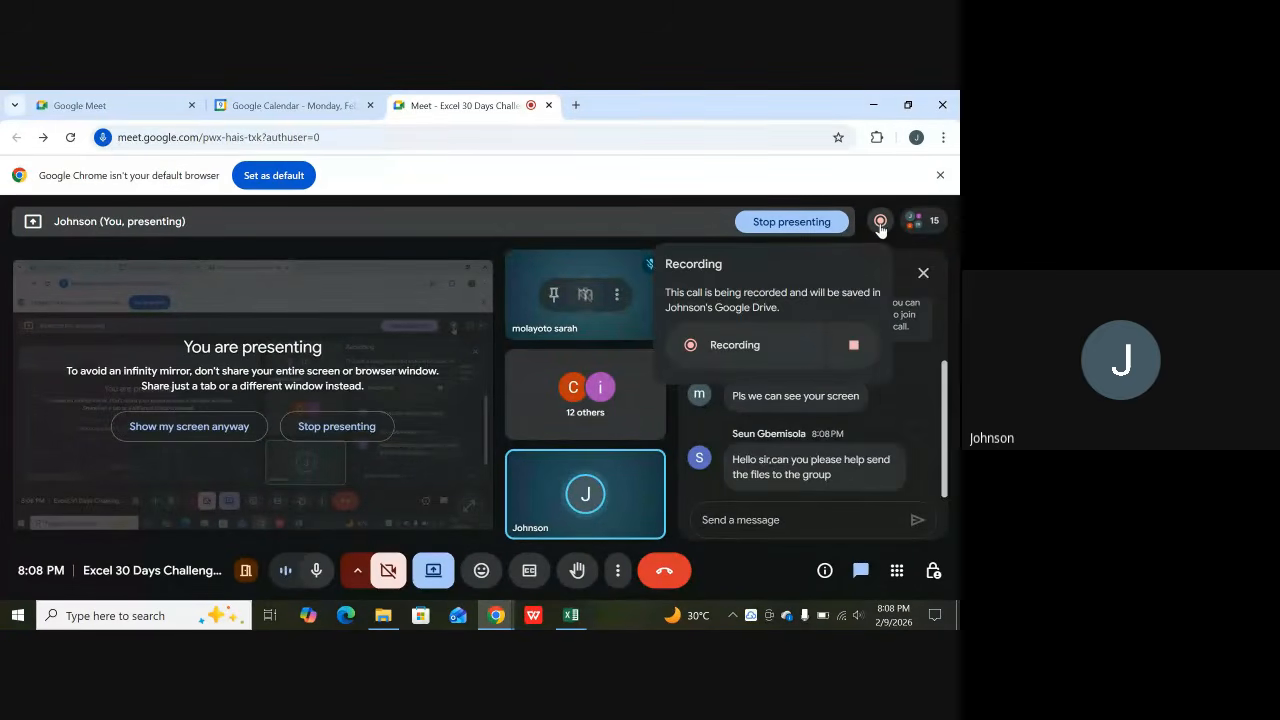
Switch to the Excel practice workbook and view the OAGM WO sheet, followed by Sheet1
{"action": "left_click", "coordinate": [568, 615]}
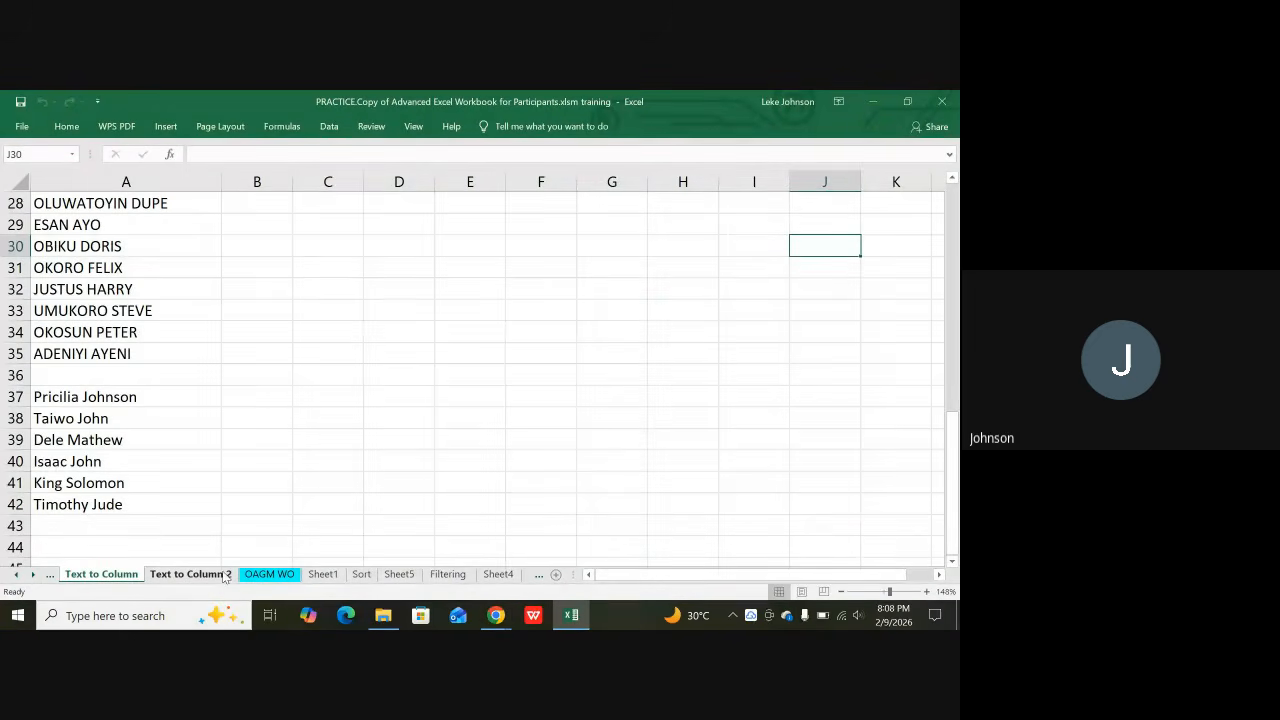
{"action": "left_click", "coordinate": [283, 576]}
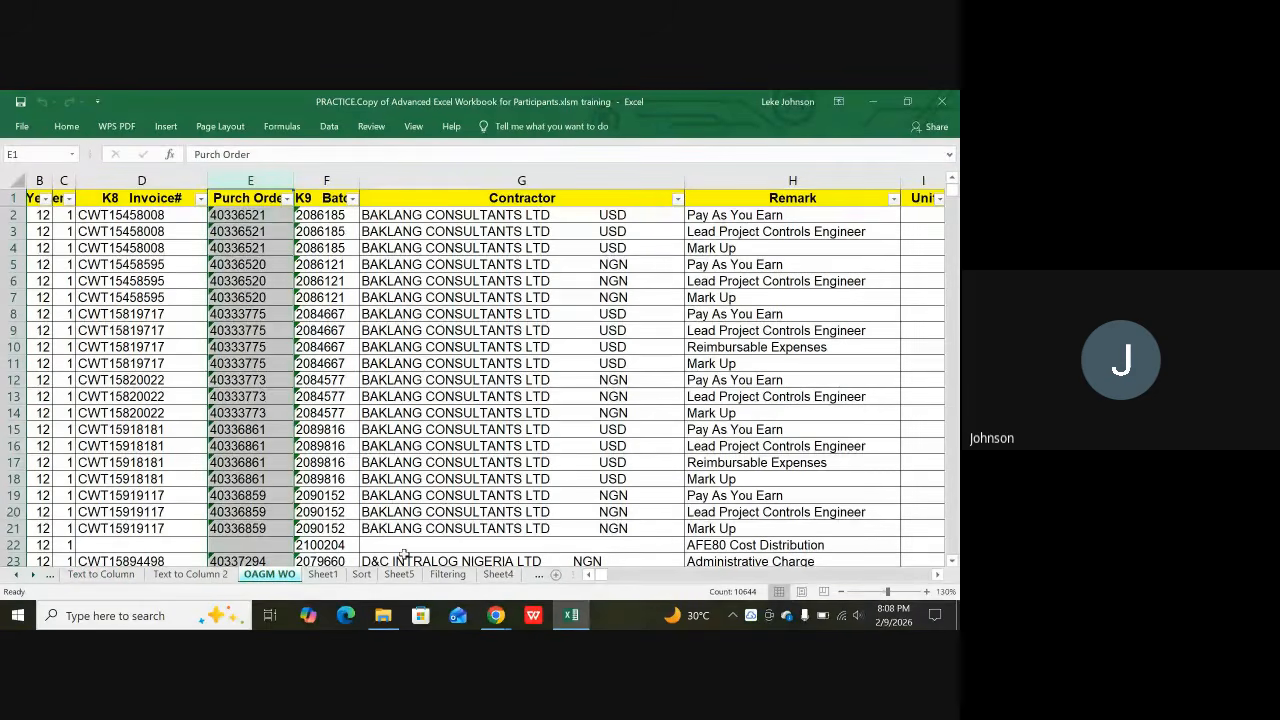
{"action": "left_click", "coordinate": [323, 575]}
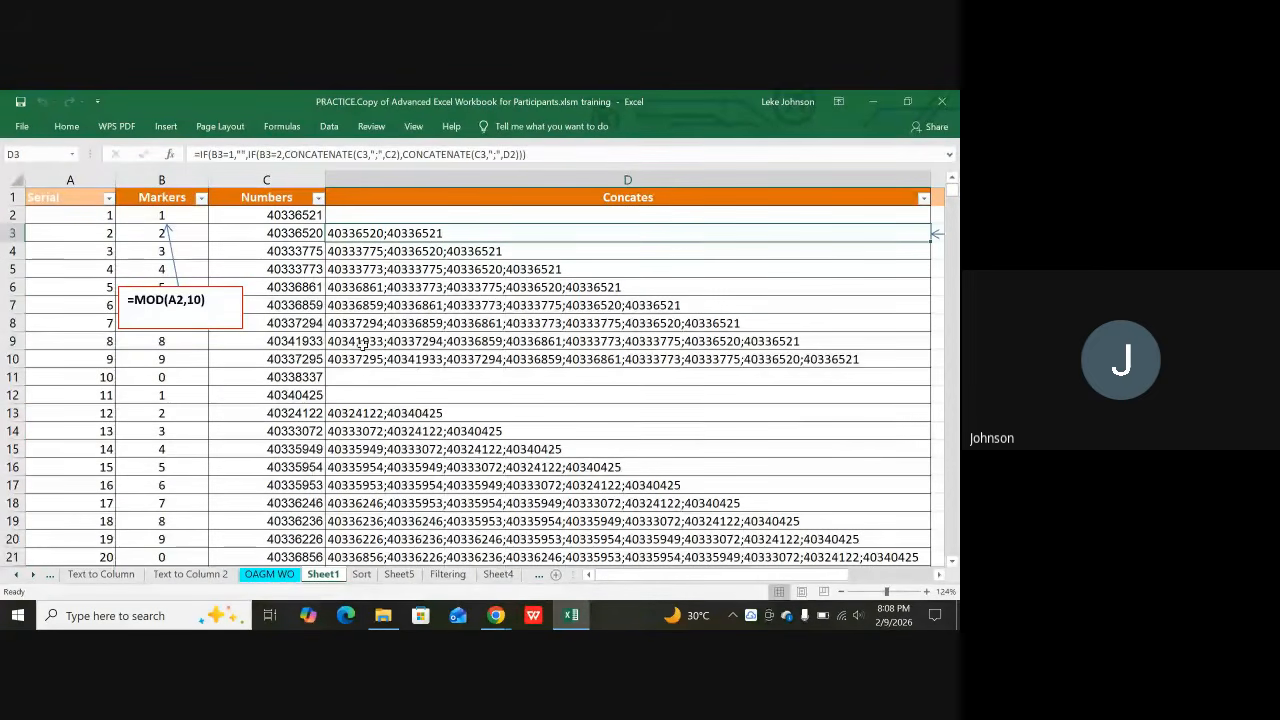
Examine the MOD formula note for the Markers column and the concatenation formula in D3 with its results on Sheet1
{"action": "left_click", "coordinate": [191, 308]}
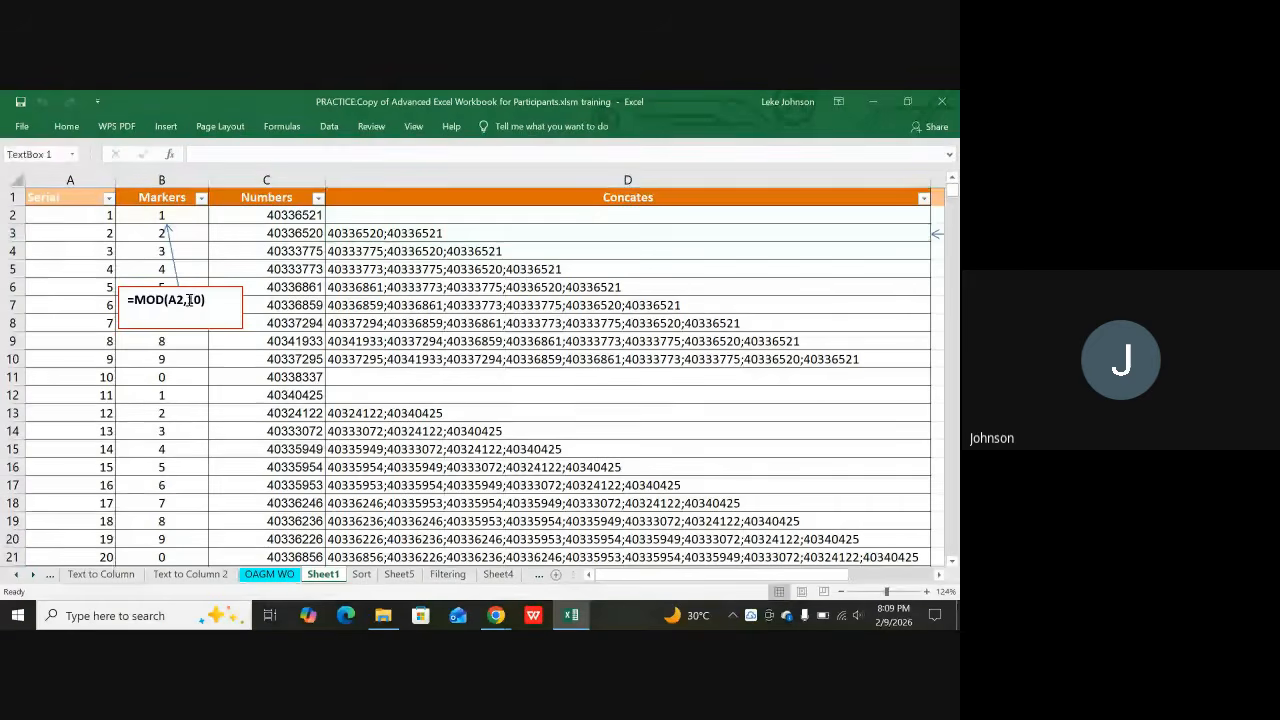
{"action": "double_click", "coordinate": [194, 299]}
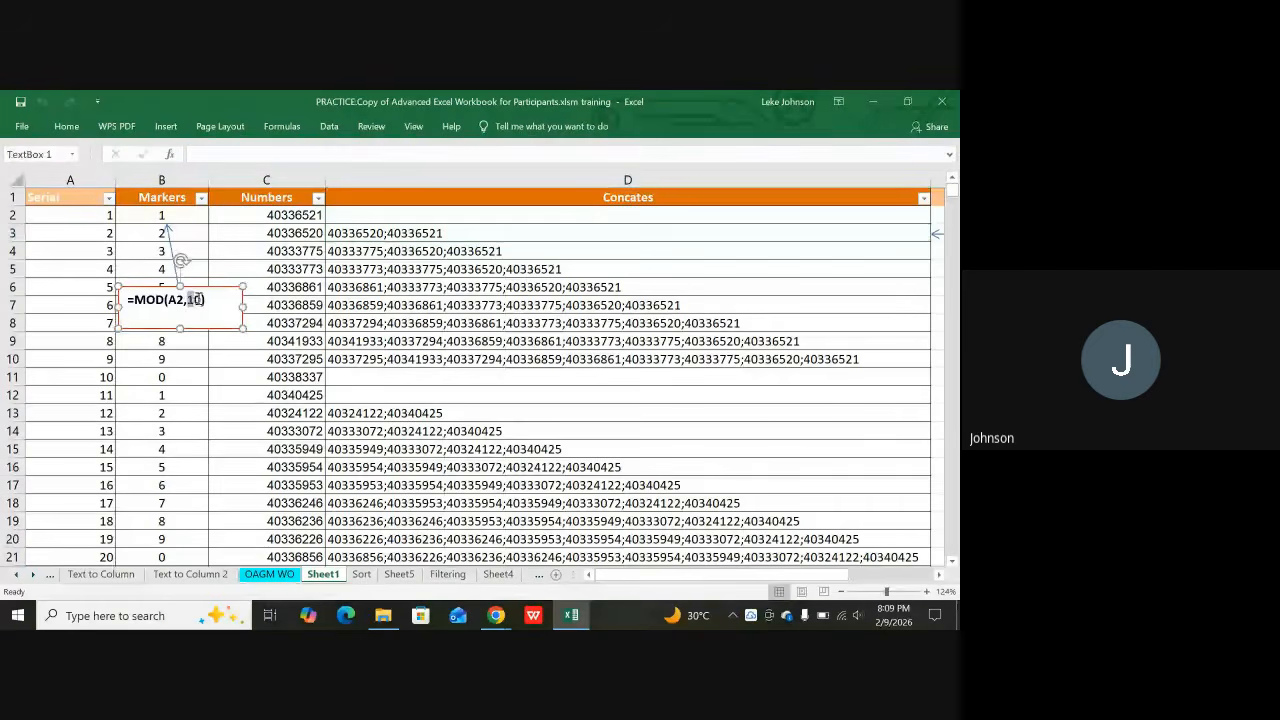
{"action": "left_click", "coordinate": [102, 324]}
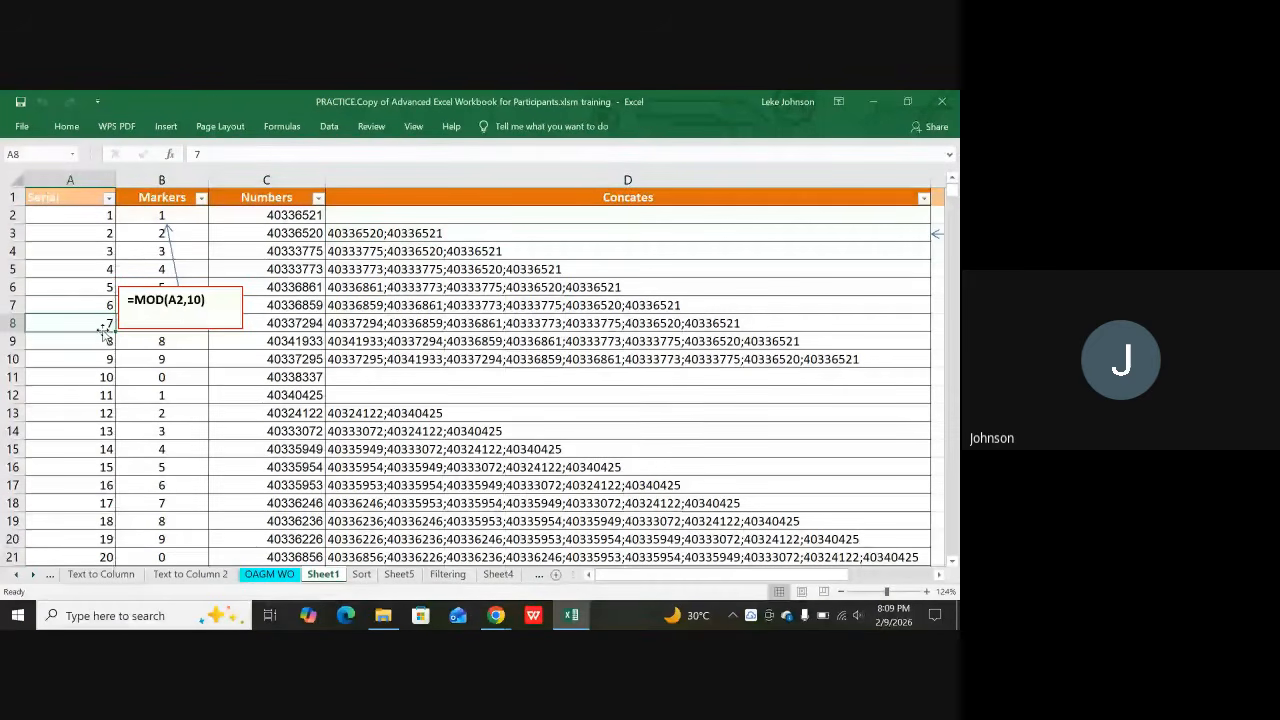
{"action": "left_click", "coordinate": [378, 235]}
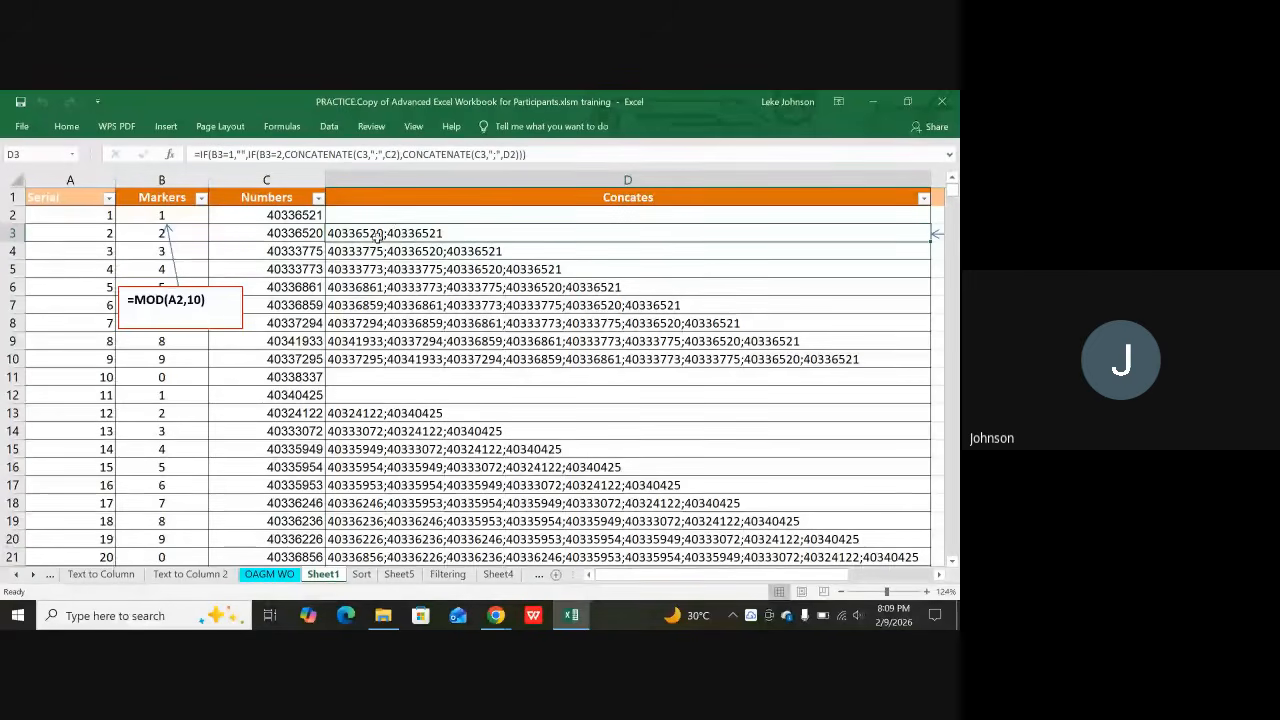
{"action": "scroll", "coordinate": [456, 320], "scroll_direction": "down", "scroll_amount": 1}
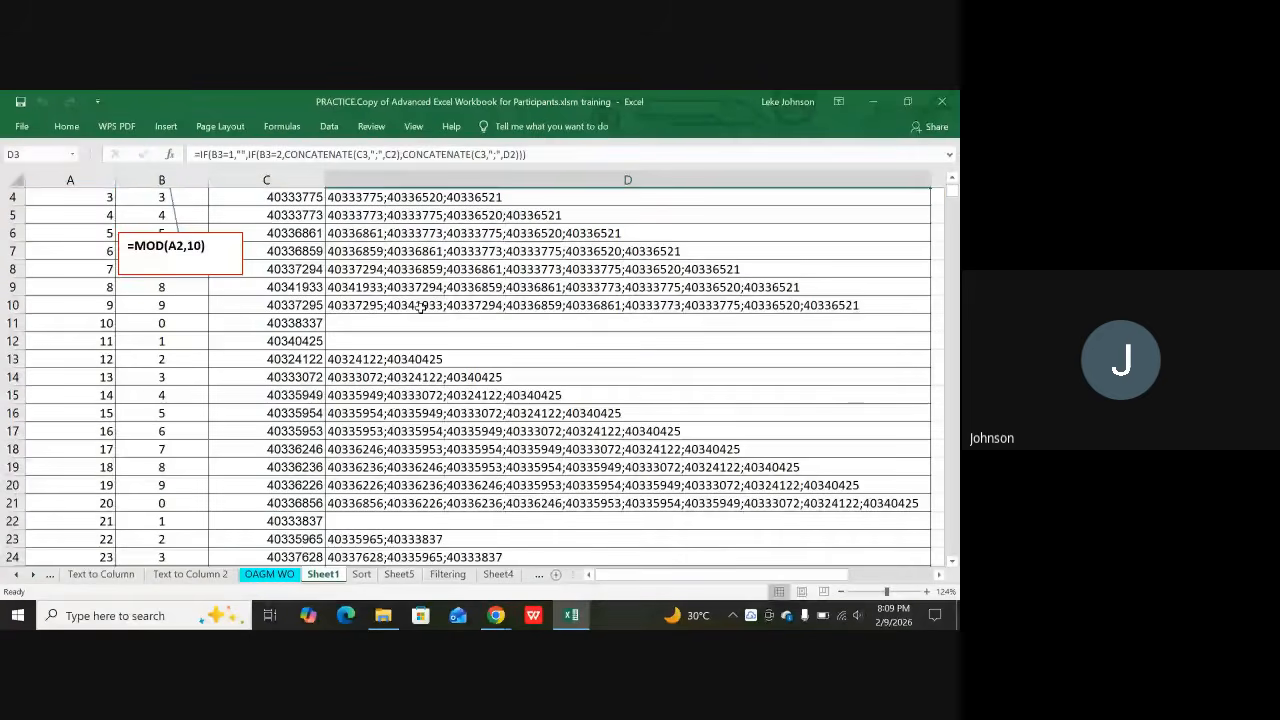
{"action": "scroll", "coordinate": [421, 308], "scroll_direction": "down", "scroll_amount": 5}
{"action": "scroll", "coordinate": [365, 287], "scroll_direction": "down", "scroll_amount": 1}
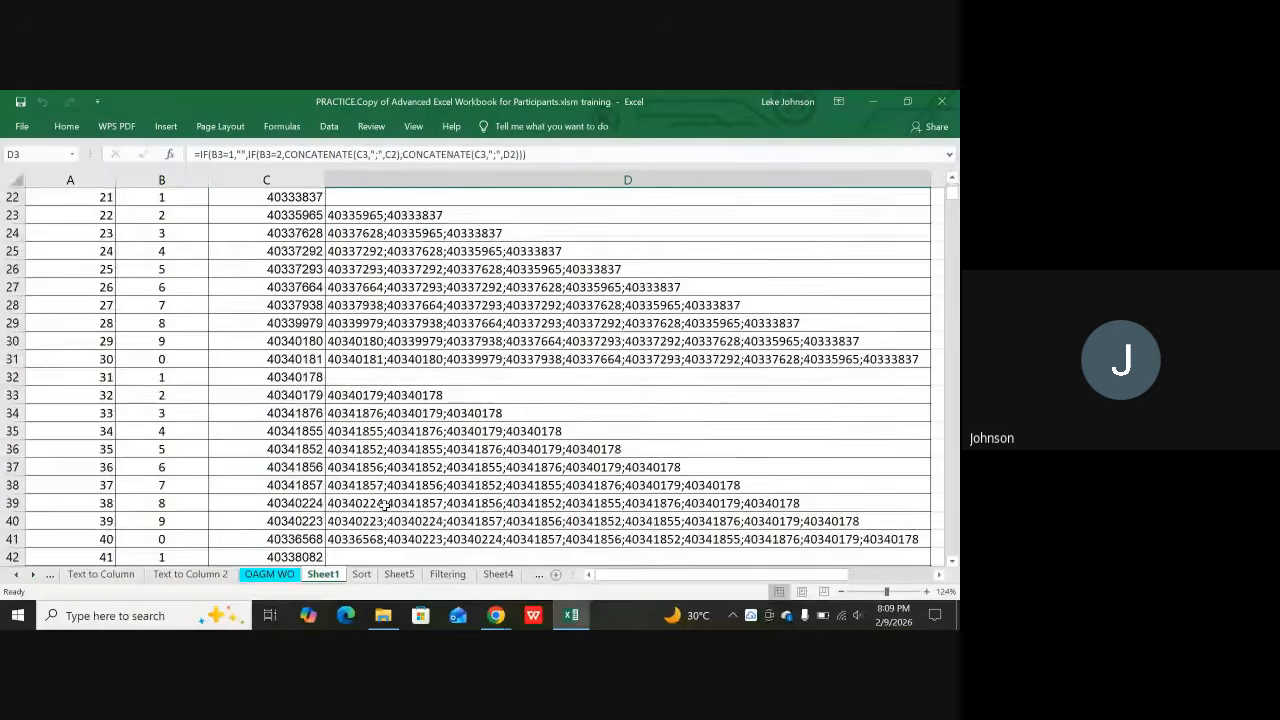
On the Sort sheet, add filters to the header row A1:F1, from NAME to SALARY
{"action": "left_click", "coordinate": [362, 575]}
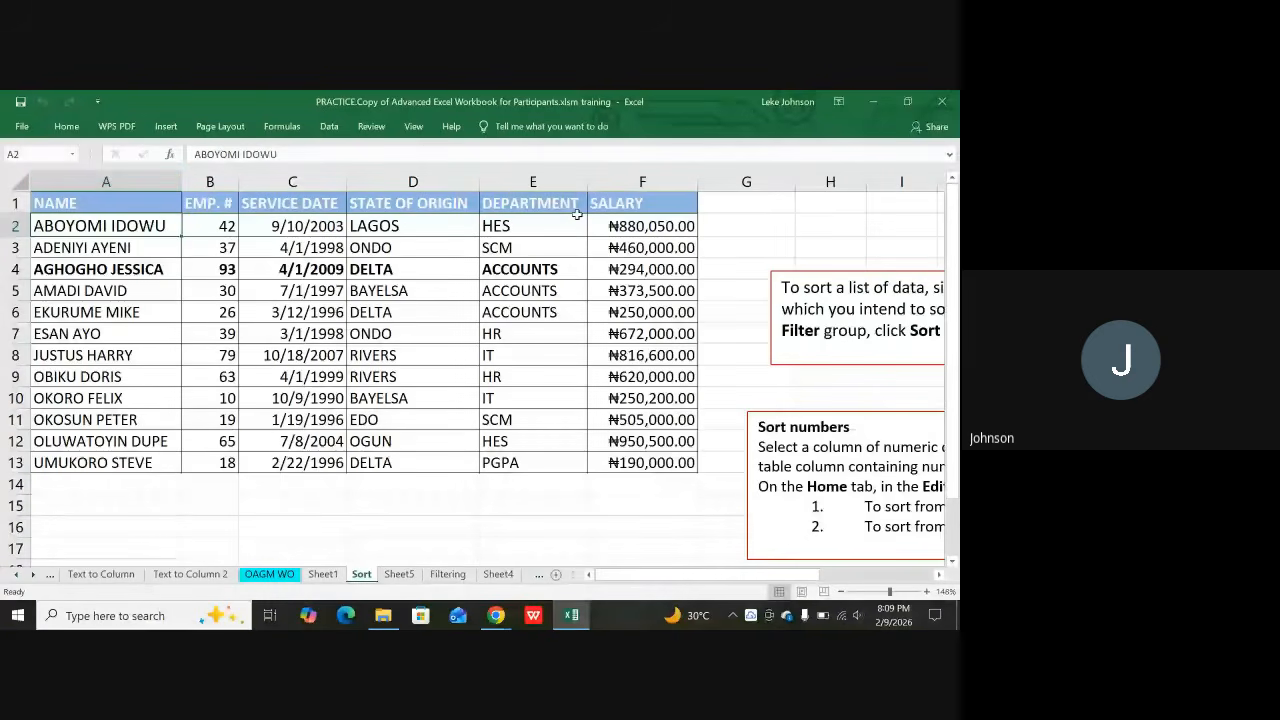
{"action": "left_click", "coordinate": [638, 204]}
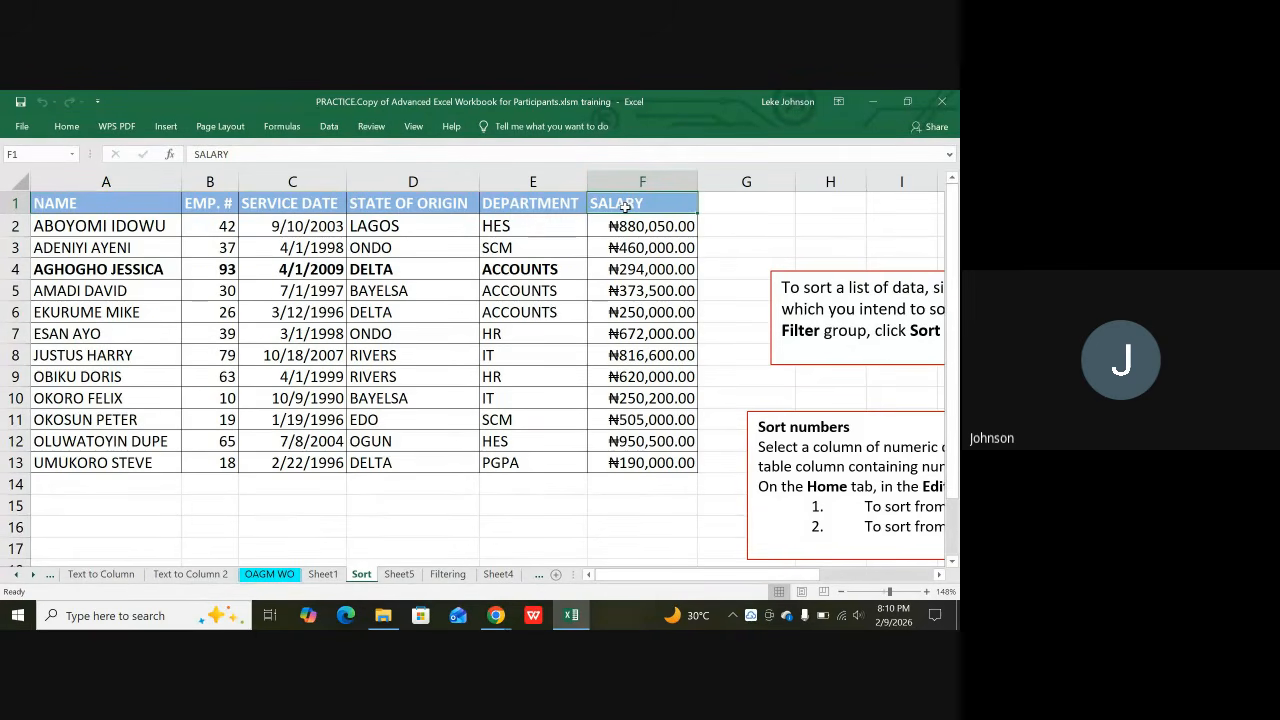
{"action": "left_click", "coordinate": [85, 206]}
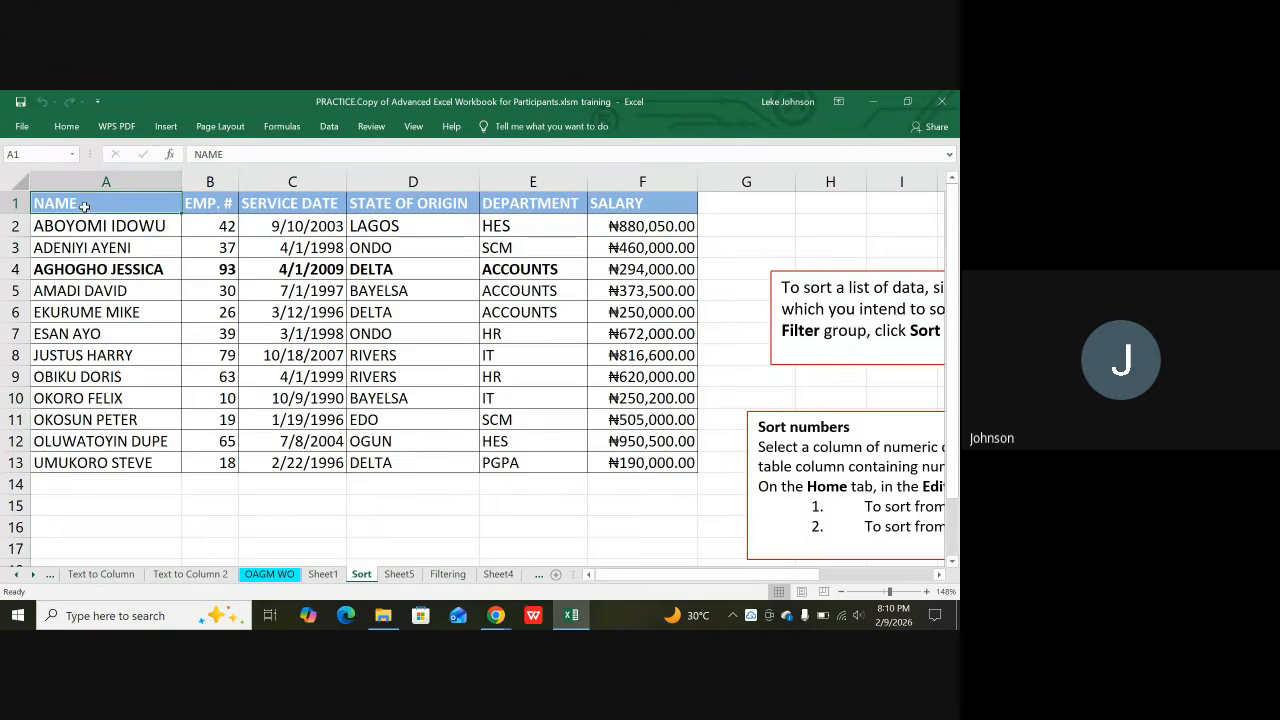
{"action": "left_click_drag", "start_coordinate": [85, 206], "coordinate": [255, 206]}
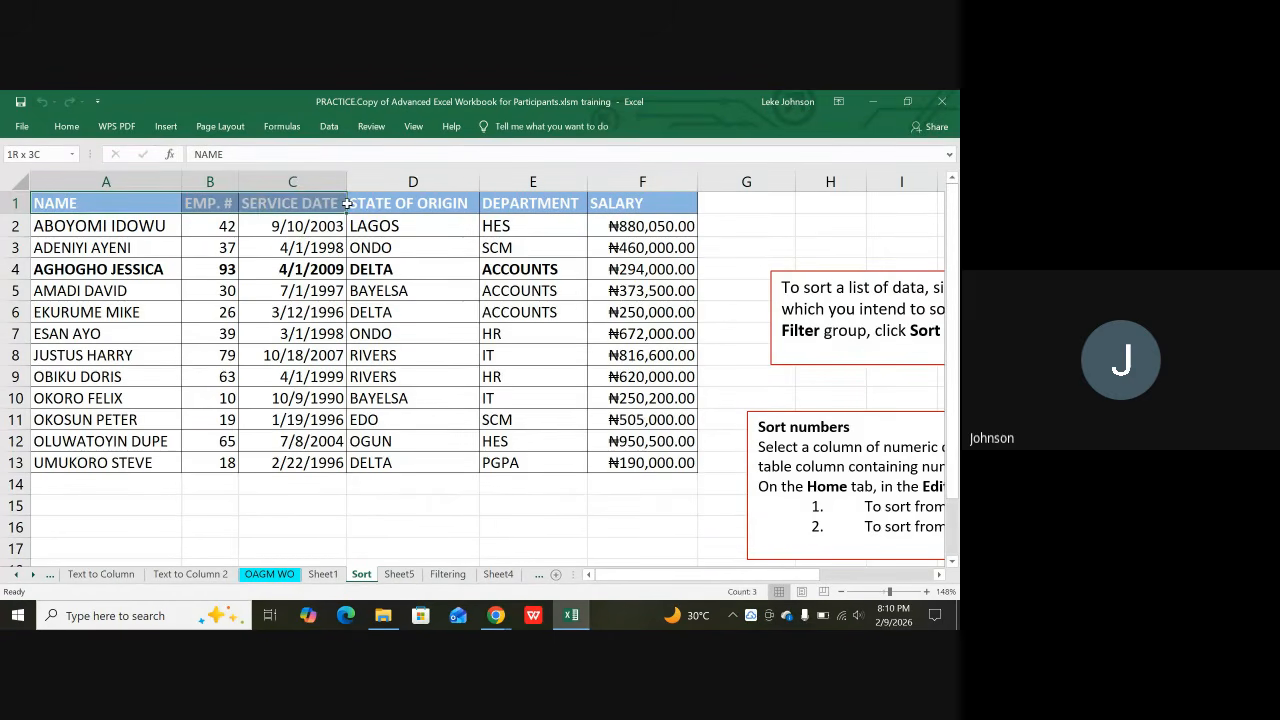
{"action": "left_click_drag", "start_coordinate": [347, 203], "coordinate": [616, 211]}
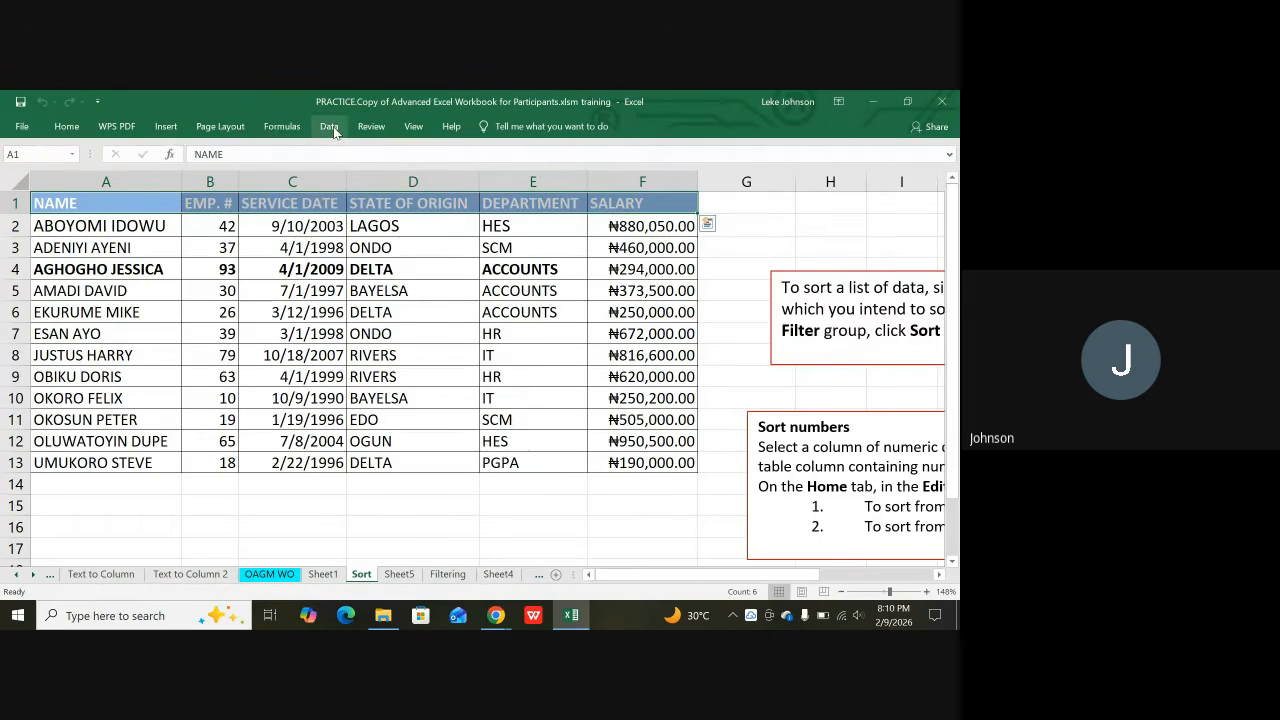
{"action": "left_click", "coordinate": [408, 131]}
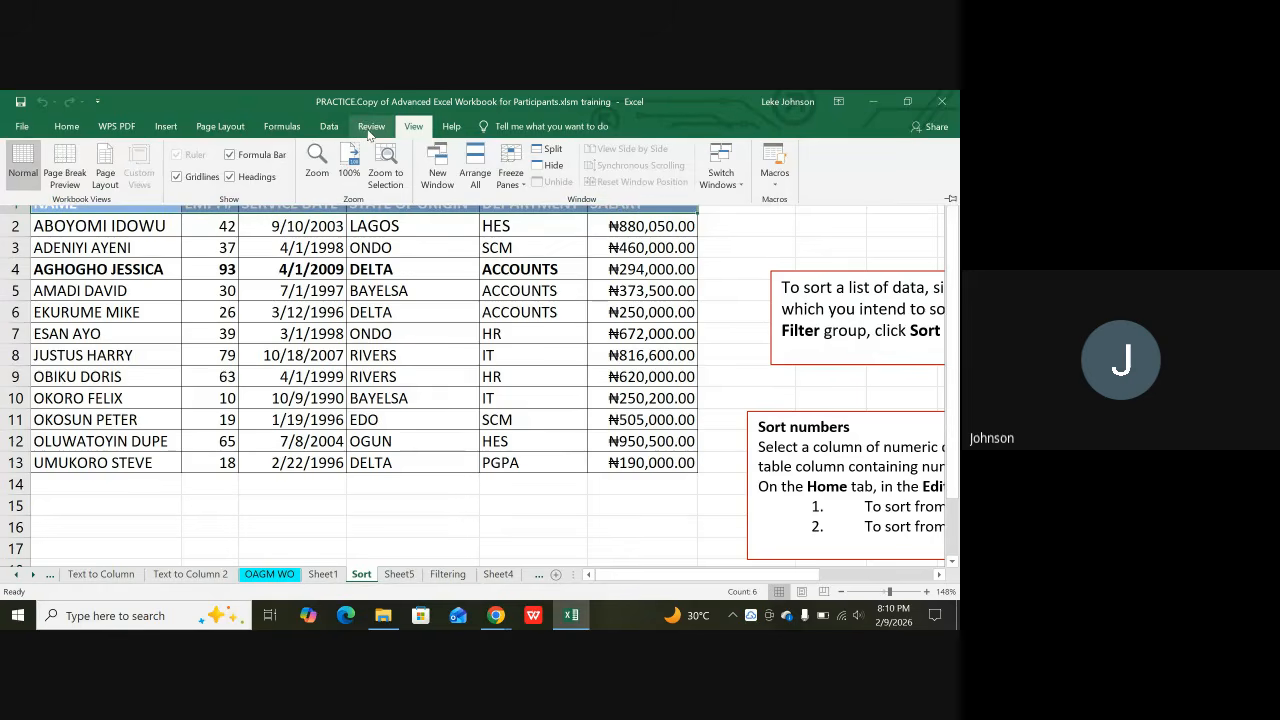
{"action": "left_click", "coordinate": [369, 128]}
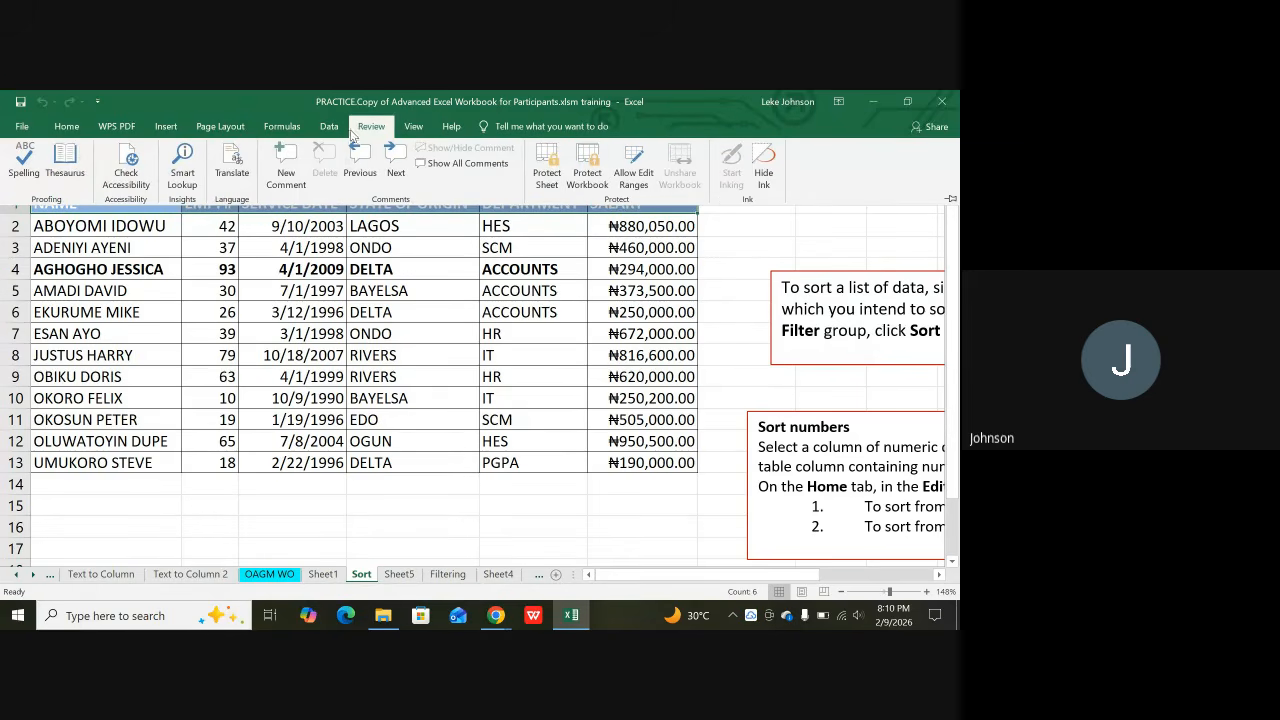
{"action": "left_click", "coordinate": [333, 129]}
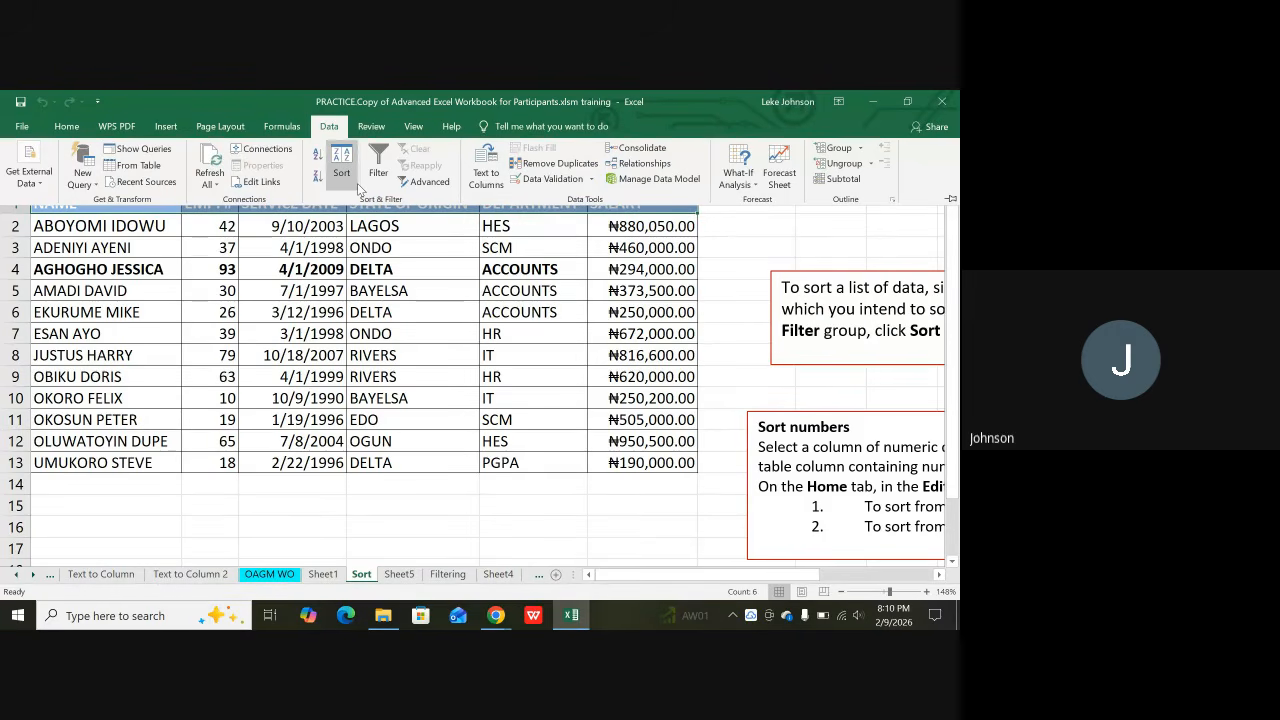
{"action": "left_click", "coordinate": [377, 170]}
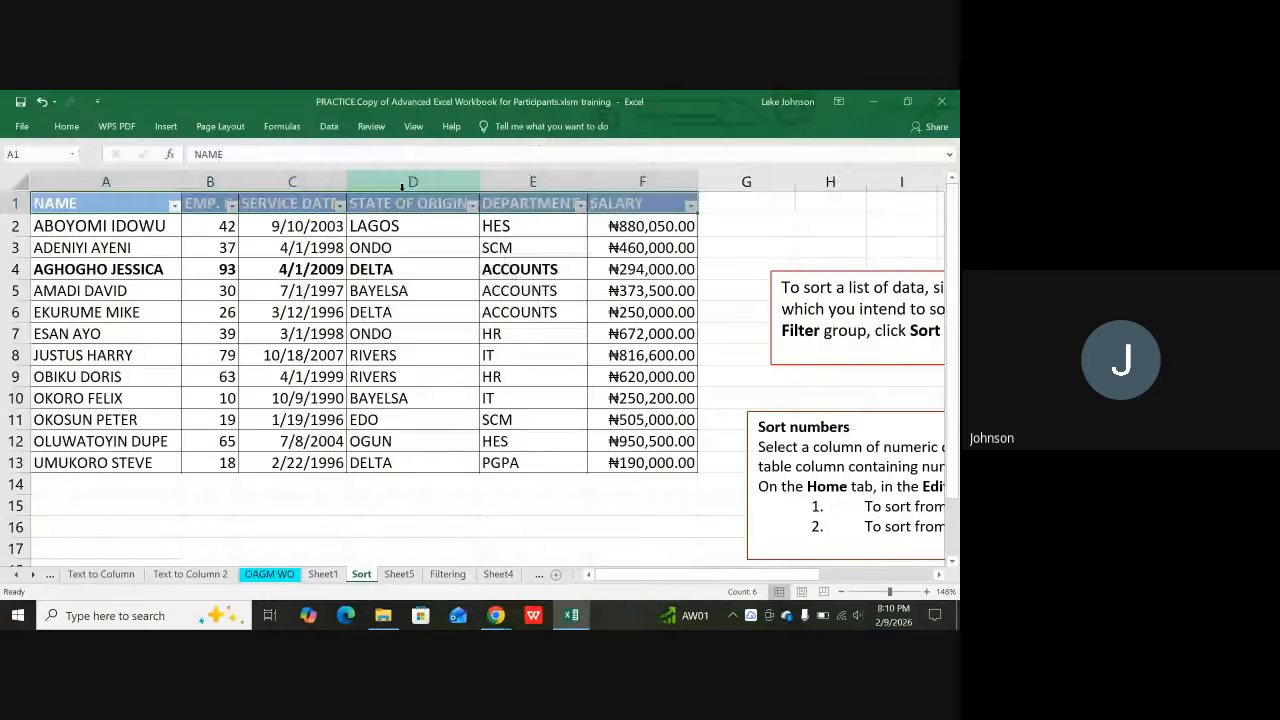
{"action": "left_click", "coordinate": [536, 262]}
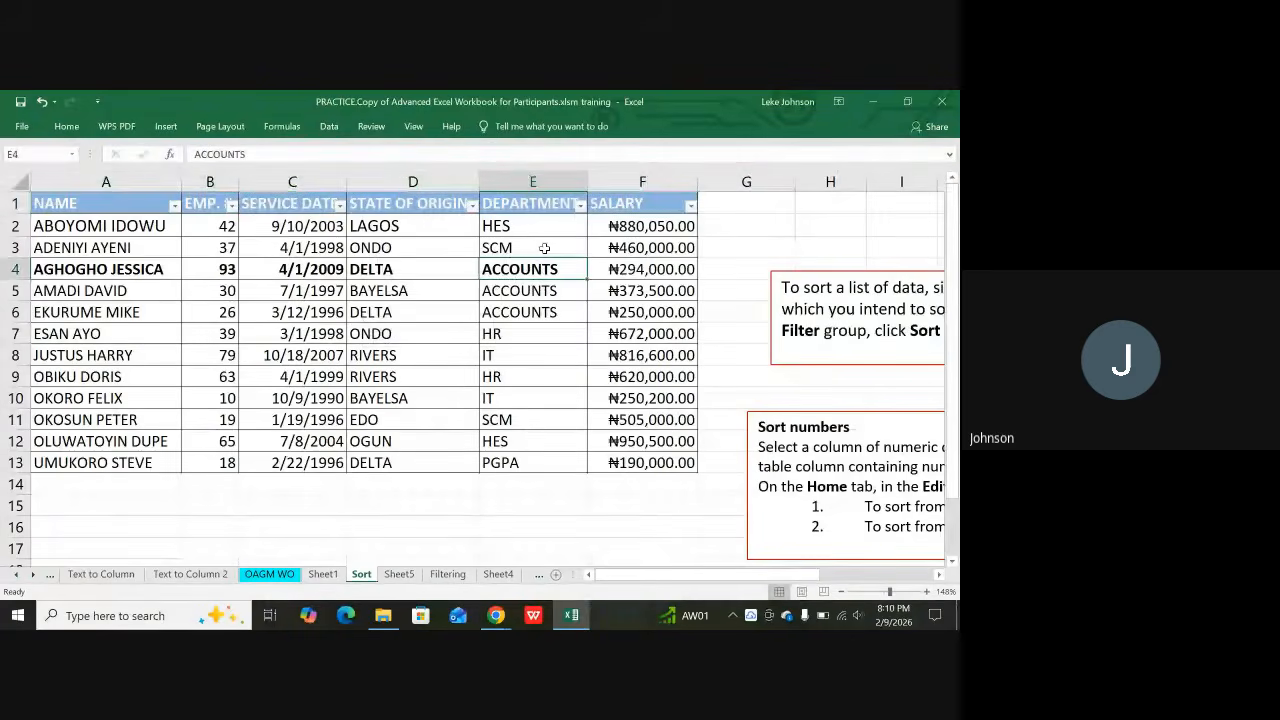
View the sort and filter options of the SALARY column, close them and look over the employee table
{"action": "left_click", "coordinate": [690, 207]}
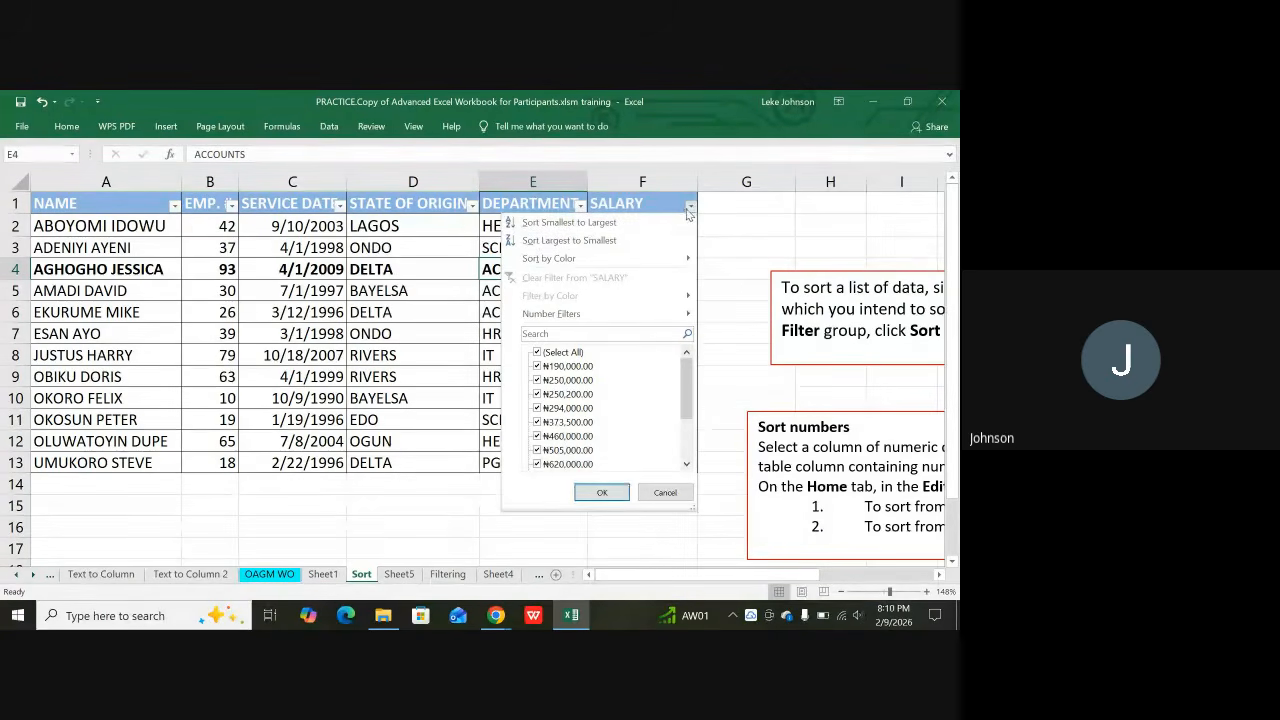
{"action": "left_click", "coordinate": [689, 208]}
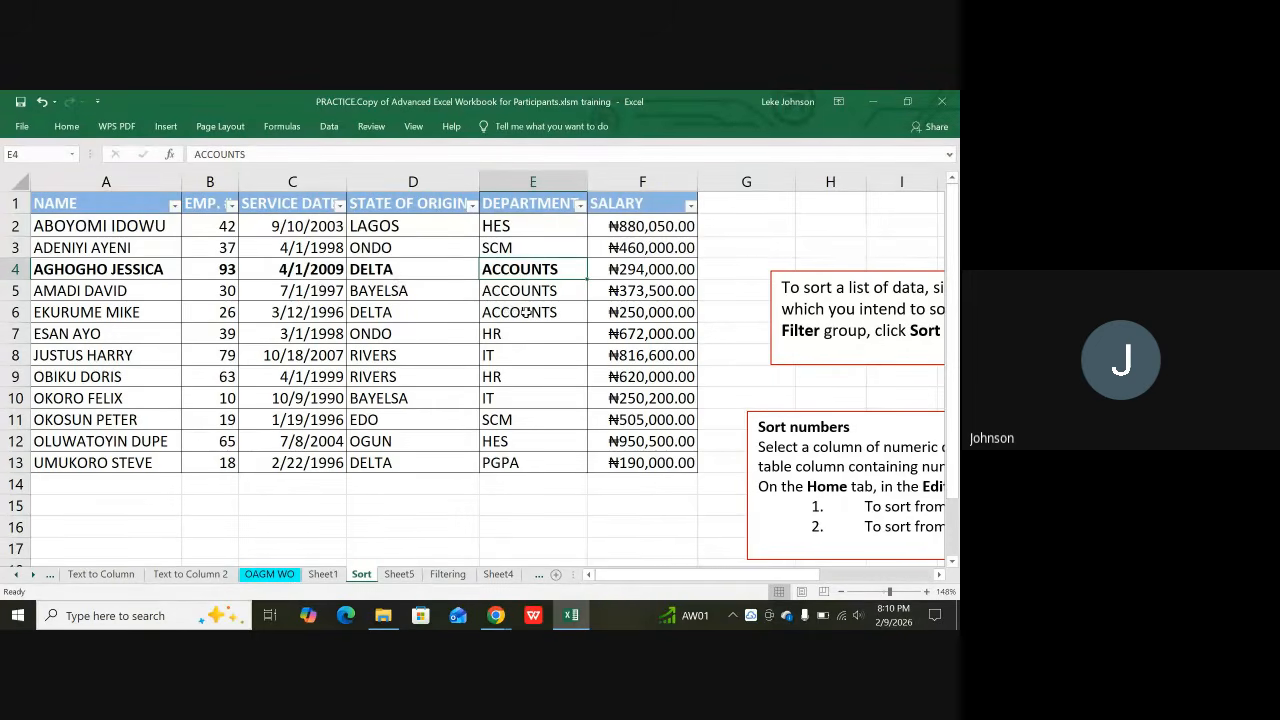
{"action": "scroll", "coordinate": [546, 368], "scroll_direction": "down", "scroll_amount": 2}
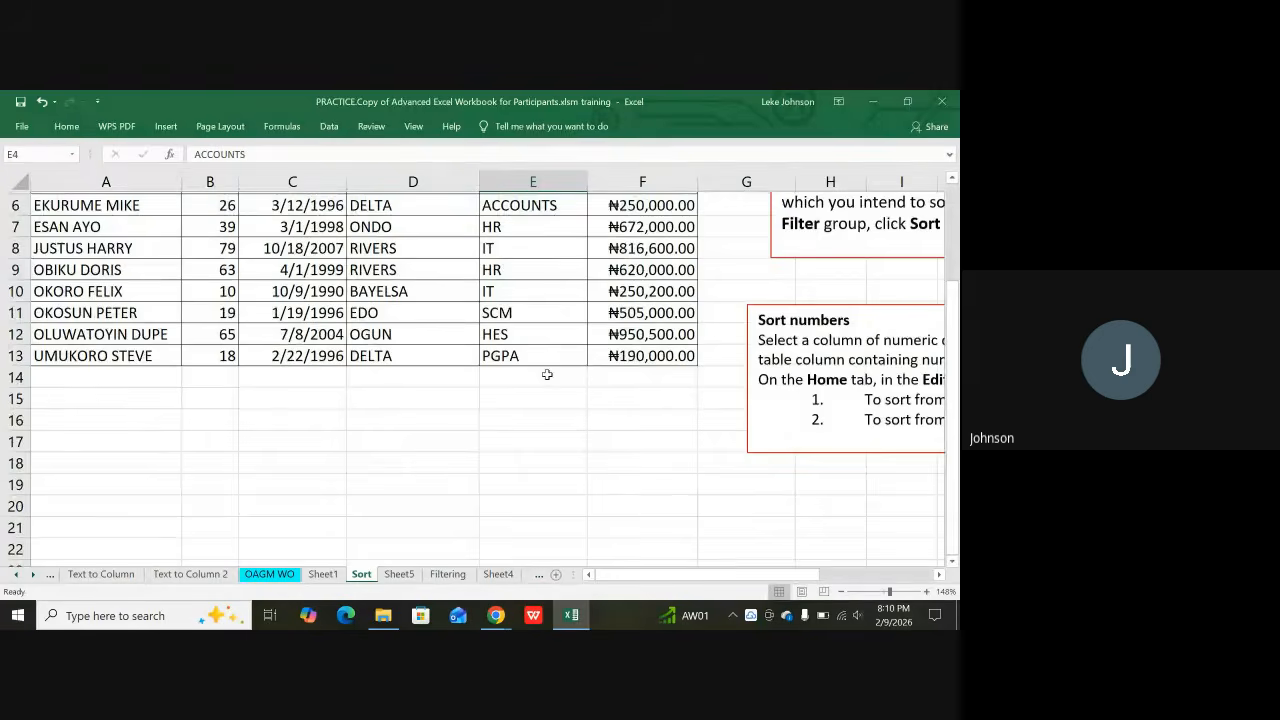
{"action": "scroll", "coordinate": [547, 374], "scroll_direction": "up", "scroll_amount": 2}
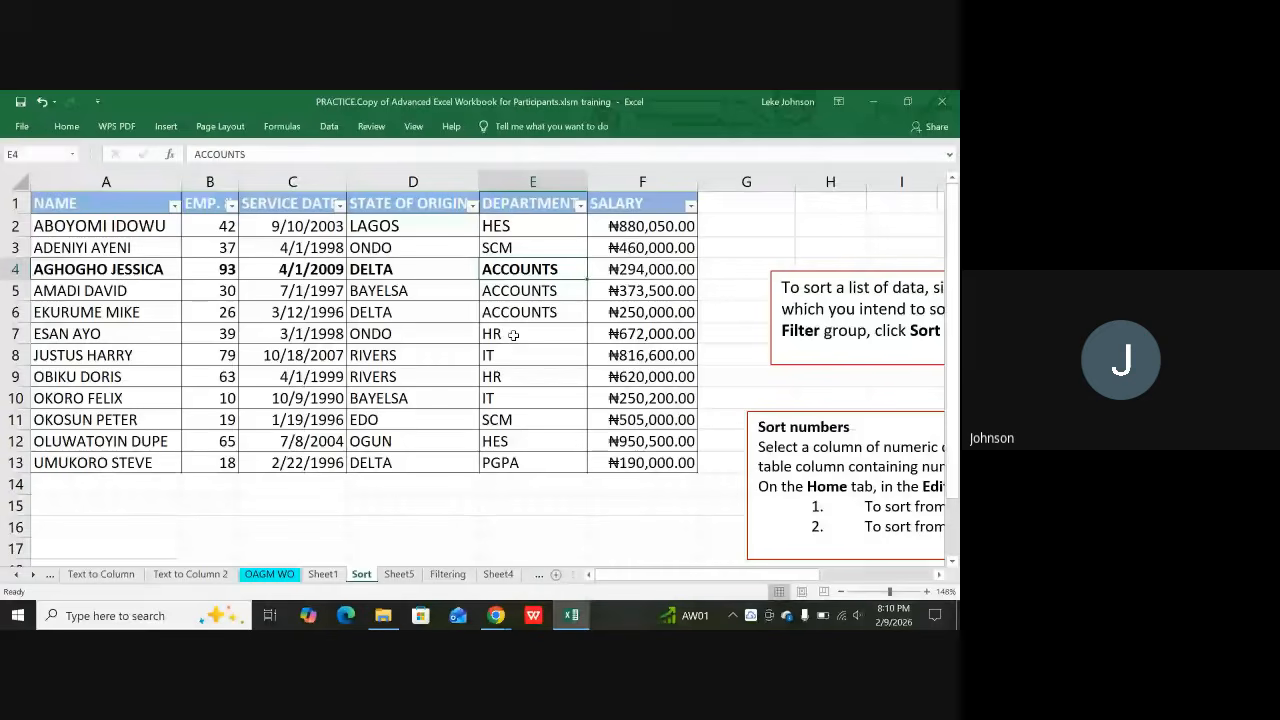
{"action": "scroll", "coordinate": [500, 350], "scroll_direction": "down", "scroll_amount": 1}
{"action": "scroll", "coordinate": [454, 380], "scroll_direction": "up", "scroll_amount": 1}
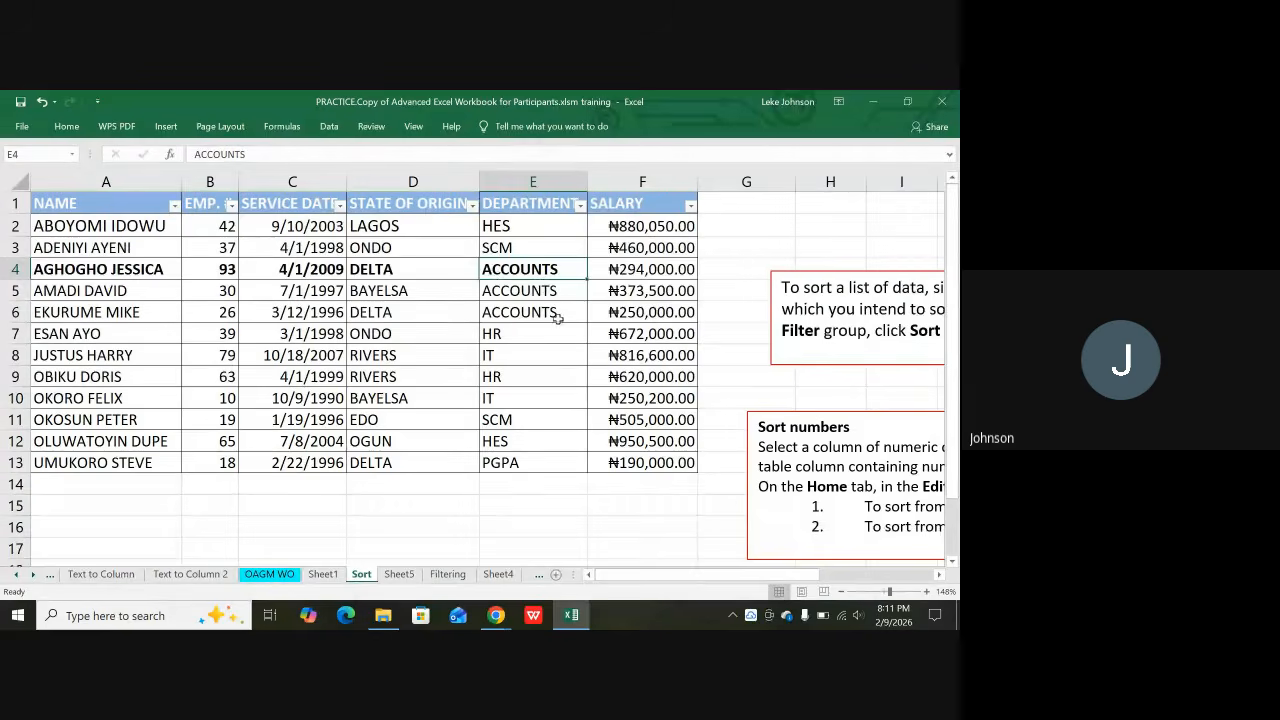
Select the salaries of the ACCOUNTS employees in F4:F6 to examine them together
{"action": "left_click_drag", "start_coordinate": [632, 272], "coordinate": [630, 308]}
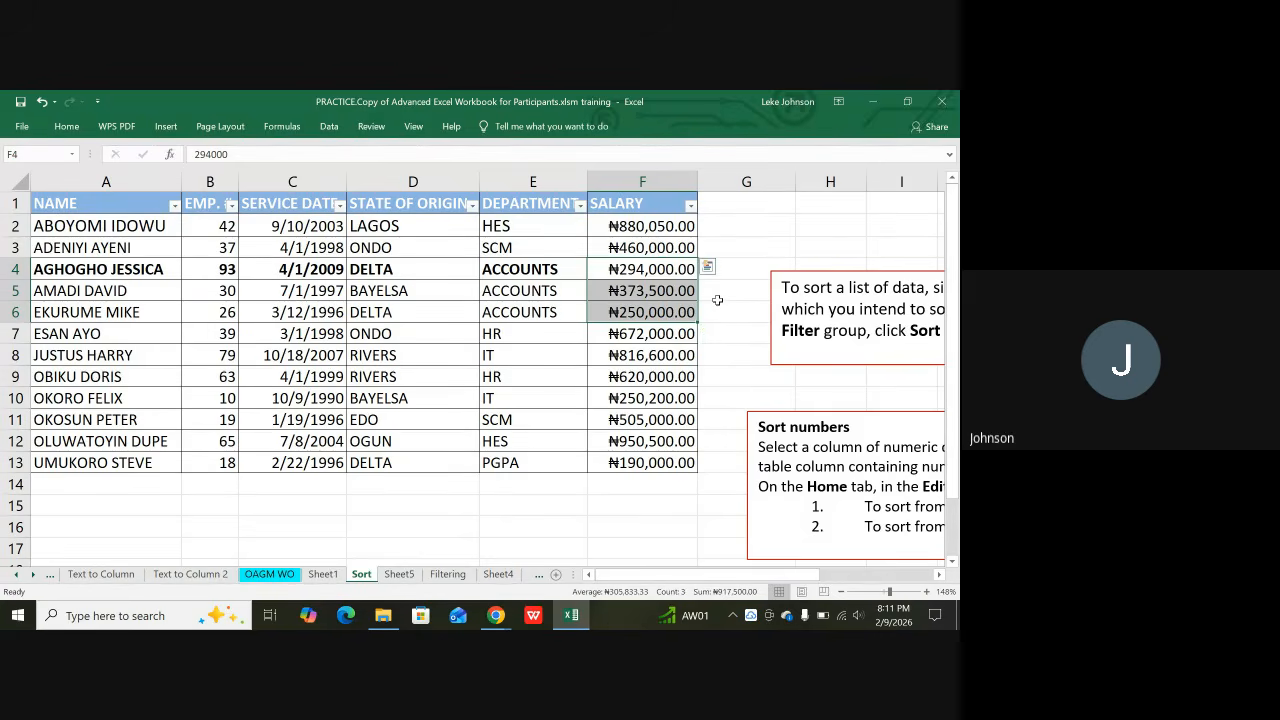
{"action": "scroll", "coordinate": [645, 300], "scroll_direction": "down", "scroll_amount": 1}
{"action": "scroll", "coordinate": [645, 289], "scroll_direction": "up", "scroll_amount": 1}
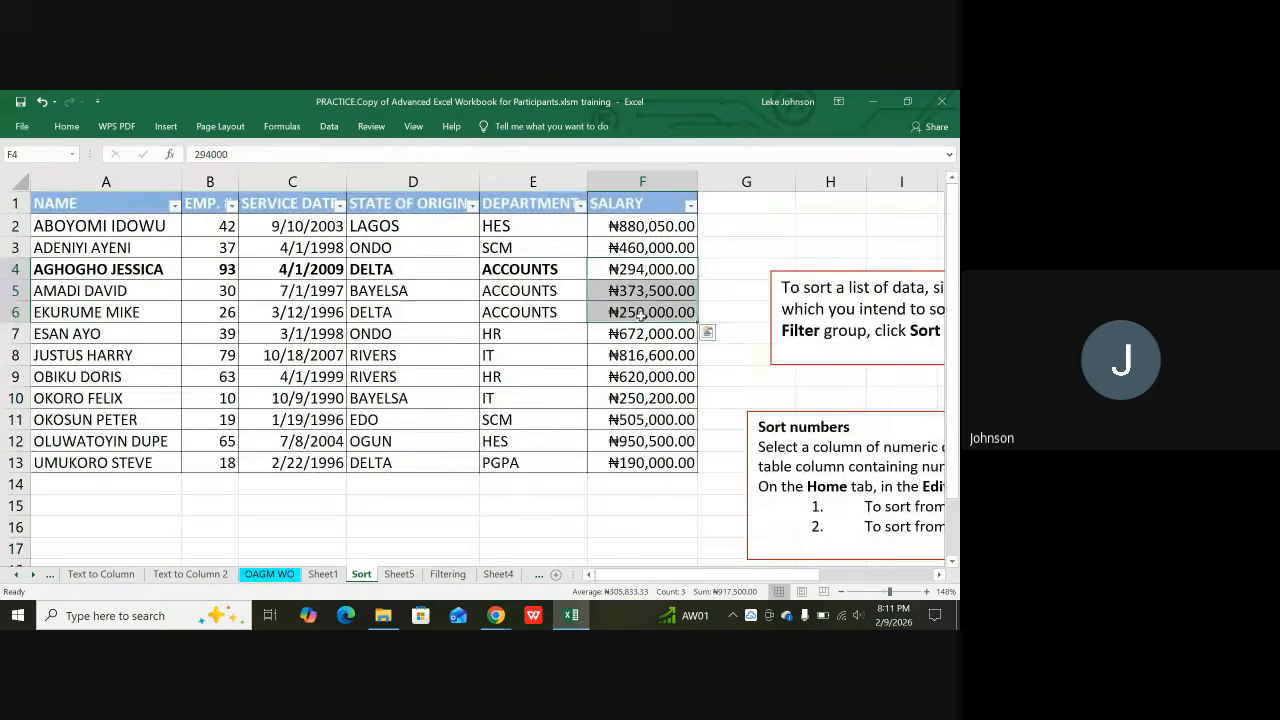
{"action": "scroll", "coordinate": [633, 344], "scroll_direction": "down", "scroll_amount": 1}
{"action": "scroll", "coordinate": [633, 344], "scroll_direction": "up", "scroll_amount": 1}
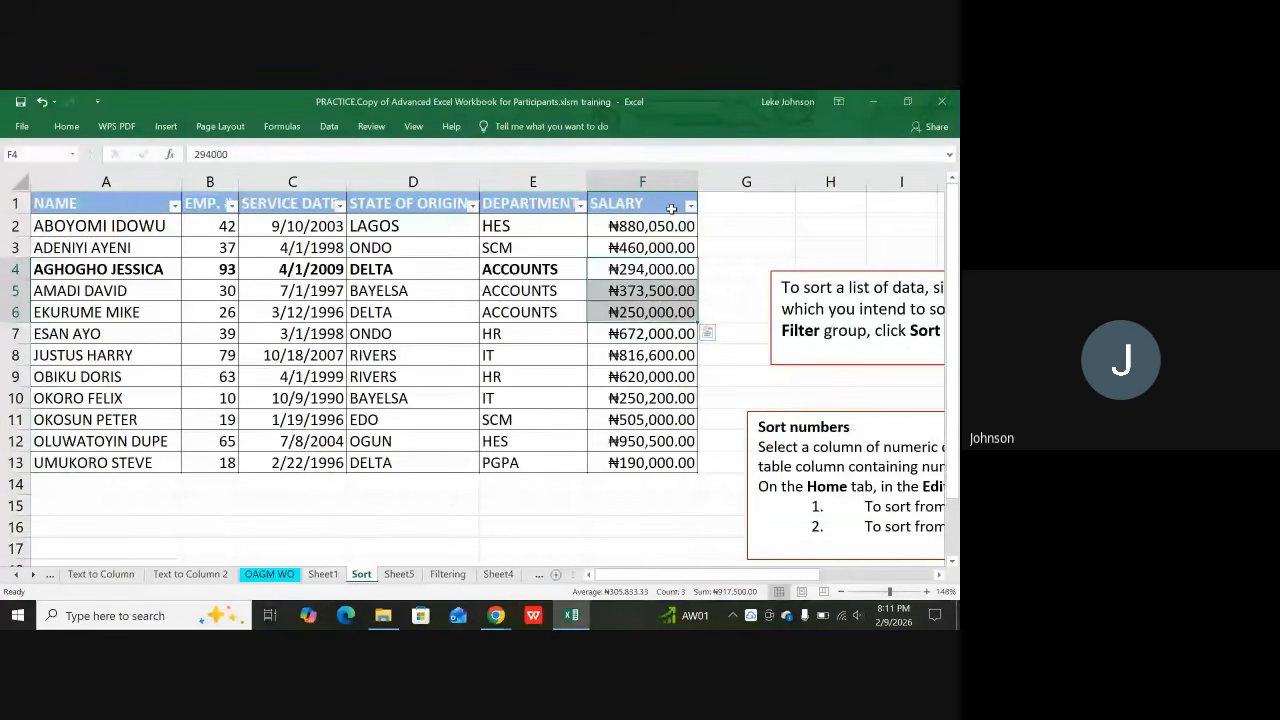
Inspect the DEPARTMENT and SALARY columns, returning to the ACCOUNTS entry in E4
{"action": "left_click", "coordinate": [519, 273]}
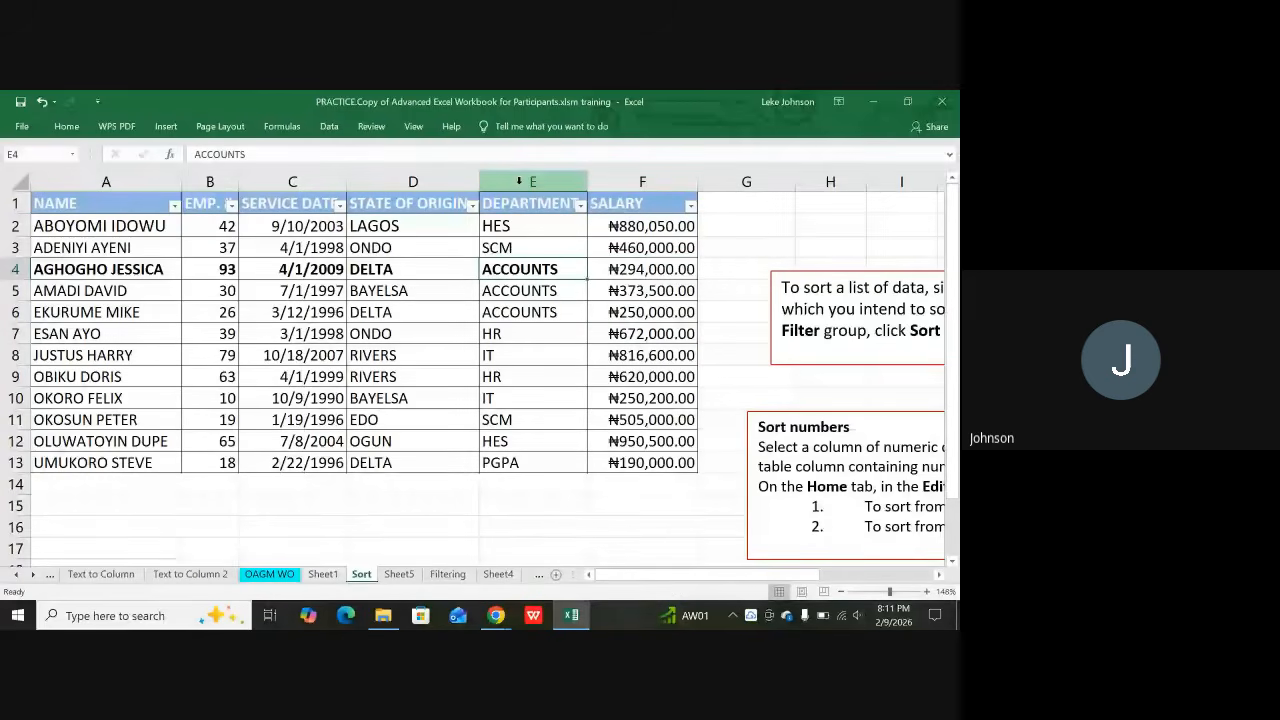
{"action": "left_click", "coordinate": [519, 181]}
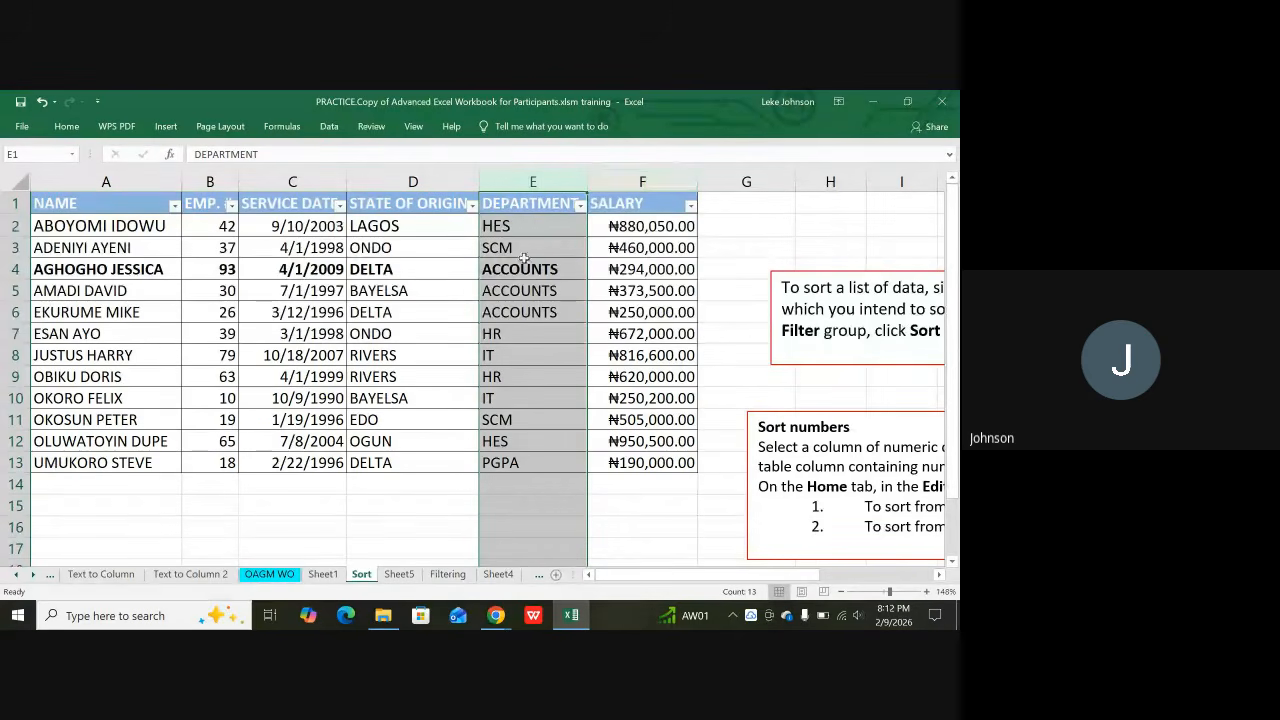
{"action": "left_click", "coordinate": [654, 180]}
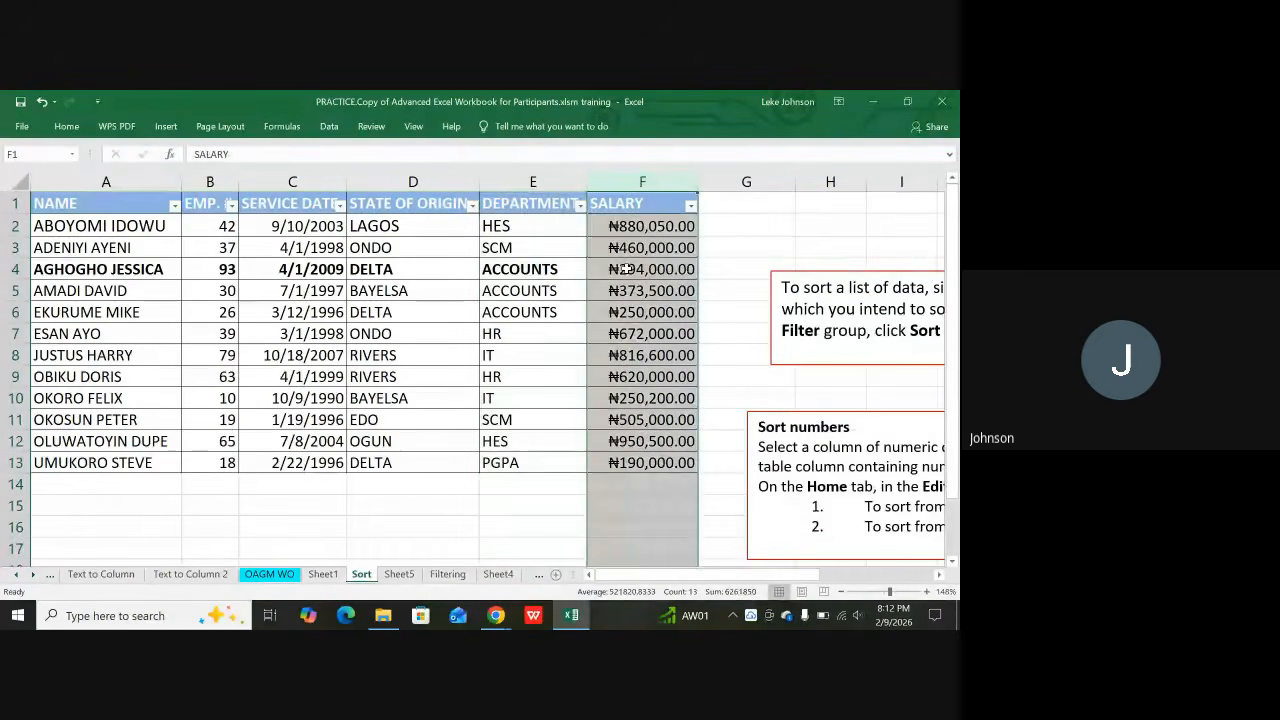
{"action": "left_click", "coordinate": [517, 271]}
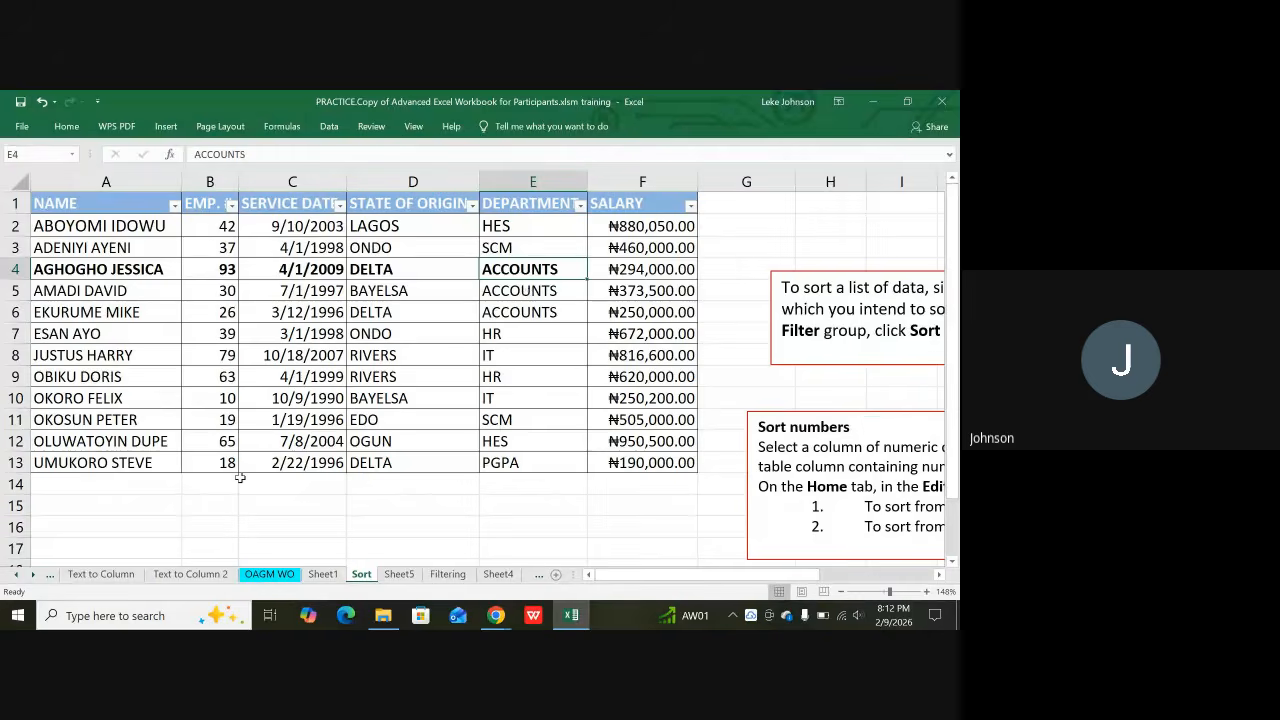
Switch to the Google Meet call in Chrome and check the participants' chat messages
{"action": "scroll", "coordinate": [241, 483], "scroll_direction": "down", "scroll_amount": 1}
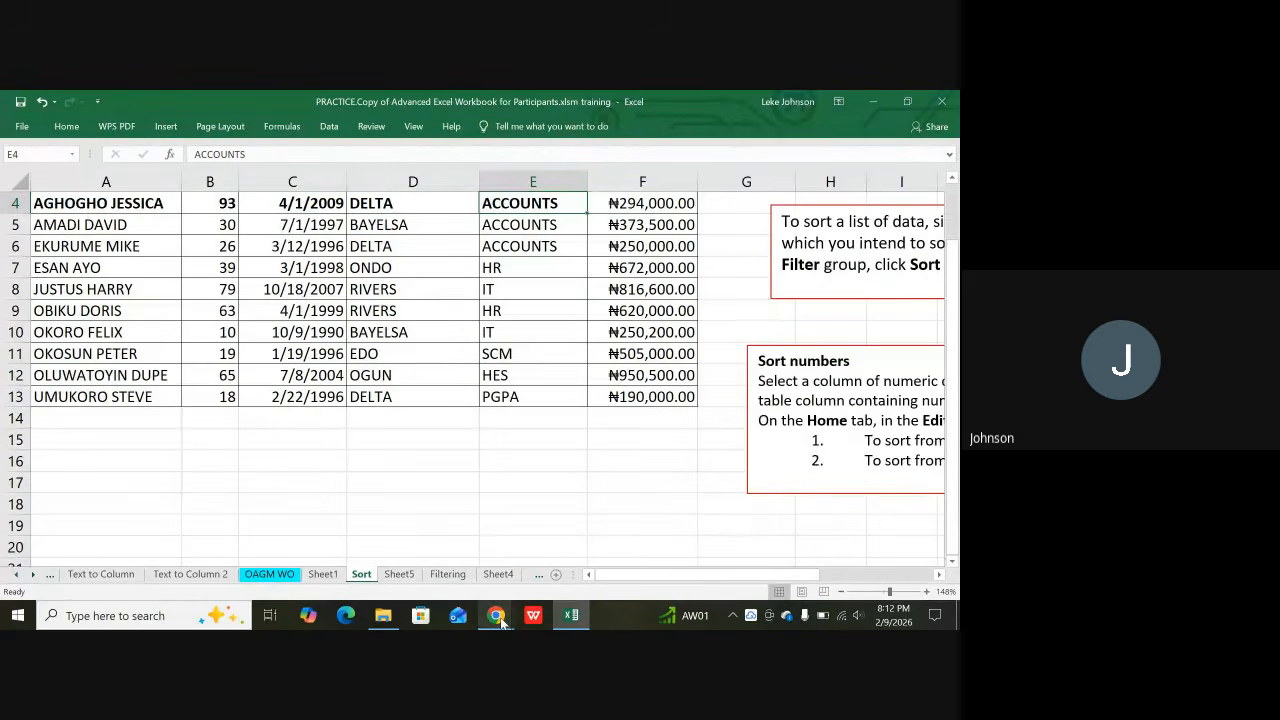
{"action": "left_click", "coordinate": [497, 616]}
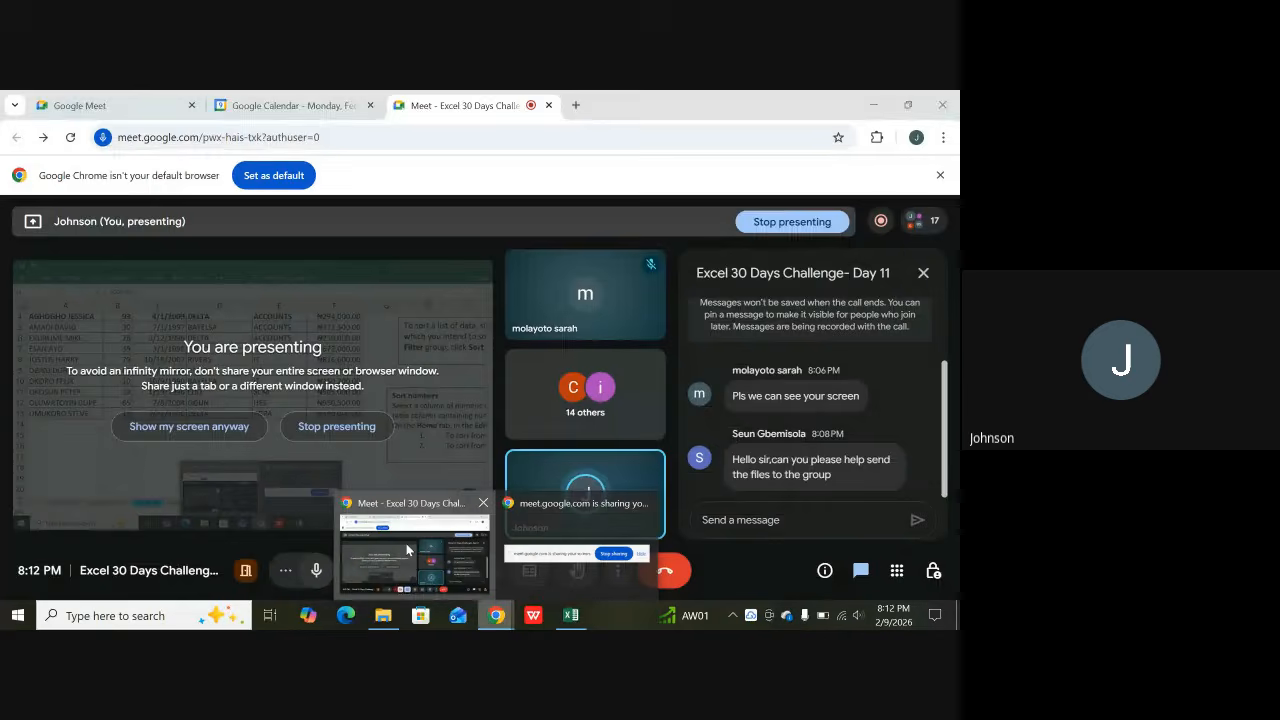
{"action": "left_click", "coordinate": [406, 543]}
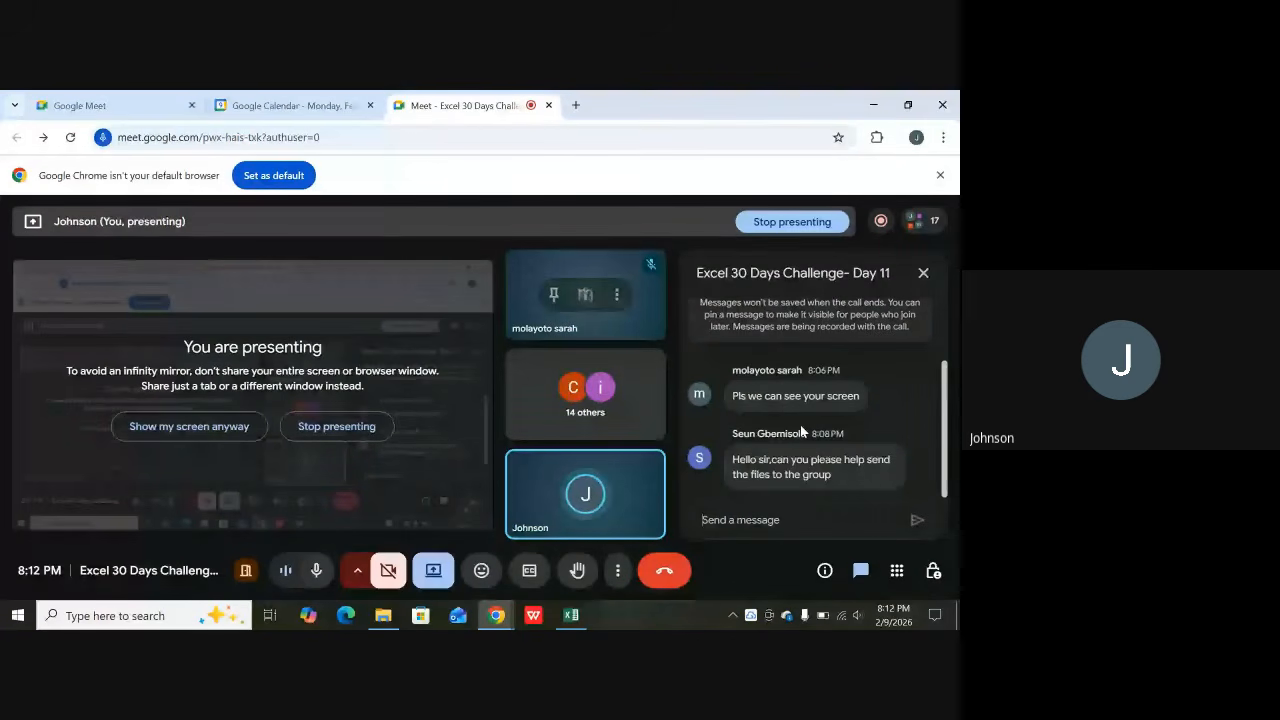
{"action": "mouse_move", "coordinate": [571, 614]}
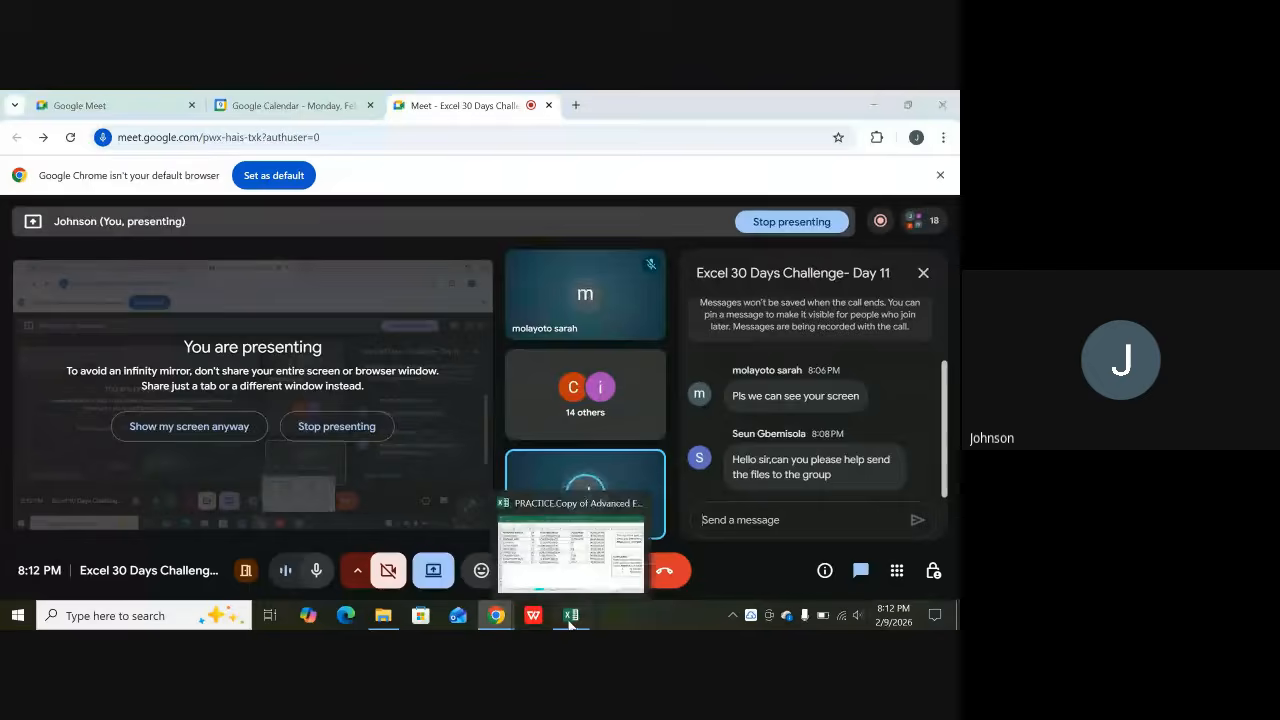
Switch back to the Excel workbook and review the departments listed in the DEPARTMENT column's filter, leaving the table unfiltered
{"action": "left_click", "coordinate": [551, 540]}
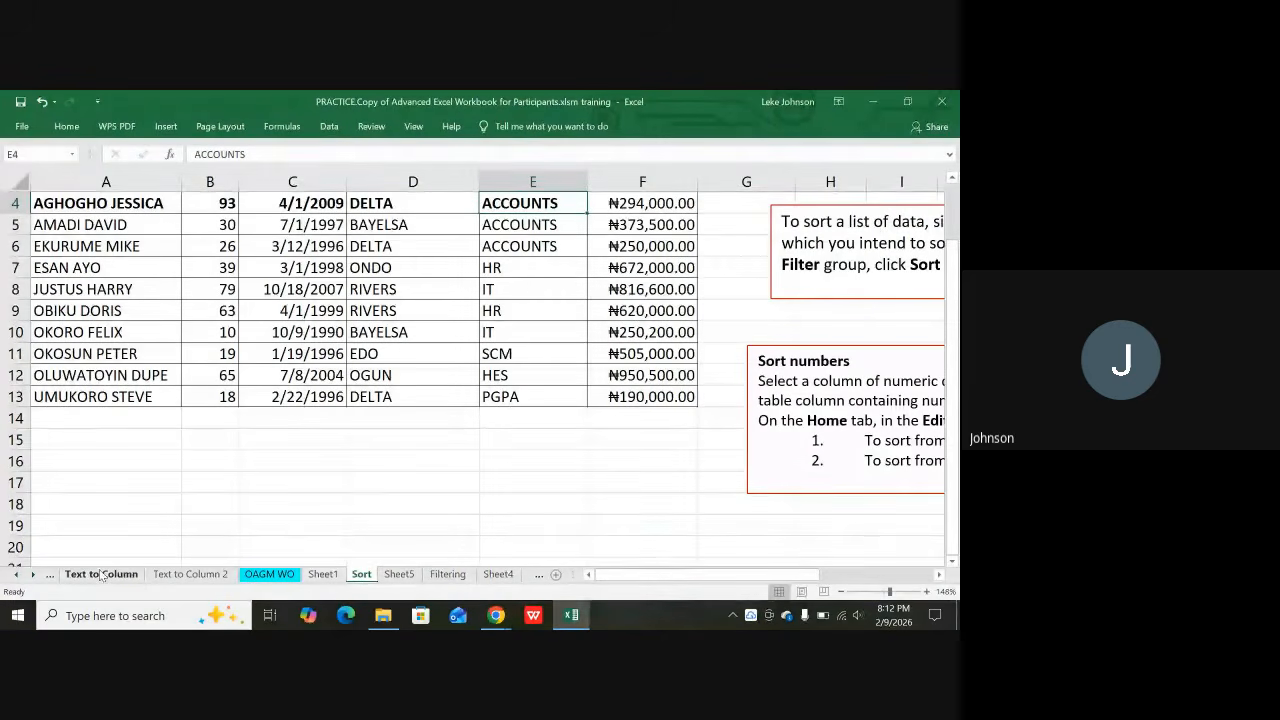
{"action": "left_click", "coordinate": [114, 459]}
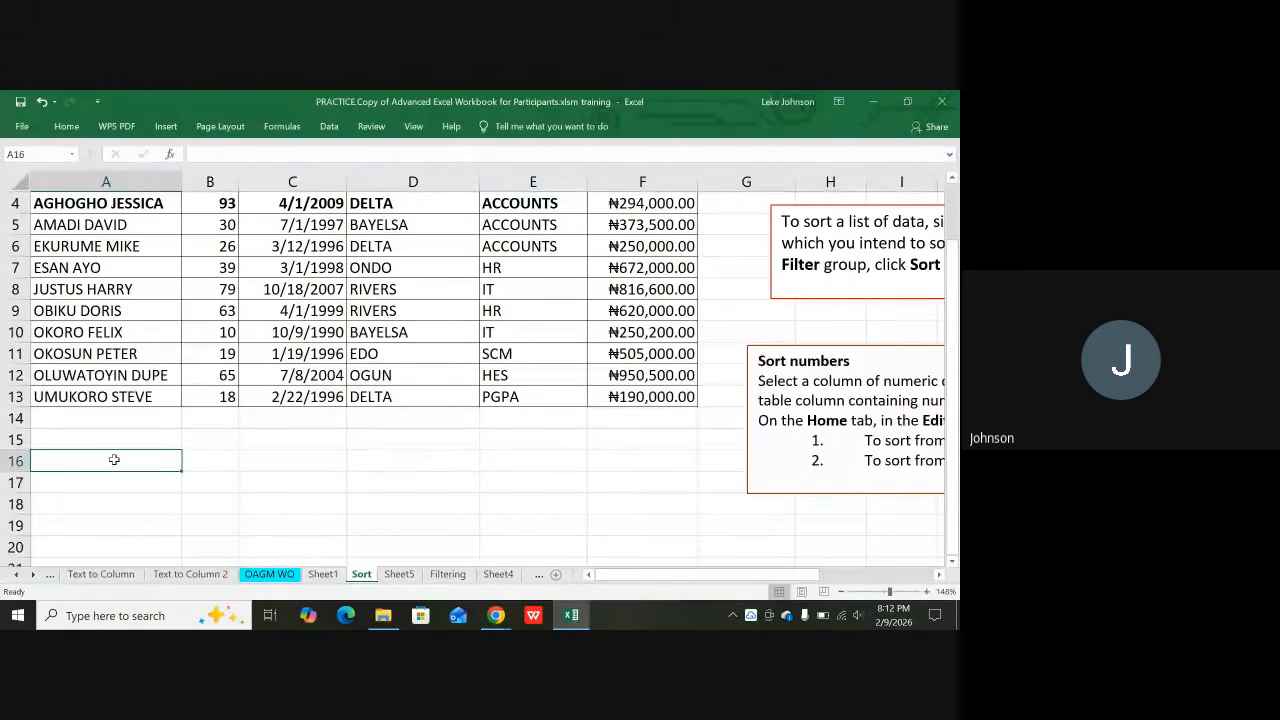
{"action": "scroll", "coordinate": [572, 219], "scroll_direction": "up", "scroll_amount": 1}
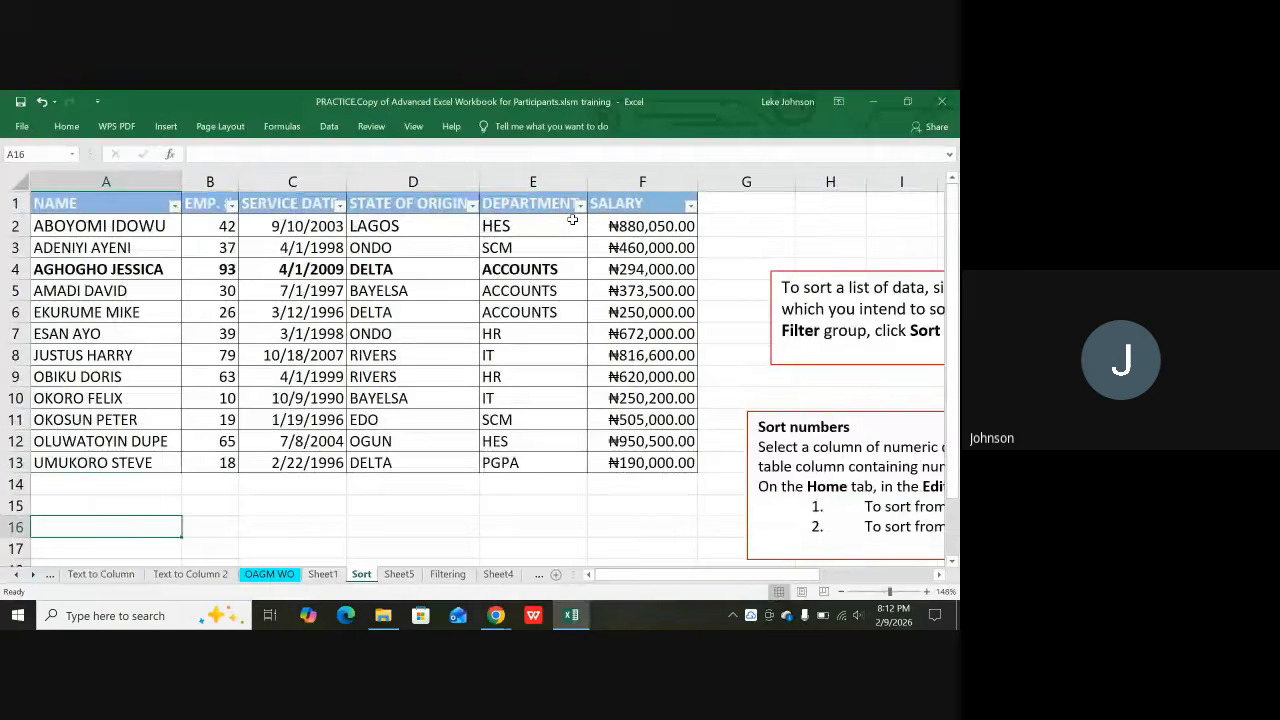
{"action": "left_click", "coordinate": [580, 206]}
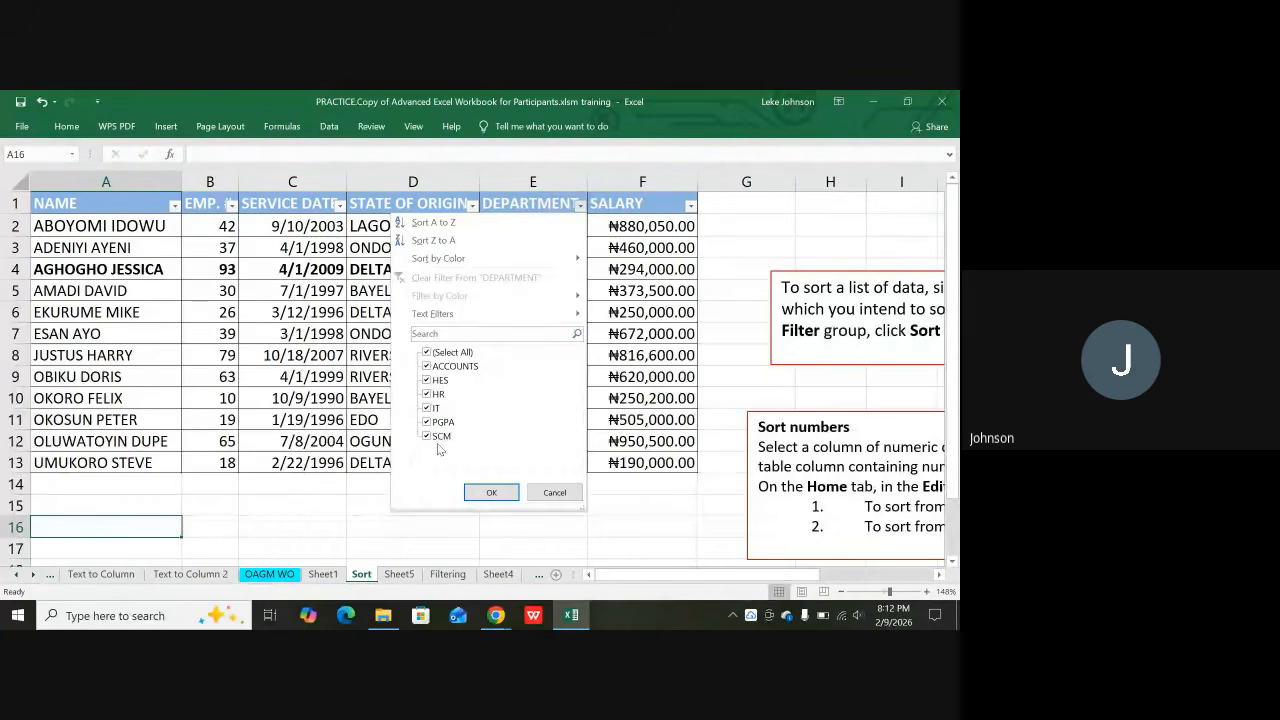
{"action": "left_click", "coordinate": [465, 367]}
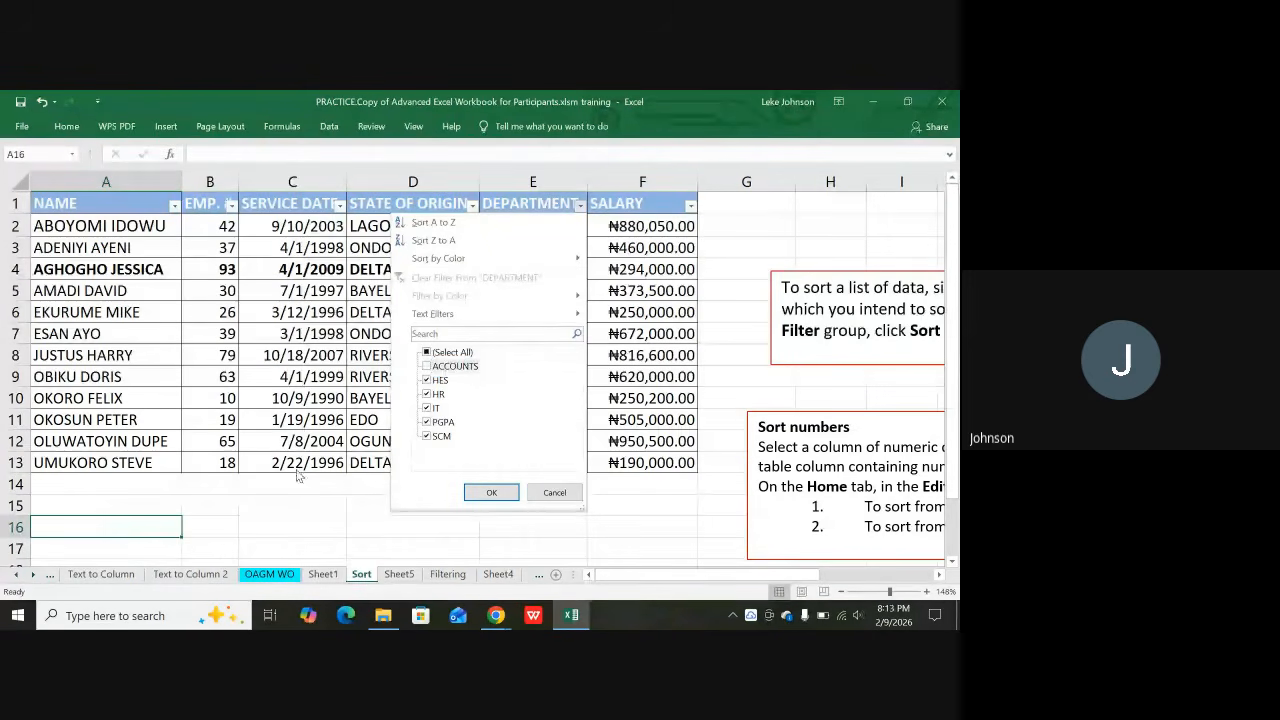
{"action": "left_click", "coordinate": [108, 526]}
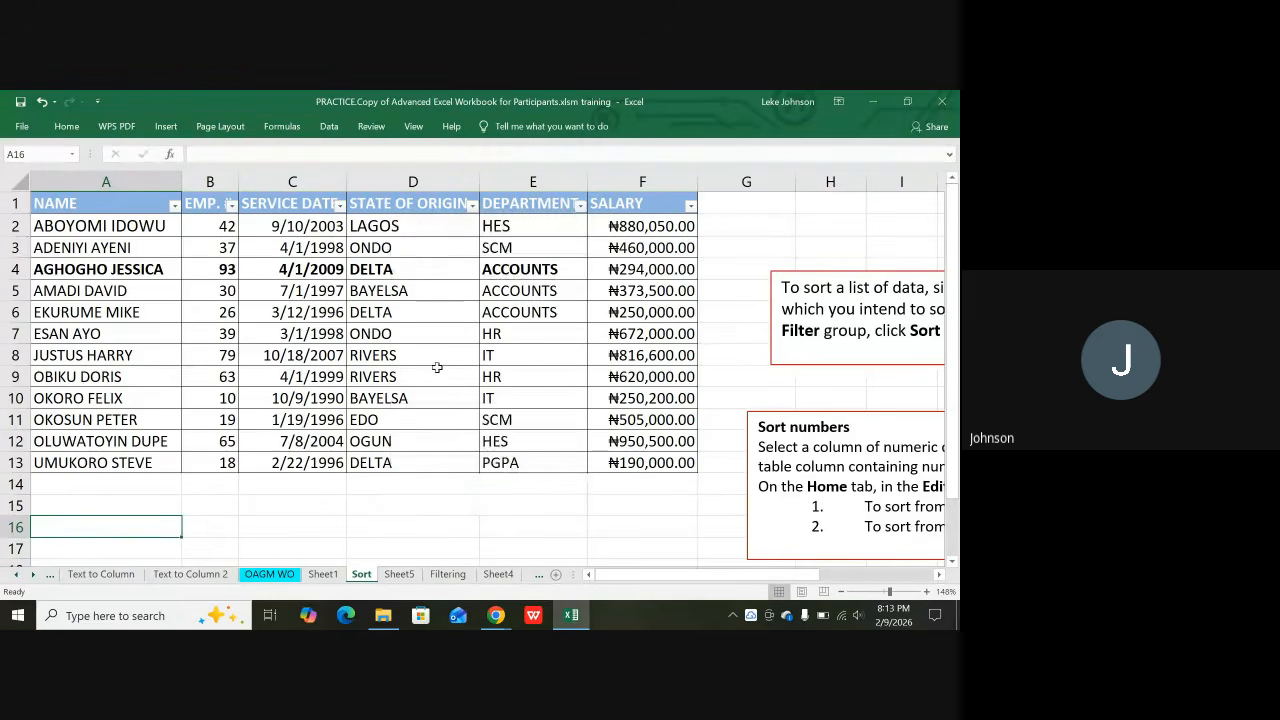
Enter ACCOUNTS in cell A16 as the first entry of a department list below the employee table
{"action": "type", "text": "ACCIOU"}
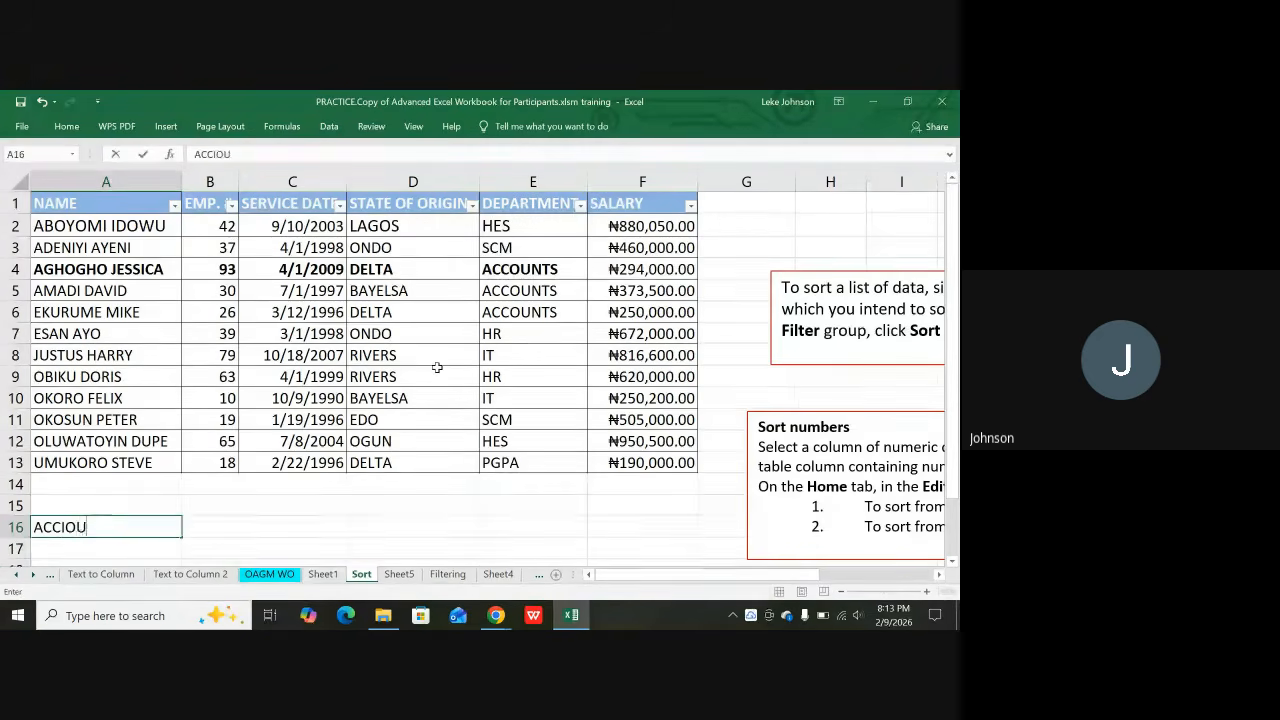
{"action": "key", "text": "BackSpace"}
{"action": "key", "text": "BackSpace"}
{"action": "key", "text": "BackSpace"}
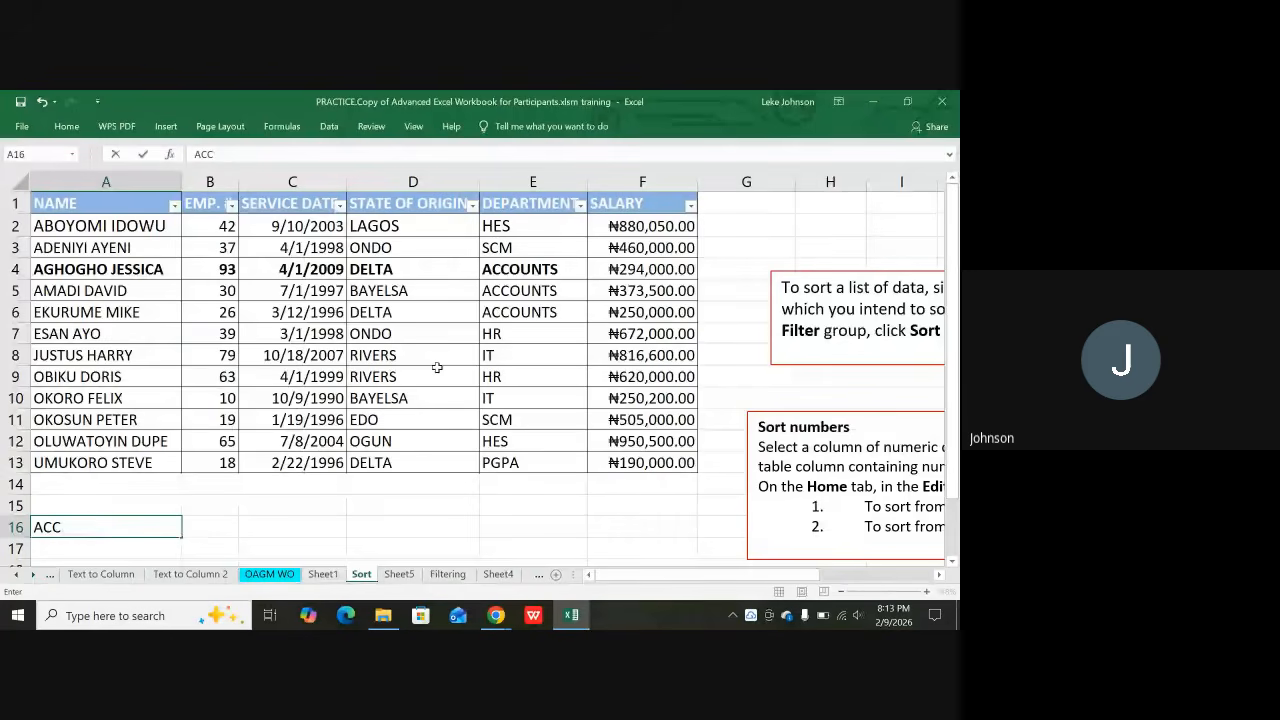
{"action": "type", "text": "OU"}
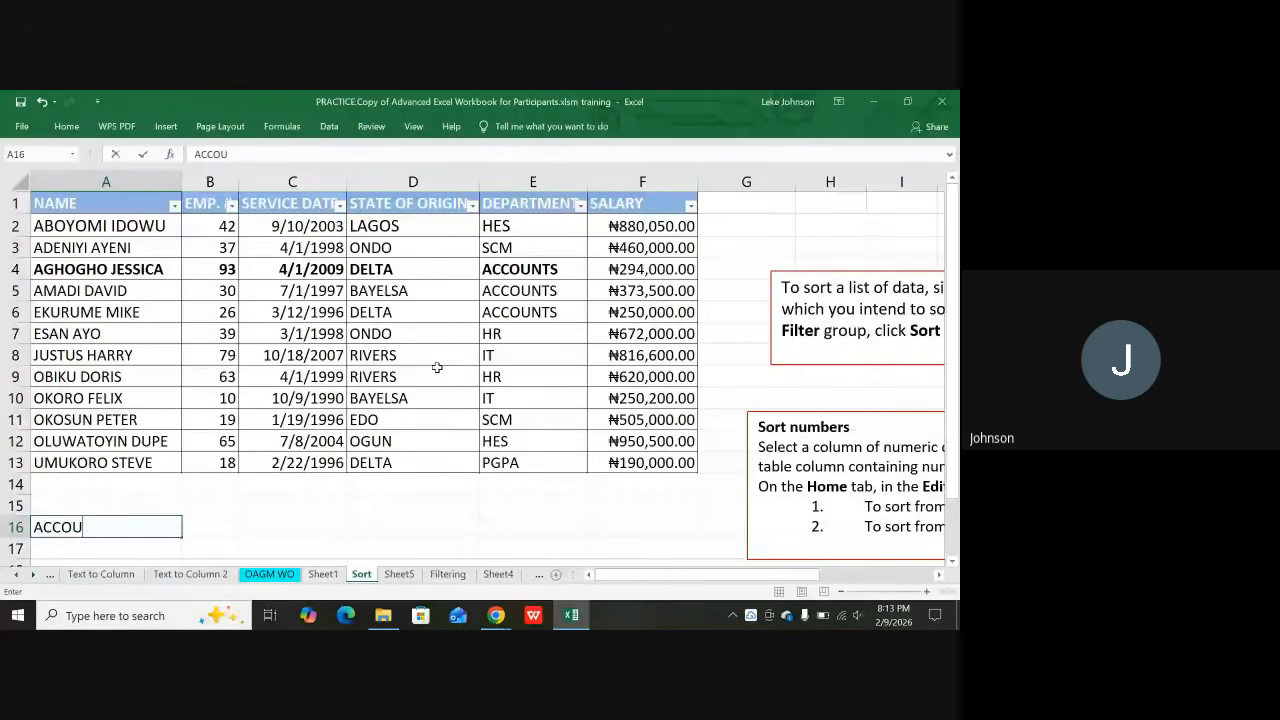
{"action": "type", "text": "NTS"}
{"action": "key", "text": "Return"}
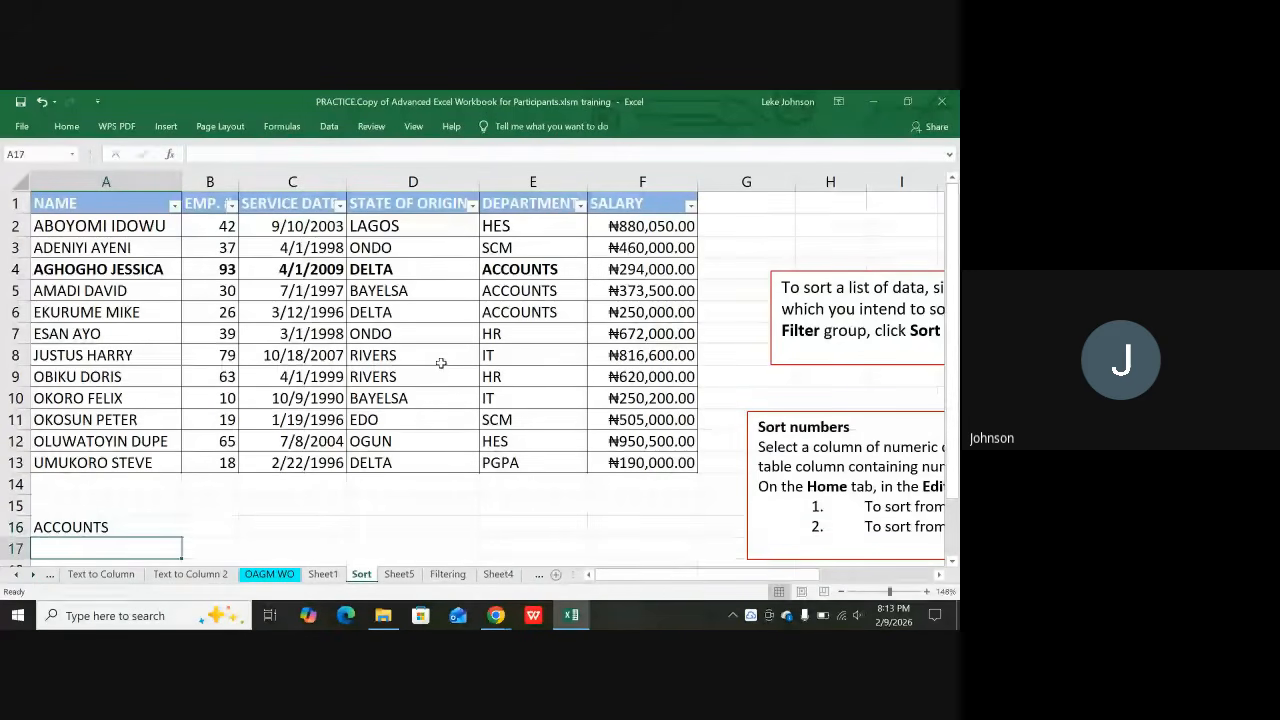
Continue the department list with HES in A17, HR in A18 and SCM in A19
{"action": "type", "text": "H"}
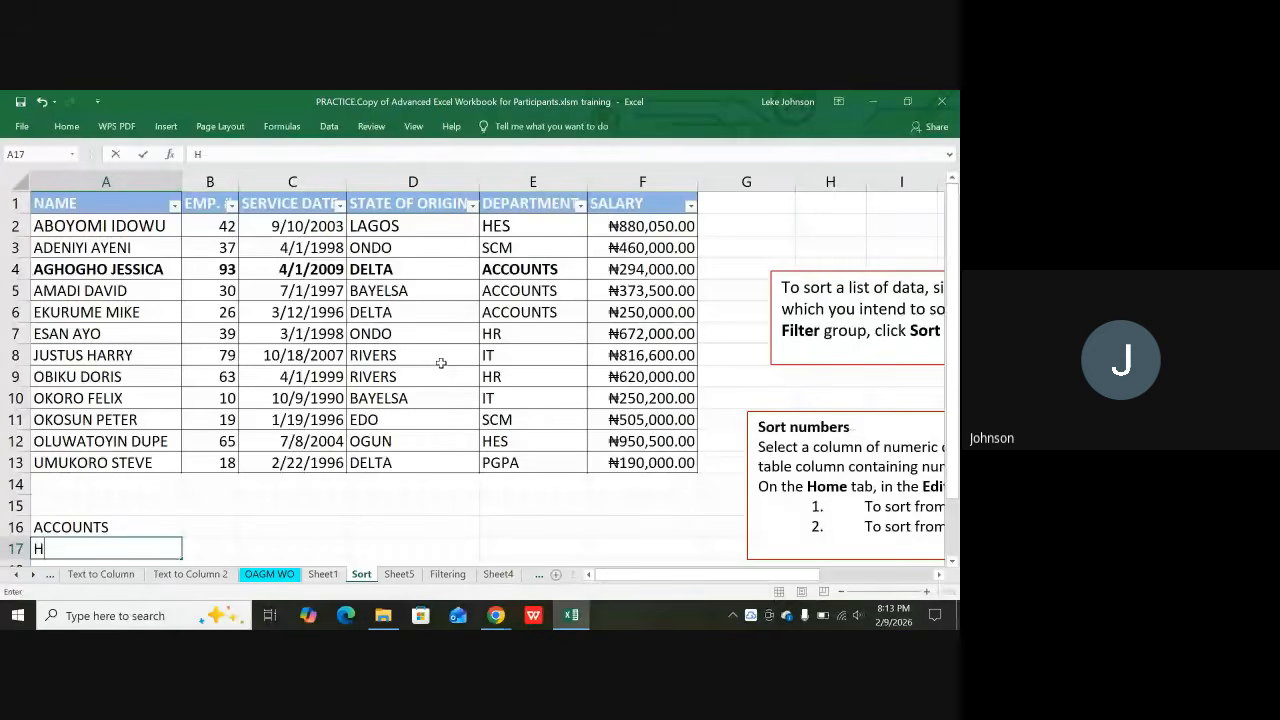
{"action": "type", "text": "ES"}
{"action": "key", "text": "Return"}
{"action": "type", "text": "HES"}
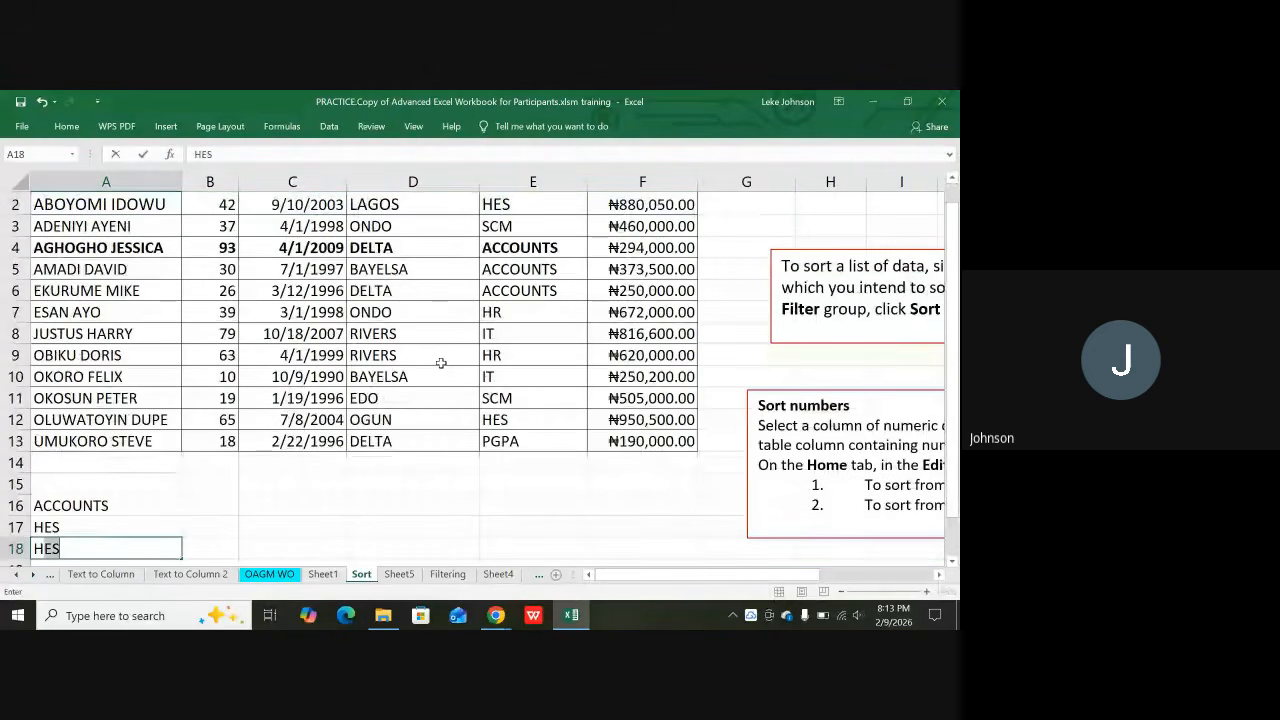
{"action": "type", "text": "R"}
{"action": "key", "text": "Return"}
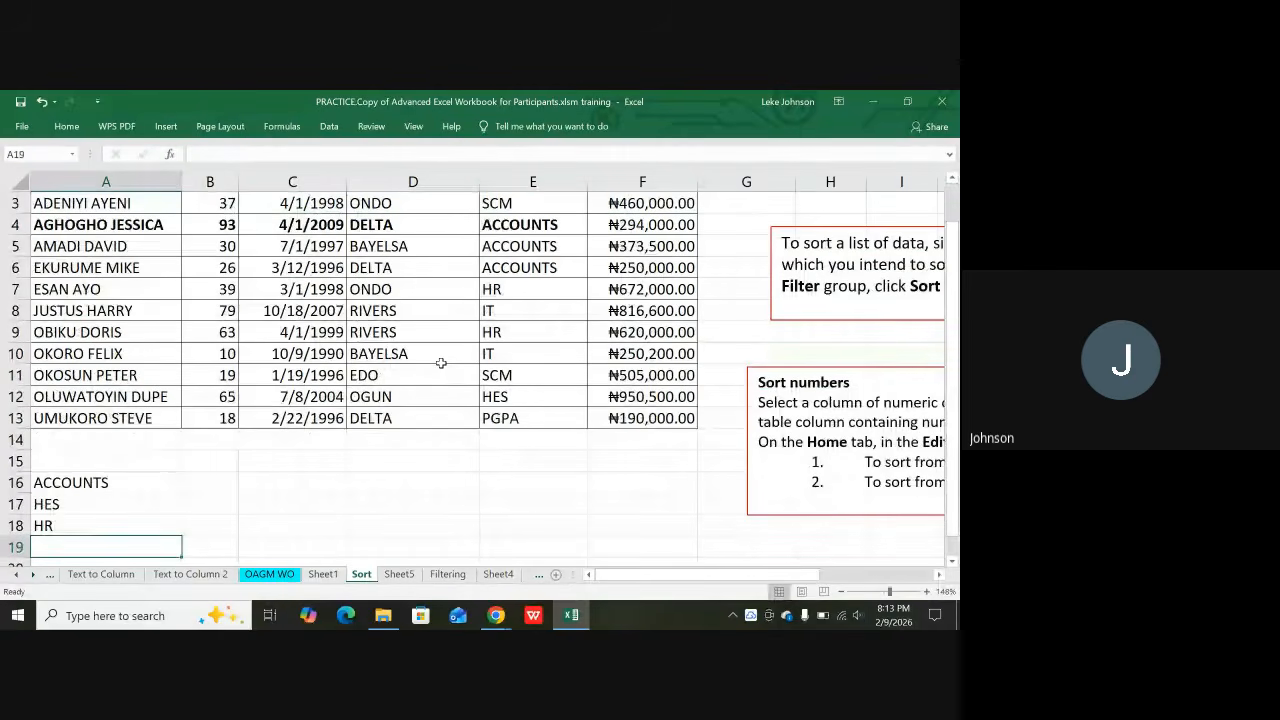
{"action": "type", "text": "SCM"}
{"action": "key", "text": "Return"}
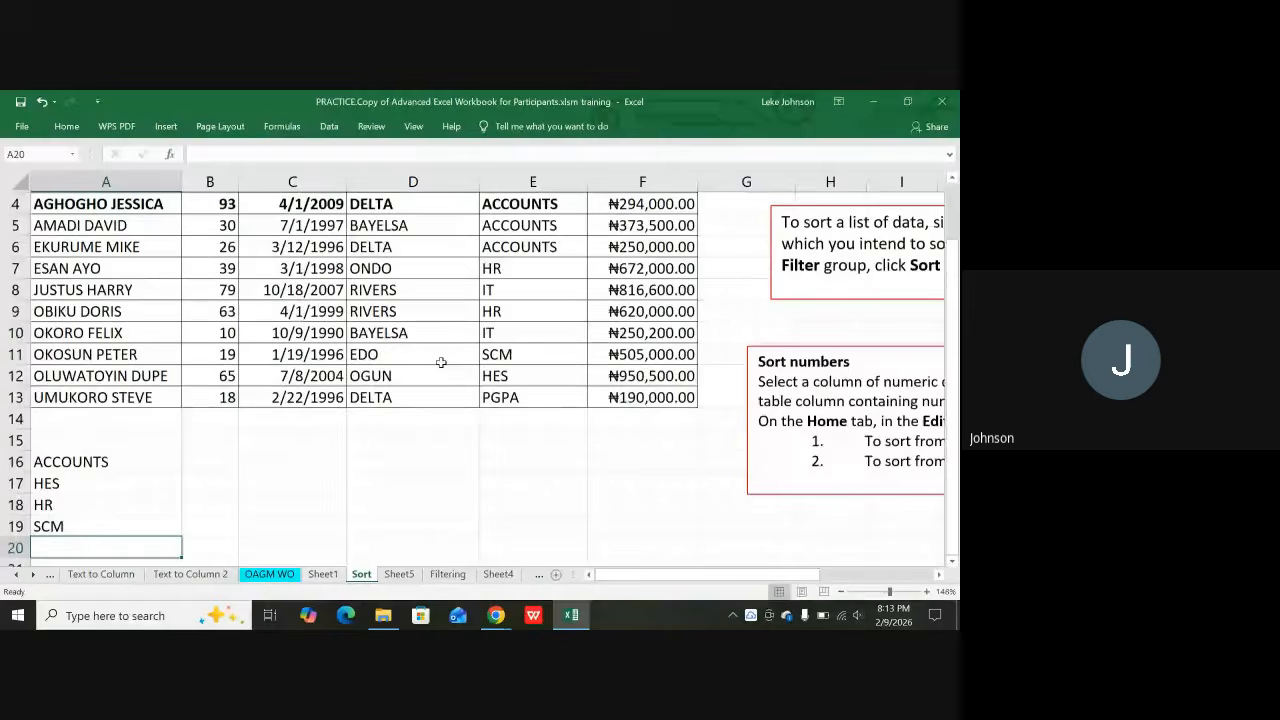
Complete the department list with IT in A20 and PGPA in A21
{"action": "type", "text": "I"}
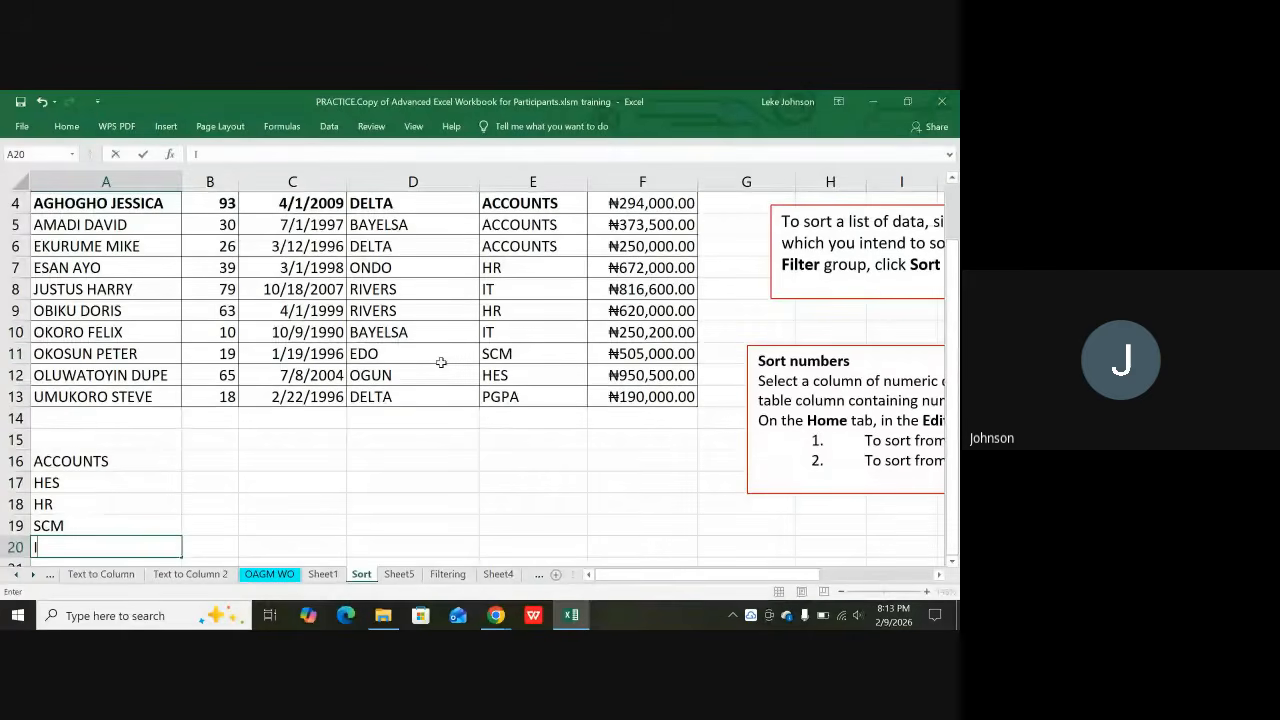
{"action": "type", "text": "T"}
{"action": "key", "text": "Return"}
{"action": "type", "text": "PG"}
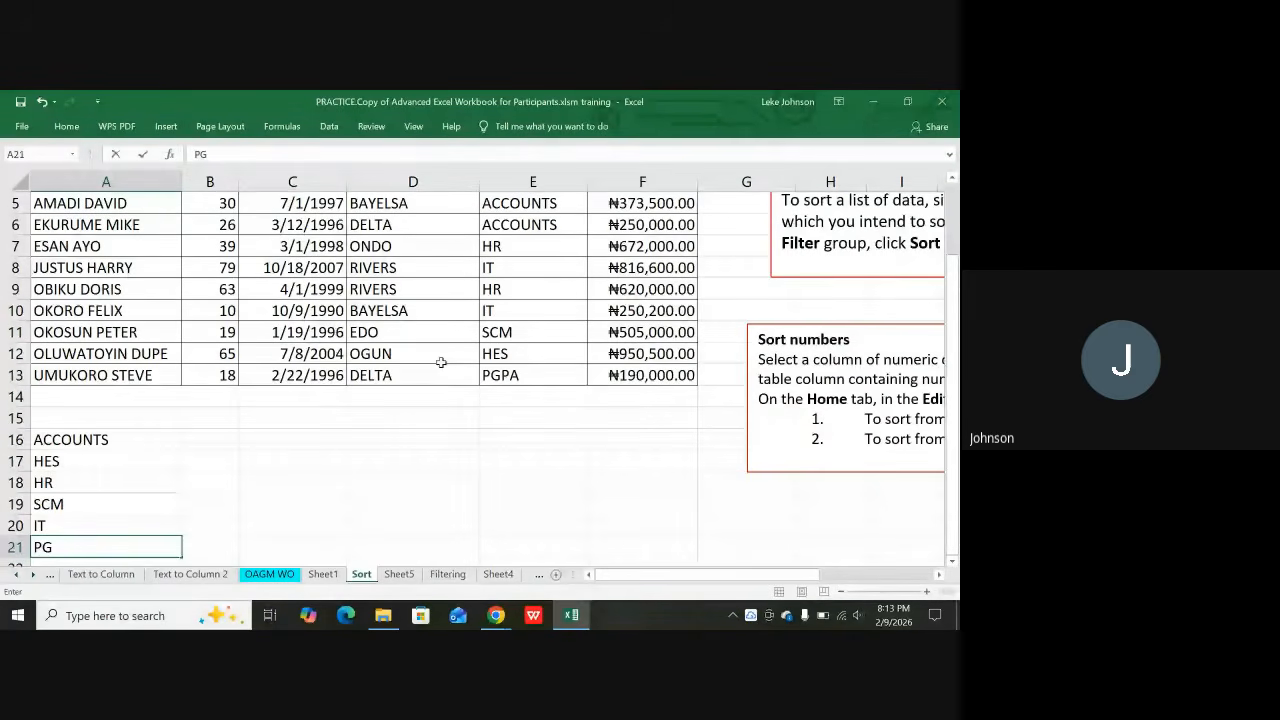
{"action": "type", "text": "PA"}
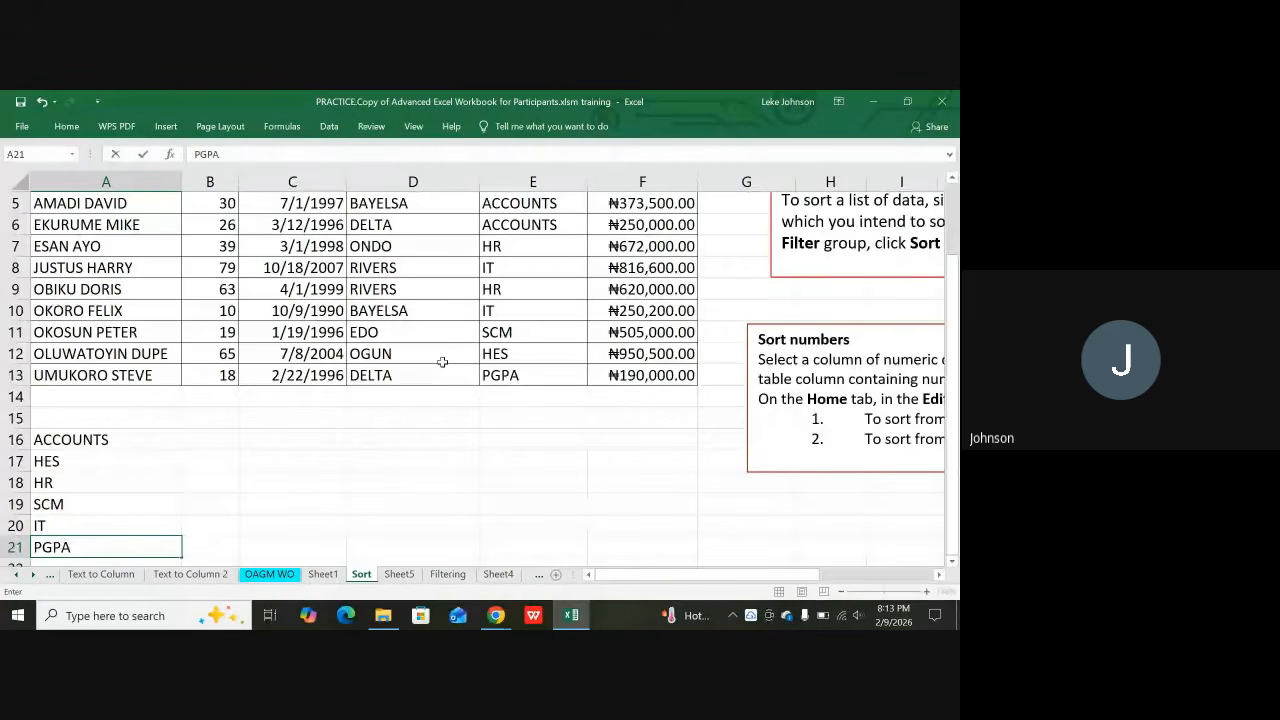
{"action": "scroll", "coordinate": [442, 362], "scroll_direction": "down", "scroll_amount": 1}
{"action": "left_click", "coordinate": [129, 400]}
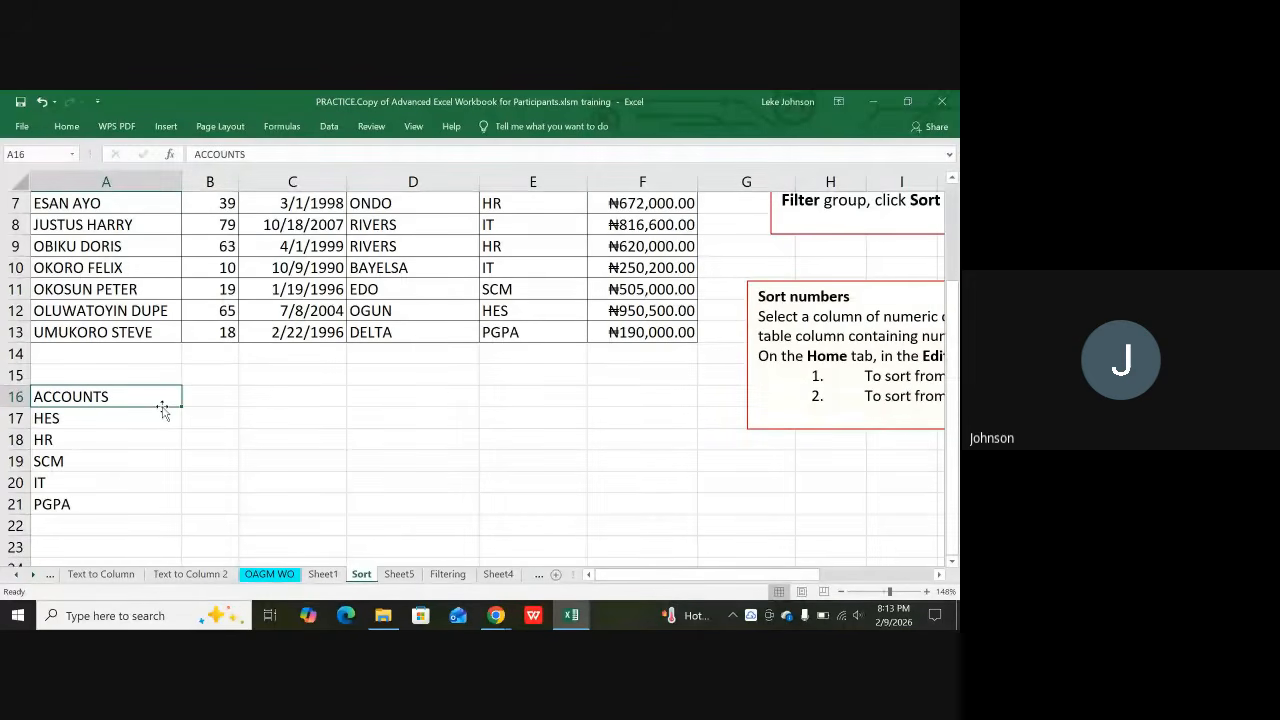
{"action": "left_click", "coordinate": [92, 441]}
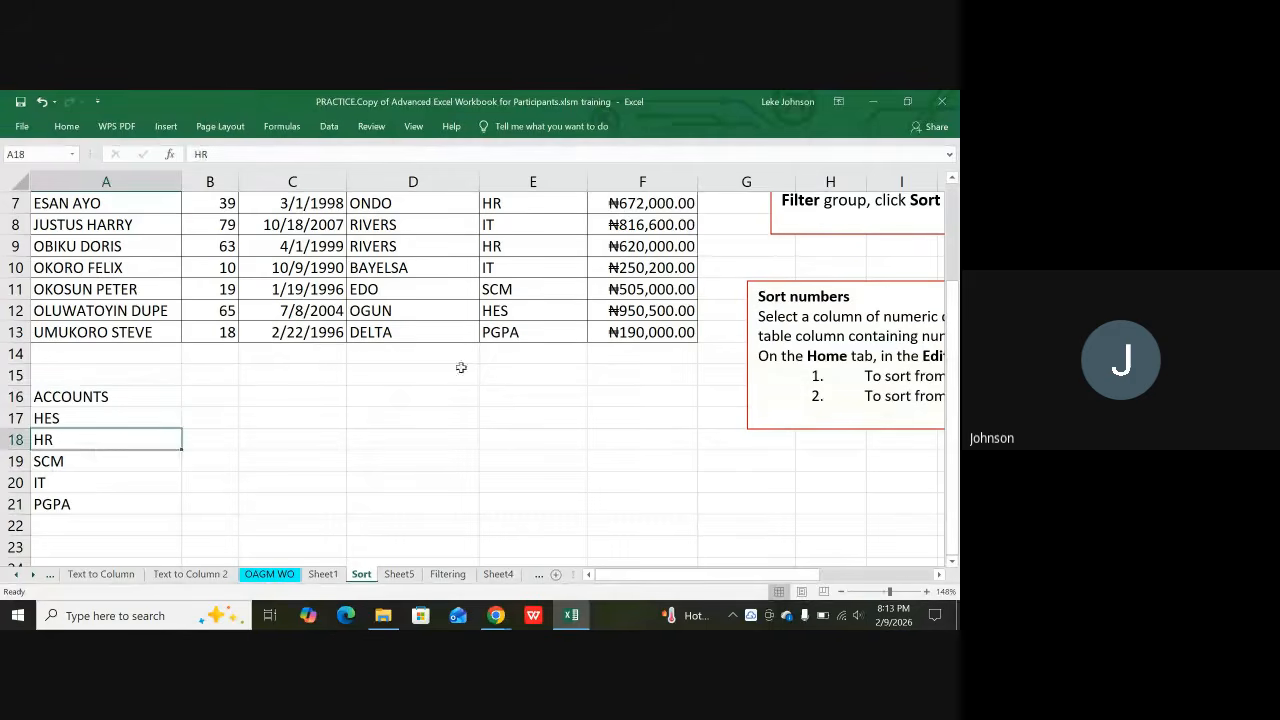
Start a SUMIF formula in B16, beside ACCOUNTS, using the entire DEPARTMENT column E:E as the range
{"action": "left_click", "coordinate": [209, 397]}
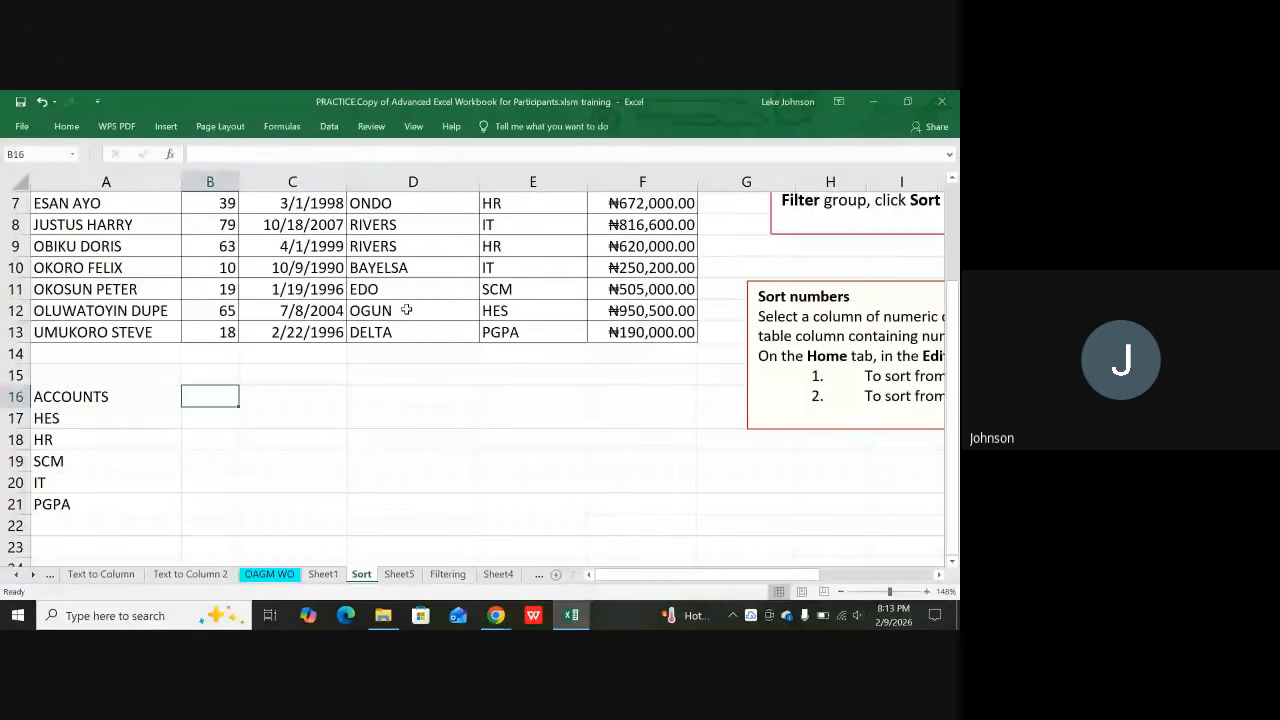
{"action": "type", "text": "=s"}
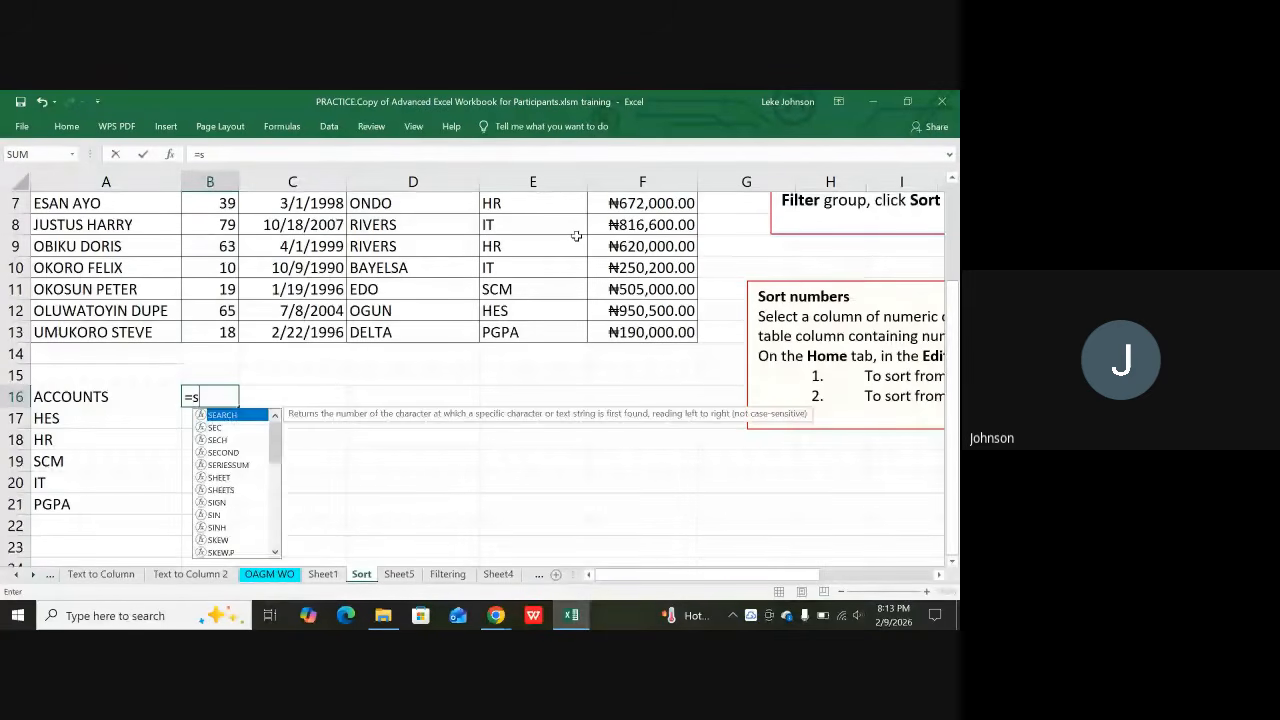
{"action": "type", "text": "umif"}
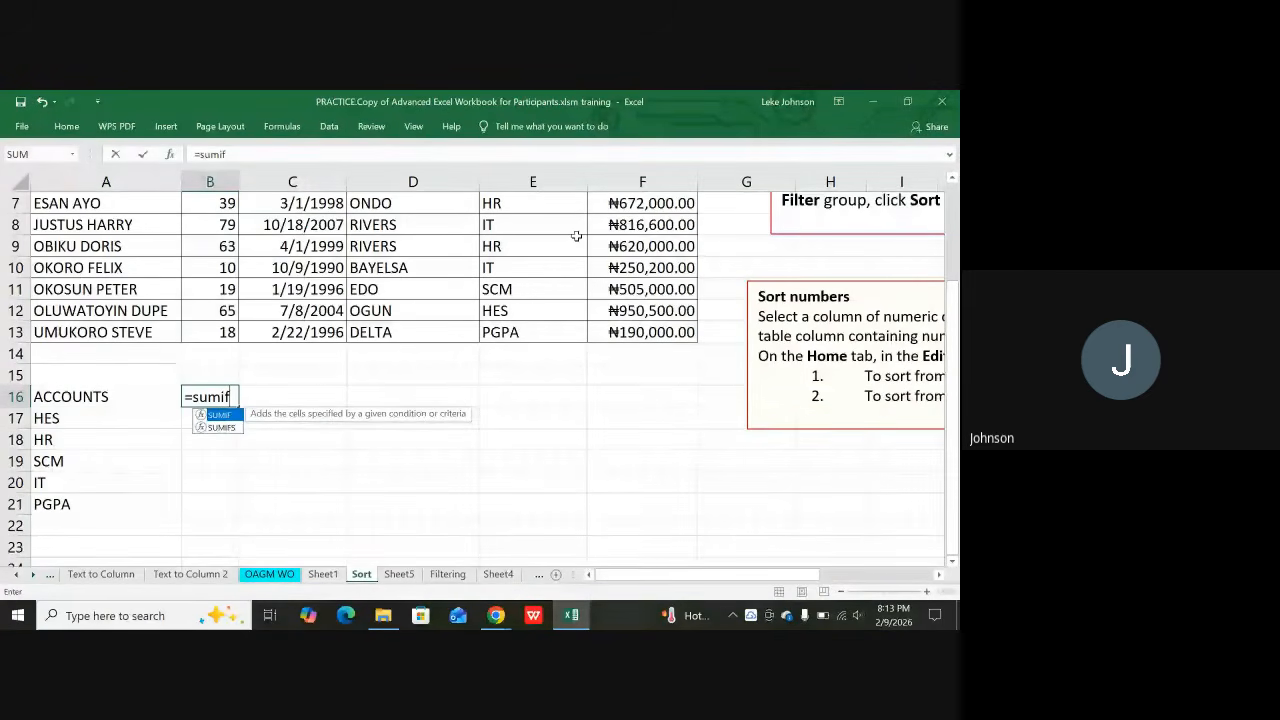
{"action": "type", "text": "("}
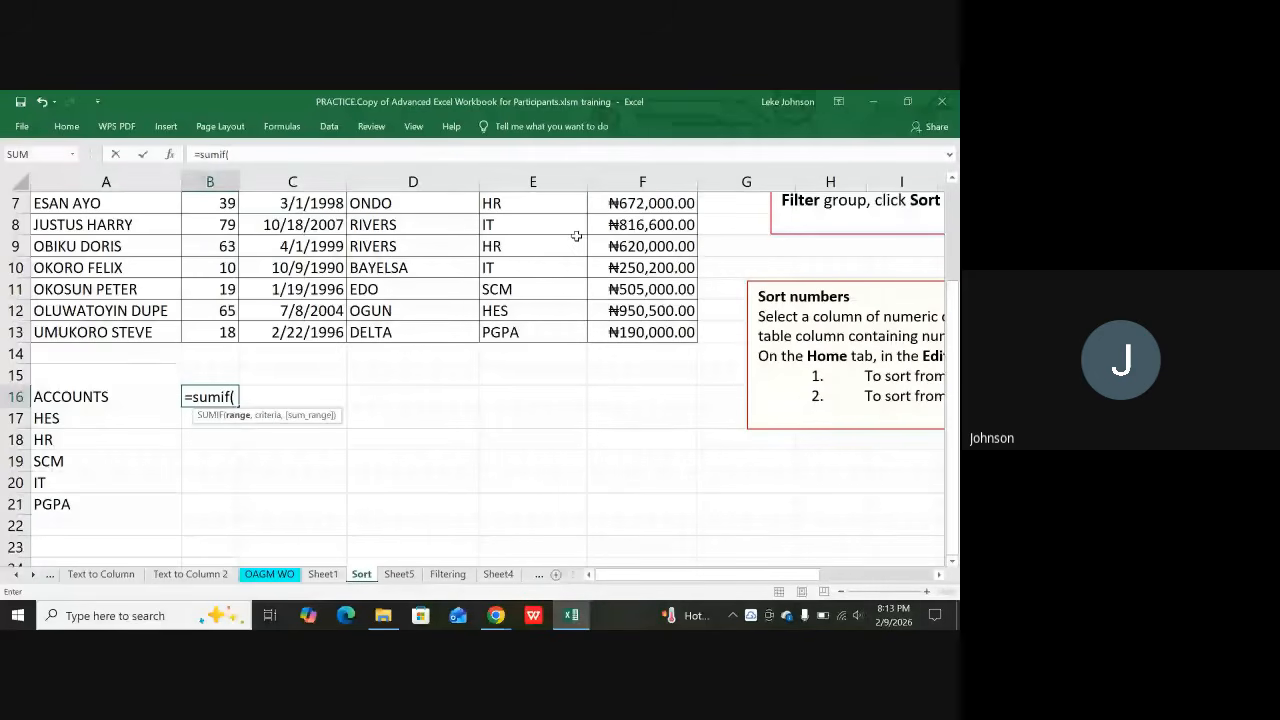
{"action": "scroll", "coordinate": [576, 236], "scroll_direction": "up", "scroll_amount": 2}
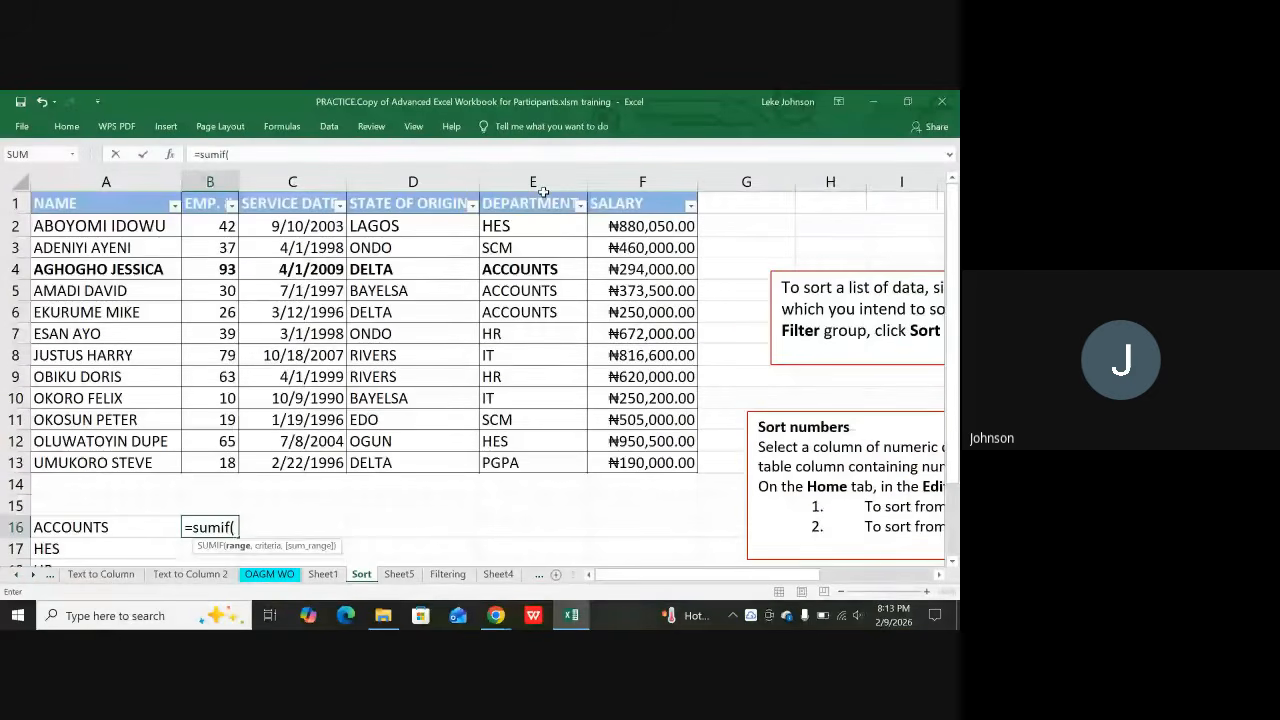
{"action": "left_click", "coordinate": [537, 184]}
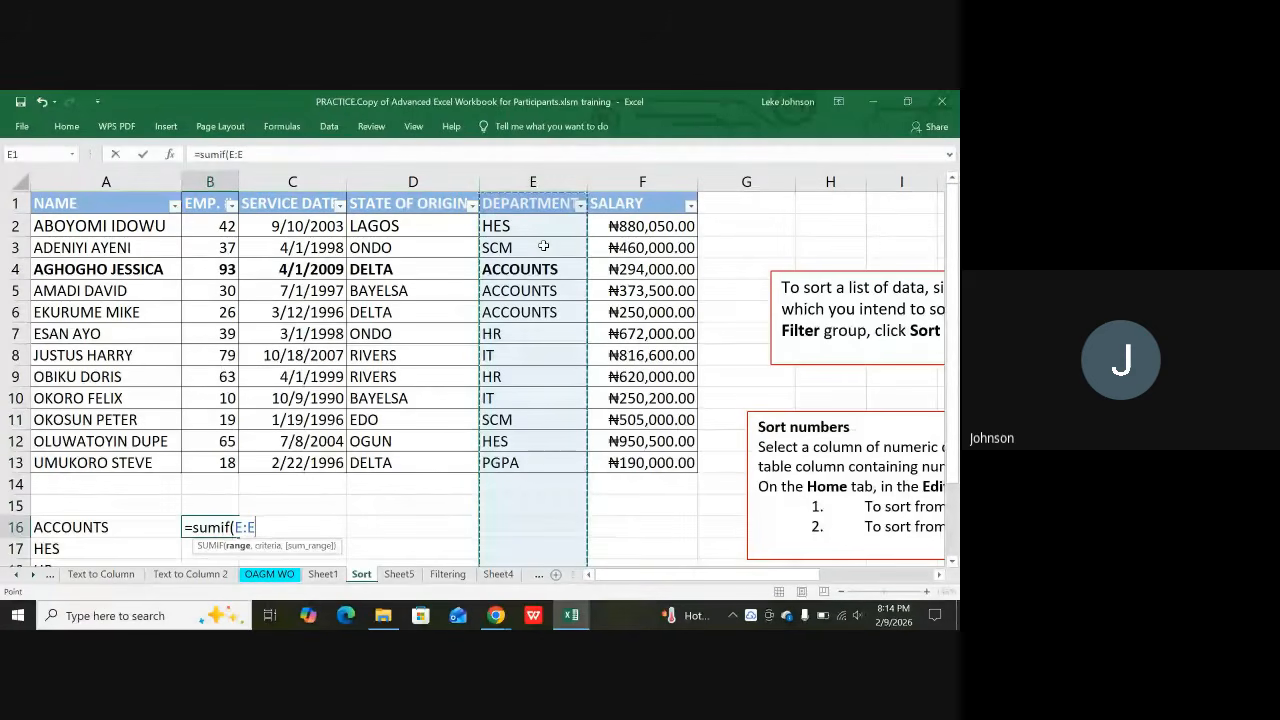
{"action": "scroll", "coordinate": [543, 246], "scroll_direction": "down", "scroll_amount": 4}
{"action": "scroll", "coordinate": [537, 286], "scroll_direction": "up", "scroll_amount": 4}
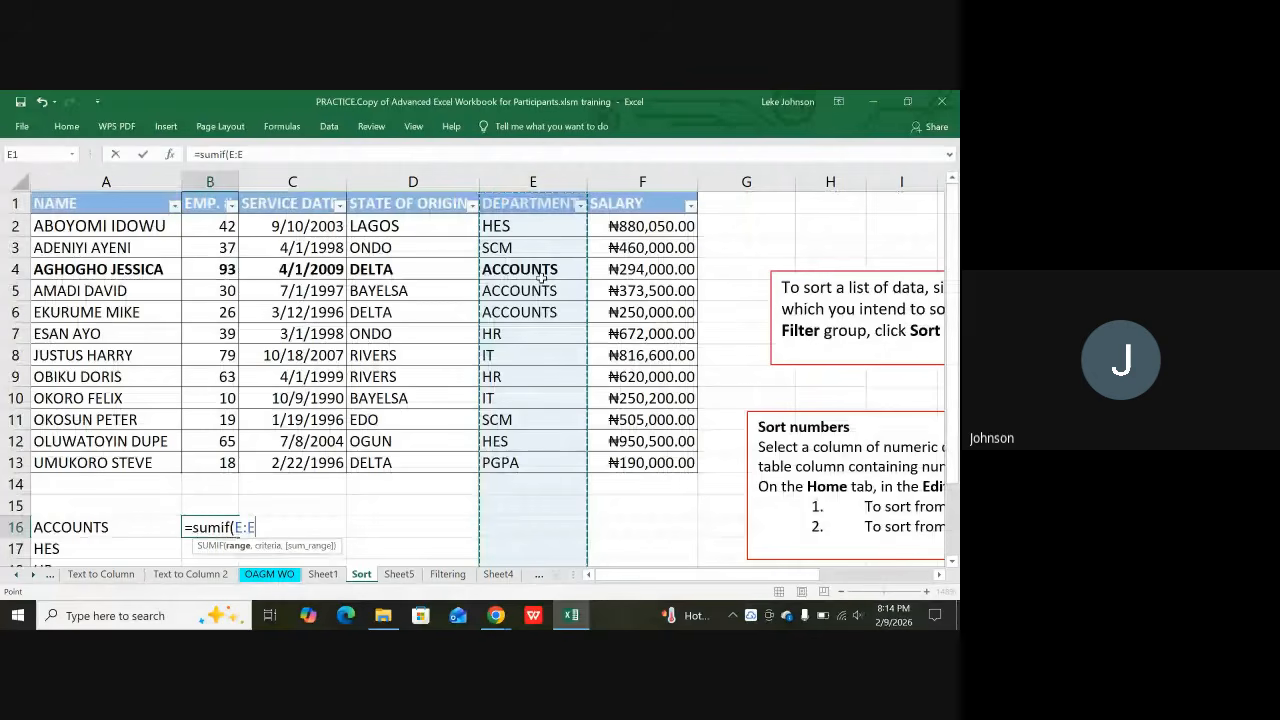
Make the SUMIF range in B16 absolute as $E:$E and add the separator for the criteria argument
{"action": "left_click", "coordinate": [252, 528]}
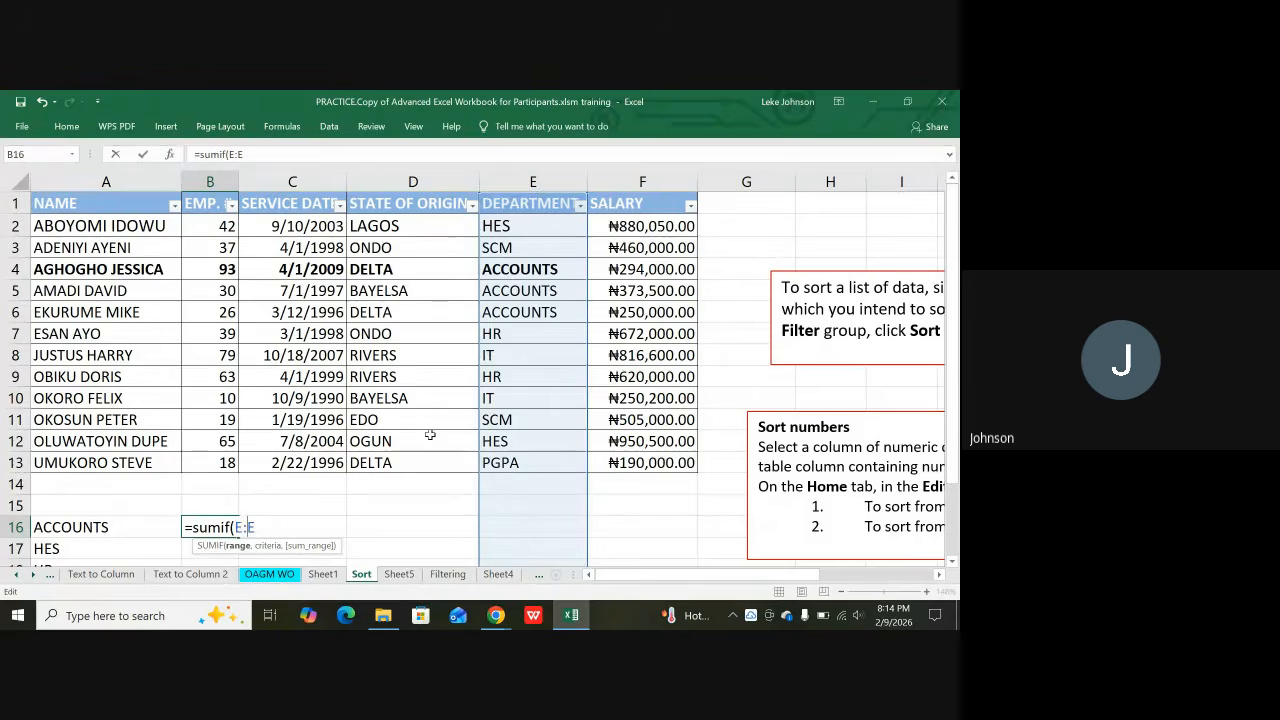
{"action": "type", "text": "$"}
{"action": "type", "text": "%"}
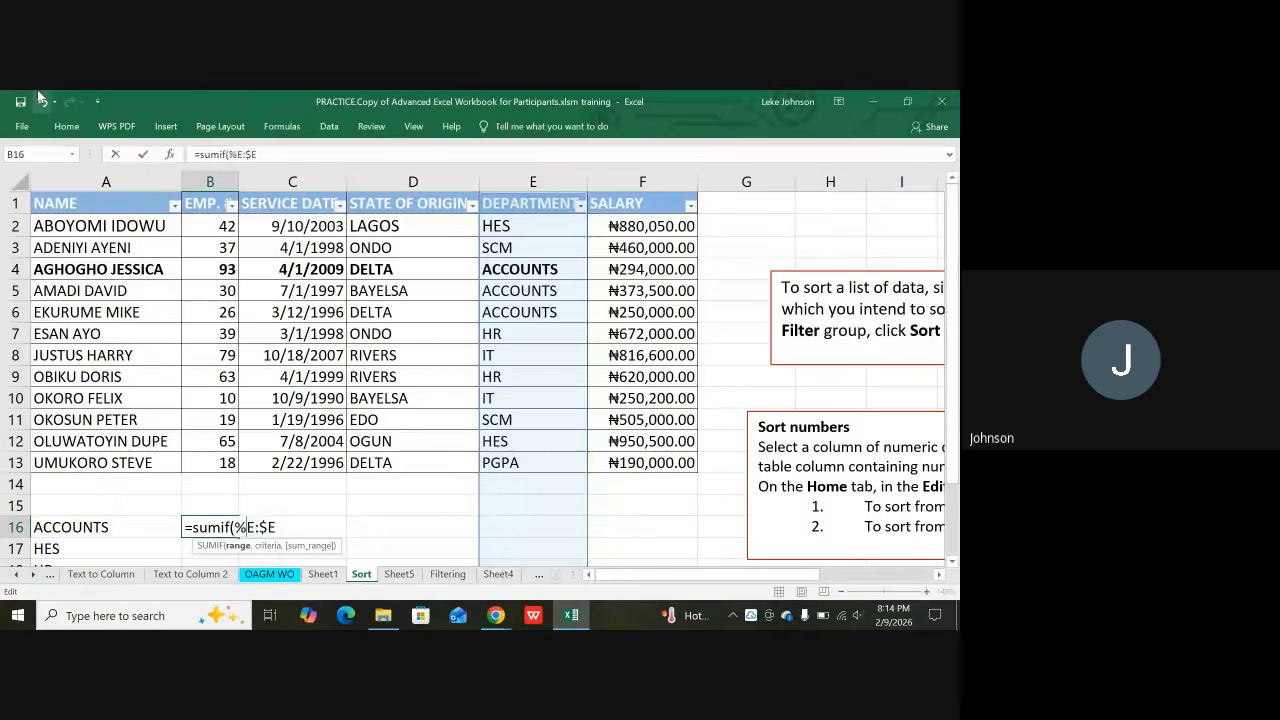
{"action": "key", "text": "BackSpace"}
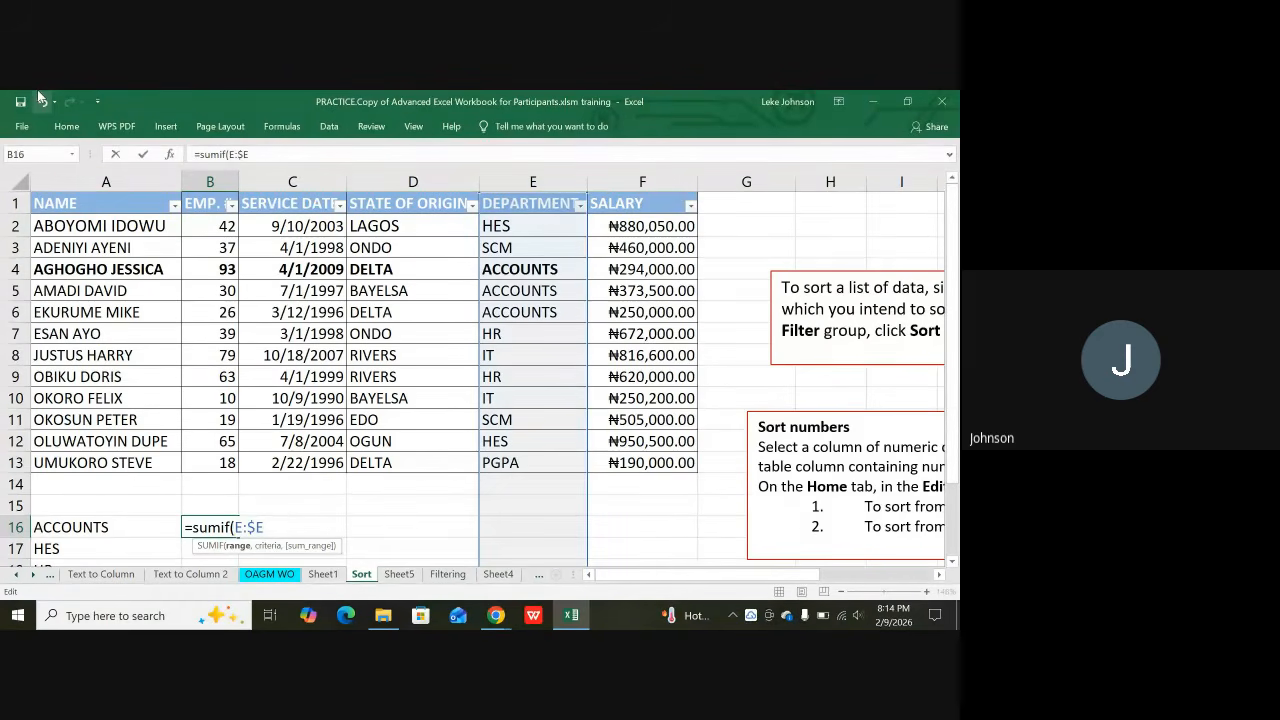
{"action": "type", "text": "$E,"}
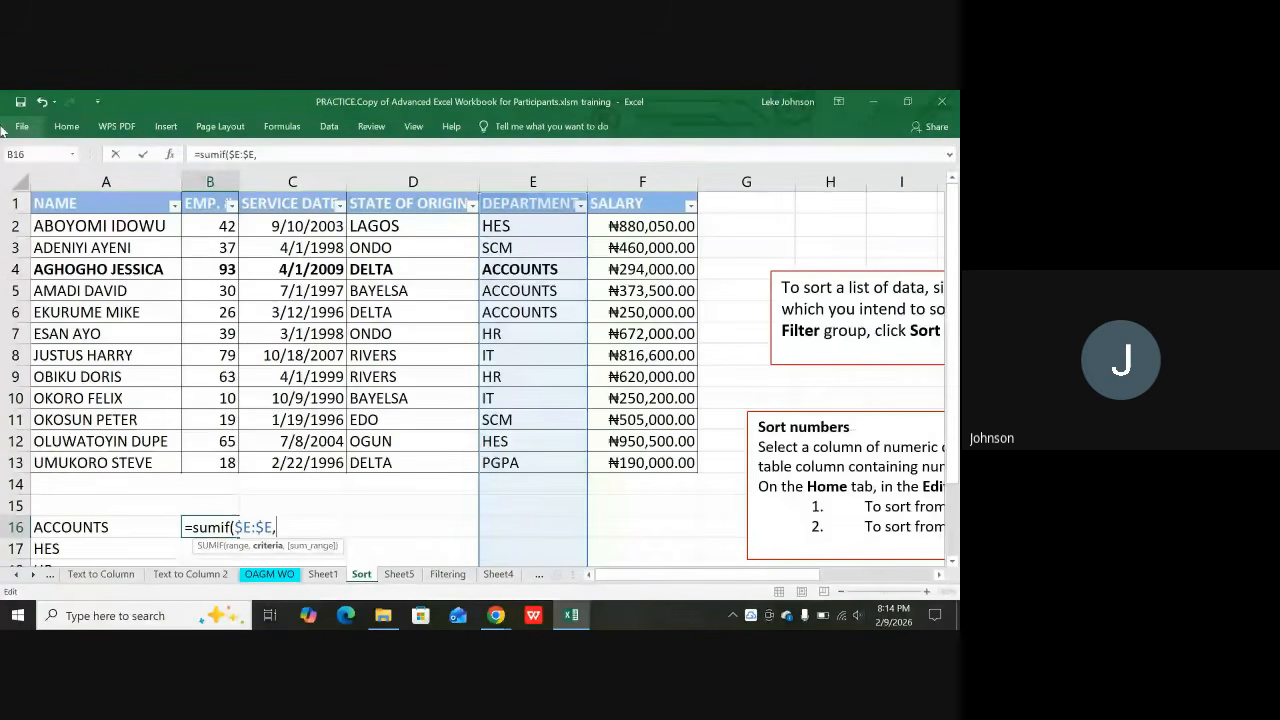
Set the SUMIF criteria in B16 to $A16 with the column locked, and add the separator for the sum range
{"action": "left_click", "coordinate": [90, 527]}
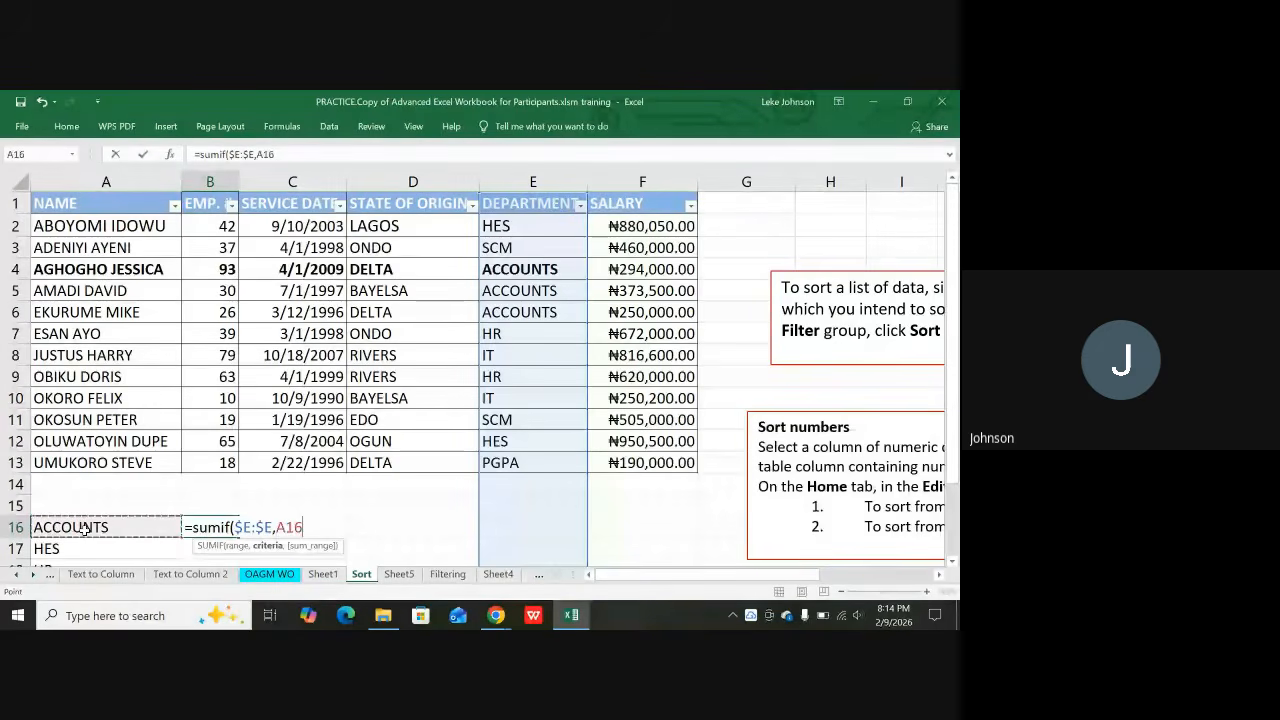
{"action": "left_click", "coordinate": [266, 527]}
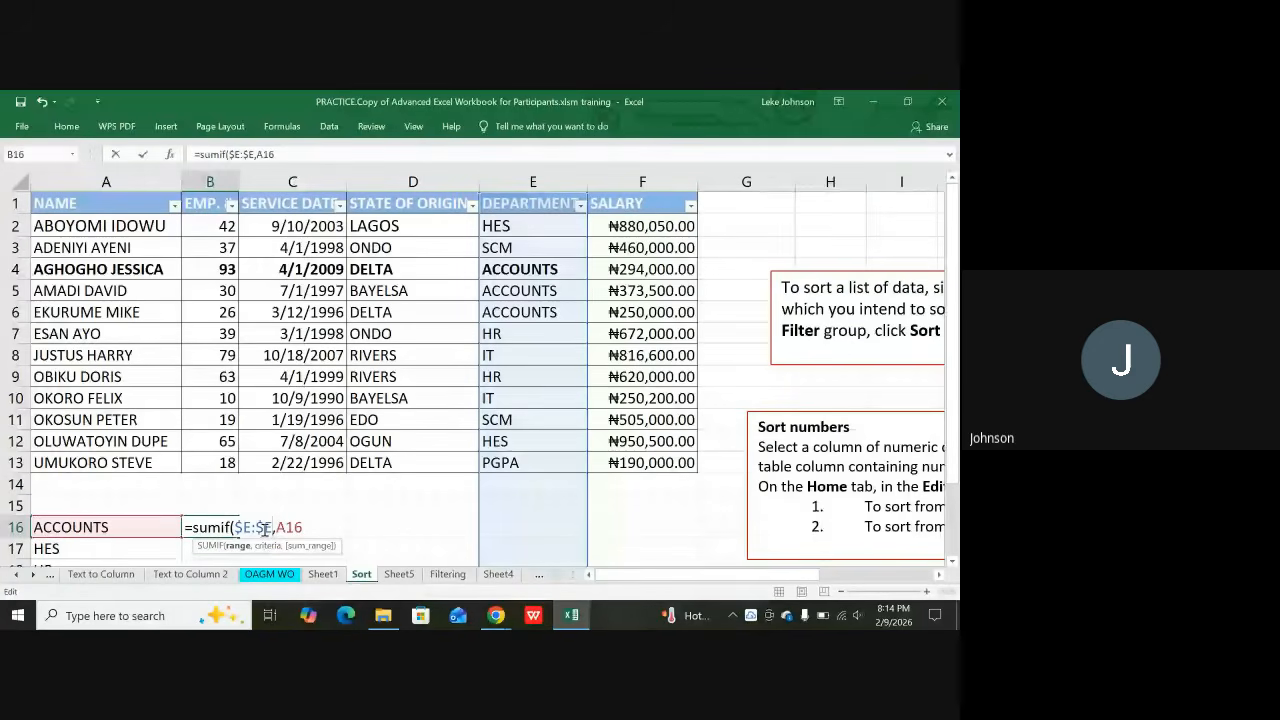
{"action": "left_click", "coordinate": [280, 527]}
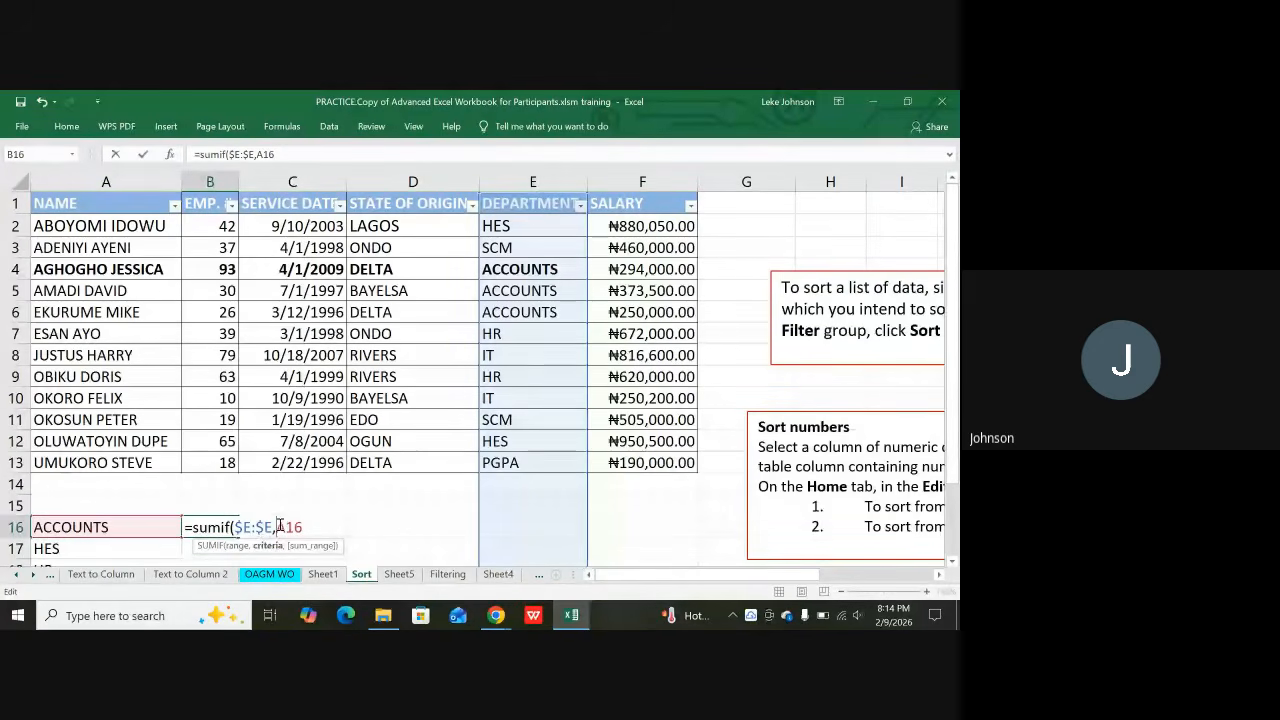
{"action": "type", "text": "$"}
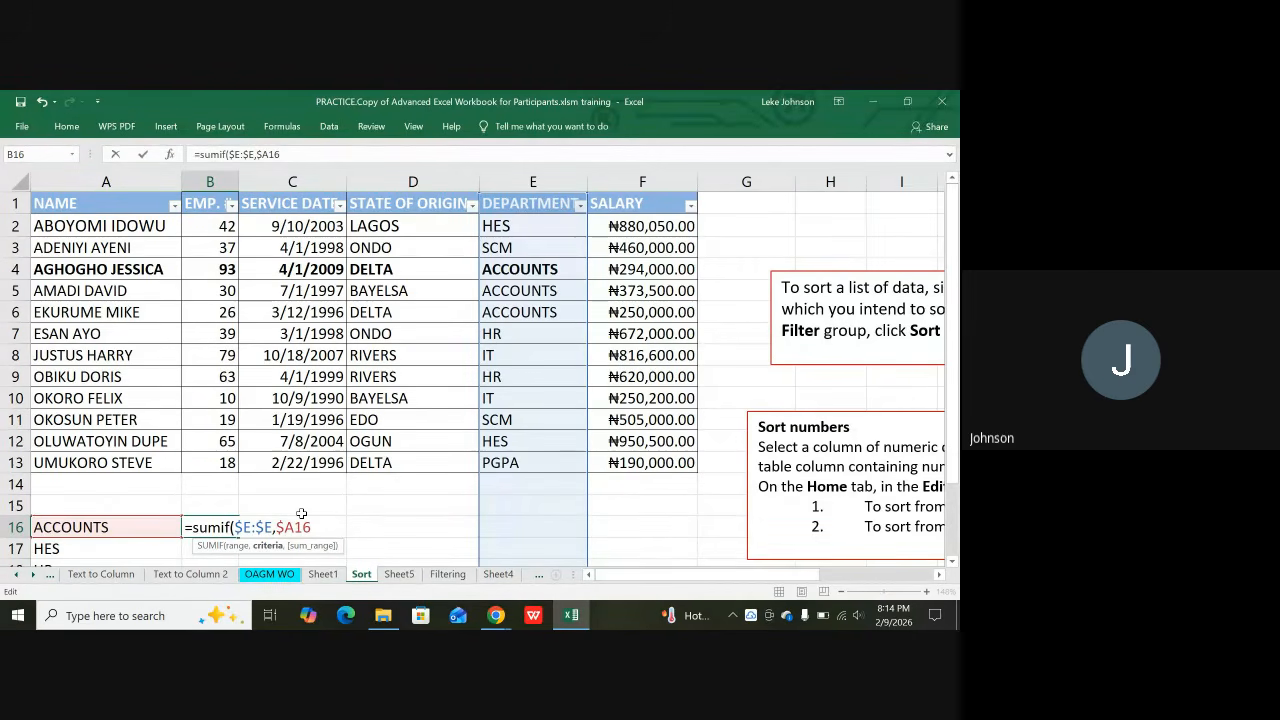
{"action": "key", "text": "Right"}
{"action": "key", "text": "Right"}
{"action": "key", "text": "Right"}
{"action": "type", "text": ","}
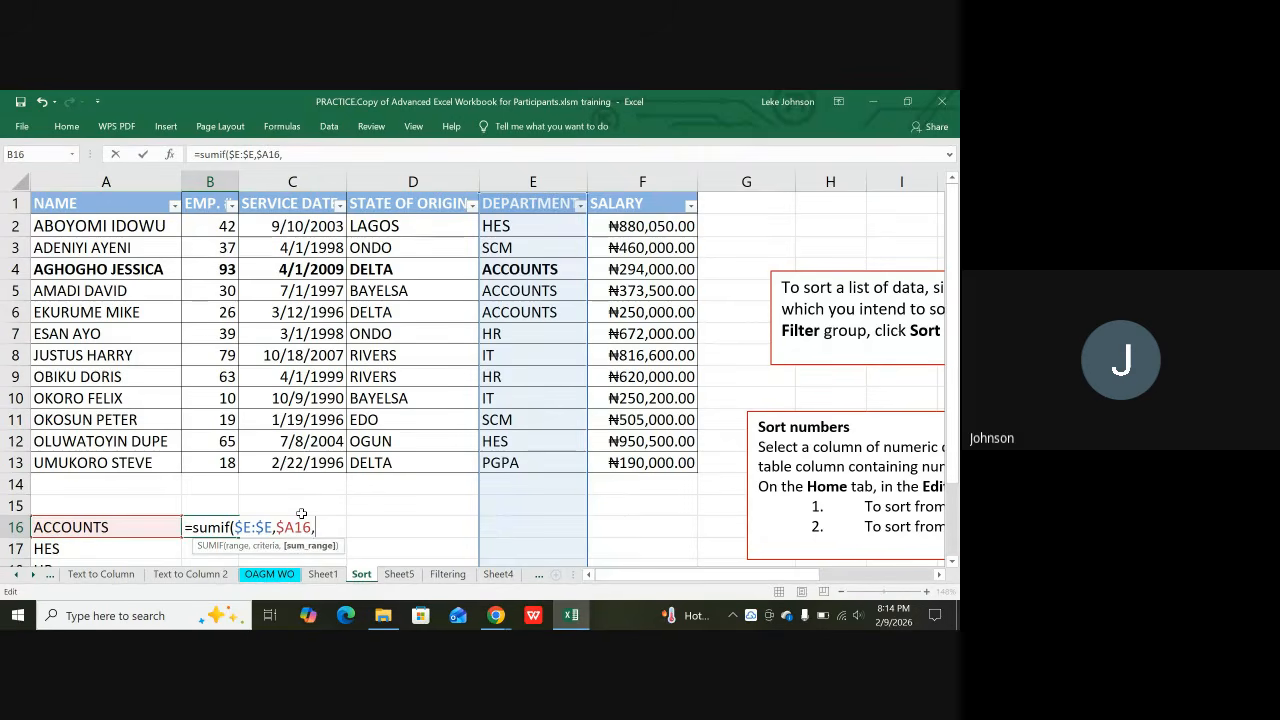
Set the SUMIF sum range in B16 to the absolute SALARY column $F:$F, close the parenthesis and enter the formula
{"action": "left_click", "coordinate": [653, 183]}
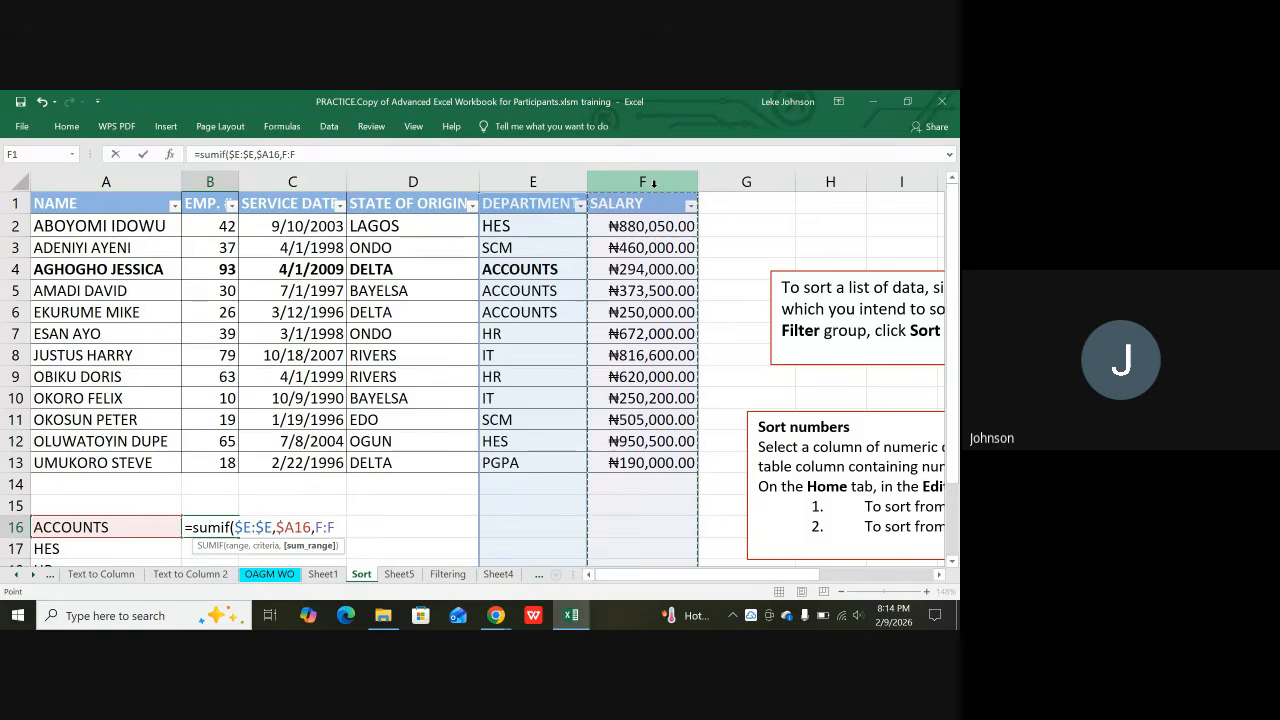
{"action": "left_click", "coordinate": [320, 527]}
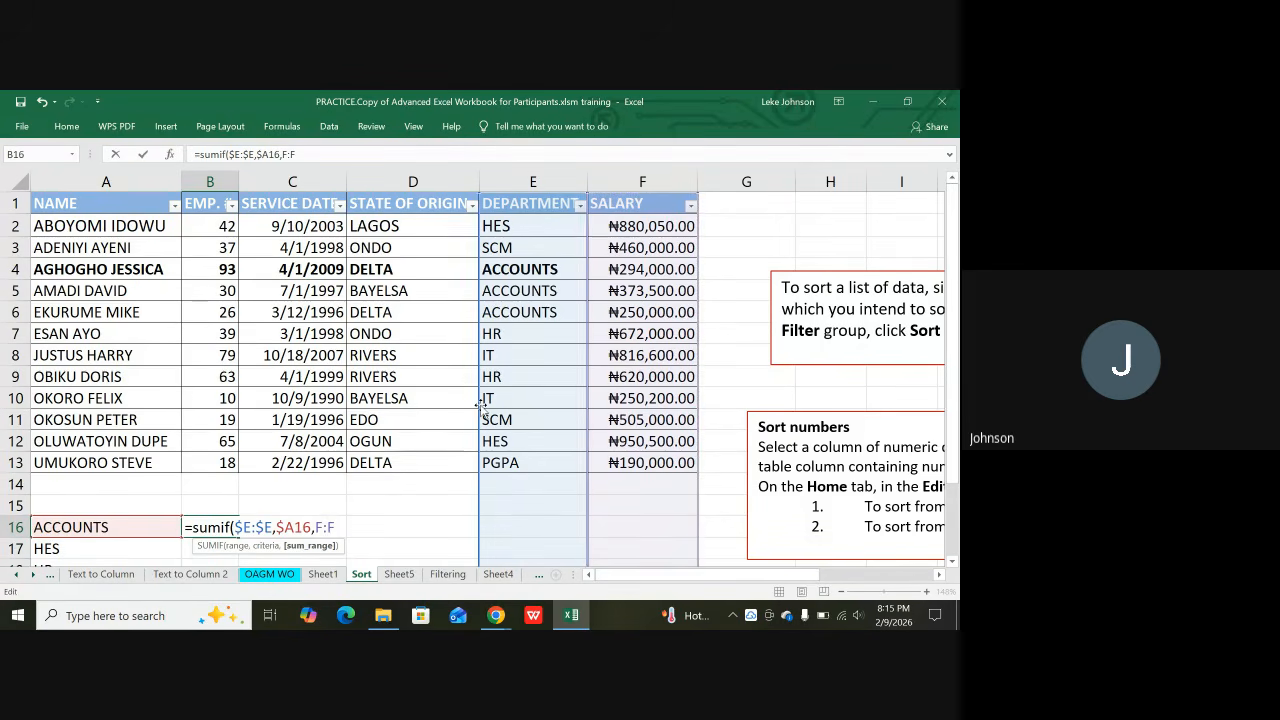
{"action": "type", "text": "$"}
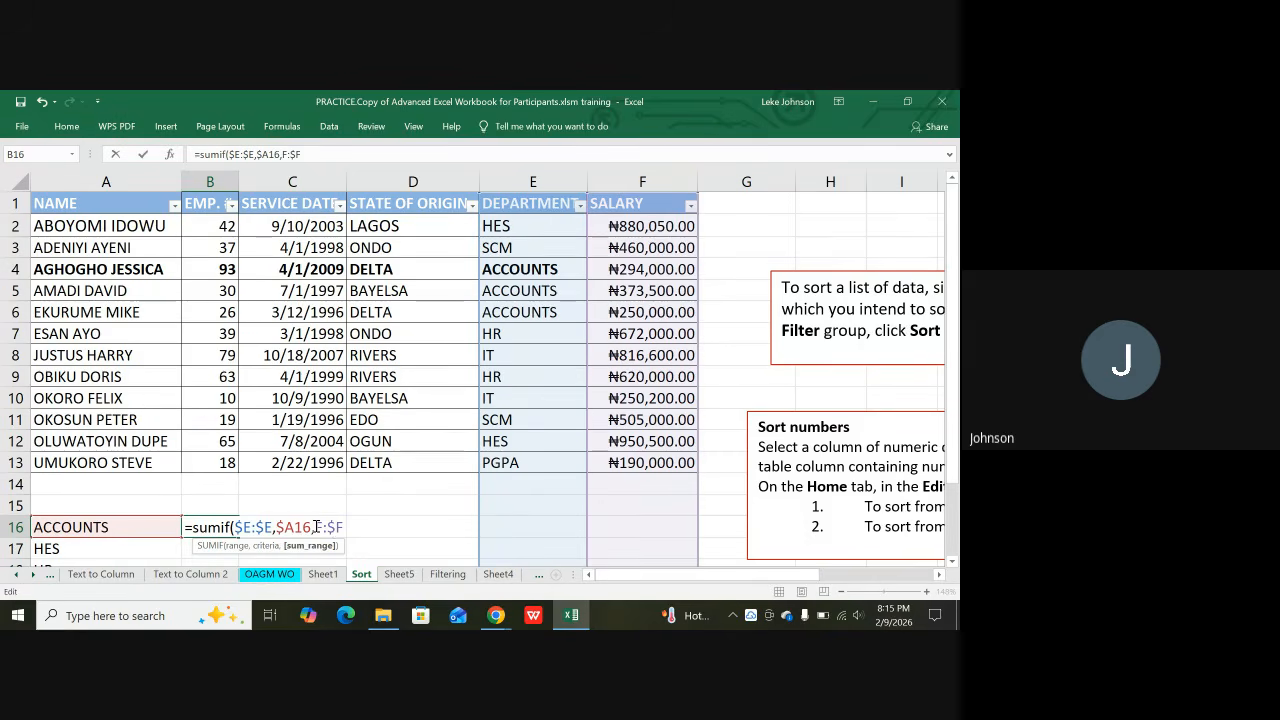
{"action": "left_click_drag", "start_coordinate": [317, 524], "coordinate": [320, 508]}
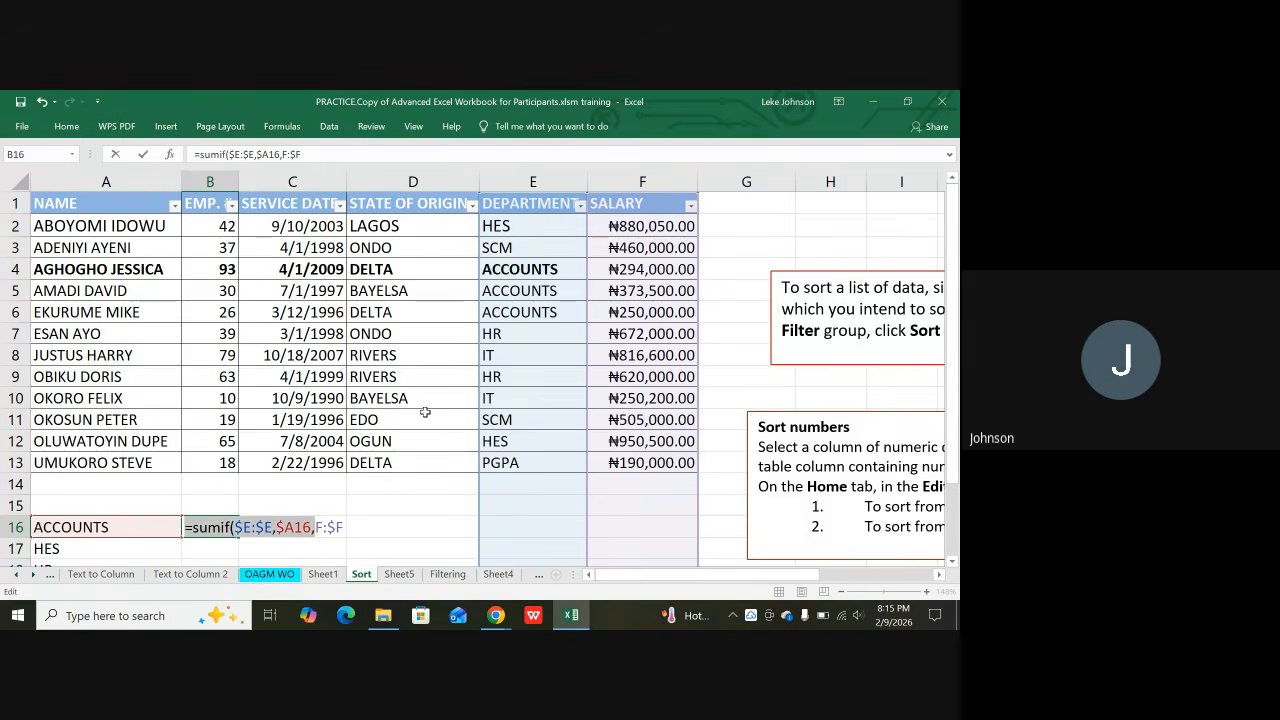
{"action": "left_click", "coordinate": [320, 527]}
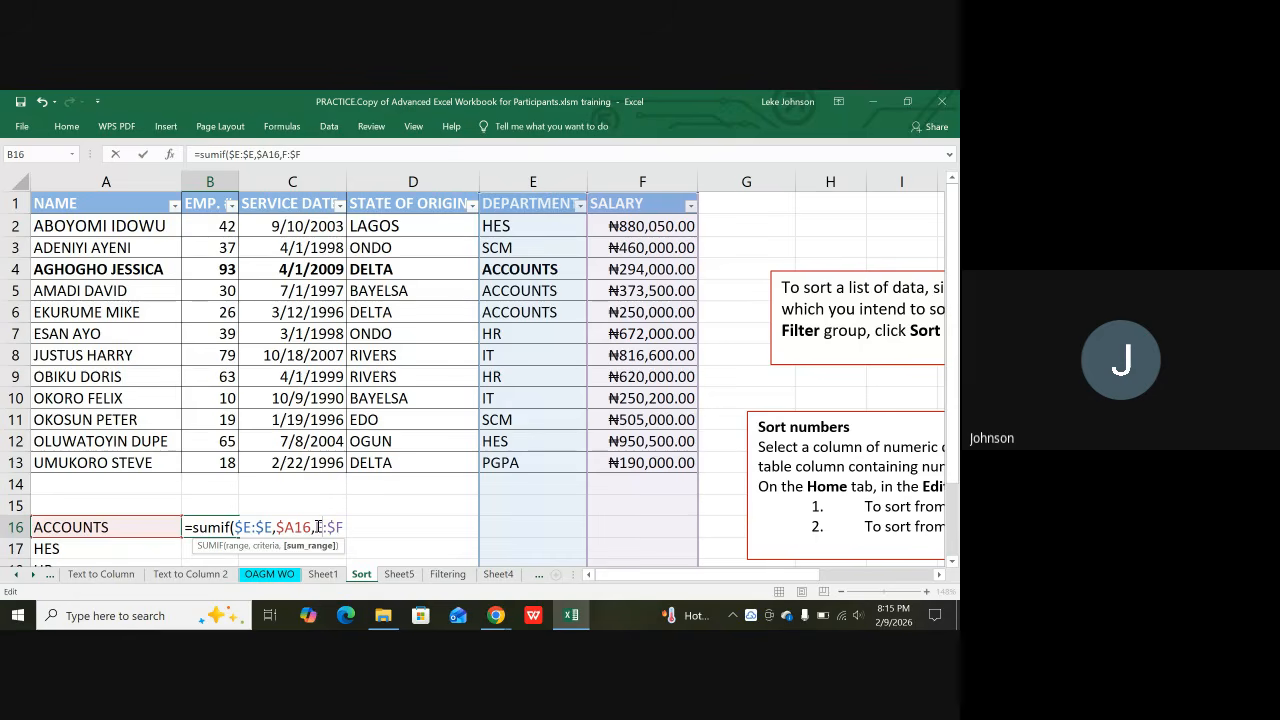
{"action": "type", "text": "$"}
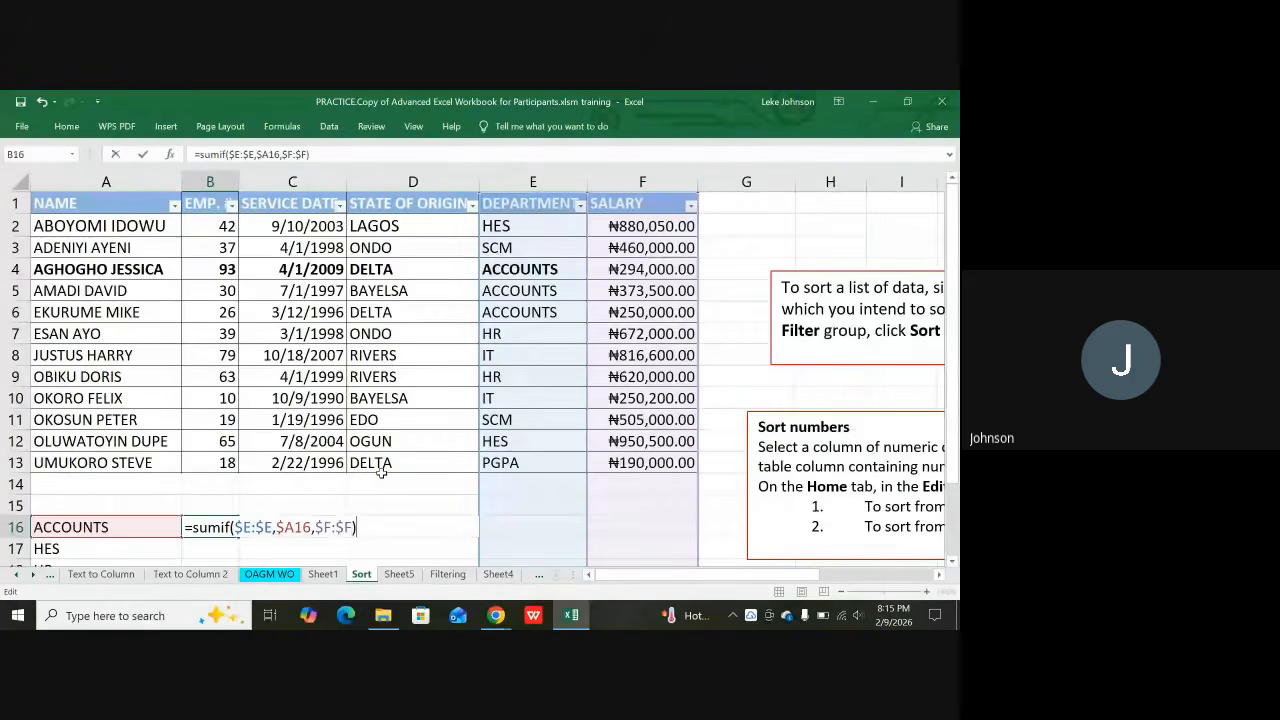
{"action": "key", "text": "Return"}
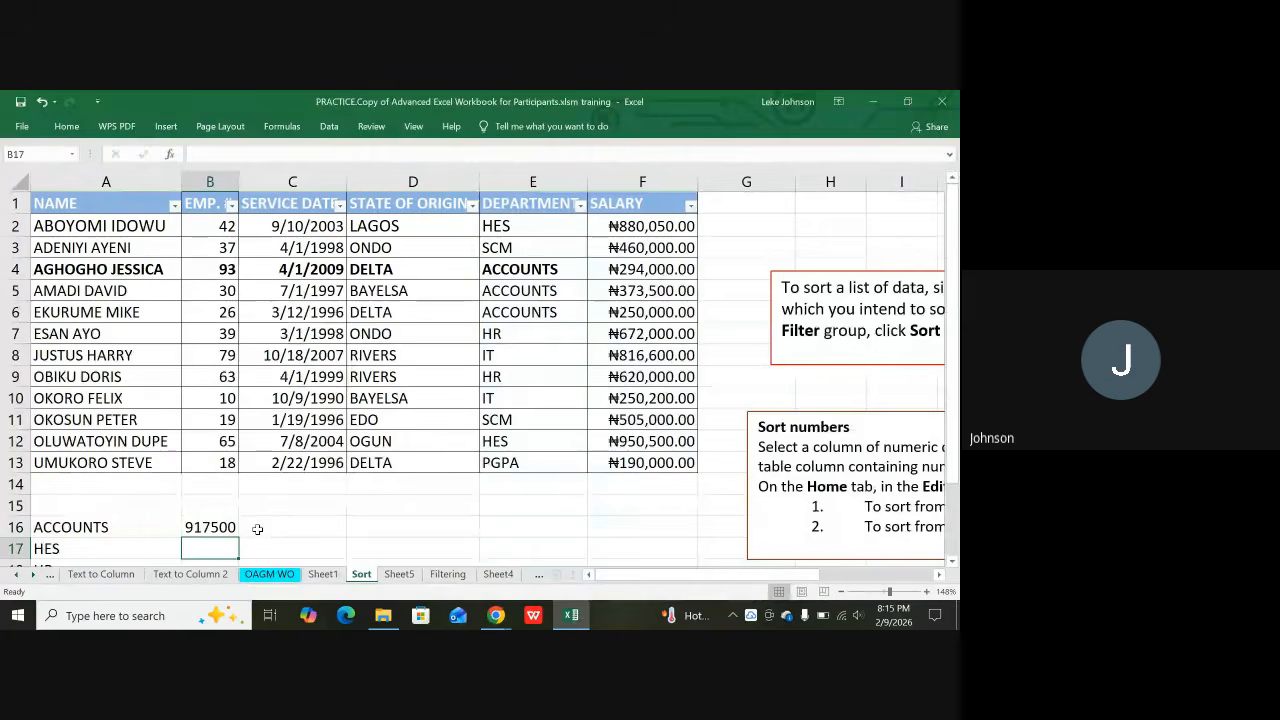
Review the SUMIF formula in B16, its ACCOUNTS criteria cell, and the department names in the DEPARTMENT filter list
{"action": "left_click", "coordinate": [199, 527]}
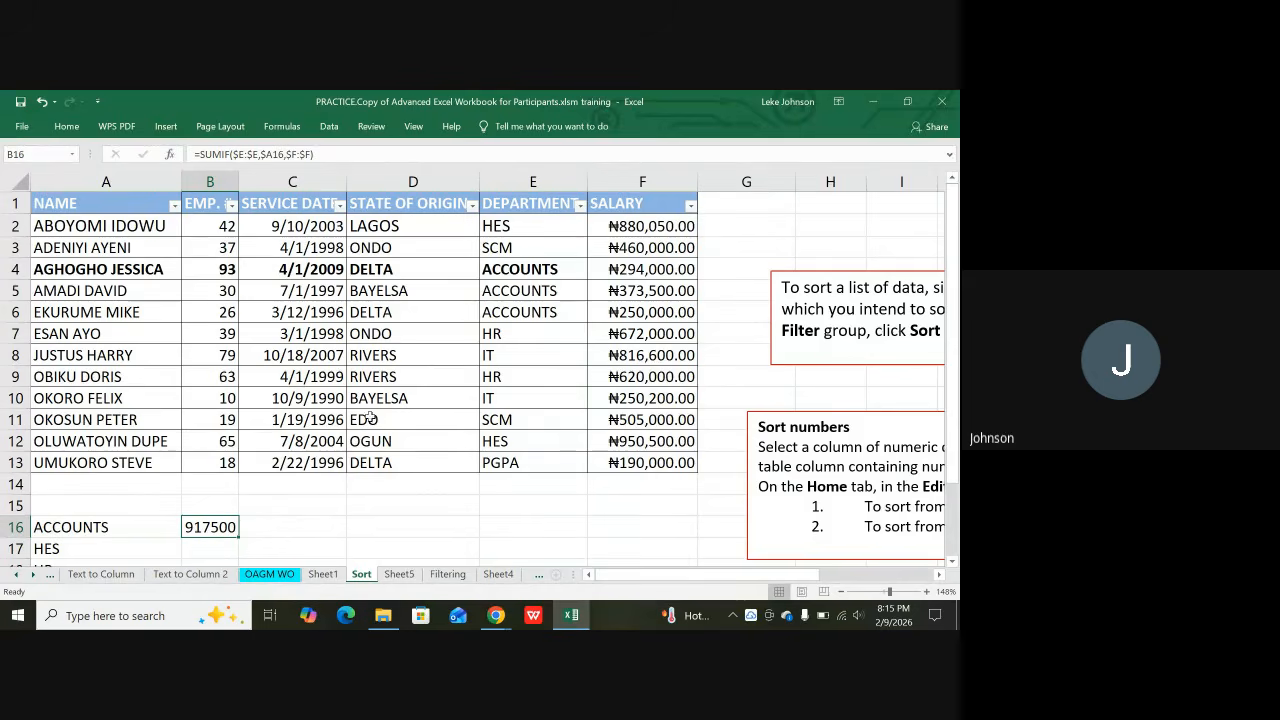
{"action": "left_click", "coordinate": [62, 530]}
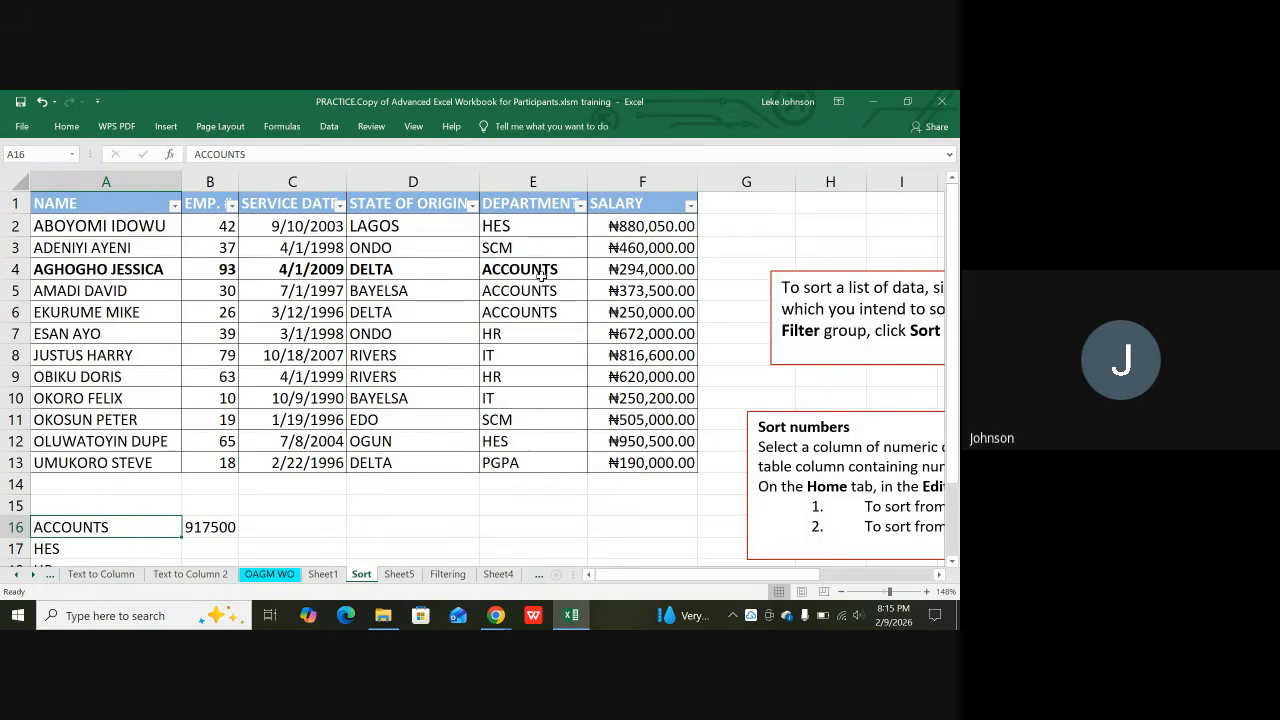
{"action": "left_click", "coordinate": [580, 205]}
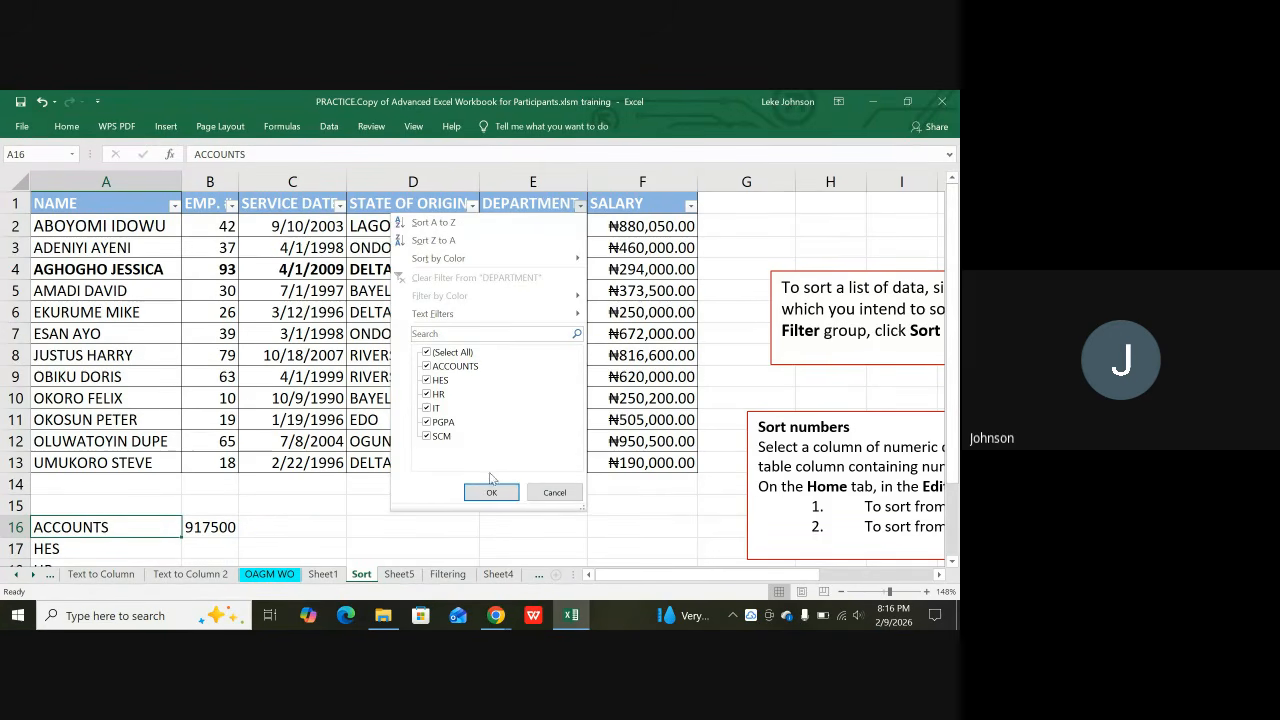
{"action": "left_click", "coordinate": [492, 503]}
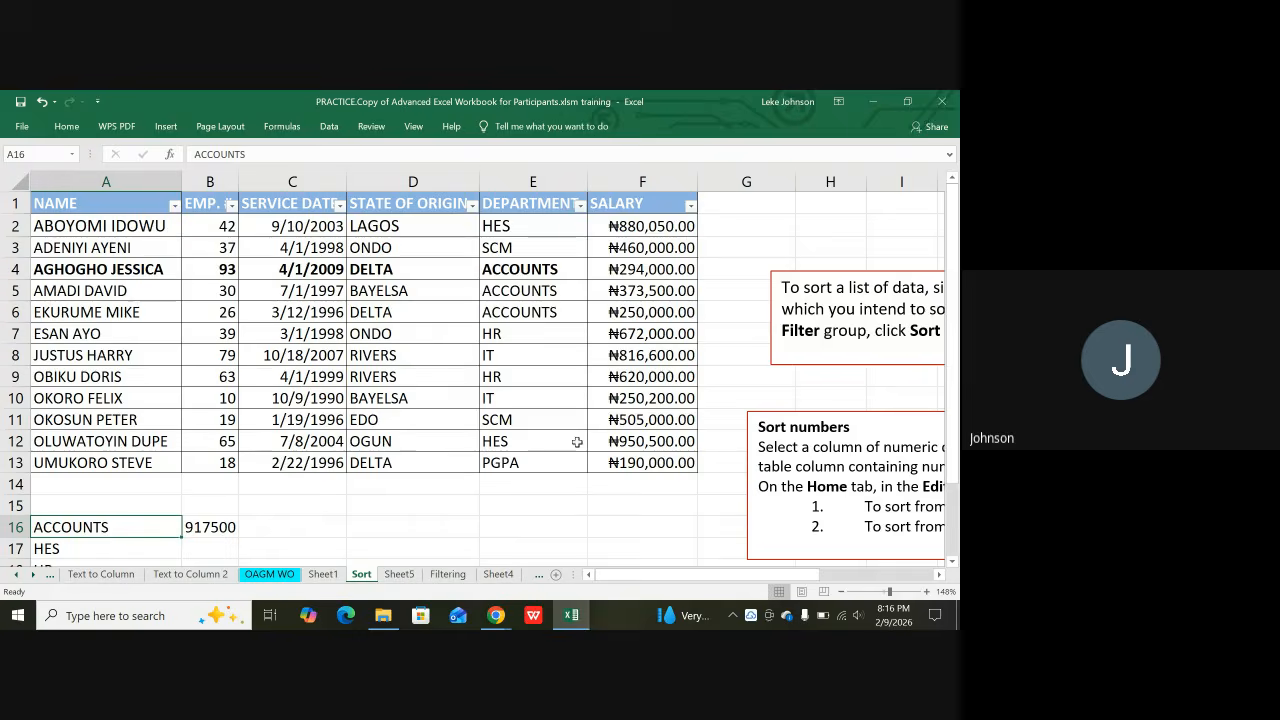
{"action": "scroll", "coordinate": [320, 516], "scroll_direction": "down", "scroll_amount": 1}
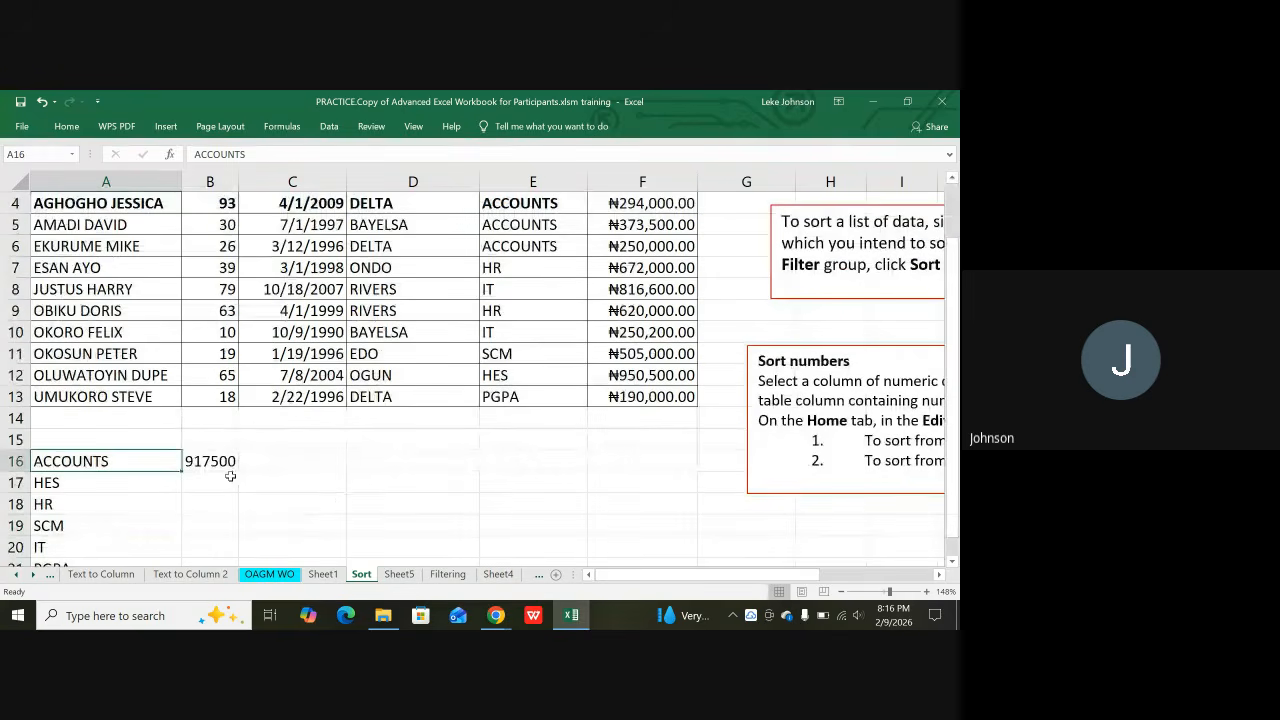
Switch to the Google Meet call in Chrome to check the class chat, and return to the Excel workbook
{"action": "left_click", "coordinate": [498, 616]}
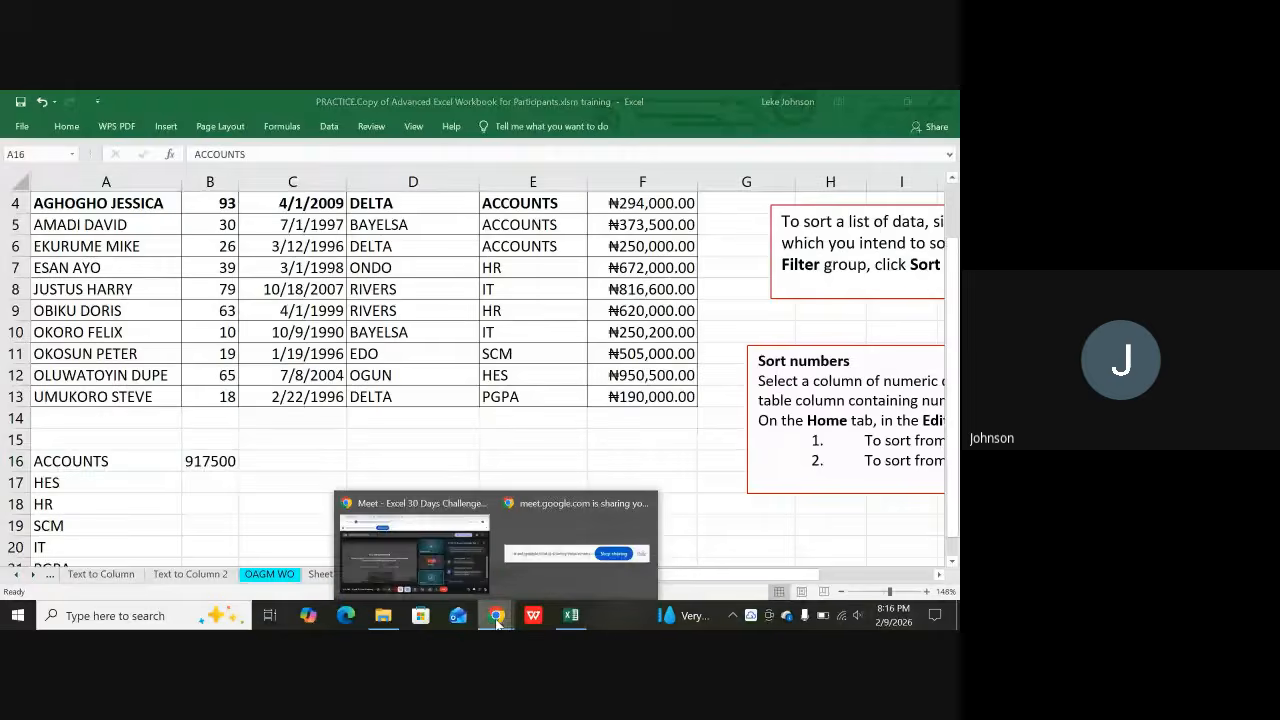
{"action": "left_click", "coordinate": [445, 576]}
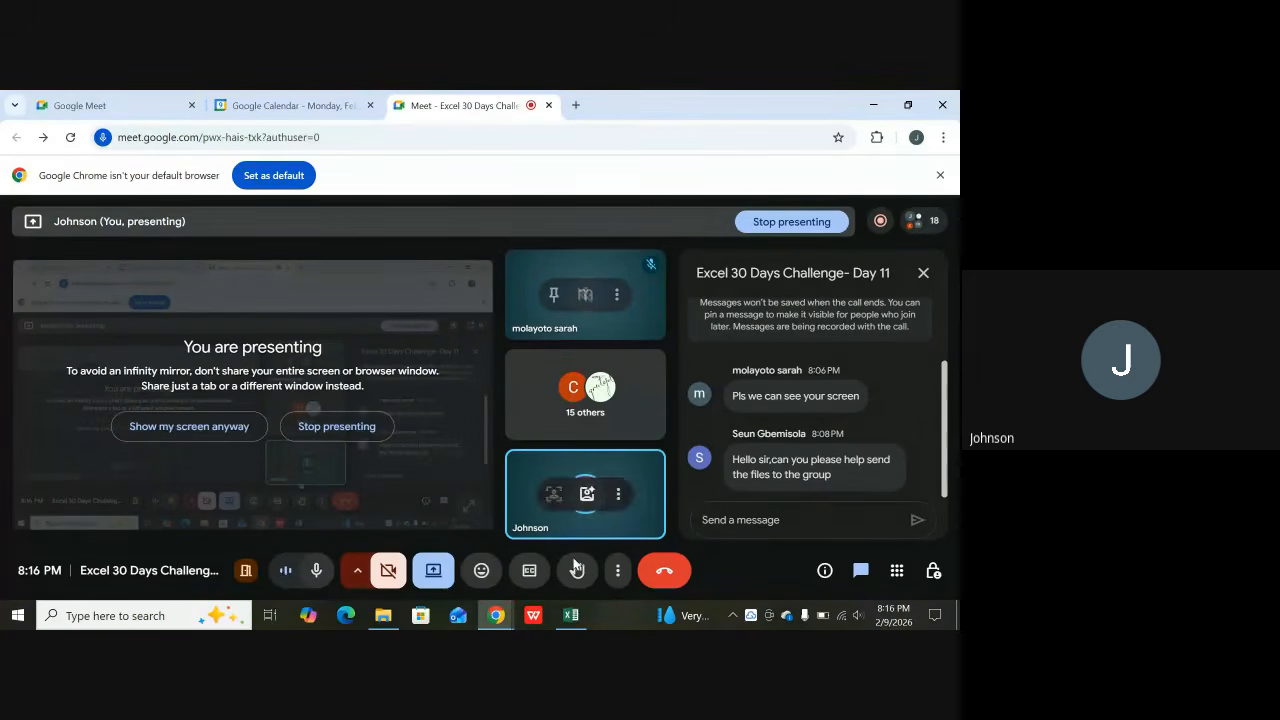
{"action": "mouse_move", "coordinate": [575, 621]}
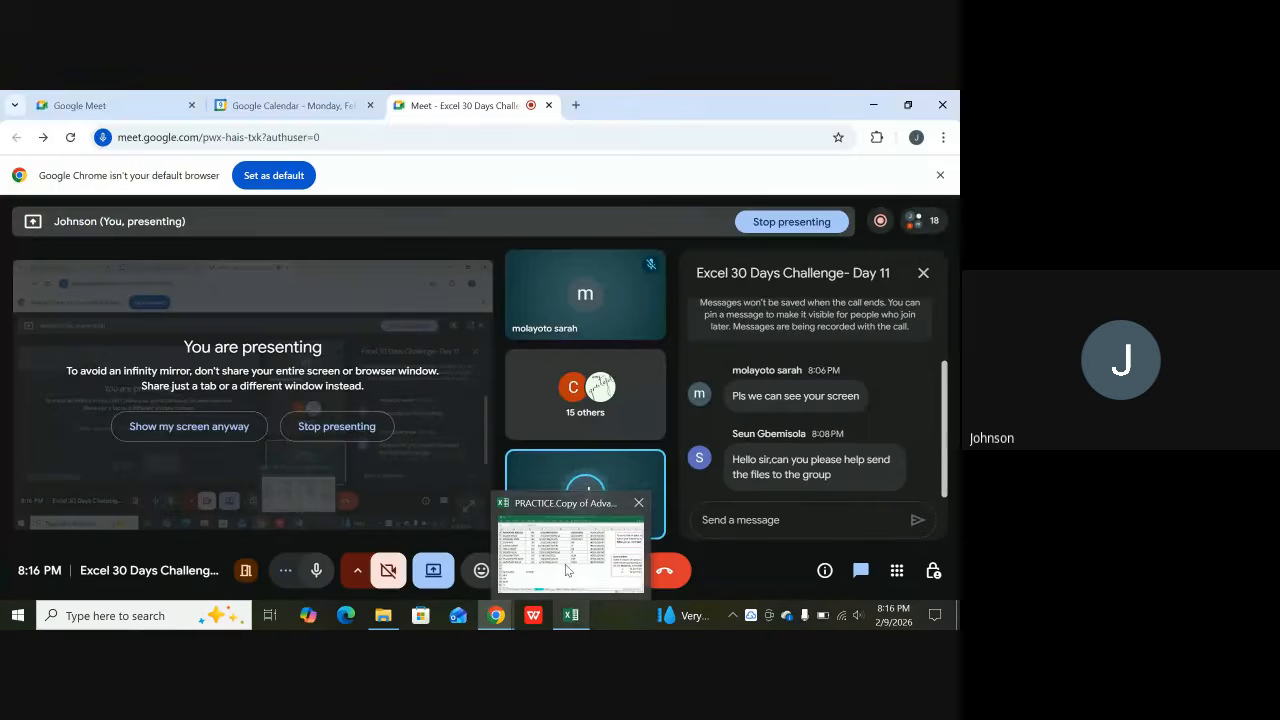
{"action": "left_click", "coordinate": [510, 476]}
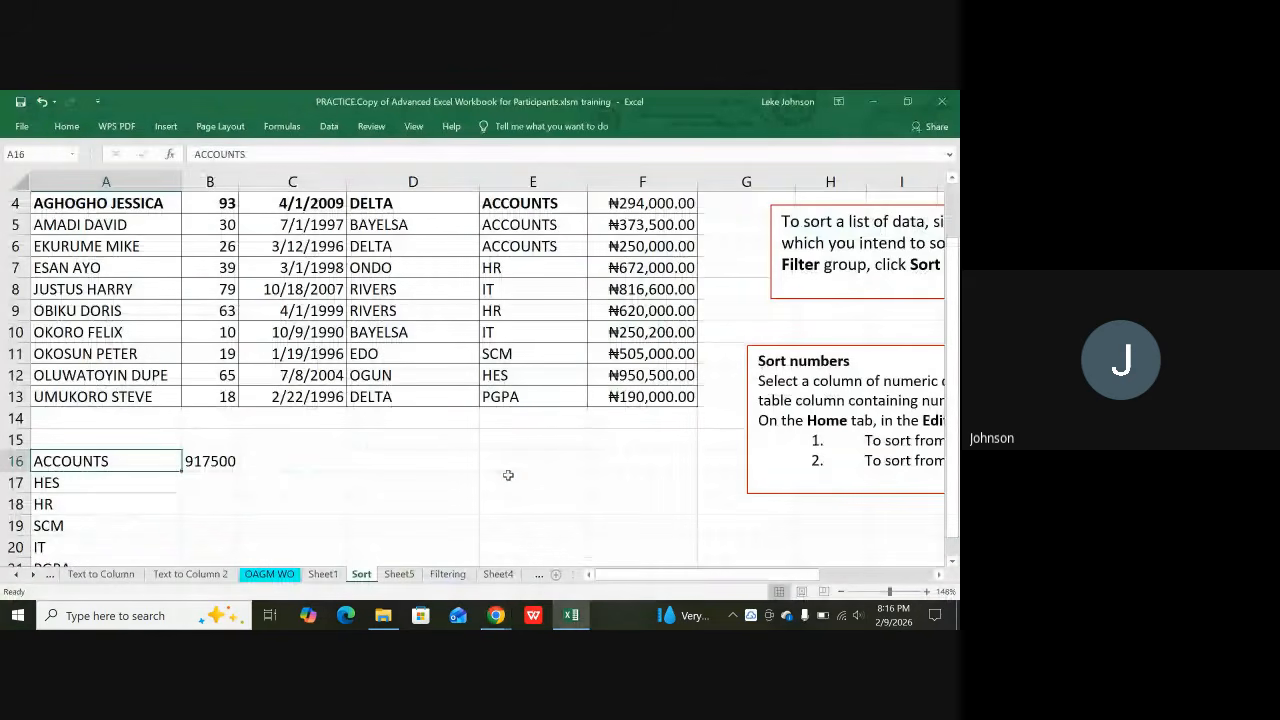
Fill the SUMIF formula from B16 down to B21 and widen column B to fit the totals
{"action": "left_click", "coordinate": [222, 465]}
{"action": "left_click_drag", "start_coordinate": [239, 474], "coordinate": [230, 565]}
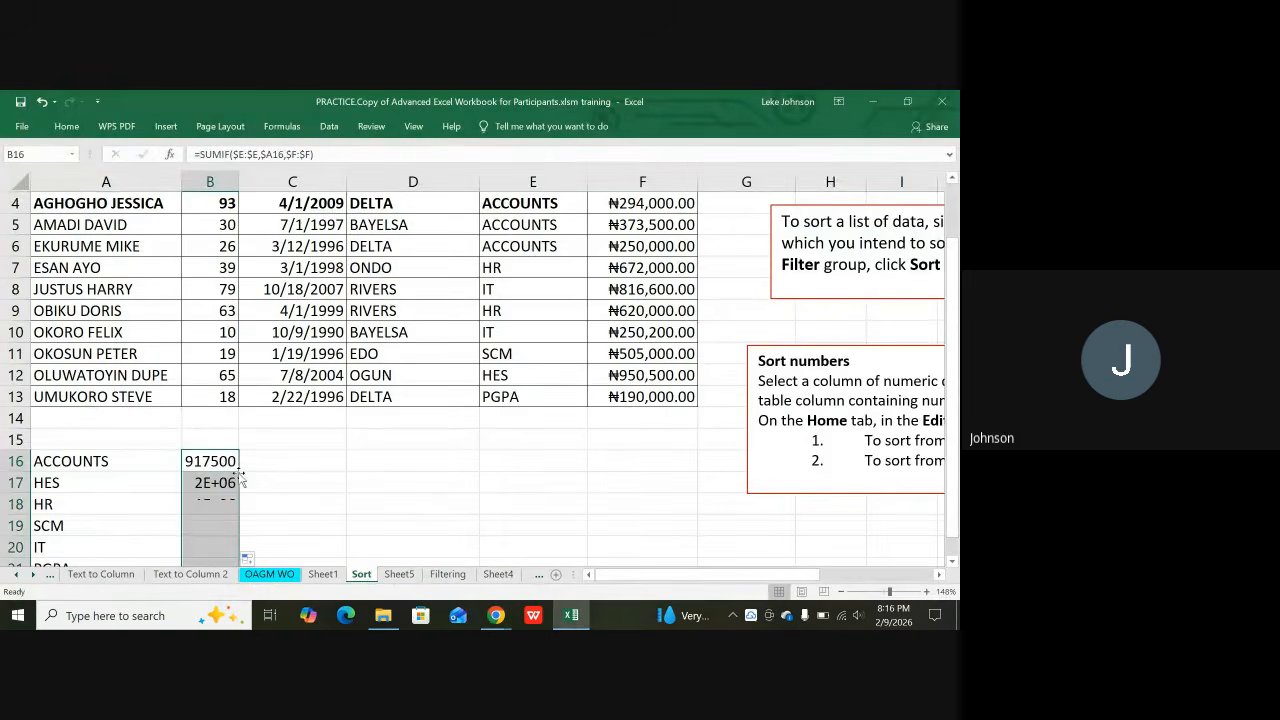
{"action": "scroll", "coordinate": [242, 478], "scroll_direction": "down", "scroll_amount": 1}
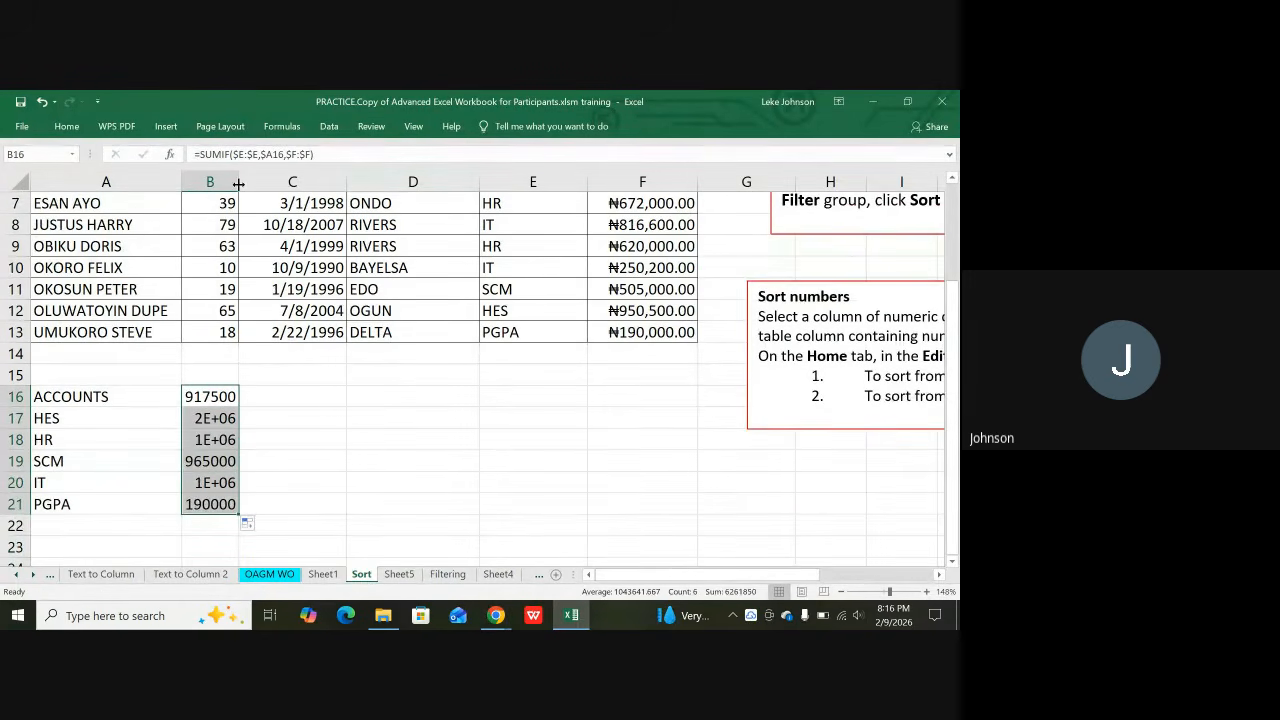
{"action": "left_click_drag", "start_coordinate": [238, 183], "coordinate": [254, 183]}
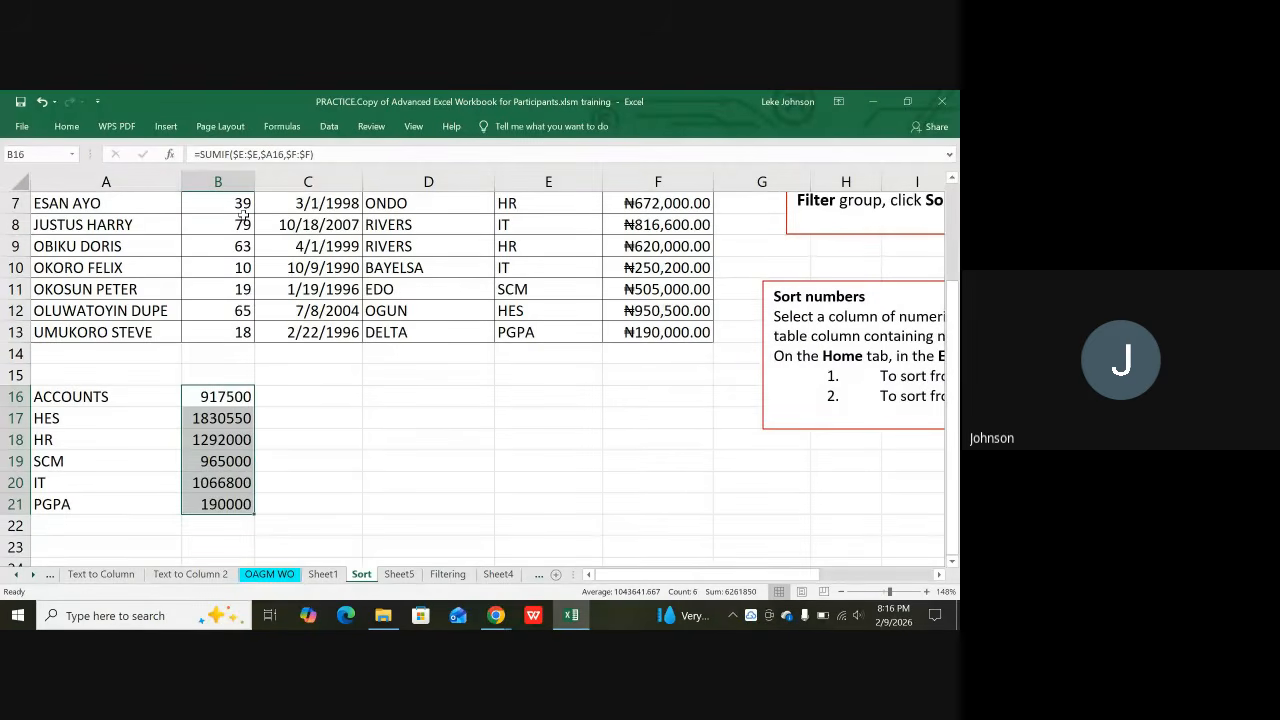
Format the department totals in B16:B21 with the comma number style
{"action": "left_click_drag", "start_coordinate": [228, 399], "coordinate": [226, 507]}
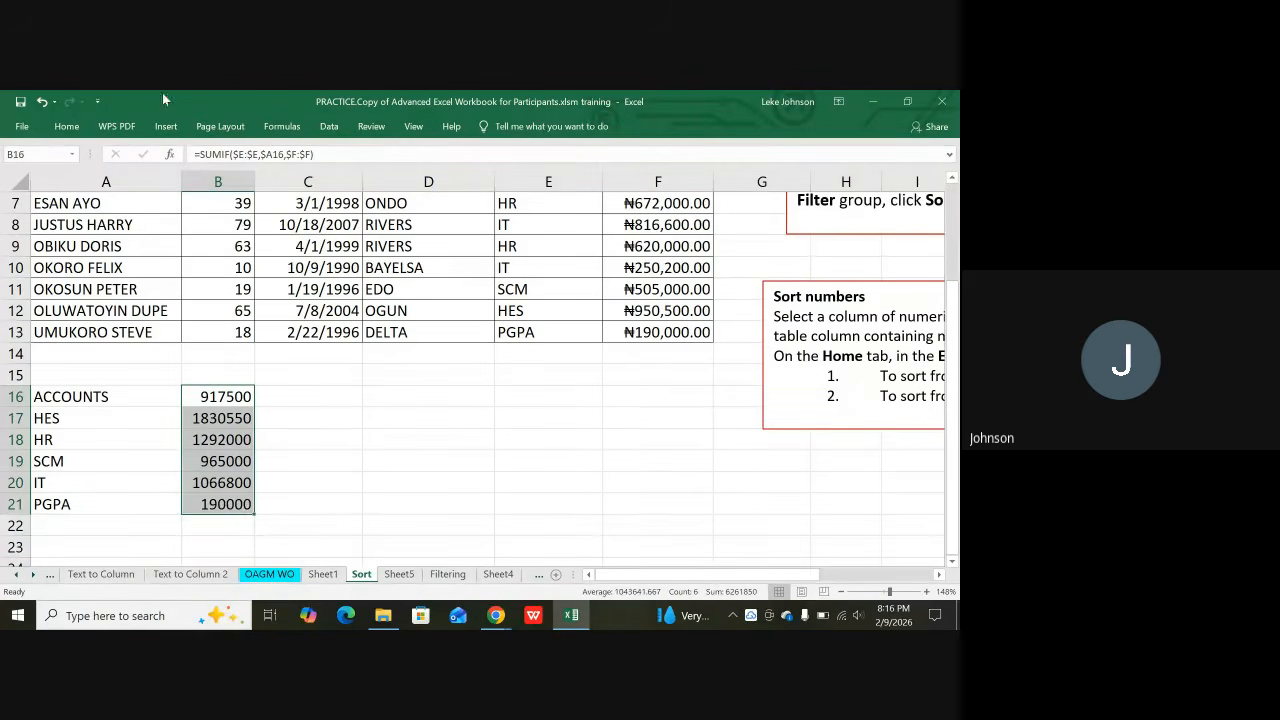
{"action": "left_click", "coordinate": [66, 128]}
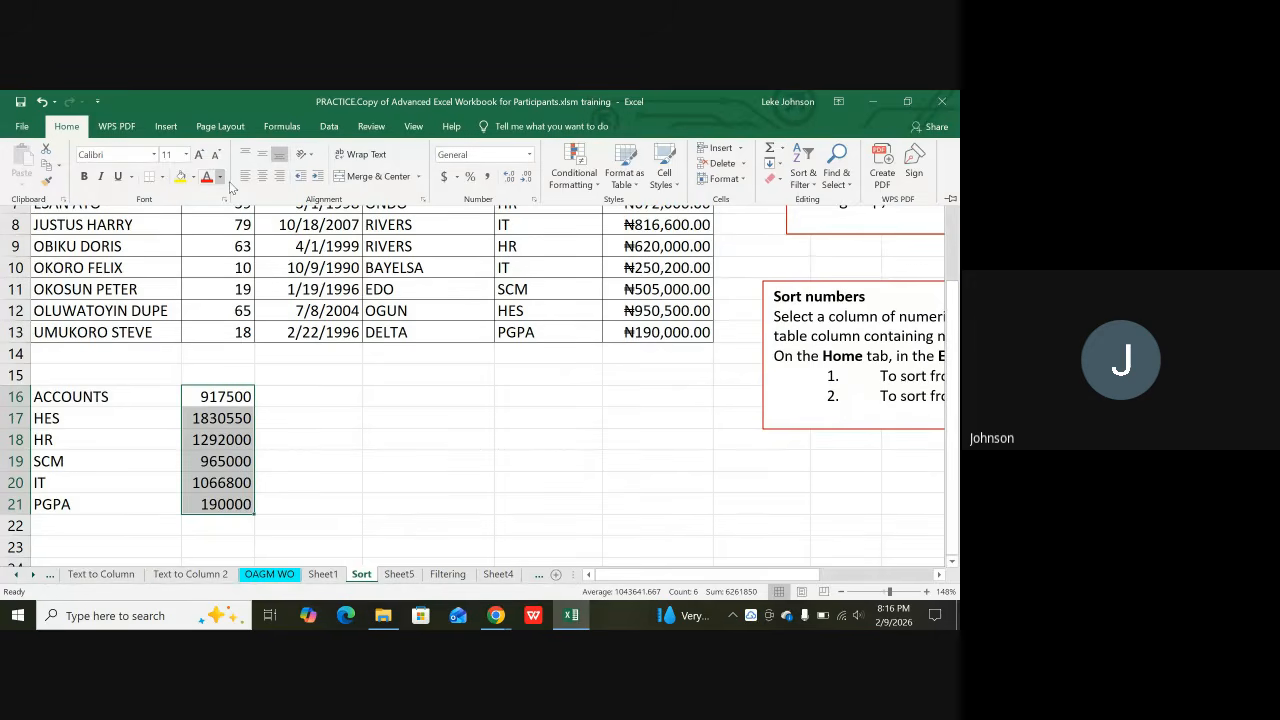
{"action": "left_click", "coordinate": [488, 177]}
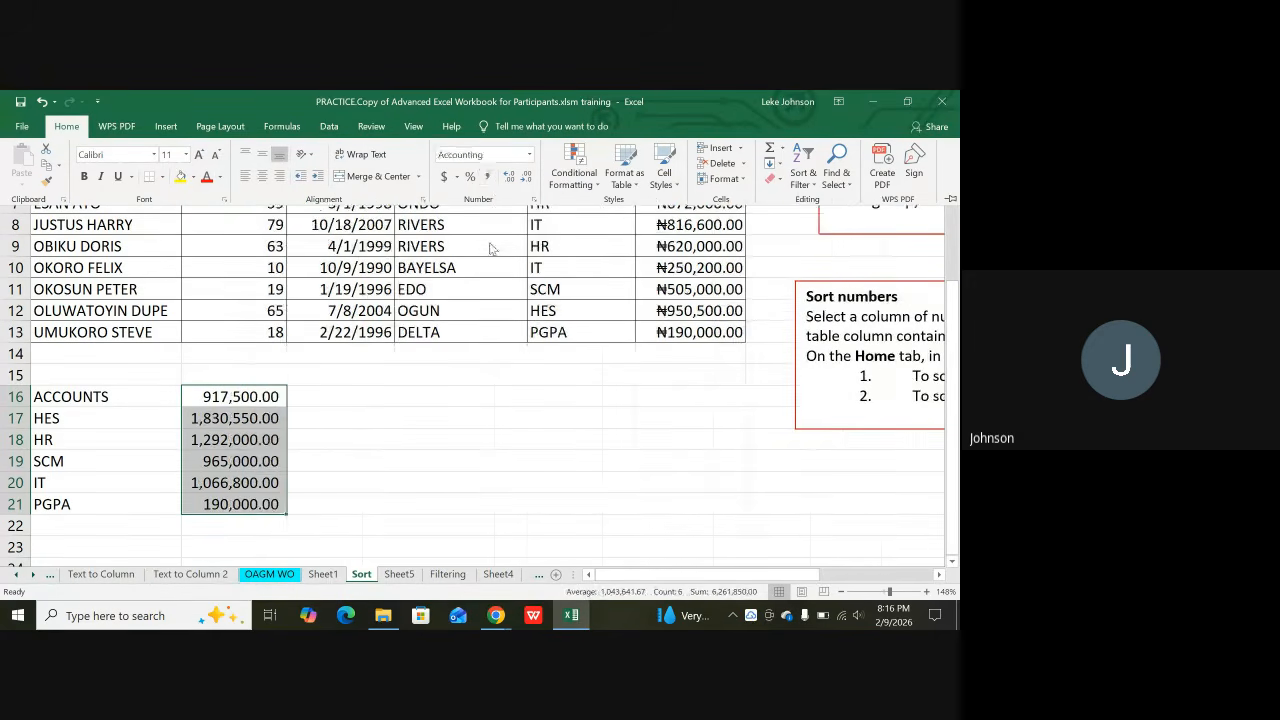
{"action": "left_click", "coordinate": [334, 454]}
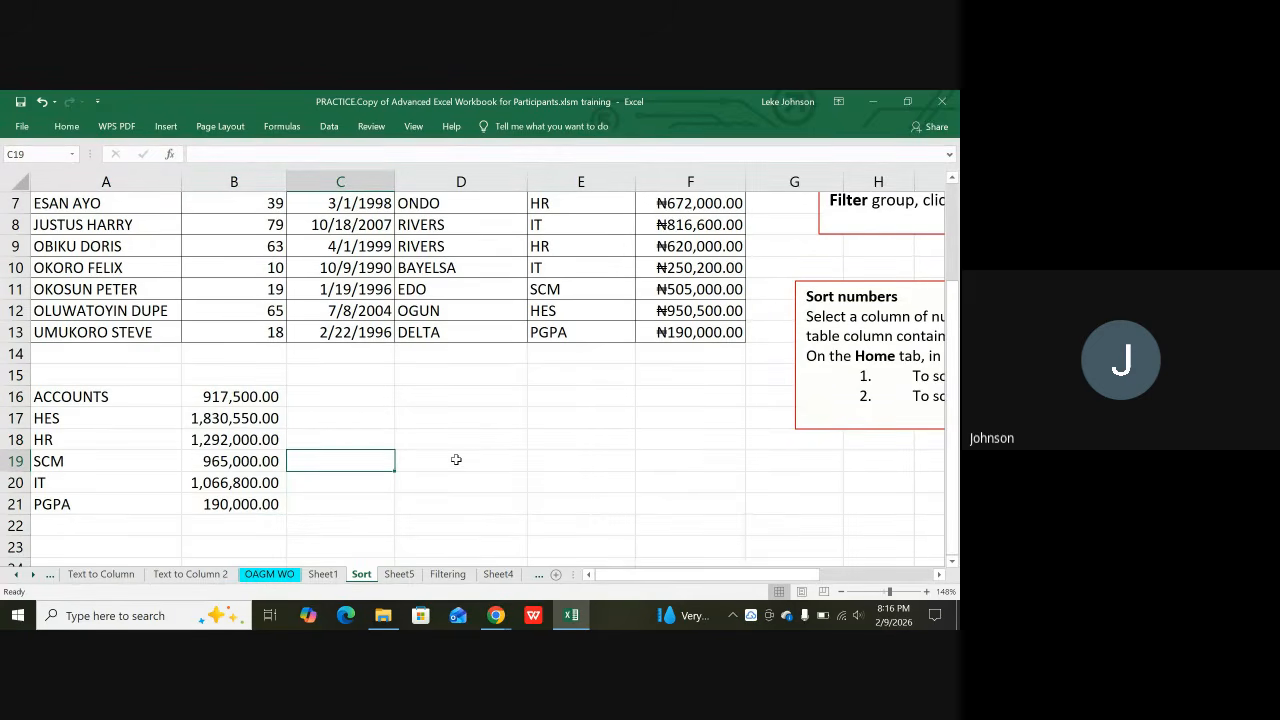
Review the employee table's header row A1:F1 and the Filter command that applies to it
{"action": "scroll", "coordinate": [456, 459], "scroll_direction": "up", "scroll_amount": 2}
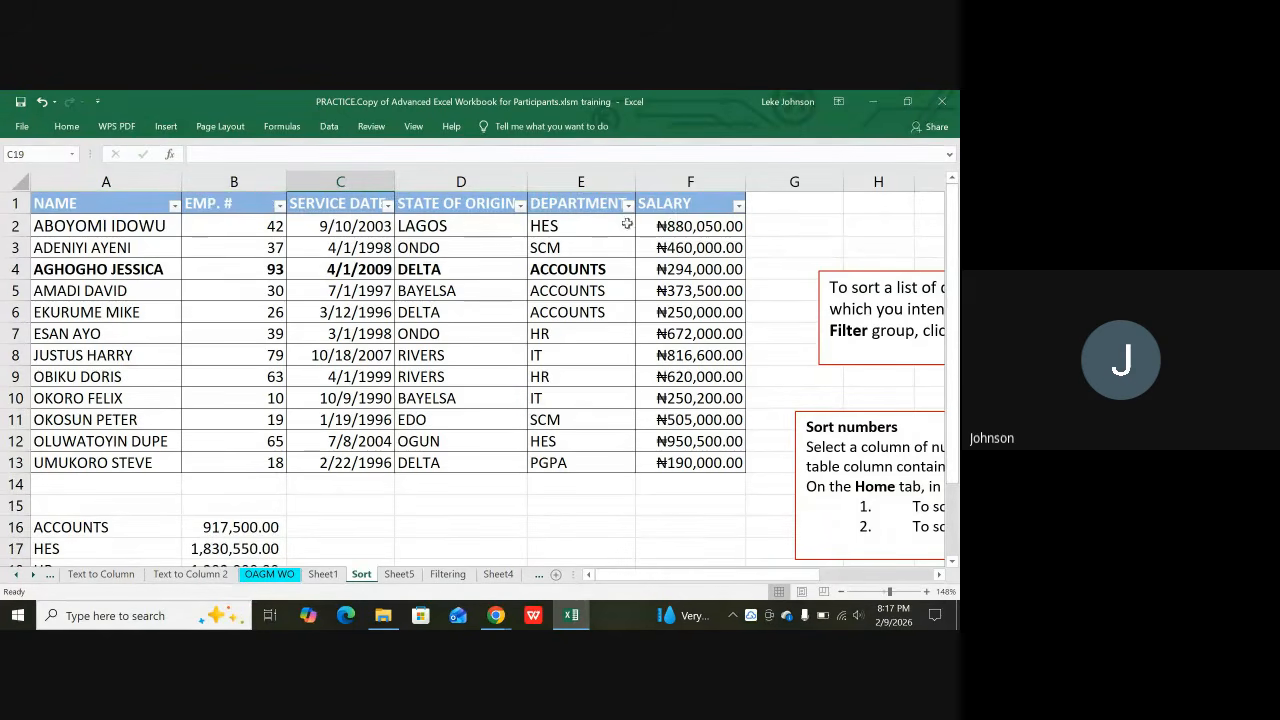
{"action": "left_click", "coordinate": [664, 207]}
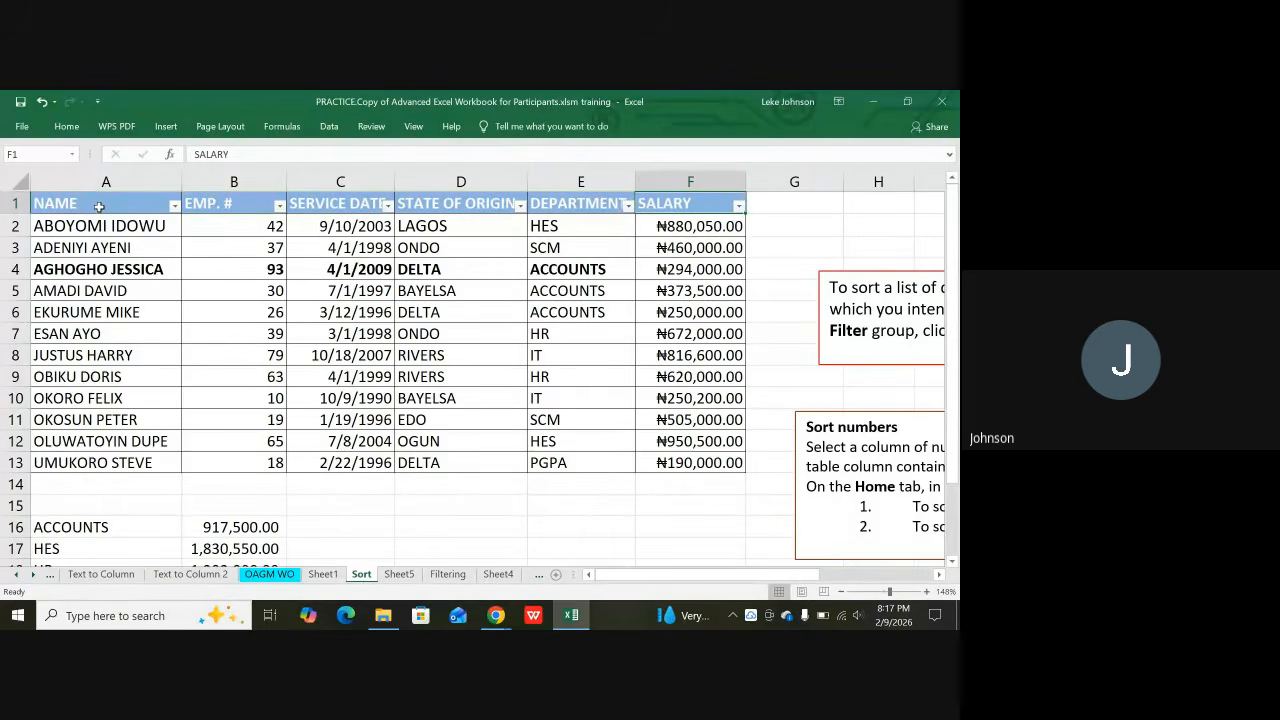
{"action": "left_click", "coordinate": [350, 204]}
{"action": "left_click", "coordinate": [112, 206]}
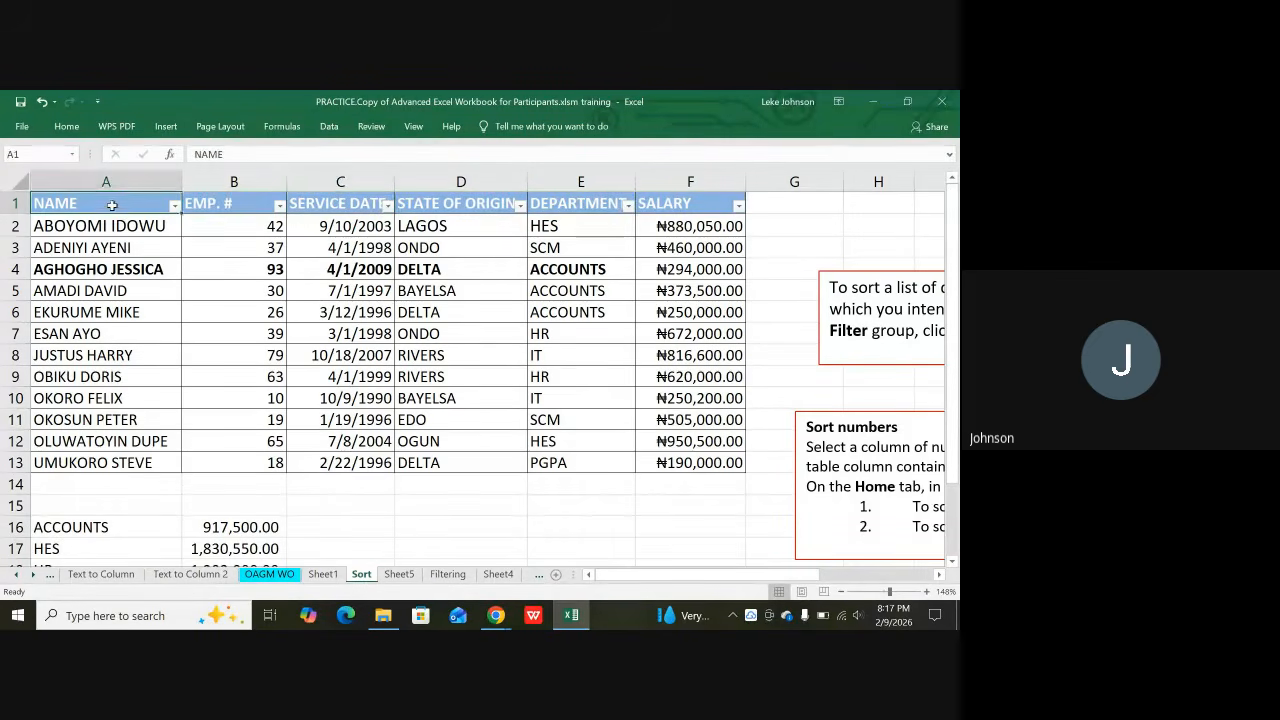
{"action": "left_click_drag", "start_coordinate": [112, 206], "coordinate": [656, 205]}
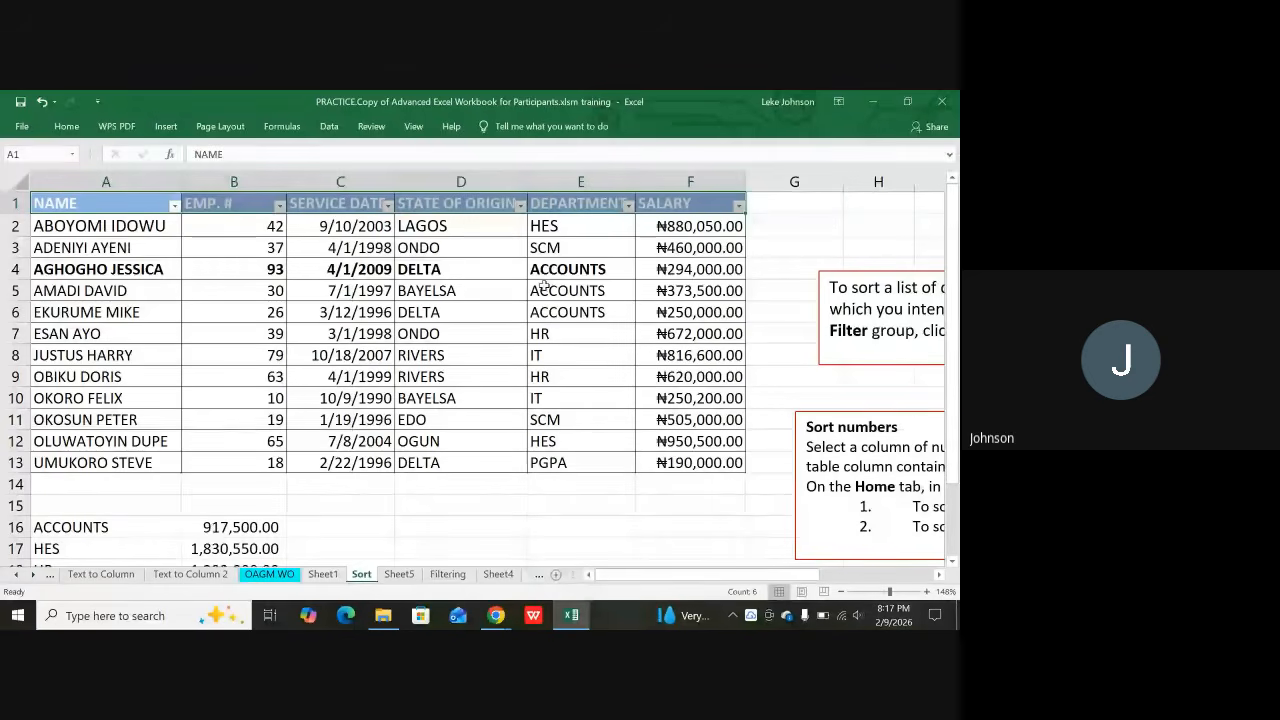
{"action": "left_click", "coordinate": [284, 127]}
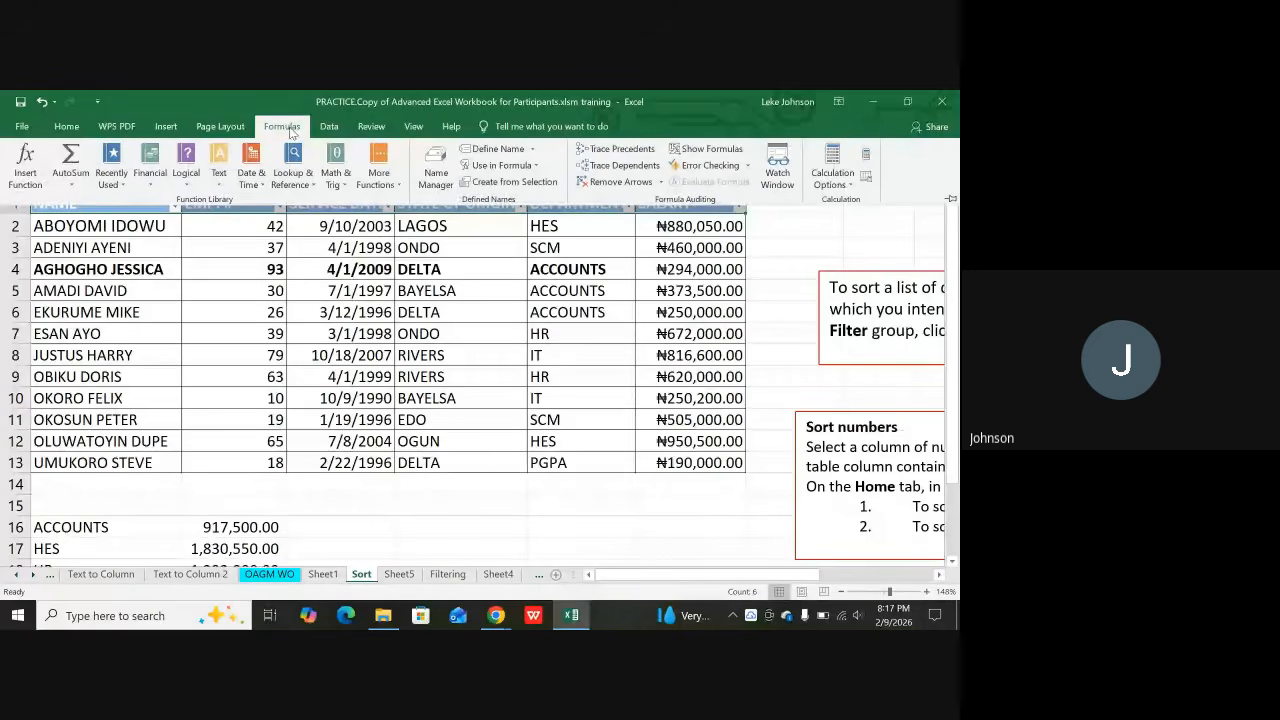
{"action": "left_click", "coordinate": [329, 128]}
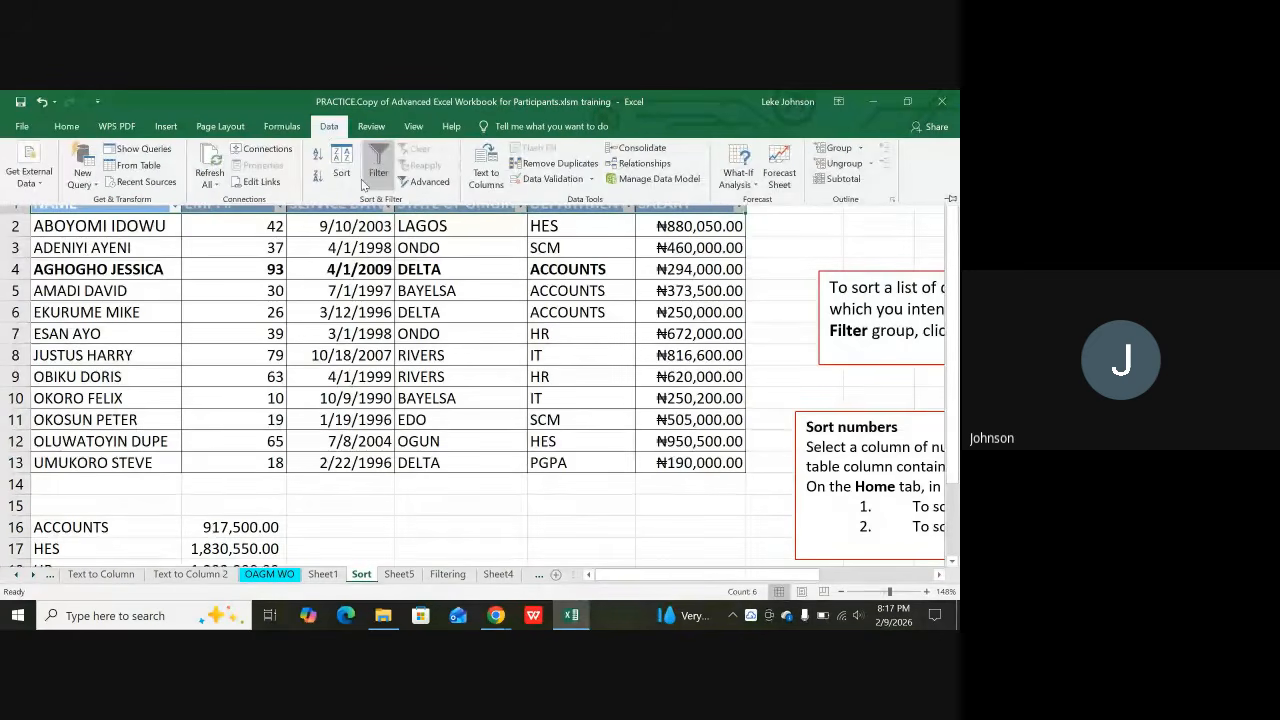
{"action": "left_click", "coordinate": [715, 484]}
{"action": "left_click", "coordinate": [673, 521]}
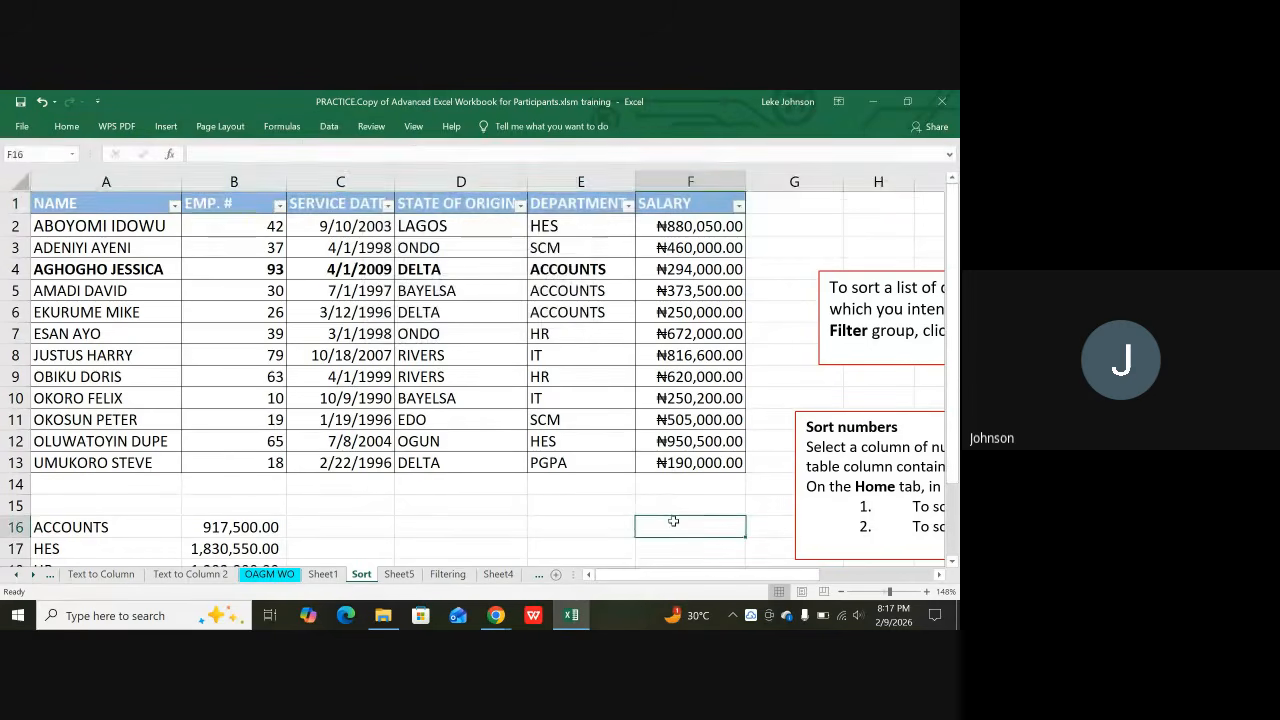
Read the notes beside the employee table on sorting a list A to Z and sorting numbers
{"action": "key", "text": "Right"}
{"action": "key", "text": "Right"}
{"action": "key", "text": "Right"}
{"action": "key", "text": "Right"}
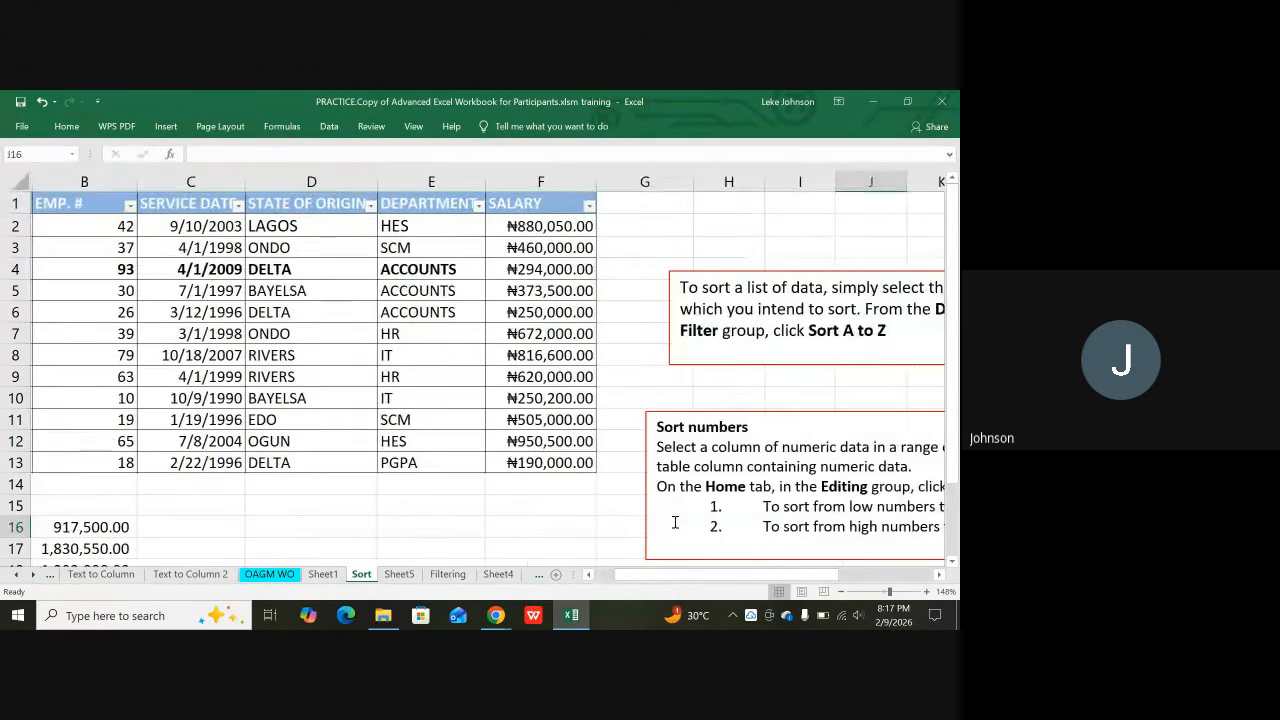
{"action": "key", "text": "Right"}
{"action": "key", "text": "Right"}
{"action": "key", "text": "Right"}
{"action": "key", "text": "Right"}
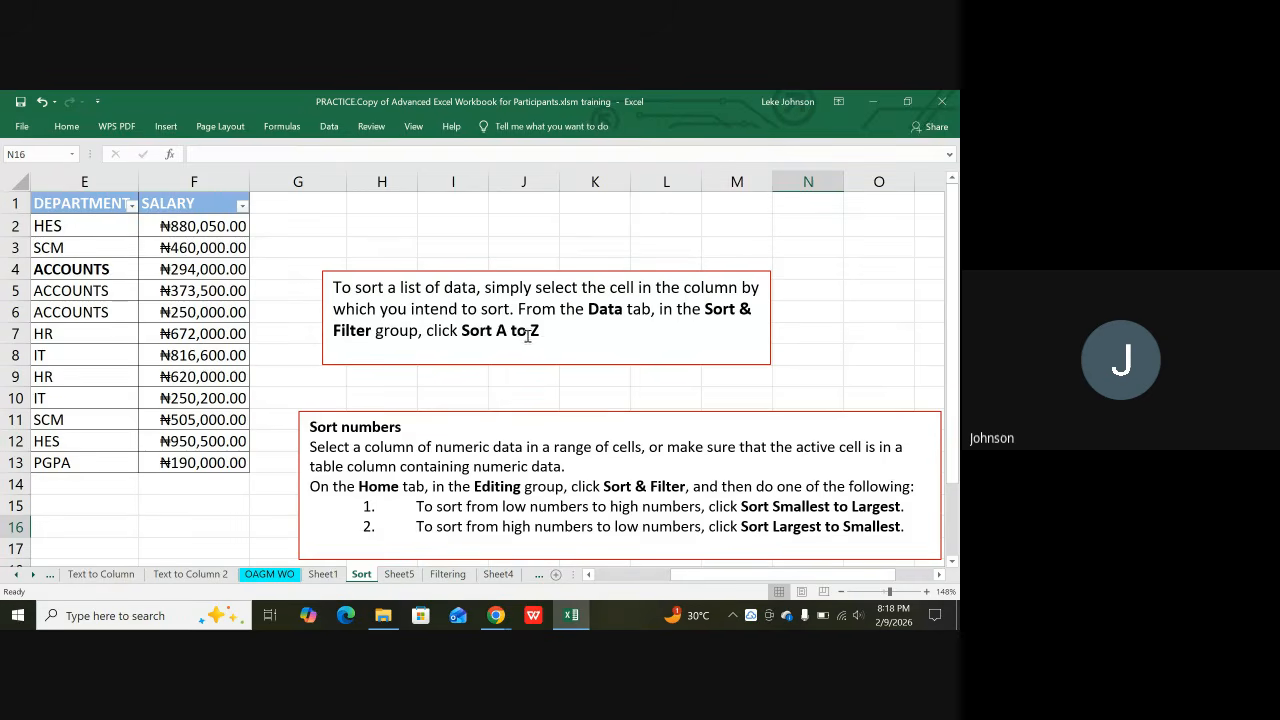
{"action": "scroll", "coordinate": [520, 376], "scroll_direction": "down", "scroll_amount": 2}
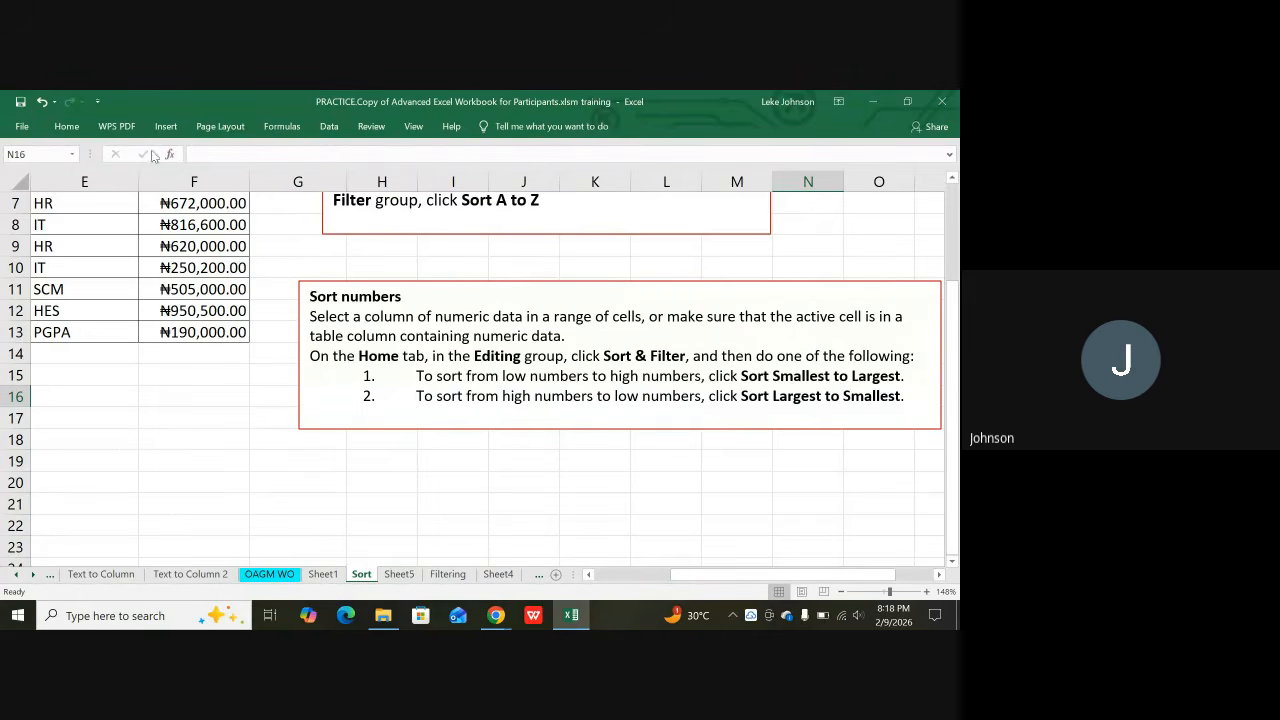
{"action": "scroll", "coordinate": [297, 313], "scroll_direction": "down", "scroll_amount": 1}
{"action": "scroll", "coordinate": [263, 287], "scroll_direction": "up", "scroll_amount": 1}
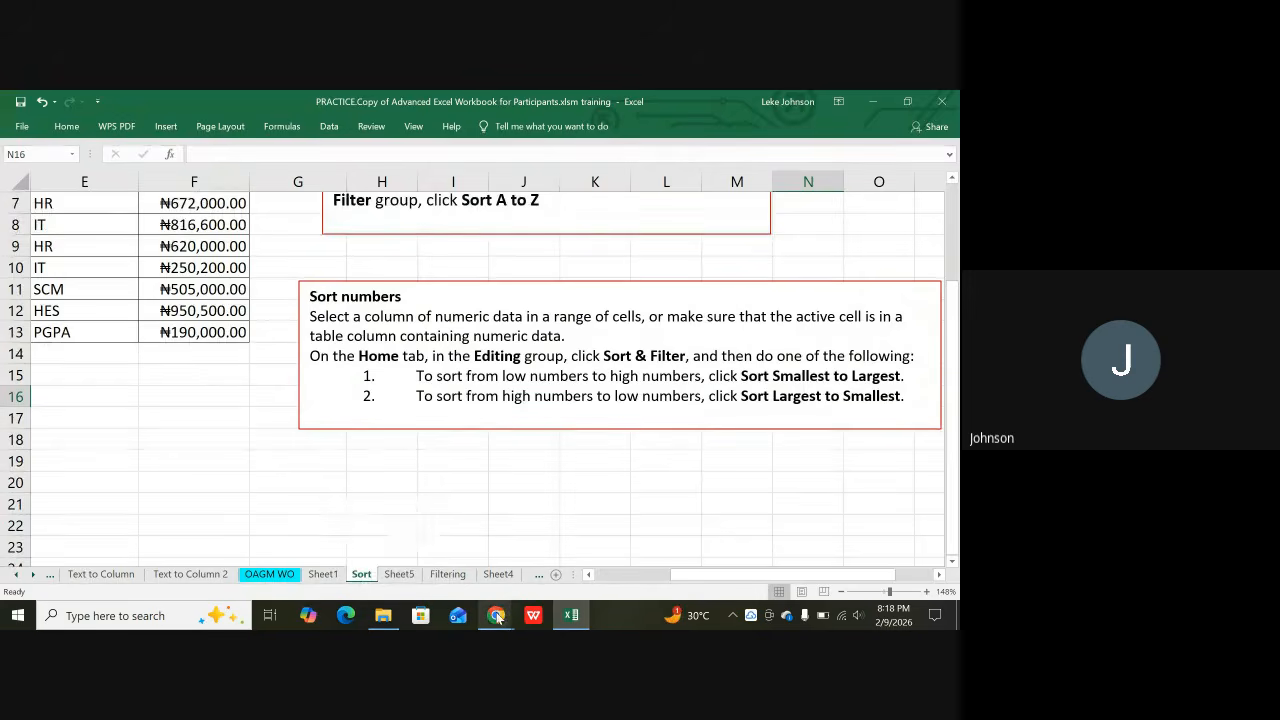
Switch to the Google Meet call in Chrome to look for participants' questions in the chat
{"action": "mouse_move", "coordinate": [497, 616]}
{"action": "left_click", "coordinate": [446, 553]}
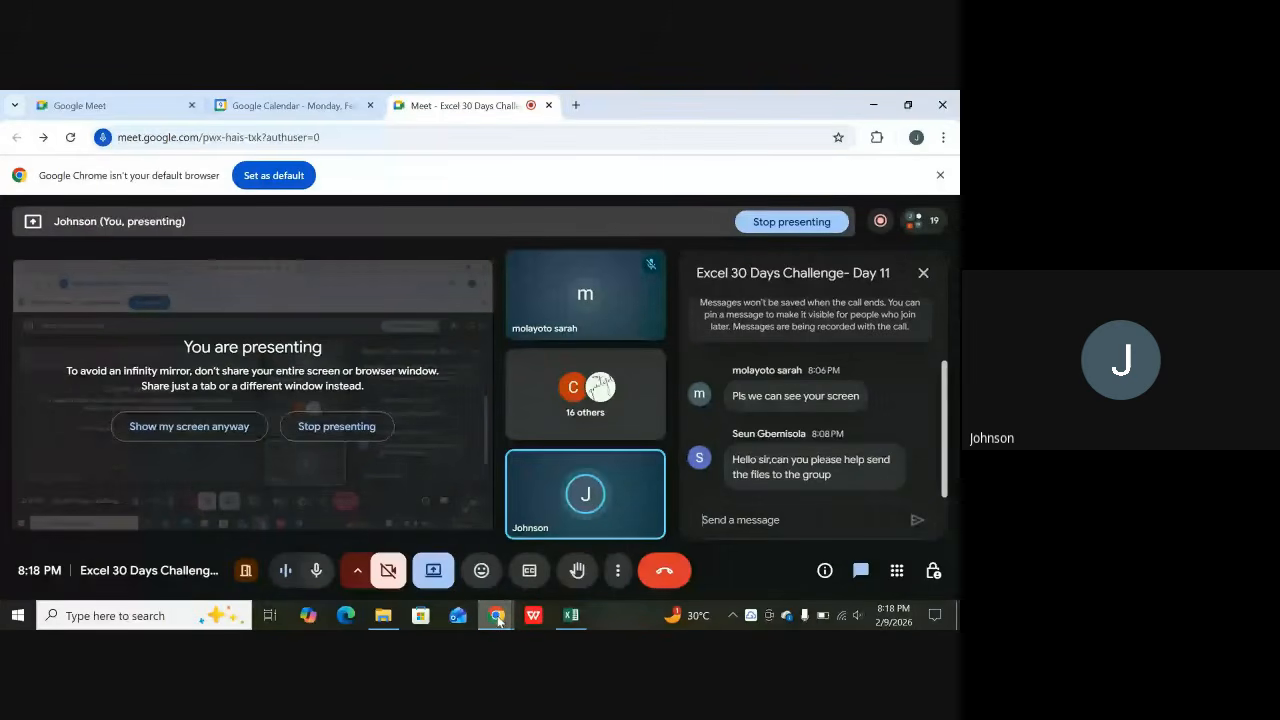
Return to the Excel workbook and compare the department totals in A16:B21 with the employee table's Department and Salary columns
{"action": "mouse_move", "coordinate": [571, 615]}
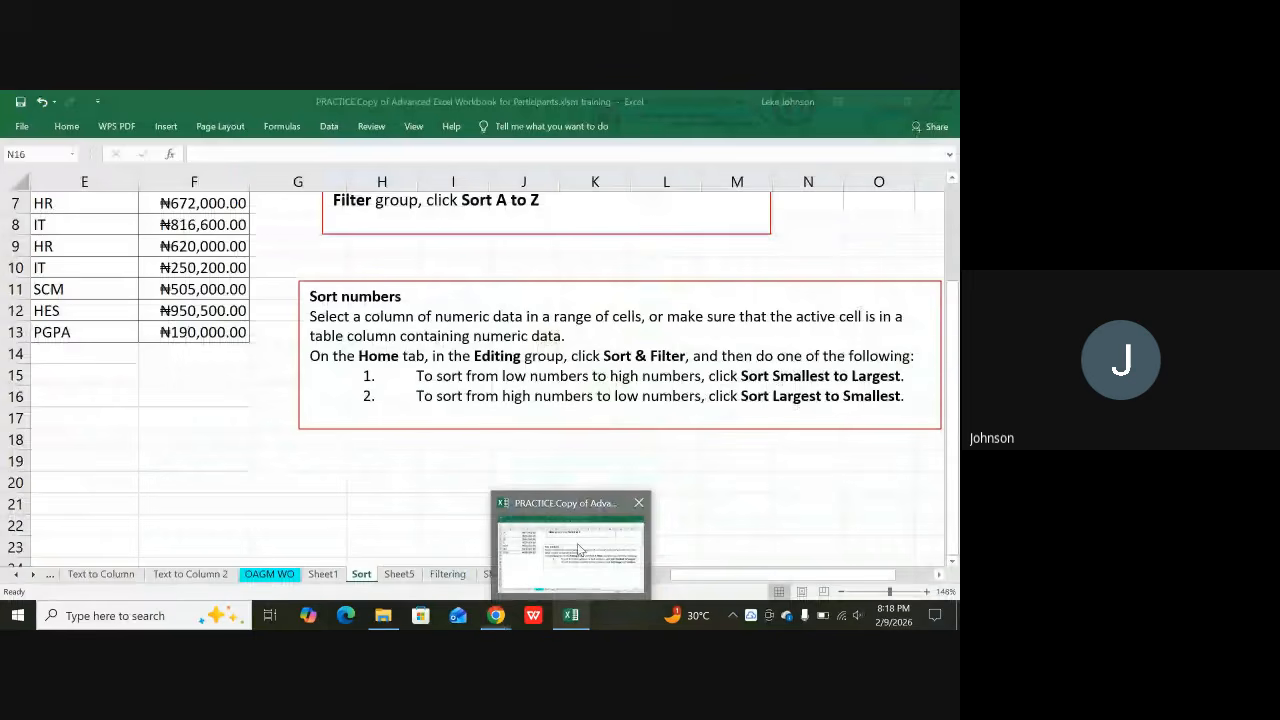
{"action": "left_click", "coordinate": [578, 548]}
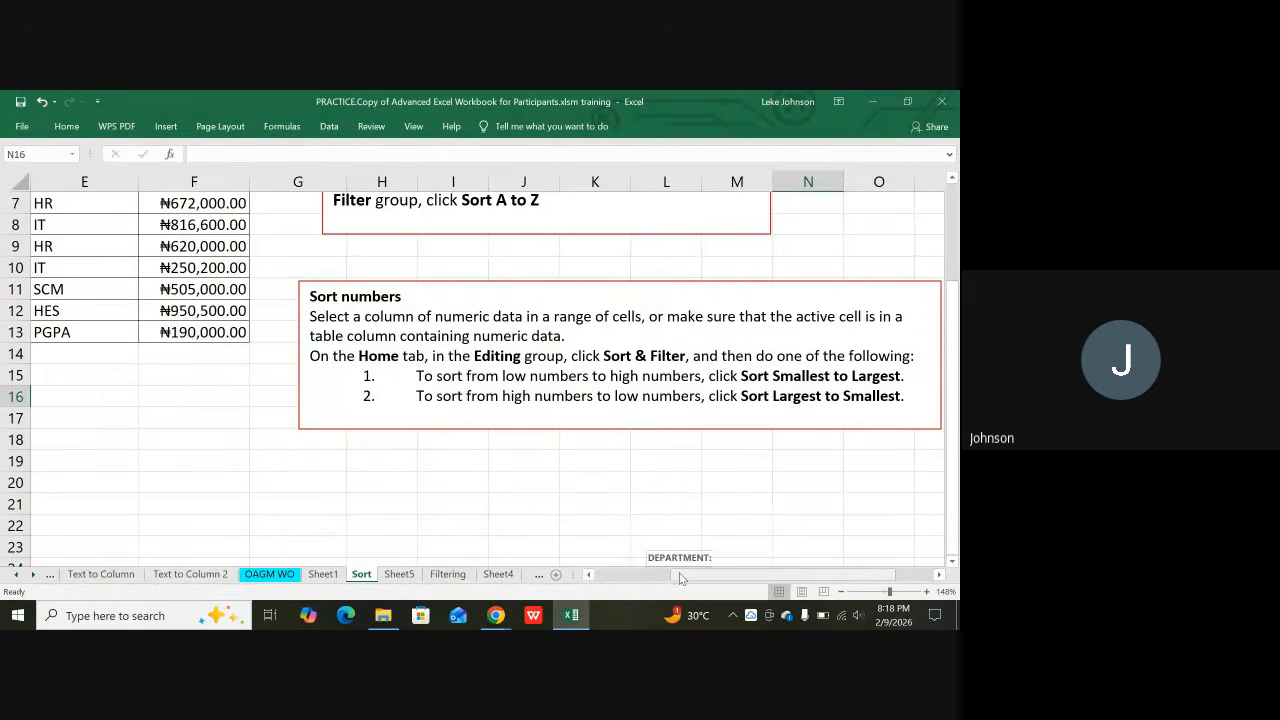
{"action": "left_click_drag", "start_coordinate": [680, 577], "coordinate": [596, 574]}
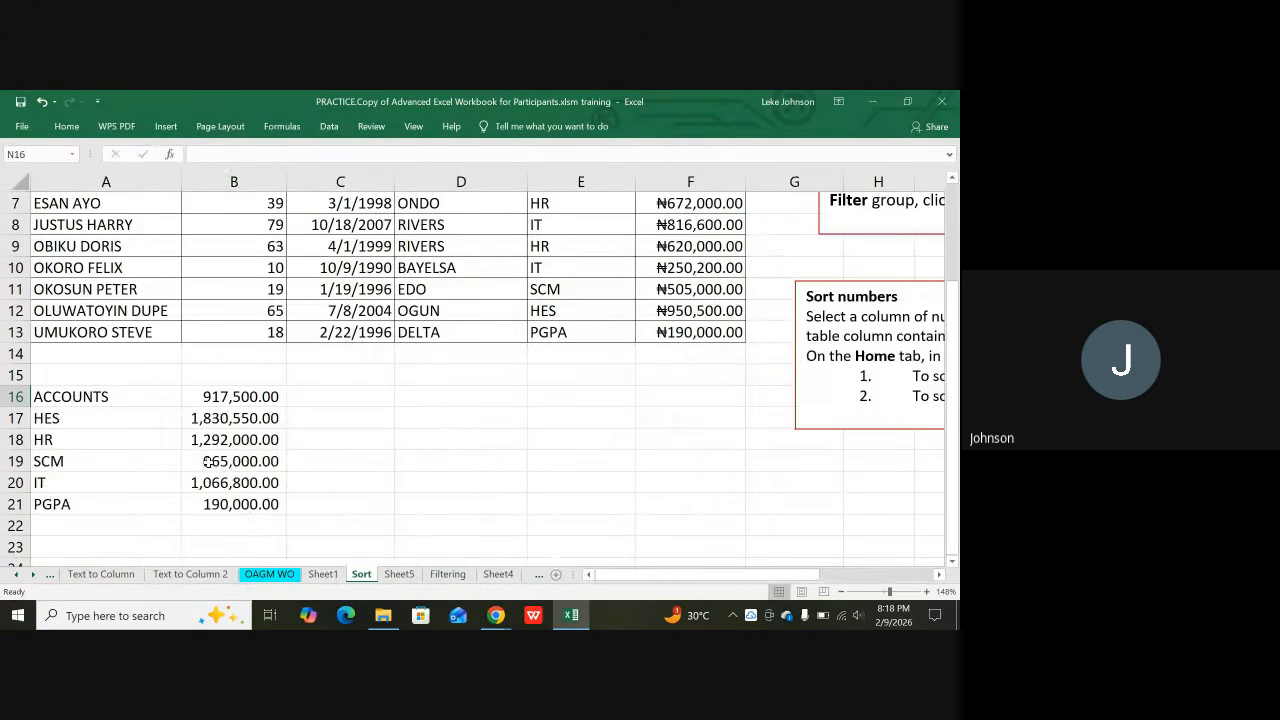
{"action": "left_click", "coordinate": [88, 397]}
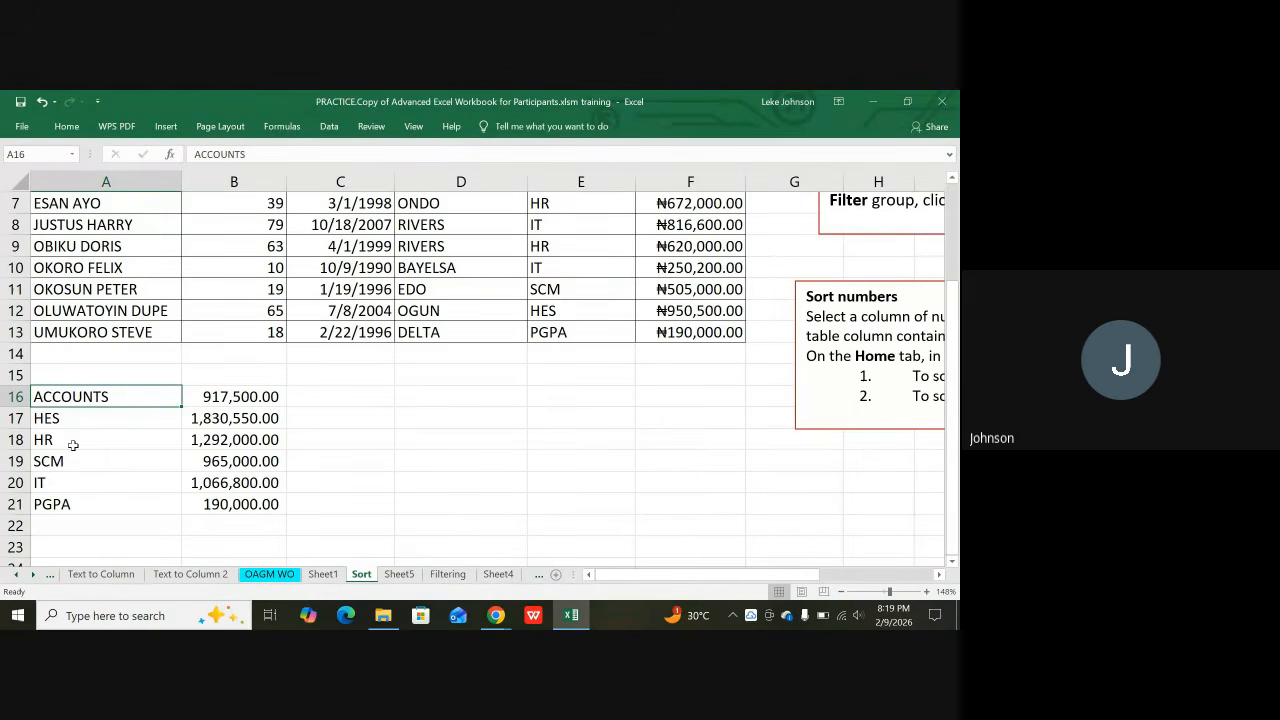
{"action": "left_click", "coordinate": [72, 442]}
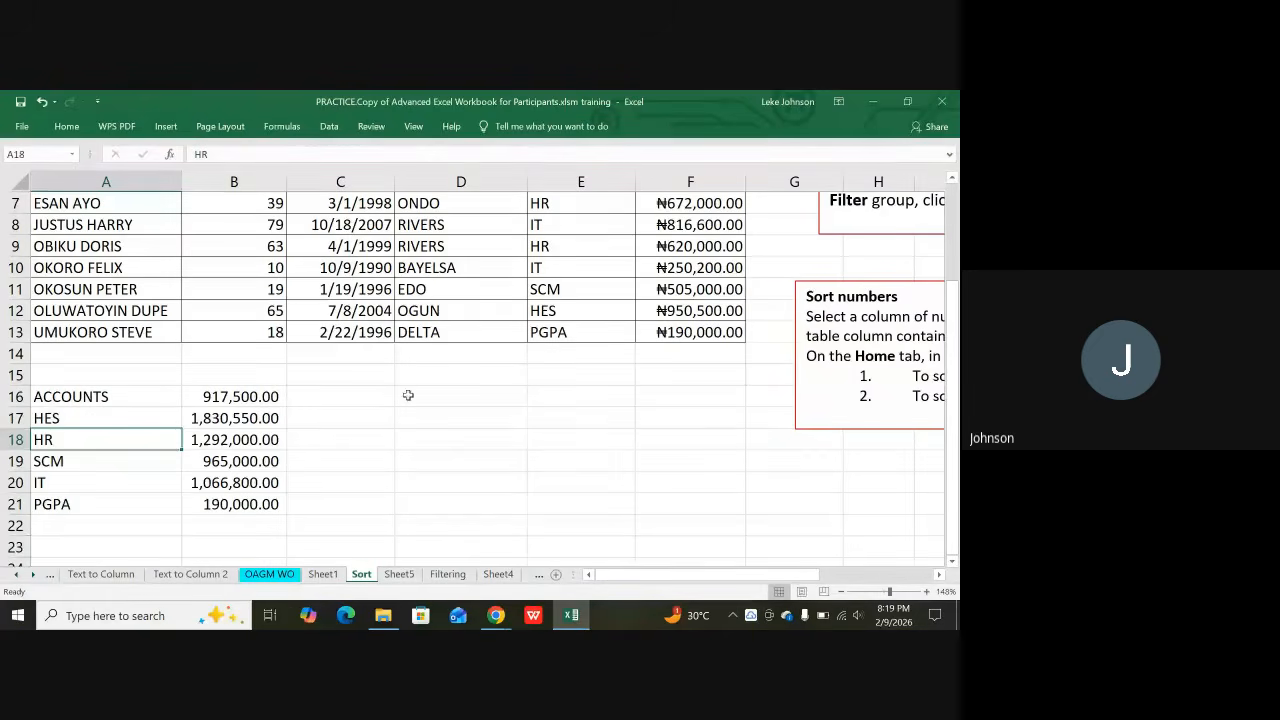
{"action": "scroll", "coordinate": [498, 338], "scroll_direction": "up", "scroll_amount": 2}
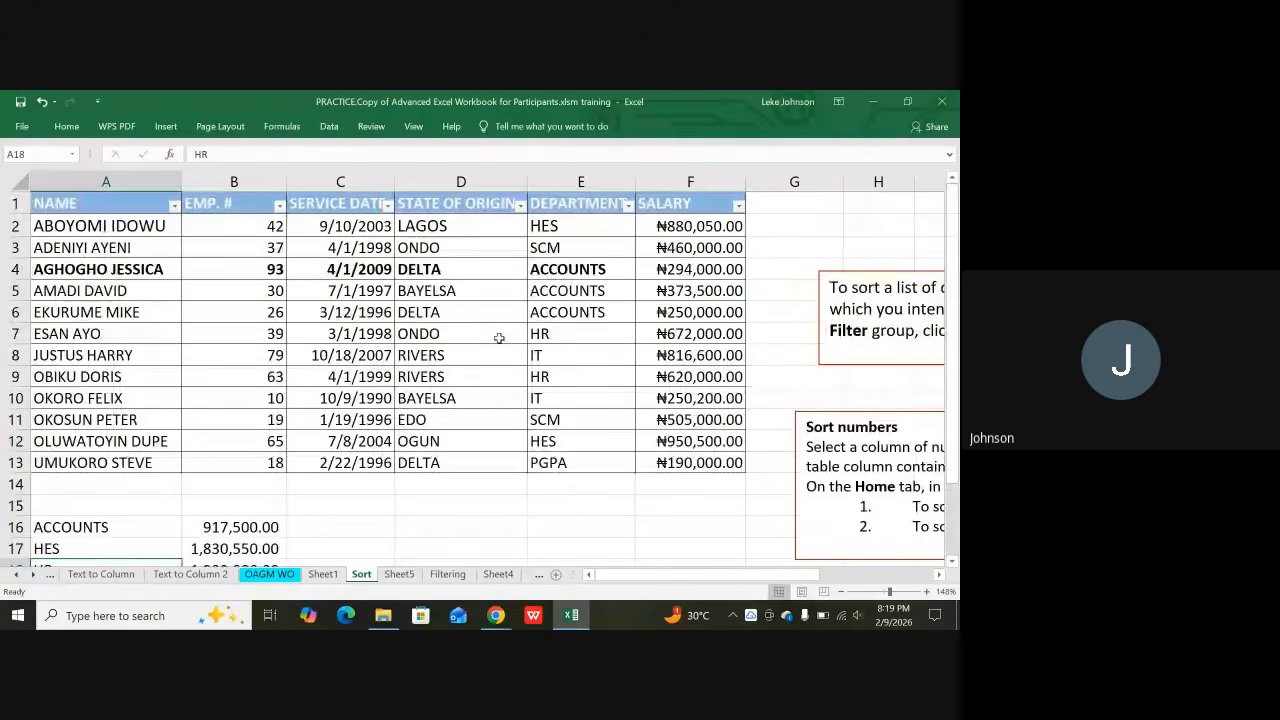
{"action": "left_click", "coordinate": [581, 180]}
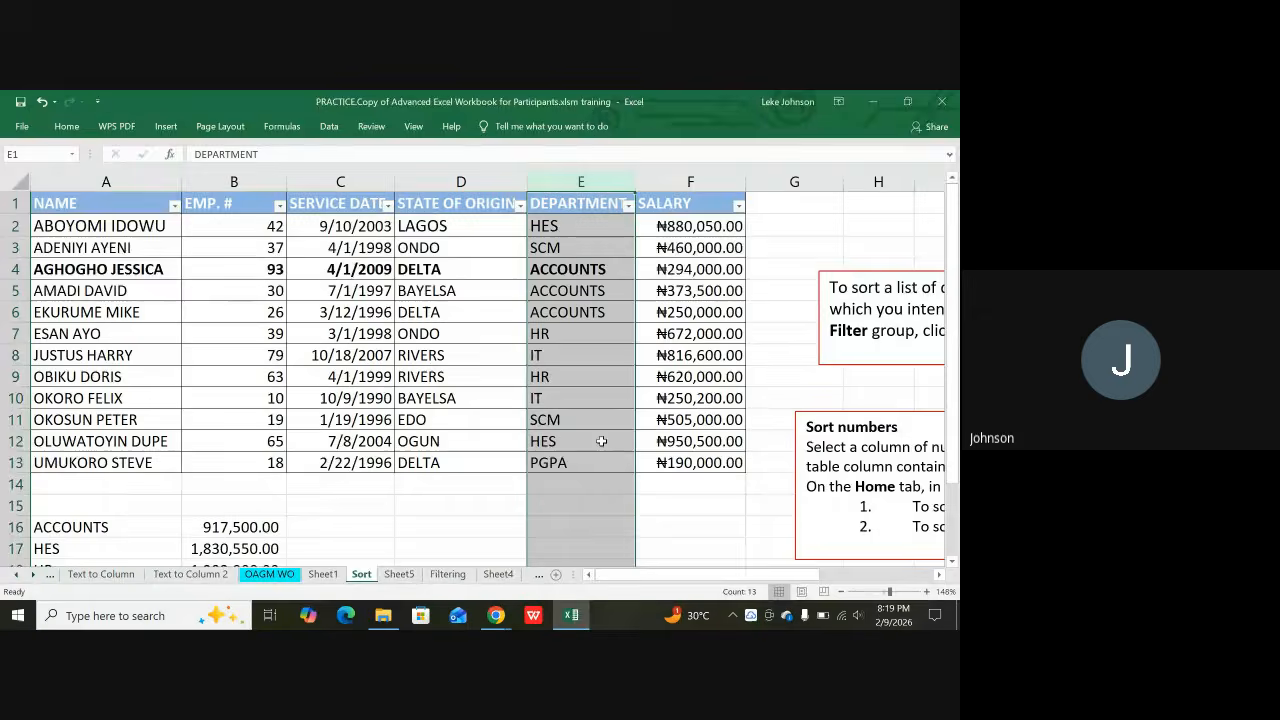
{"action": "scroll", "coordinate": [573, 466], "scroll_direction": "down", "scroll_amount": 2}
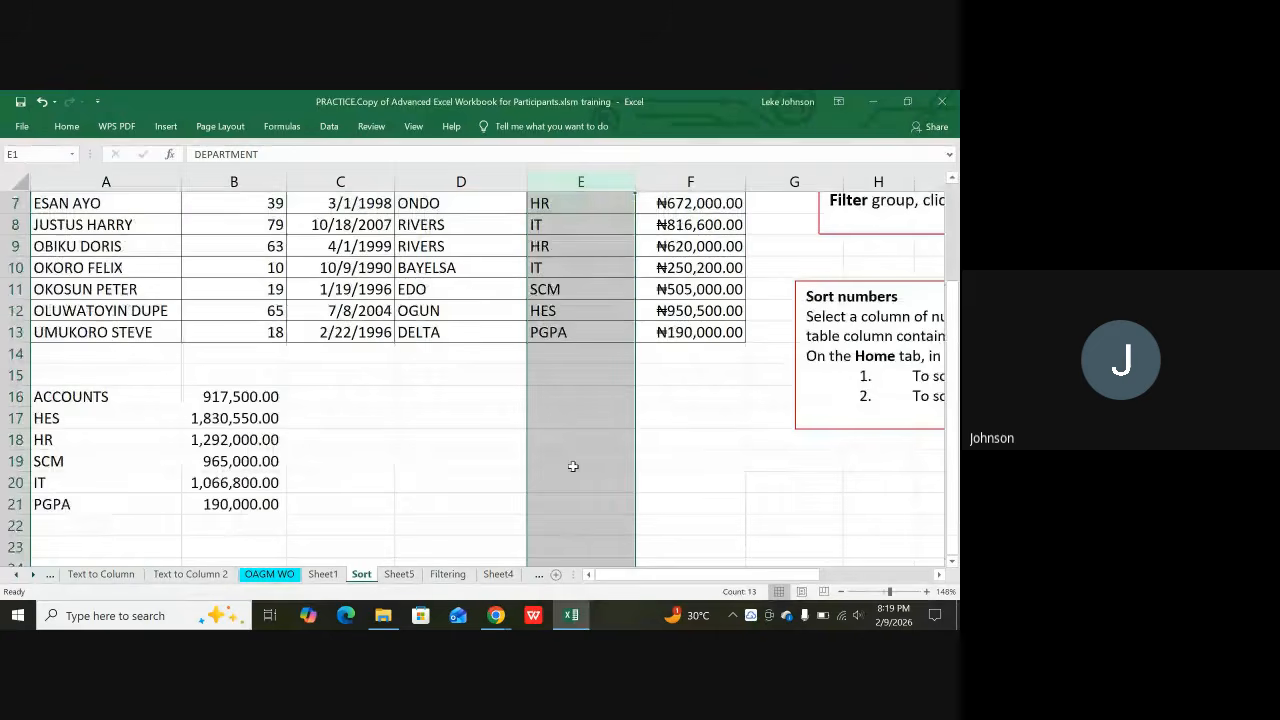
{"action": "left_click", "coordinate": [107, 401]}
{"action": "scroll", "coordinate": [107, 401], "scroll_direction": "up", "scroll_amount": 2}
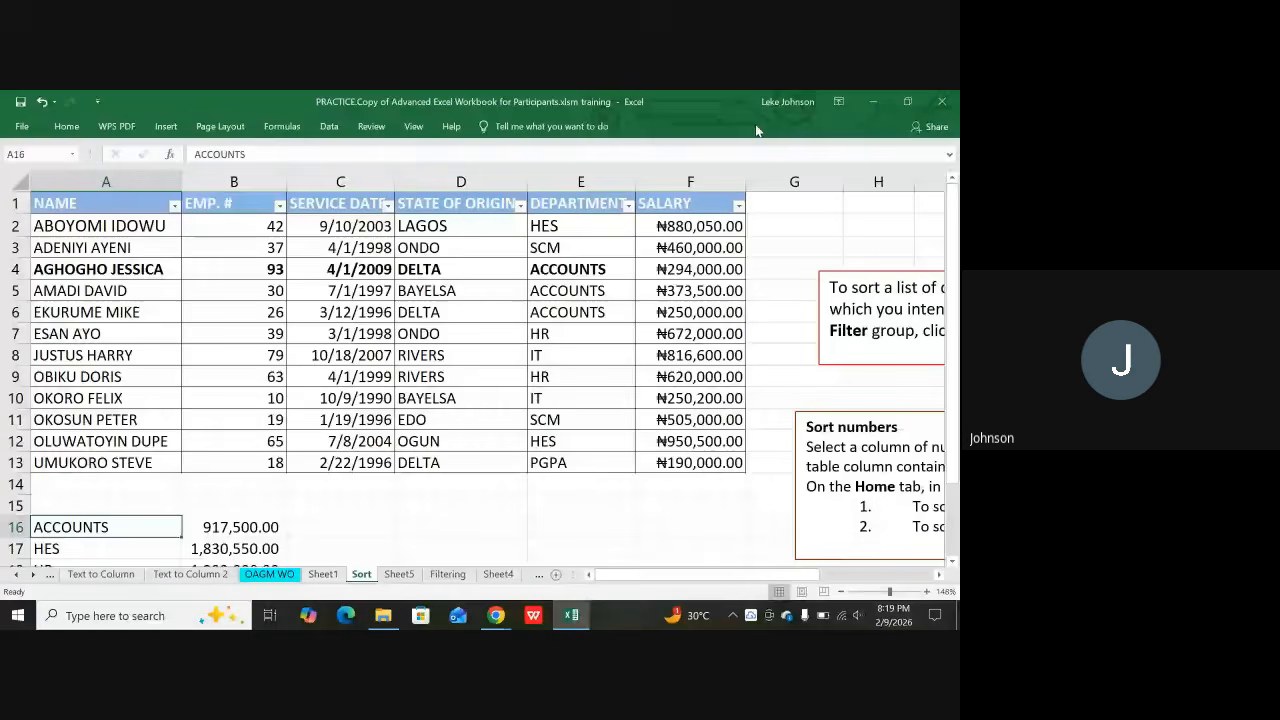
{"action": "left_click", "coordinate": [690, 167]}
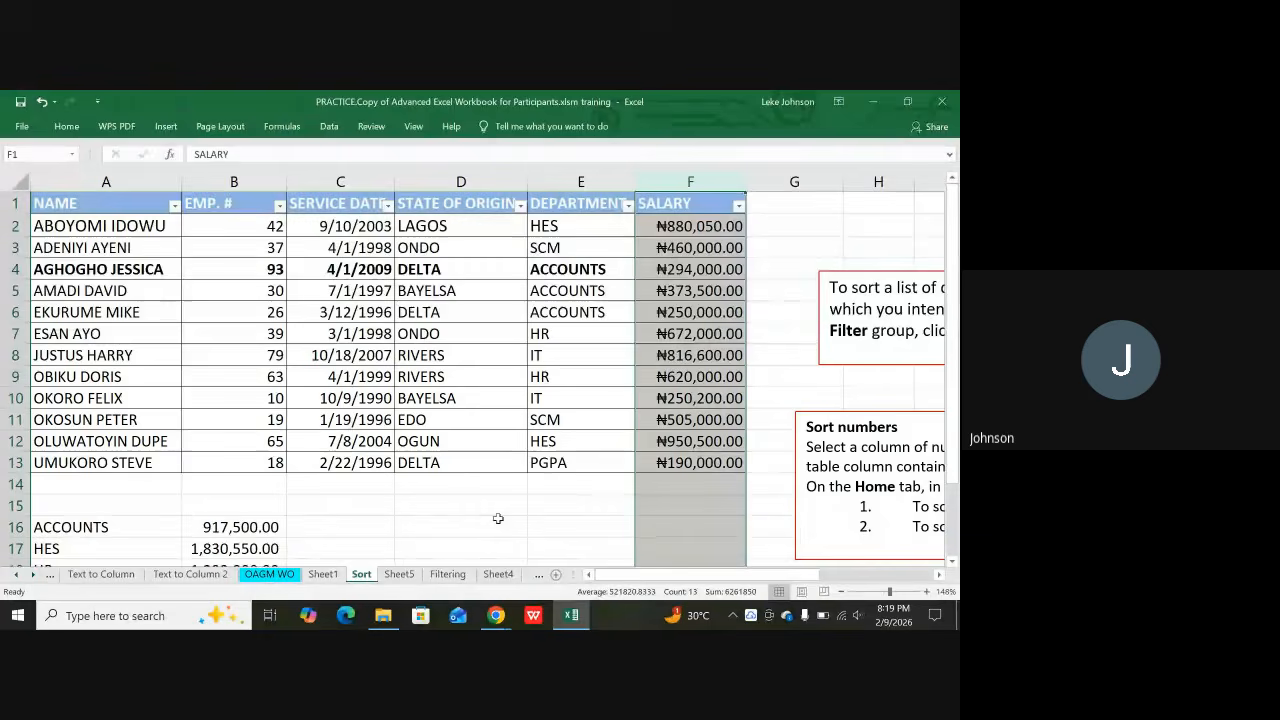
Examine the training records on Sheet5 across all columns from Student Name to Student Registration Status
{"action": "left_click", "coordinate": [400, 575]}
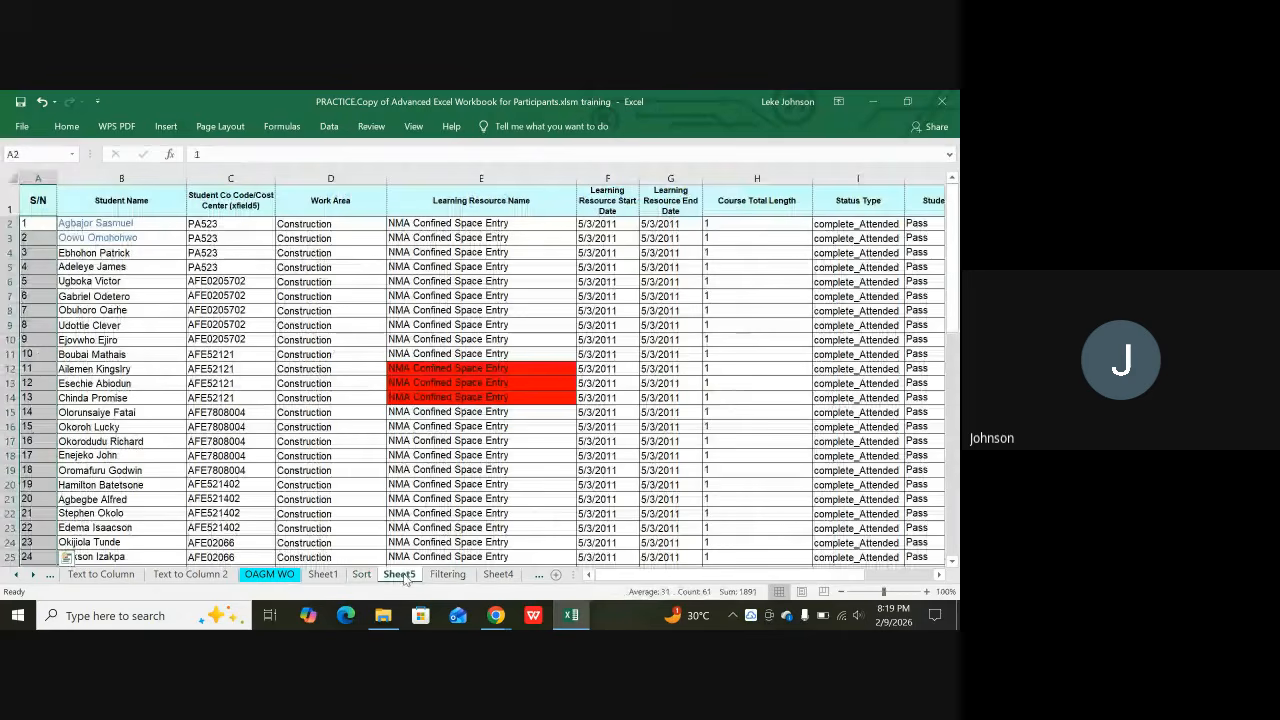
{"action": "left_click", "coordinate": [101, 252]}
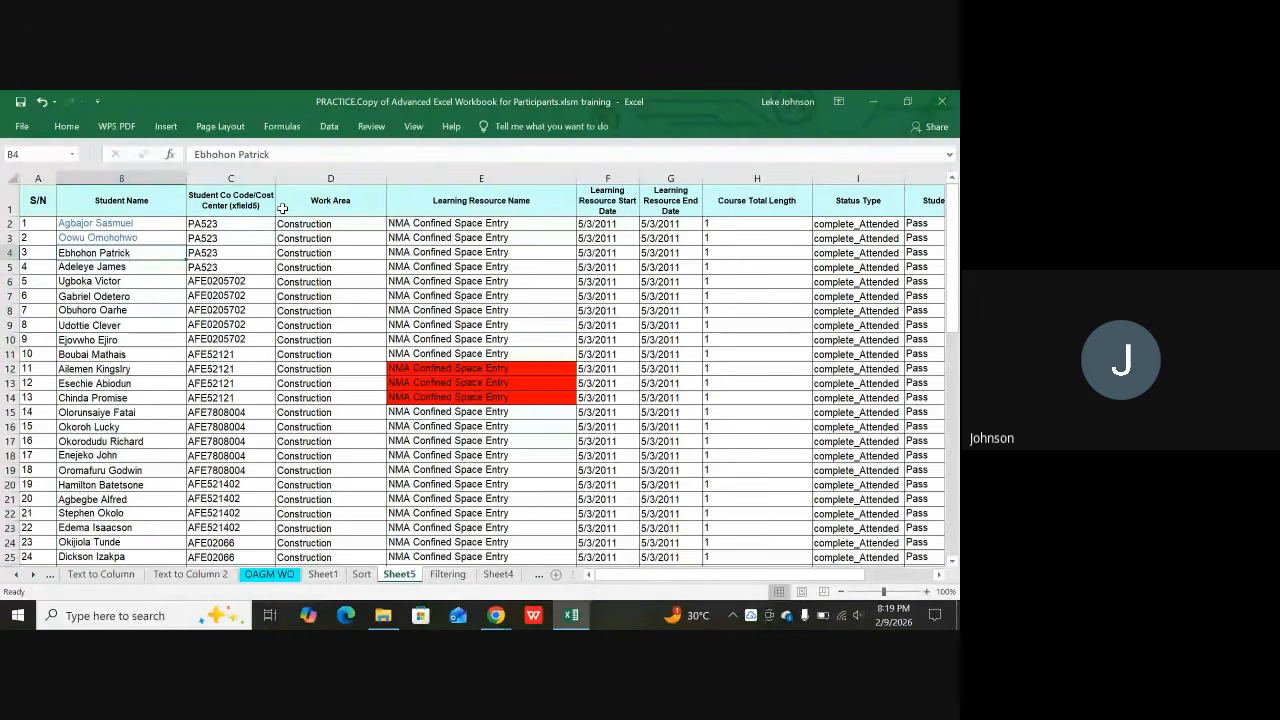
{"action": "key", "text": "Right"}
{"action": "key", "text": "Right"}
{"action": "key", "text": "Right"}
{"action": "key", "text": "Right"}
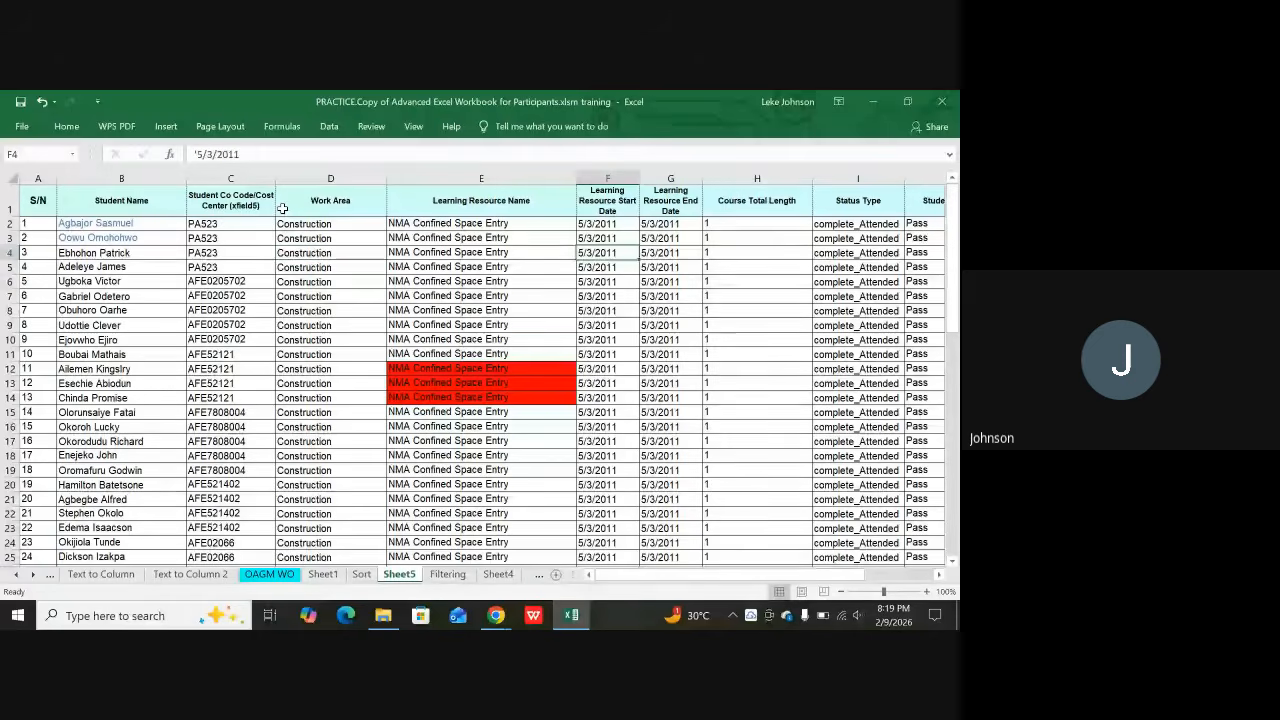
{"action": "key", "text": "Right"}
{"action": "key", "text": "Right"}
{"action": "key", "text": "Right"}
{"action": "key", "text": "Right"}
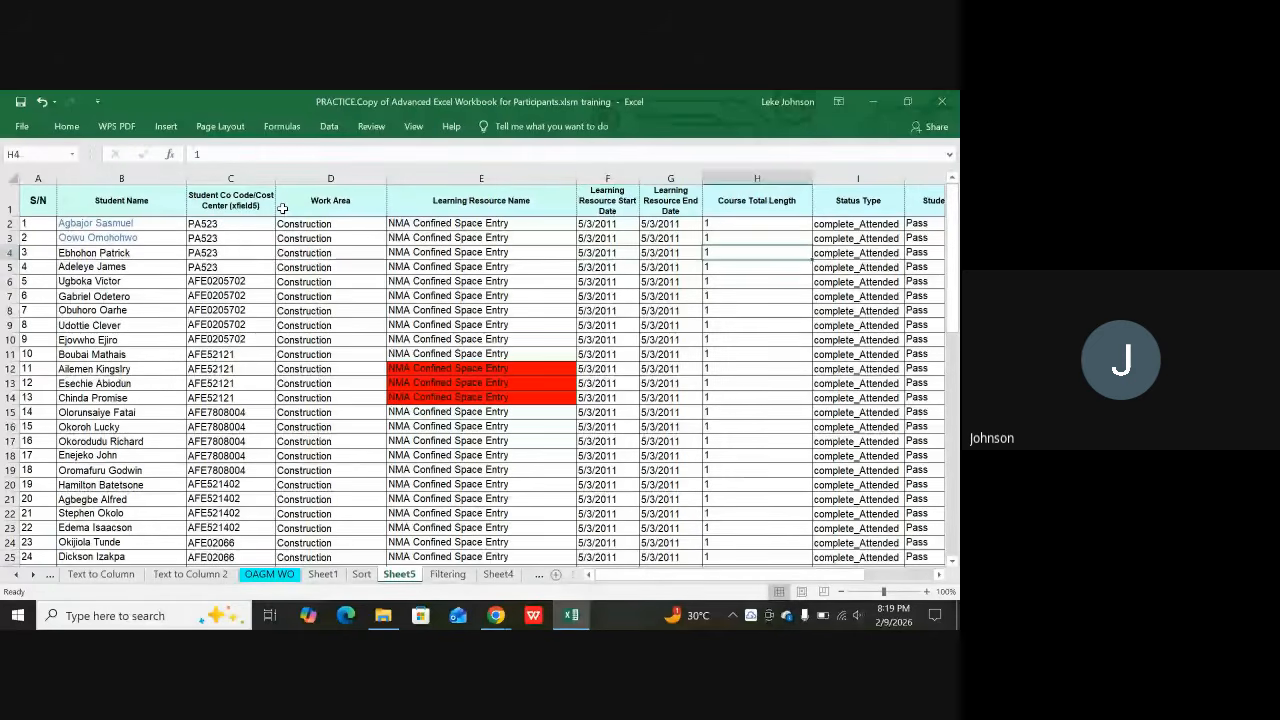
{"action": "key", "text": "Right"}
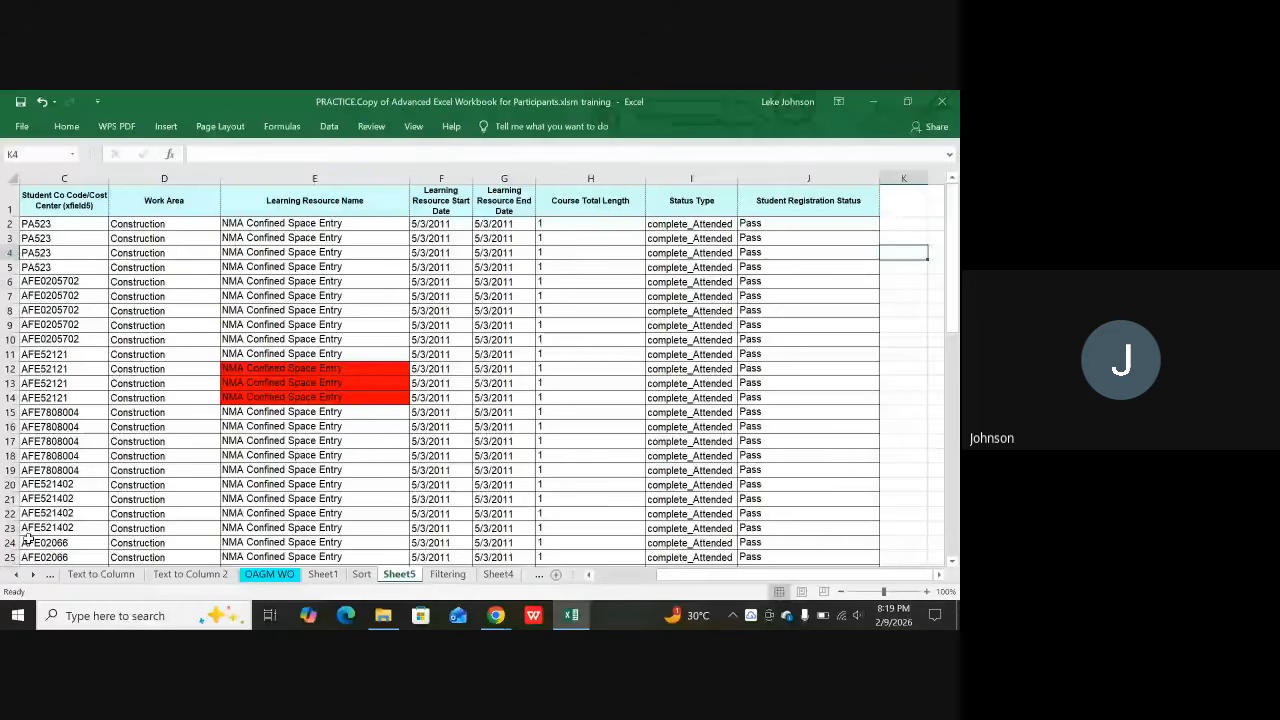
{"action": "key", "text": "Left"}
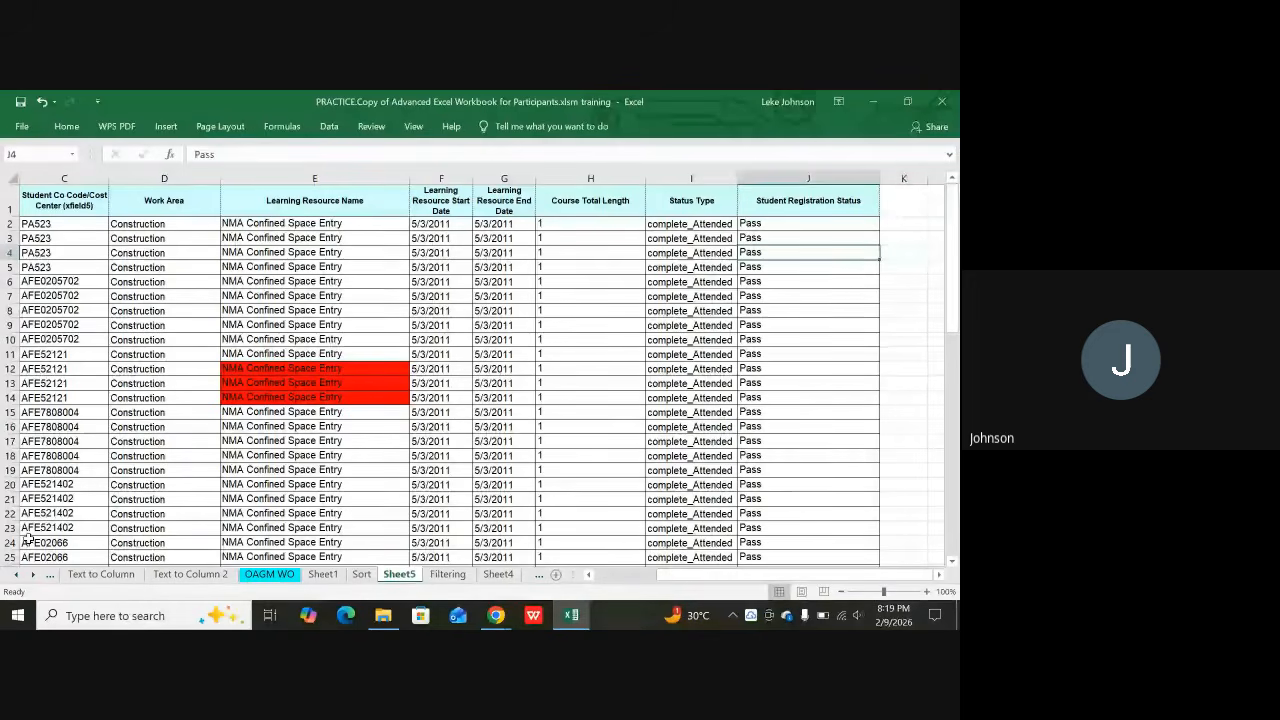
Inspect Sheet5's records down to the last row in formula view, and restore the normal value display
{"action": "key", "text": "ctrl+grave"}
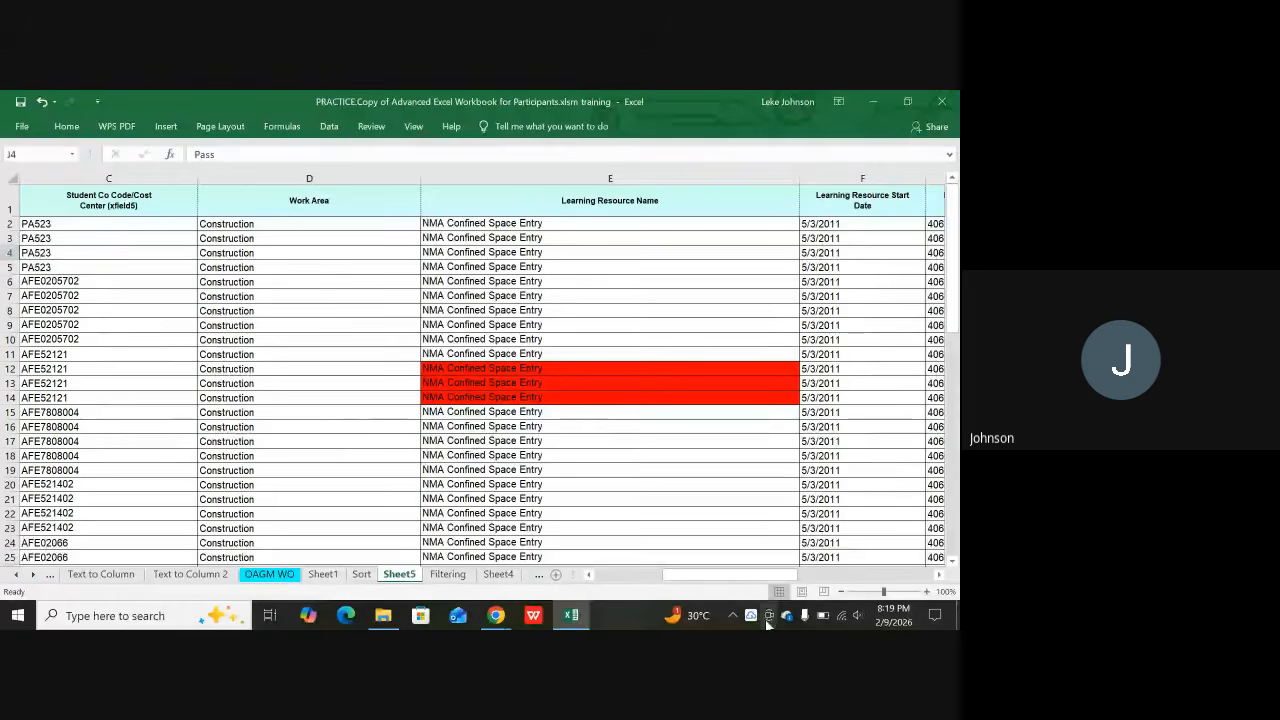
{"action": "left_click_drag", "start_coordinate": [725, 576], "coordinate": [825, 571]}
{"action": "scroll", "coordinate": [490, 422], "scroll_direction": "down", "scroll_amount": 2}
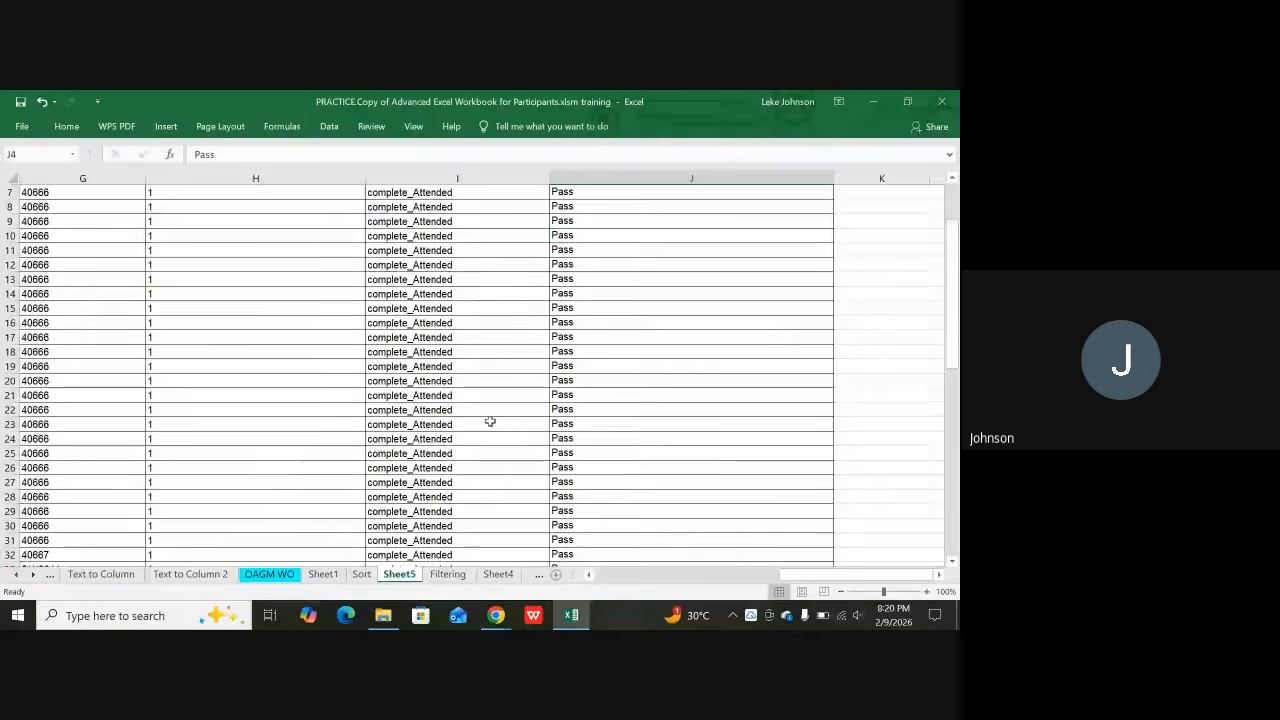
{"action": "scroll", "coordinate": [490, 422], "scroll_direction": "down", "scroll_amount": 10}
{"action": "scroll", "coordinate": [494, 420], "scroll_direction": "down", "scroll_amount": 6}
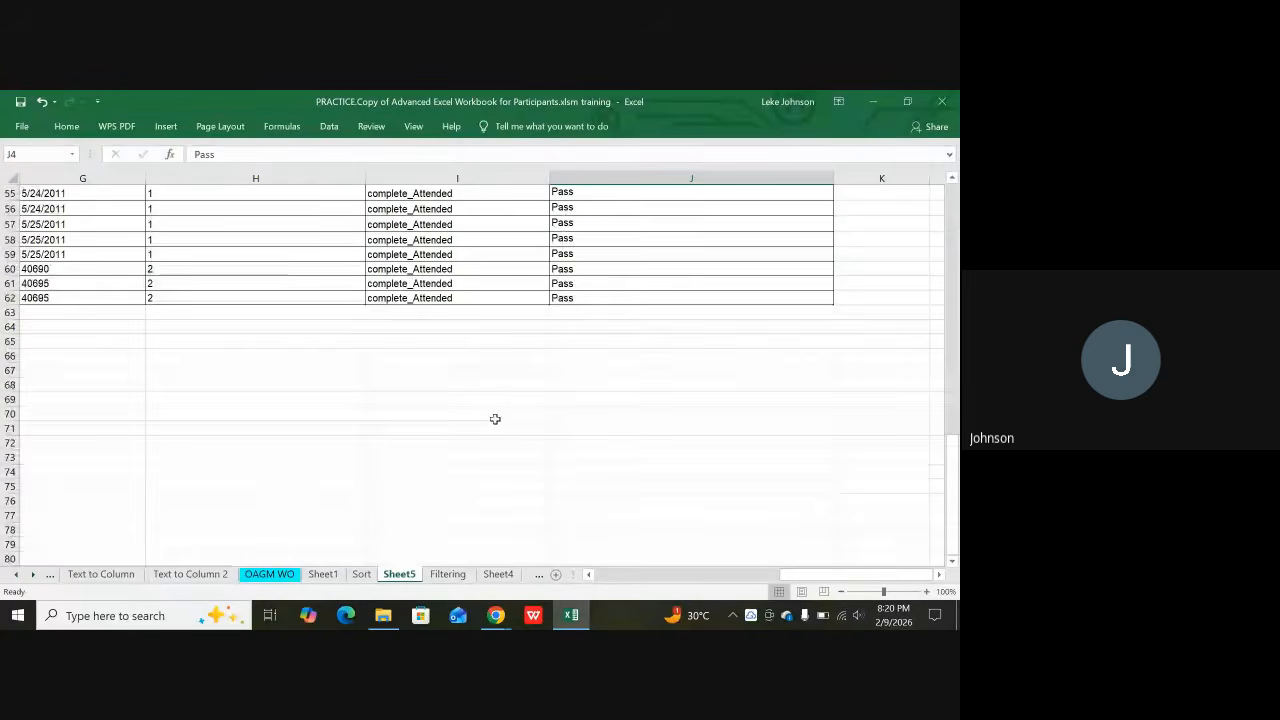
{"action": "scroll", "coordinate": [494, 420], "scroll_direction": "up", "scroll_amount": 6}
{"action": "scroll", "coordinate": [503, 440], "scroll_direction": "up", "scroll_amount": 12}
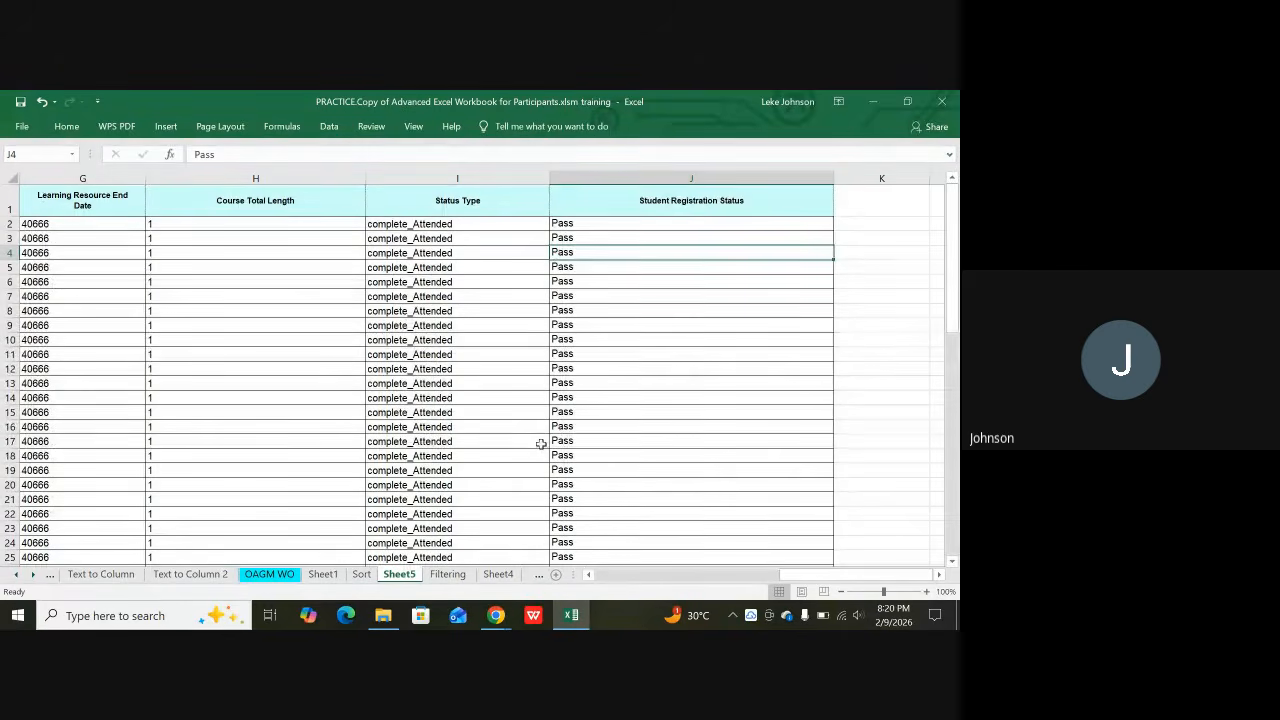
{"action": "key", "text": "ctrl+grave"}
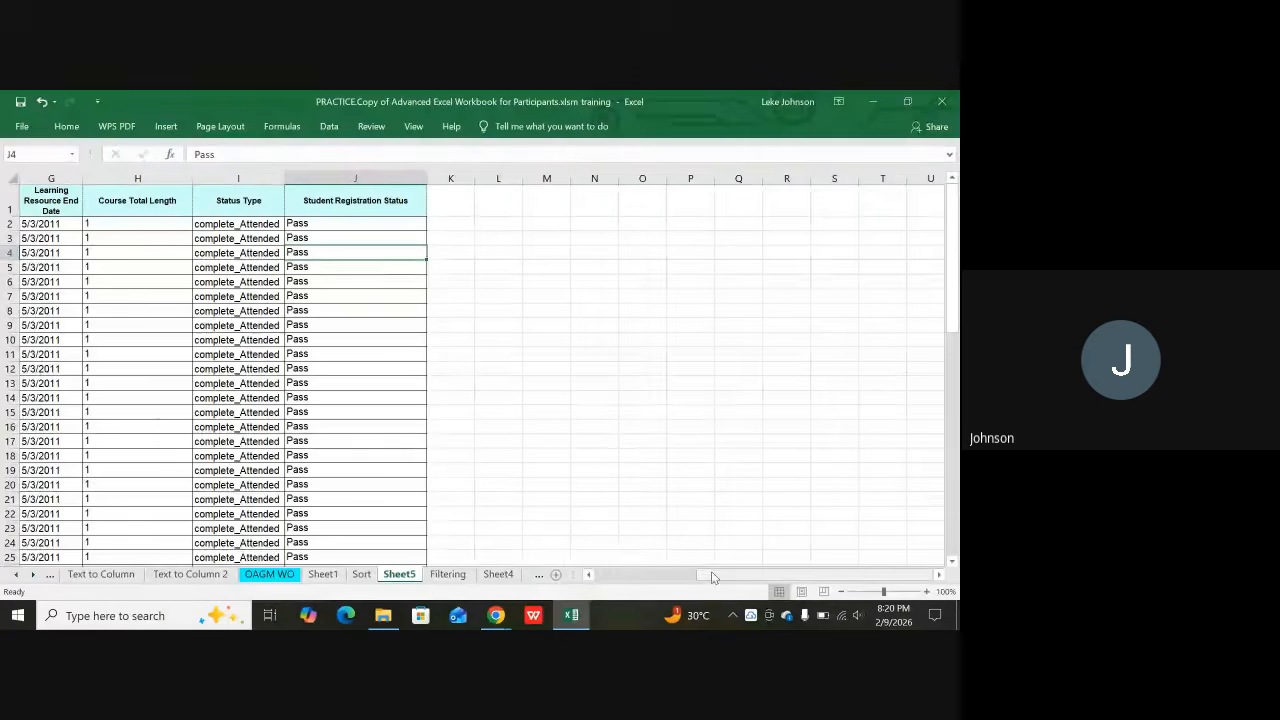
Look at the training records and their Learning Resource Name column on the Filtering sheet
{"action": "left_click_drag", "start_coordinate": [713, 577], "coordinate": [615, 577]}
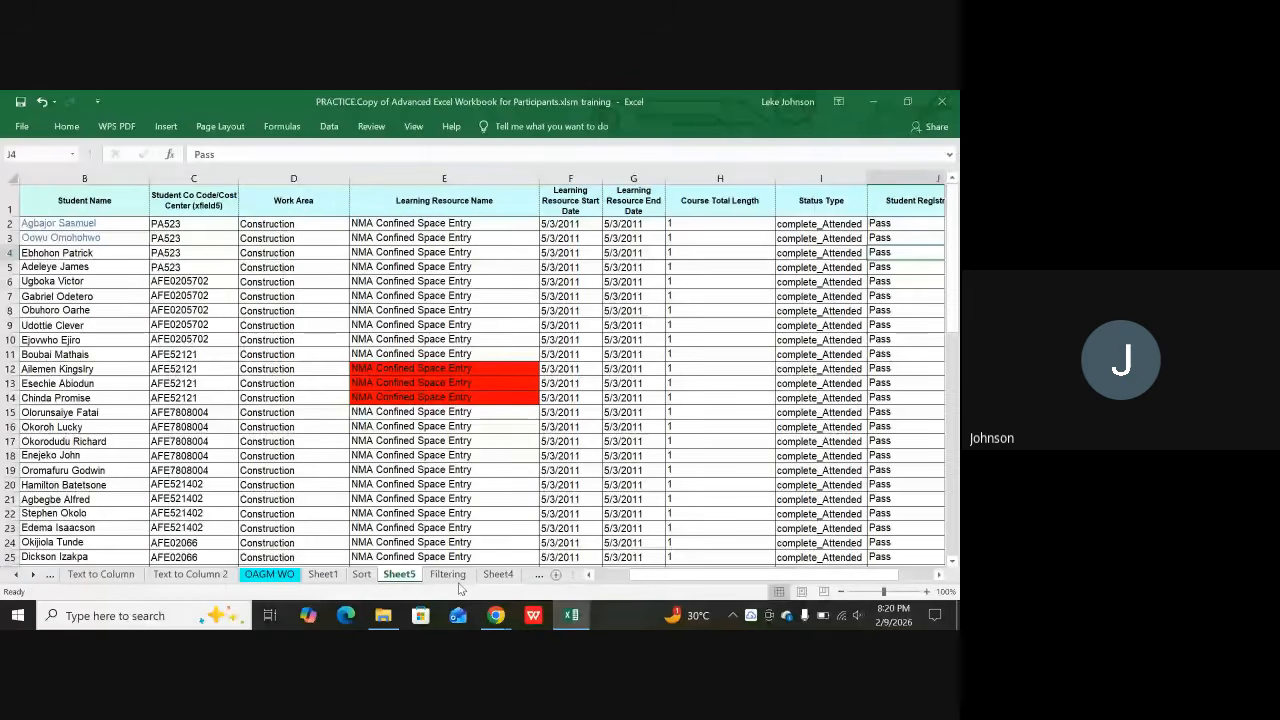
{"action": "left_click", "coordinate": [447, 576]}
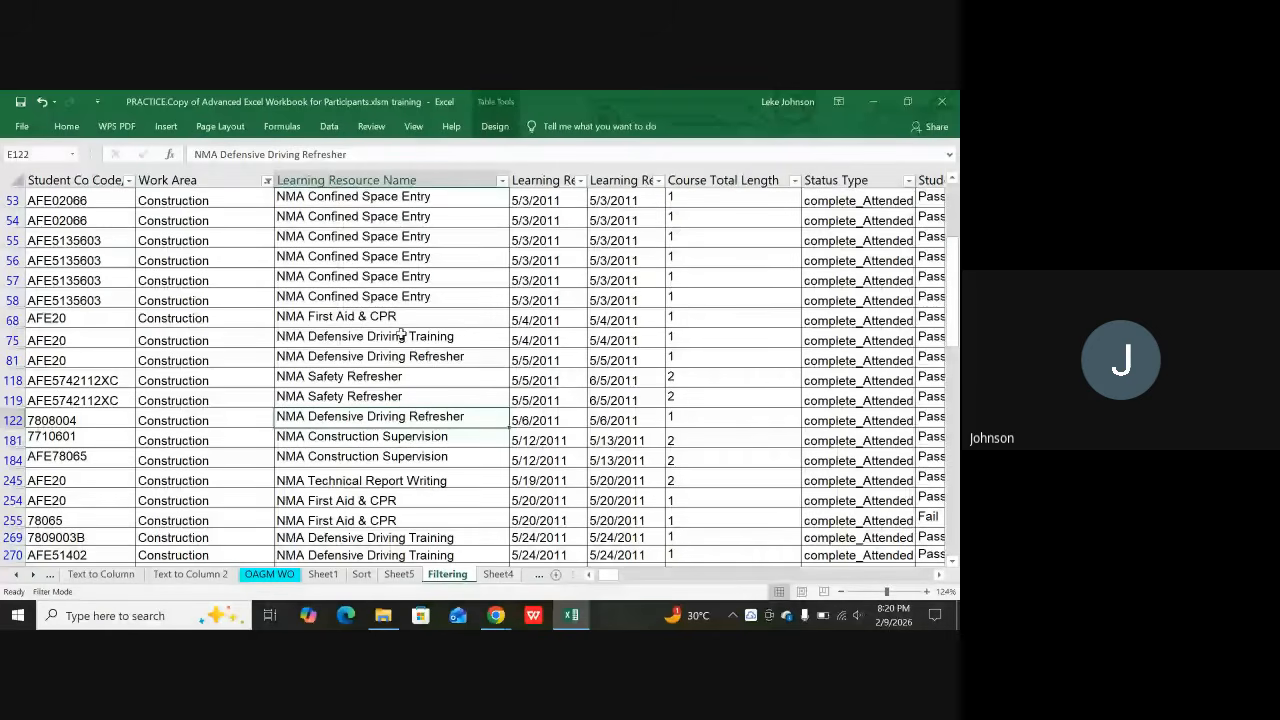
{"action": "left_click", "coordinate": [458, 342]}
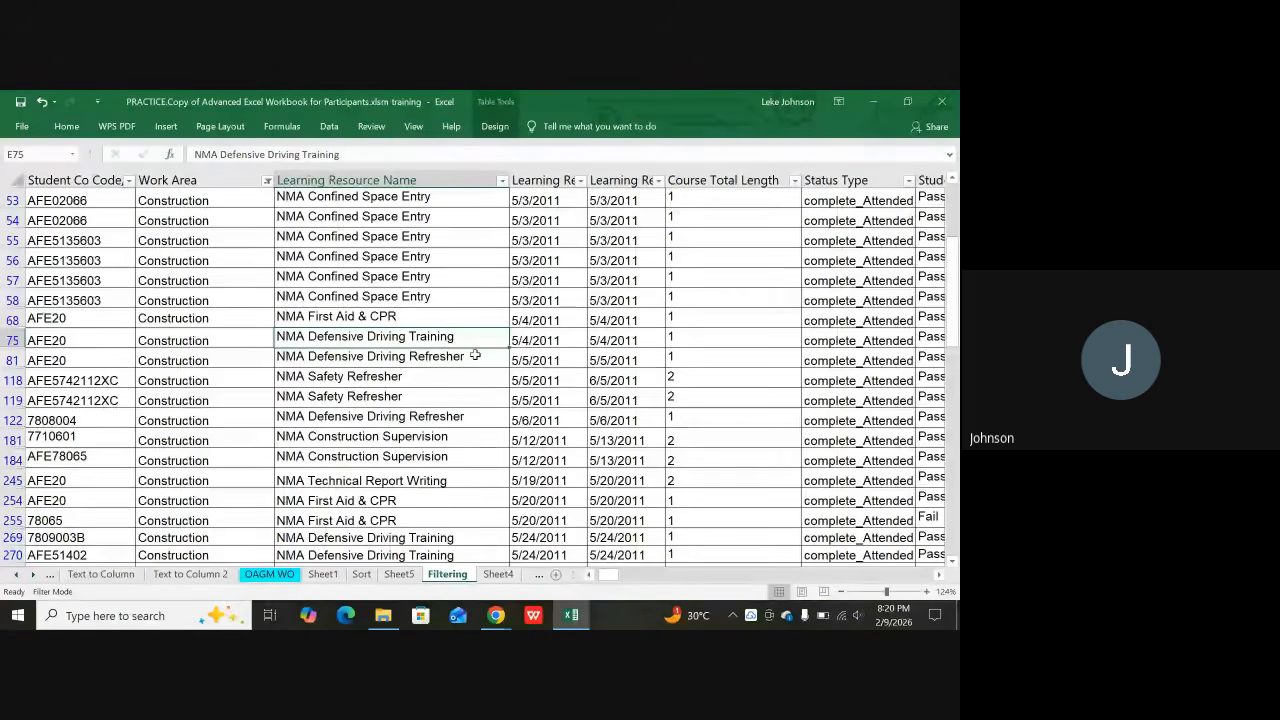
Sort the employee table on the Sort sheet by Department from A to Z
{"action": "left_click", "coordinate": [366, 574]}
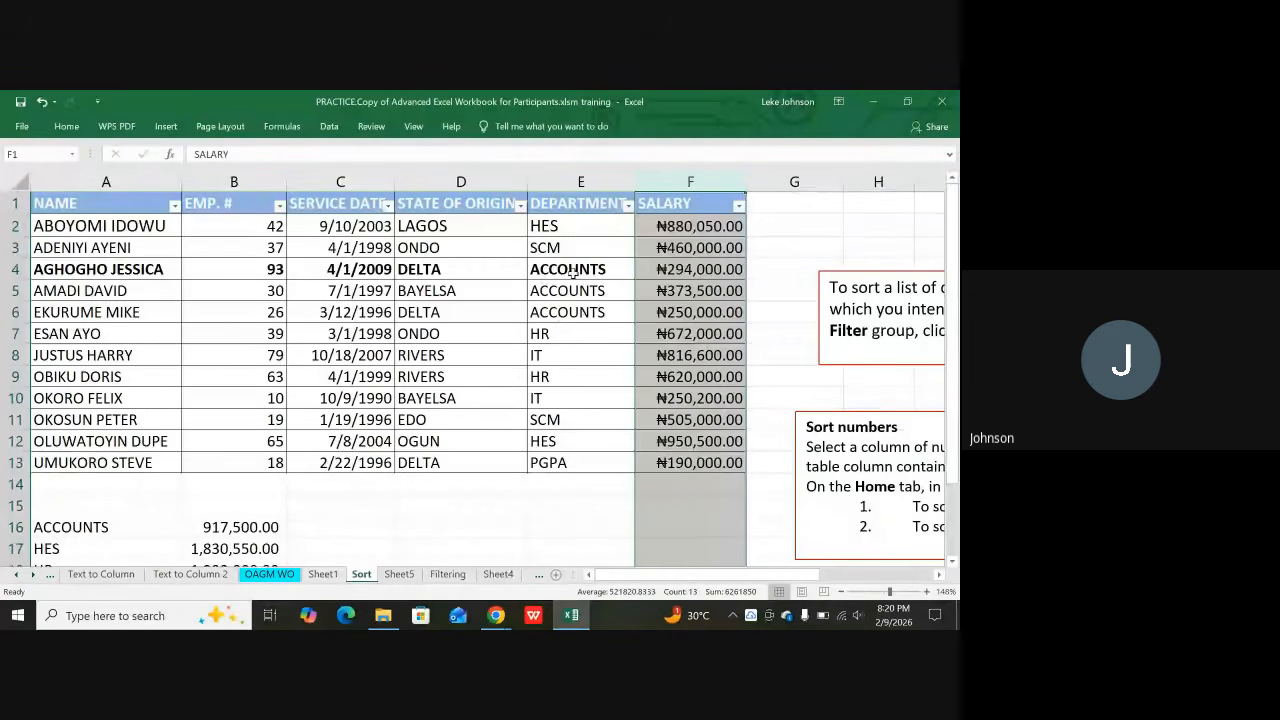
{"action": "left_click", "coordinate": [688, 248]}
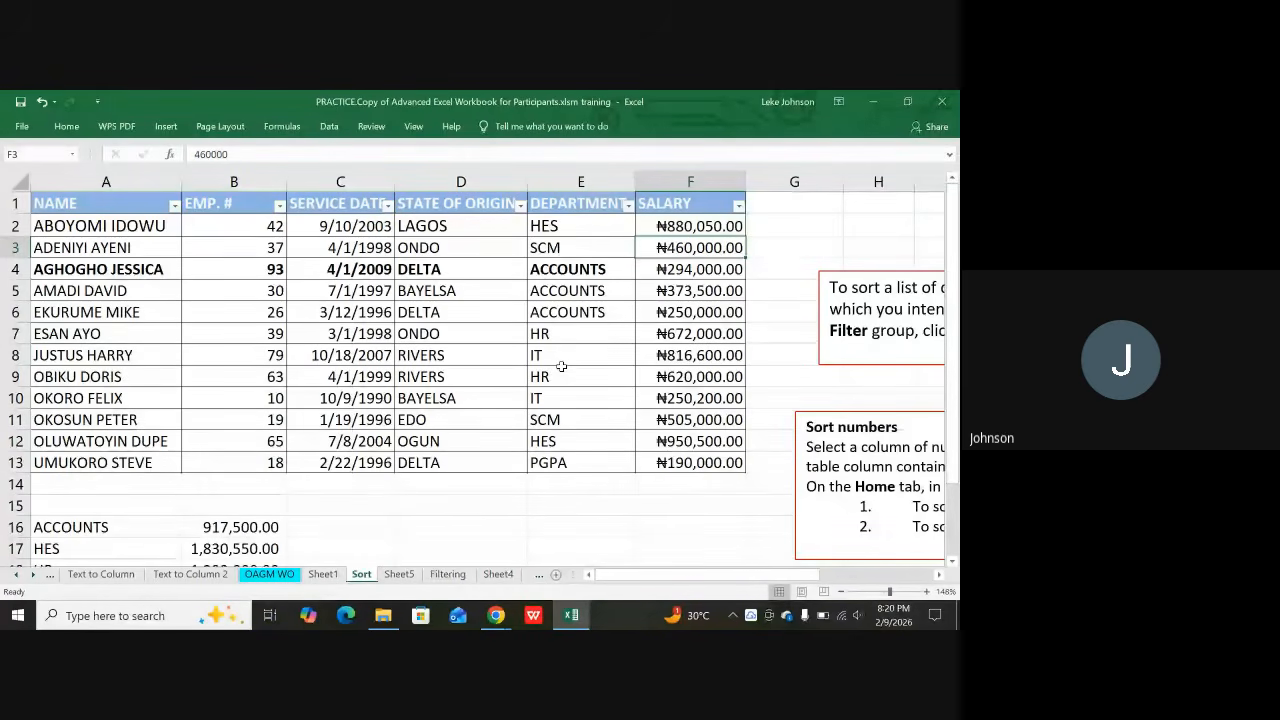
{"action": "left_click", "coordinate": [628, 205]}
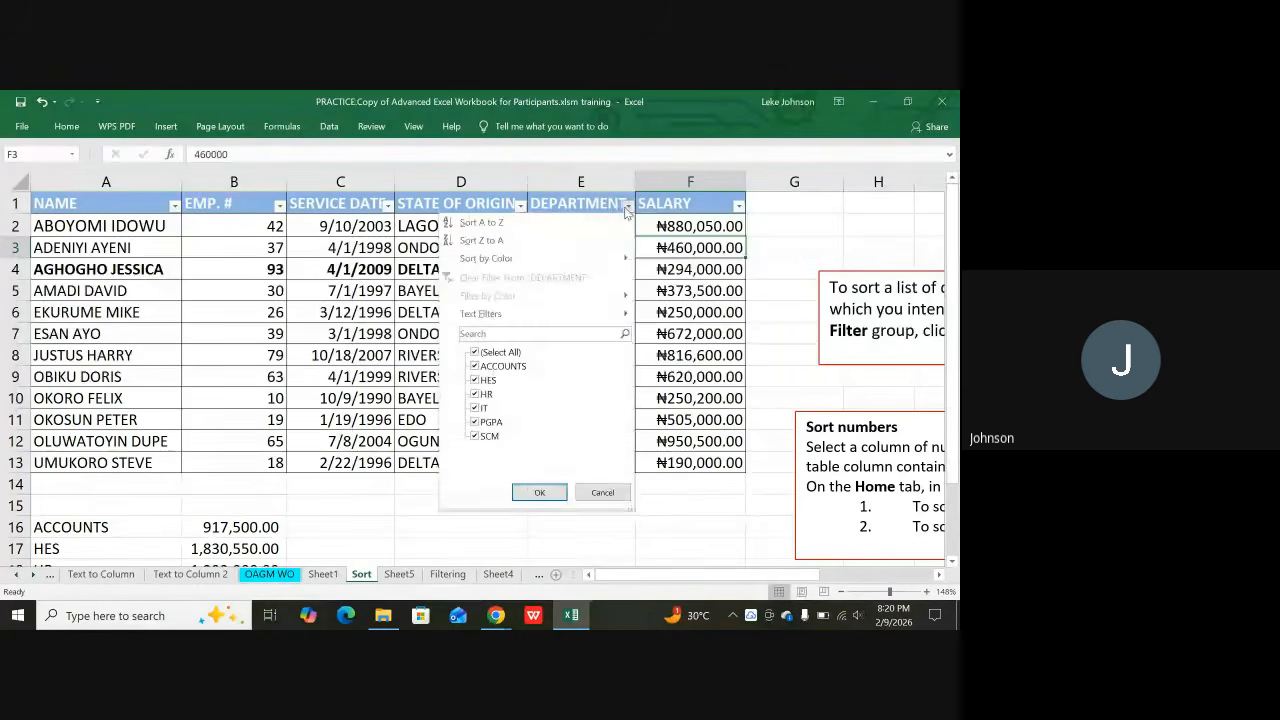
{"action": "left_click", "coordinate": [524, 227]}
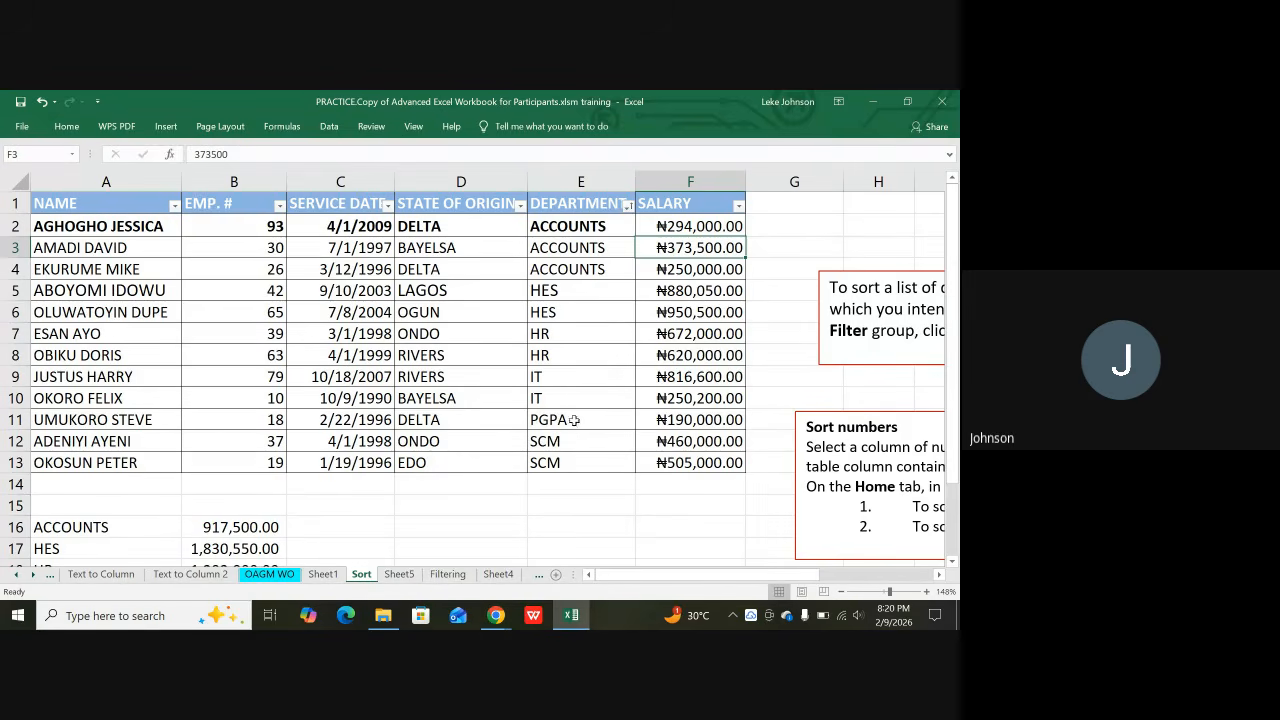
Filter the employee table's Department column to show only ACCOUNTS, and check the salaries in F2:F4
{"action": "left_click", "coordinate": [627, 206]}
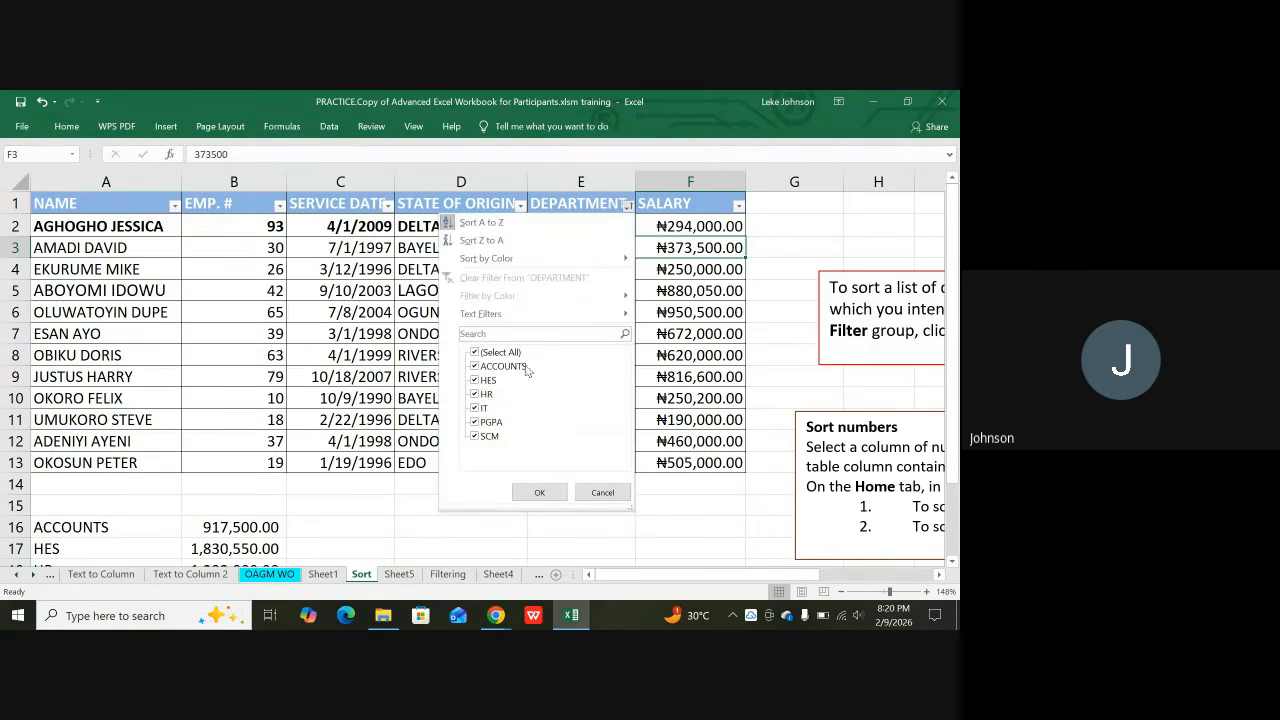
{"action": "left_click", "coordinate": [474, 353]}
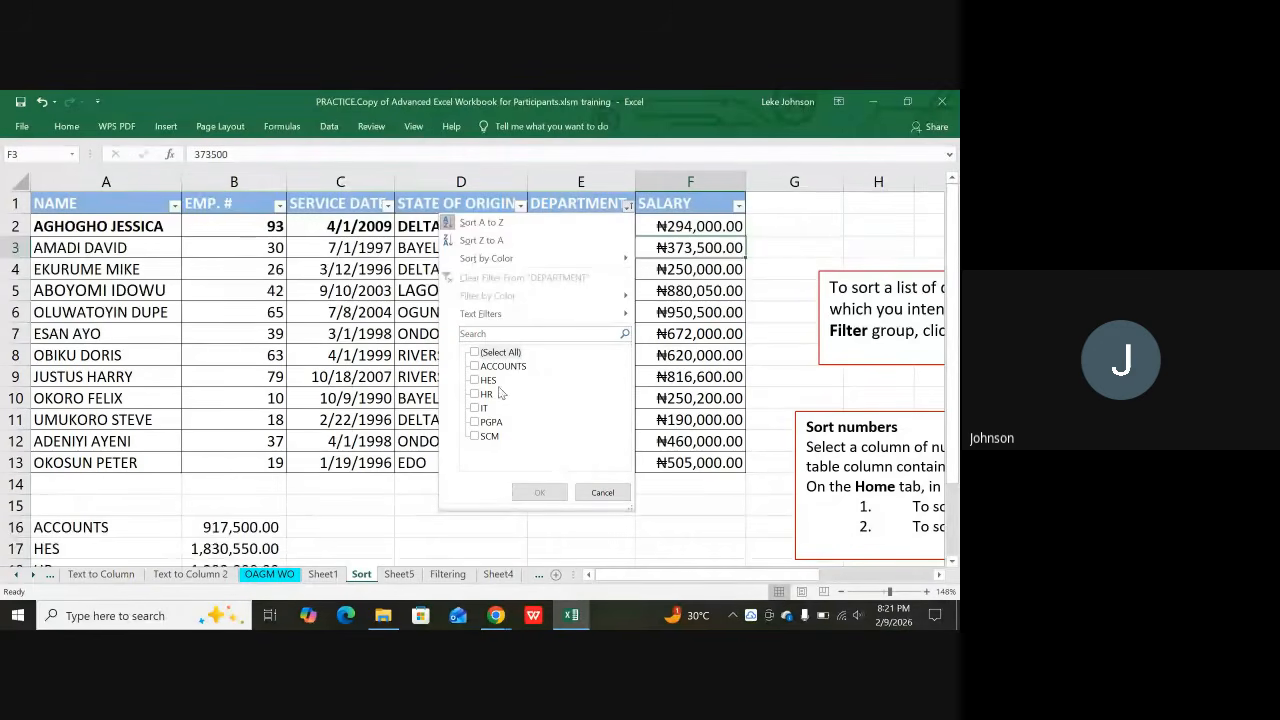
{"action": "left_click", "coordinate": [477, 367]}
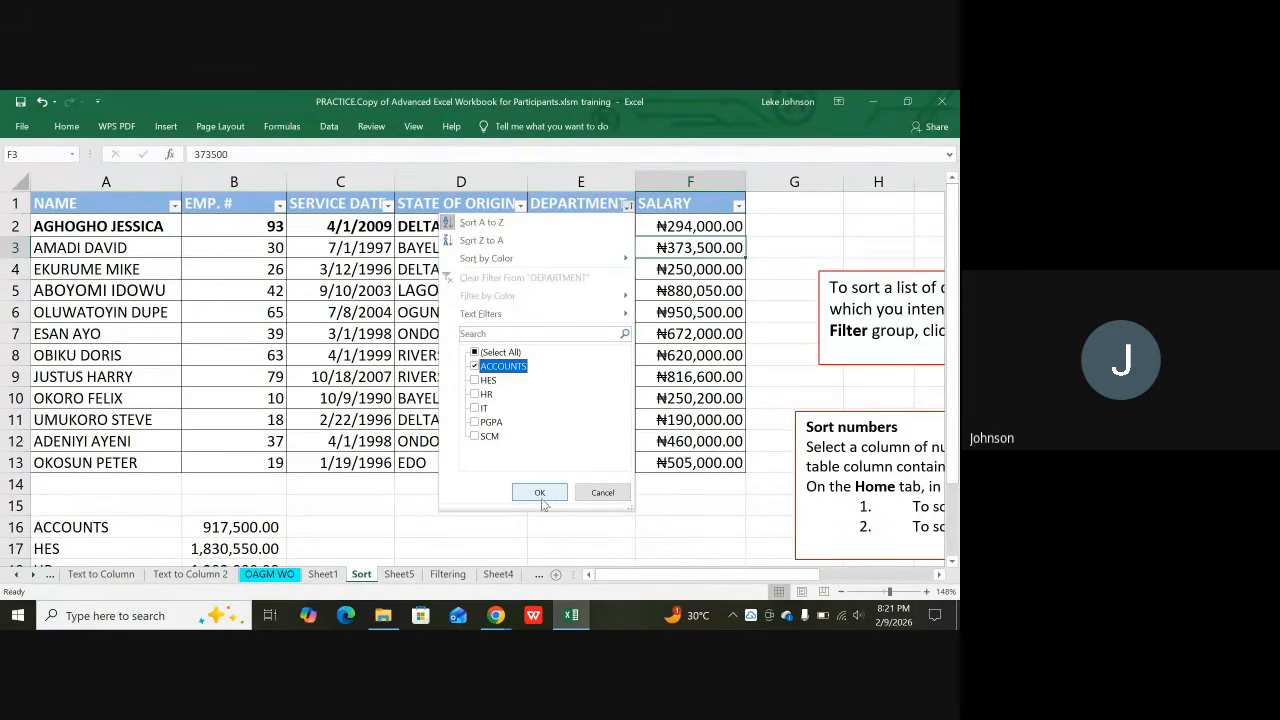
{"action": "left_click", "coordinate": [539, 493]}
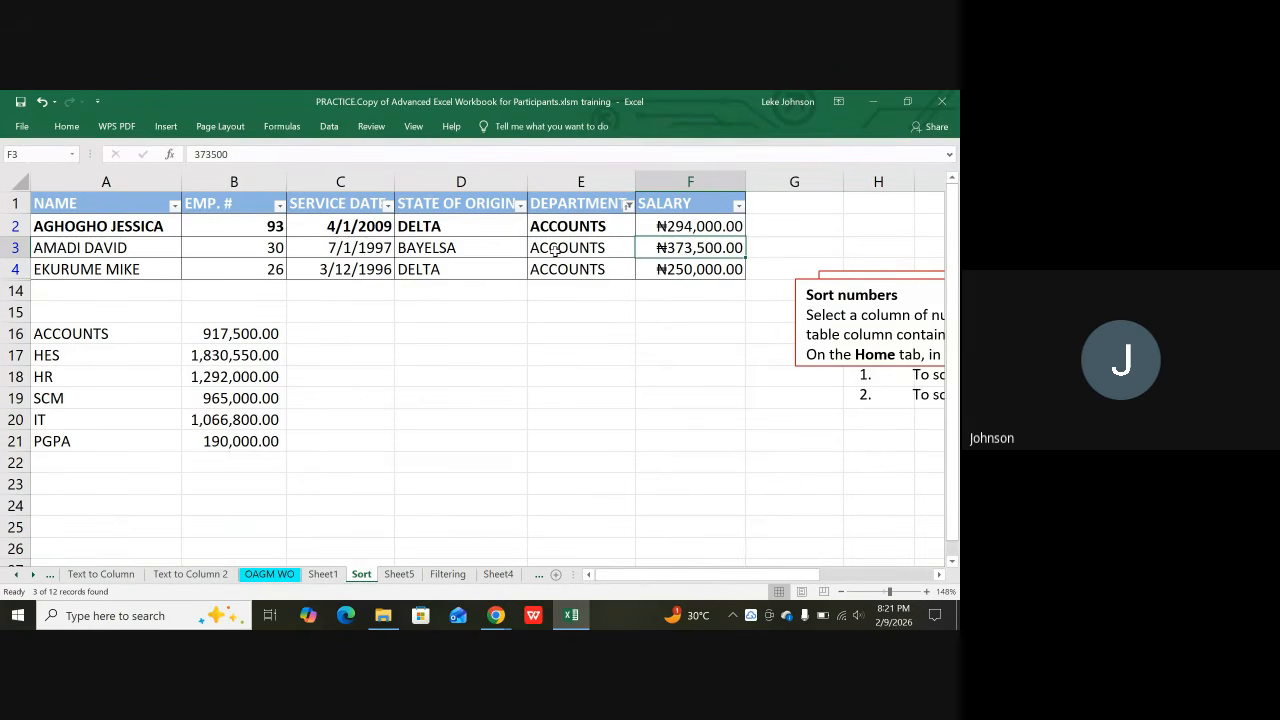
{"action": "left_click", "coordinate": [705, 226]}
{"action": "left_click", "coordinate": [708, 247]}
{"action": "left_click", "coordinate": [711, 270]}
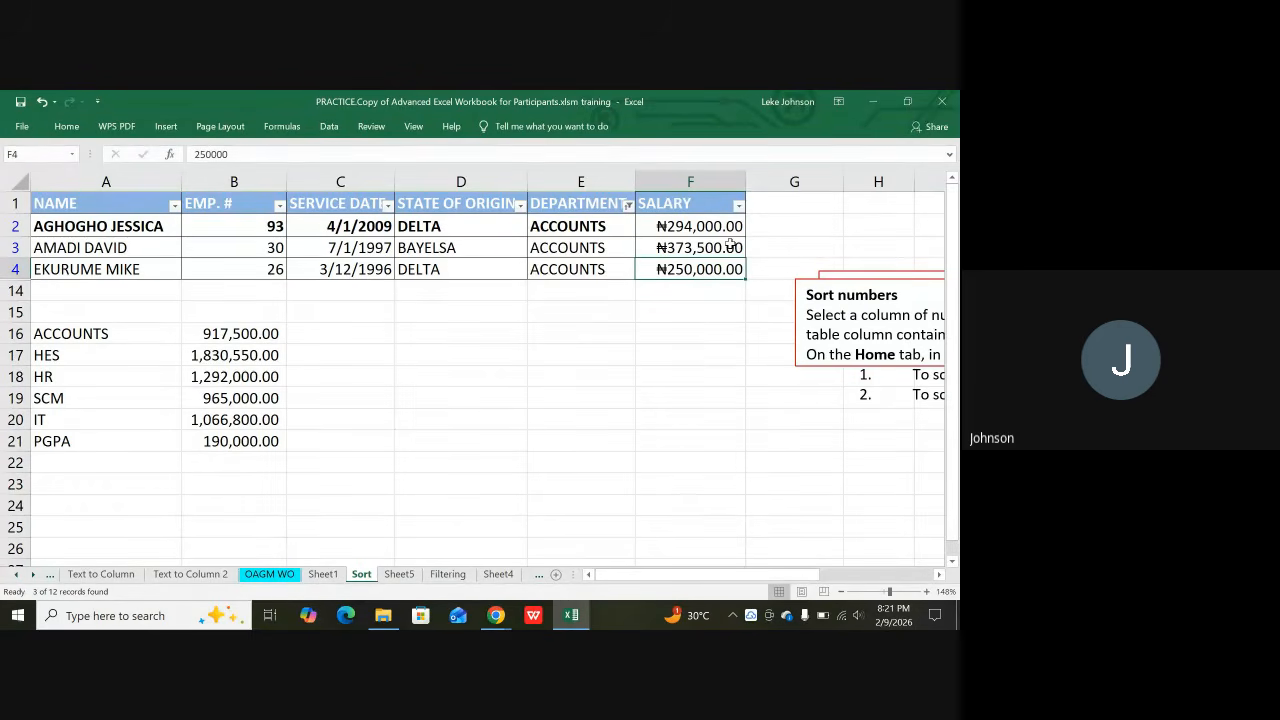
Show all departments again in the employee table by reselecting every value in the Department filter
{"action": "left_click", "coordinate": [637, 209]}
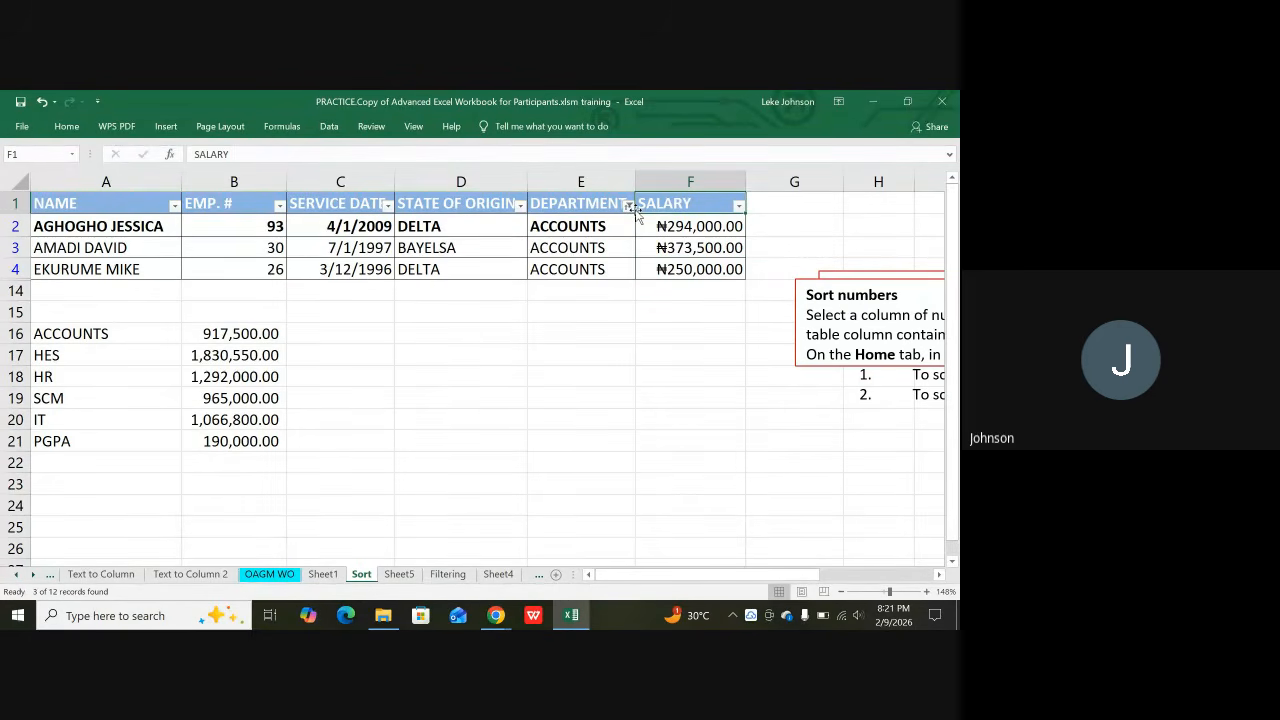
{"action": "left_click", "coordinate": [628, 207]}
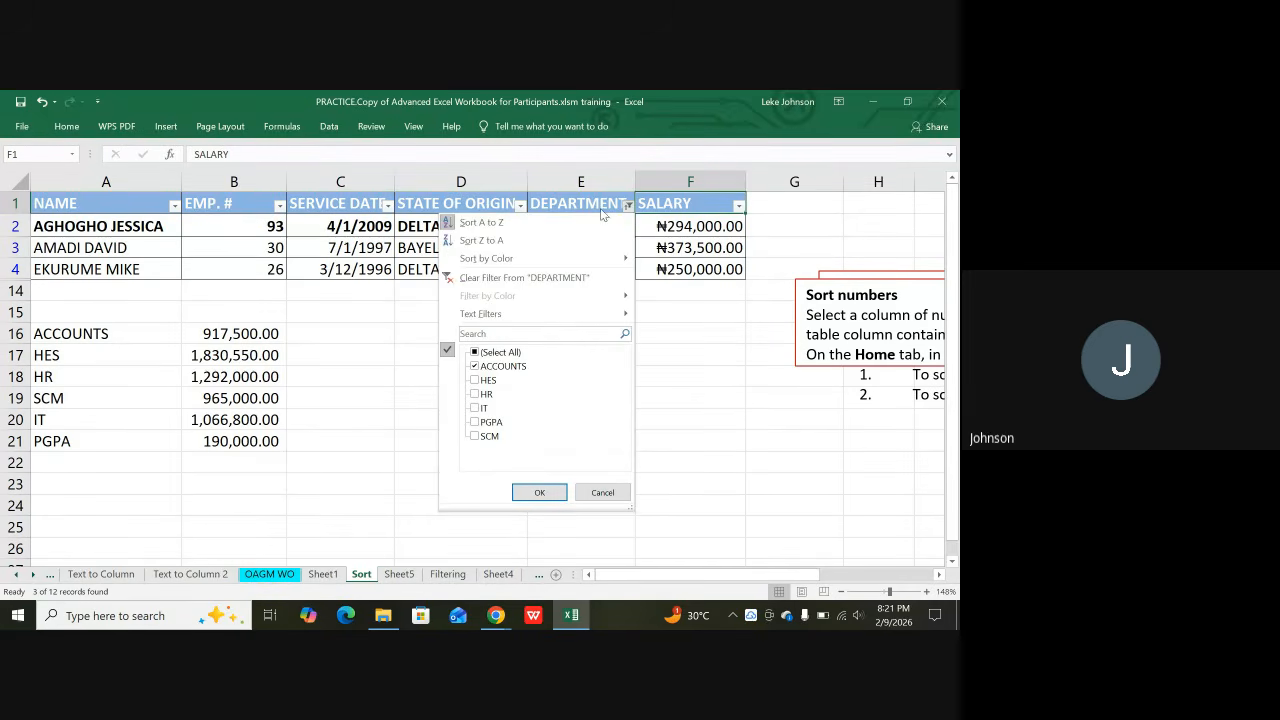
{"action": "left_click", "coordinate": [680, 345]}
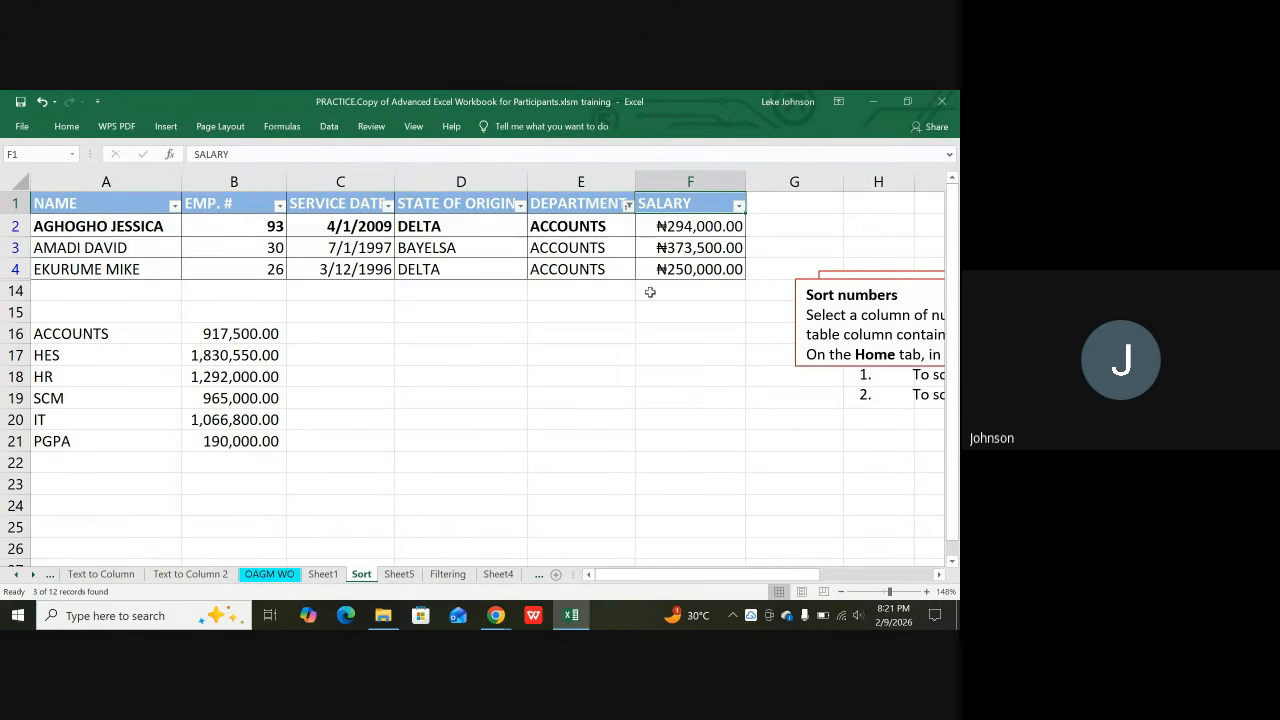
{"action": "left_click", "coordinate": [628, 206]}
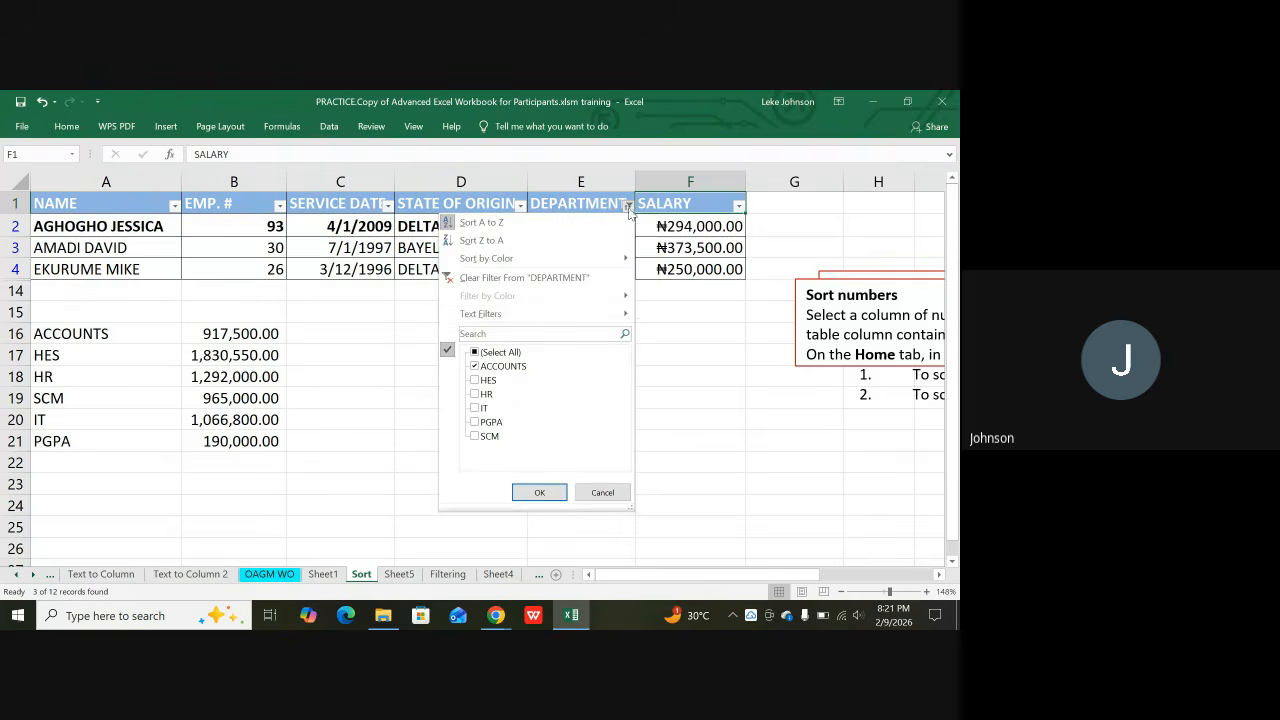
{"action": "left_click", "coordinate": [476, 352]}
{"action": "left_click", "coordinate": [537, 492]}
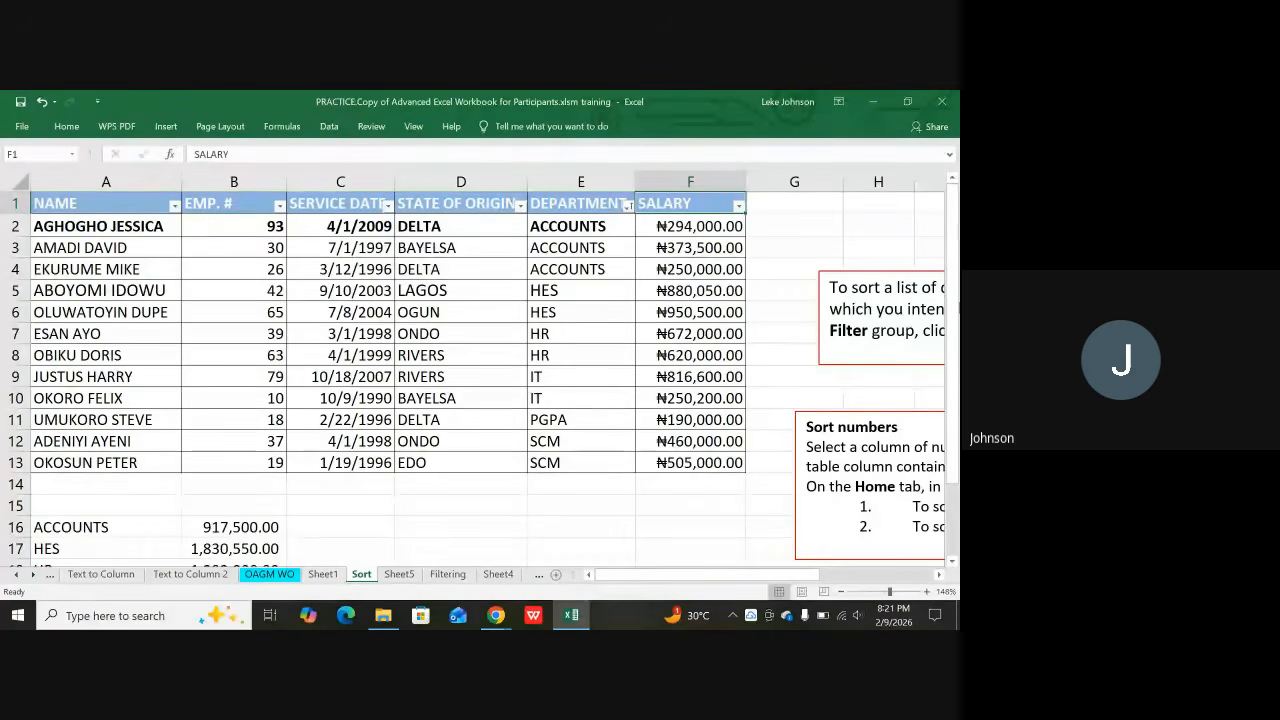
Examine the training records on the Filtering sheet, from Work Area across to the Student Registration Status column
{"action": "left_click", "coordinate": [447, 576]}
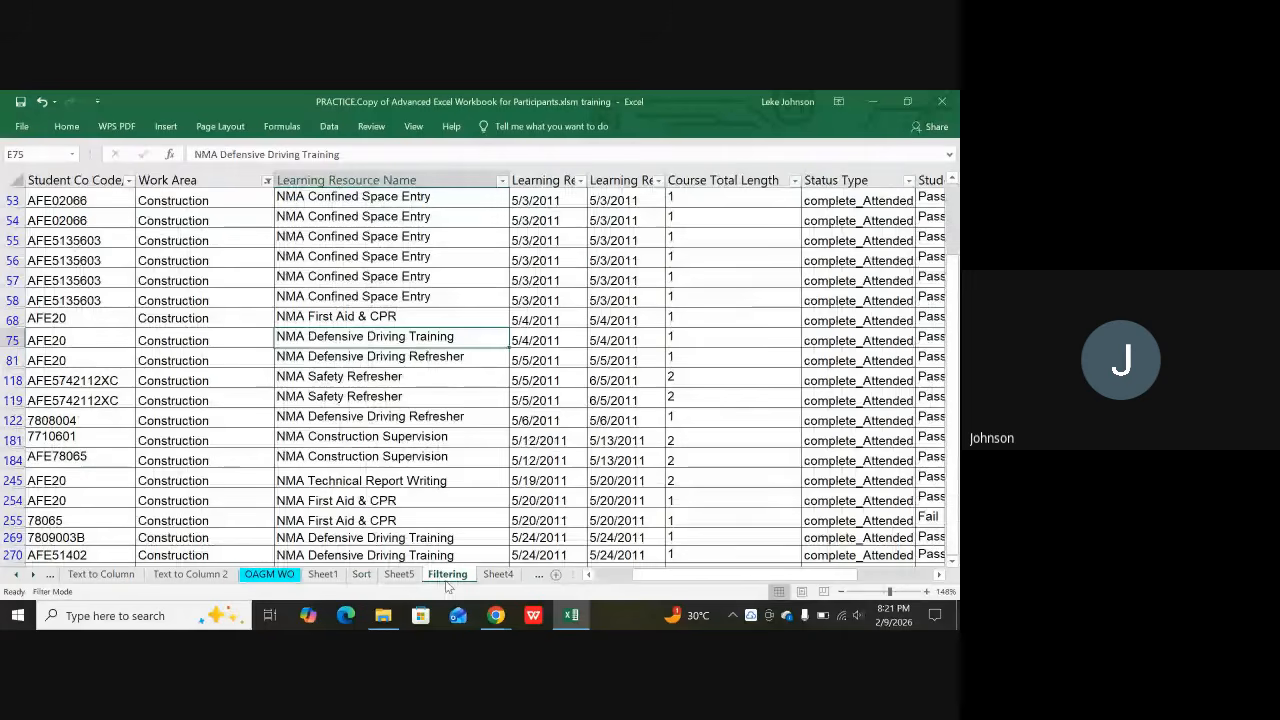
{"action": "key", "text": "Right"}
{"action": "key", "text": "Right"}
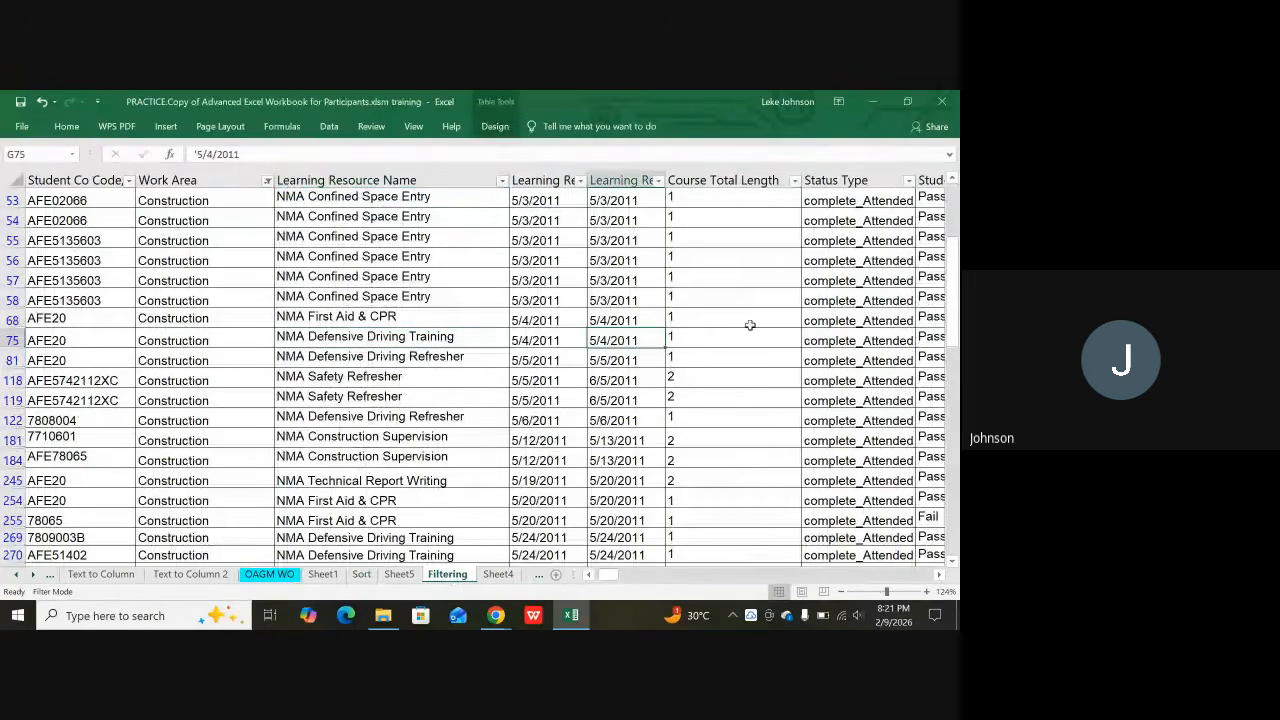
{"action": "key", "text": "Right"}
{"action": "key", "text": "Right"}
{"action": "key", "text": "Right"}
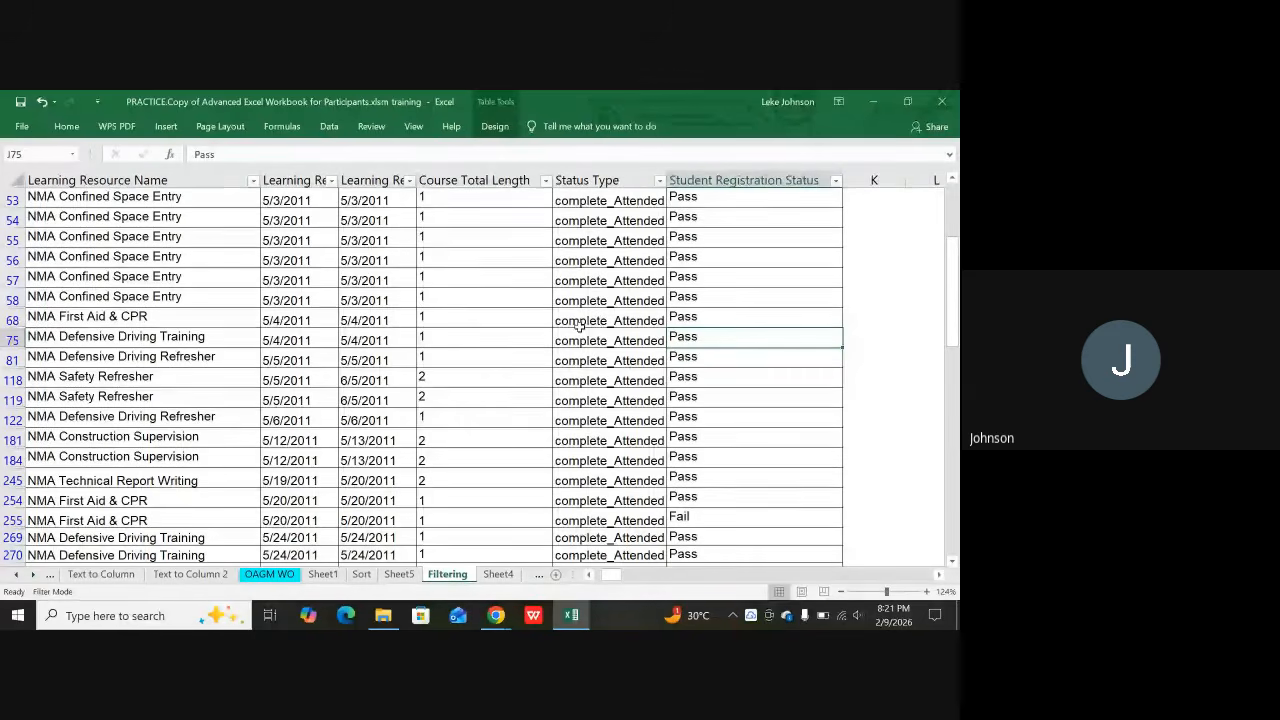
{"action": "scroll", "coordinate": [534, 277], "scroll_direction": "down", "scroll_amount": 3}
{"action": "scroll", "coordinate": [534, 277], "scroll_direction": "down", "scroll_amount": 2}
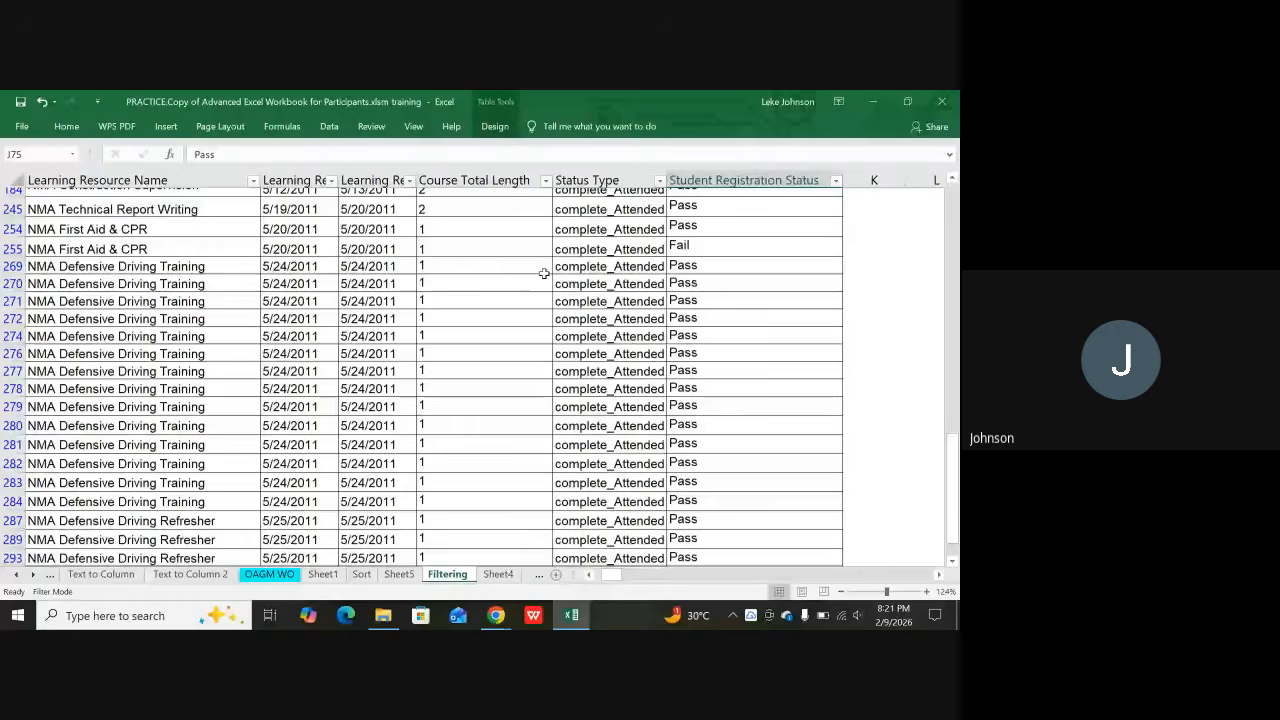
{"action": "scroll", "coordinate": [574, 257], "scroll_direction": "up", "scroll_amount": 6}
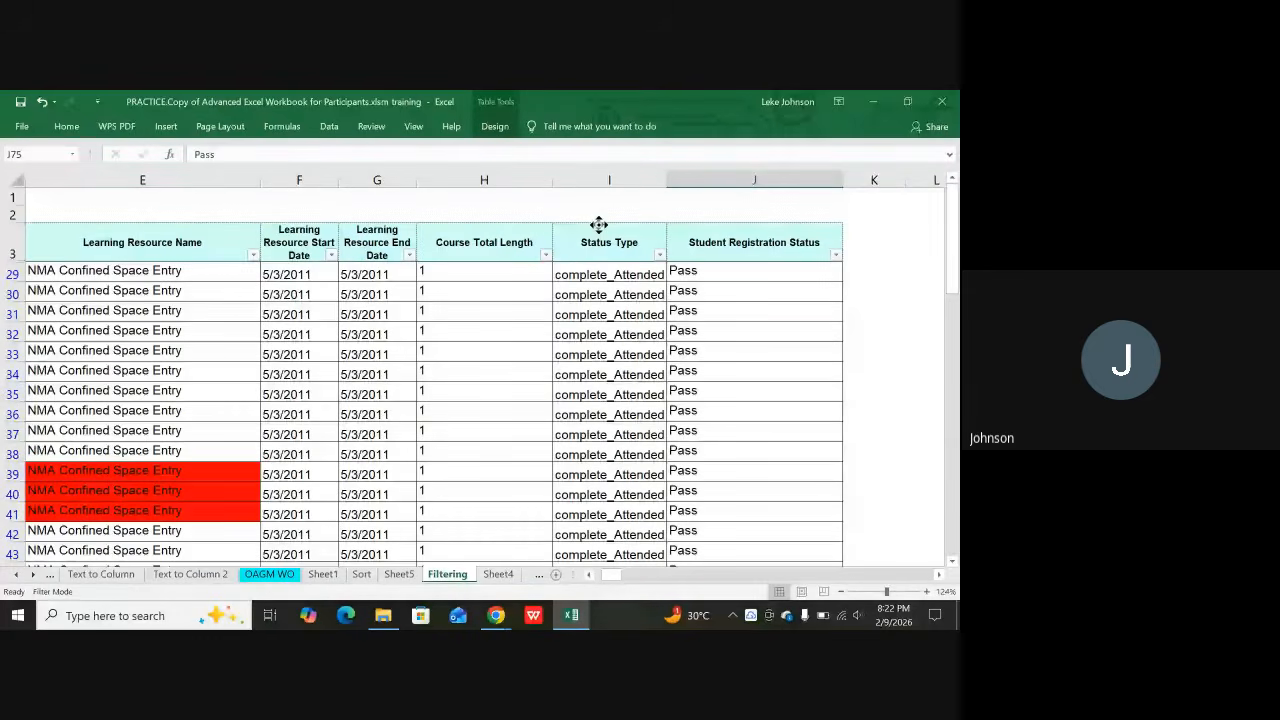
{"action": "scroll", "coordinate": [280, 258], "scroll_direction": "left", "scroll_amount": 1}
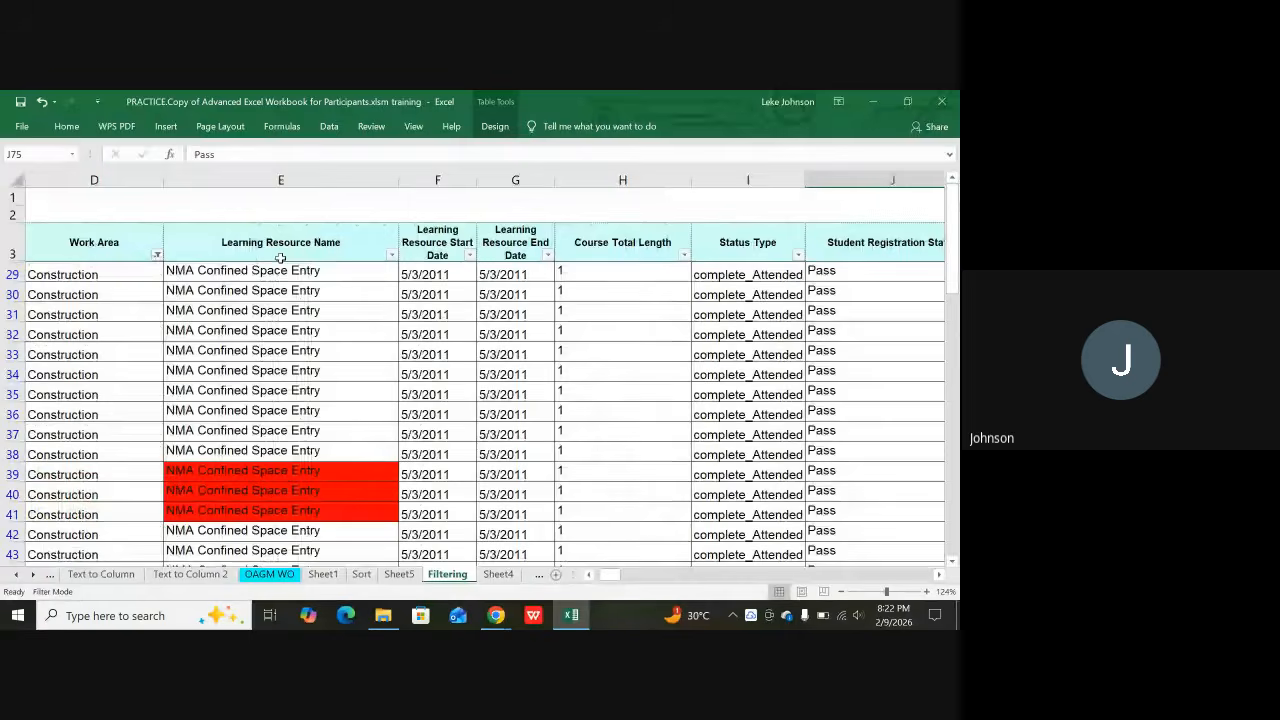
{"action": "scroll", "coordinate": [911, 300], "scroll_direction": "down", "scroll_amount": 2}
{"action": "scroll", "coordinate": [914, 298], "scroll_direction": "up", "scroll_amount": 2}
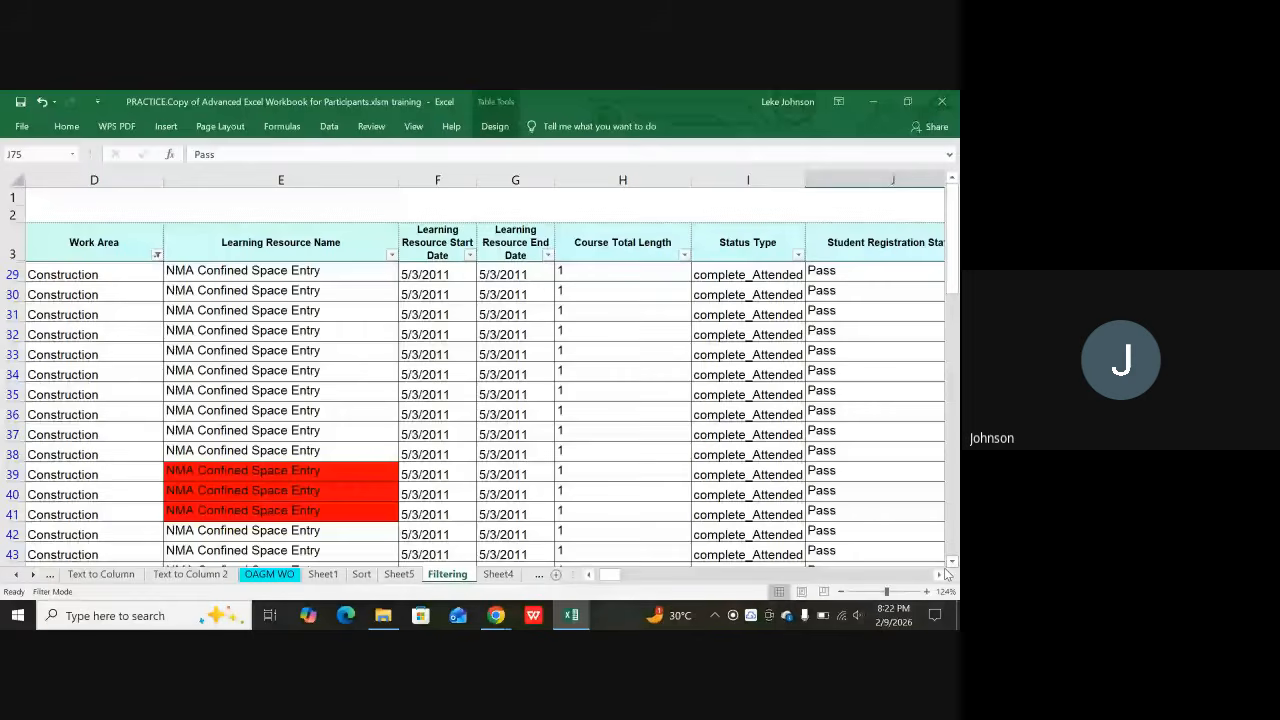
{"action": "left_click", "coordinate": [940, 574]}
{"action": "left_click", "coordinate": [940, 575]}
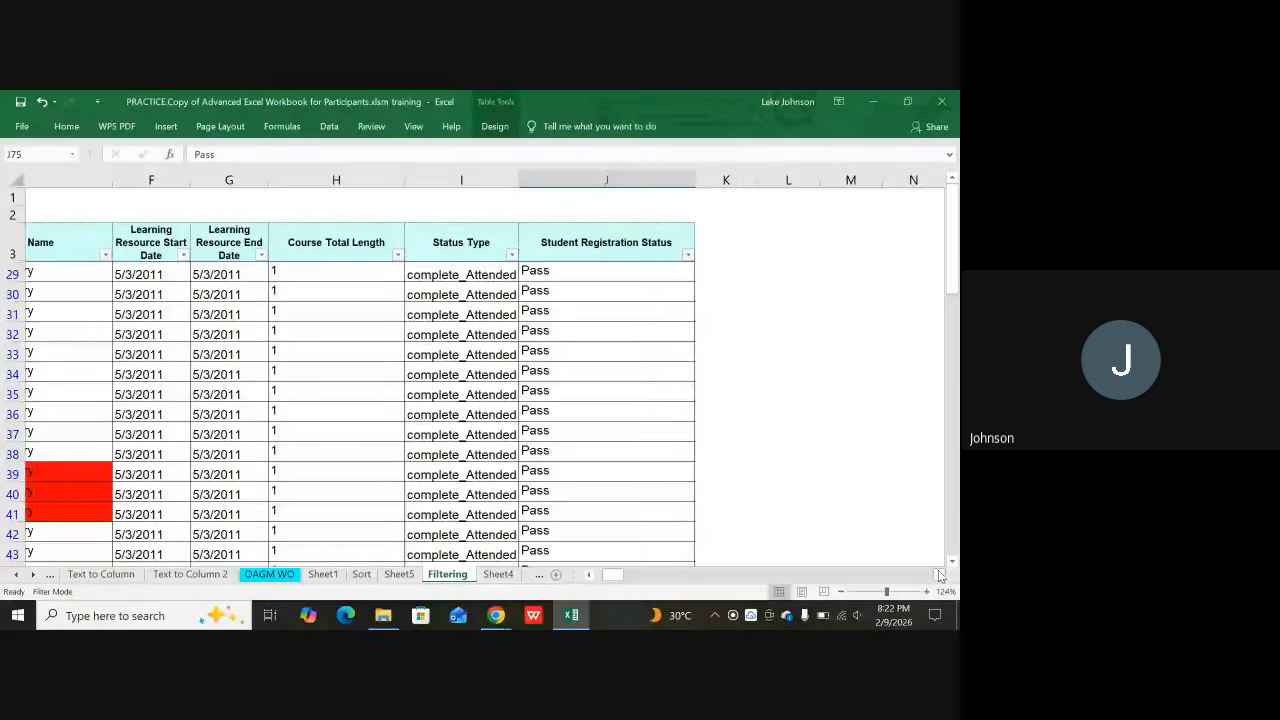
{"action": "scroll", "coordinate": [440, 395], "scroll_direction": "down", "scroll_amount": 2}
{"action": "scroll", "coordinate": [424, 467], "scroll_direction": "down", "scroll_amount": 3}
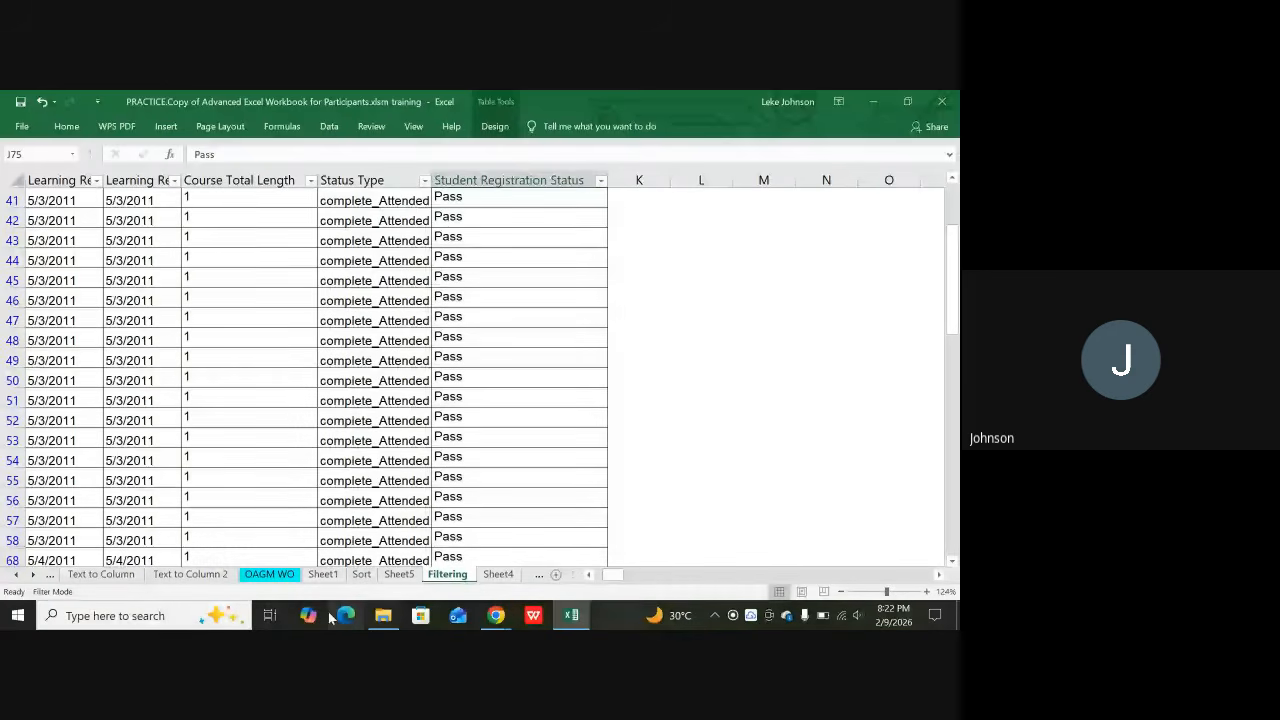
Look through the training records on Sheet4 across to the Student Registration Status column
{"action": "left_click", "coordinate": [34, 575]}
{"action": "left_click", "coordinate": [34, 575]}
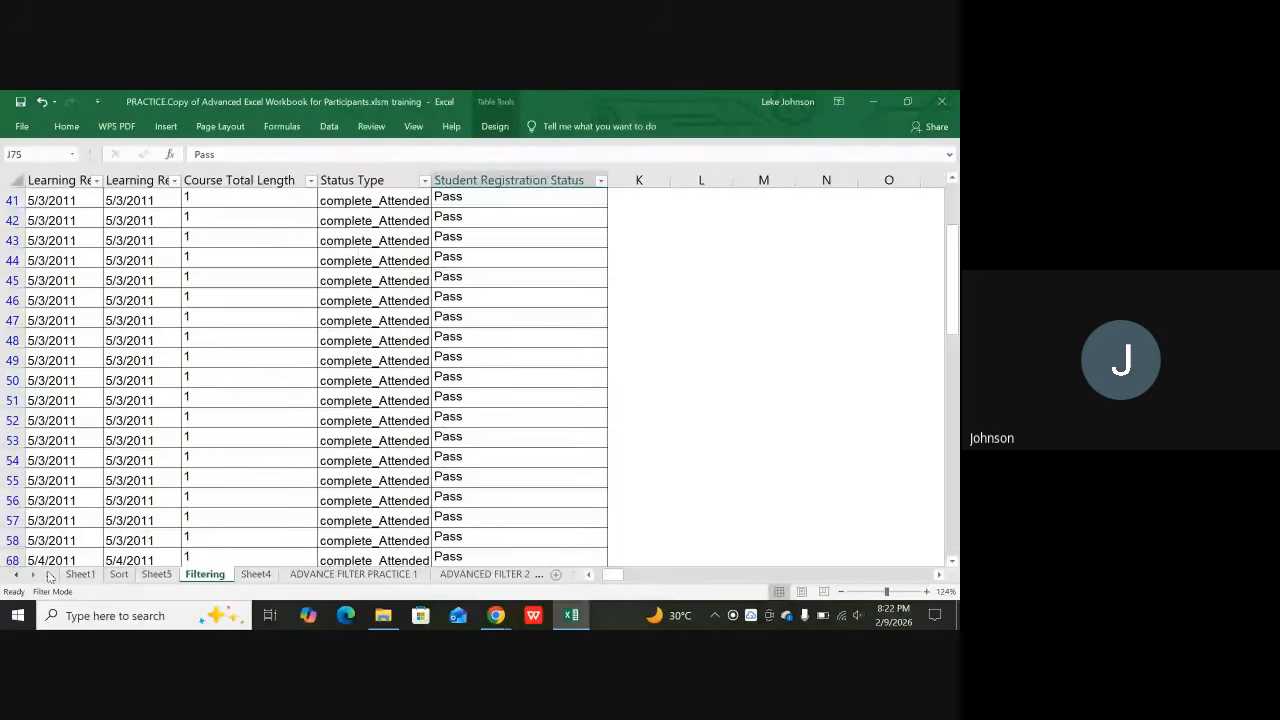
{"action": "left_click", "coordinate": [255, 576]}
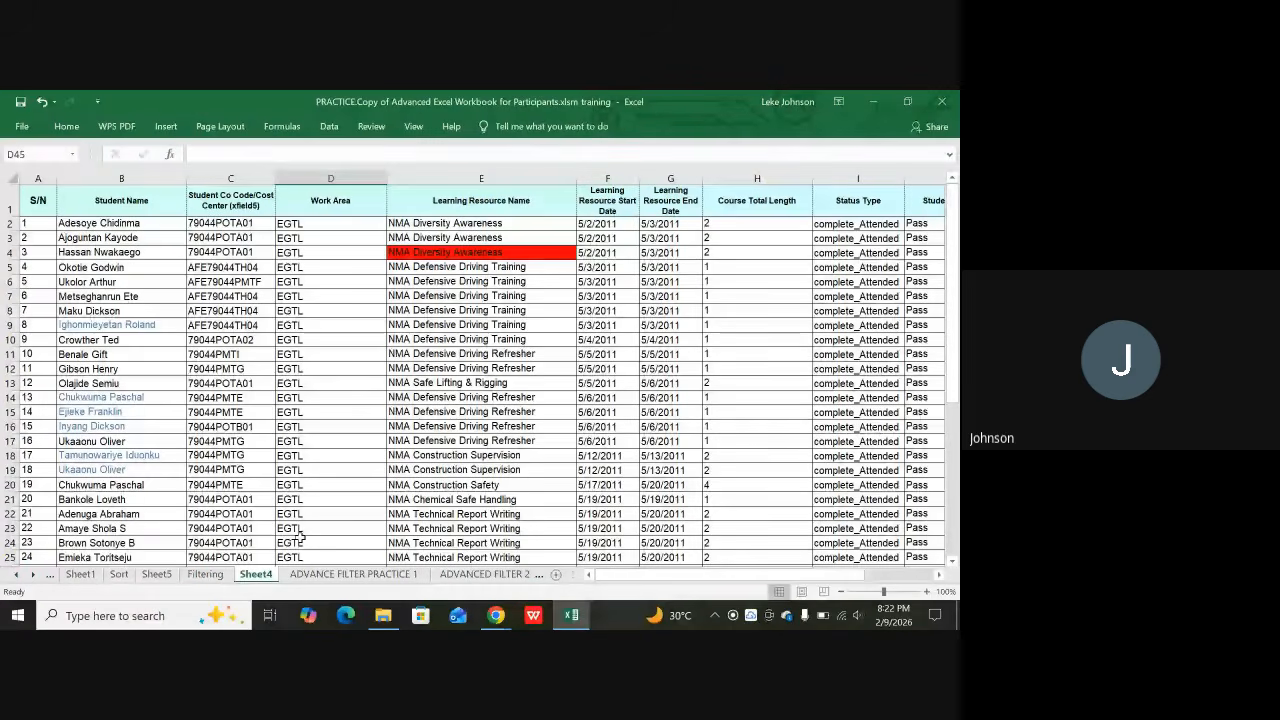
{"action": "left_click", "coordinate": [470, 412]}
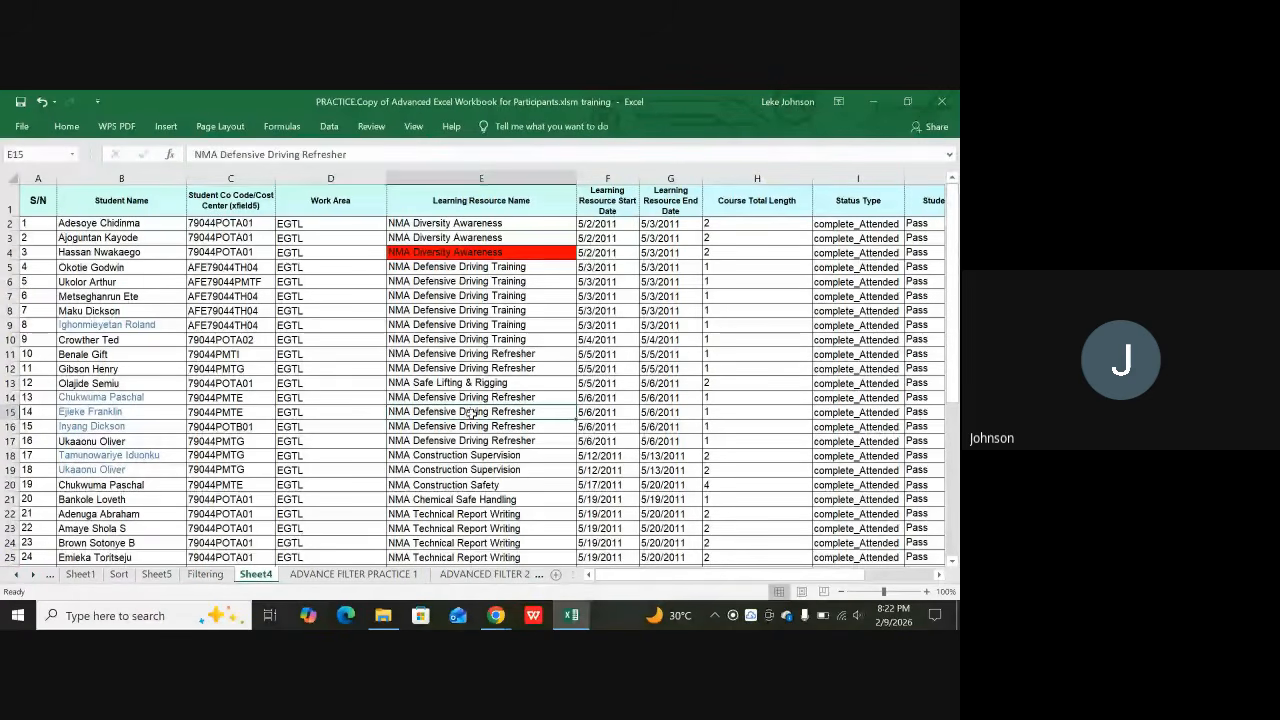
{"action": "key", "text": "ctrl+Right"}
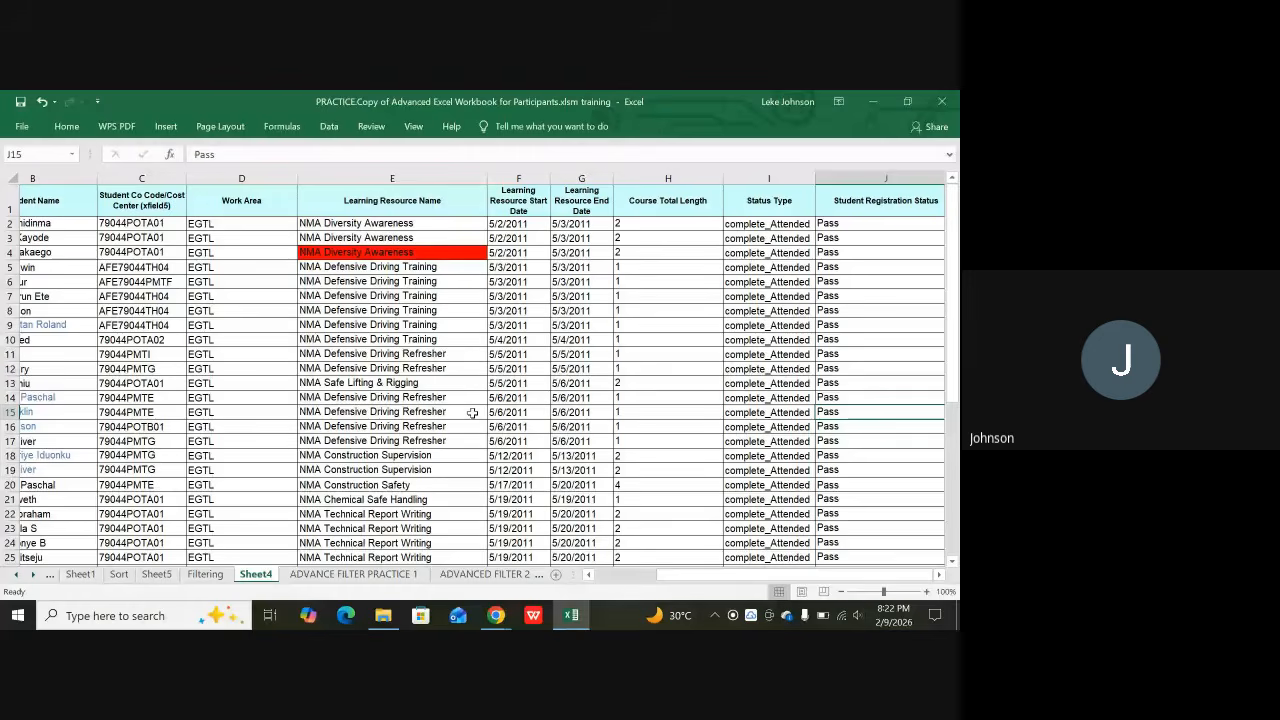
{"action": "scroll", "coordinate": [472, 412], "scroll_direction": "right", "scroll_amount": 1}
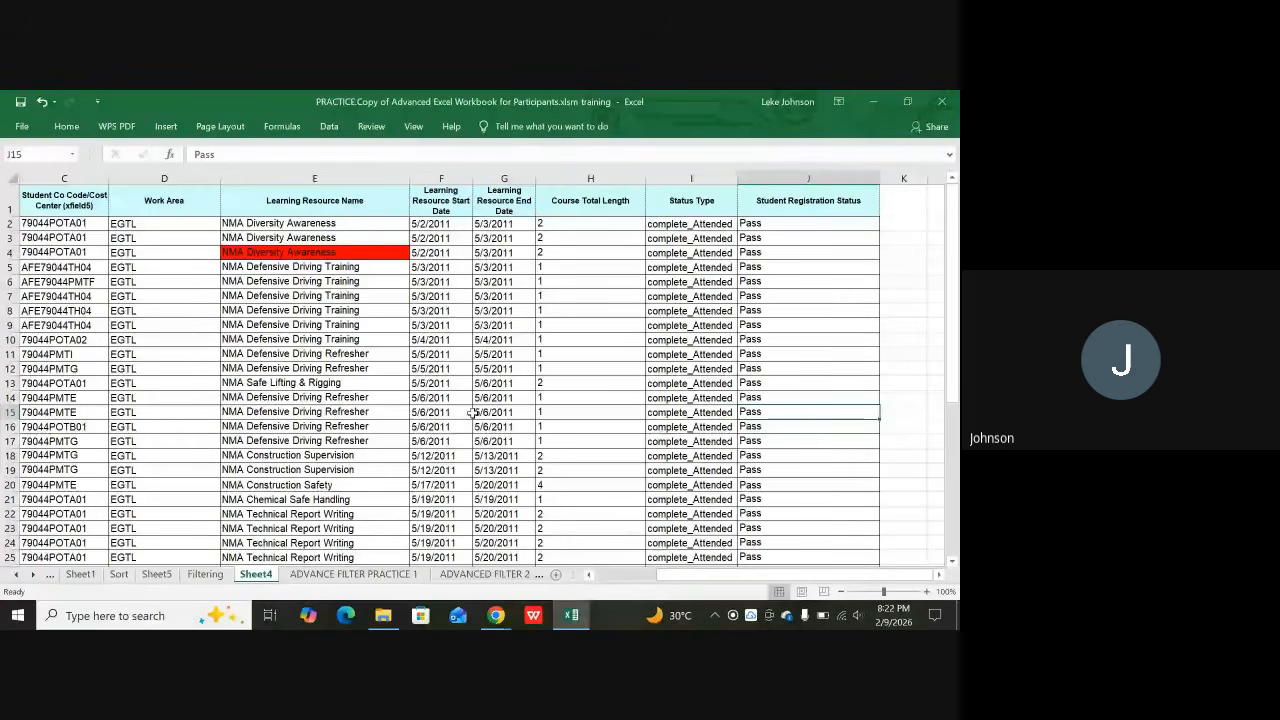
{"action": "key", "text": "ctrl+Left"}
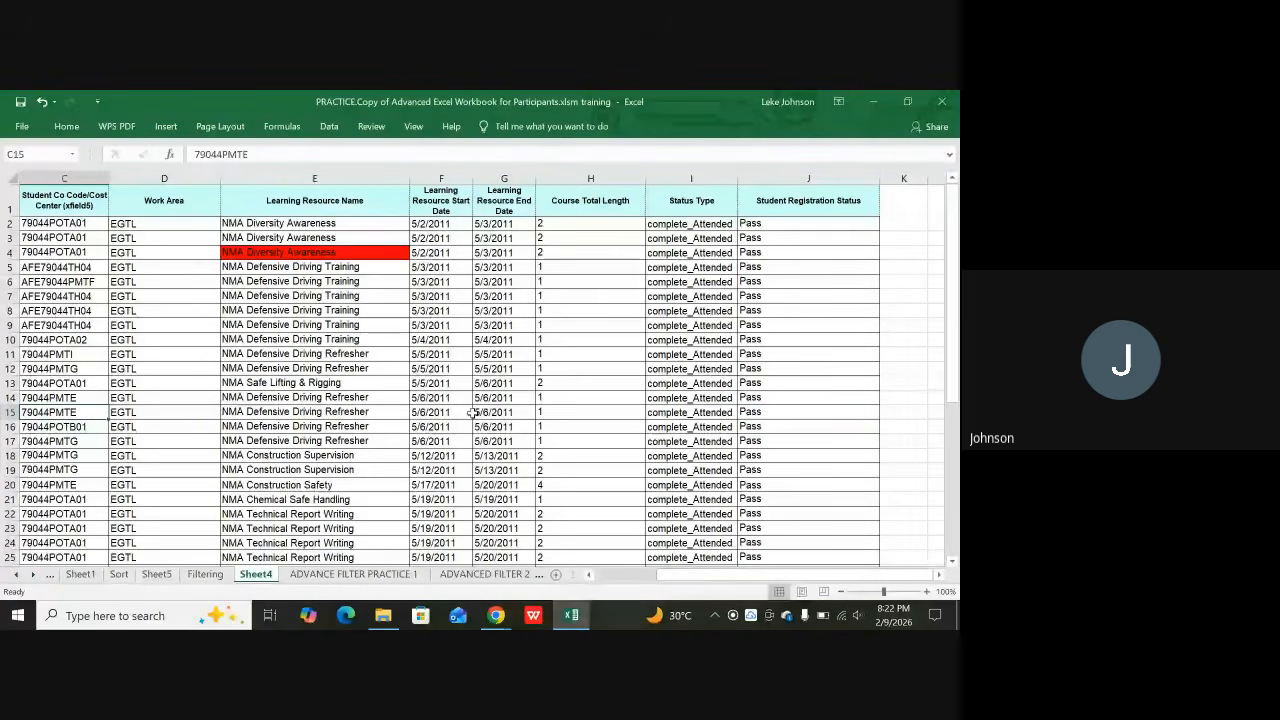
Filter the Student Registration Status column on the Filtering sheet to show only Fail
{"action": "left_click", "coordinate": [225, 577]}
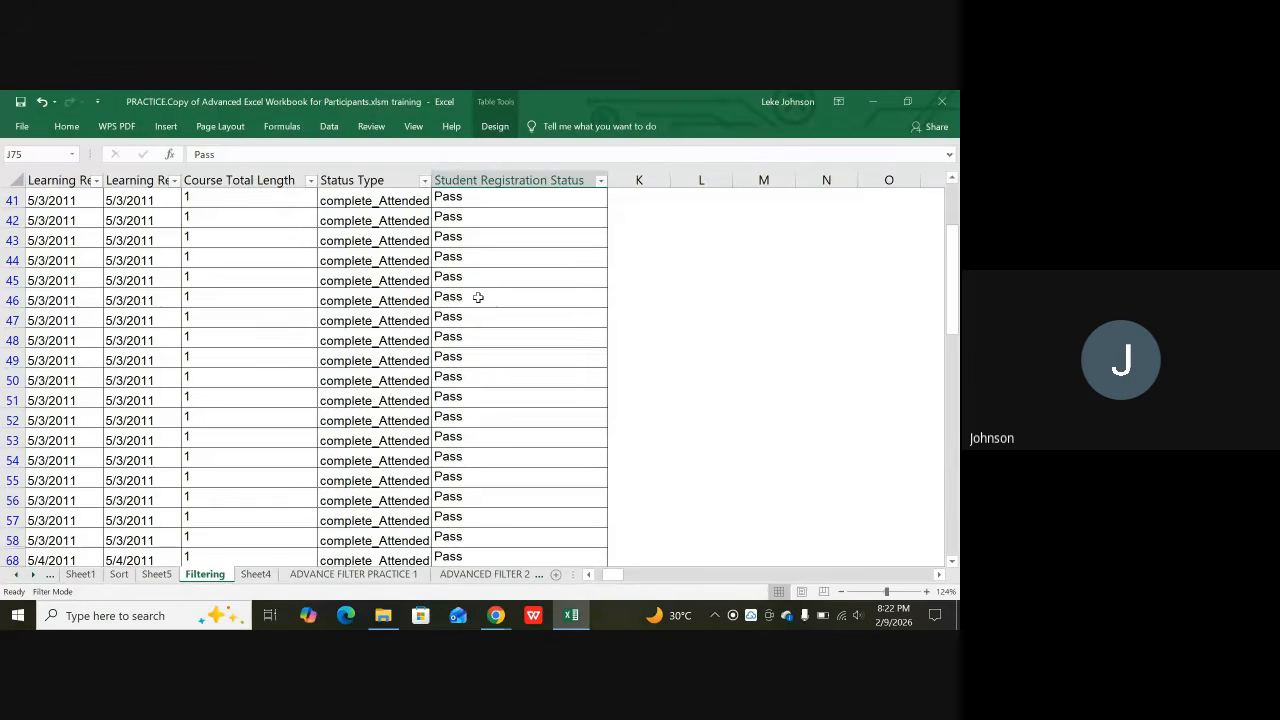
{"action": "left_click", "coordinate": [471, 218]}
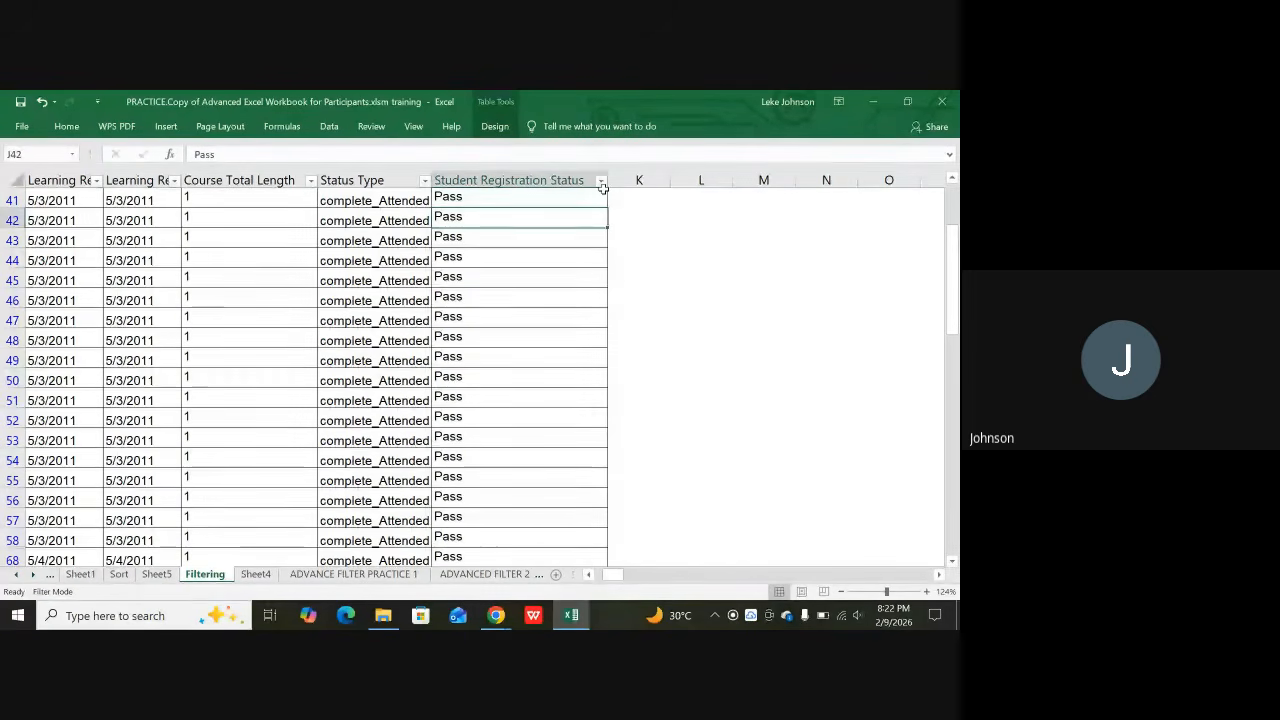
{"action": "left_click", "coordinate": [603, 192]}
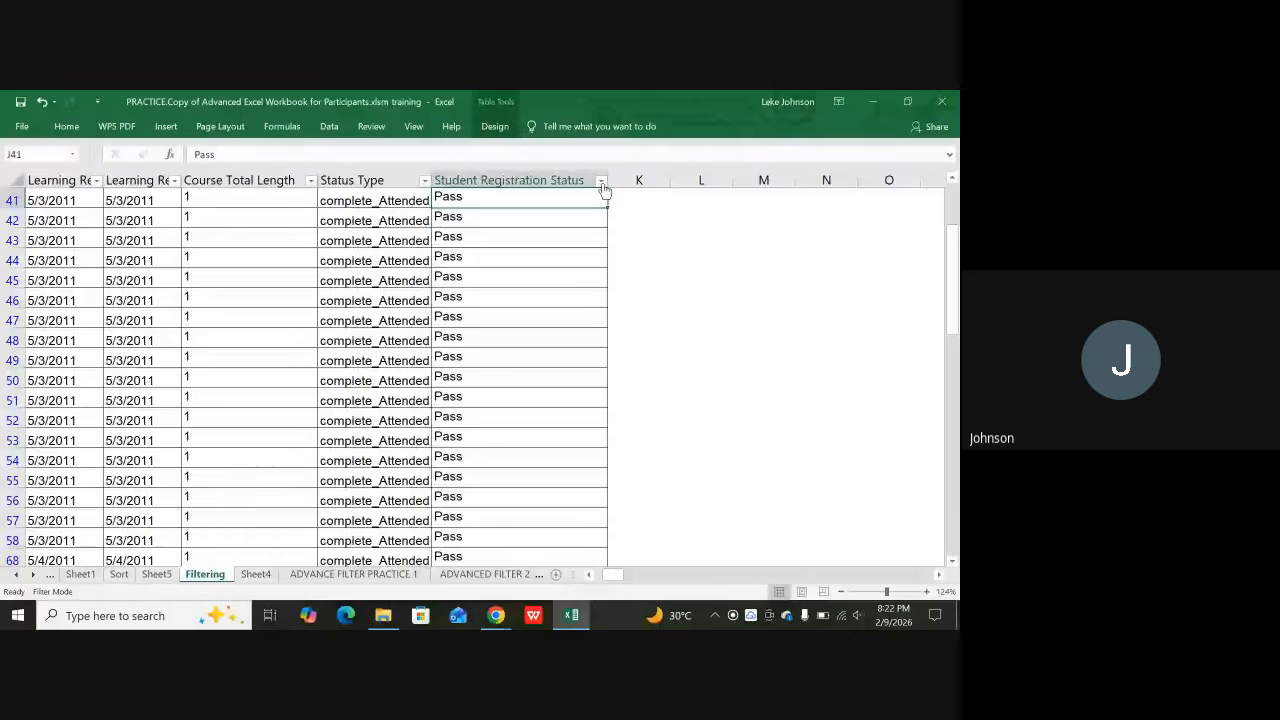
{"action": "left_click", "coordinate": [602, 183]}
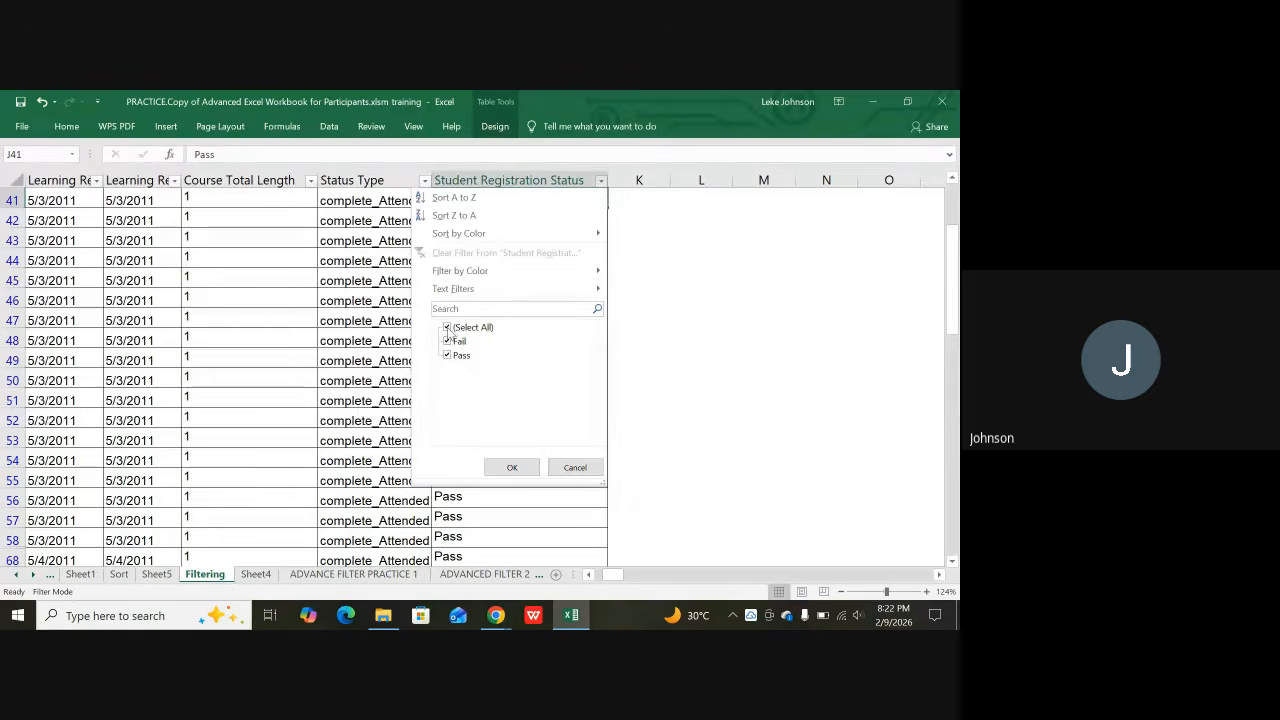
{"action": "left_click", "coordinate": [447, 329]}
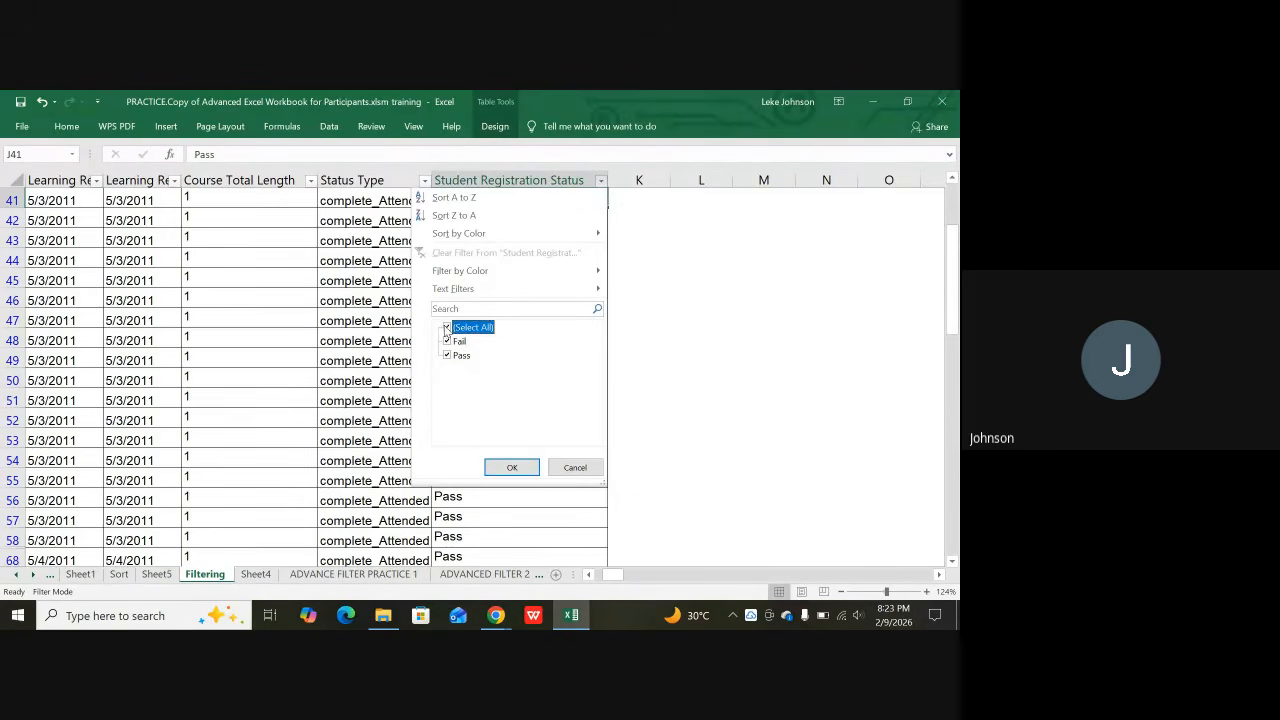
{"action": "left_click", "coordinate": [447, 328]}
{"action": "left_click", "coordinate": [447, 341]}
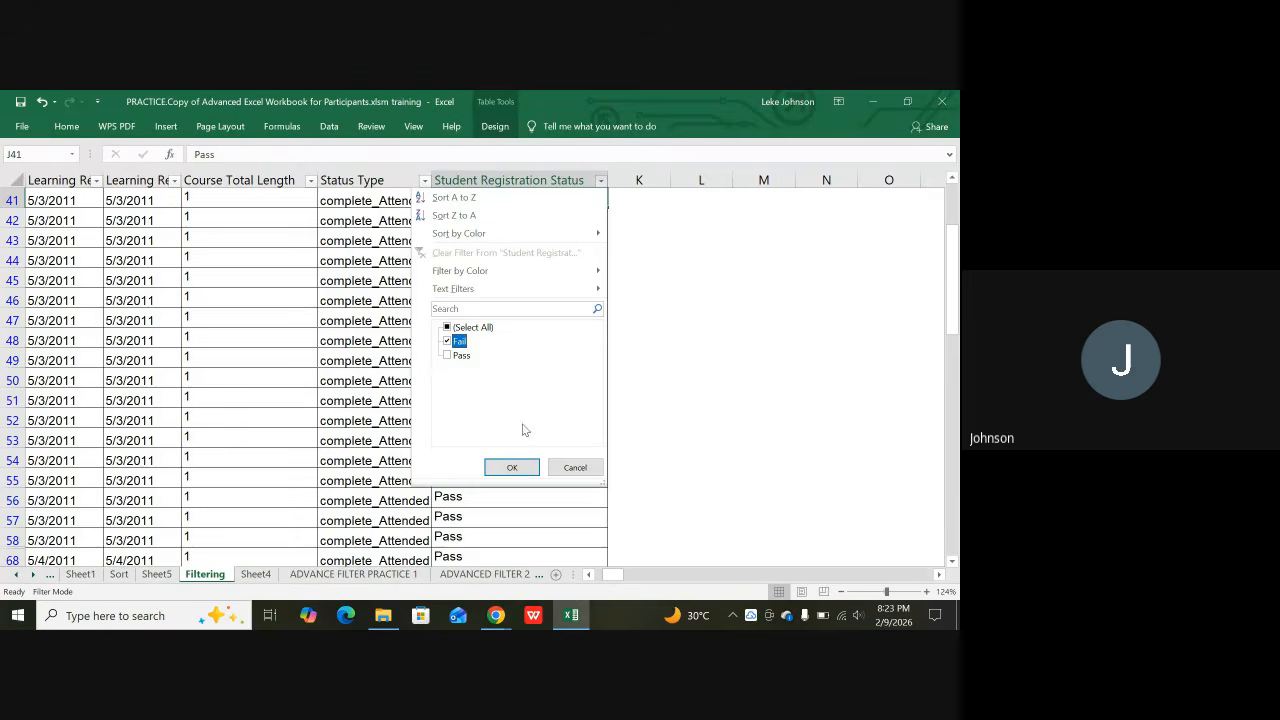
{"action": "left_click", "coordinate": [510, 469]}
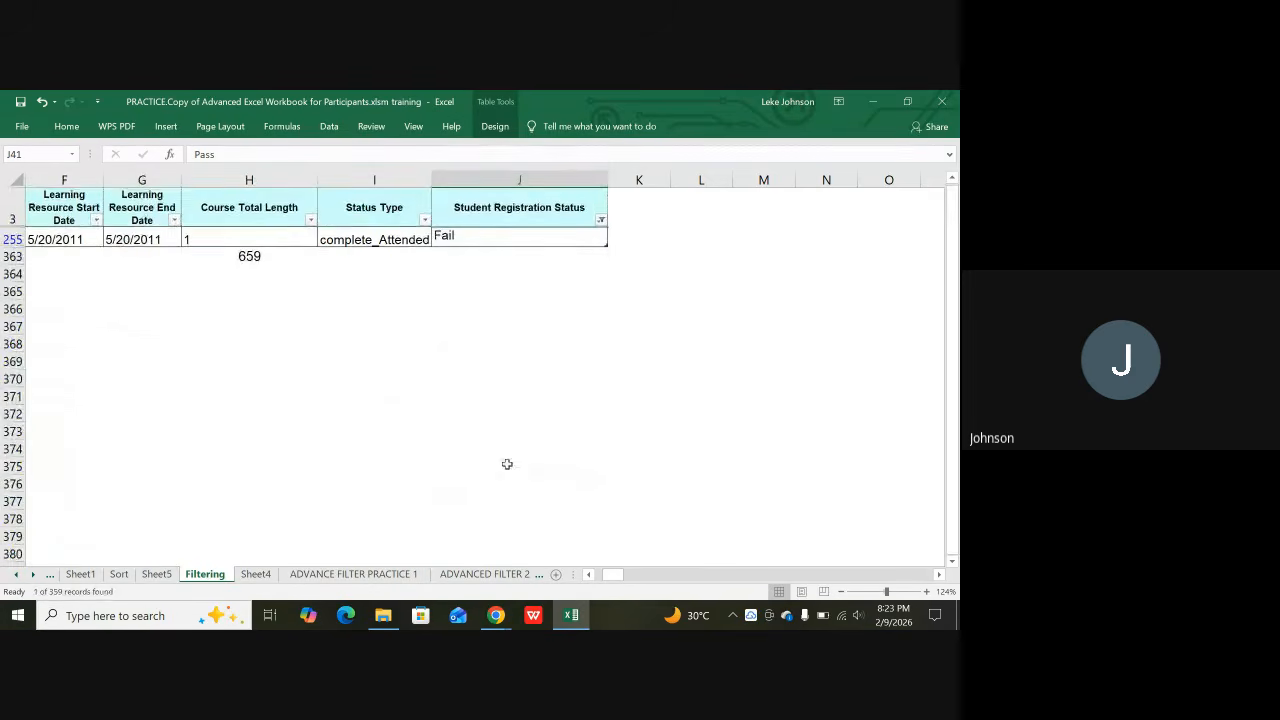
Examine the filtered Fail record across all columns, from the student's name to the registration status
{"action": "scroll", "coordinate": [537, 208], "scroll_direction": "up", "scroll_amount": 1}
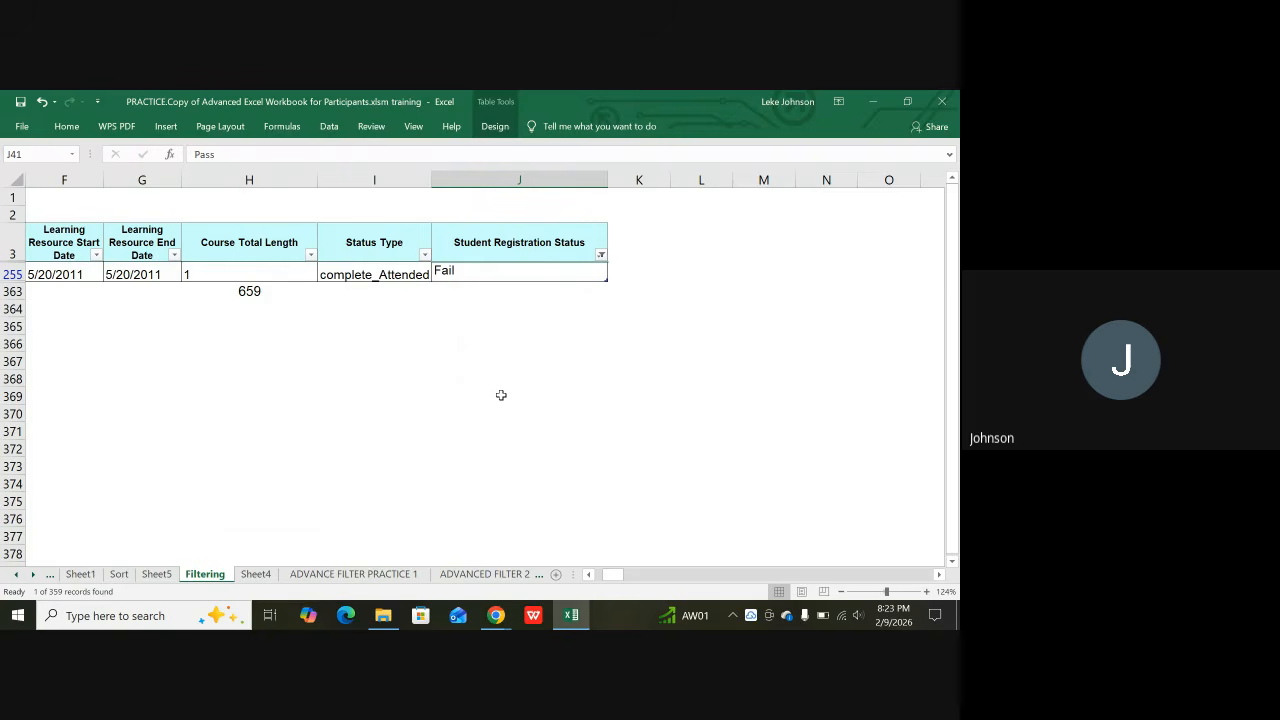
{"action": "left_click", "coordinate": [493, 270]}
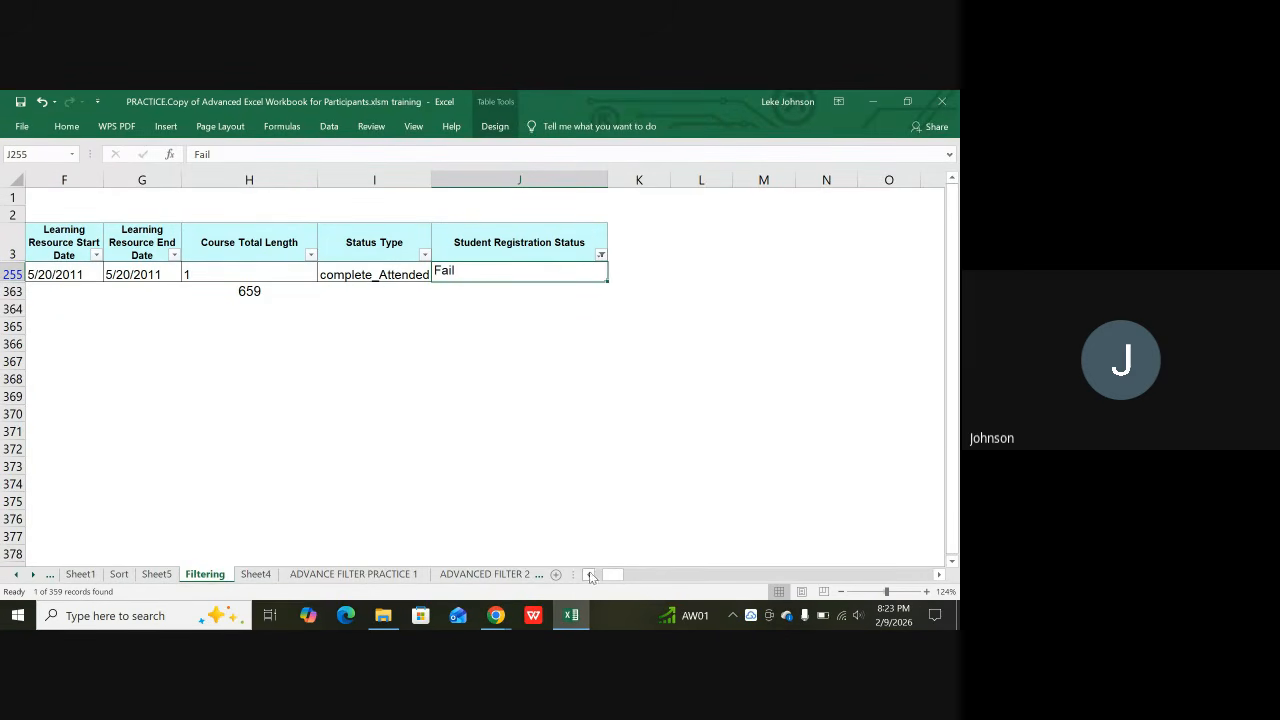
{"action": "scroll", "coordinate": [585, 540], "scroll_direction": "left", "scroll_amount": 3}
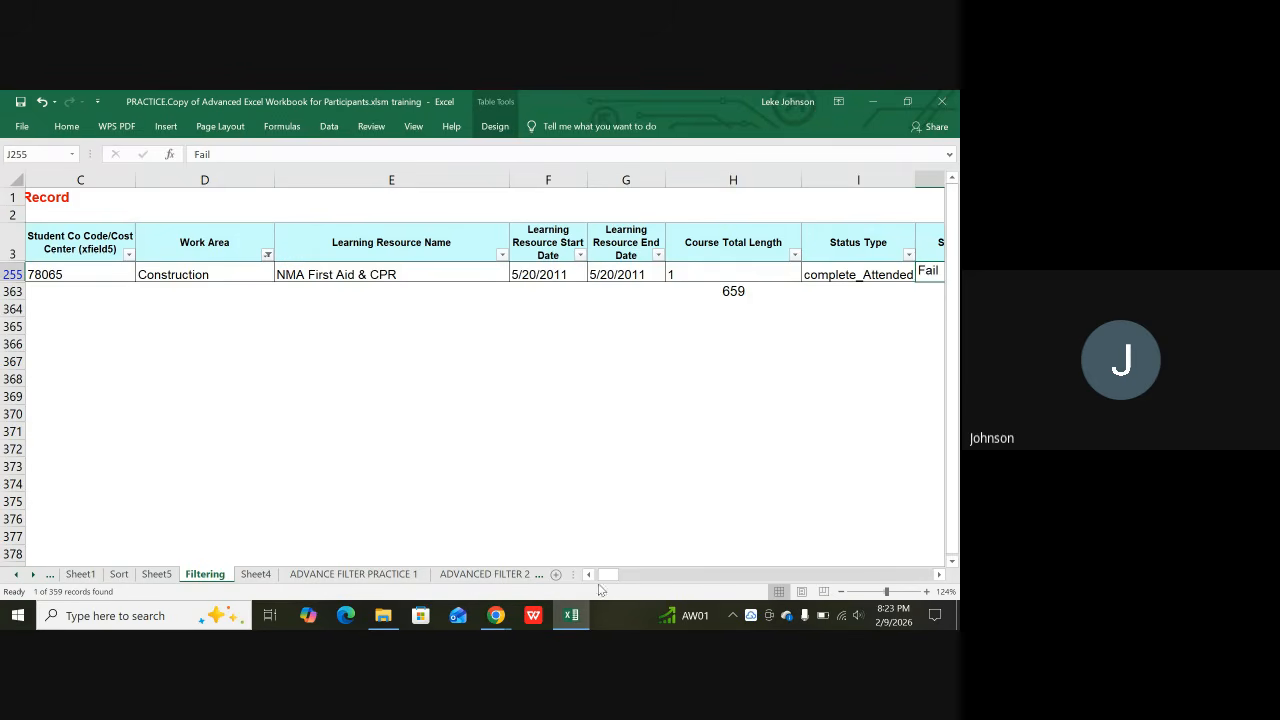
{"action": "mouse_move", "coordinate": [603, 575]}
{"action": "left_mouse_down"}
{"action": "mouse_move", "coordinate": [646, 583]}
{"action": "mouse_move", "coordinate": [590, 584]}
{"action": "left_mouse_up"}
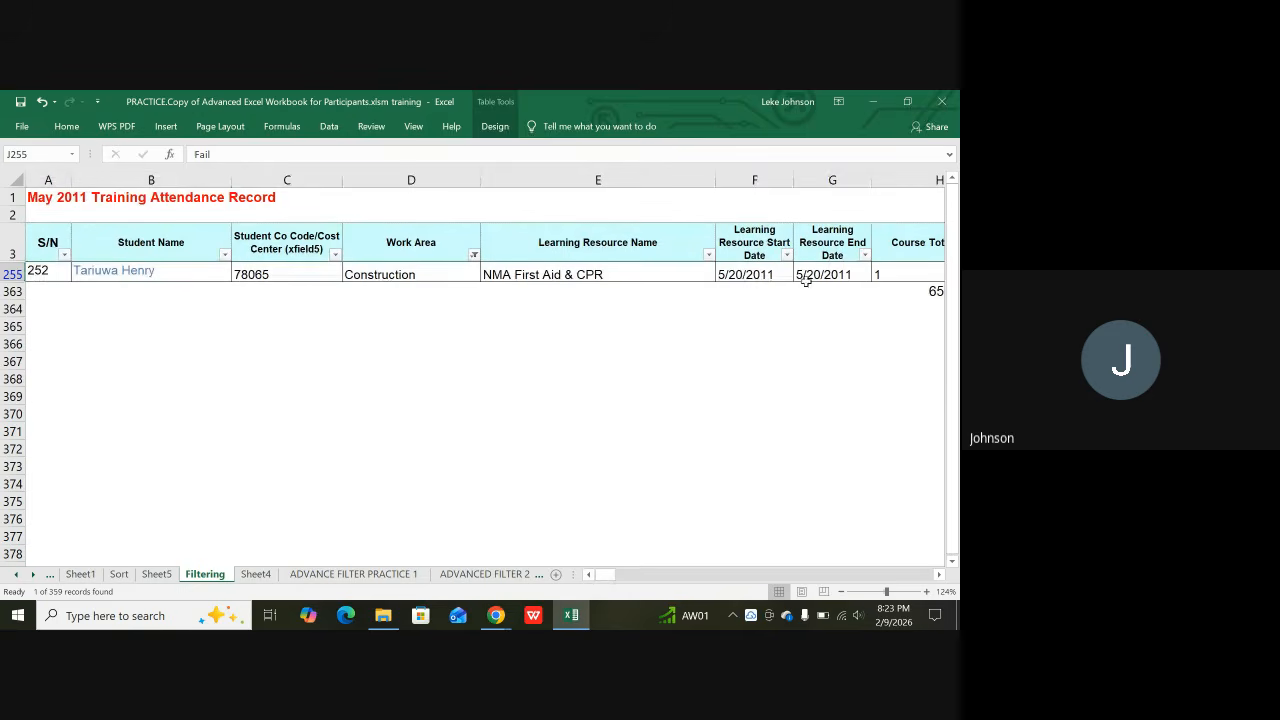
{"action": "left_click", "coordinate": [782, 295]}
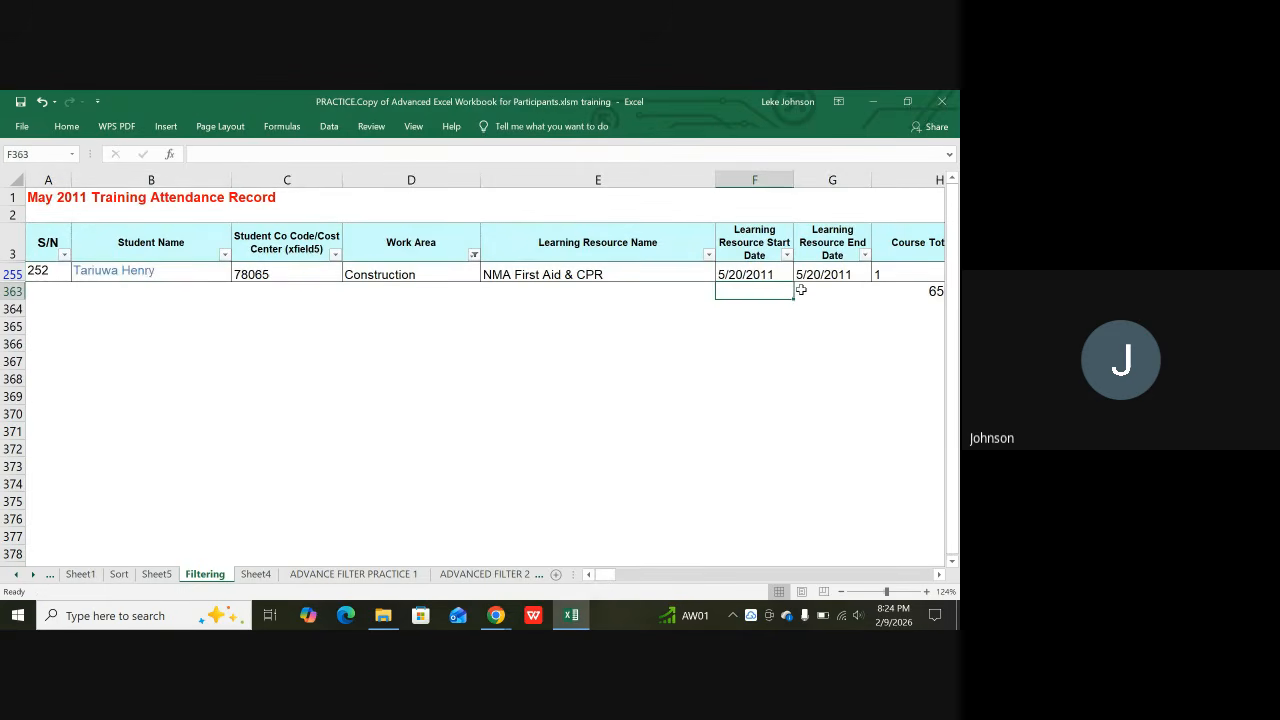
{"action": "key", "text": "Right"}
{"action": "key", "text": "Right"}
{"action": "key", "text": "Right"}
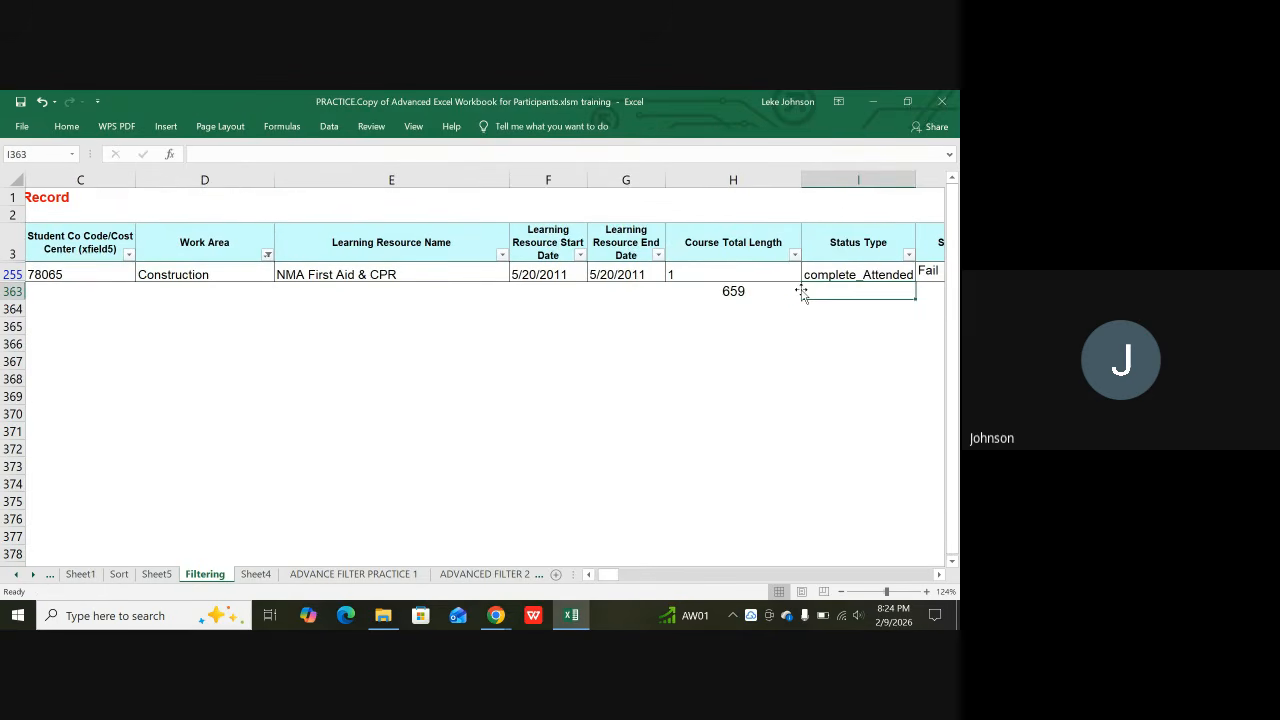
{"action": "key", "text": "Right"}
{"action": "key", "text": "Right"}
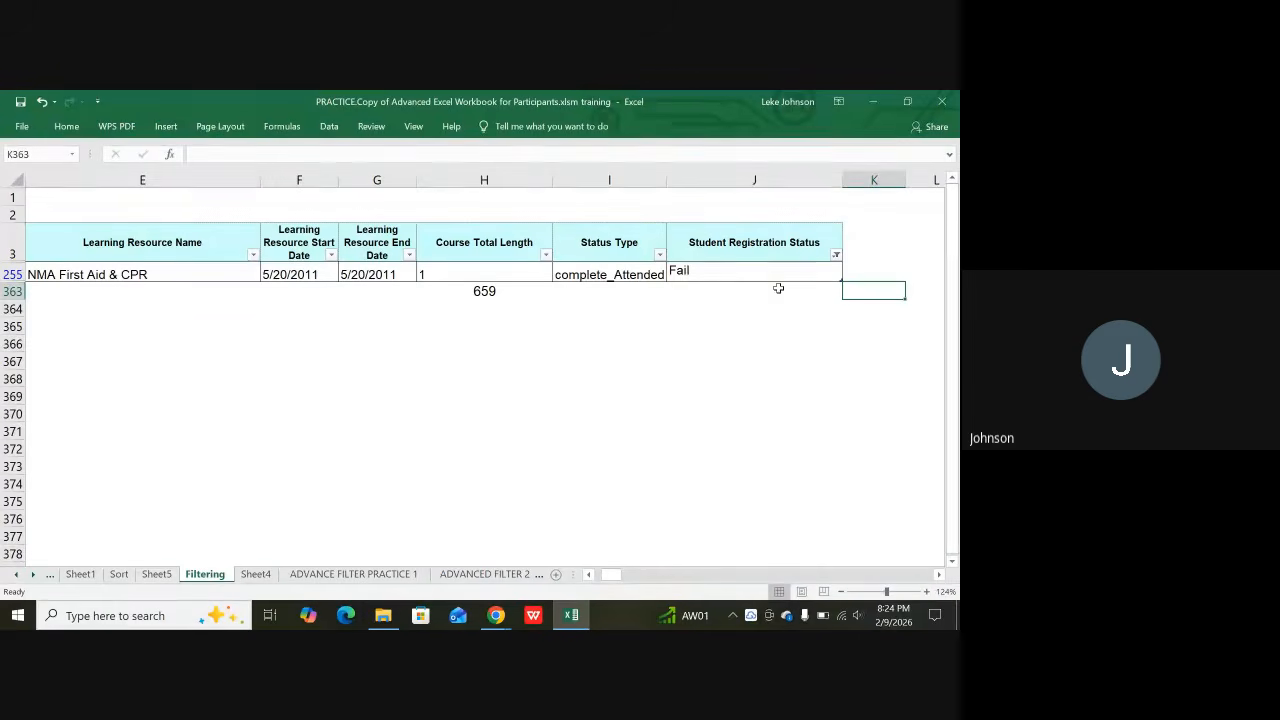
{"action": "left_click", "coordinate": [749, 275]}
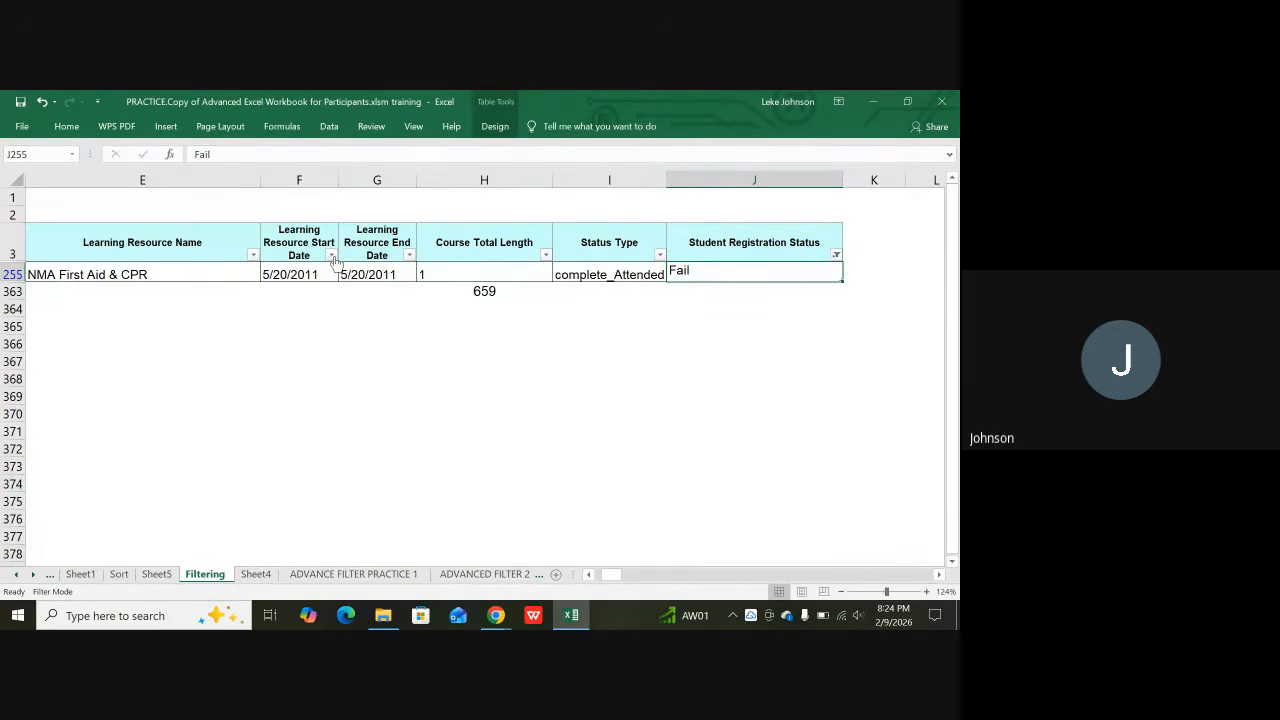
Filter the Learning Resource Start Date column on the Filtering sheet to the May 2011 dates
{"action": "left_click", "coordinate": [332, 256]}
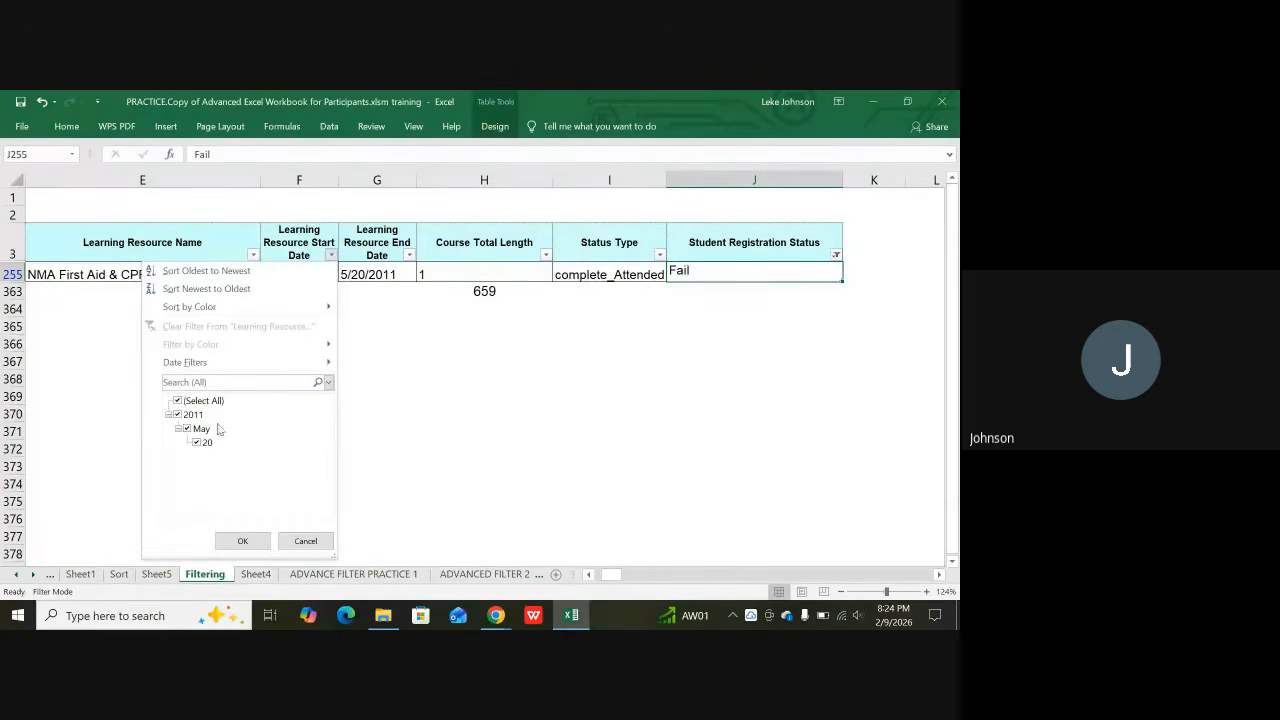
{"action": "left_click", "coordinate": [178, 400]}
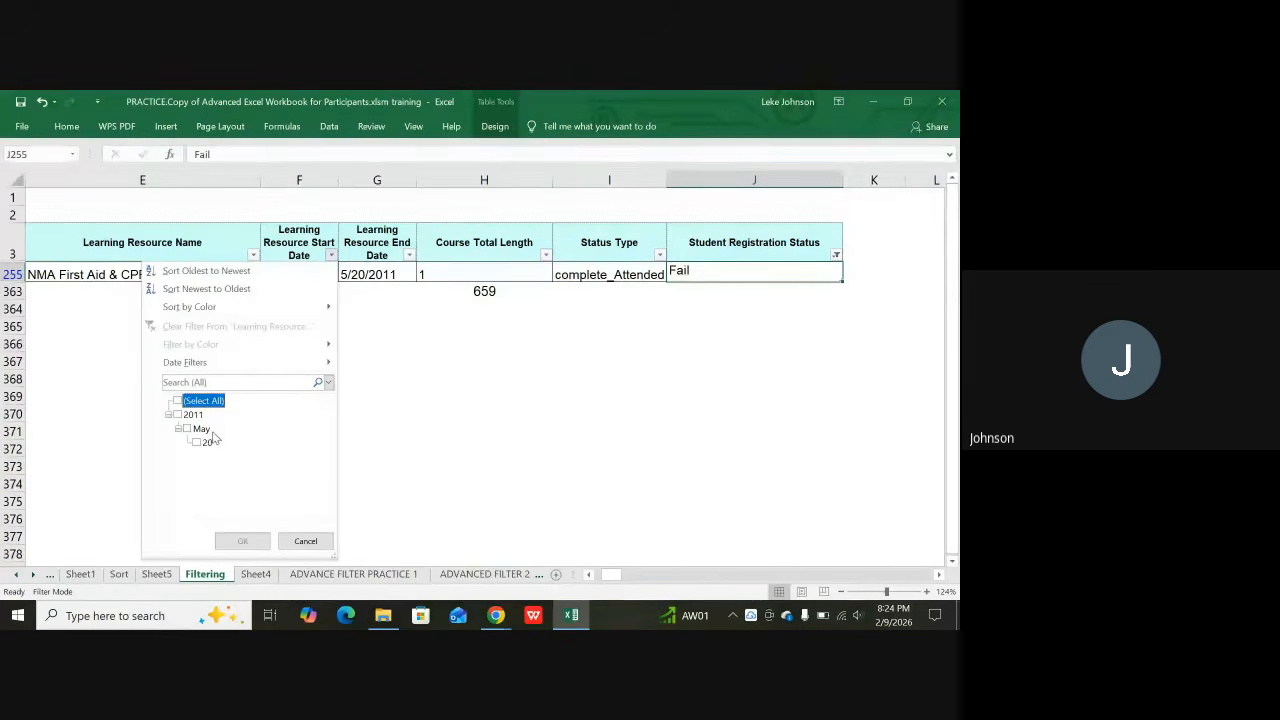
{"action": "left_click", "coordinate": [199, 430]}
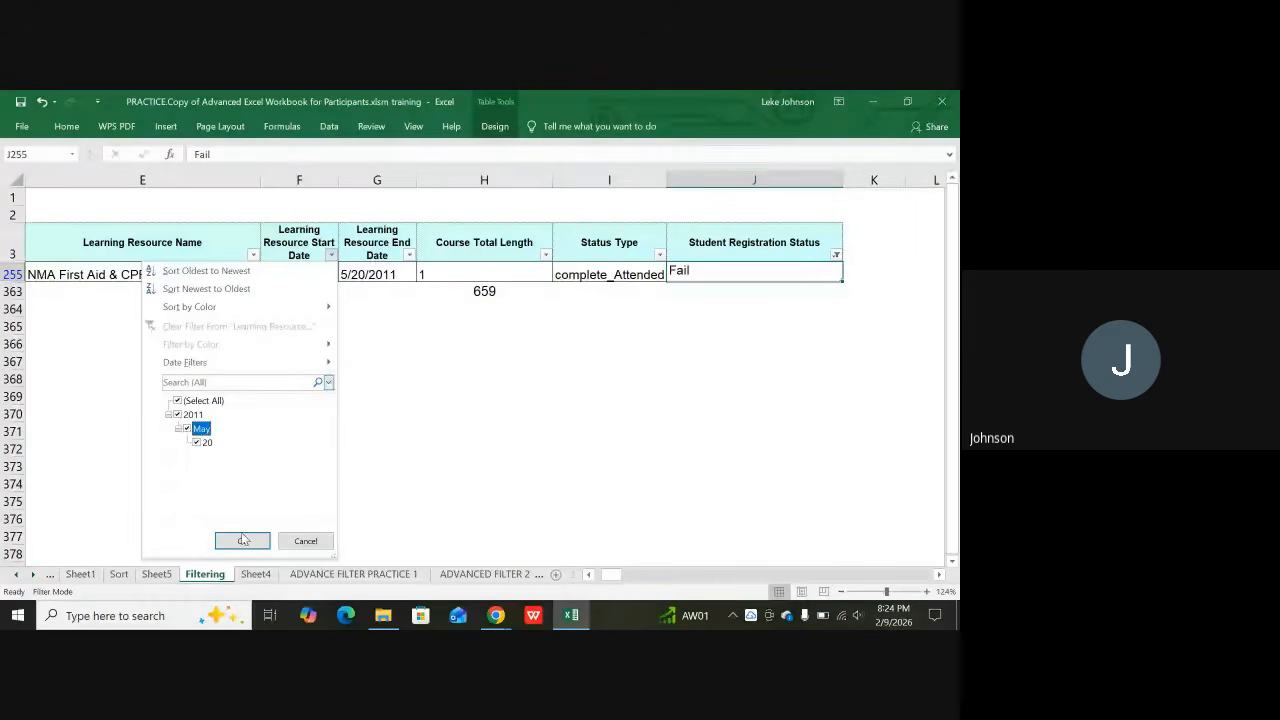
{"action": "left_click", "coordinate": [241, 542]}
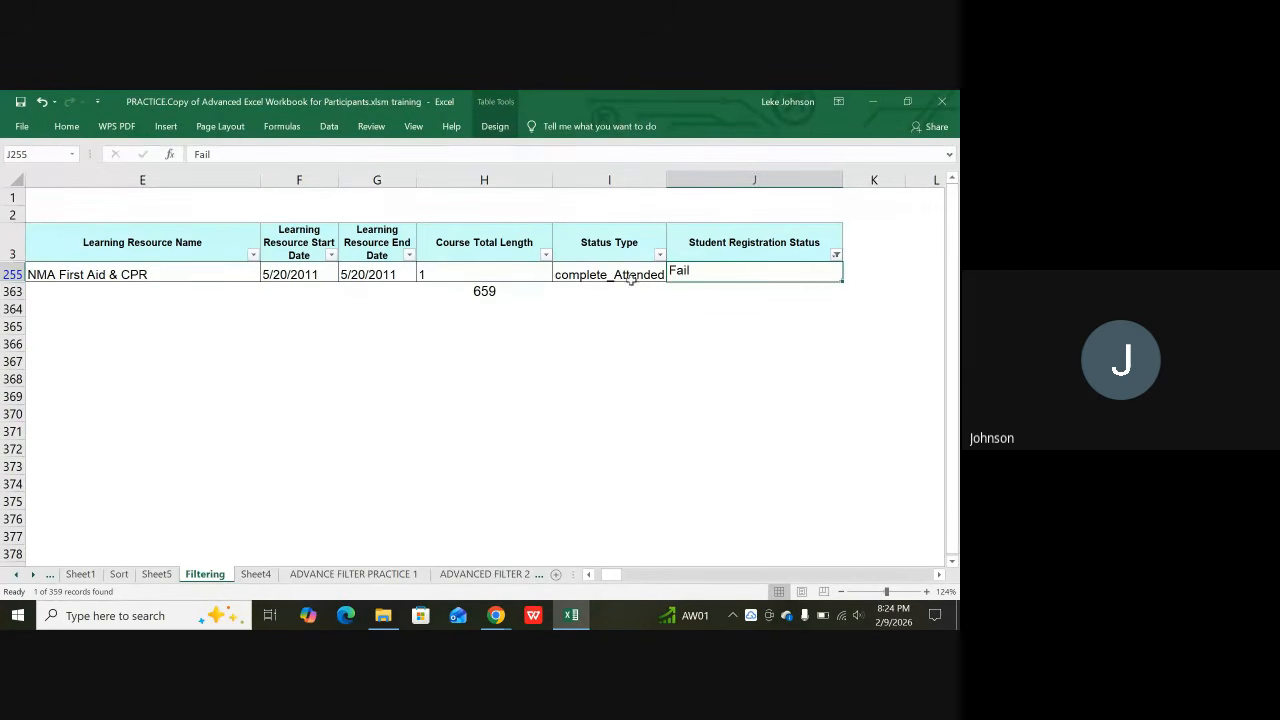
Look at Sheet4 and the HR payroll records on the ADVANCE FILTER PRACTICE 1 sheet
{"action": "left_click", "coordinate": [255, 575]}
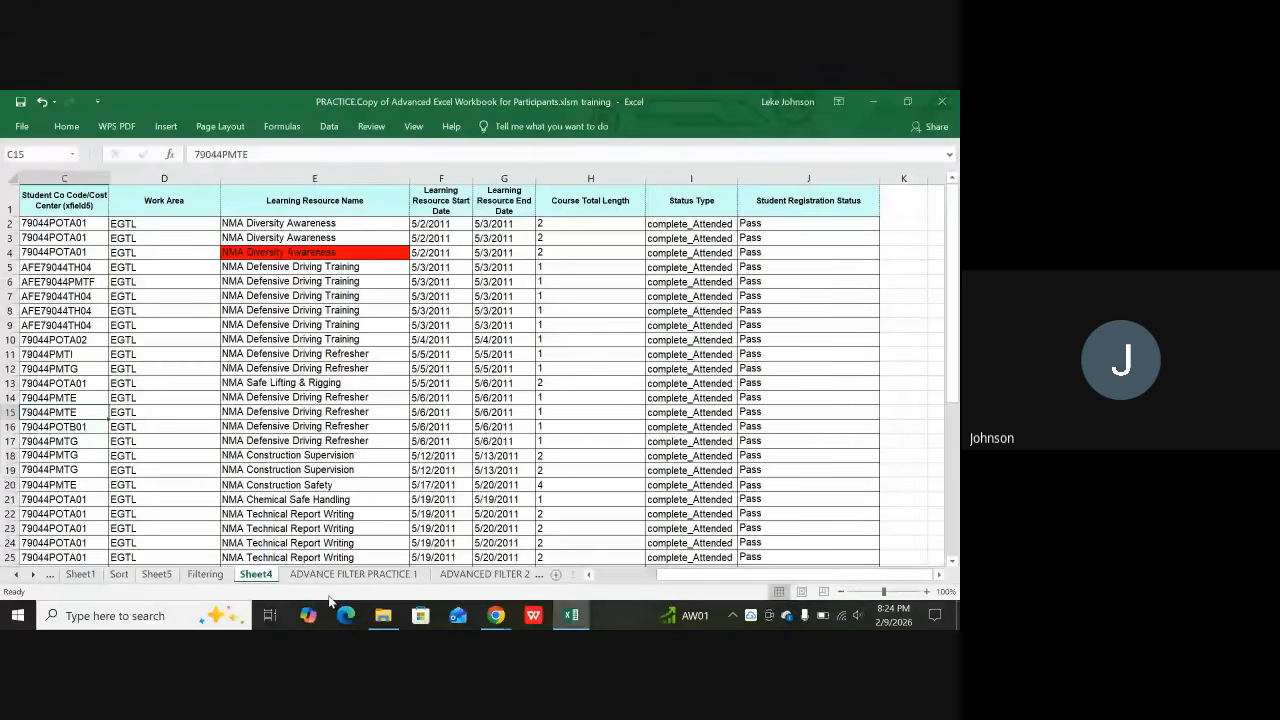
{"action": "mouse_move", "coordinate": [497, 615]}
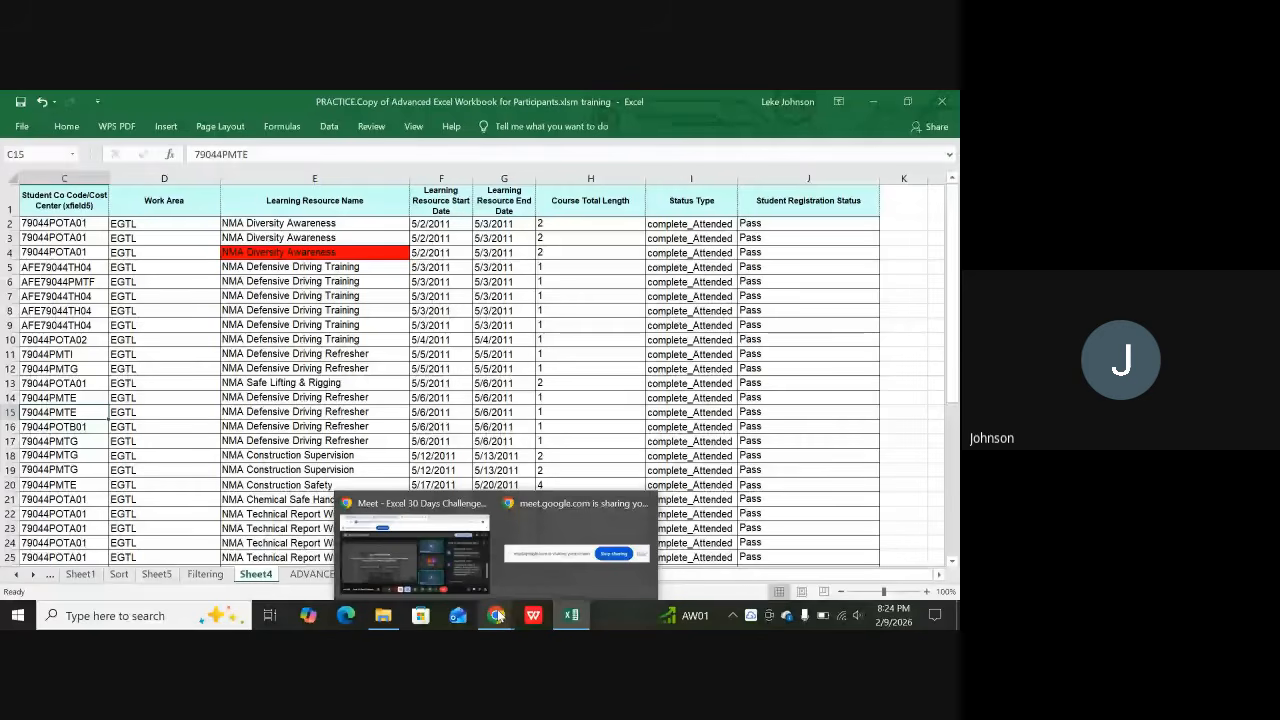
{"action": "left_click", "coordinate": [574, 327]}
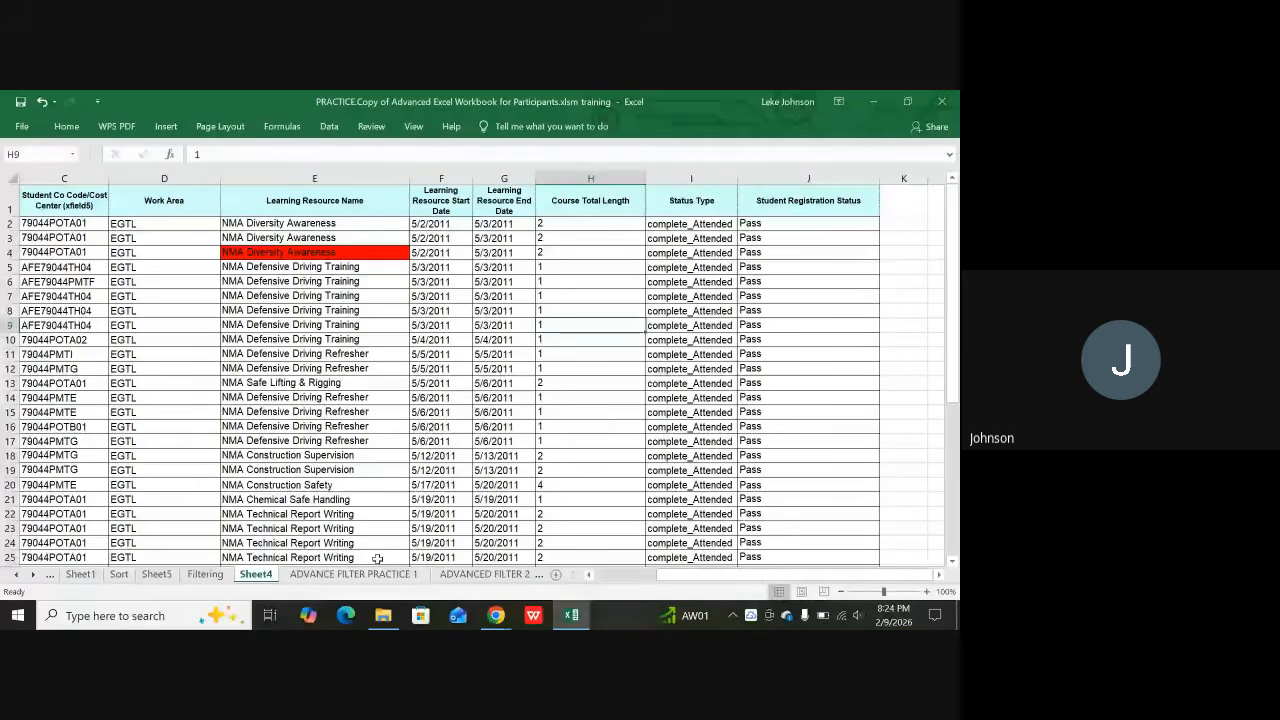
{"action": "left_click", "coordinate": [328, 576]}
{"action": "scroll", "coordinate": [270, 467], "scroll_direction": "up", "scroll_amount": 2}
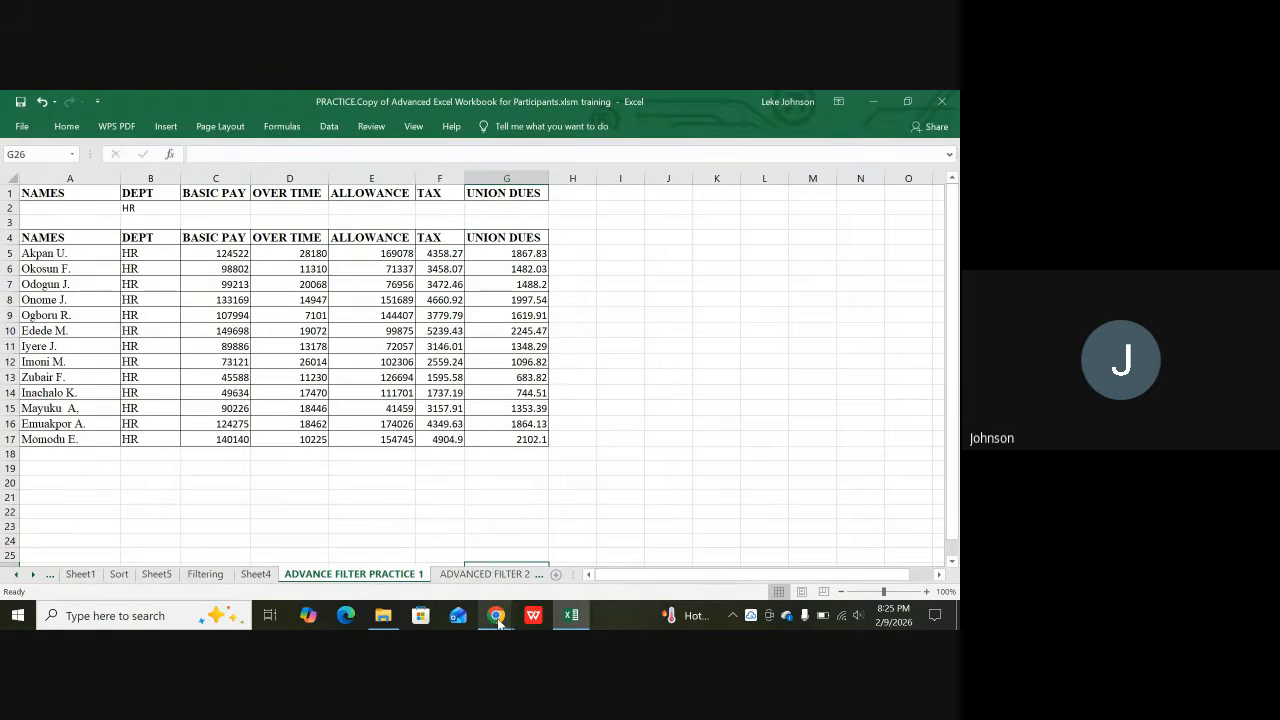
Switch to the Google Meet call in Chrome and read the participants' chat messages
{"action": "mouse_move", "coordinate": [498, 622]}
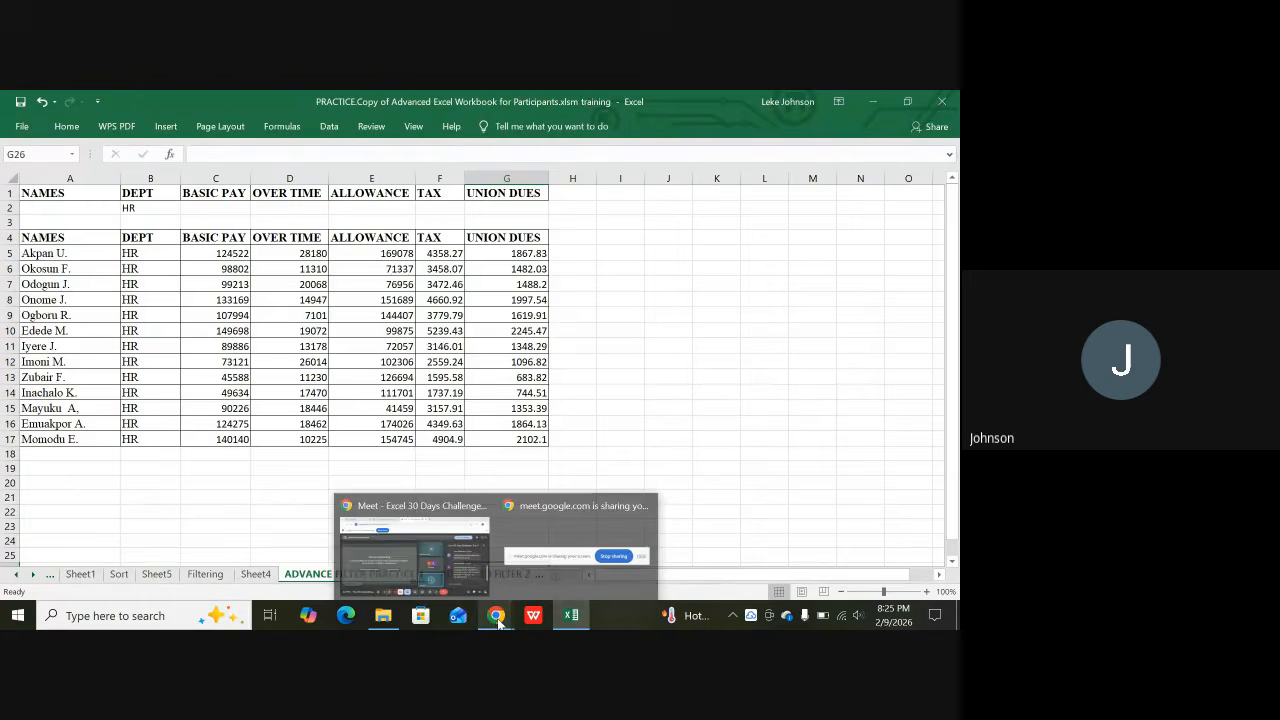
{"action": "left_click", "coordinate": [435, 553]}
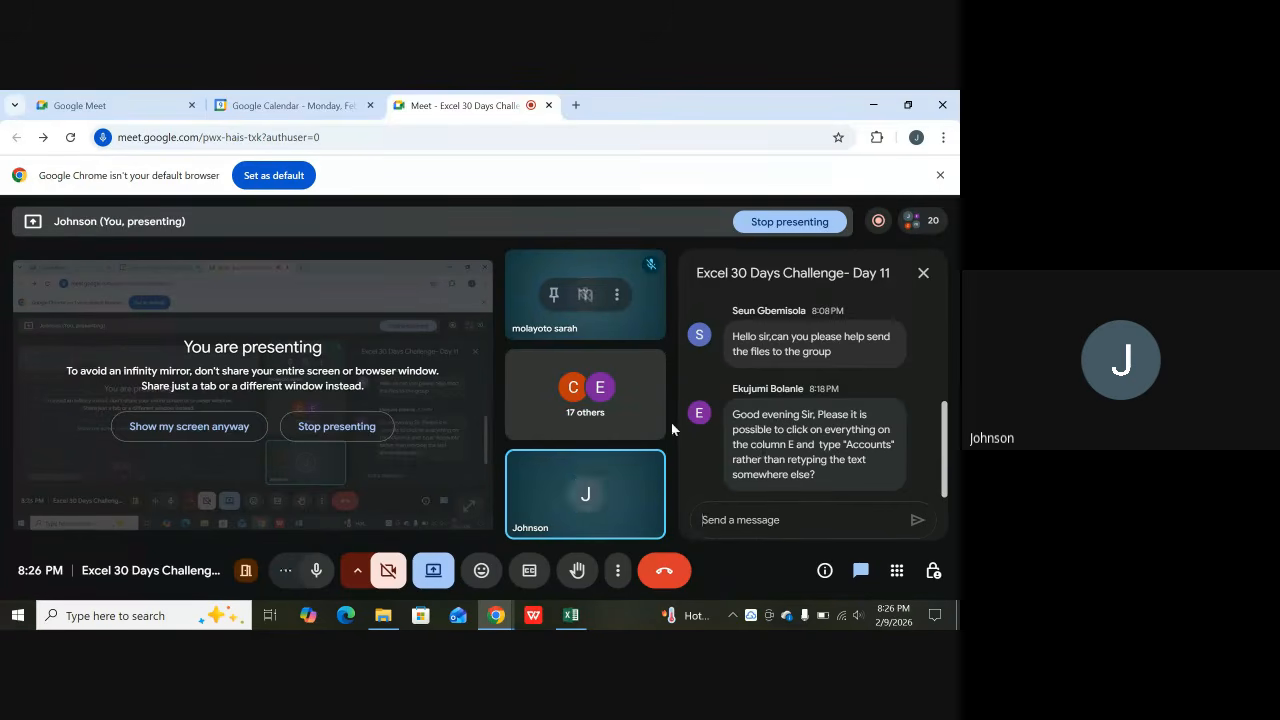
{"action": "left_click", "coordinate": [569, 616]}
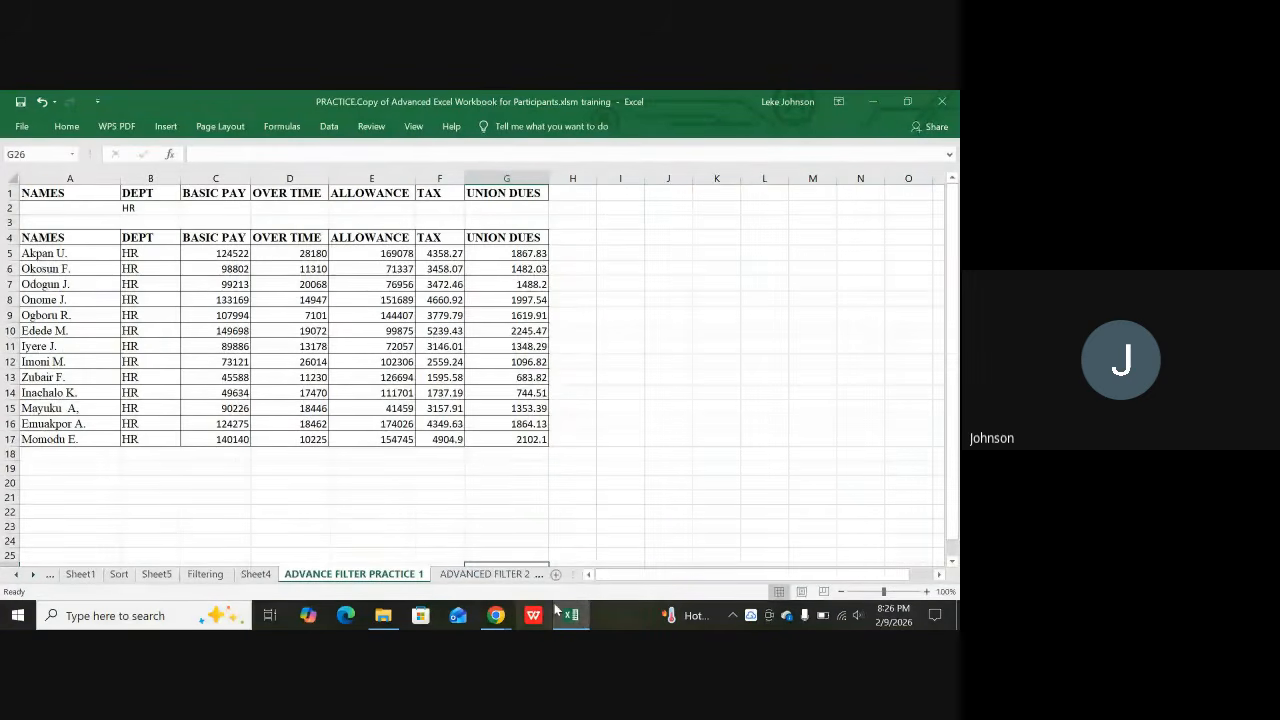
{"action": "mouse_move", "coordinate": [569, 618]}
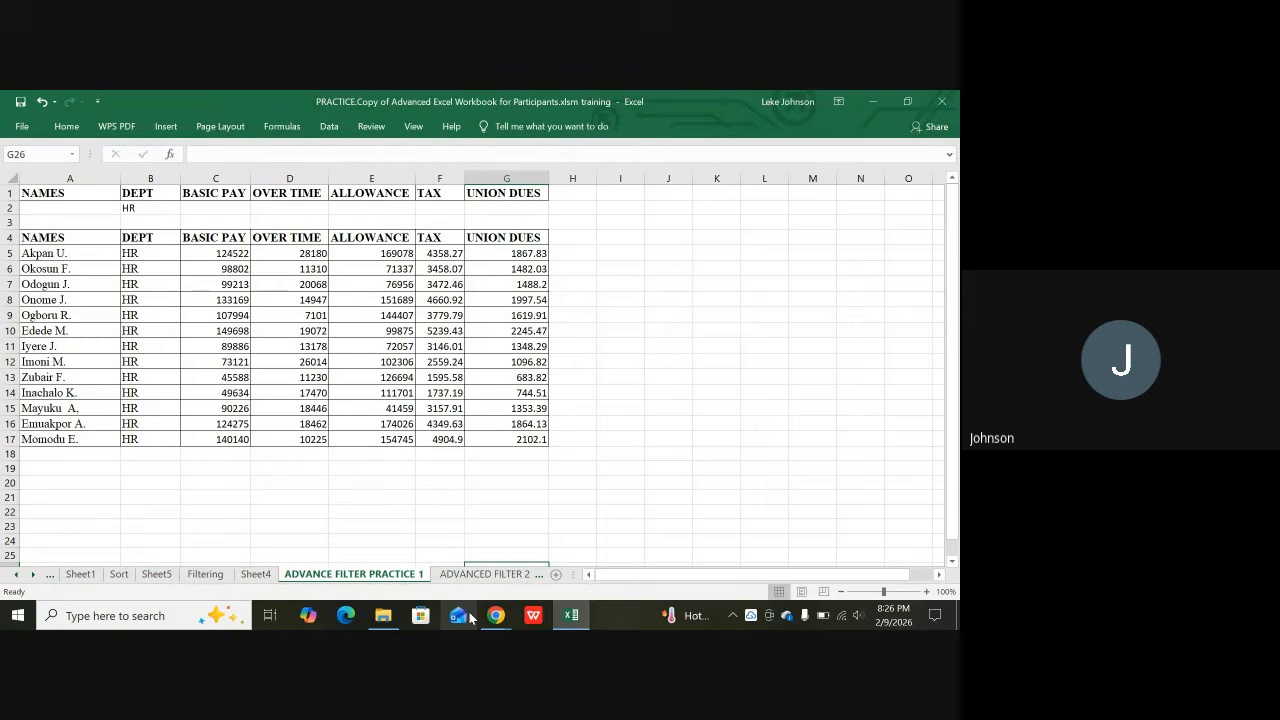
{"action": "mouse_move", "coordinate": [494, 618]}
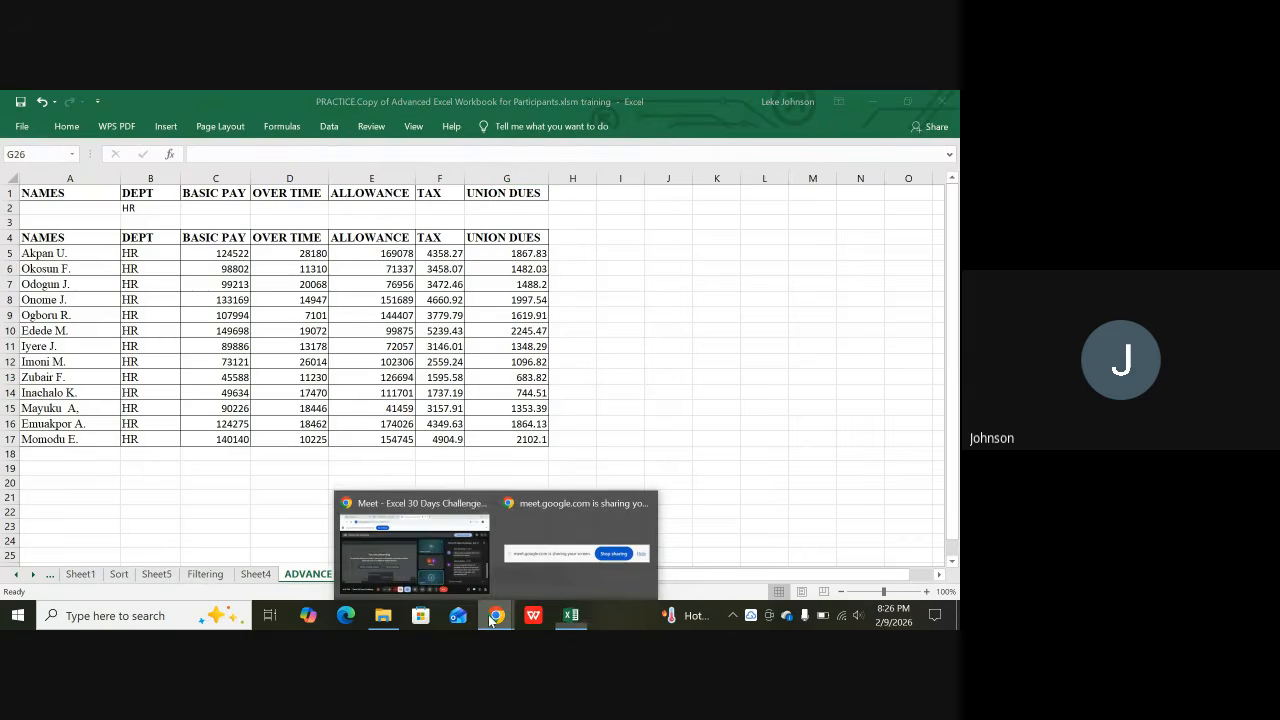
{"action": "left_click", "coordinate": [426, 543]}
{"action": "scroll", "coordinate": [868, 408], "scroll_direction": "up", "scroll_amount": 5}
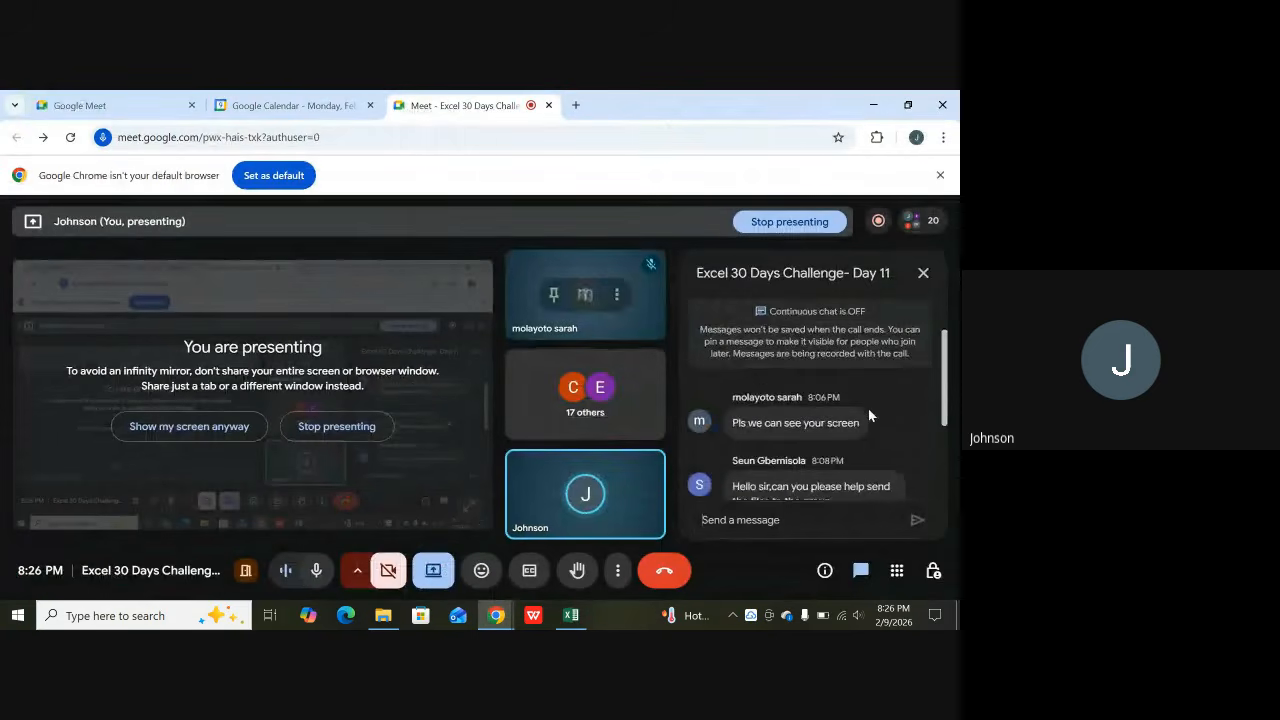
Close the meeting chat and allow contributors to turn on their microphone in the host controls
{"action": "left_click", "coordinate": [922, 272]}
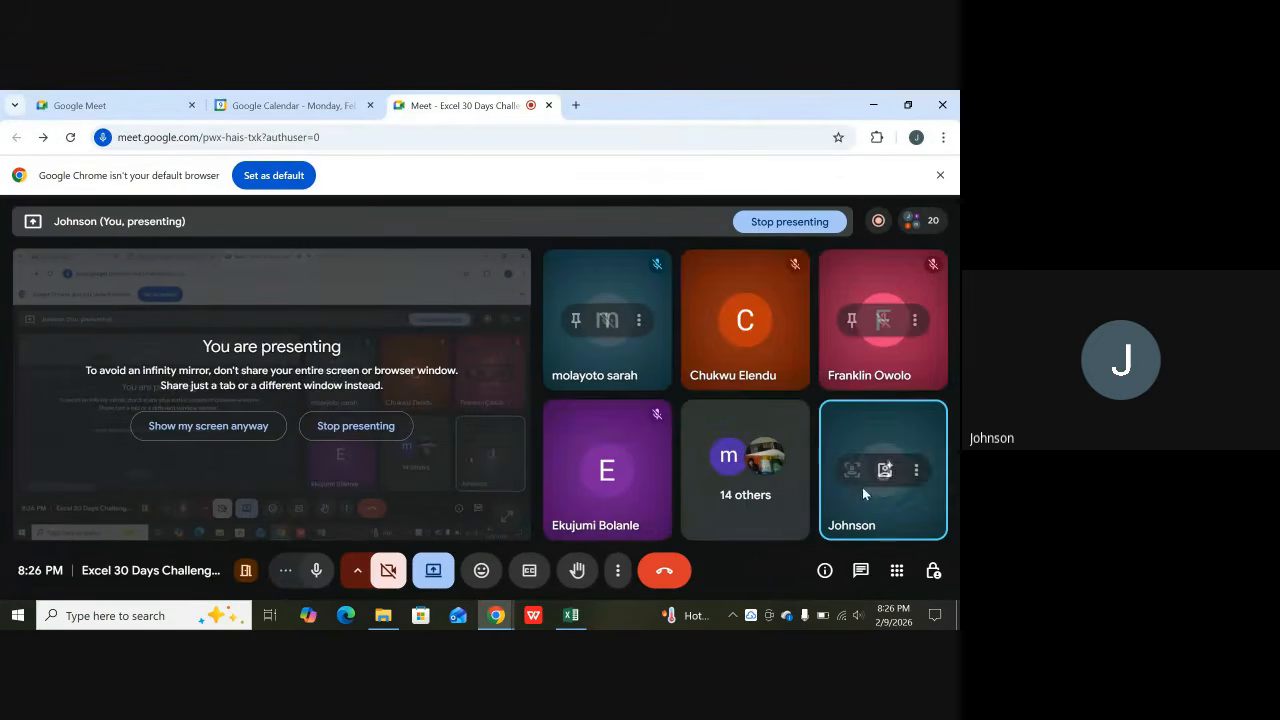
{"action": "left_click", "coordinate": [928, 571]}
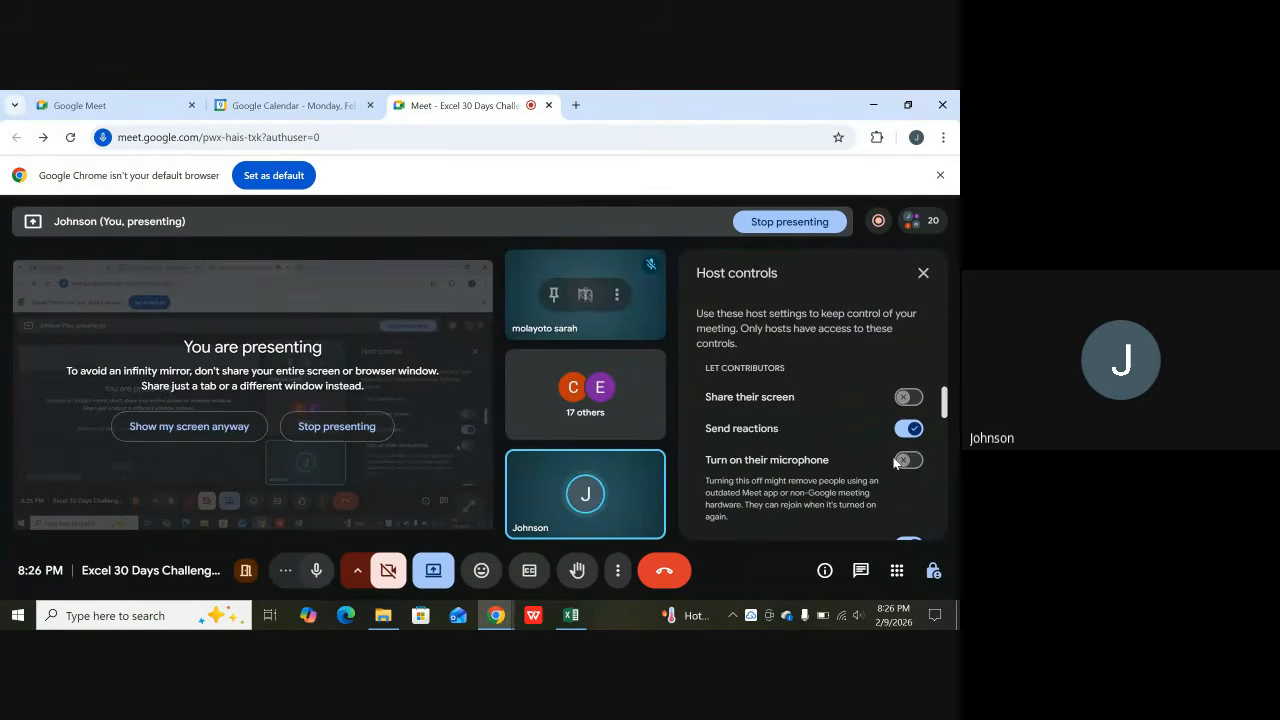
{"action": "left_click", "coordinate": [882, 460]}
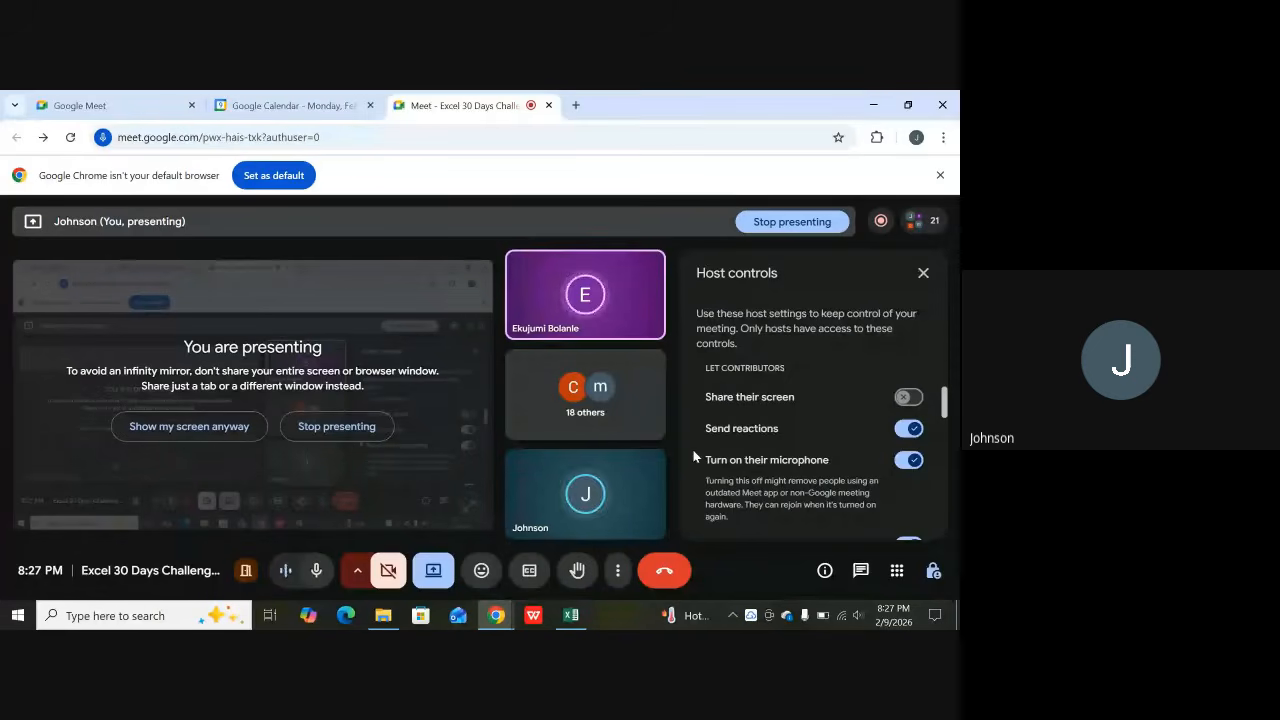
Switch back to Excel and show all values again in the Filtering sheet's Student Registration Status column
{"action": "left_click", "coordinate": [571, 616]}
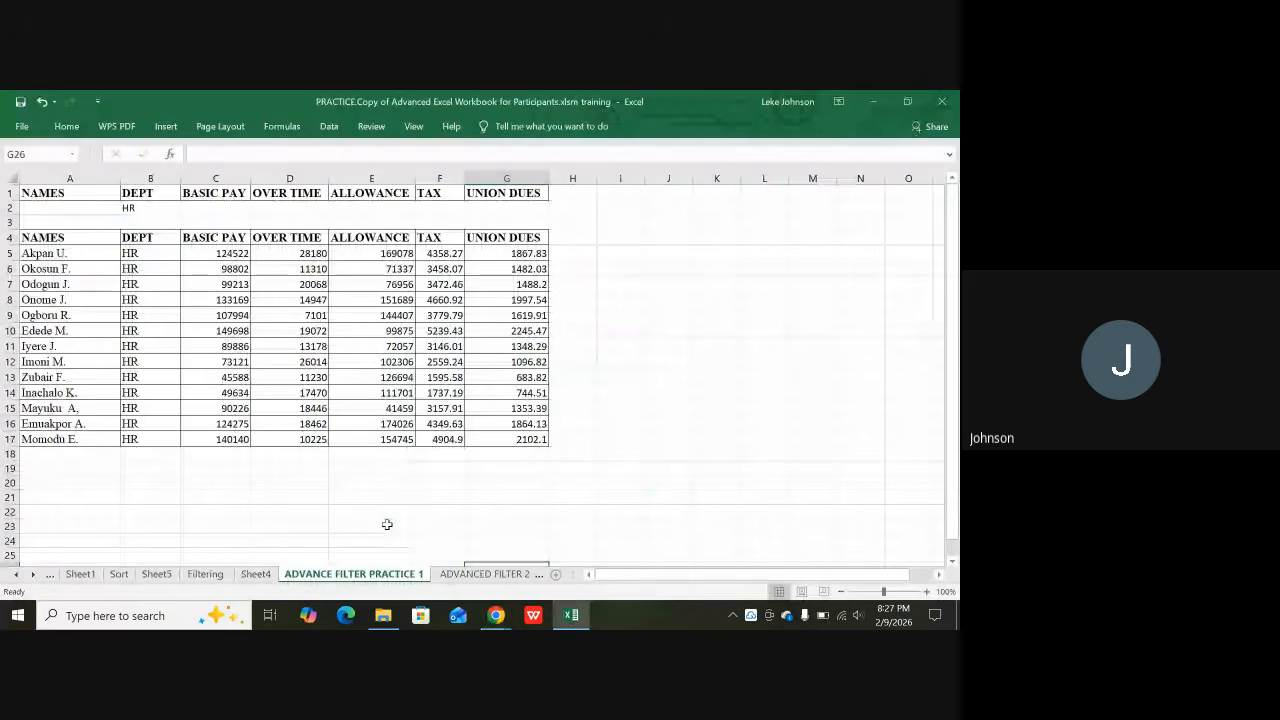
{"action": "left_click", "coordinate": [204, 574]}
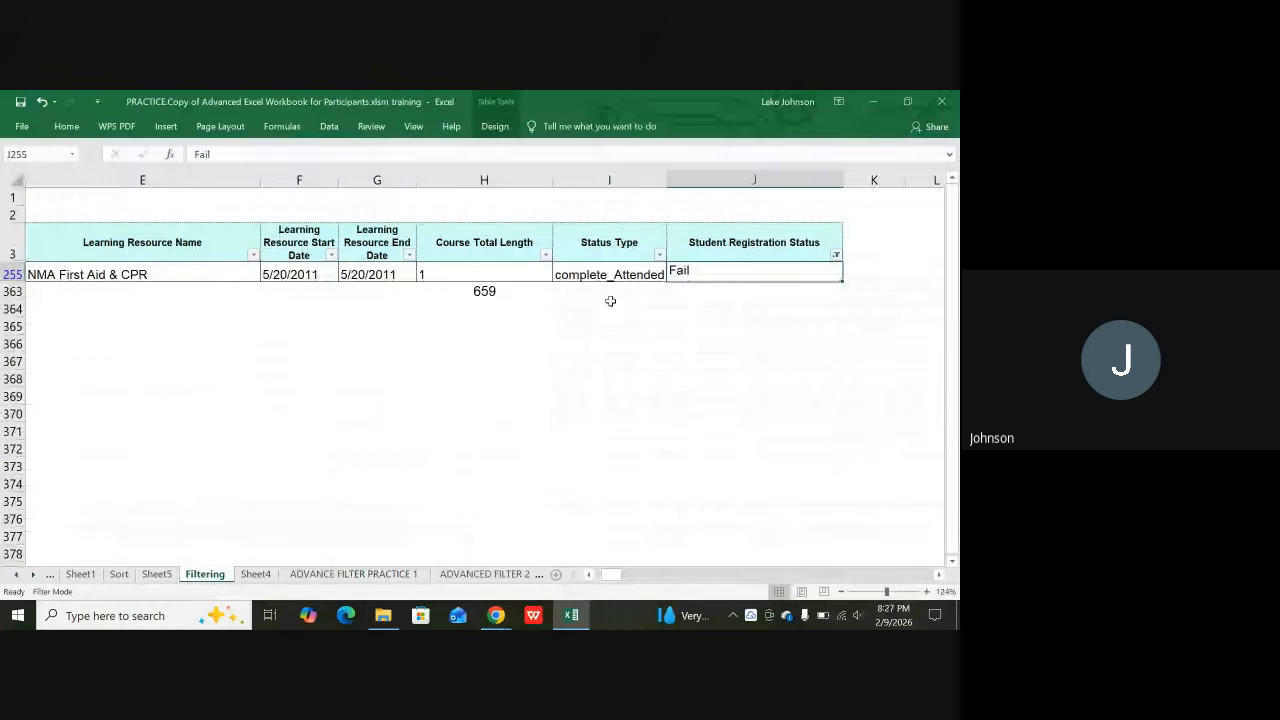
{"action": "left_click", "coordinate": [835, 255]}
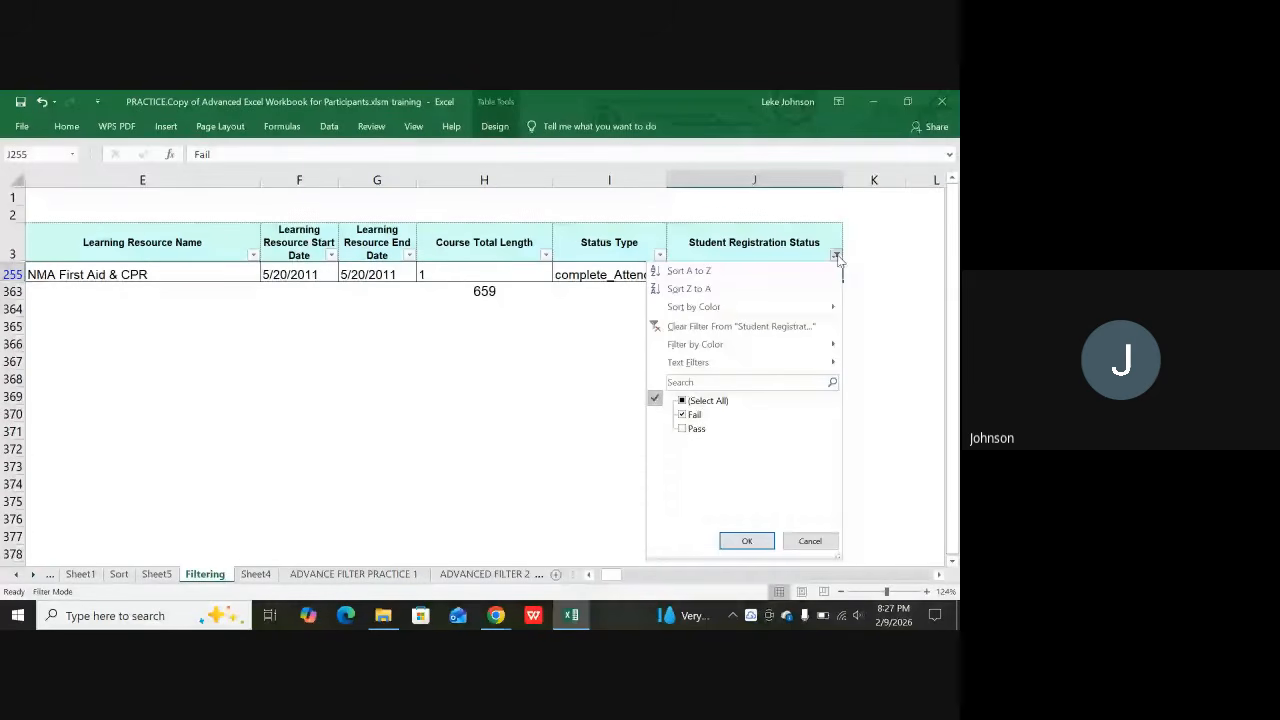
{"action": "left_click", "coordinate": [688, 402]}
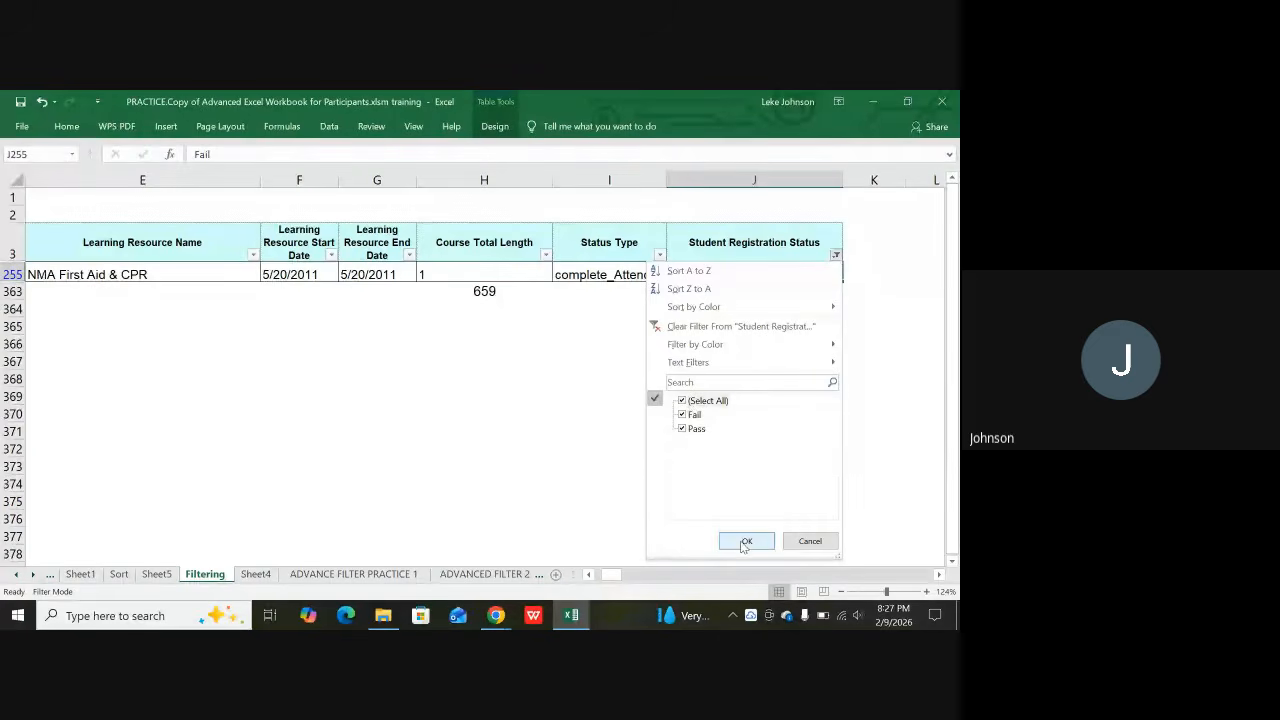
{"action": "left_click", "coordinate": [745, 541]}
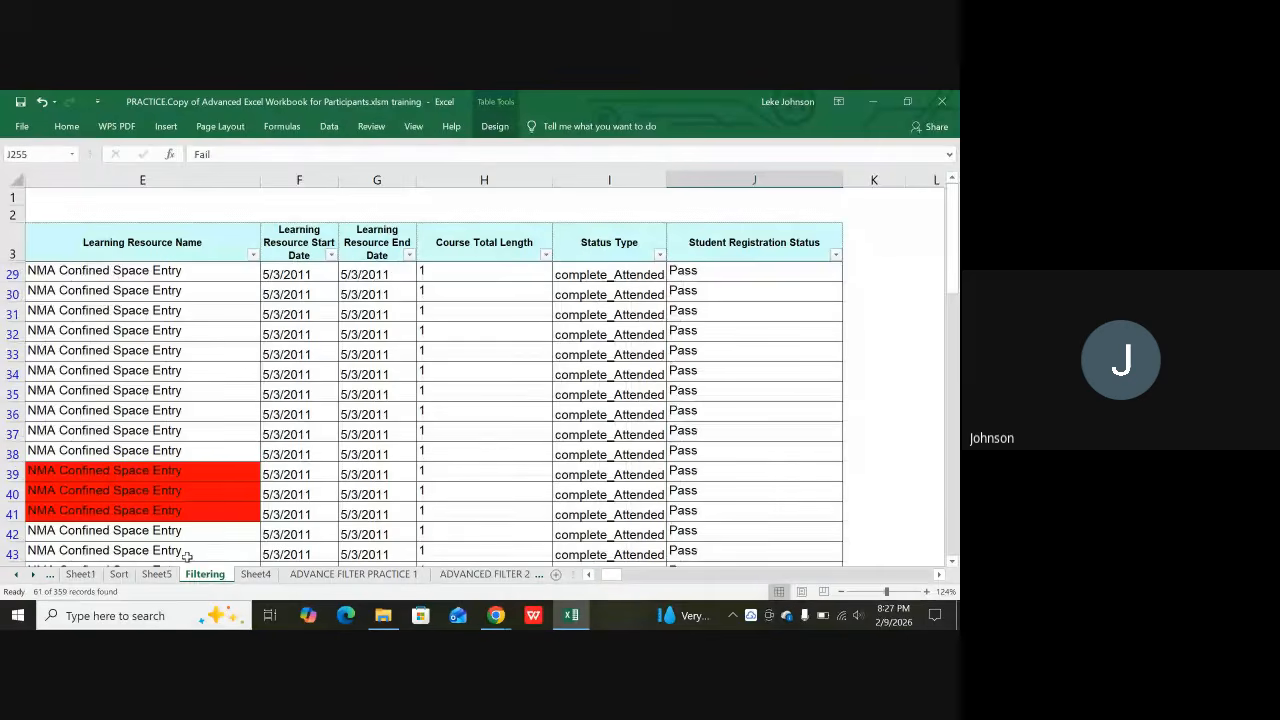
Open the Sort sheet and select the entire DEPARTMENT column to review it against the department list below the table
{"action": "left_click", "coordinate": [118, 574]}
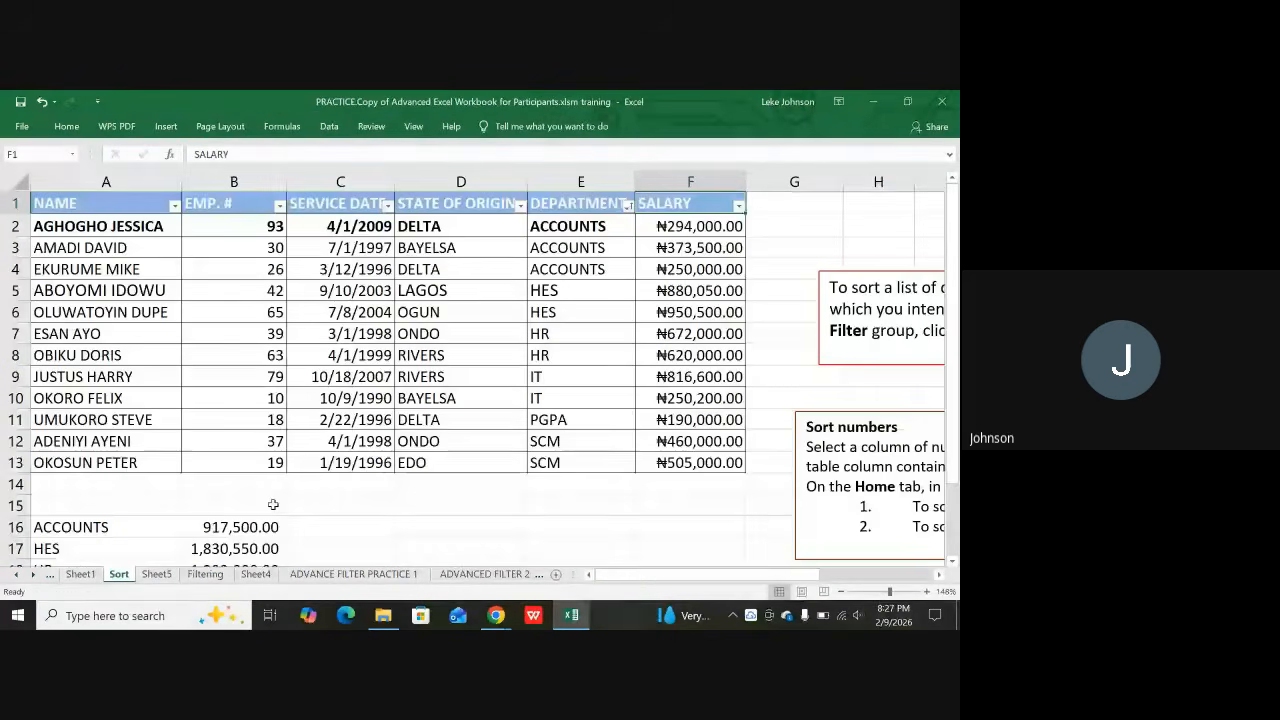
{"action": "left_click", "coordinate": [550, 181]}
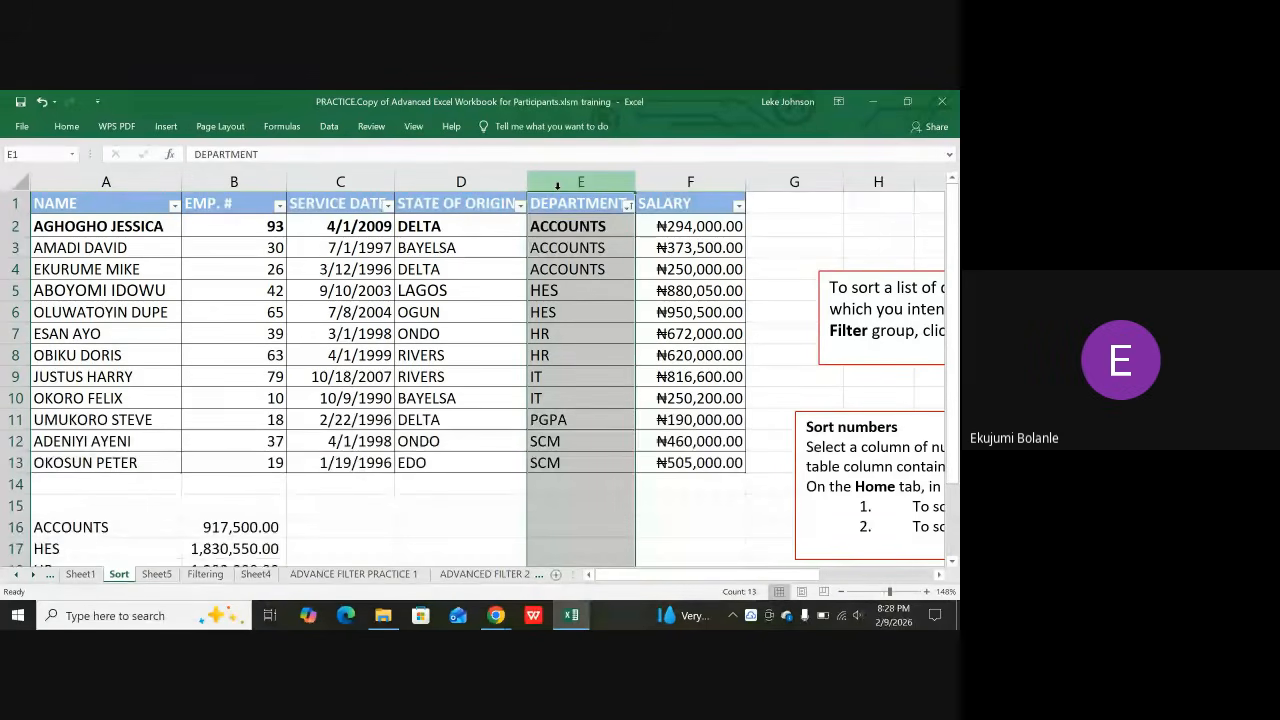
{"action": "scroll", "coordinate": [502, 326], "scroll_direction": "down", "scroll_amount": 1}
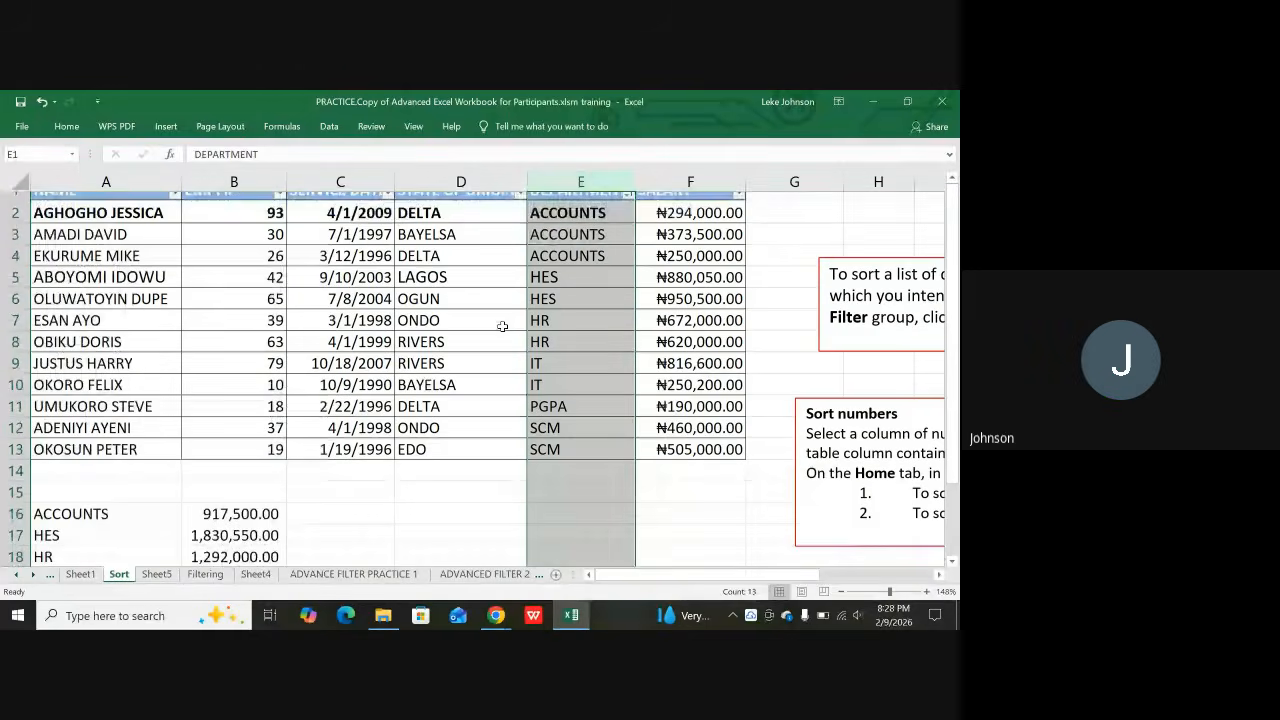
{"action": "scroll", "coordinate": [502, 326], "scroll_direction": "up", "scroll_amount": 1}
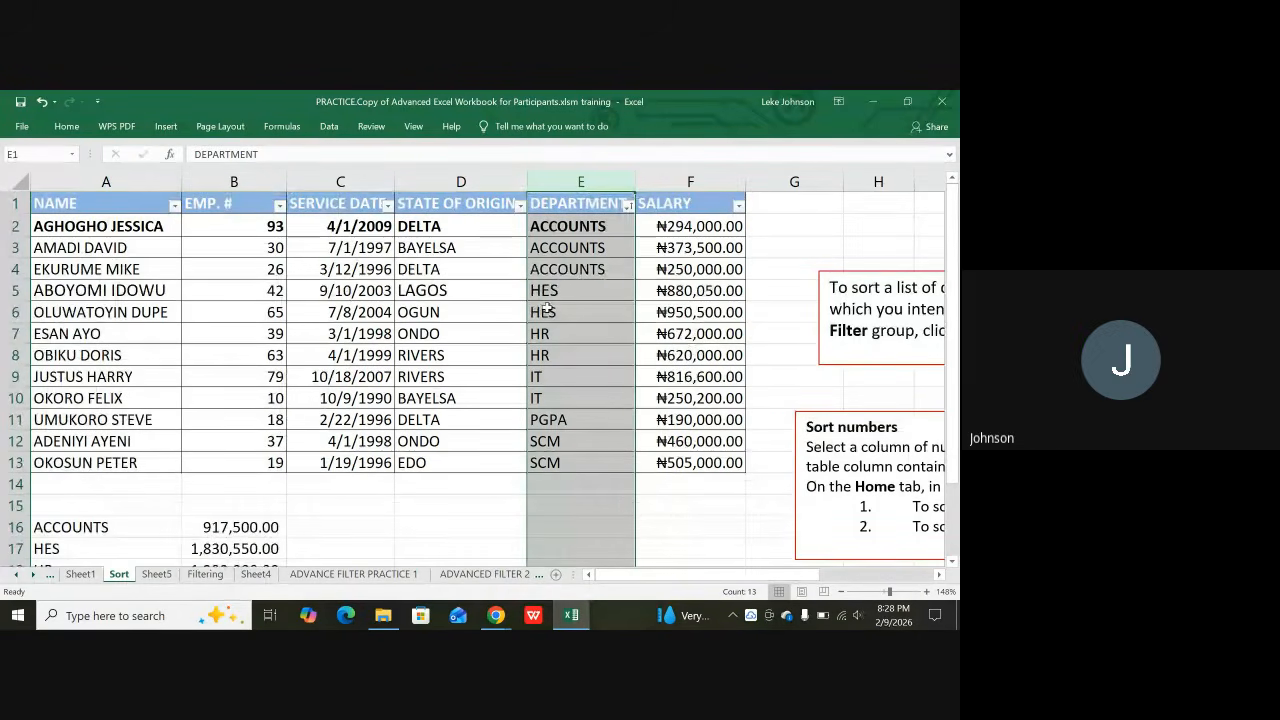
Examine the SUMIF formula for ACCOUNTS in B16 and the department labels in A16:A21 used as its criteria
{"action": "left_click", "coordinate": [232, 528]}
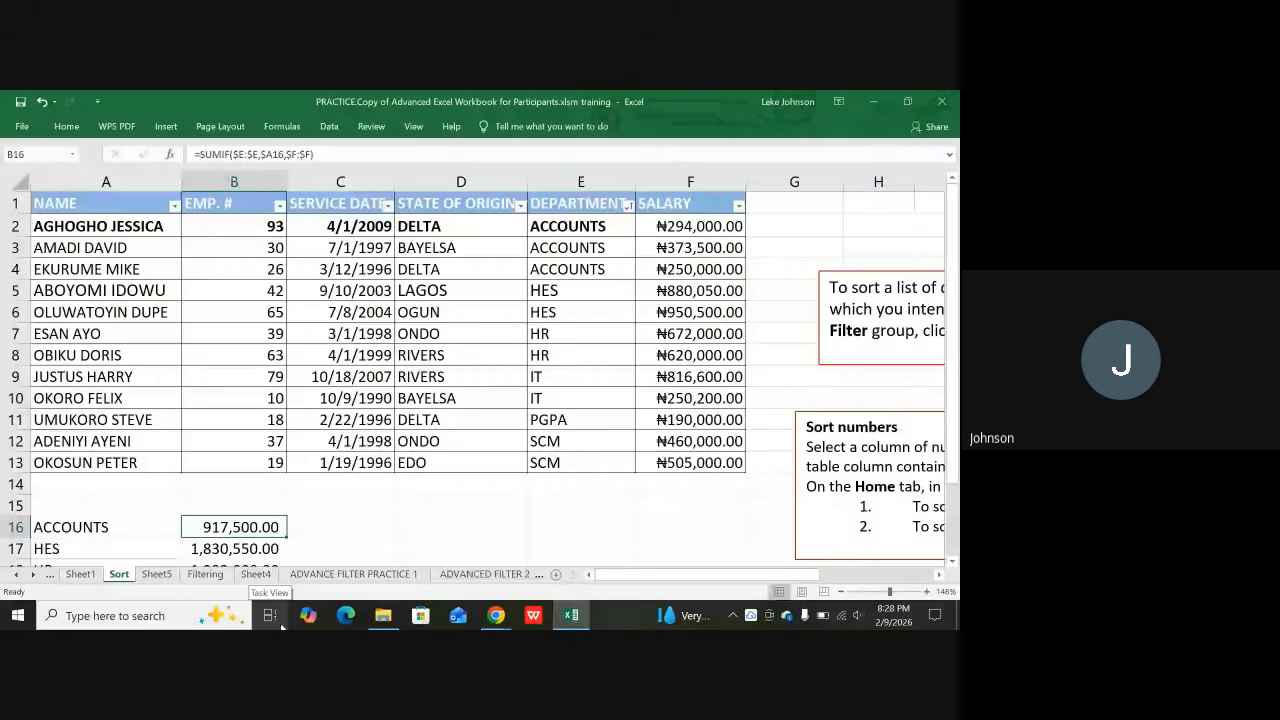
{"action": "key", "text": "F2"}
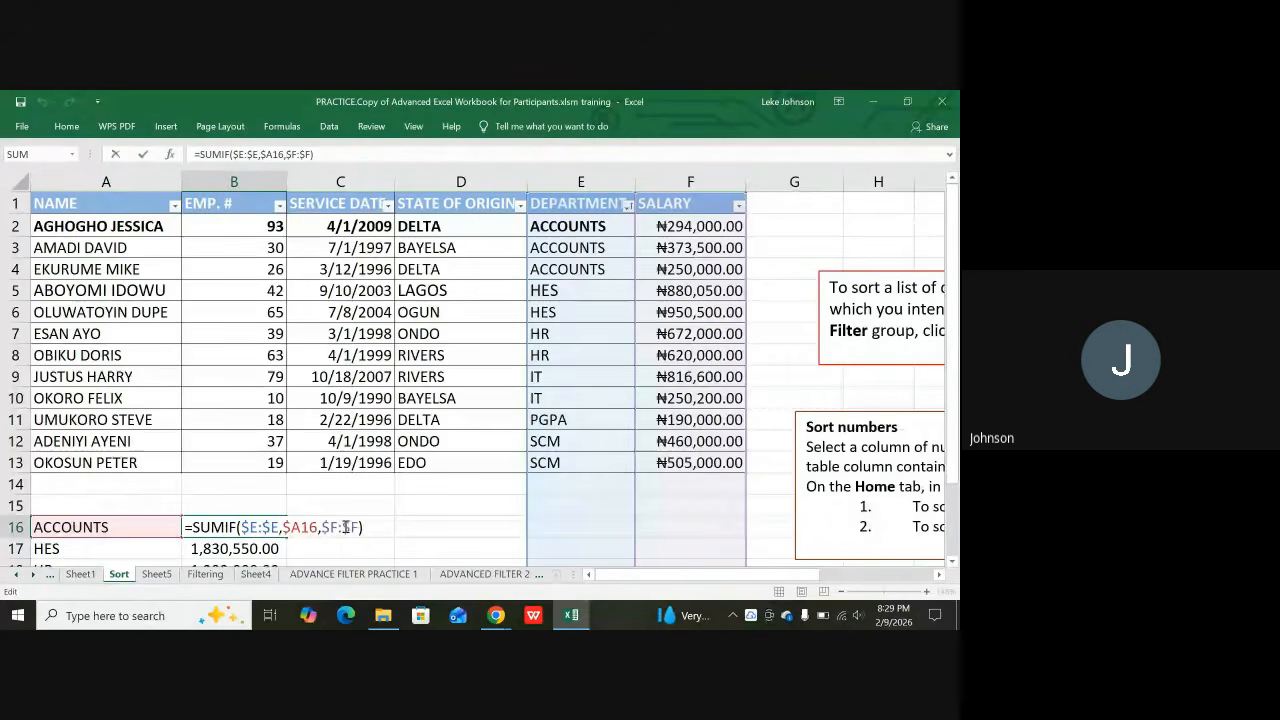
{"action": "scroll", "coordinate": [261, 533], "scroll_direction": "down", "scroll_amount": 2}
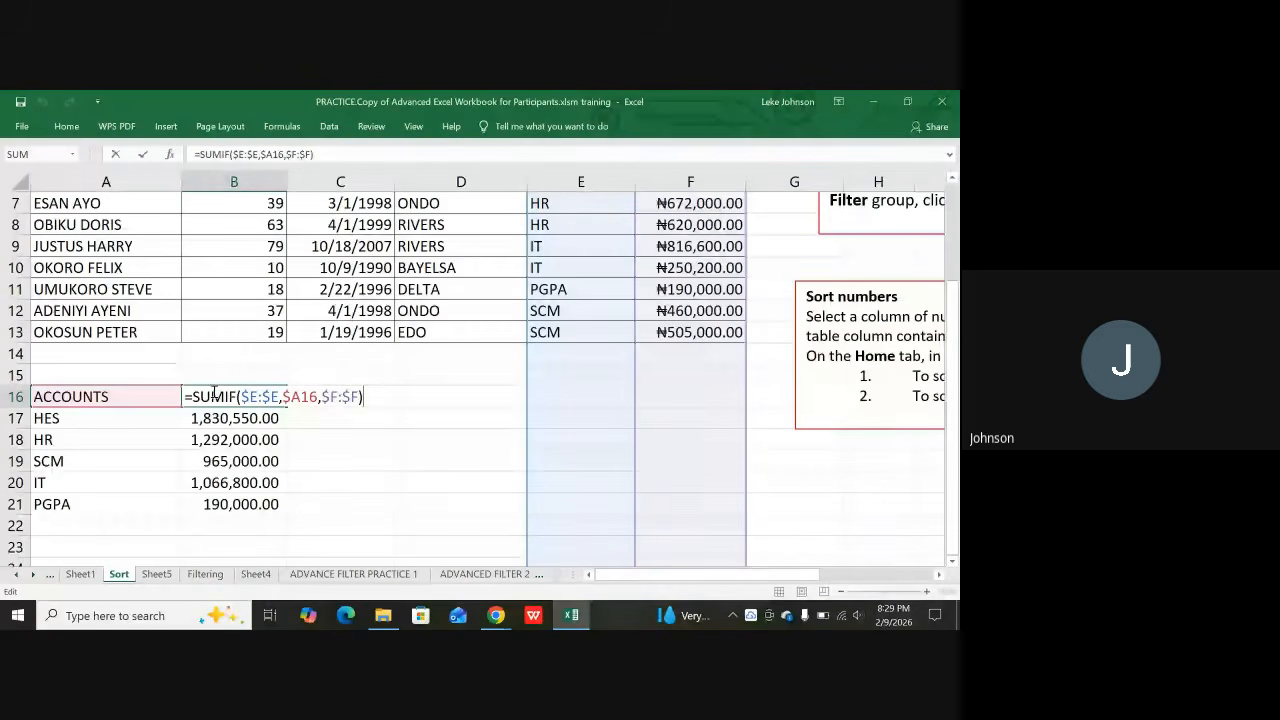
{"action": "left_click", "coordinate": [74, 440]}
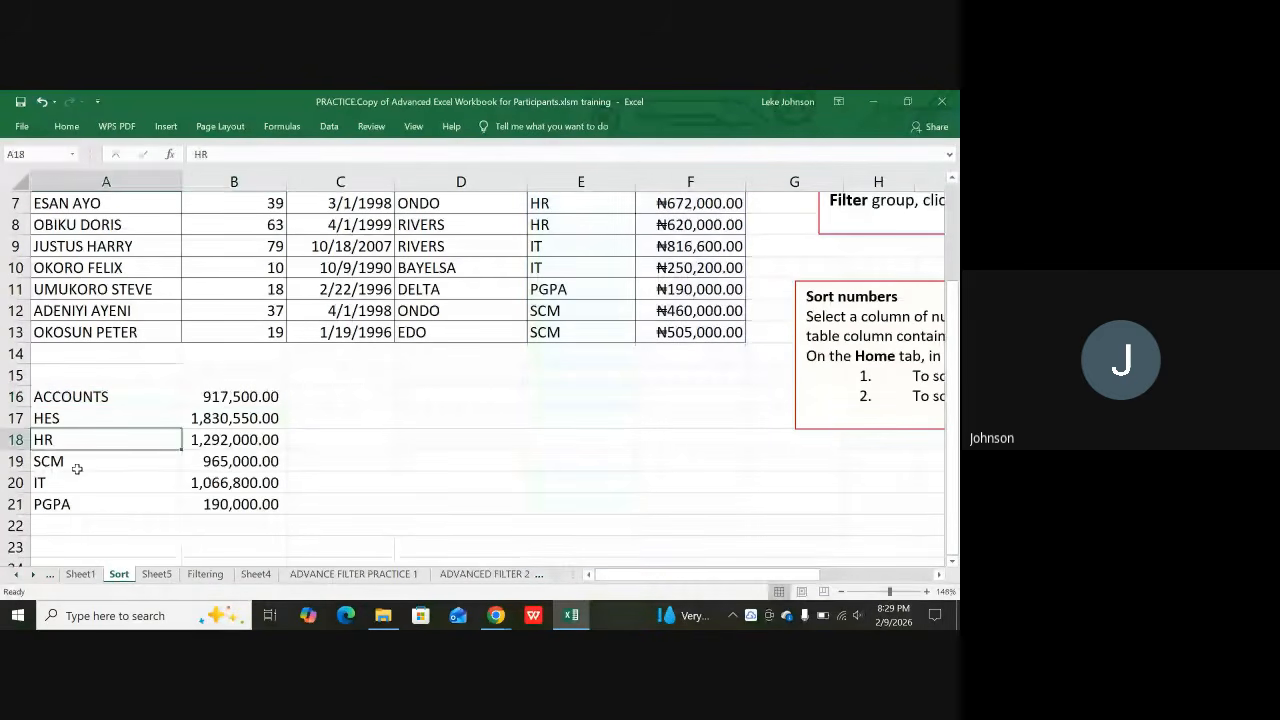
{"action": "left_click", "coordinate": [77, 504]}
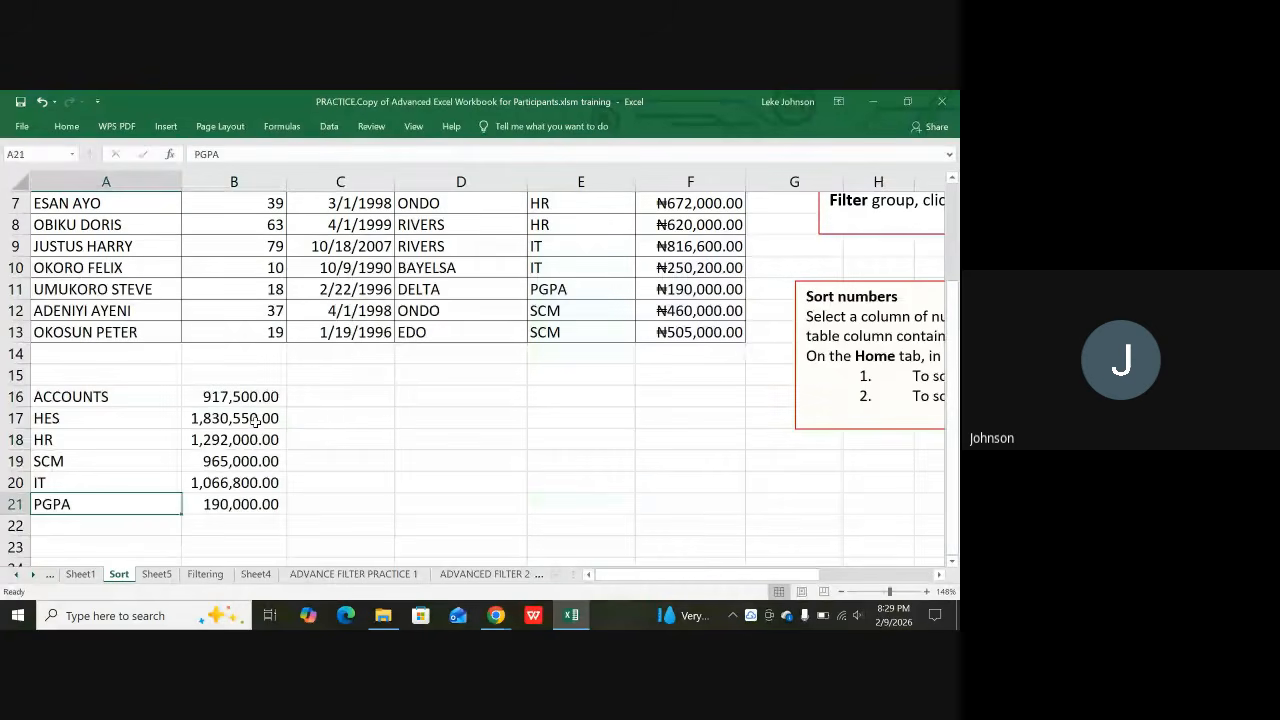
{"action": "left_click", "coordinate": [240, 400]}
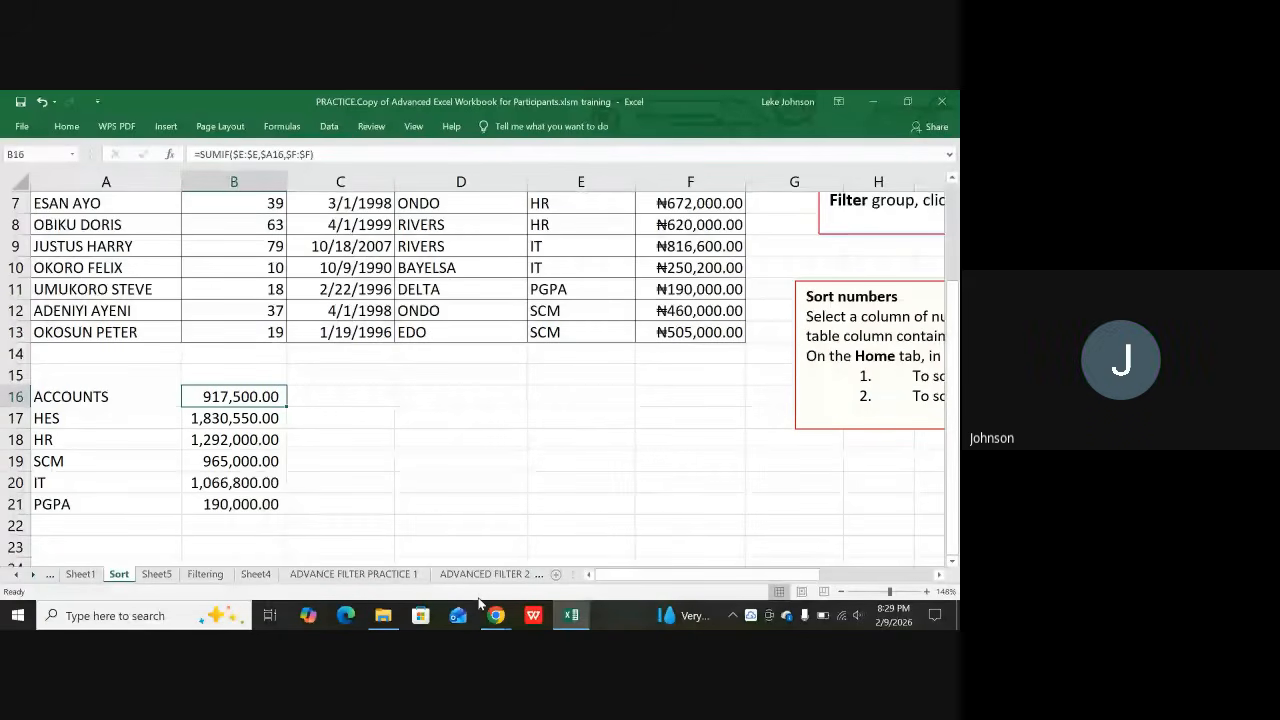
Switch from the Meet call back to the Excel workbook on the Vlookup sheet
{"action": "mouse_move", "coordinate": [571, 620]}
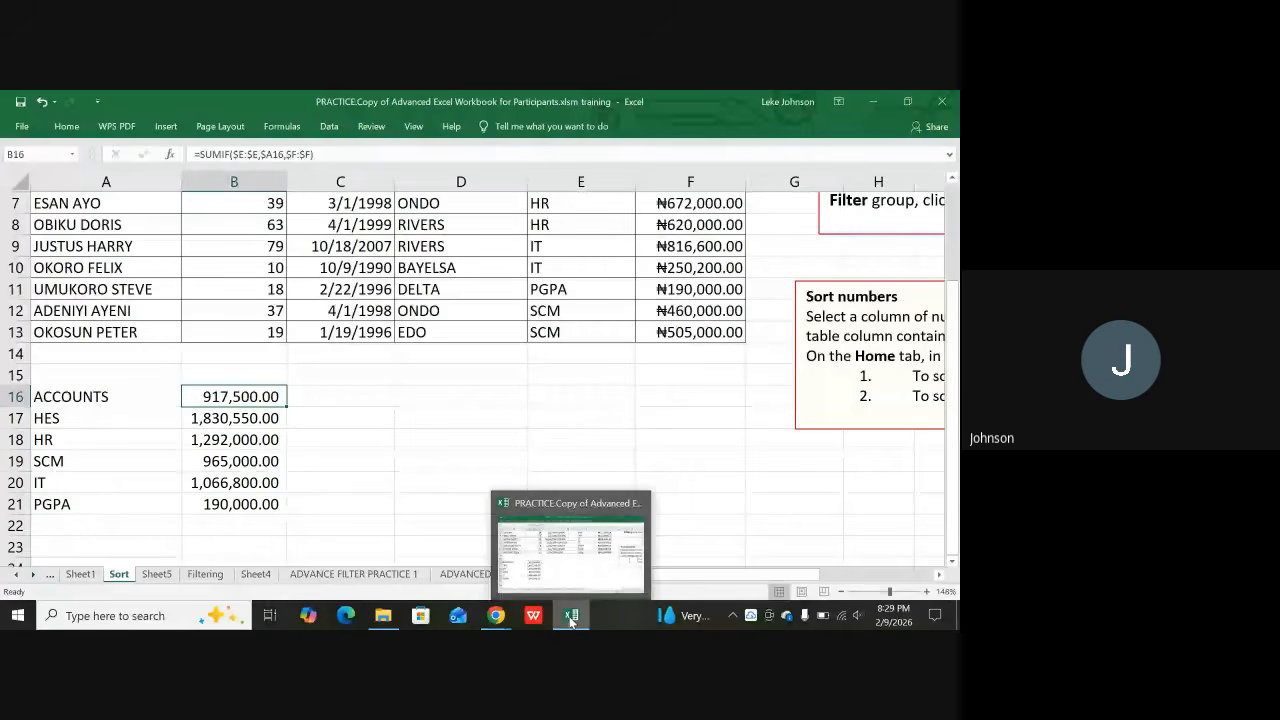
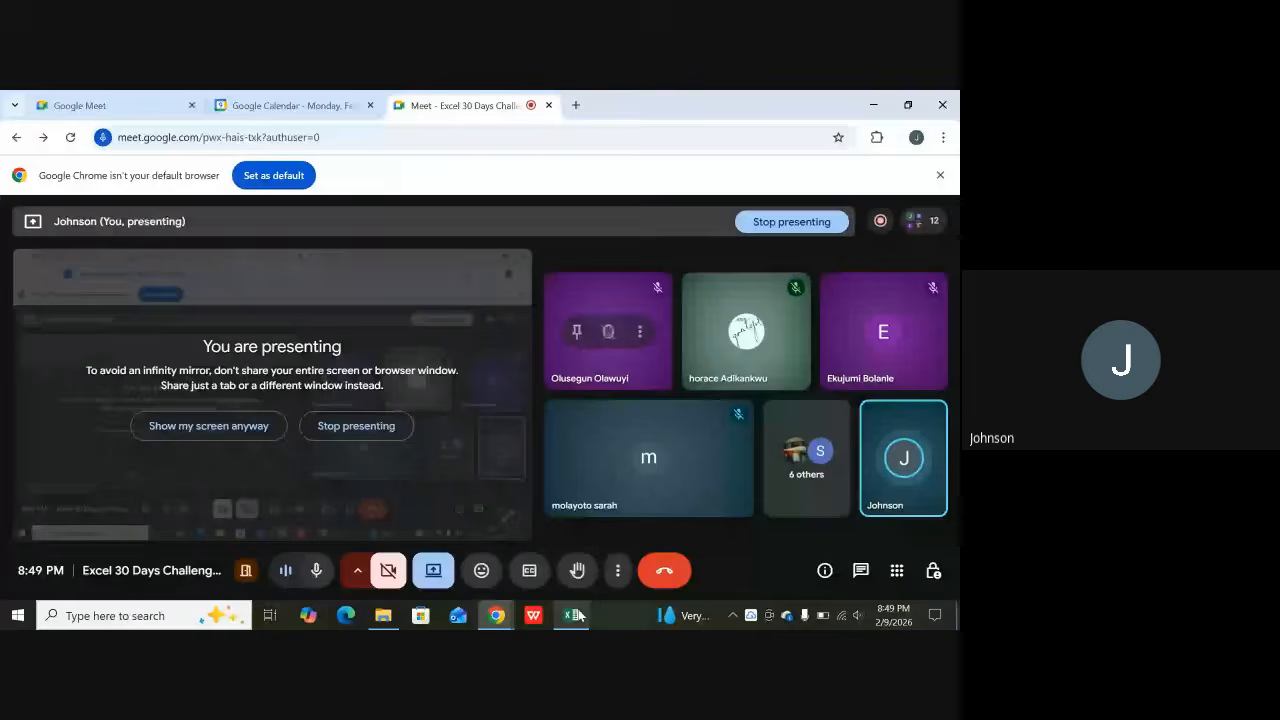
{"action": "left_click", "coordinate": [574, 615]}
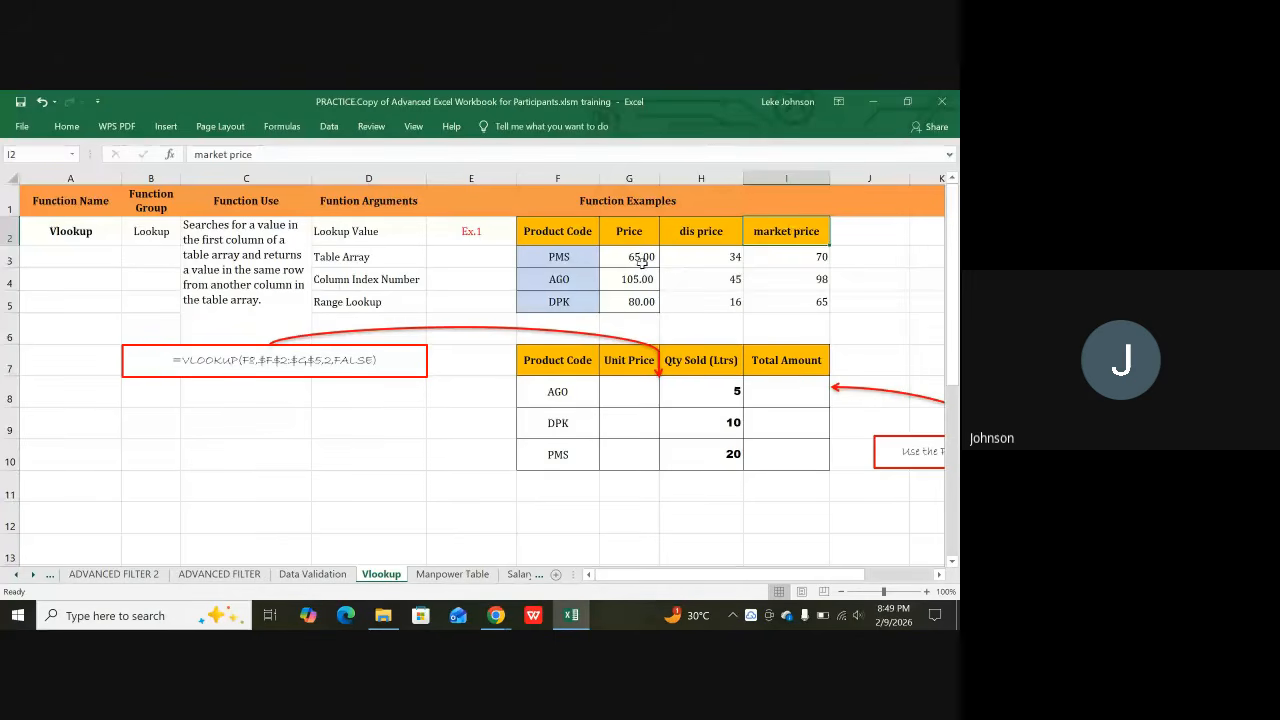
Copy the number format of the PMS price in G3 onto the dis price and market price values in H3:I5
{"action": "left_click", "coordinate": [641, 260]}
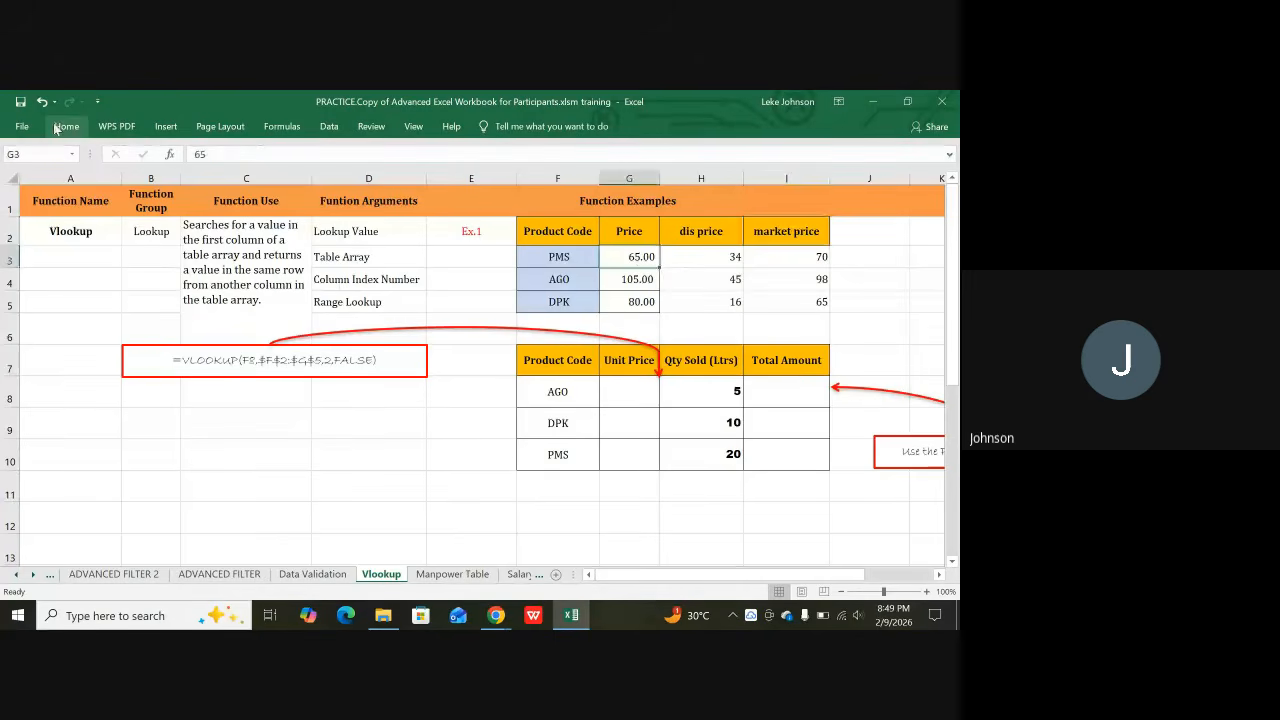
{"action": "left_click", "coordinate": [60, 127]}
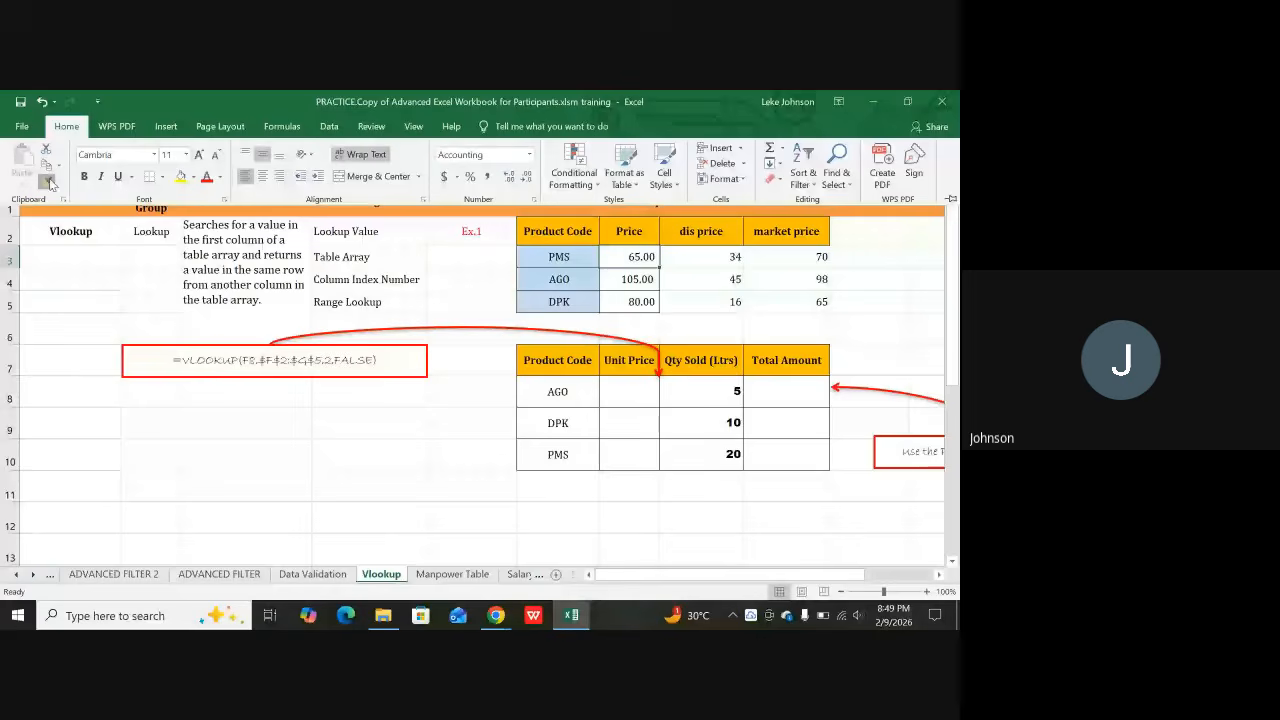
{"action": "left_click", "coordinate": [47, 180]}
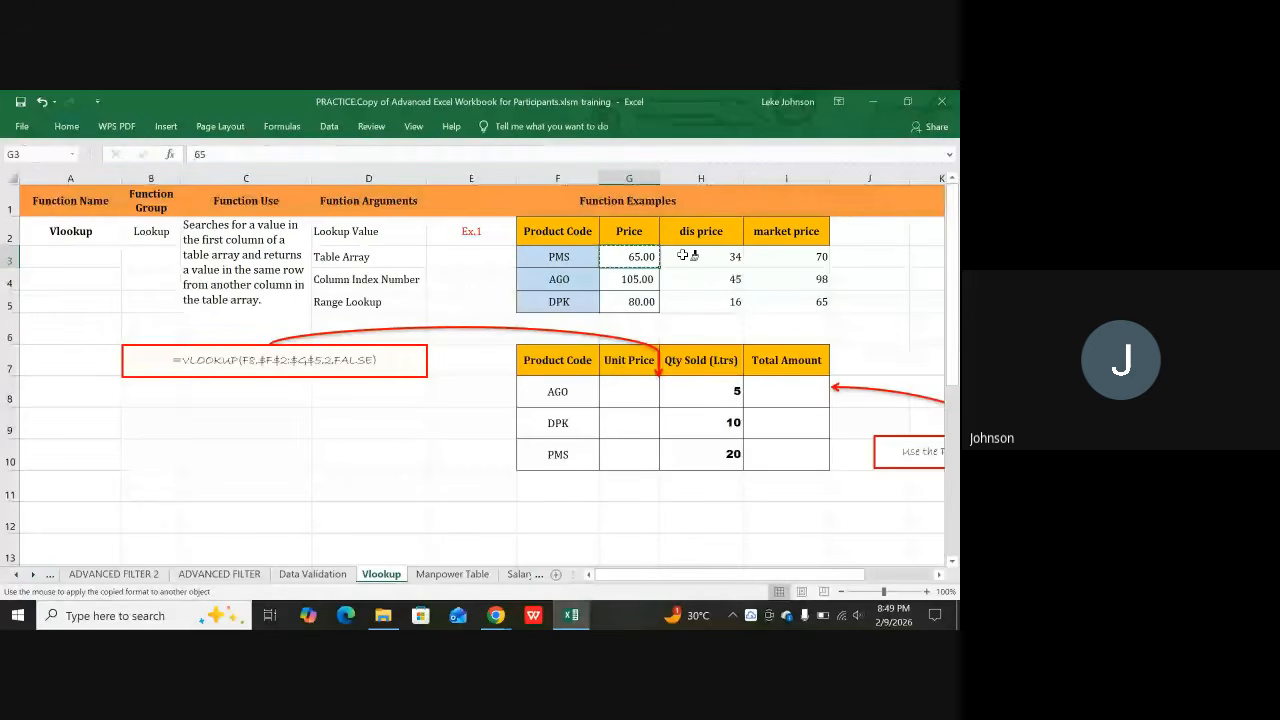
{"action": "mouse_move", "coordinate": [683, 256]}
{"action": "left_mouse_down"}
{"action": "mouse_move", "coordinate": [745, 257]}
{"action": "mouse_move", "coordinate": [763, 293]}
{"action": "mouse_move", "coordinate": [820, 305]}
{"action": "left_mouse_up"}
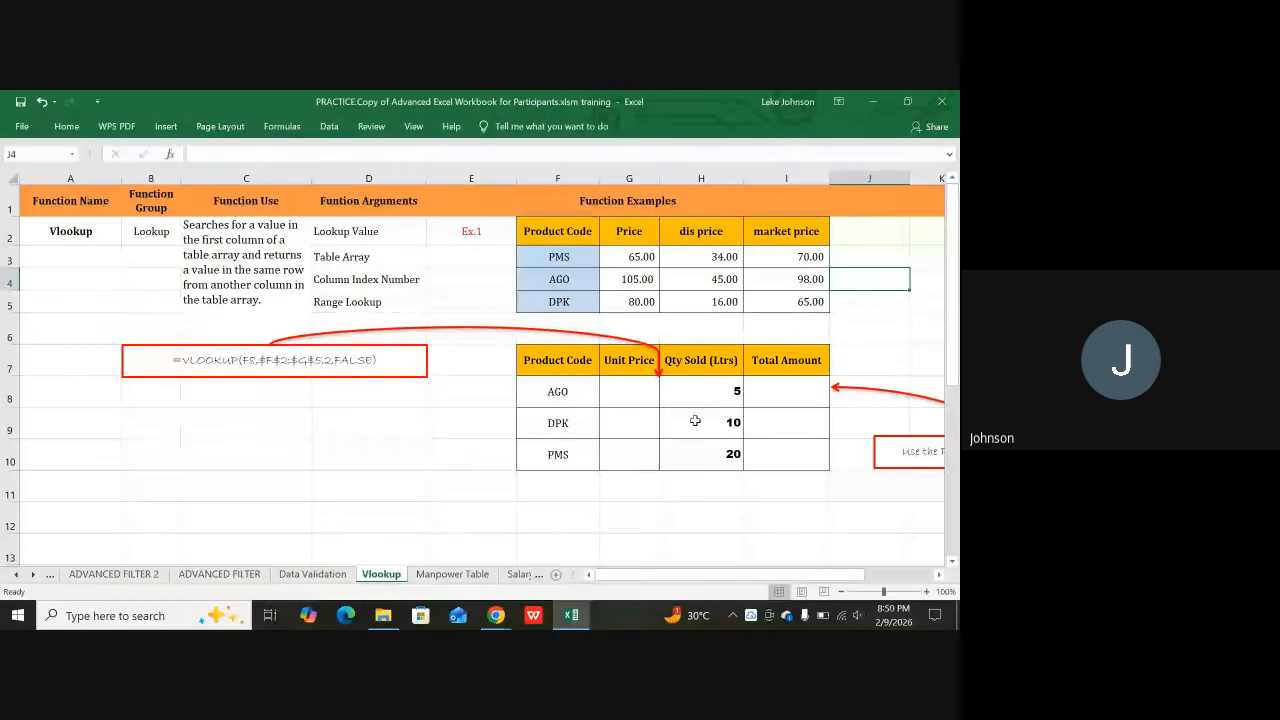
Examine the price table's headers and product codes, and the lower sales table's Product Code, Unit Price and Qty Sold columns
{"action": "left_click", "coordinate": [560, 240]}
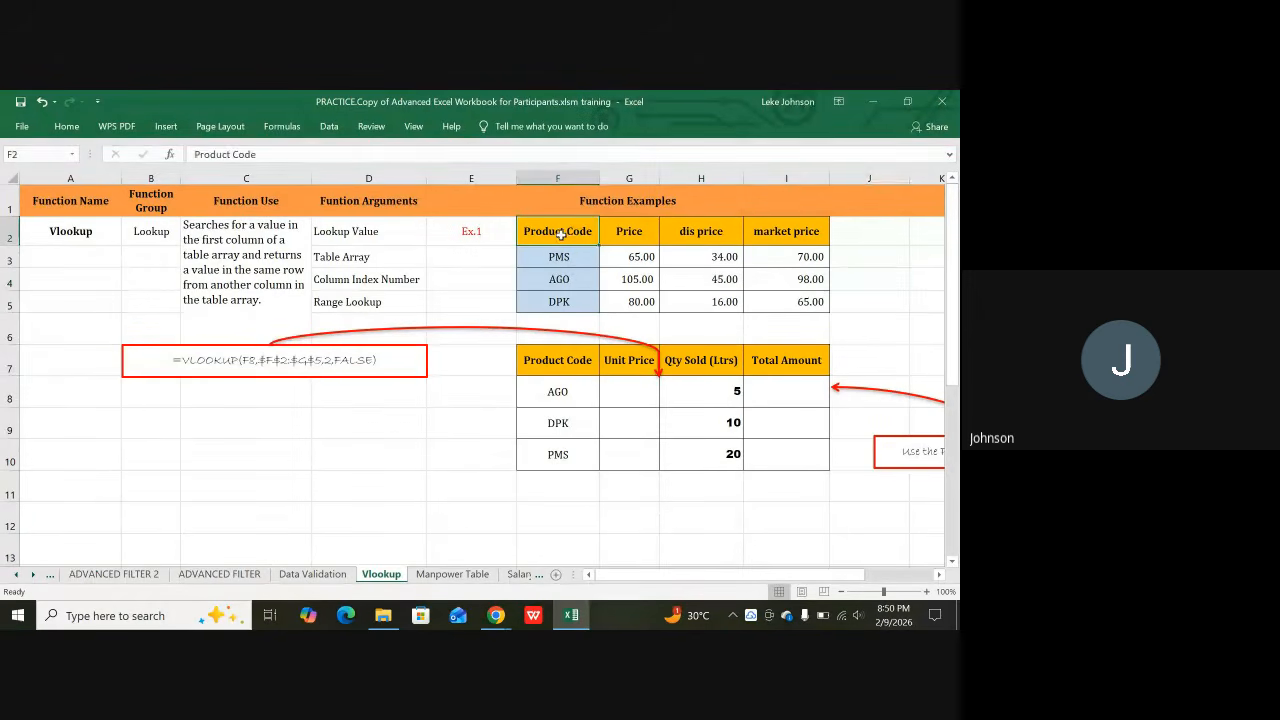
{"action": "left_click", "coordinate": [630, 241]}
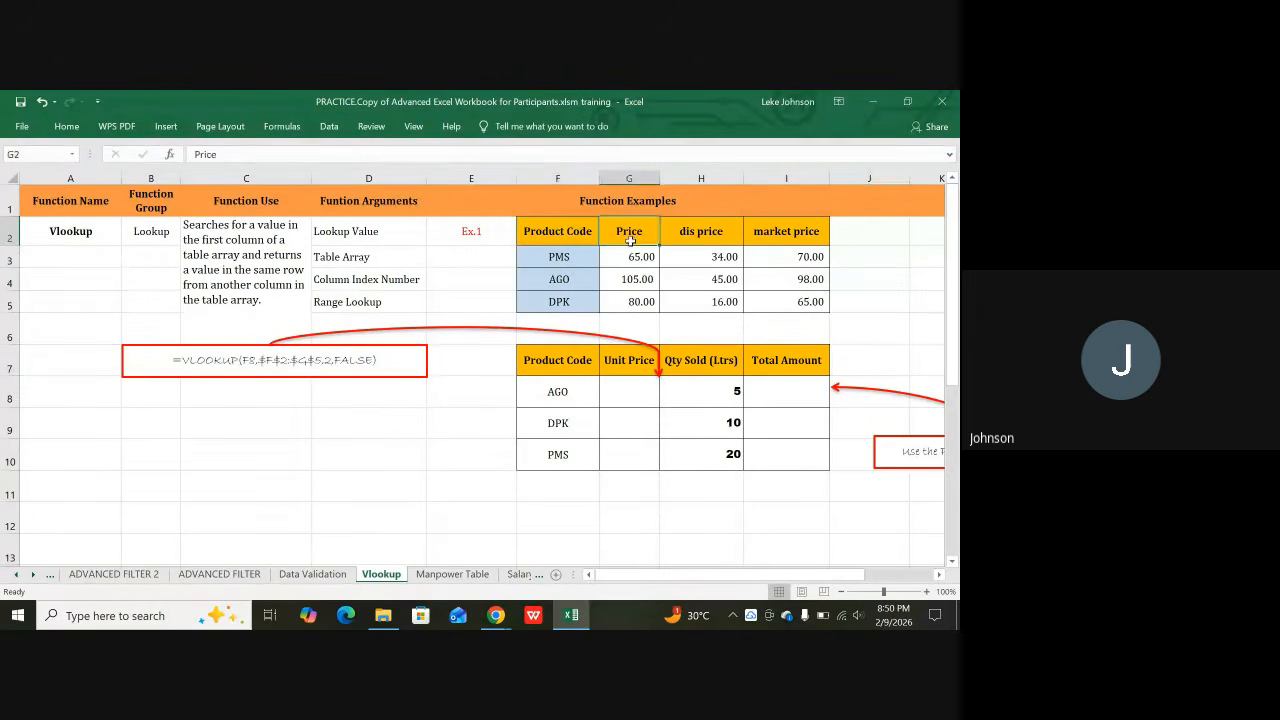
{"action": "left_click", "coordinate": [702, 234]}
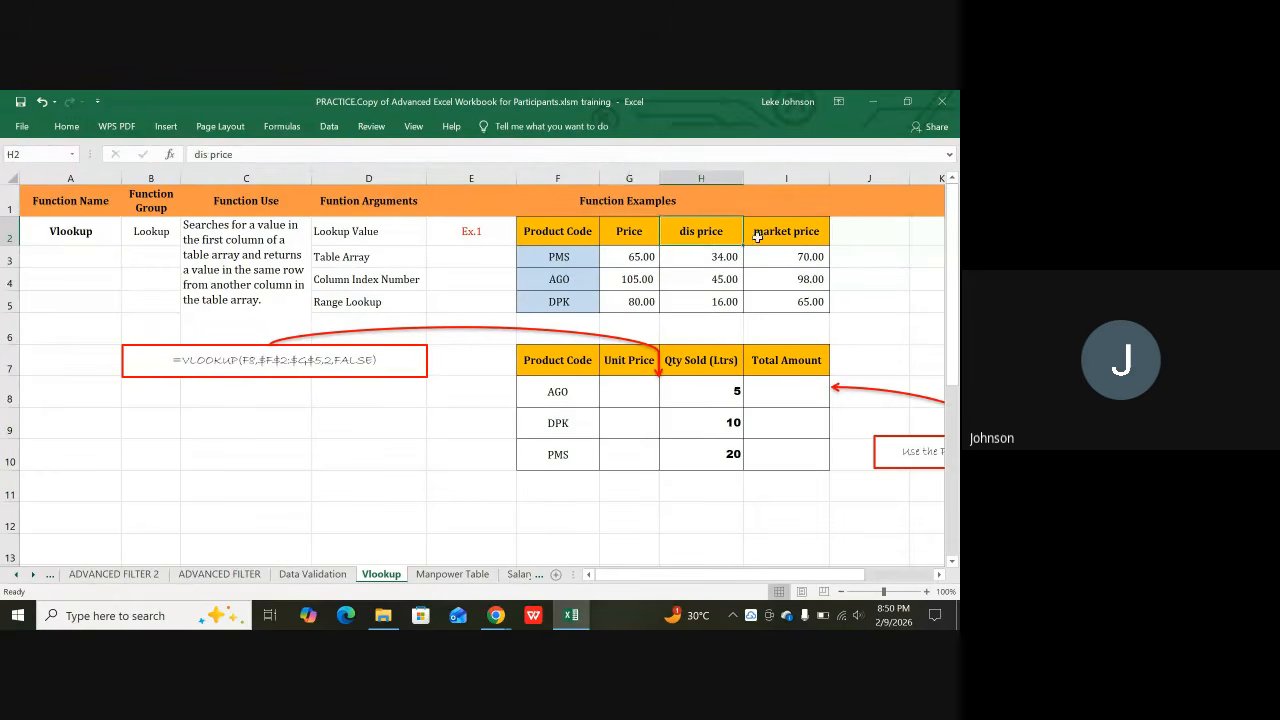
{"action": "left_click", "coordinate": [765, 233]}
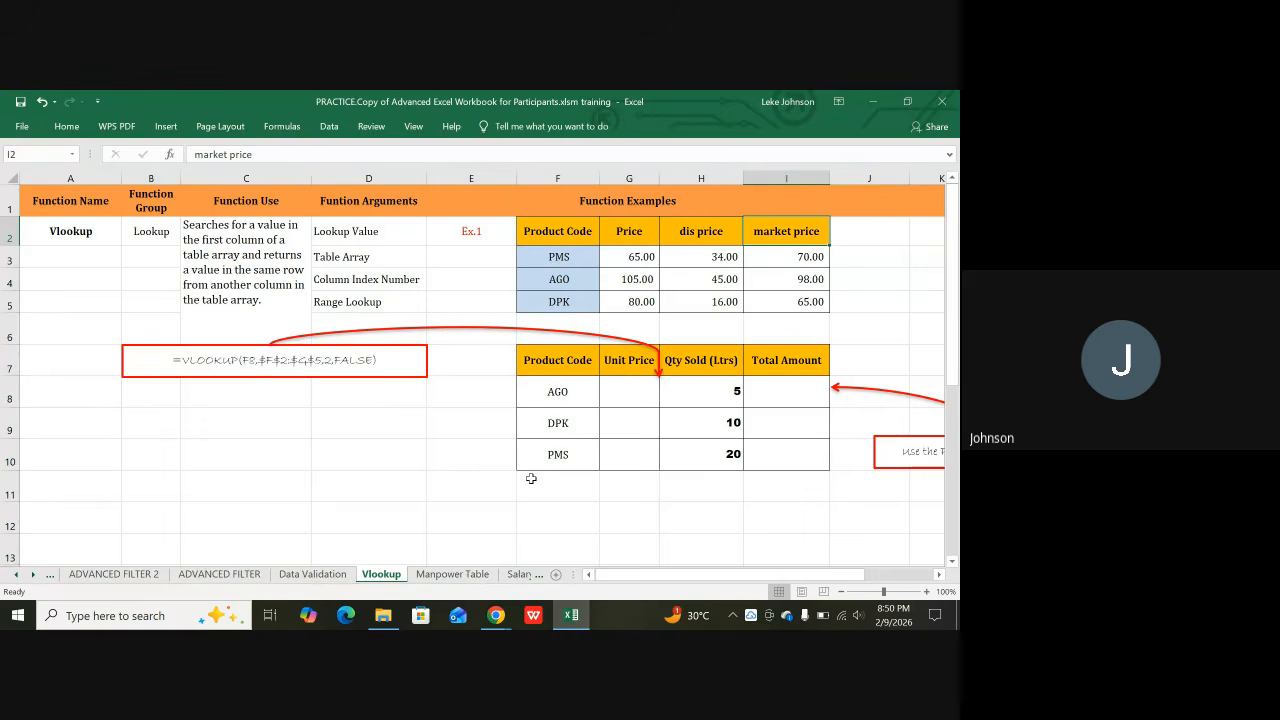
{"action": "left_click", "coordinate": [567, 365]}
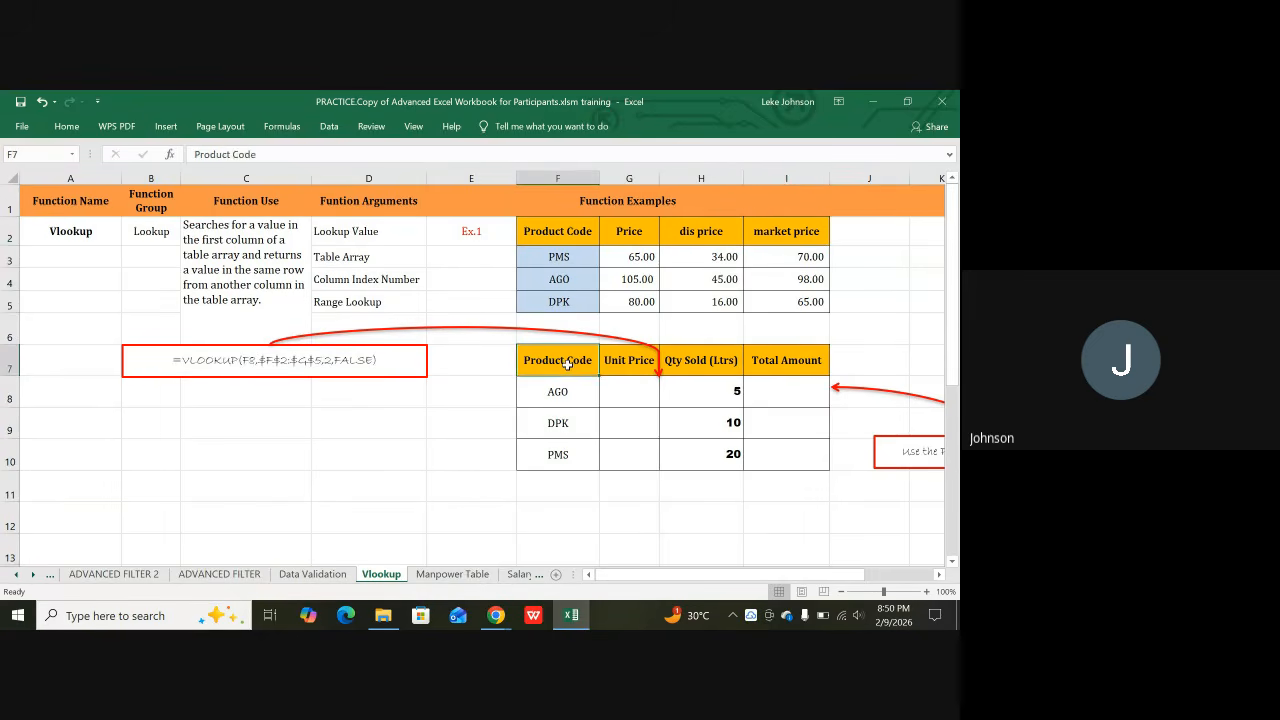
{"action": "left_click", "coordinate": [615, 362]}
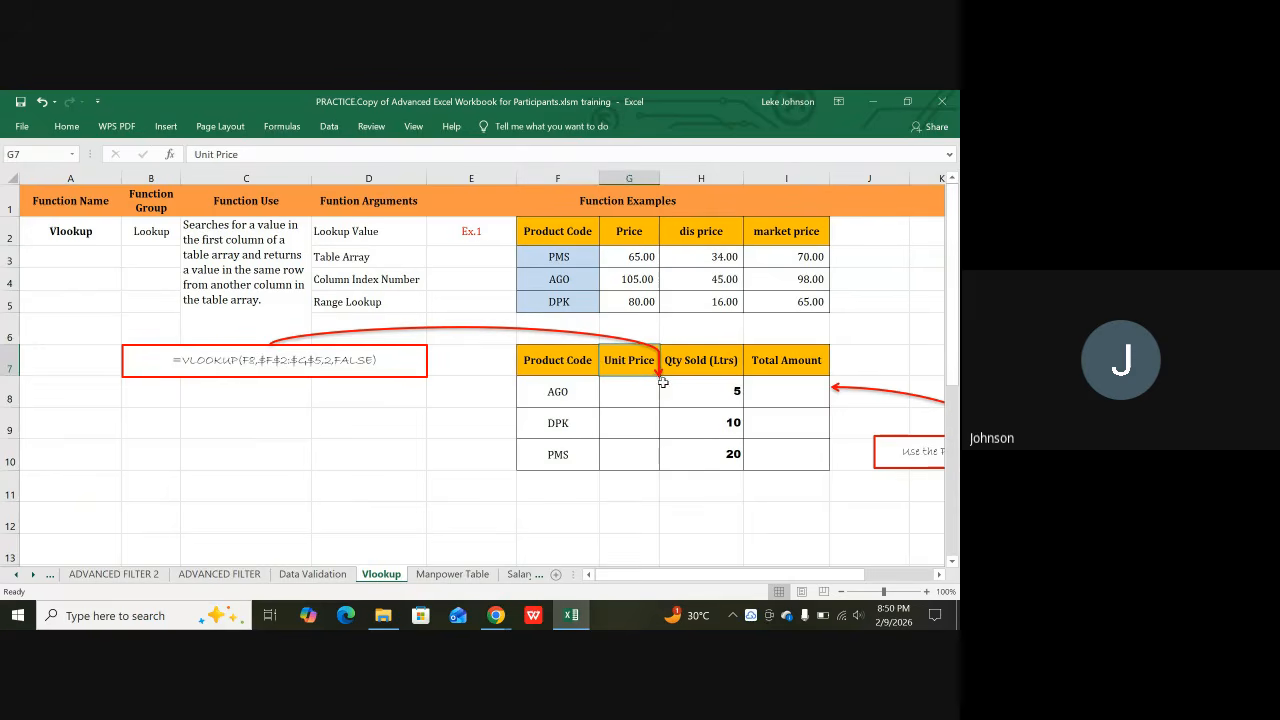
{"action": "left_click", "coordinate": [720, 392]}
{"action": "left_click", "coordinate": [724, 426]}
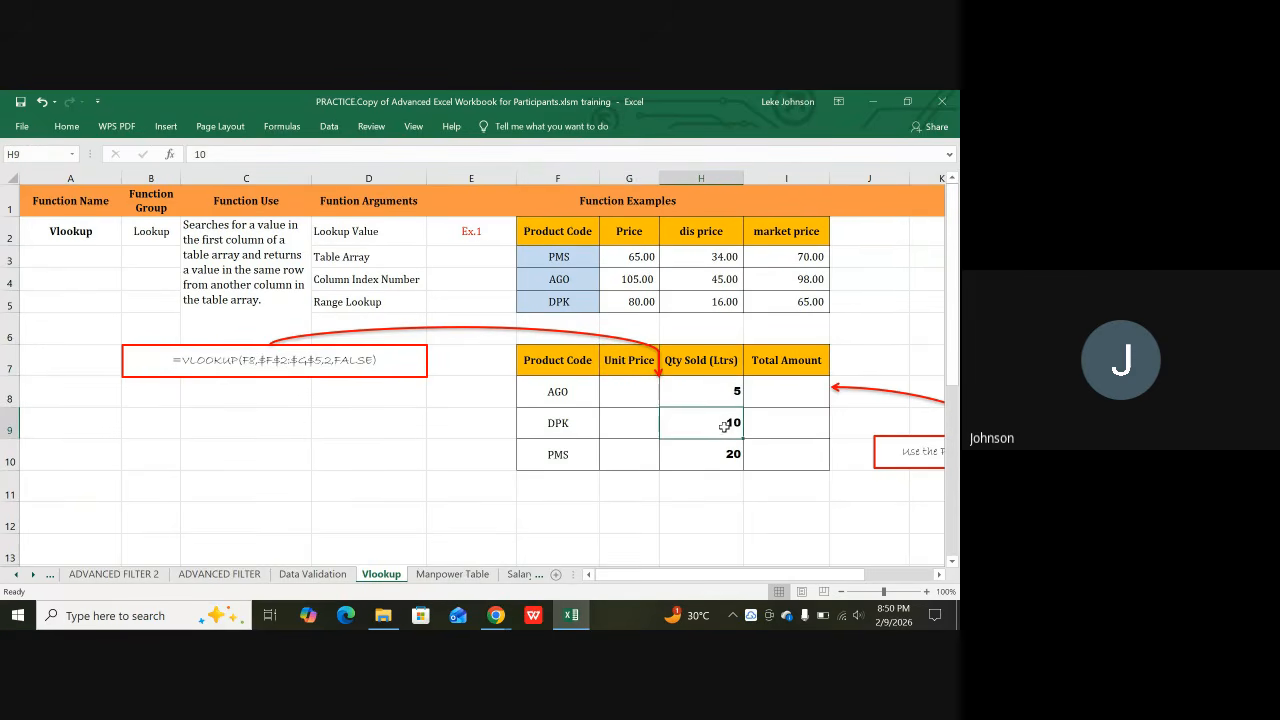
{"action": "left_click", "coordinate": [720, 456]}
{"action": "left_click", "coordinate": [710, 427]}
{"action": "left_click", "coordinate": [560, 256]}
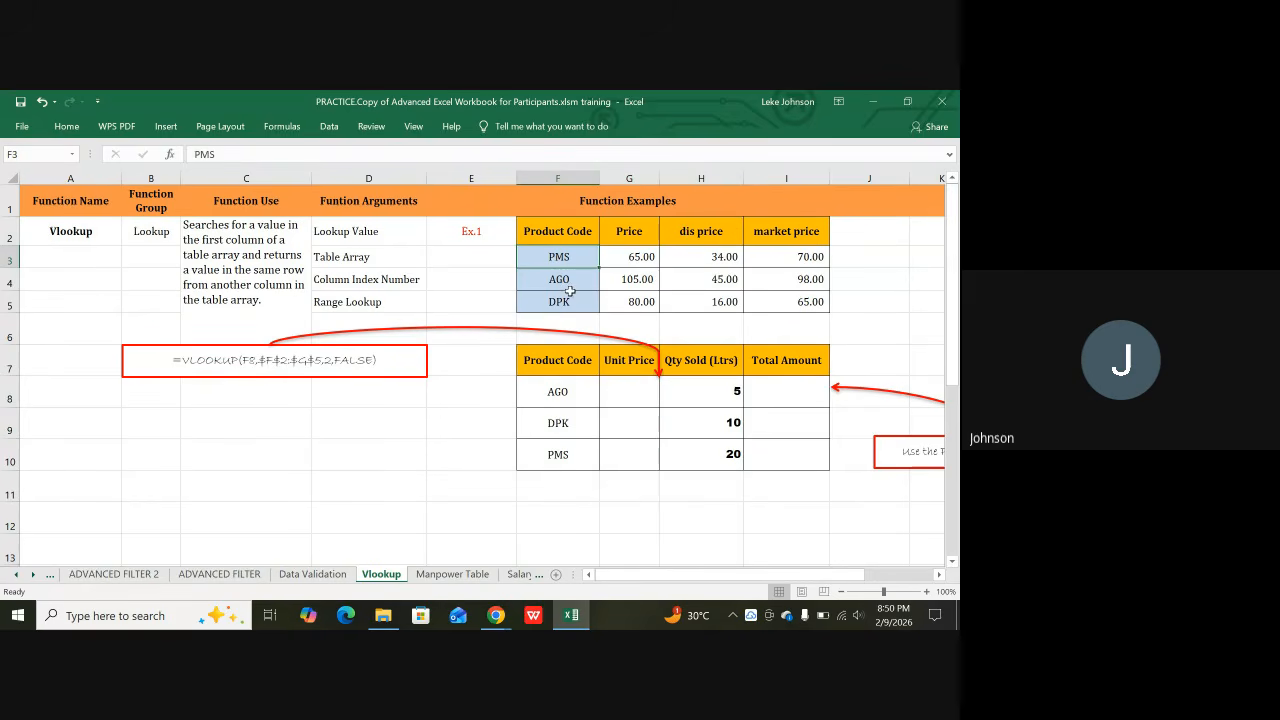
{"action": "left_click", "coordinate": [568, 283]}
{"action": "left_click", "coordinate": [570, 307]}
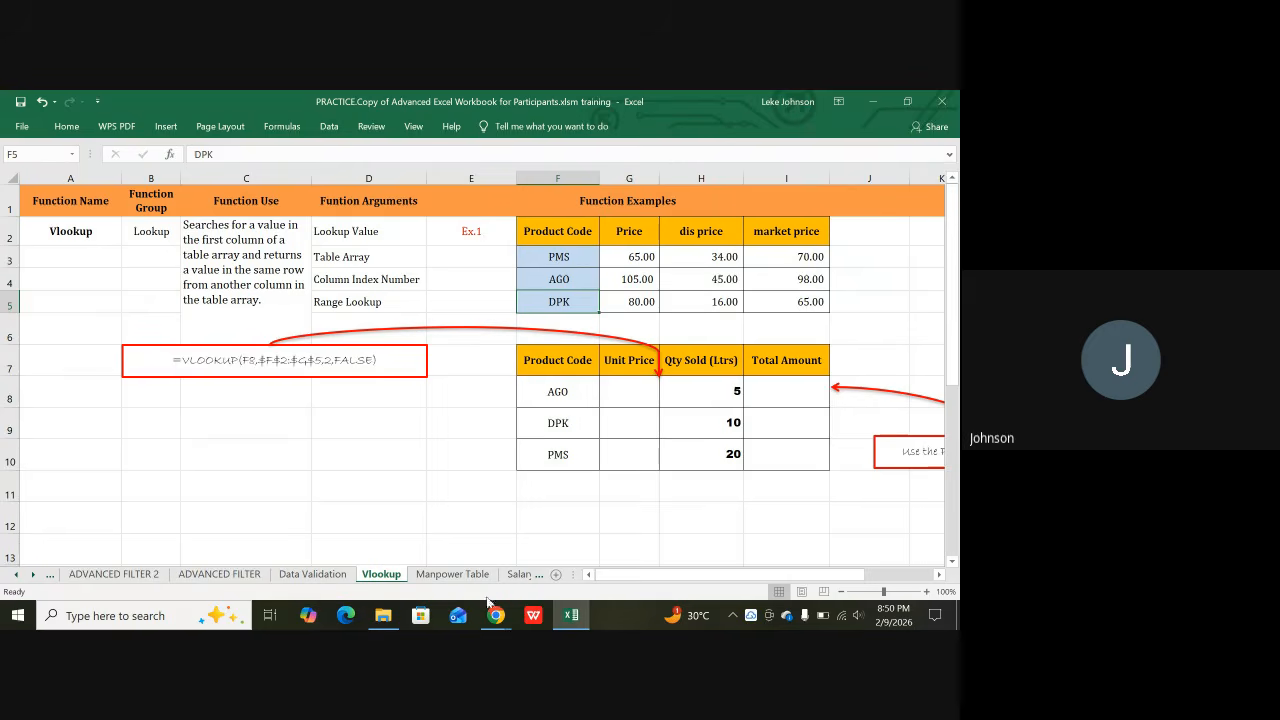
{"action": "mouse_move", "coordinate": [497, 618]}
Start a VLOOKUP formula in G8, the Unit Price cell for AGO, with F8 as the lookup value
{"action": "left_click", "coordinate": [552, 397]}
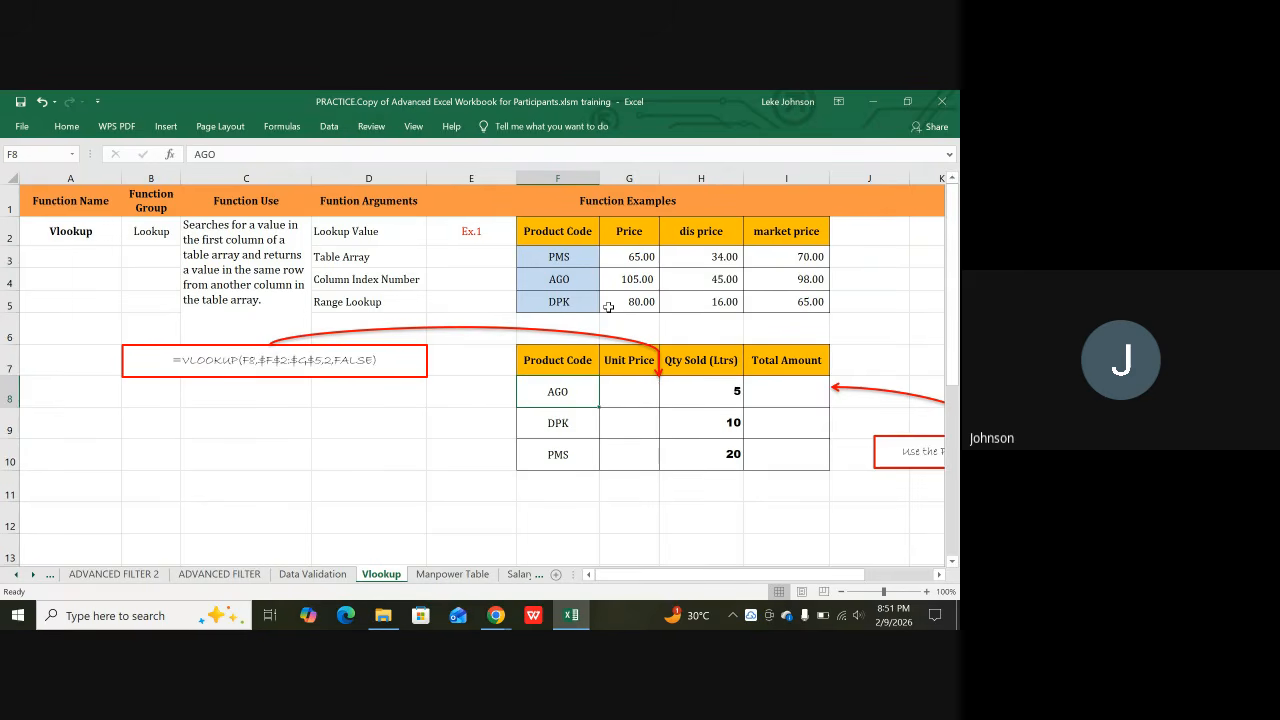
{"action": "left_click", "coordinate": [637, 394]}
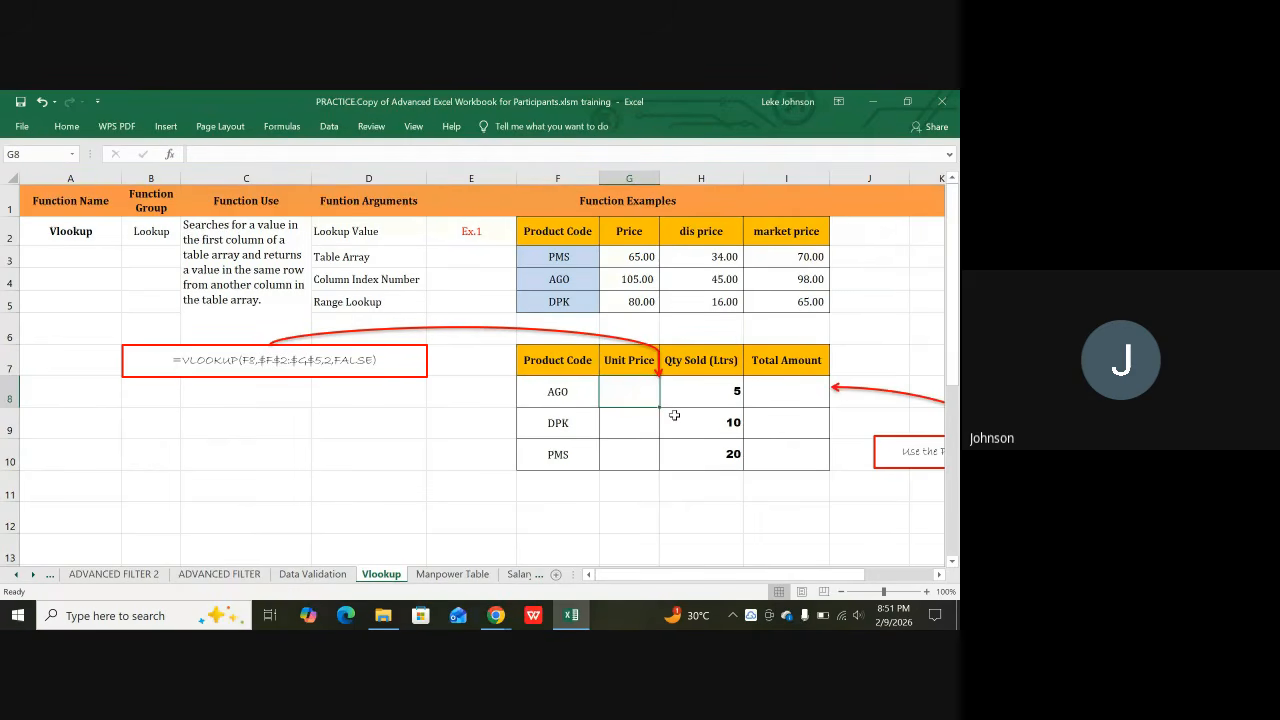
{"action": "type", "text": "="}
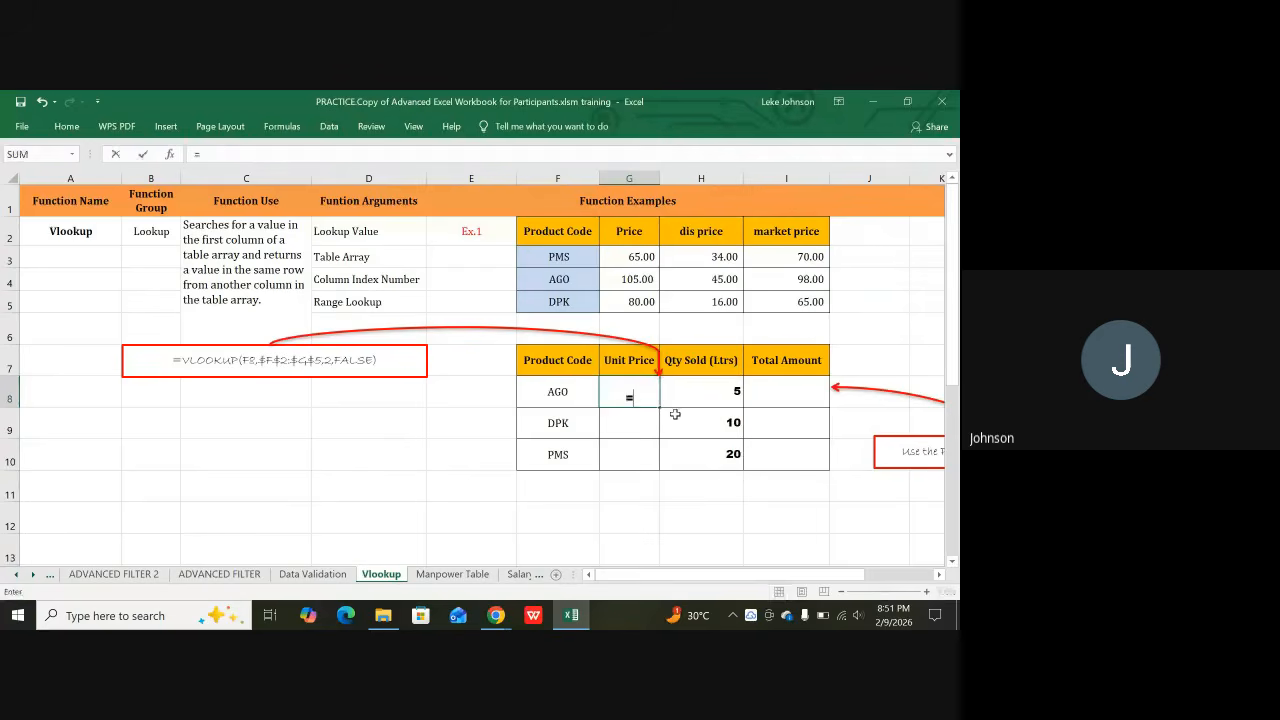
{"action": "type", "text": "vlook"}
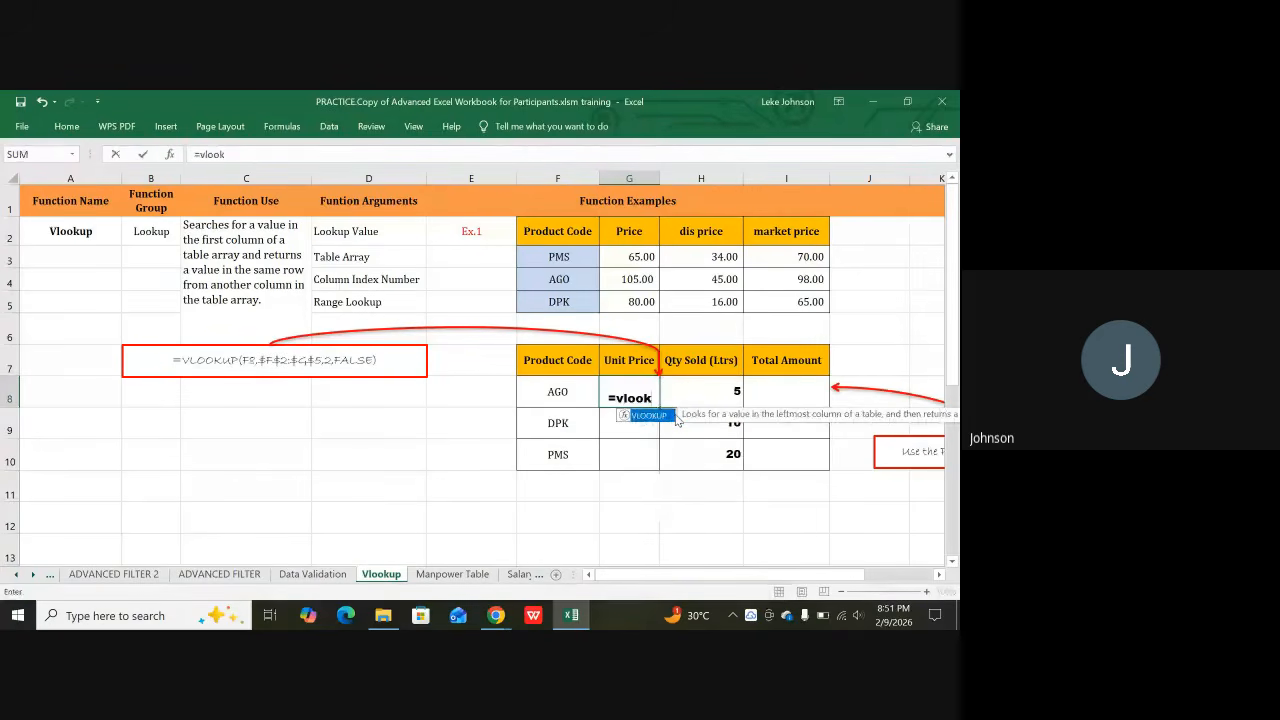
{"action": "type", "text": "up"}
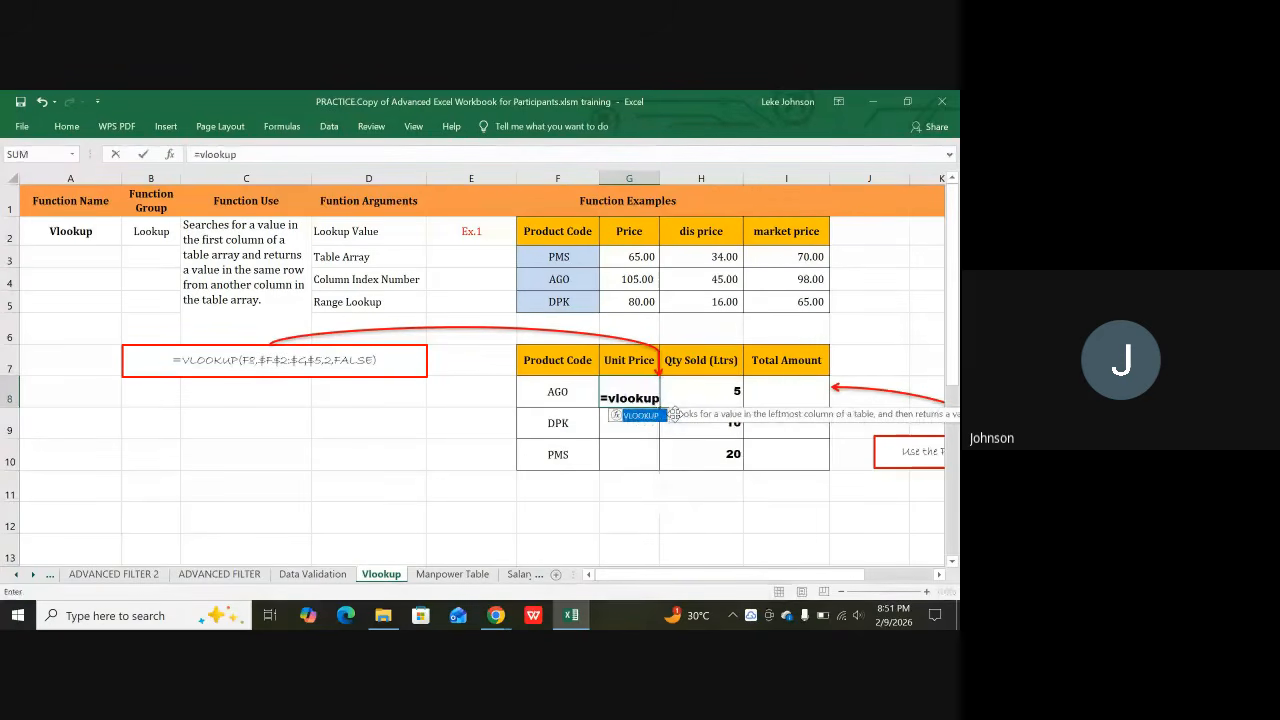
{"action": "type", "text": "("}
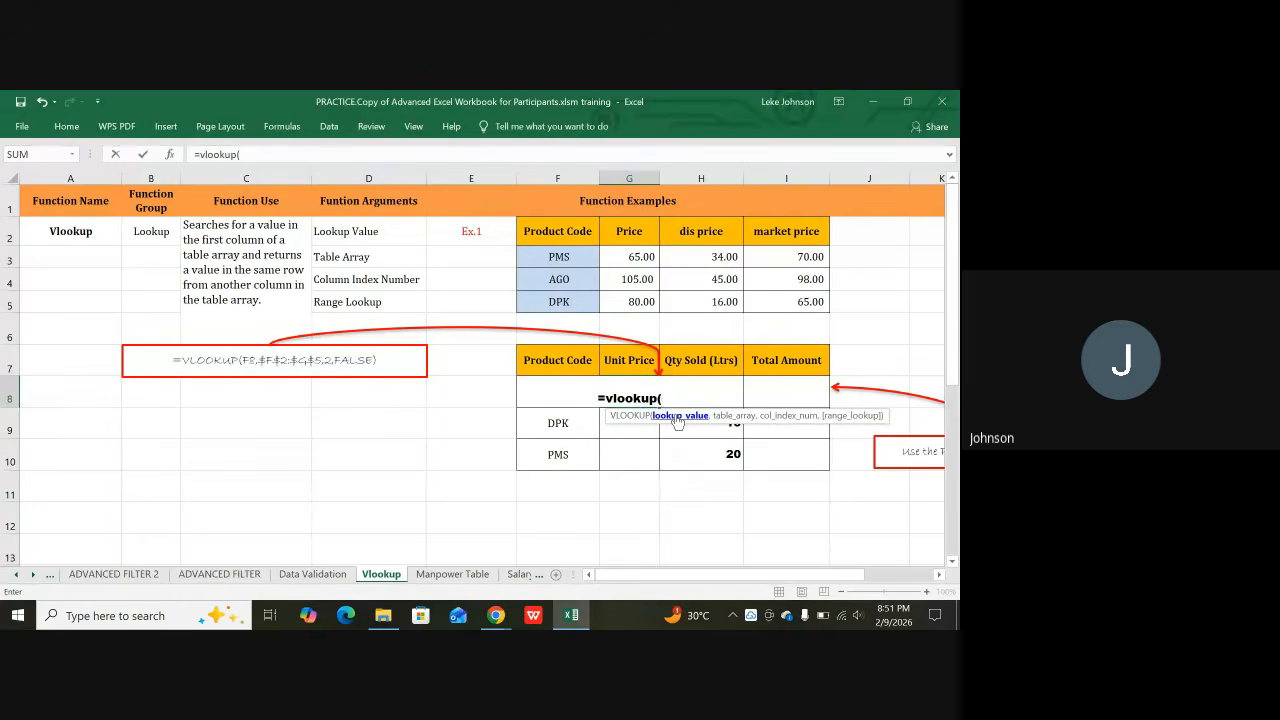
{"action": "type", "text": "f8"}
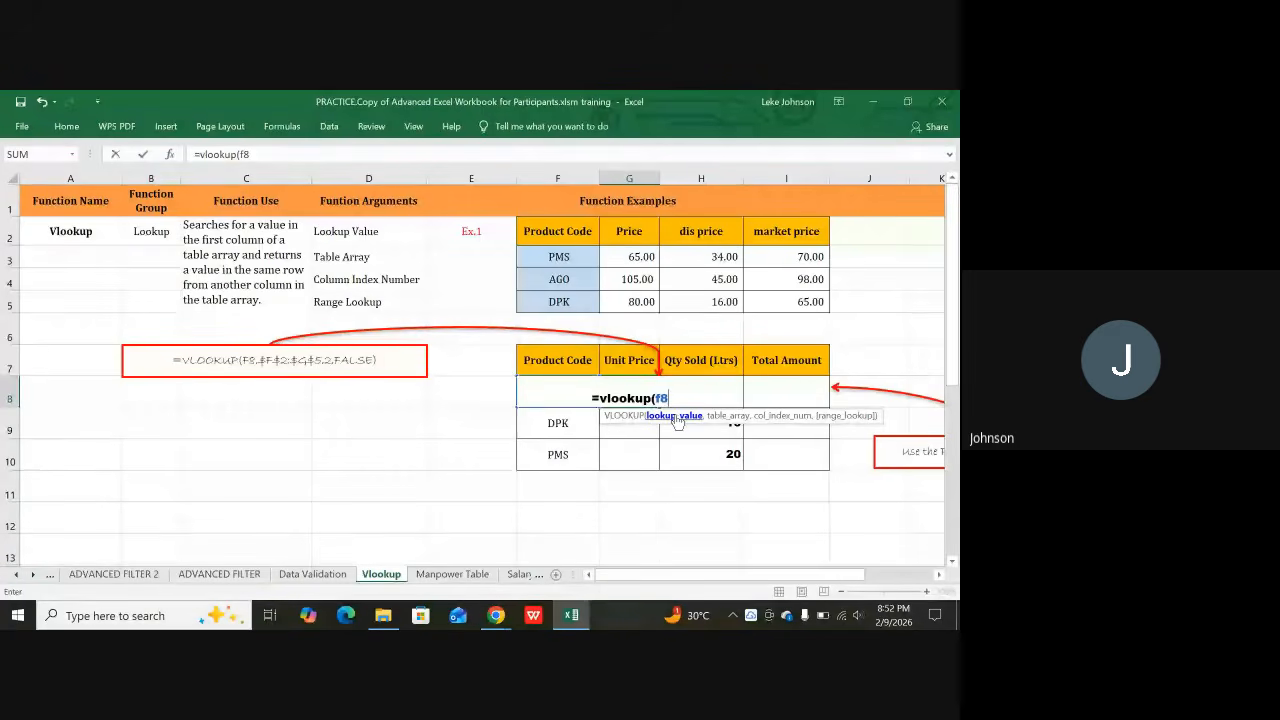
{"action": "type", "text": ","}
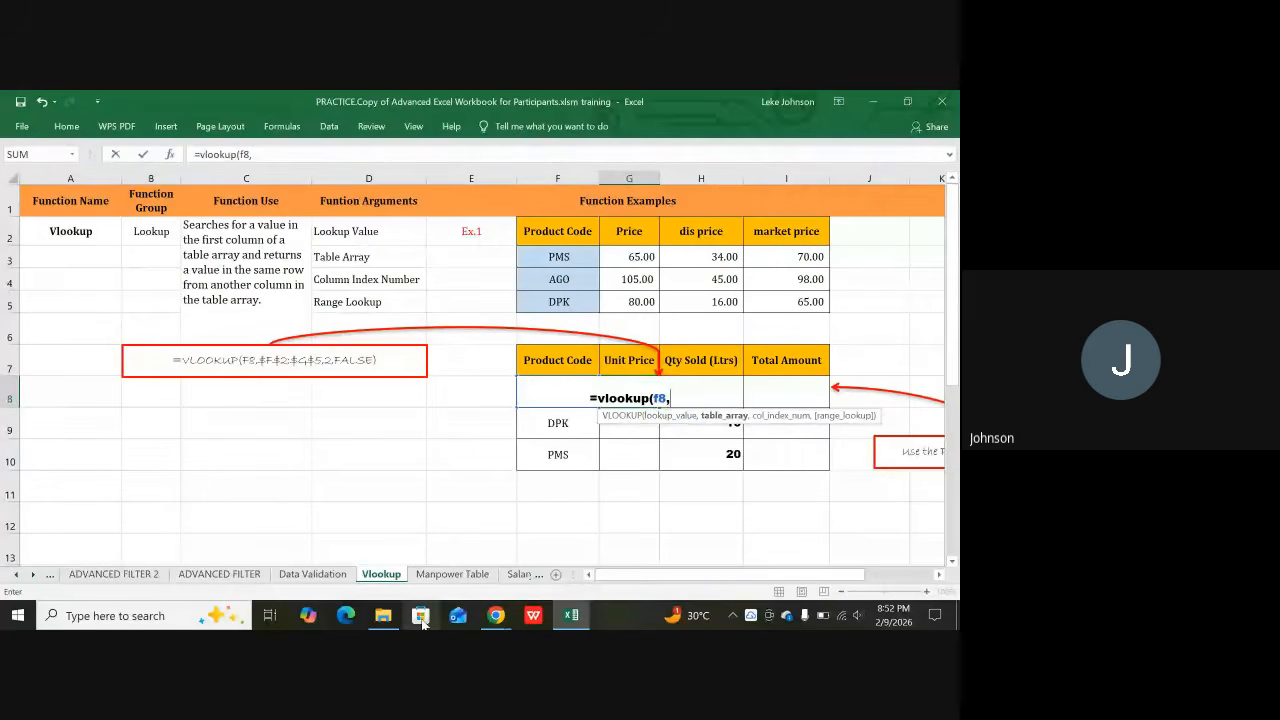
Complete the VLOOKUP in G8 with table array F2:I5, column index 4 and FALSE for an exact match
{"action": "mouse_move", "coordinate": [494, 616]}
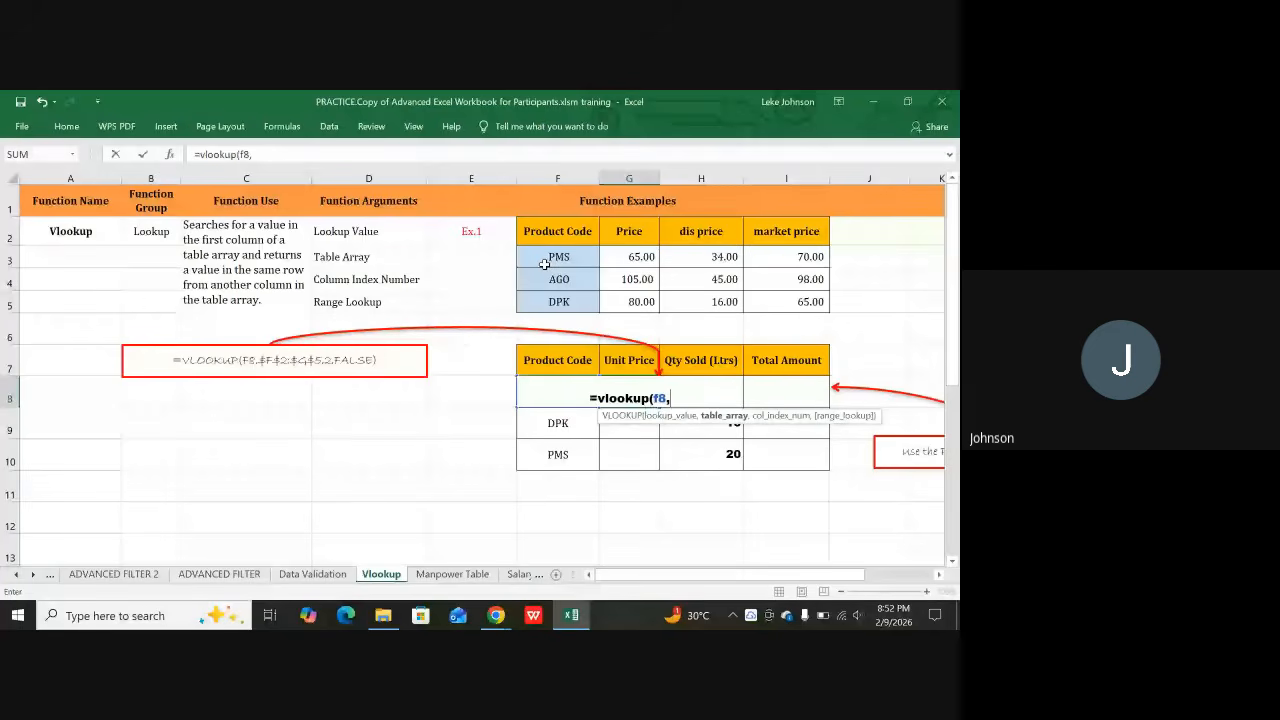
{"action": "left_click", "coordinate": [554, 229]}
{"action": "left_click_drag", "start_coordinate": [554, 229], "coordinate": [799, 292]}
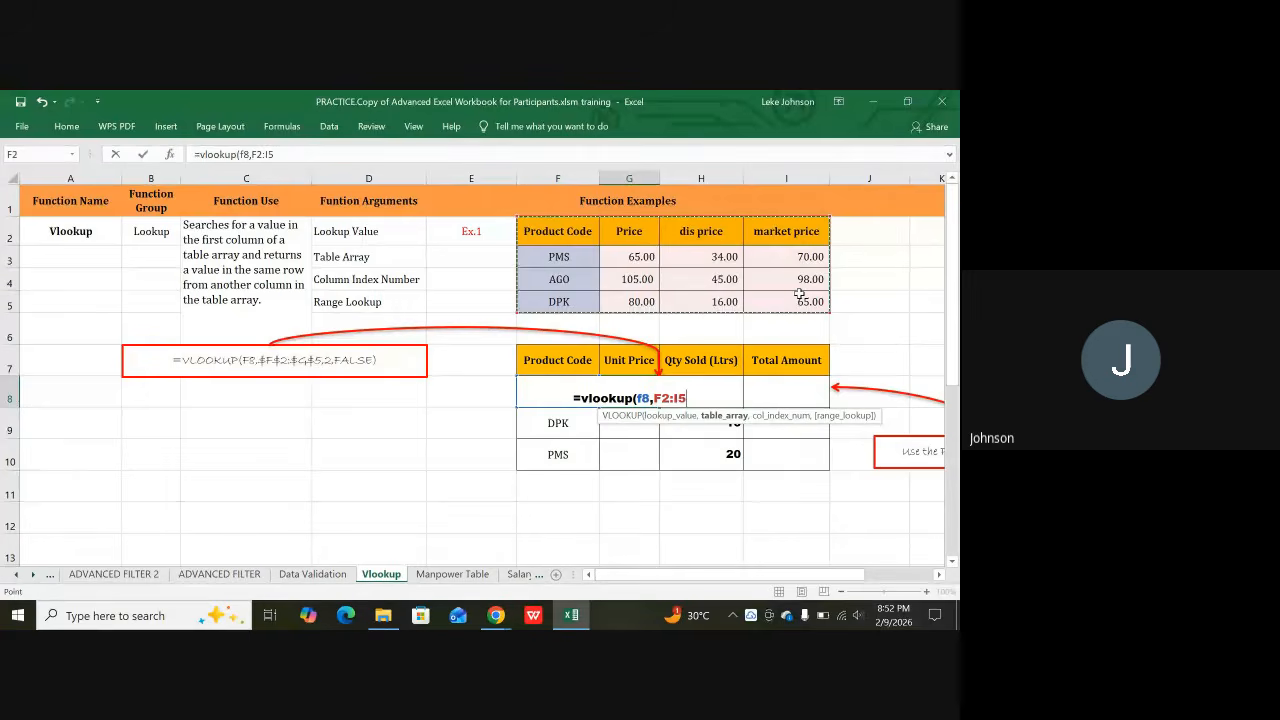
{"action": "type", "text": ","}
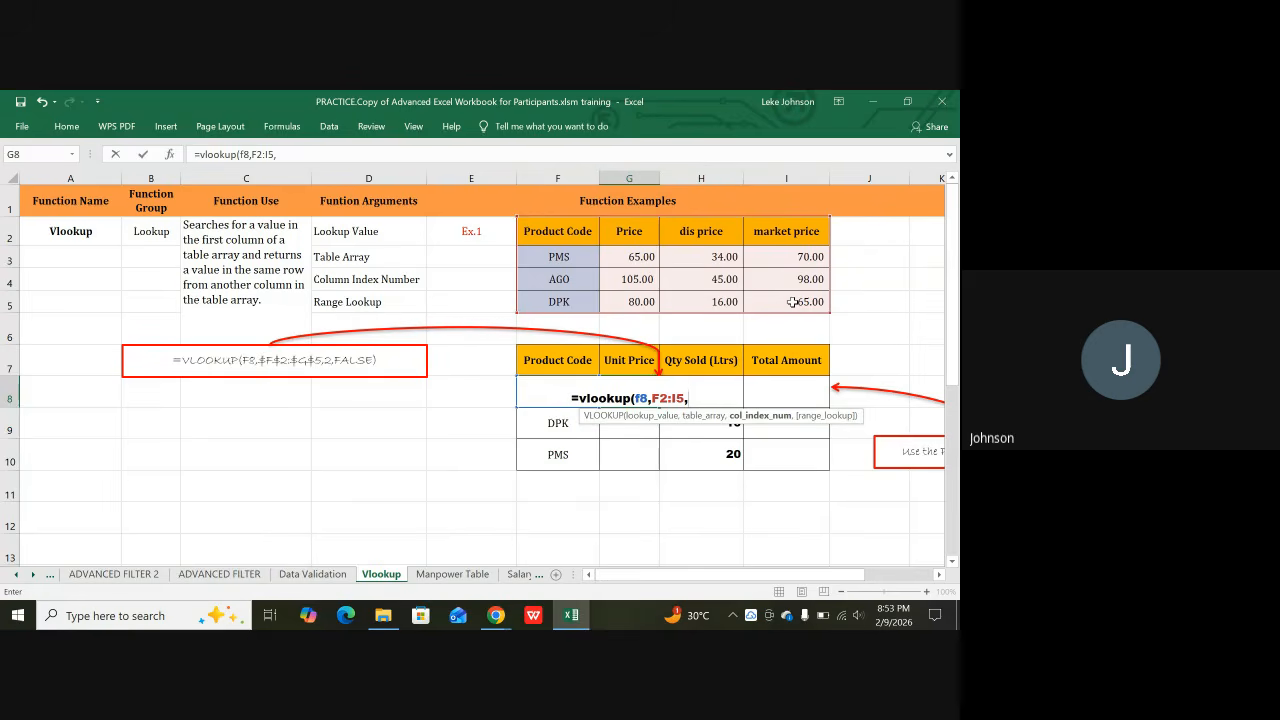
{"action": "type", "text": "4"}
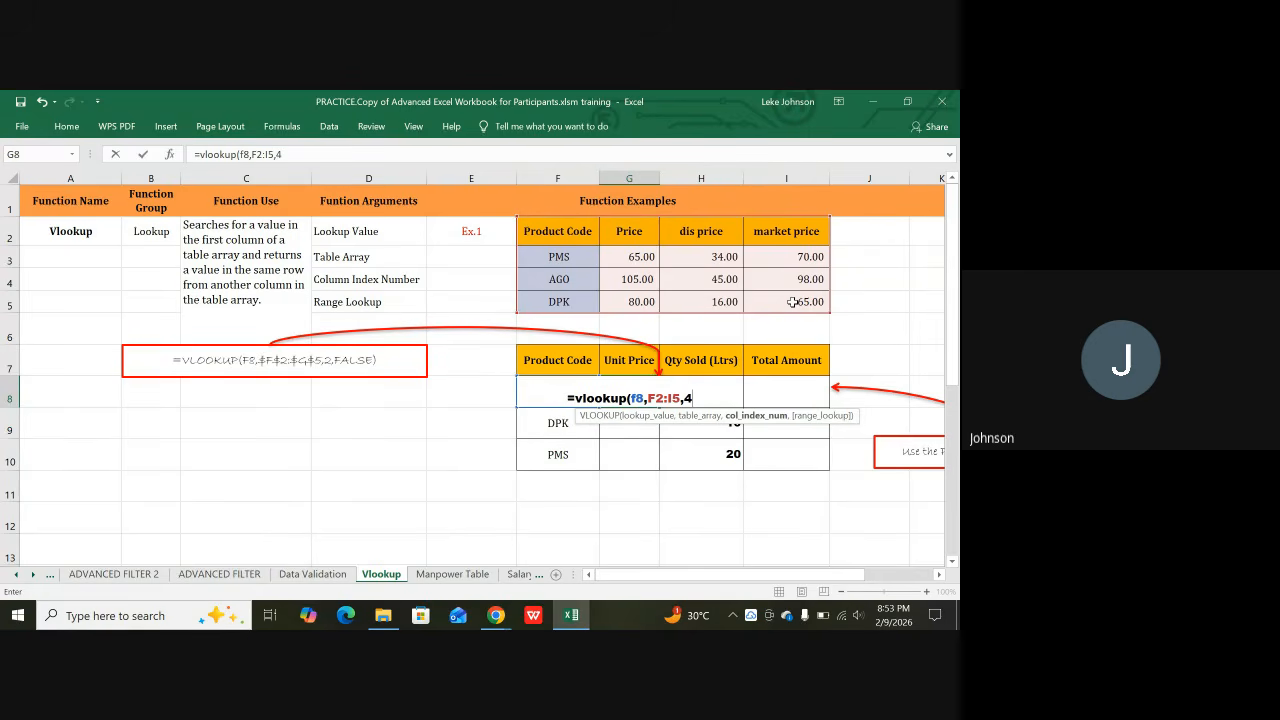
{"action": "type", "text": ","}
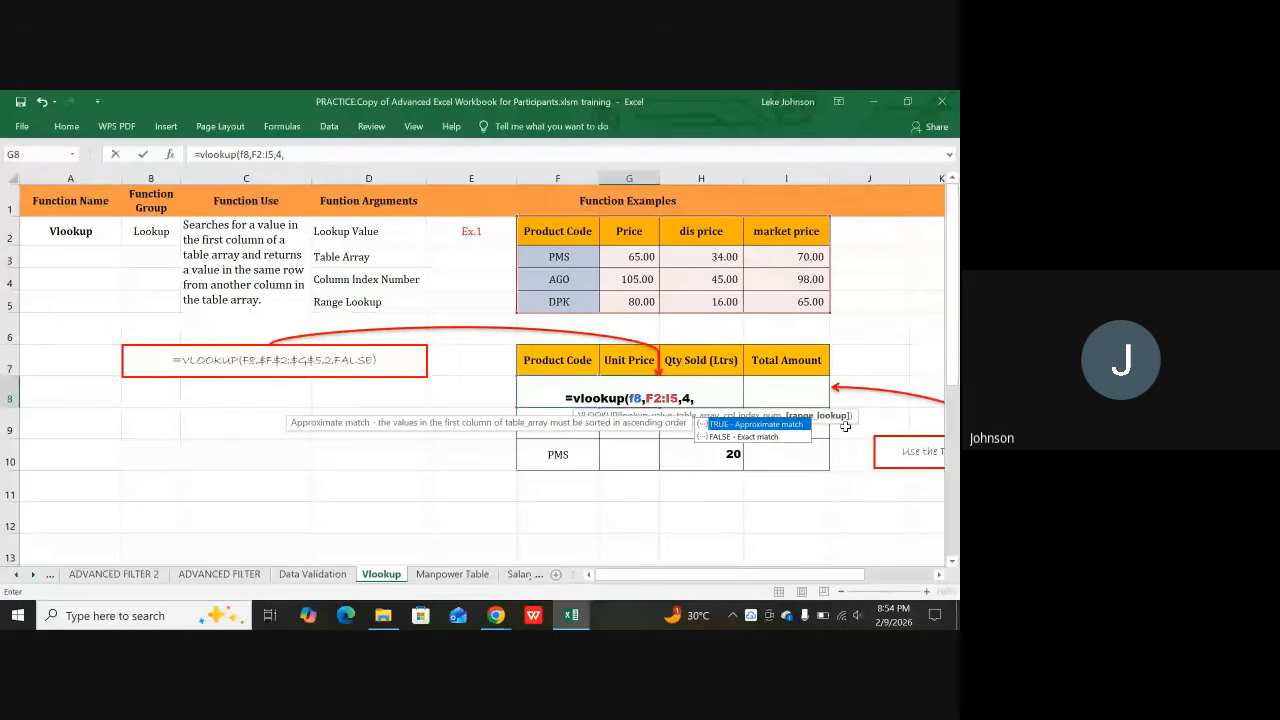
{"action": "type", "text": "fa"}
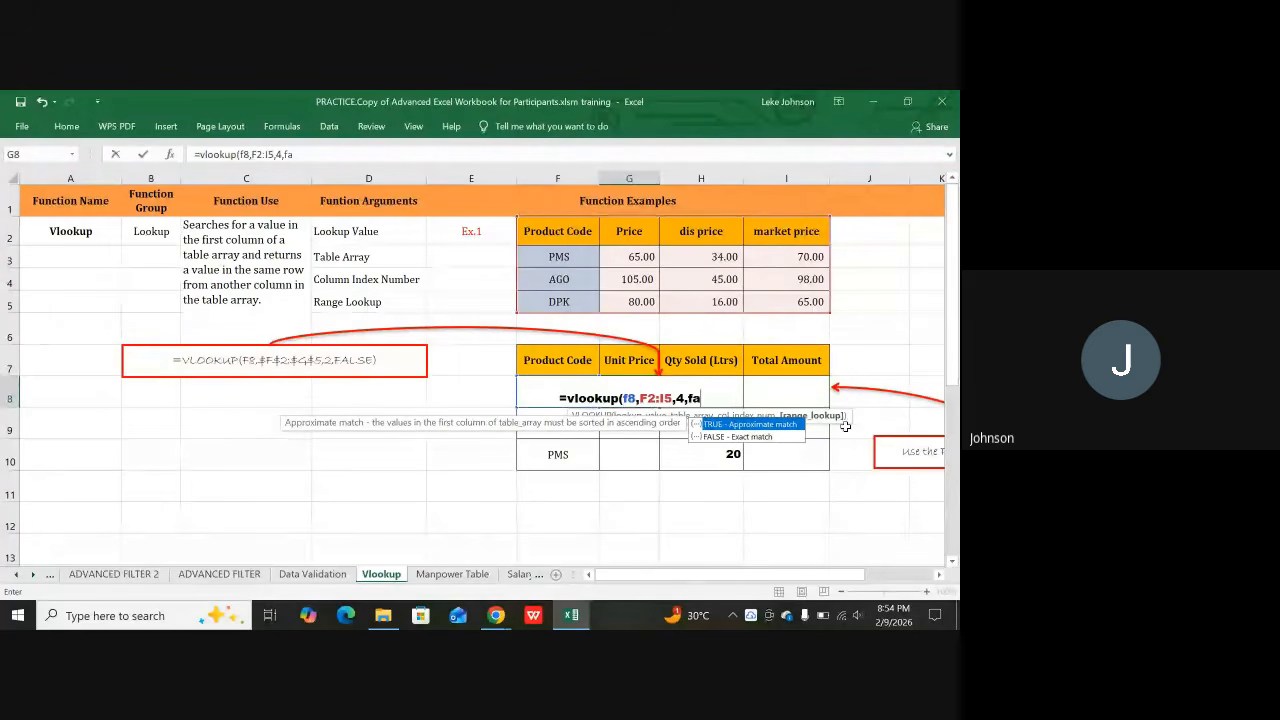
{"action": "type", "text": "lse"}
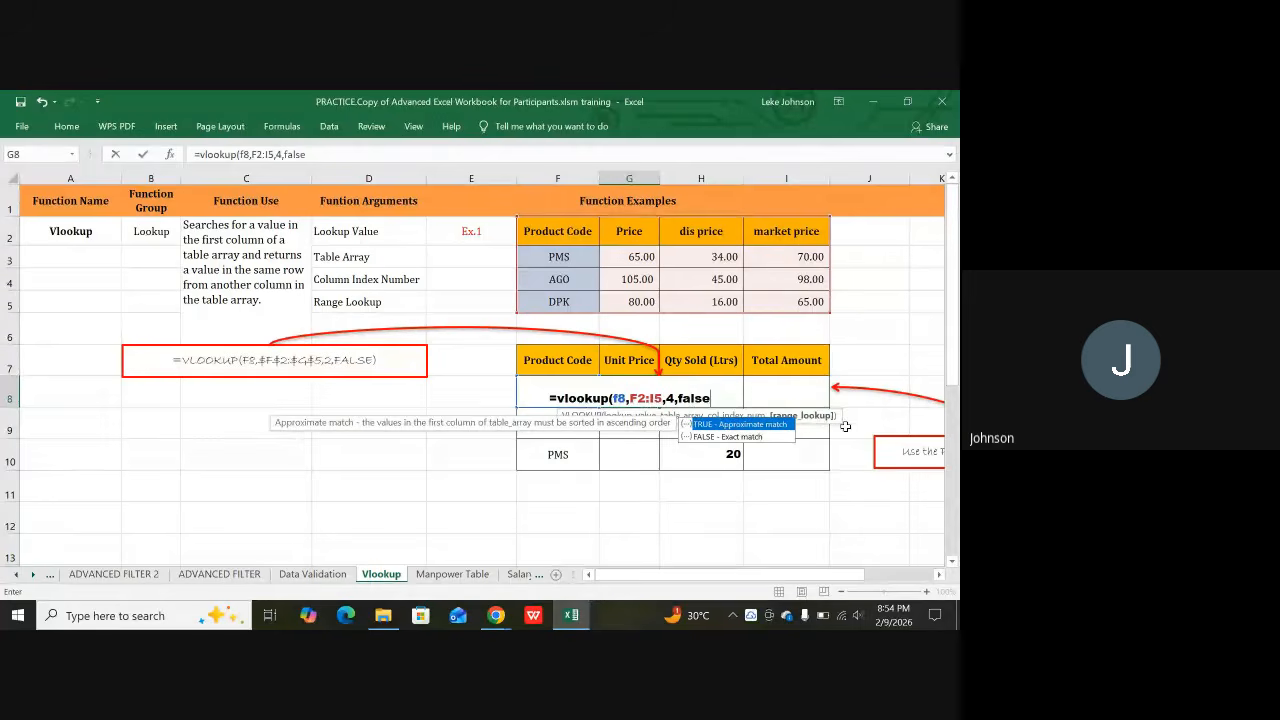
{"action": "type", "text": ")"}
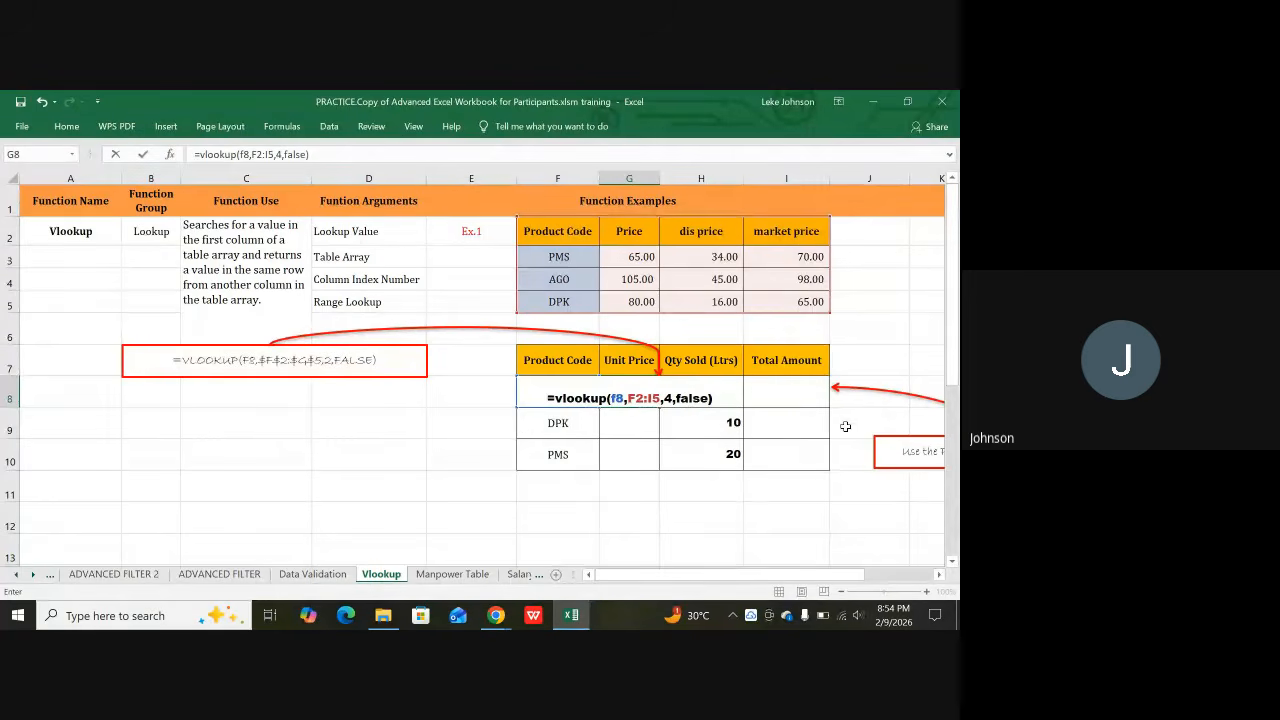
{"action": "key", "text": "Return"}
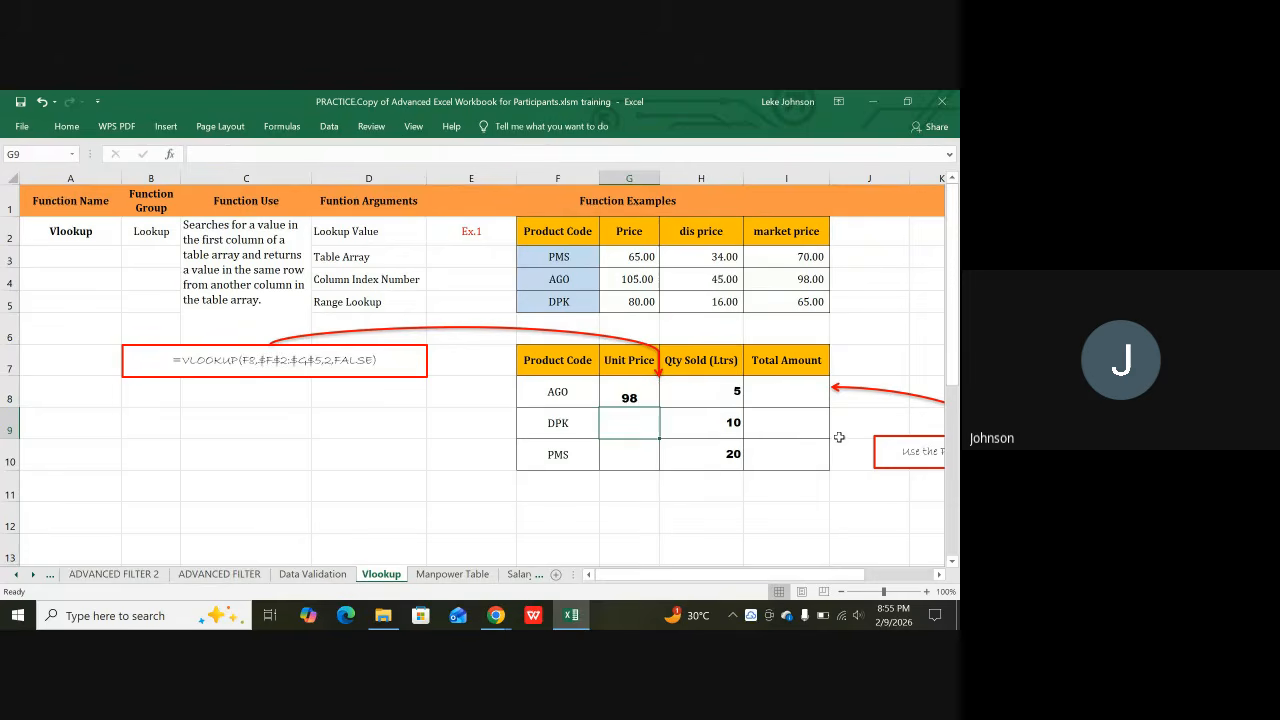
Switch to the Meet call window in Chrome to check on the participants
{"action": "left_click", "coordinate": [495, 616]}
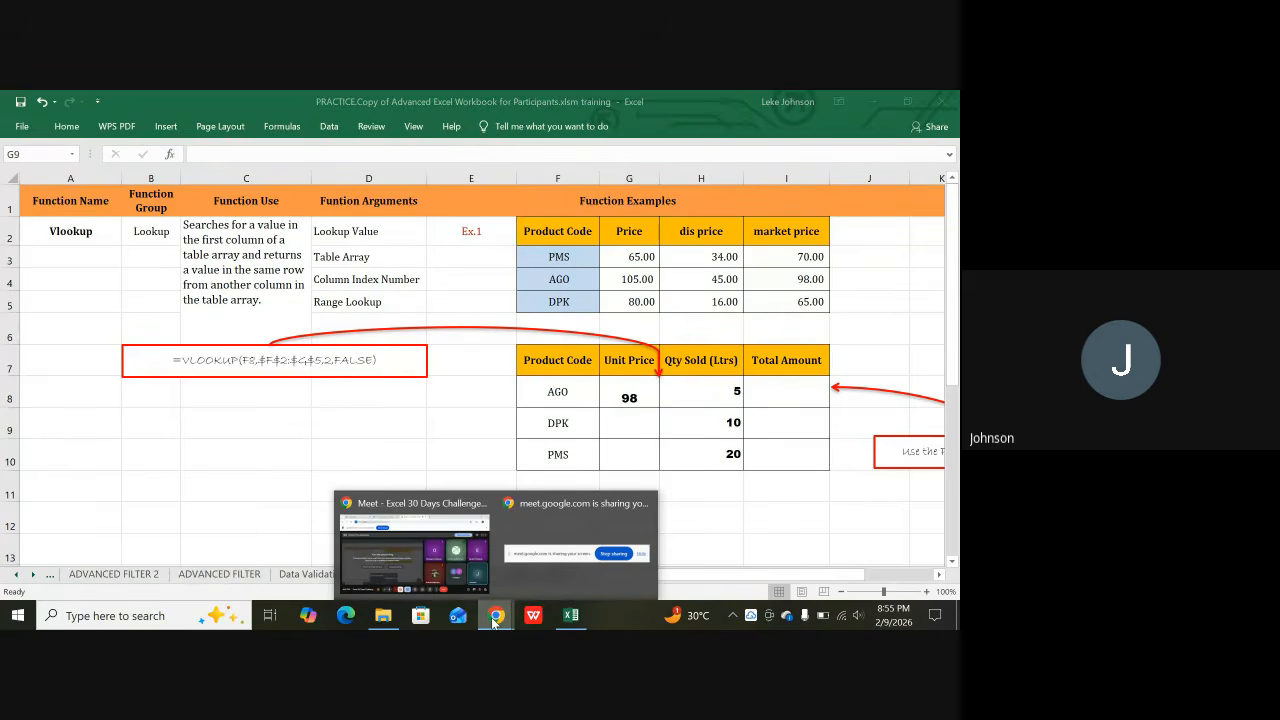
{"action": "left_click", "coordinate": [414, 555]}
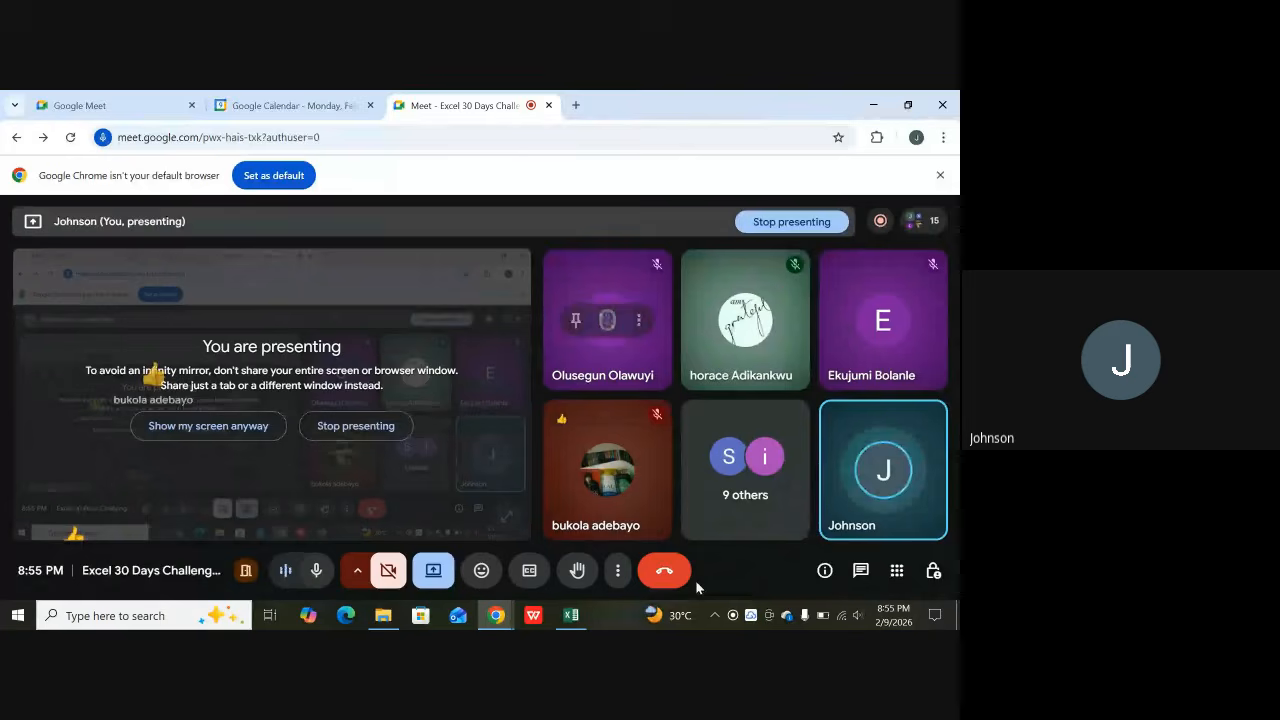
Return to the Excel workbook and review AGO's product code in F8 and the VLOOKUP formula in G8
{"action": "left_click", "coordinate": [571, 616]}
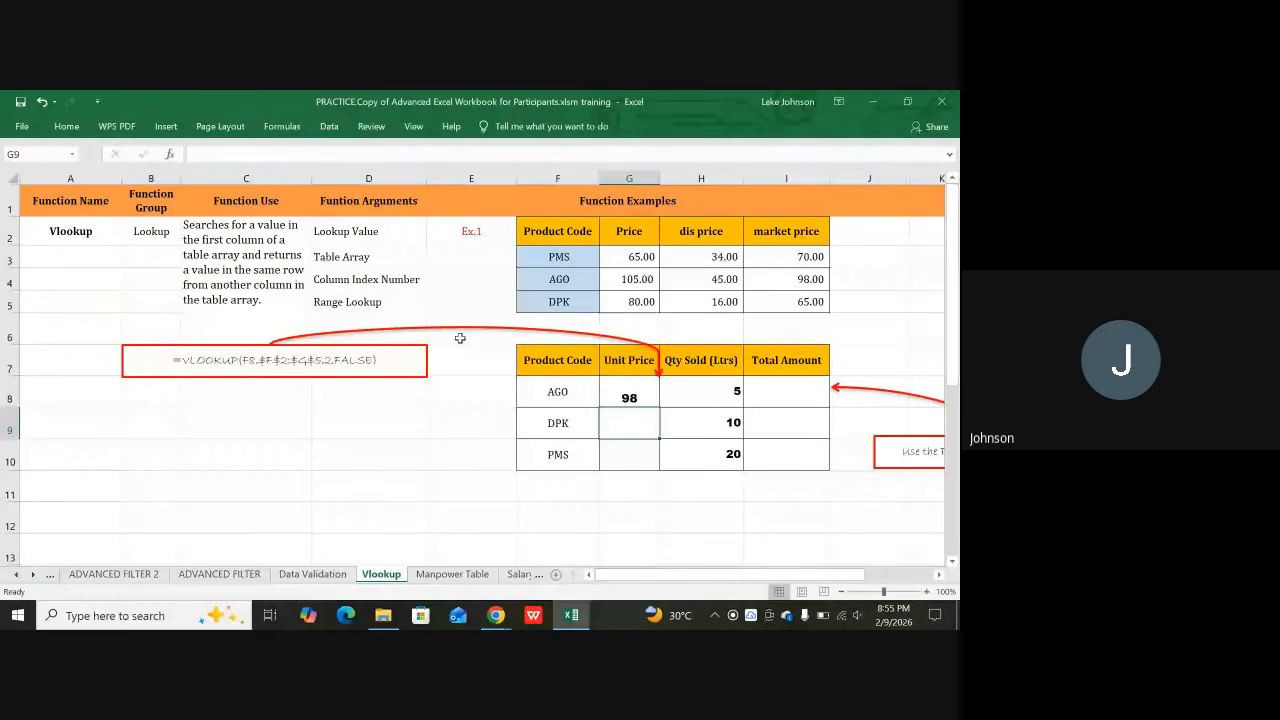
{"action": "left_click", "coordinate": [552, 386]}
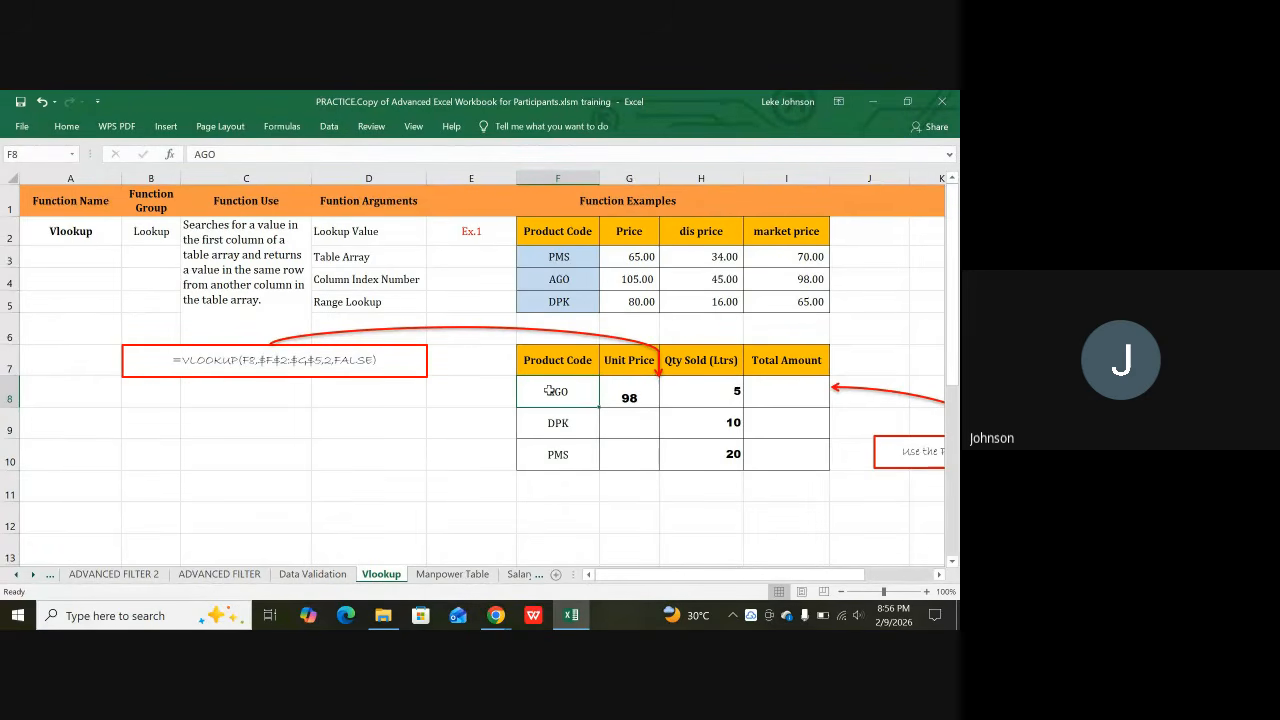
{"action": "left_click", "coordinate": [629, 397]}
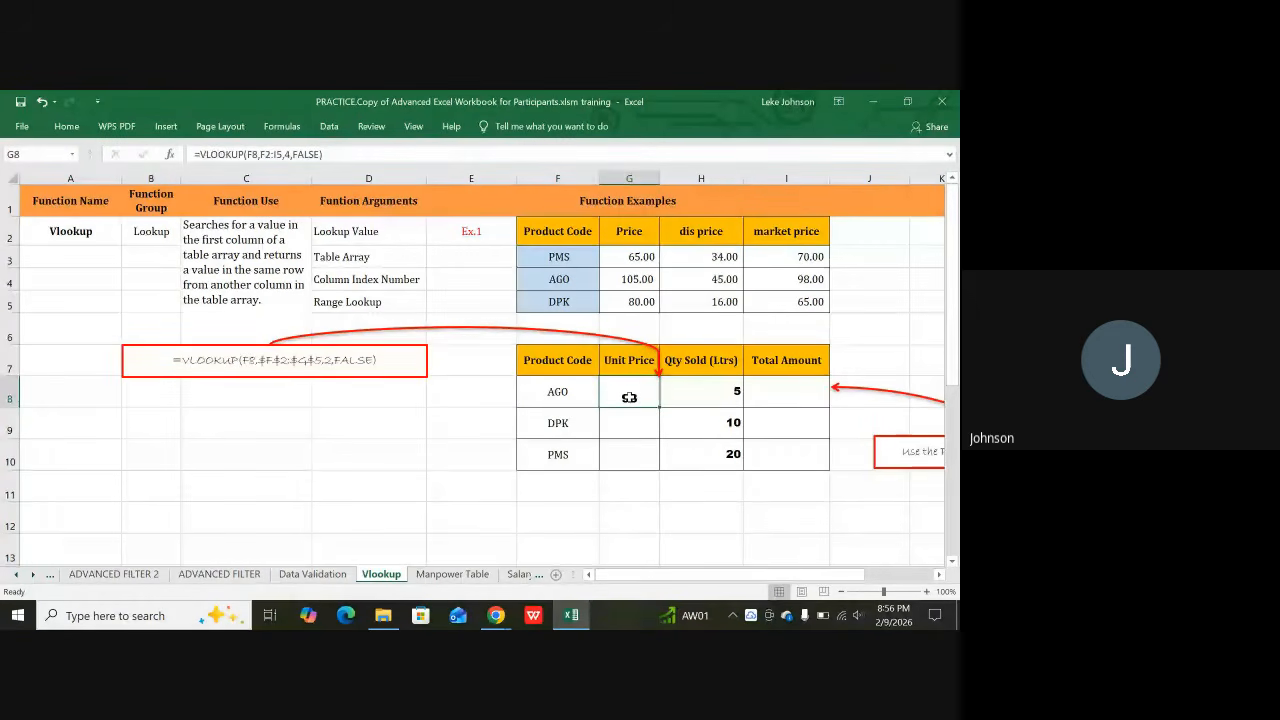
Restart the VLOOKUP formula in G8 with F8 as the lookup value and F2:I5 as the table array
{"action": "type", "text": "="}
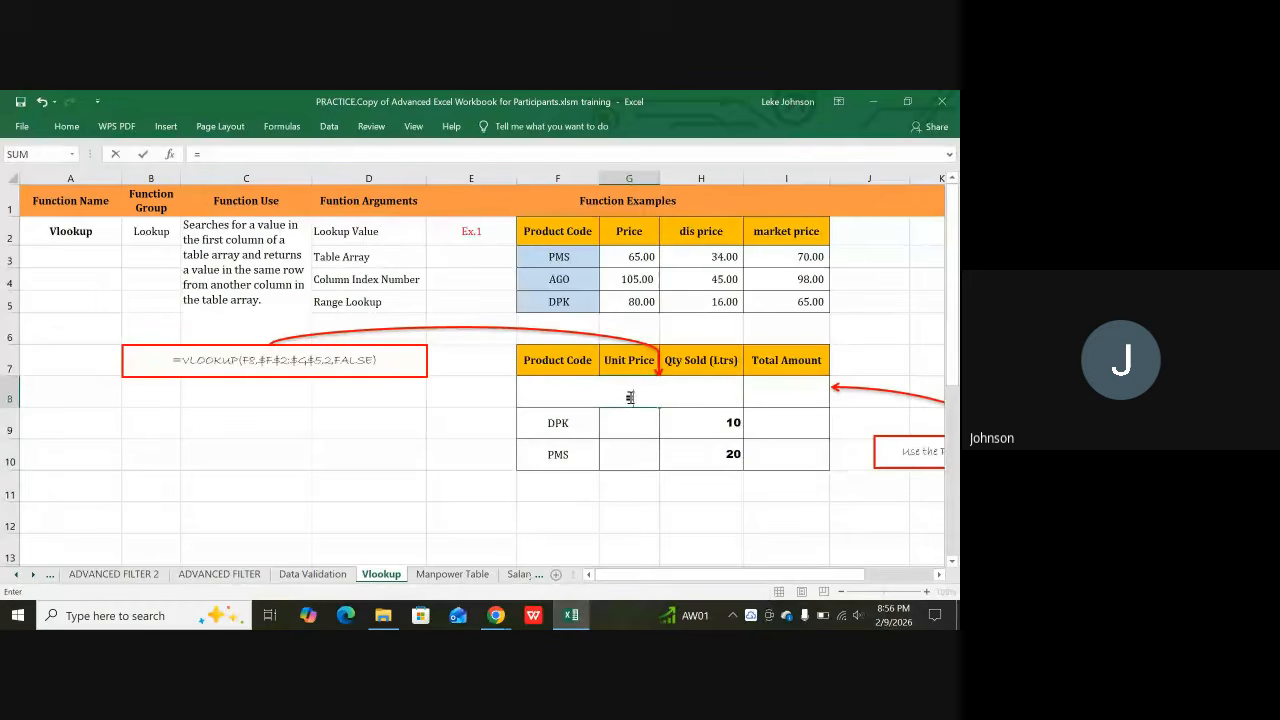
{"action": "type", "text": "vloo"}
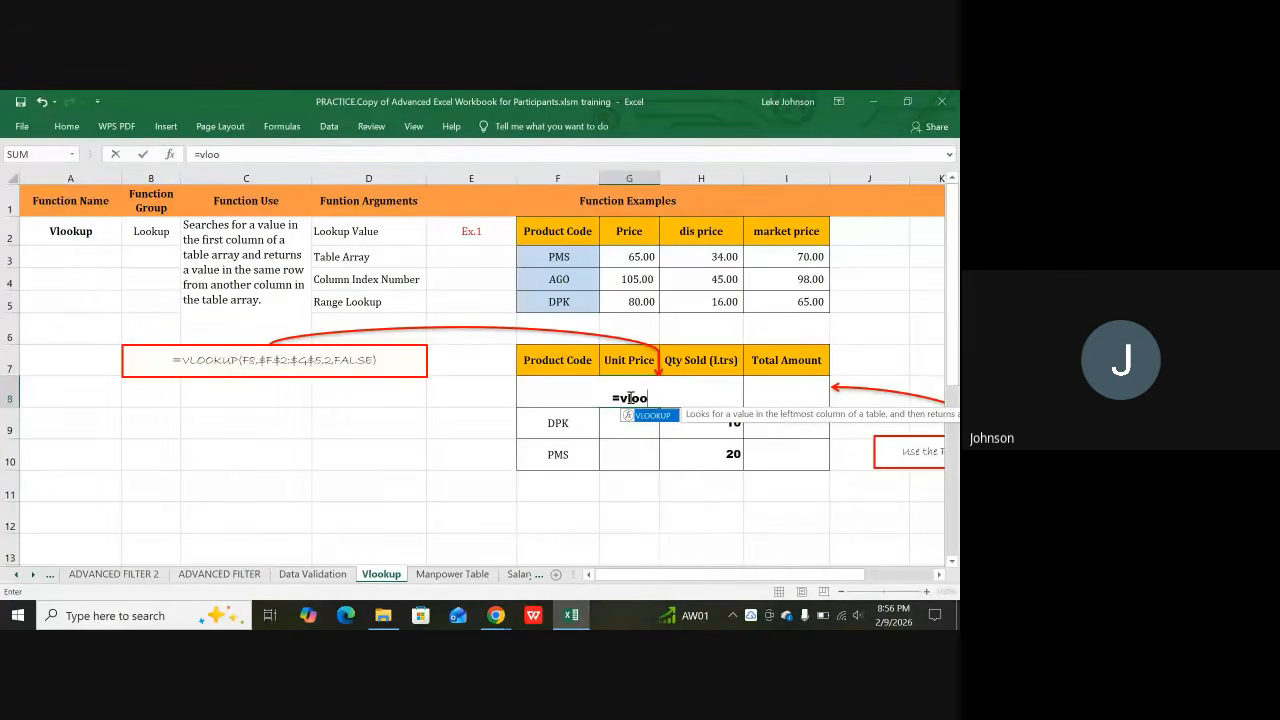
{"action": "type", "text": "kup"}
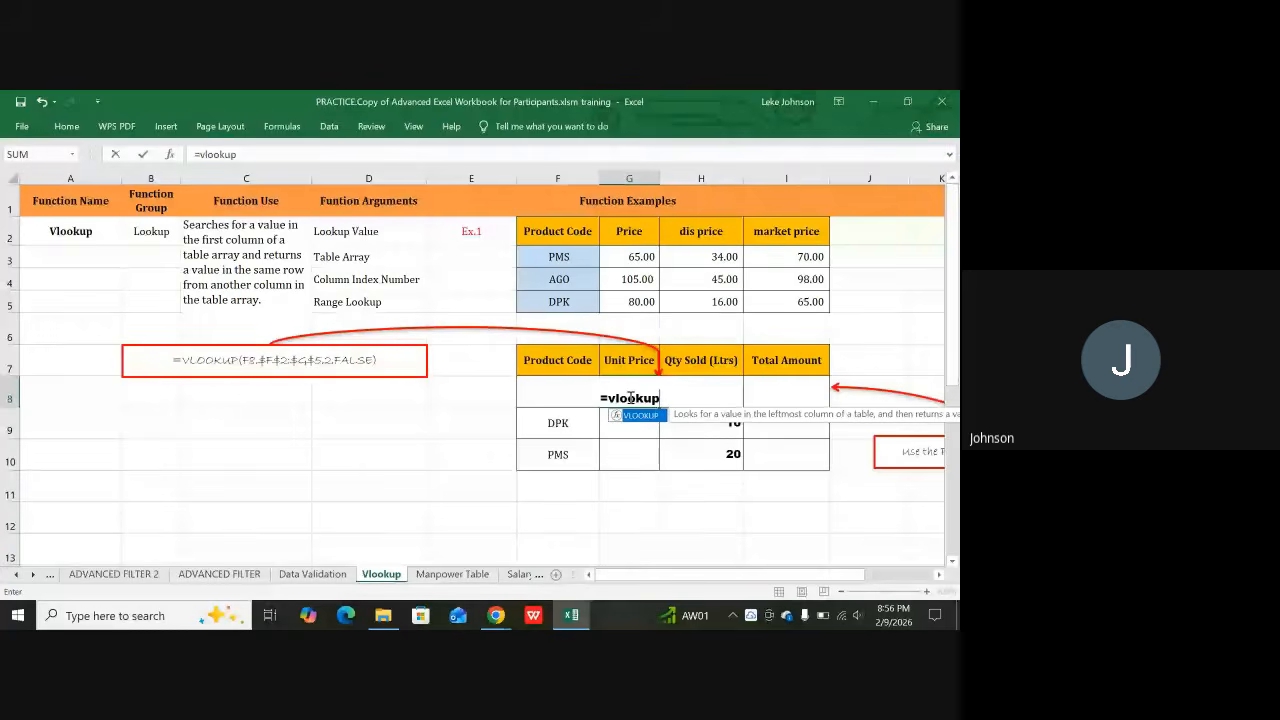
{"action": "type", "text": "("}
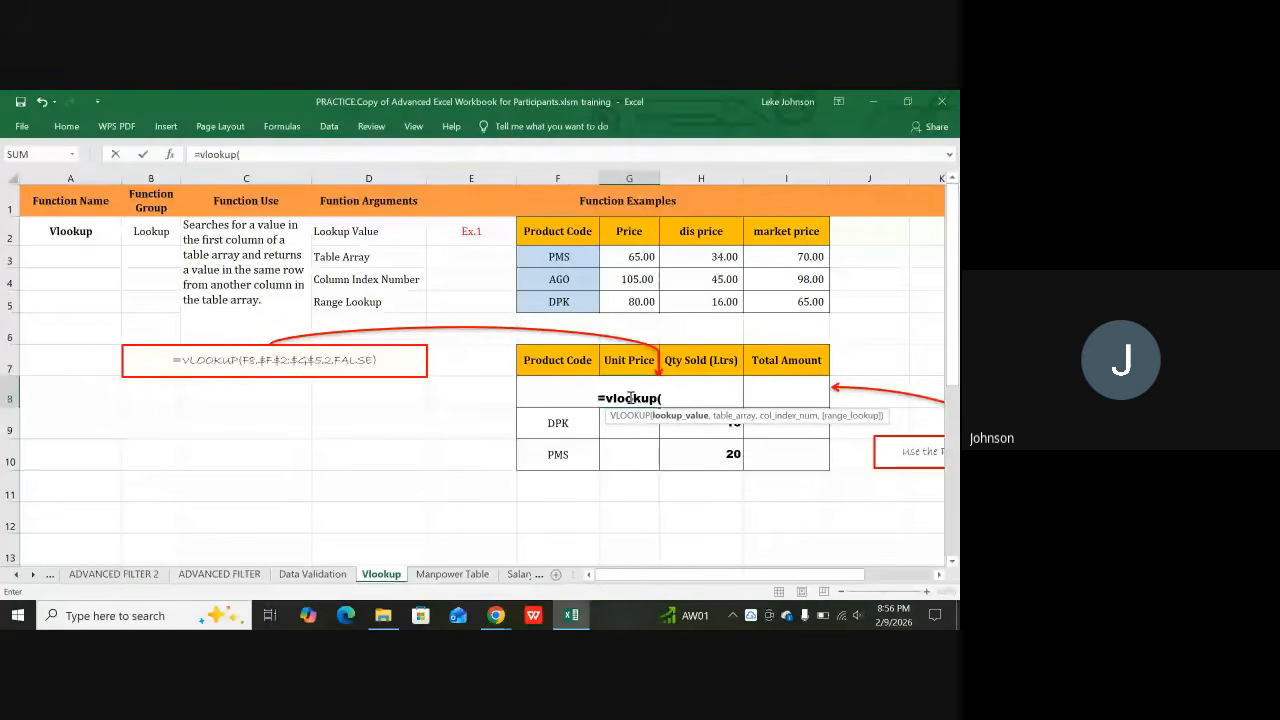
{"action": "type", "text": "f"}
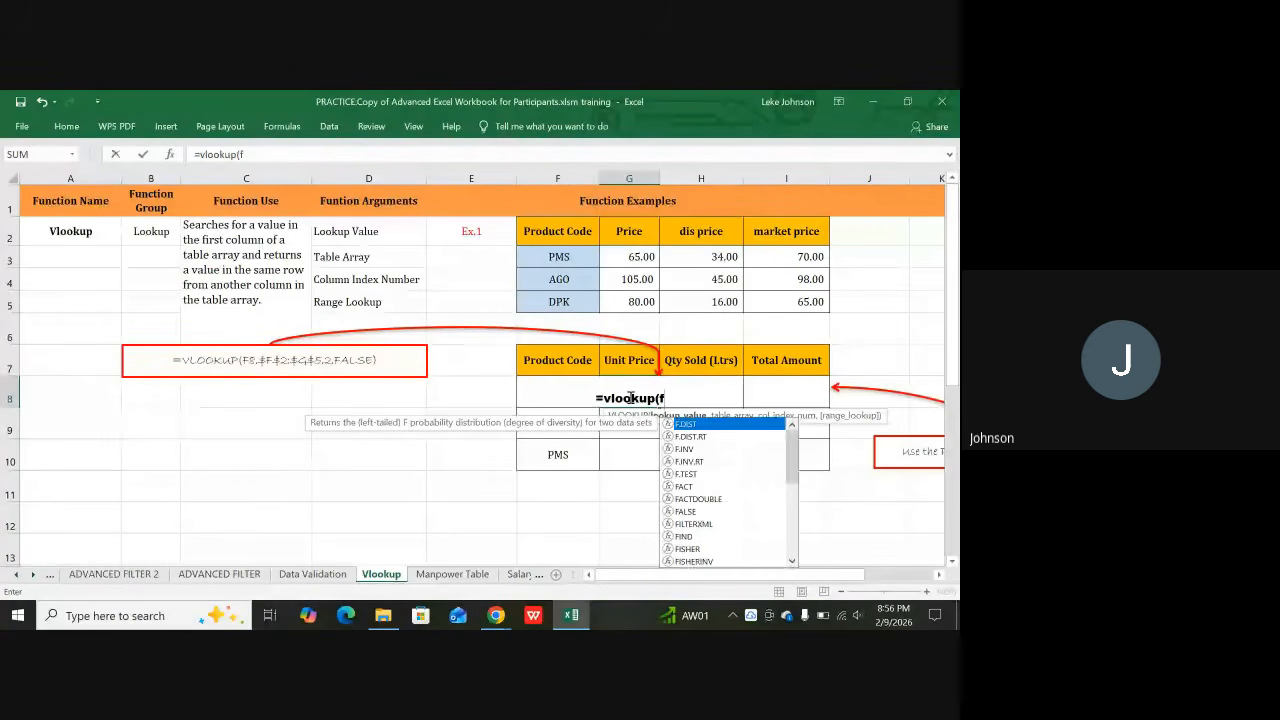
{"action": "type", "text": "8"}
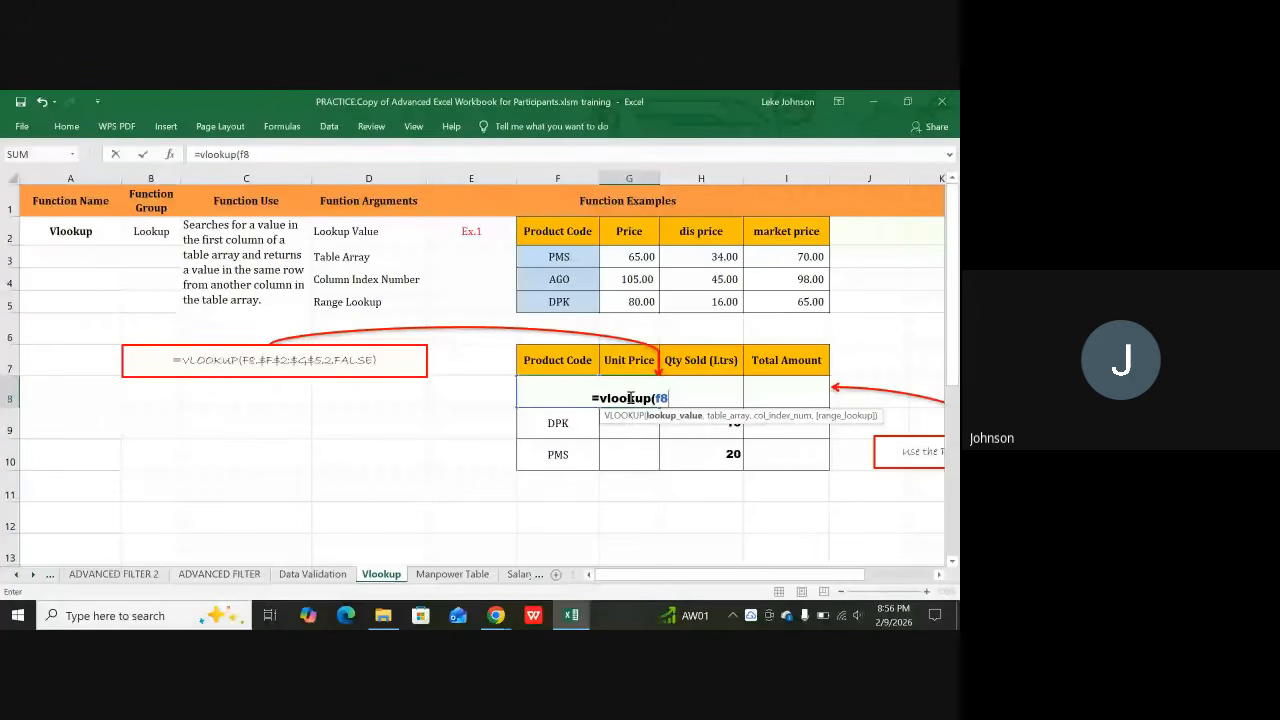
{"action": "type", "text": ","}
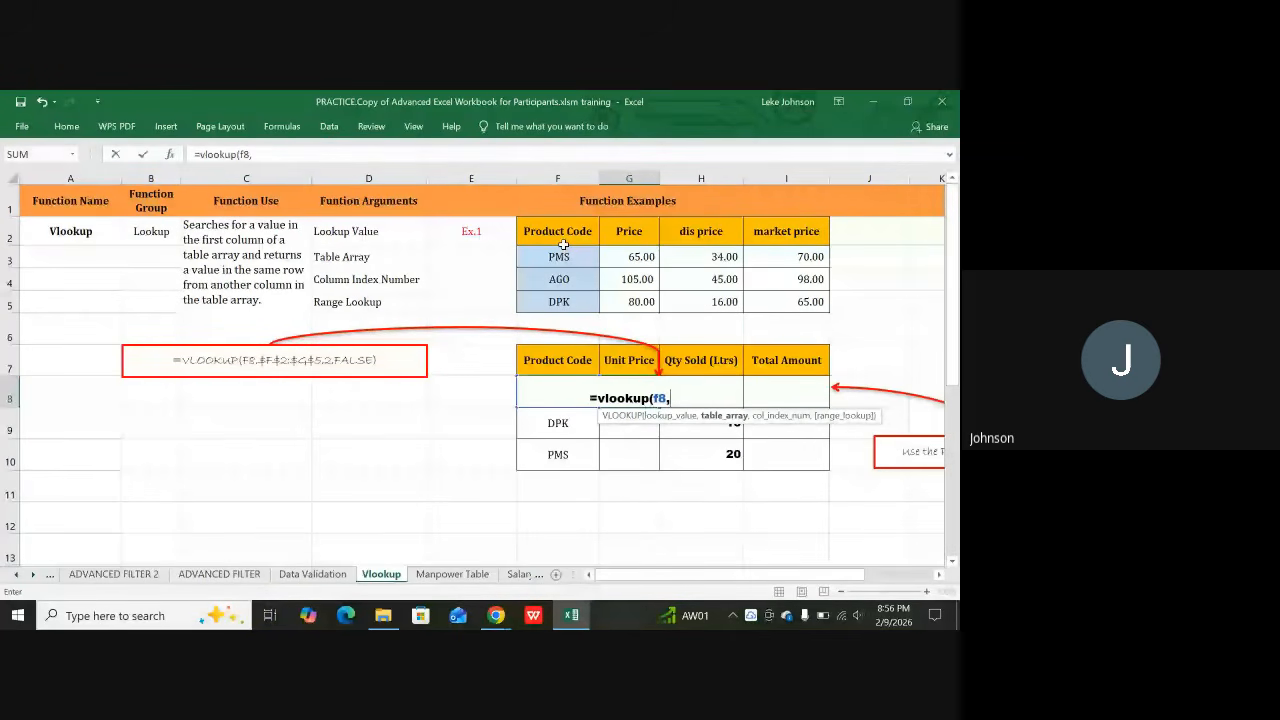
{"action": "left_click_drag", "start_coordinate": [563, 244], "coordinate": [795, 298]}
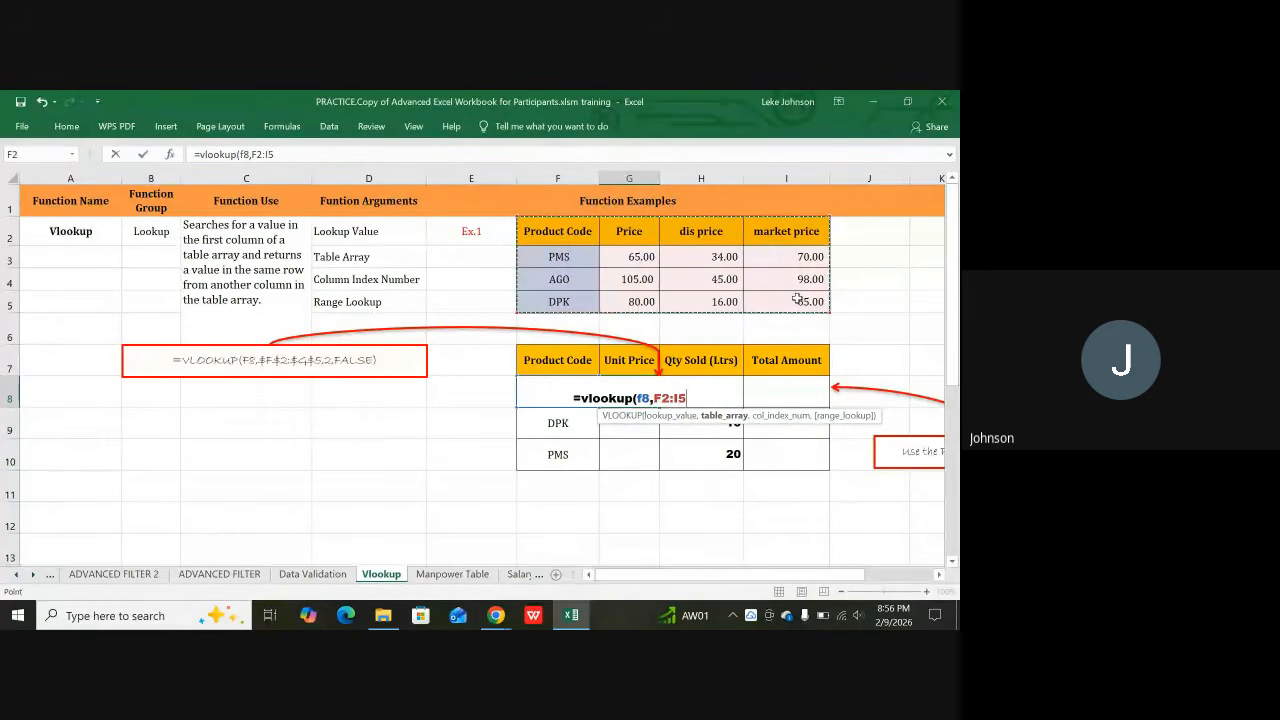
{"action": "type", "text": ","}
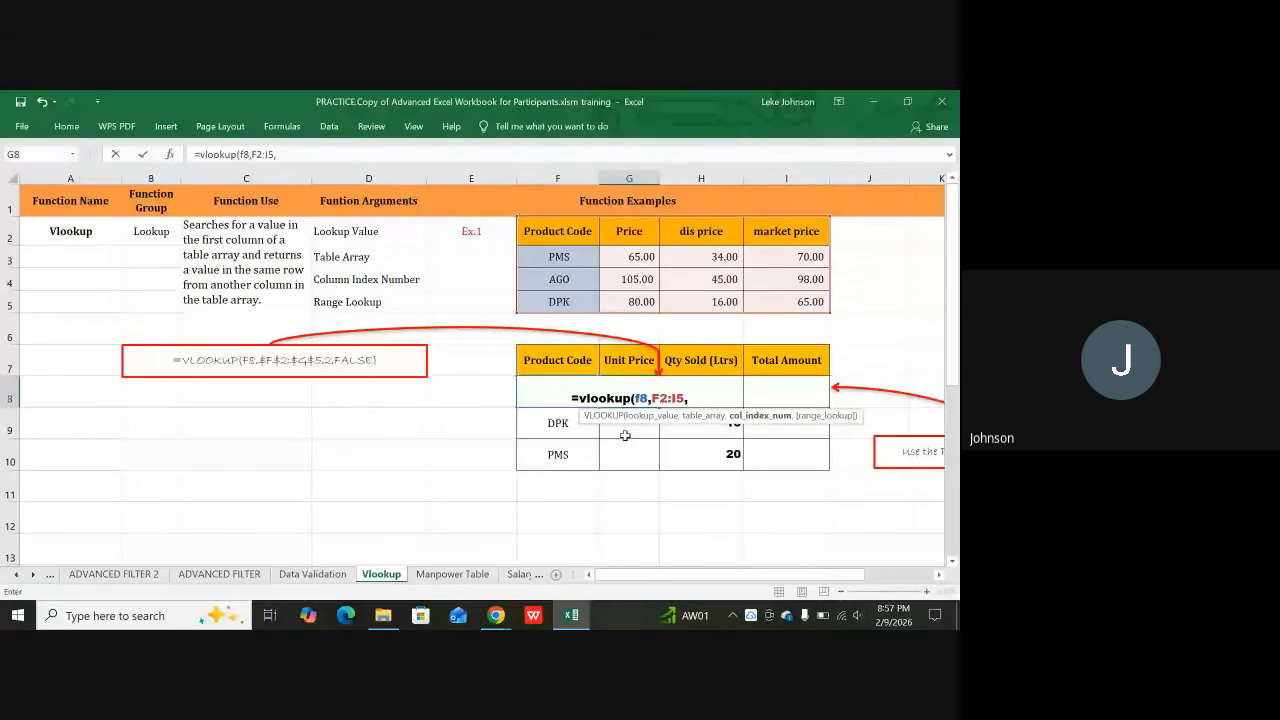
Switch to the Meet call window in Chrome to check on the participants, and return to the Excel workbook
{"action": "left_click", "coordinate": [497, 617]}
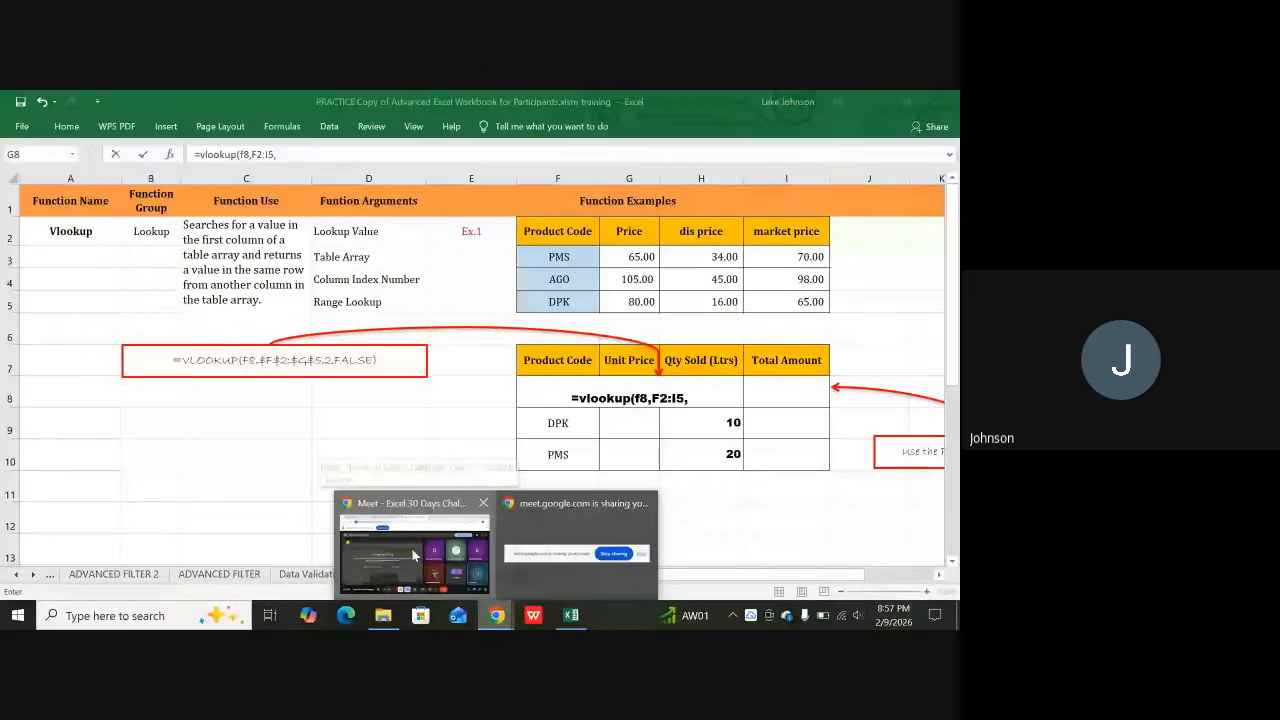
{"action": "left_click", "coordinate": [415, 550]}
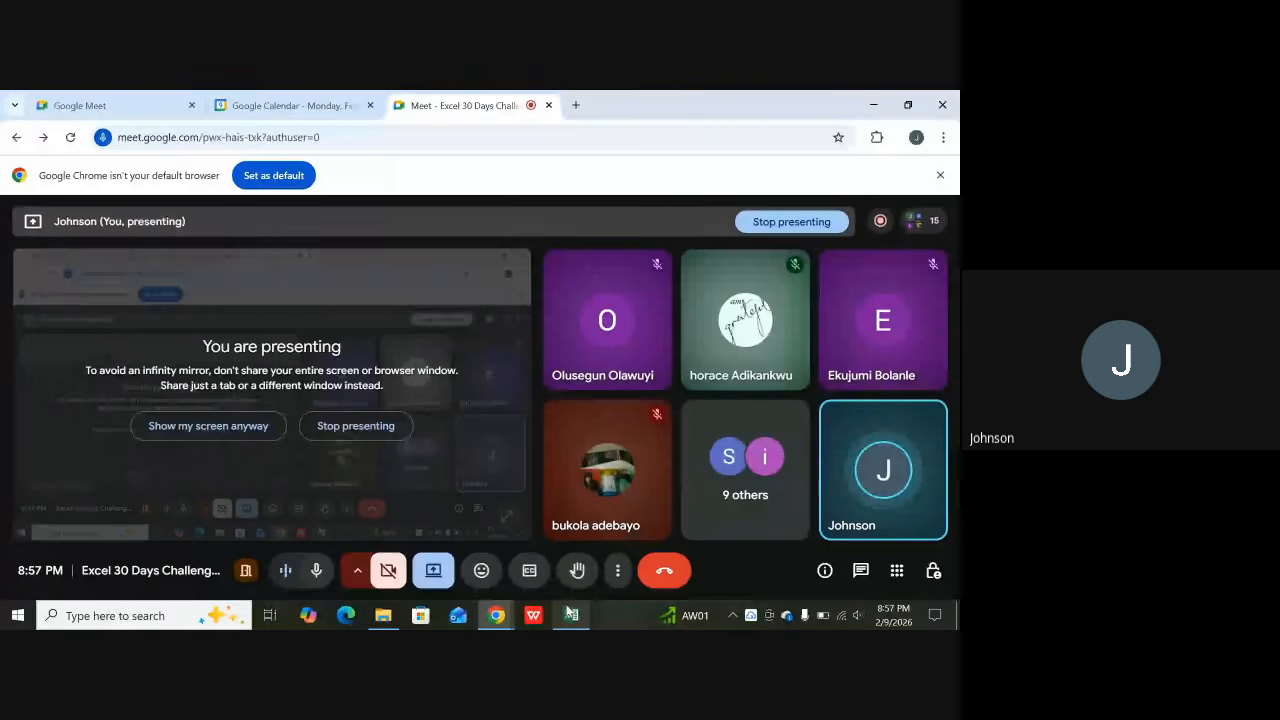
{"action": "left_click", "coordinate": [569, 614]}
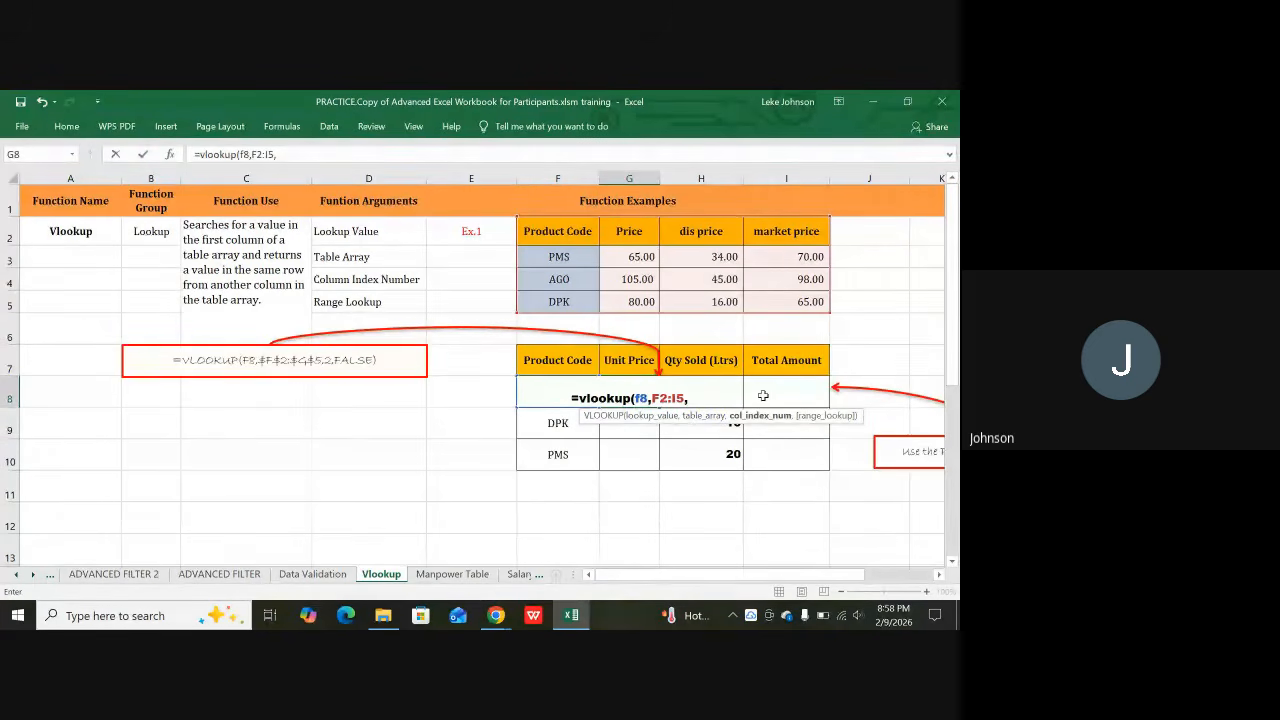
Finish the VLOOKUP in G8 with column index 4 and FALSE for an exact match
{"action": "type", "text": "4"}
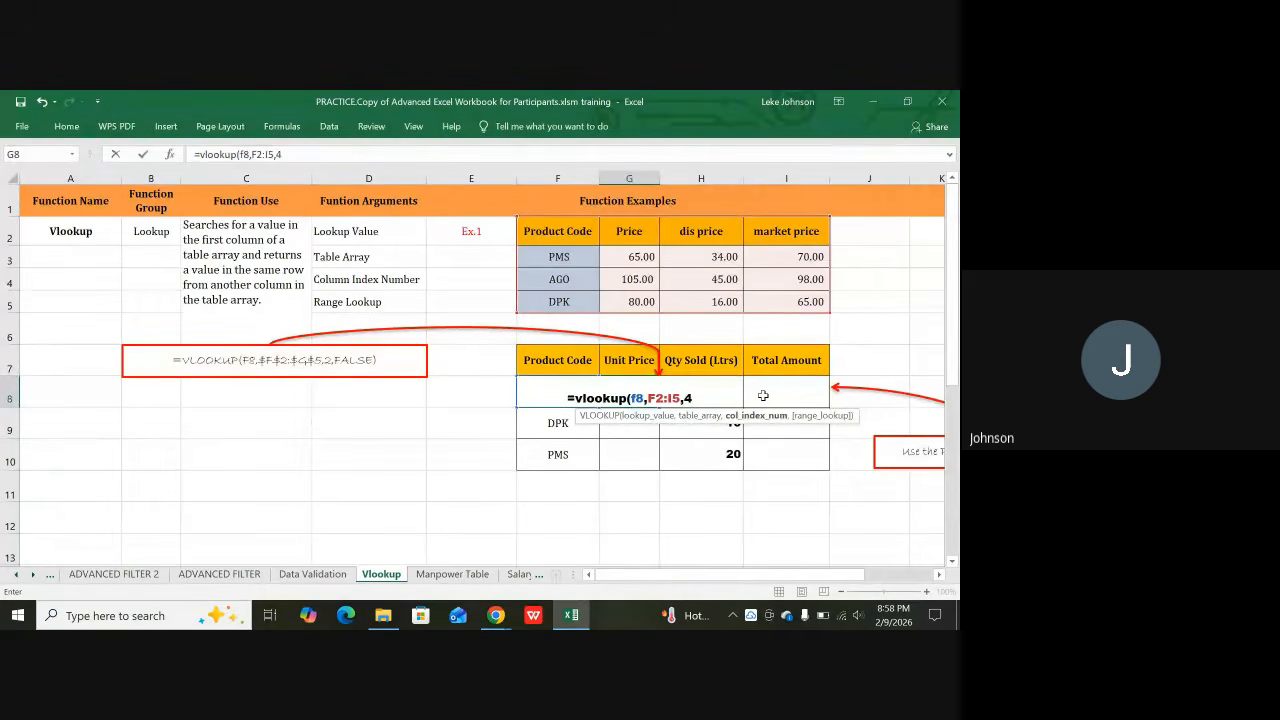
{"action": "type", "text": ","}
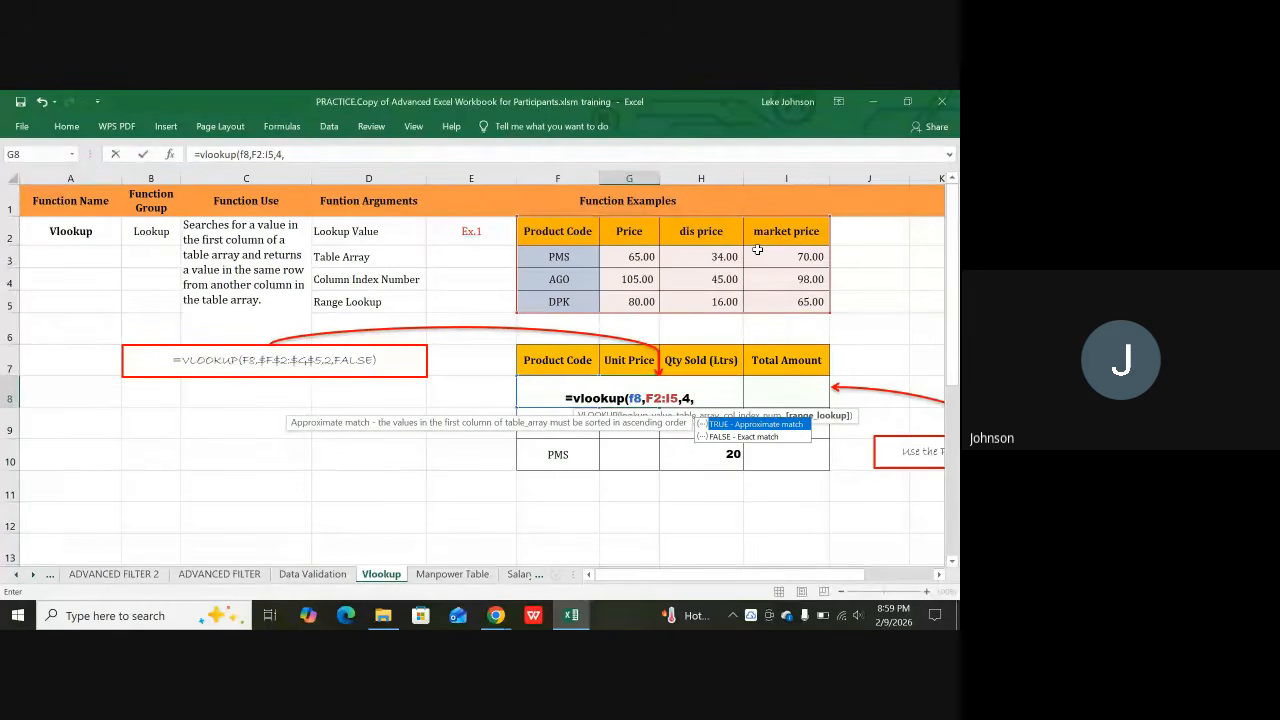
{"action": "type", "text": "f"}
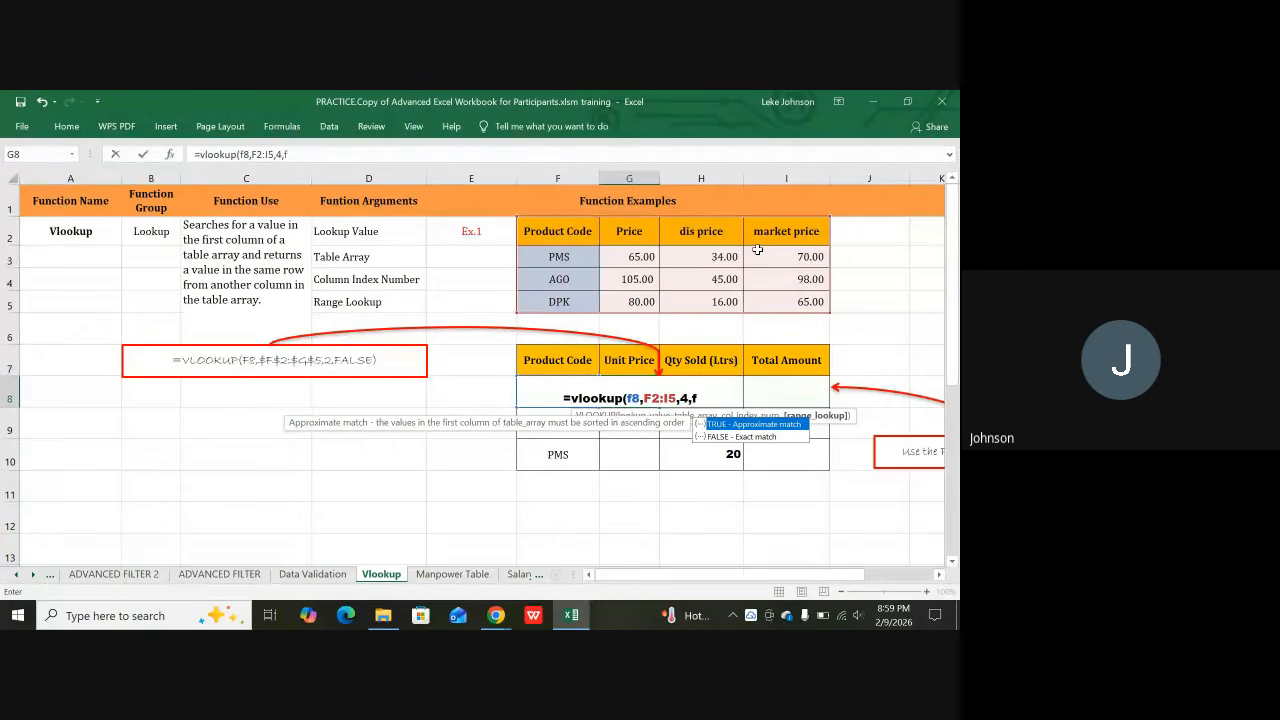
{"action": "type", "text": "alse"}
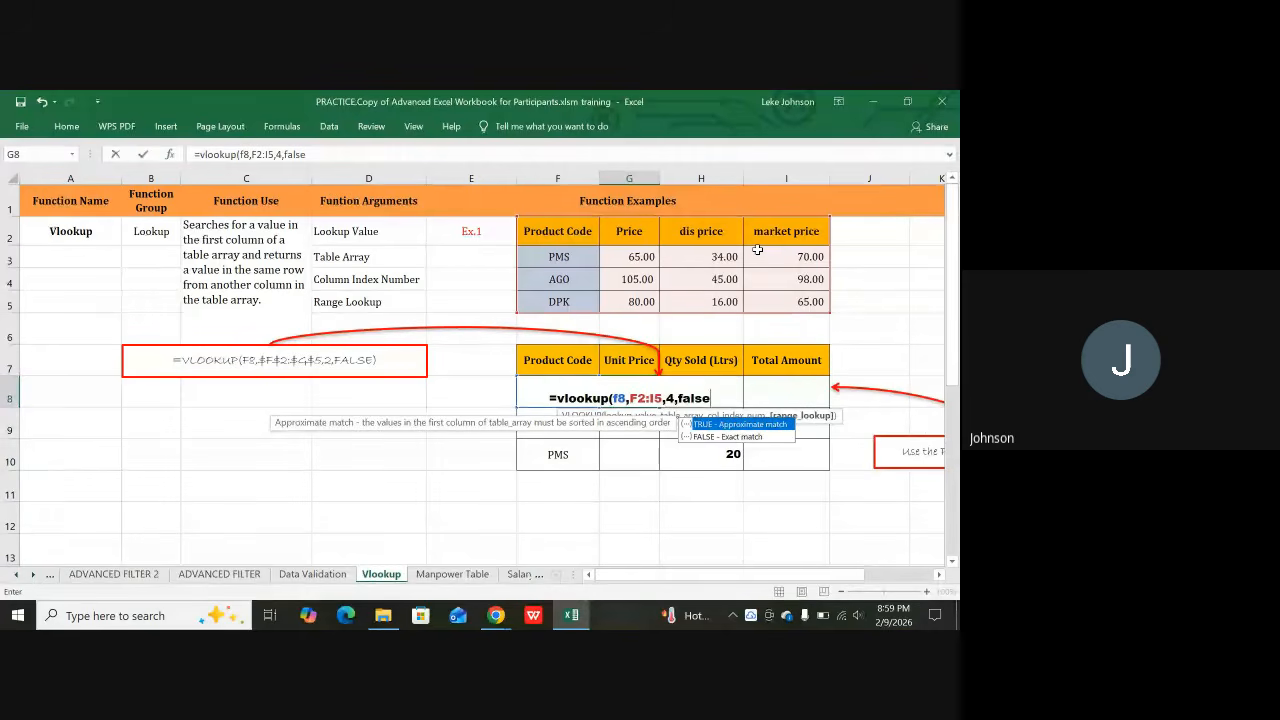
{"action": "type", "text": ")"}
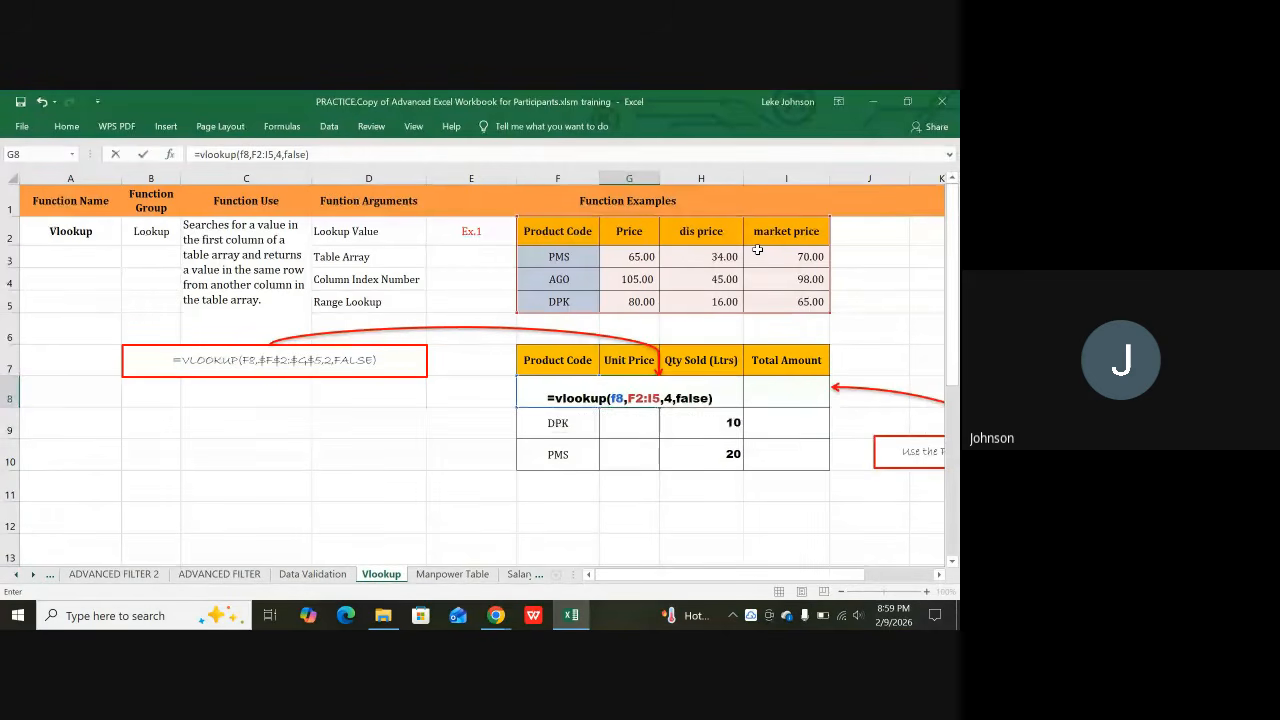
{"action": "key", "text": "Return"}
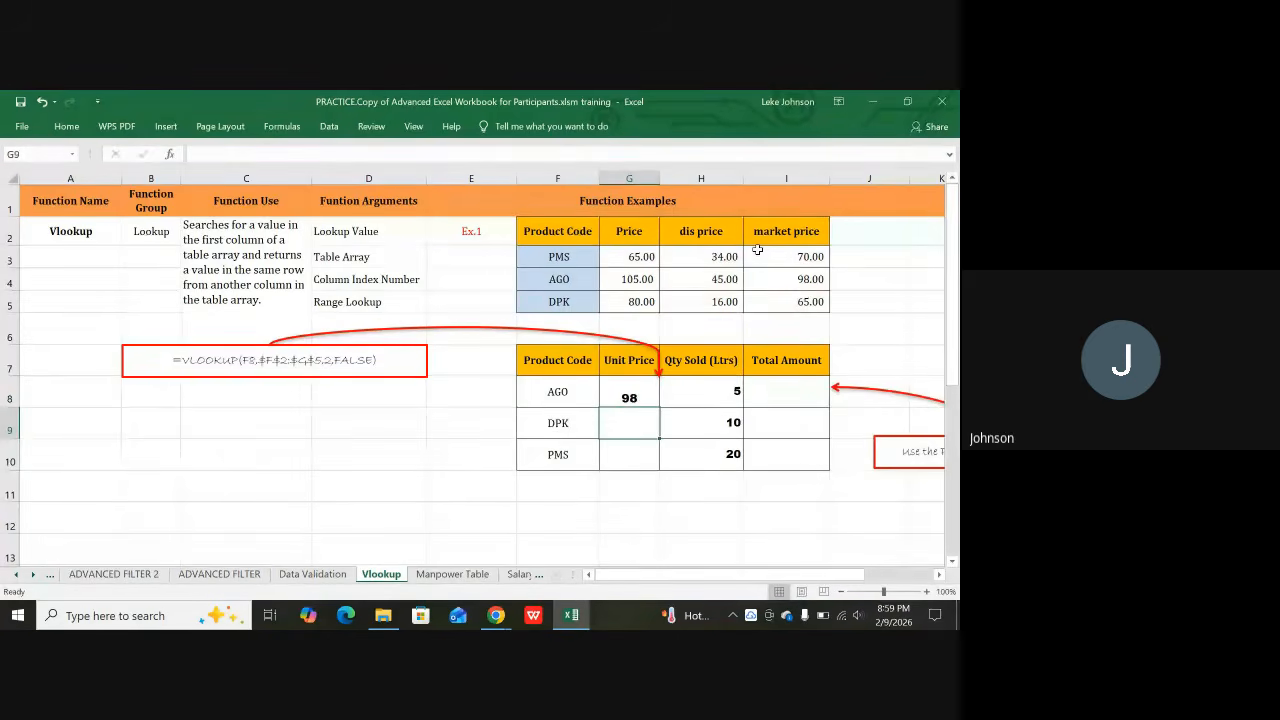
Trace AGO's market price in the price table, and check the Meet call in Chrome before returning to Excel
{"action": "left_click", "coordinate": [793, 234]}
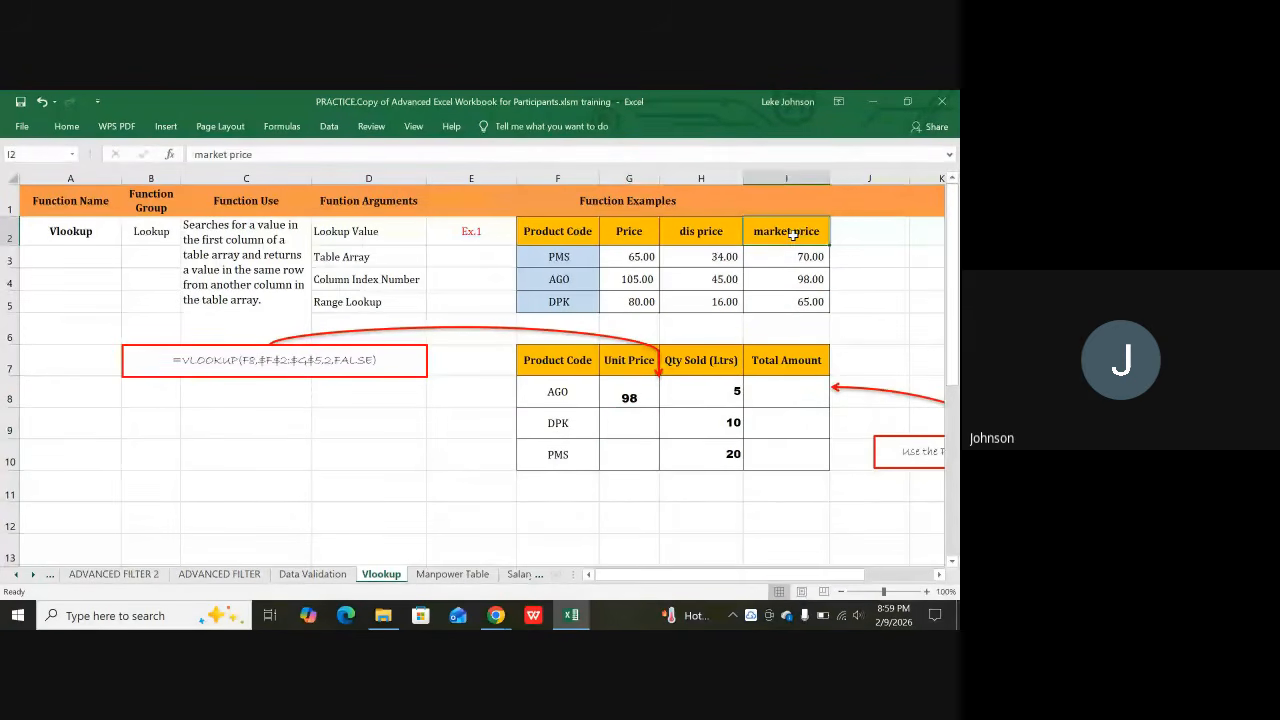
{"action": "left_click", "coordinate": [563, 282]}
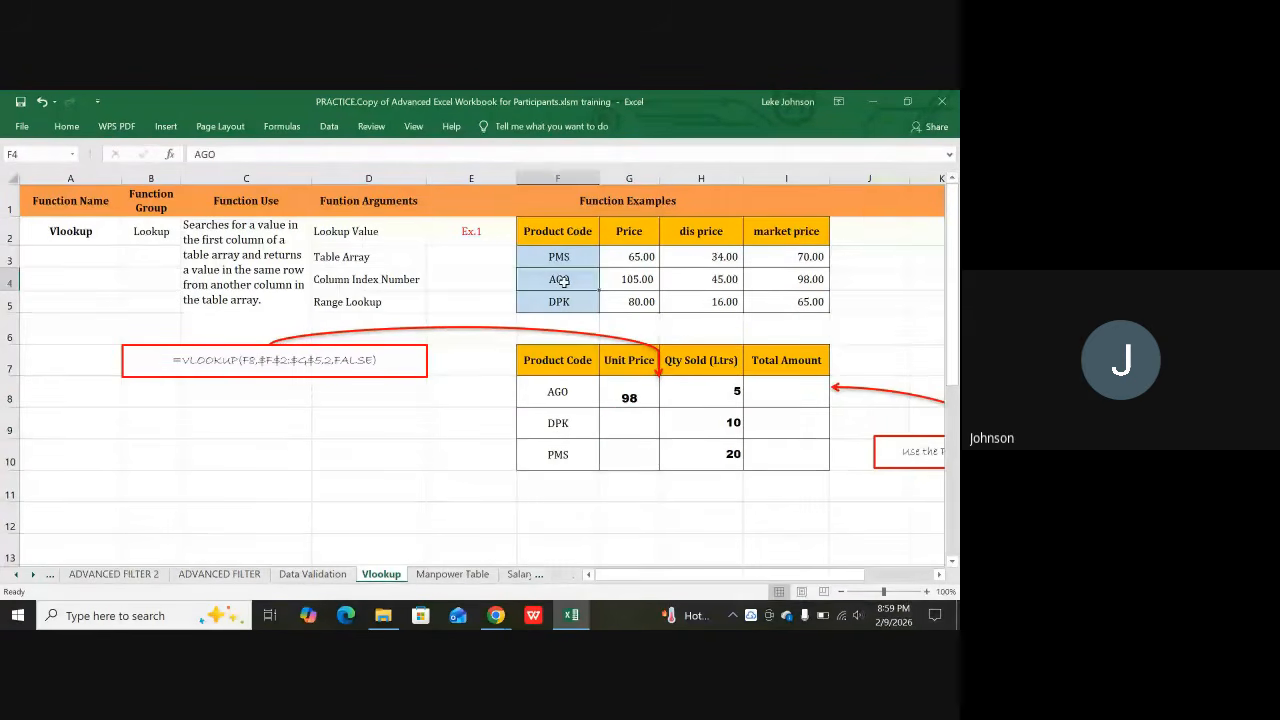
{"action": "left_click", "coordinate": [803, 281]}
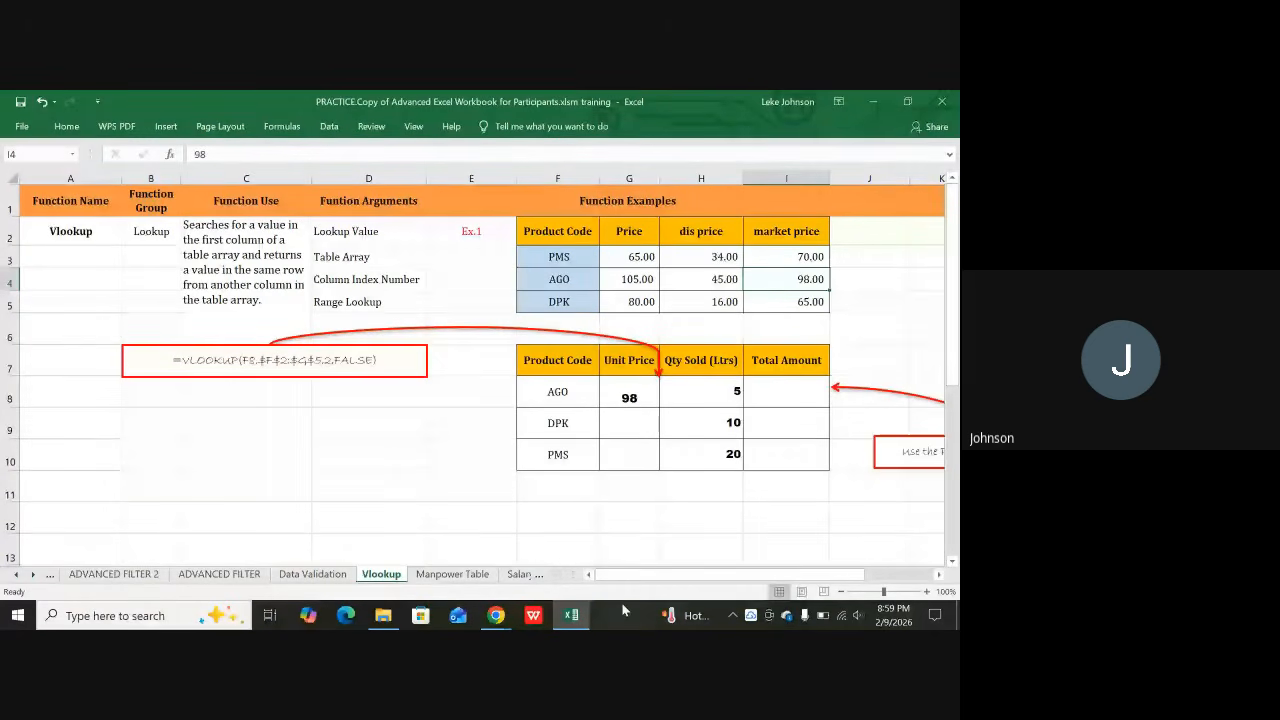
{"action": "left_click", "coordinate": [497, 616]}
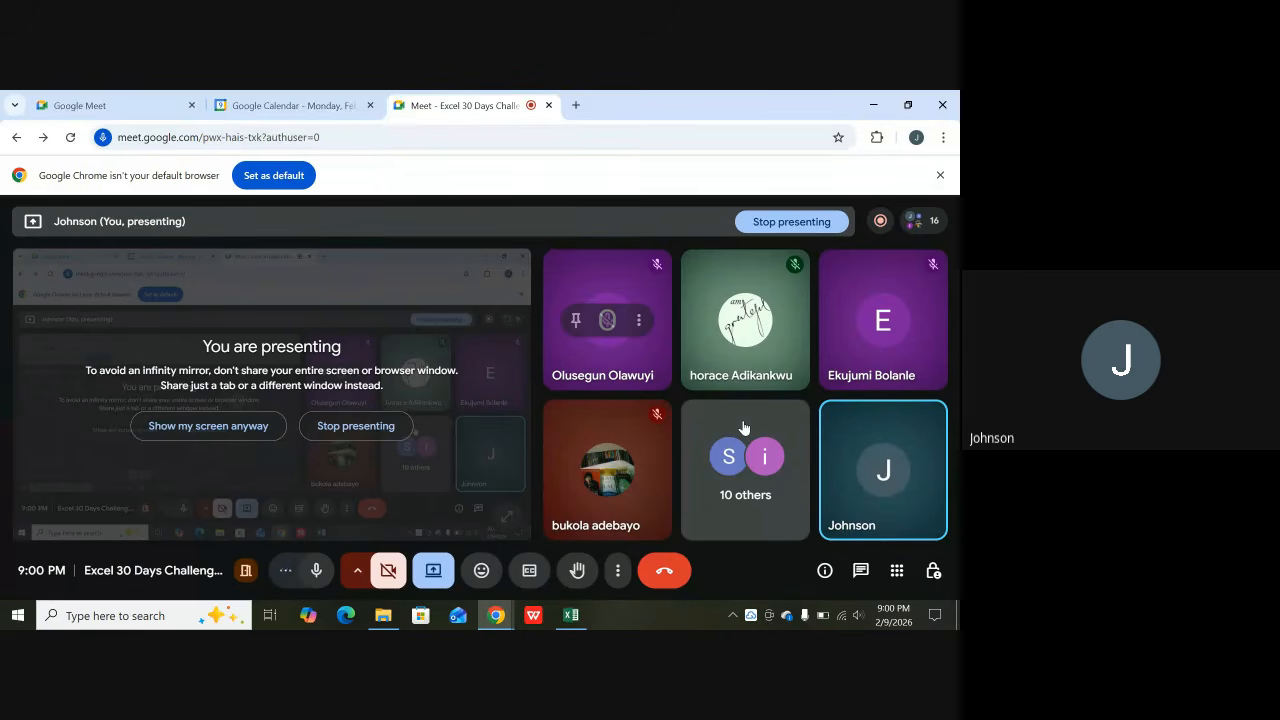
{"action": "left_click", "coordinate": [572, 617]}
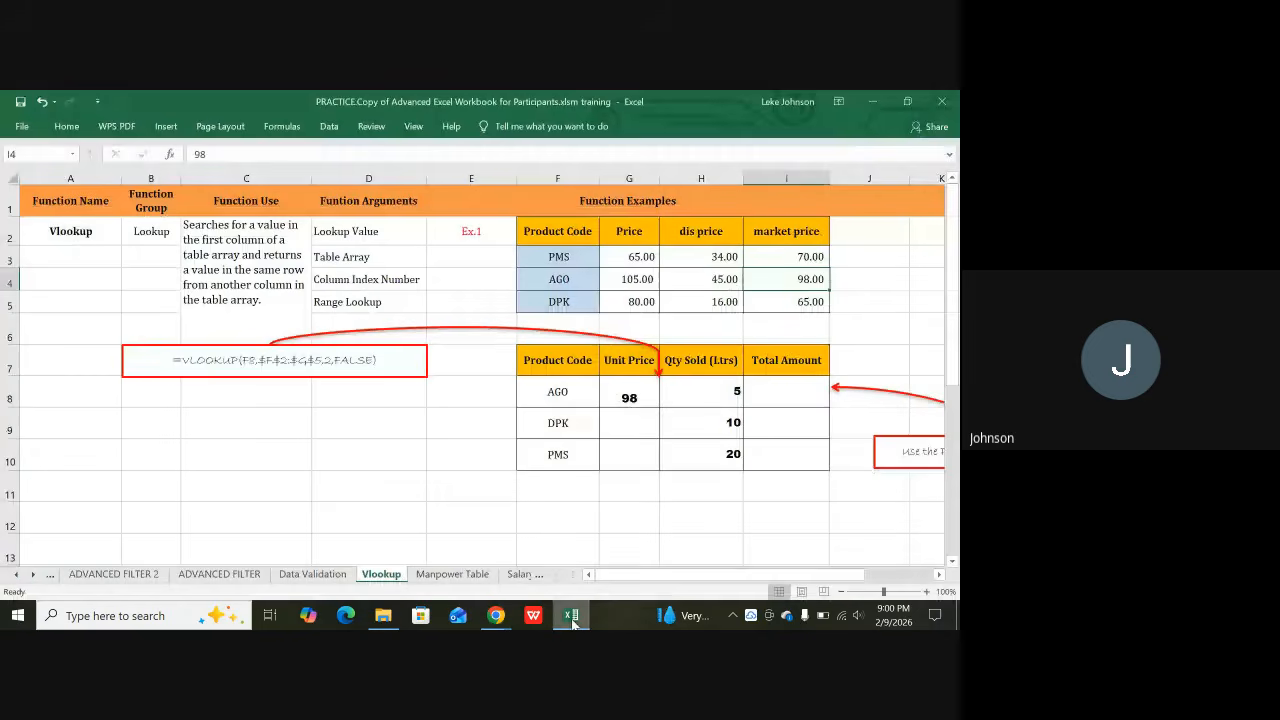
Review the sales table's Product Code and Unit Price headers, the quantities sold, AGO's formula in G8 and its Total Amount cell
{"action": "left_click", "coordinate": [549, 368]}
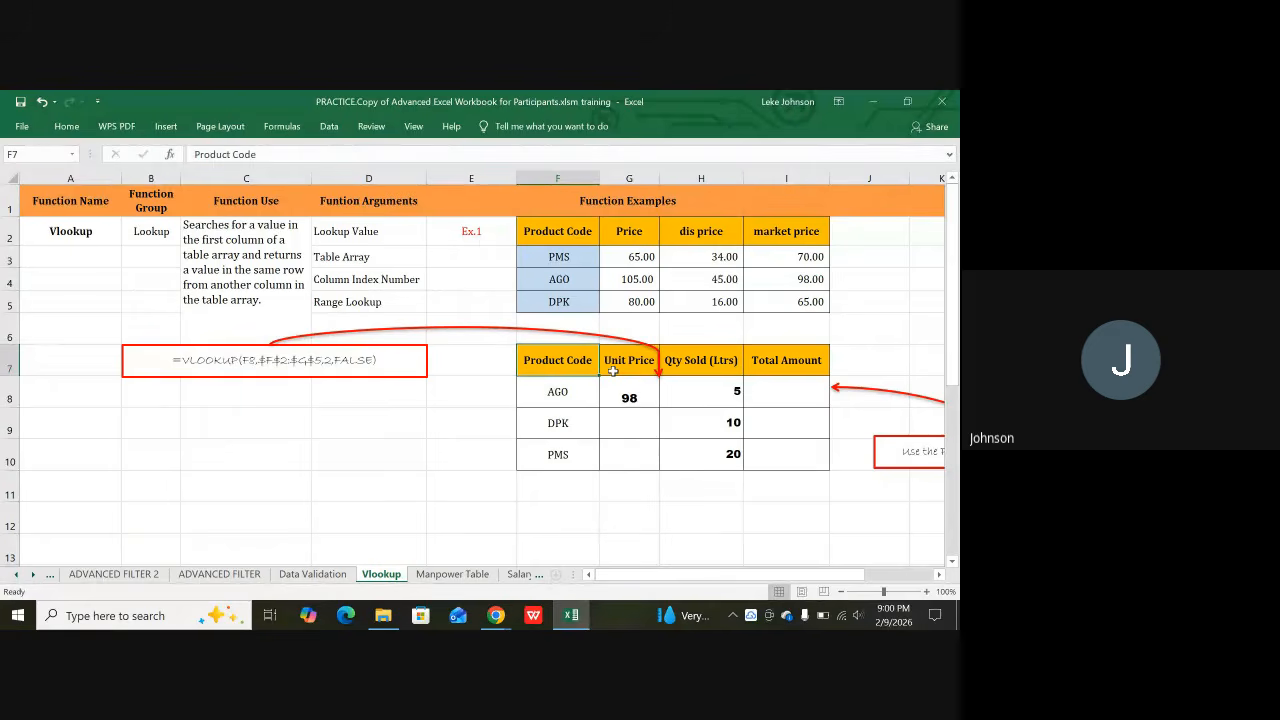
{"action": "left_click", "coordinate": [613, 371]}
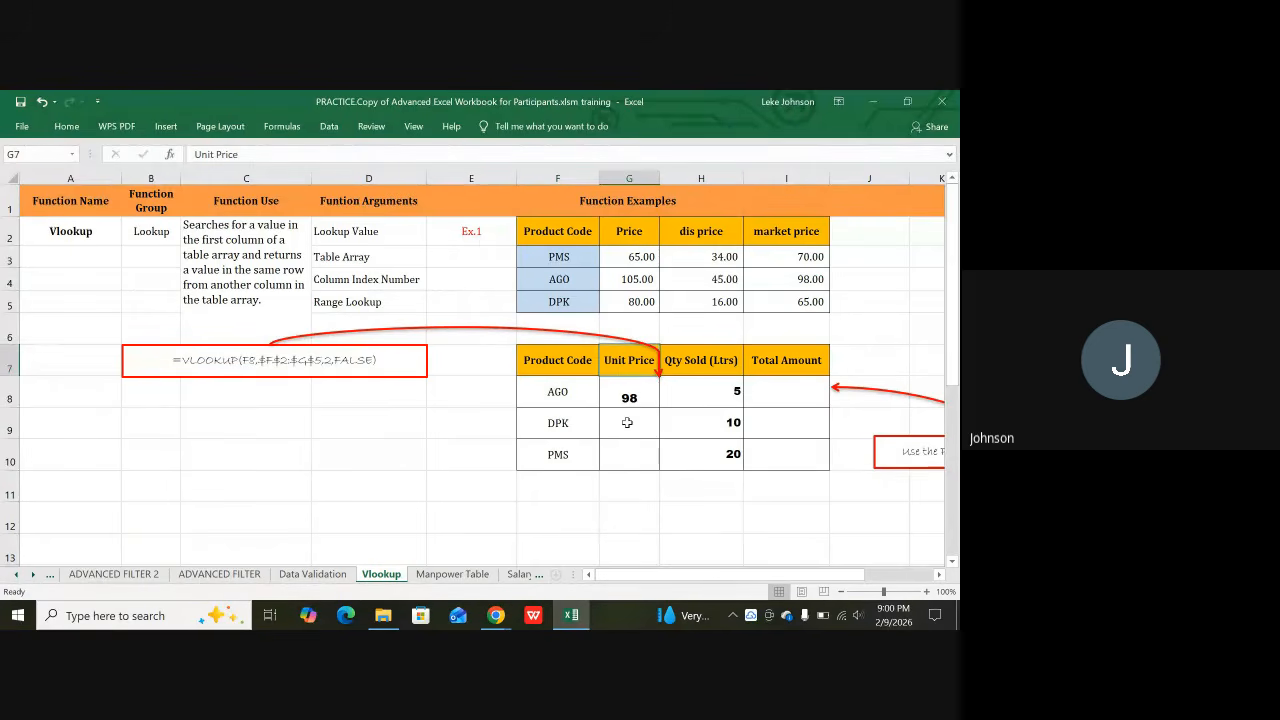
{"action": "left_click", "coordinate": [706, 392]}
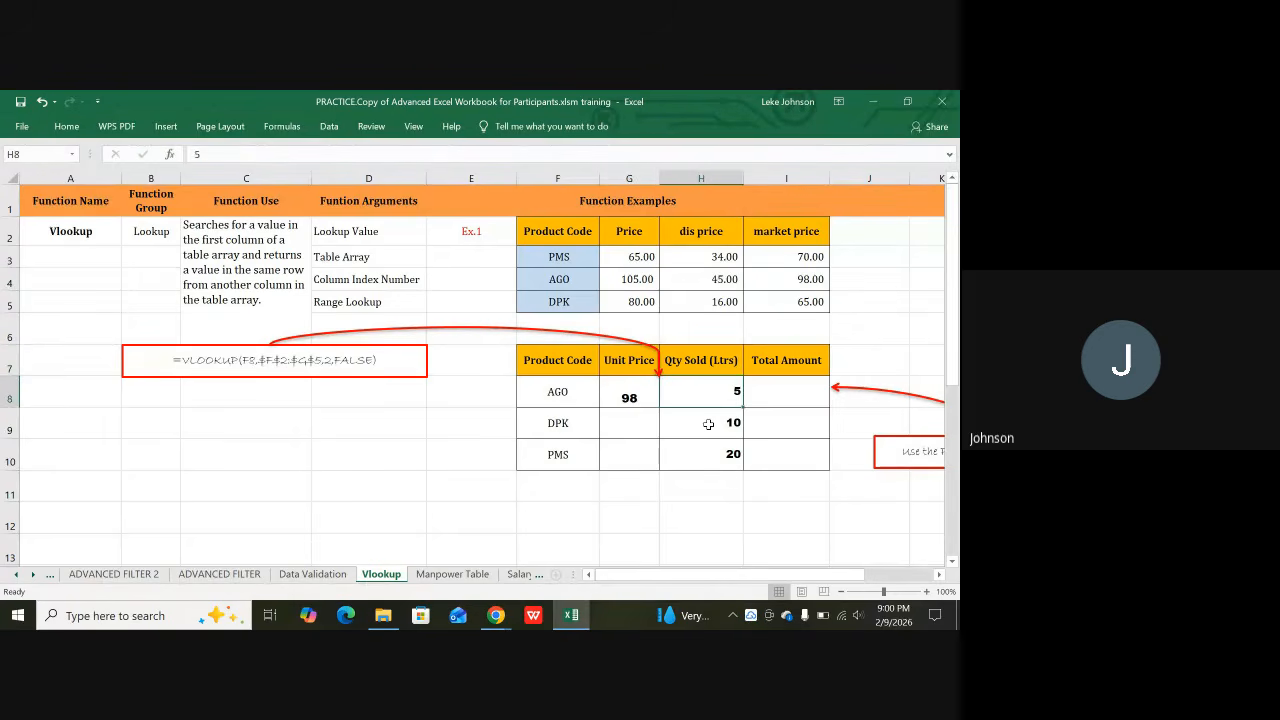
{"action": "key", "text": "Down"}
{"action": "key", "text": "Down"}
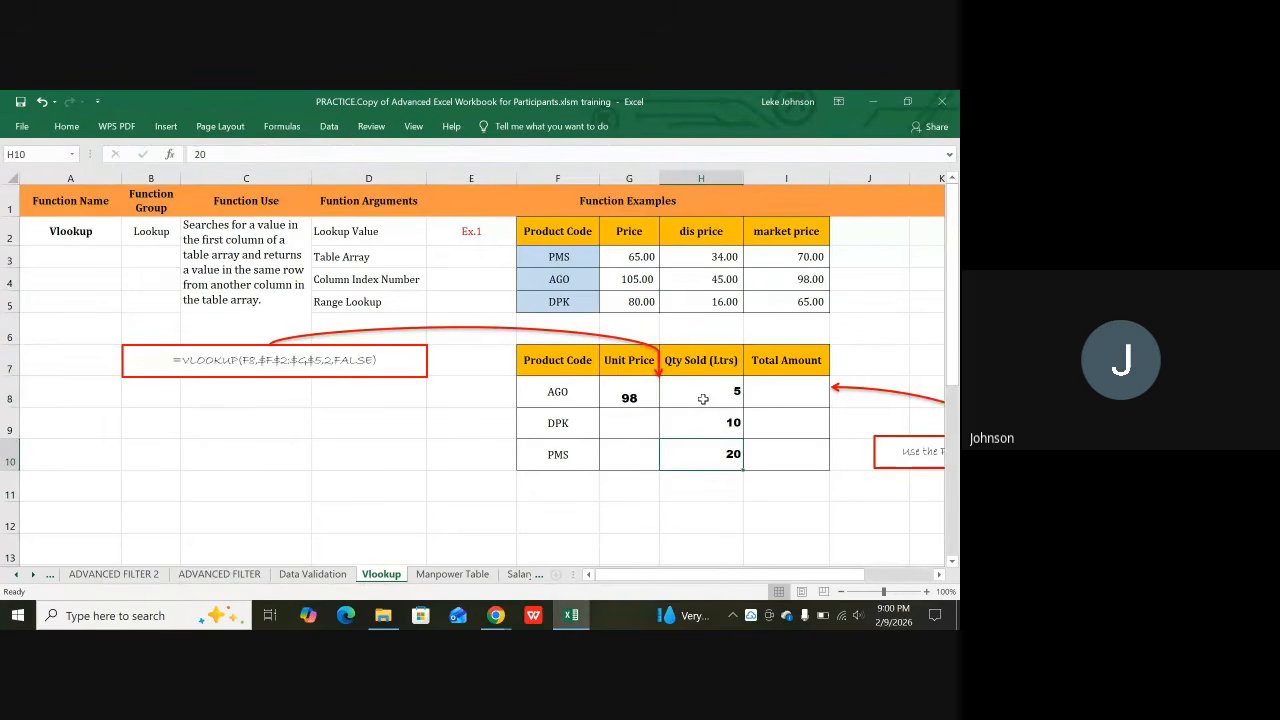
{"action": "left_click", "coordinate": [703, 399]}
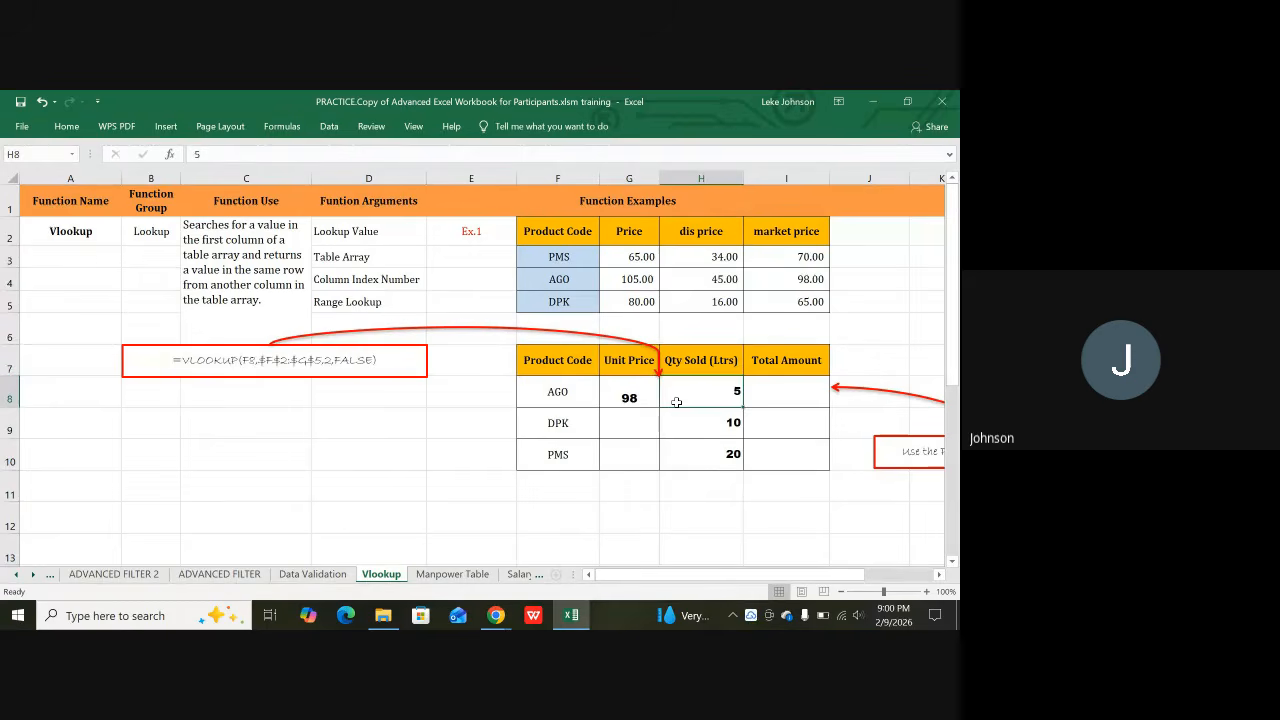
{"action": "key", "text": "Left"}
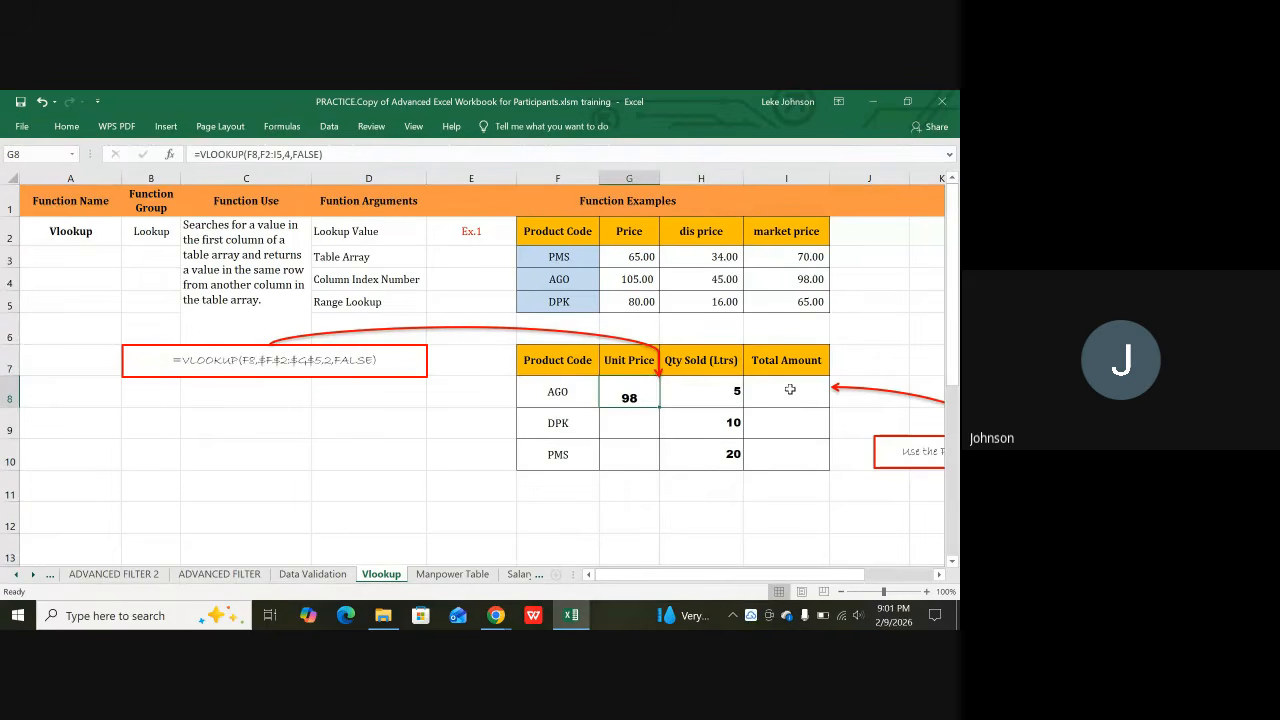
{"action": "left_click", "coordinate": [788, 391]}
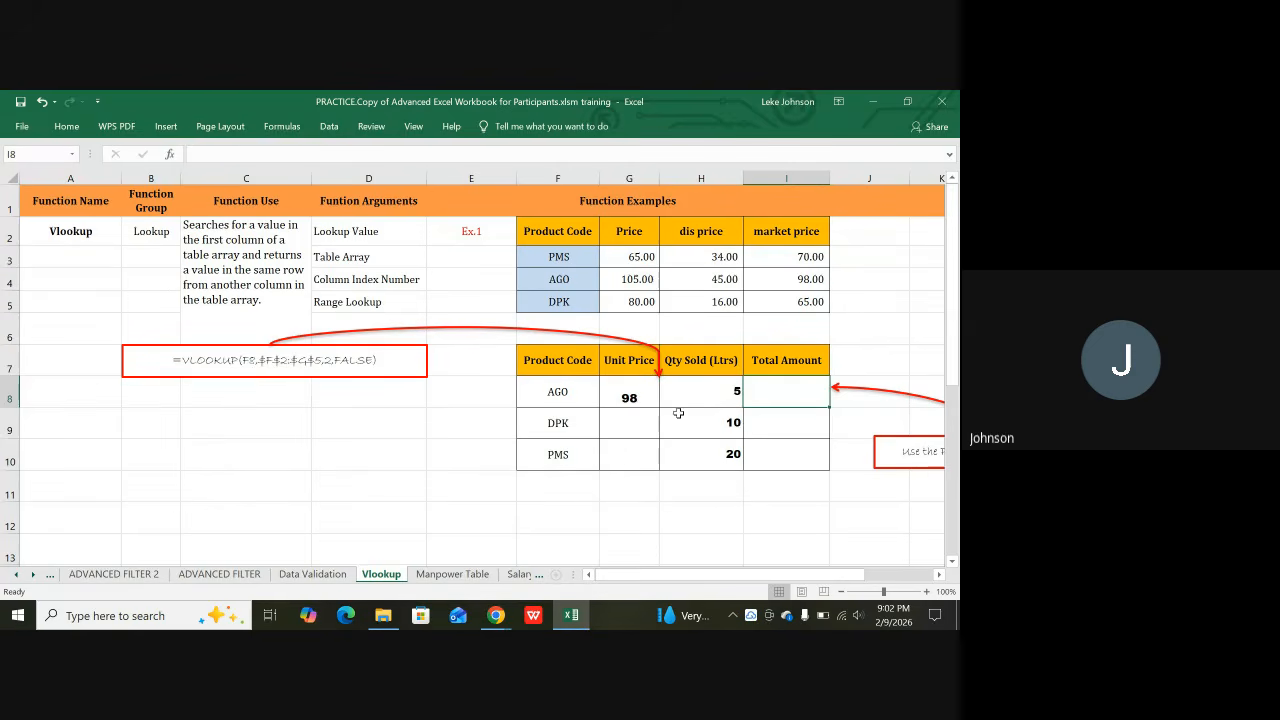
Rename the Unit Price header in G7 as DIS Price and select AGO's product code in F8
{"action": "left_click", "coordinate": [637, 370]}
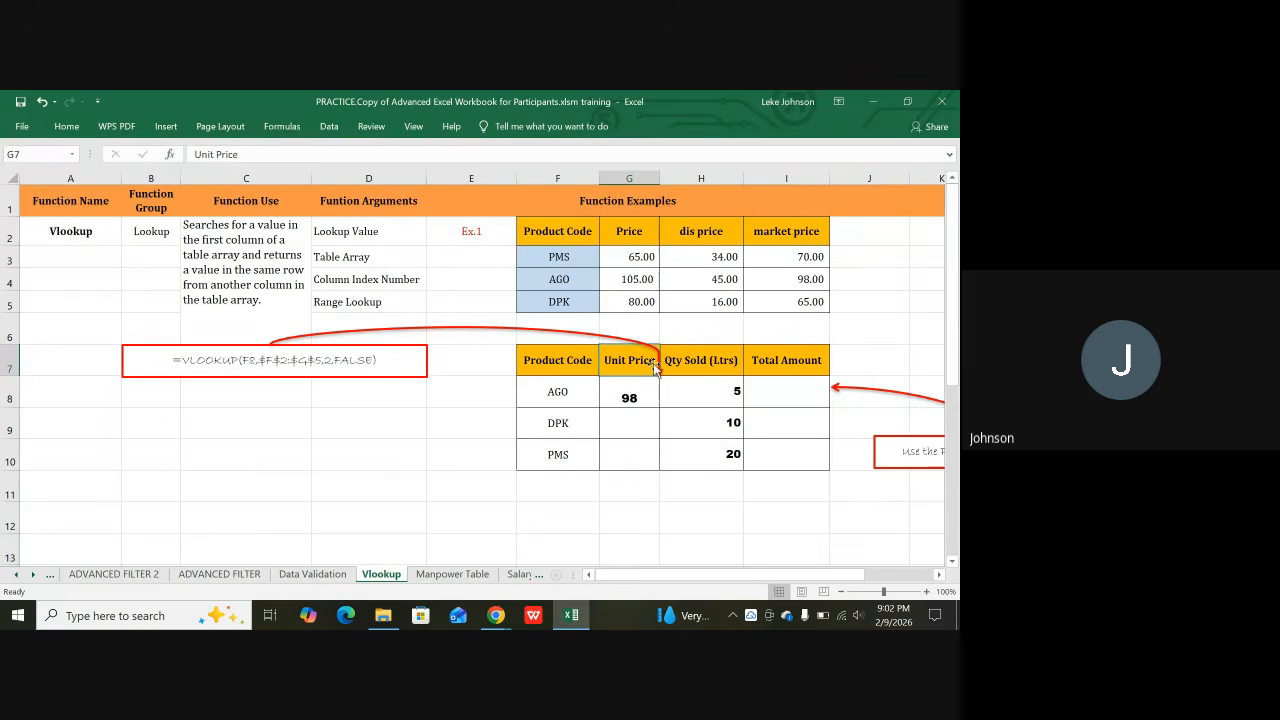
{"action": "type", "text": "DIS"}
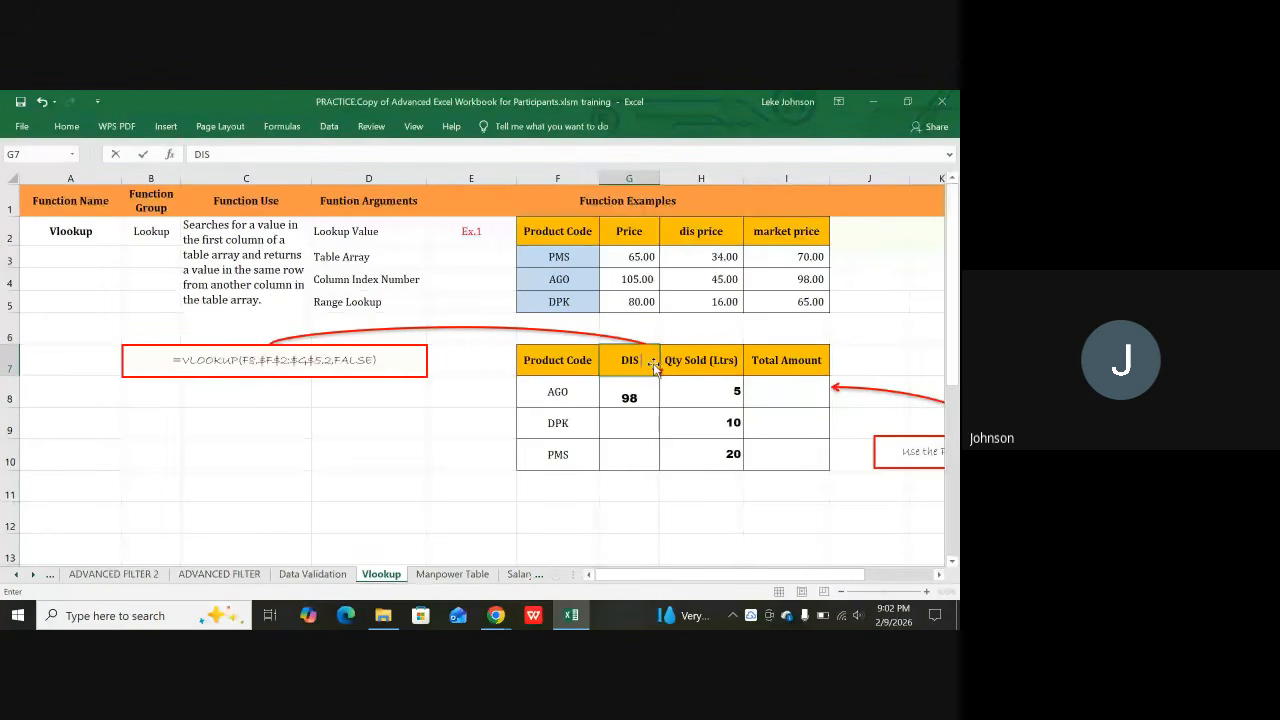
{"action": "type", "text": " Price"}
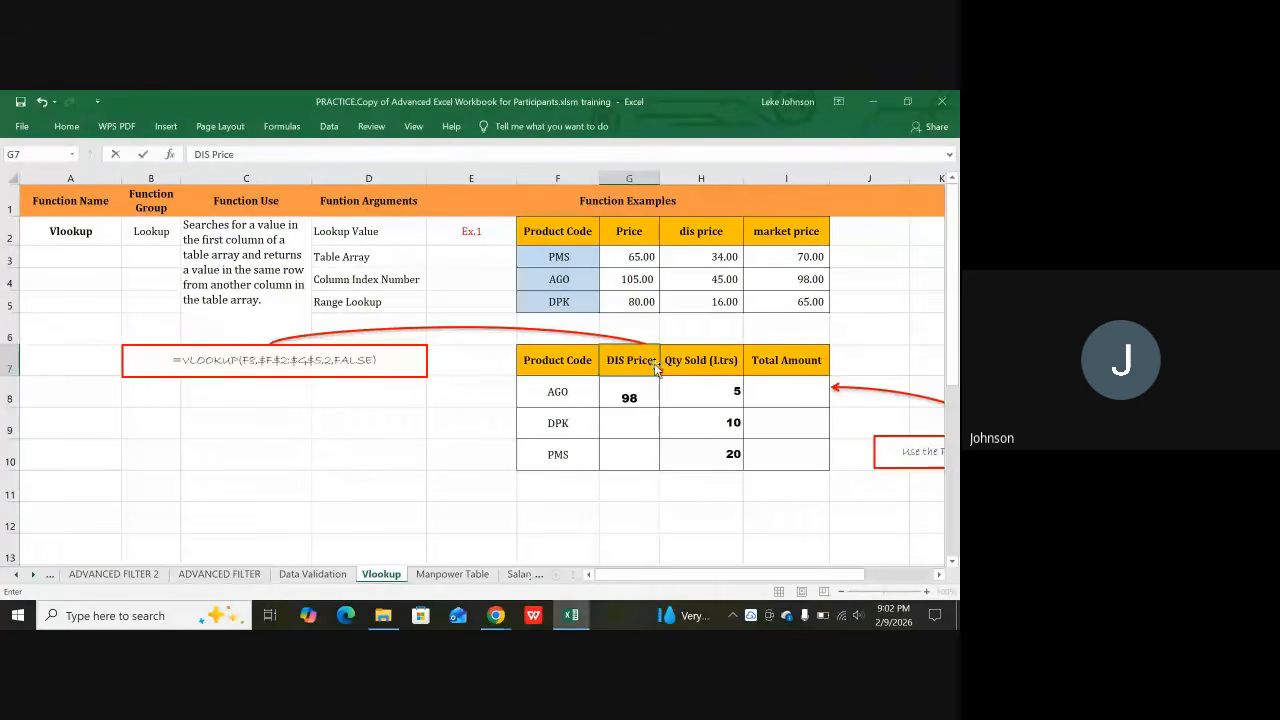
{"action": "key", "text": "Return"}
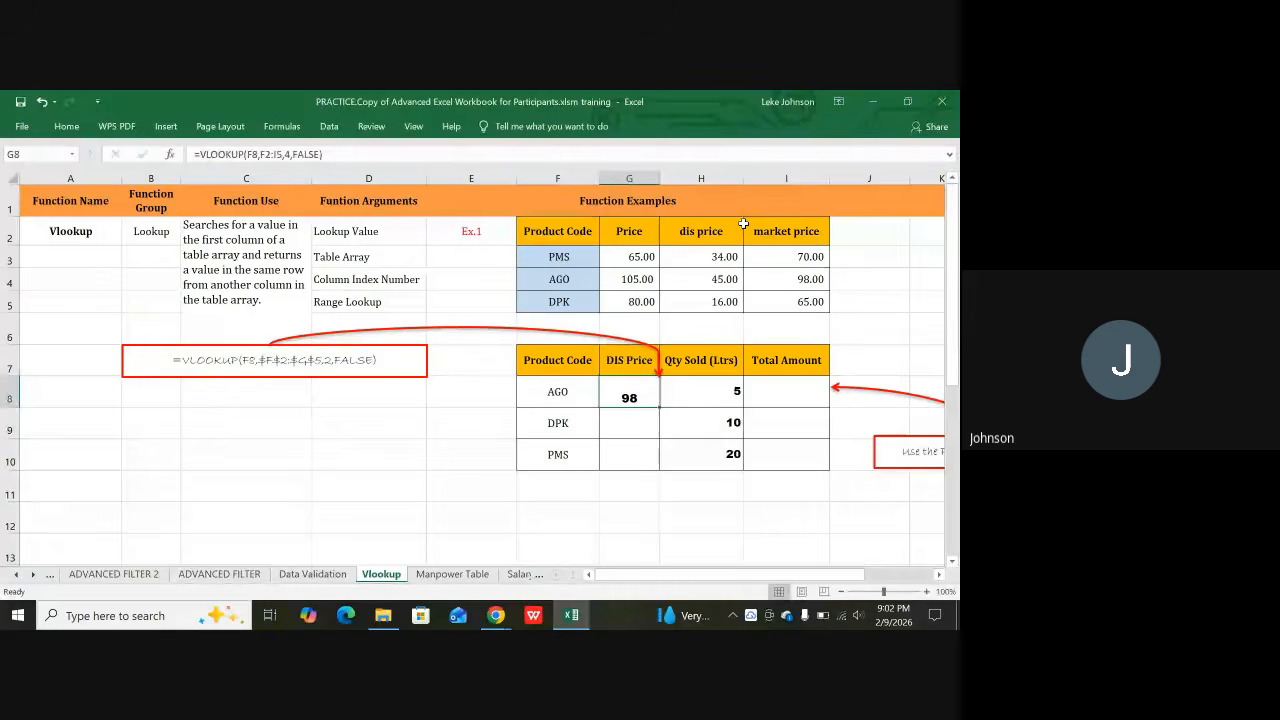
{"action": "left_click", "coordinate": [557, 395]}
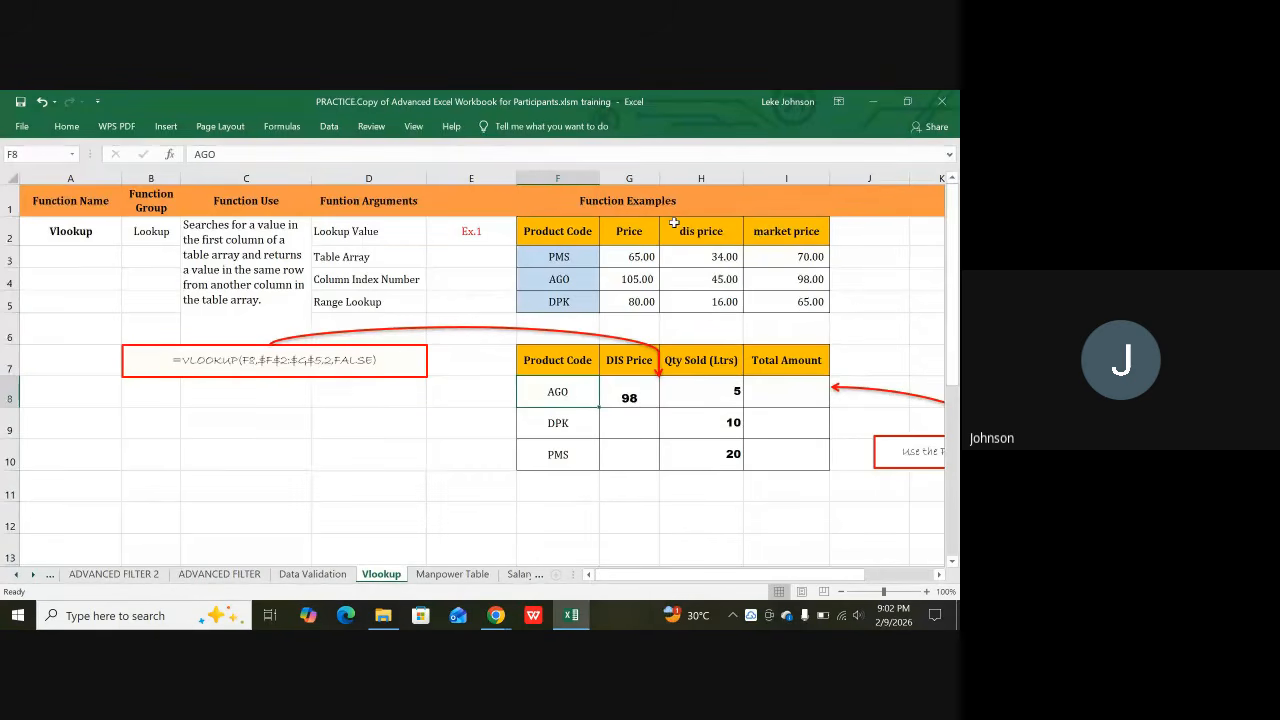
Review the DIS Price header in G7 and count through the price table F2:I5 column by column, from F to I
{"action": "left_click", "coordinate": [636, 366]}
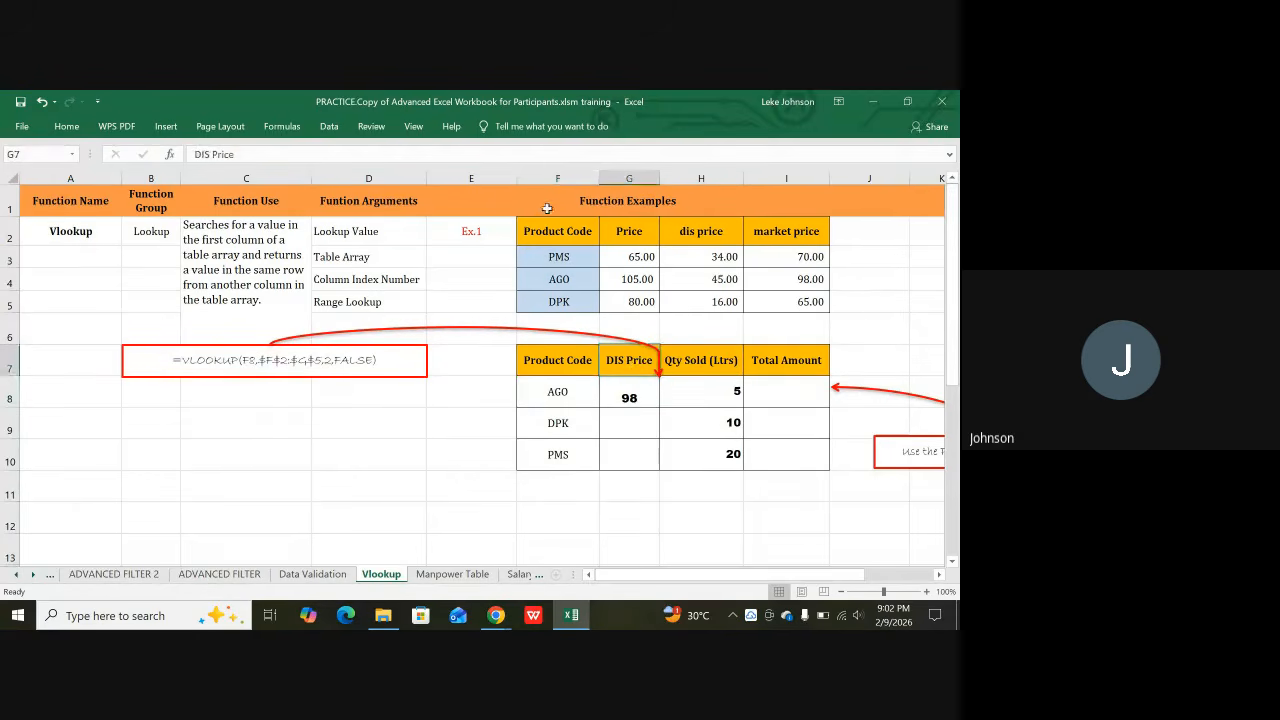
{"action": "left_click", "coordinate": [554, 177]}
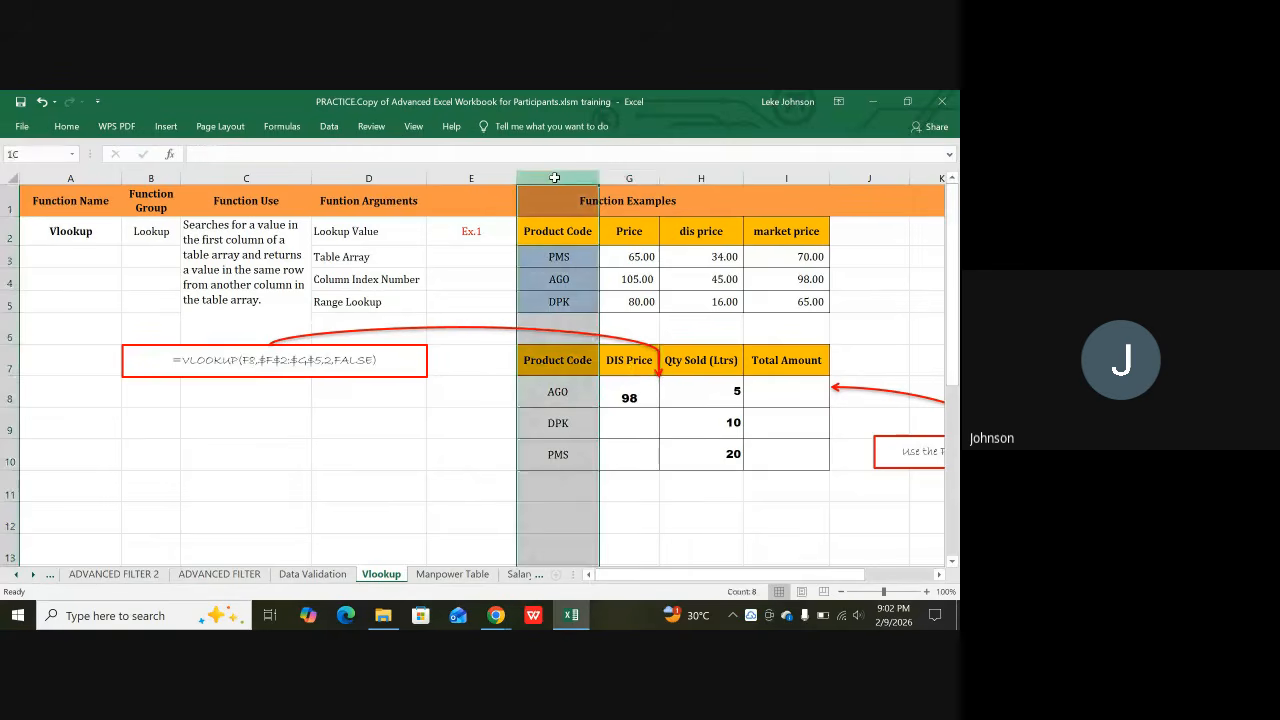
{"action": "left_click", "coordinate": [784, 177]}
{"action": "left_click_drag", "start_coordinate": [580, 238], "coordinate": [815, 306]}
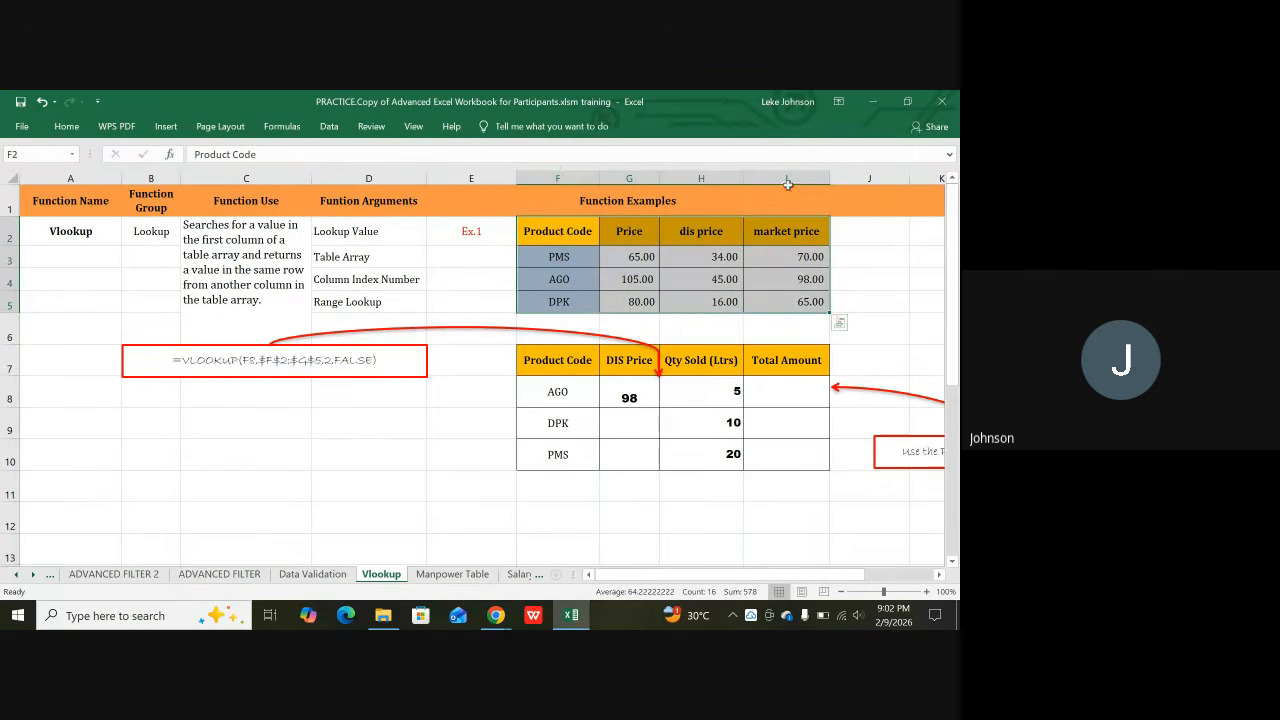
{"action": "left_click", "coordinate": [557, 176]}
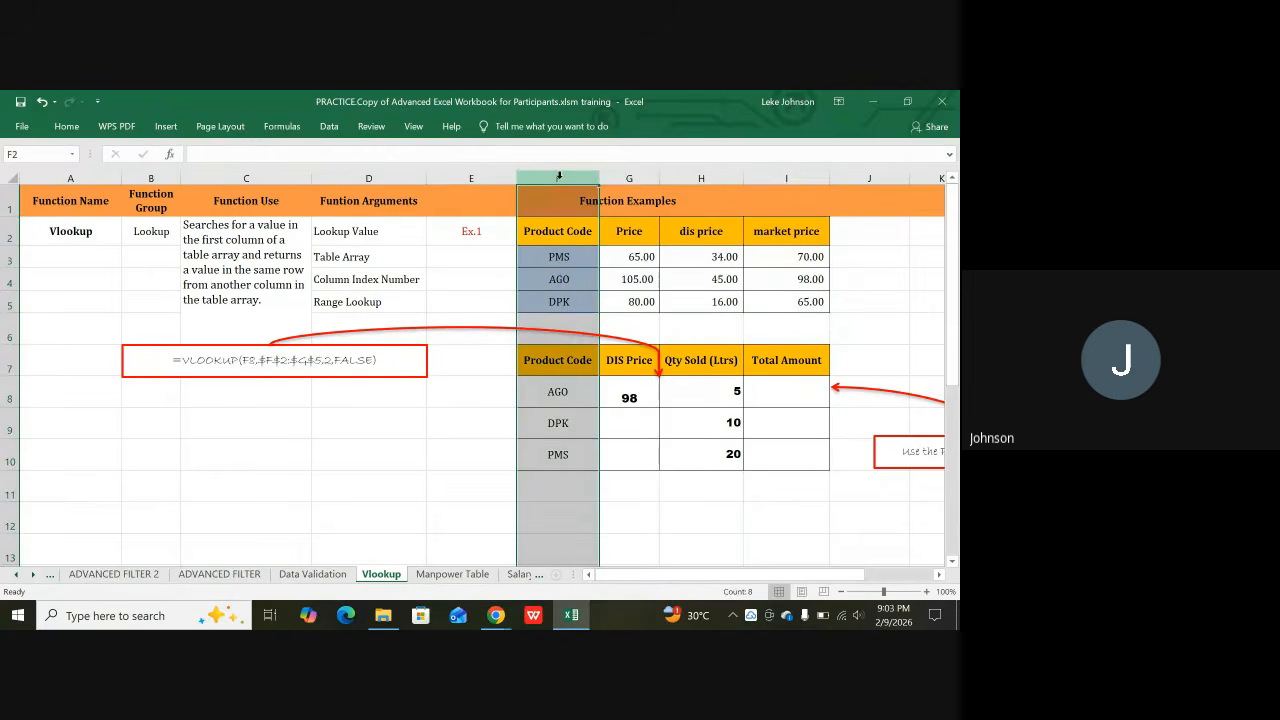
{"action": "left_click", "coordinate": [630, 179]}
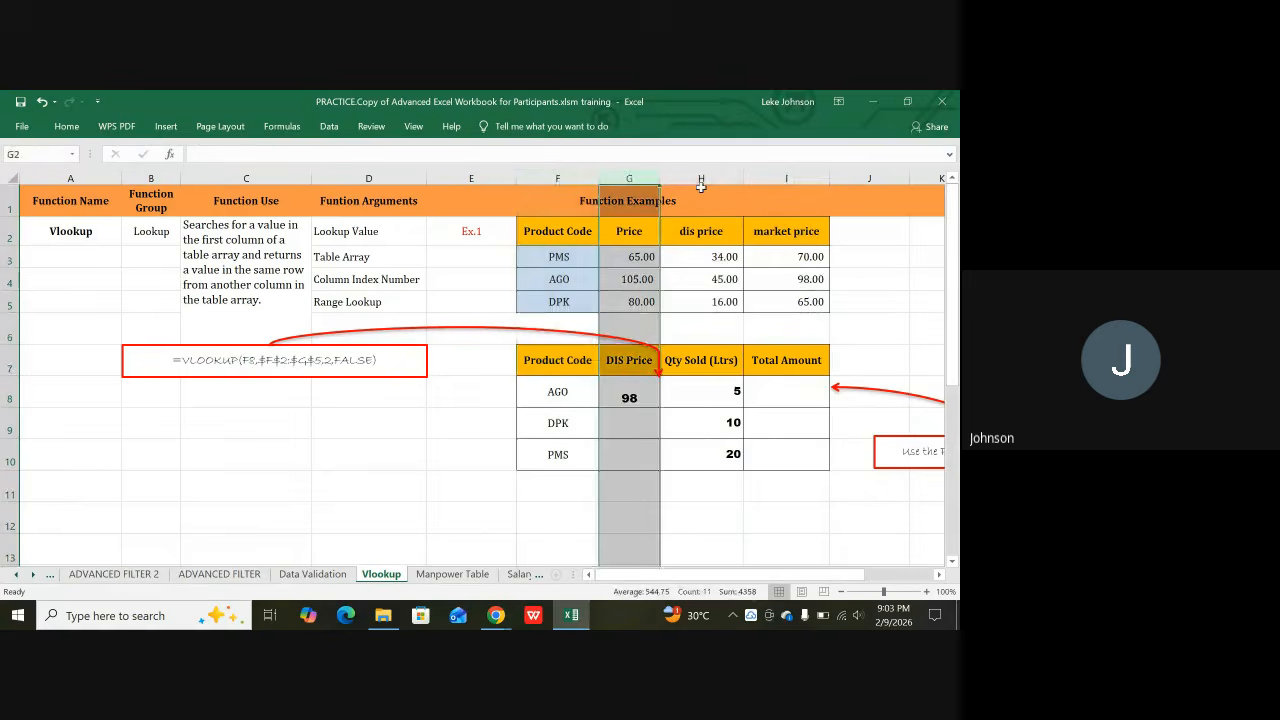
{"action": "left_click", "coordinate": [712, 176]}
{"action": "left_click", "coordinate": [787, 172]}
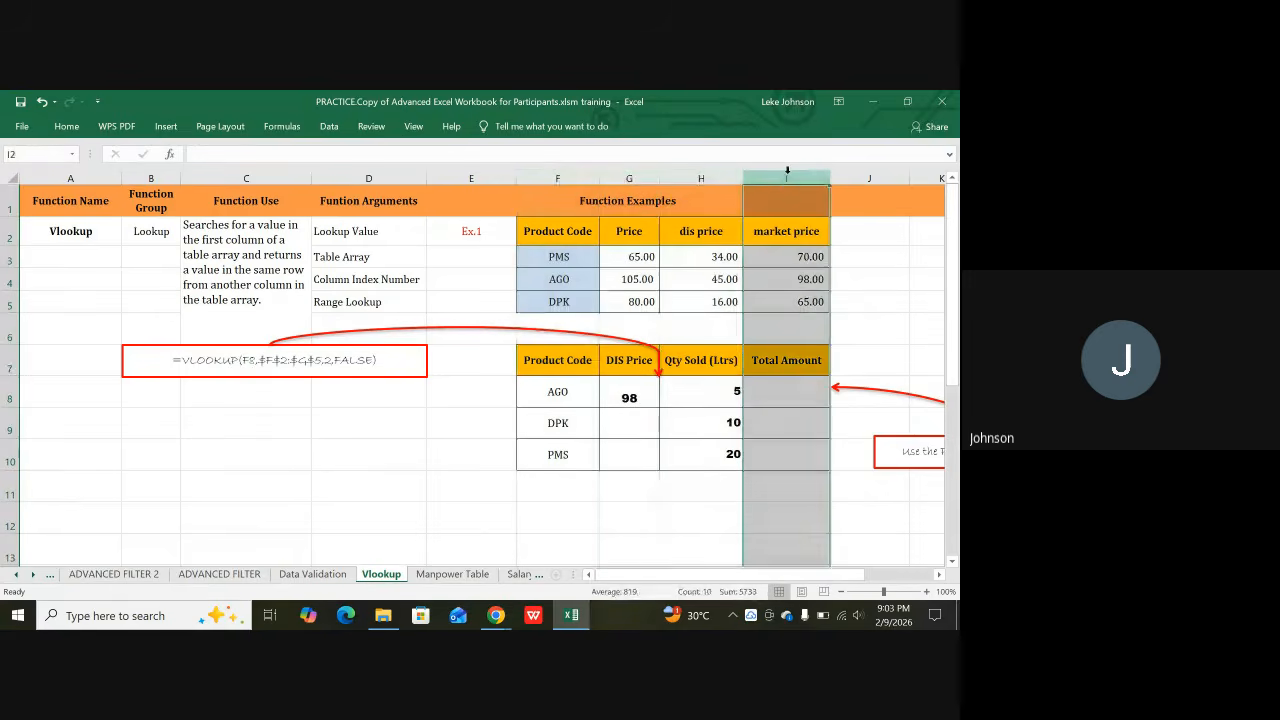
Compare the price table's Price column G with its dis price column H to determine which one the DIS Price header requires
{"action": "left_click", "coordinate": [619, 231]}
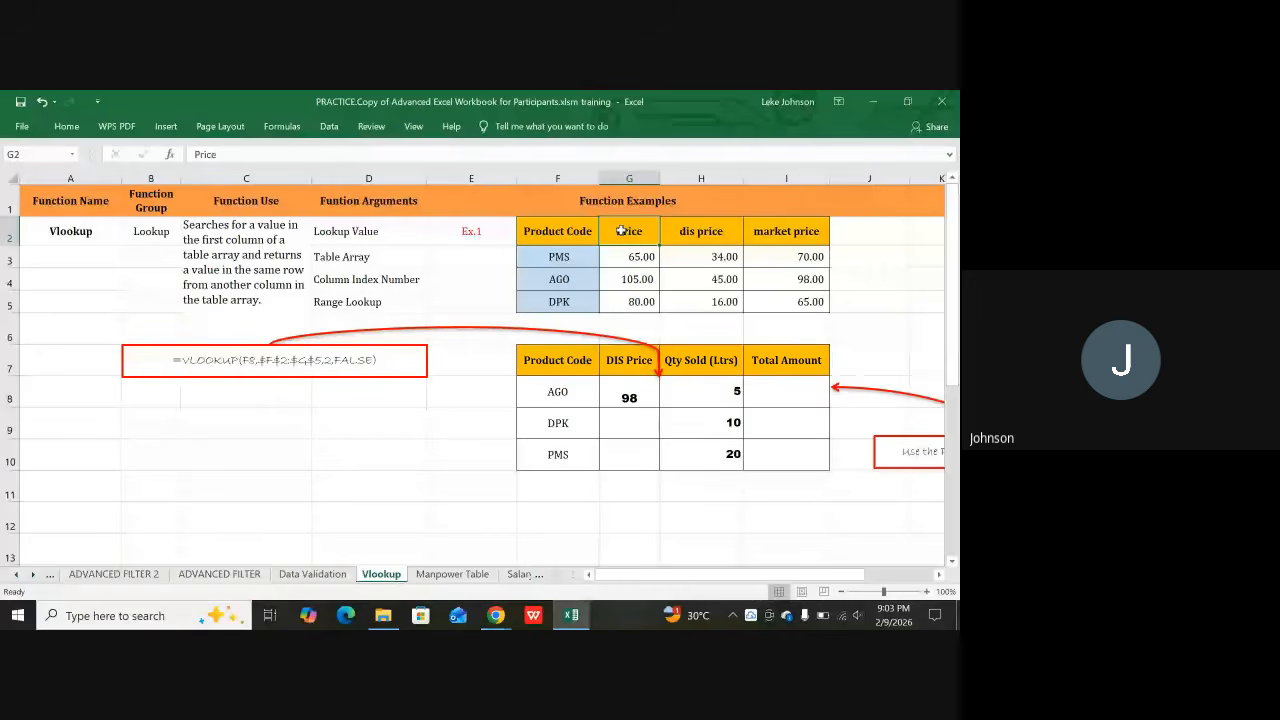
{"action": "left_click", "coordinate": [628, 178]}
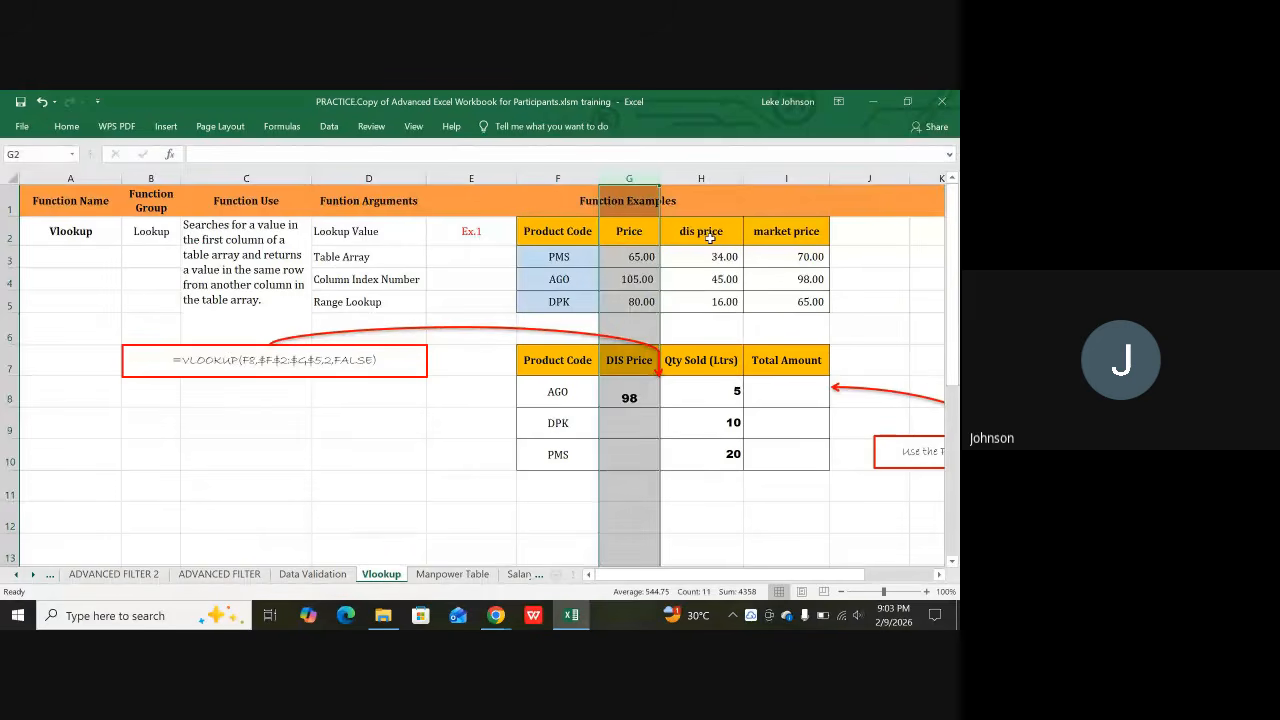
{"action": "left_click", "coordinate": [709, 237]}
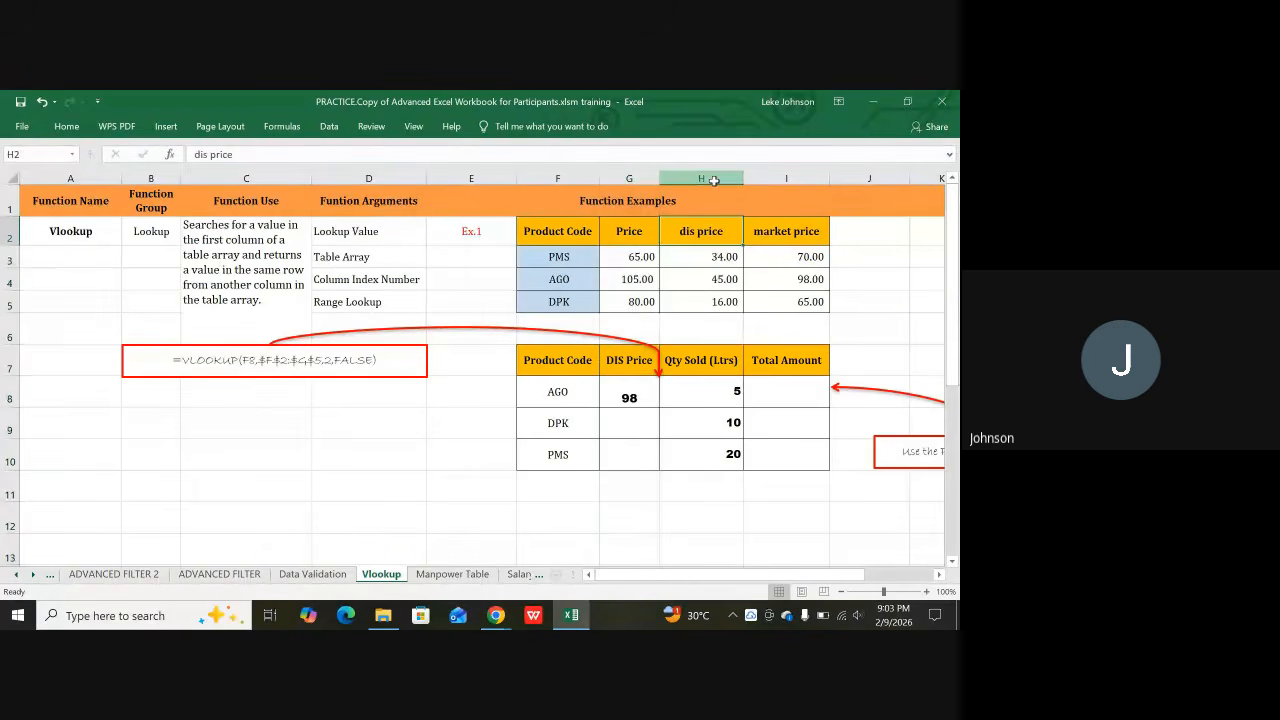
{"action": "left_click", "coordinate": [713, 180]}
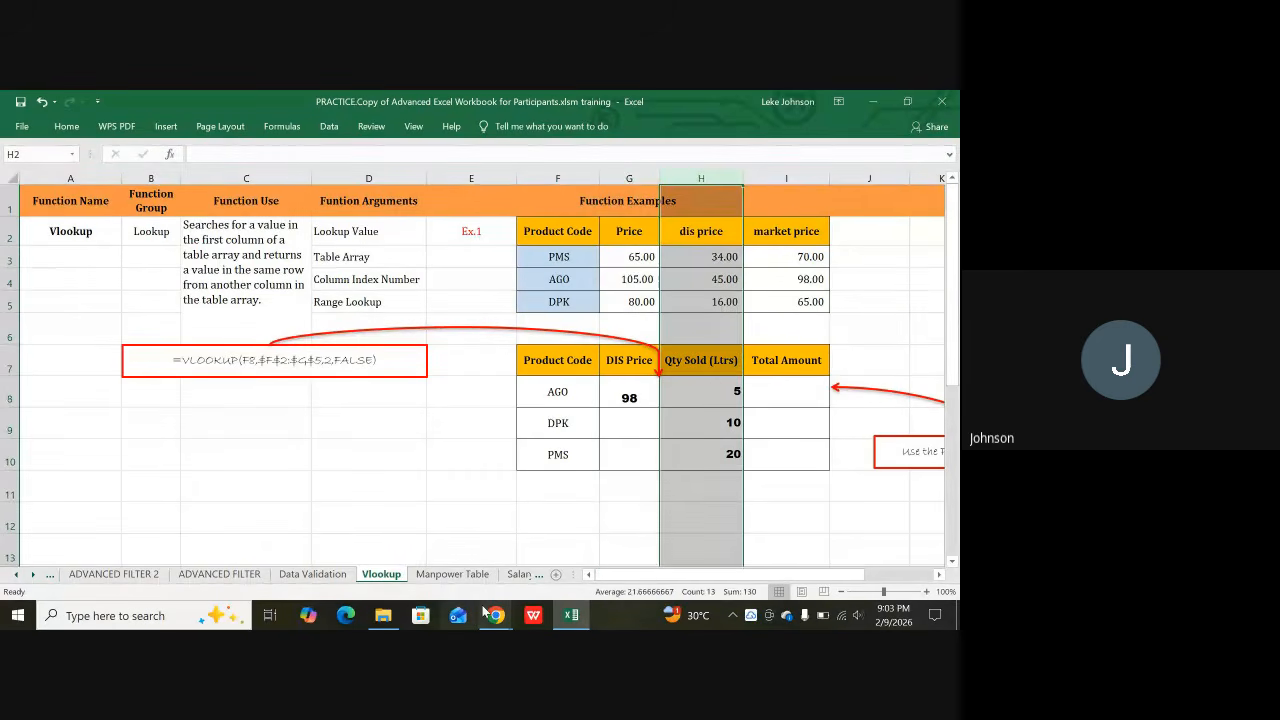
{"action": "mouse_move", "coordinate": [497, 618]}
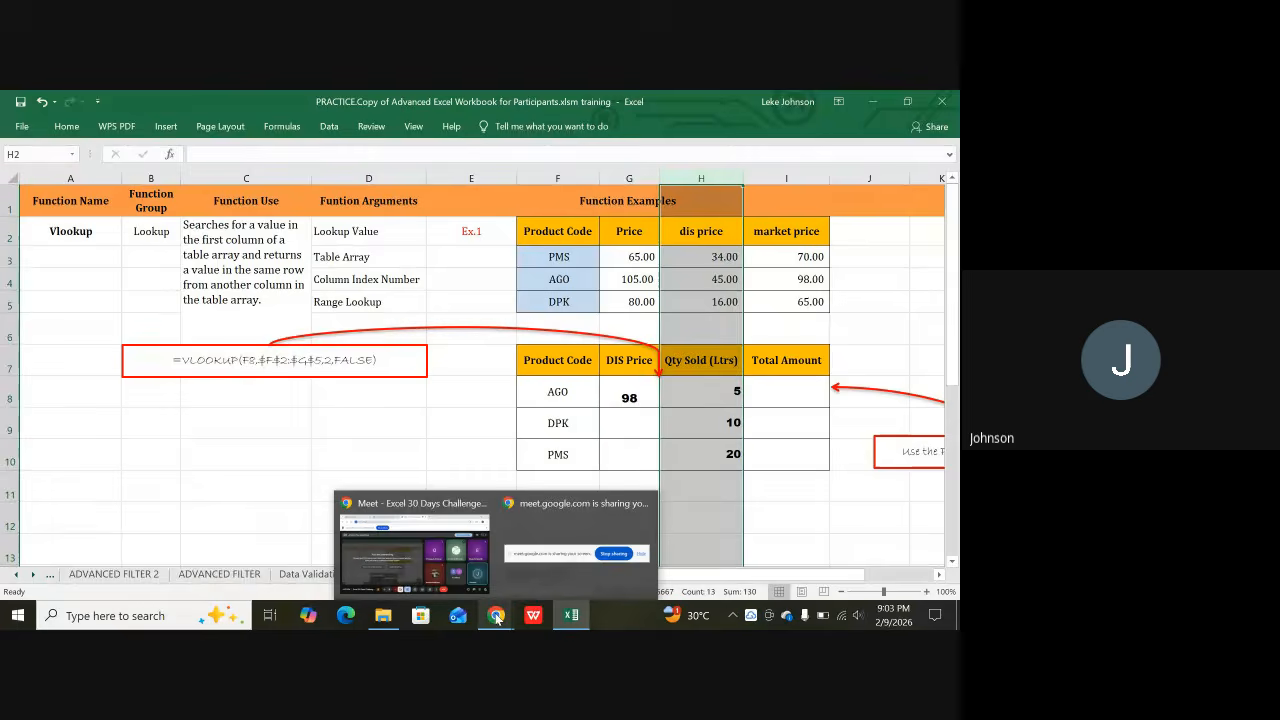
{"action": "left_click", "coordinate": [615, 367]}
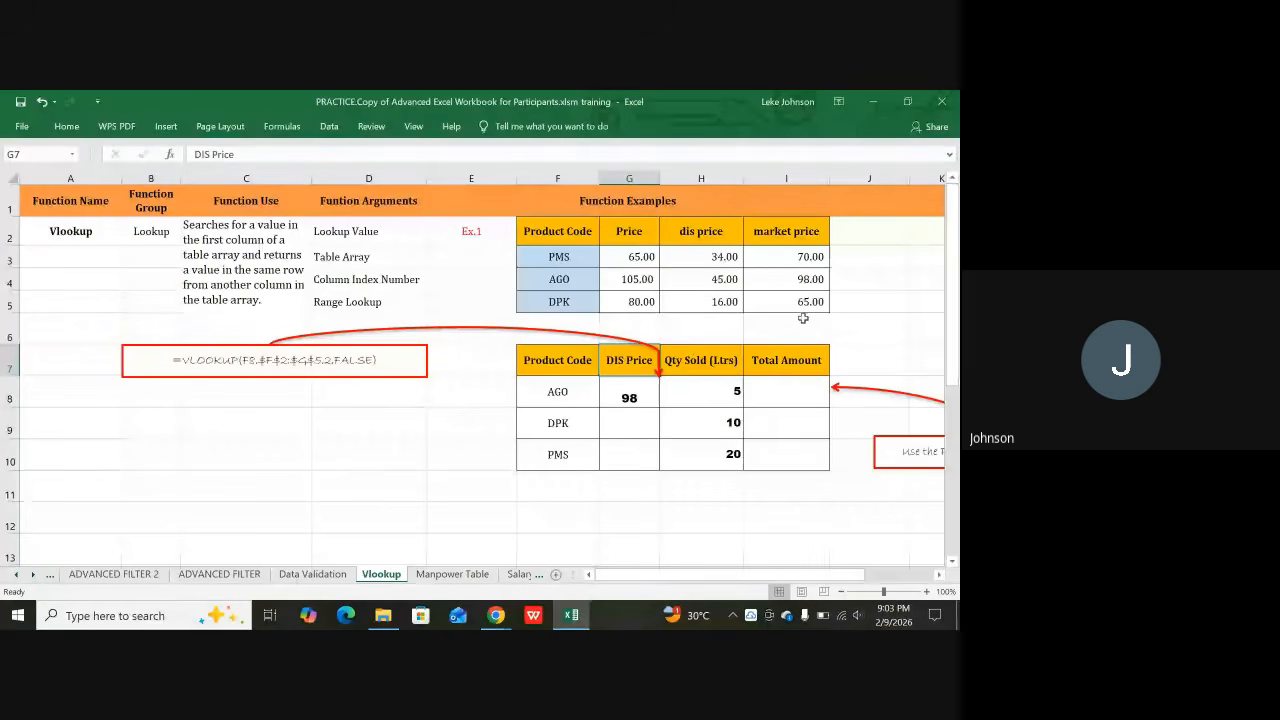
{"action": "left_click", "coordinate": [629, 178]}
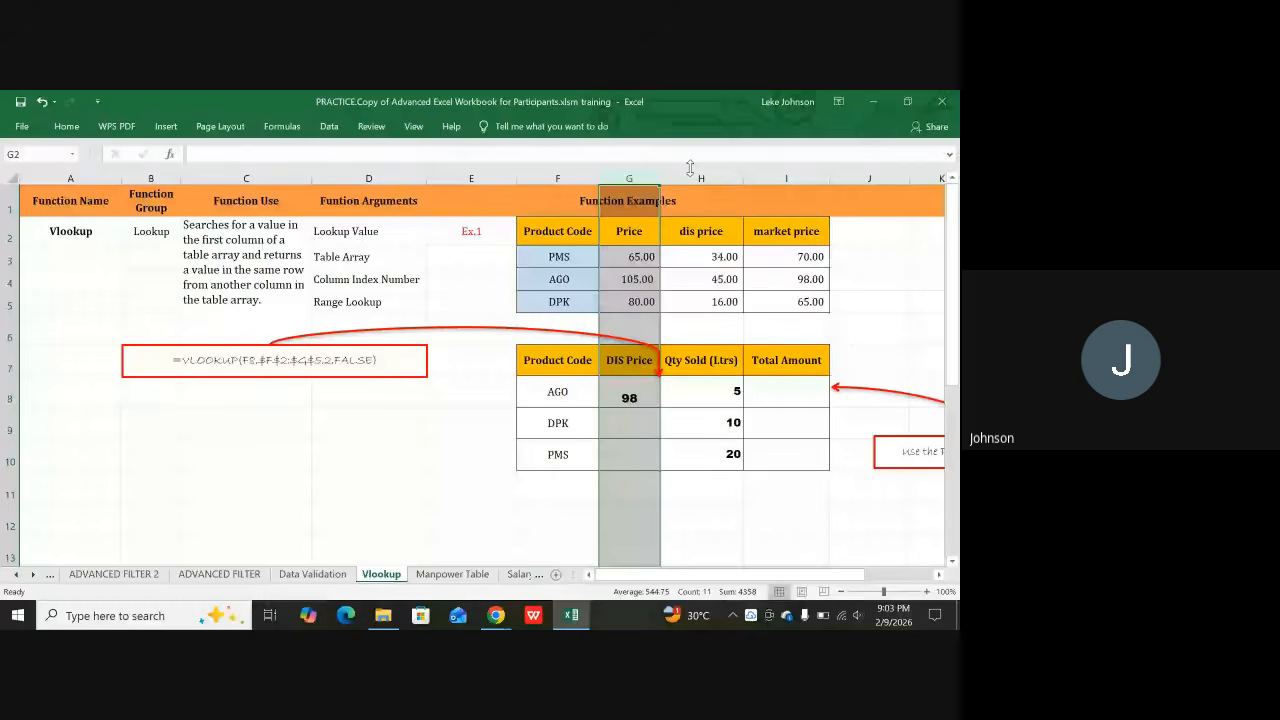
{"action": "left_click", "coordinate": [719, 178]}
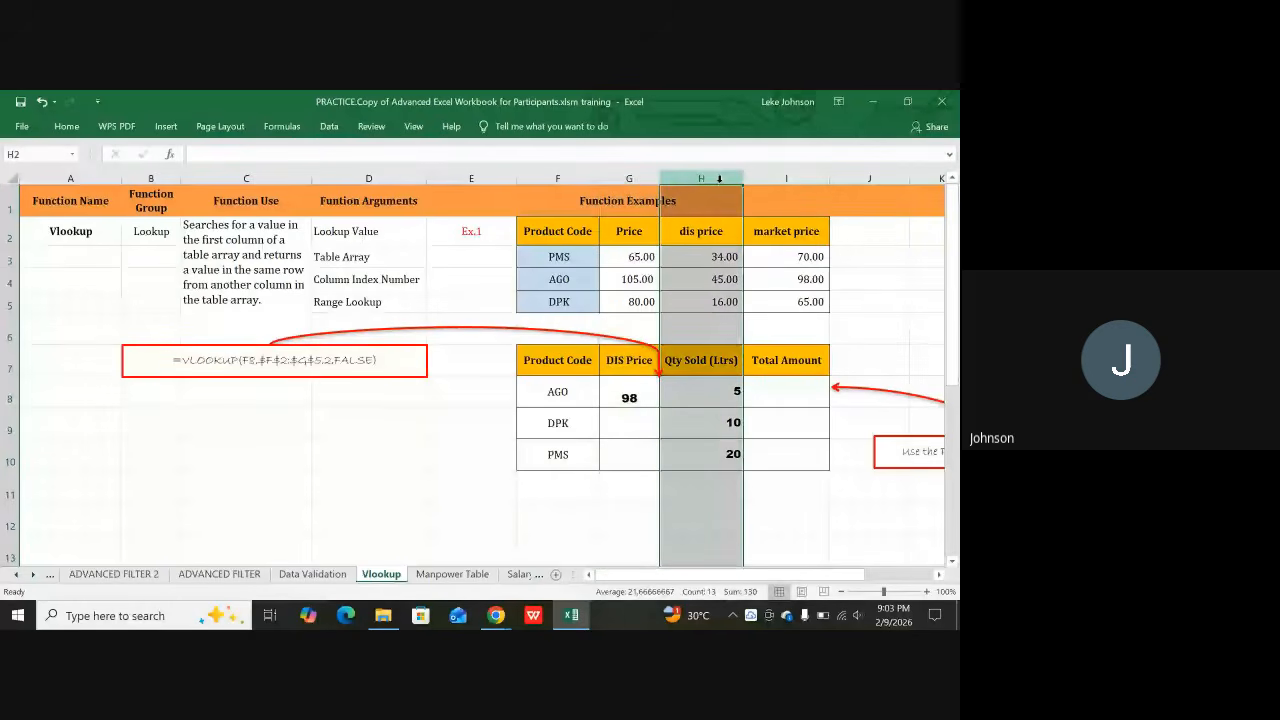
Clear AGO's formula in G8 and begin a new VLOOKUP there with F8 as the lookup value
{"action": "left_click", "coordinate": [628, 398]}
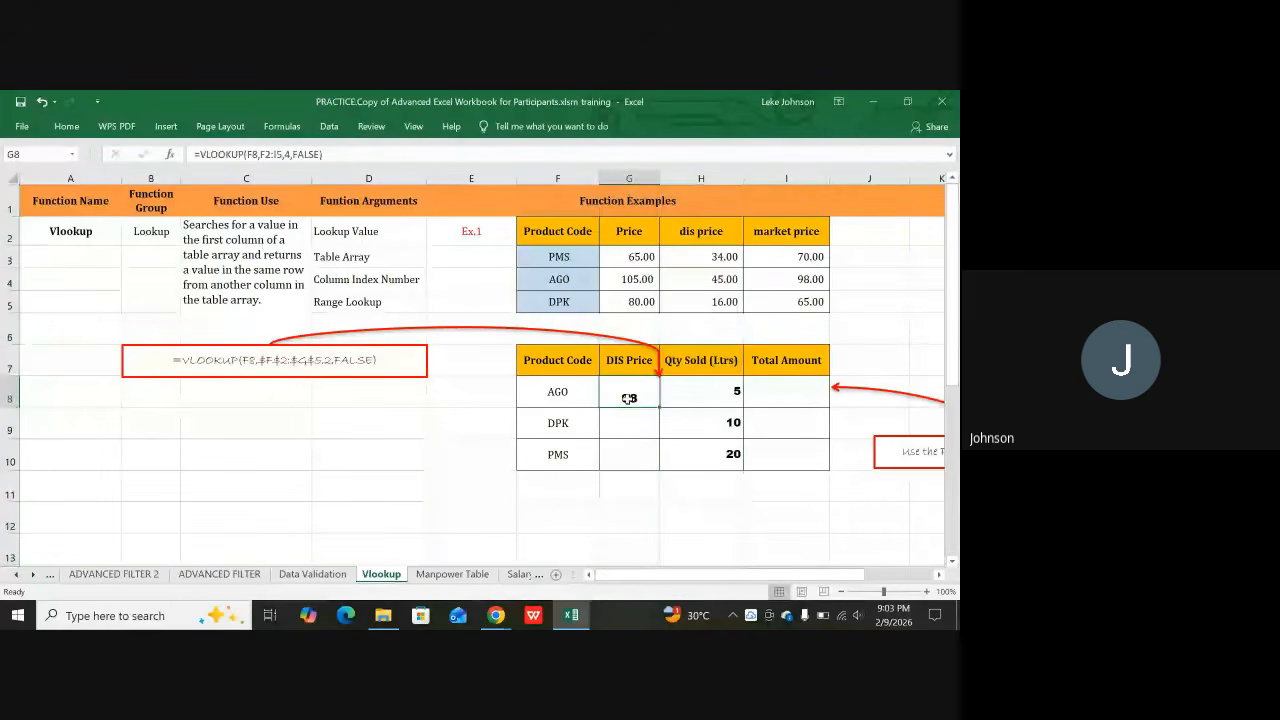
{"action": "key", "text": "Delete"}
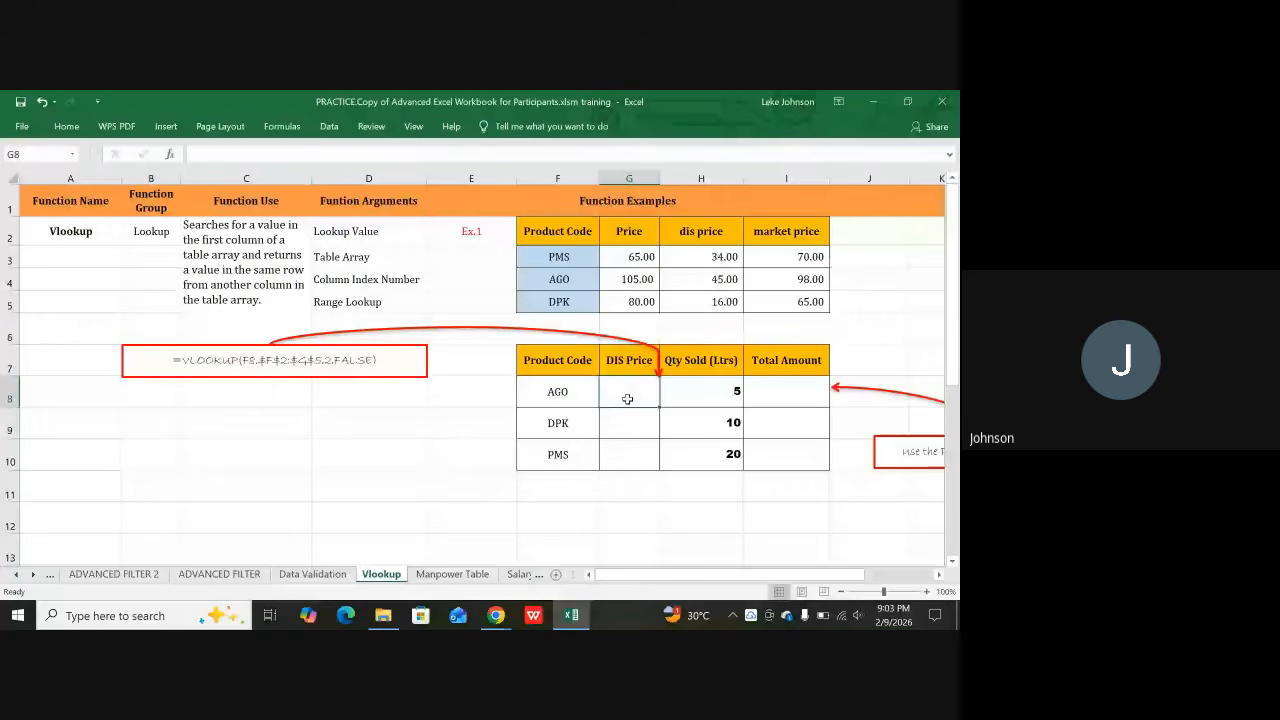
{"action": "type", "text": "="}
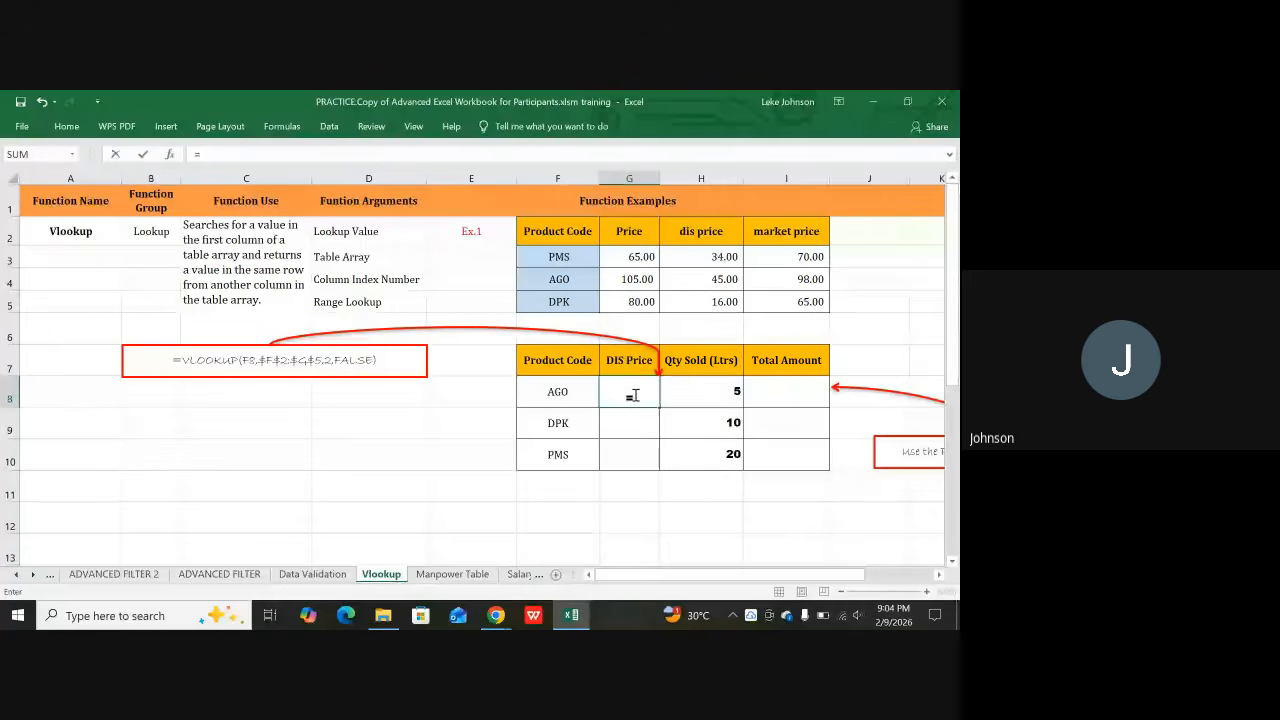
{"action": "type", "text": "vloo"}
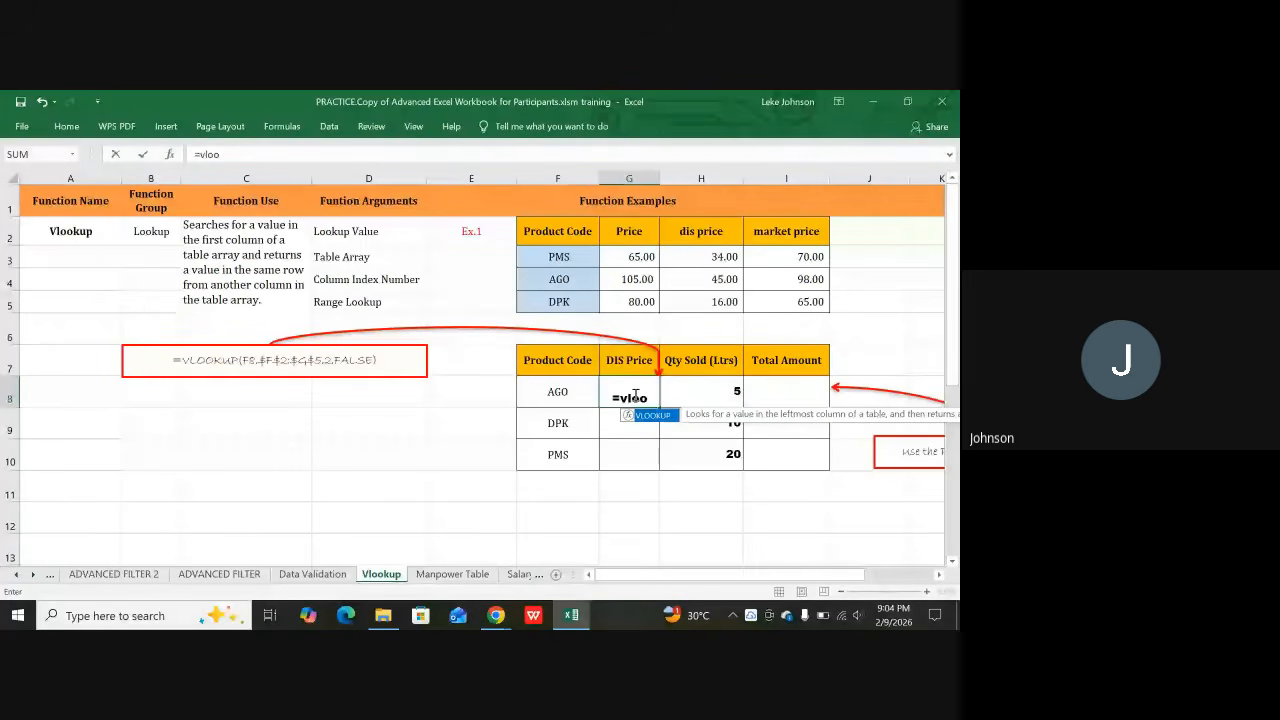
{"action": "type", "text": "kup("}
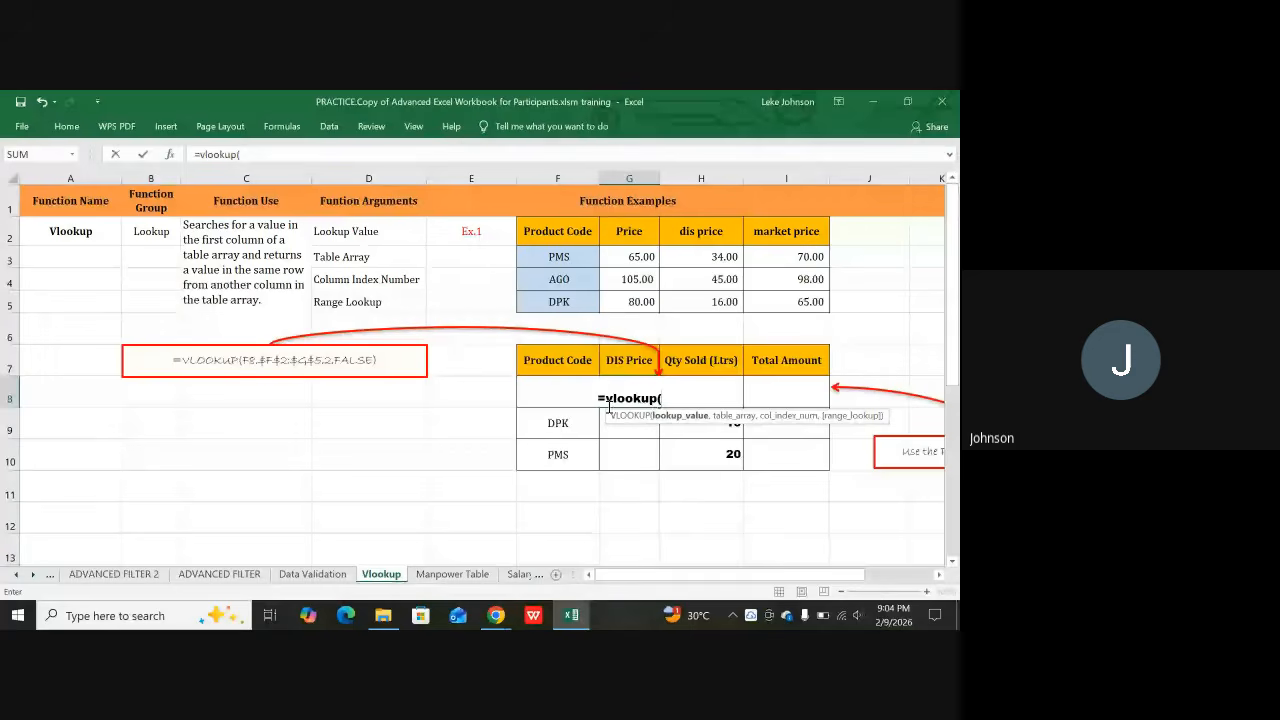
{"action": "type", "text": "f8"}
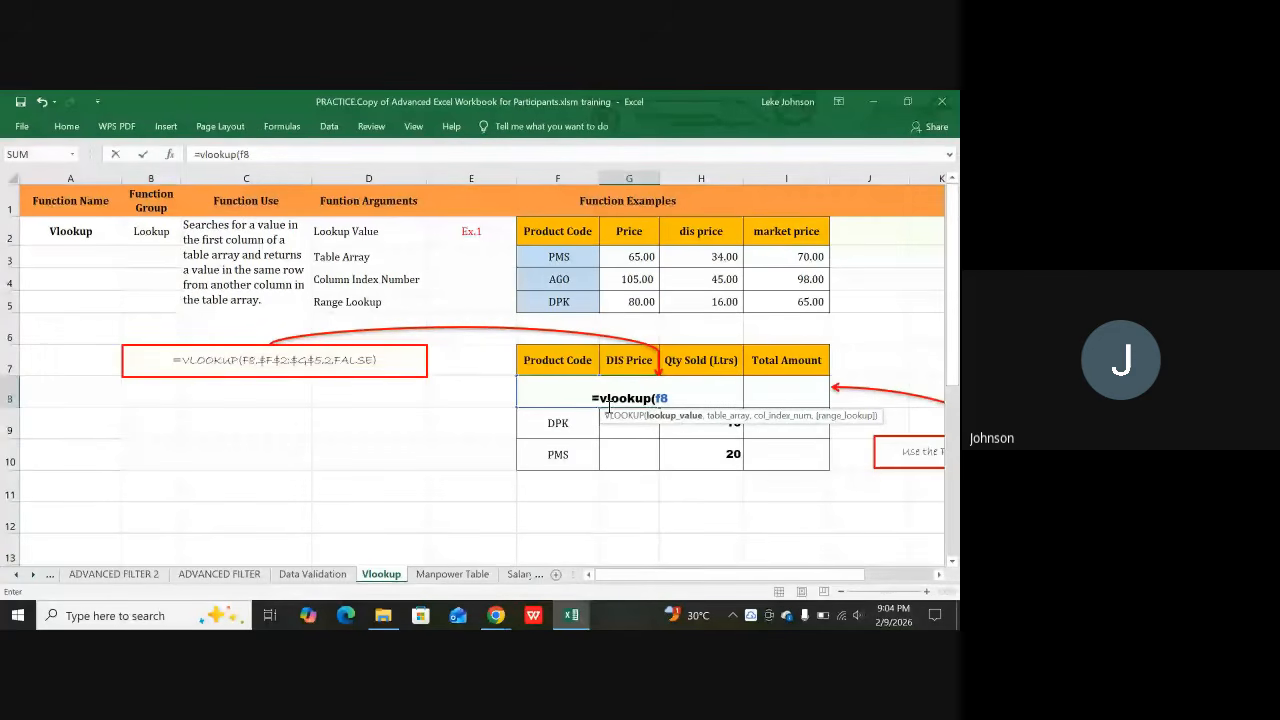
{"action": "type", "text": ","}
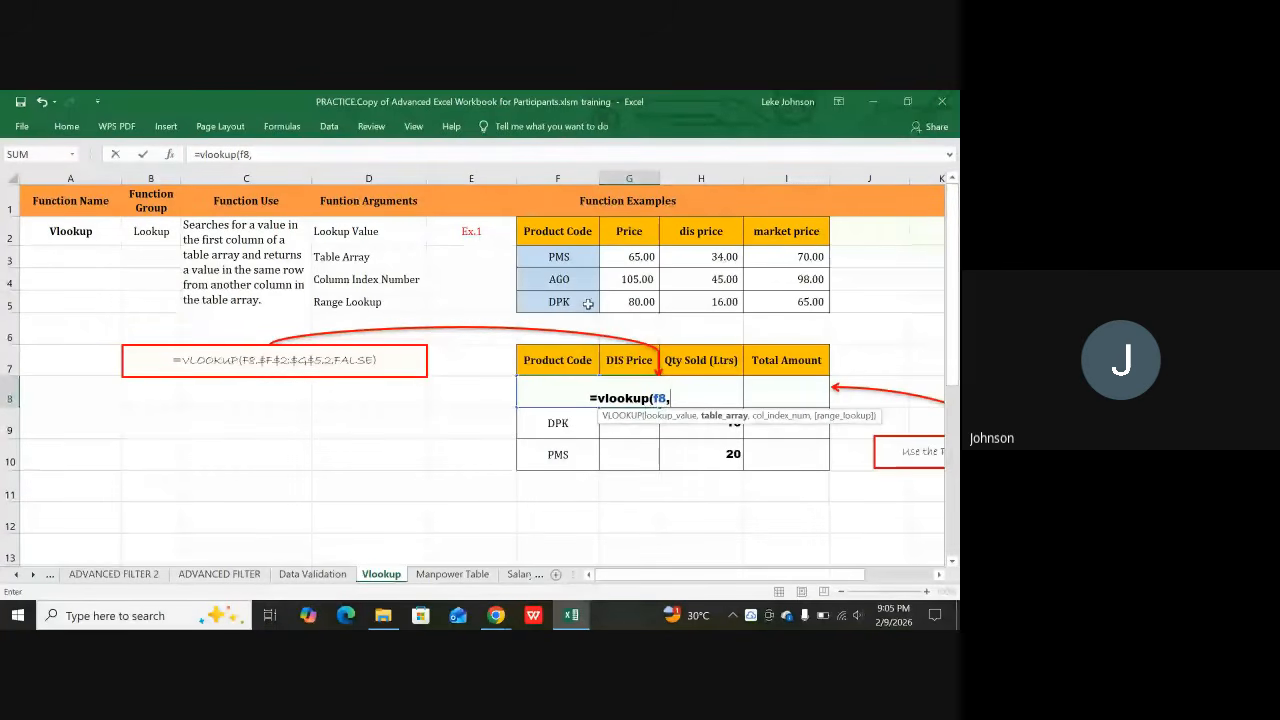
Set the whole price table F2:I5, headers included, as the VLOOKUP's table array
{"action": "left_click", "coordinate": [556, 235]}
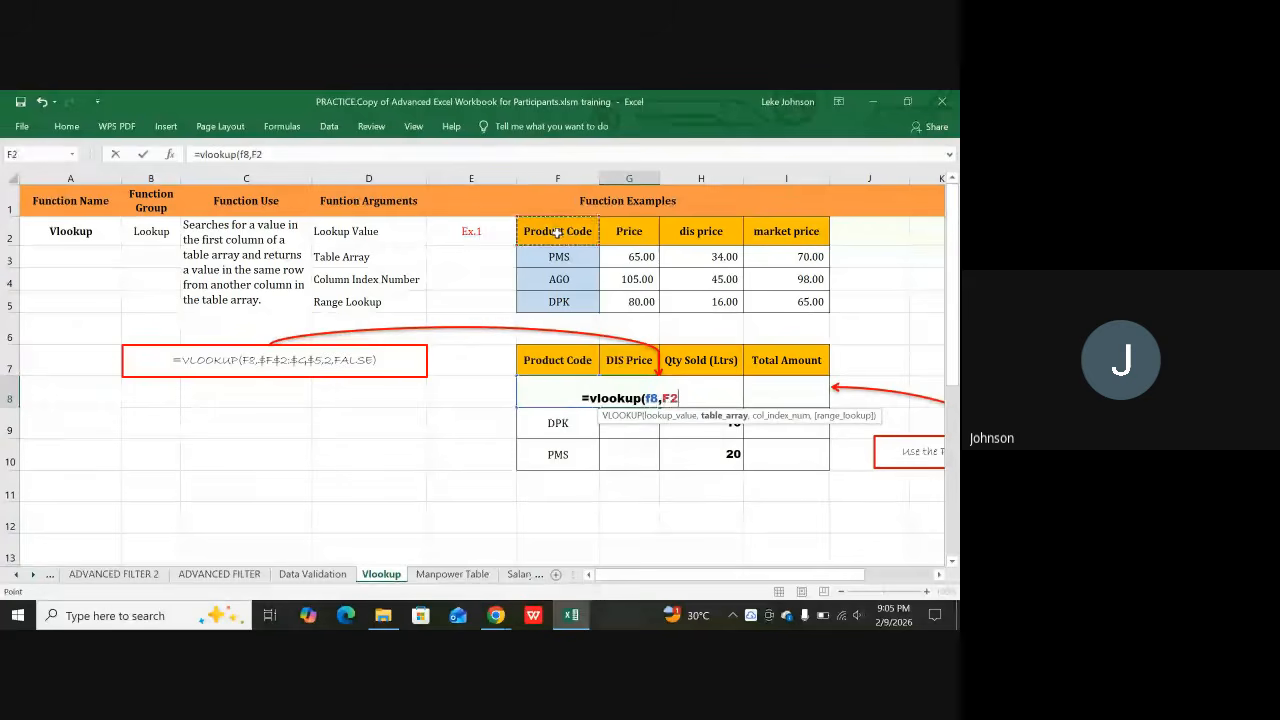
{"action": "left_click_drag", "start_coordinate": [557, 232], "coordinate": [785, 294]}
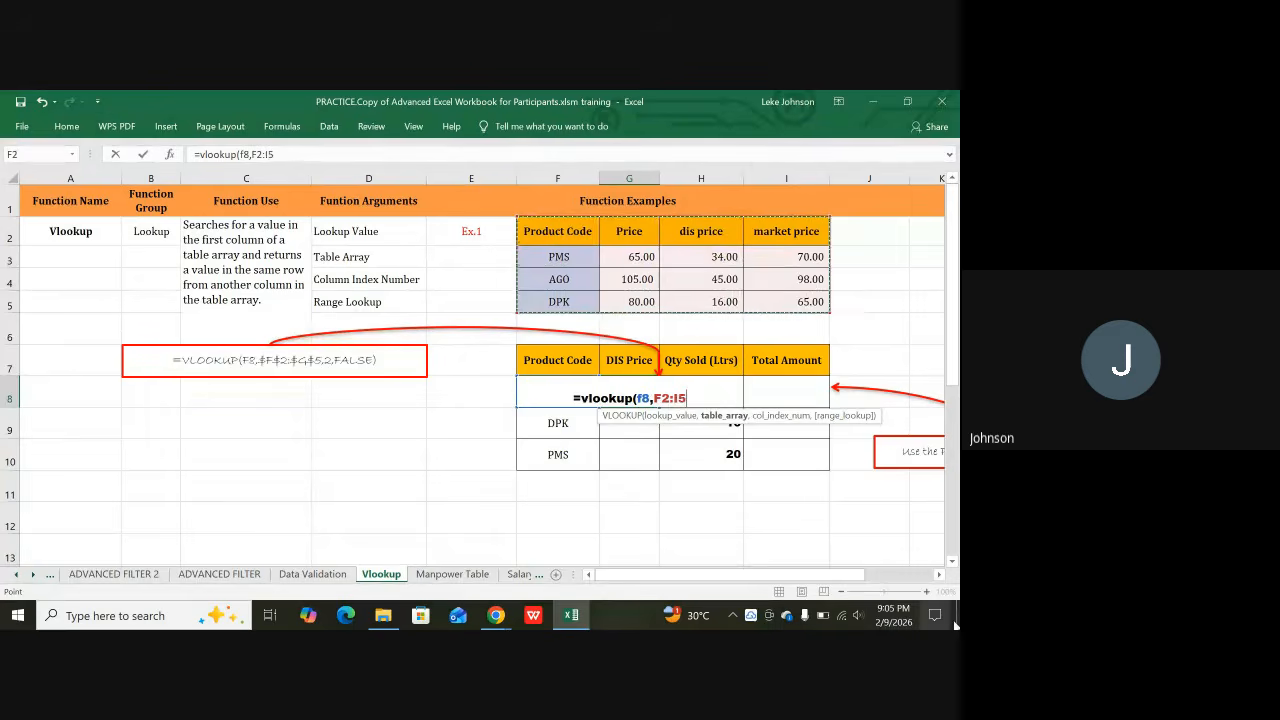
{"action": "type", "text": ","}
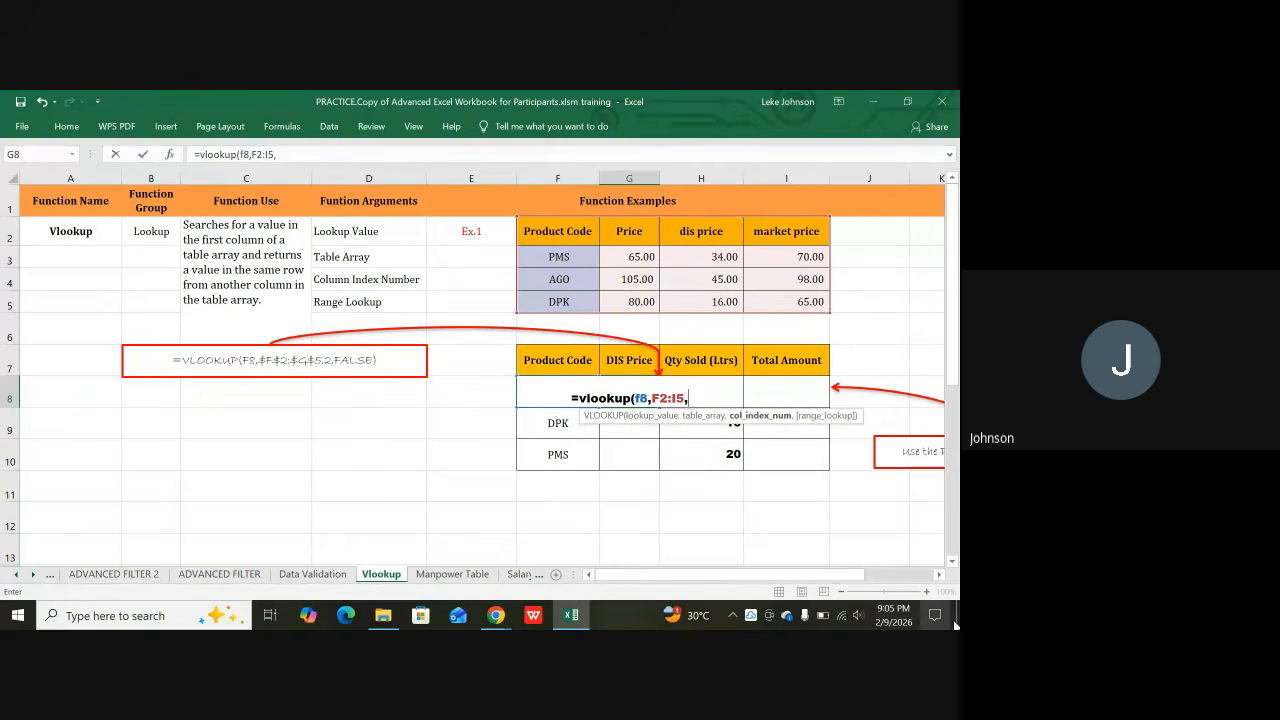
Finish the VLOOKUP in G8 with column index 3 and FALSE for an exact match
{"action": "type", "text": "3"}
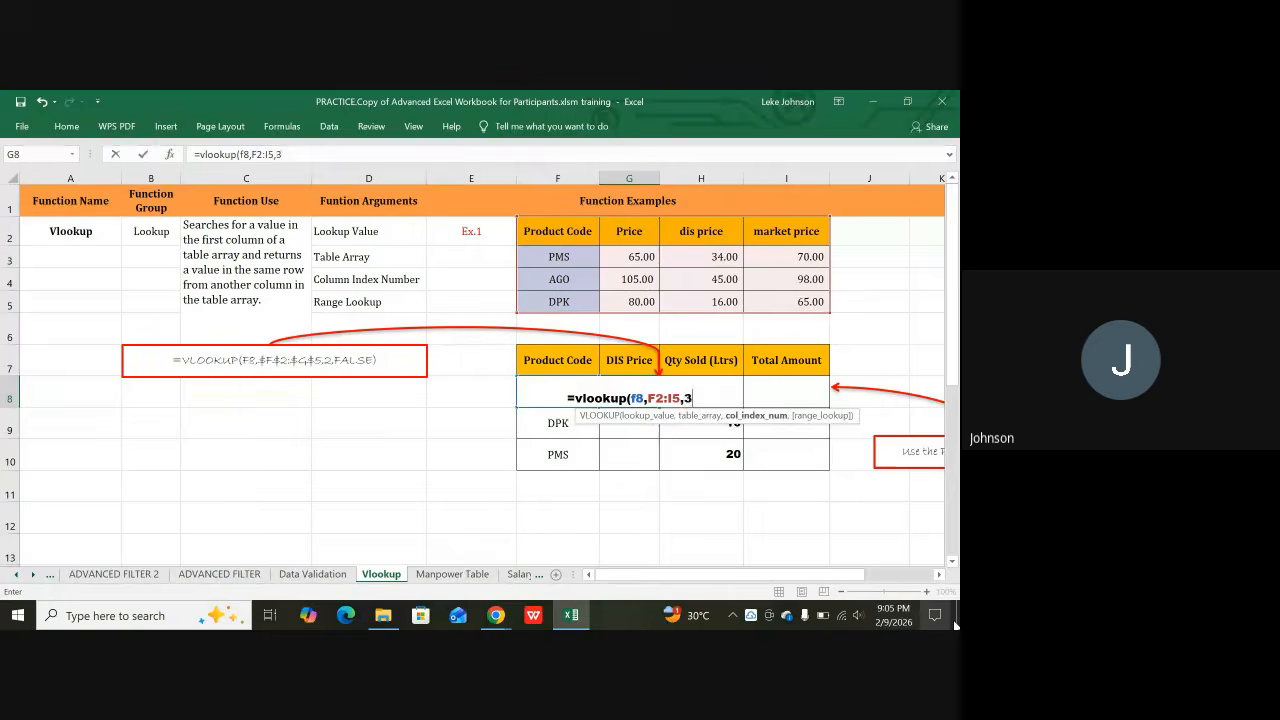
{"action": "type", "text": ","}
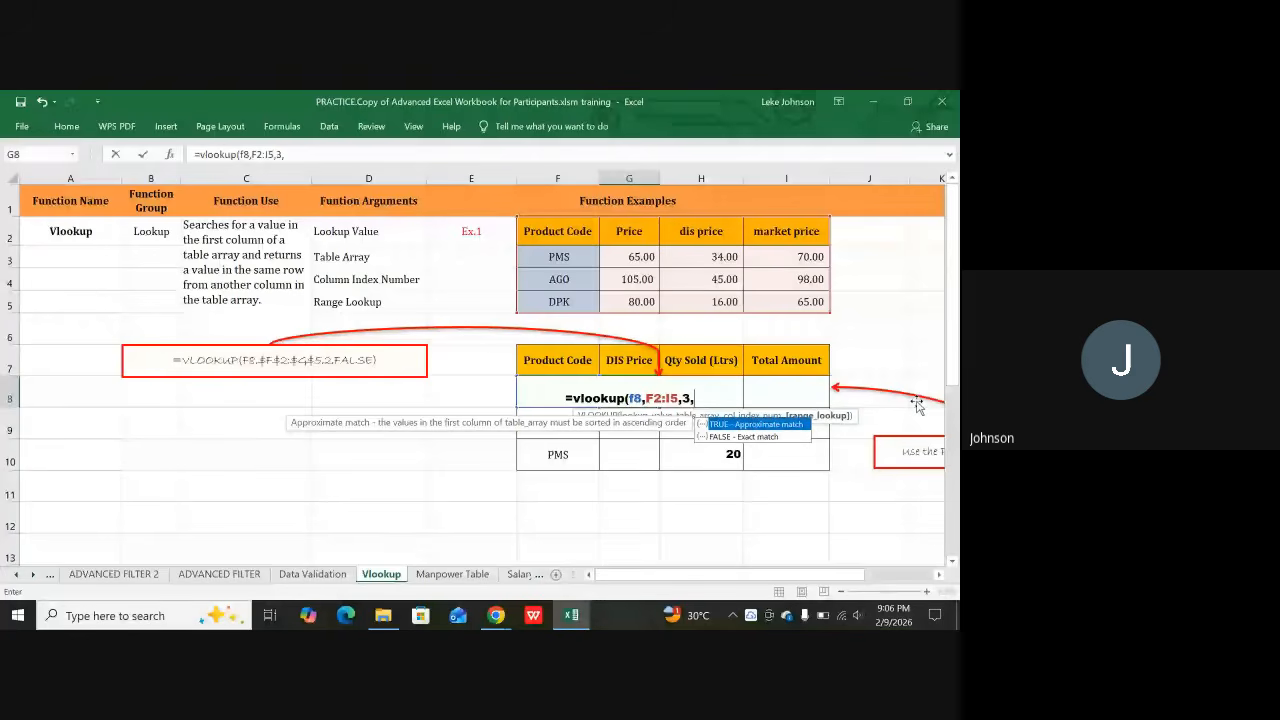
{"action": "type", "text": "fal"}
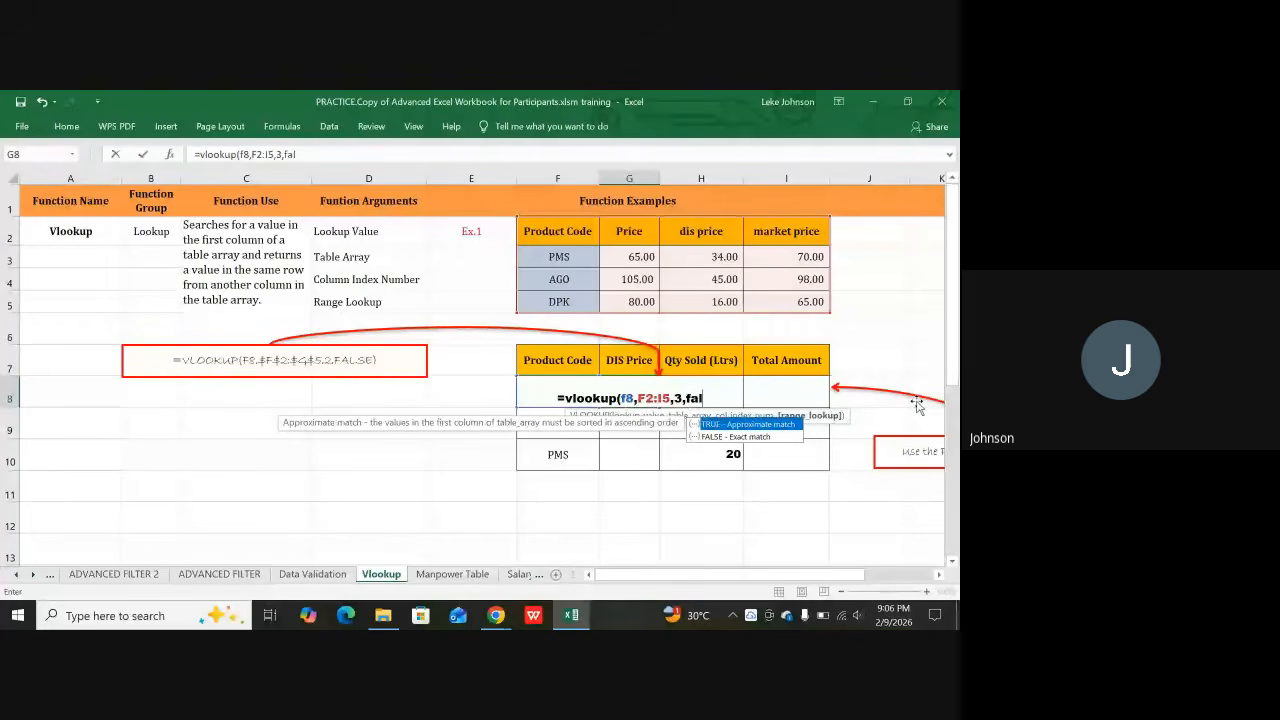
{"action": "type", "text": "se"}
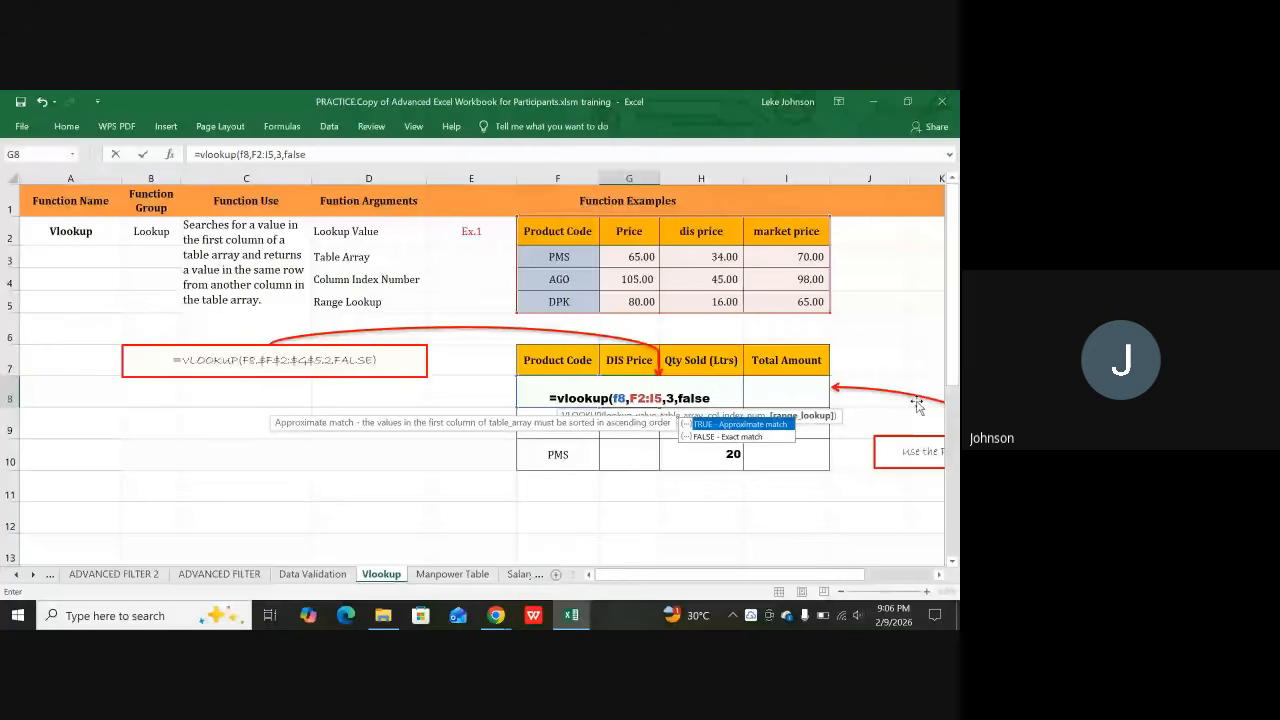
{"action": "type", "text": ")"}
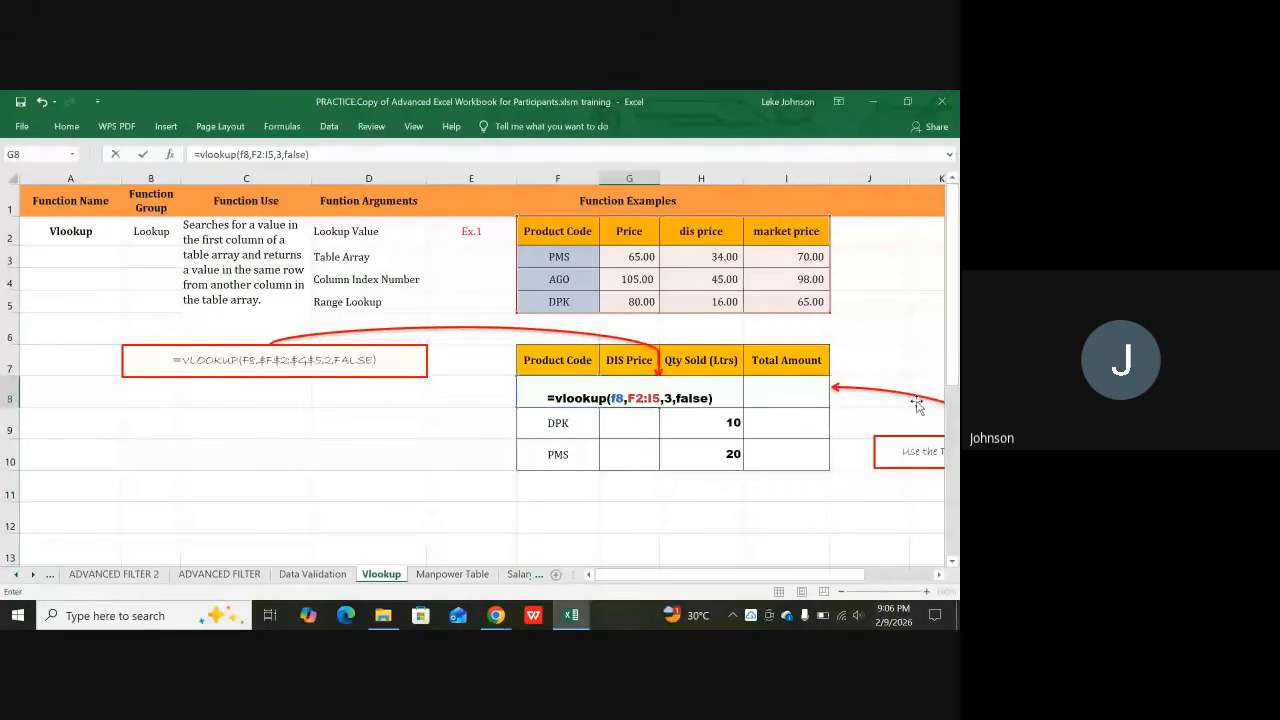
{"action": "key", "text": "Return"}
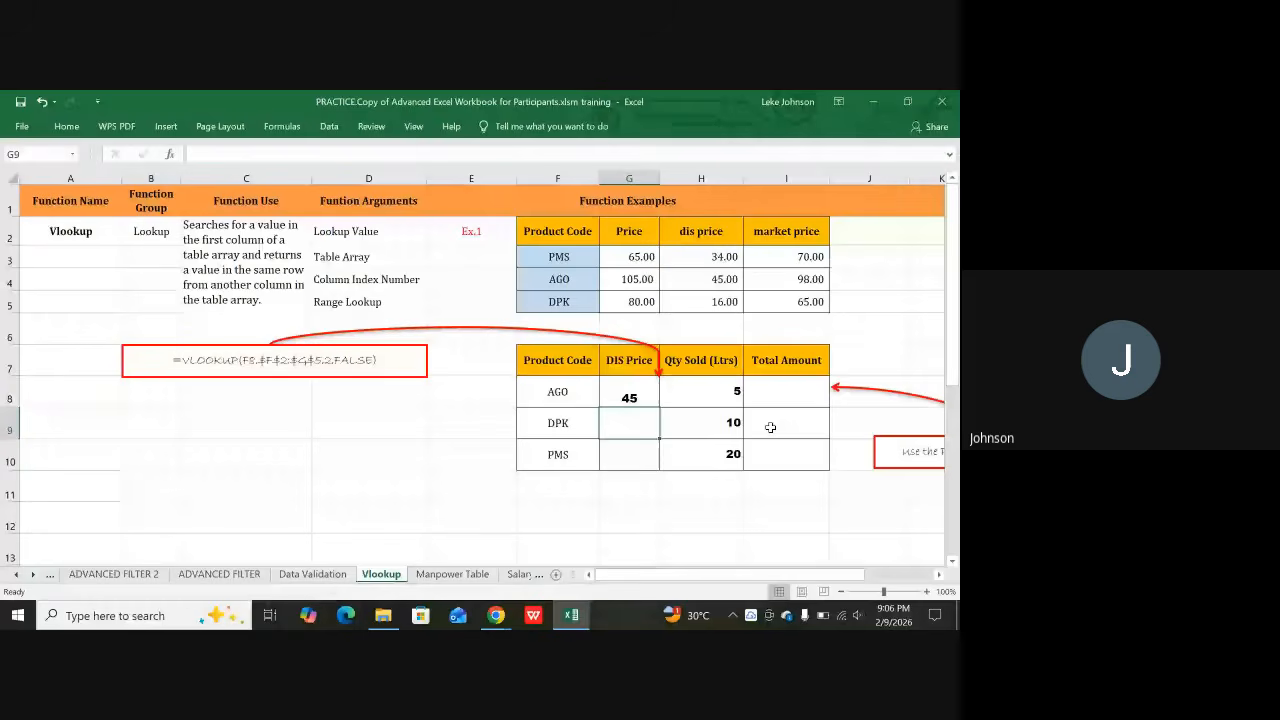
Check AGO's looked-up price against its dis price in H4, and fill the G8 formula down to G10
{"action": "key", "text": "Up"}
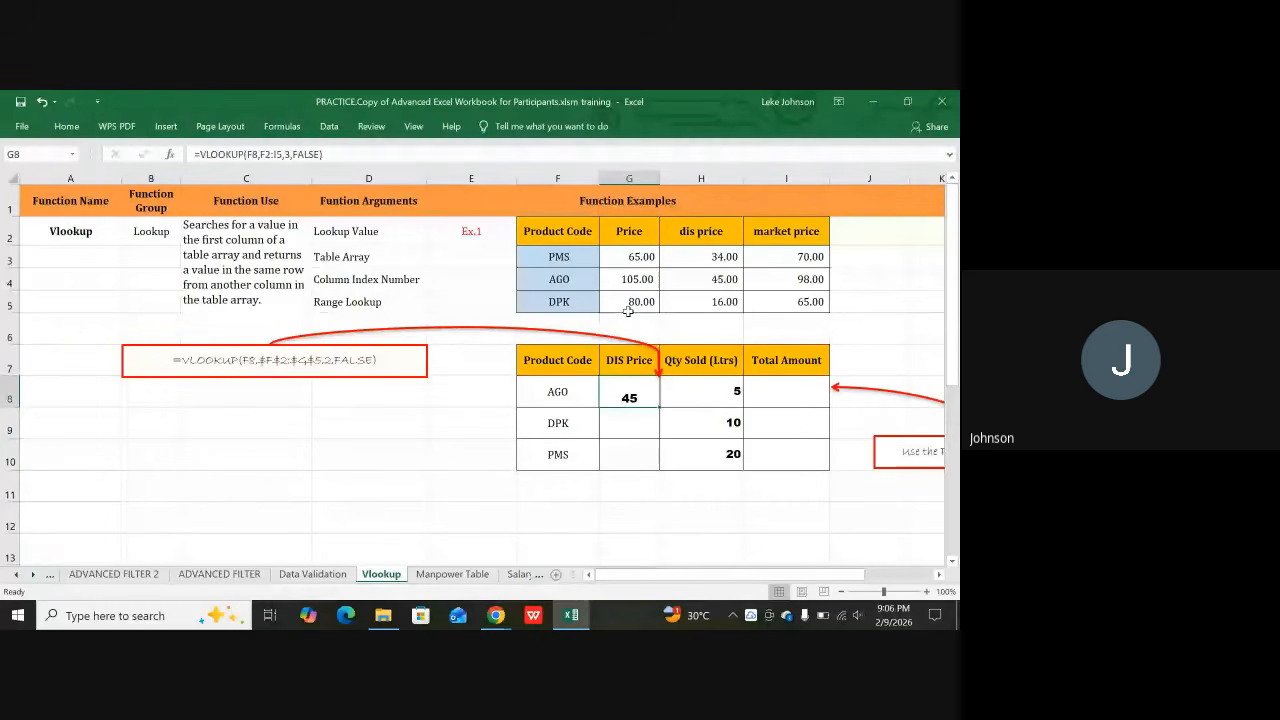
{"action": "left_click", "coordinate": [714, 279]}
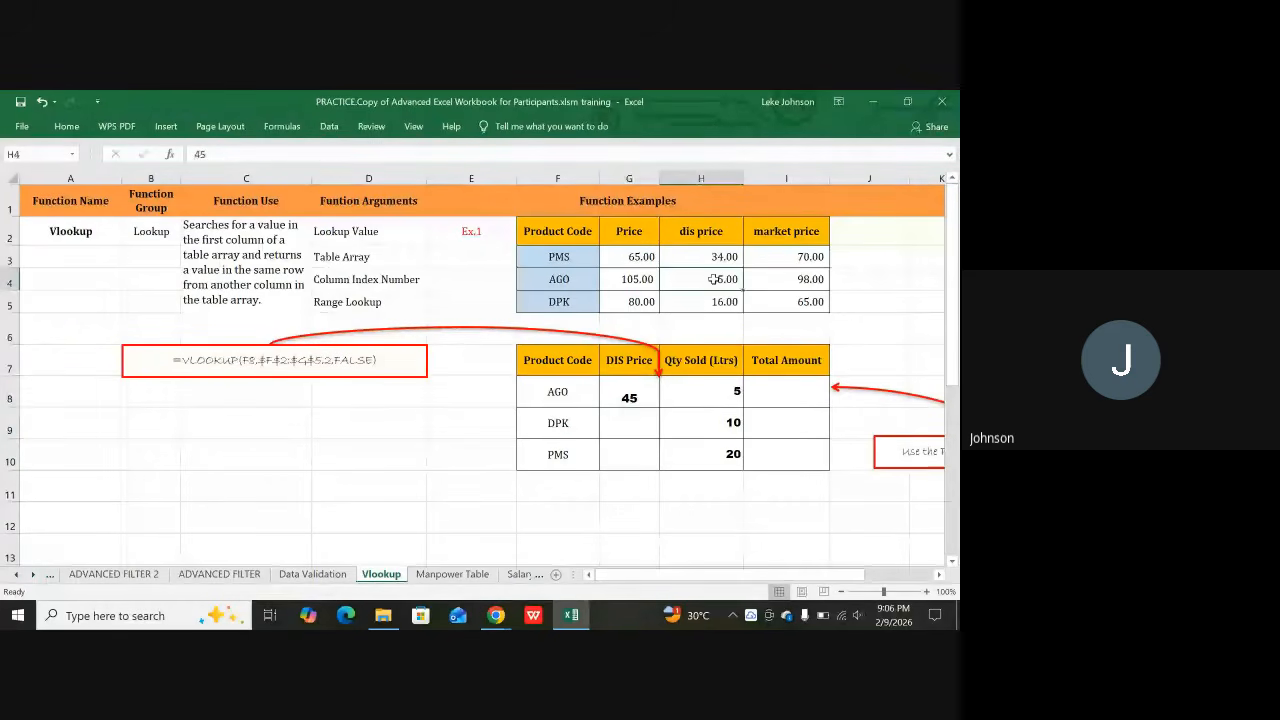
{"action": "left_click", "coordinate": [638, 396]}
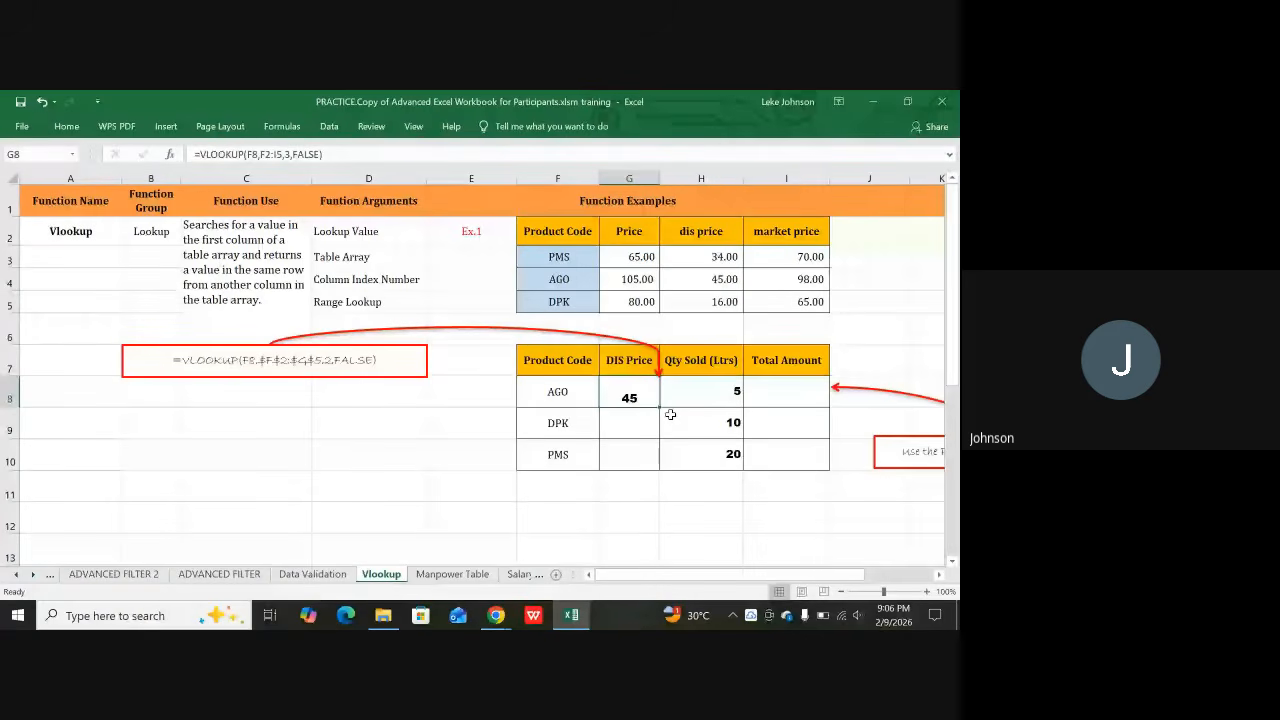
{"action": "double_click", "coordinate": [660, 407]}
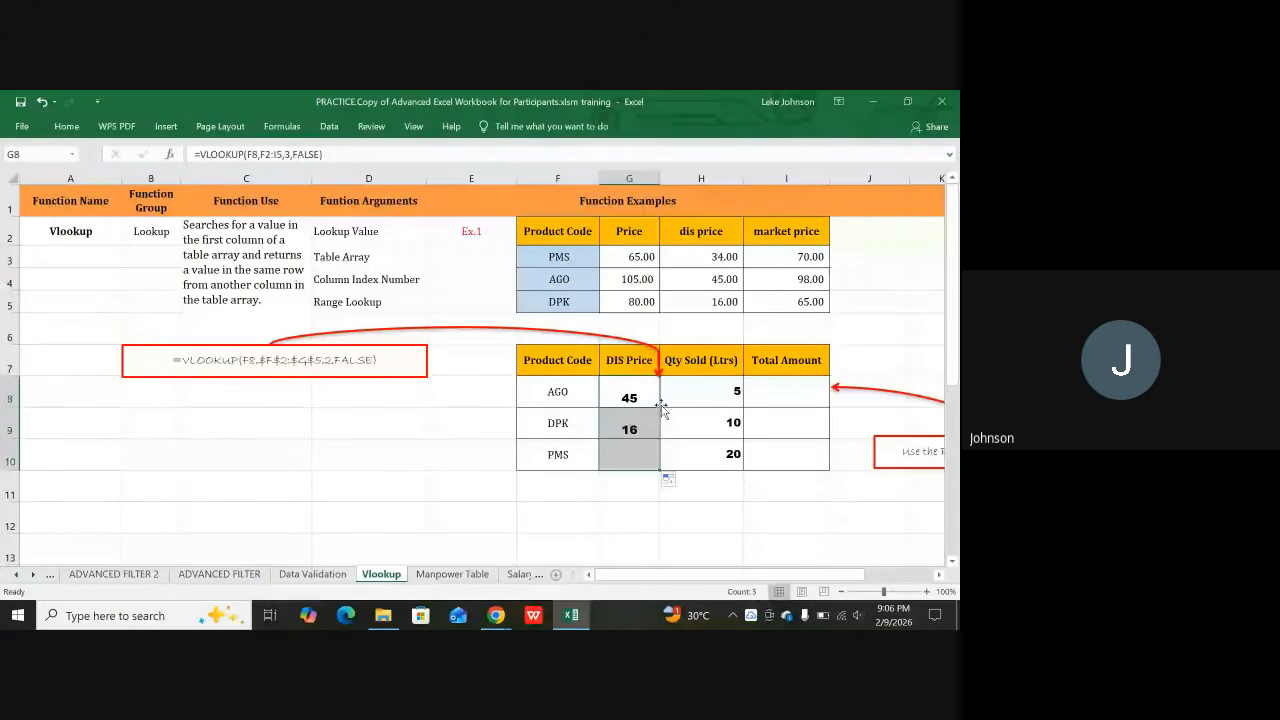
{"action": "left_click", "coordinate": [636, 456]}
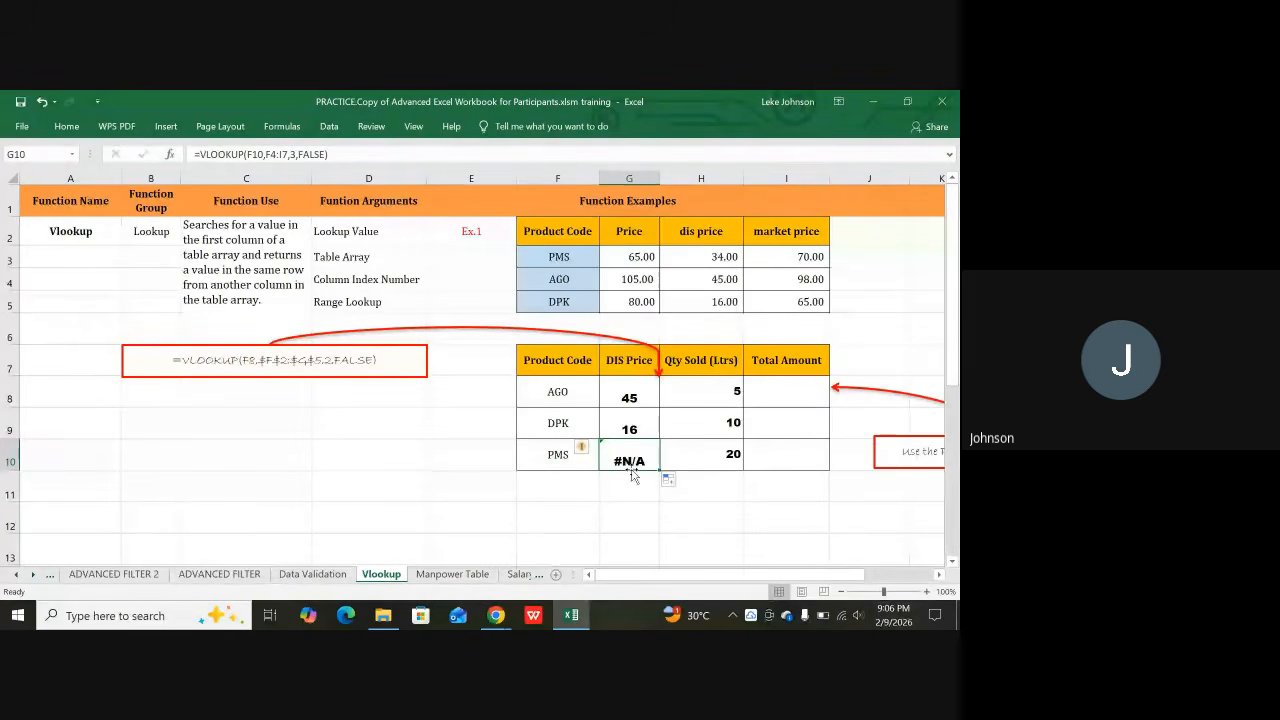
Copy the PMS product code from F3 into F10 so both tables hold the identical code, and recheck G10's formula
{"action": "left_click", "coordinate": [550, 461]}
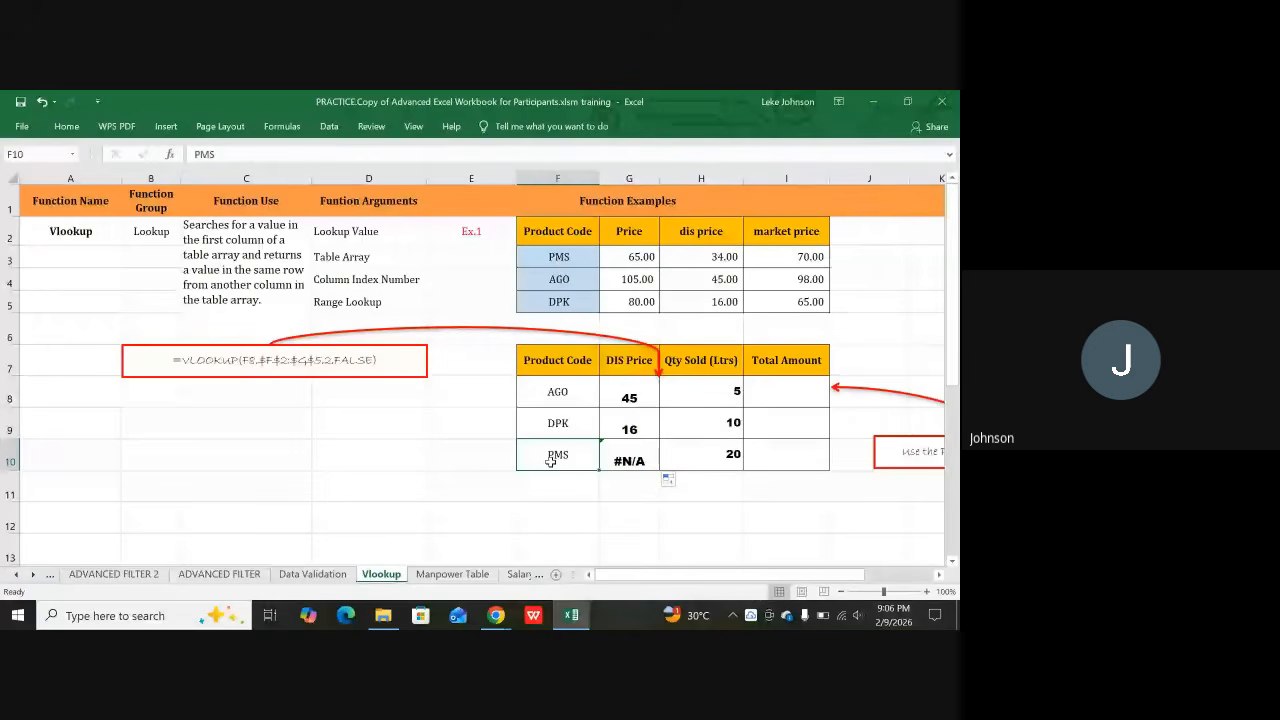
{"action": "left_click", "coordinate": [548, 258]}
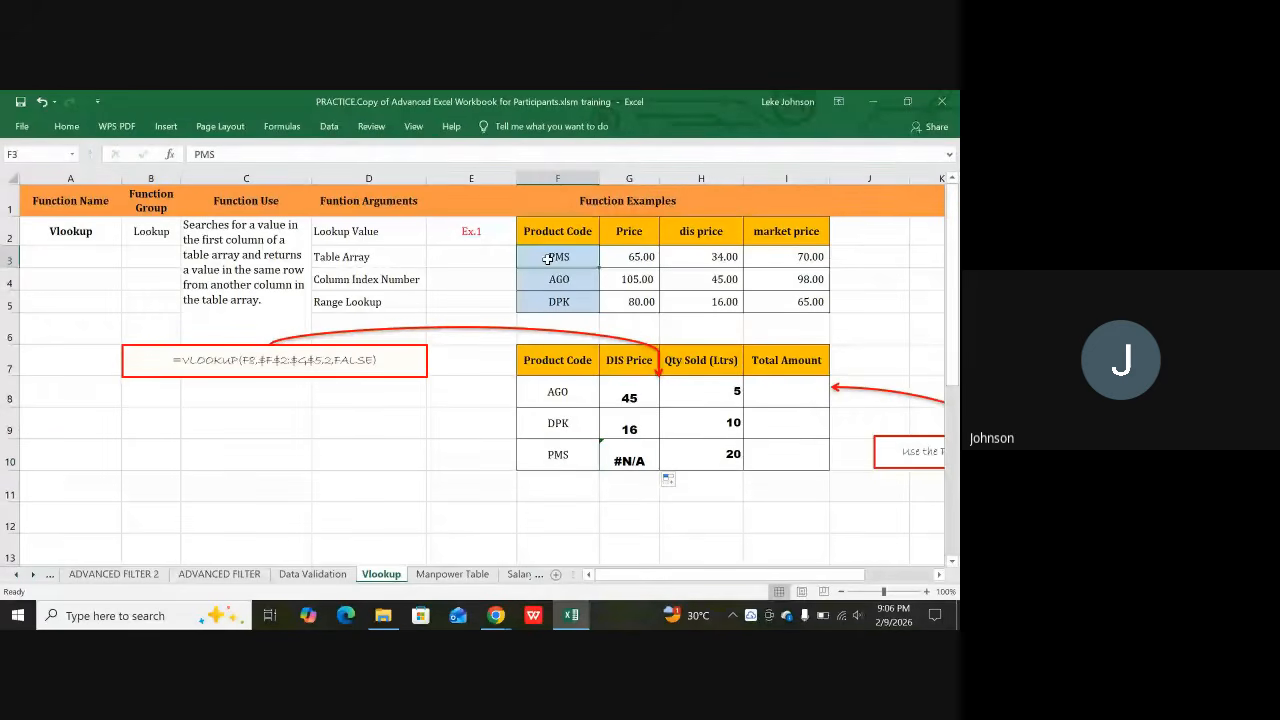
{"action": "key", "text": "ctrl+c"}
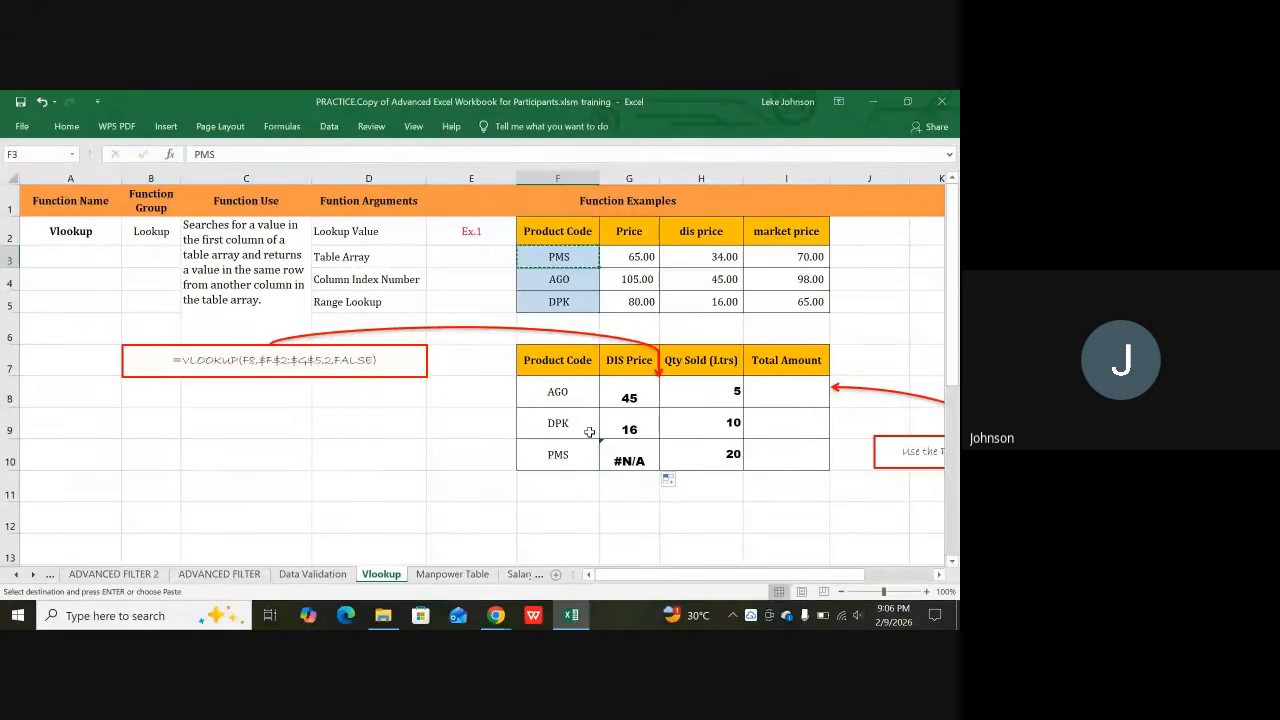
{"action": "left_click", "coordinate": [570, 453]}
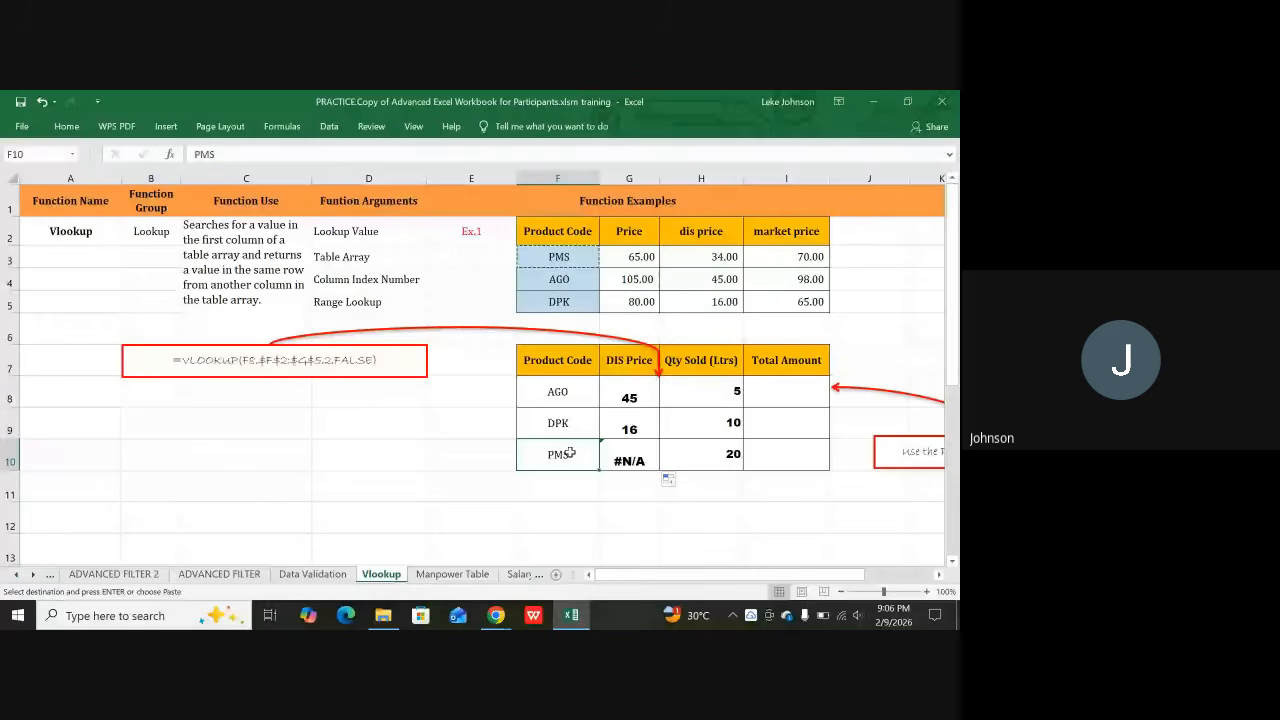
{"action": "key", "text": "ctrl+v"}
{"action": "left_click", "coordinate": [612, 452]}
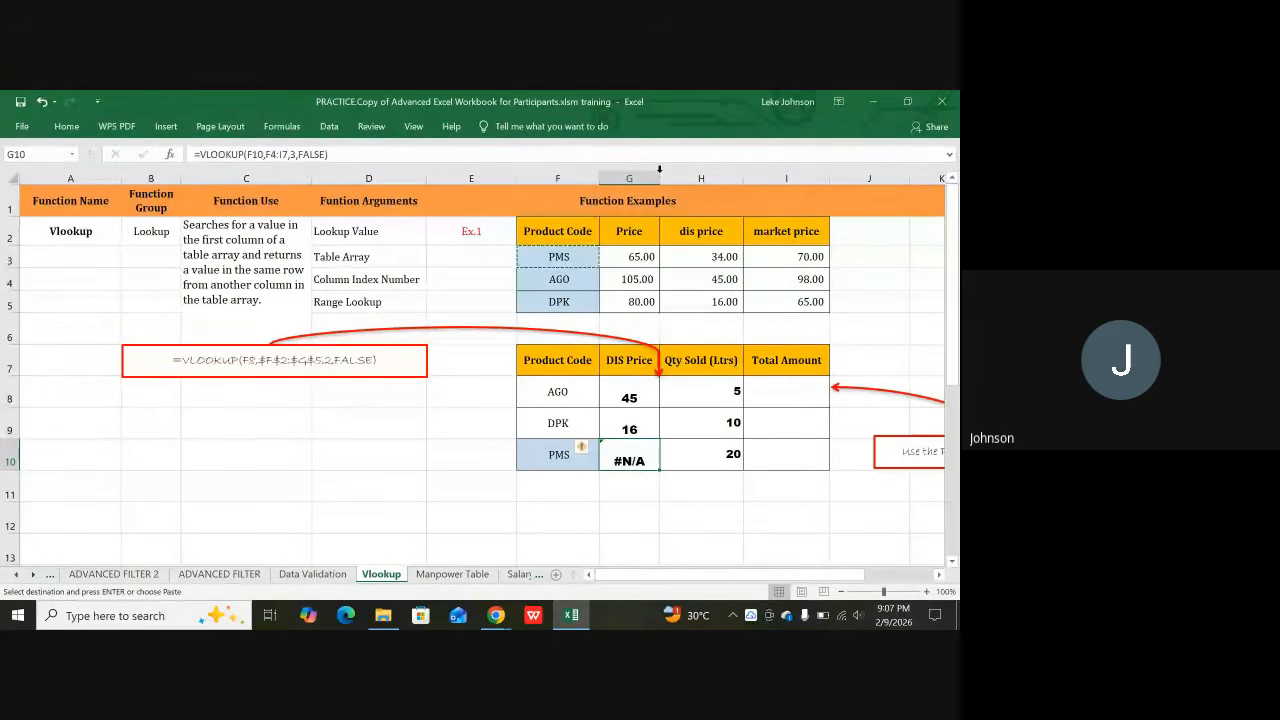
Narrow column G slightly and check the error indicator on PMS's VLOOKUP in G10
{"action": "left_click_drag", "start_coordinate": [659, 170], "coordinate": [651, 170]}
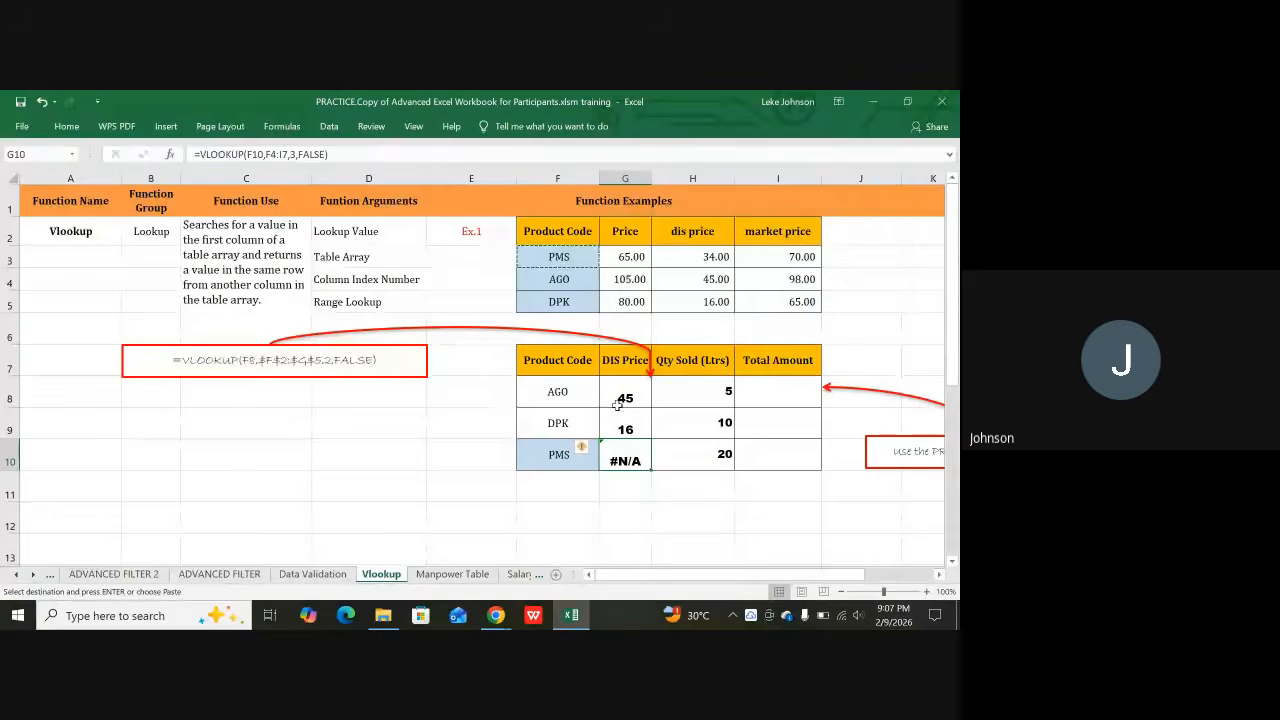
{"action": "scroll", "coordinate": [614, 406], "scroll_direction": "down", "scroll_amount": 1}
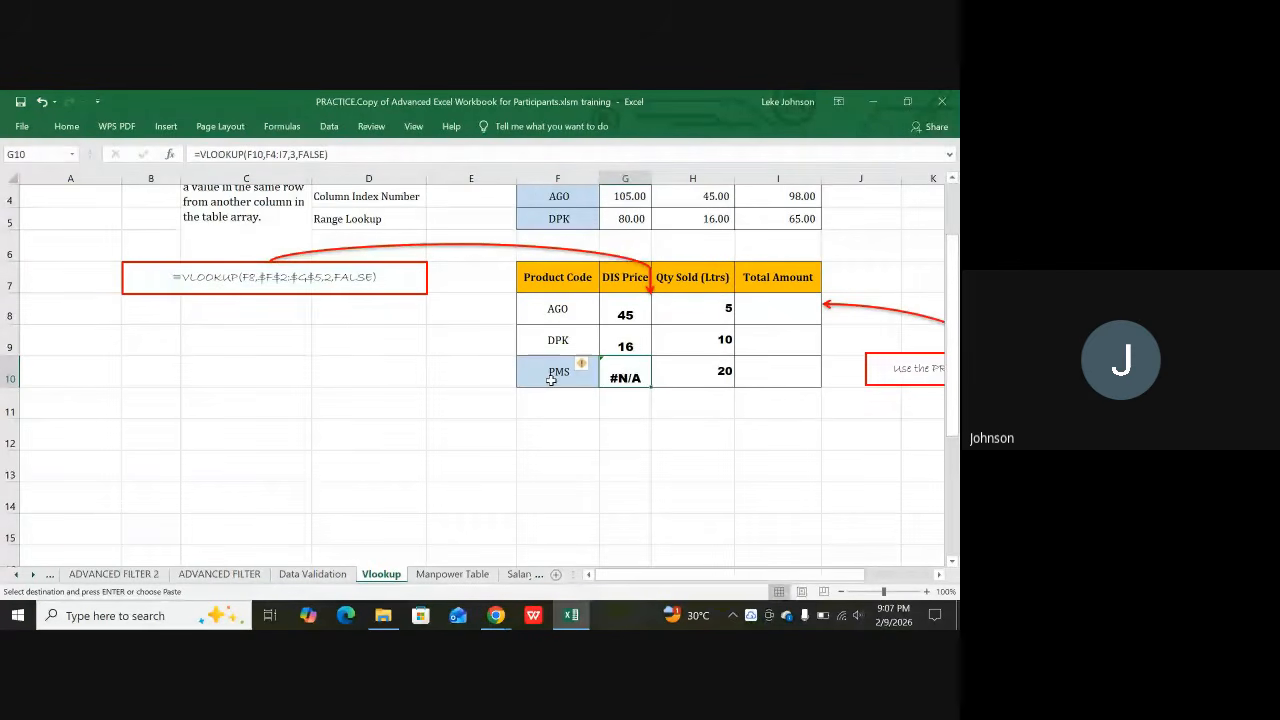
{"action": "mouse_move", "coordinate": [592, 368]}
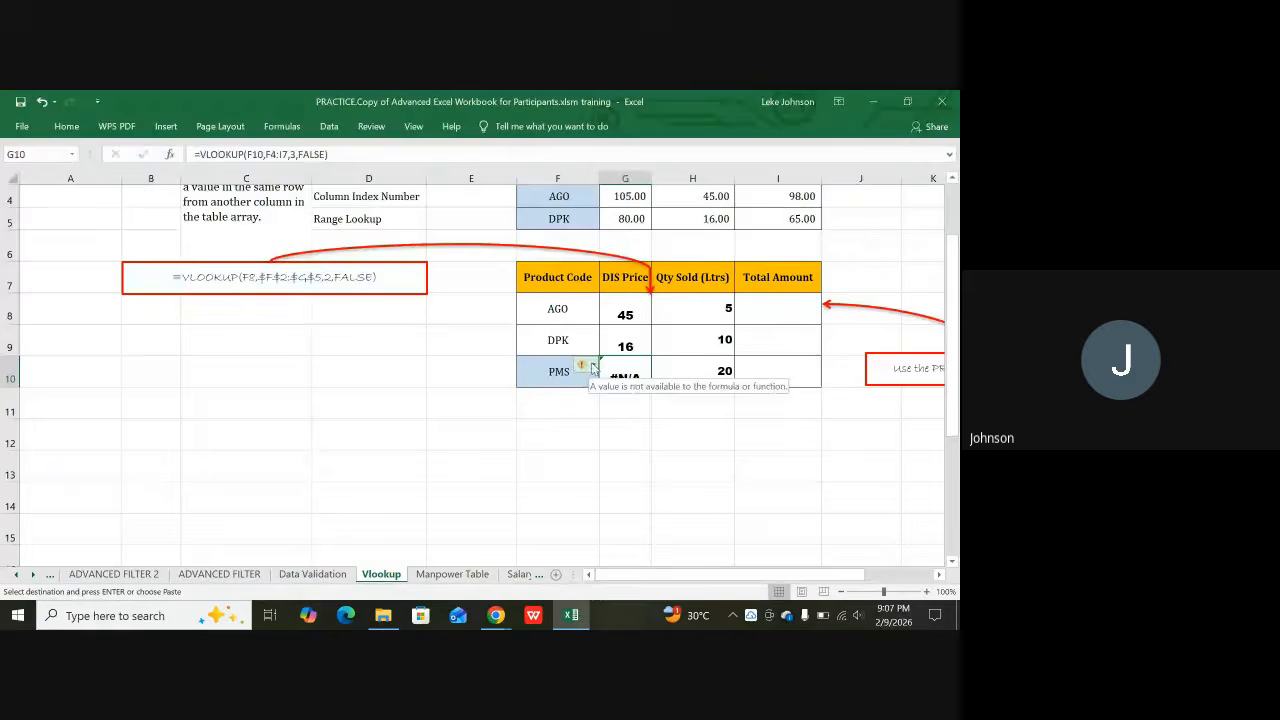
{"action": "scroll", "coordinate": [592, 368], "scroll_direction": "up", "scroll_amount": 1}
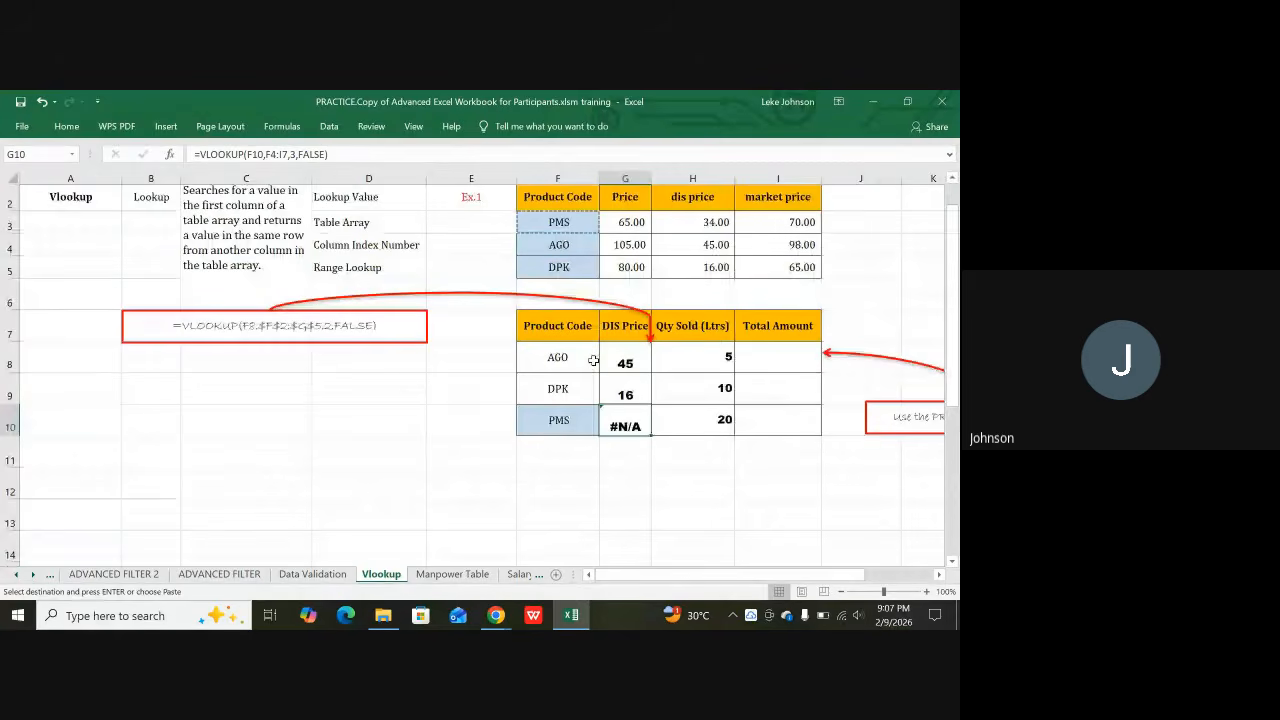
{"action": "scroll", "coordinate": [593, 360], "scroll_direction": "up", "scroll_amount": 1}
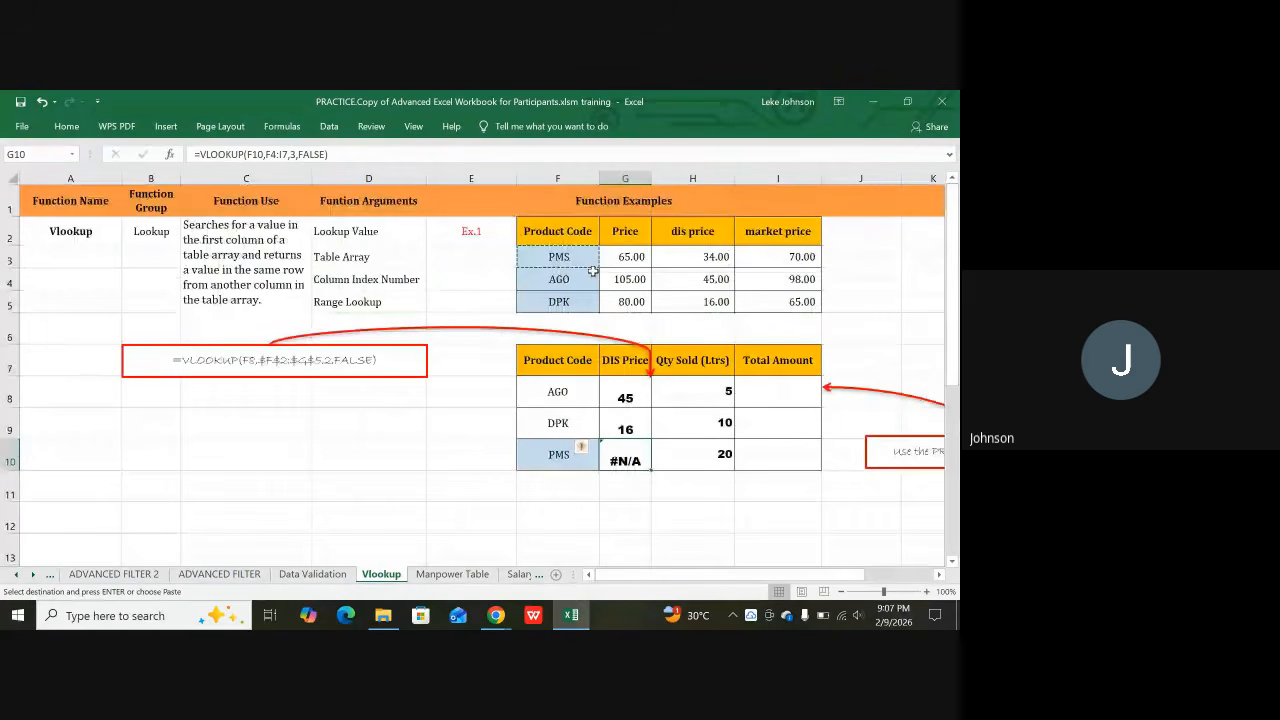
Cancel the pending copy and clear PMS's VLOOKUP formula from G10
{"action": "left_click", "coordinate": [624, 482]}
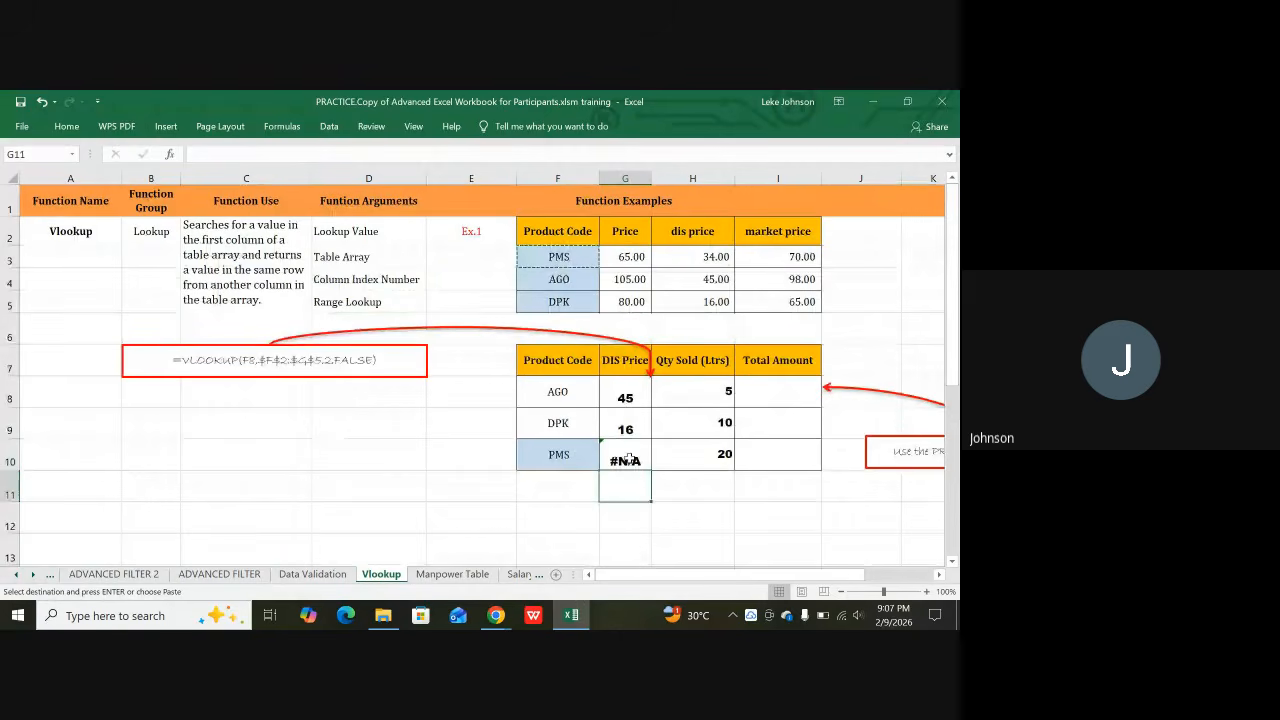
{"action": "key", "text": "Escape"}
{"action": "left_click", "coordinate": [636, 454]}
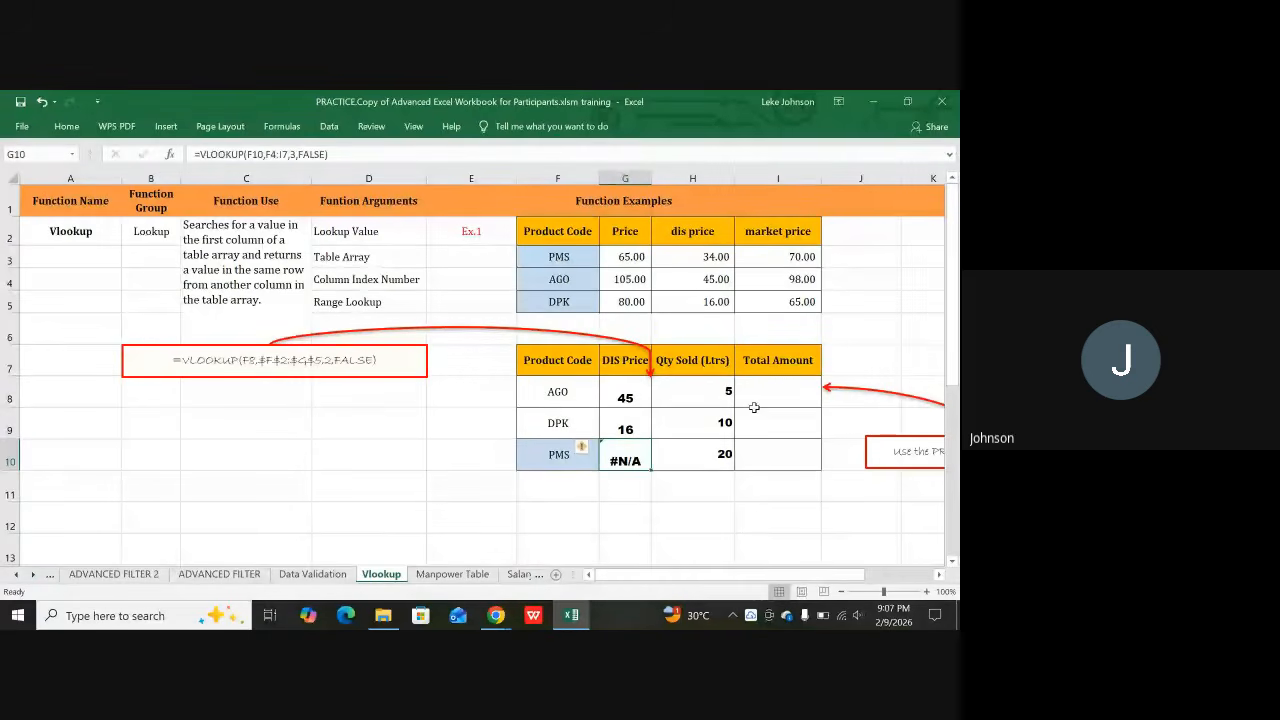
{"action": "key", "text": "Delete"}
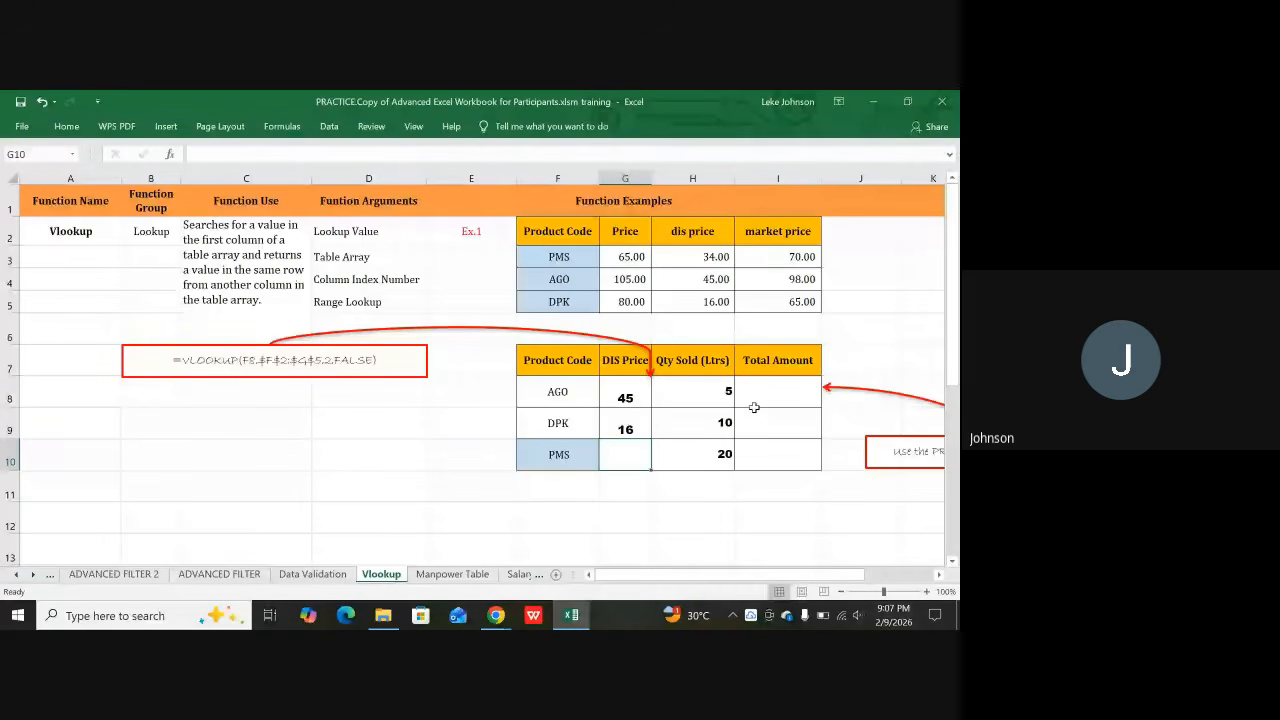
{"action": "key", "text": "ctrl+z"}
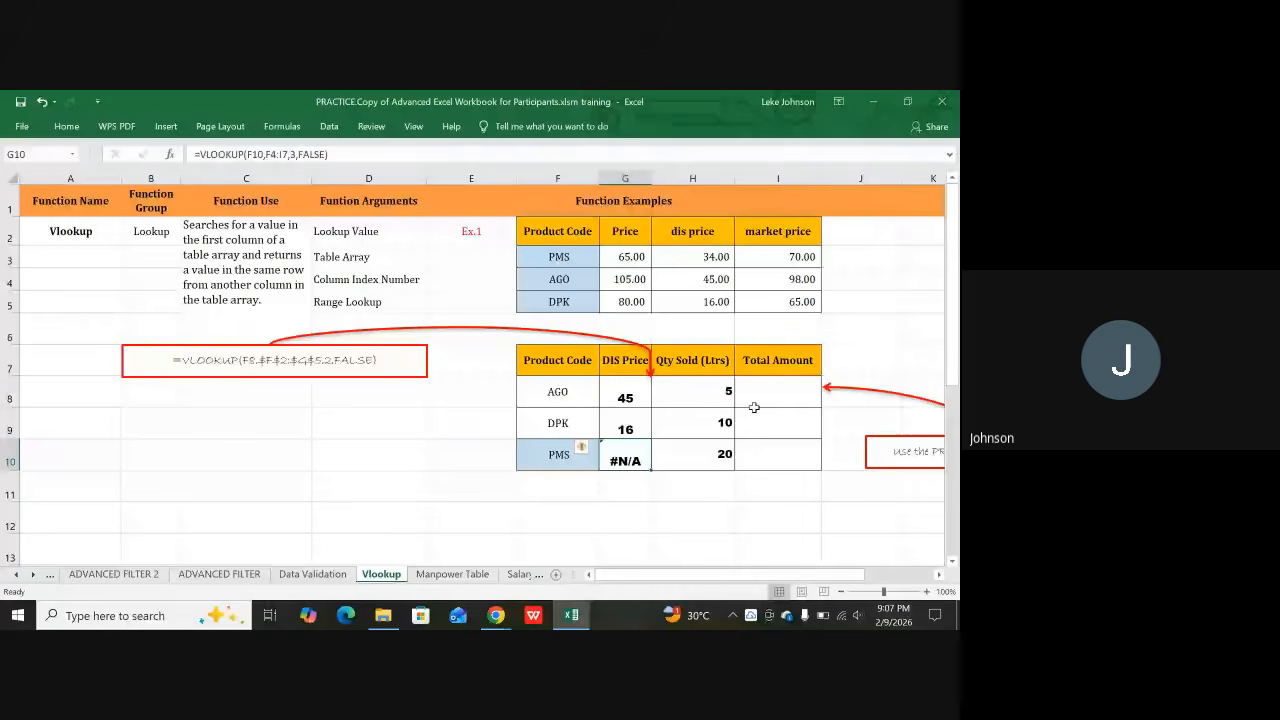
{"action": "key", "text": "Delete"}
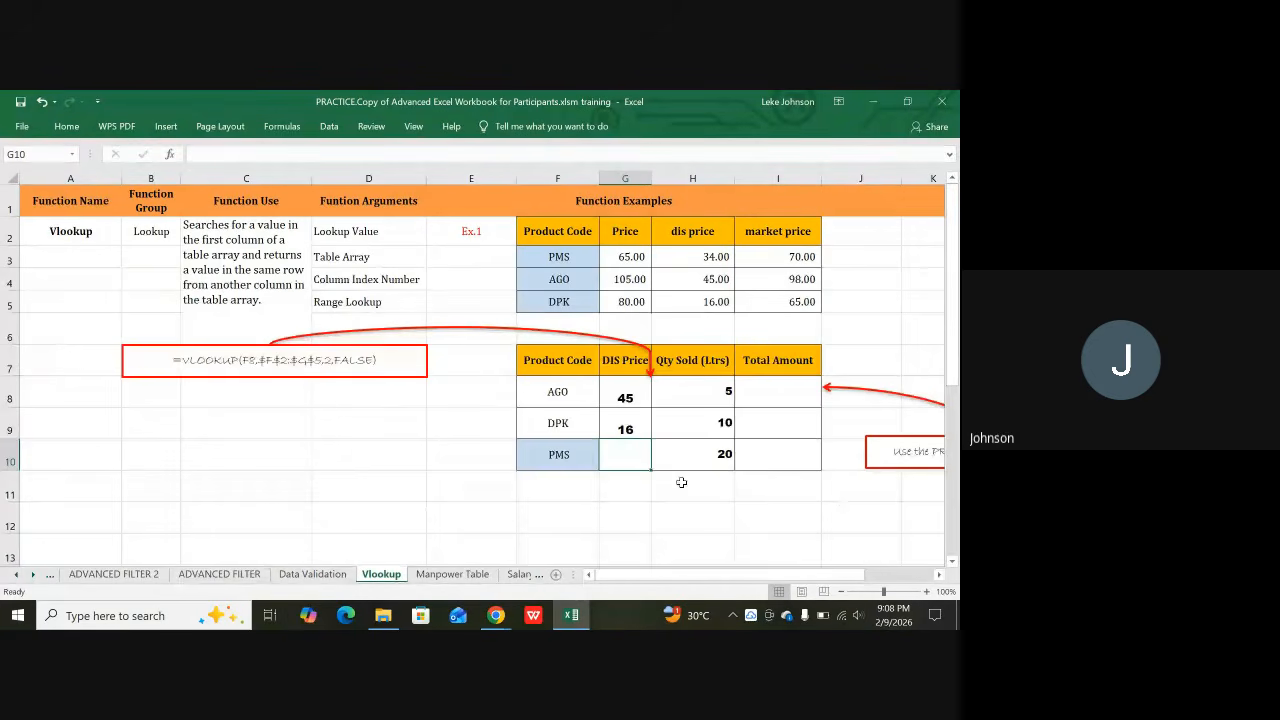
Switch to the Google Meet call in Chrome to check on the class, and return to the Excel workbook
{"action": "mouse_move", "coordinate": [495, 615]}
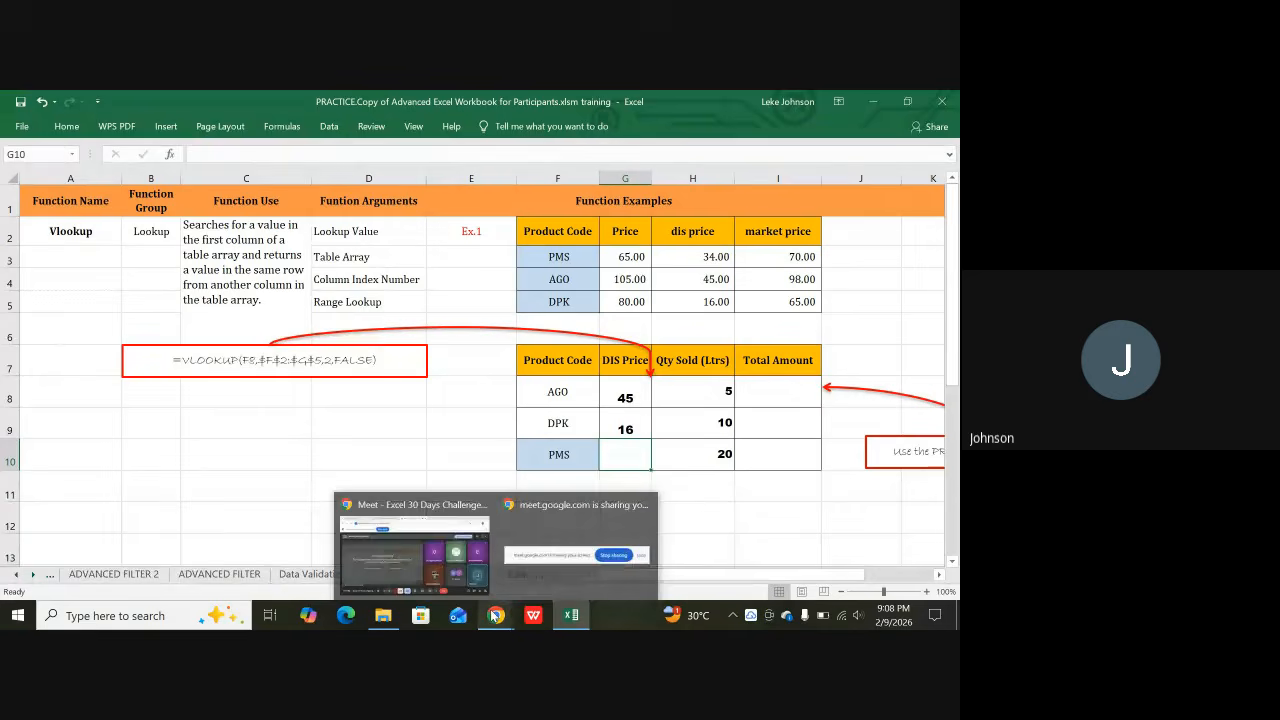
{"action": "left_click", "coordinate": [408, 555]}
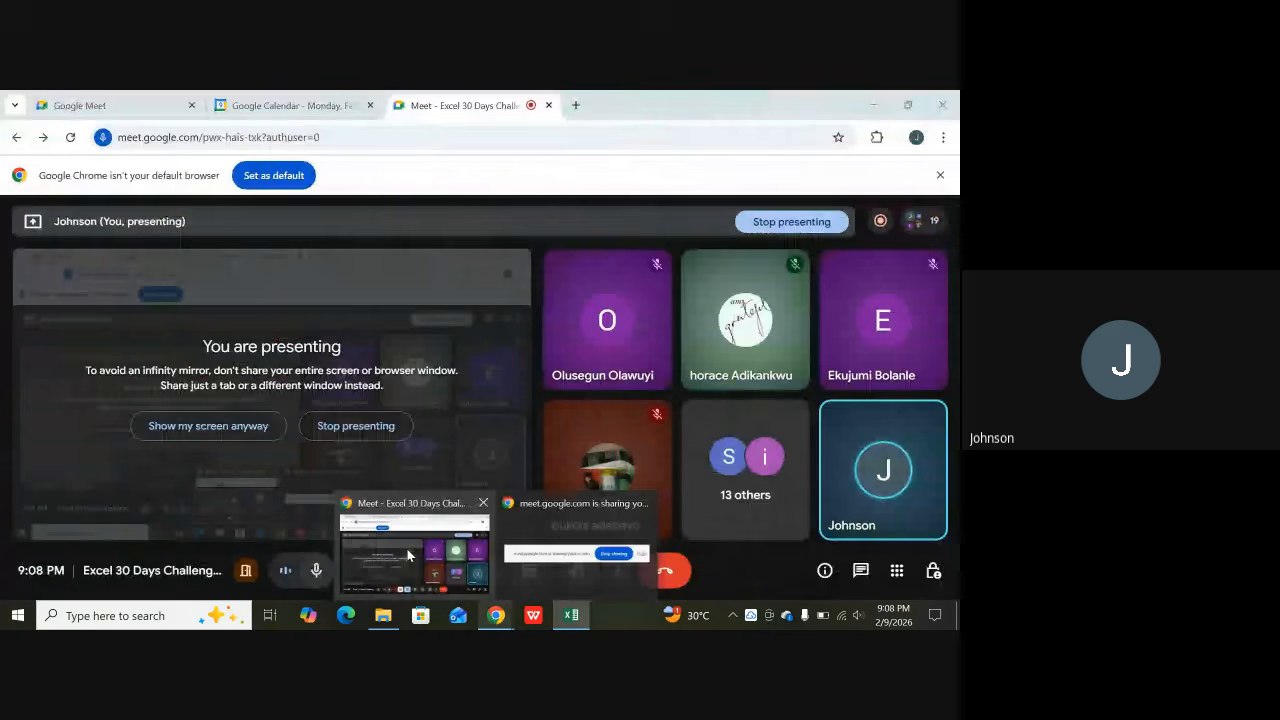
{"action": "left_click", "coordinate": [408, 555]}
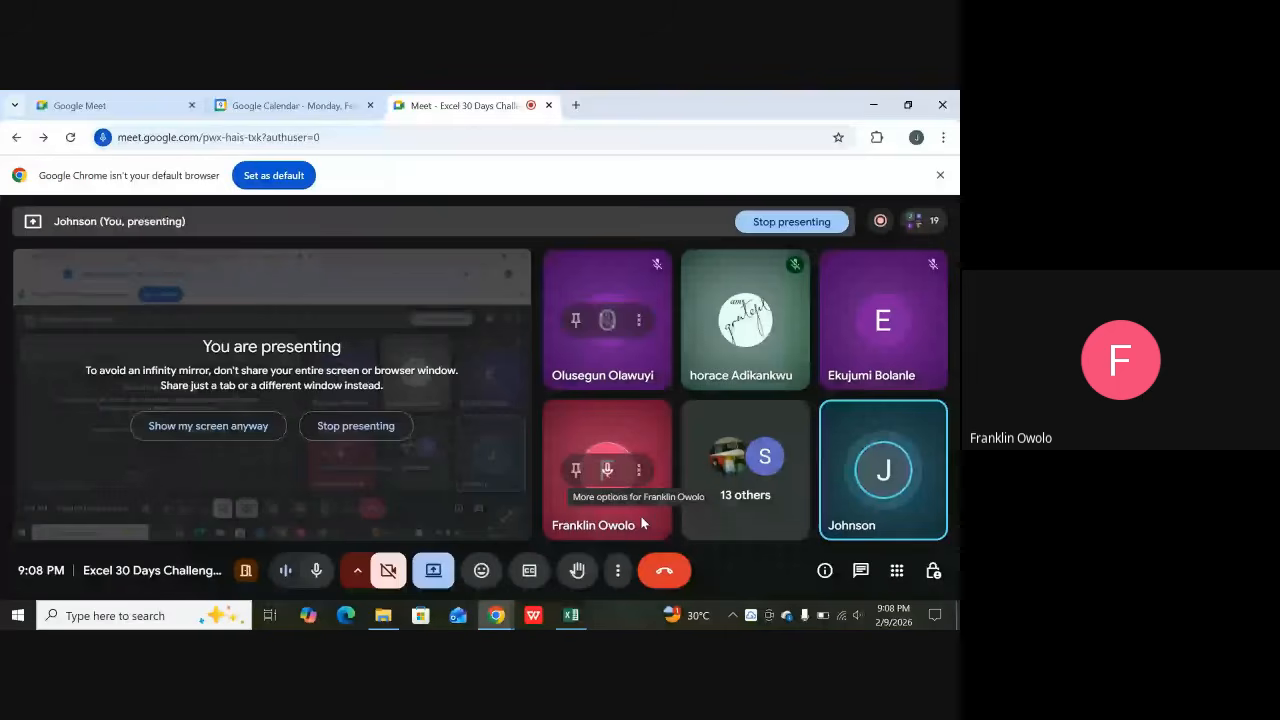
{"action": "left_click", "coordinate": [571, 615]}
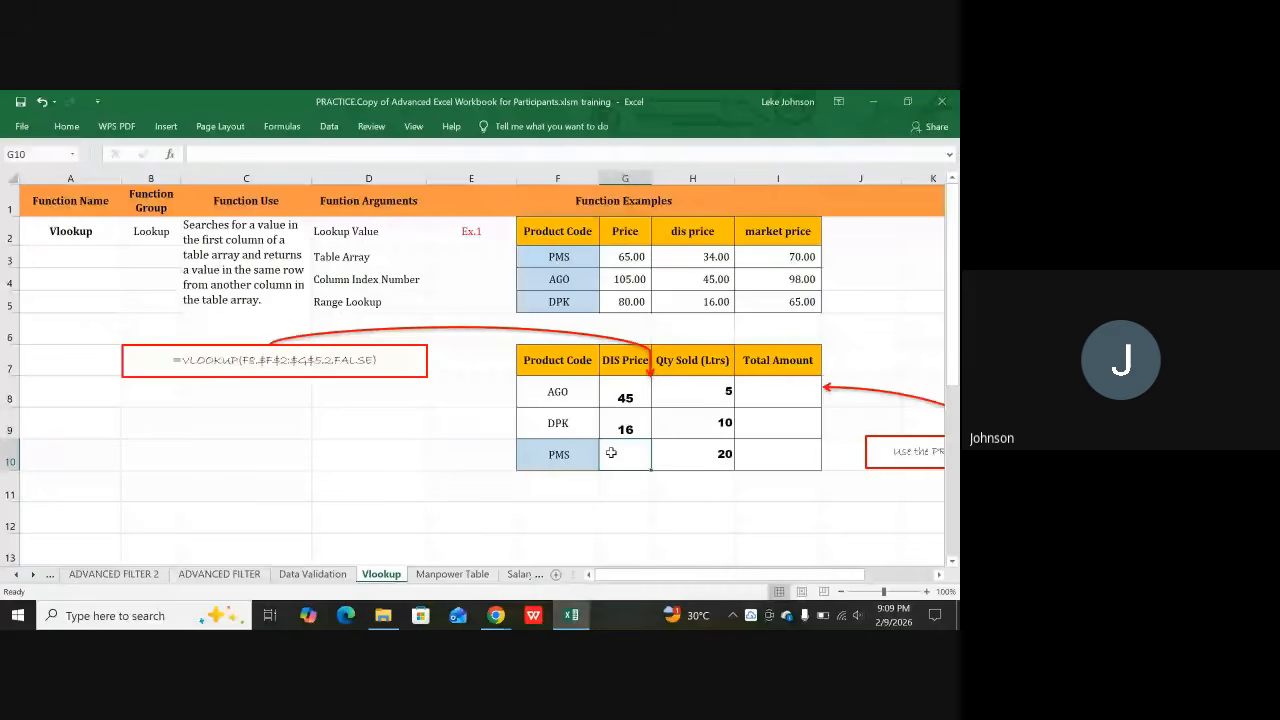
Fill G9's VLOOKUP down into G10 and compare the price table F2:I5 with the formula in G8
{"action": "key", "text": "ctrl+d"}
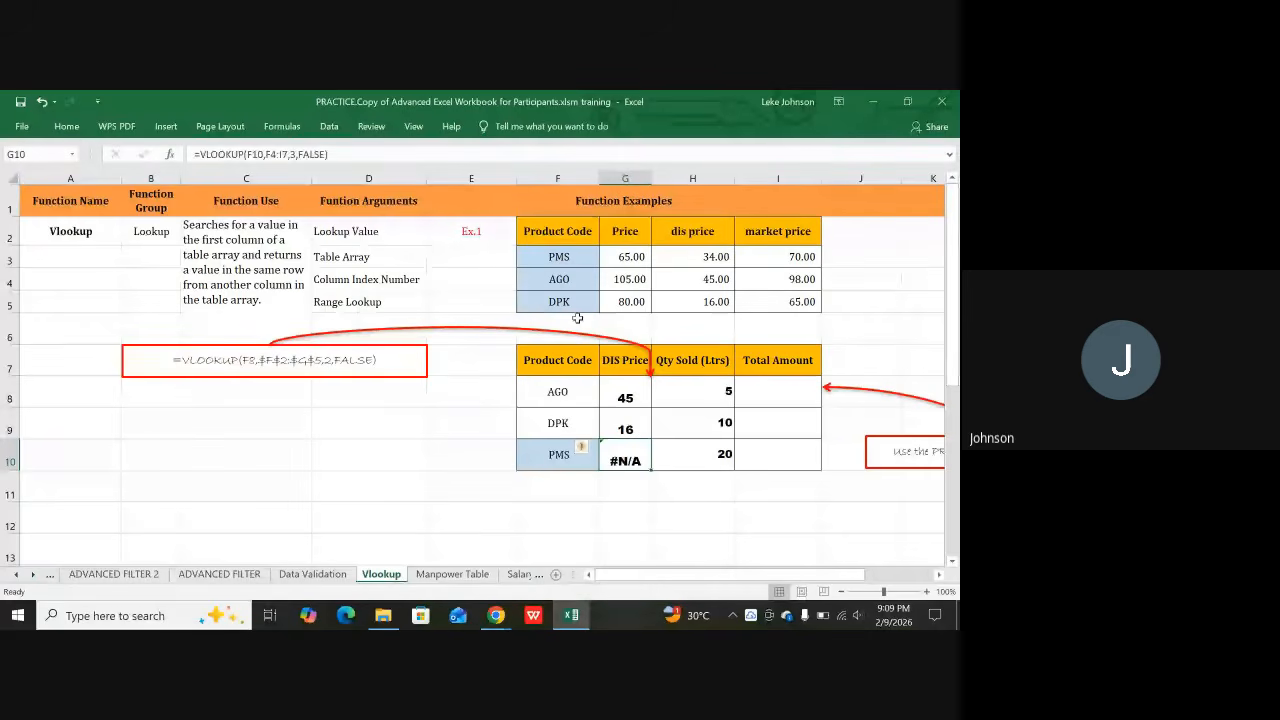
{"action": "left_click", "coordinate": [543, 232]}
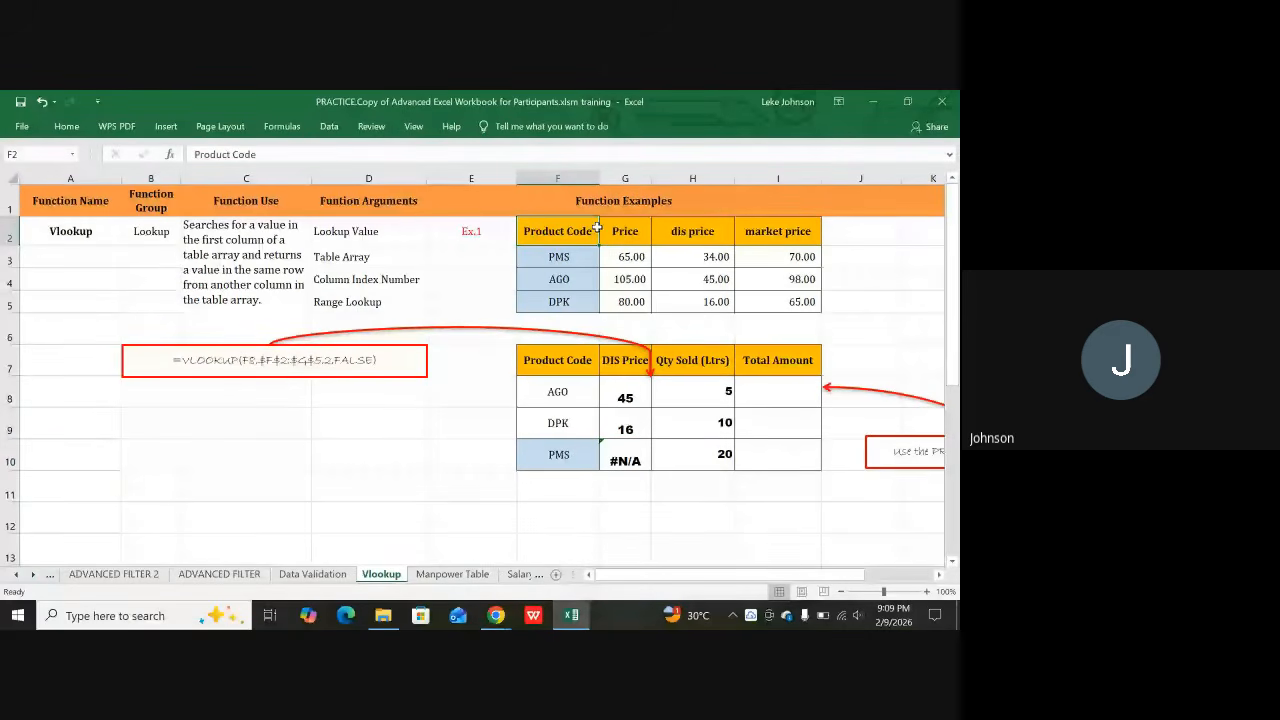
{"action": "left_click_drag", "start_coordinate": [597, 229], "coordinate": [816, 296]}
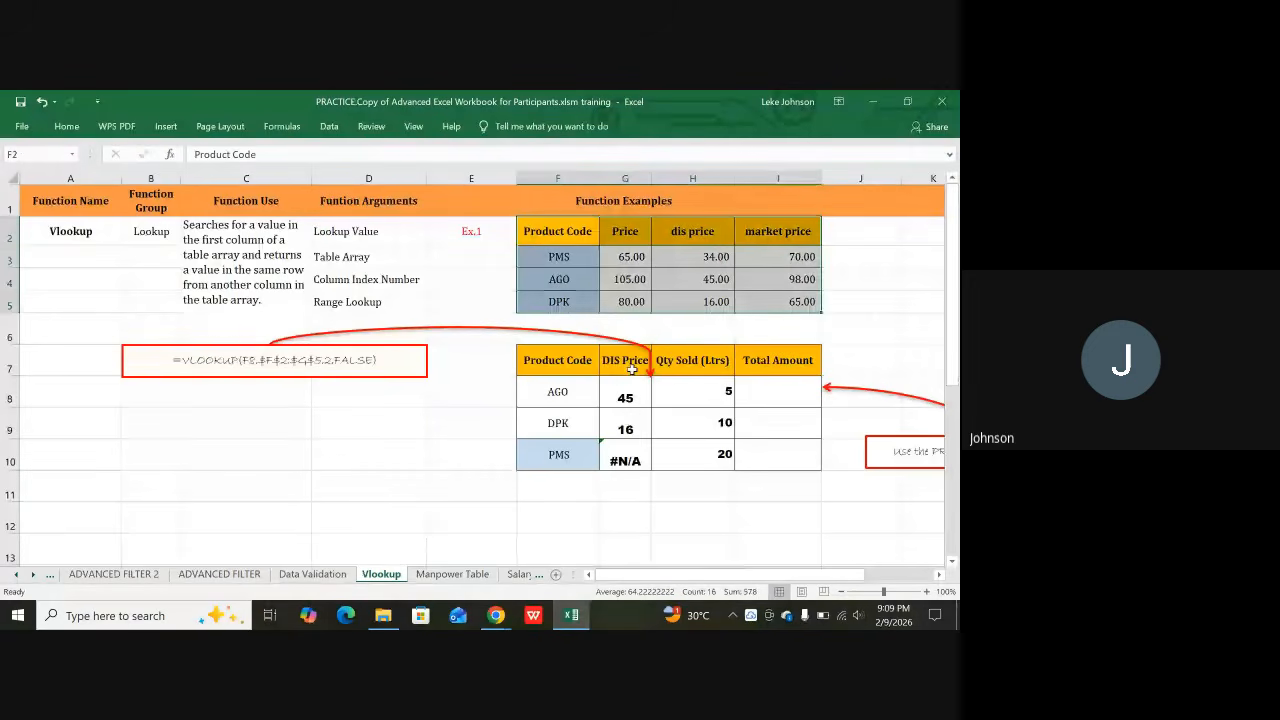
{"action": "left_click", "coordinate": [625, 394]}
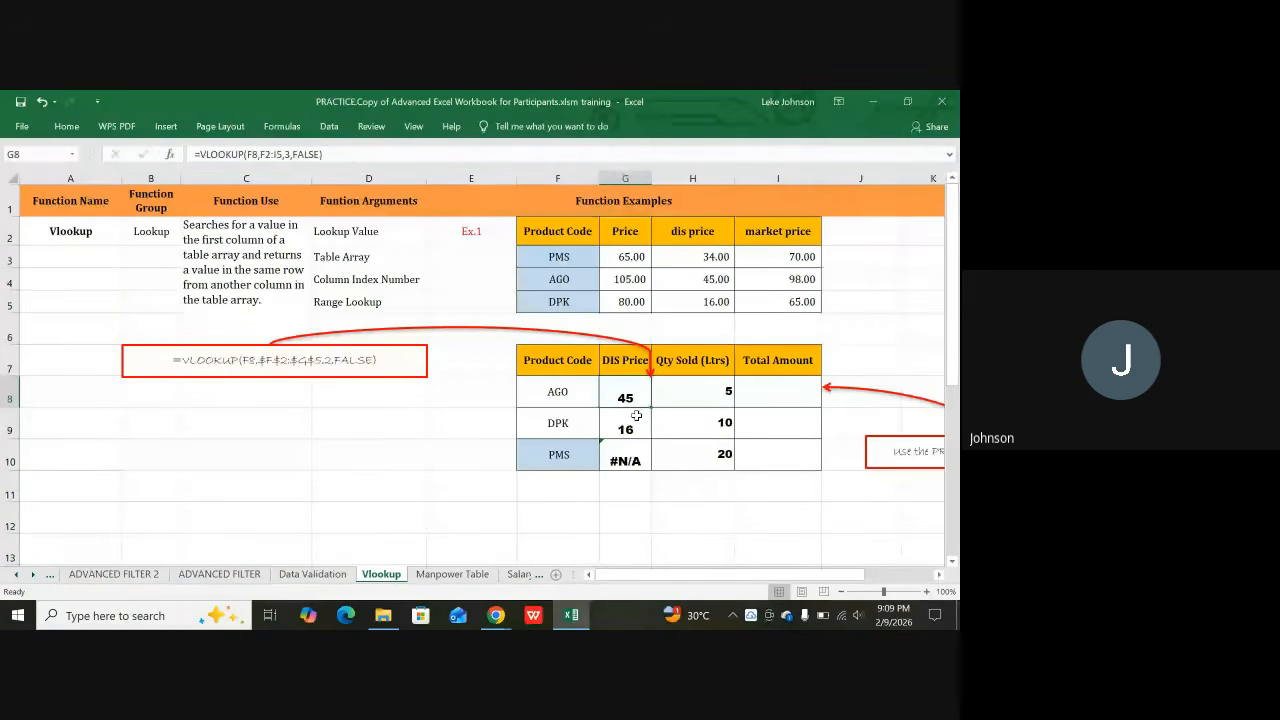
Examine how the table array shifts across the formulas in G8, G9 and G10 against the price table's rows
{"action": "left_click", "coordinate": [540, 230]}
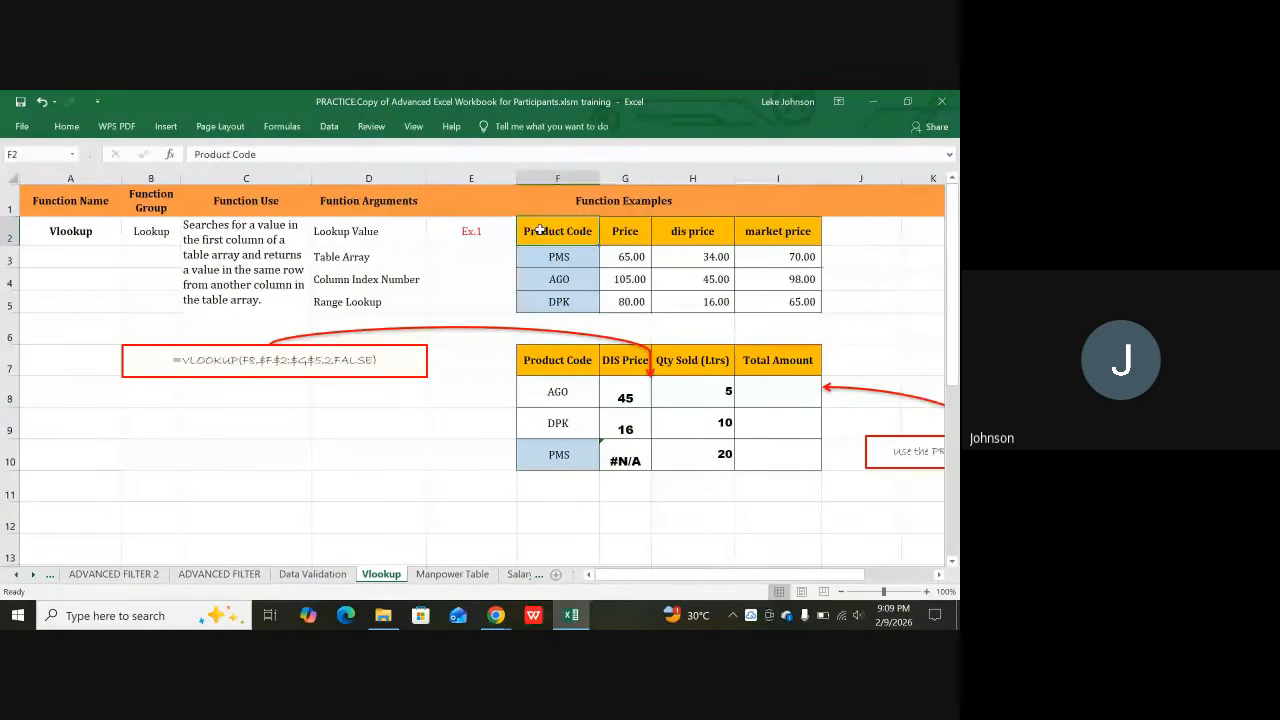
{"action": "left_click_drag", "start_coordinate": [540, 230], "coordinate": [805, 299]}
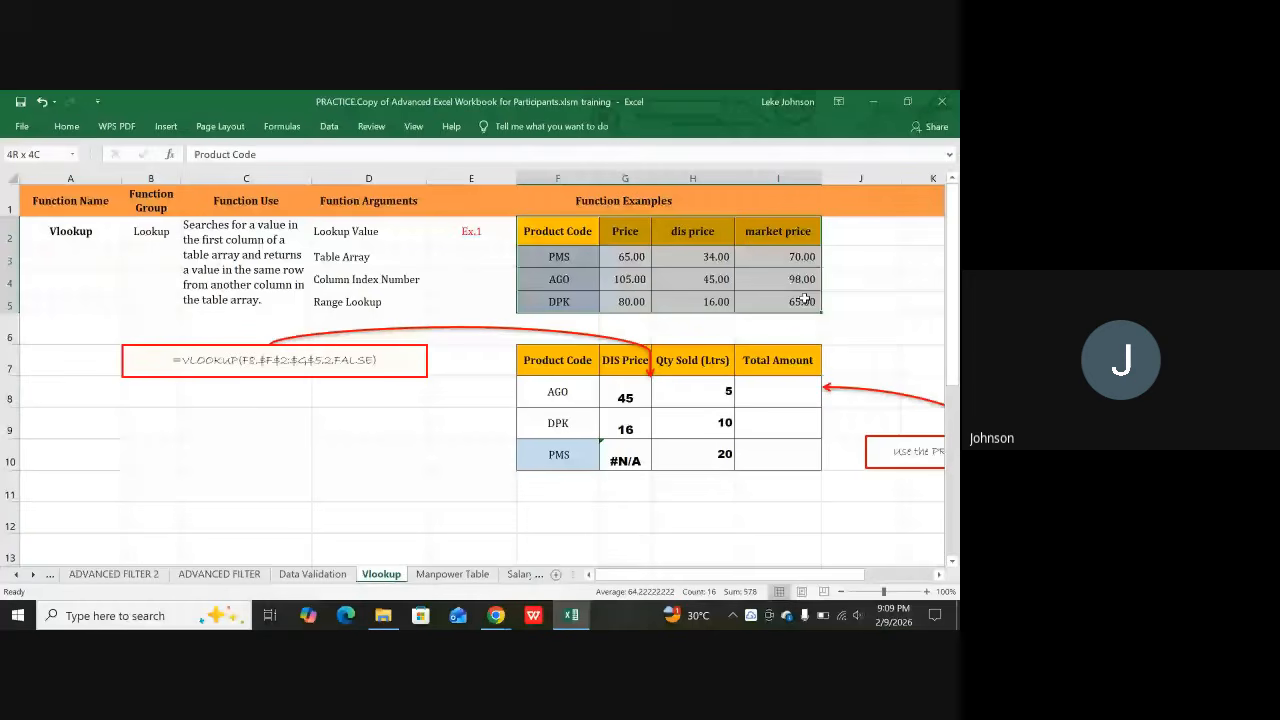
{"action": "left_click", "coordinate": [633, 398]}
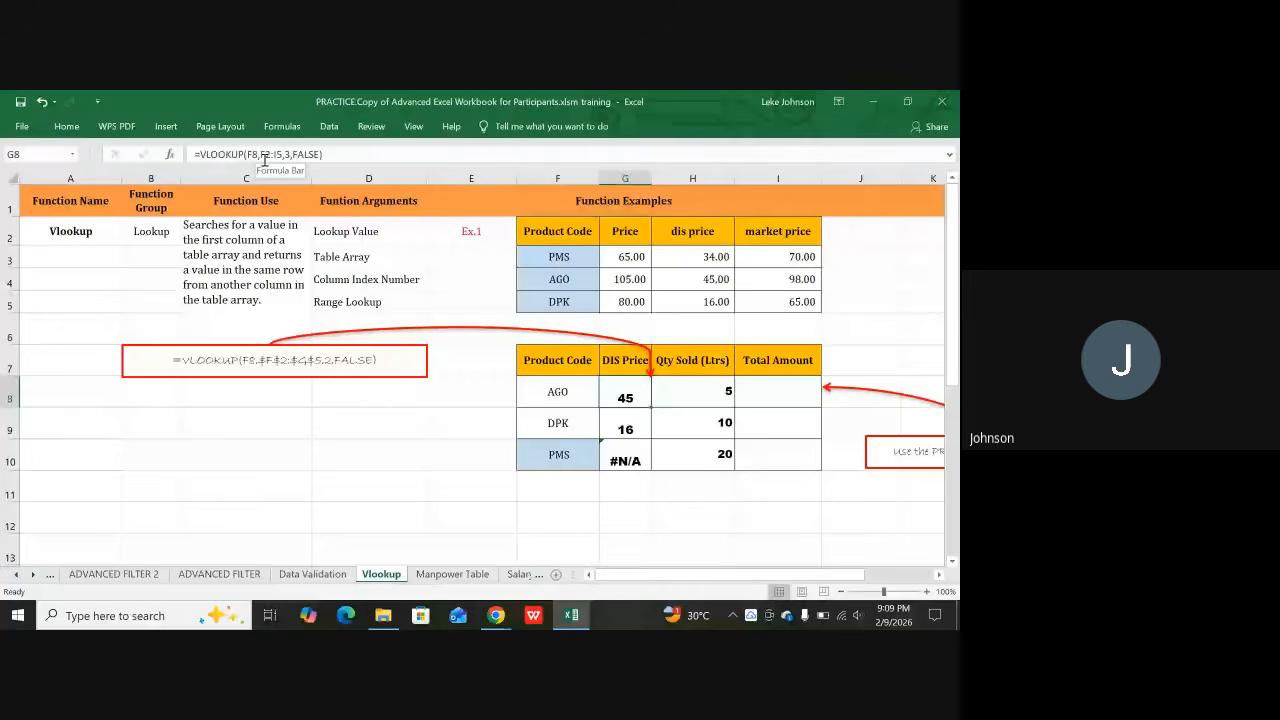
{"action": "key", "text": "Down"}
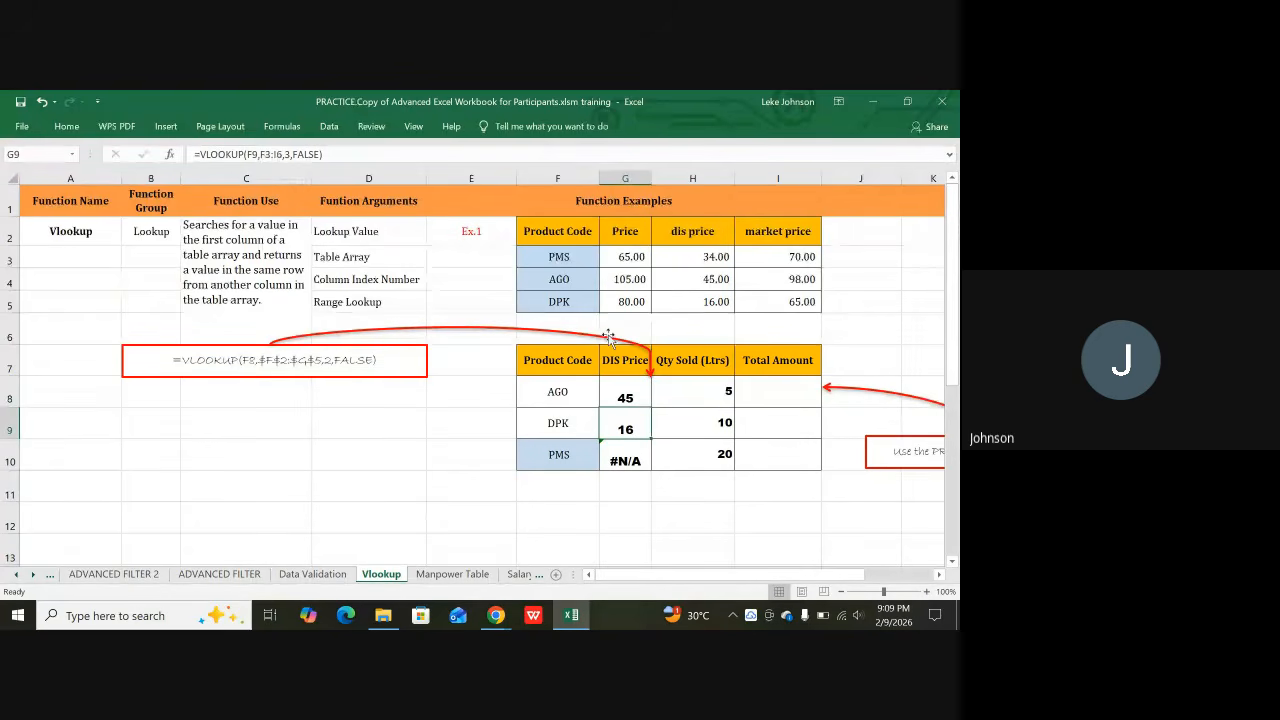
{"action": "left_click_drag", "start_coordinate": [551, 236], "coordinate": [768, 296]}
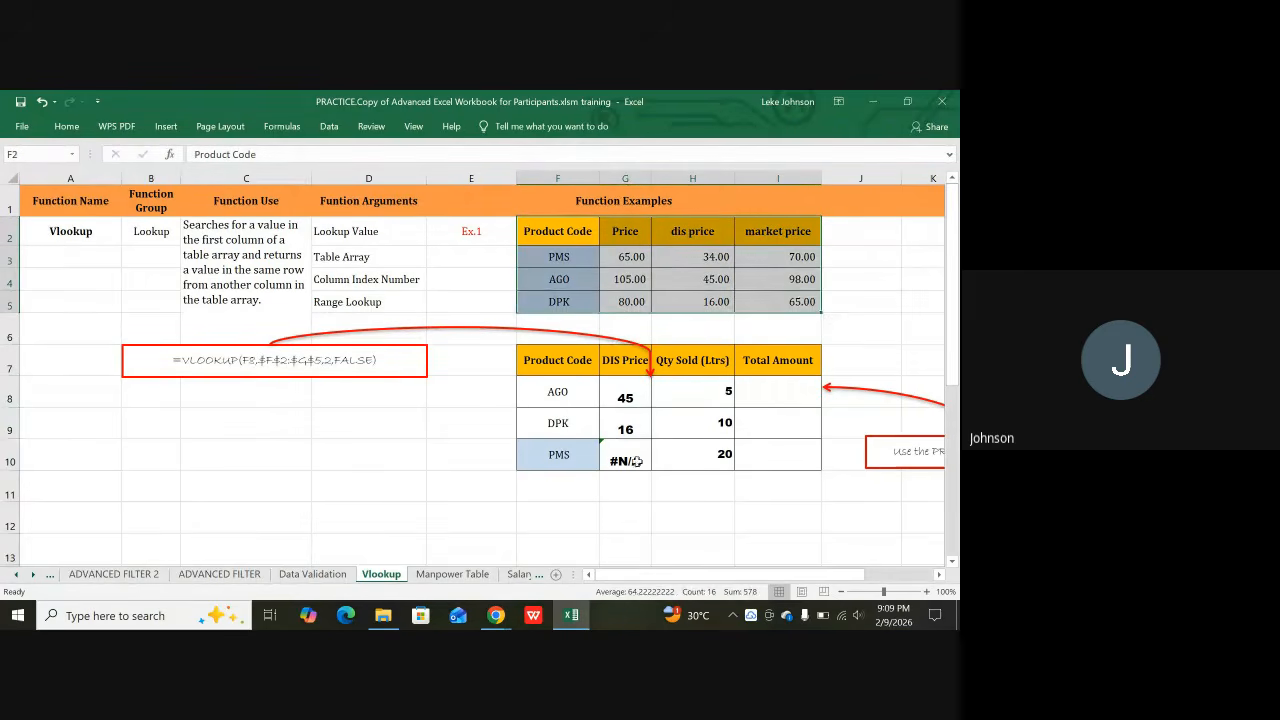
{"action": "left_click", "coordinate": [630, 460]}
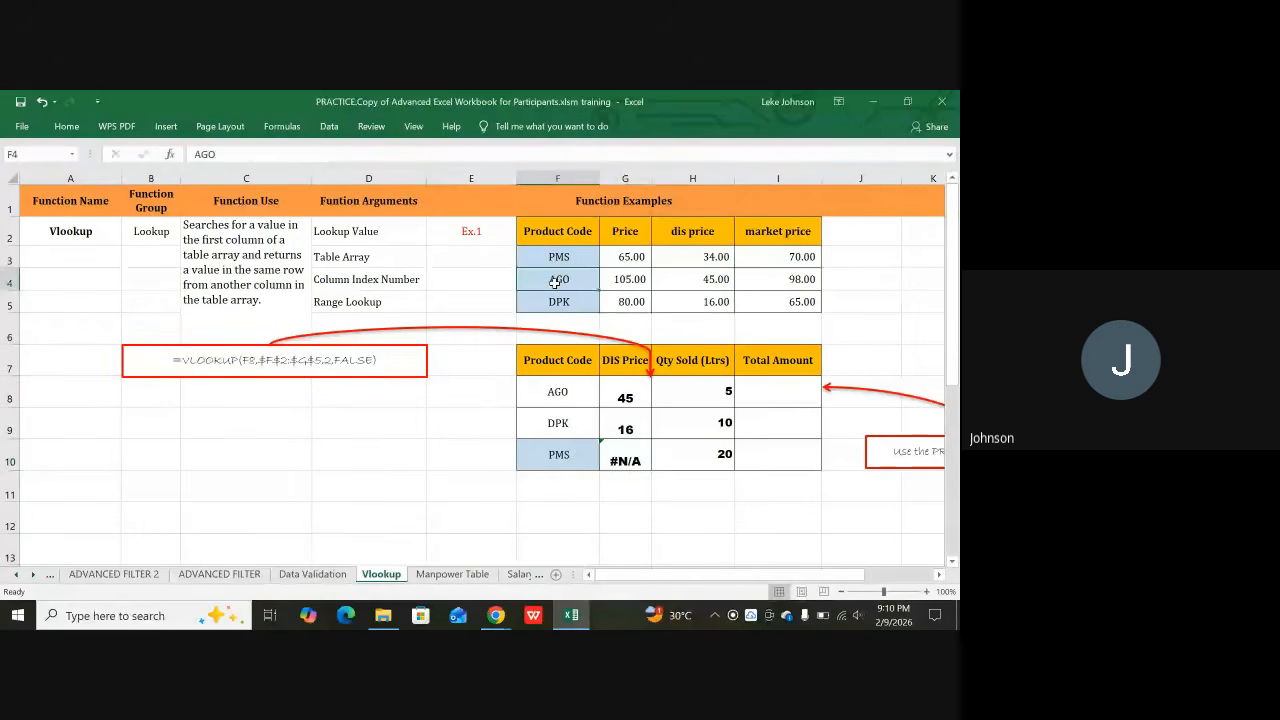
{"action": "left_click_drag", "start_coordinate": [553, 283], "coordinate": [748, 301]}
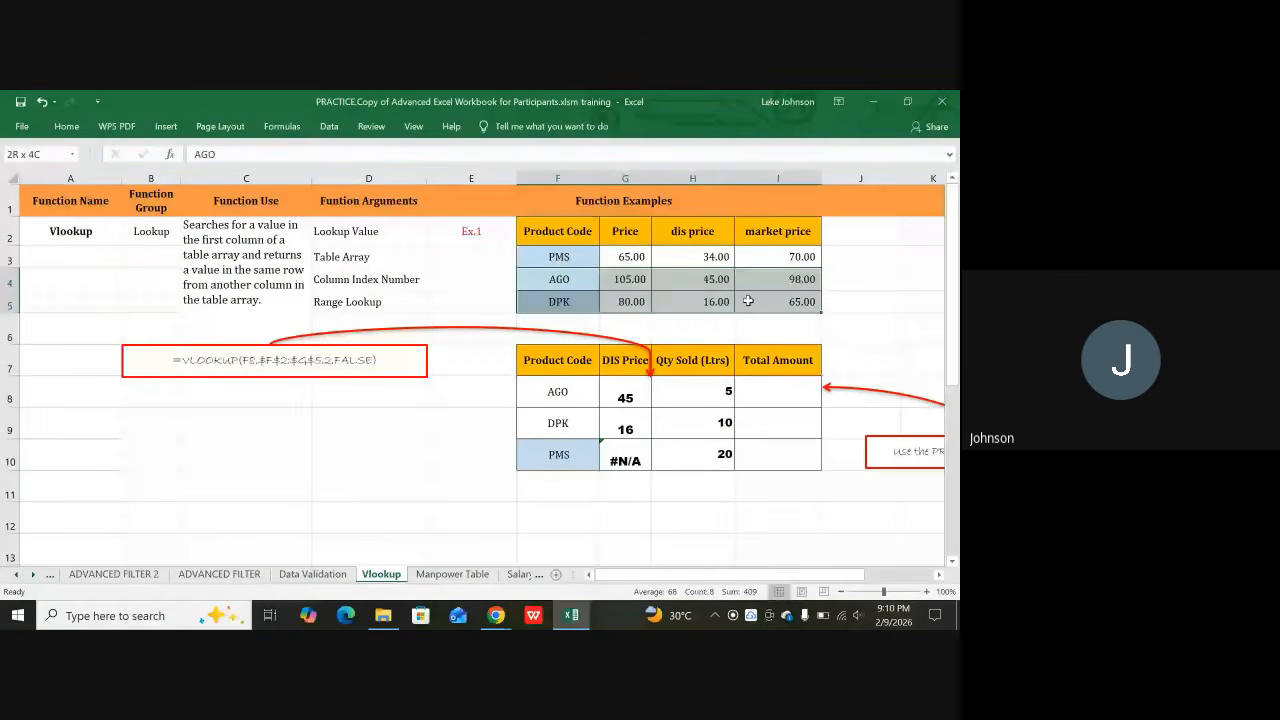
{"action": "left_click_drag", "start_coordinate": [748, 301], "coordinate": [737, 292]}
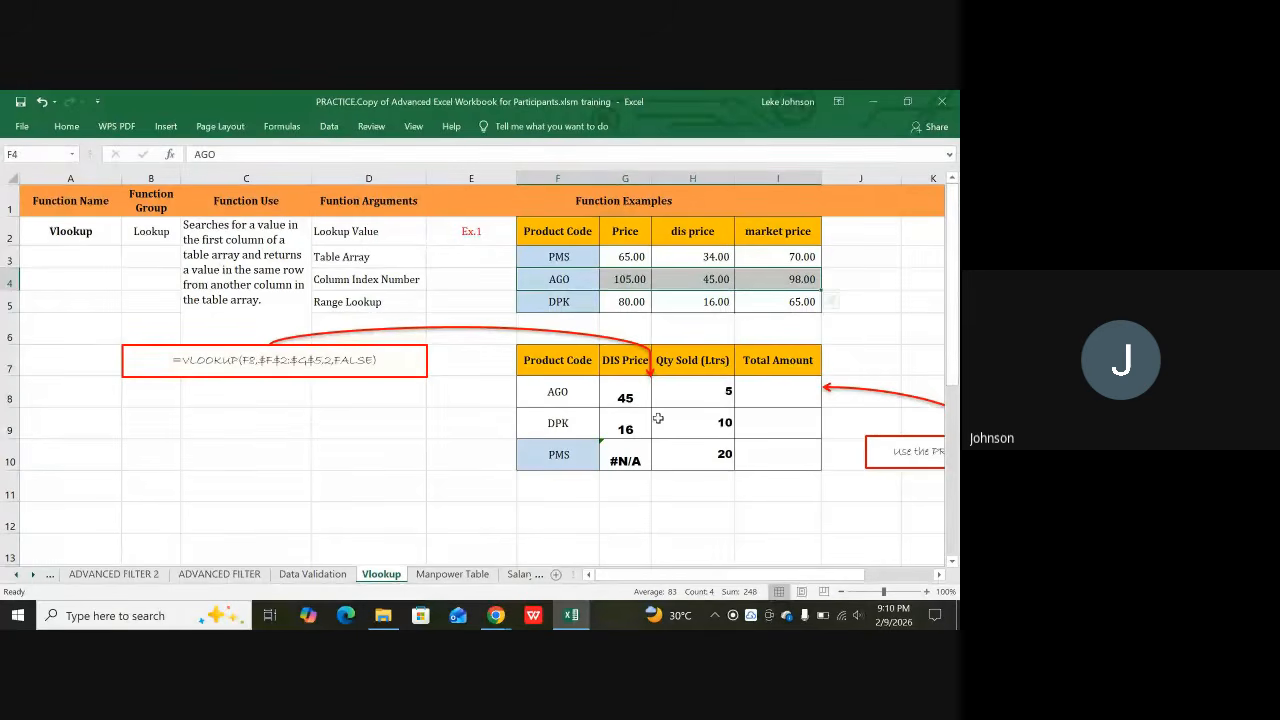
Lock the table array in G8's VLOOKUP formula as the absolute range $F$2:$I$5
{"action": "left_click", "coordinate": [628, 395]}
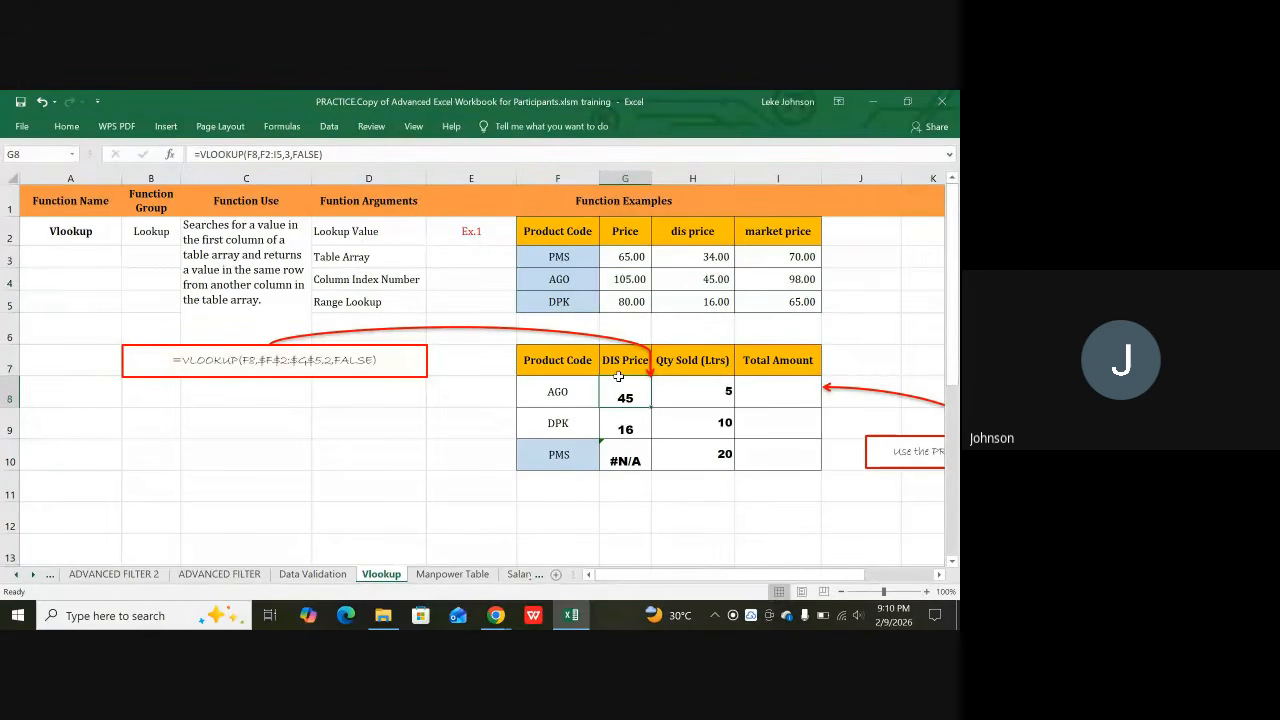
{"action": "left_click", "coordinate": [261, 156]}
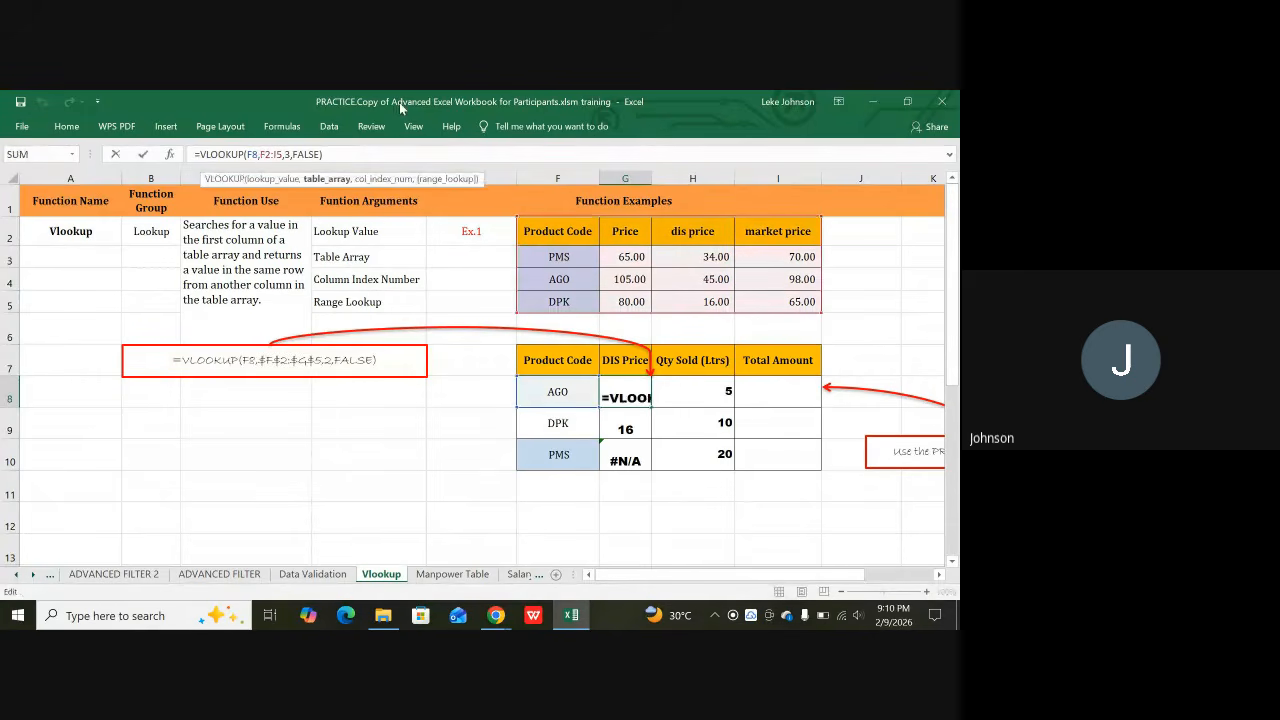
{"action": "key", "text": "F4"}
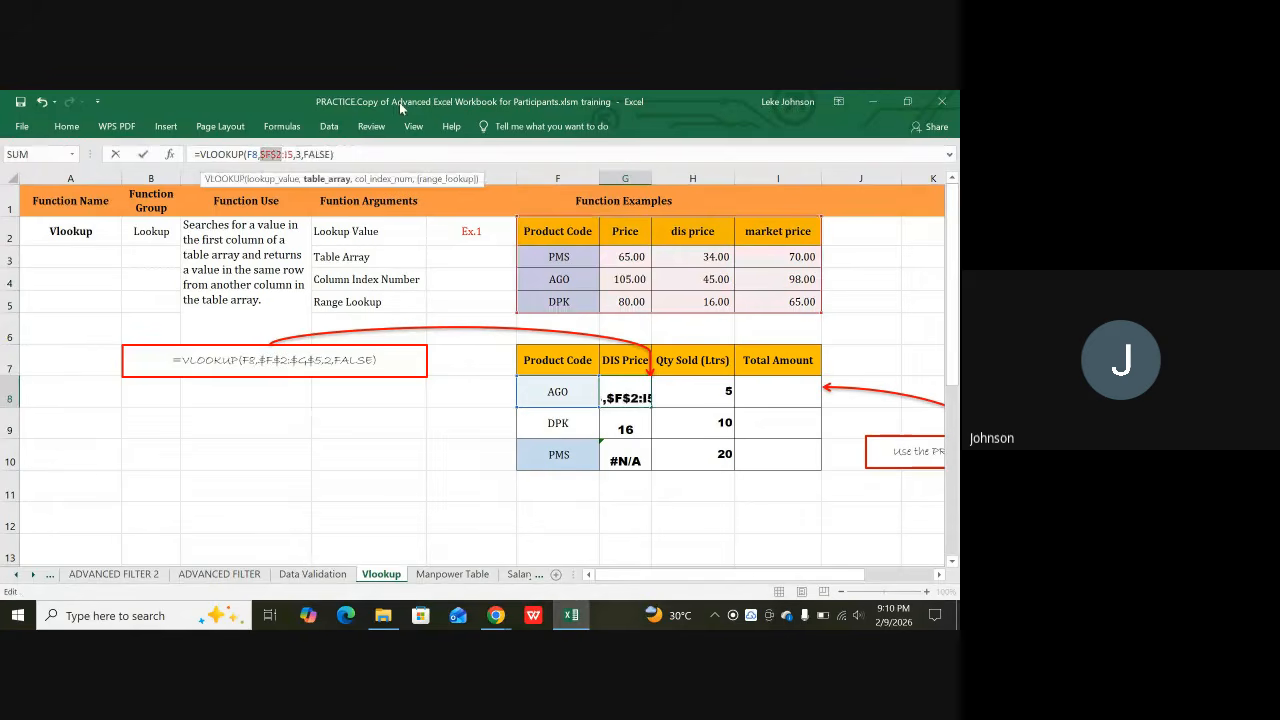
{"action": "left_click", "coordinate": [281, 152]}
{"action": "key", "text": "F4"}
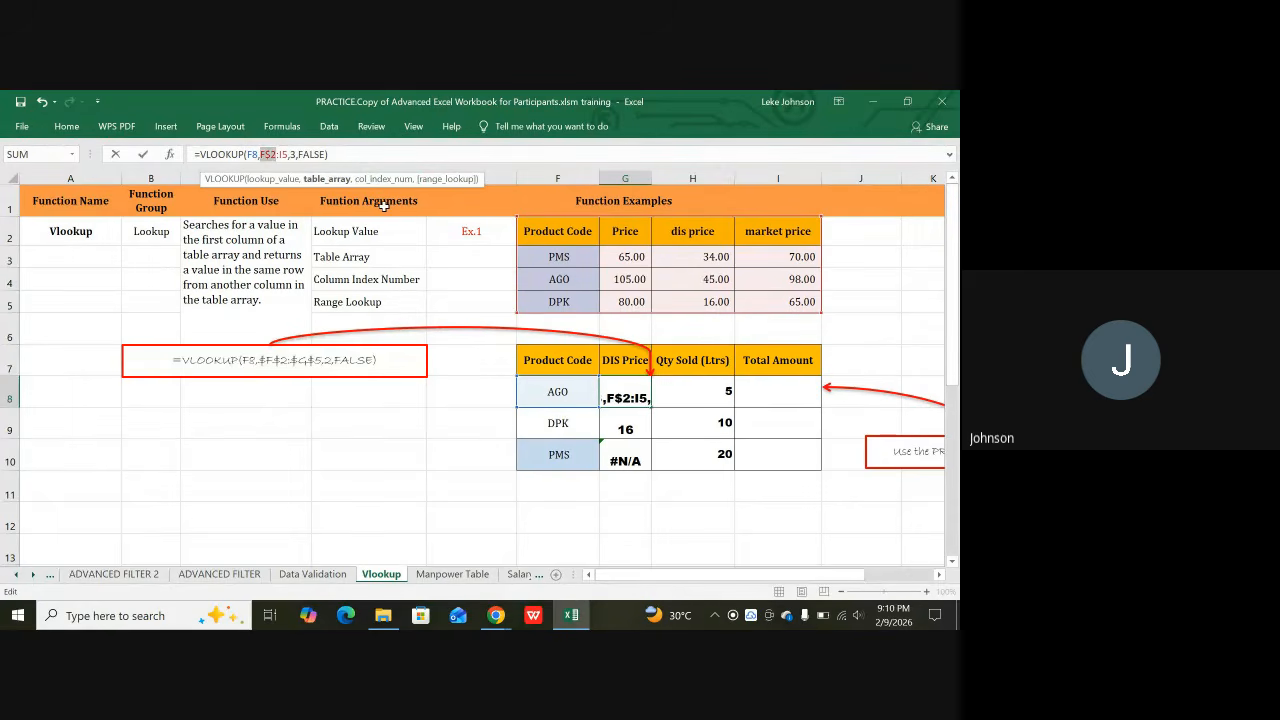
{"action": "left_click", "coordinate": [288, 155]}
{"action": "key", "text": "F4"}
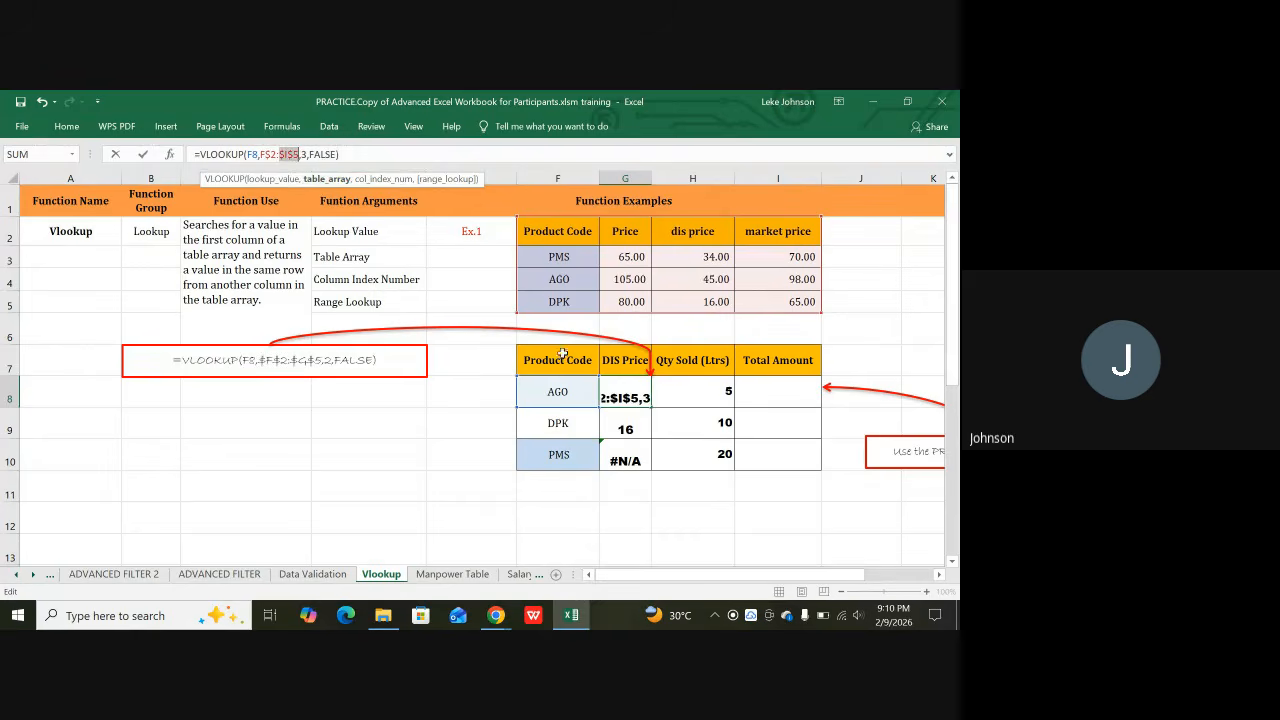
{"action": "left_click", "coordinate": [610, 388]}
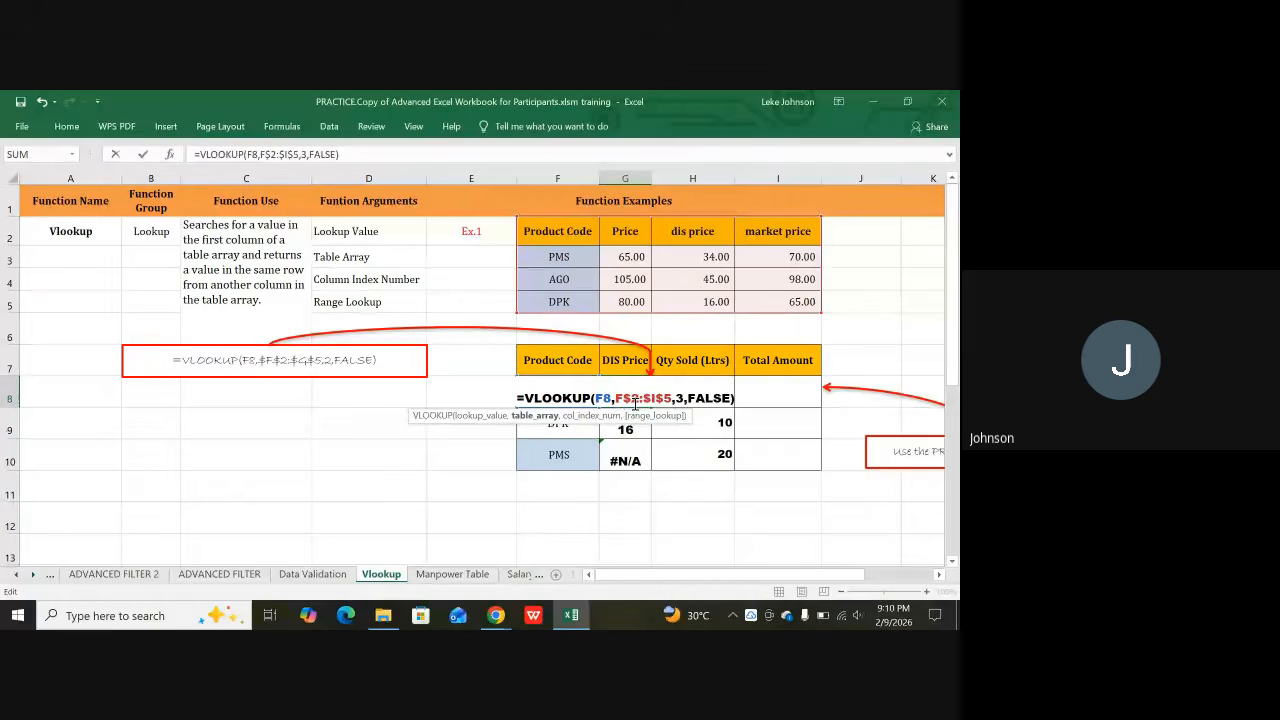
{"action": "left_click", "coordinate": [613, 398]}
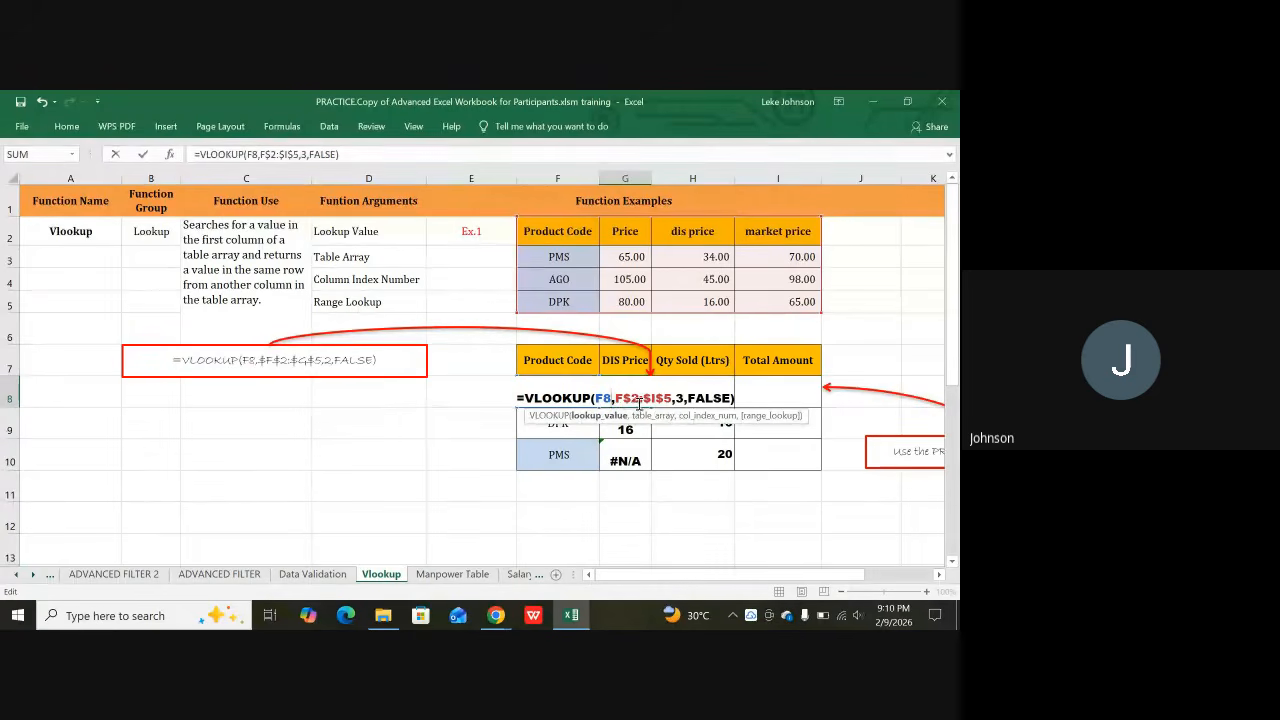
{"action": "left_click", "coordinate": [617, 399]}
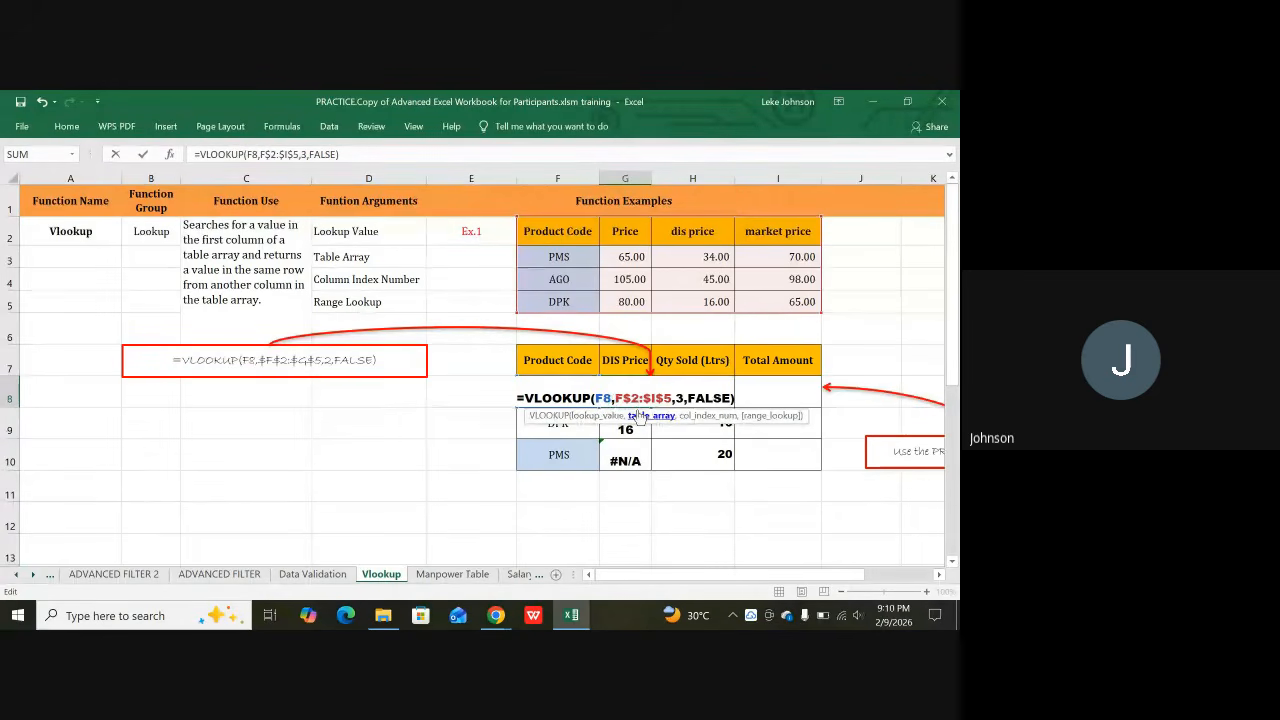
{"action": "type", "text": "$"}
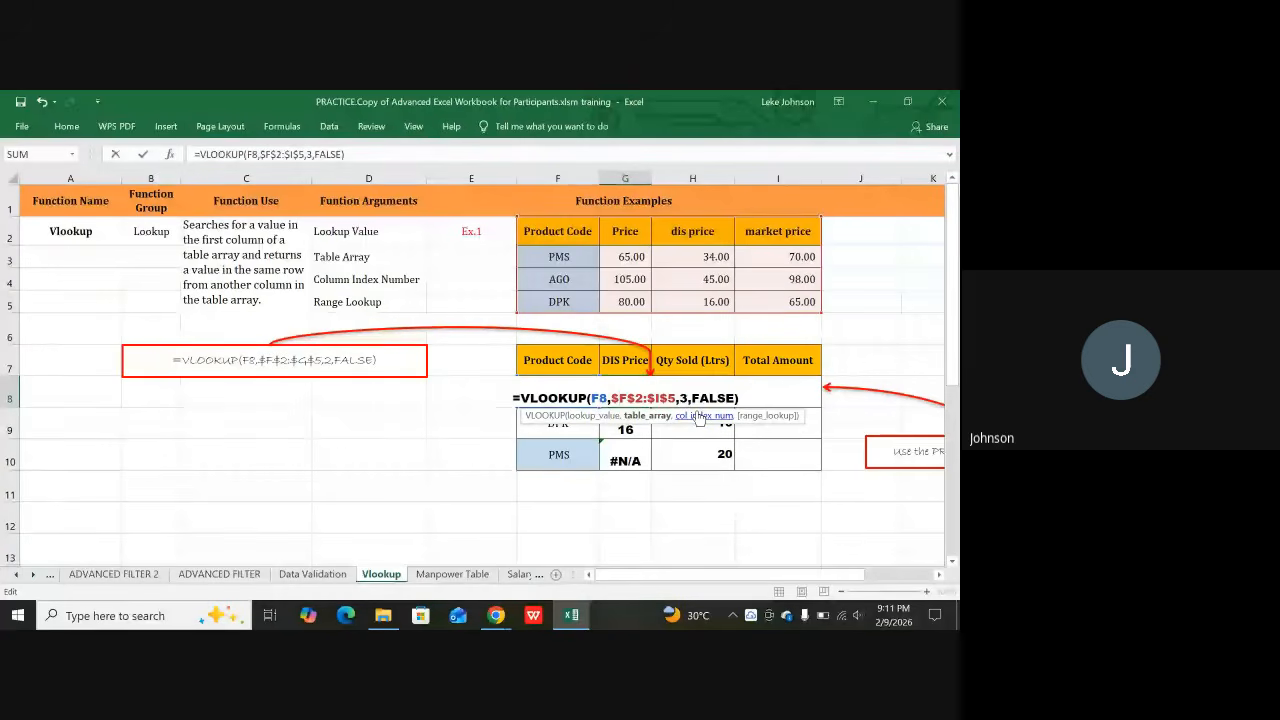
{"action": "key", "text": "Return"}
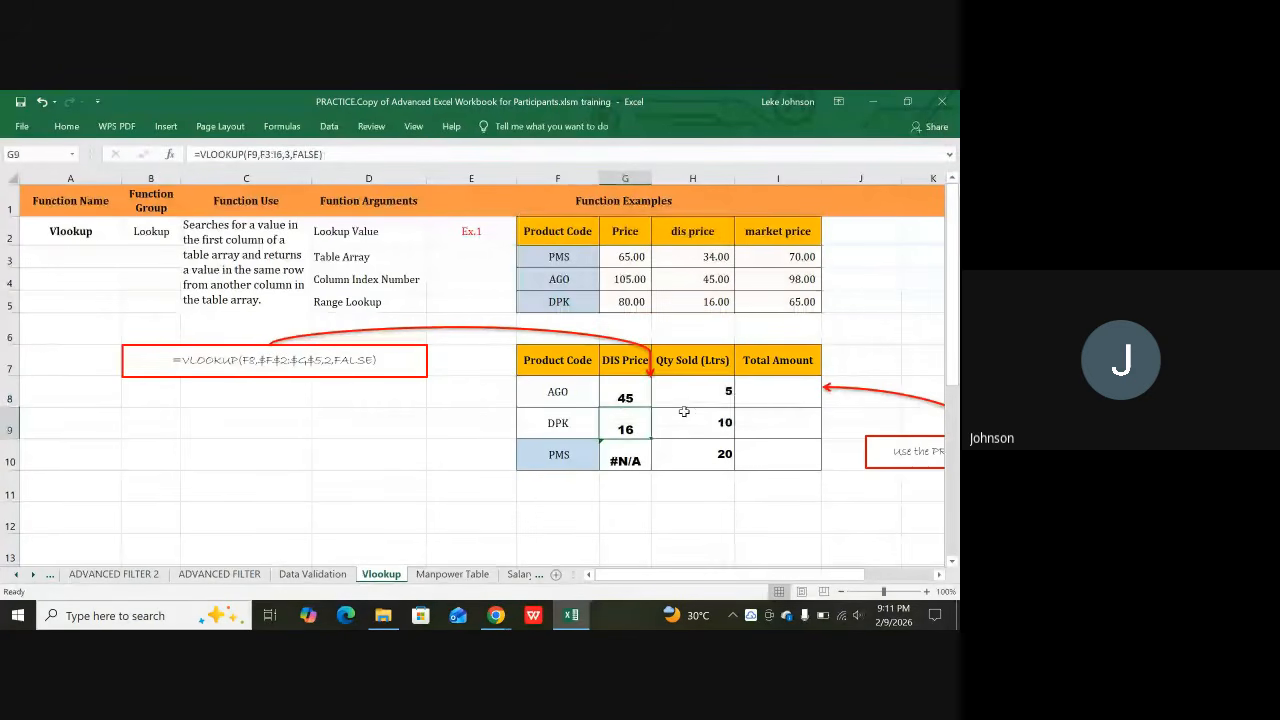
Fill G8's VLOOKUP down through G10 and check PMS's returned price against its dis price in H3
{"action": "left_click", "coordinate": [641, 398]}
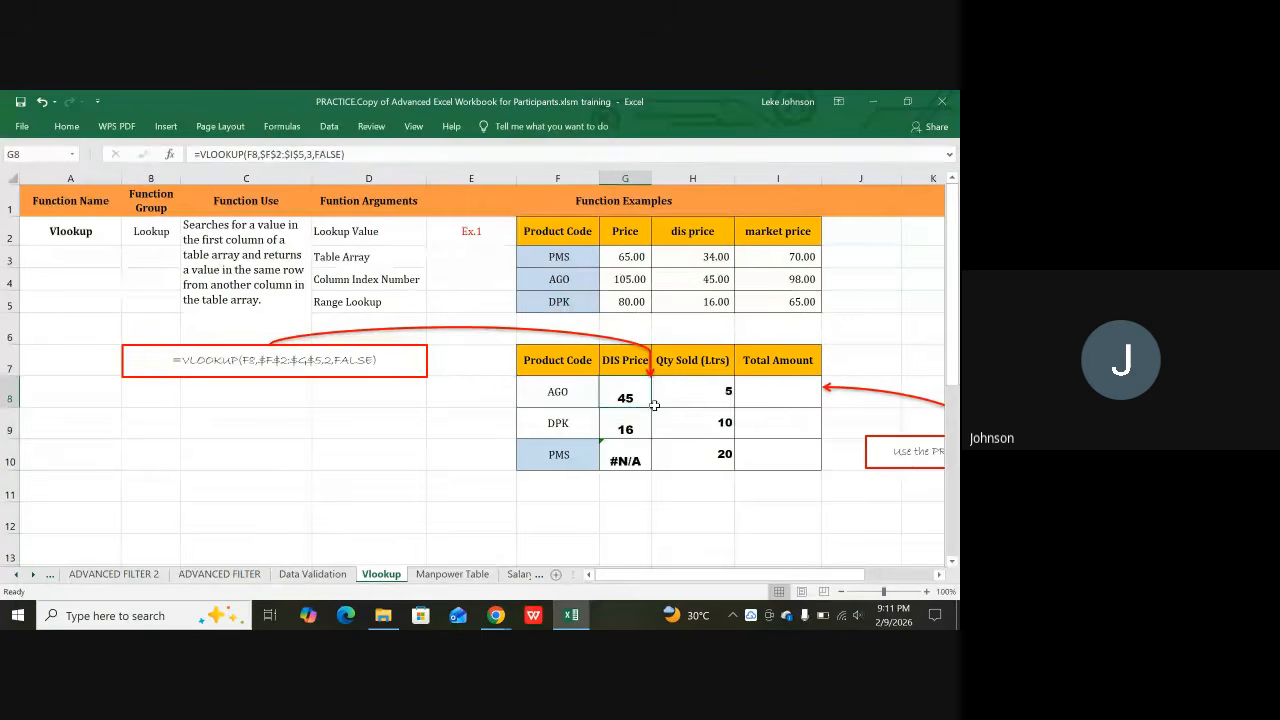
{"action": "left_click_drag", "start_coordinate": [652, 407], "coordinate": [648, 466]}
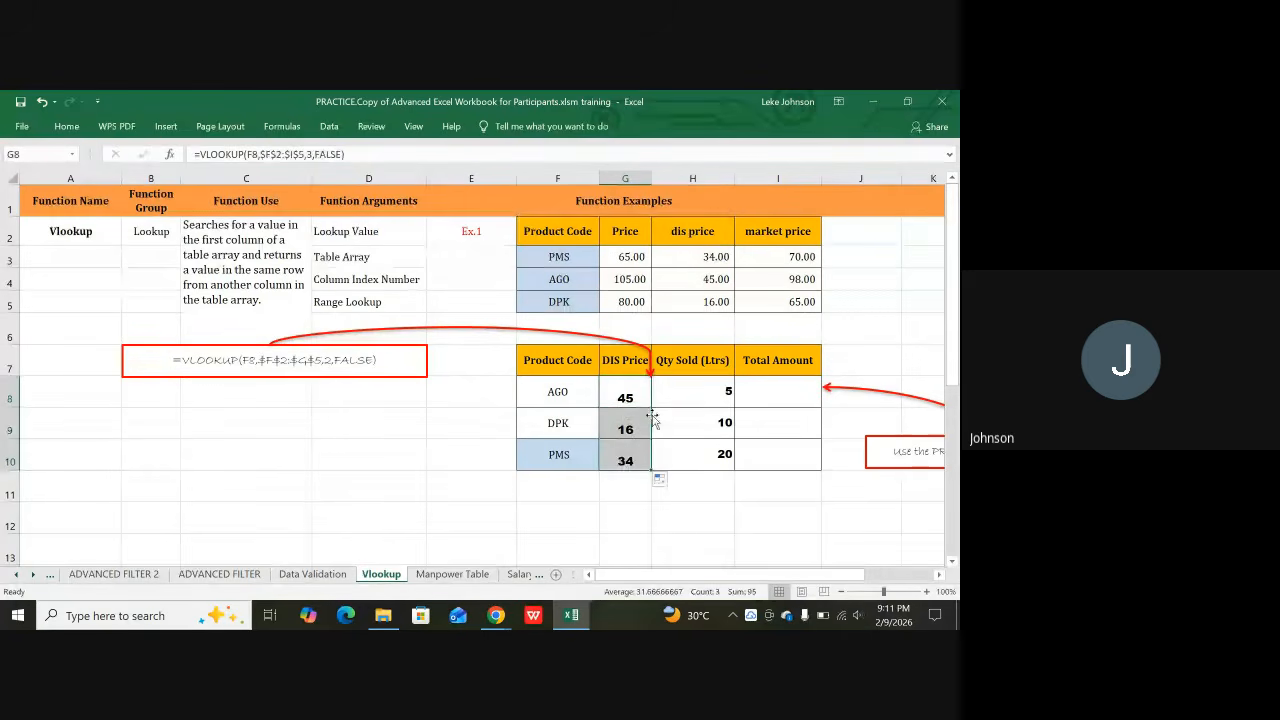
{"action": "left_click", "coordinate": [610, 512]}
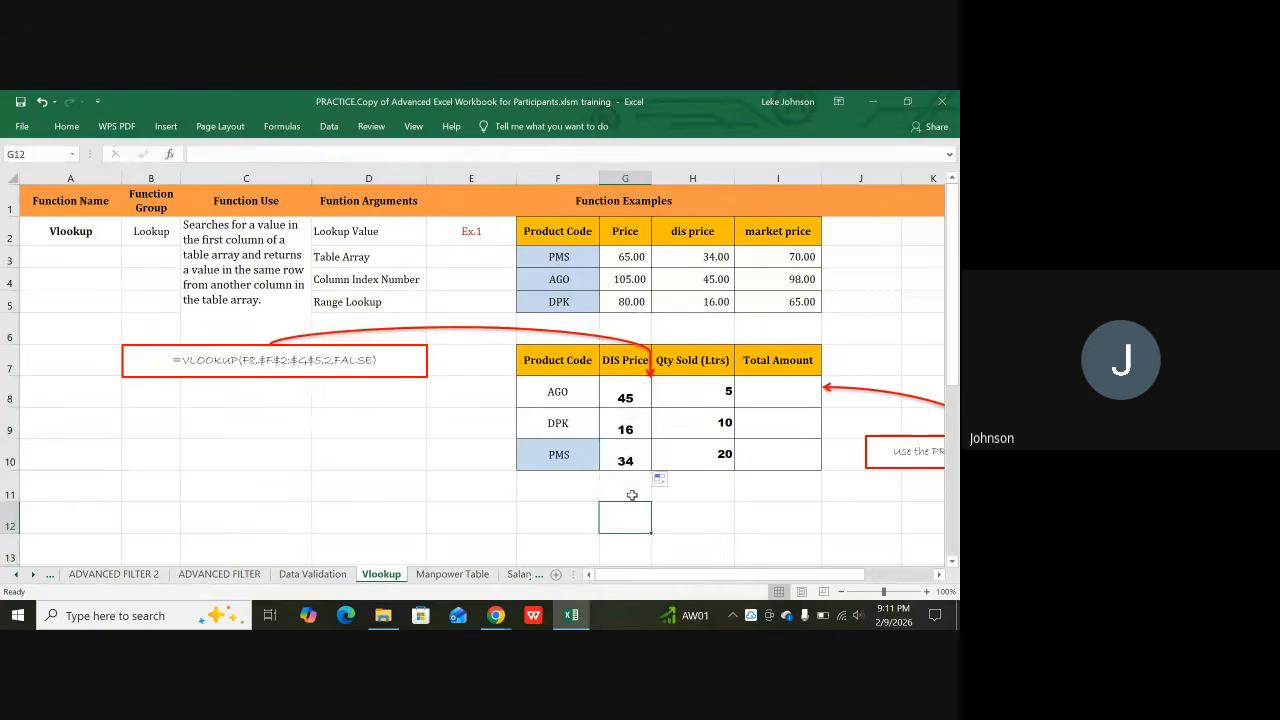
{"action": "left_click", "coordinate": [675, 254]}
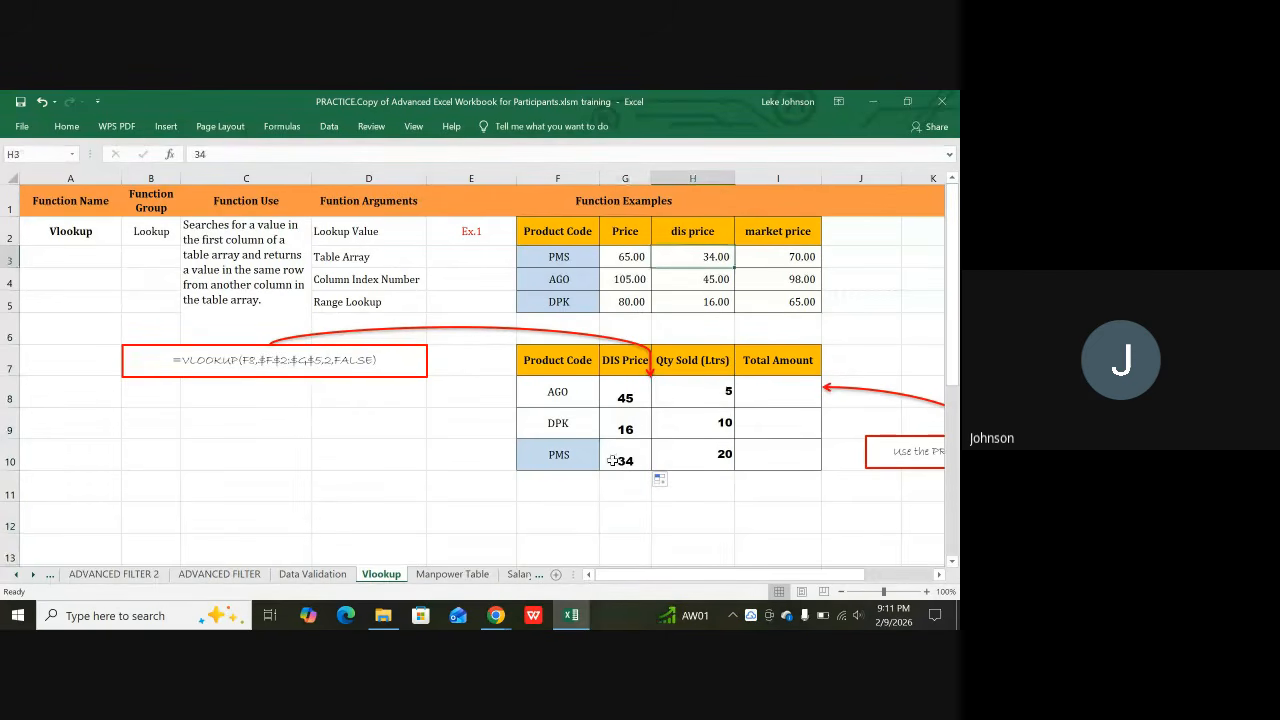
{"action": "left_click", "coordinate": [560, 508]}
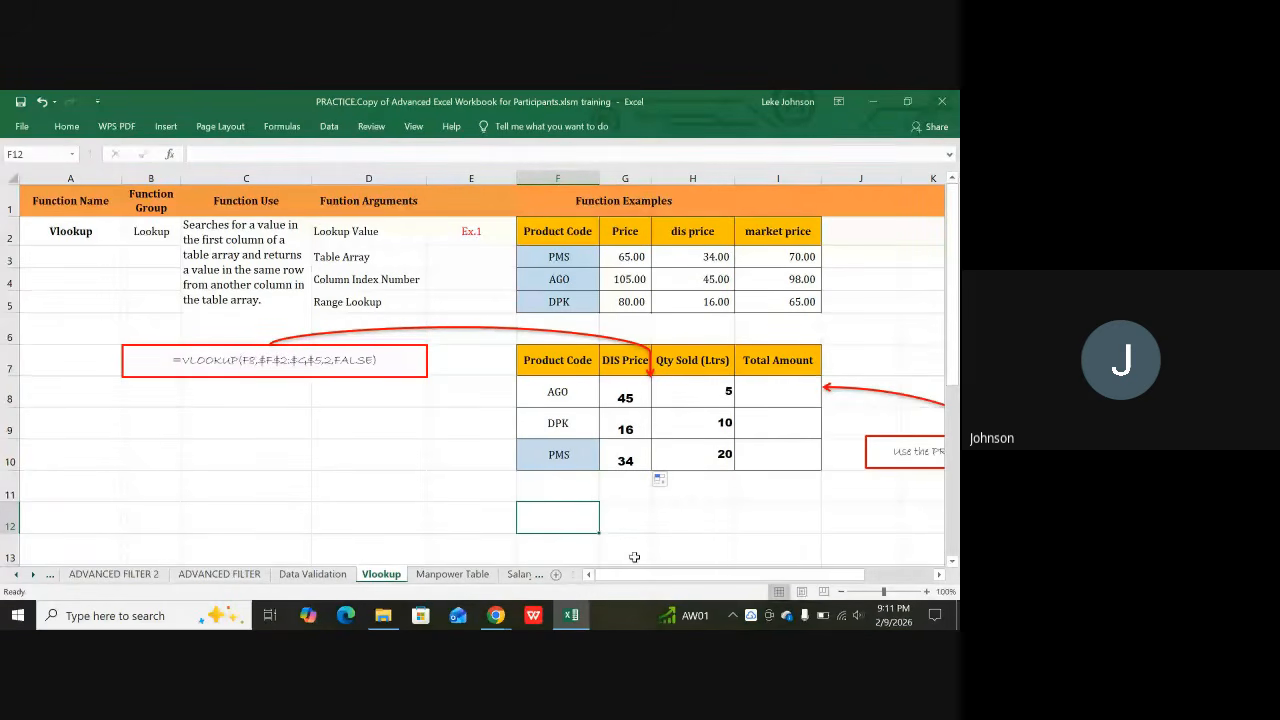
Check the open Google Meet windows in Chrome and return to the Excel workbook
{"action": "left_click", "coordinate": [496, 615]}
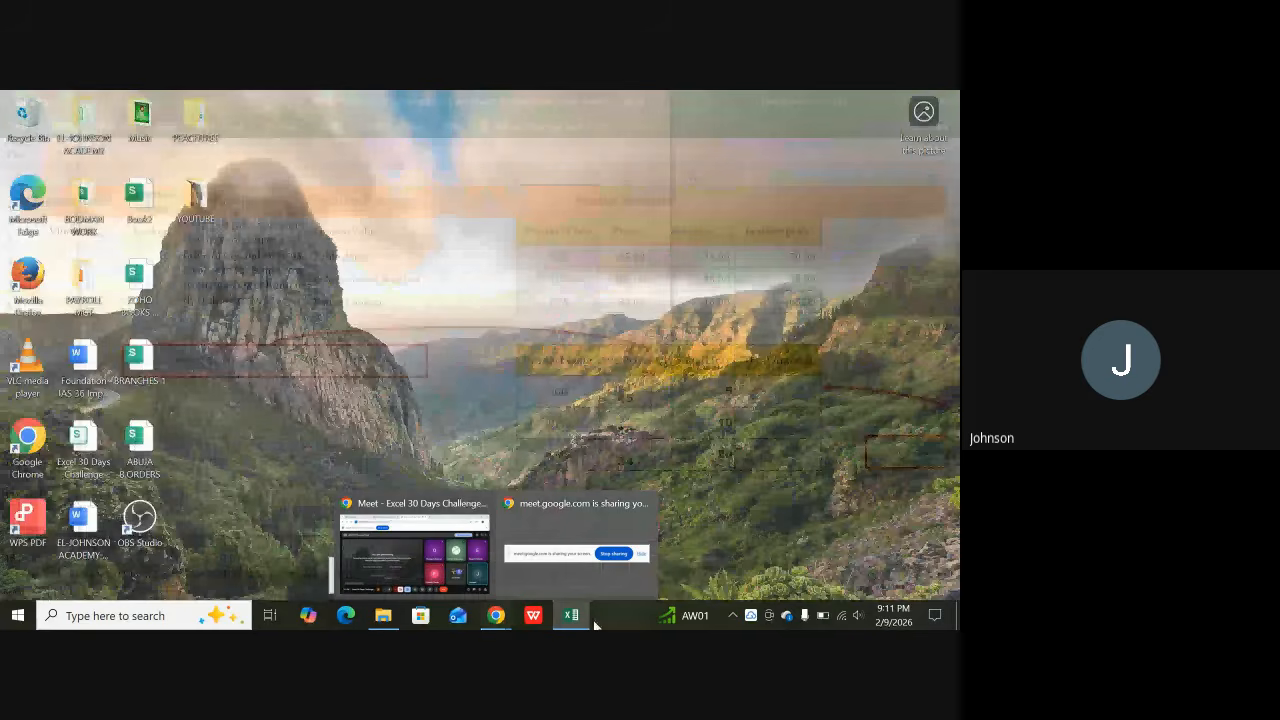
{"action": "mouse_move", "coordinate": [573, 616]}
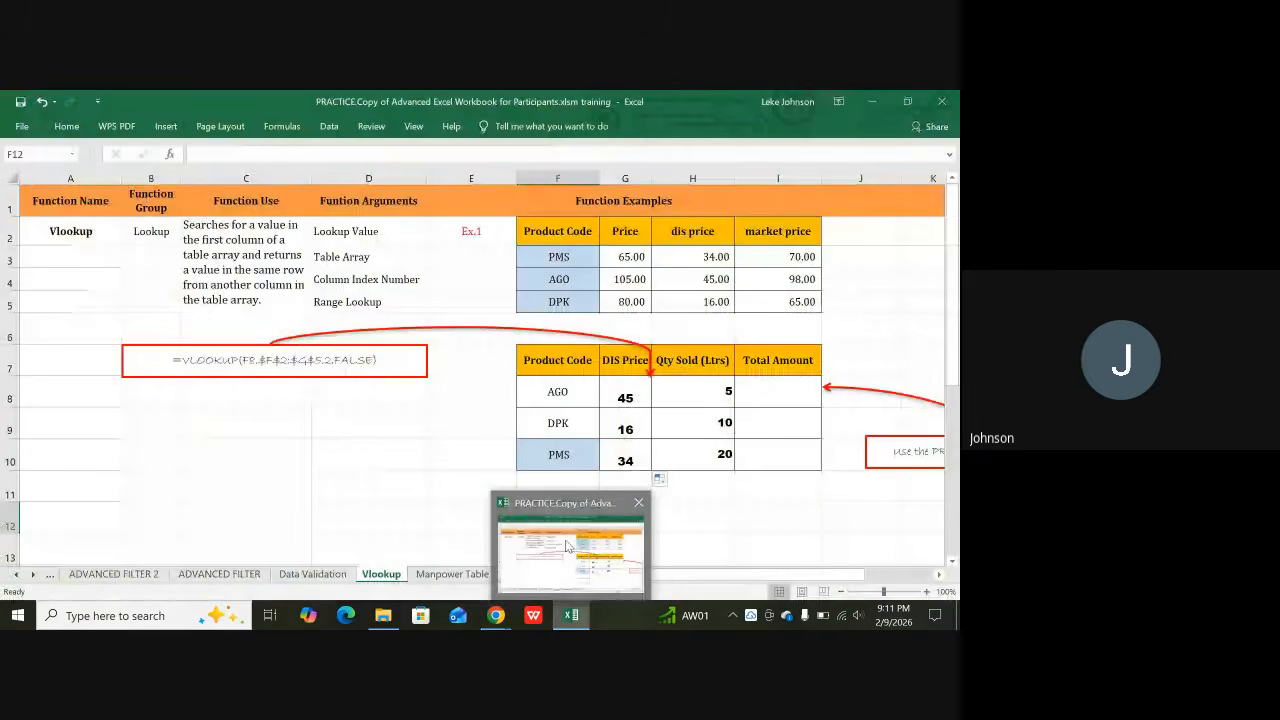
{"action": "left_click", "coordinate": [566, 546]}
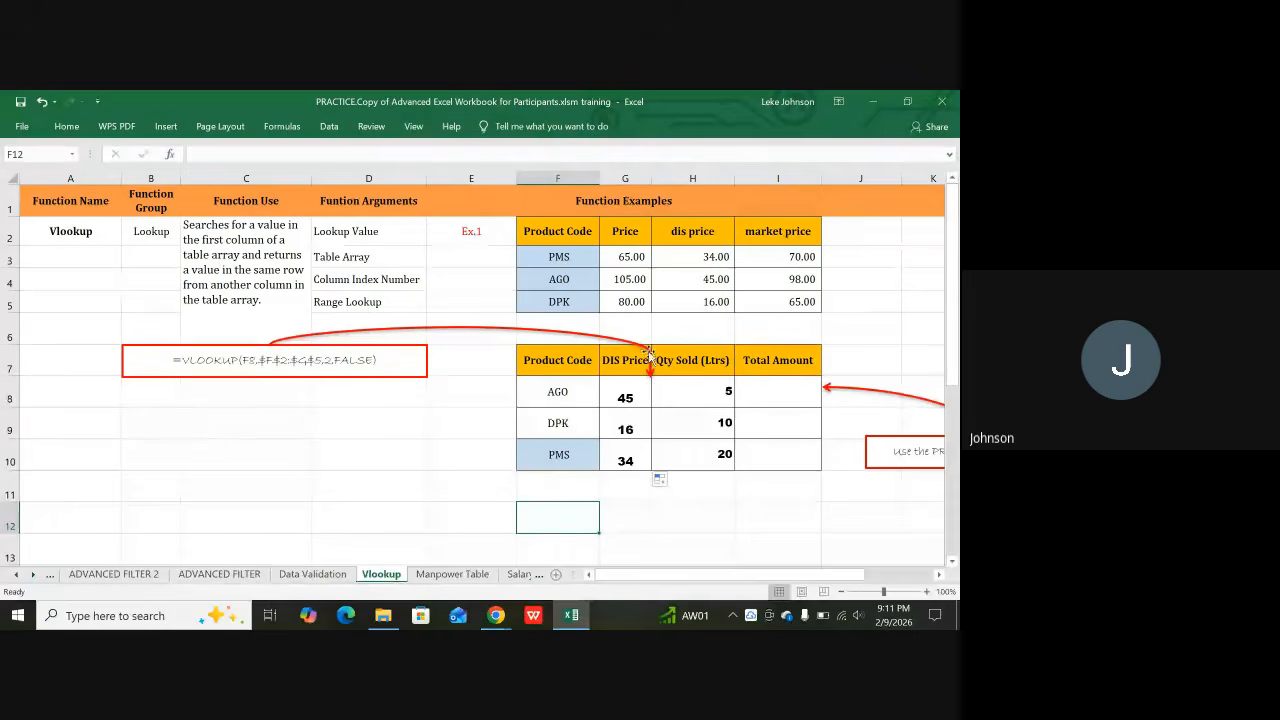
Give F10 the same unshaded format as F9 and re-enter PMS as its product code
{"action": "left_click", "coordinate": [557, 455]}
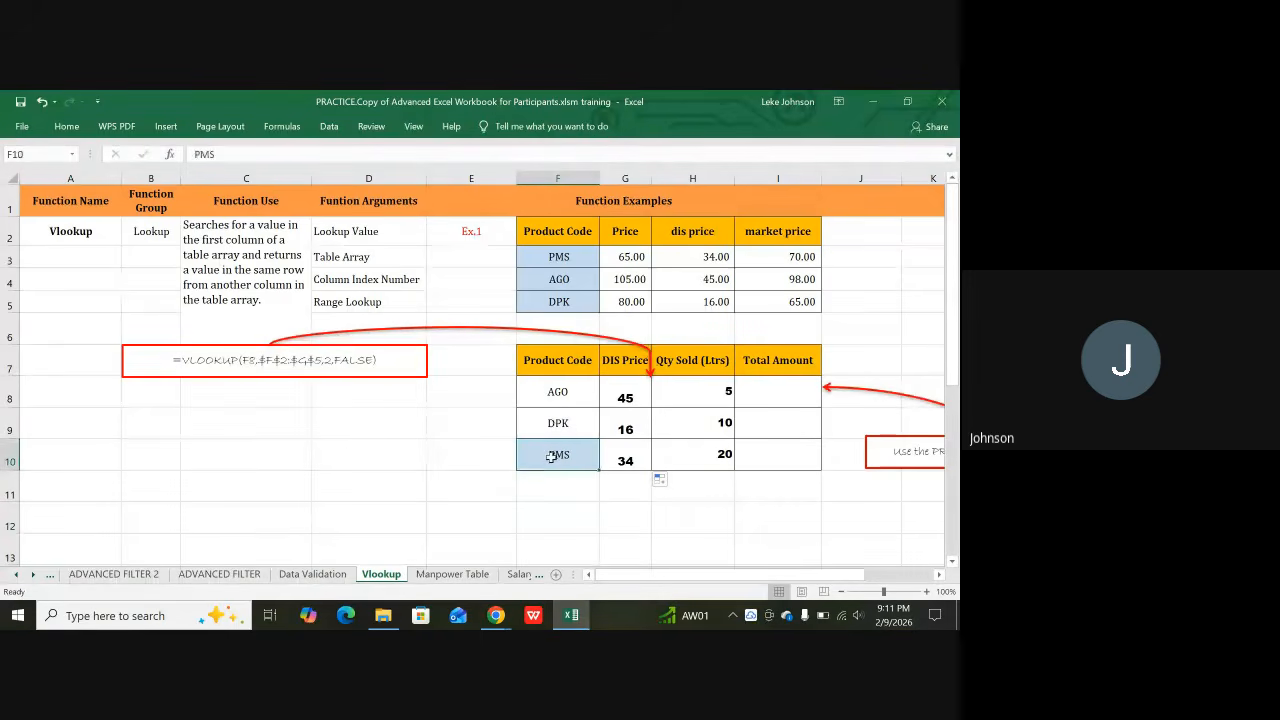
{"action": "key", "text": "ctrl+z"}
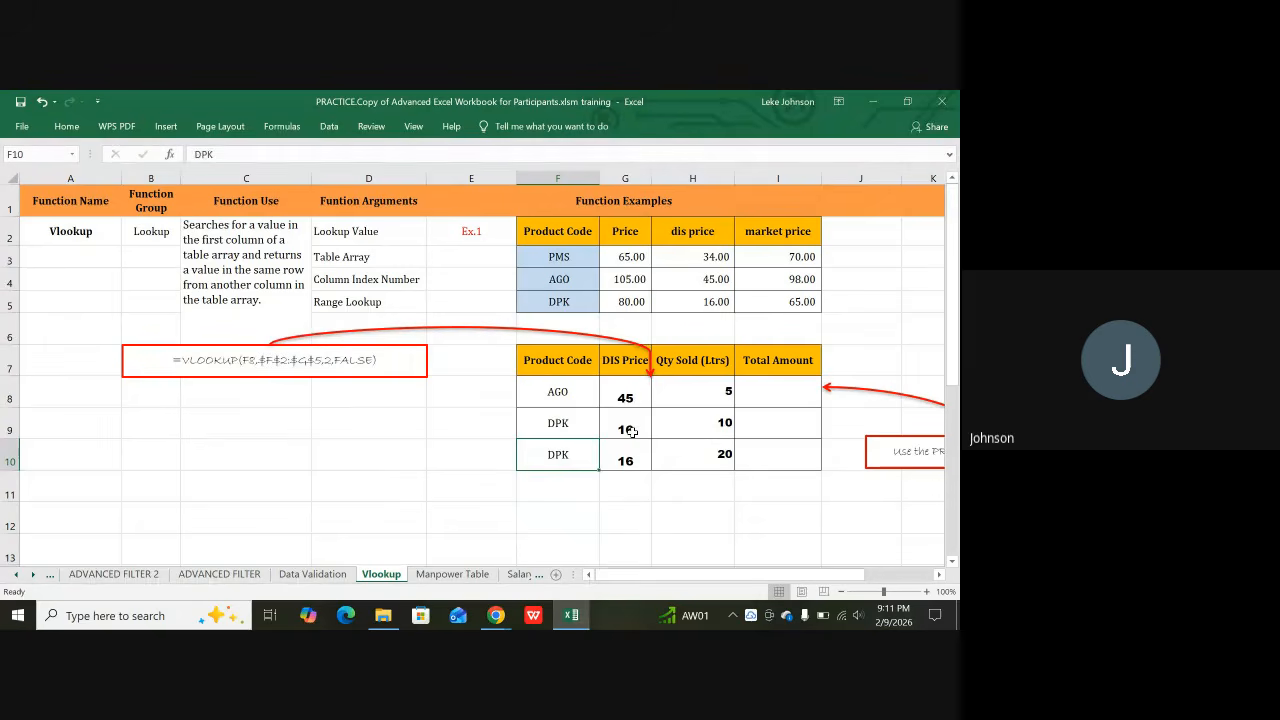
{"action": "type", "text": "PMS"}
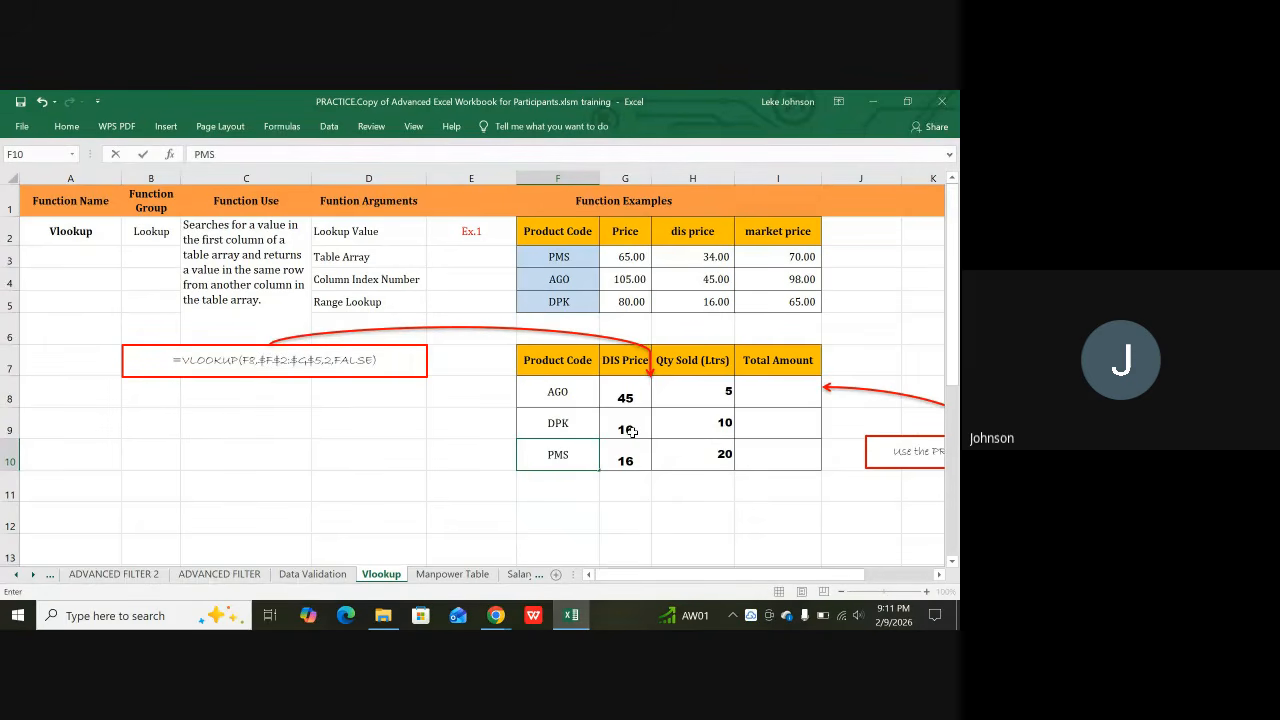
{"action": "key", "text": "Return"}
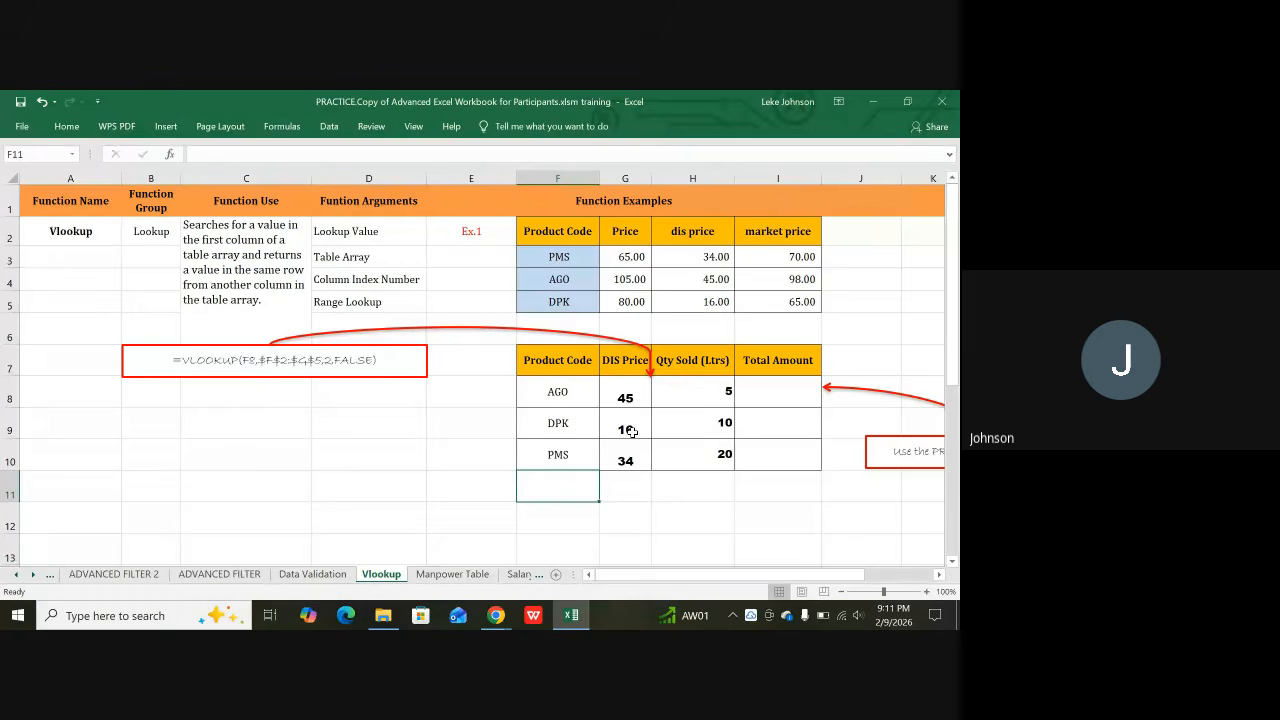
Calculate AGO's total amount in I8 with the formula =G8*H8
{"action": "left_click", "coordinate": [772, 392]}
{"action": "type", "text": "="}
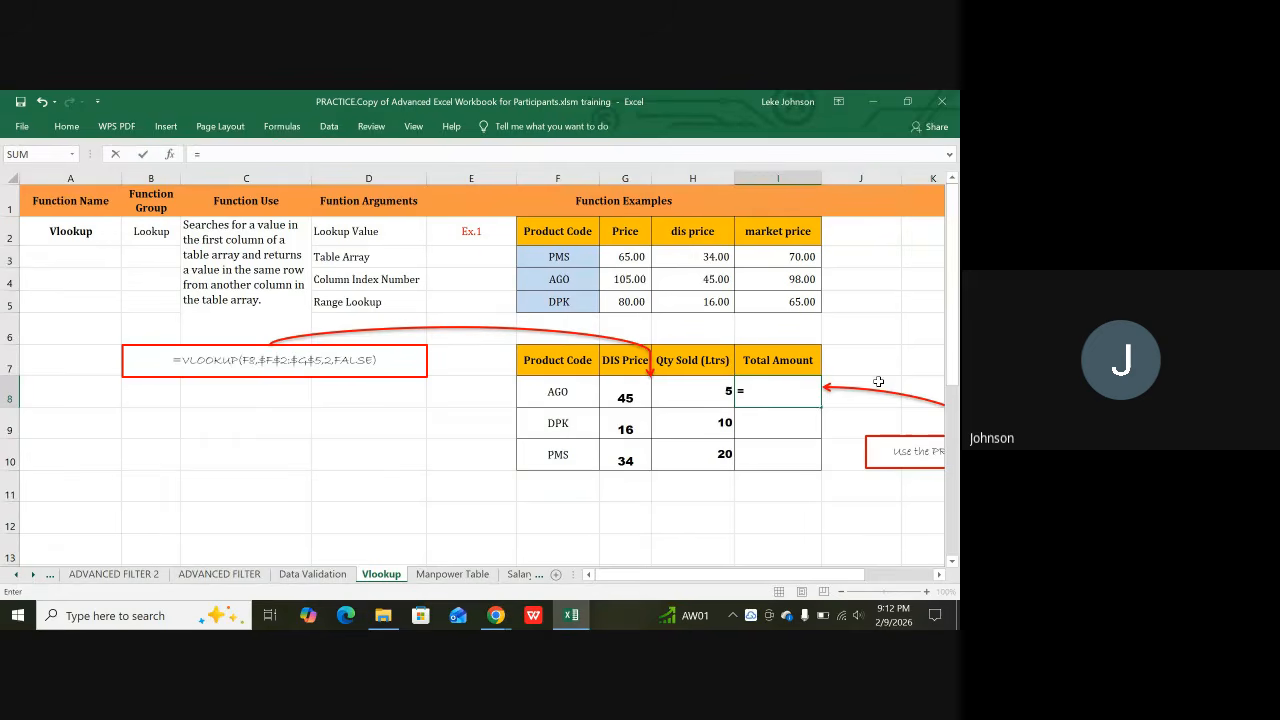
{"action": "left_click", "coordinate": [624, 397]}
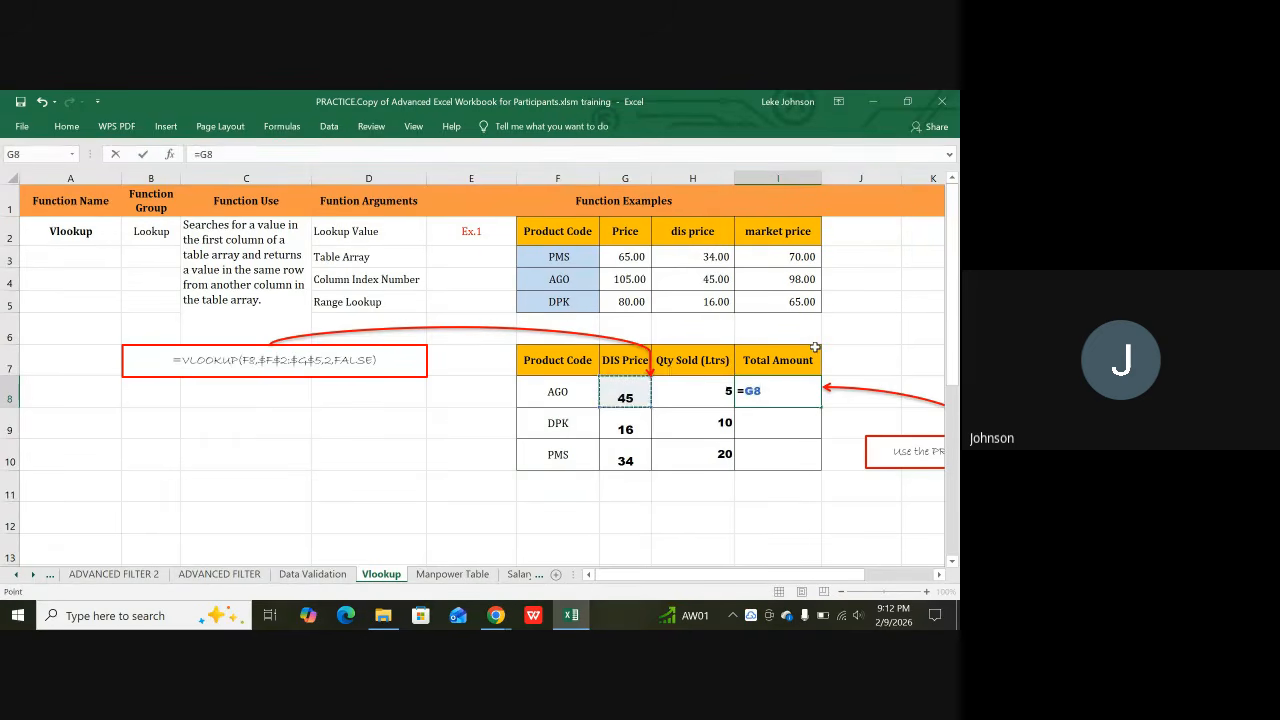
{"action": "type", "text": "*"}
{"action": "left_click", "coordinate": [681, 386]}
{"action": "key", "text": "Return"}
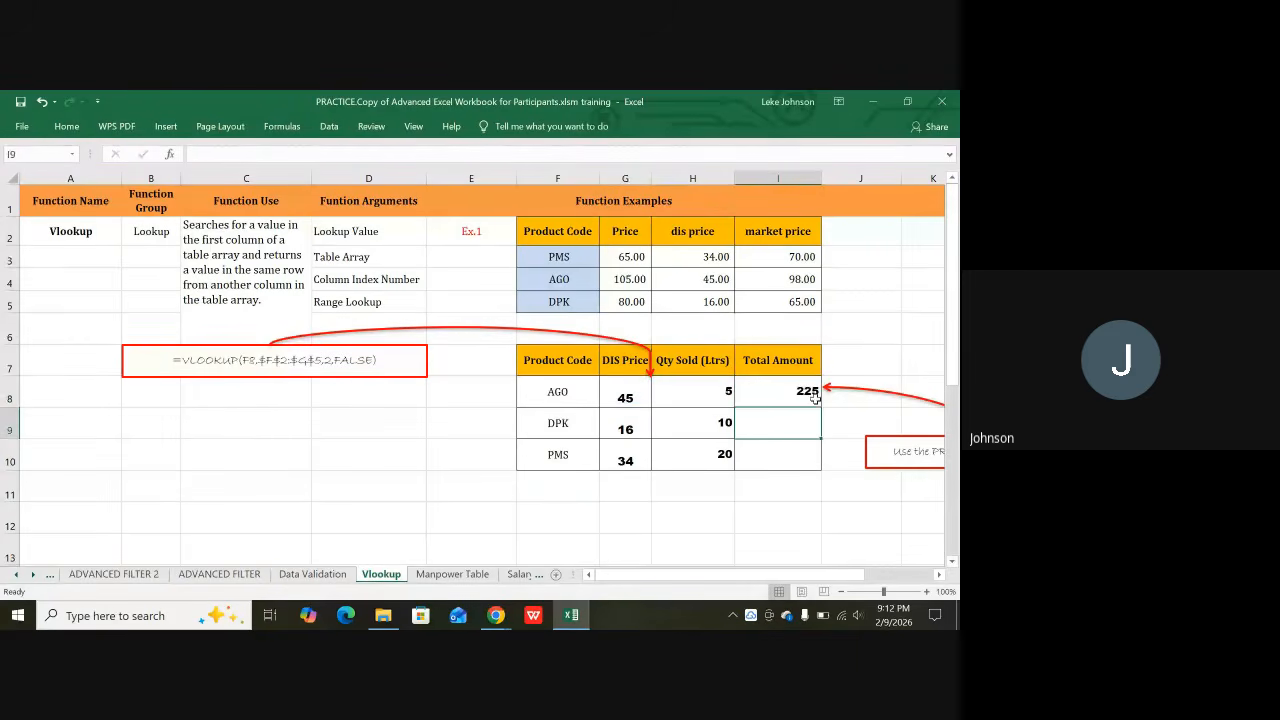
Fill the total amount formula from I8 down through I10 for DPK and PMS
{"action": "left_click", "coordinate": [818, 398]}
{"action": "left_click_drag", "start_coordinate": [820, 403], "coordinate": [812, 462]}
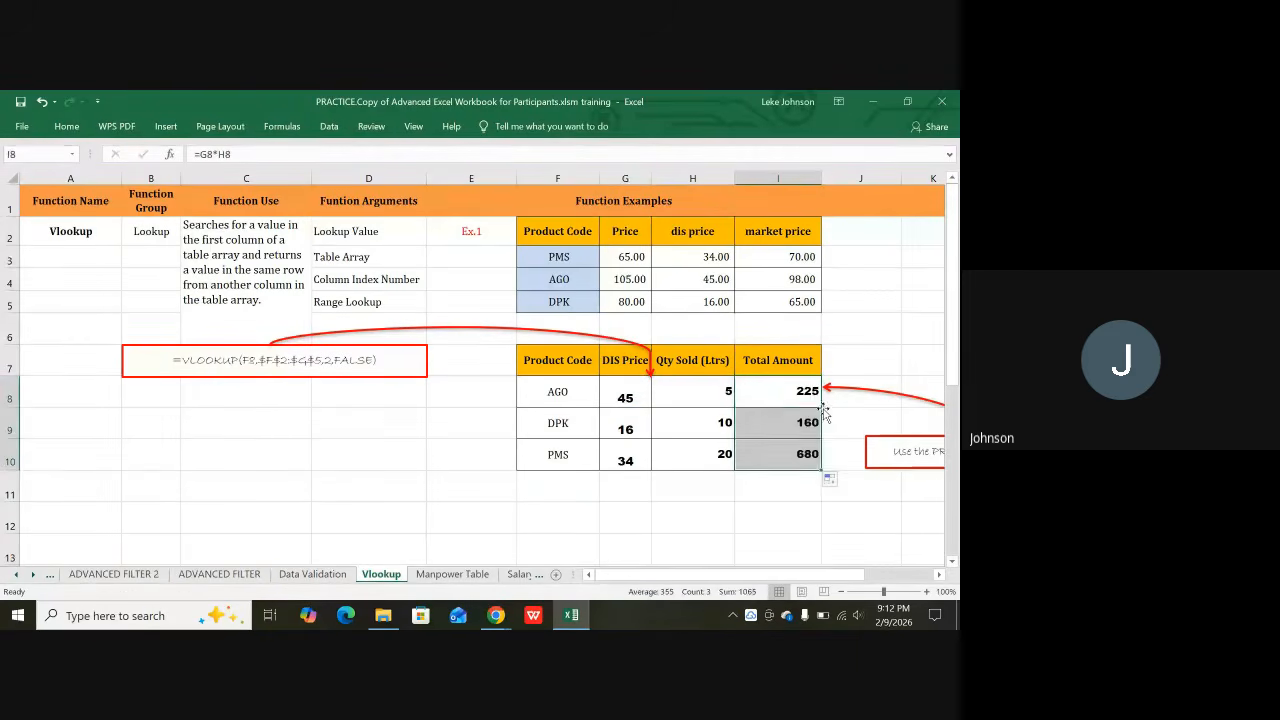
{"action": "left_click", "coordinate": [748, 484]}
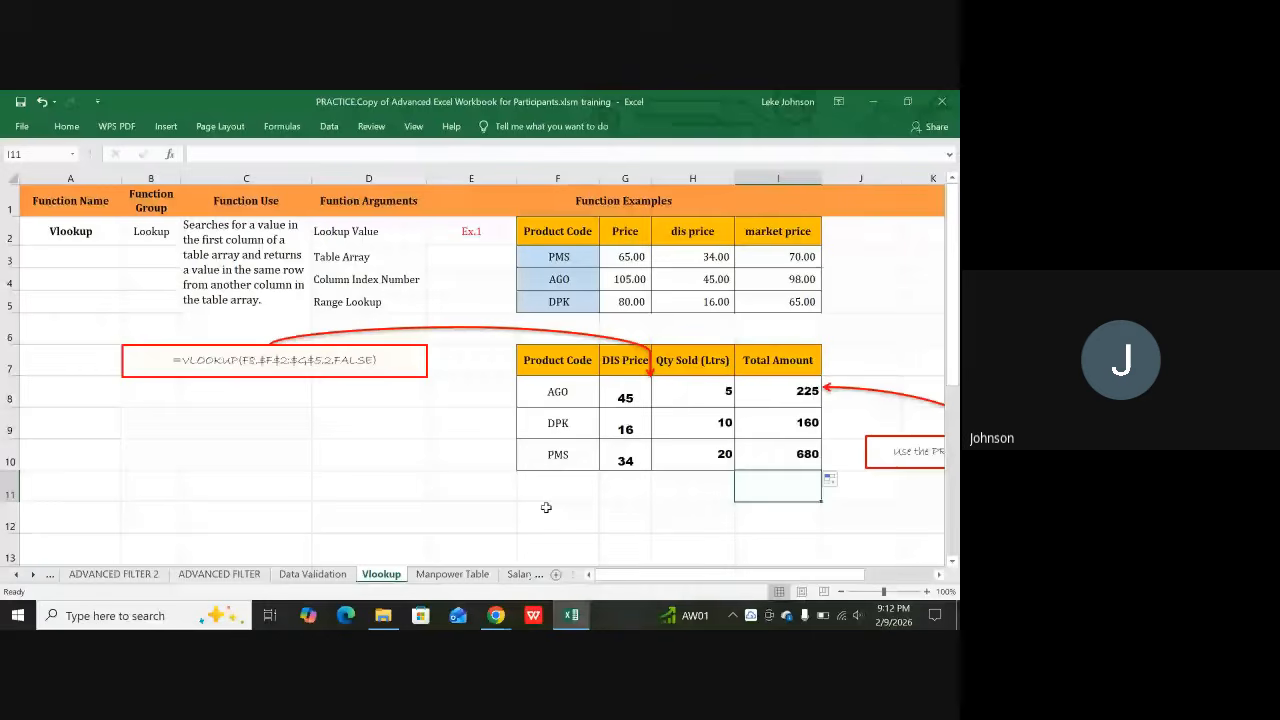
Open the Manpower Table sheet and examine the first employee's ID, name, address and employment date in row 3
{"action": "left_click", "coordinate": [455, 576]}
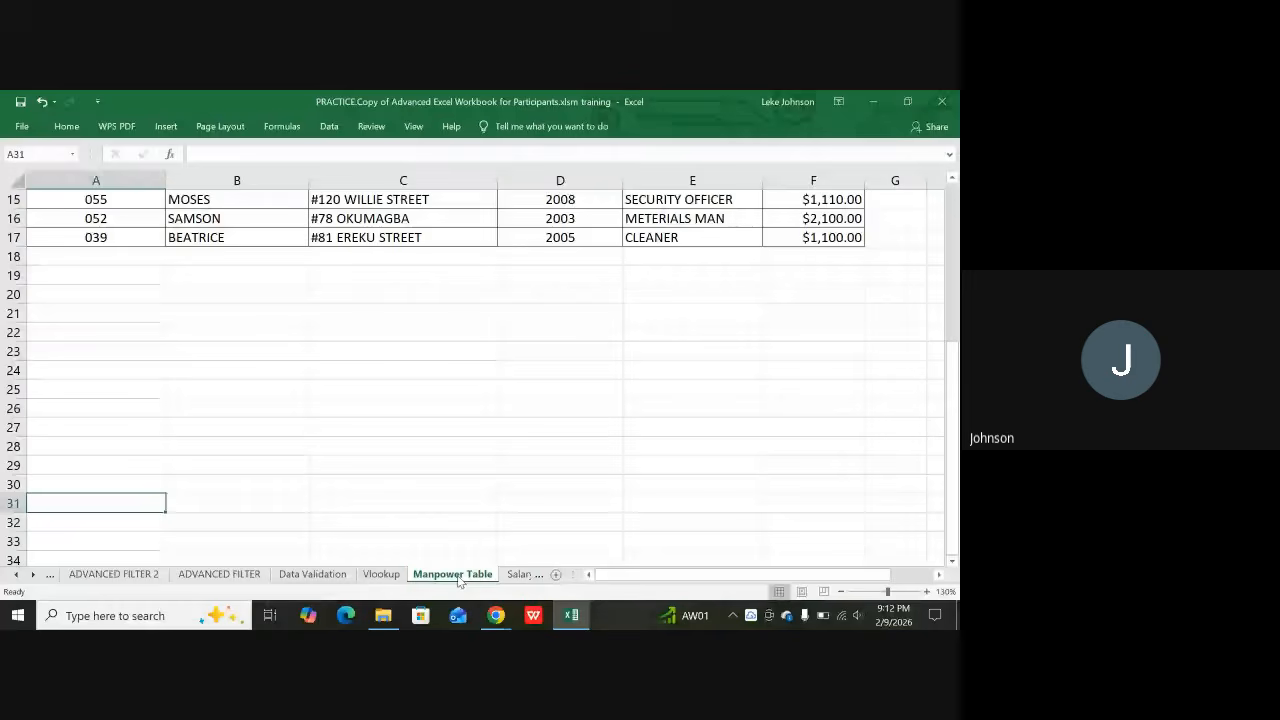
{"action": "scroll", "coordinate": [350, 400], "scroll_direction": "up", "scroll_amount": 5}
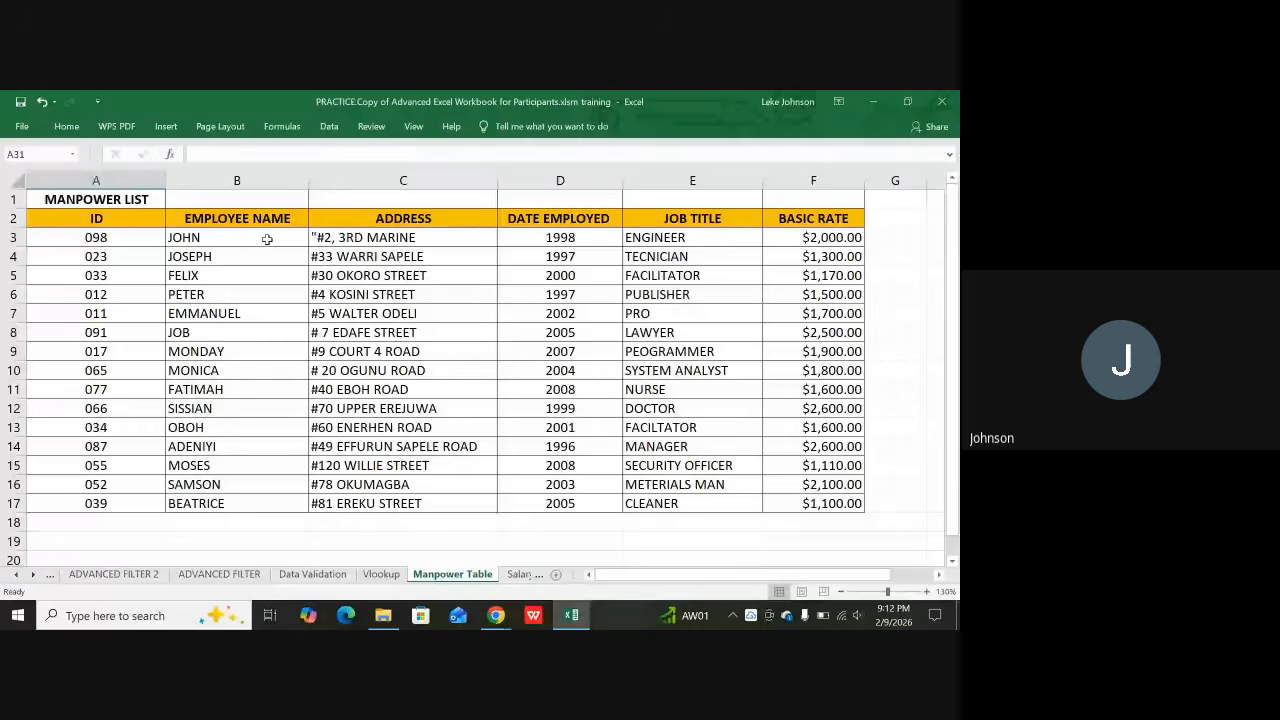
{"action": "left_click", "coordinate": [73, 240]}
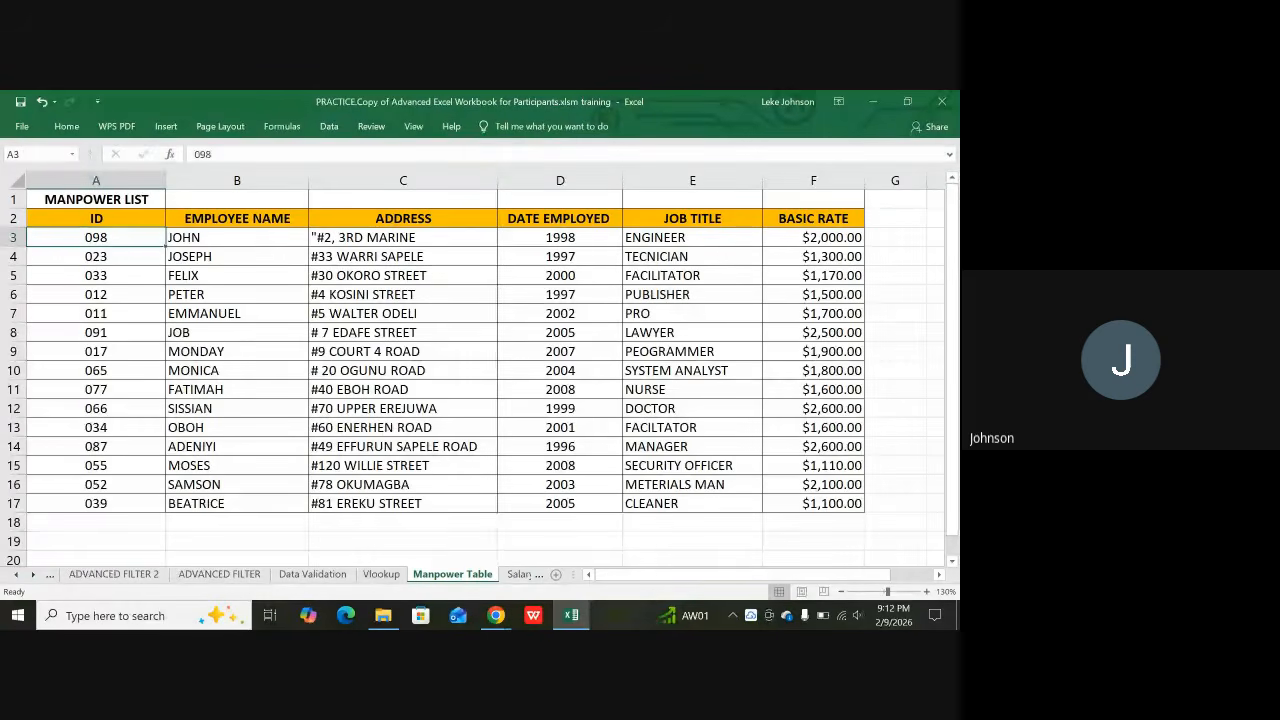
{"action": "key", "text": "Right"}
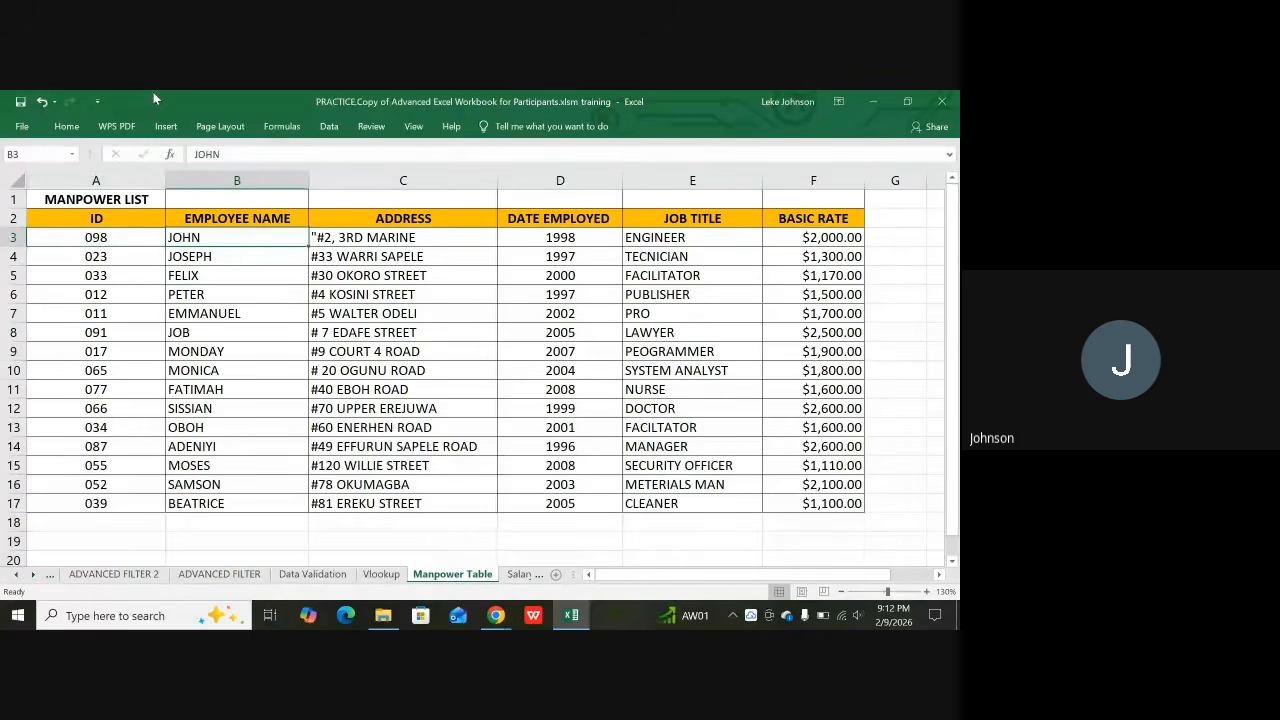
{"action": "key", "text": "Right"}
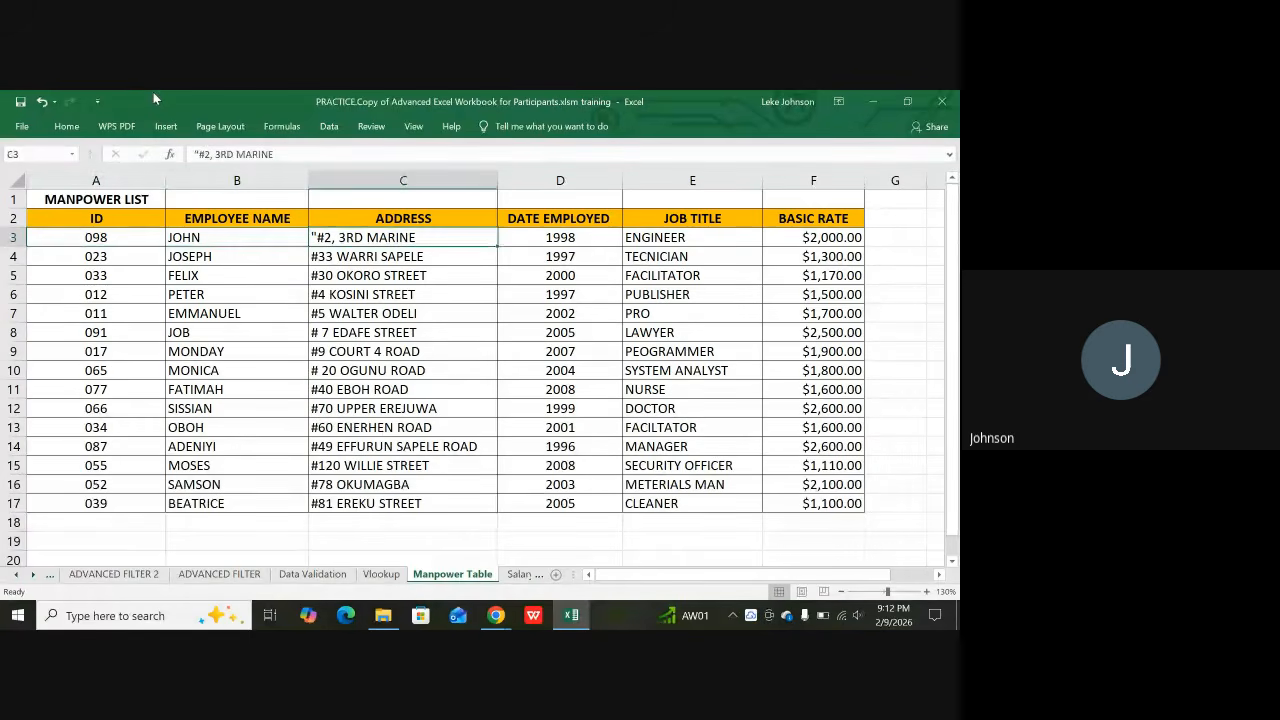
{"action": "key", "text": "Right"}
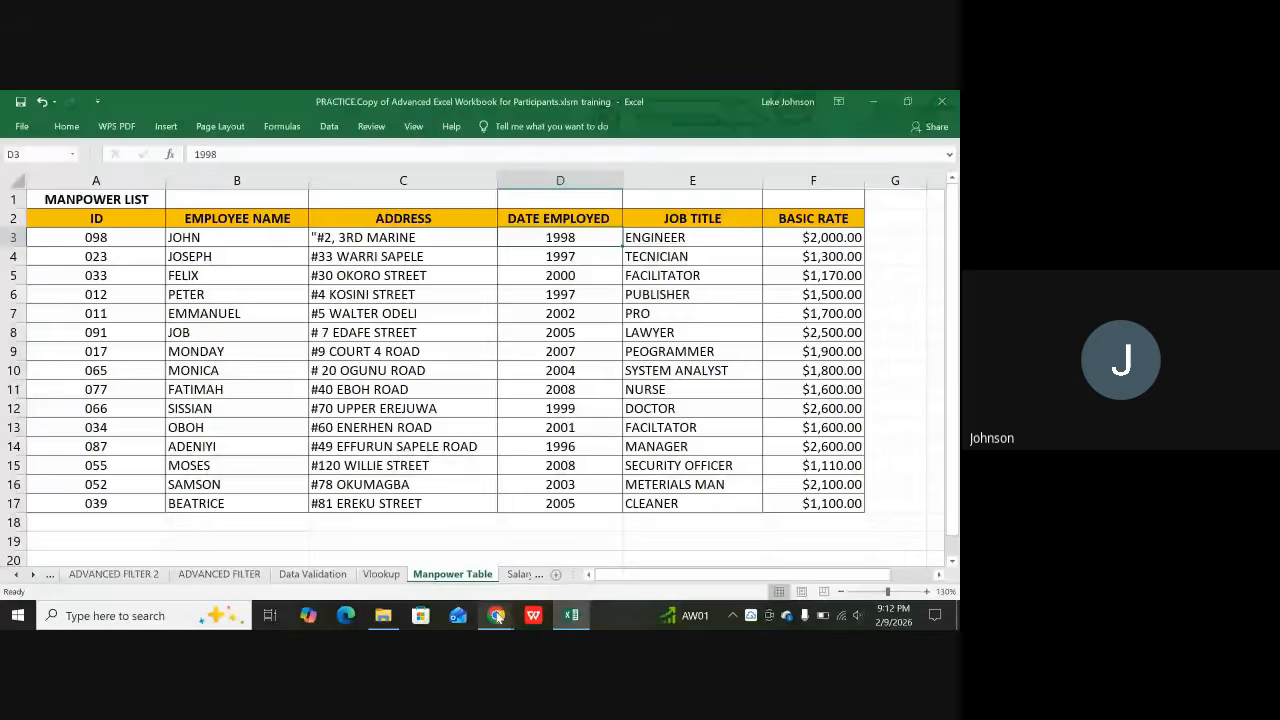
{"action": "mouse_move", "coordinate": [497, 618]}
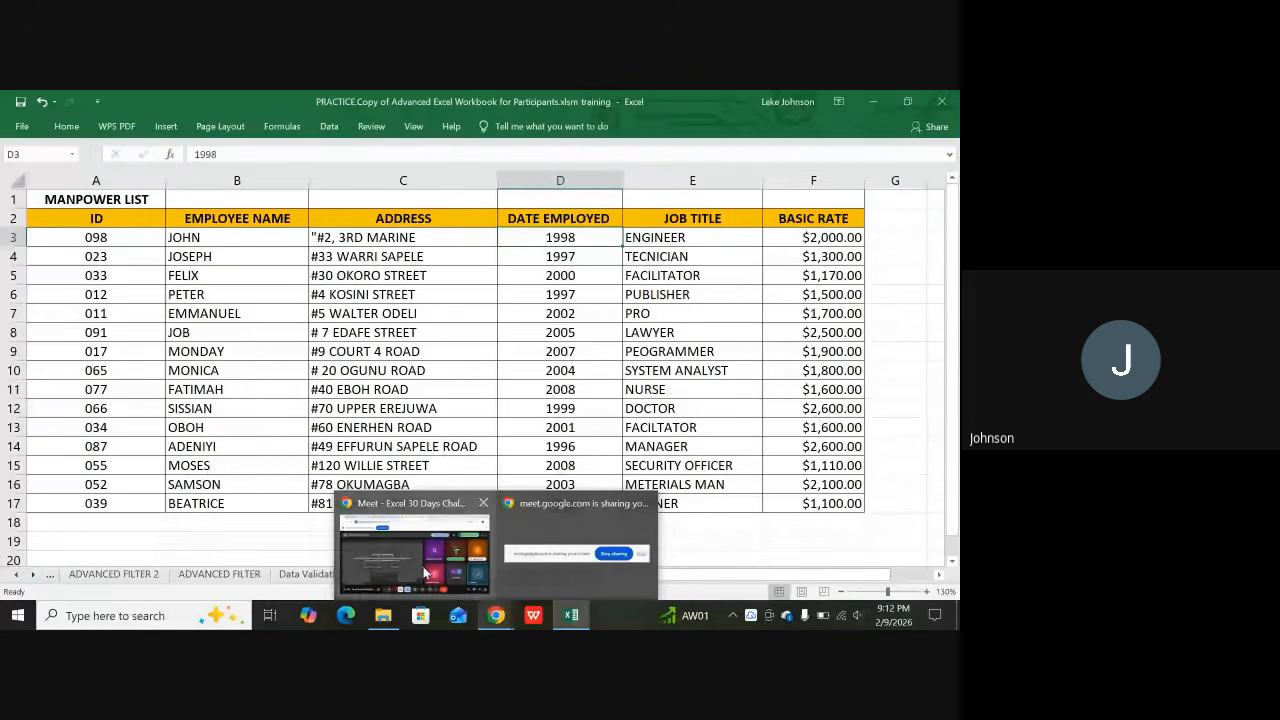
{"action": "mouse_move", "coordinate": [424, 572]}
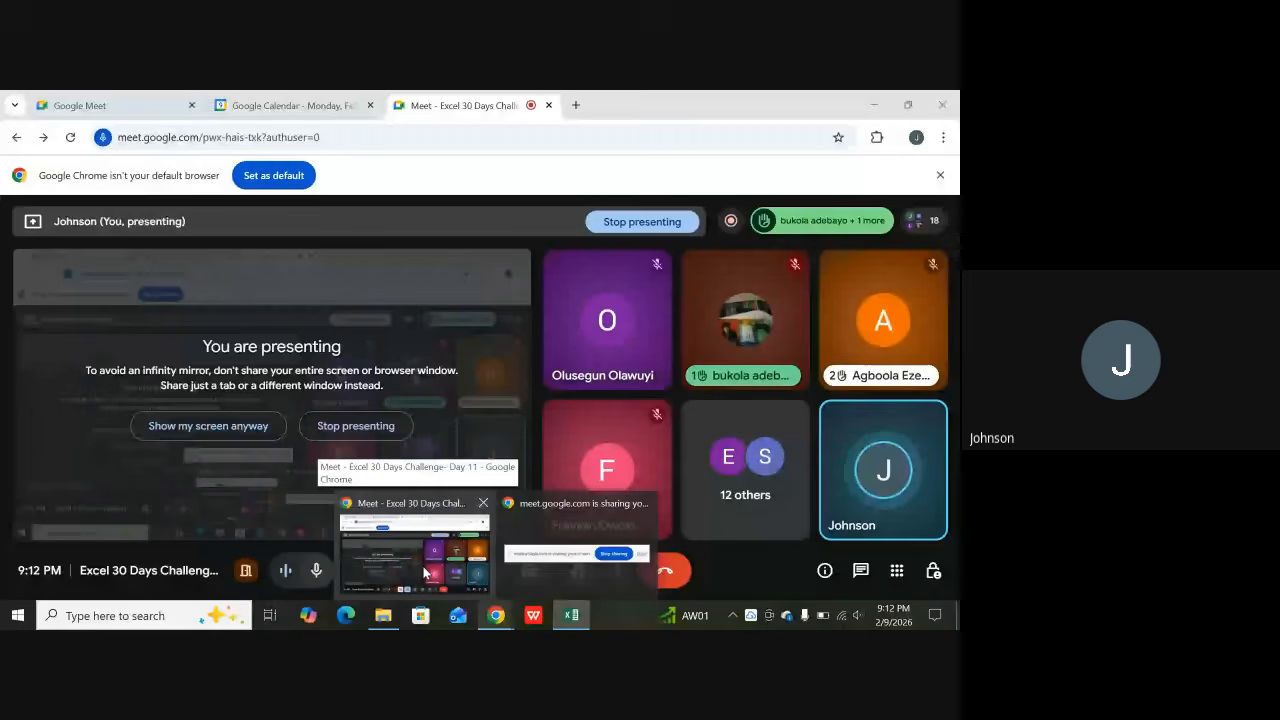
{"action": "mouse_move", "coordinate": [570, 622]}
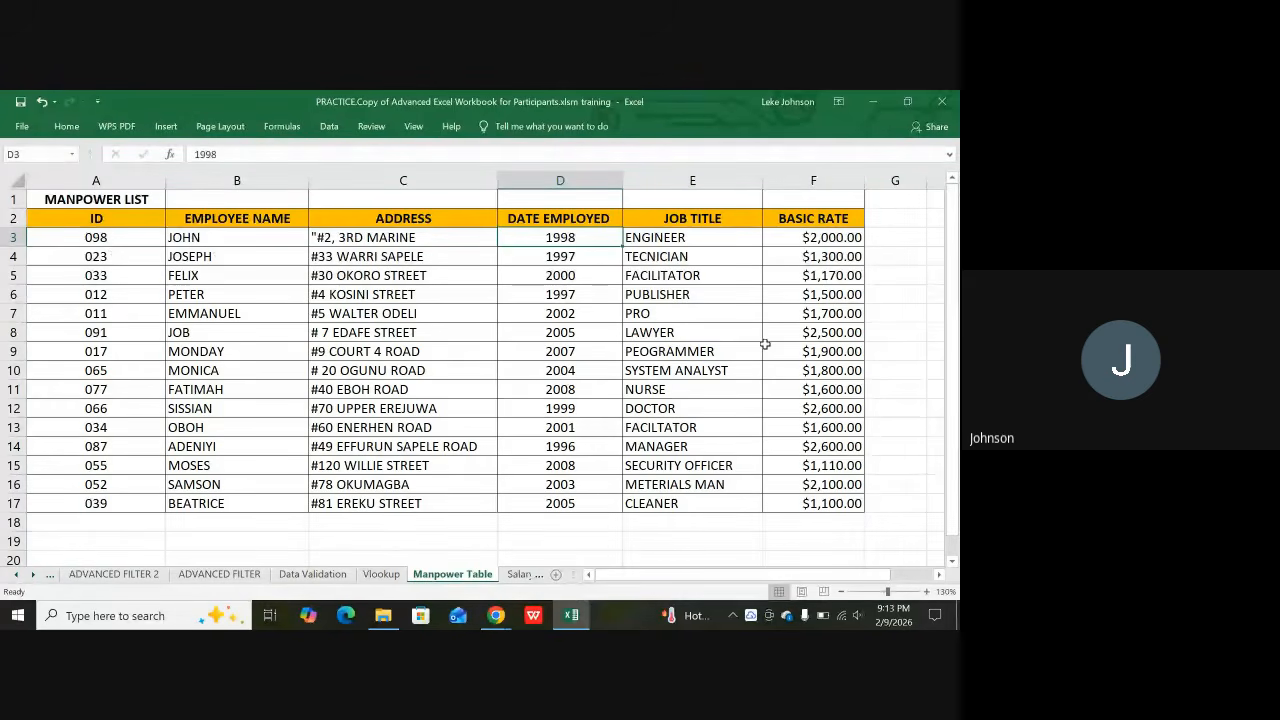
Open the Salary Advance sheet and examine its ID column, comparing the IDs with those on the Manpower Table sheet
{"action": "left_click", "coordinate": [532, 575]}
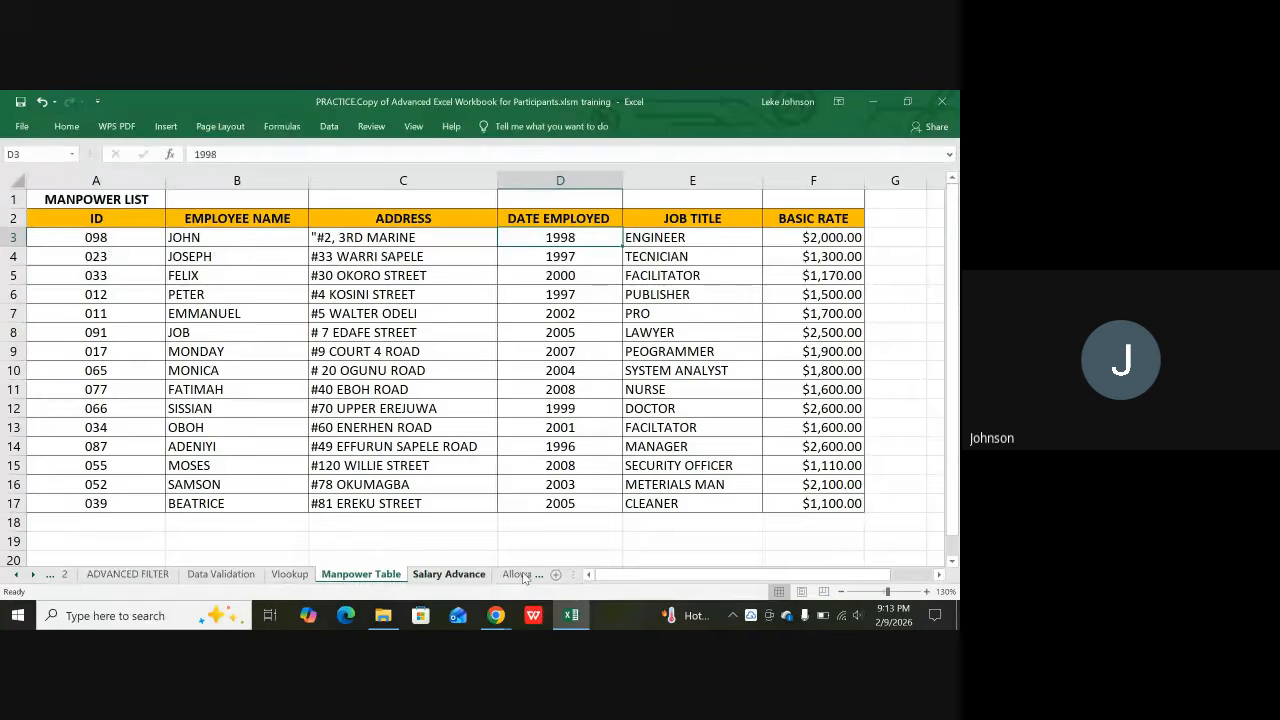
{"action": "left_click", "coordinate": [449, 574]}
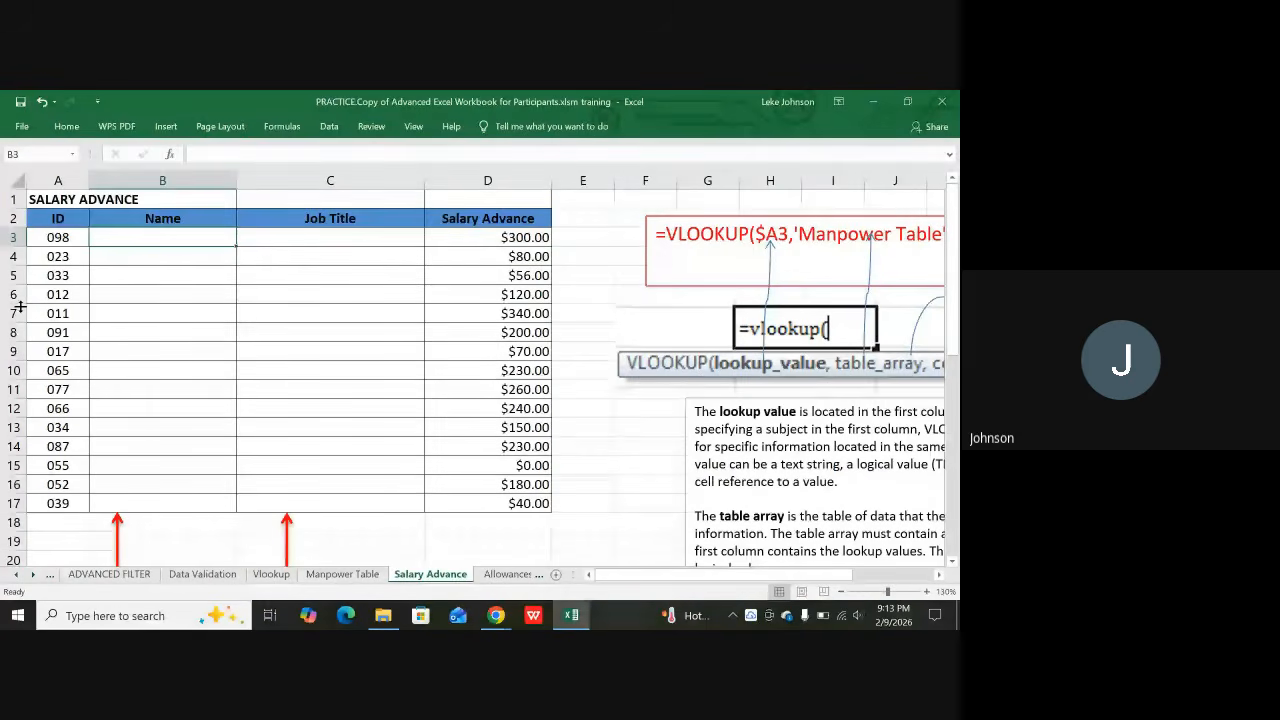
{"action": "left_click", "coordinate": [49, 238]}
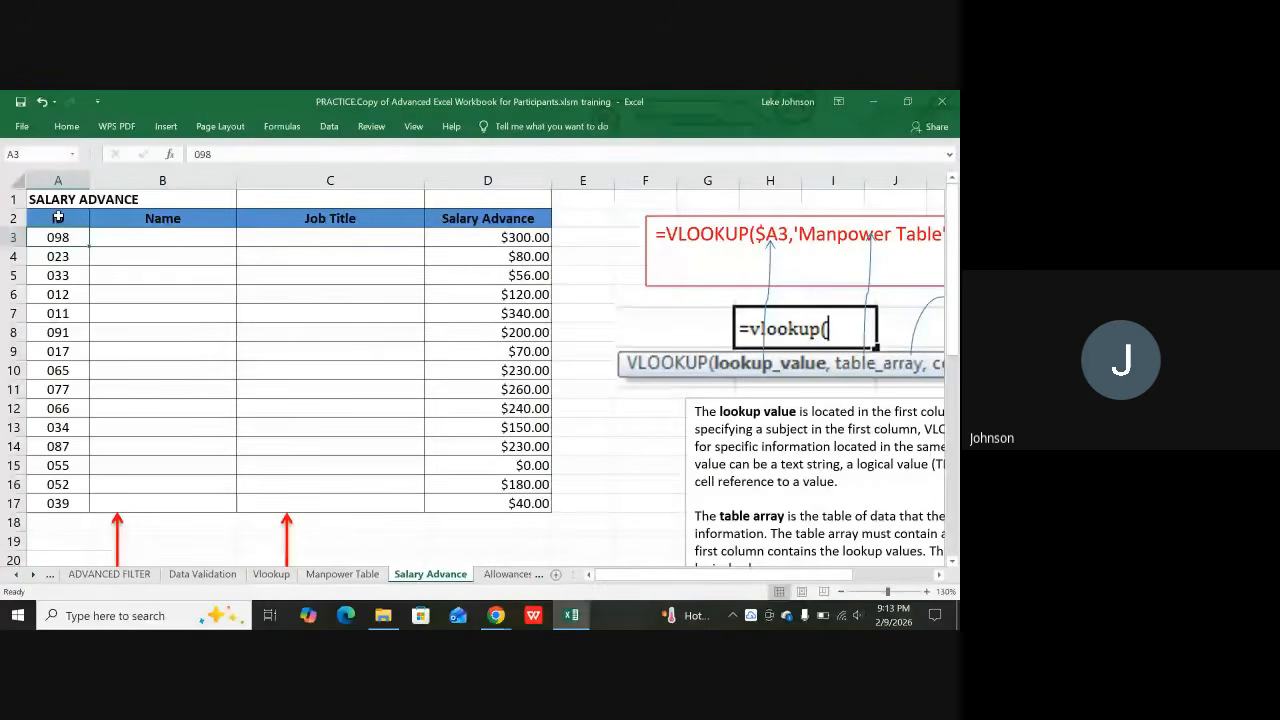
{"action": "left_click", "coordinate": [58, 217]}
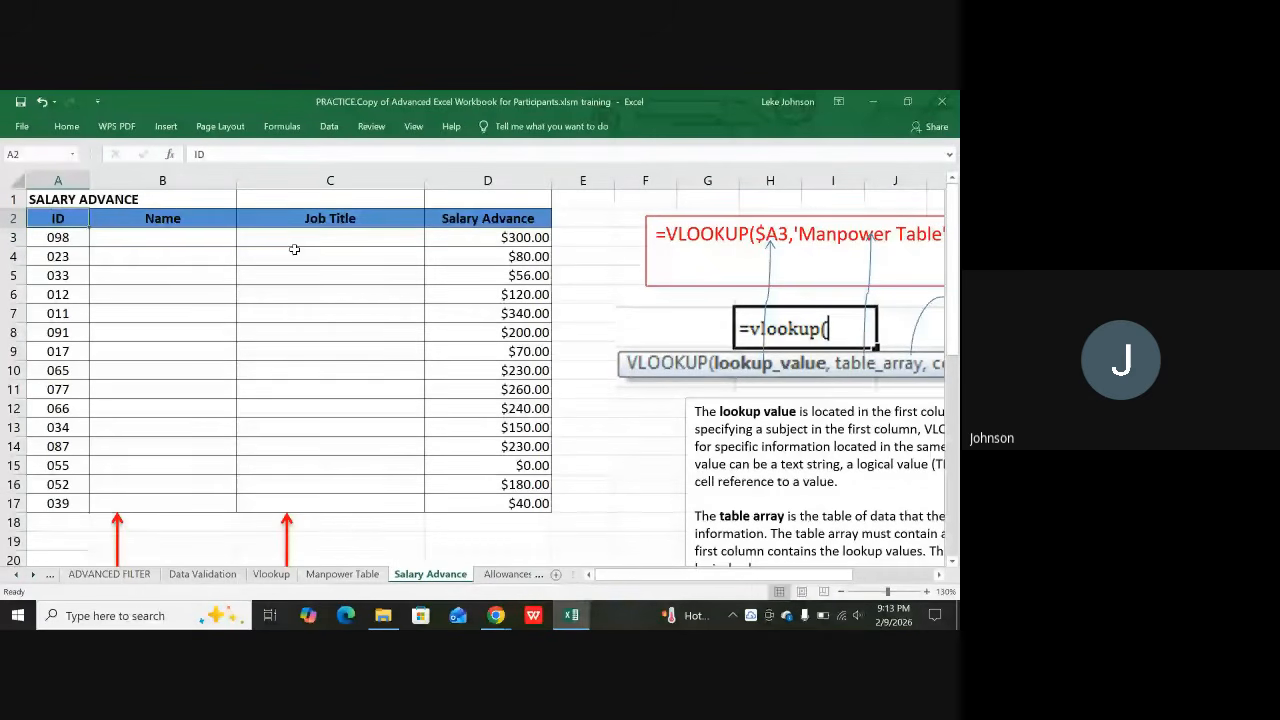
{"action": "left_click", "coordinate": [57, 239]}
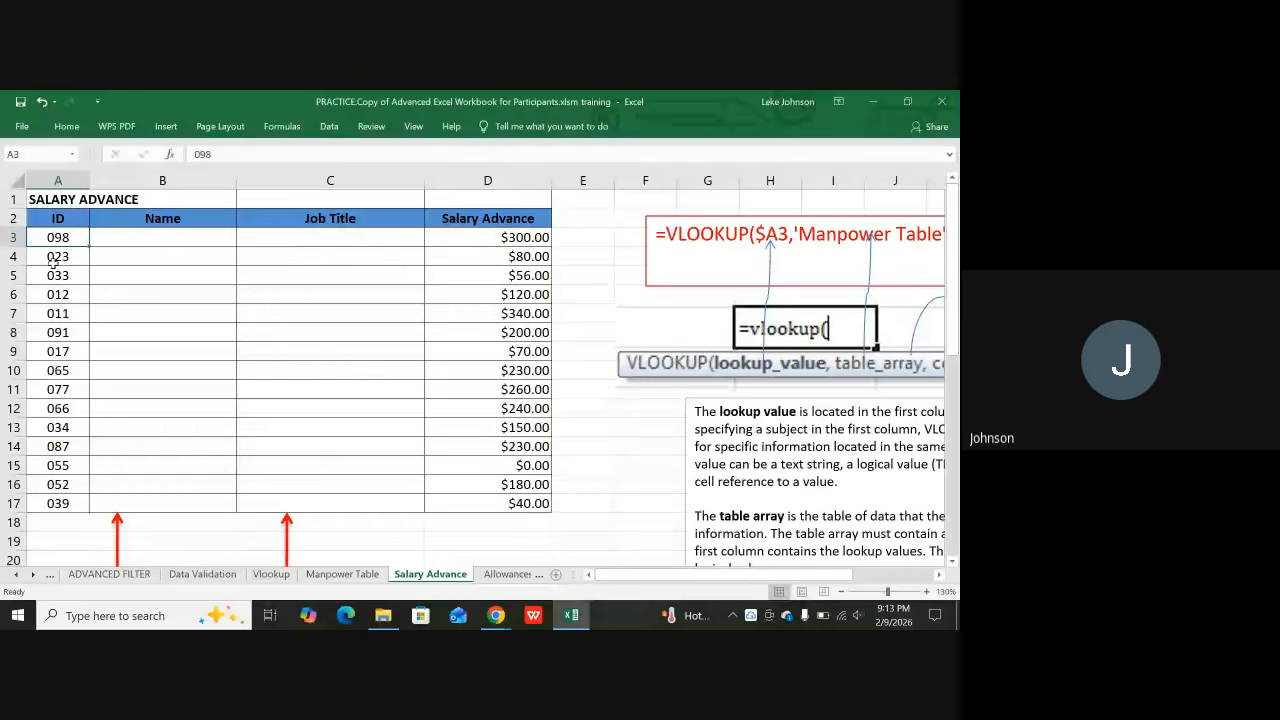
{"action": "left_click", "coordinate": [57, 275]}
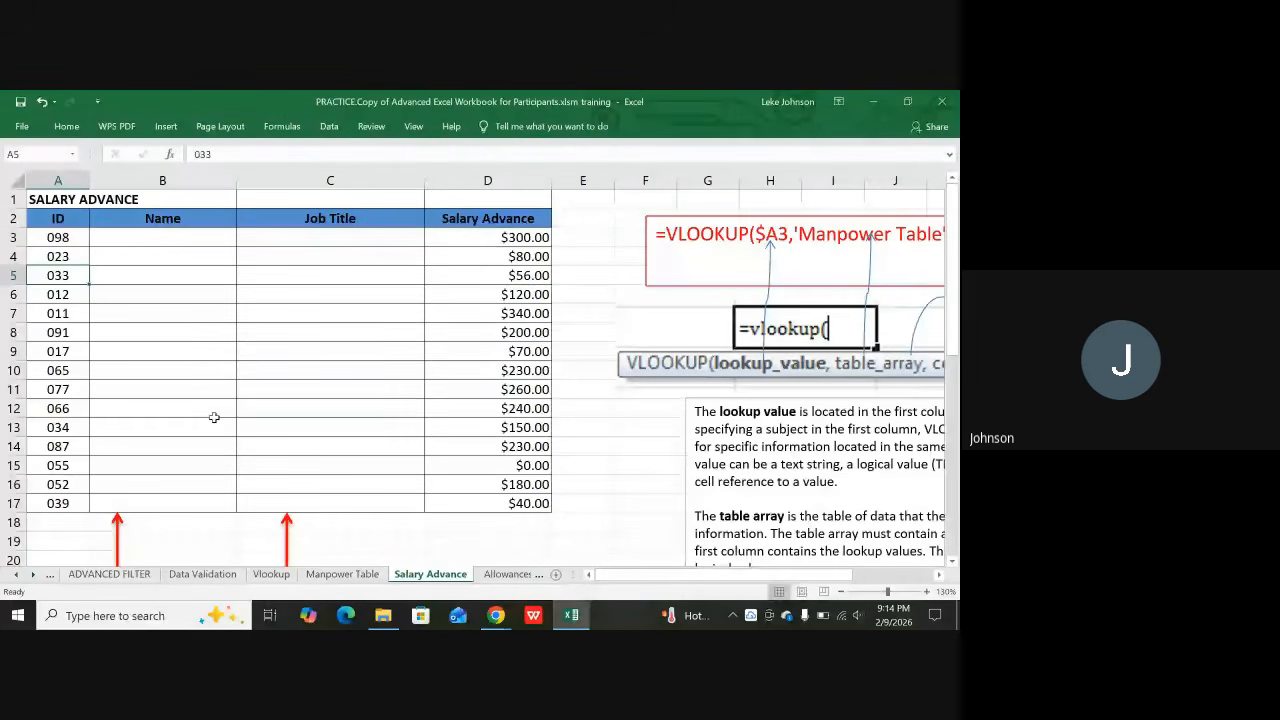
{"action": "left_click", "coordinate": [340, 574]}
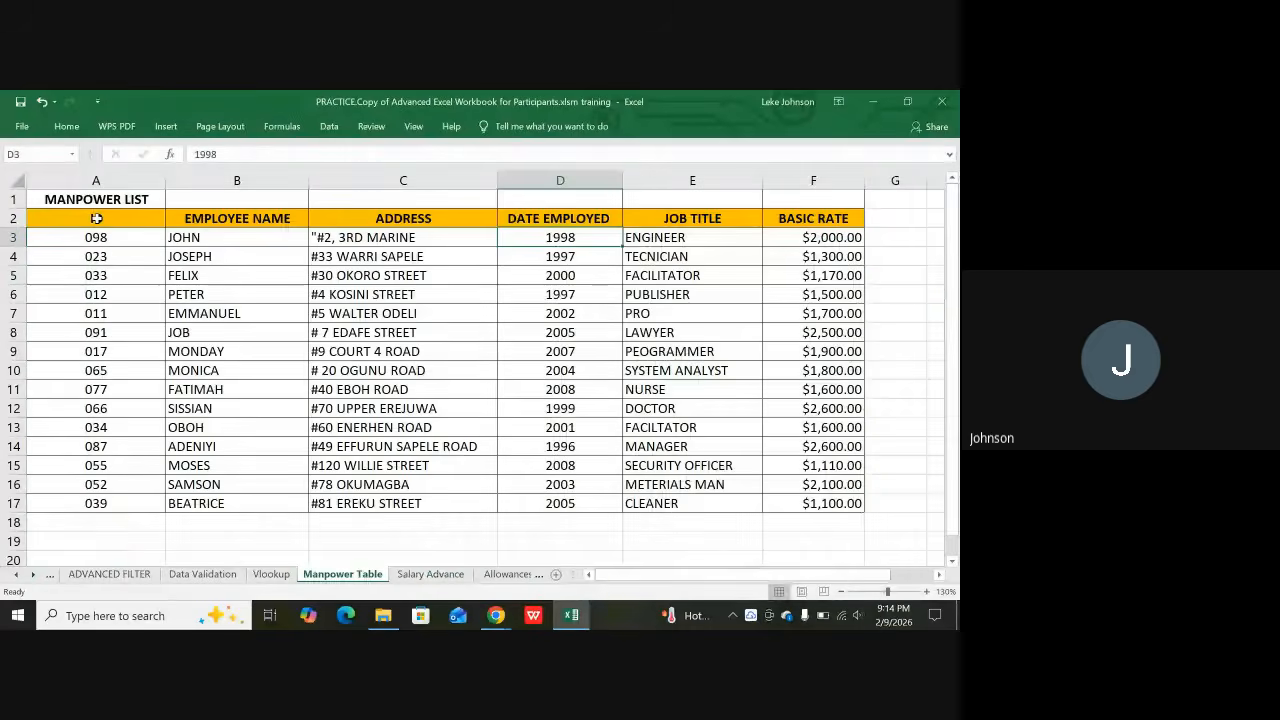
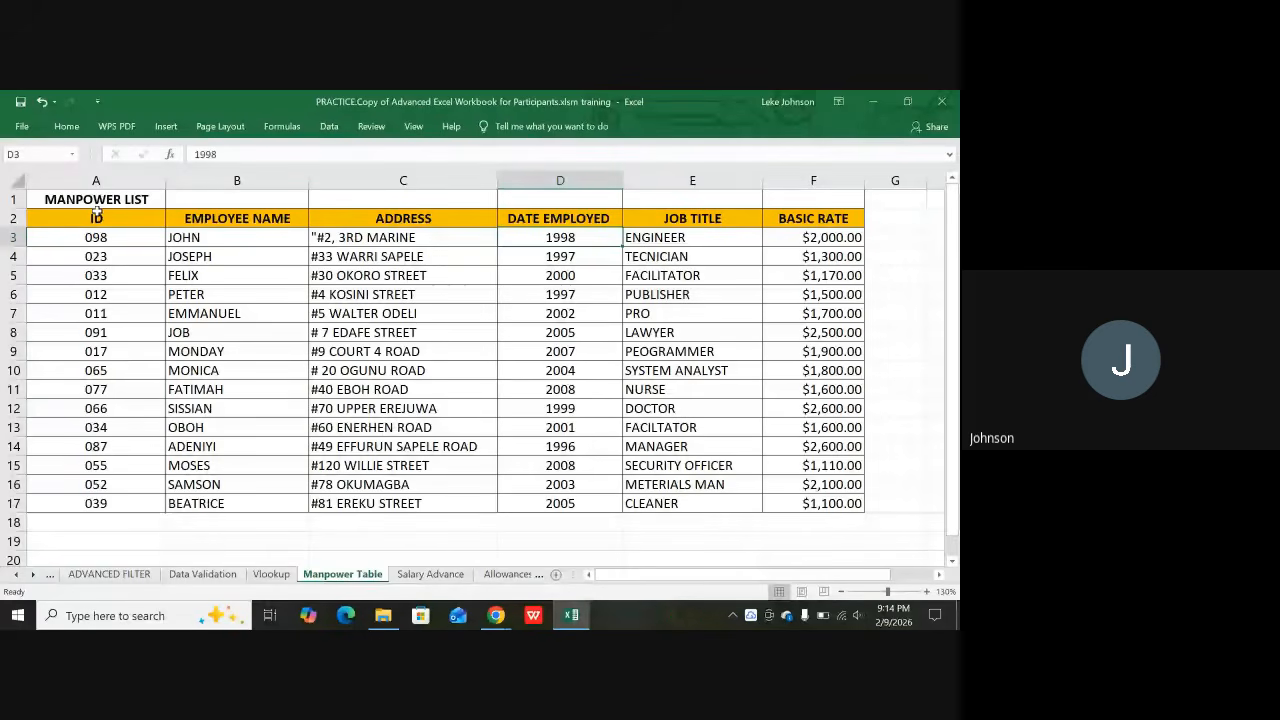
Review the ID, Name, Job Title and Salary Advance columns on the Salary Advance sheet, then return to the Manpower Table sheet
{"action": "left_click", "coordinate": [429, 572]}
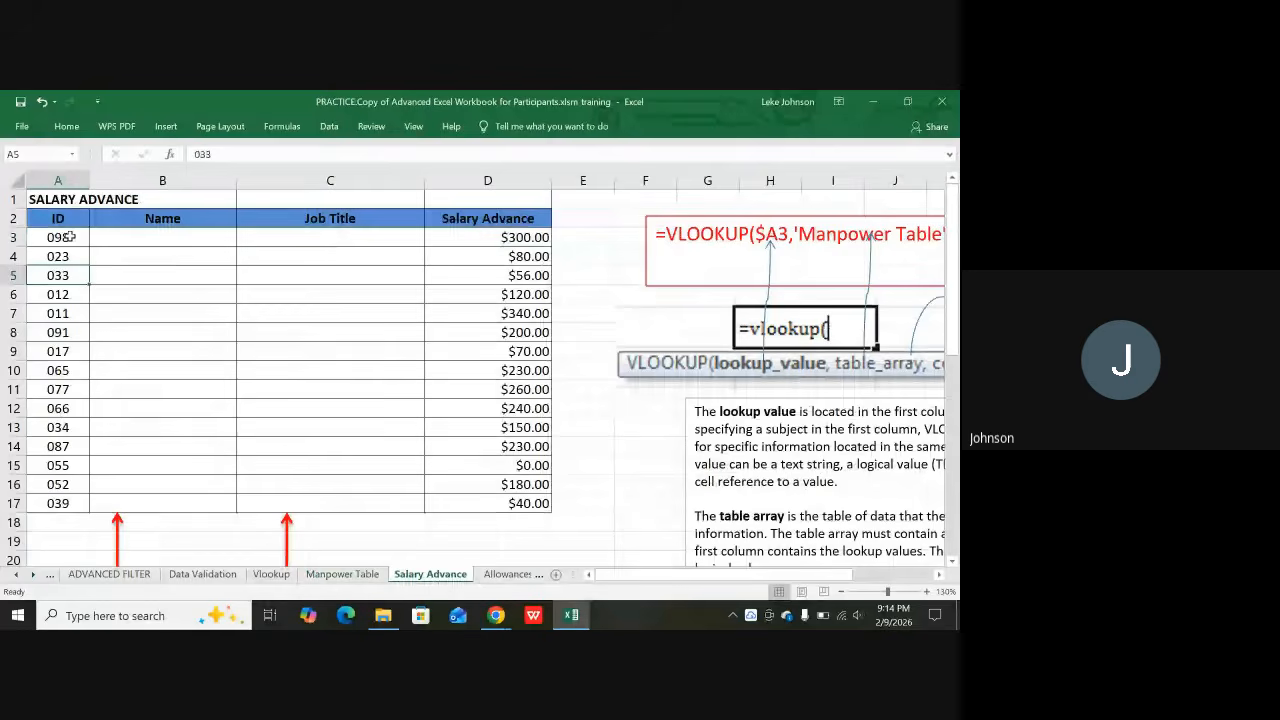
{"action": "left_click", "coordinate": [72, 350]}
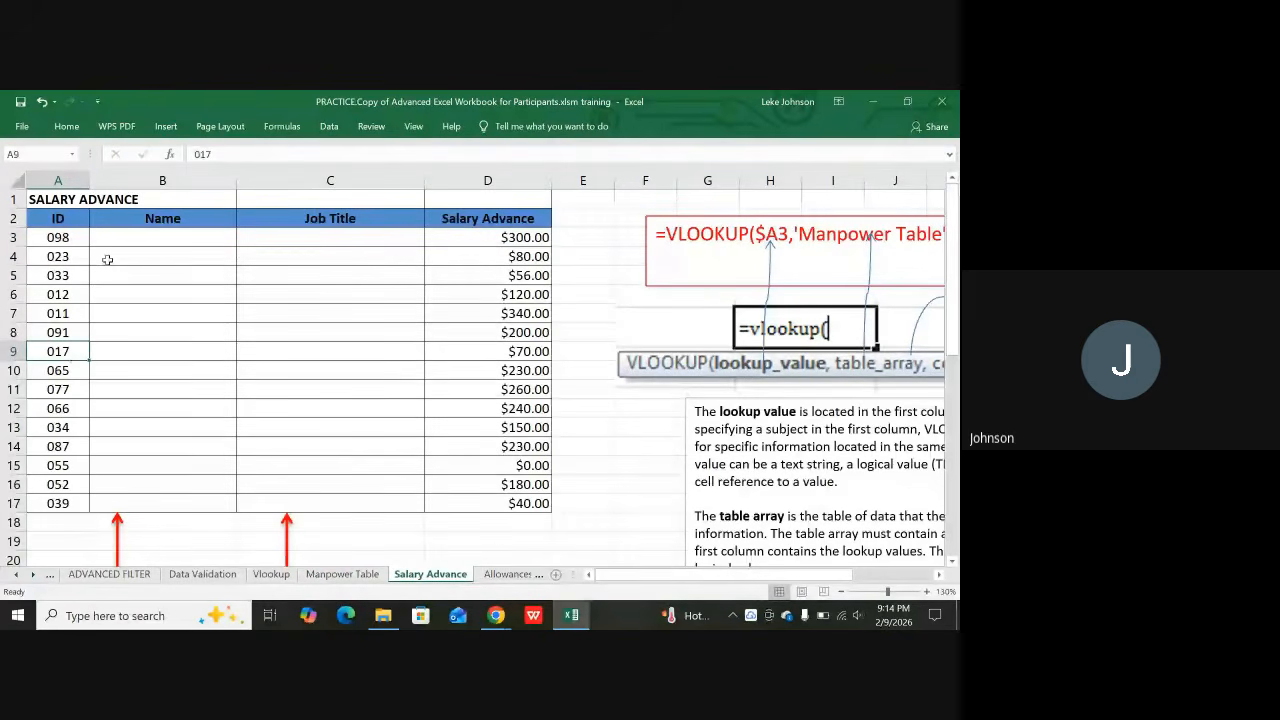
{"action": "left_click", "coordinate": [175, 220]}
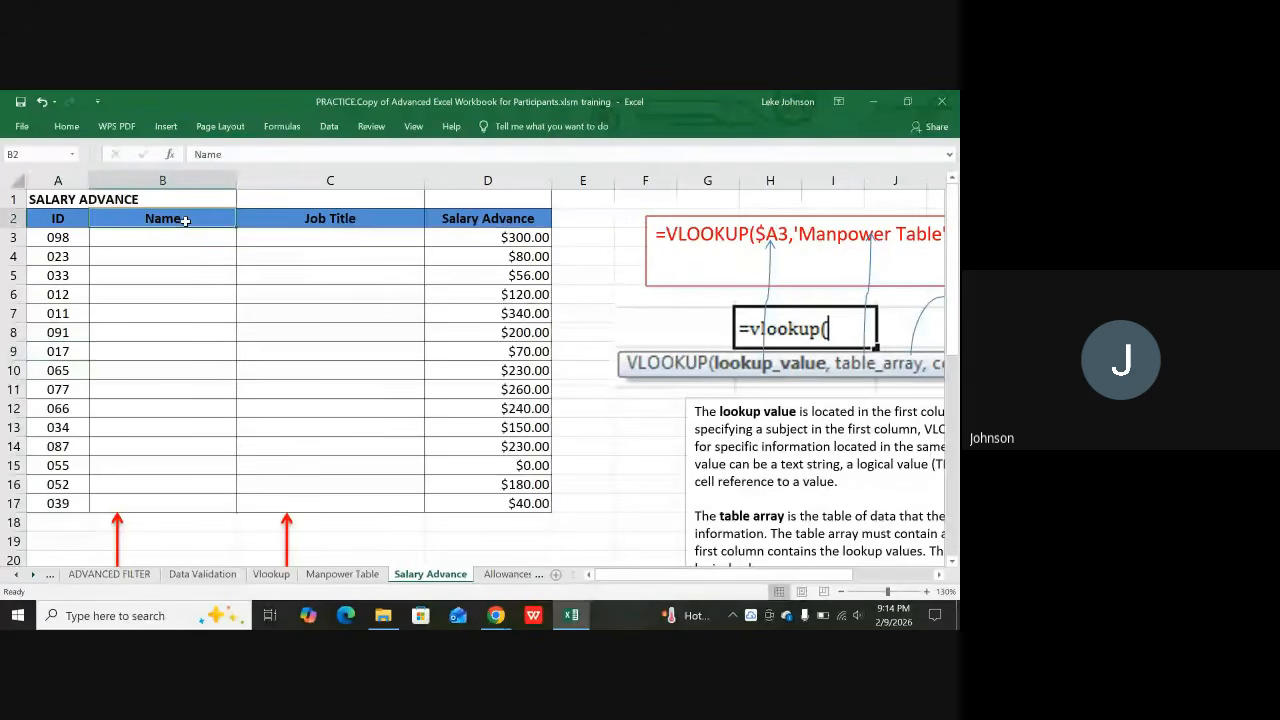
{"action": "left_click", "coordinate": [335, 233]}
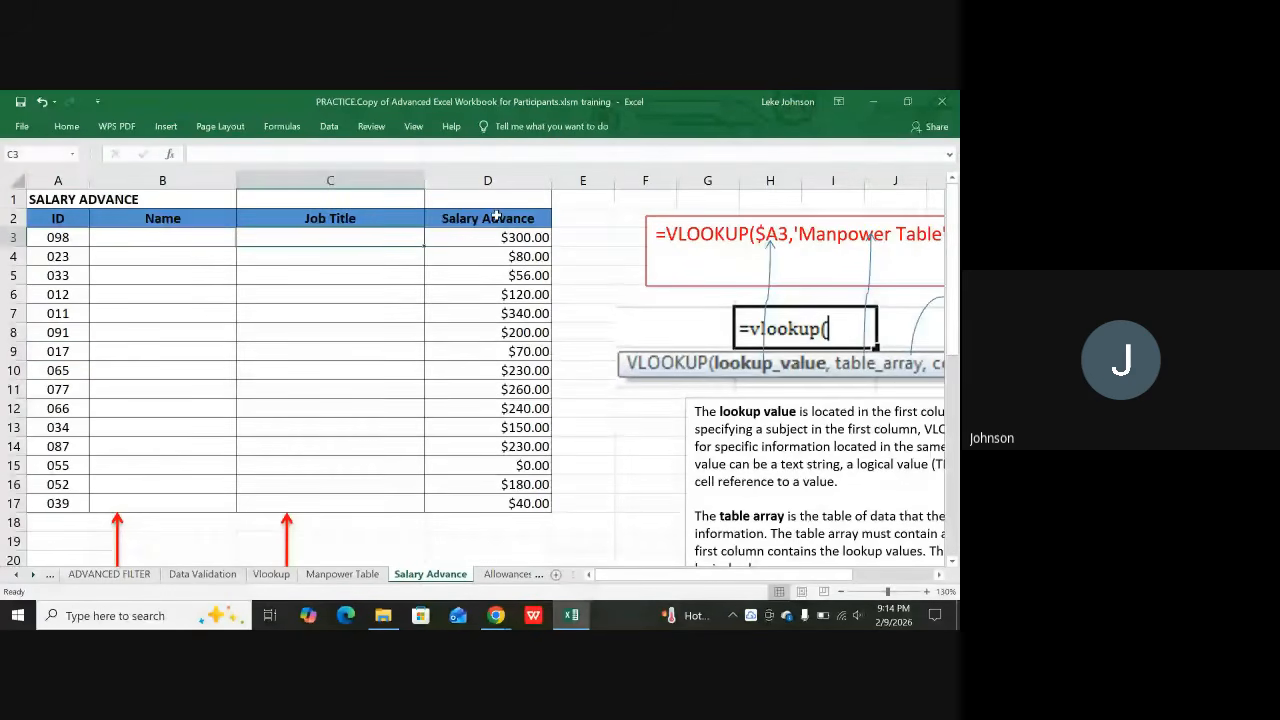
{"action": "left_click", "coordinate": [526, 235]}
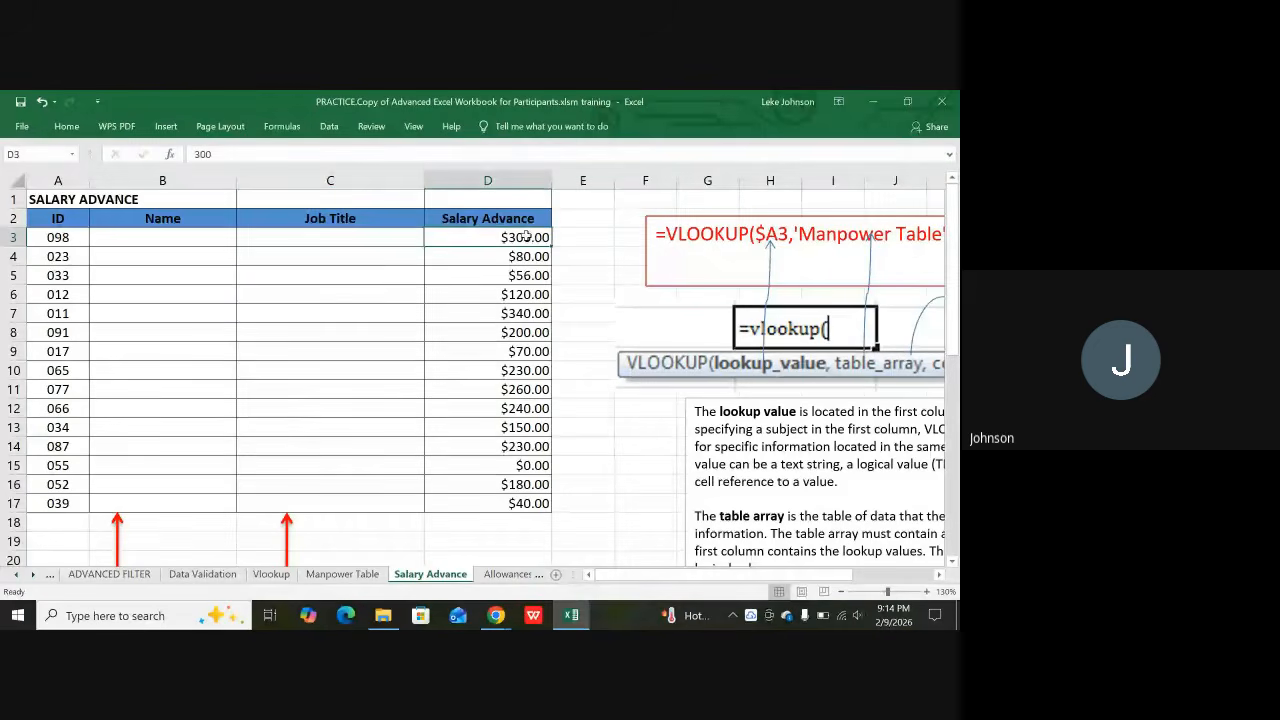
{"action": "left_click", "coordinate": [520, 256]}
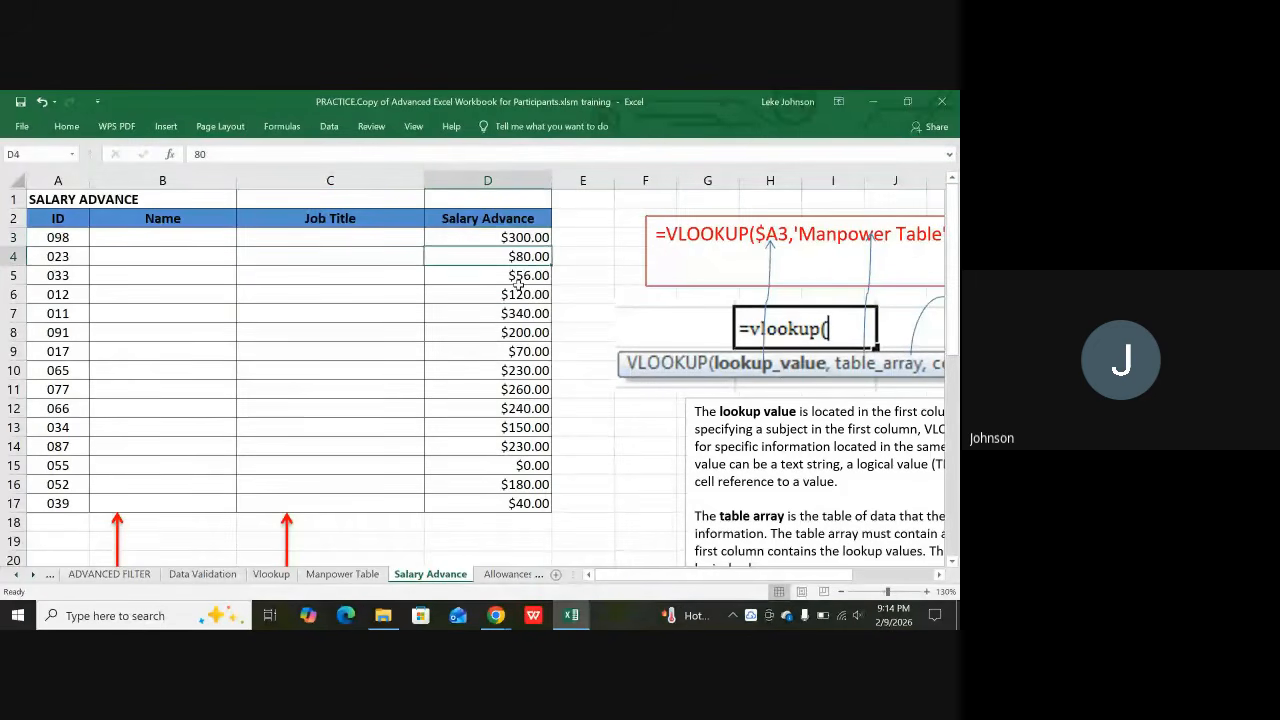
{"action": "left_click", "coordinate": [520, 296]}
{"action": "left_click", "coordinate": [522, 389]}
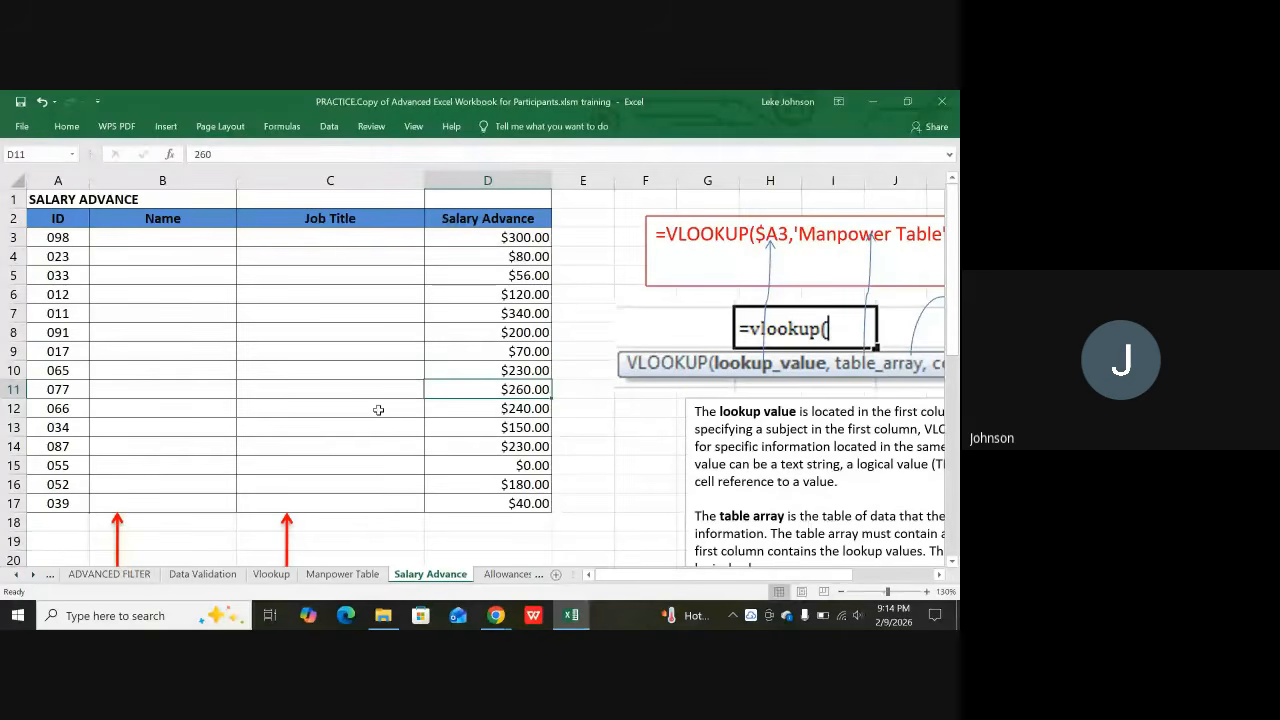
{"action": "left_click", "coordinate": [342, 574]}
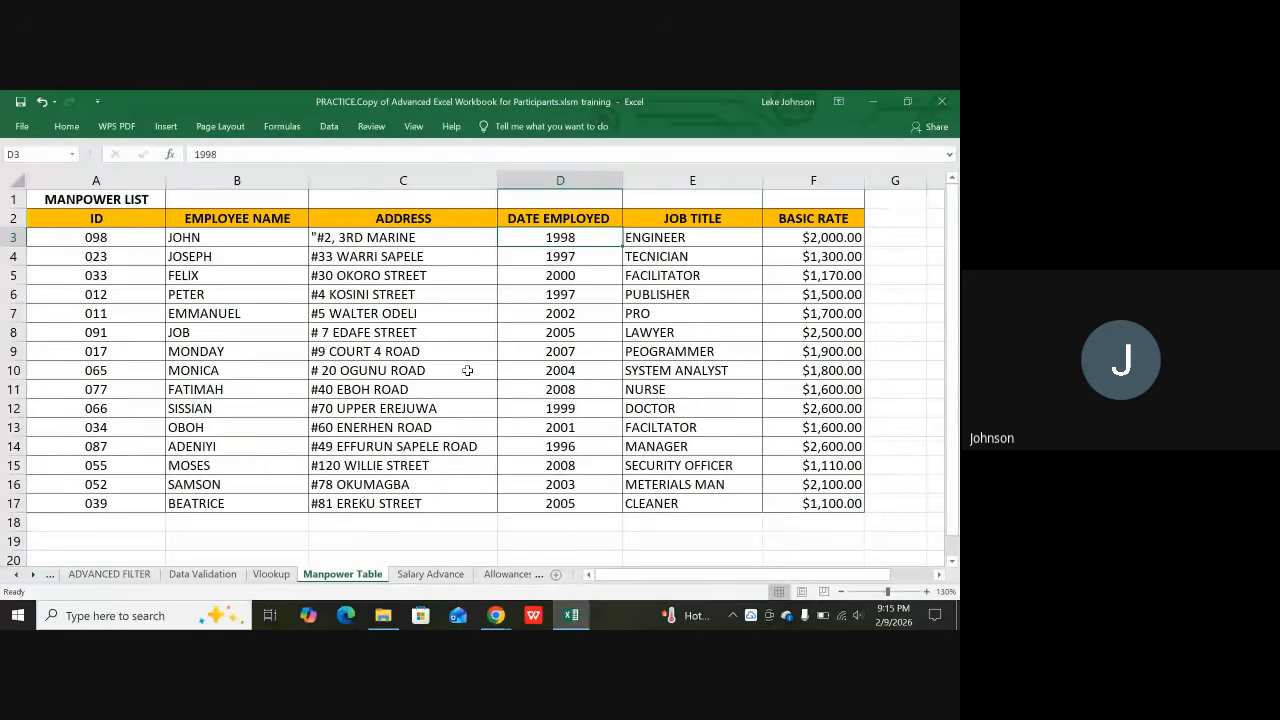
Compare the Salary Advance sheet with the Manpower Table sheet, examining the columns from ID to Basic Rate as the source for the blank names
{"action": "left_click", "coordinate": [430, 574]}
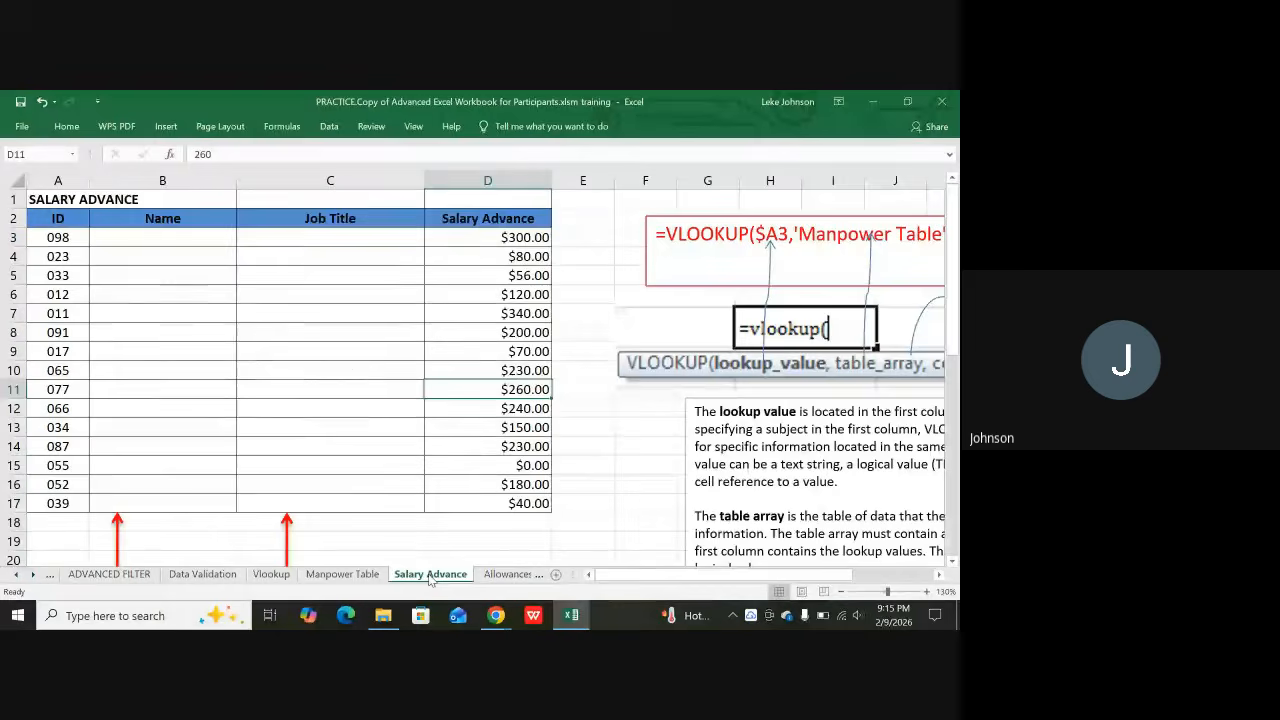
{"action": "left_click", "coordinate": [129, 240]}
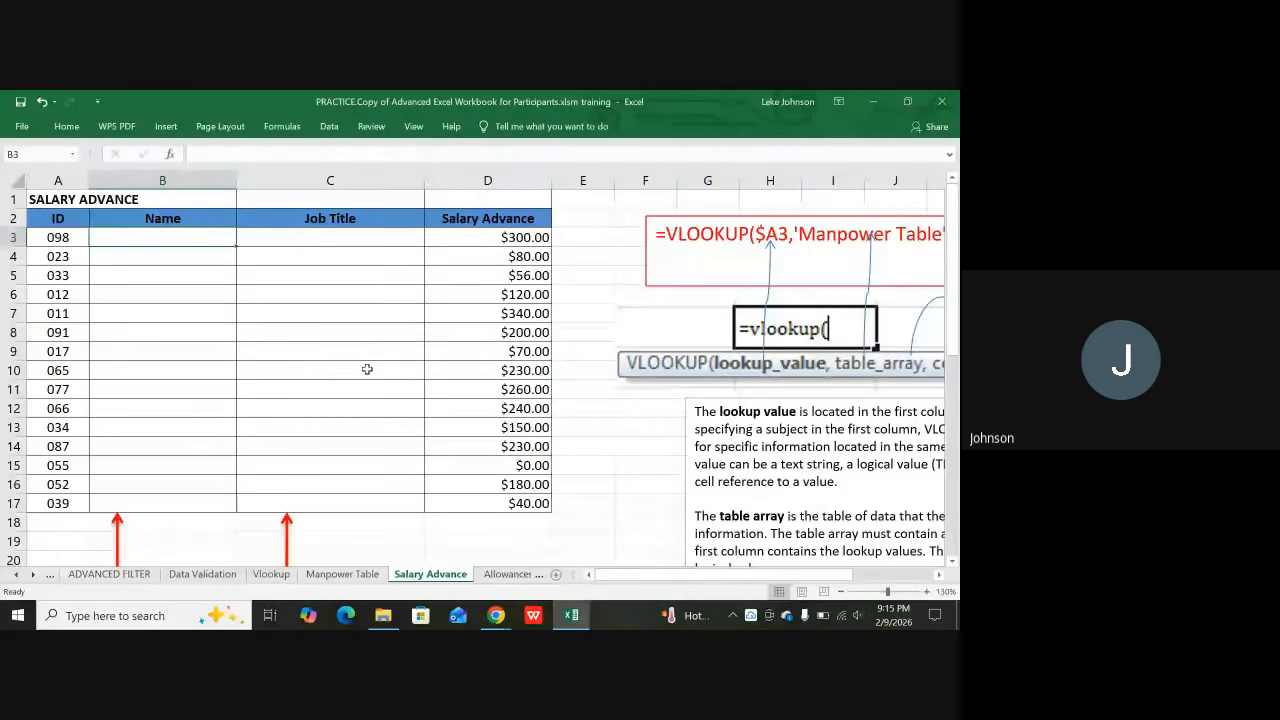
{"action": "left_click", "coordinate": [336, 574]}
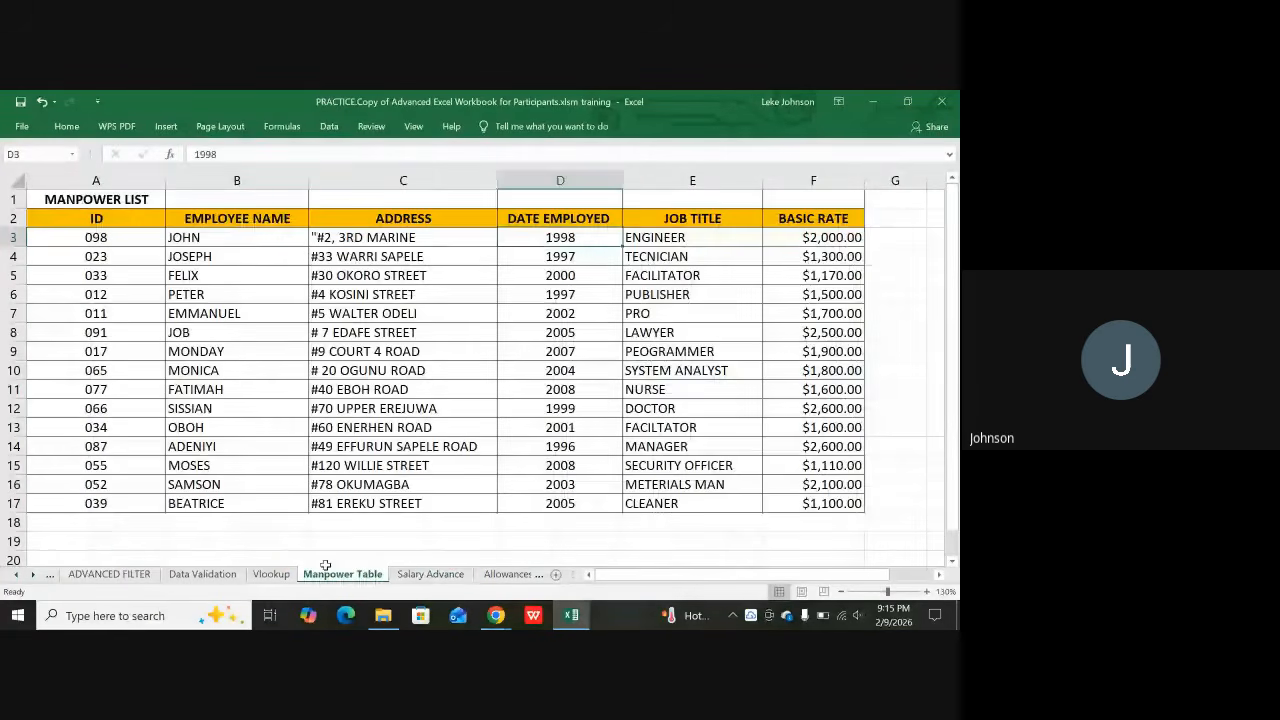
{"action": "left_click", "coordinate": [96, 180]}
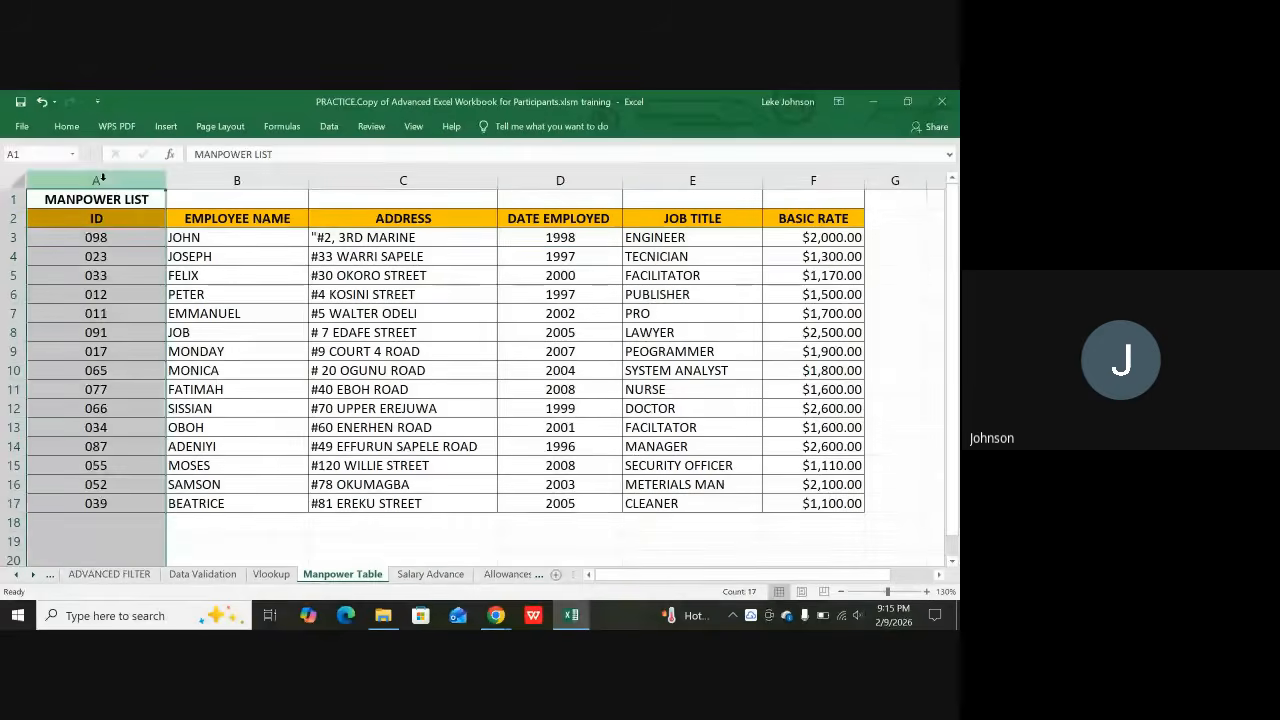
{"action": "left_click", "coordinate": [230, 178]}
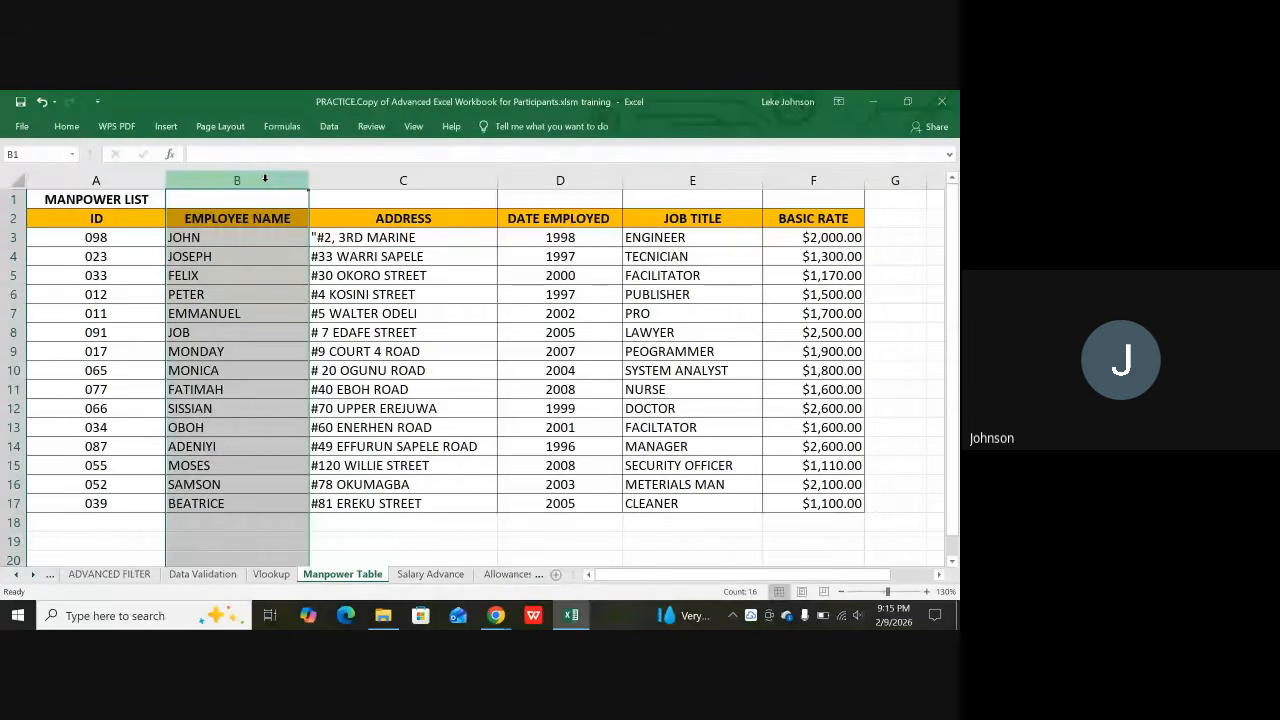
{"action": "left_click", "coordinate": [96, 179]}
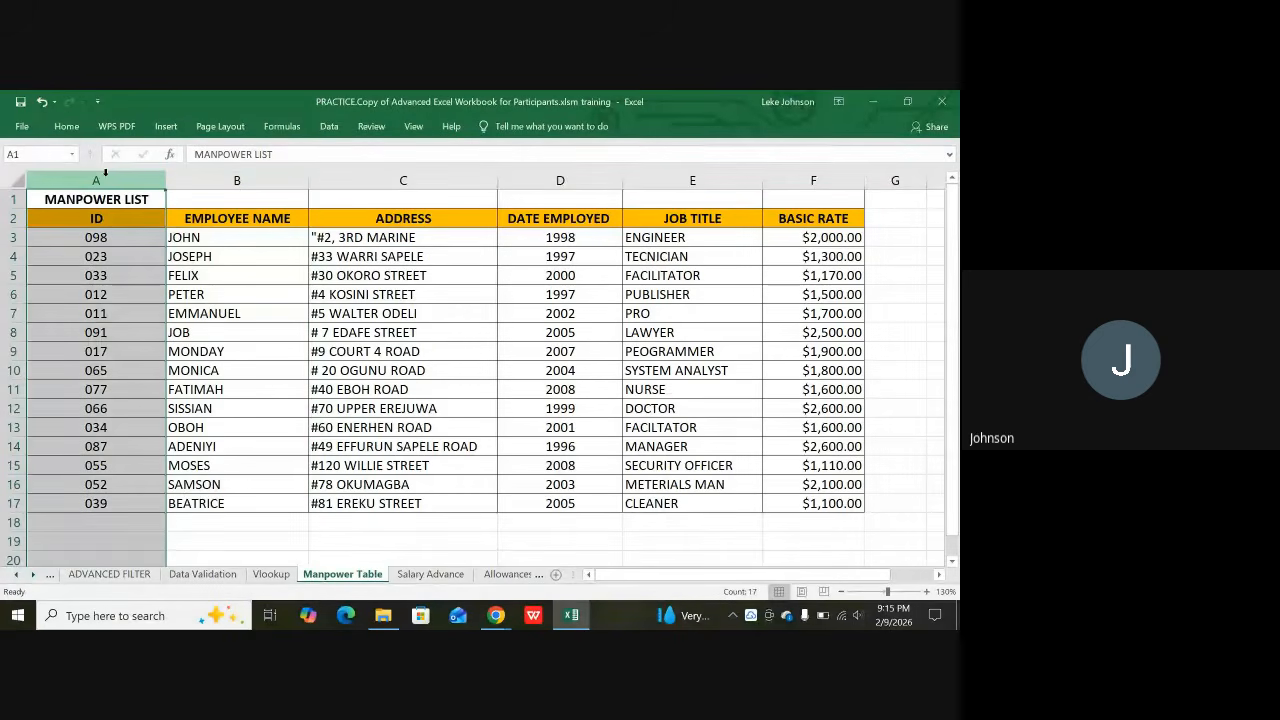
{"action": "left_click", "coordinate": [403, 179]}
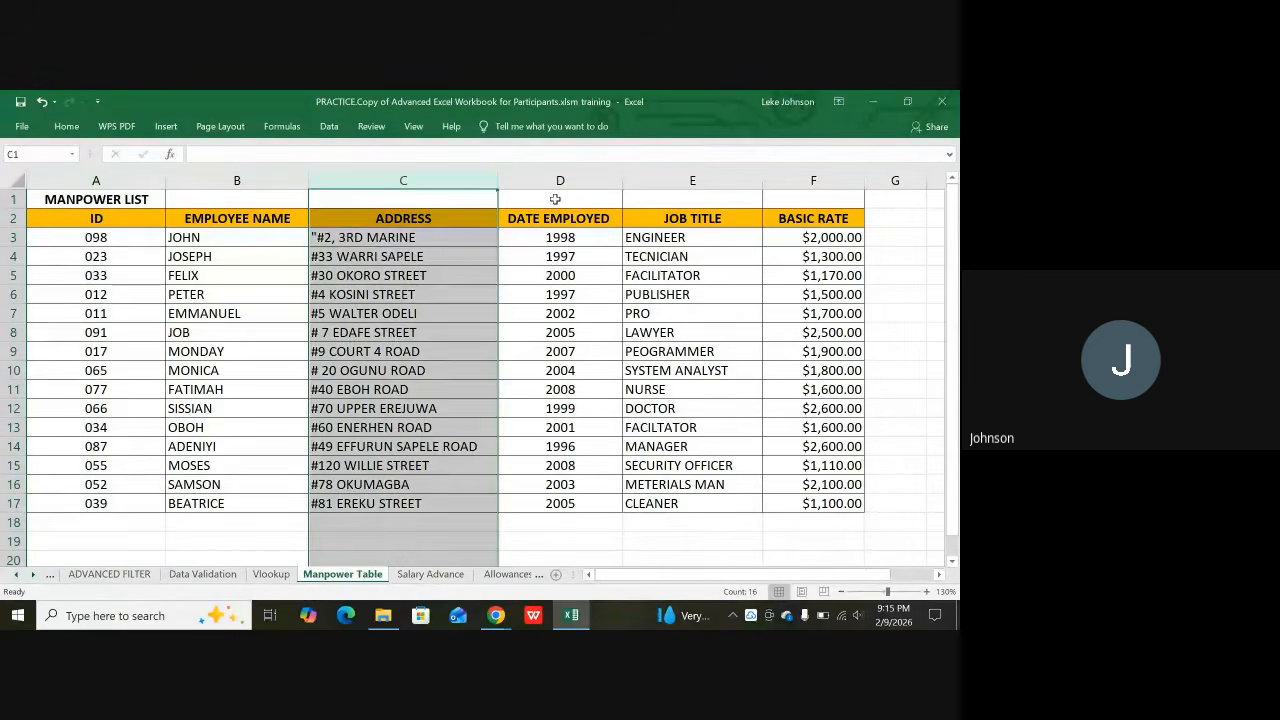
{"action": "left_click", "coordinate": [560, 180]}
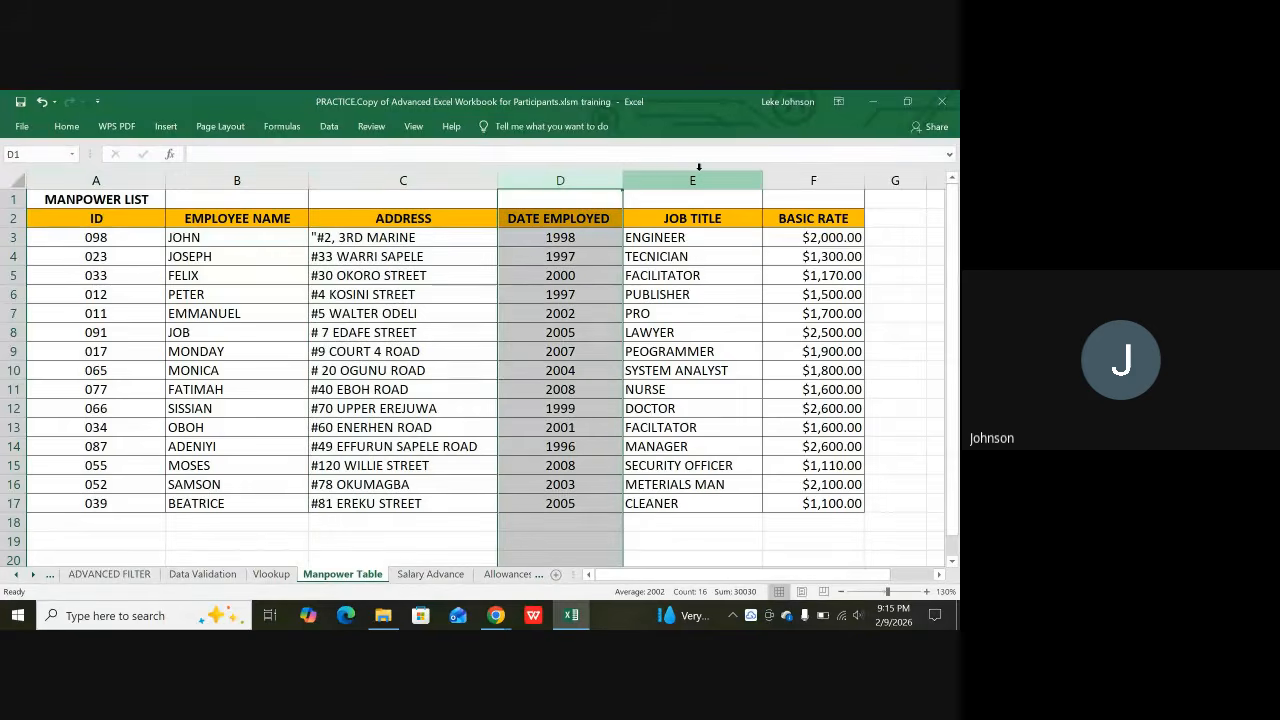
{"action": "left_click", "coordinate": [813, 180]}
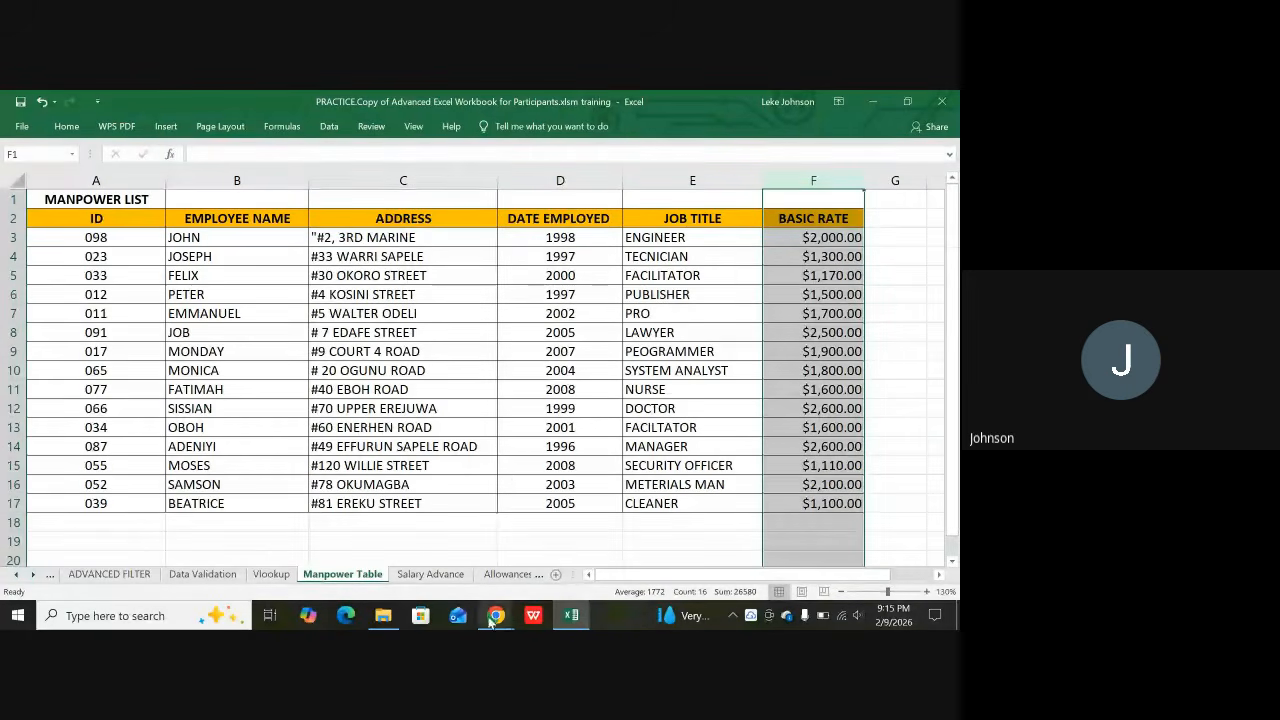
{"action": "mouse_move", "coordinate": [493, 621]}
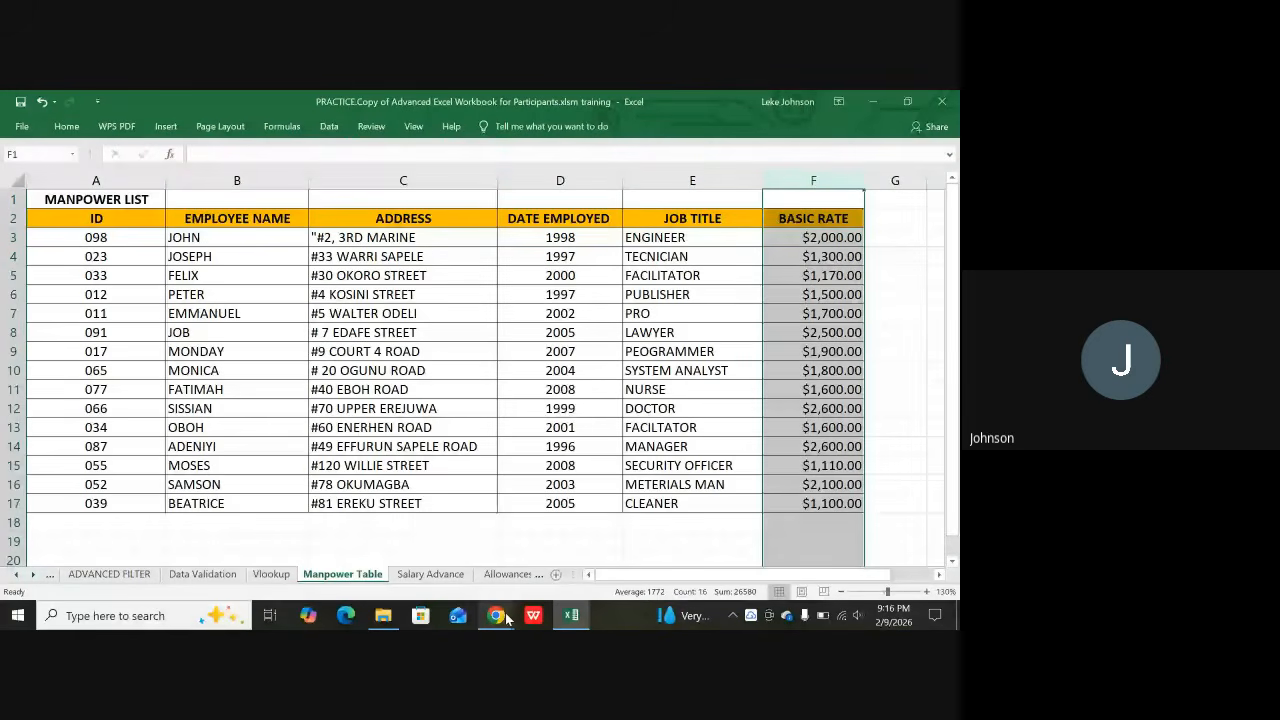
{"action": "left_click", "coordinate": [428, 574]}
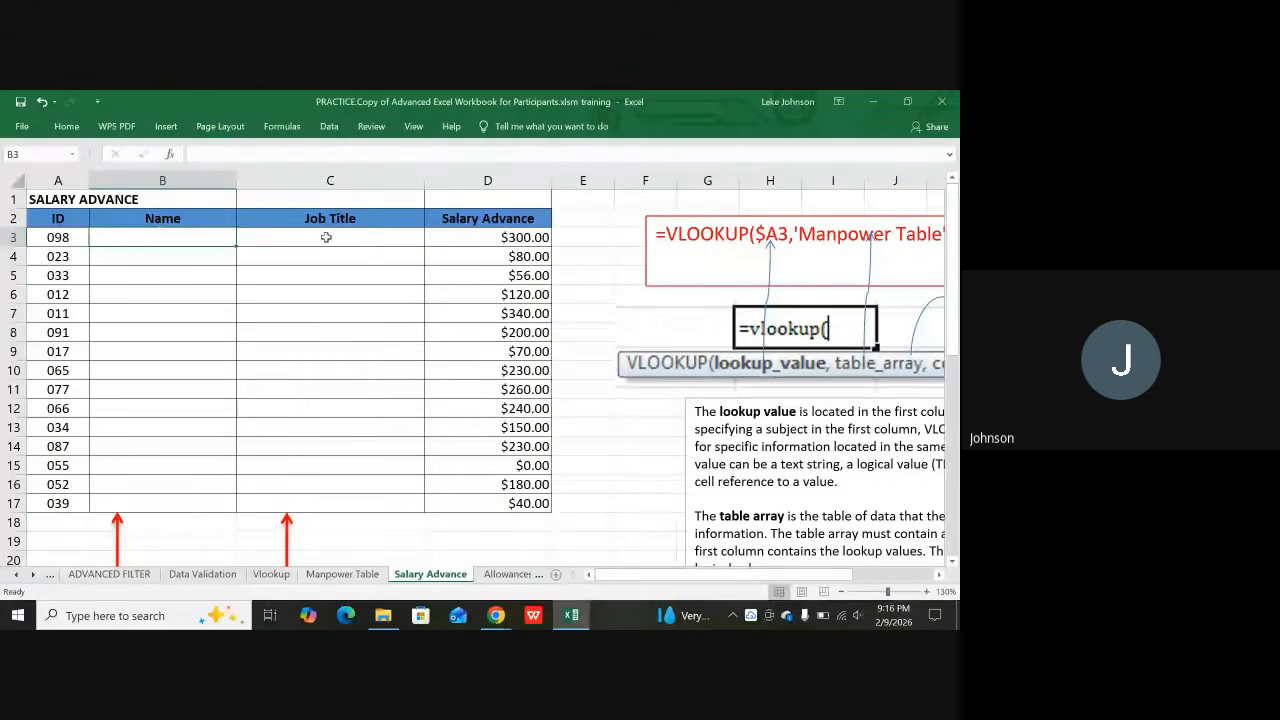
{"action": "left_click", "coordinate": [373, 576]}
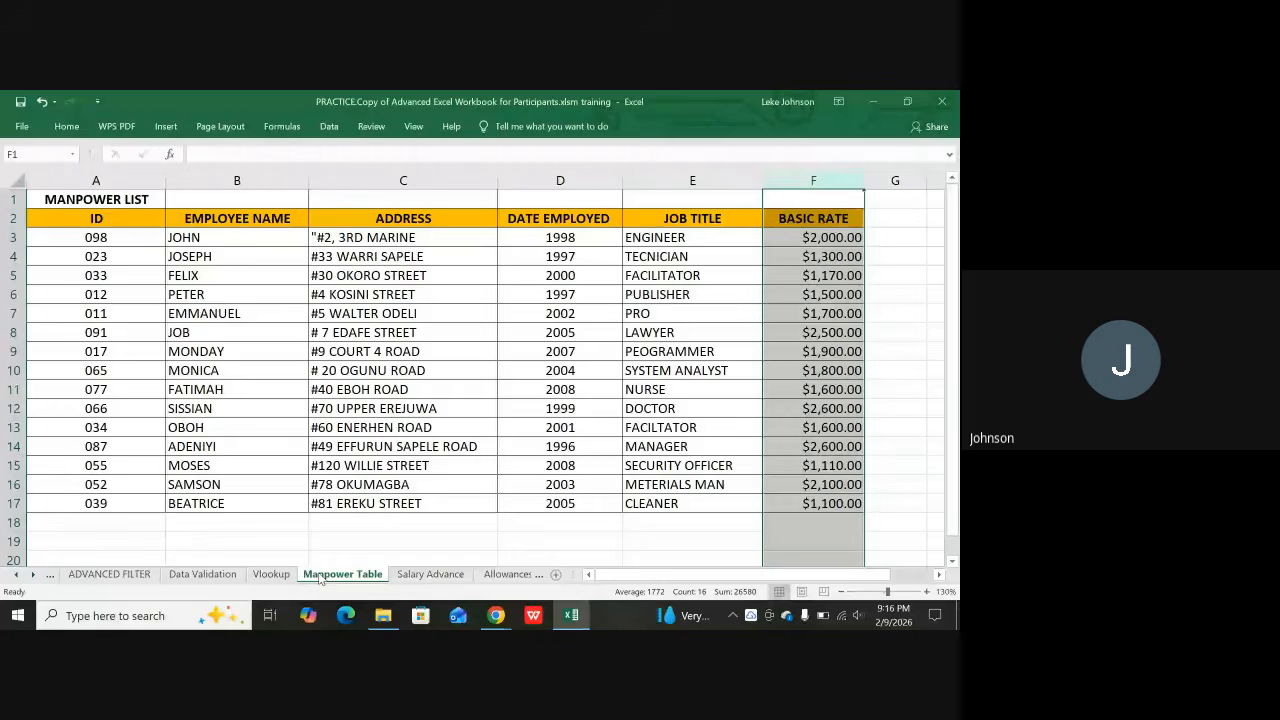
Begin a VLOOKUP formula in cell B3 of the Salary Advance sheet with A3 as the lookup value
{"action": "left_click", "coordinate": [430, 574]}
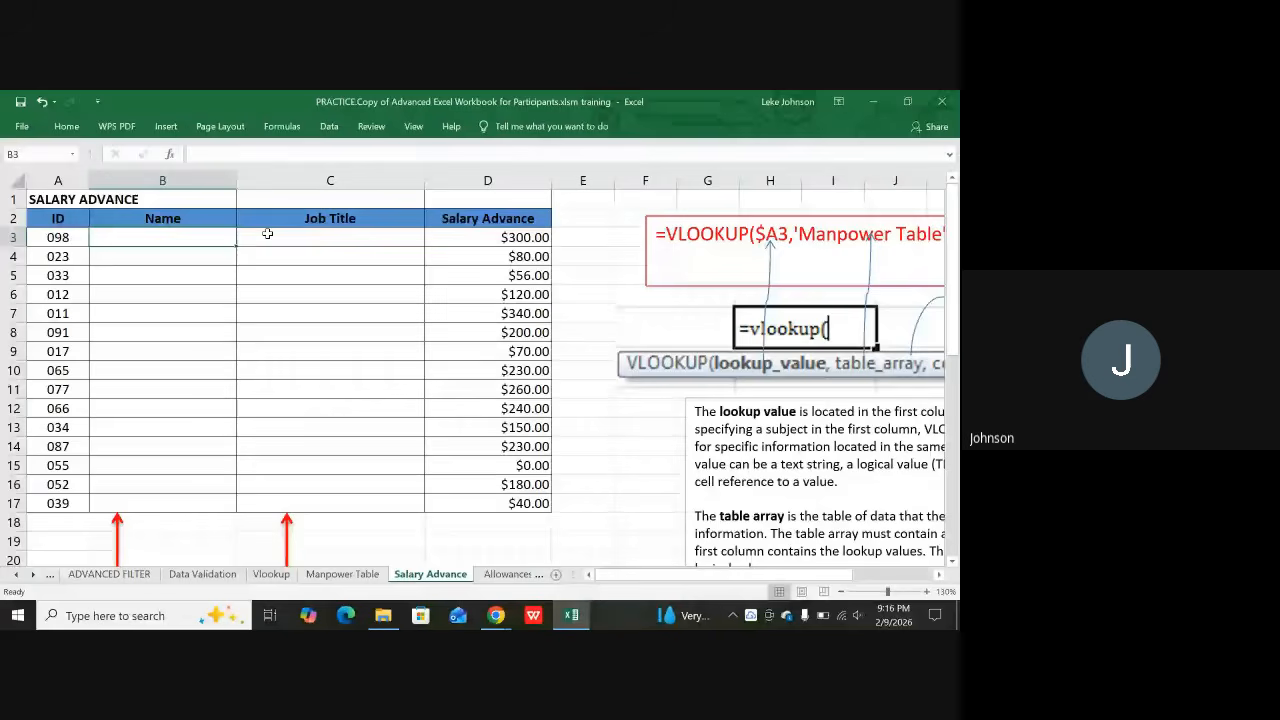
{"action": "type", "text": "="}
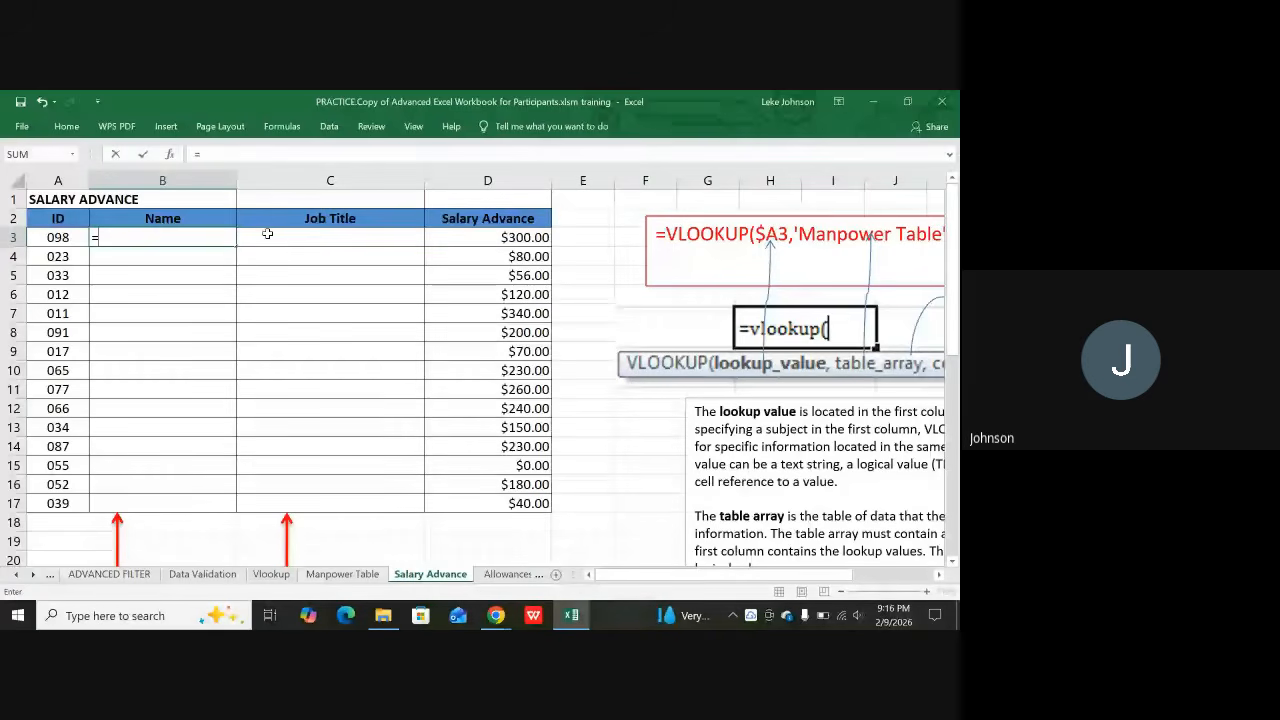
{"action": "type", "text": "vl"}
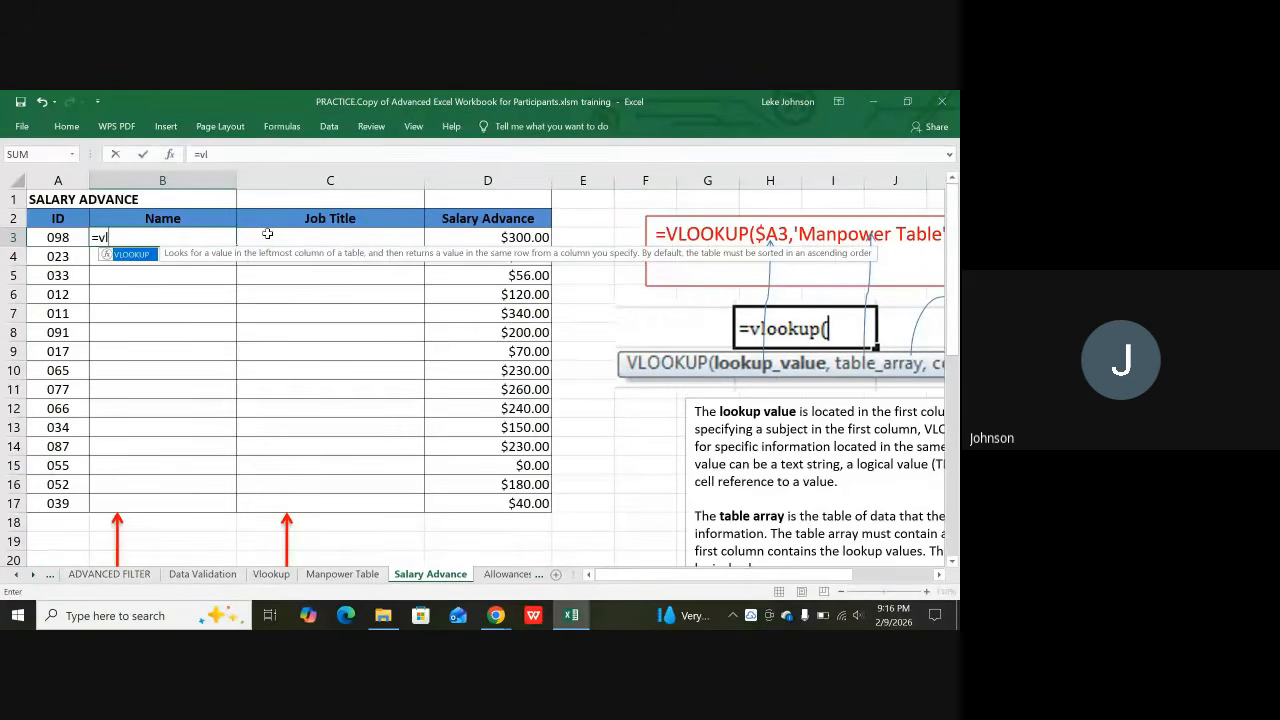
{"action": "type", "text": "ookup"}
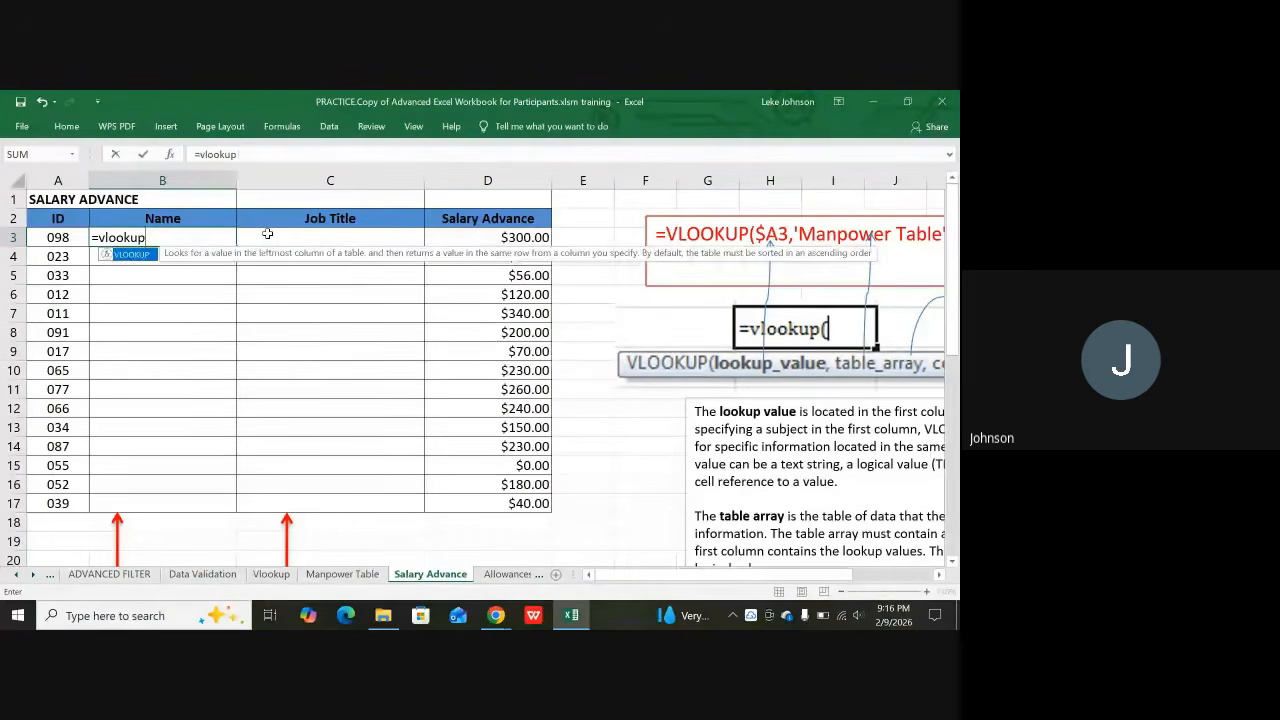
{"action": "type", "text": "("}
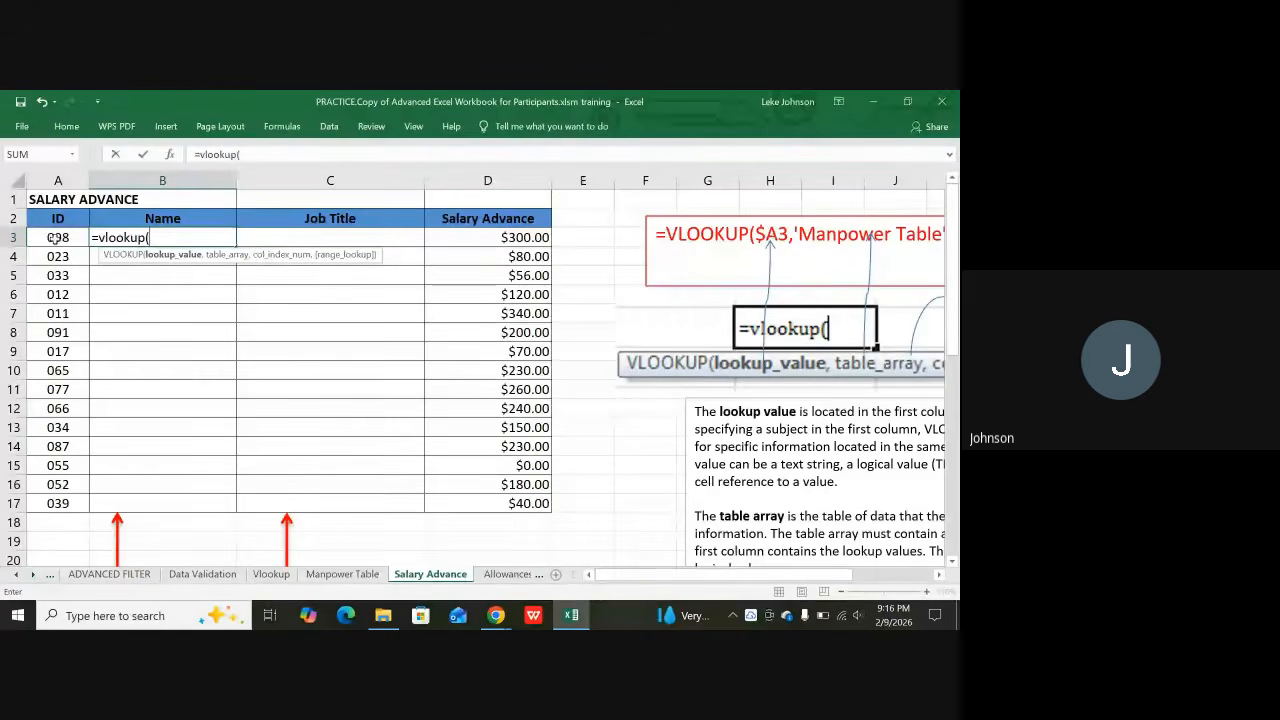
{"action": "left_click", "coordinate": [60, 237]}
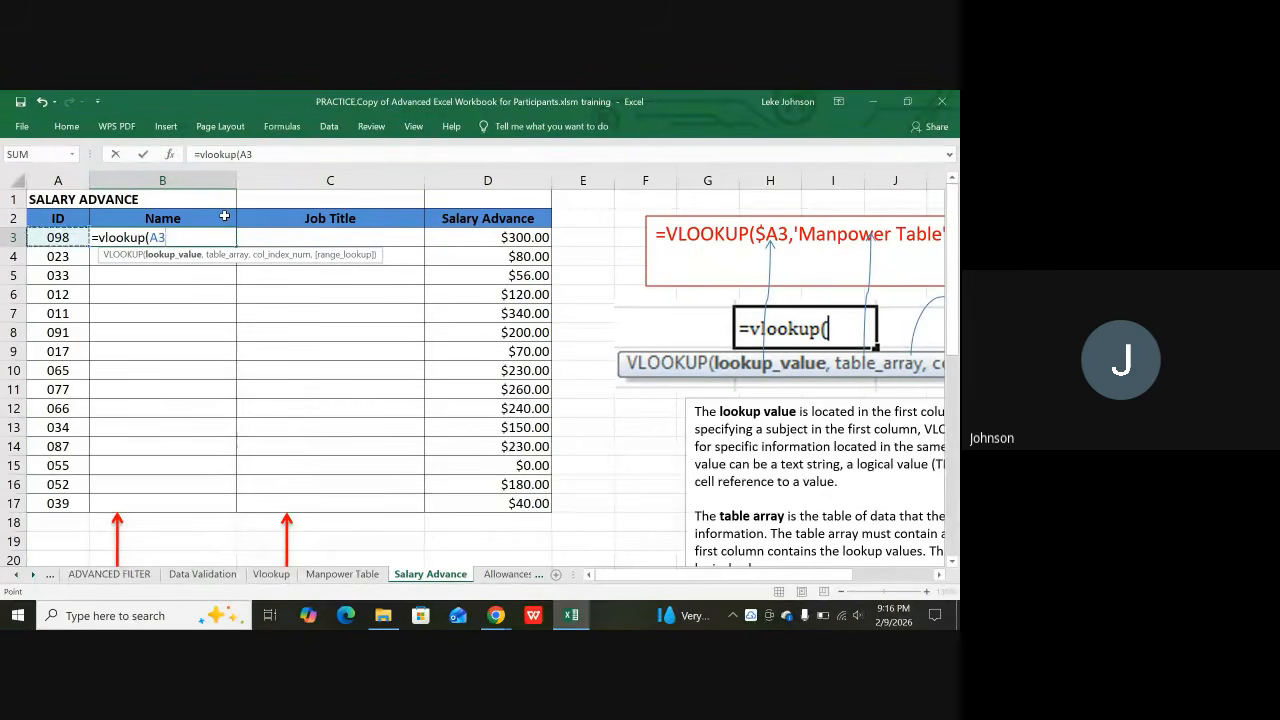
{"action": "type", "text": ","}
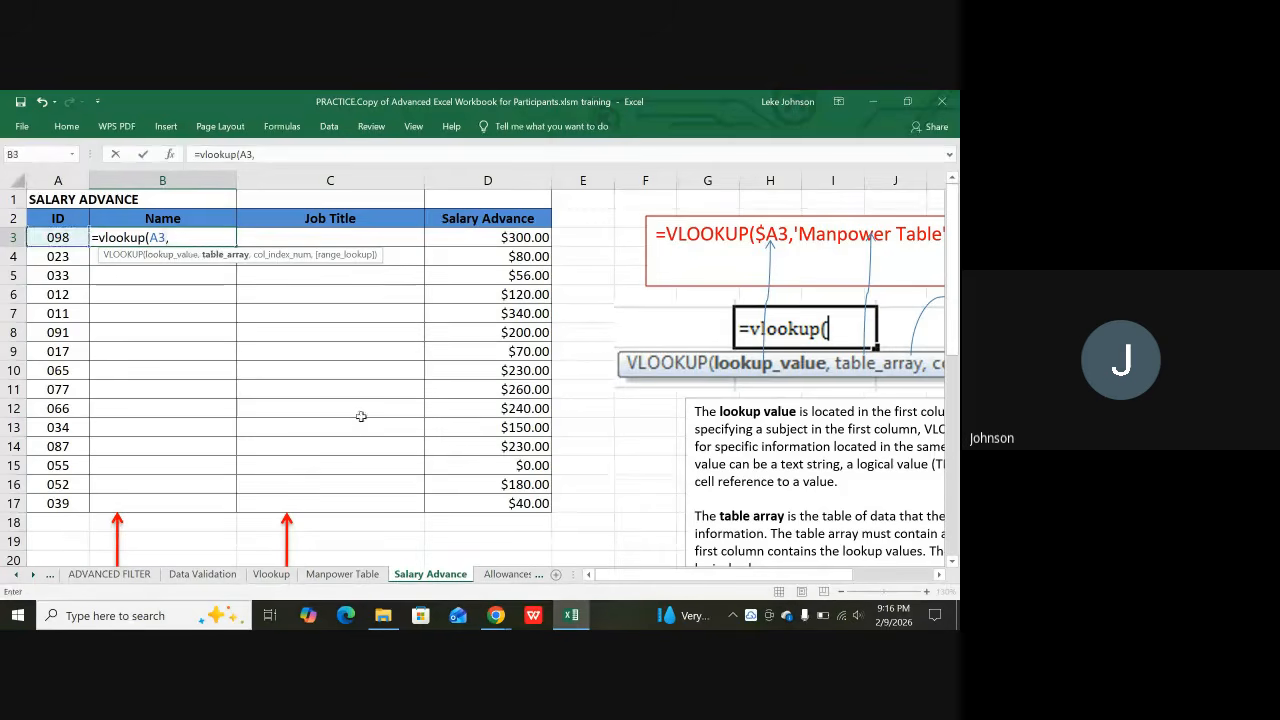
Complete B3's VLOOKUP with table array 'Manpower Table'!A2:F17, column index 2 and FALSE, and check the returned name against the Manpower Table
{"action": "left_click", "coordinate": [346, 577]}
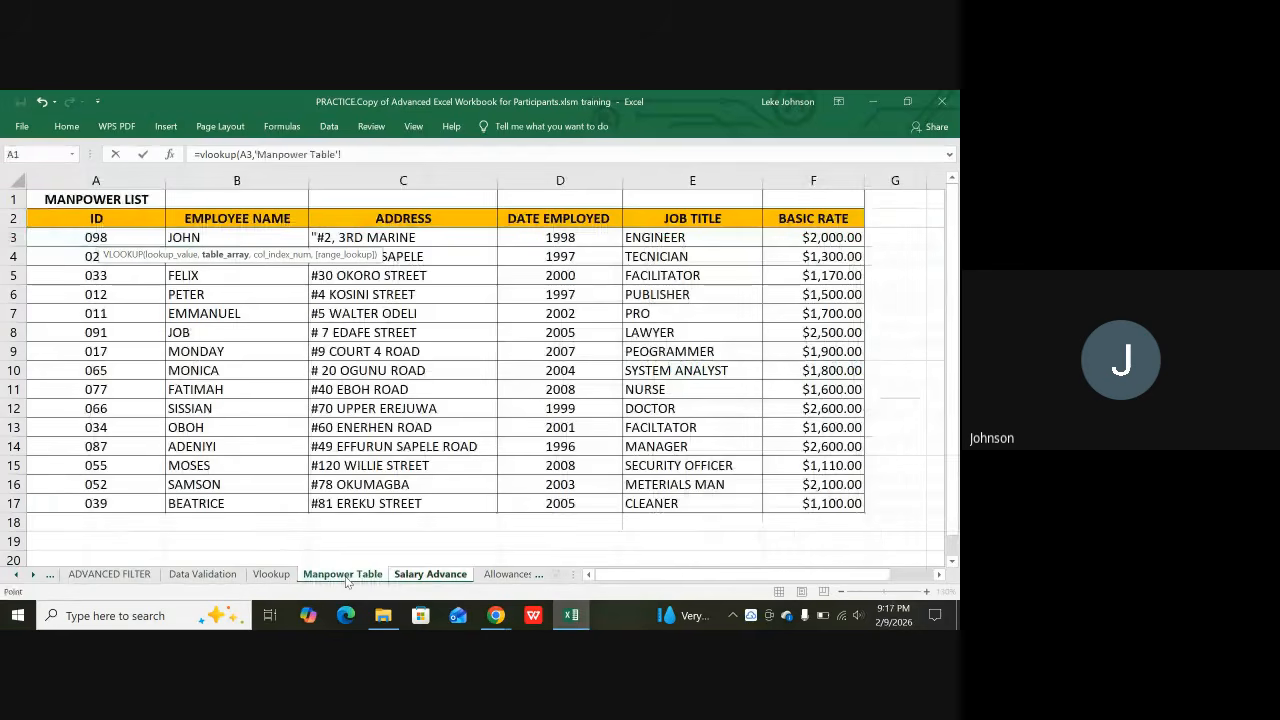
{"action": "left_click", "coordinate": [95, 219]}
{"action": "left_click_drag", "start_coordinate": [95, 219], "coordinate": [853, 497]}
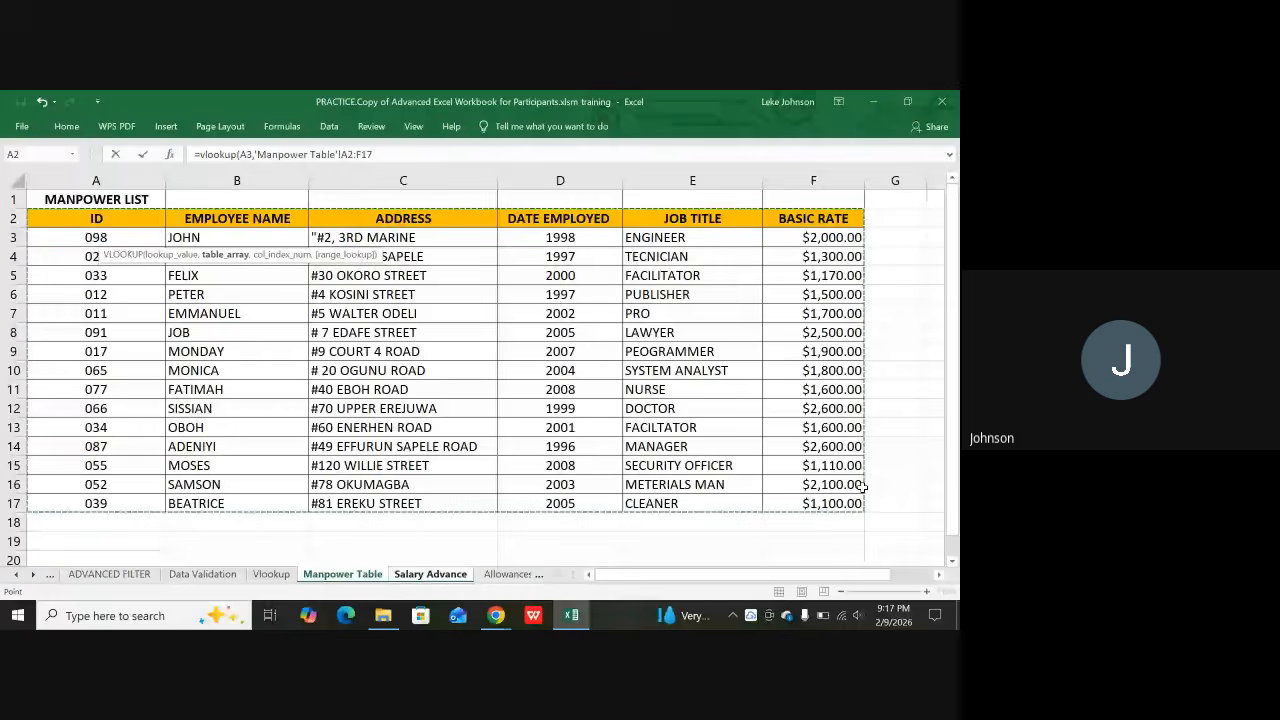
{"action": "type", "text": ","}
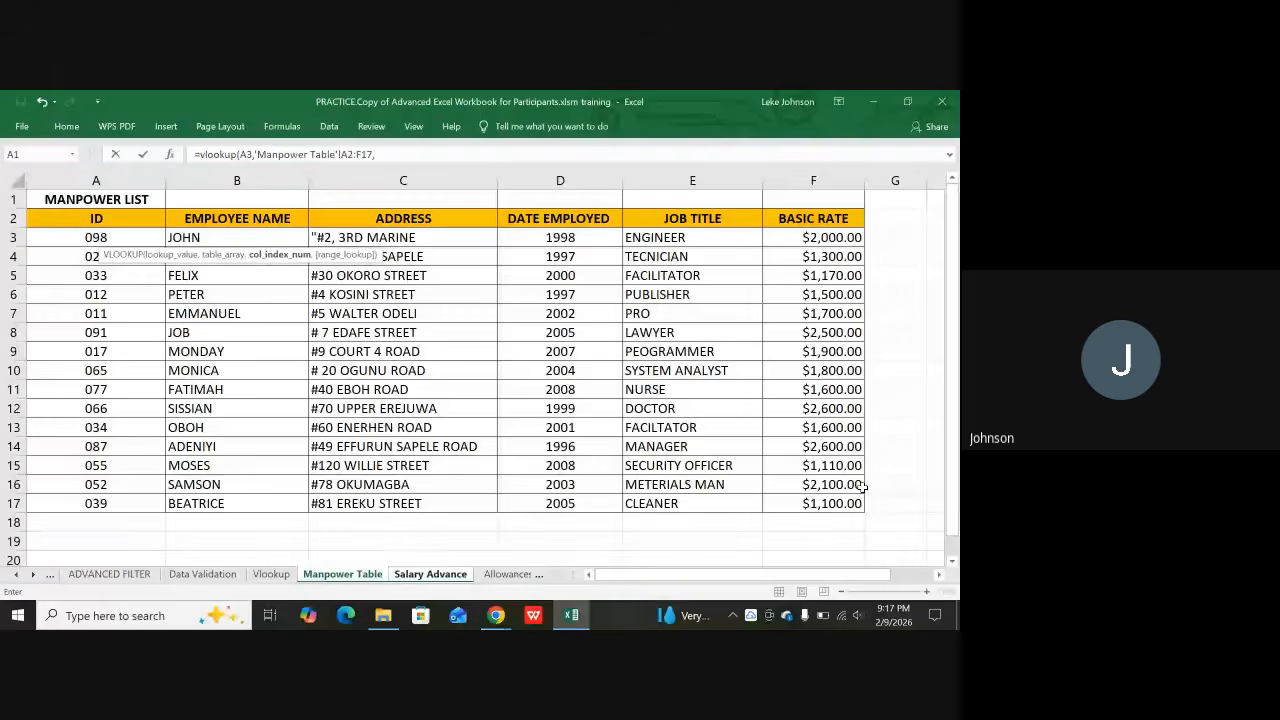
{"action": "type", "text": "2"}
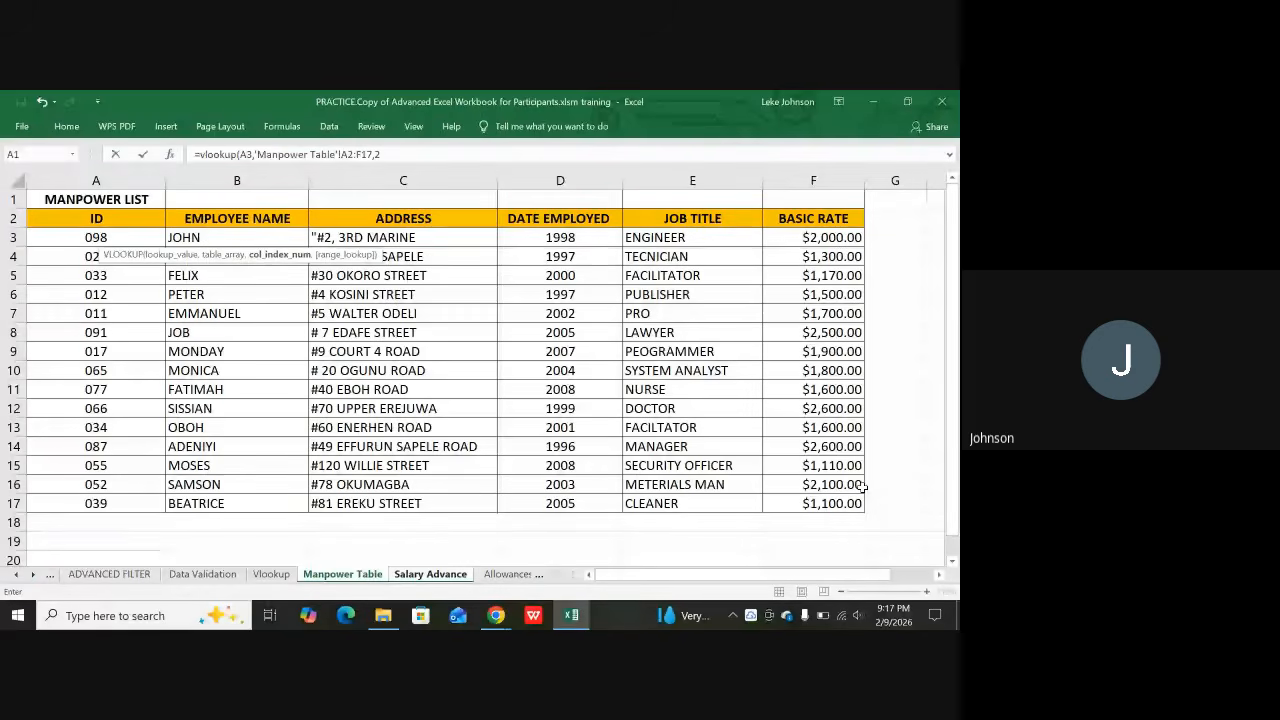
{"action": "type", "text": ","}
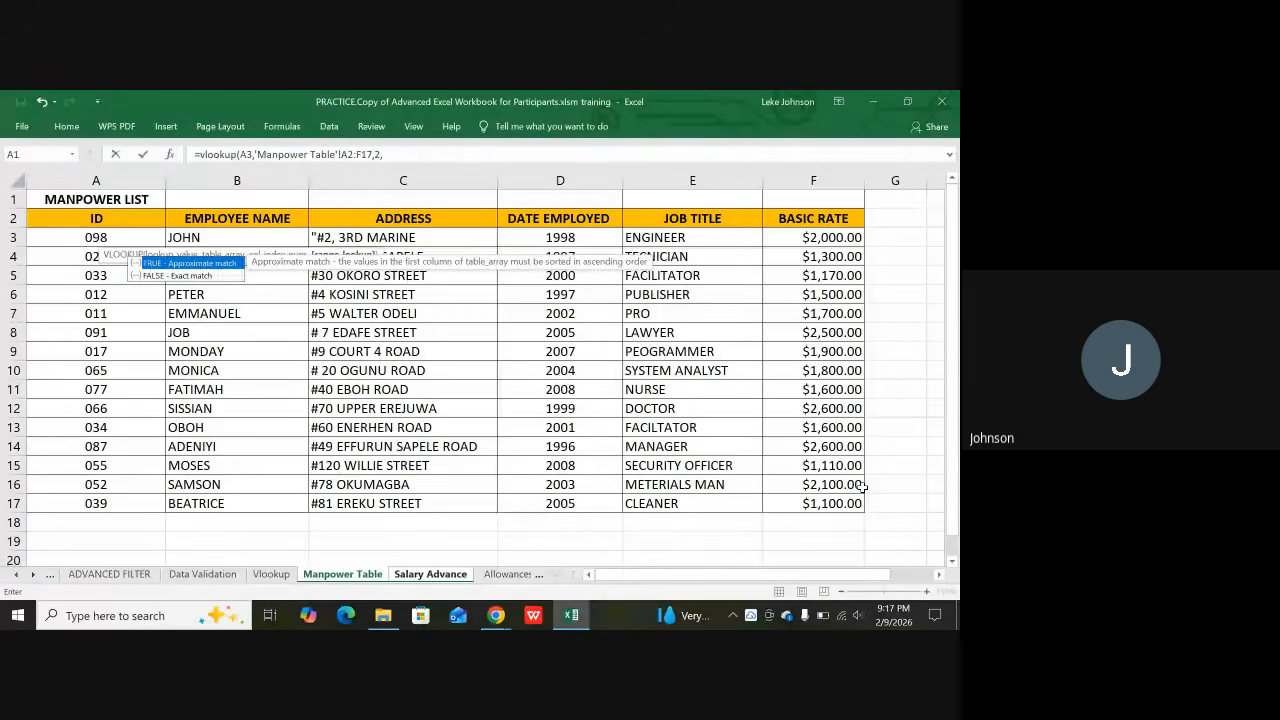
{"action": "type", "text": "false)"}
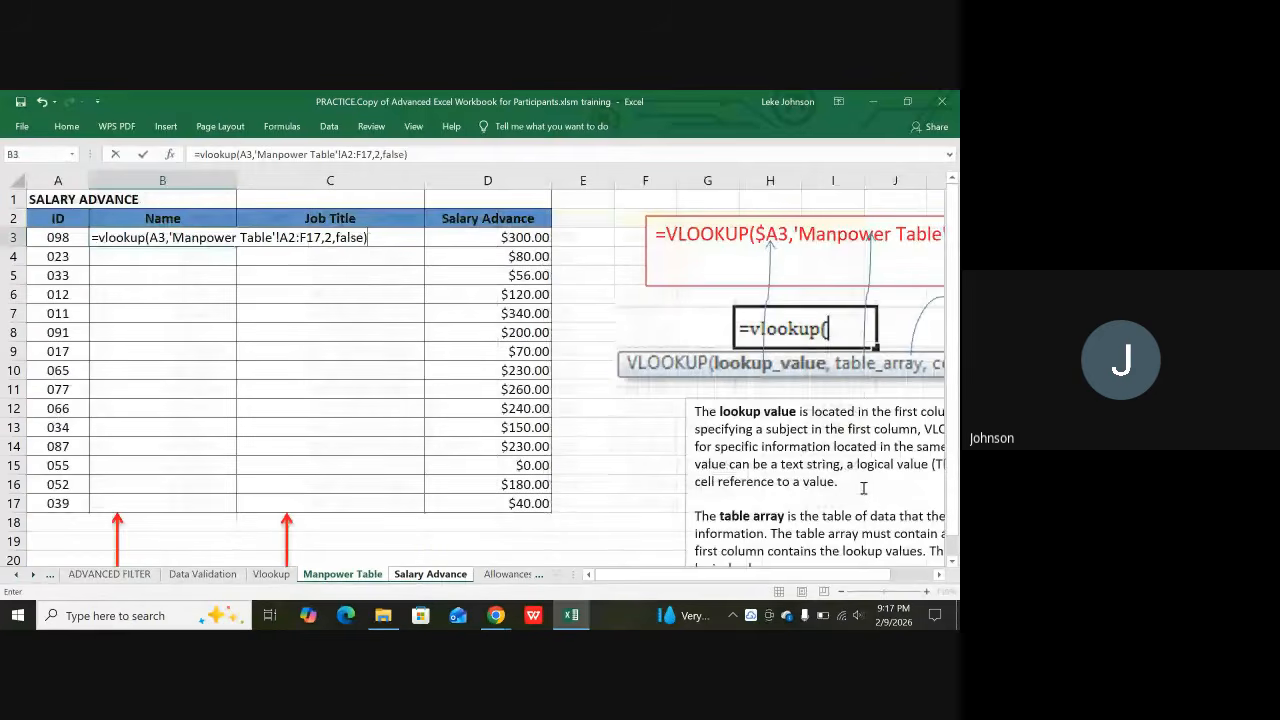
{"action": "key", "text": "Return"}
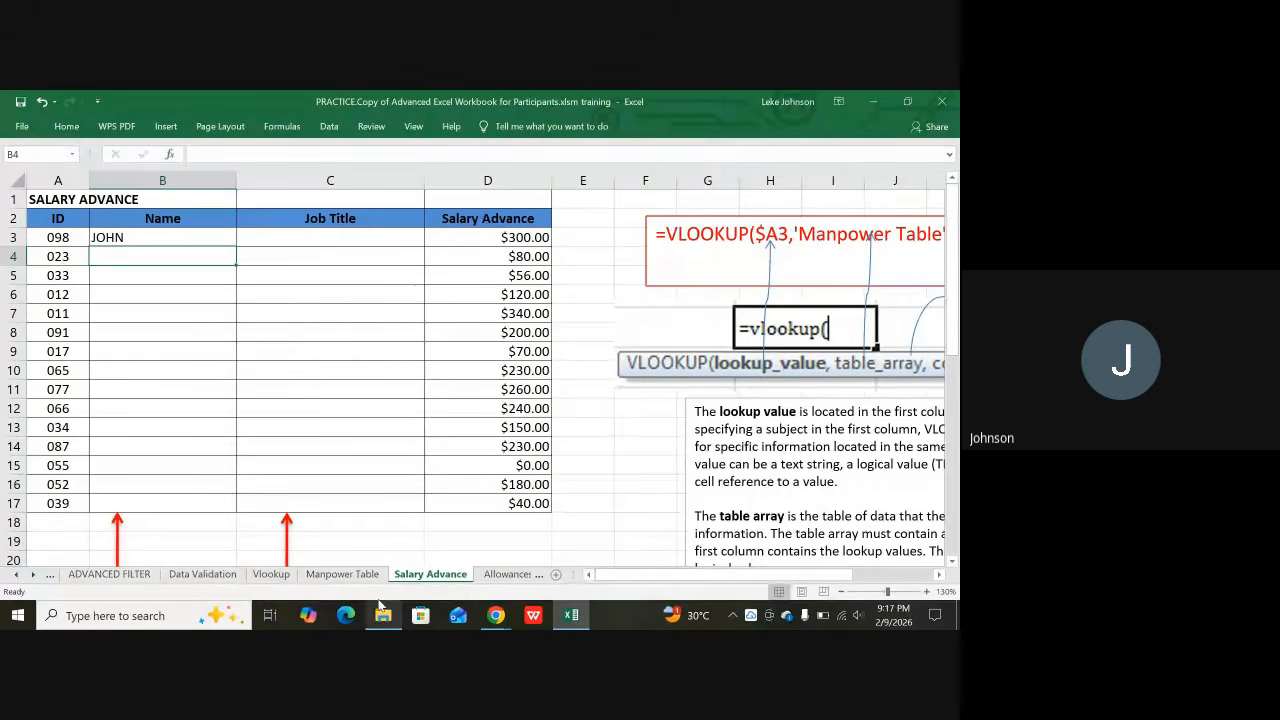
{"action": "left_click", "coordinate": [354, 576]}
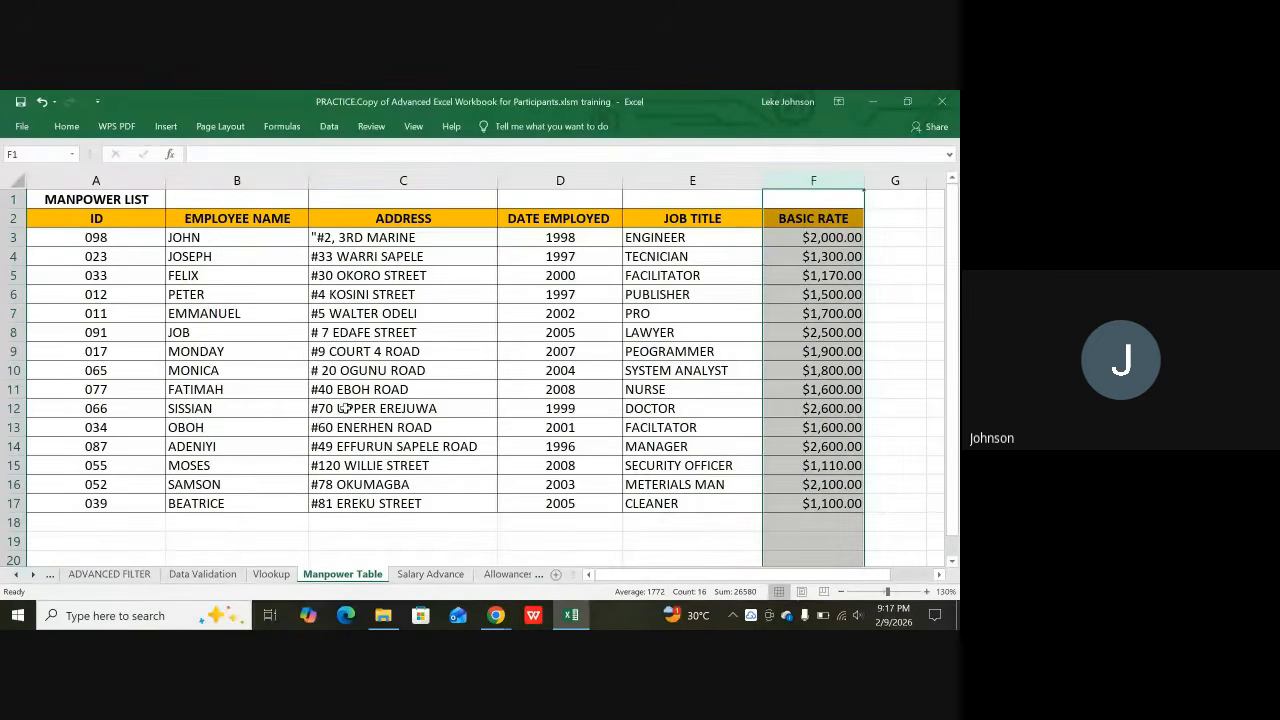
{"action": "left_click", "coordinate": [430, 576]}
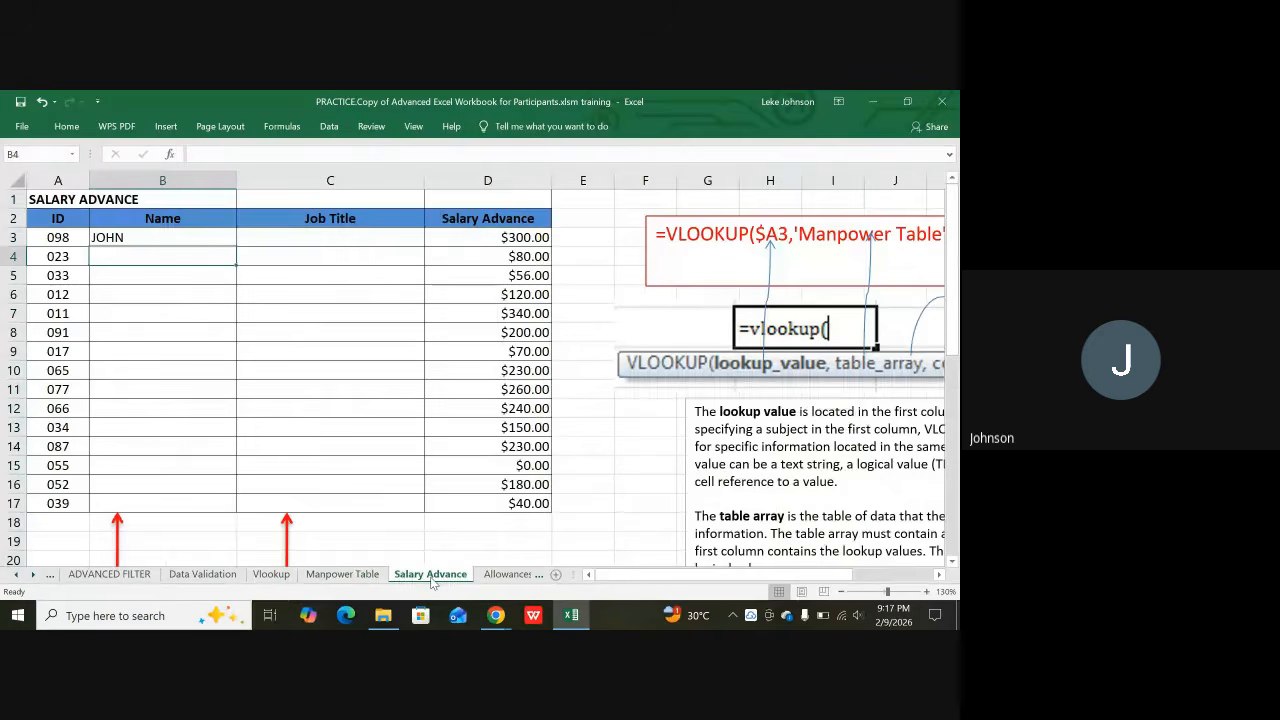
Make the table range in B3's VLOOKUP absolute as $A$2:$F$17 and fill the formula down the Name column to B17
{"action": "left_click", "coordinate": [207, 239]}
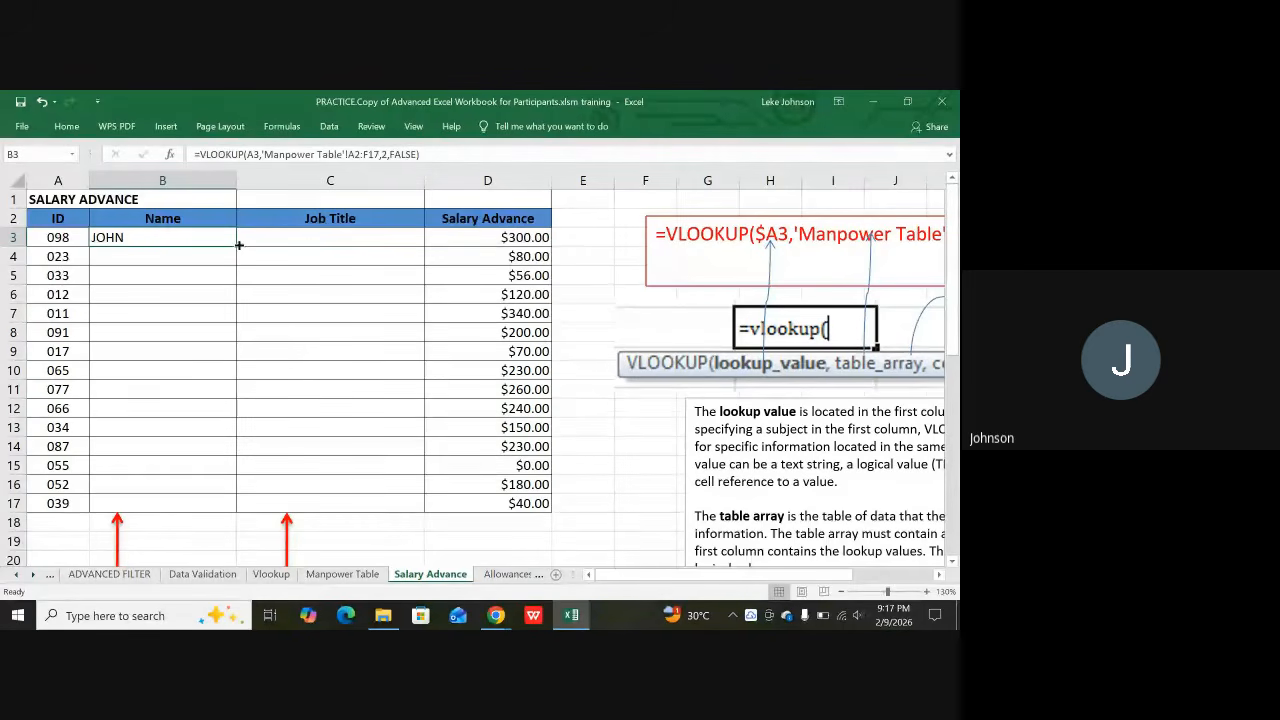
{"action": "left_click", "coordinate": [347, 154]}
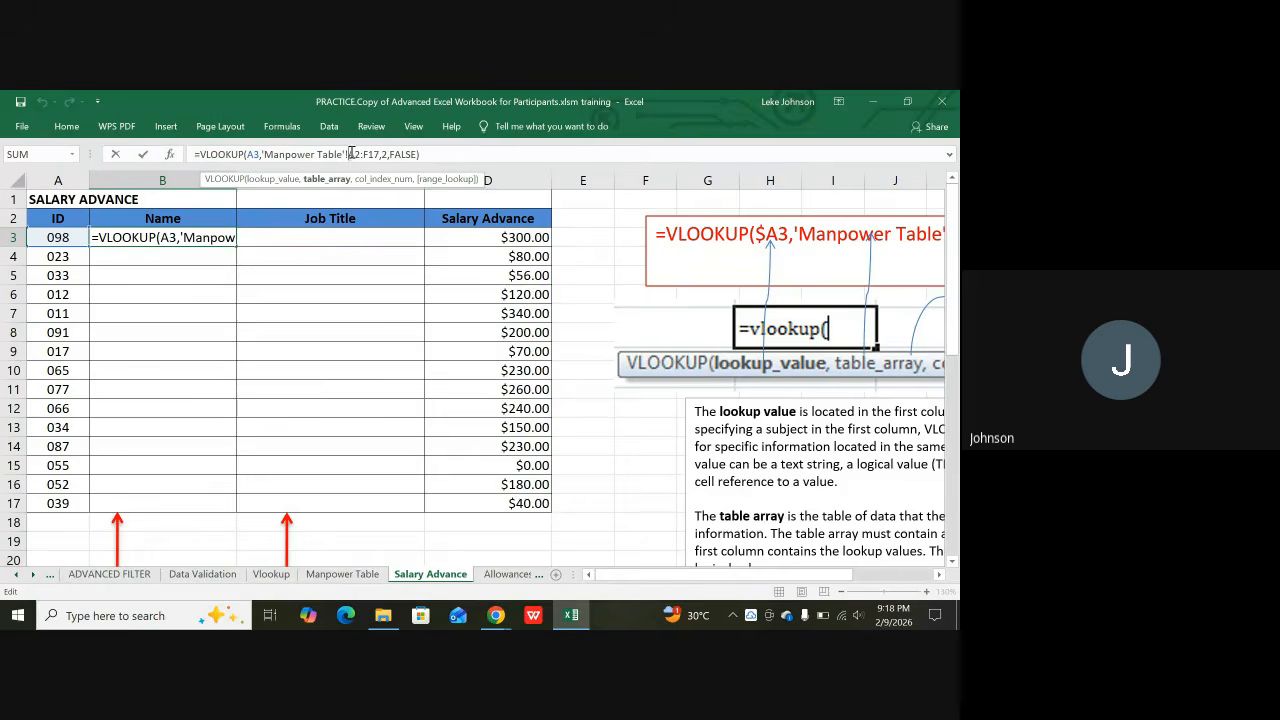
{"action": "key", "text": "F4"}
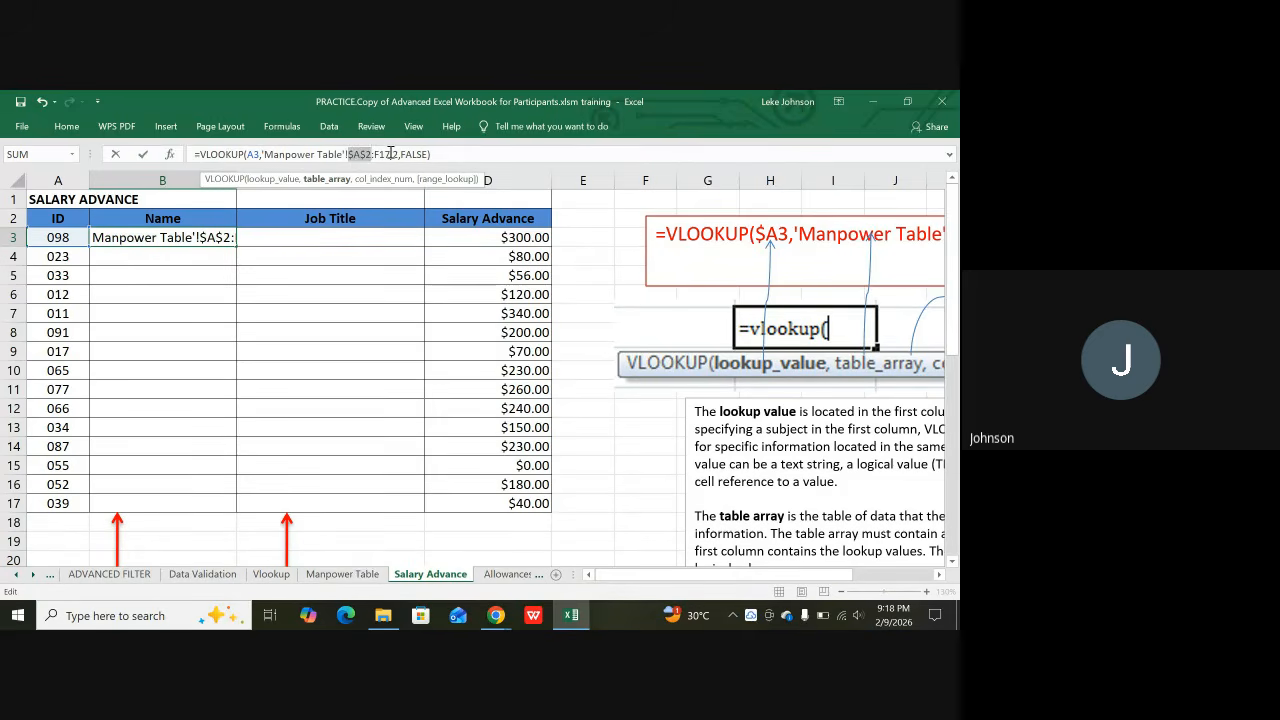
{"action": "left_click", "coordinate": [390, 154]}
{"action": "key", "text": "F4"}
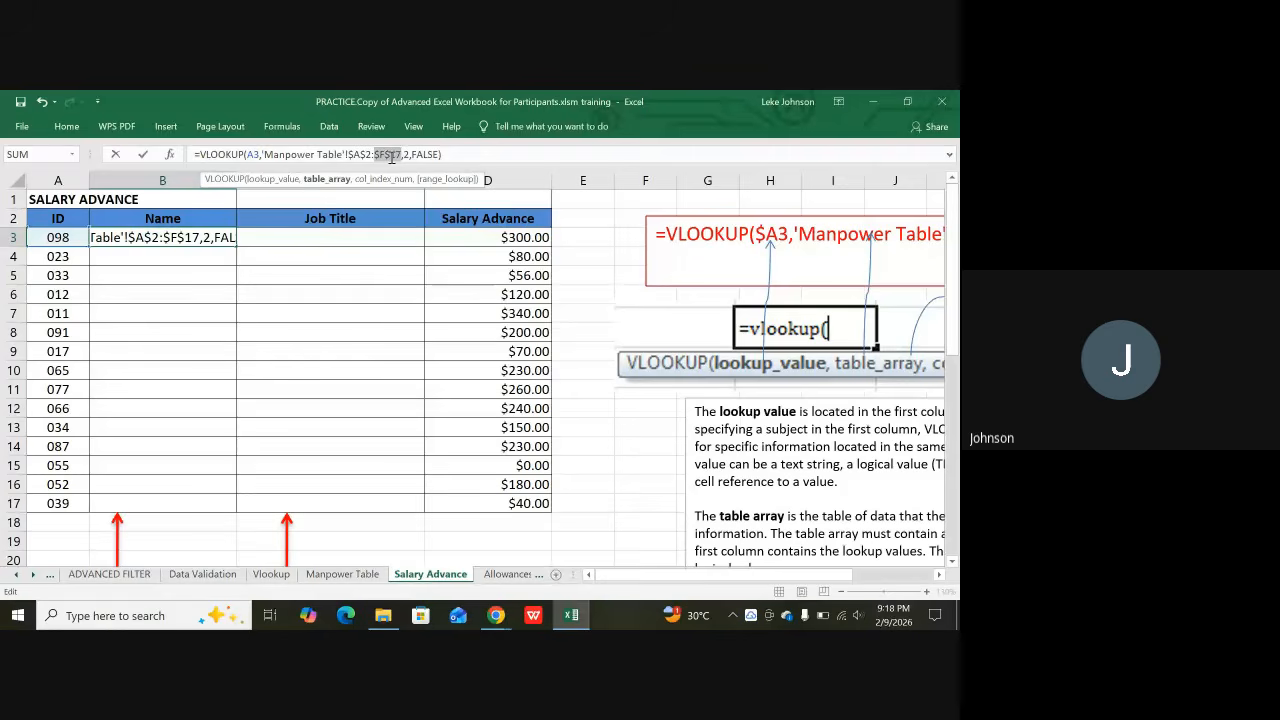
{"action": "key", "text": "Return"}
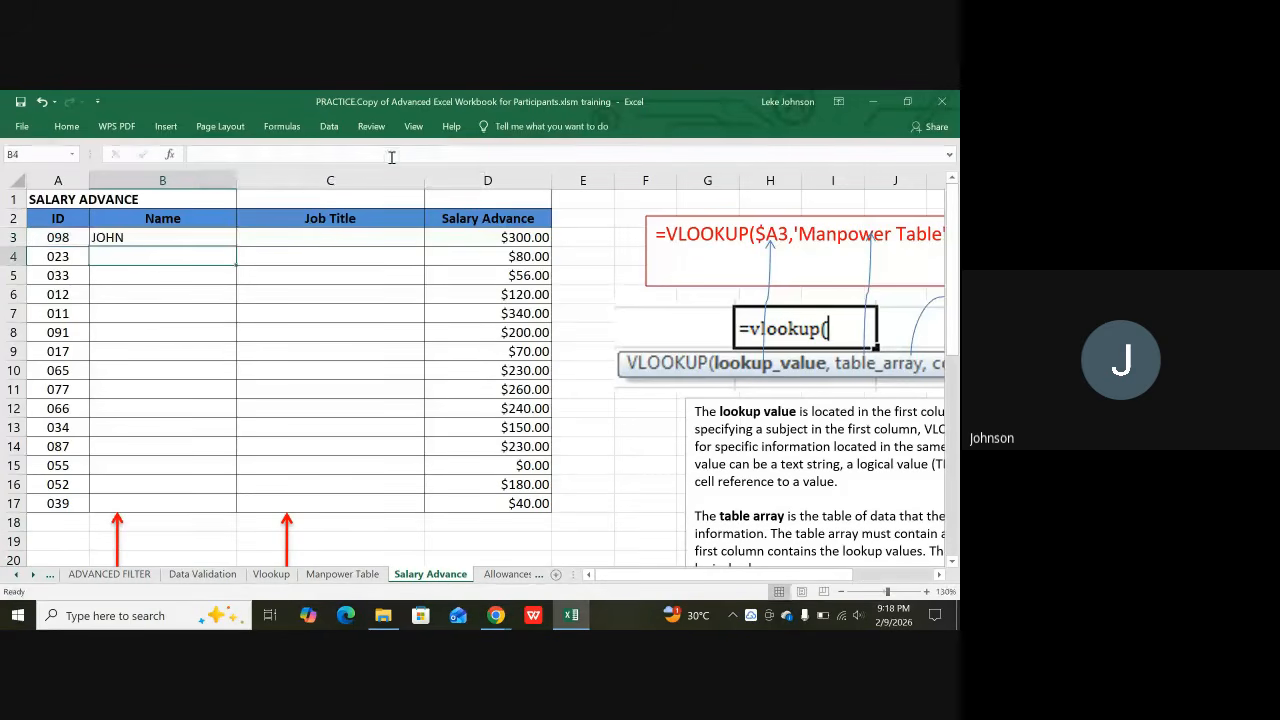
{"action": "left_click", "coordinate": [158, 240]}
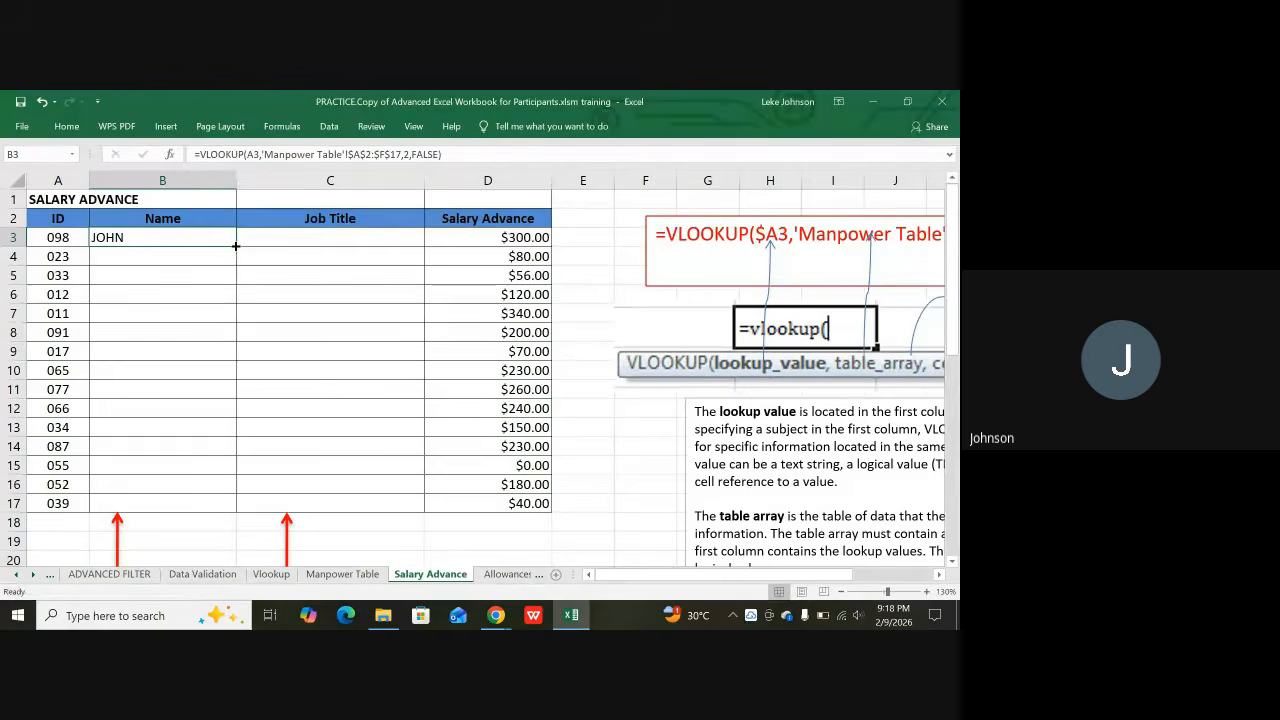
{"action": "double_click", "coordinate": [237, 247]}
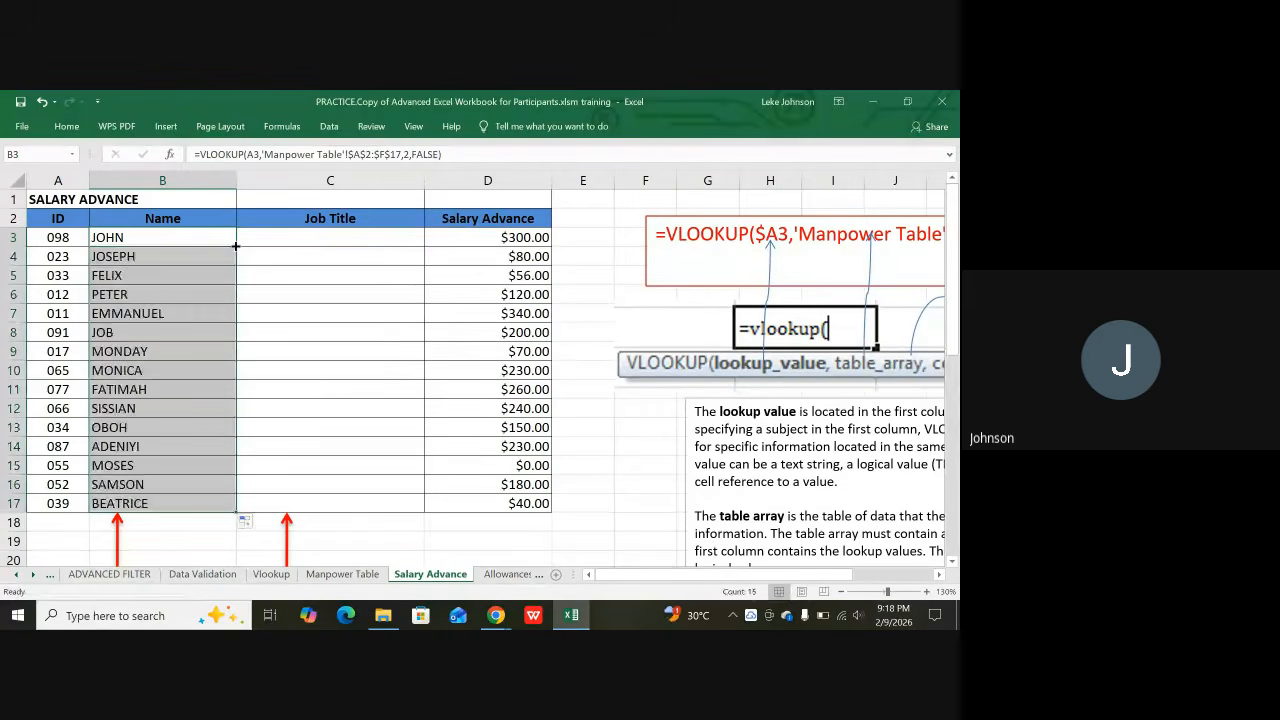
Check the returned name in row 7 of the Salary Advance sheet against the same ID in the Manpower Table
{"action": "left_click", "coordinate": [281, 315]}
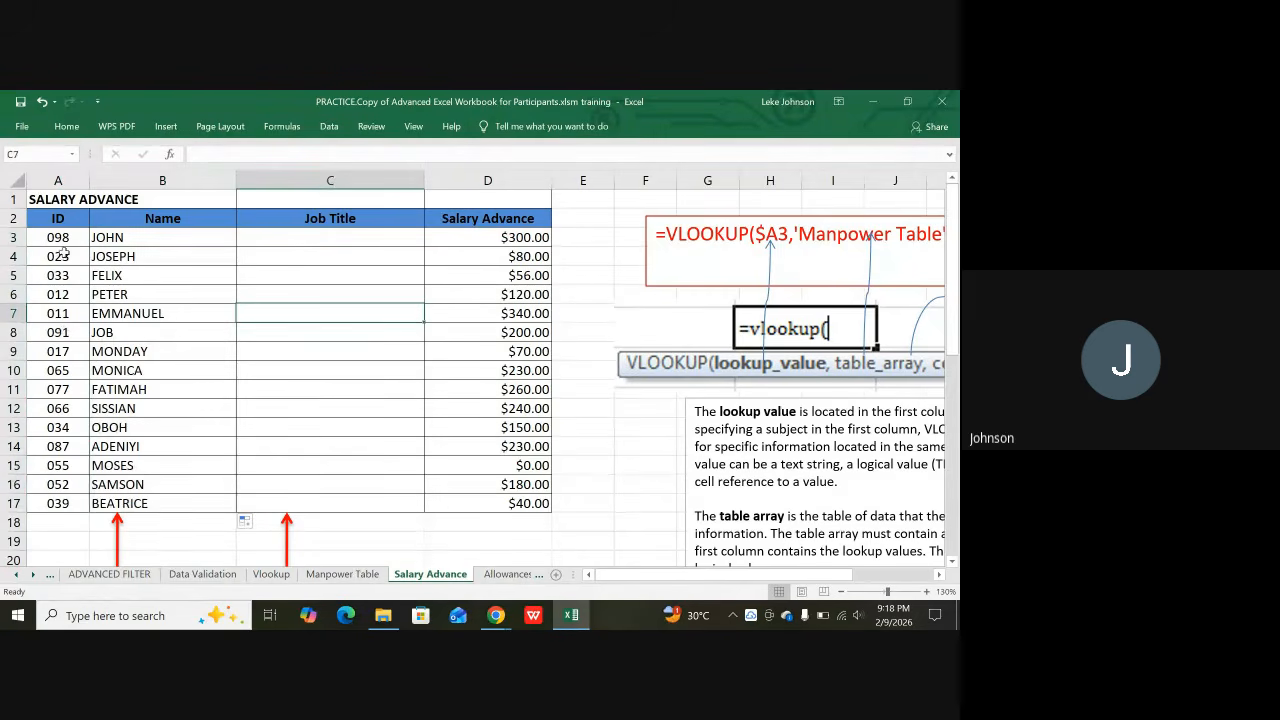
{"action": "left_click", "coordinate": [55, 315]}
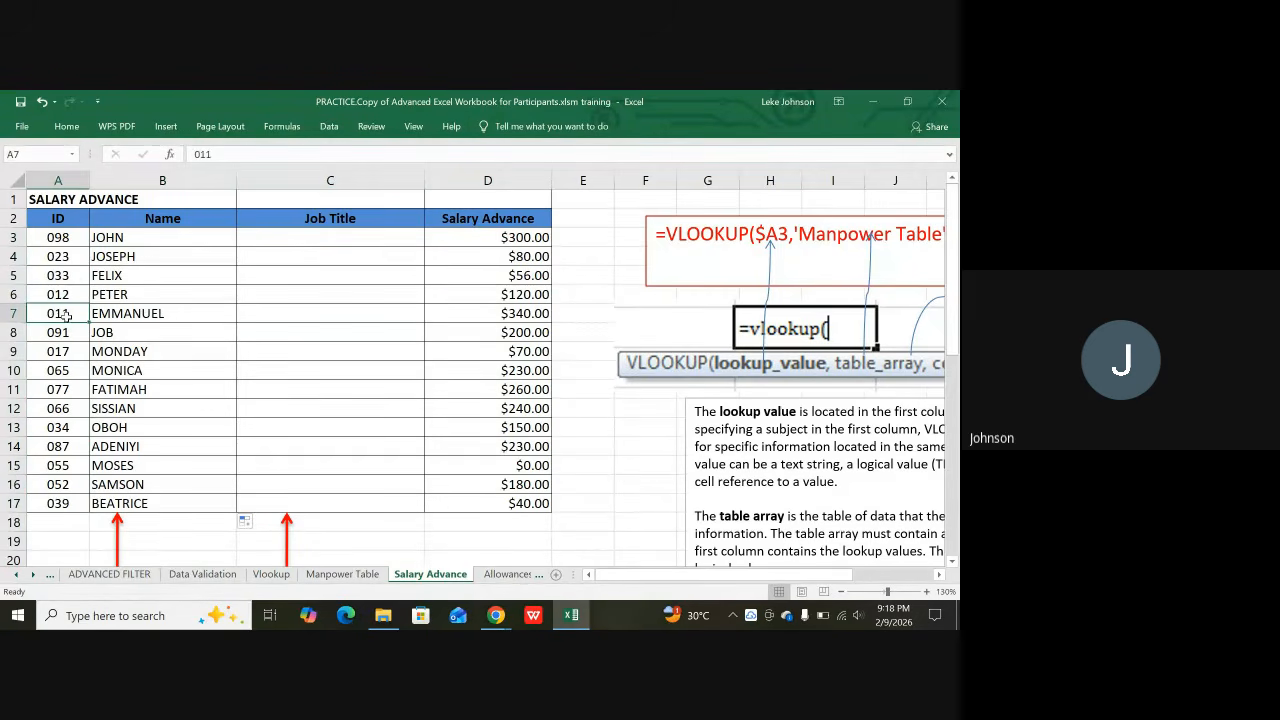
{"action": "left_click", "coordinate": [336, 577]}
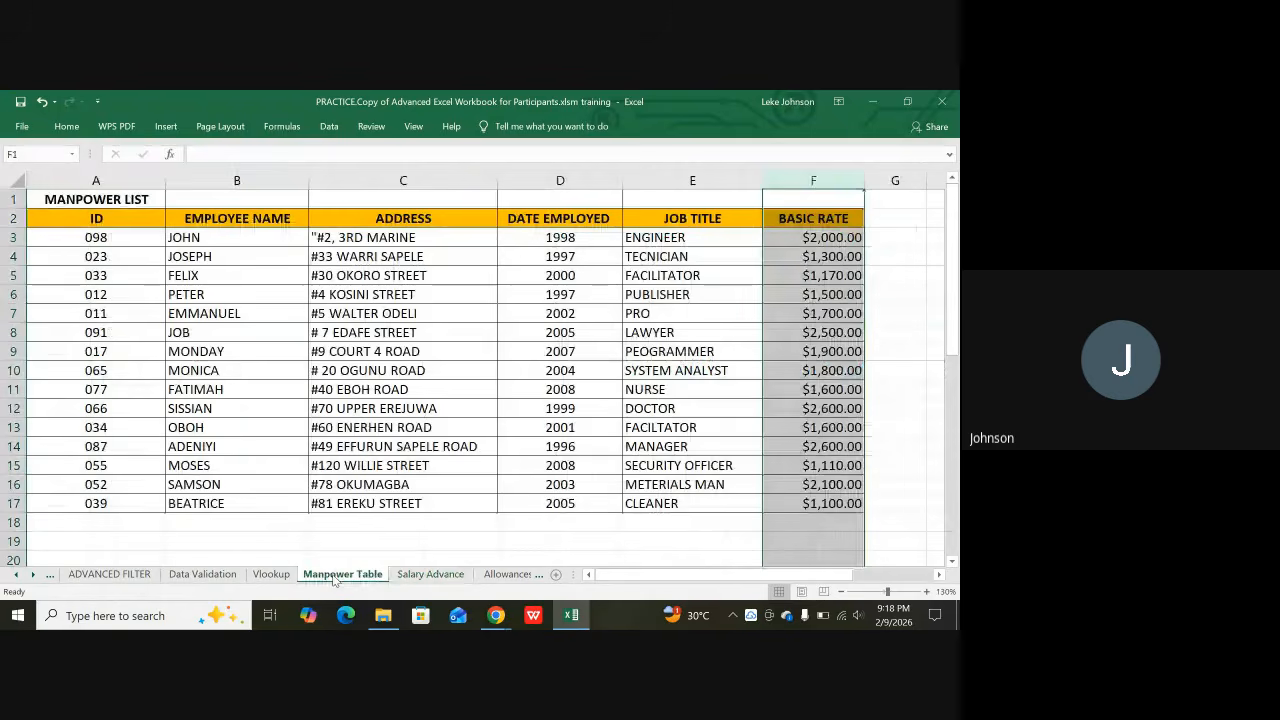
{"action": "left_click", "coordinate": [230, 313]}
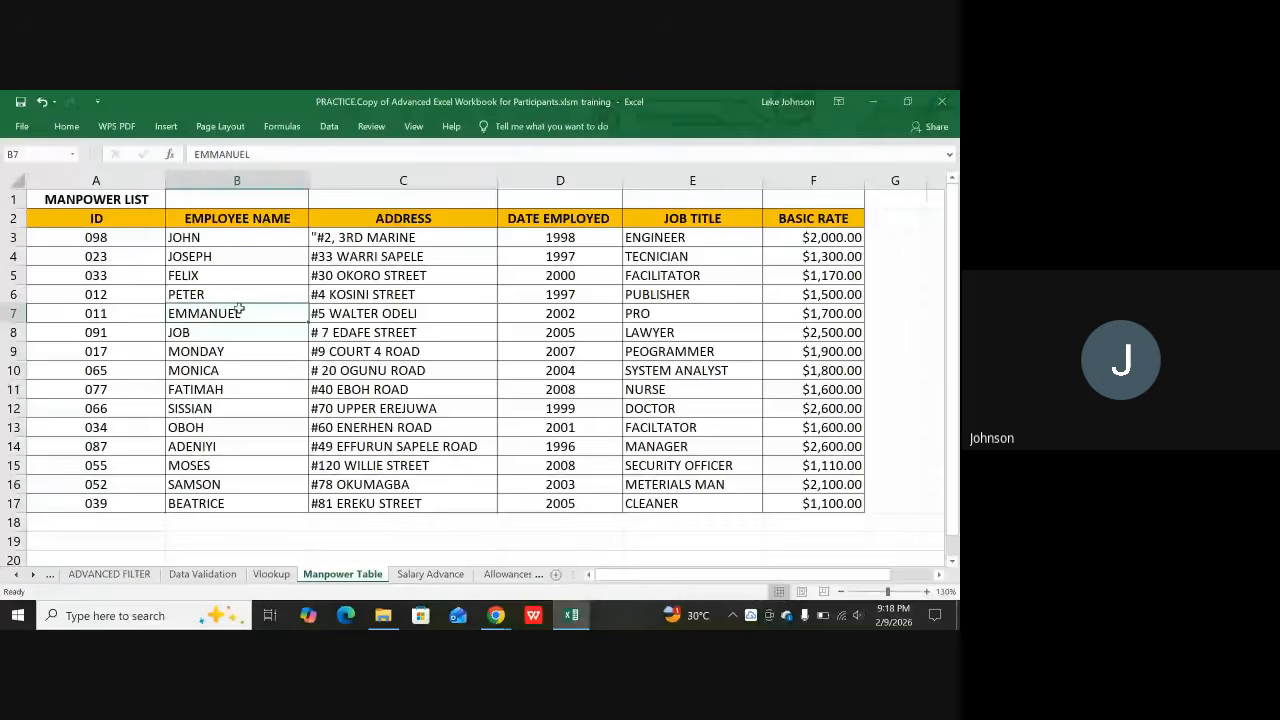
{"action": "left_click", "coordinate": [418, 576]}
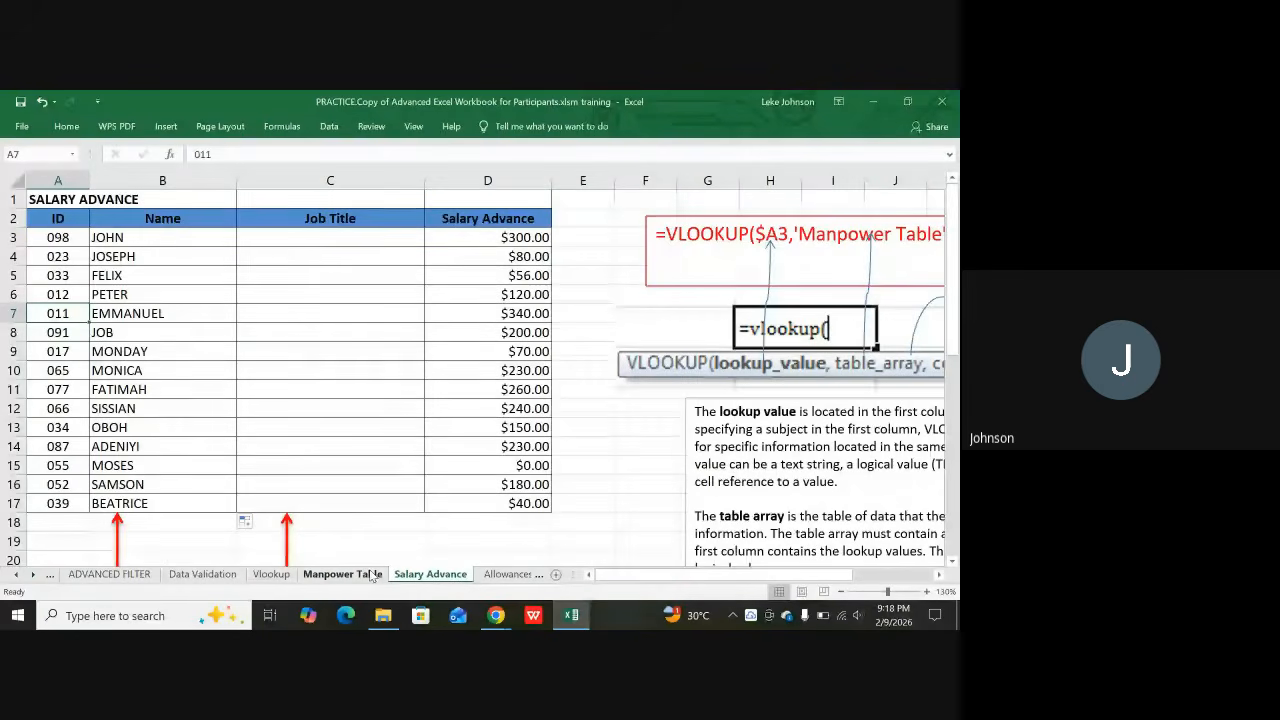
{"action": "left_click", "coordinate": [371, 577]}
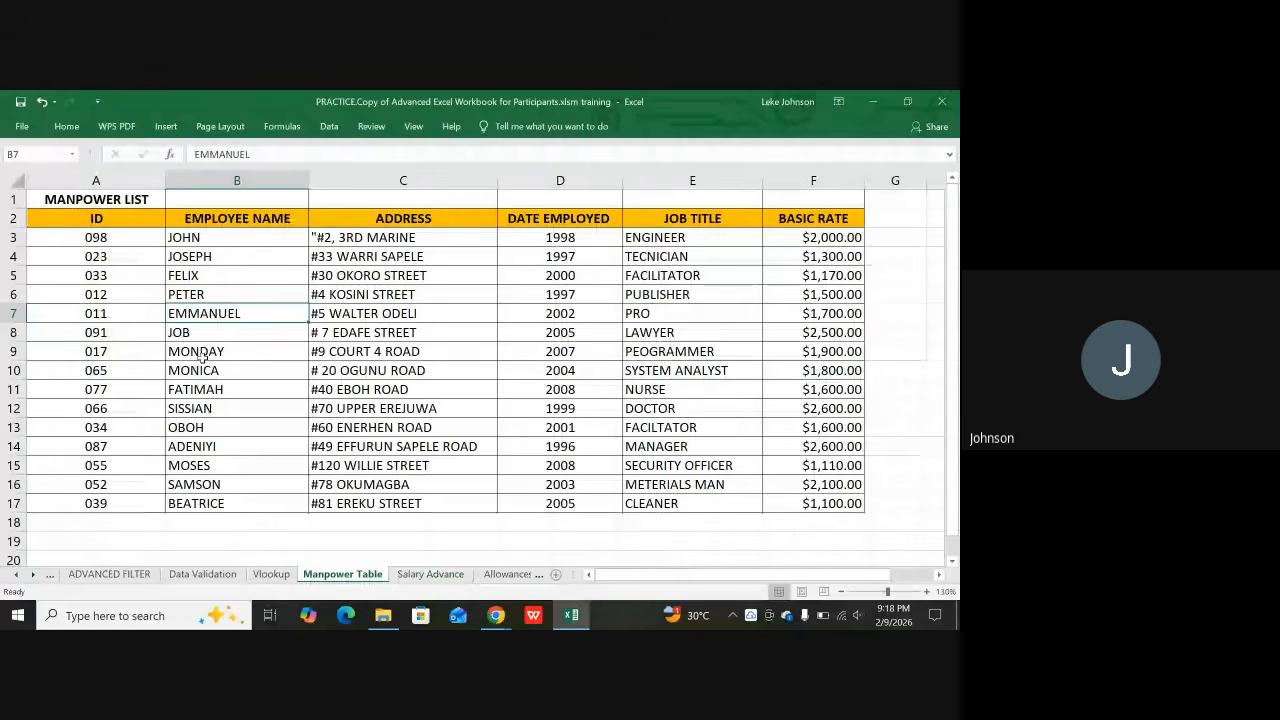
{"action": "key", "text": "ctrl+Page_Down"}
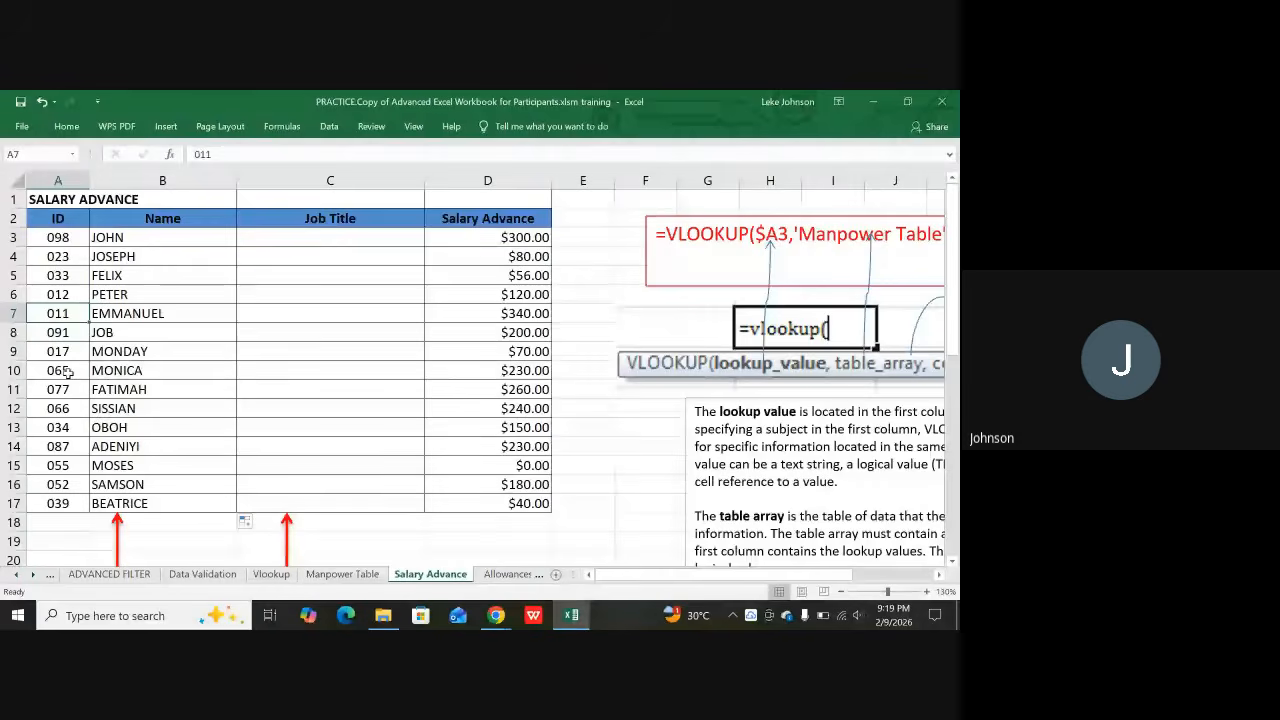
Copy the VLOOKUP formula from B3 into C3, the first cell of the Job Title column
{"action": "left_click", "coordinate": [166, 238]}
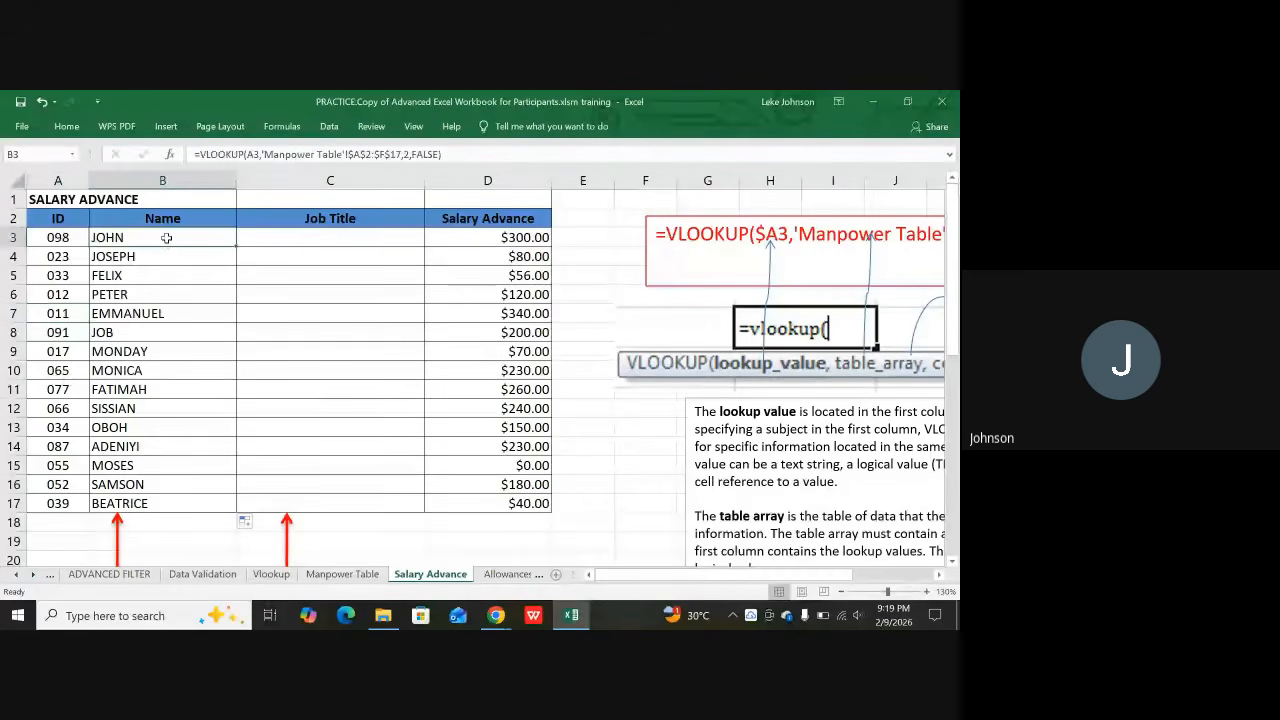
{"action": "key", "text": "ctrl+c"}
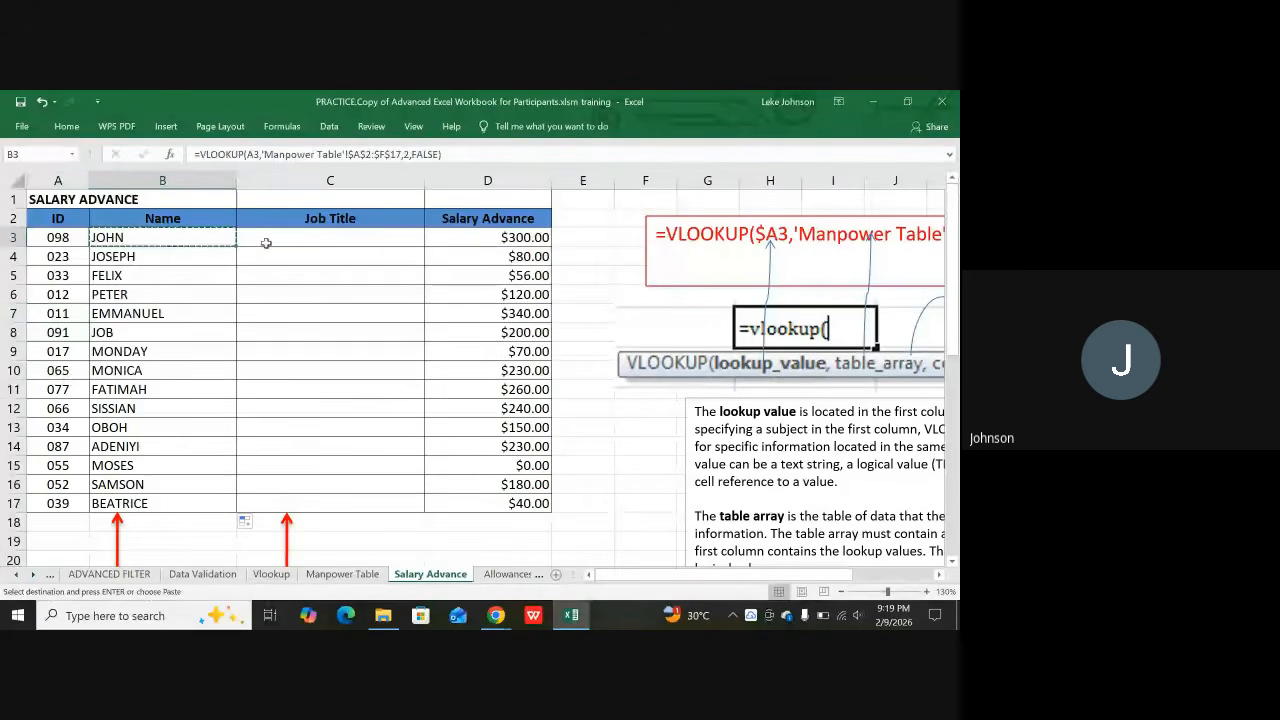
{"action": "left_click", "coordinate": [267, 241]}
{"action": "key", "text": "ctrl+v"}
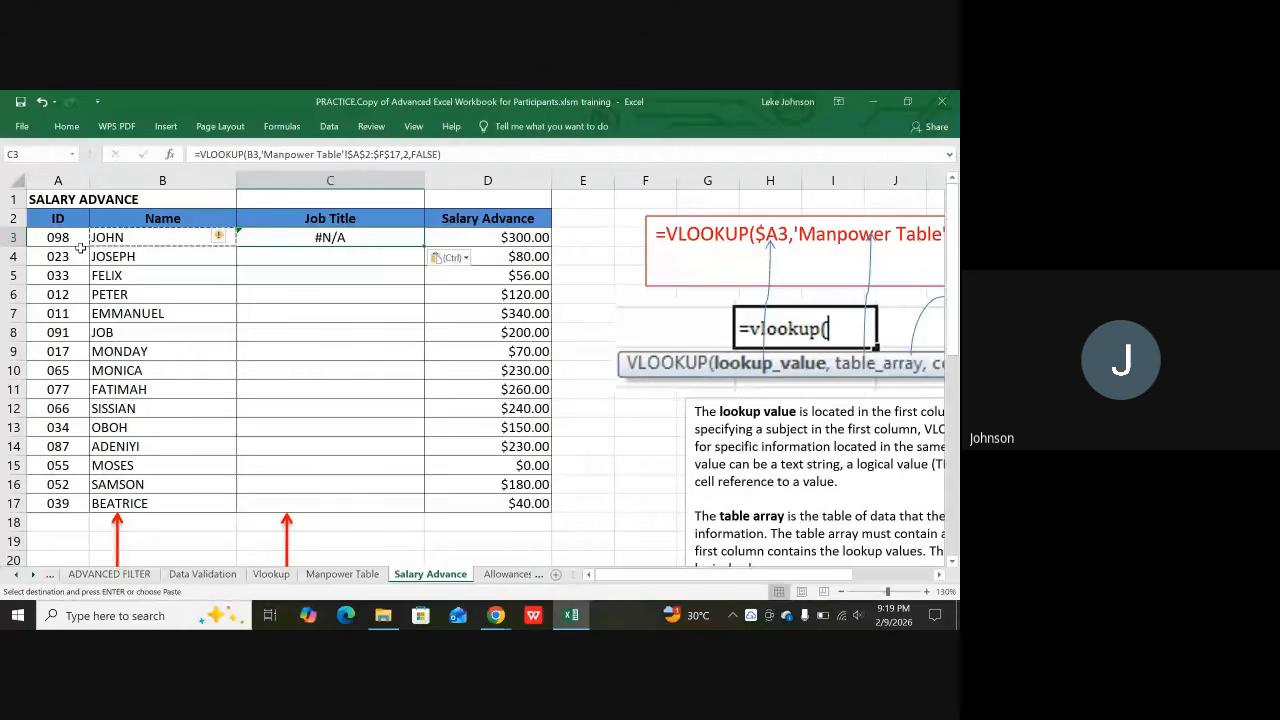
Edit C3's VLOOKUP to use A3 as the lookup value and 5 as the column index
{"action": "left_click", "coordinate": [257, 155]}
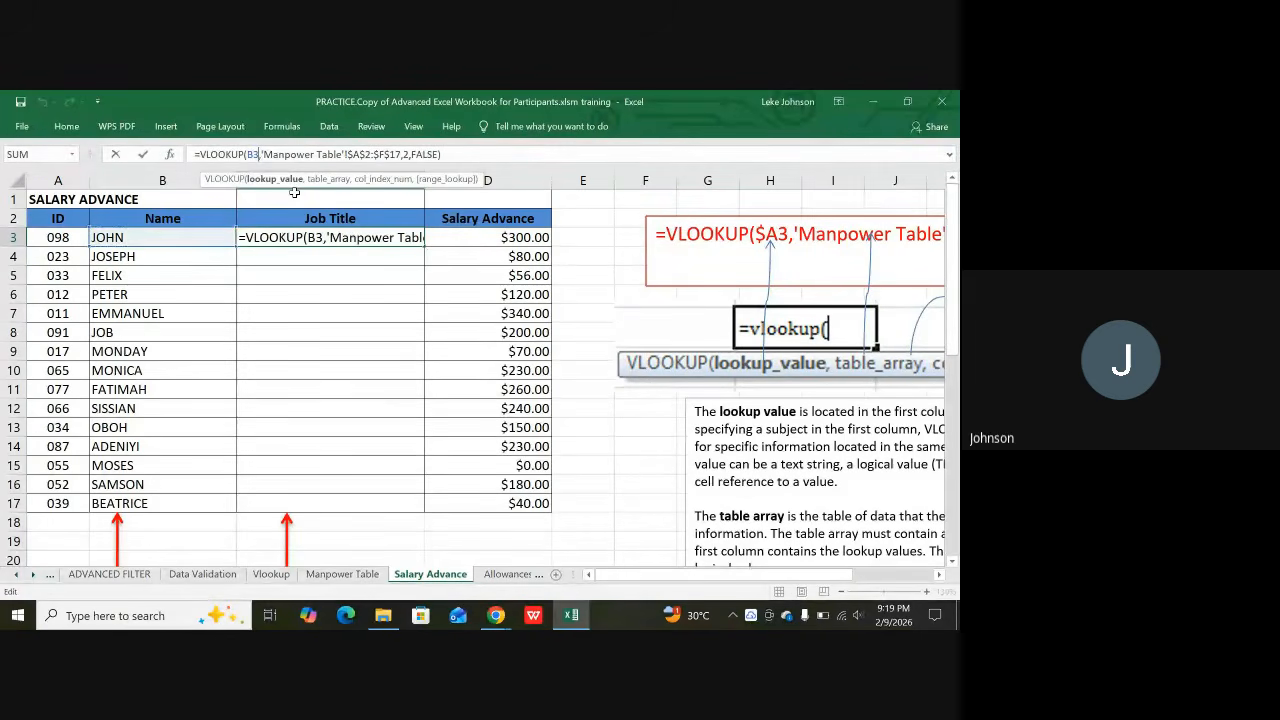
{"action": "key", "text": "BackSpace"}
{"action": "key", "text": "BackSpace"}
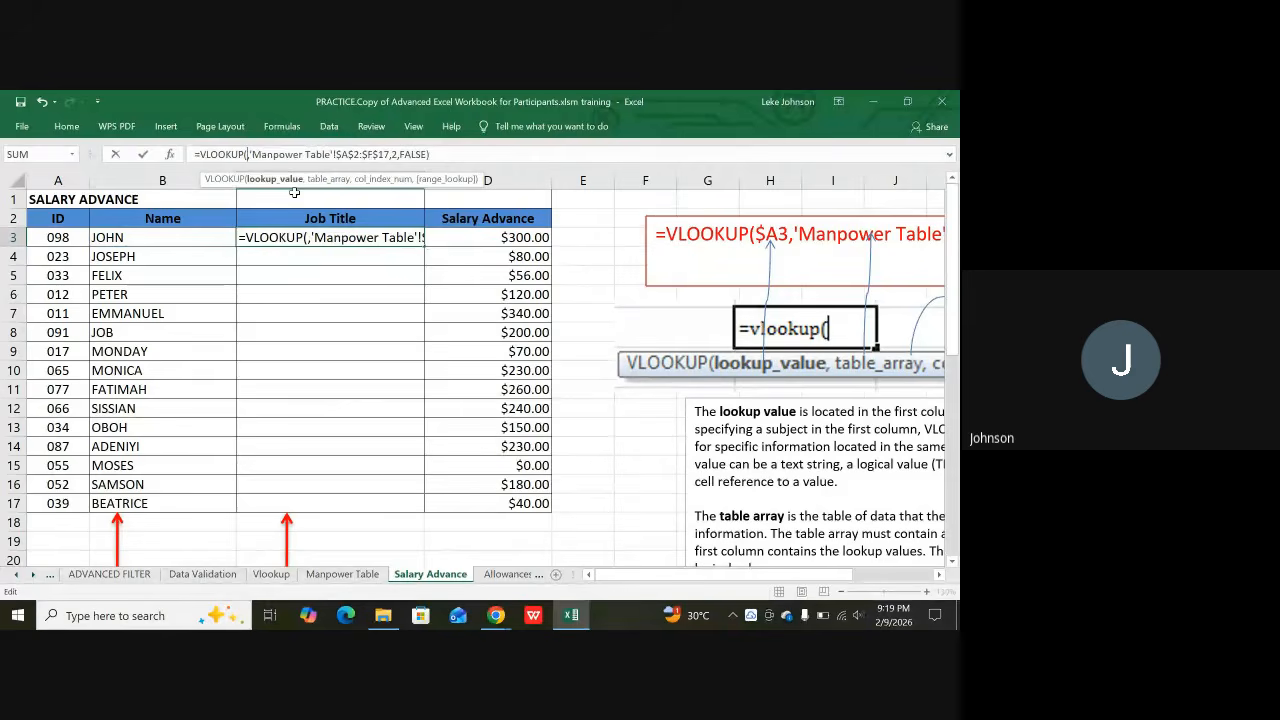
{"action": "left_click", "coordinate": [53, 236]}
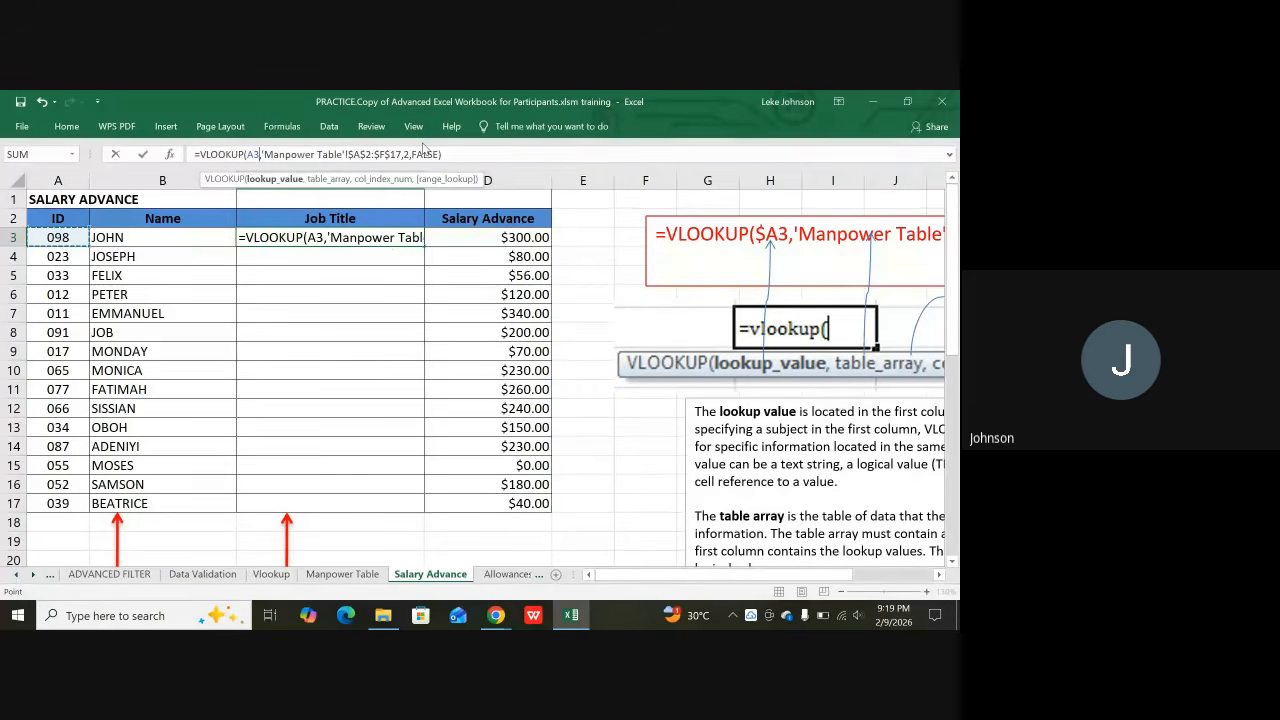
{"action": "left_click", "coordinate": [413, 154]}
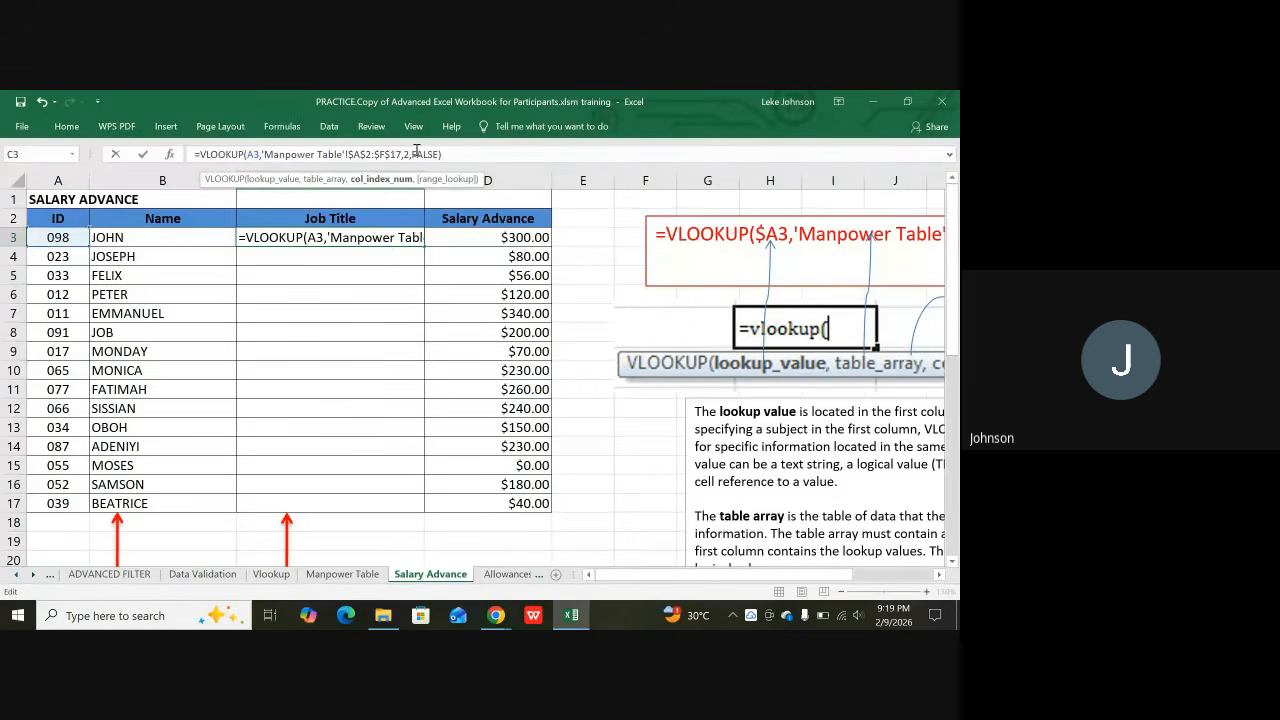
{"action": "key", "text": "BackSpace"}
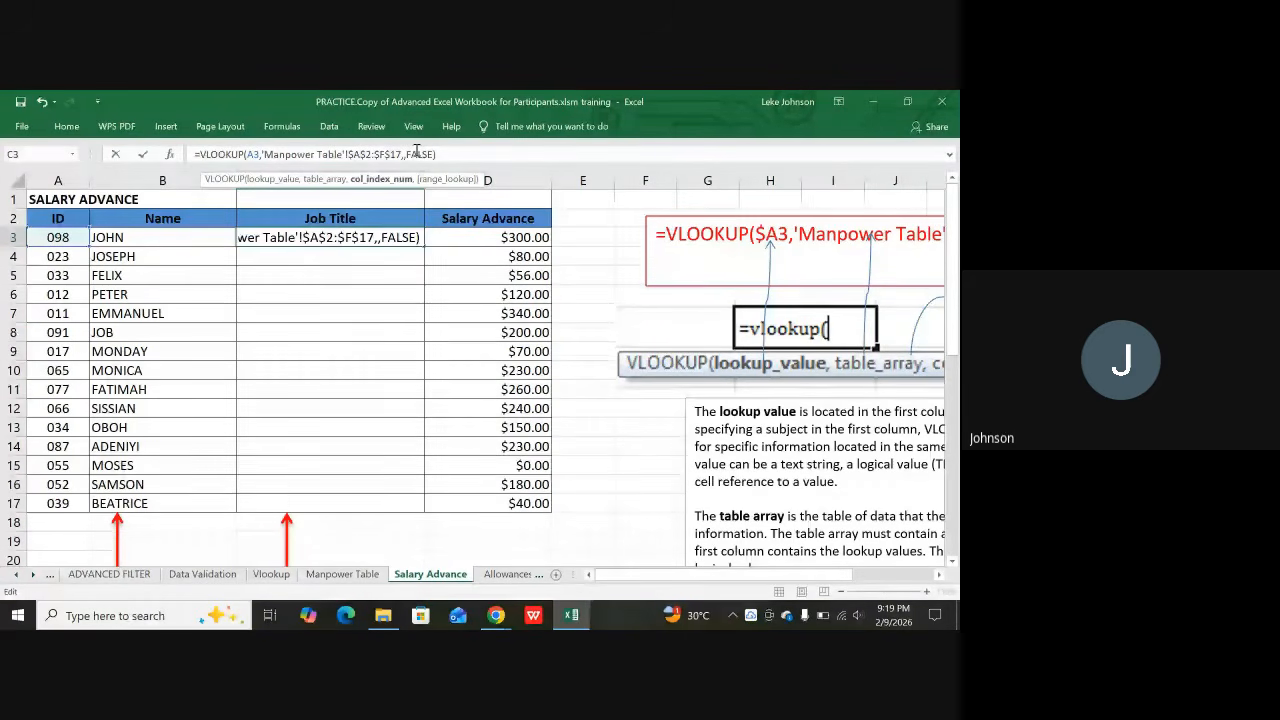
{"action": "key", "text": "Return"}
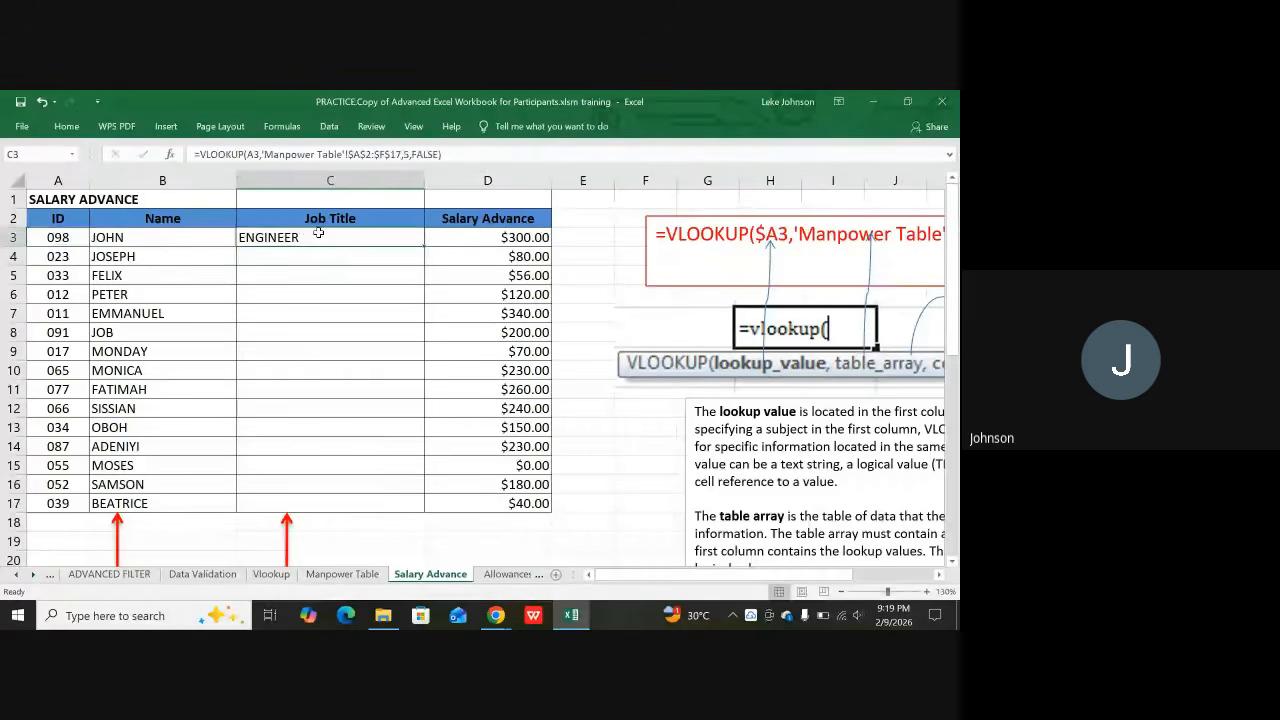
Fill C3's formula down the Job Title column to C17 and review the filled rows
{"action": "left_click", "coordinate": [412, 240]}
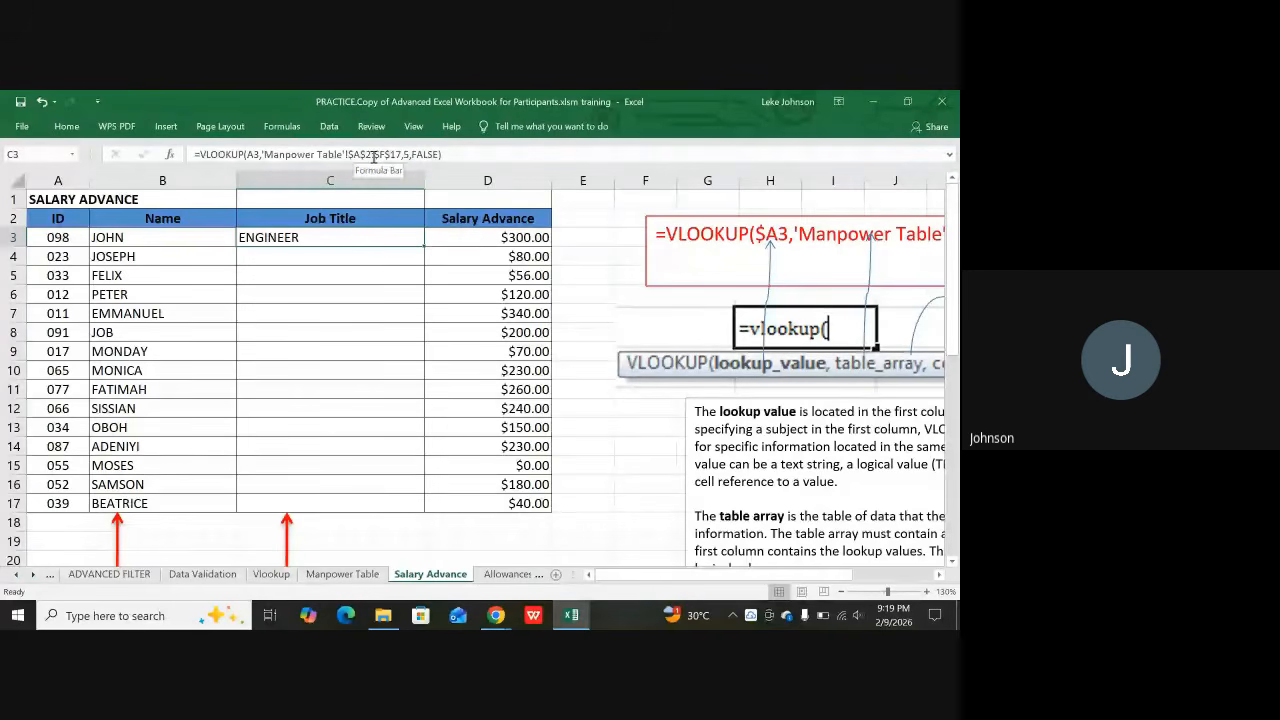
{"action": "double_click", "coordinate": [425, 245]}
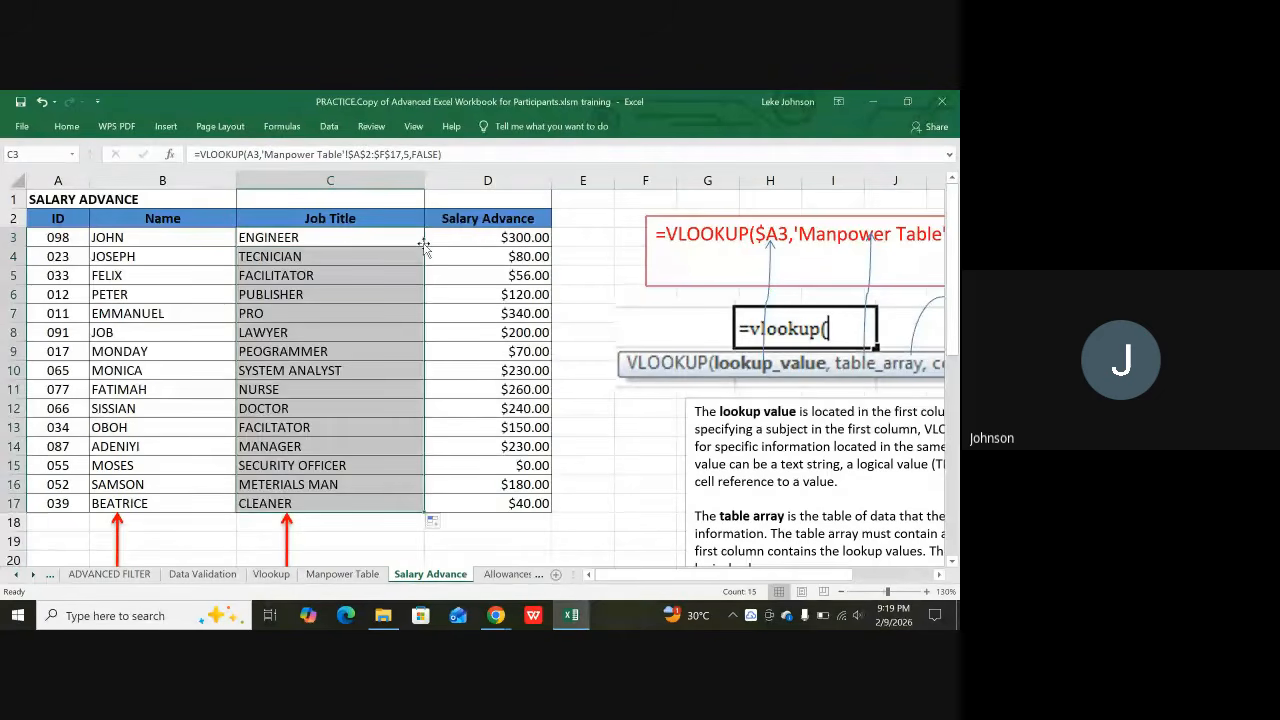
{"action": "scroll", "coordinate": [323, 417], "scroll_direction": "down", "scroll_amount": 1}
{"action": "scroll", "coordinate": [323, 420], "scroll_direction": "down", "scroll_amount": 2}
{"action": "left_click", "coordinate": [301, 406]}
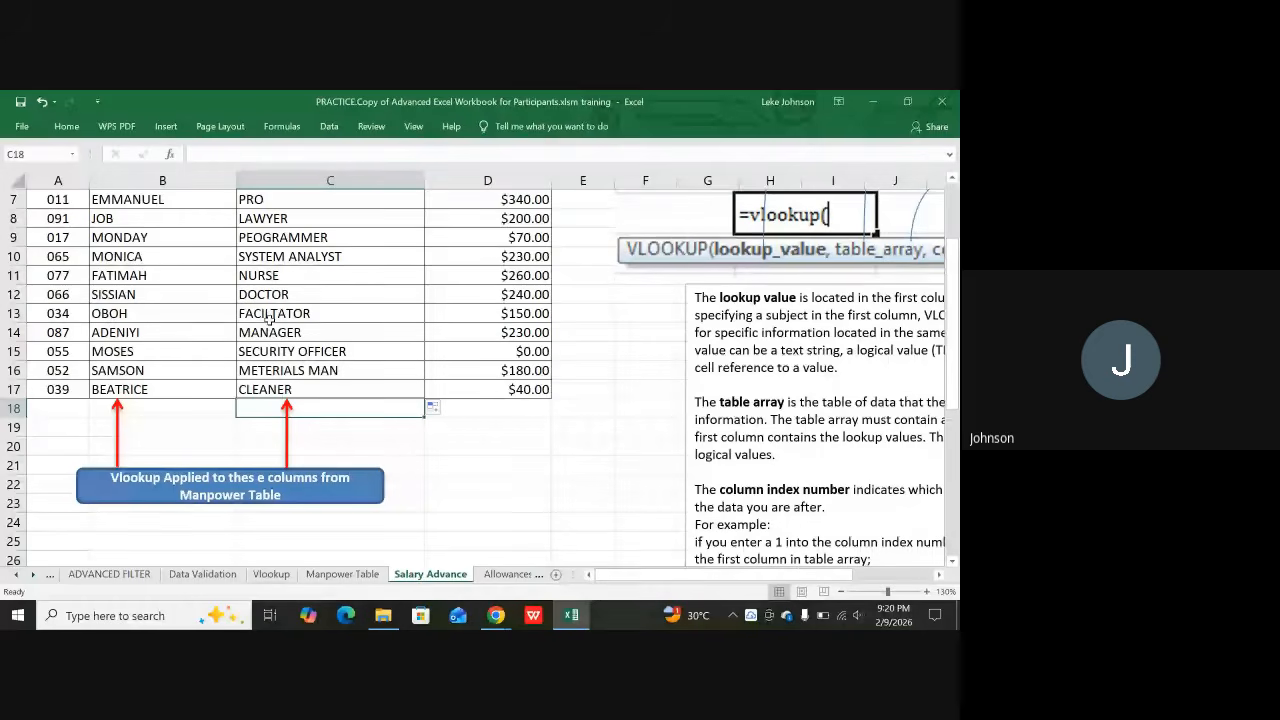
{"action": "scroll", "coordinate": [268, 318], "scroll_direction": "up", "scroll_amount": 2}
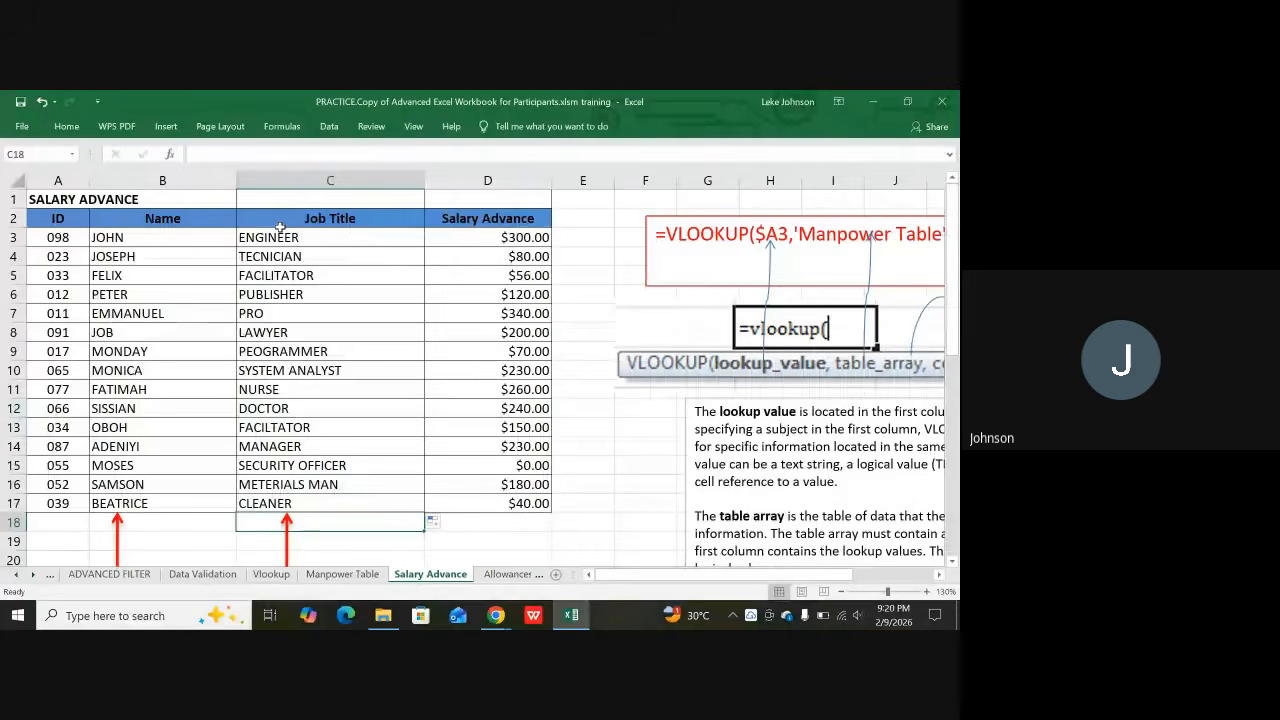
{"action": "scroll", "coordinate": [113, 347], "scroll_direction": "down", "scroll_amount": 4}
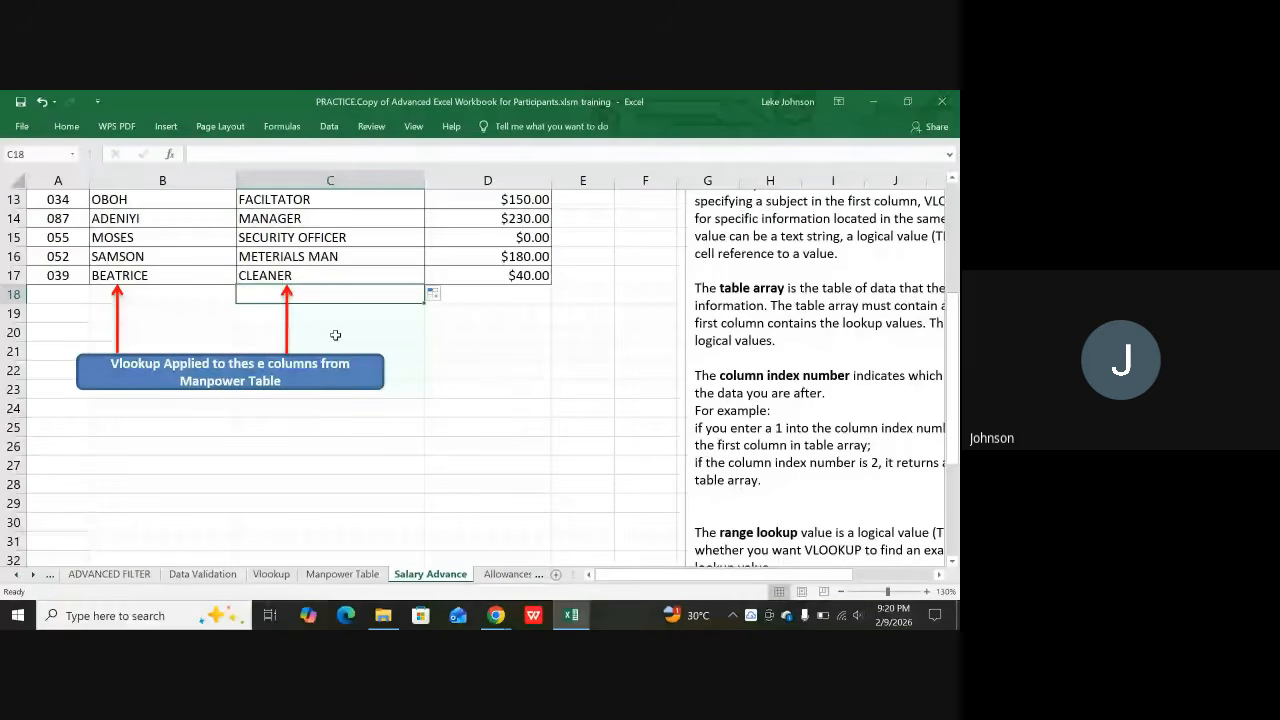
{"action": "scroll", "coordinate": [388, 397], "scroll_direction": "down", "scroll_amount": 1}
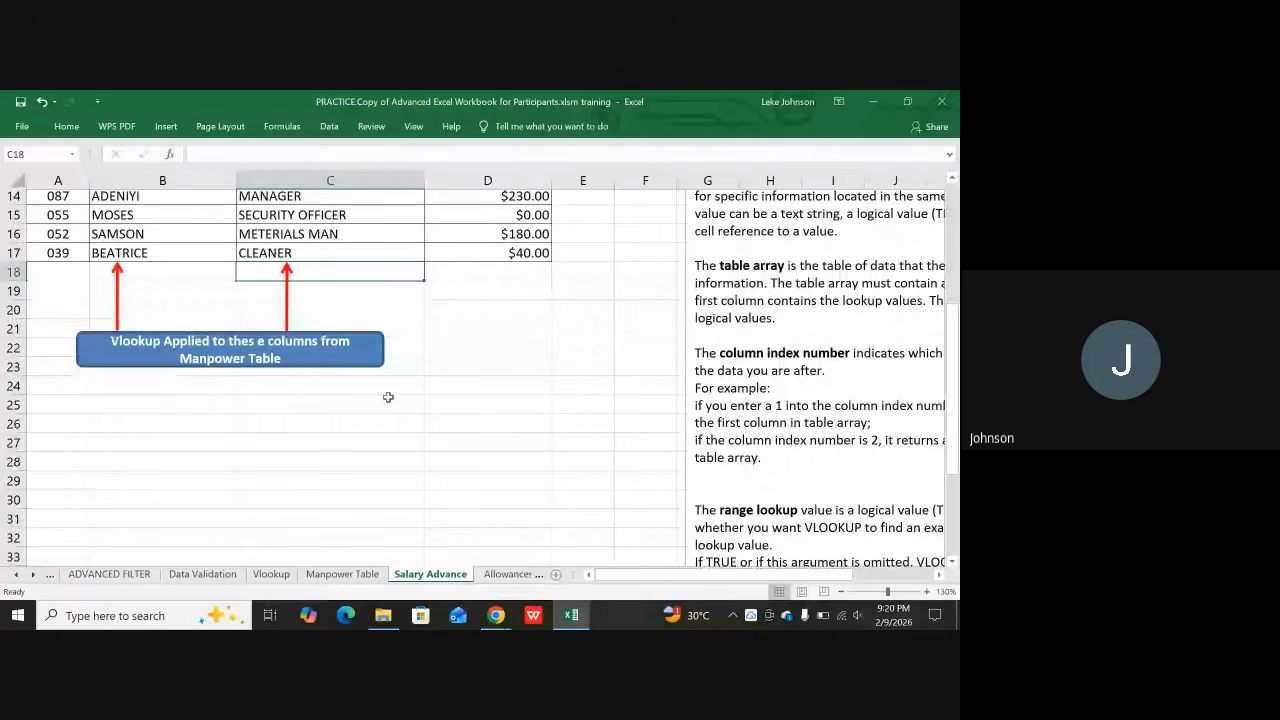
{"action": "scroll", "coordinate": [388, 397], "scroll_direction": "up", "scroll_amount": 5}
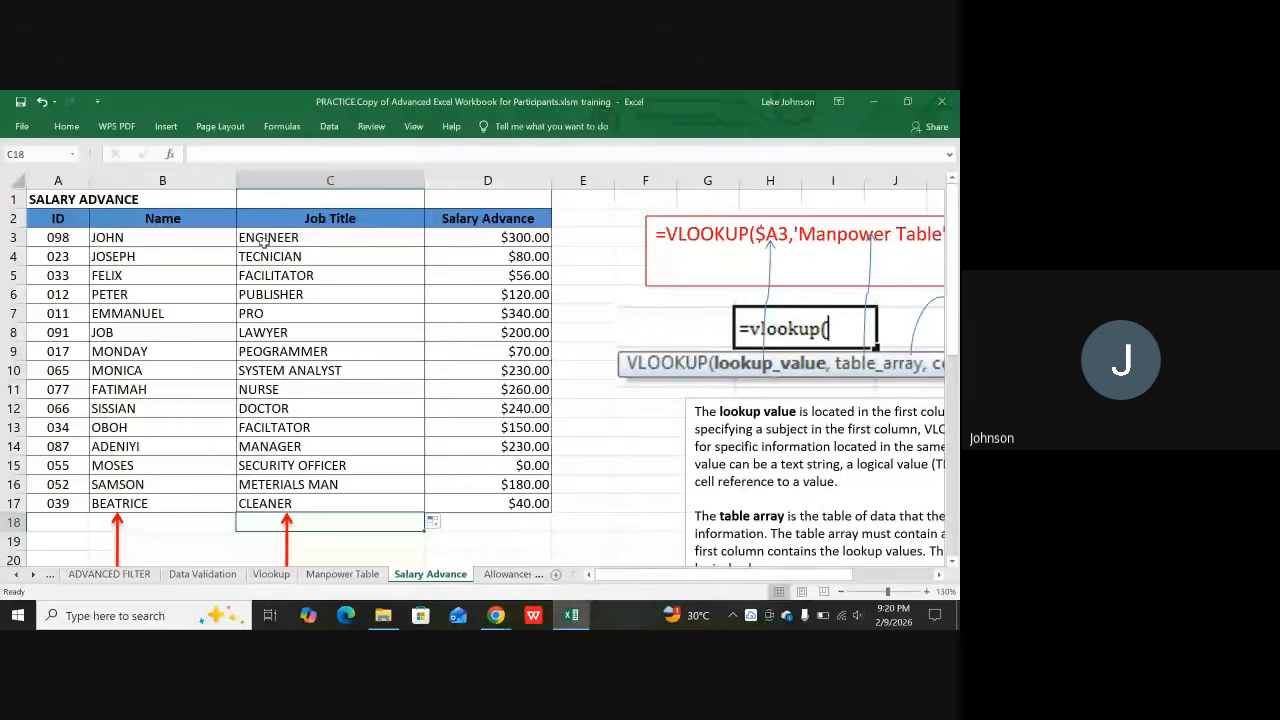
Clear the Job Title formulas from C3:C17
{"action": "left_click_drag", "start_coordinate": [263, 241], "coordinate": [305, 503]}
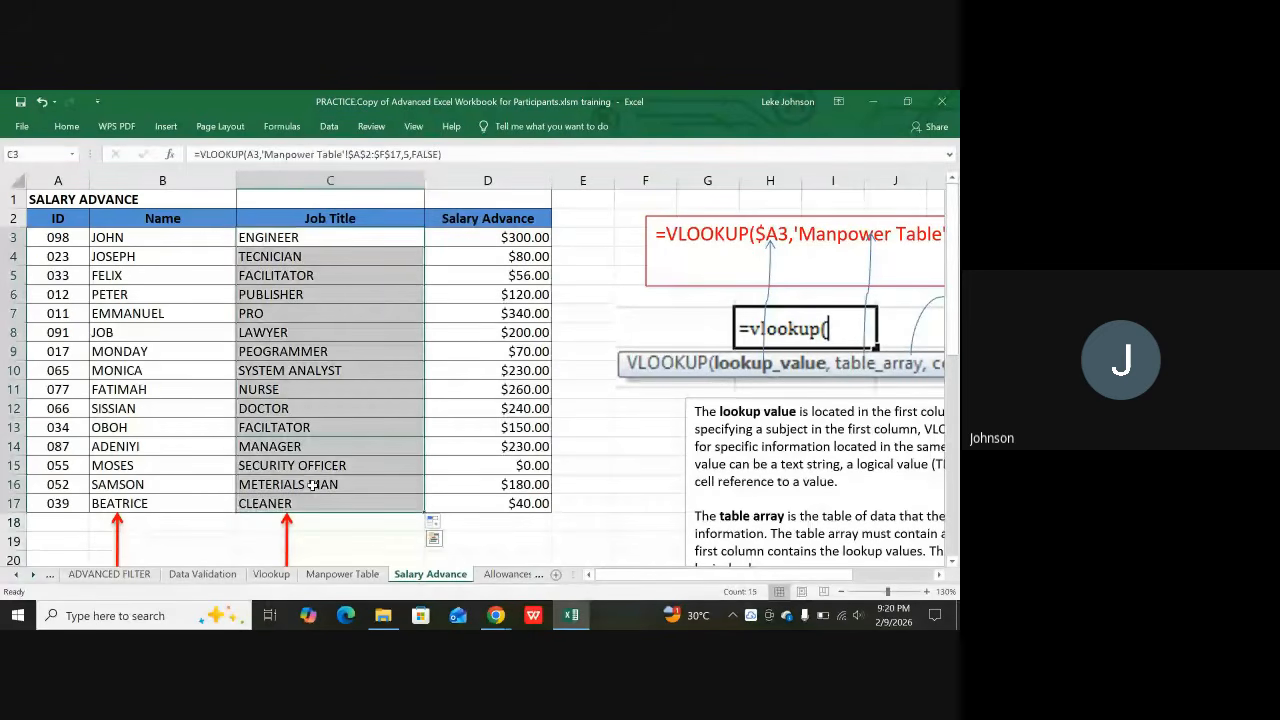
{"action": "key", "text": "Delete"}
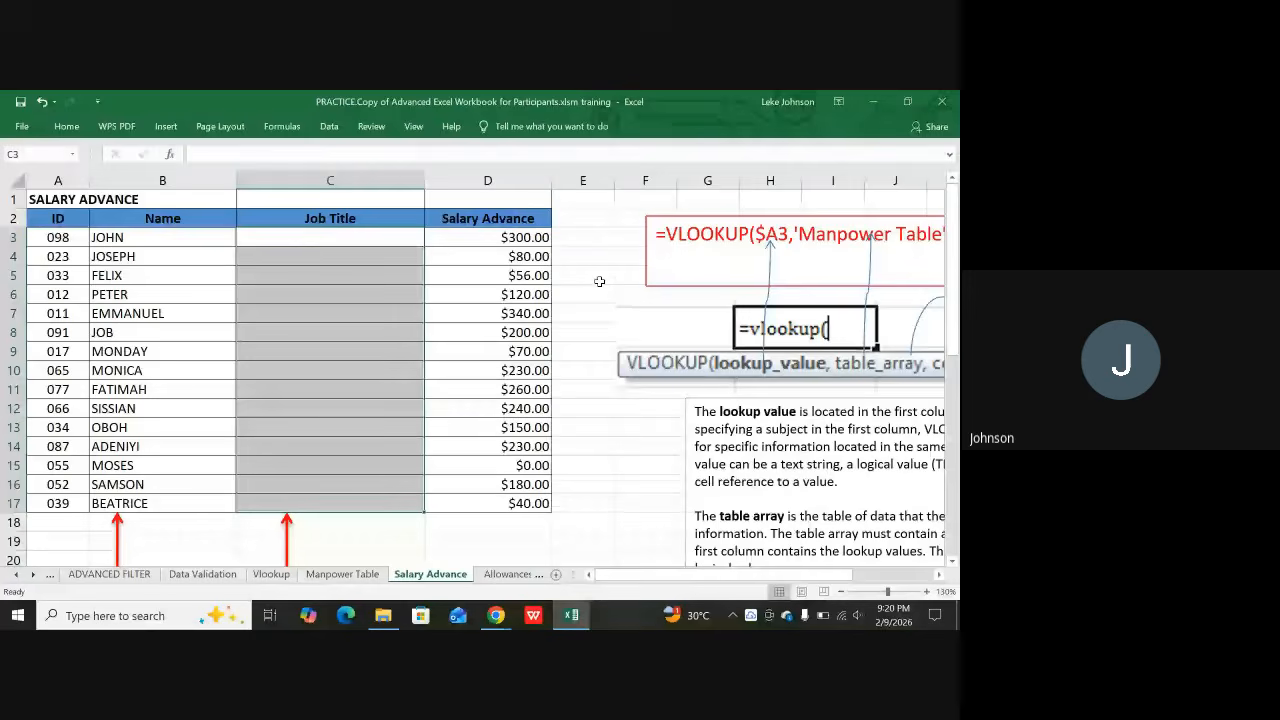
{"action": "left_click", "coordinate": [349, 253]}
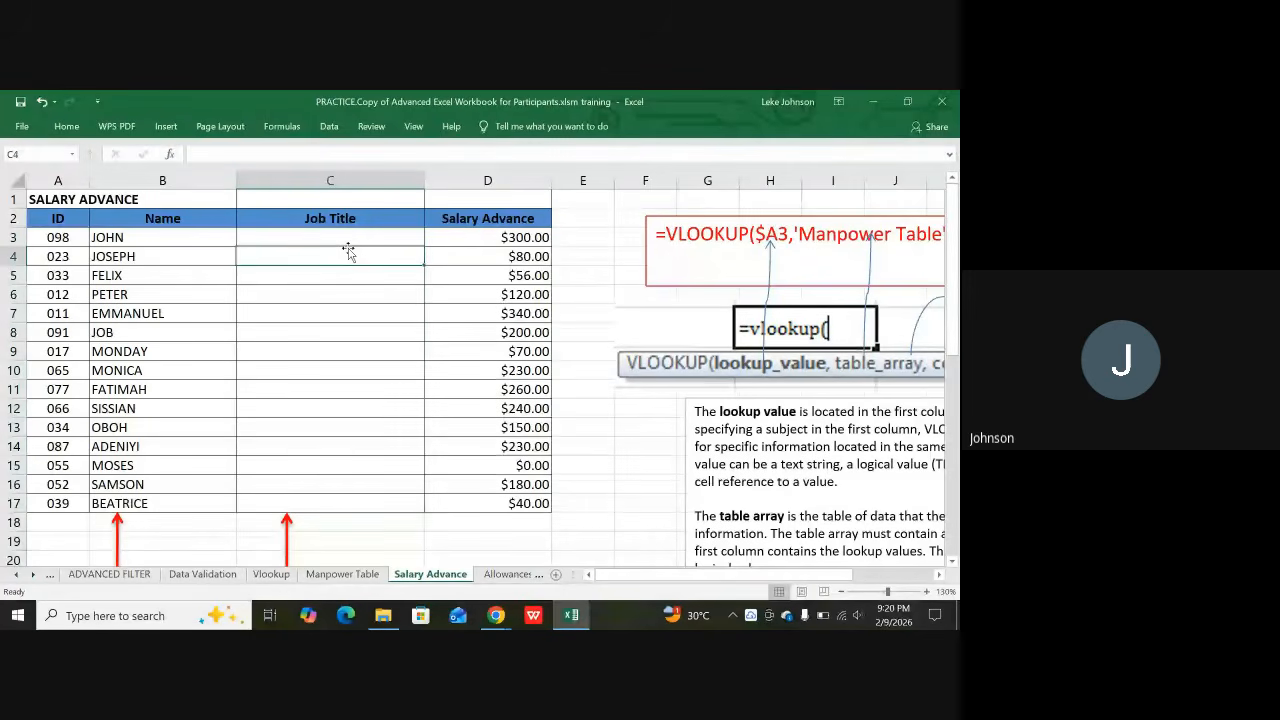
Start a VLOOKUP formula in C3, the first Job Title cell, with A3 as the lookup value
{"action": "left_click", "coordinate": [352, 239]}
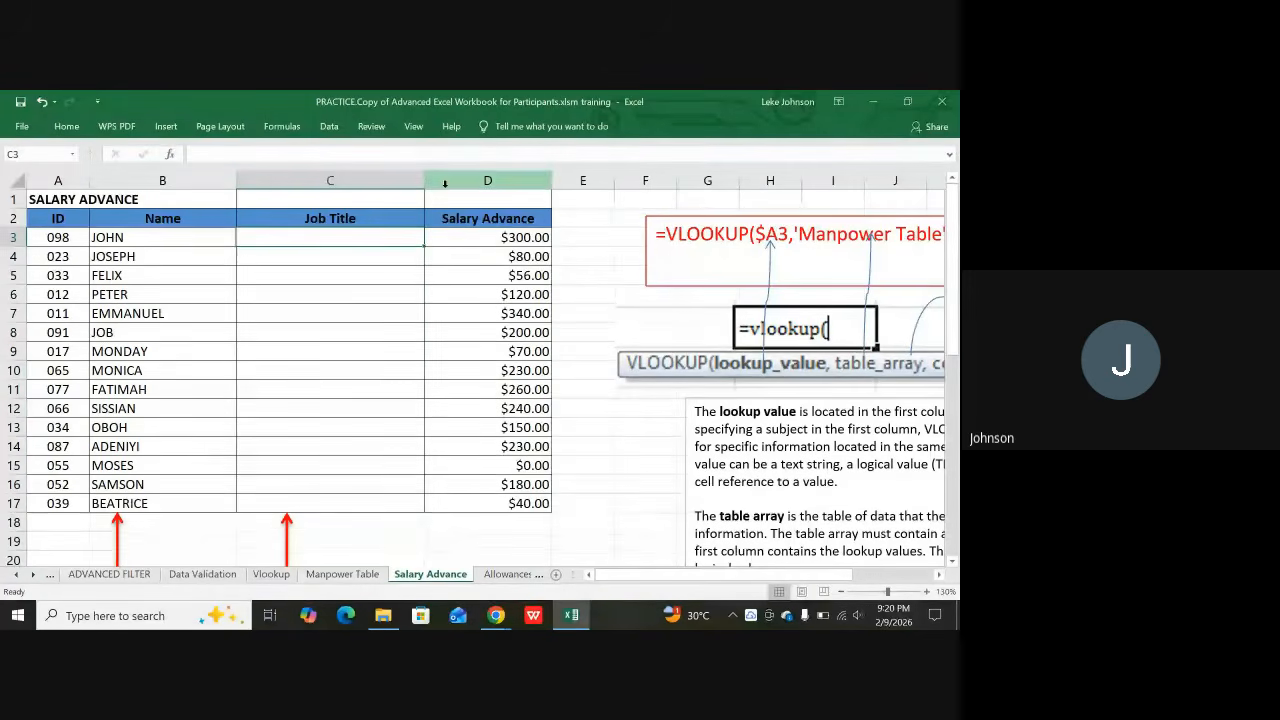
{"action": "type", "text": "="}
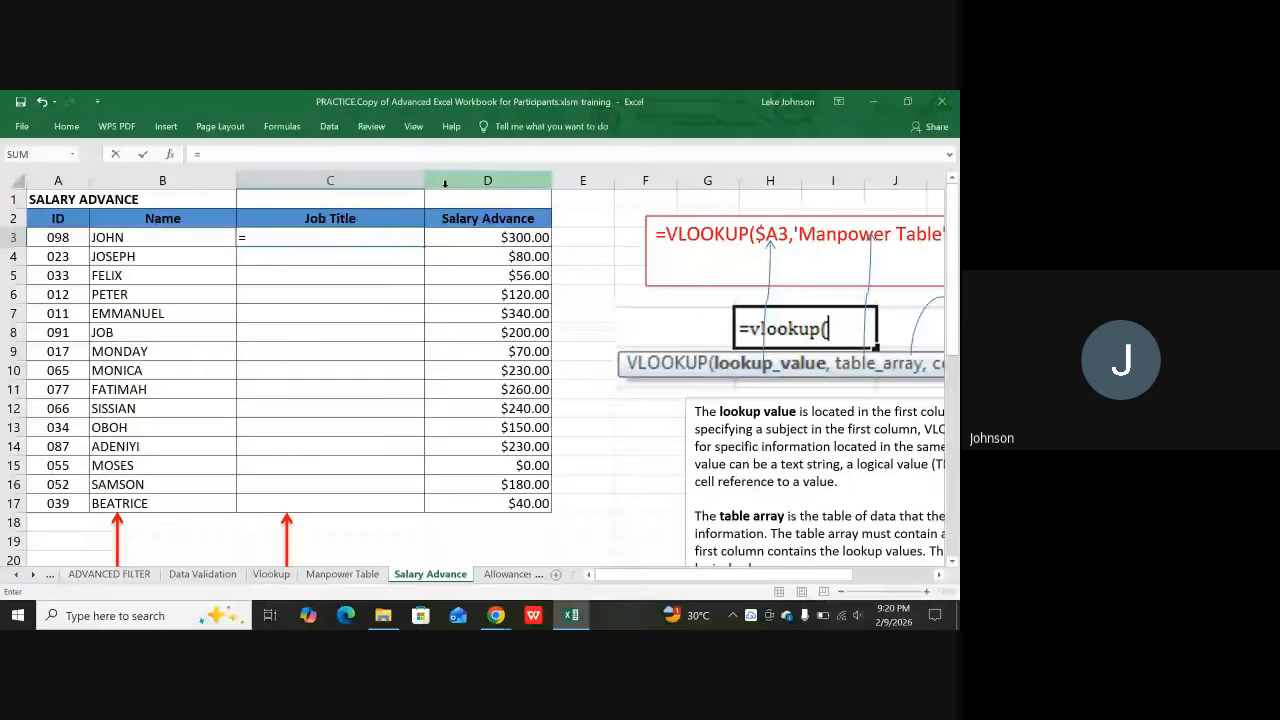
{"action": "type", "text": "v"}
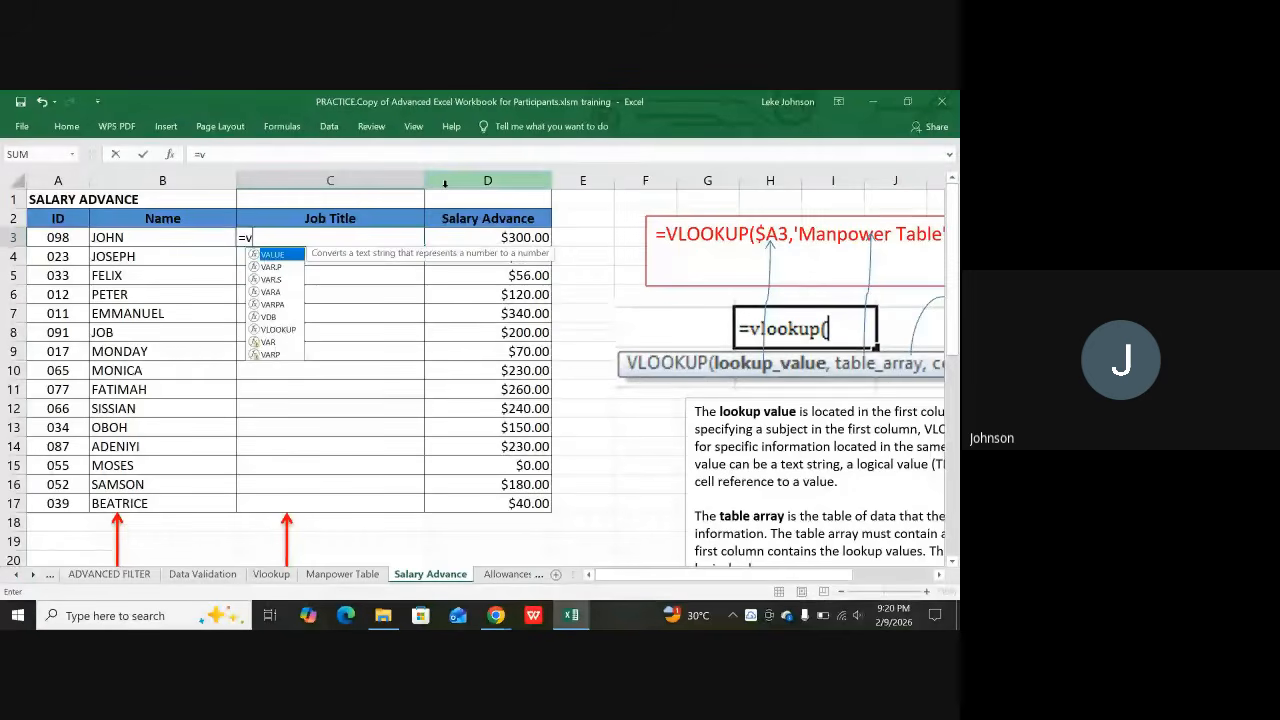
{"action": "type", "text": "loo"}
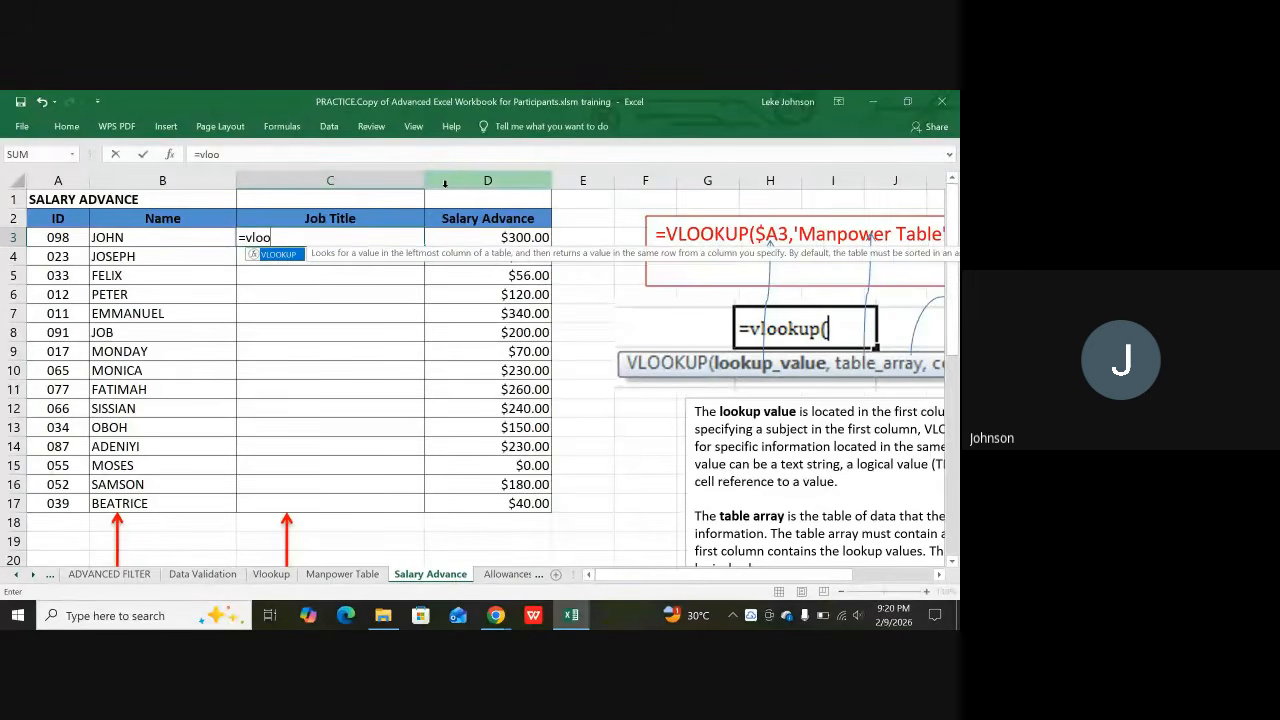
{"action": "type", "text": "kup"}
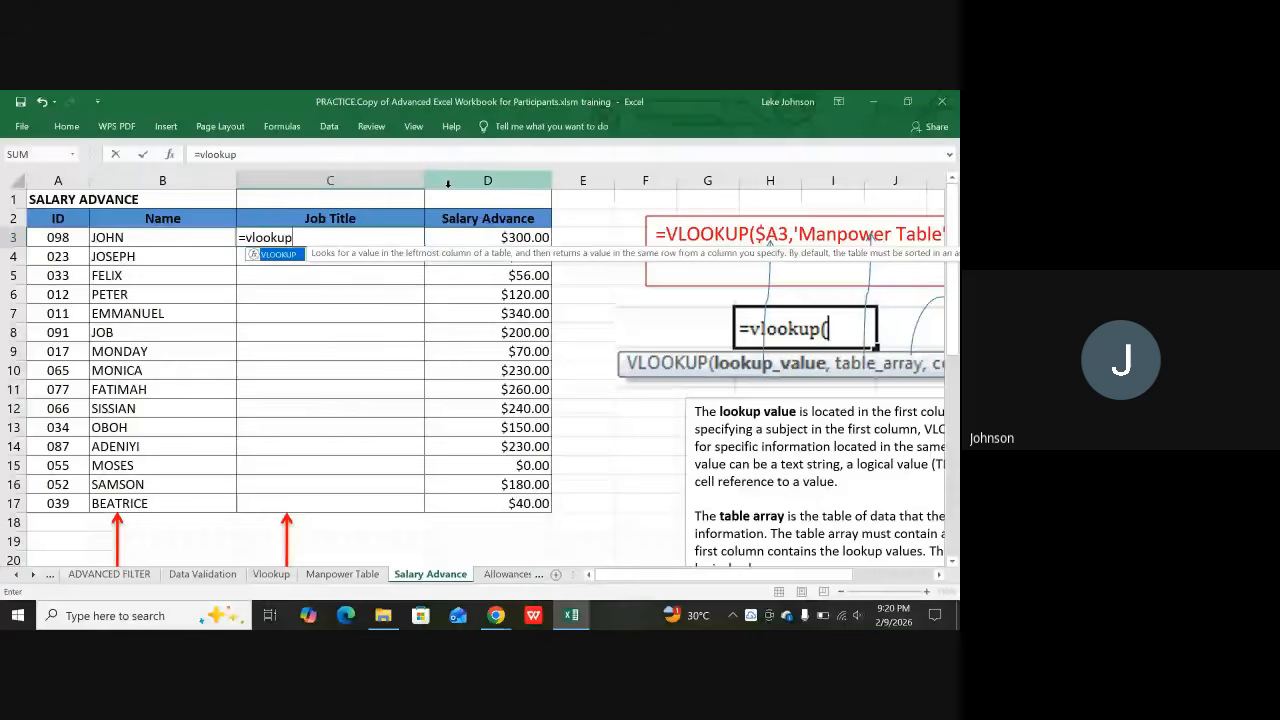
{"action": "type", "text": "("}
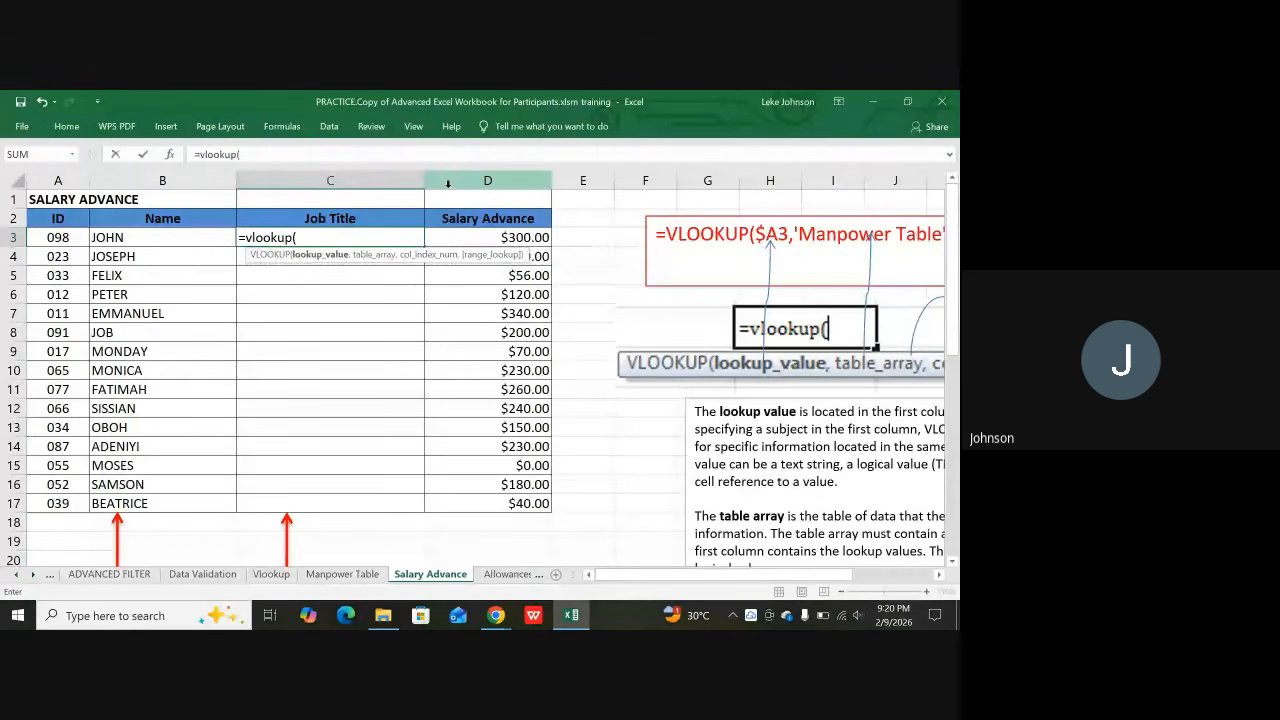
{"action": "left_click", "coordinate": [57, 236]}
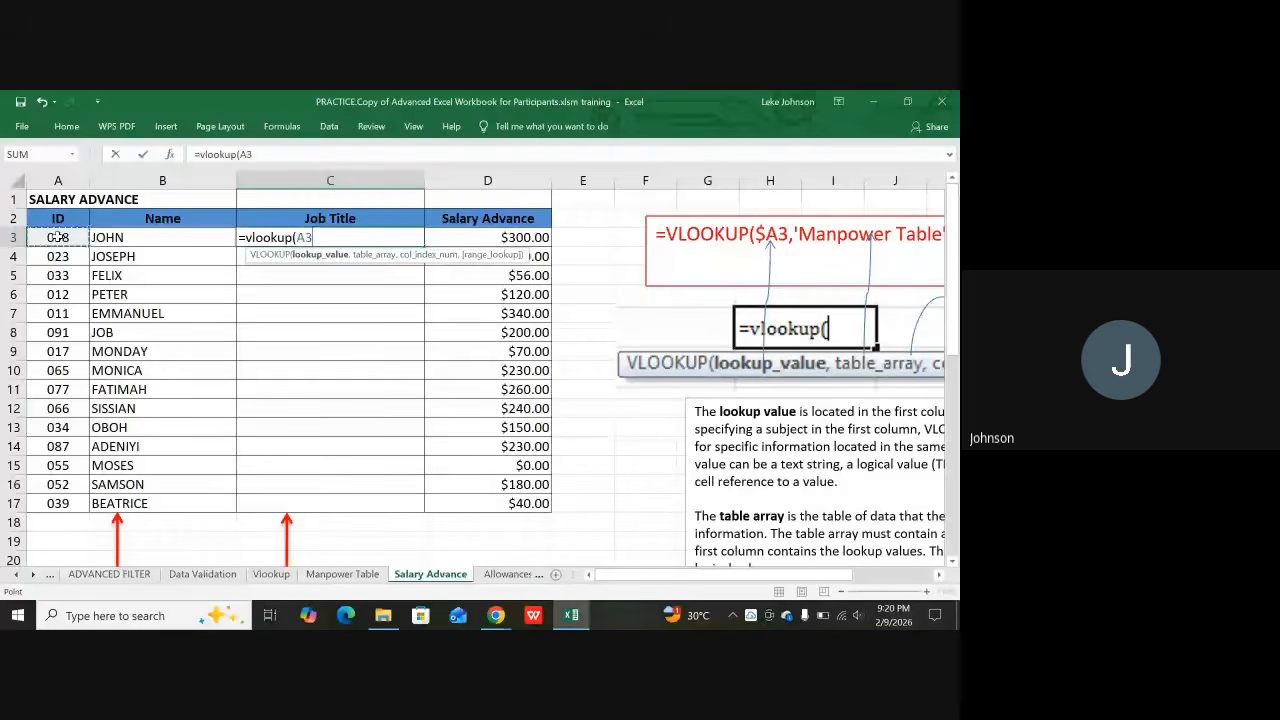
{"action": "type", "text": ","}
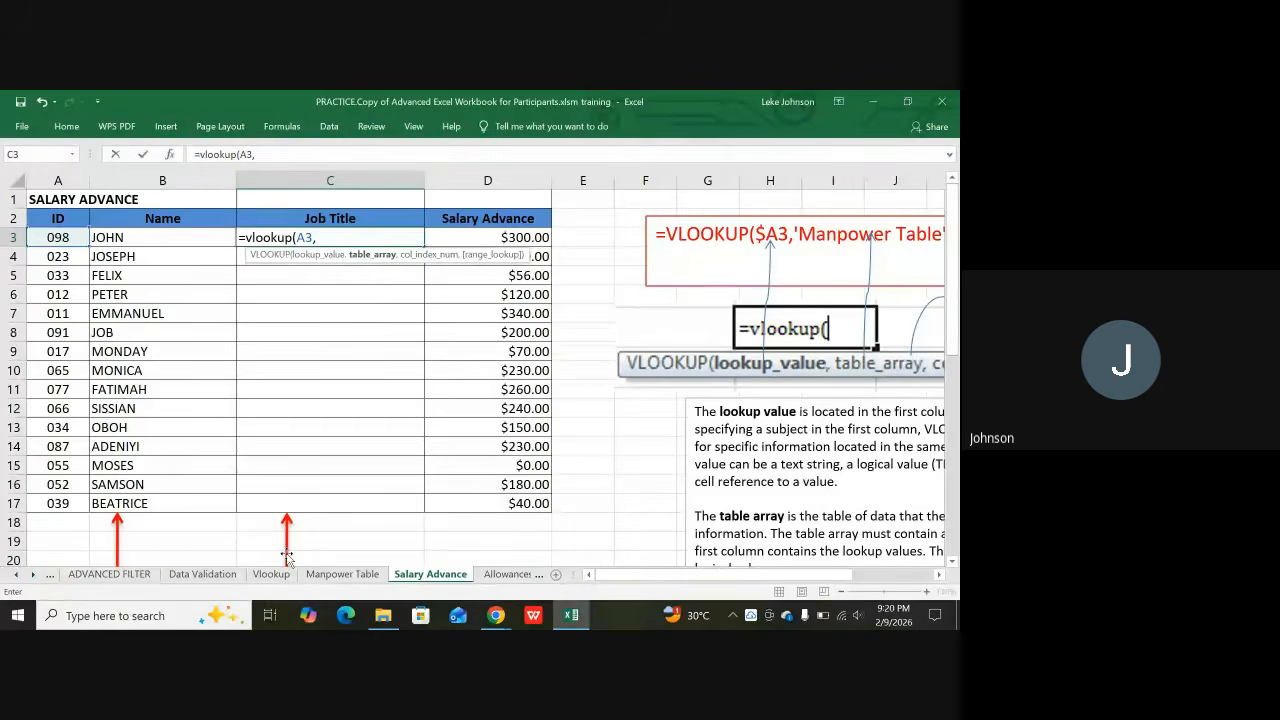
Complete C3's VLOOKUP with the Manpower Table range A2:F17, column index 5 and FALSE for an exact match
{"action": "left_click", "coordinate": [335, 575]}
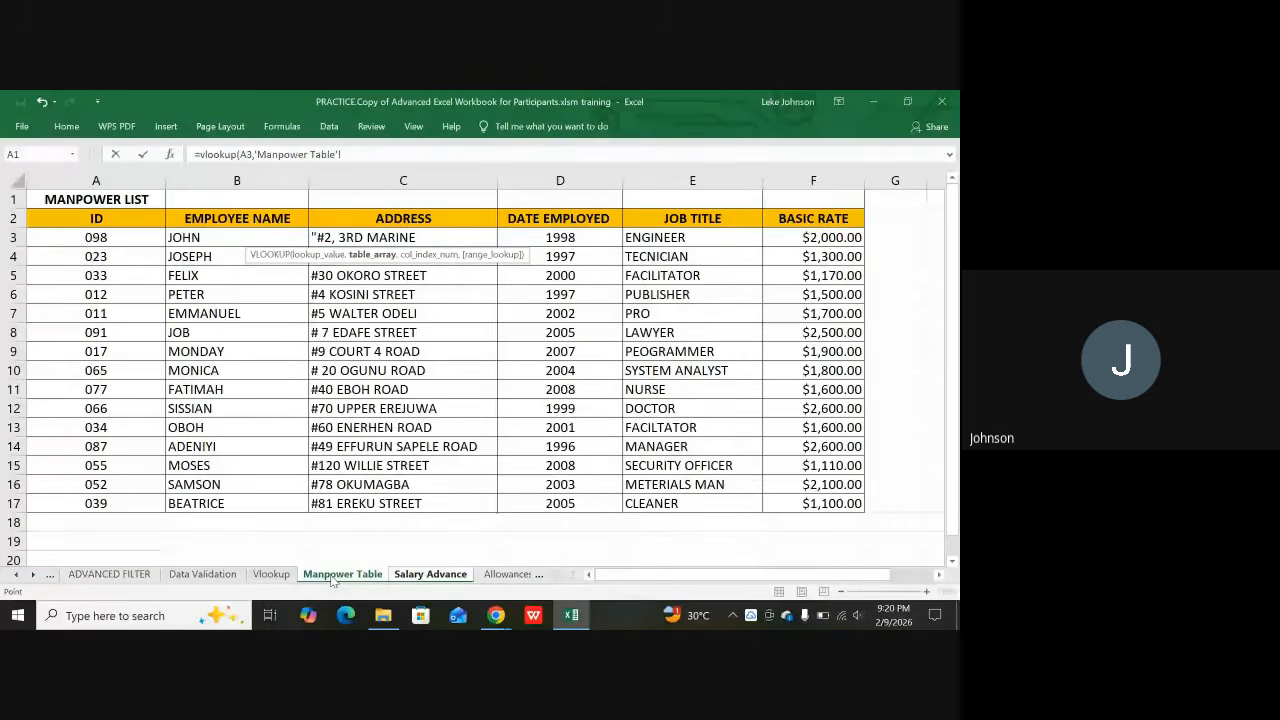
{"action": "left_click_drag", "start_coordinate": [96, 218], "coordinate": [762, 501]}
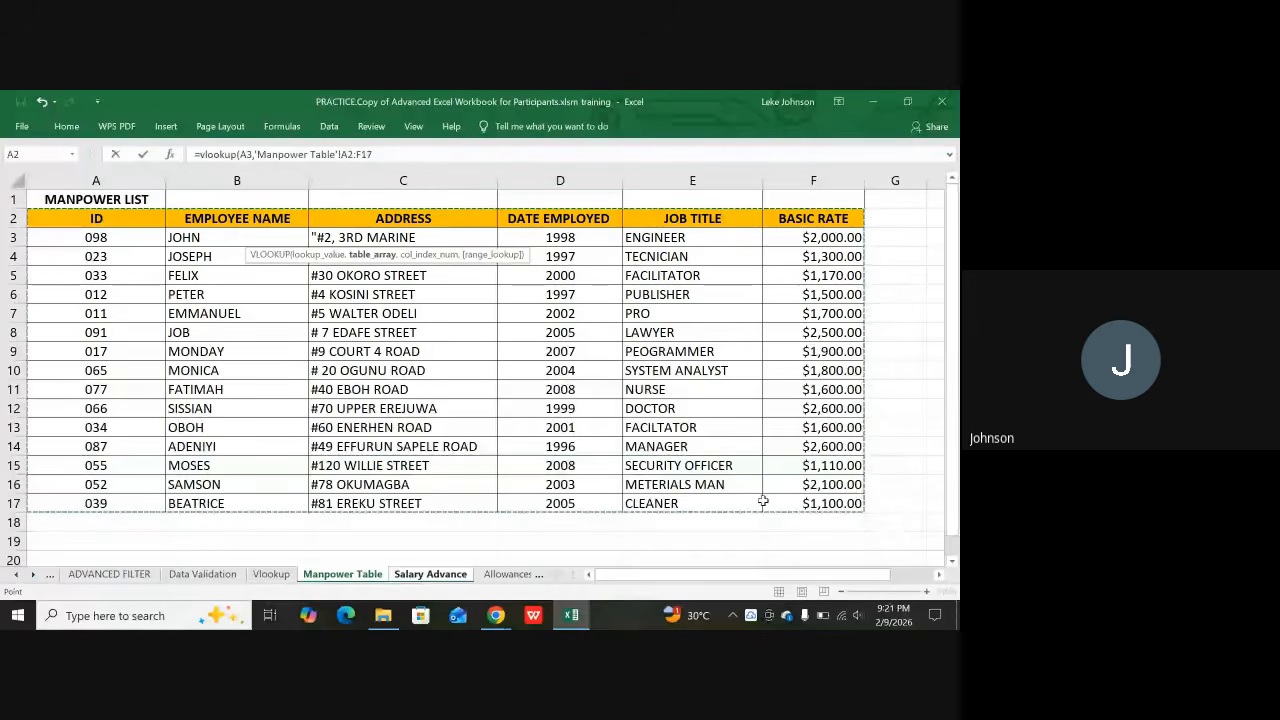
{"action": "type", "text": ",5"}
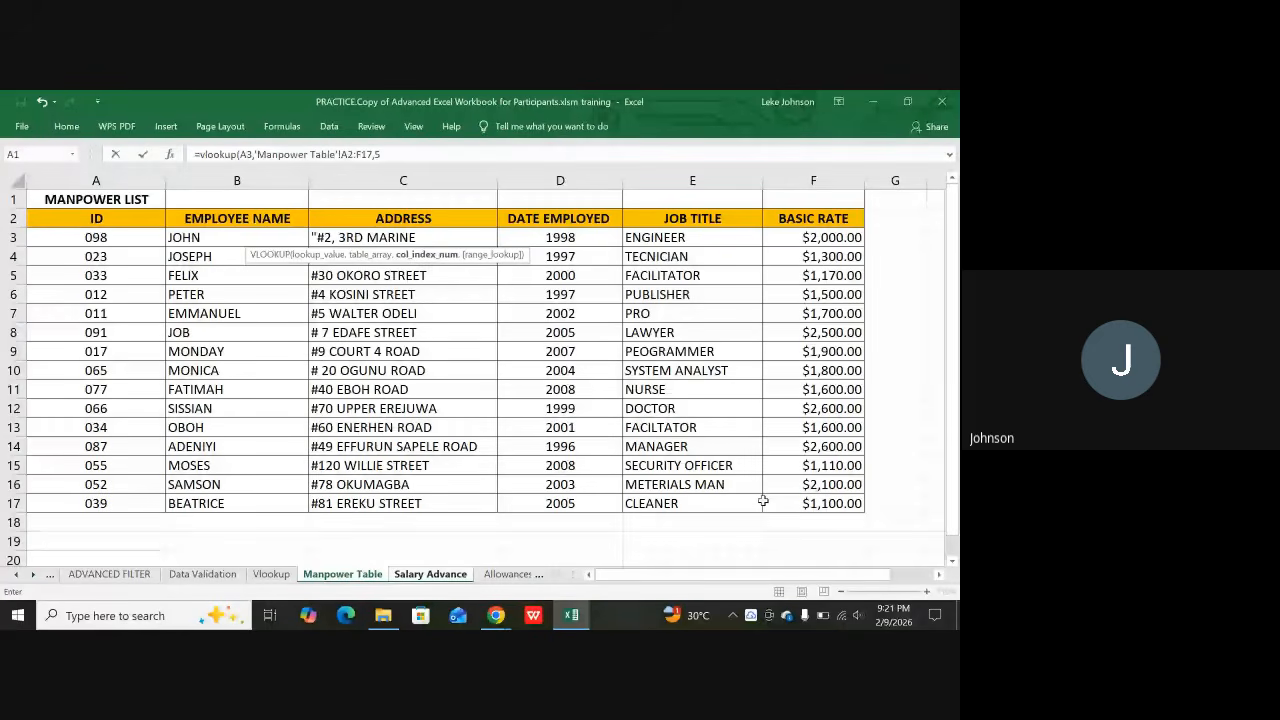
{"action": "type", "text": ",fals"}
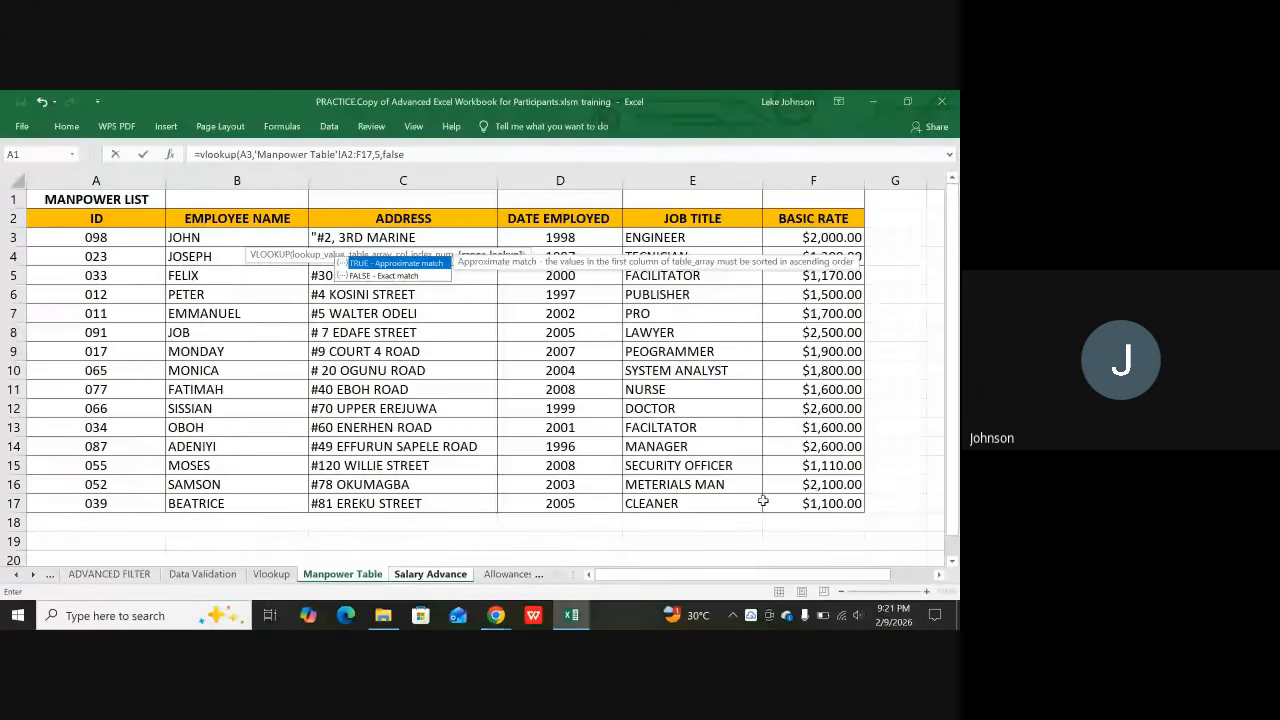
{"action": "type", "text": "e)"}
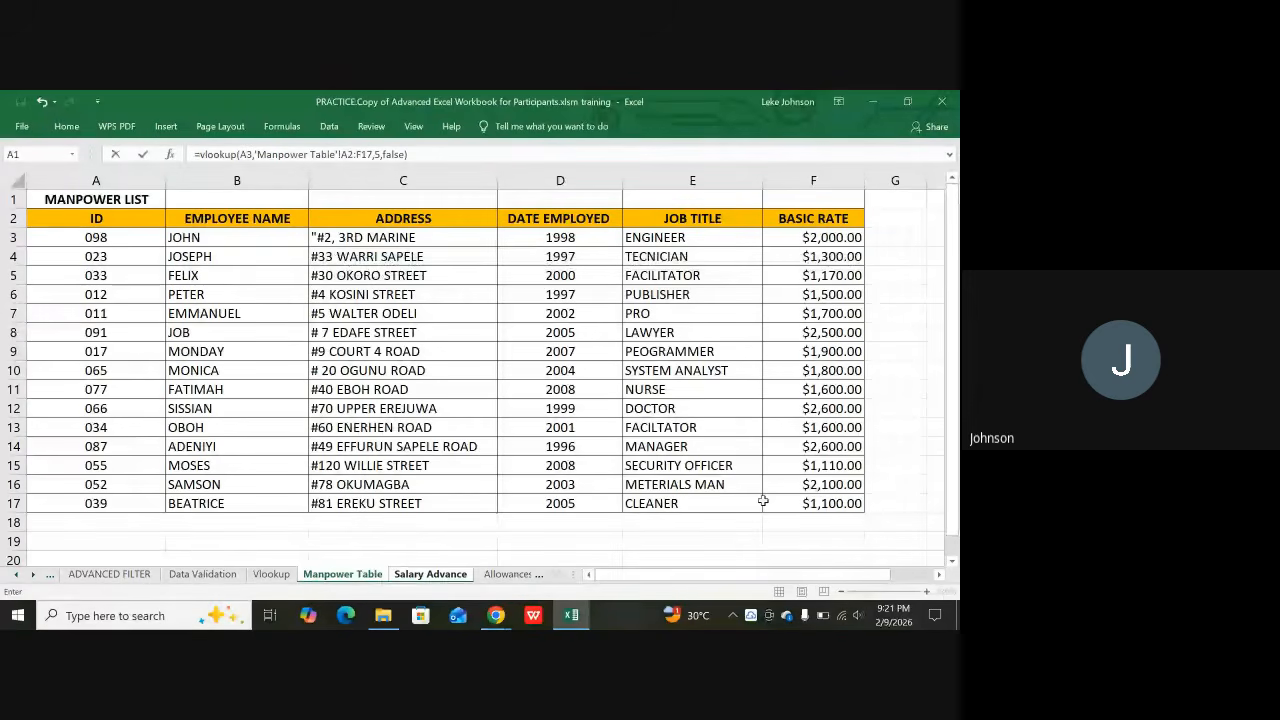
Make the table range in C3's VLOOKUP absolute as $A$2:$F$17 and enter the formula
{"action": "left_click", "coordinate": [348, 154]}
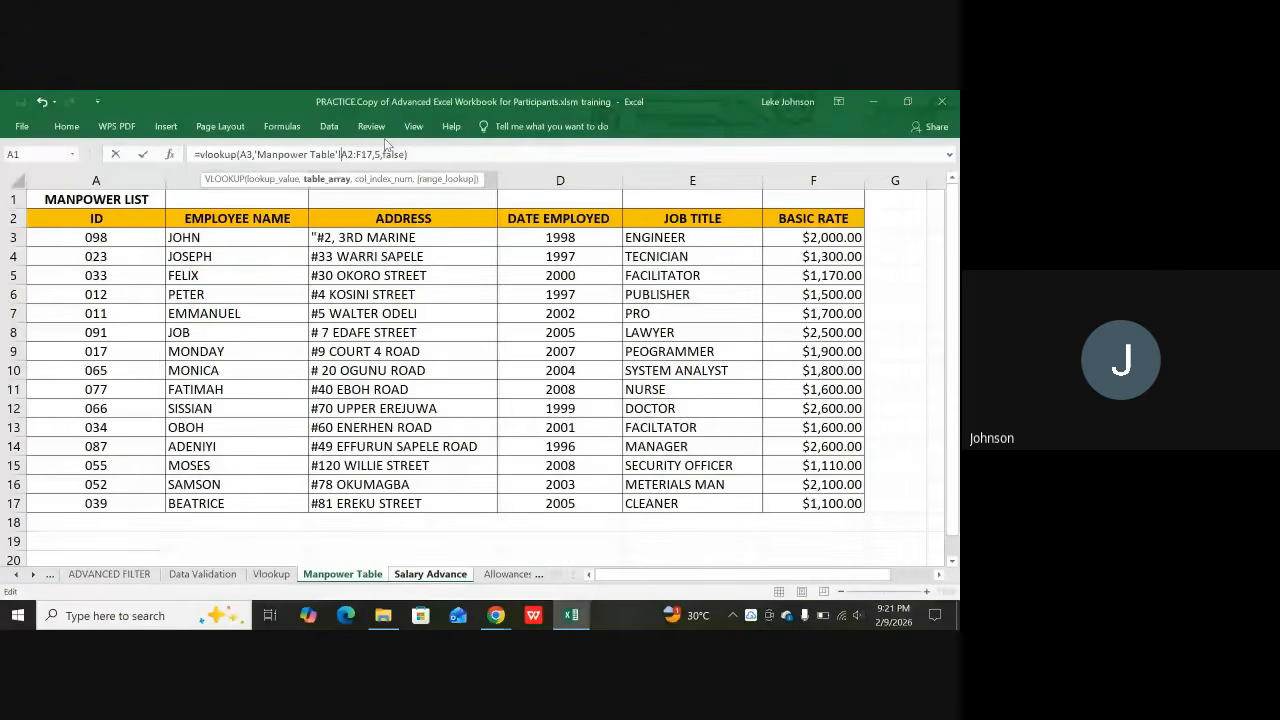
{"action": "key", "text": "F4"}
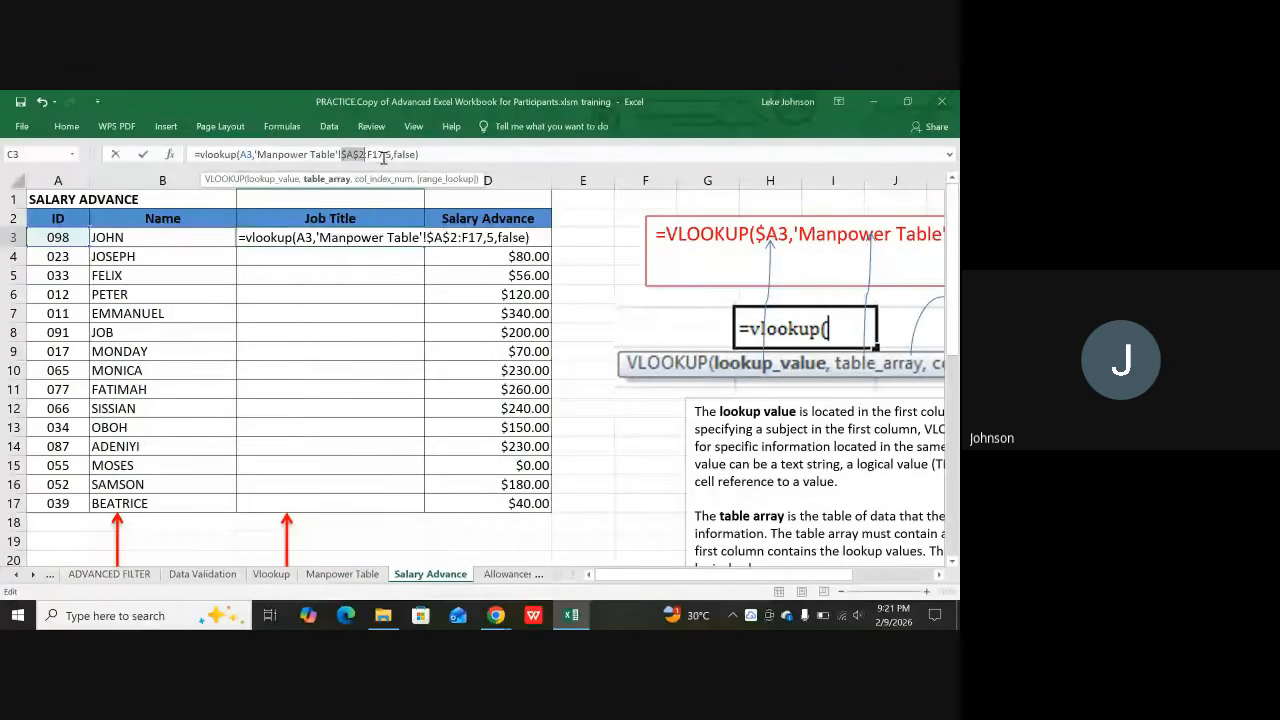
{"action": "left_click", "coordinate": [386, 155]}
{"action": "key", "text": "F4"}
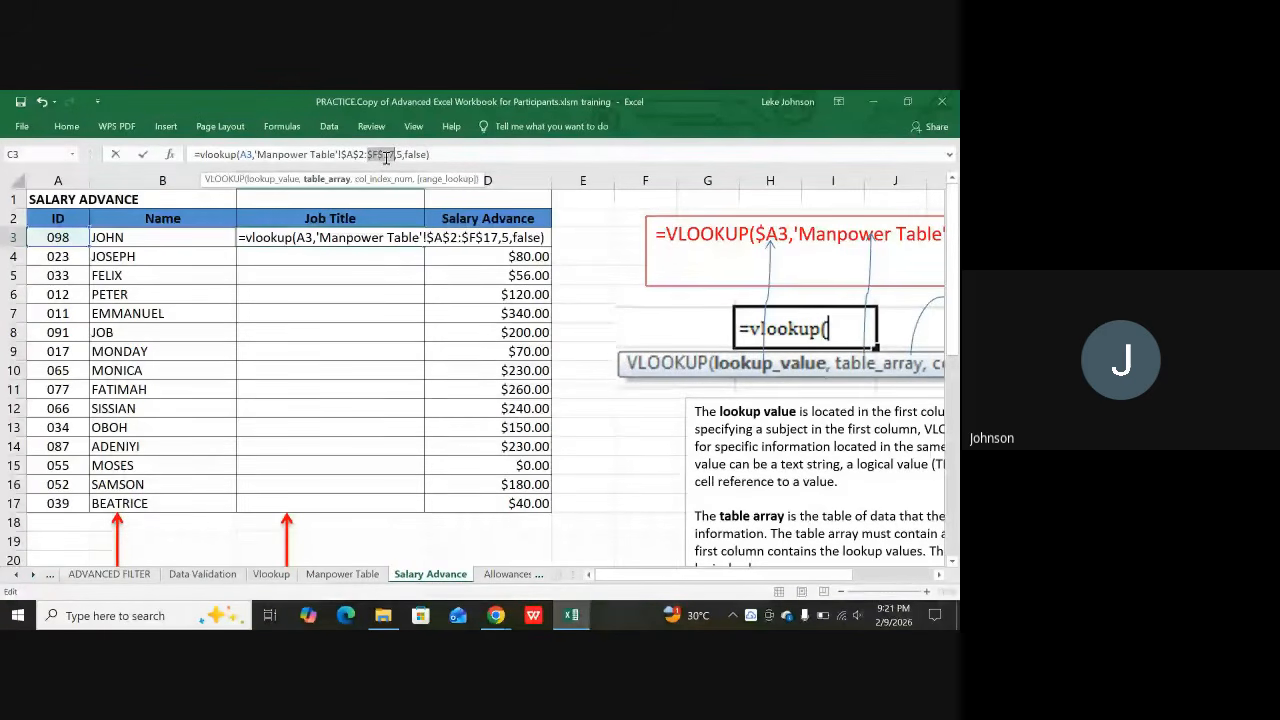
{"action": "key", "text": "Return"}
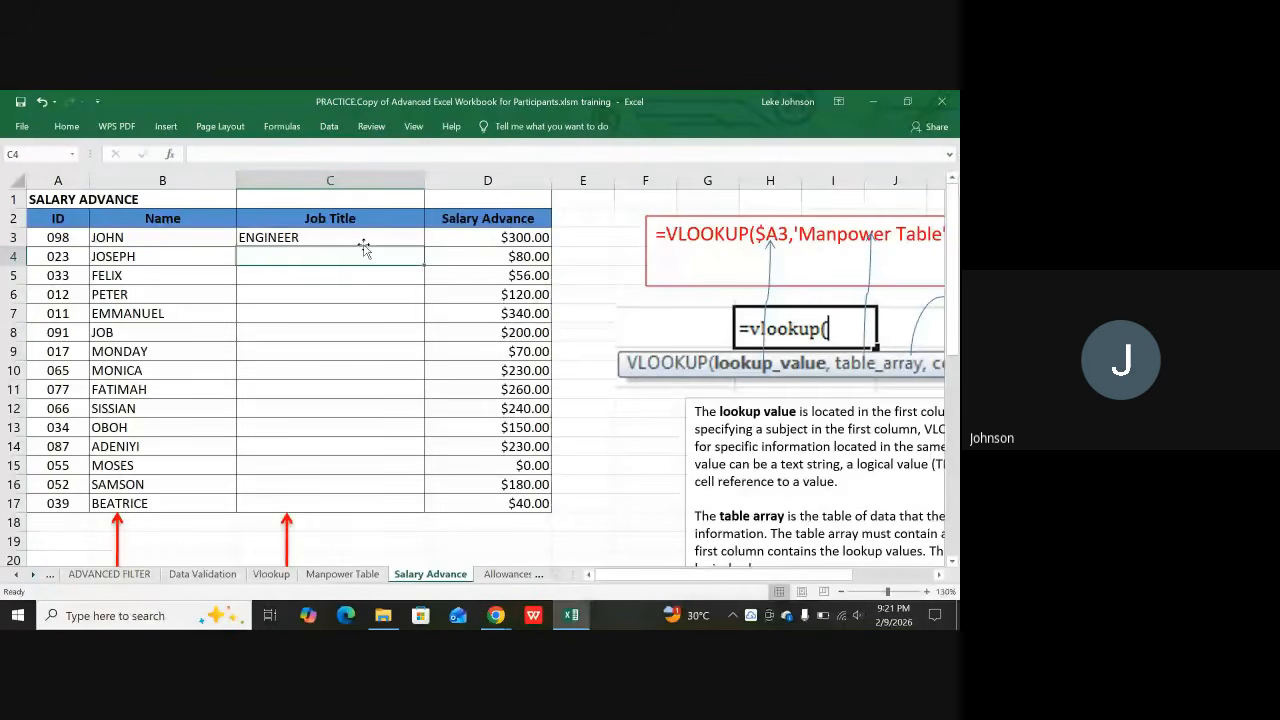
Fill C3's VLOOKUP formula down the Job Title column to C17 and review the filled rows
{"action": "key", "text": "Up"}
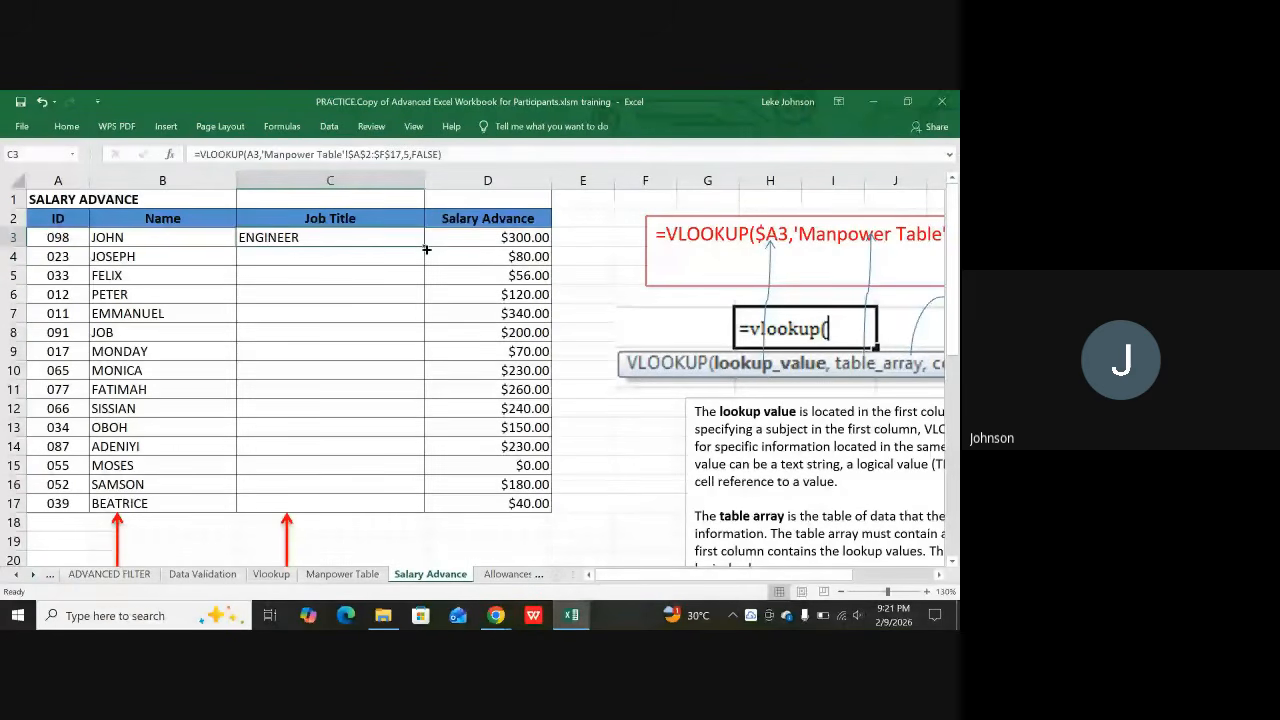
{"action": "double_click", "coordinate": [425, 248]}
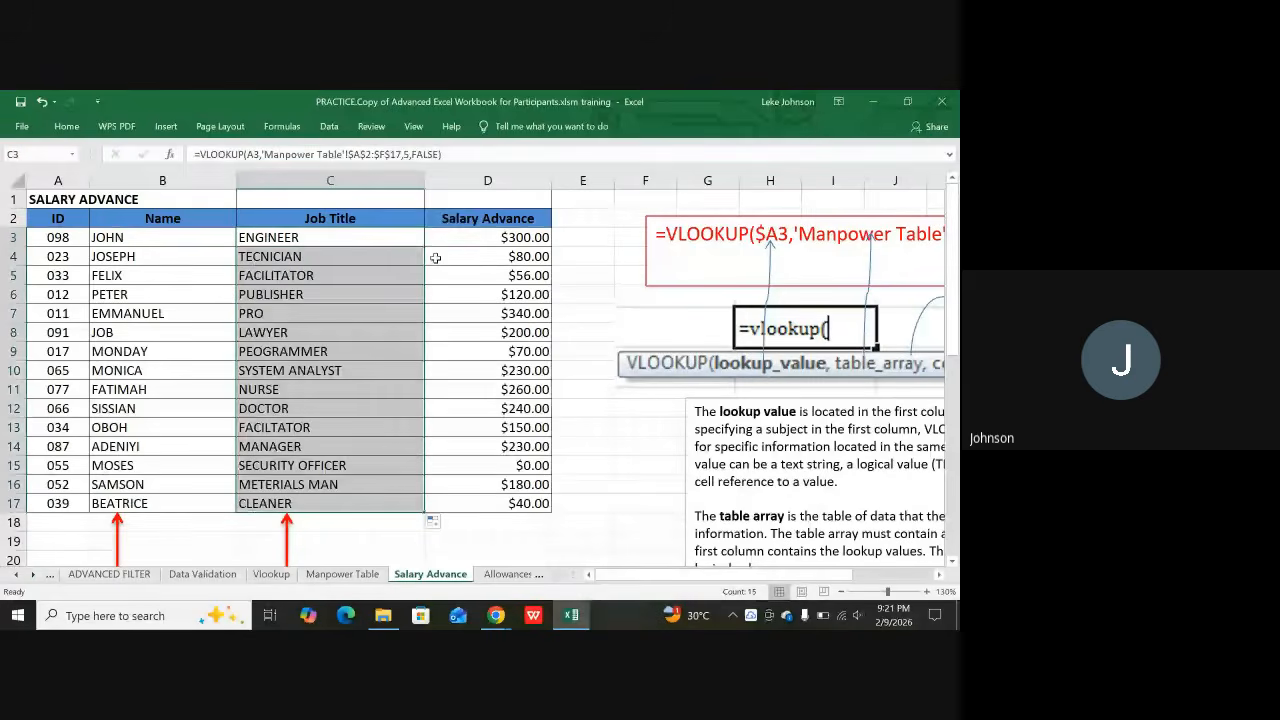
{"action": "scroll", "coordinate": [391, 317], "scroll_direction": "down", "scroll_amount": 2}
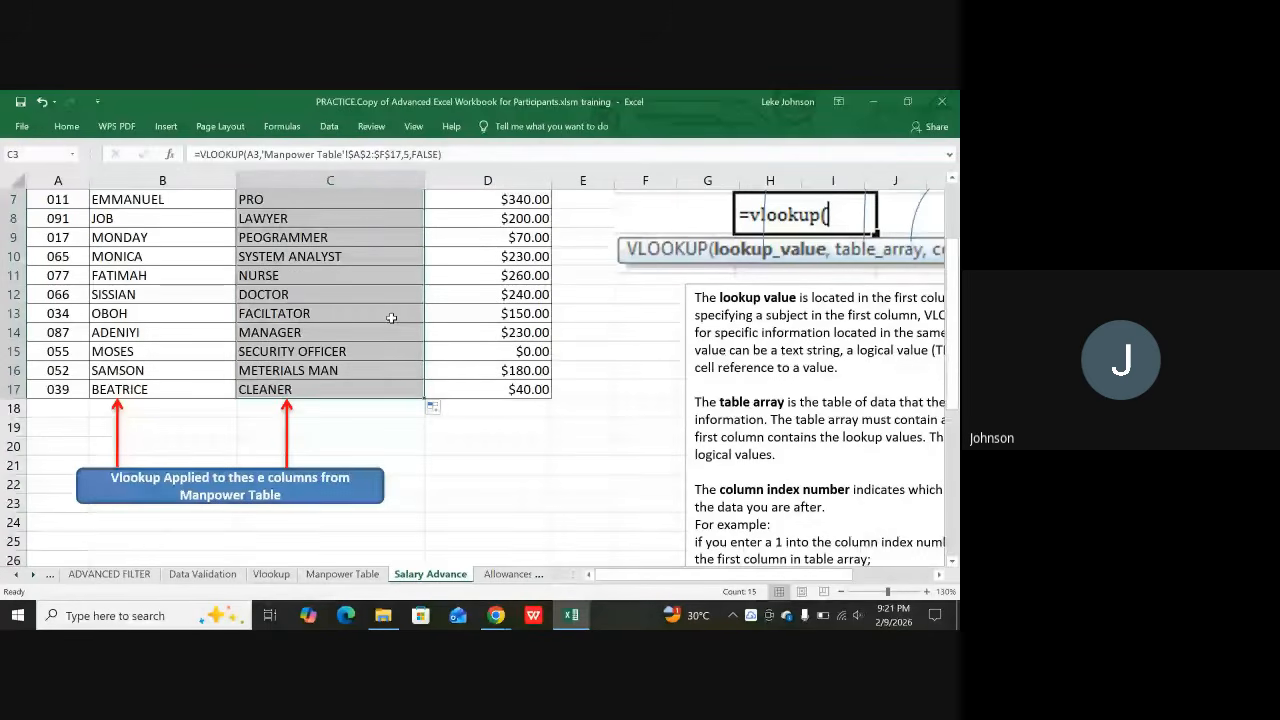
{"action": "scroll", "coordinate": [391, 317], "scroll_direction": "up", "scroll_amount": 2}
{"action": "left_click", "coordinate": [455, 292]}
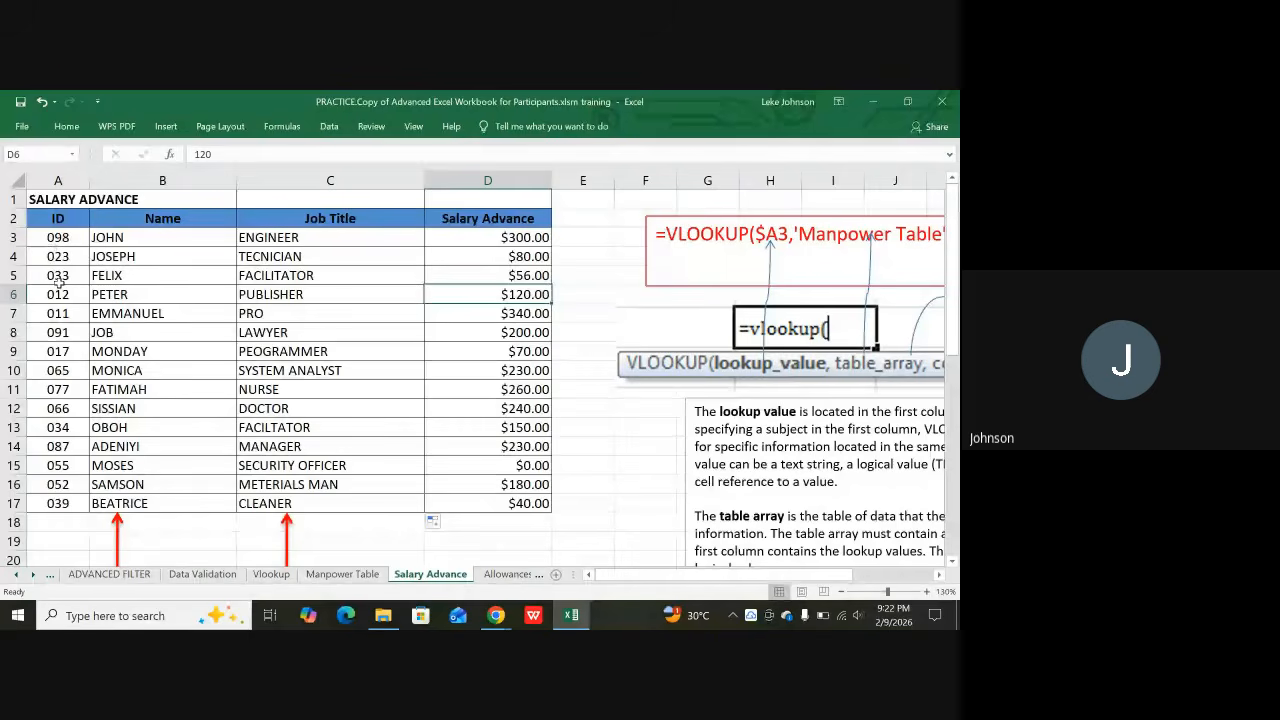
Add an extra leading zero to the ID in A3 and change the range lookup in B3's VLOOKUP to TRUE
{"action": "double_click", "coordinate": [57, 239]}
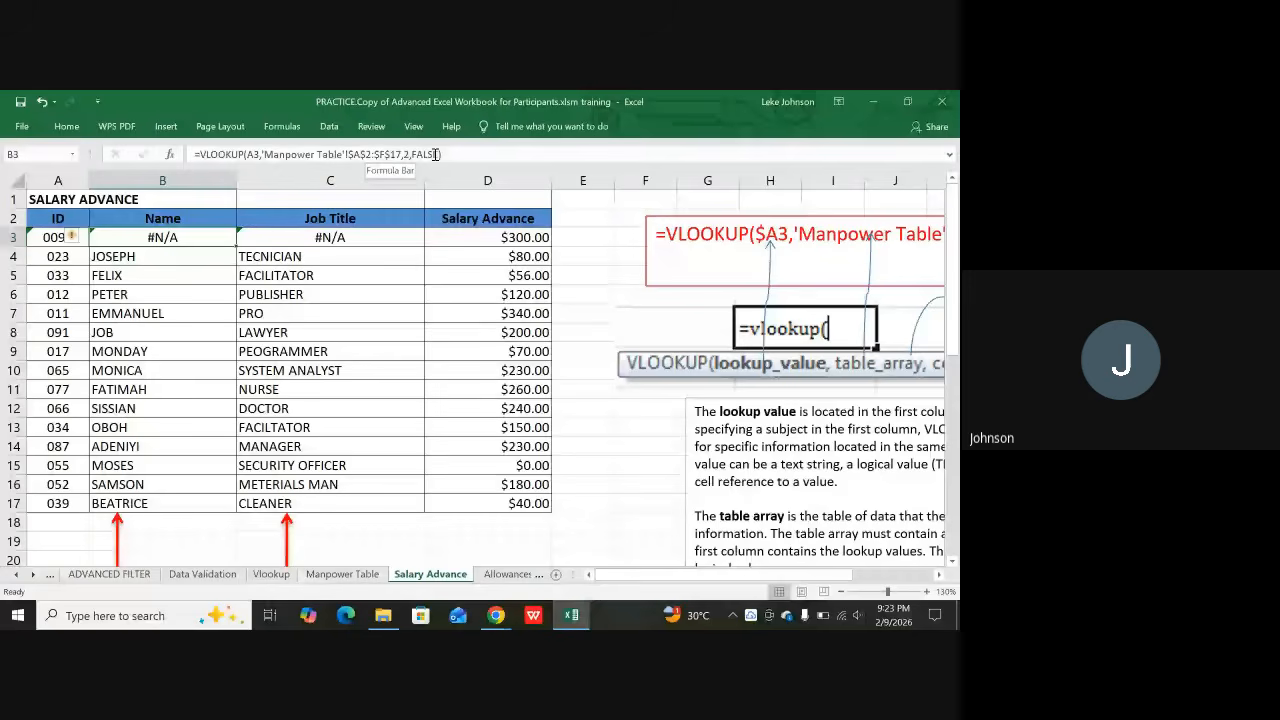
{"action": "left_click", "coordinate": [436, 154]}
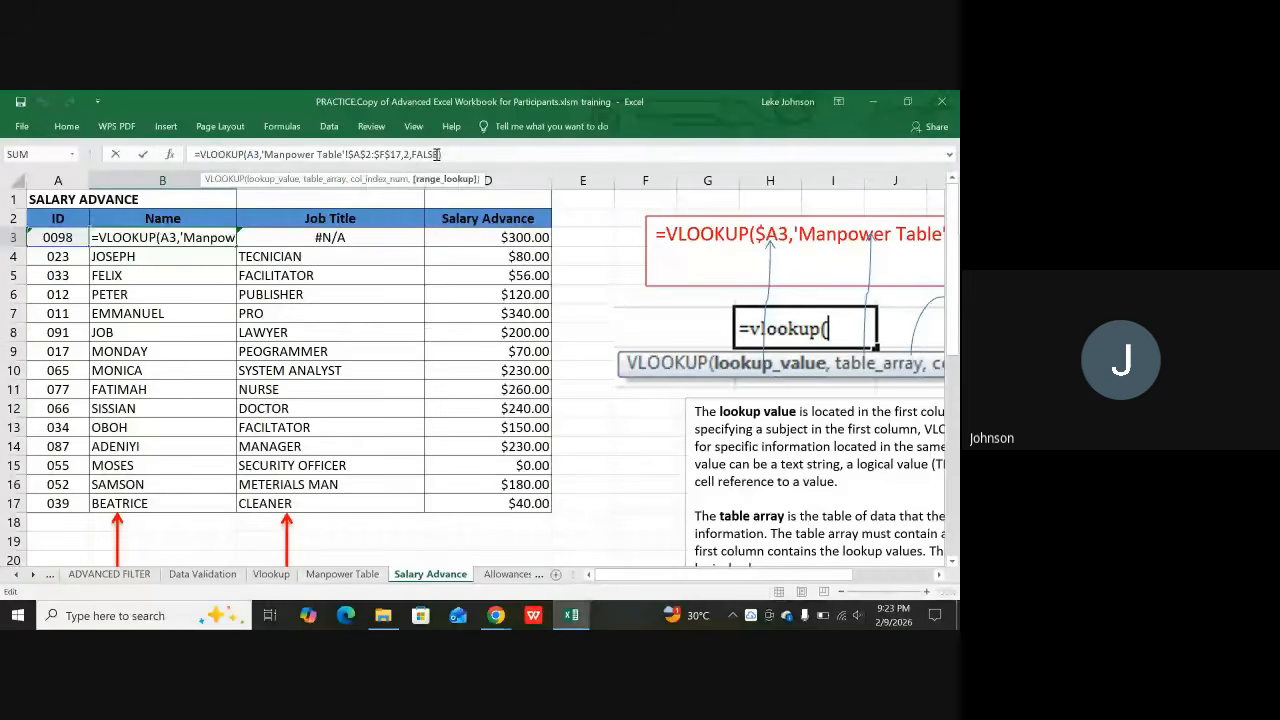
{"action": "key", "text": "BackSpace"}
{"action": "key", "text": "BackSpace"}
{"action": "key", "text": "BackSpace"}
{"action": "key", "text": "BackSpace"}
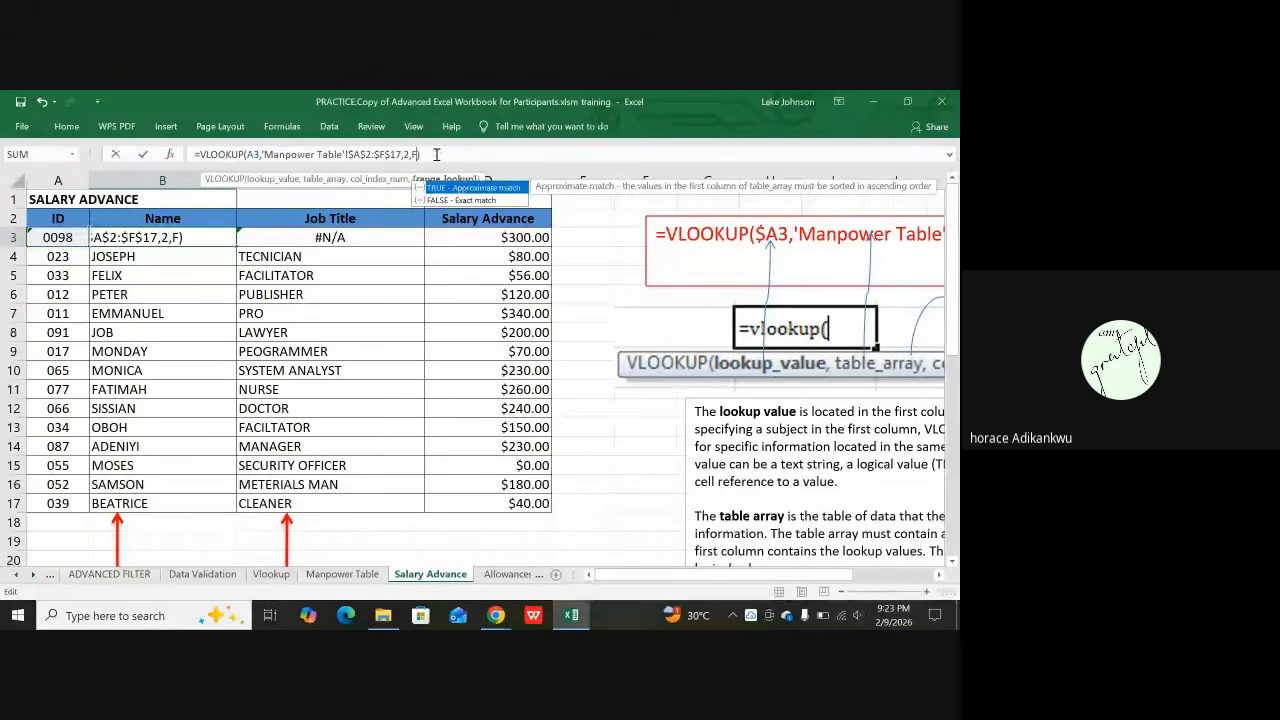
{"action": "key", "text": "BackSpace"}
{"action": "type", "text": "true"}
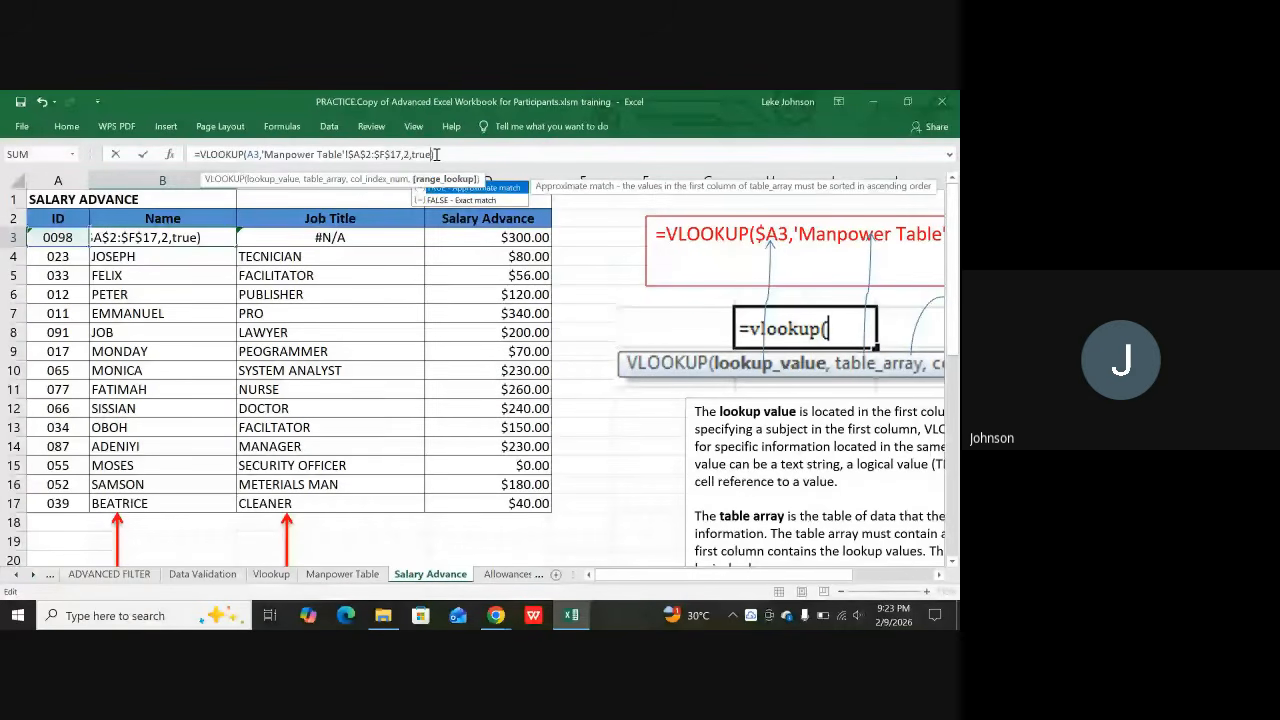
{"action": "key", "text": "Return"}
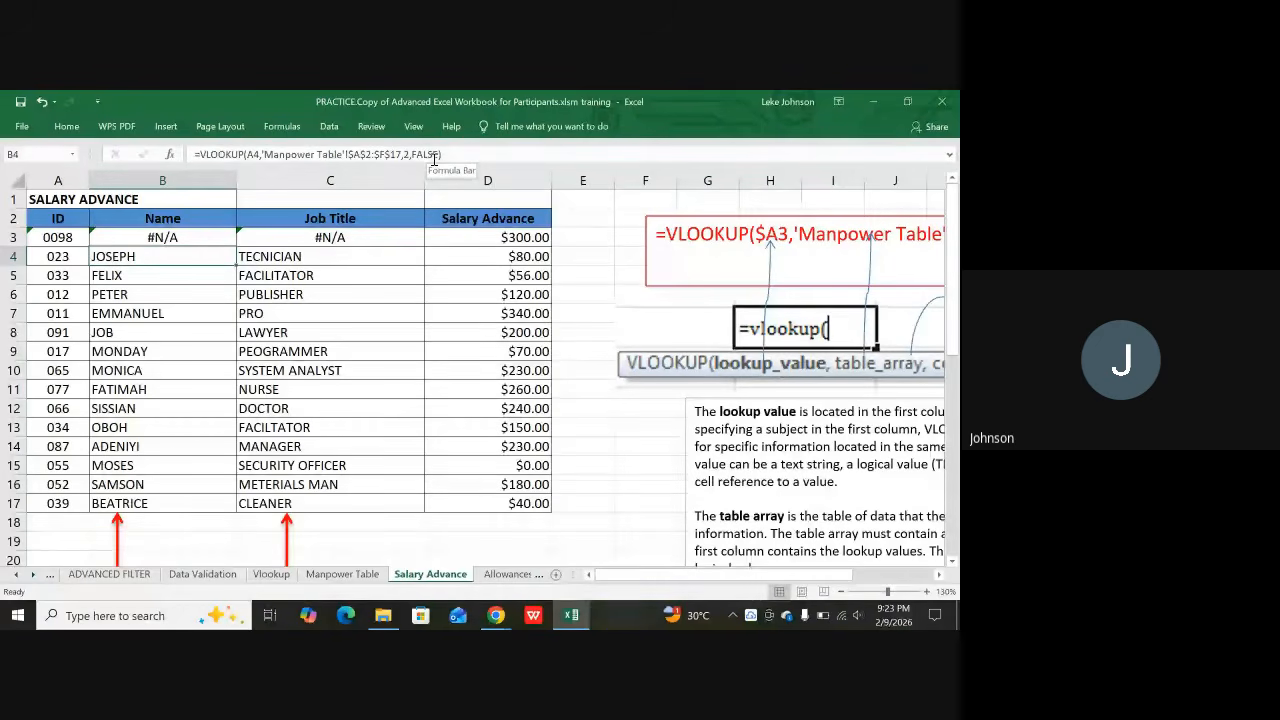
{"action": "left_click", "coordinate": [200, 240]}
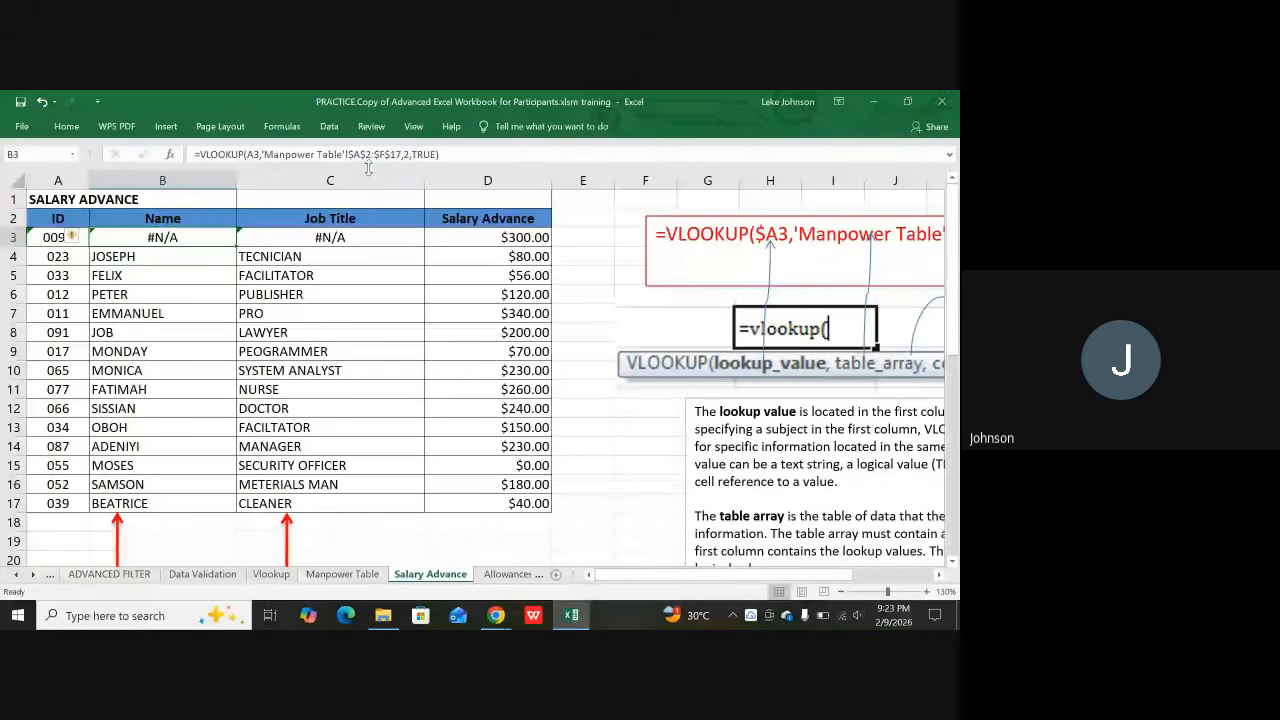
Remove the extra leading zero from the ID in A3 and check the name formula in B3
{"action": "left_click", "coordinate": [39, 241]}
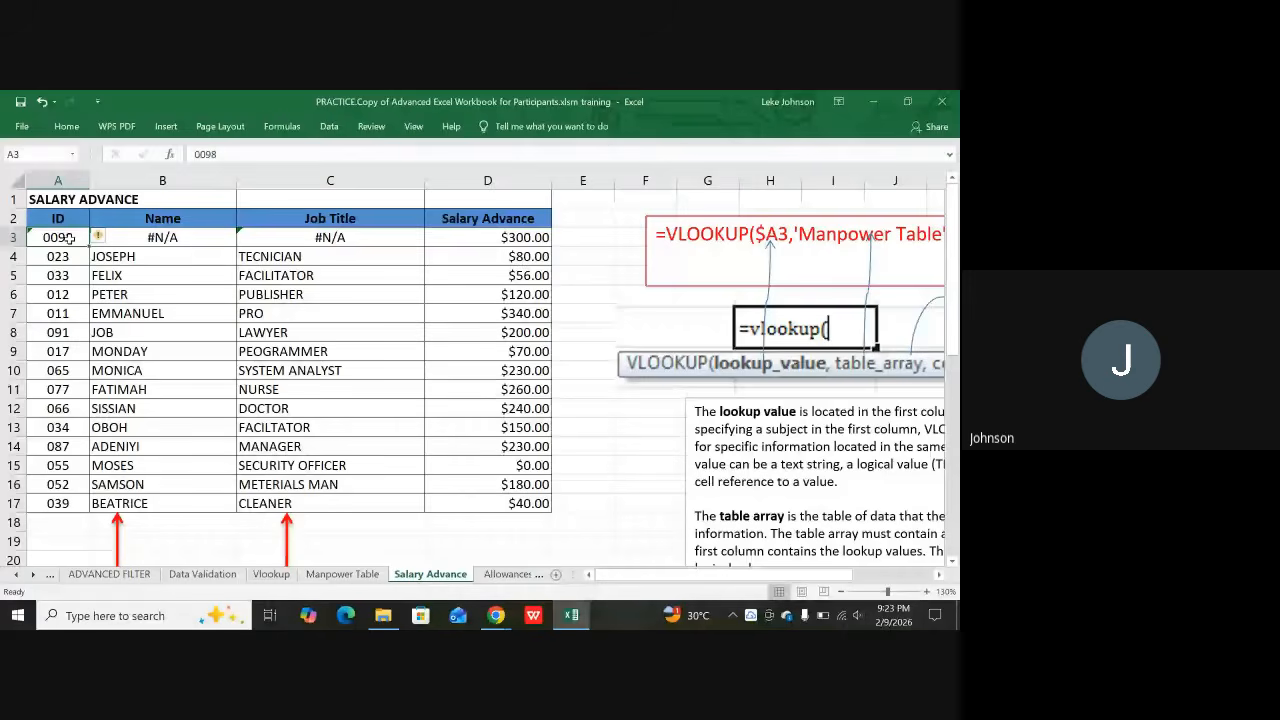
{"action": "type", "text": "098"}
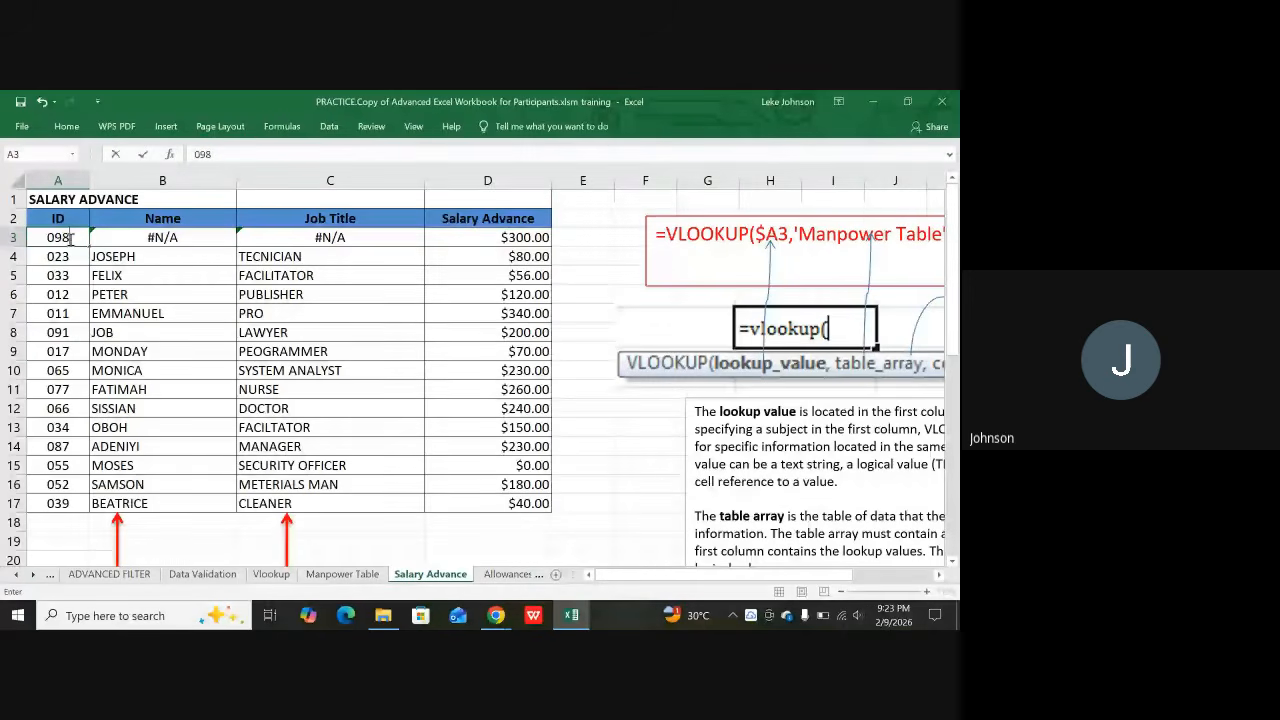
{"action": "key", "text": "Return"}
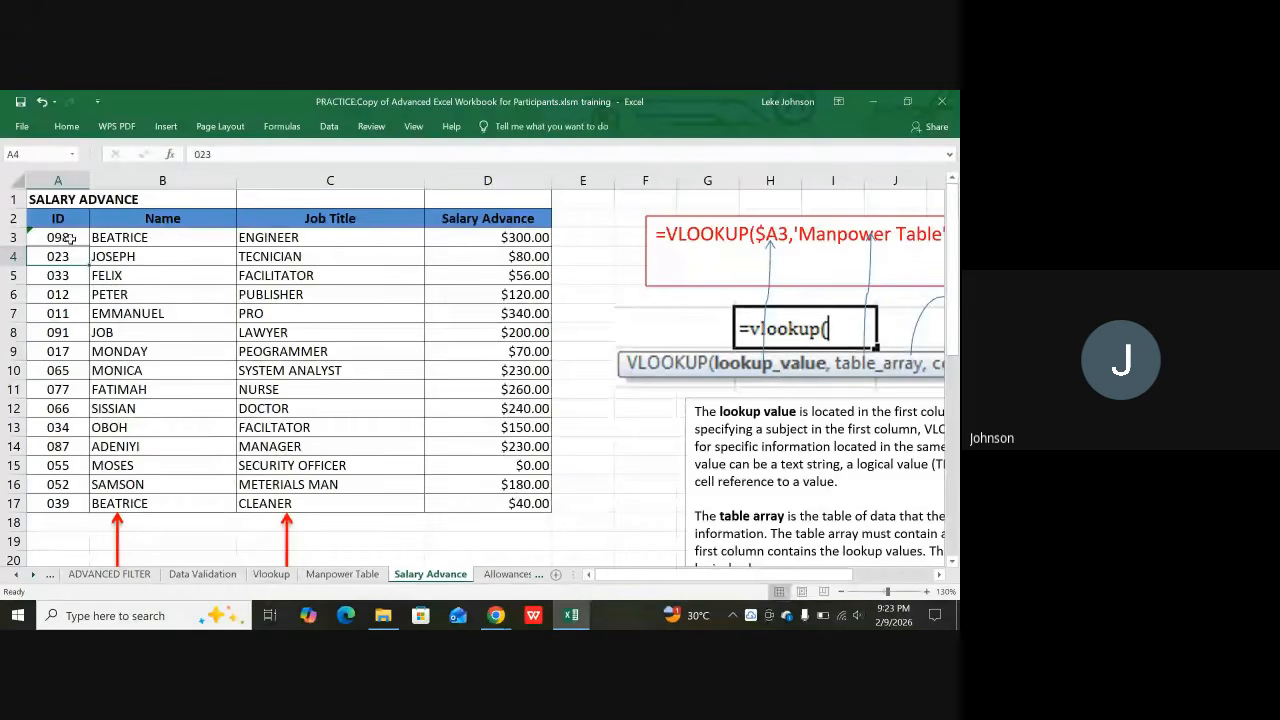
{"action": "left_click", "coordinate": [226, 234]}
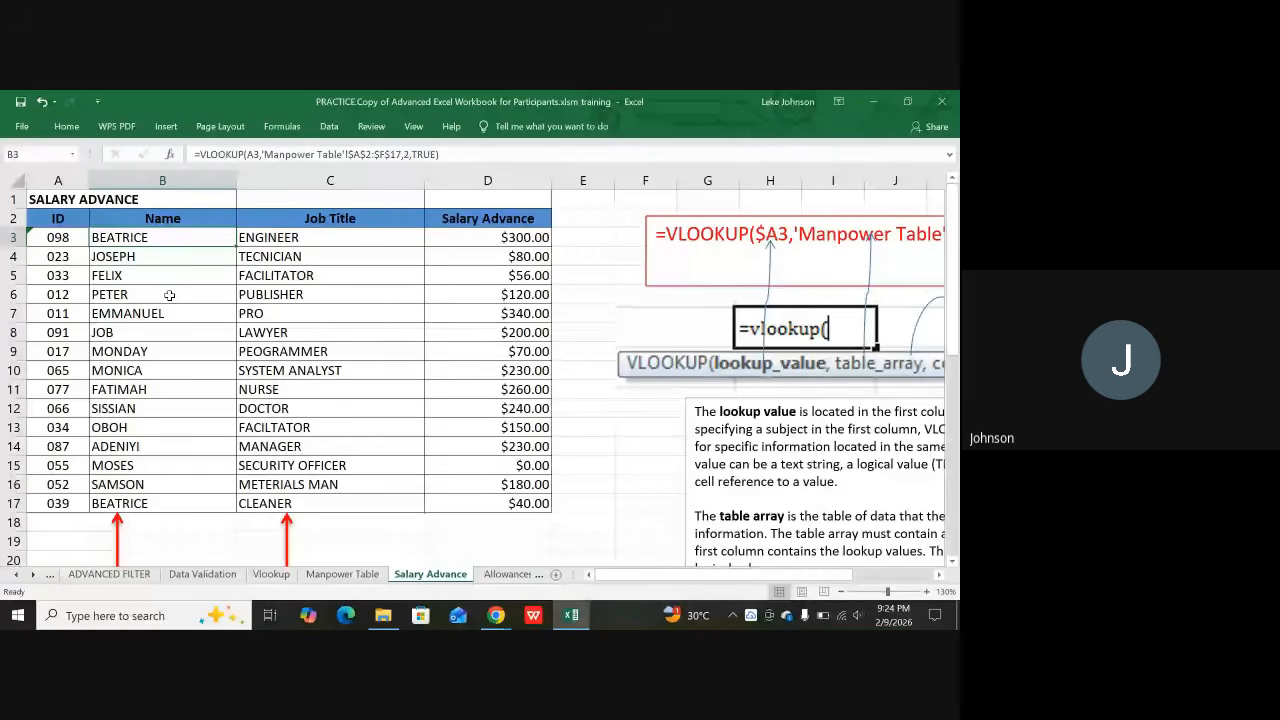
Compare the ID in A3 with the ID column of the Manpower Table sheet and return to Salary Advance
{"action": "left_click", "coordinate": [45, 236]}
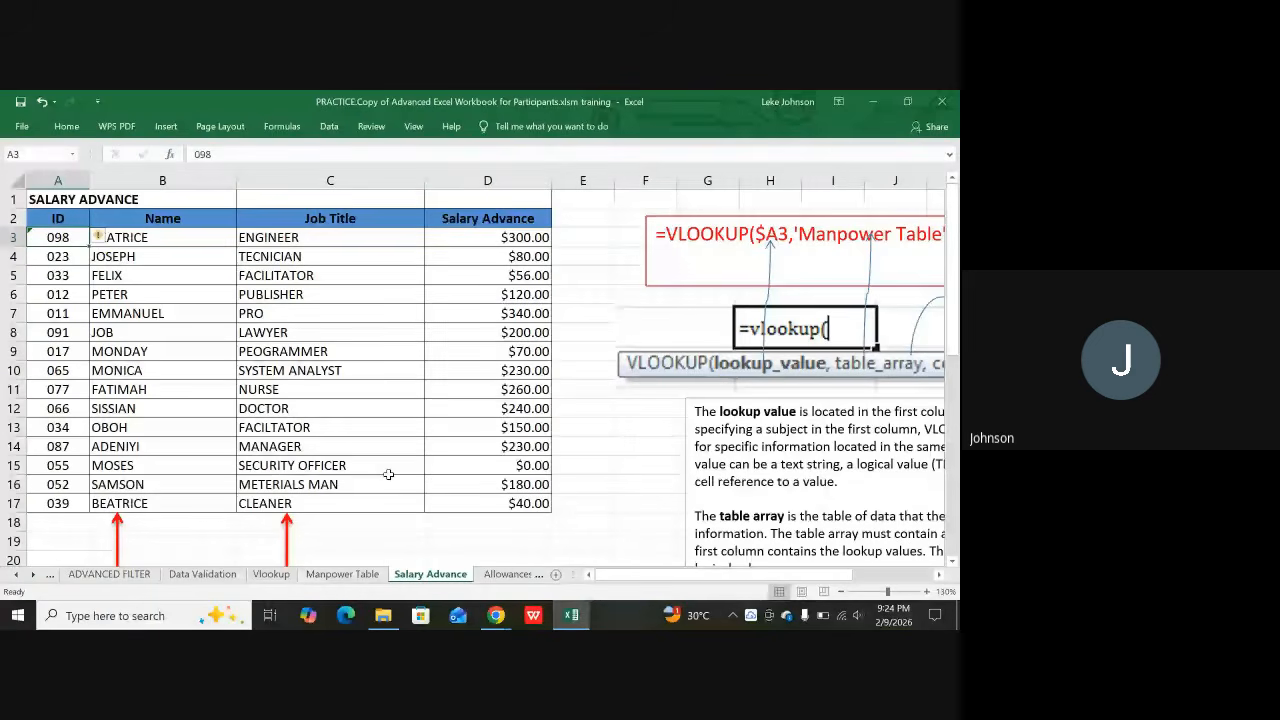
{"action": "key", "text": "ctrl+Page_Up"}
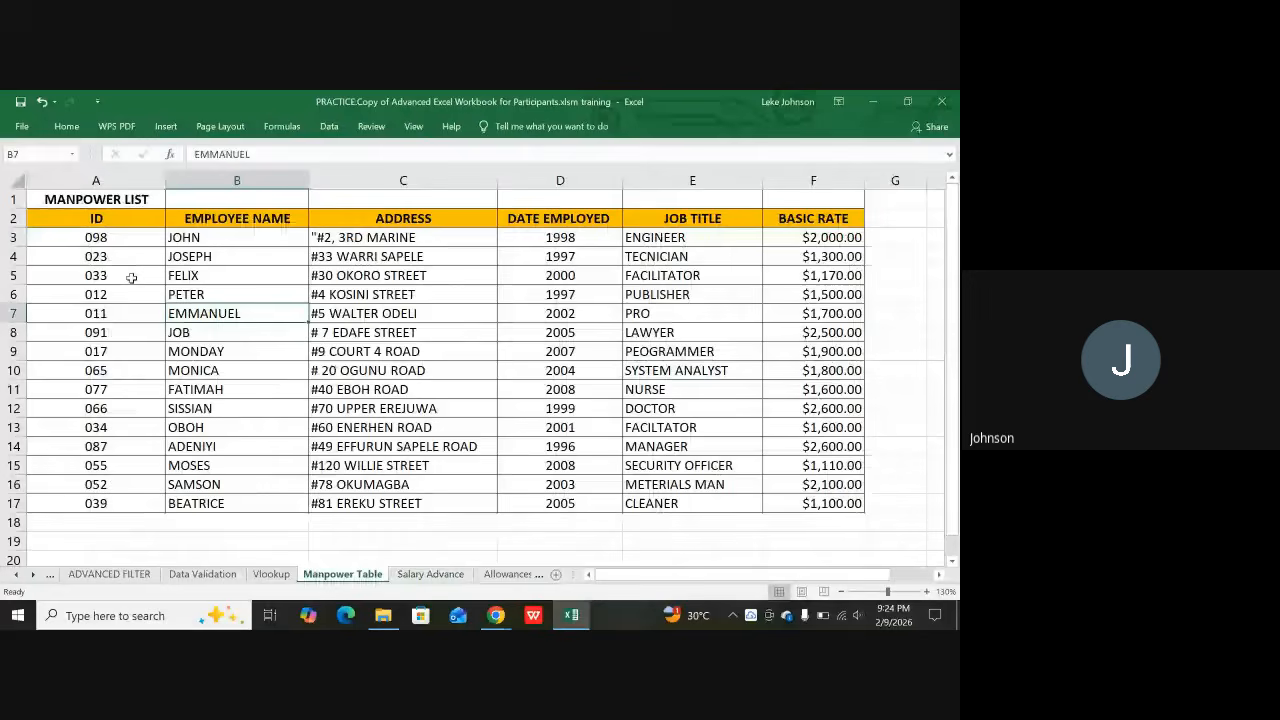
{"action": "left_click", "coordinate": [110, 254]}
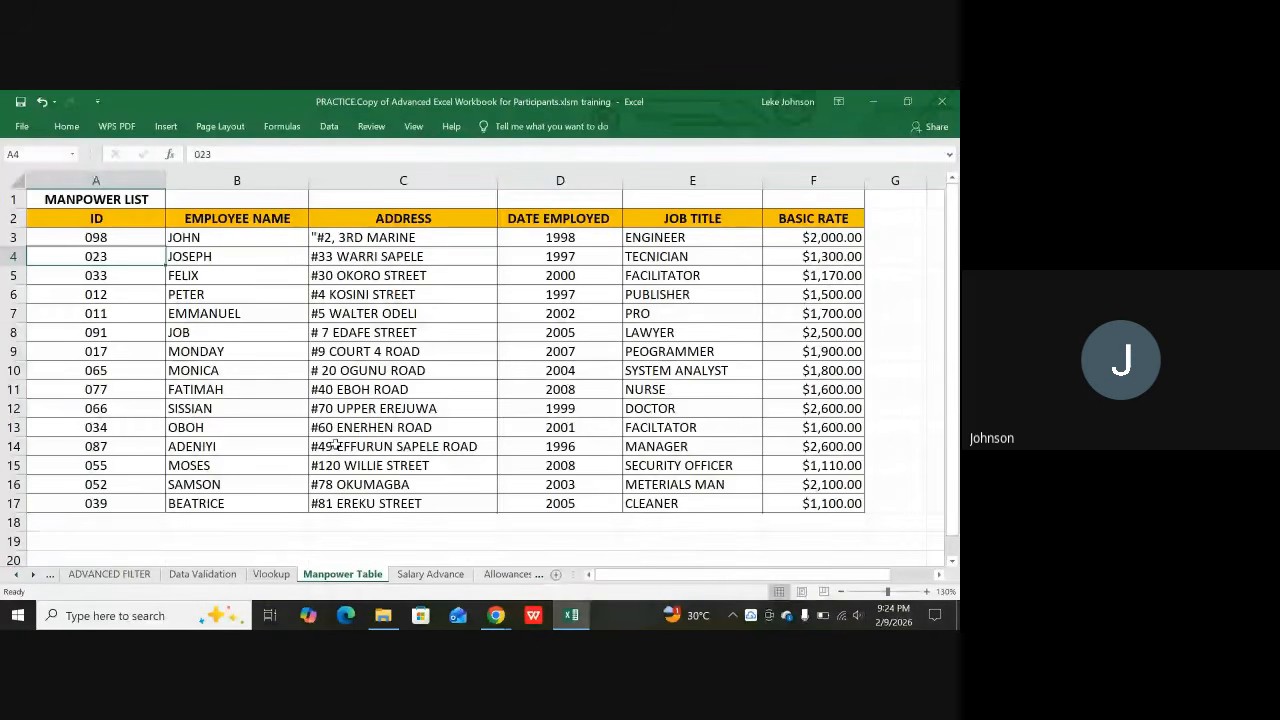
{"action": "left_click", "coordinate": [443, 576]}
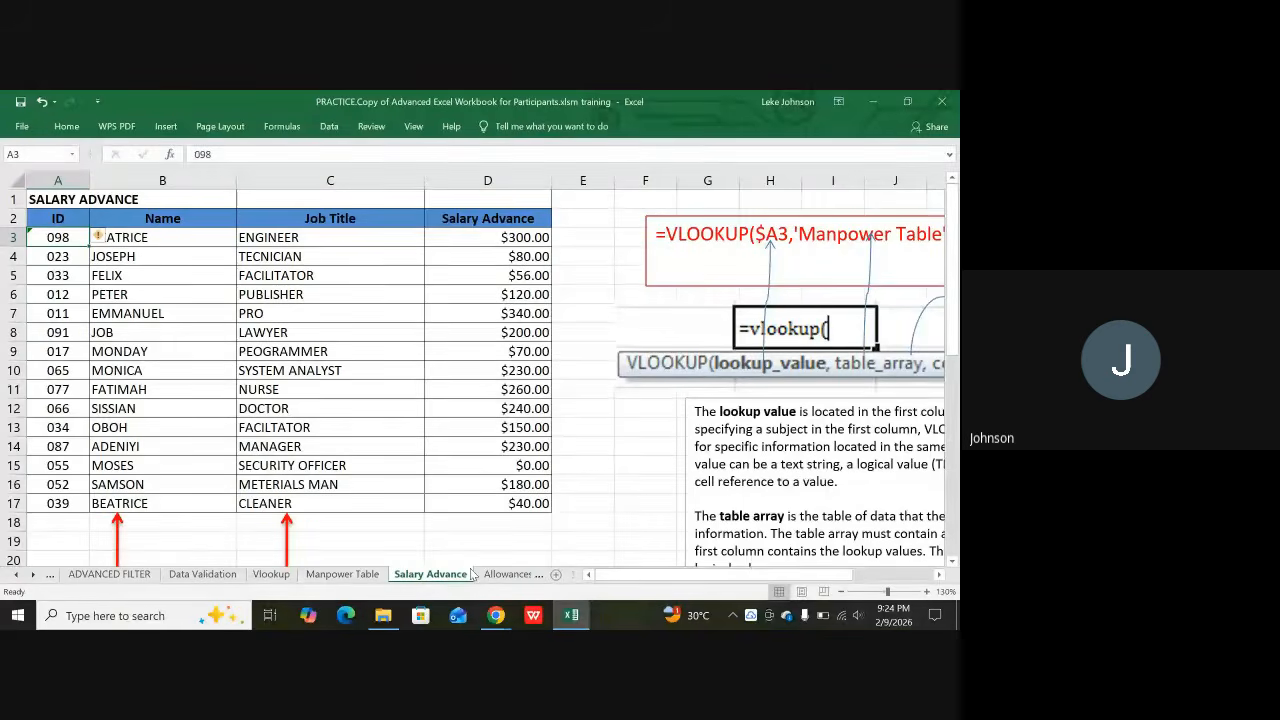
Open the Allowances and Deduction sheet and review the percentages in row 3 for Medical, Xmas and Tax
{"action": "left_click", "coordinate": [34, 576]}
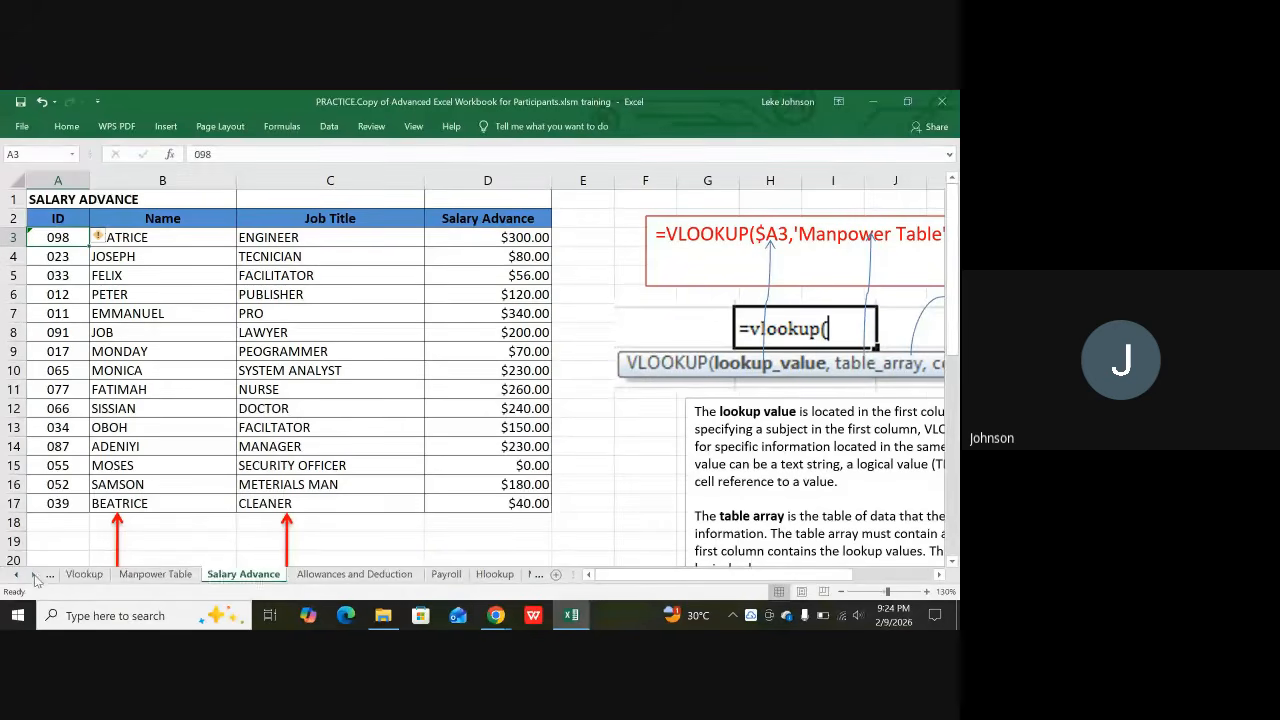
{"action": "left_click", "coordinate": [34, 576]}
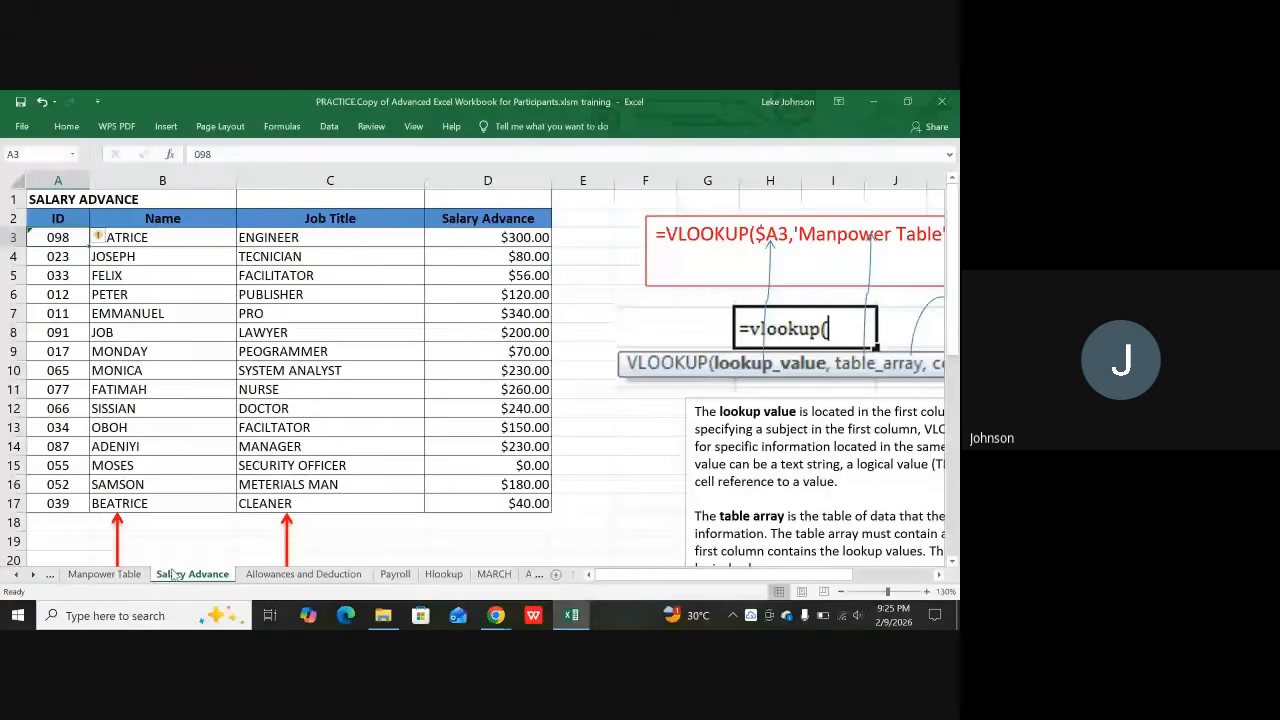
{"action": "left_click", "coordinate": [250, 575]}
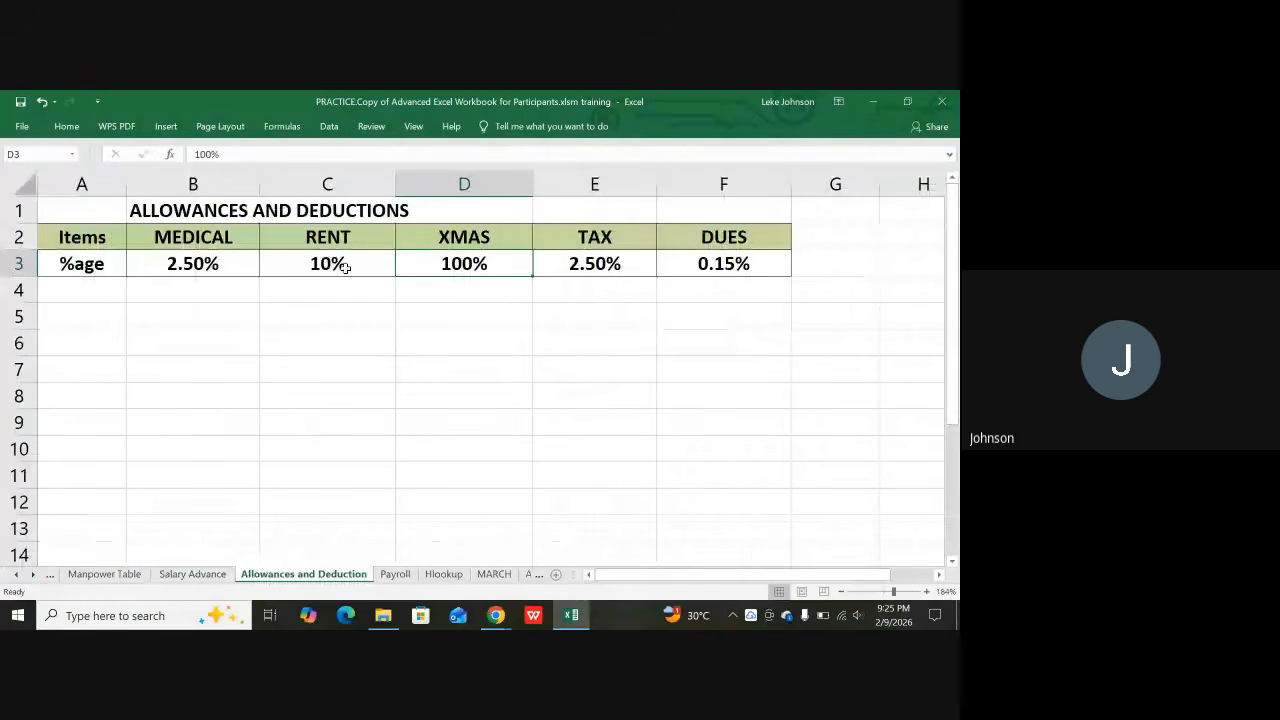
{"action": "left_click", "coordinate": [180, 280]}
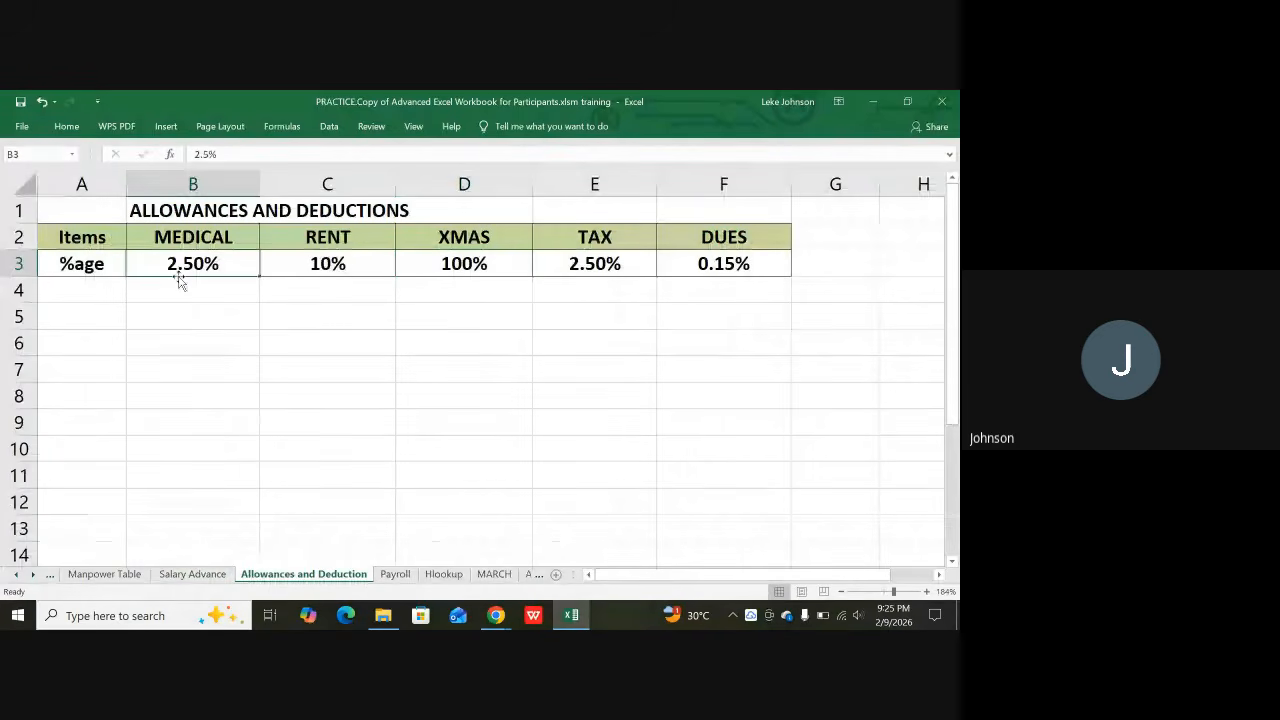
{"action": "key", "text": "Left"}
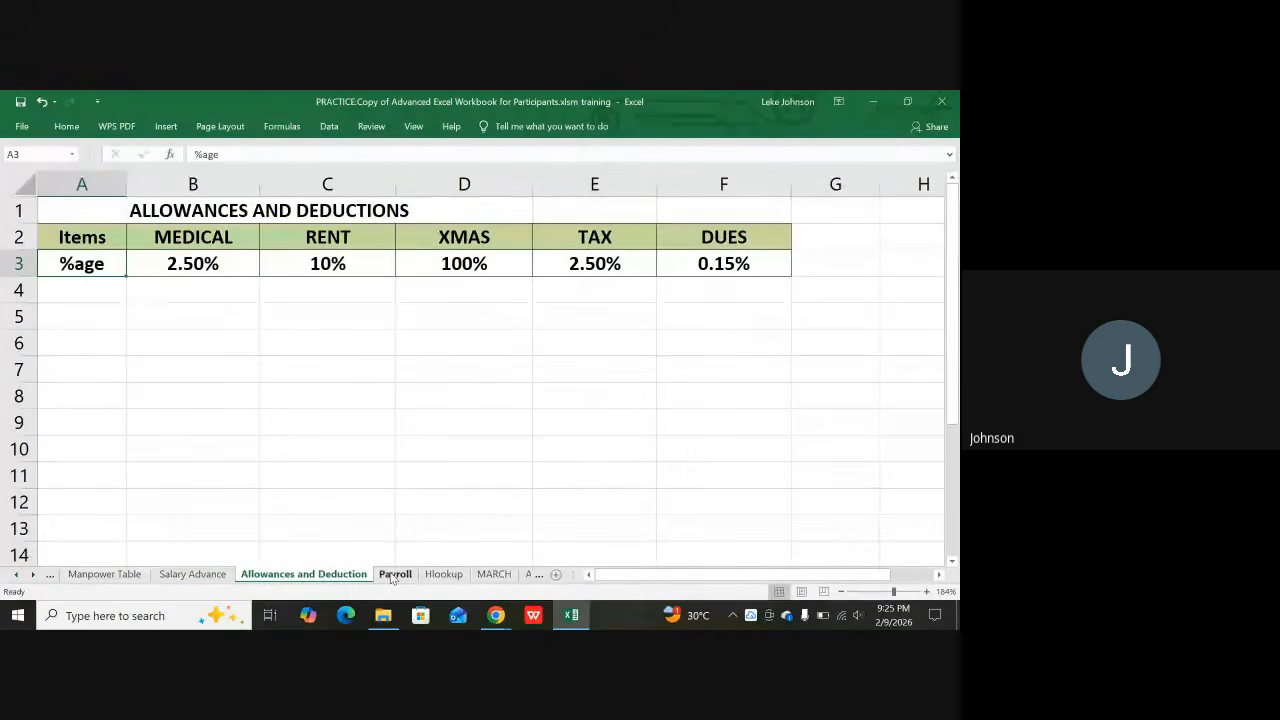
{"action": "left_click", "coordinate": [196, 265]}
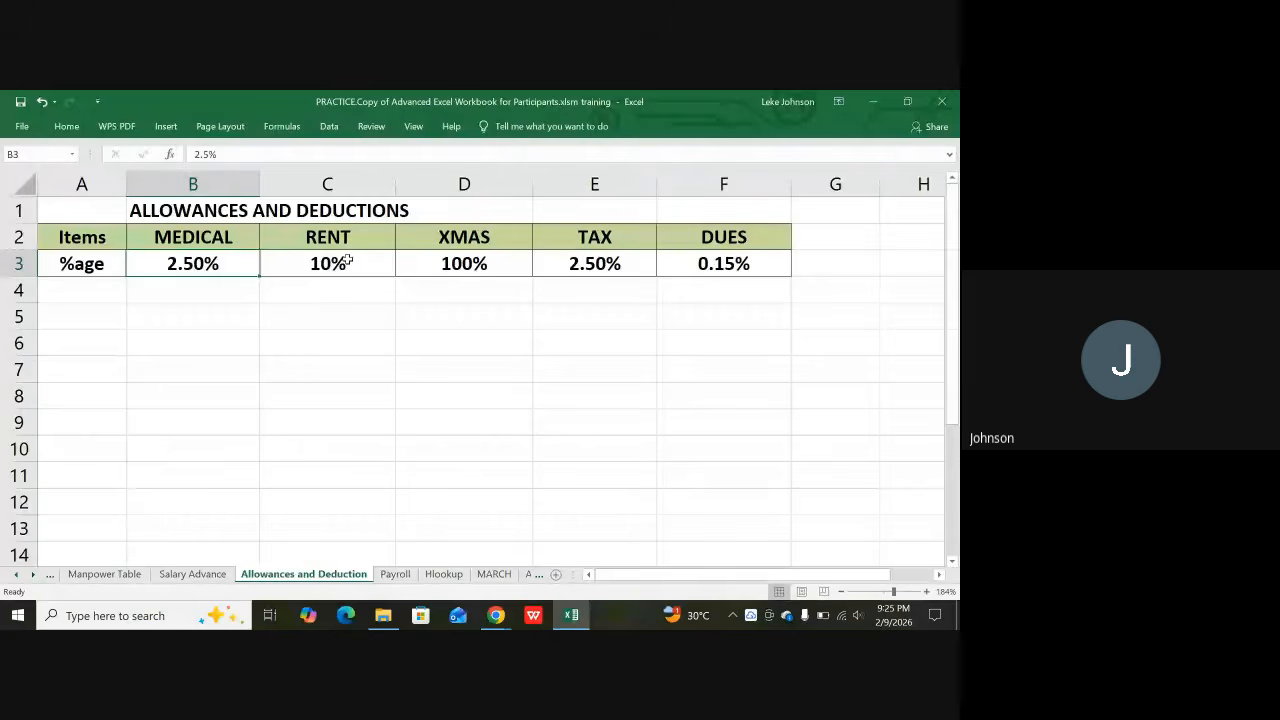
{"action": "left_click", "coordinate": [464, 262]}
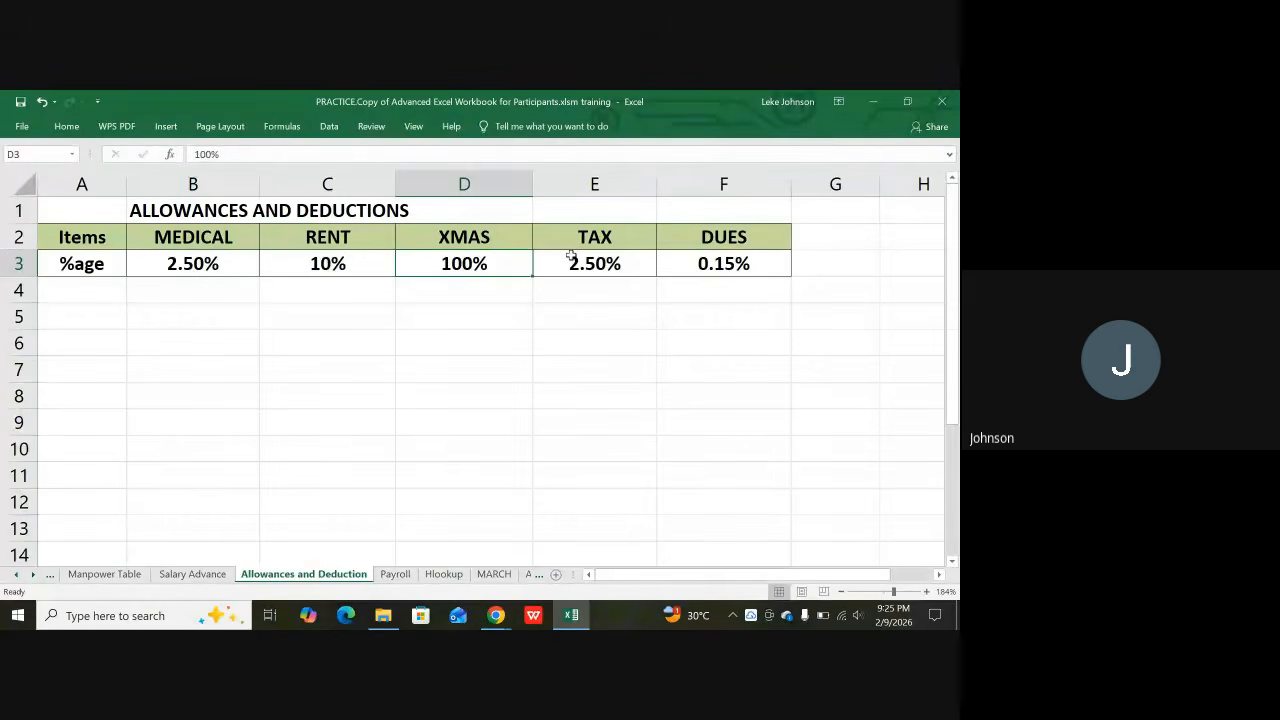
{"action": "left_click", "coordinate": [570, 258]}
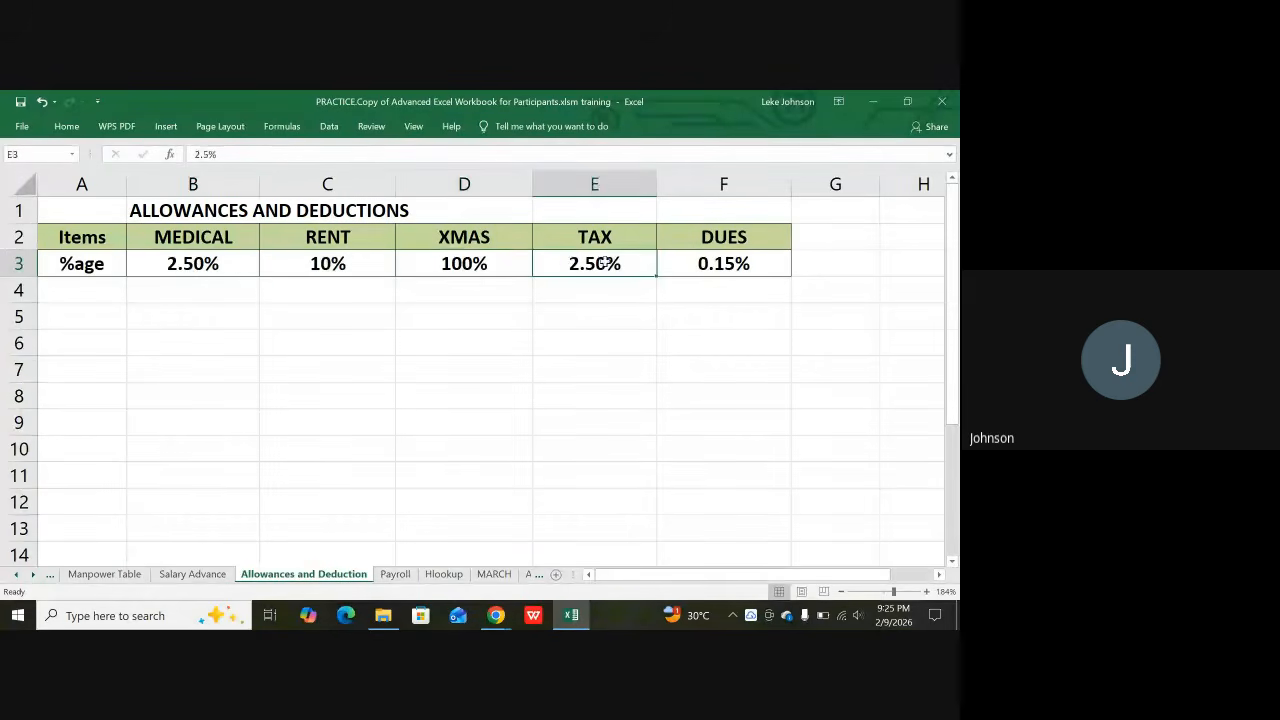
{"action": "left_click", "coordinate": [451, 274]}
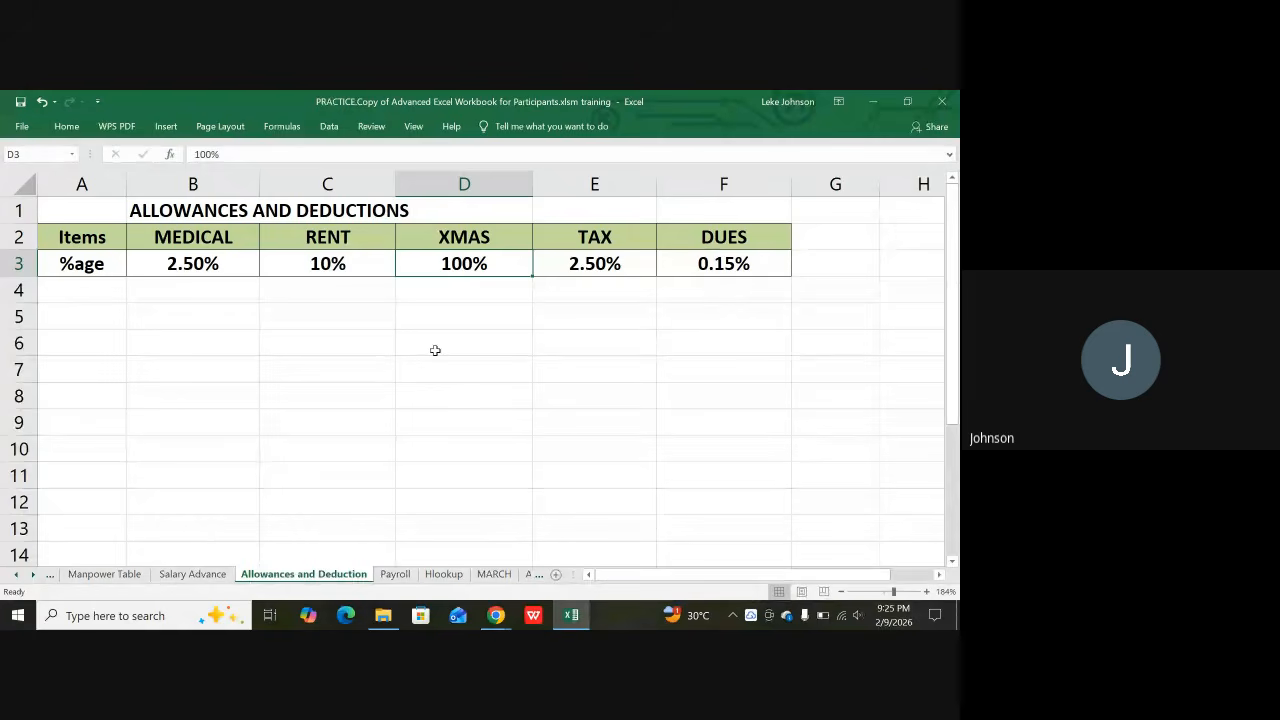
Open the Payroll sheet and examine the Basic Rate column and the PRO record in row 6
{"action": "key", "text": "ctrl+Page_Down"}
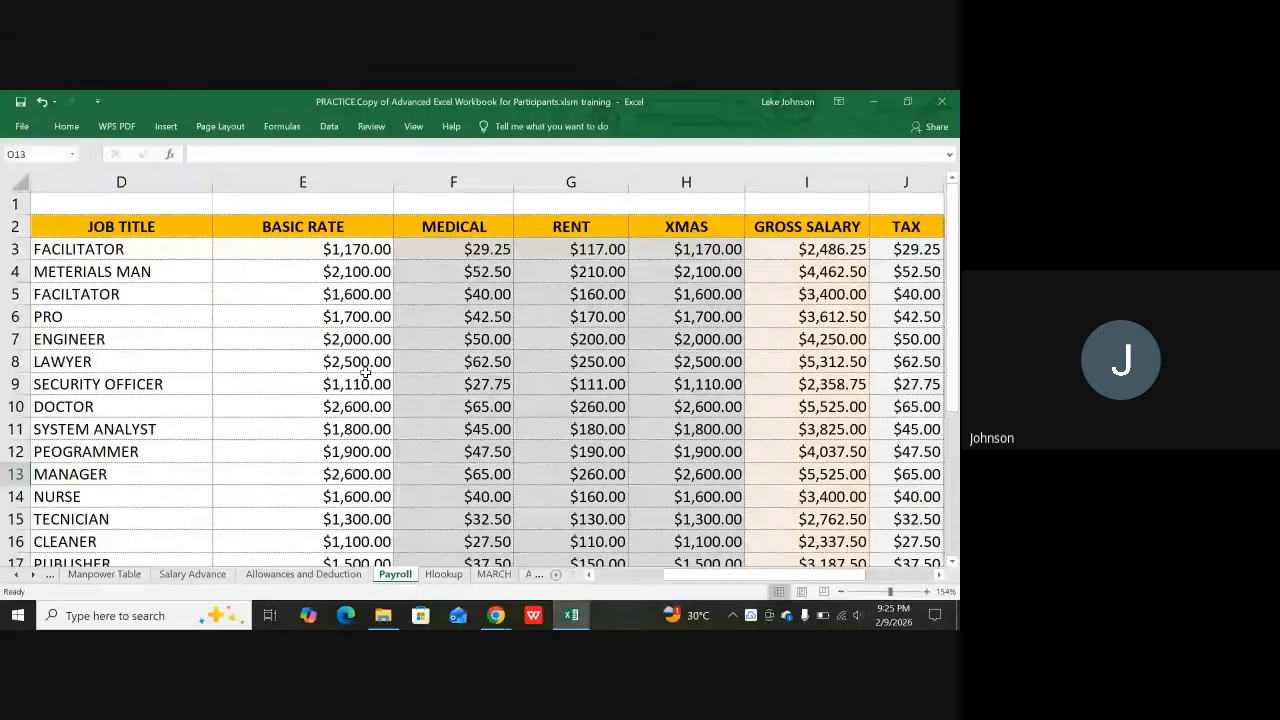
{"action": "left_click", "coordinate": [304, 180]}
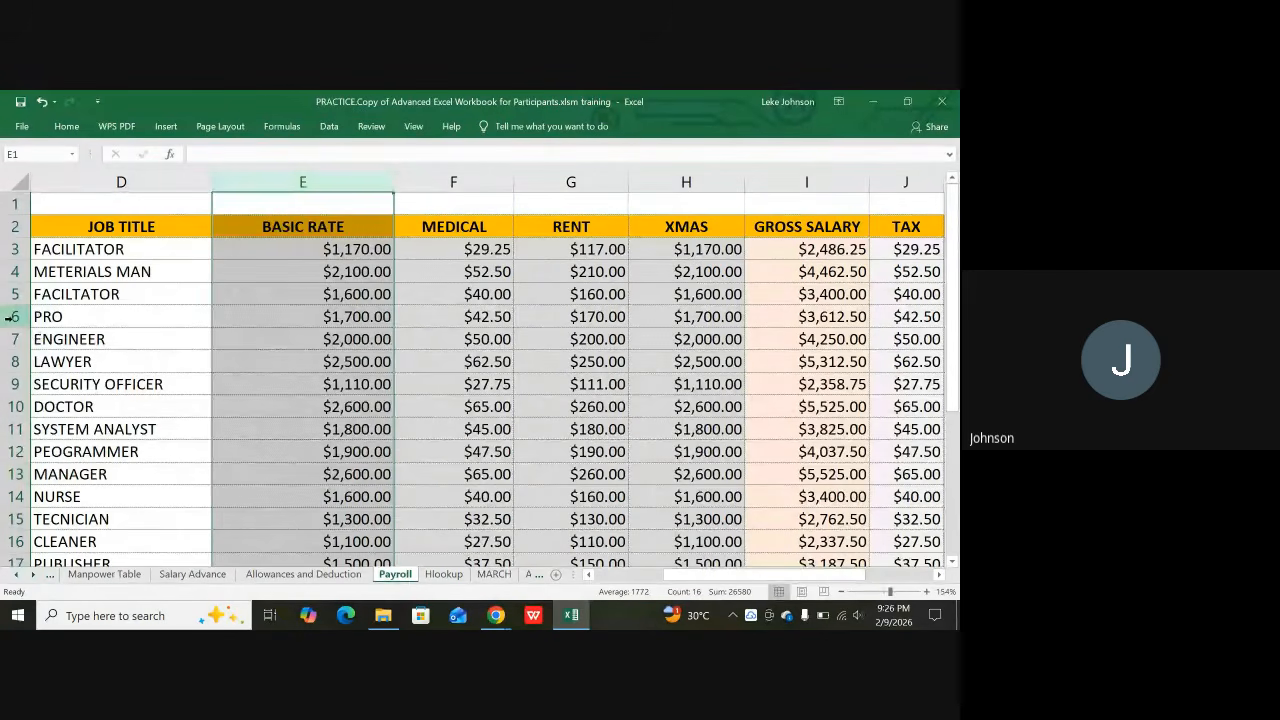
{"action": "left_click", "coordinate": [10, 316]}
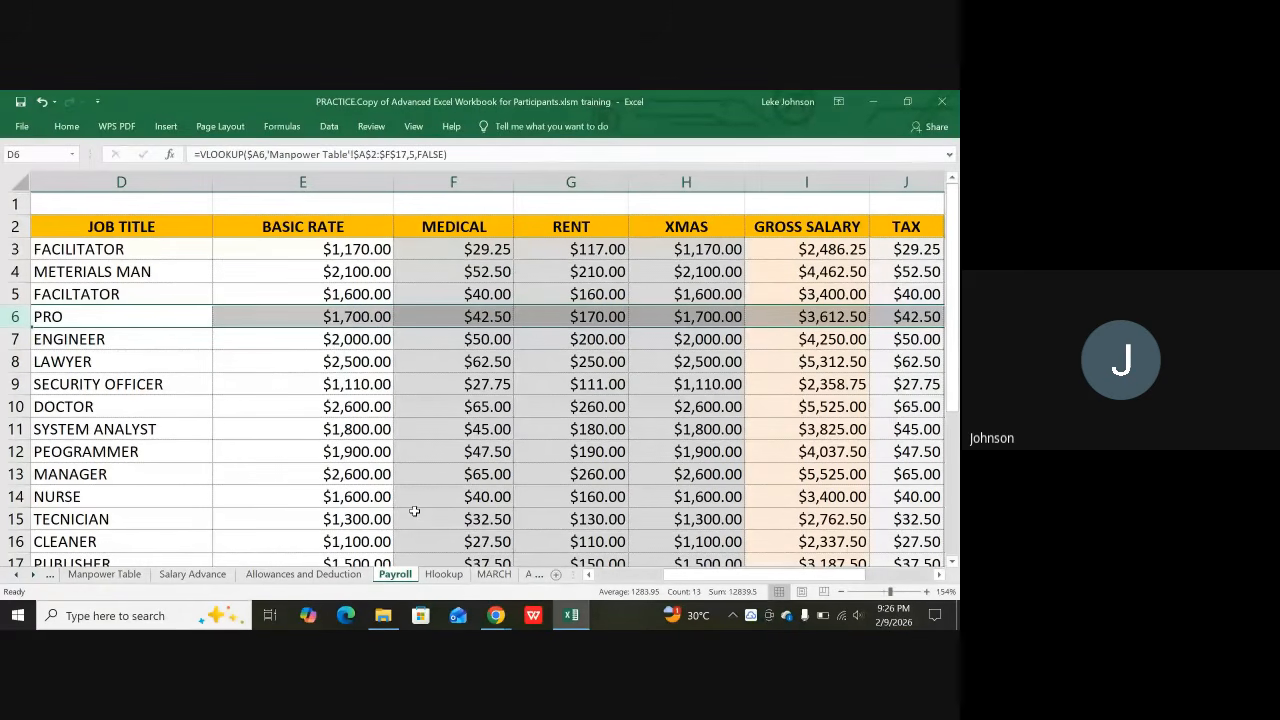
Return to the Allowances and Deduction sheet and check the Tax and Dues percentages and the Medical column
{"action": "left_click", "coordinate": [302, 576]}
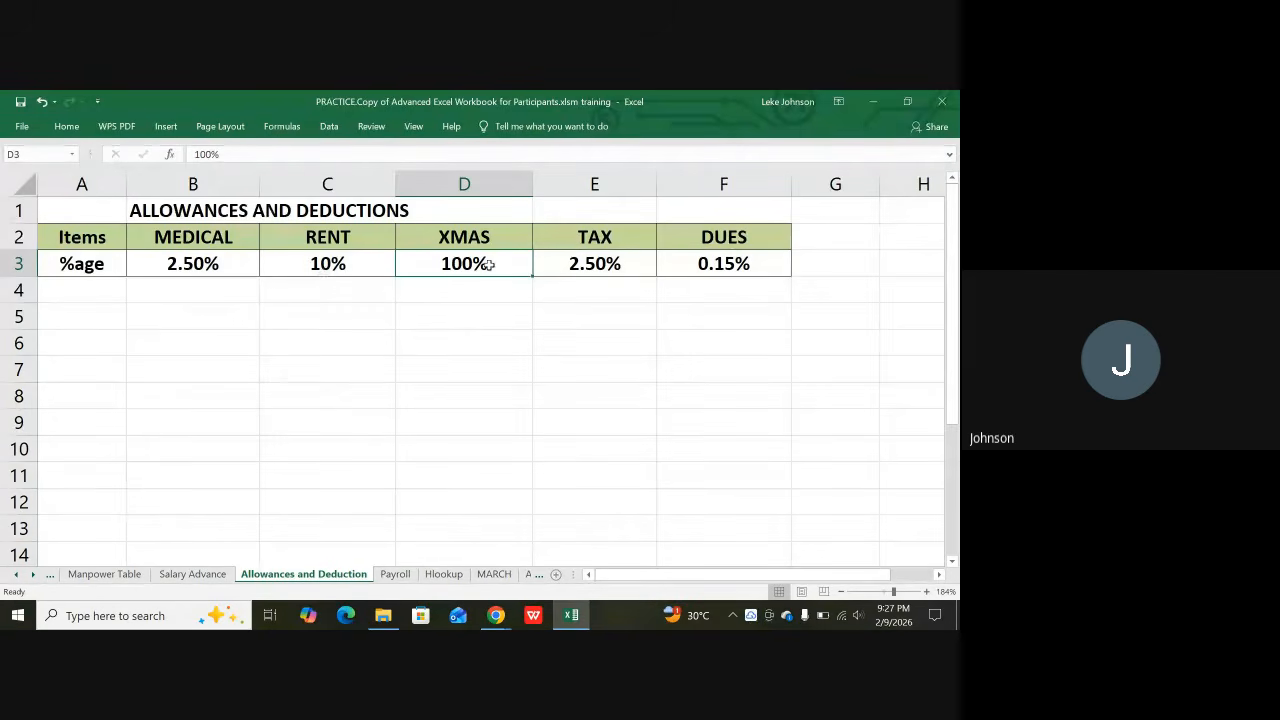
{"action": "left_click", "coordinate": [581, 268]}
{"action": "left_click", "coordinate": [681, 262]}
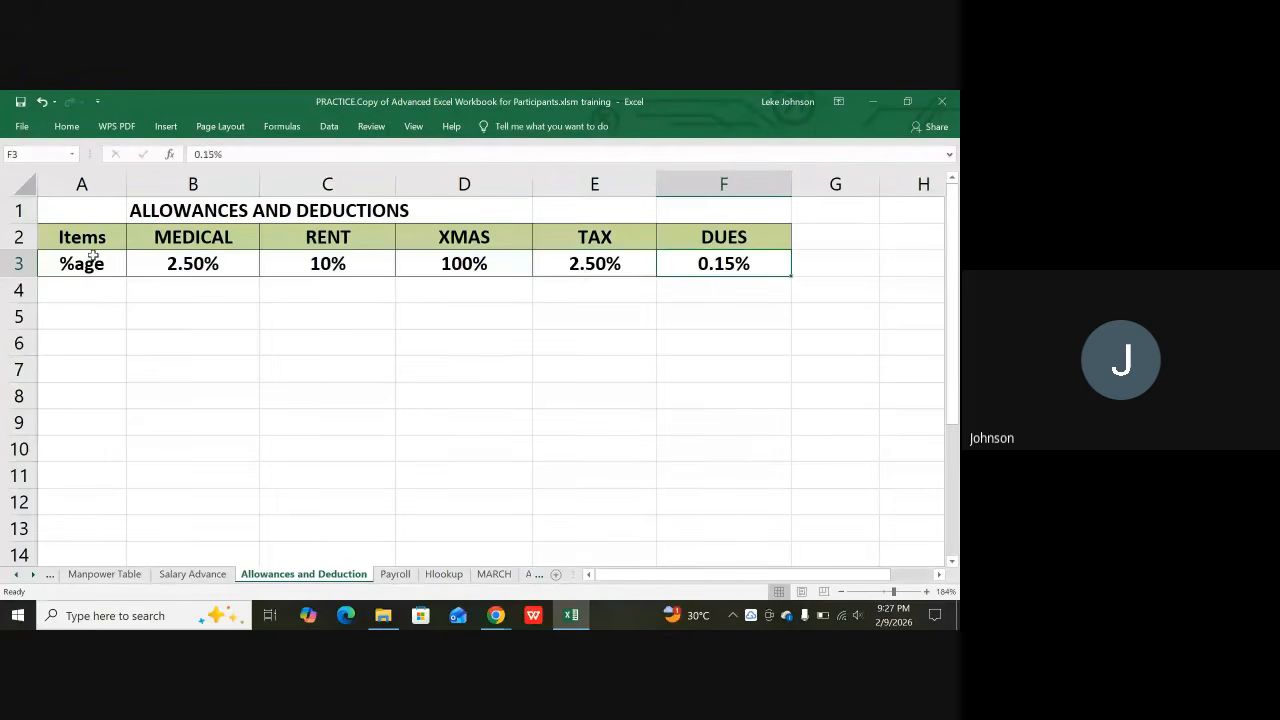
{"action": "left_click", "coordinate": [193, 184]}
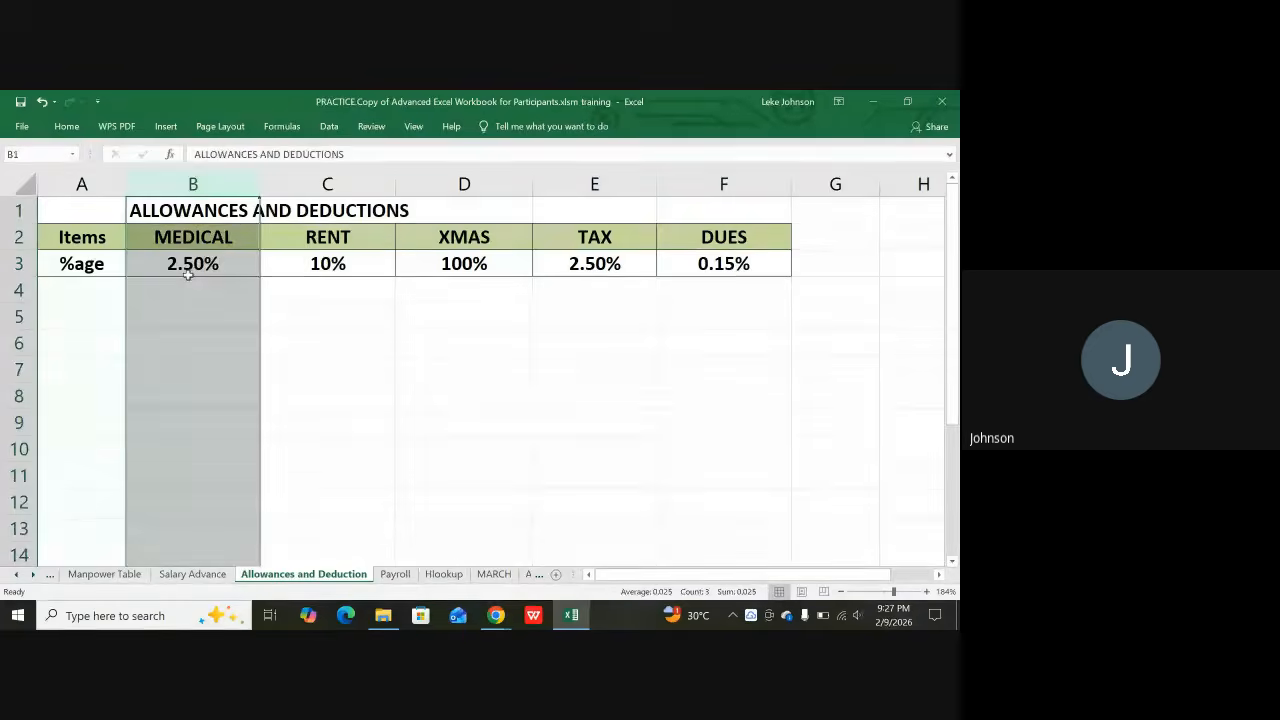
{"action": "left_click", "coordinate": [193, 342]}
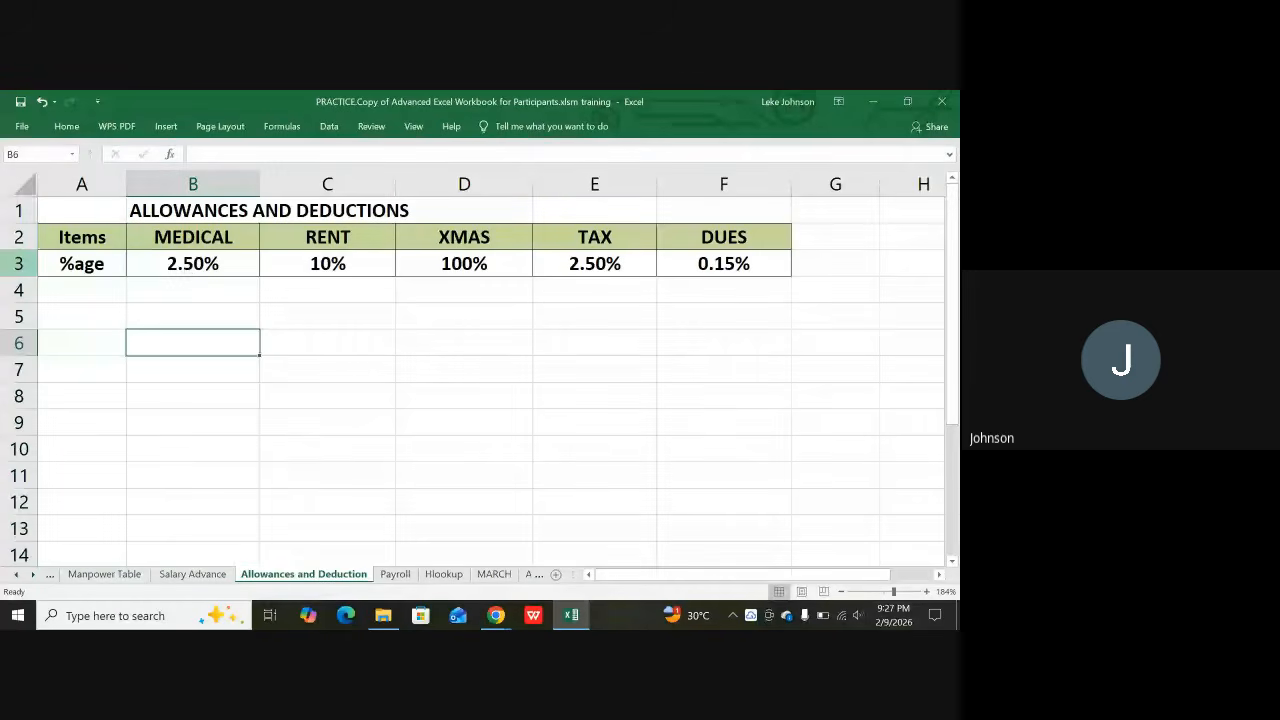
{"action": "left_click", "coordinate": [352, 343]}
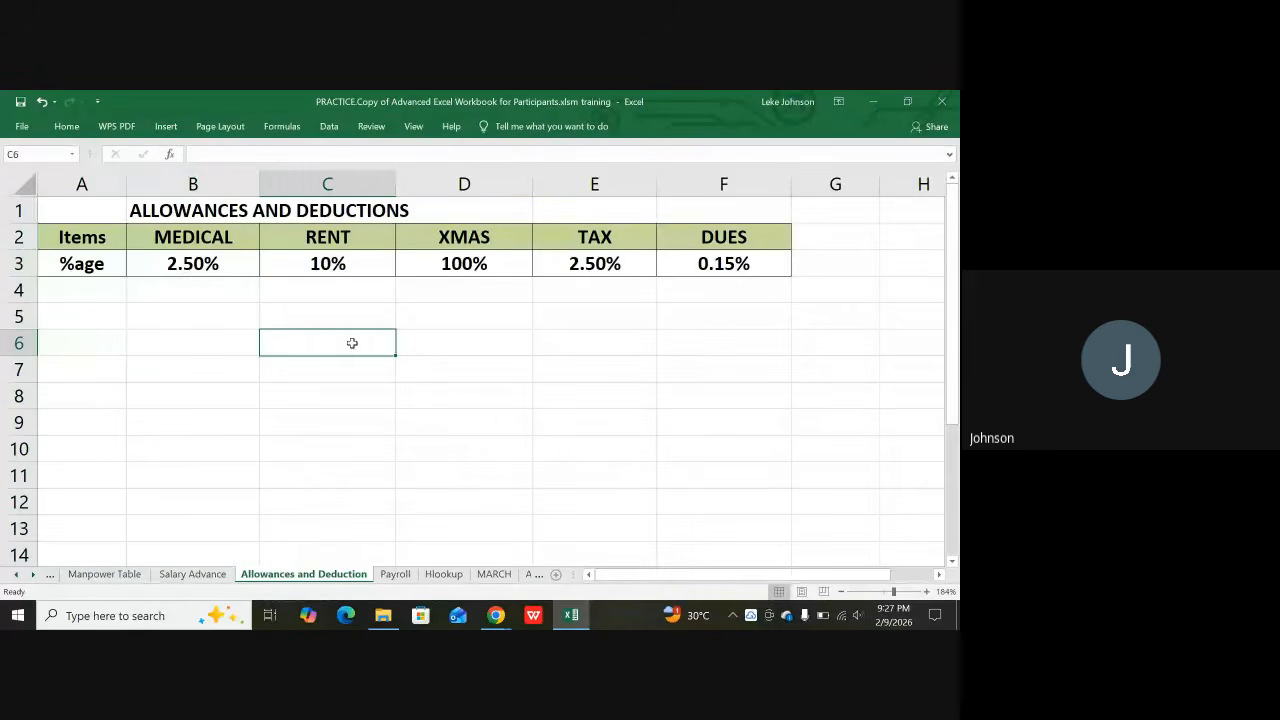
Open the Hlookup sheet and read the function's name, group, use and arguments from column A onward
{"action": "left_click", "coordinate": [443, 574]}
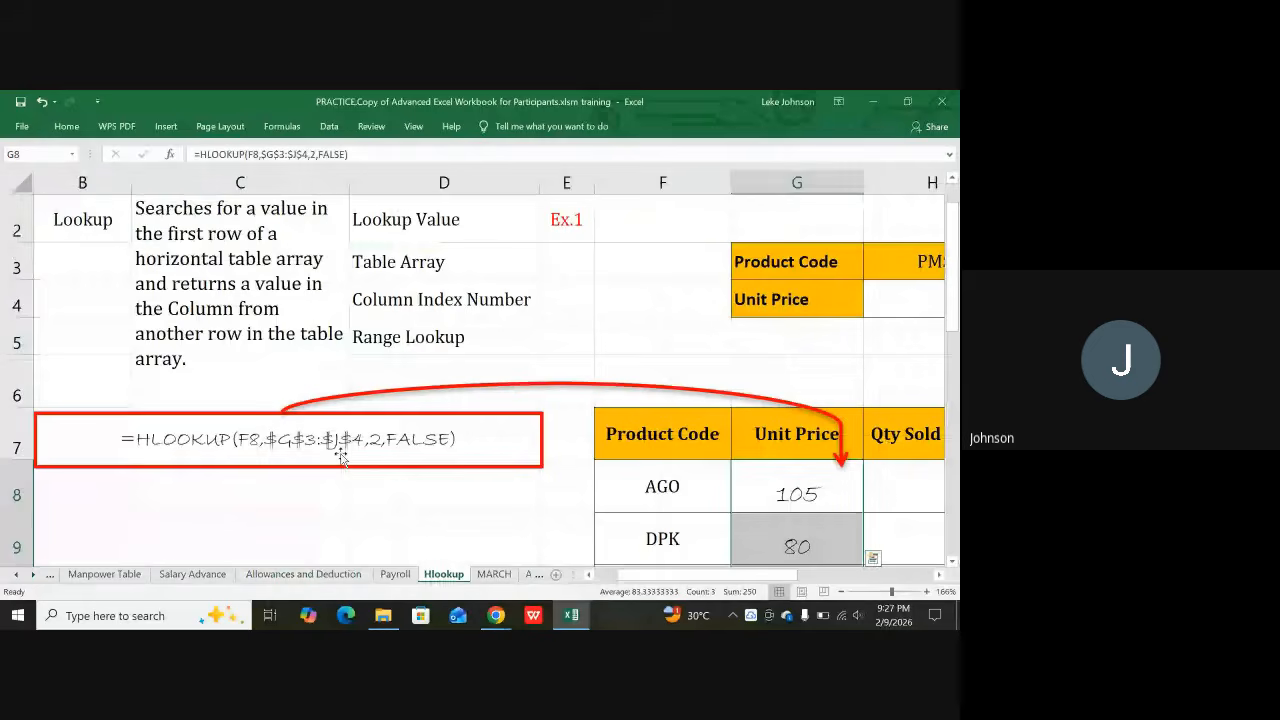
{"action": "scroll", "coordinate": [70, 262], "scroll_direction": "up", "scroll_amount": 1}
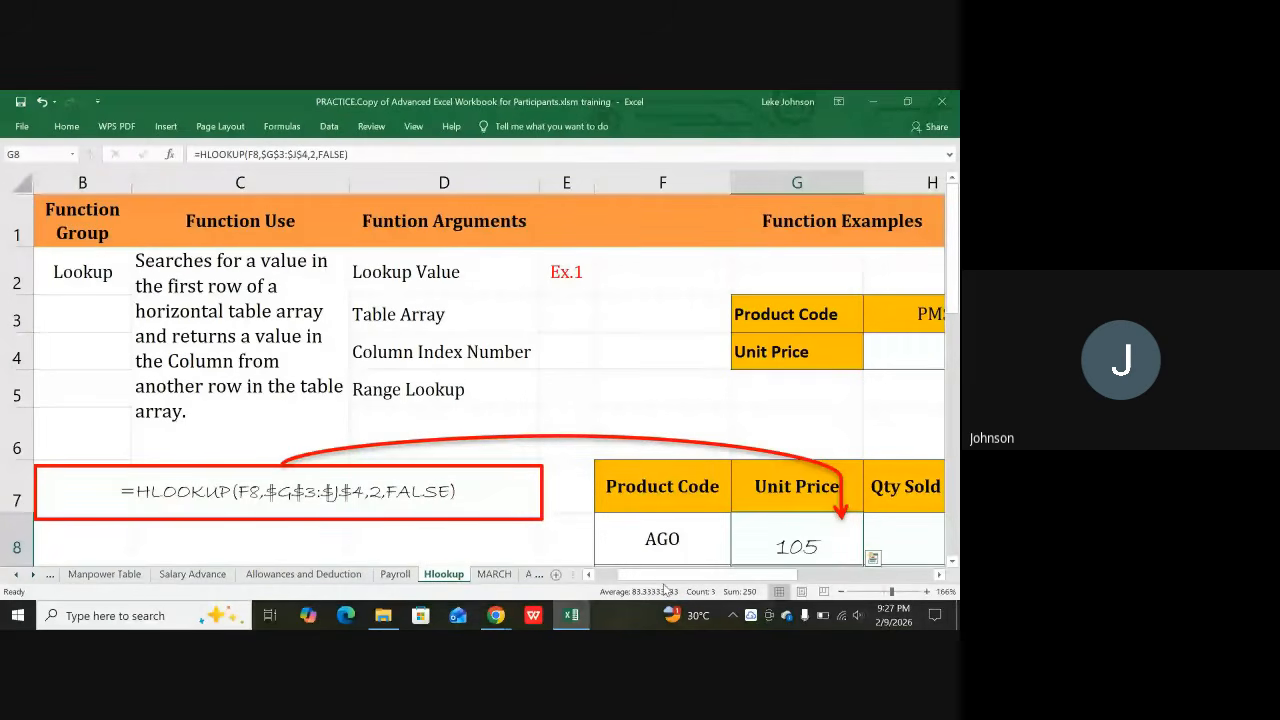
{"action": "left_click_drag", "start_coordinate": [663, 575], "coordinate": [533, 561]}
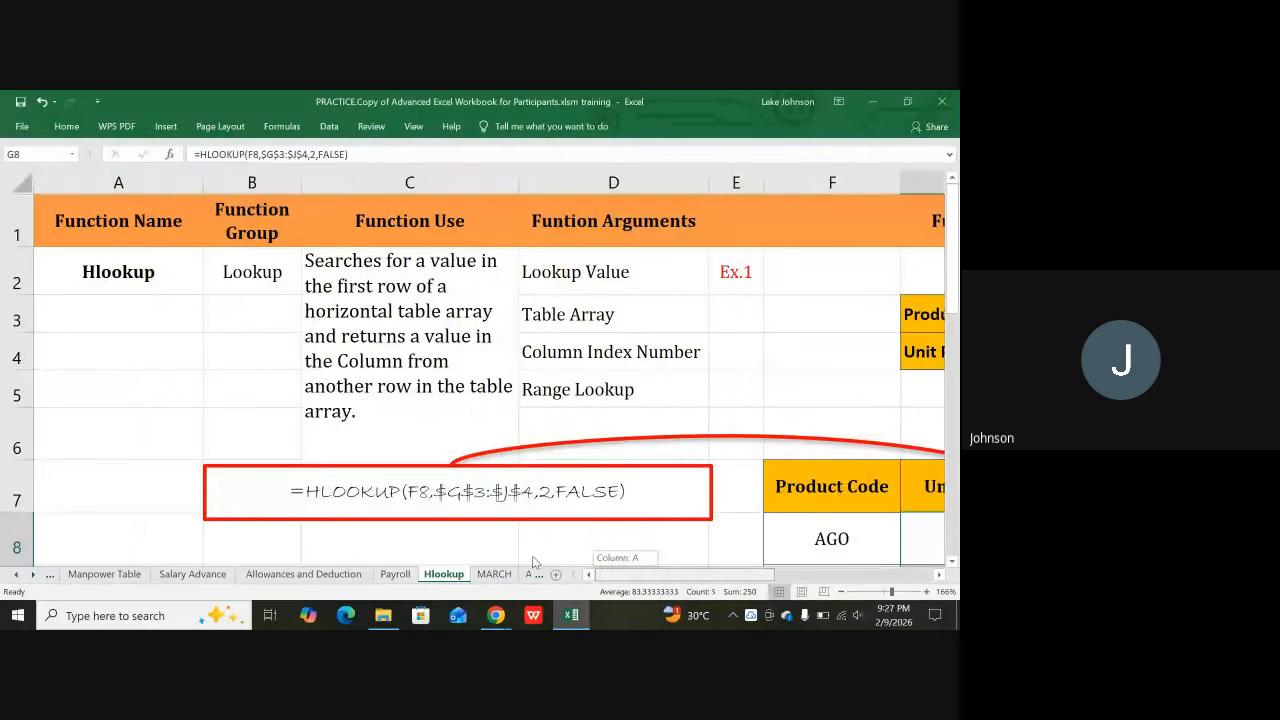
{"action": "left_click", "coordinate": [135, 274]}
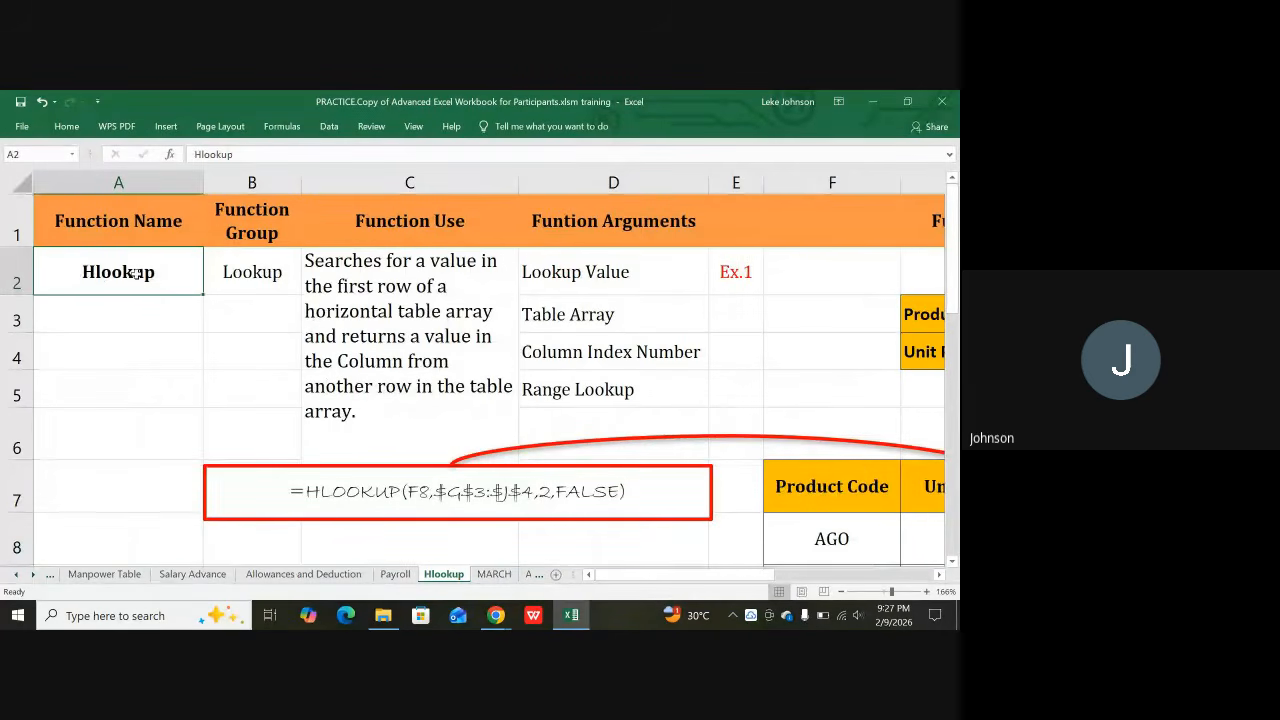
{"action": "left_click", "coordinate": [254, 226]}
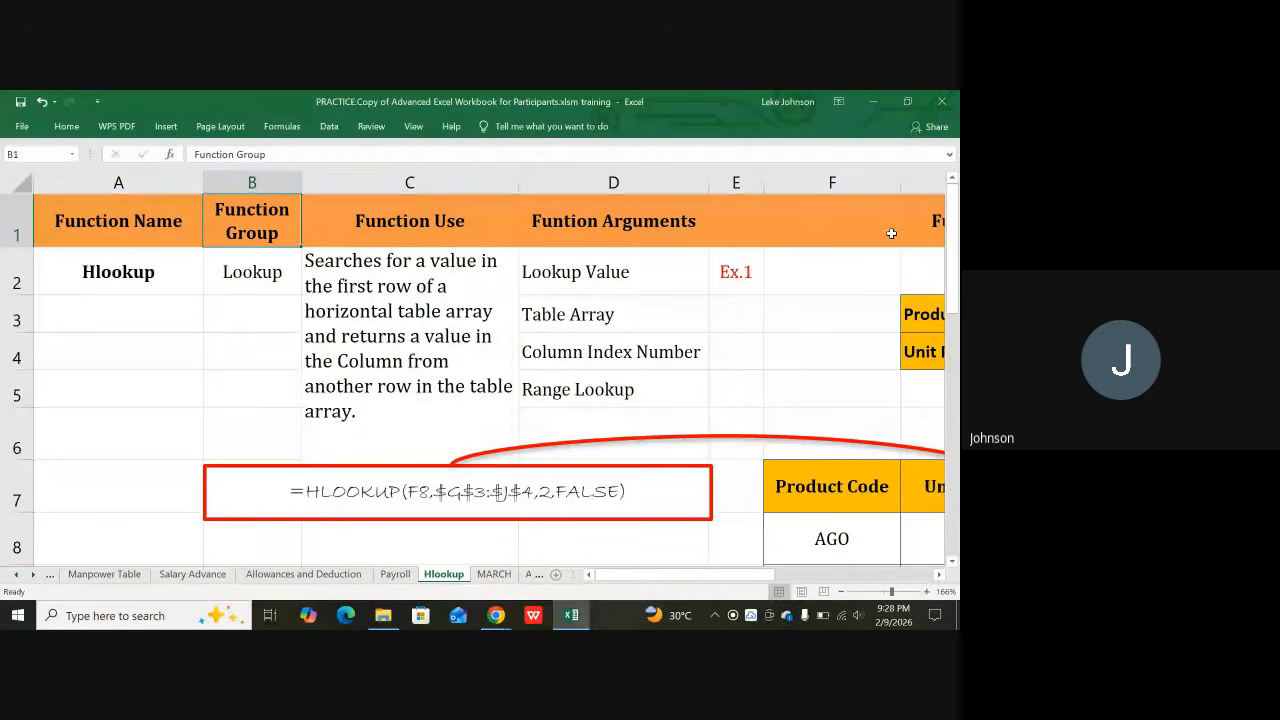
Bring the HLOOKUP function examples into view and examine columns G and H and the Product Code label in G3
{"action": "scroll", "coordinate": [663, 400], "scroll_direction": "down", "scroll_amount": 2}
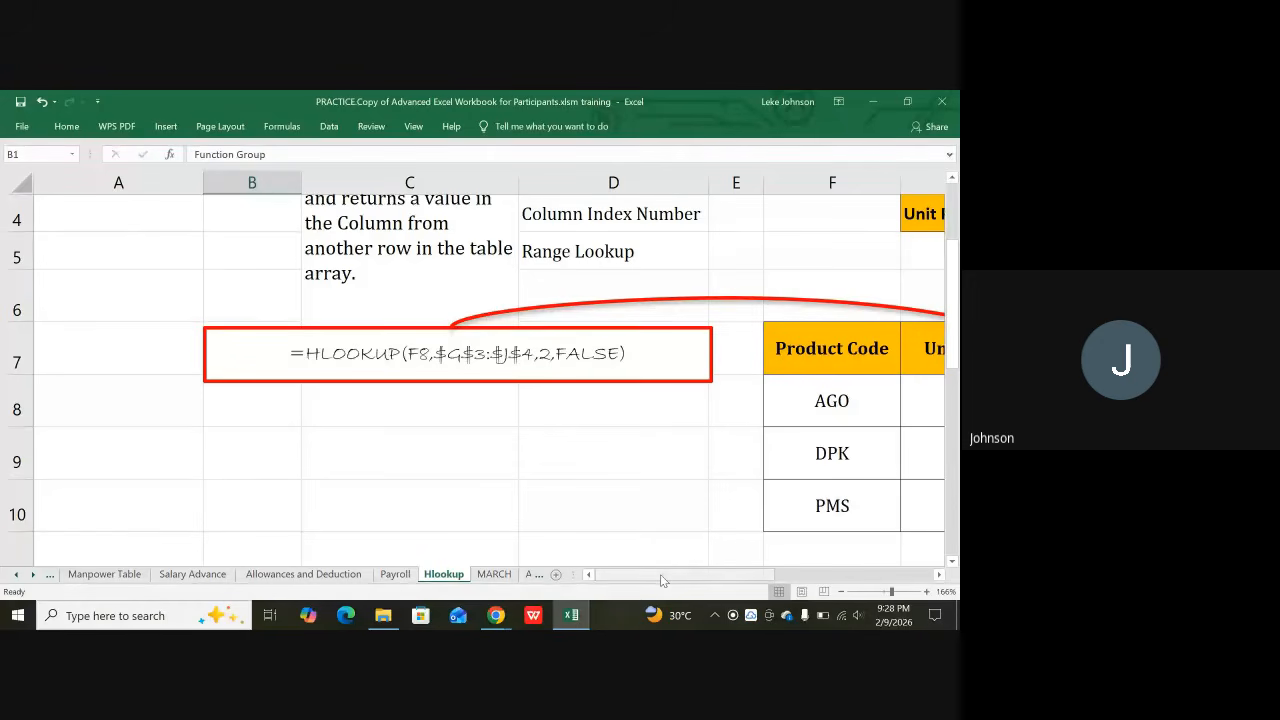
{"action": "left_click_drag", "start_coordinate": [660, 574], "coordinate": [750, 566]}
{"action": "scroll", "coordinate": [736, 409], "scroll_direction": "up", "scroll_amount": 1}
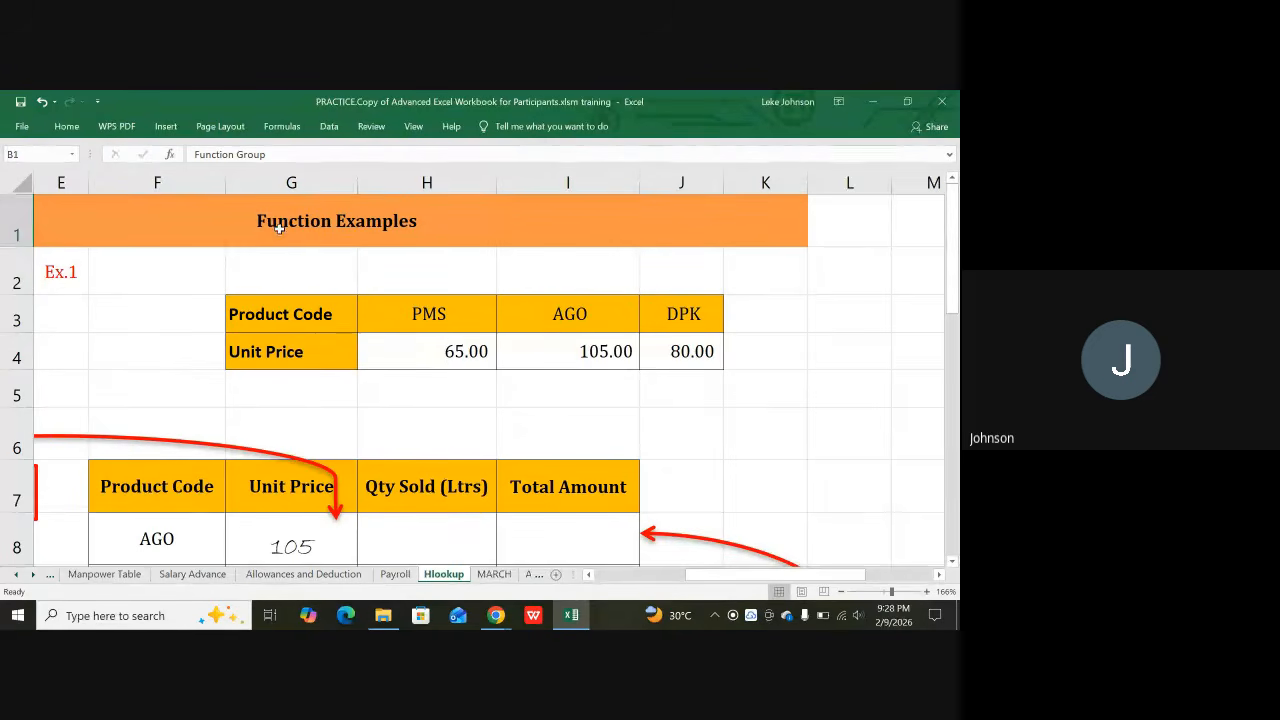
{"action": "left_click", "coordinate": [284, 177]}
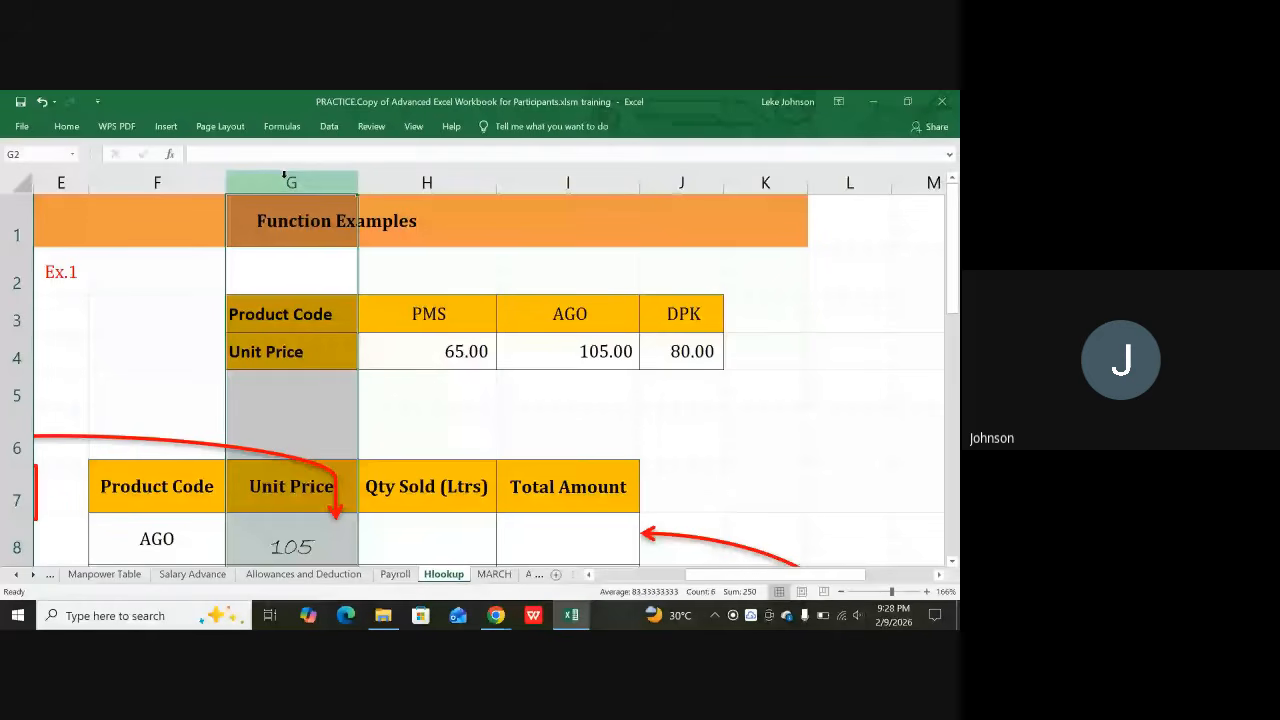
{"action": "left_click_drag", "start_coordinate": [285, 177], "coordinate": [439, 187]}
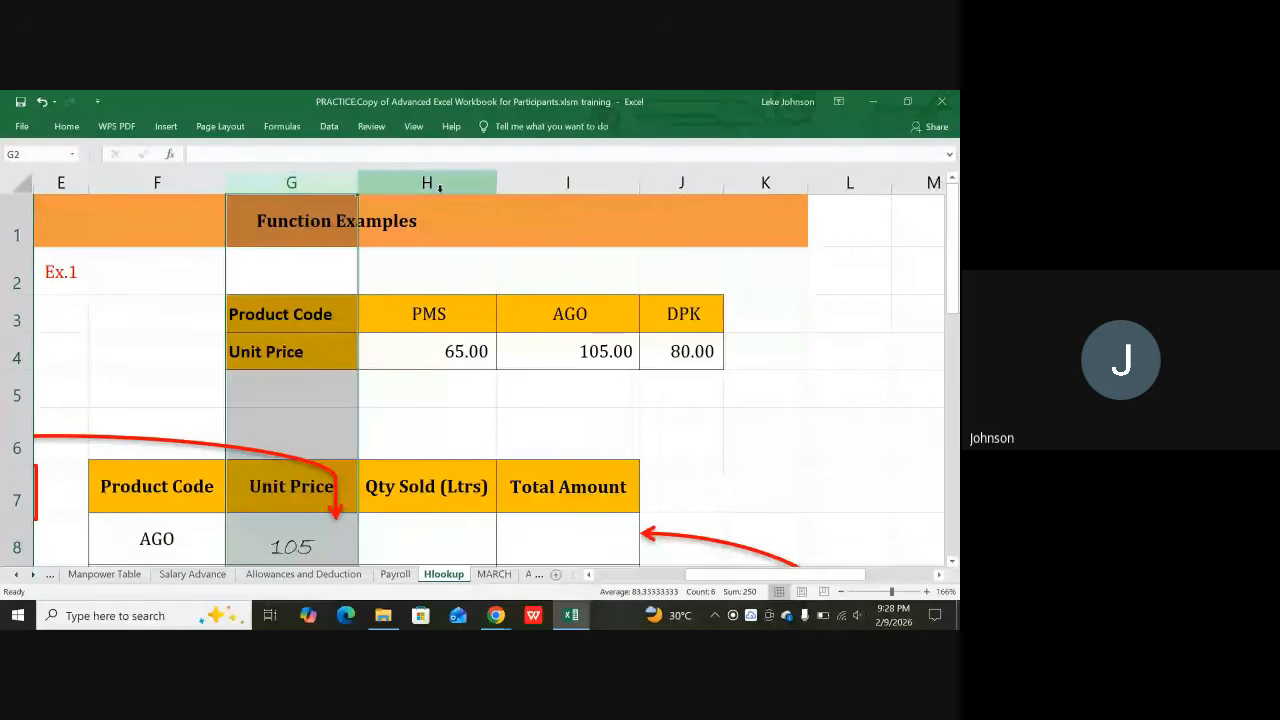
{"action": "left_click", "coordinate": [432, 184]}
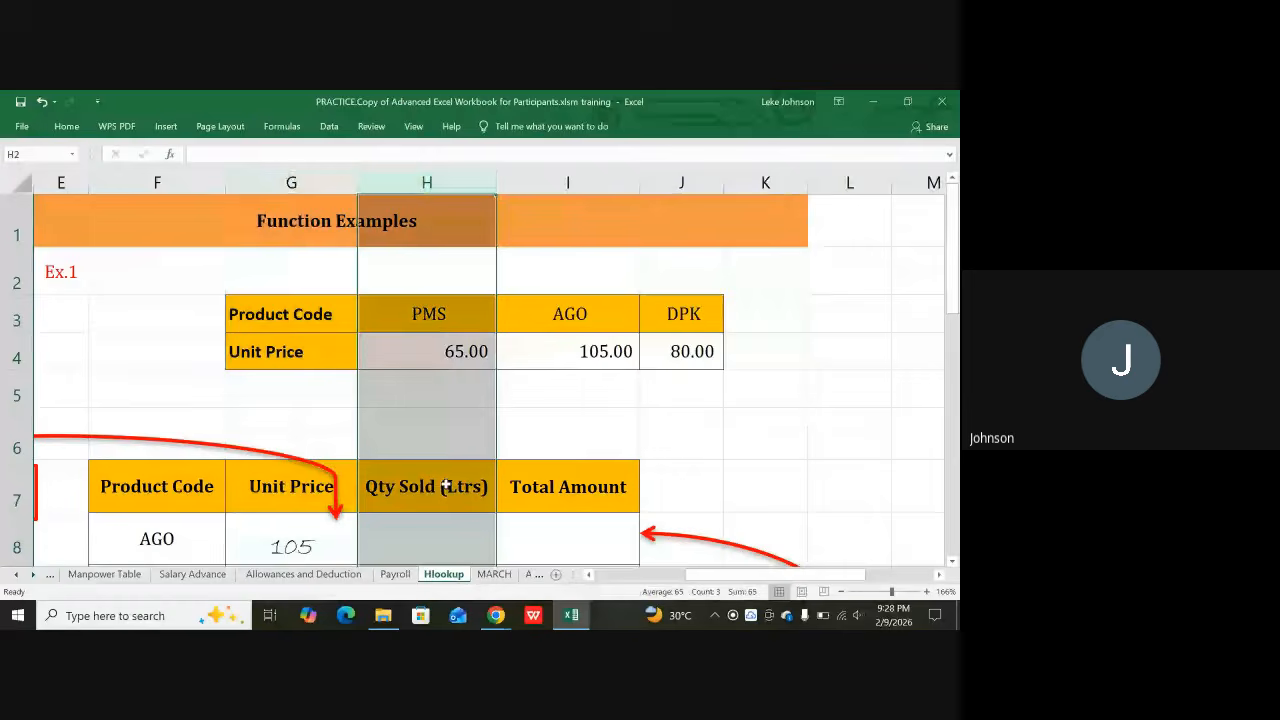
{"action": "left_click", "coordinate": [261, 319]}
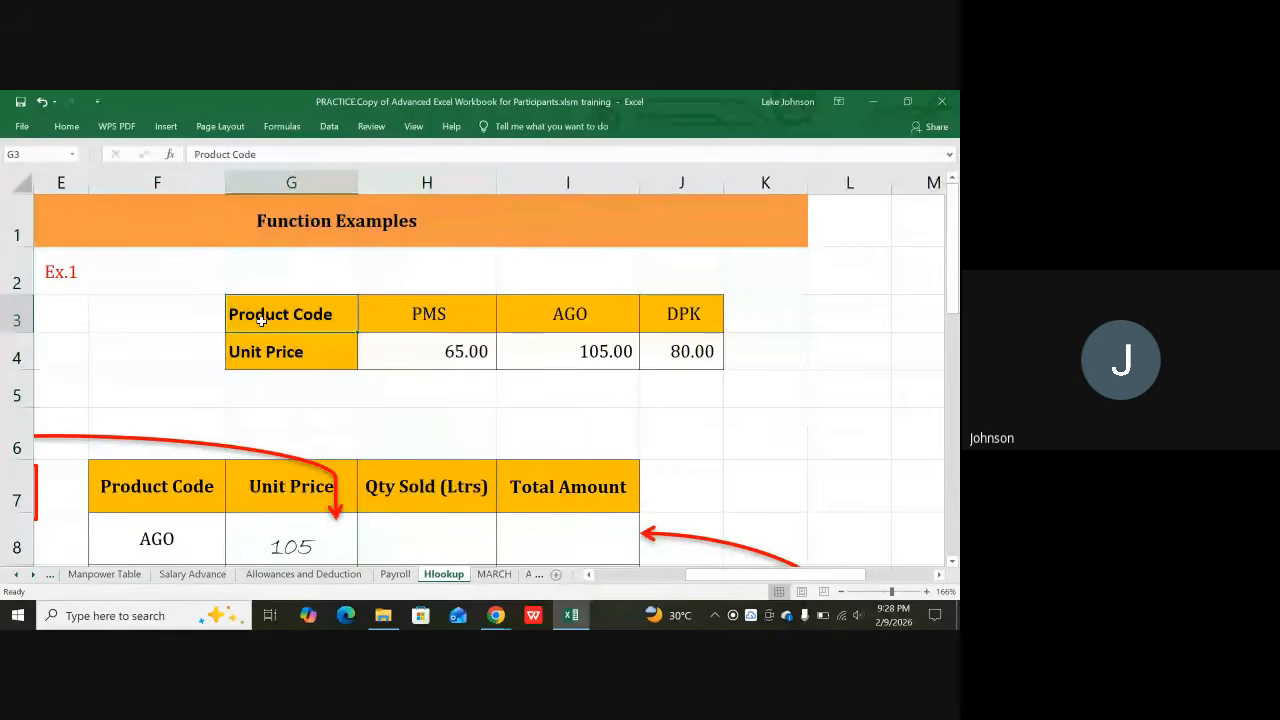
Examine the horizontal price table by highlighting the Product Code row, the Unit Price row and the surrounding example cells
{"action": "left_click", "coordinate": [5, 316]}
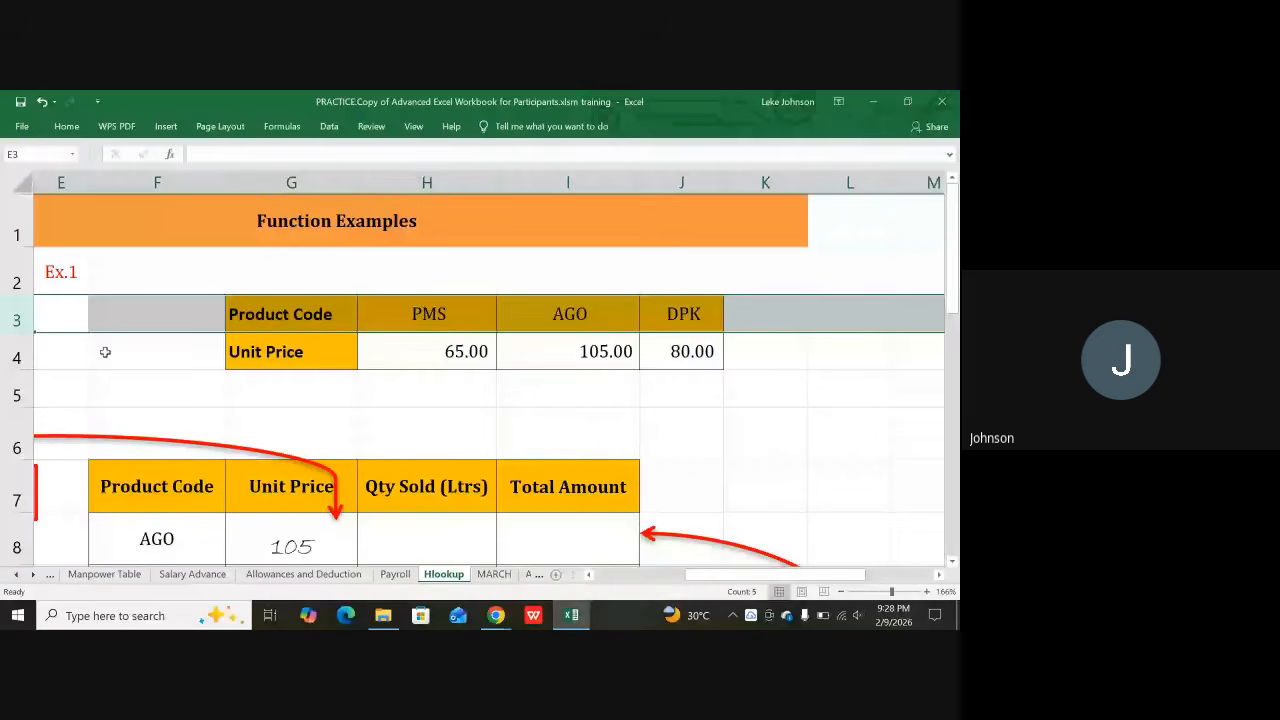
{"action": "left_click", "coordinate": [16, 355]}
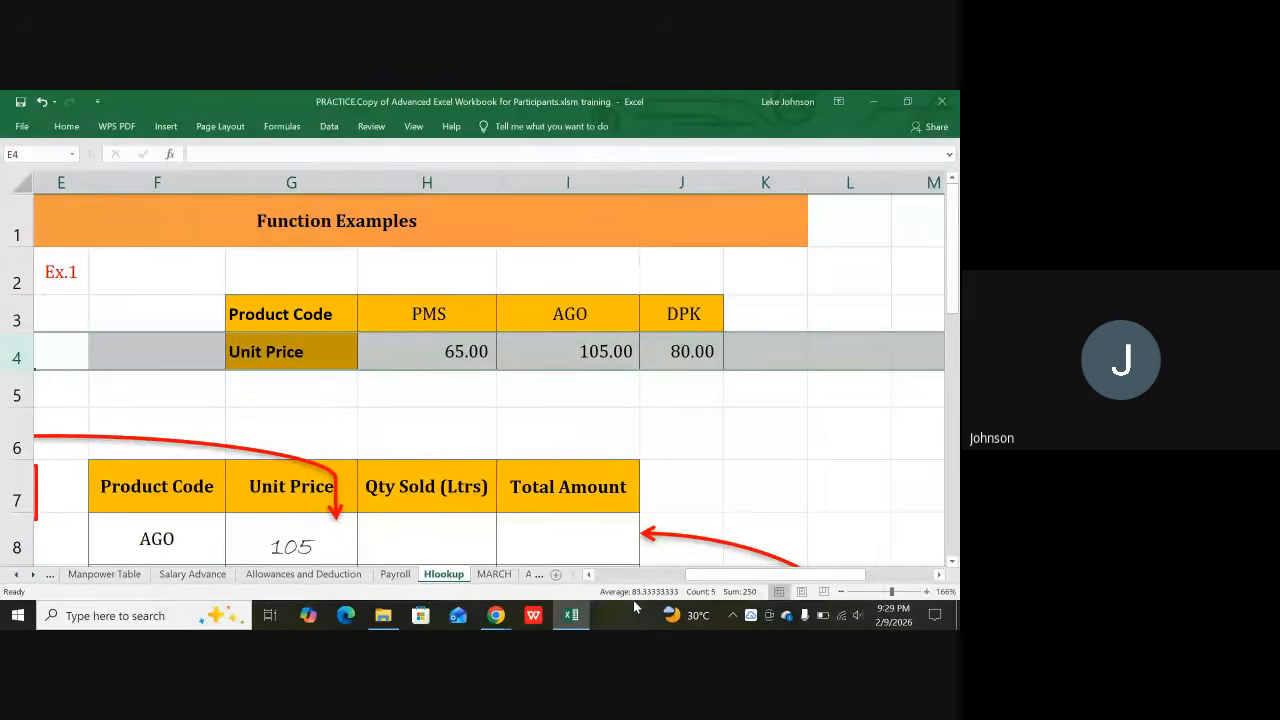
{"action": "left_click", "coordinate": [20, 317]}
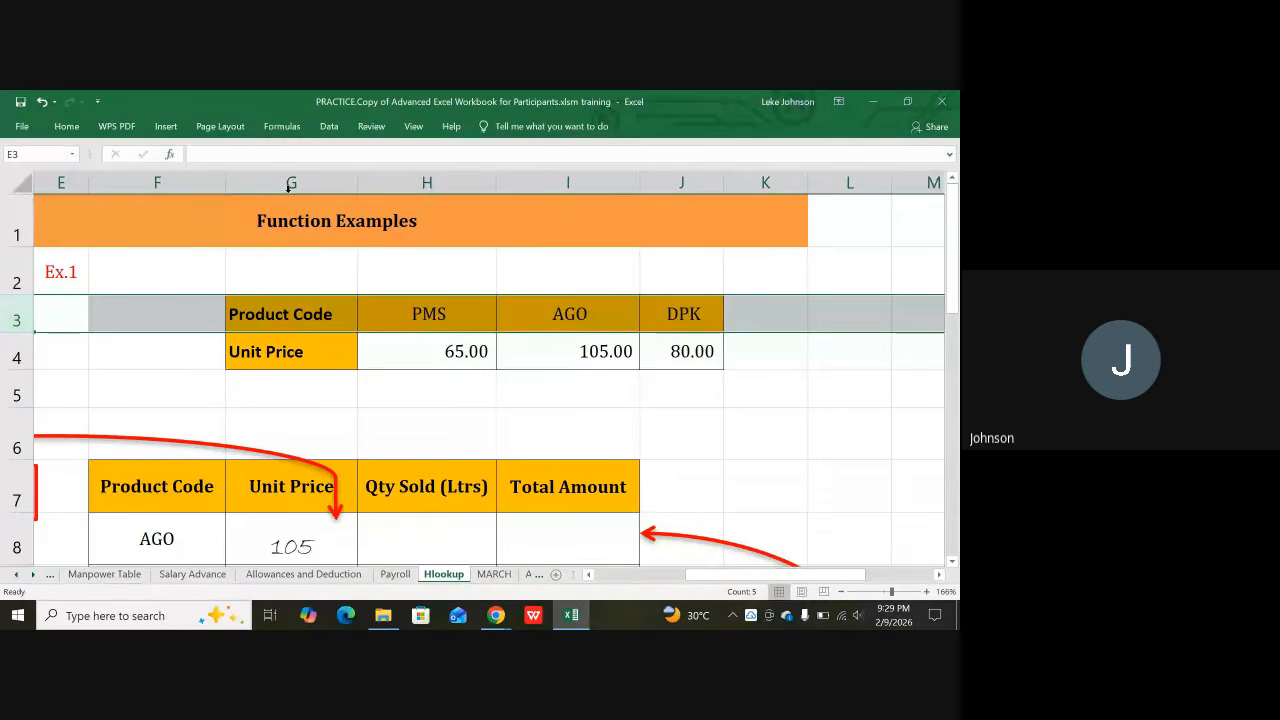
{"action": "left_click", "coordinate": [297, 224]}
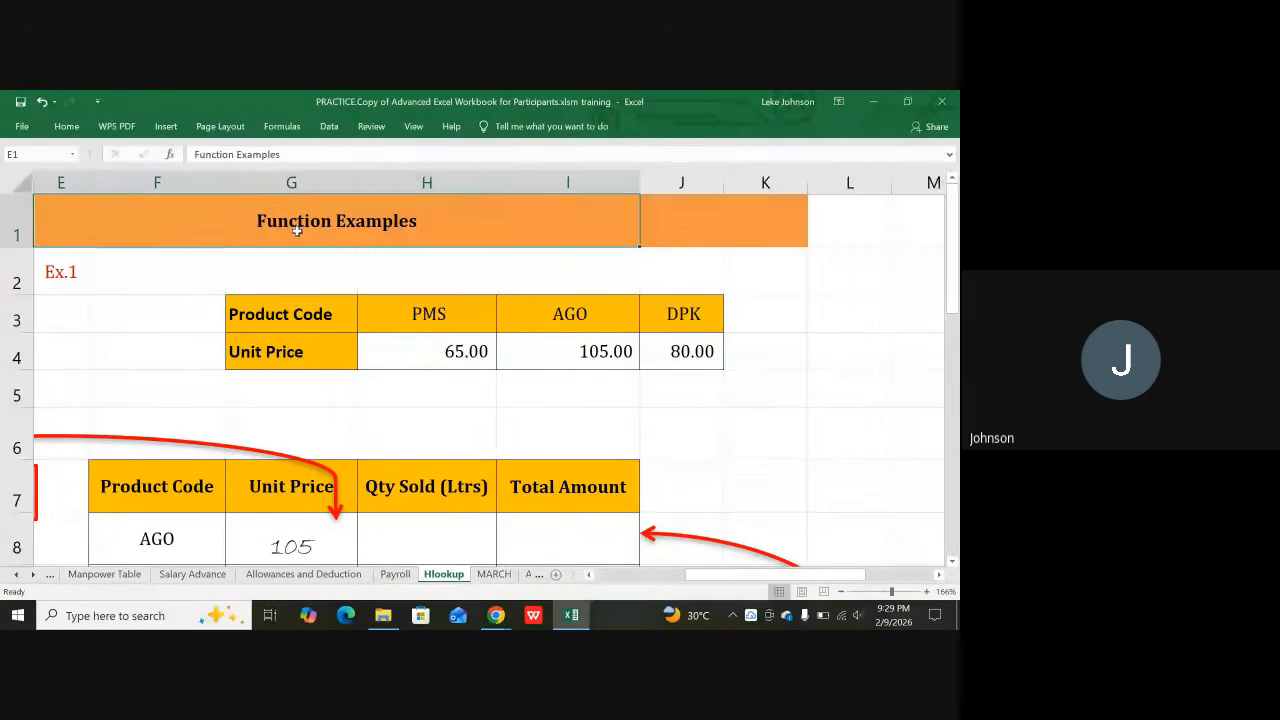
{"action": "left_click_drag", "start_coordinate": [297, 229], "coordinate": [309, 343]}
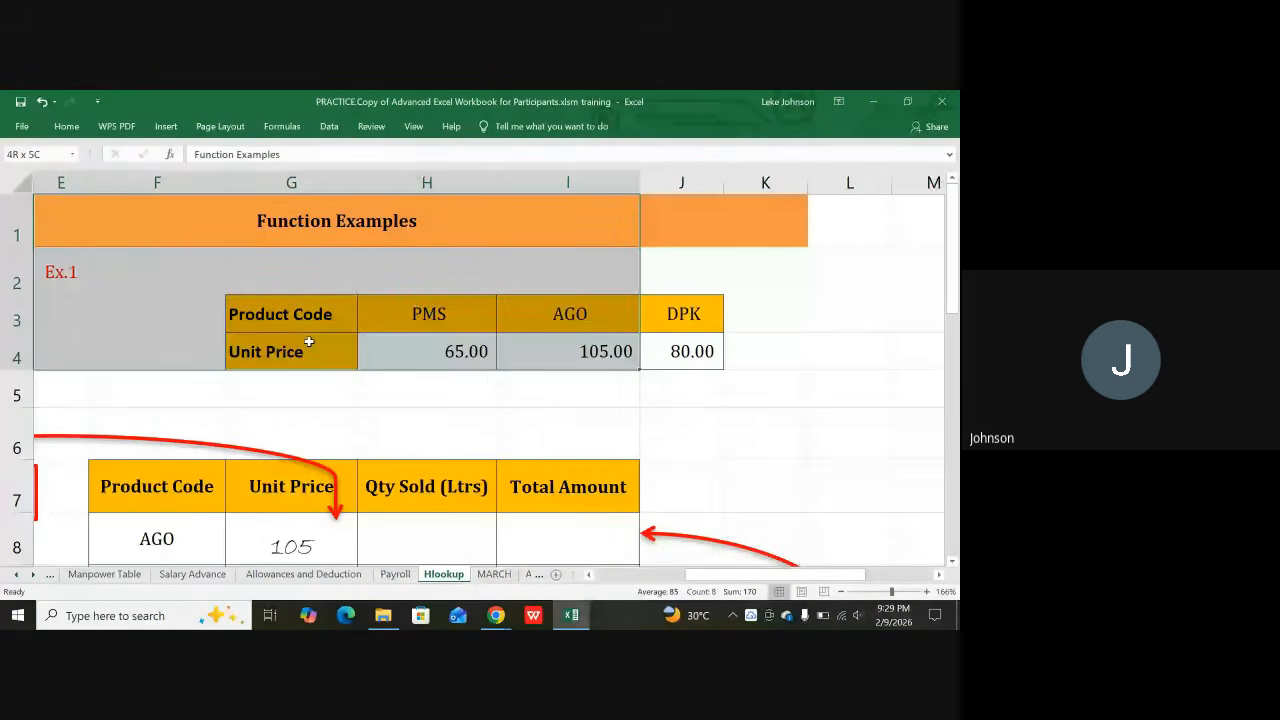
{"action": "left_click", "coordinate": [122, 210]}
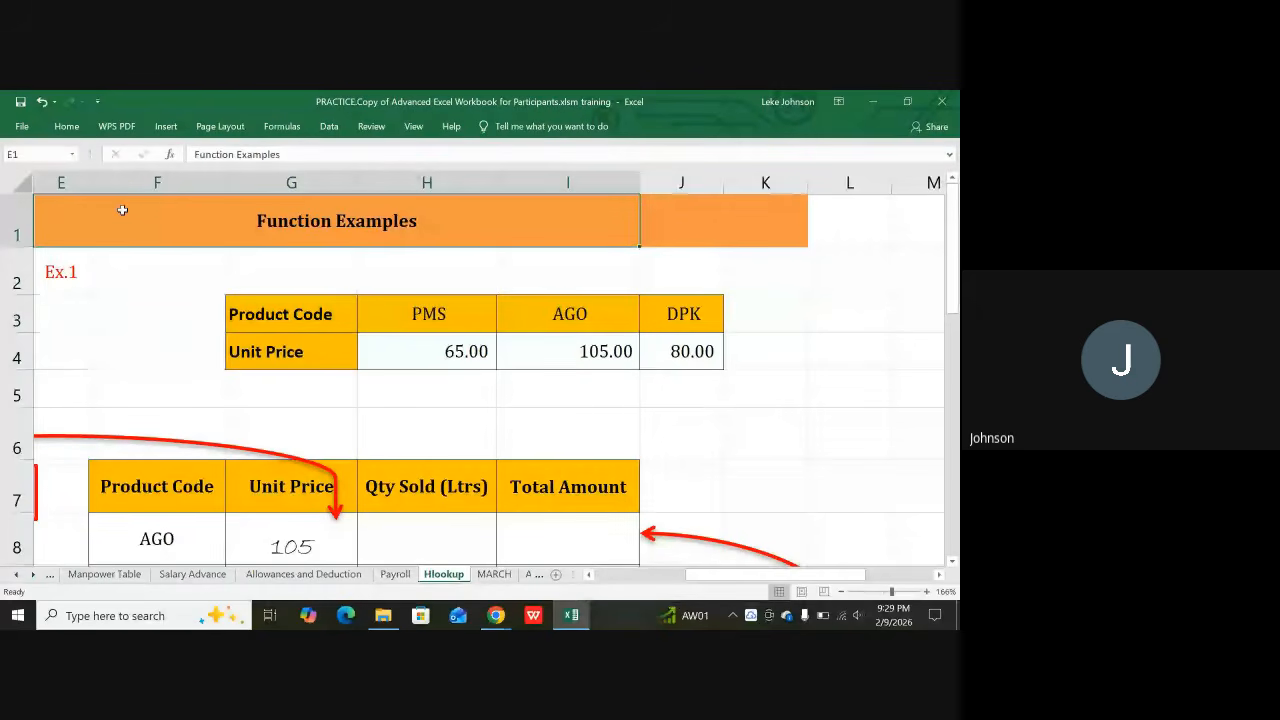
{"action": "left_click_drag", "start_coordinate": [70, 275], "coordinate": [591, 297]}
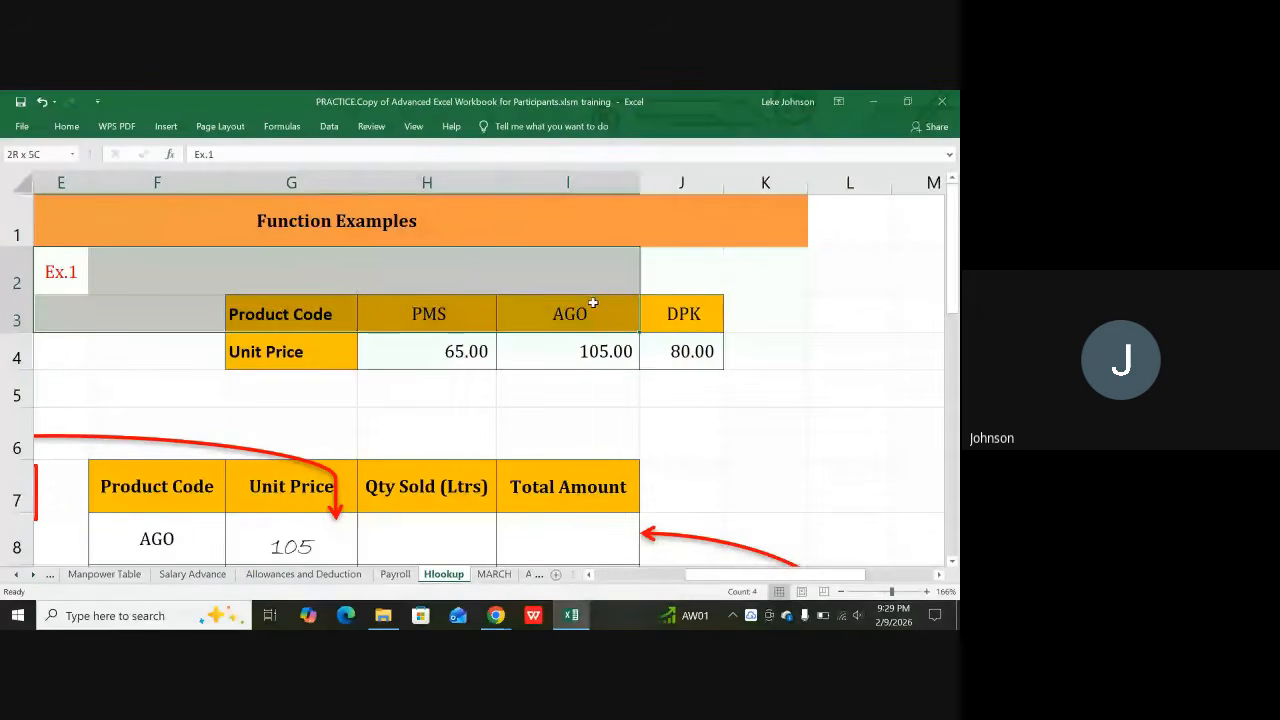
Compare the horizontal price table's Product Code and Unit Price rows with the sales table below
{"action": "left_click", "coordinate": [606, 378]}
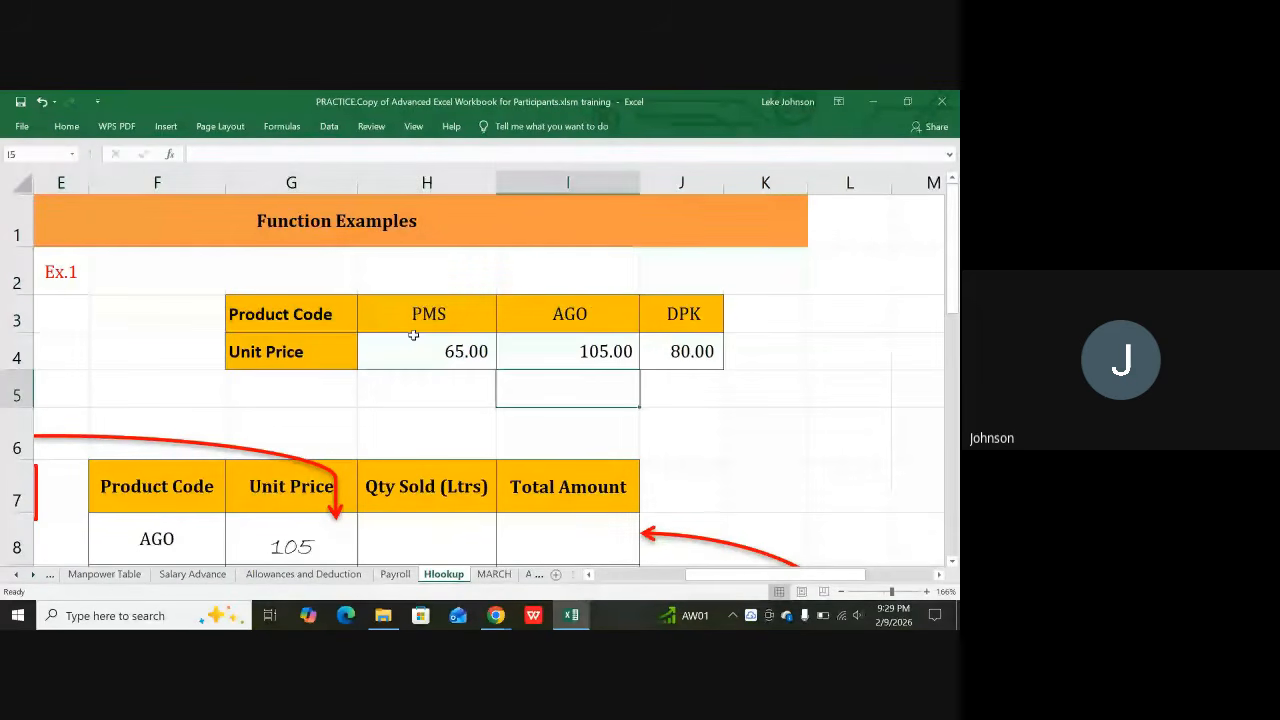
{"action": "scroll", "coordinate": [300, 333], "scroll_direction": "down", "scroll_amount": 1}
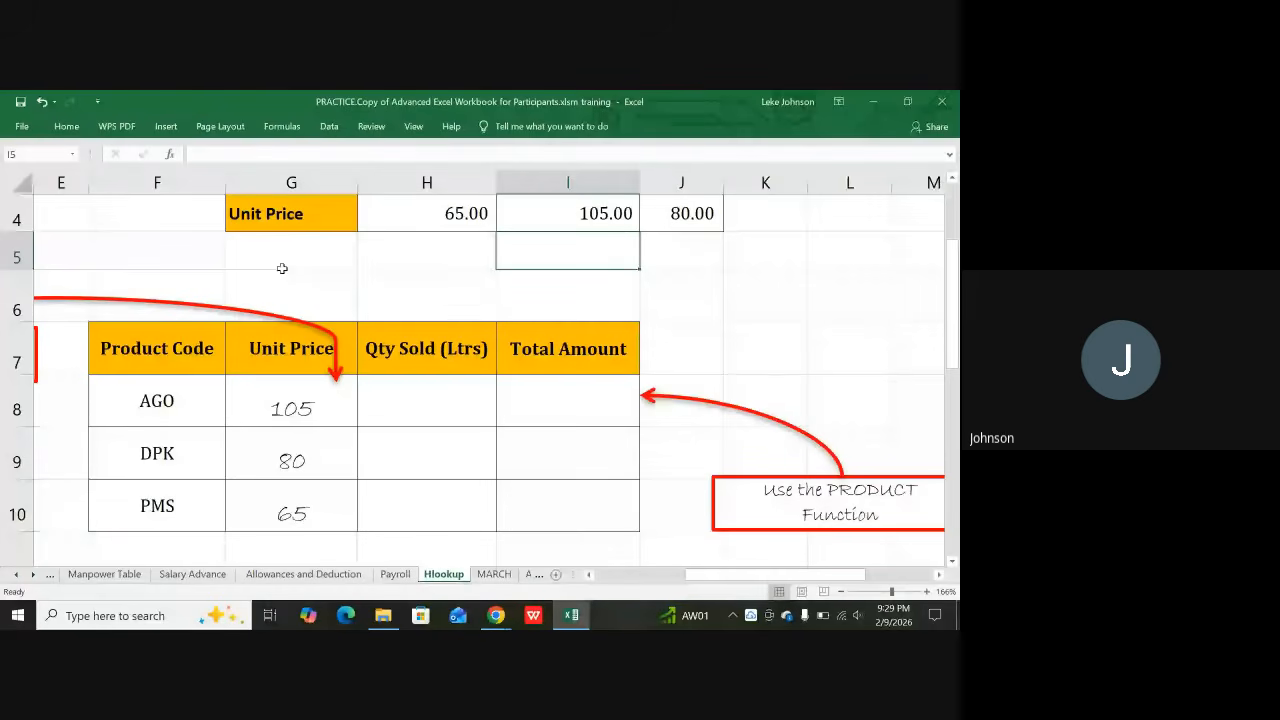
{"action": "scroll", "coordinate": [282, 268], "scroll_direction": "up", "scroll_amount": 1}
{"action": "left_click_drag", "start_coordinate": [300, 315], "coordinate": [436, 317]}
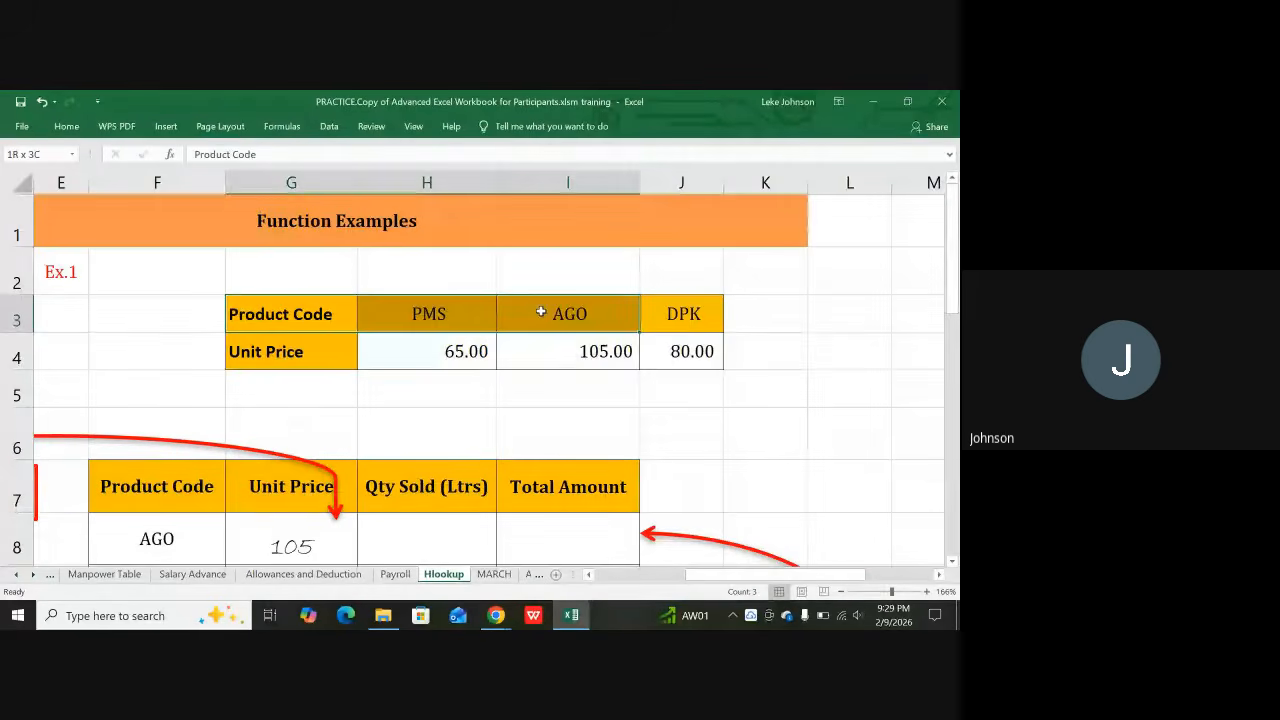
{"action": "left_click_drag", "start_coordinate": [540, 312], "coordinate": [682, 314]}
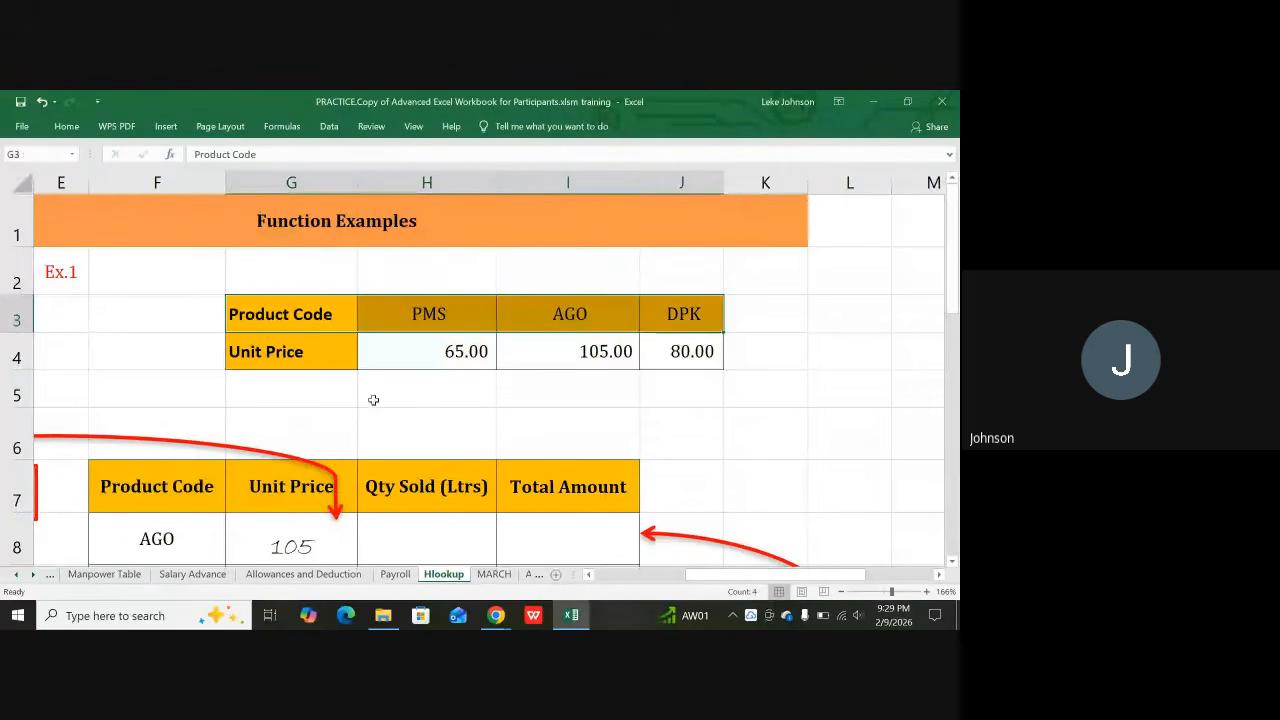
{"action": "left_click_drag", "start_coordinate": [300, 352], "coordinate": [634, 363]}
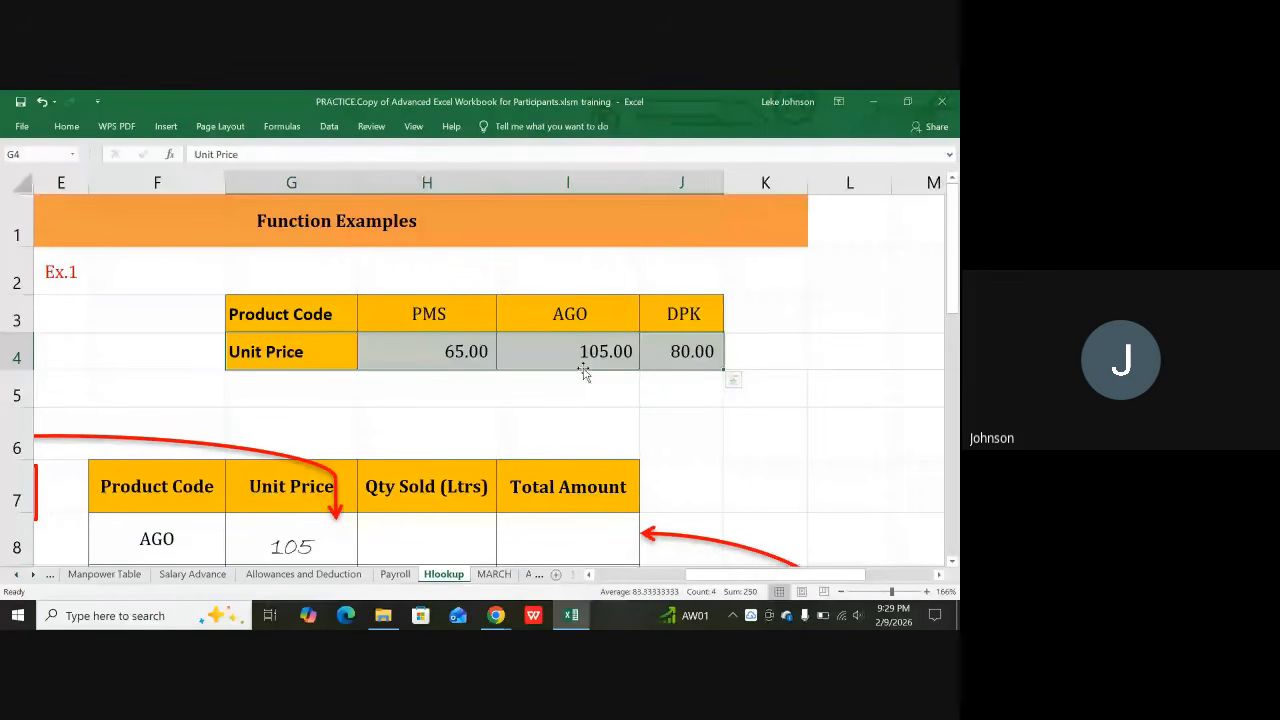
{"action": "scroll", "coordinate": [654, 511], "scroll_direction": "down", "scroll_amount": 2}
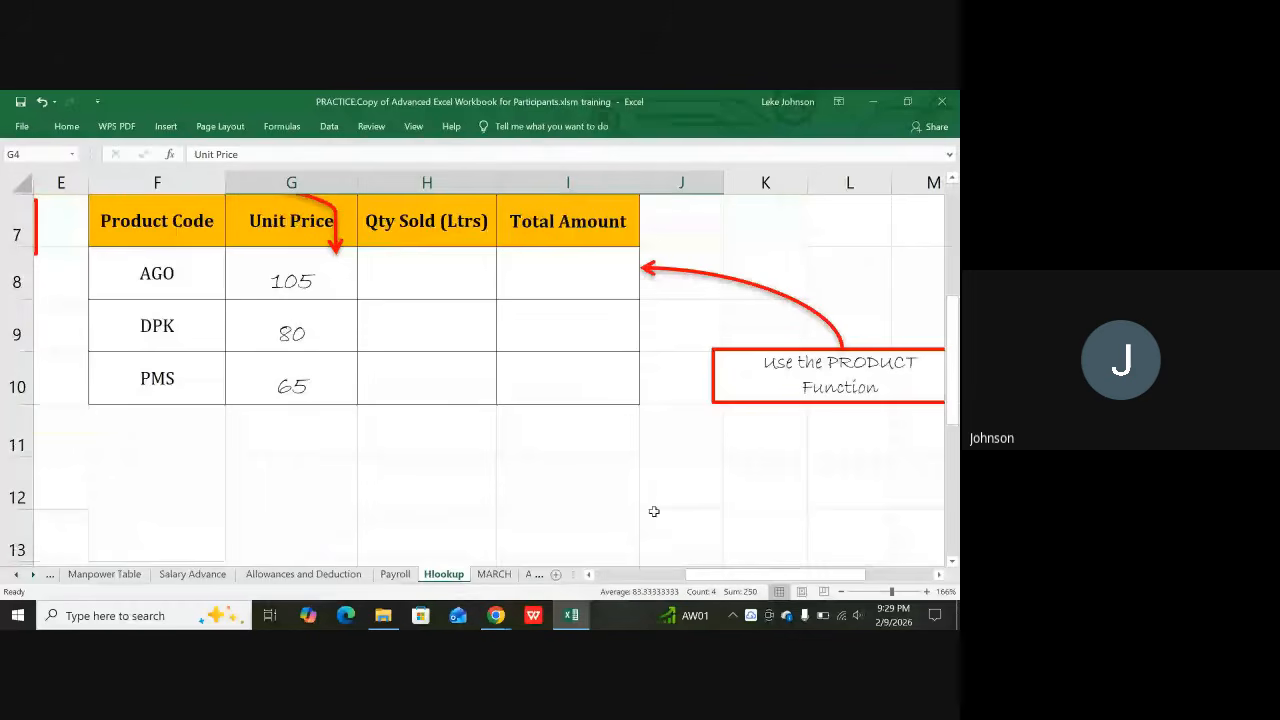
Inspect the existing HLOOKUP formula in G8 against the price table, and check its lookup code in F8
{"action": "left_click", "coordinate": [266, 288]}
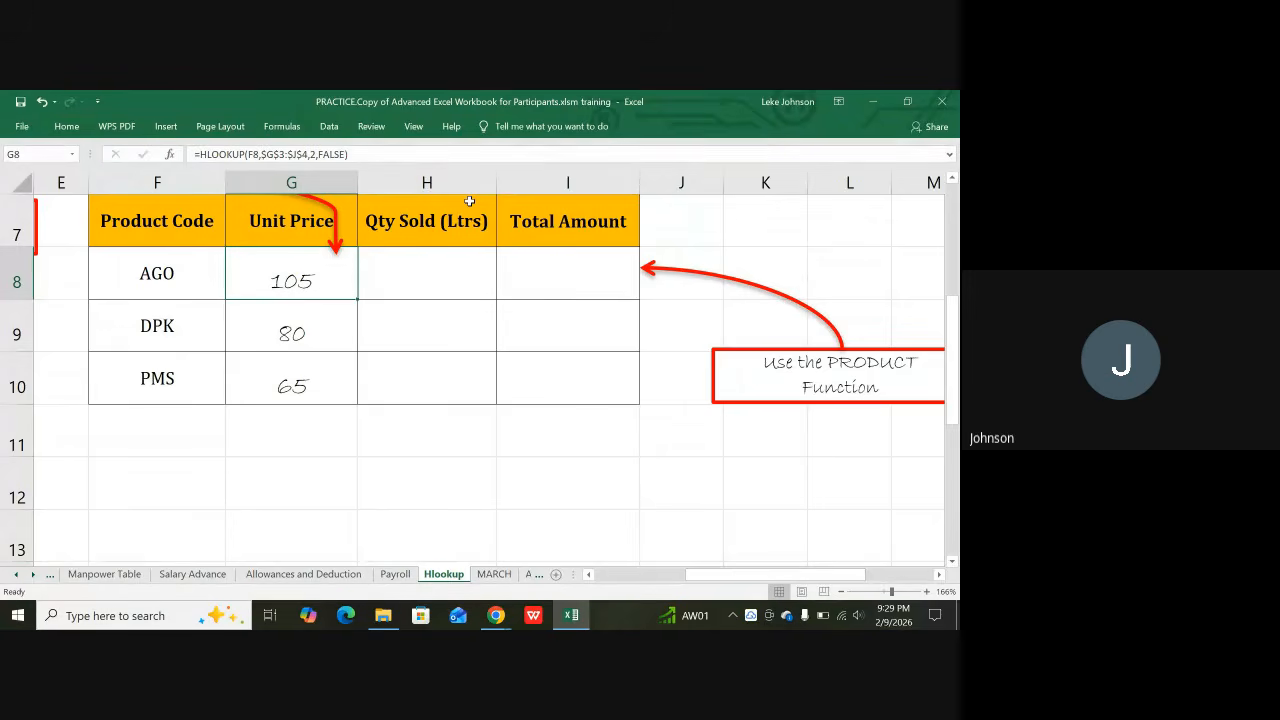
{"action": "scroll", "coordinate": [469, 201], "scroll_direction": "up", "scroll_amount": 2}
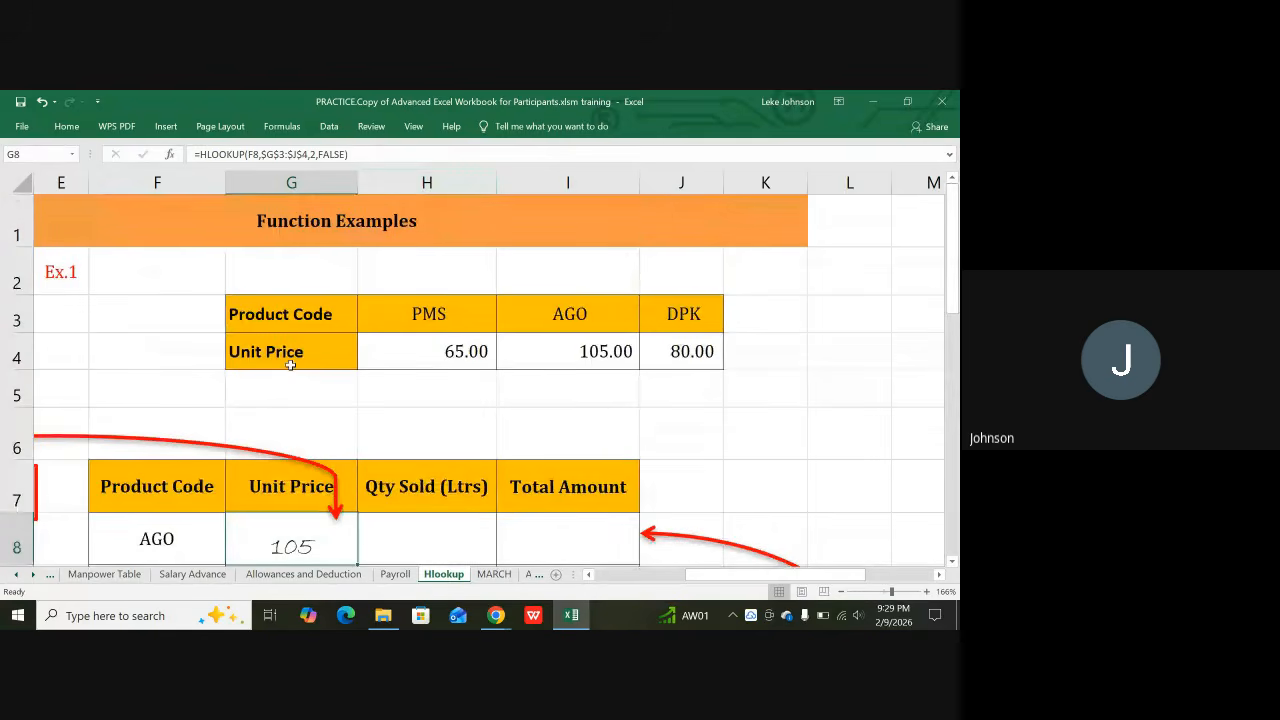
{"action": "scroll", "coordinate": [156, 406], "scroll_direction": "down", "scroll_amount": 1}
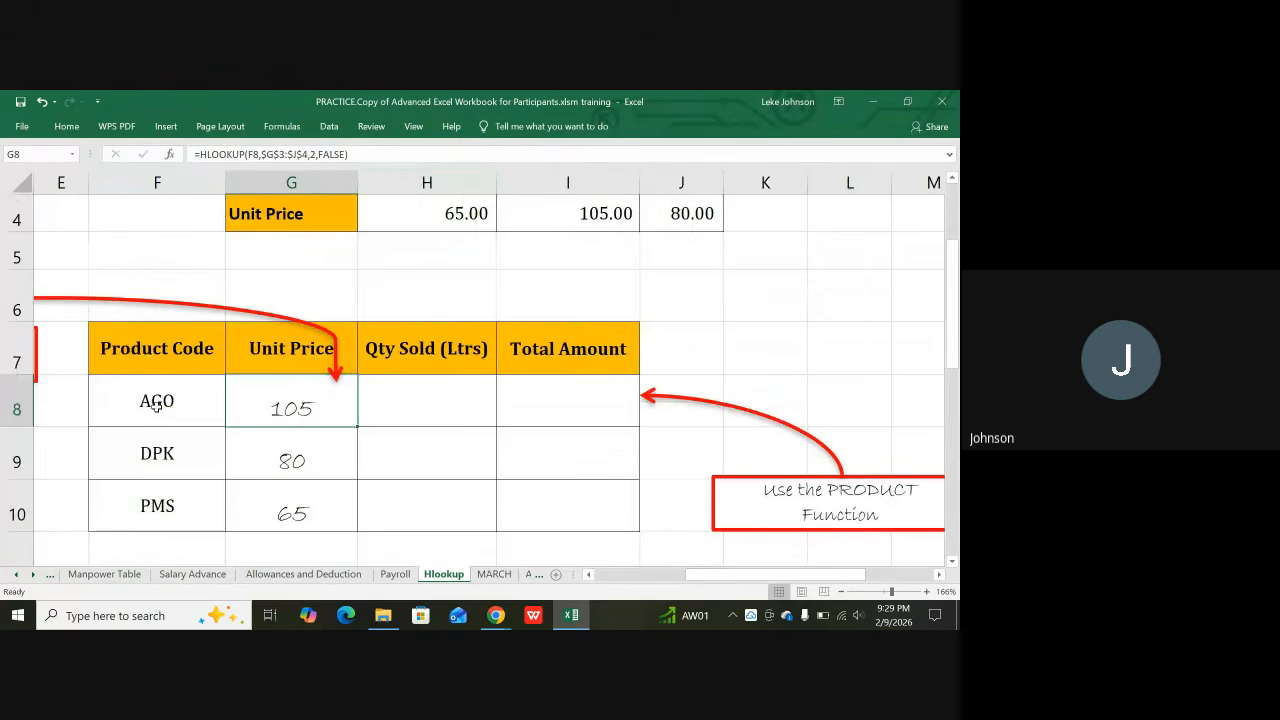
{"action": "left_click", "coordinate": [156, 406]}
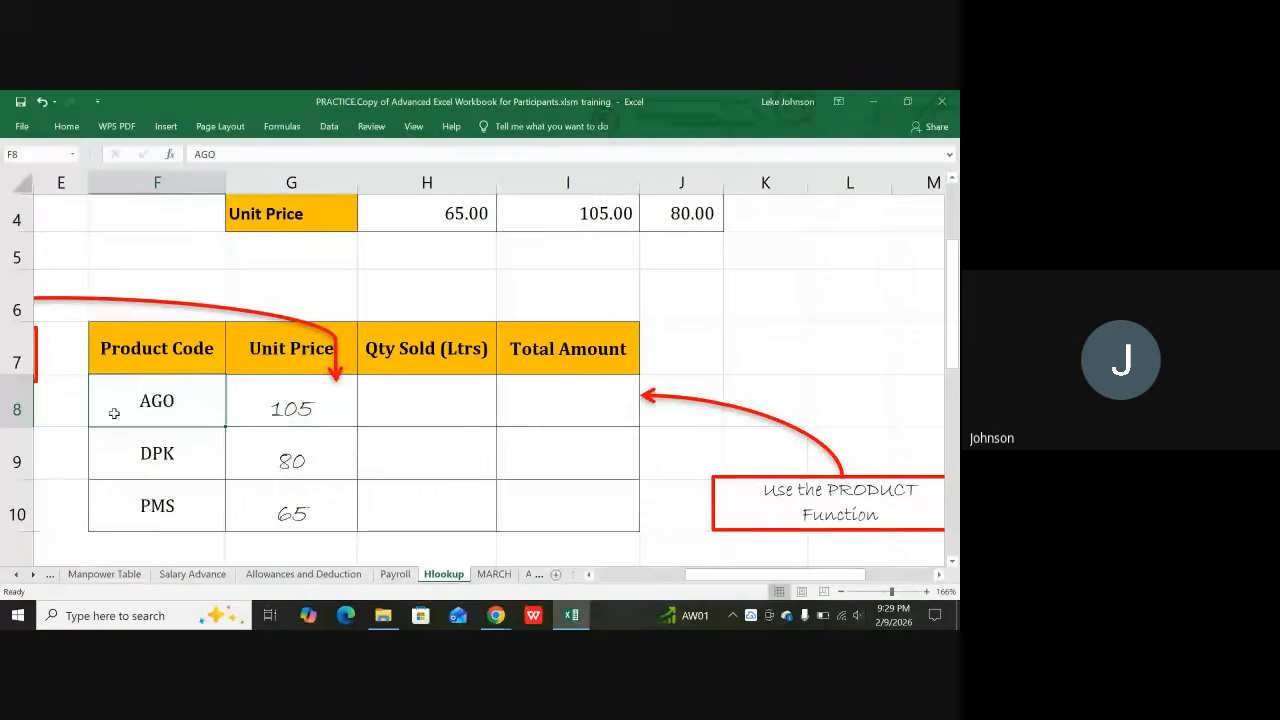
{"action": "left_click", "coordinate": [292, 400]}
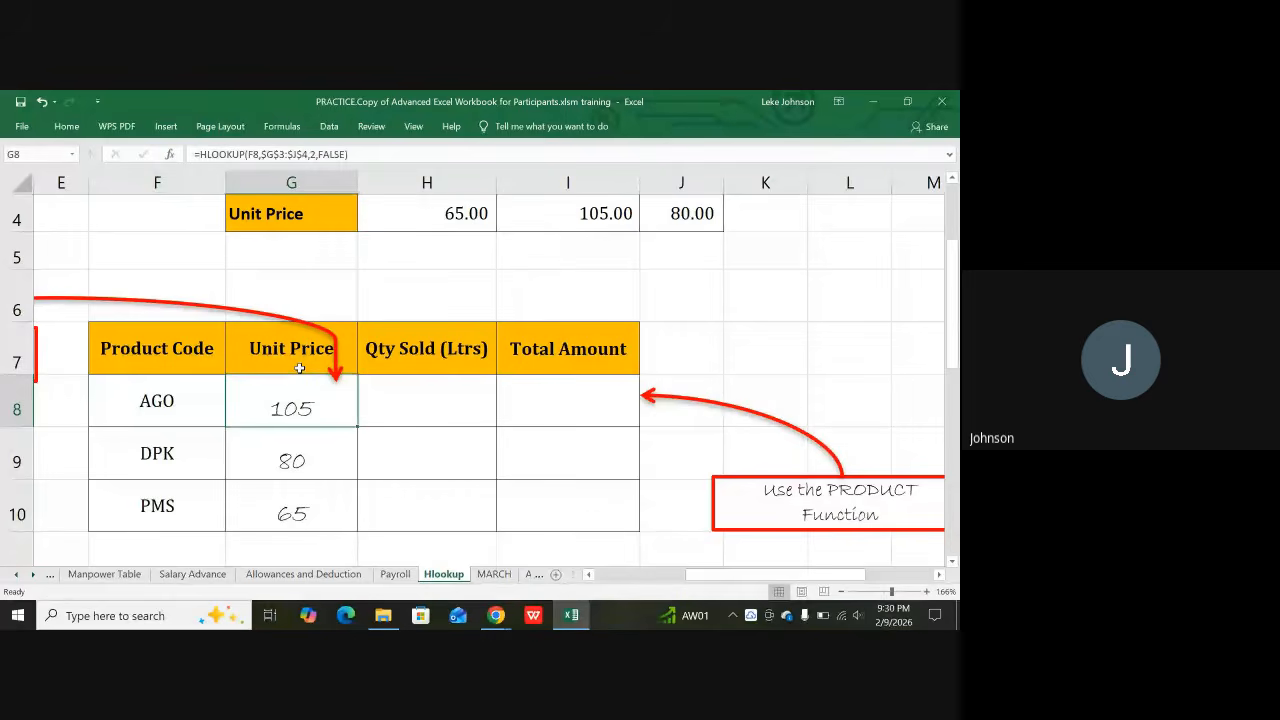
{"action": "type", "text": "="}
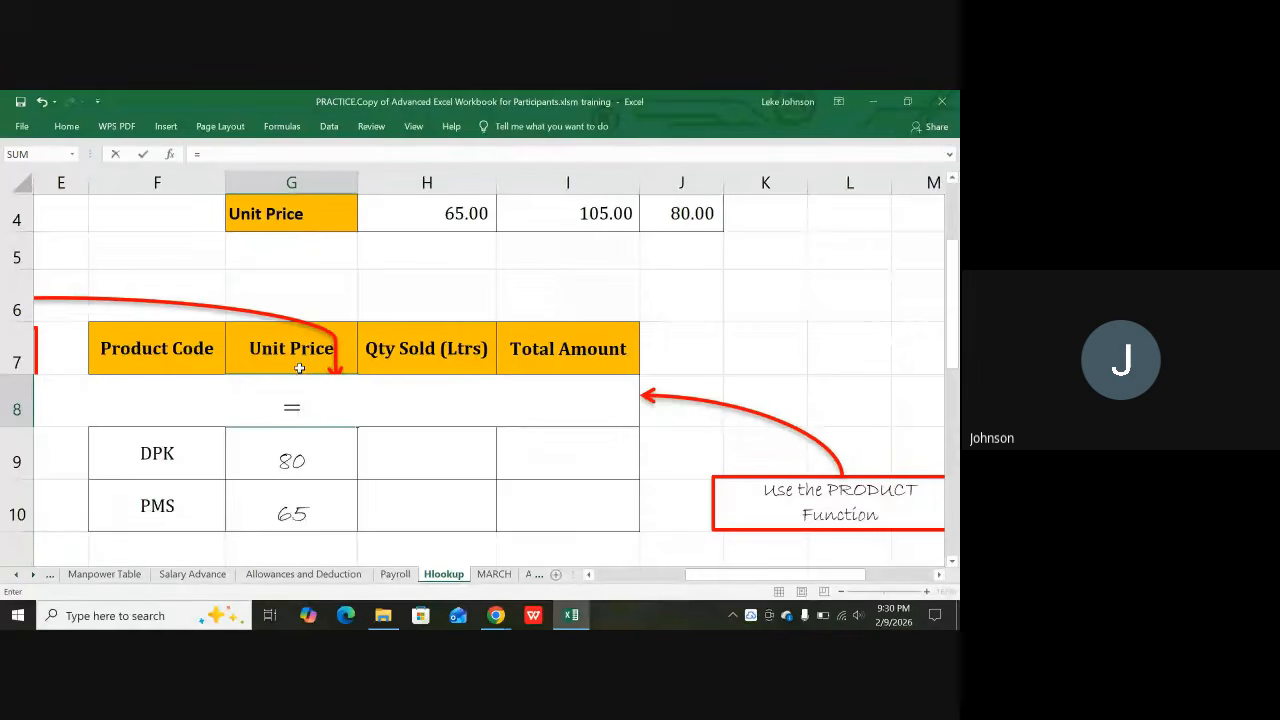
{"action": "type", "text": "hlook"}
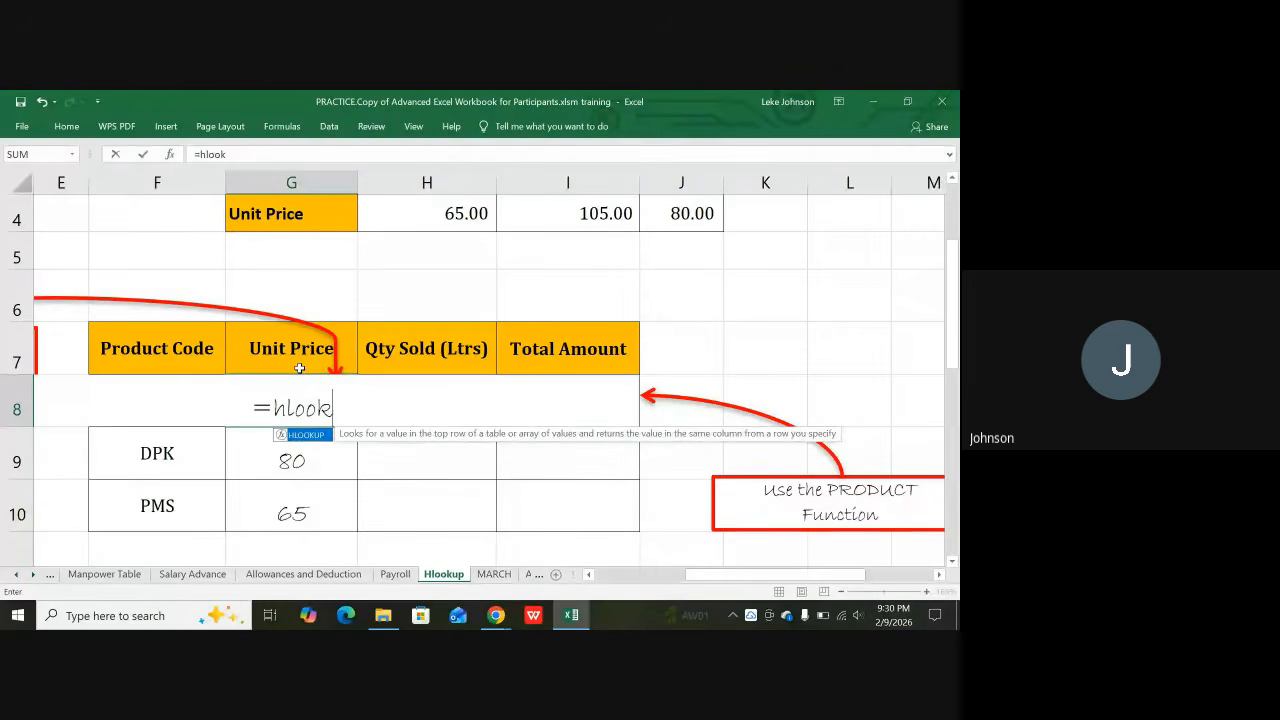
{"action": "type", "text": "up"}
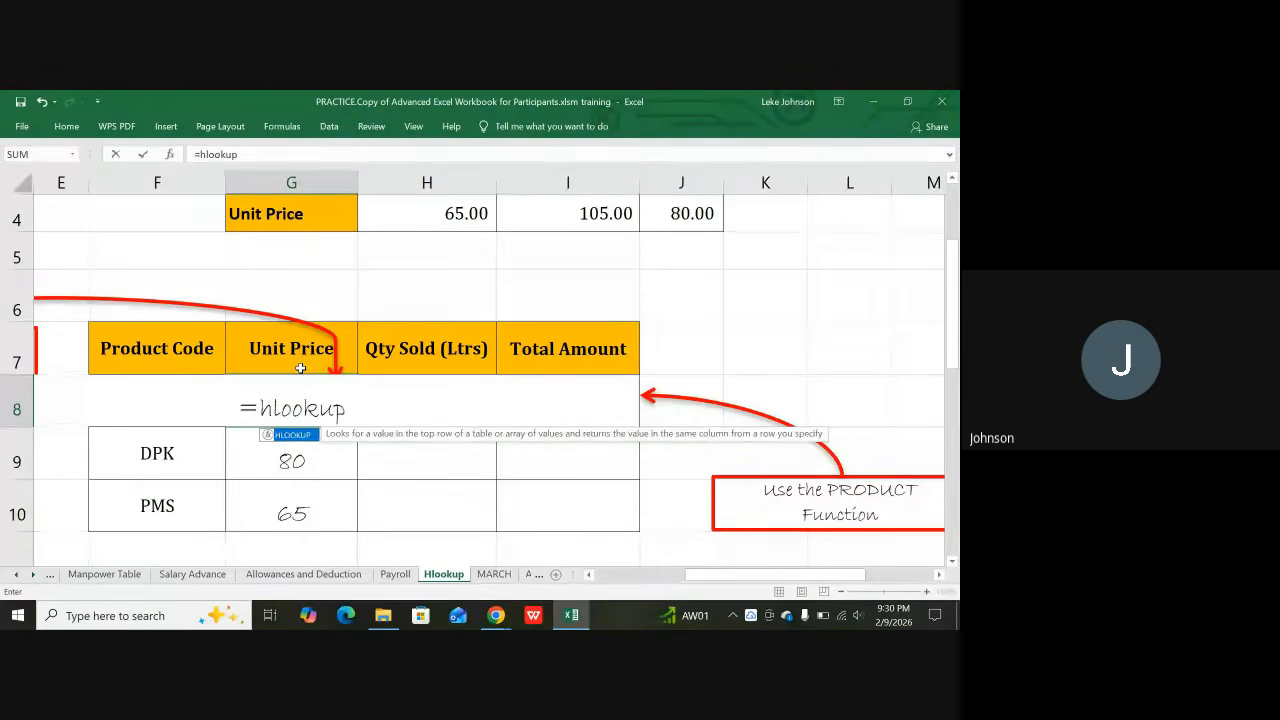
{"action": "type", "text": "("}
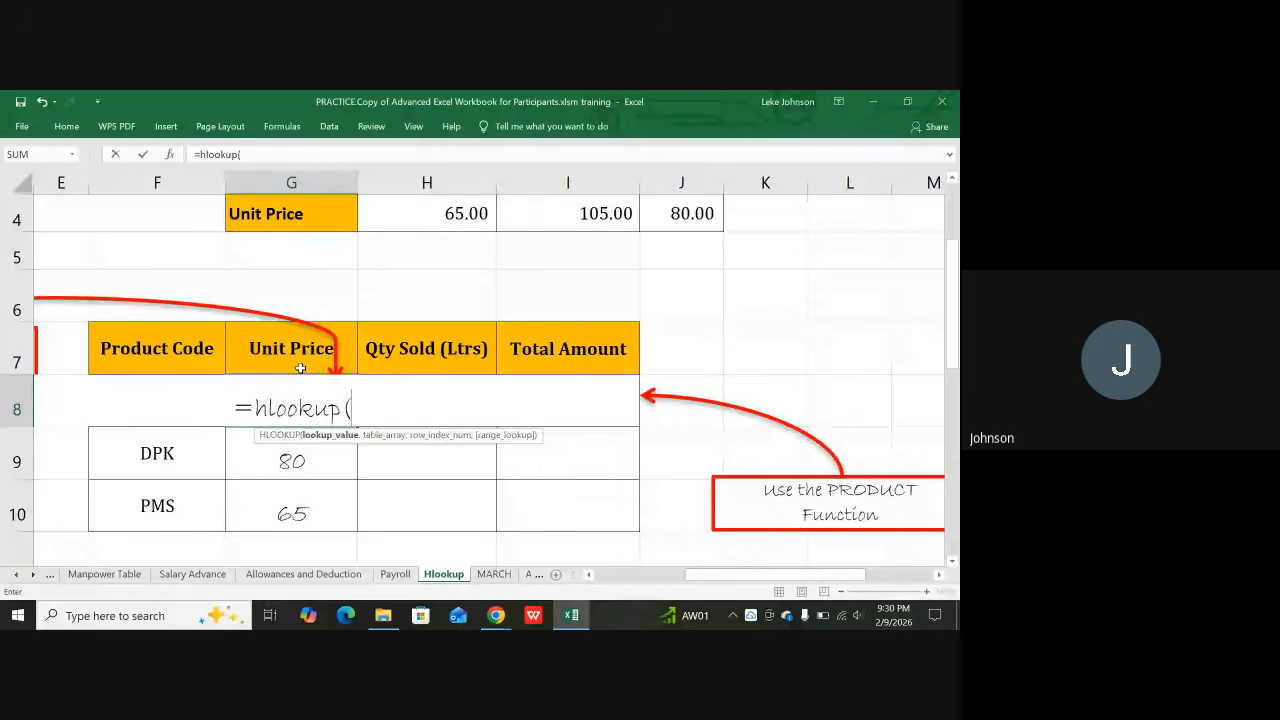
{"action": "scroll", "coordinate": [300, 368], "scroll_direction": "up", "scroll_amount": 1}
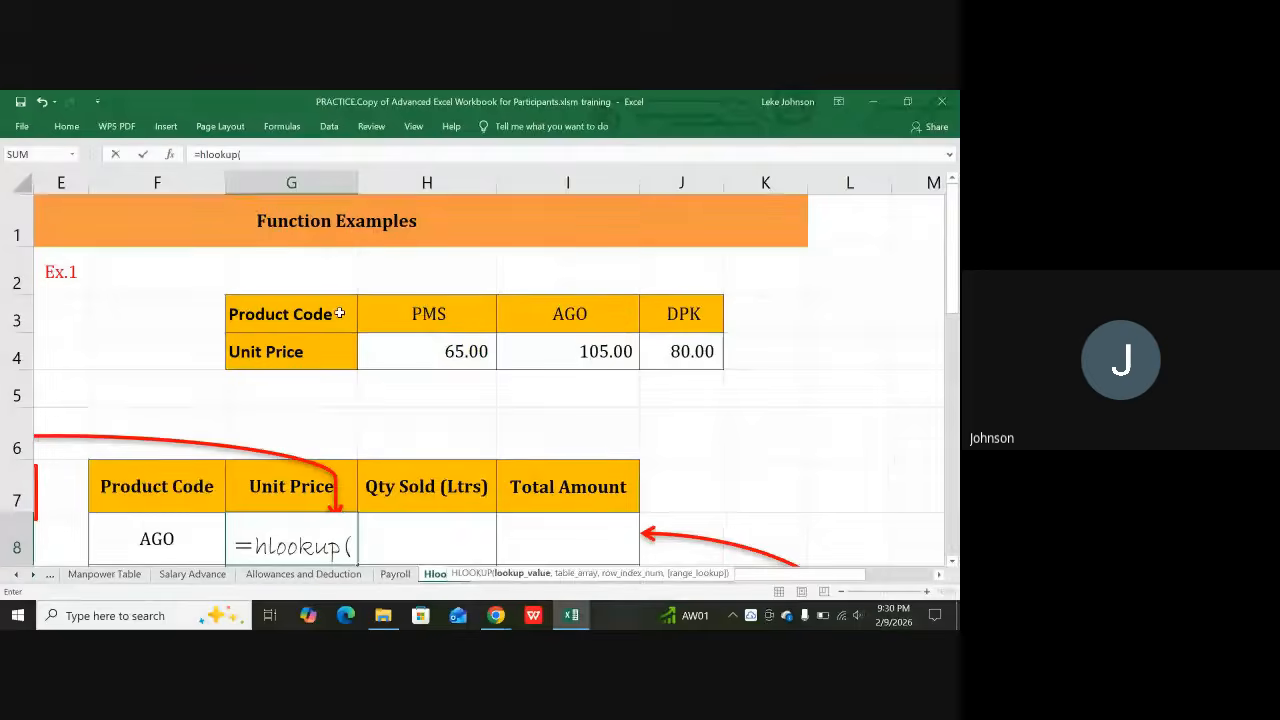
{"action": "left_click", "coordinate": [341, 321]}
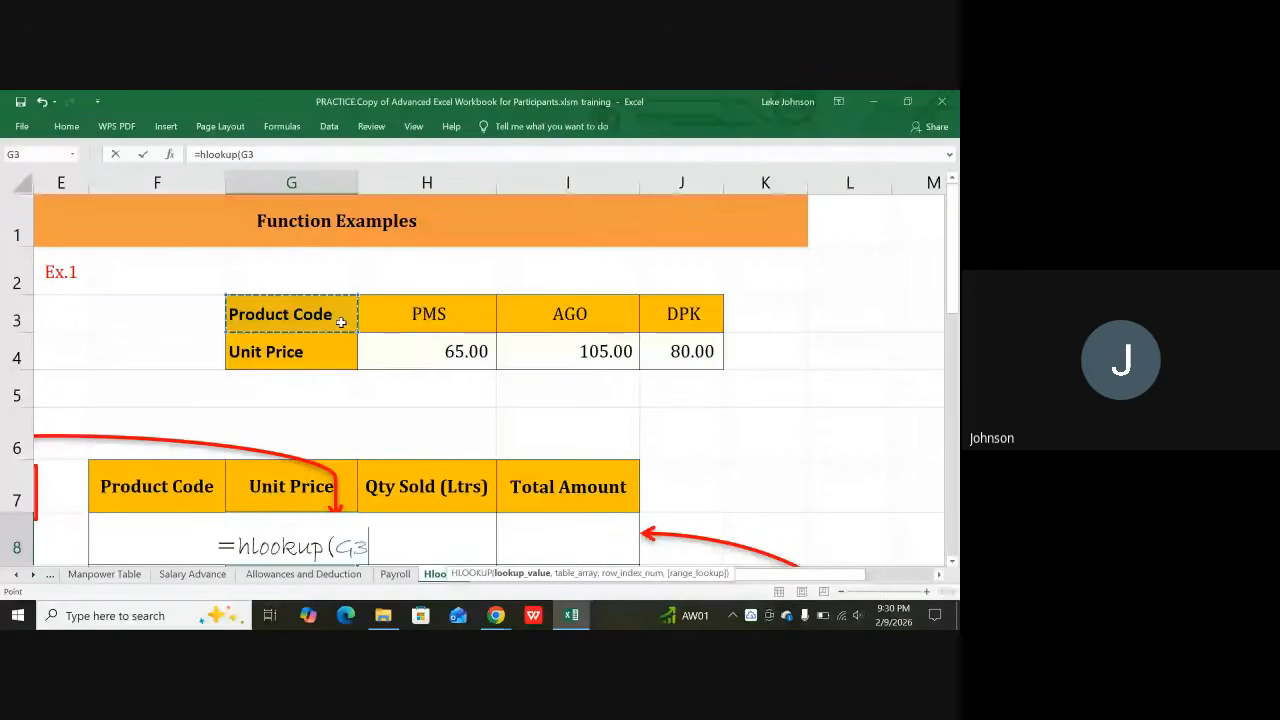
{"action": "left_click_drag", "start_coordinate": [341, 321], "coordinate": [646, 334]}
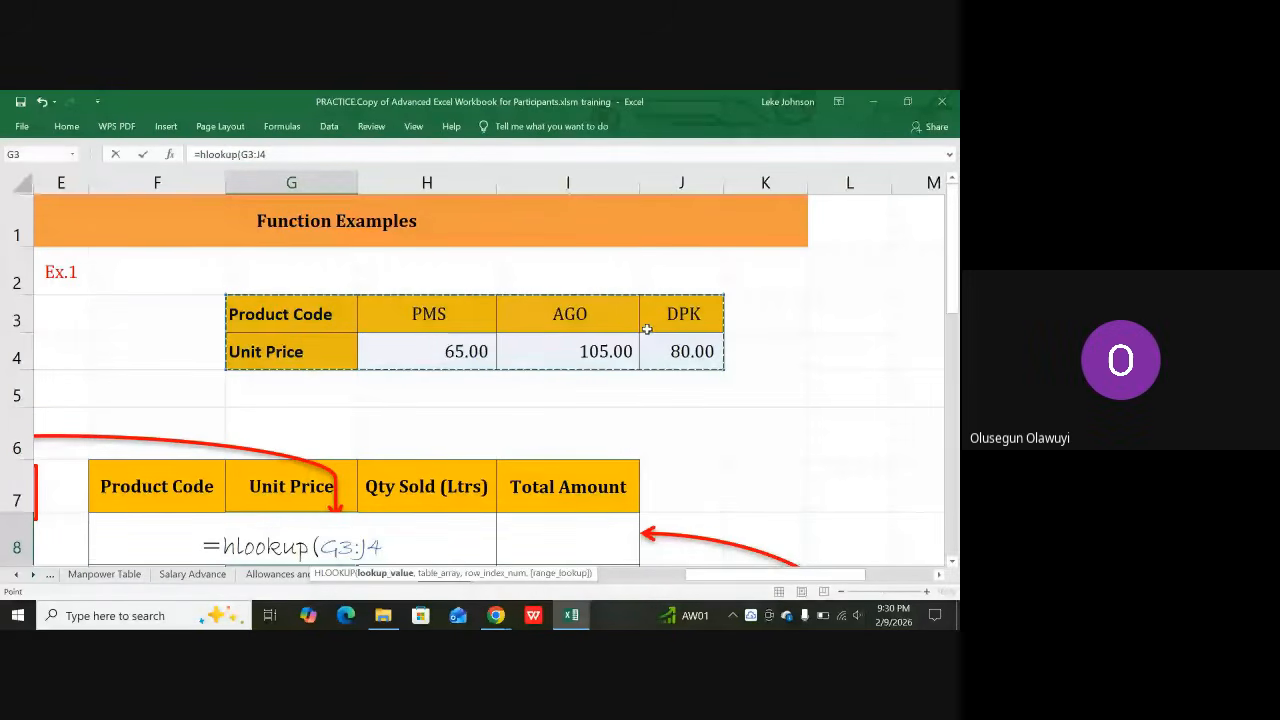
{"action": "scroll", "coordinate": [540, 320], "scroll_direction": "down", "scroll_amount": 2}
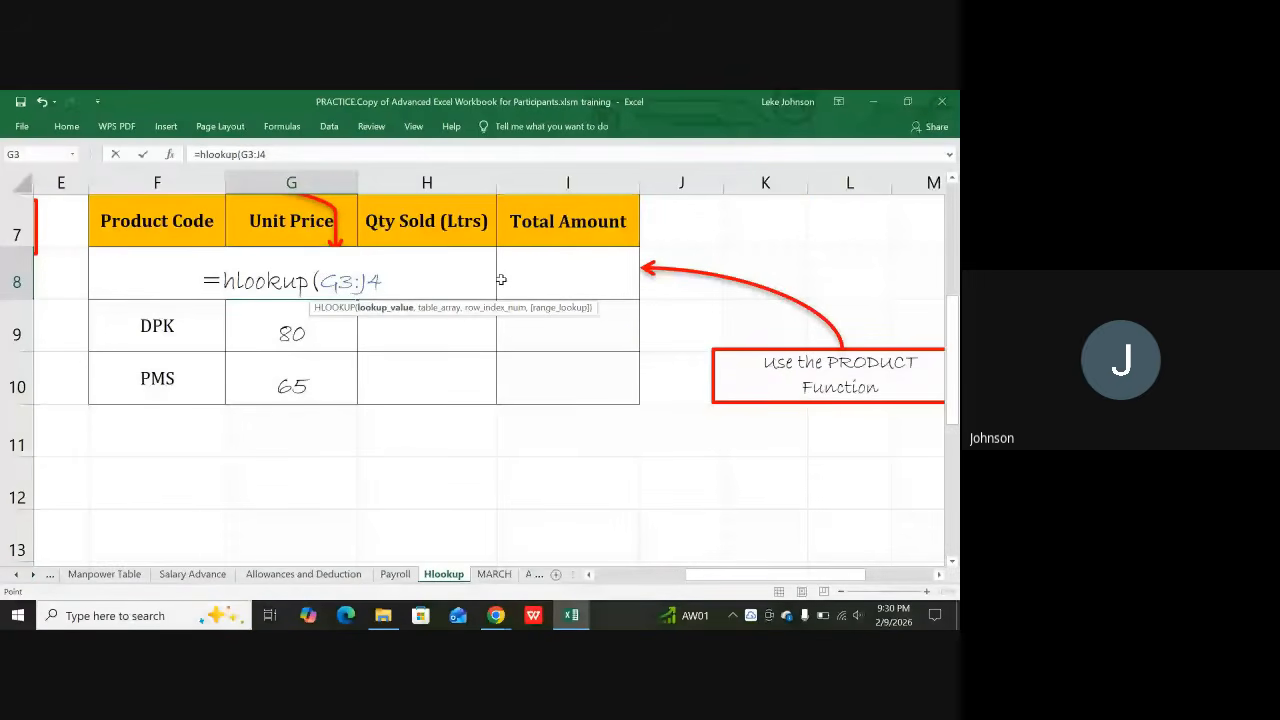
{"action": "key", "text": "BackSpace"}
{"action": "key", "text": "BackSpace"}
{"action": "key", "text": "BackSpace"}
{"action": "key", "text": "BackSpace"}
{"action": "key", "text": "Escape"}
{"action": "key", "text": "Down"}
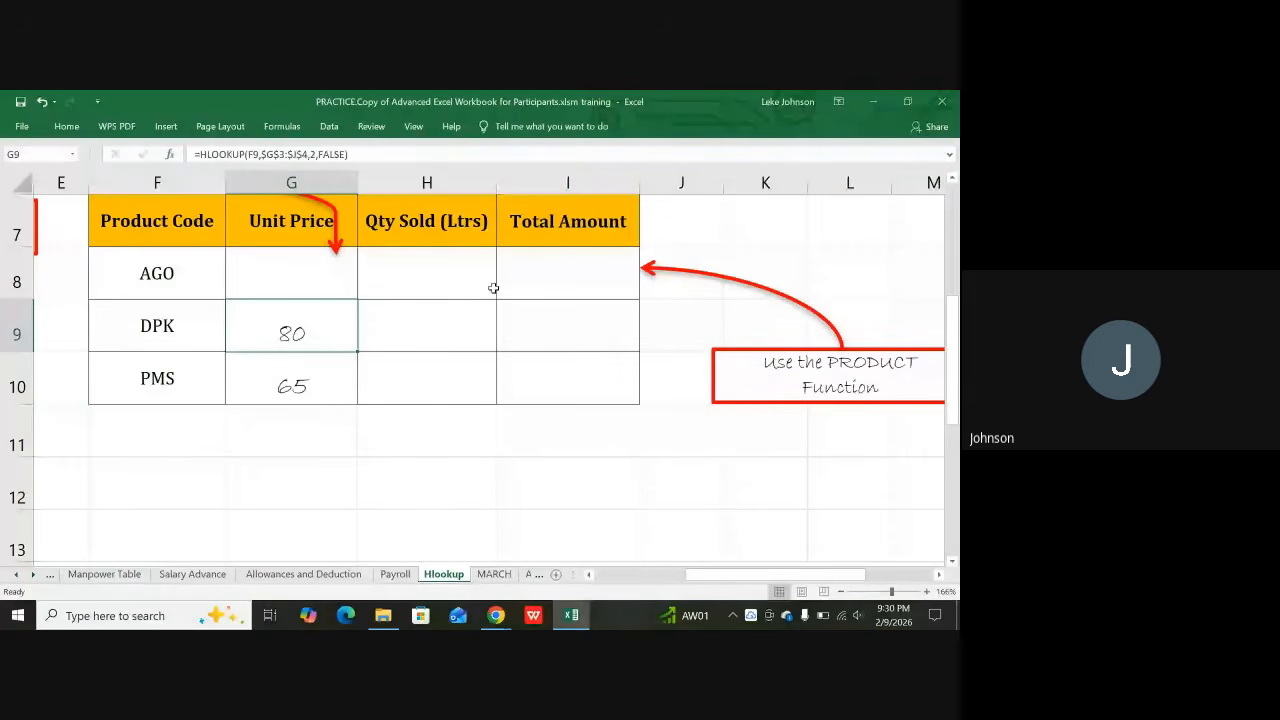
{"action": "scroll", "coordinate": [493, 288], "scroll_direction": "up", "scroll_amount": 1}
{"action": "key", "text": "Up"}
{"action": "key", "text": "Left"}
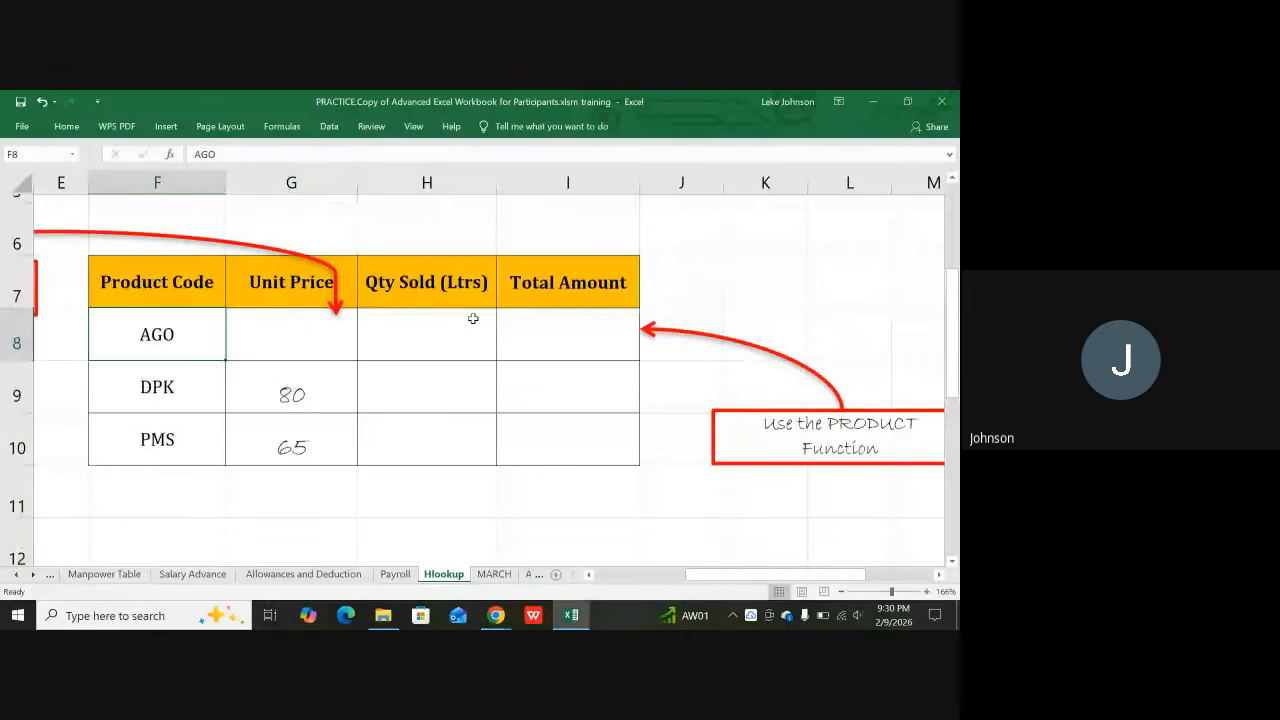
{"action": "scroll", "coordinate": [473, 318], "scroll_direction": "down", "scroll_amount": 1}
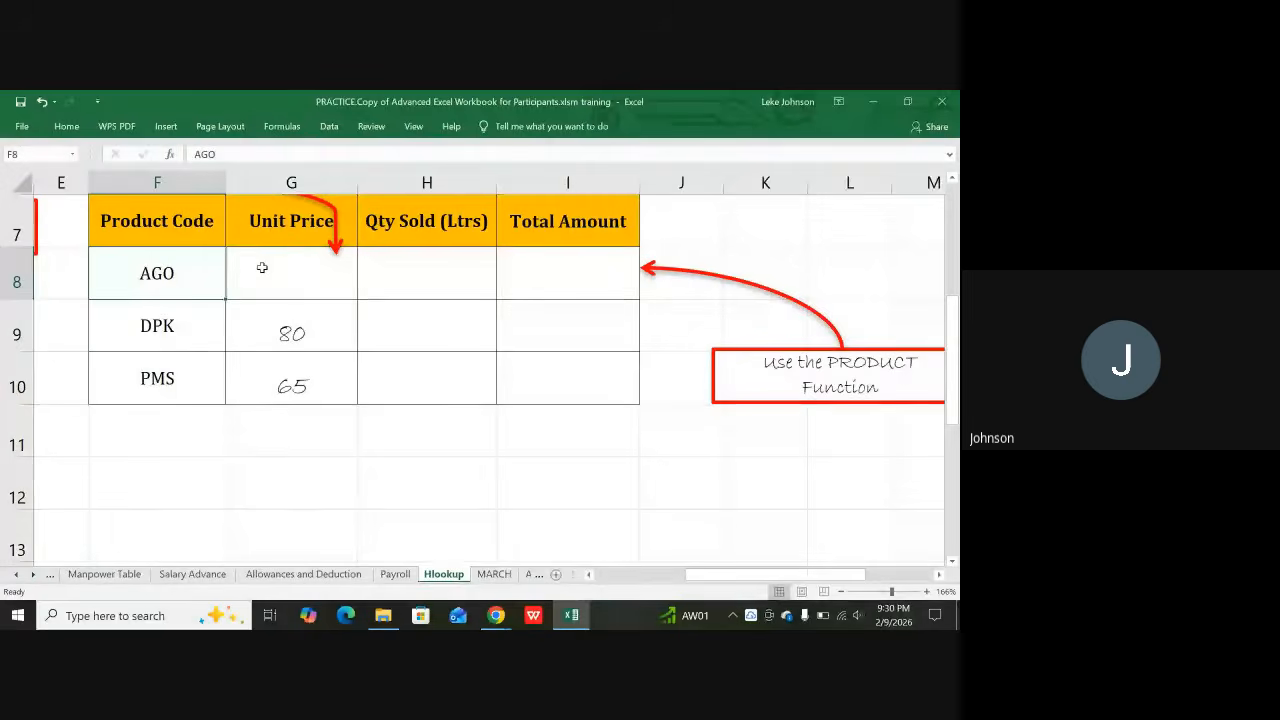
Begin an HLOOKUP formula in the AGO row's Unit Price cell G8, using F8 as the lookup value
{"action": "left_click", "coordinate": [263, 265]}
{"action": "key", "text": "F2"}
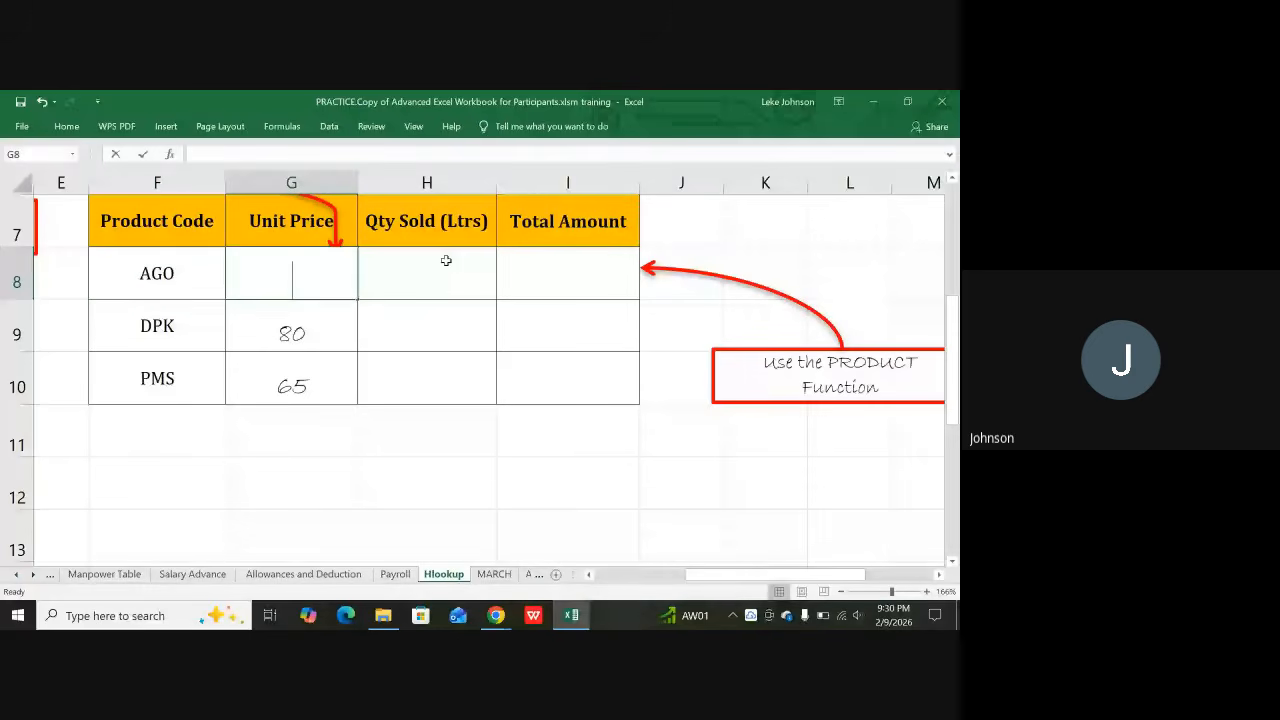
{"action": "type", "text": "=hl"}
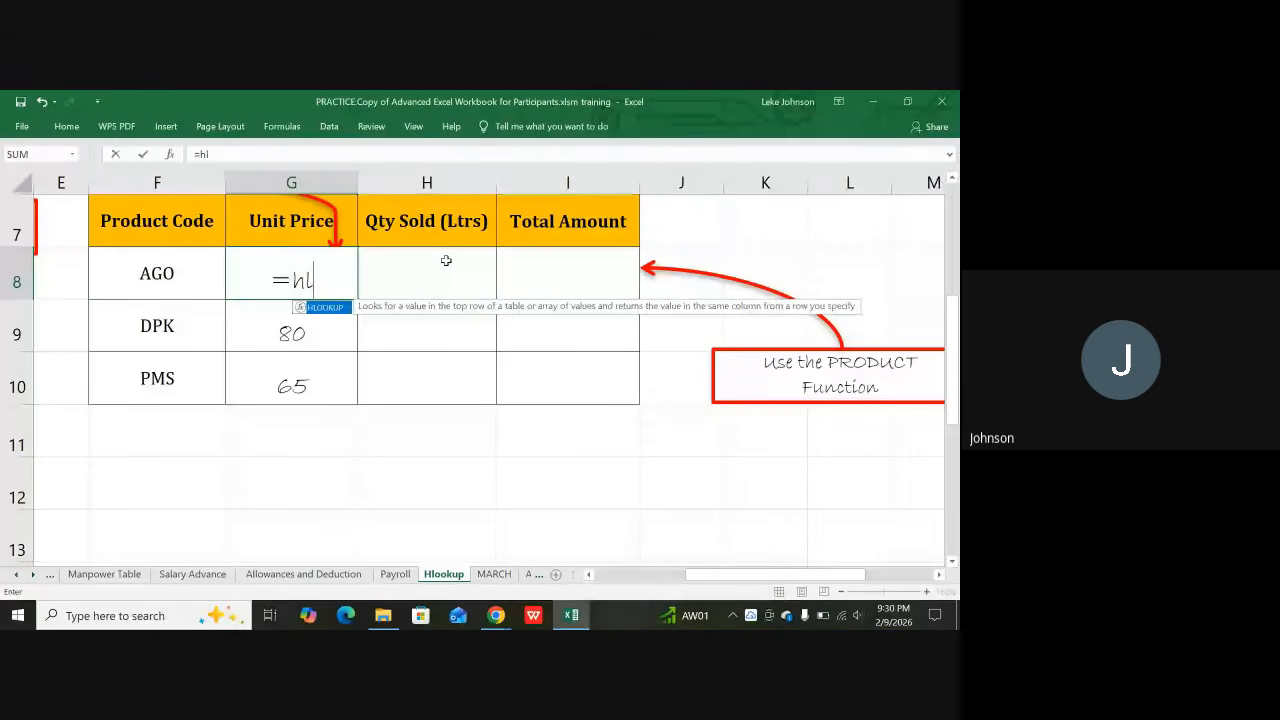
{"action": "type", "text": "ookup"}
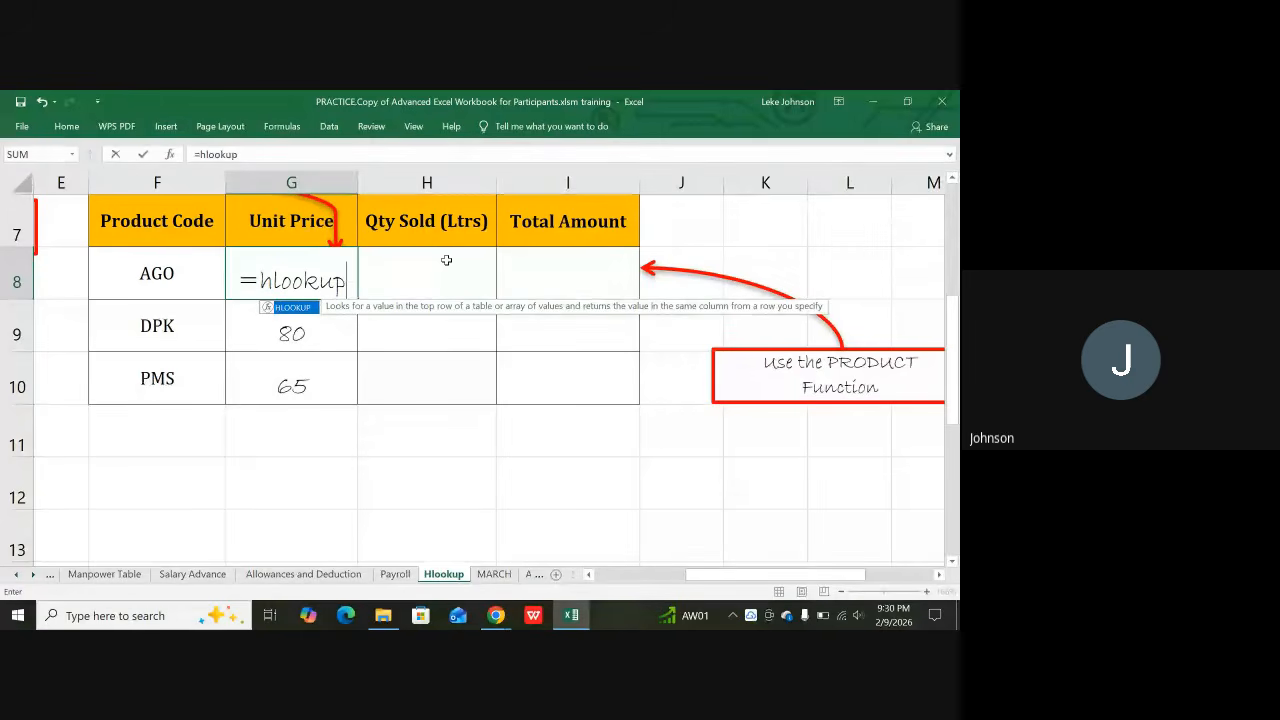
{"action": "type", "text": "("}
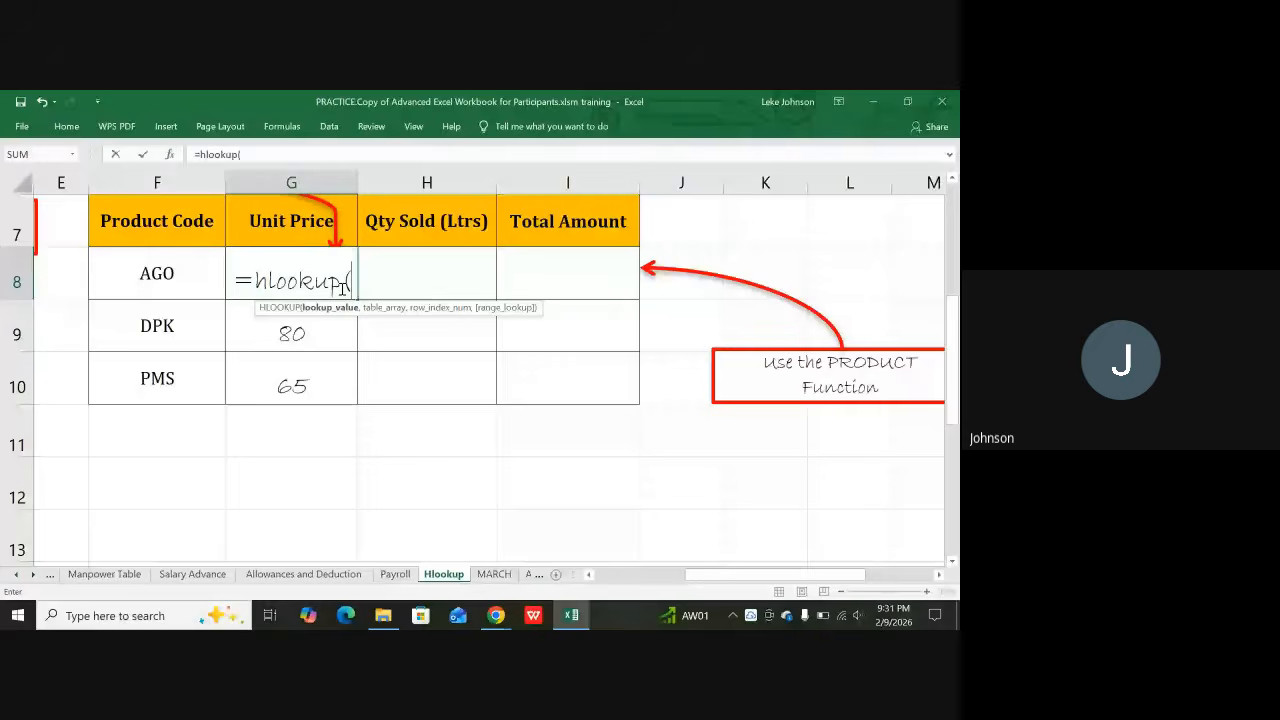
{"action": "left_click", "coordinate": [176, 279]}
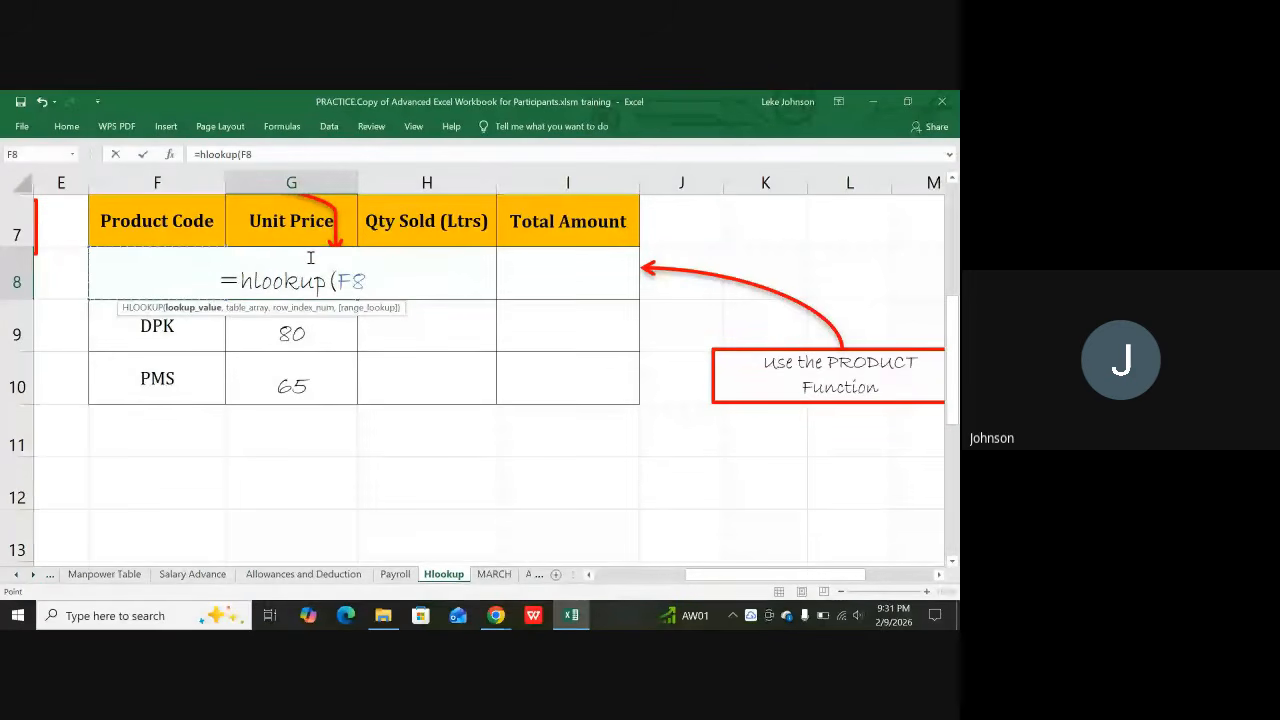
{"action": "type", "text": ","}
Add the horizontal price table range G3:J4 as the table array of the HLOOKUP formula
{"action": "scroll", "coordinate": [330, 235], "scroll_direction": "up", "scroll_amount": 2}
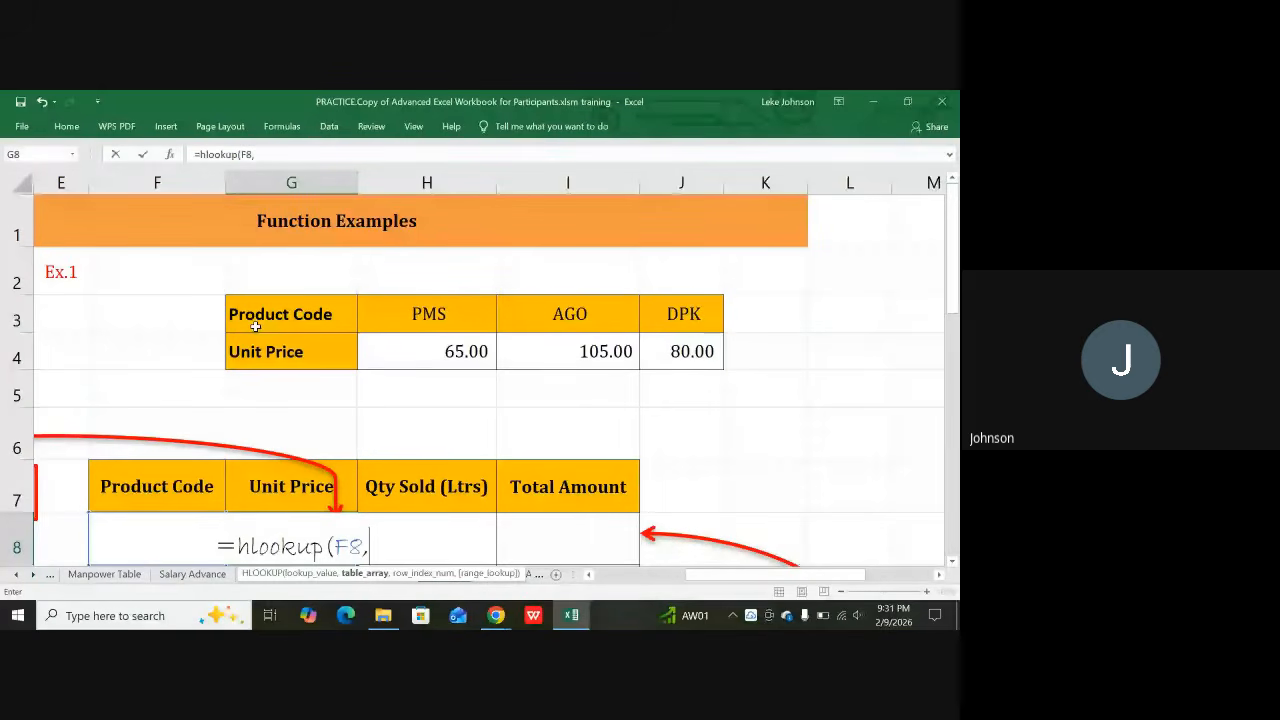
{"action": "left_click_drag", "start_coordinate": [255, 326], "coordinate": [657, 337]}
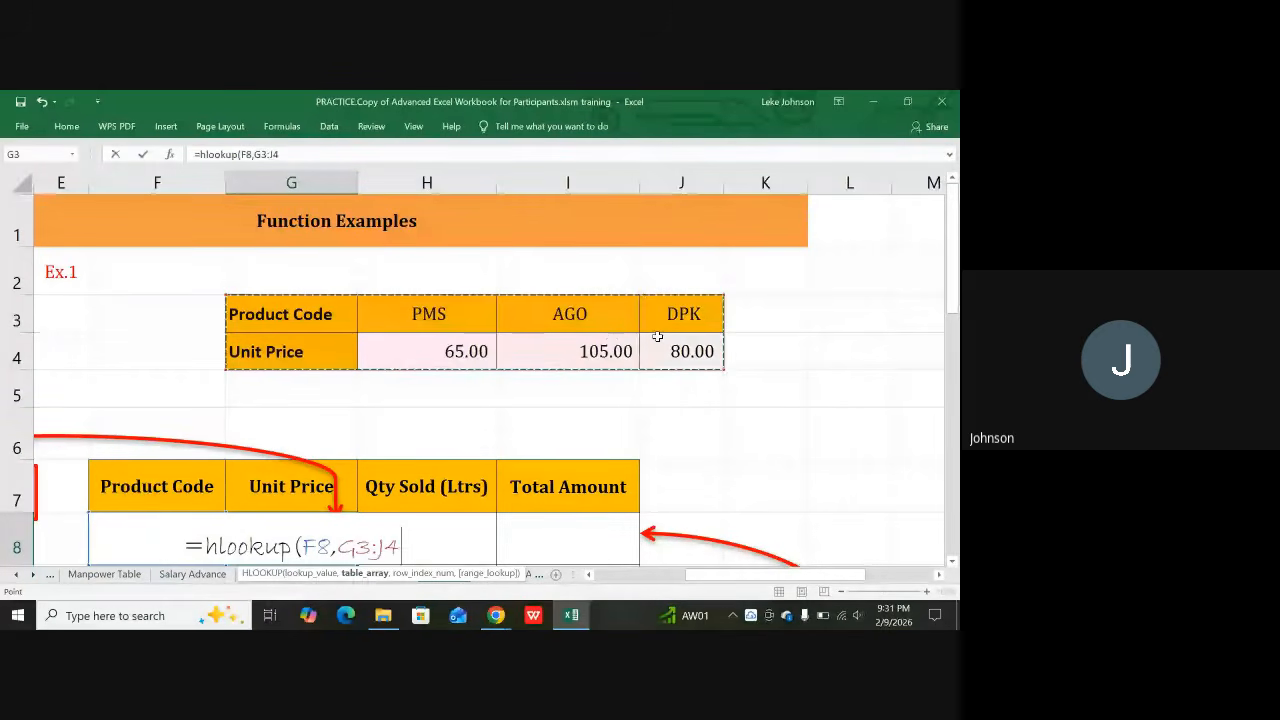
{"action": "type", "text": ","}
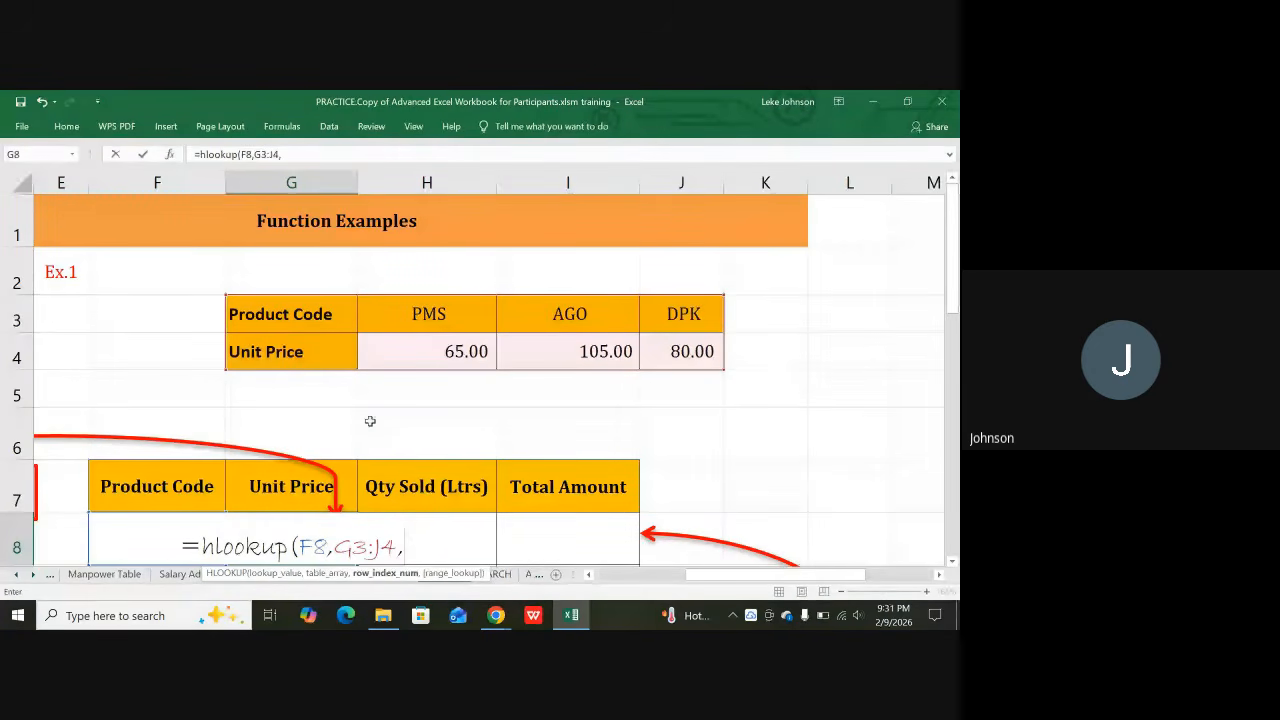
{"action": "left_click_drag", "start_coordinate": [304, 180], "coordinate": [381, 181]}
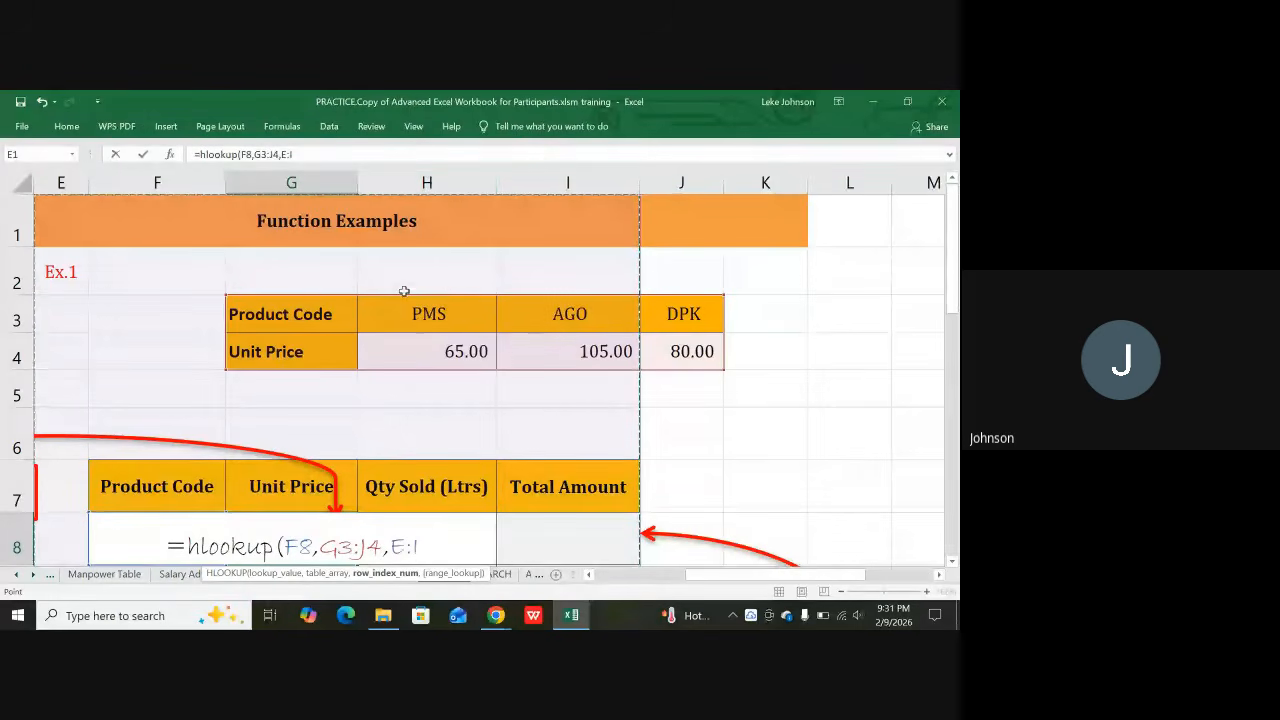
{"action": "key", "text": "BackSpace"}
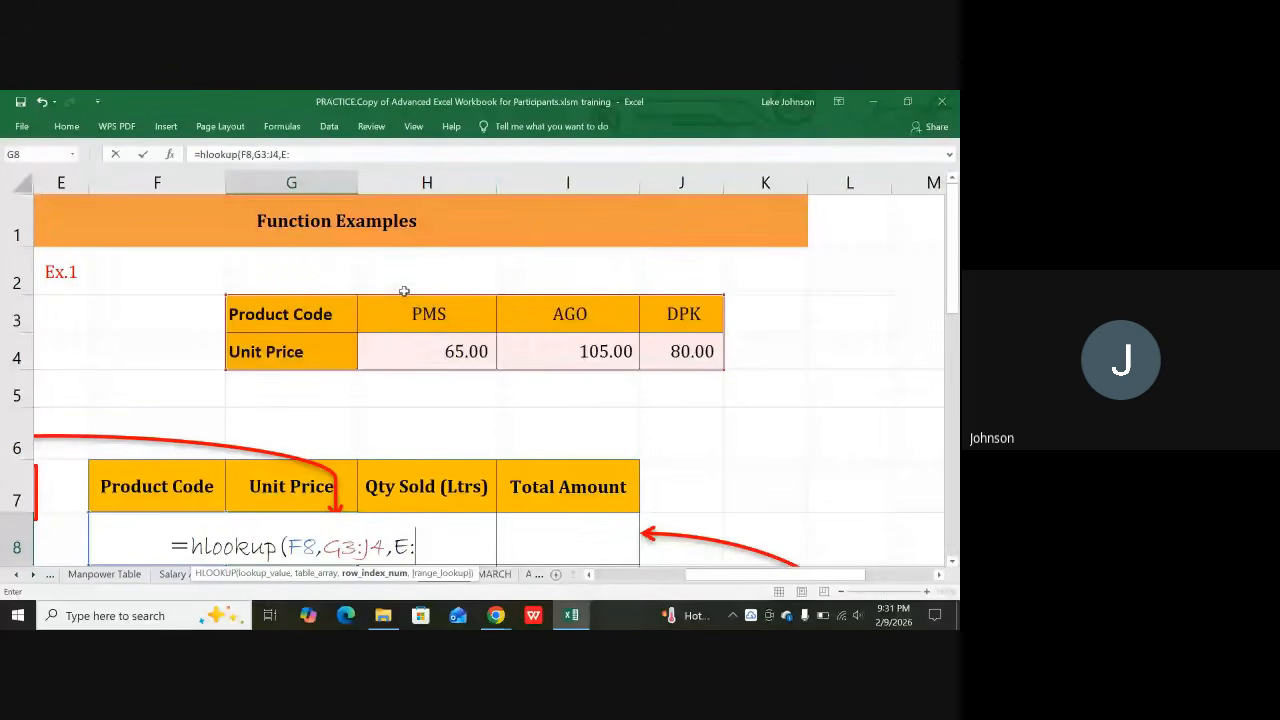
{"action": "key", "text": "BackSpace"}
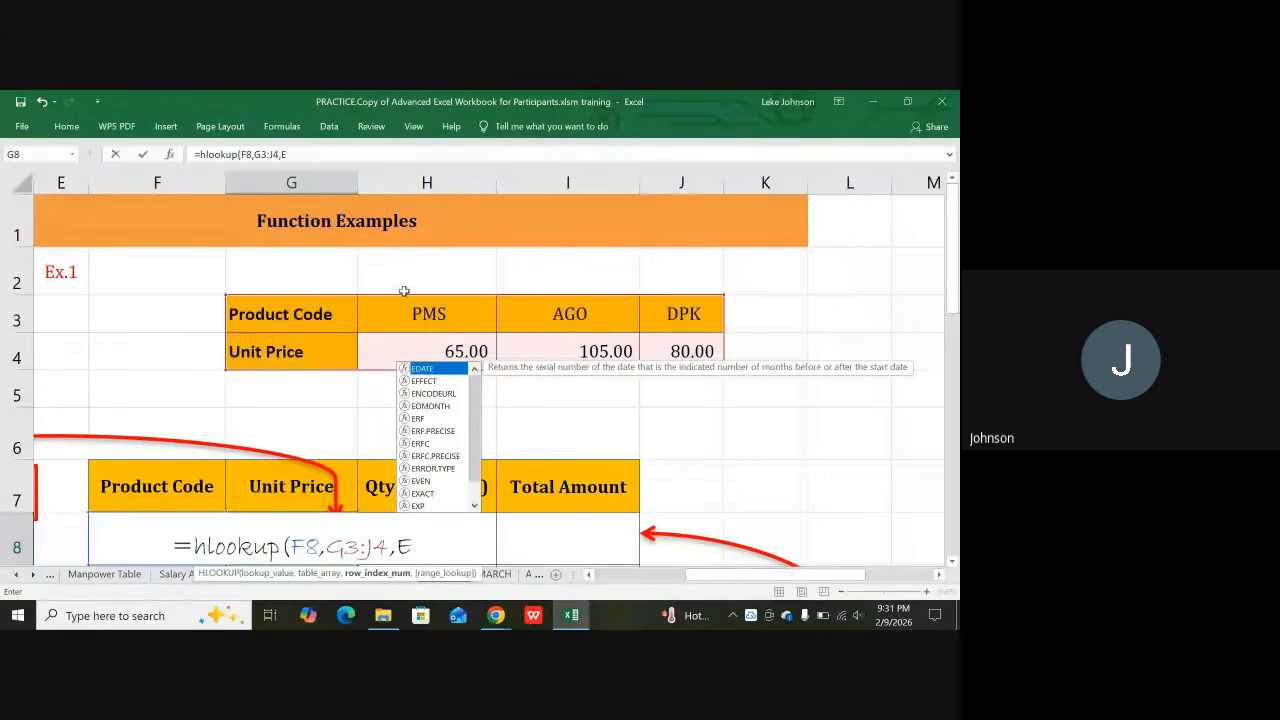
{"action": "key", "text": "BackSpace"}
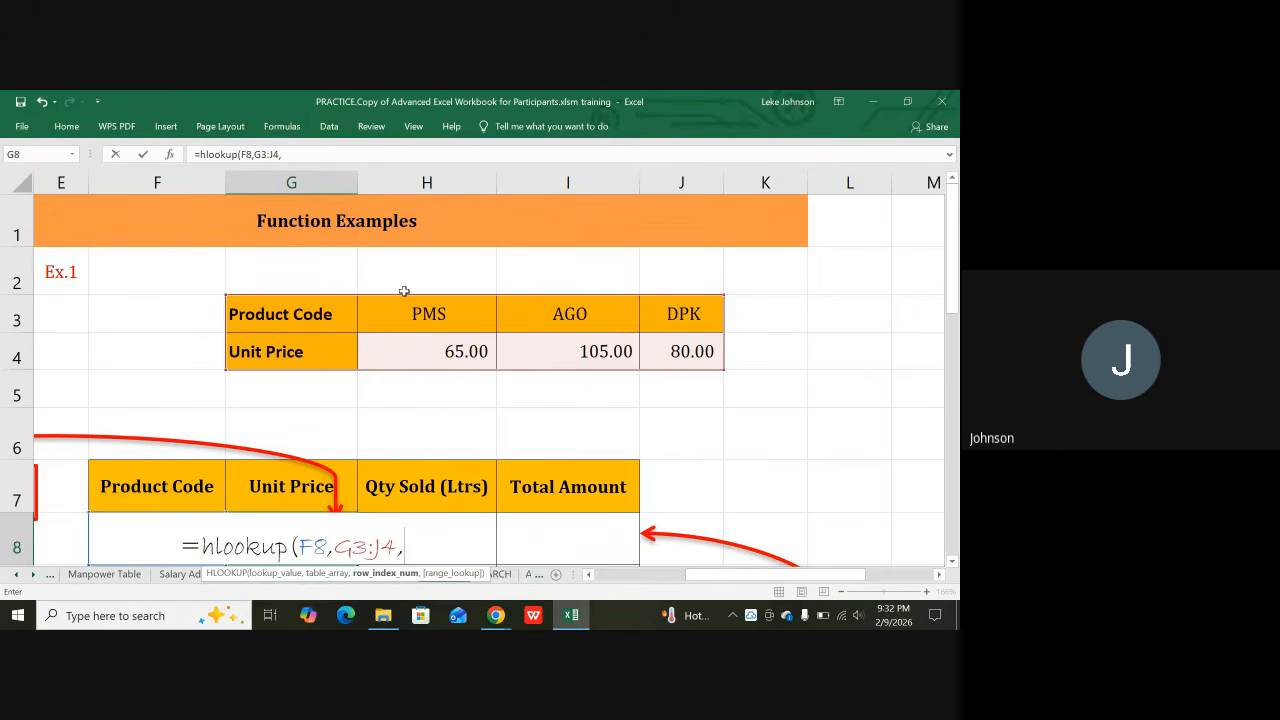
Complete the HLOOKUP formula in G8 with row index 2 and FALSE for an exact match
{"action": "type", "text": "2"}
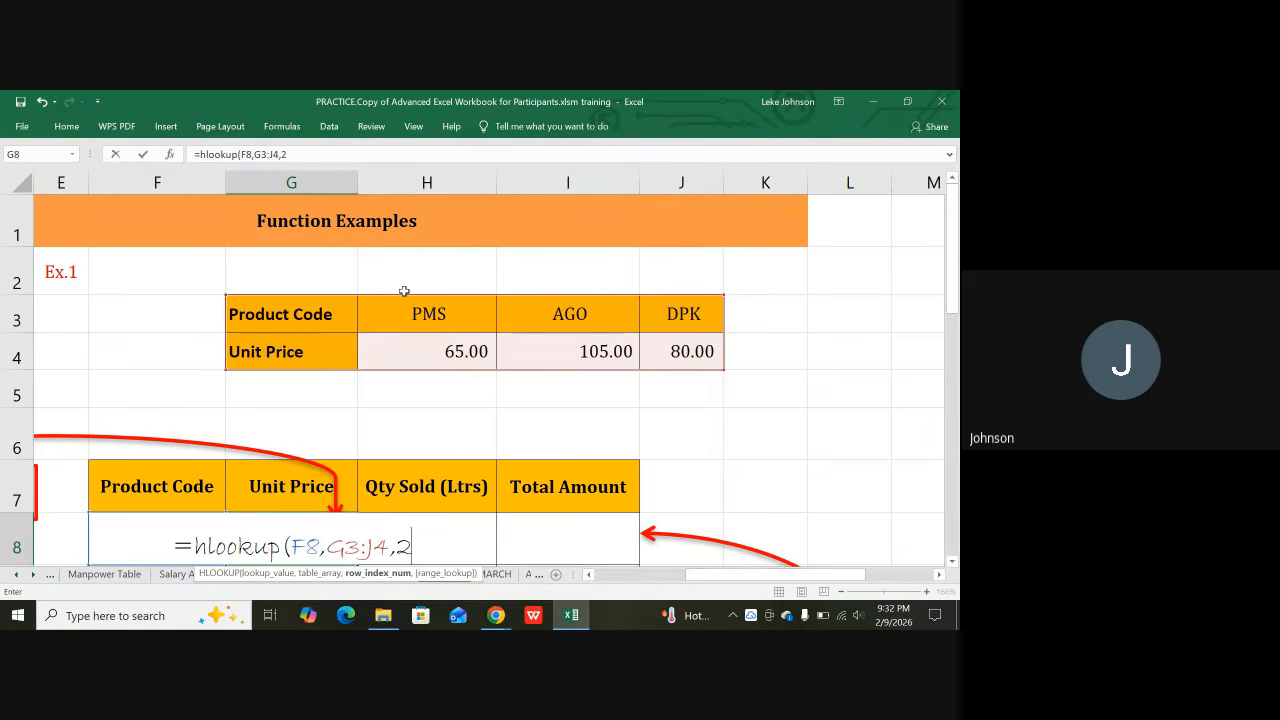
{"action": "type", "text": ","}
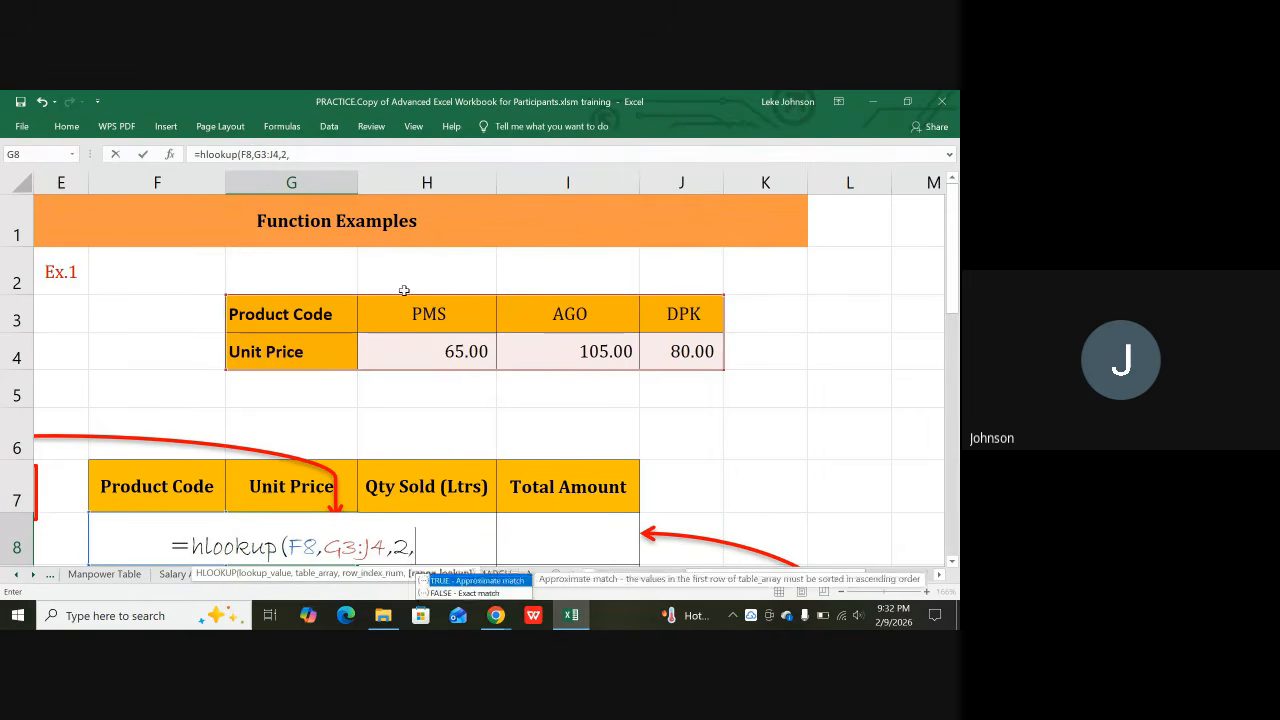
{"action": "type", "text": "fa"}
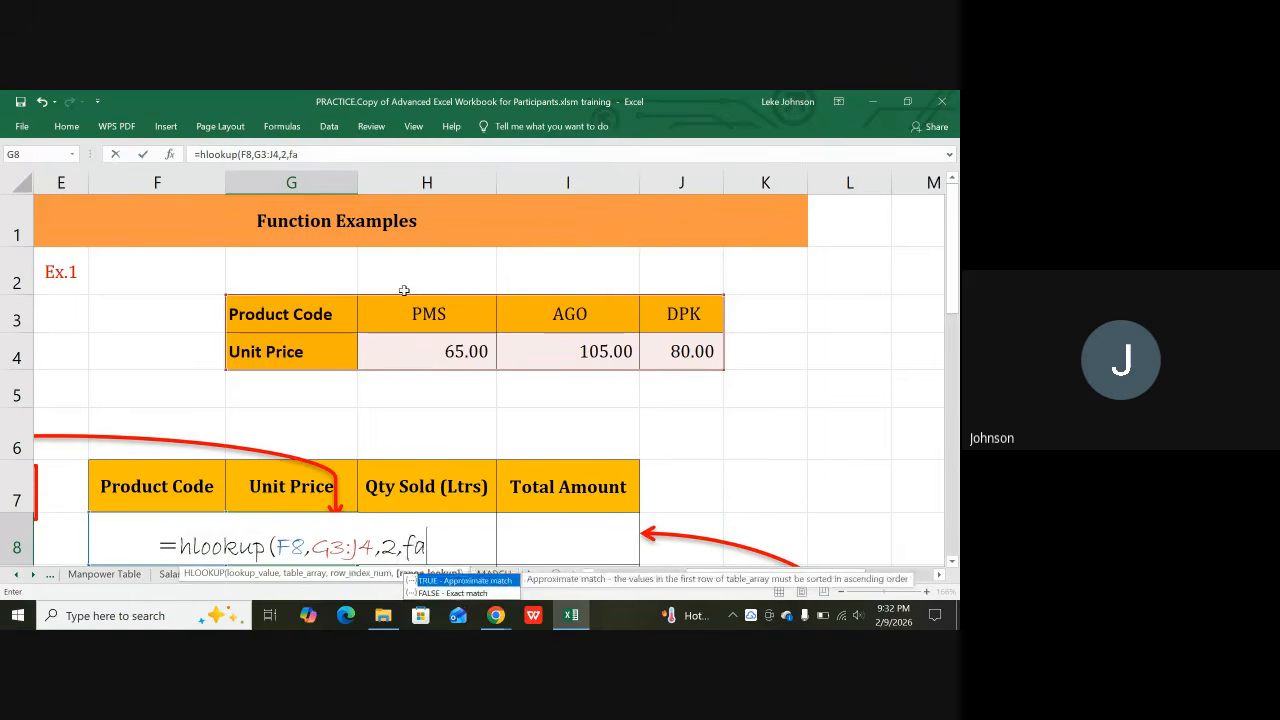
{"action": "type", "text": "lse"}
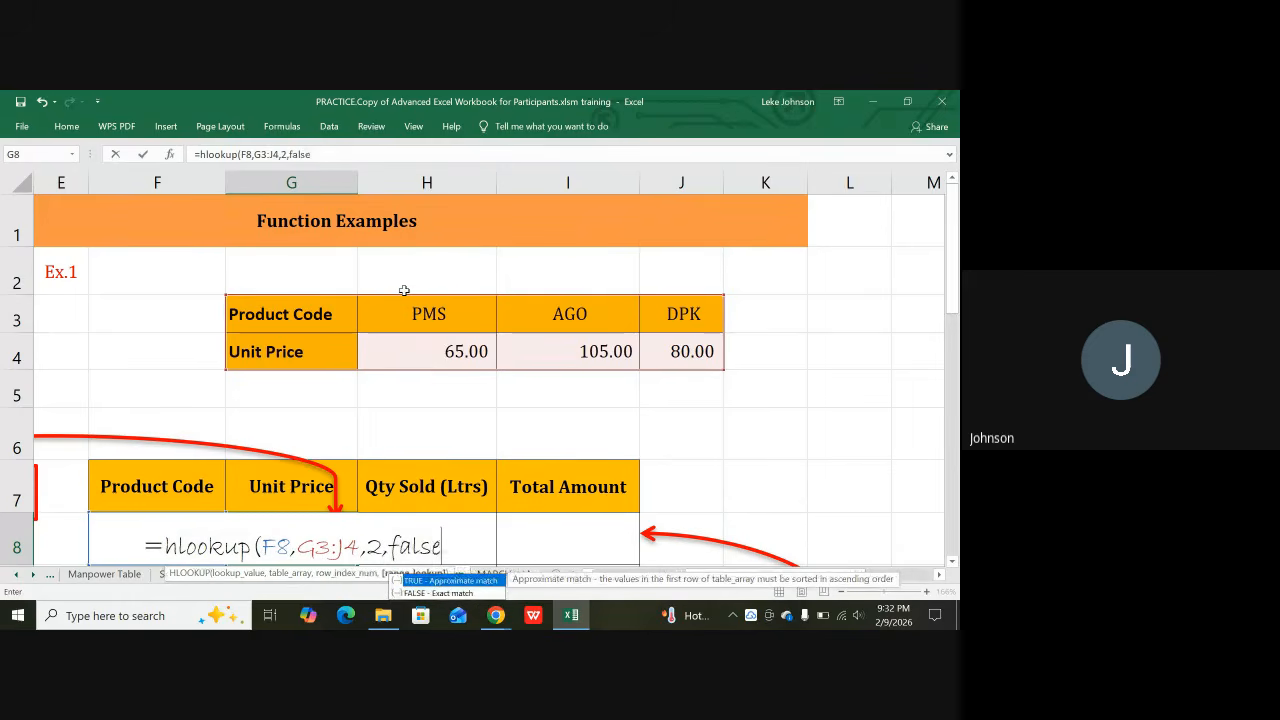
{"action": "type", "text": ")"}
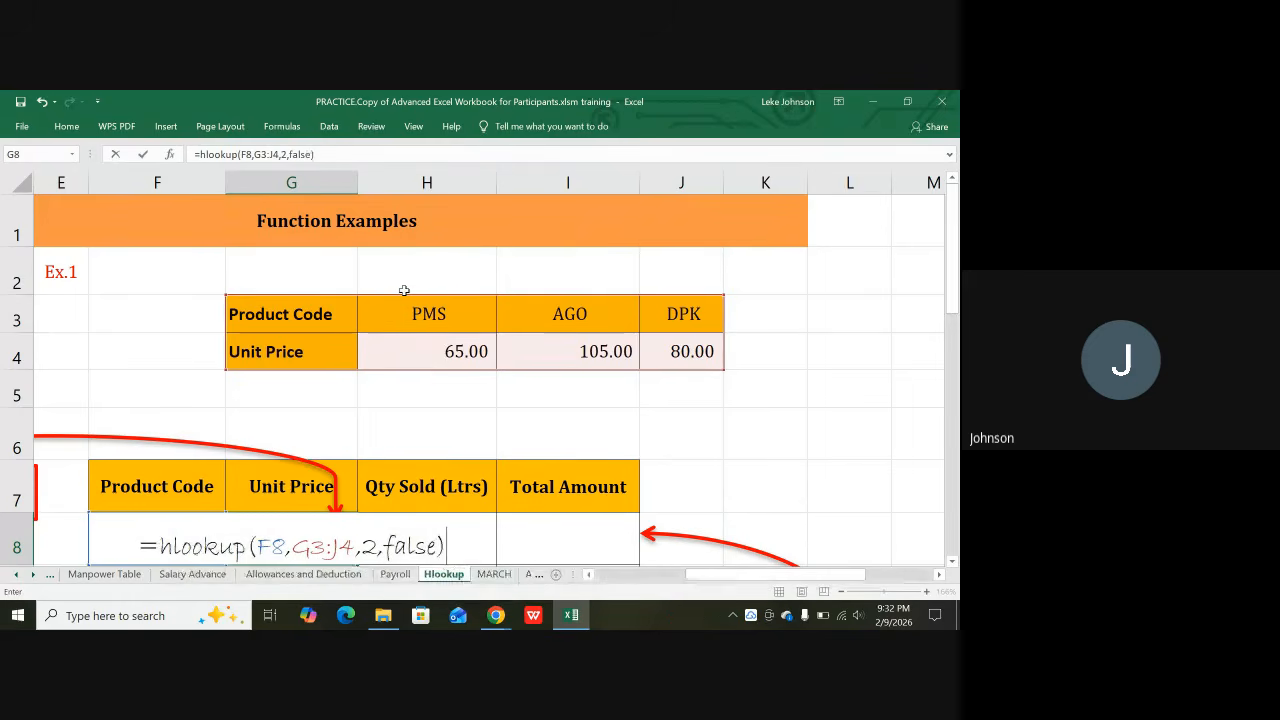
{"action": "key", "text": "Return"}
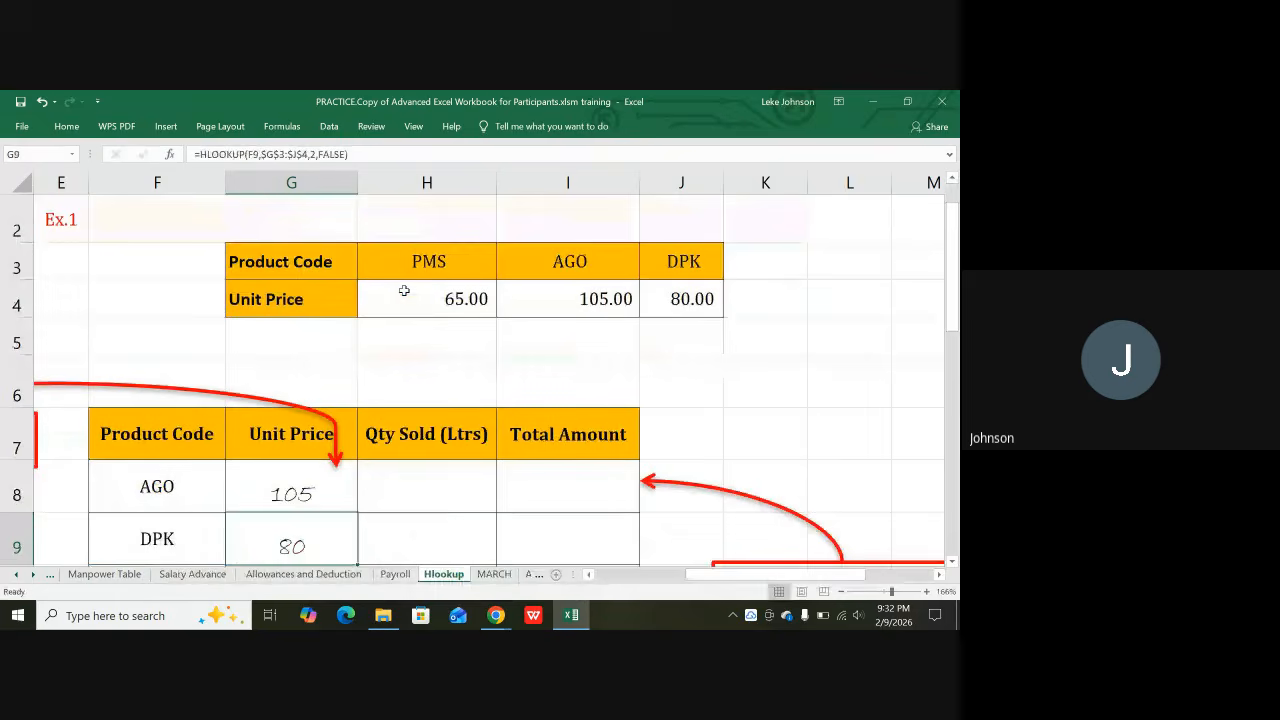
Make the table array in G8's HLOOKUP formula absolute as $G$3:$J$4
{"action": "key", "text": "Up"}
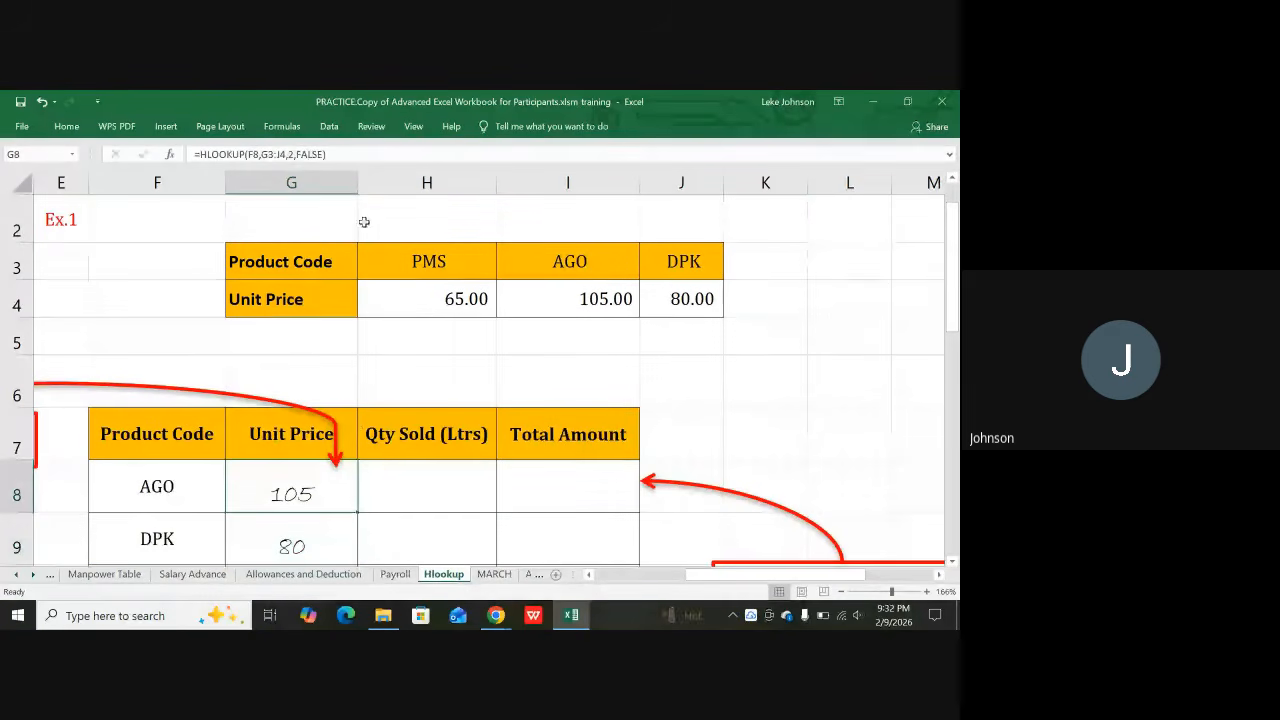
{"action": "left_click", "coordinate": [264, 156]}
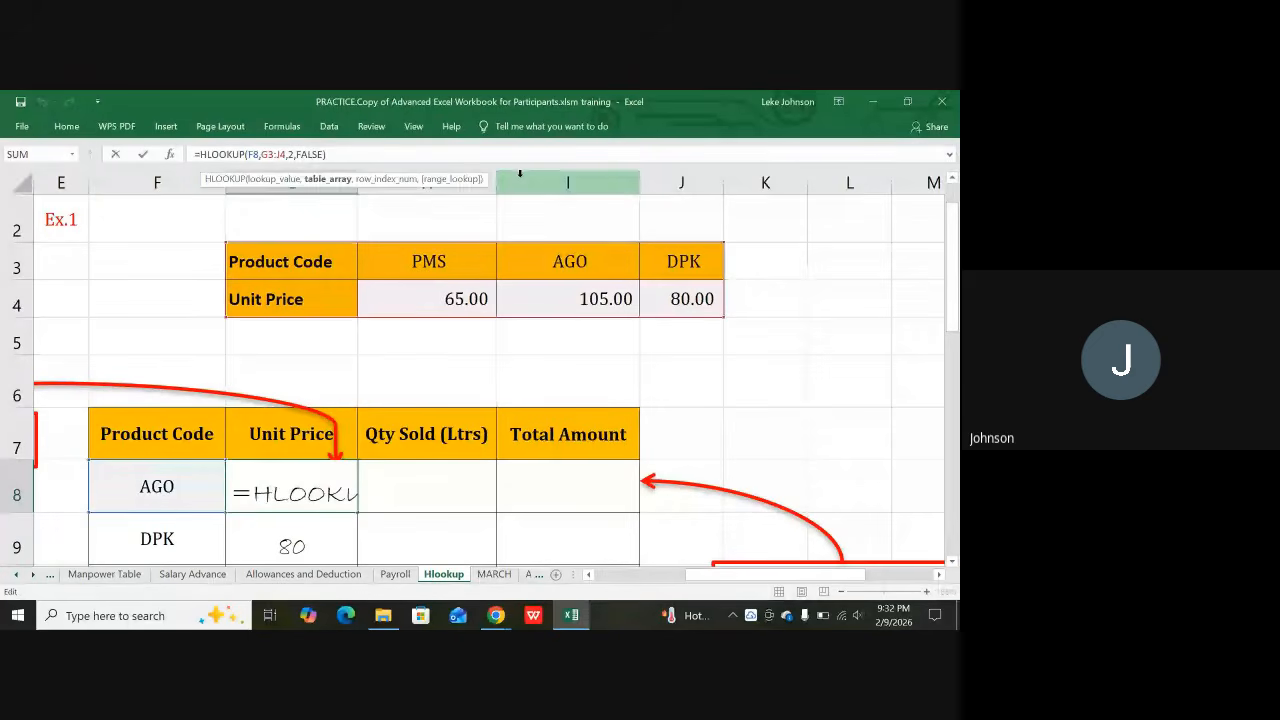
{"action": "key", "text": "F4"}
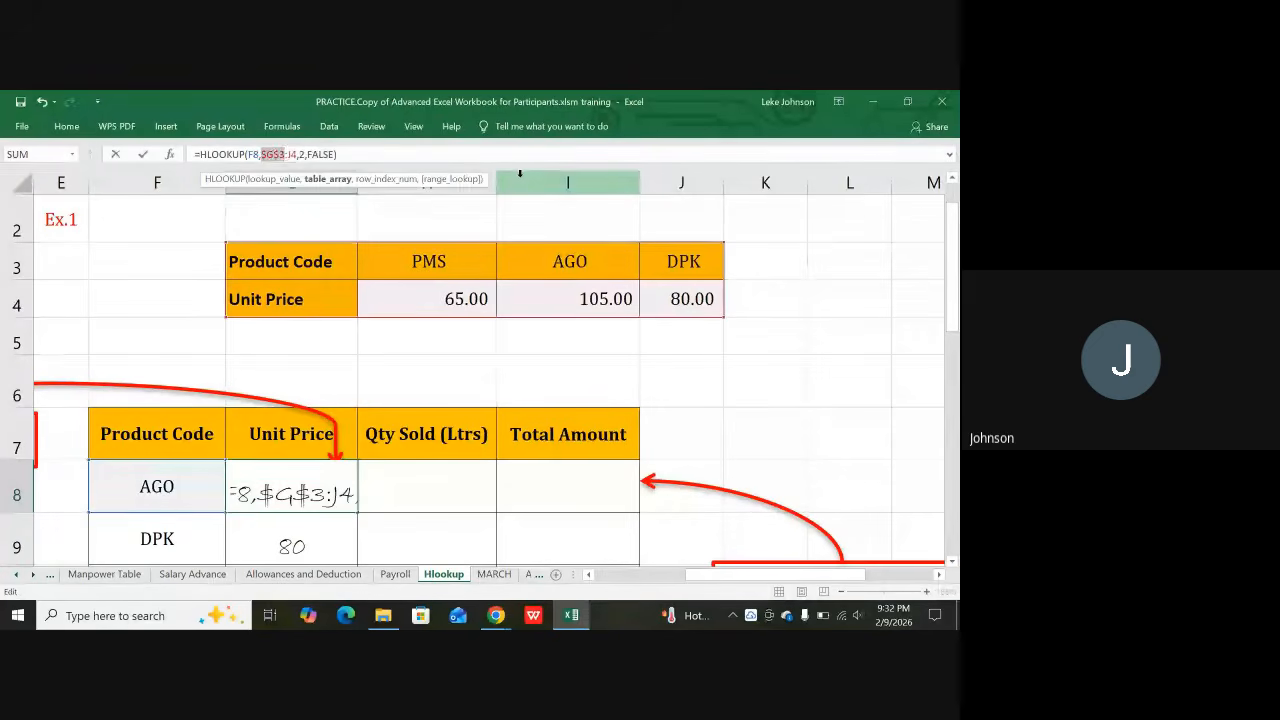
{"action": "left_click", "coordinate": [298, 154]}
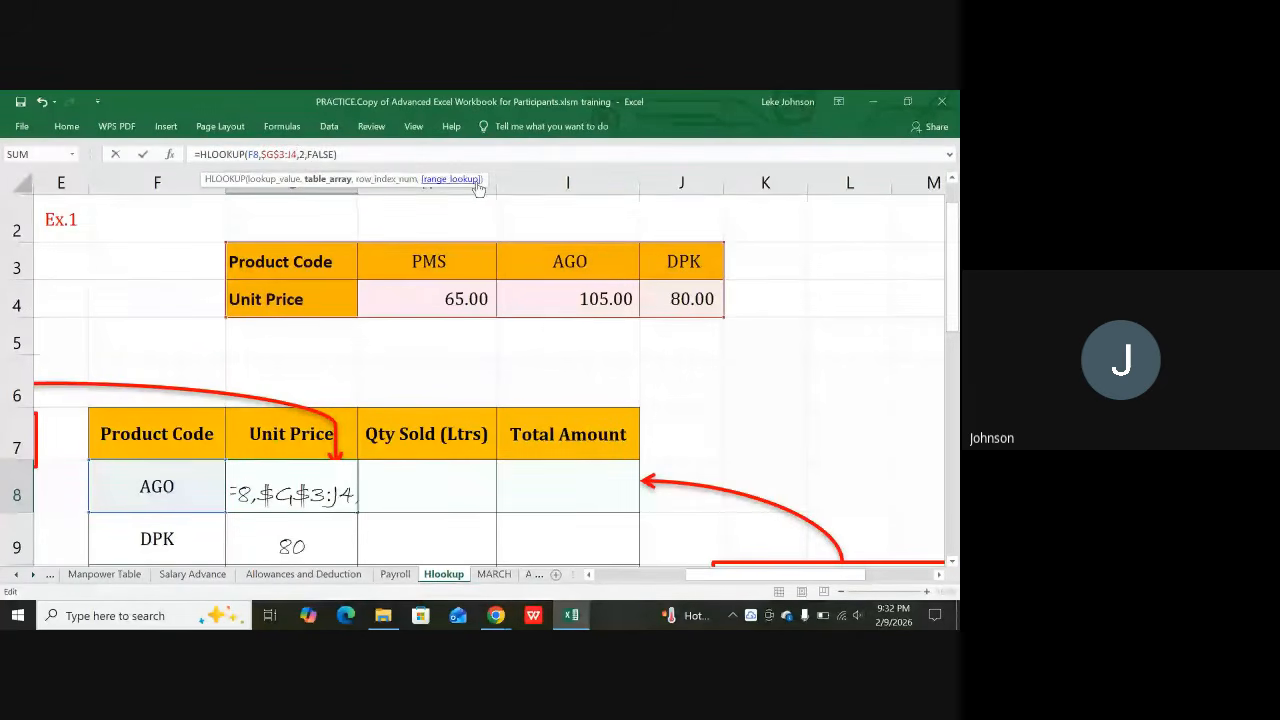
{"action": "key", "text": "F4"}
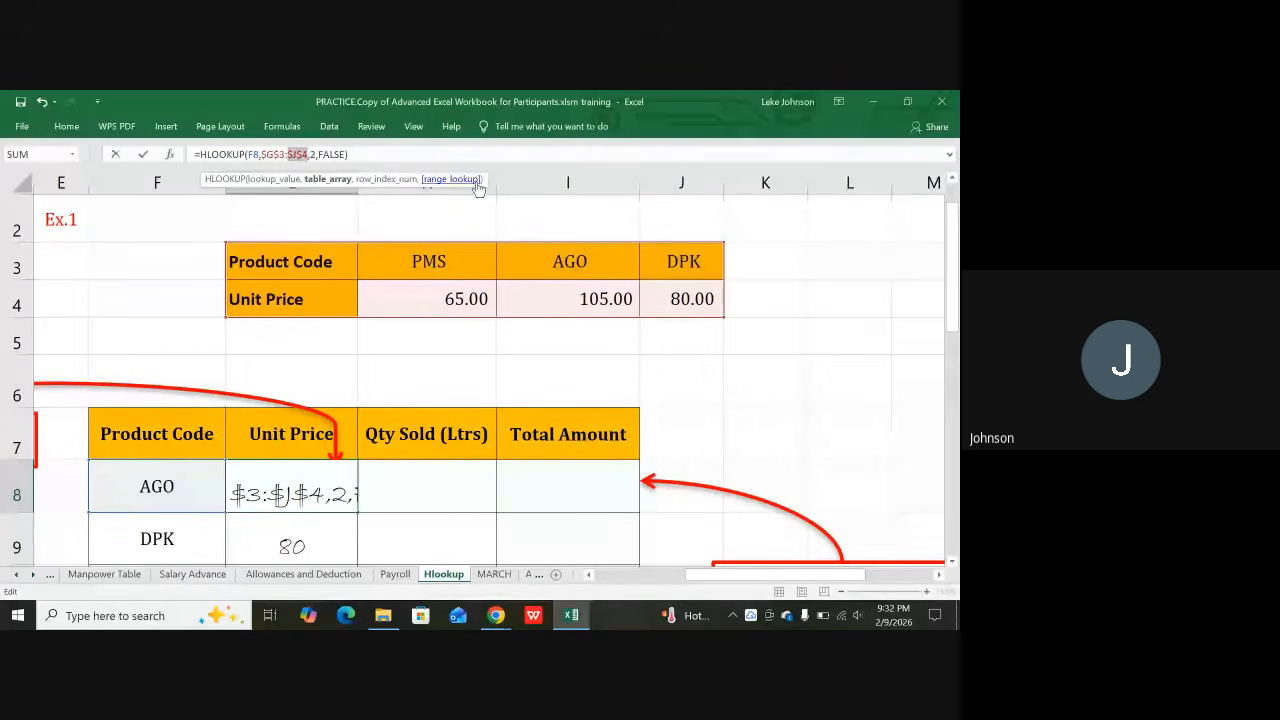
{"action": "key", "text": "Return"}
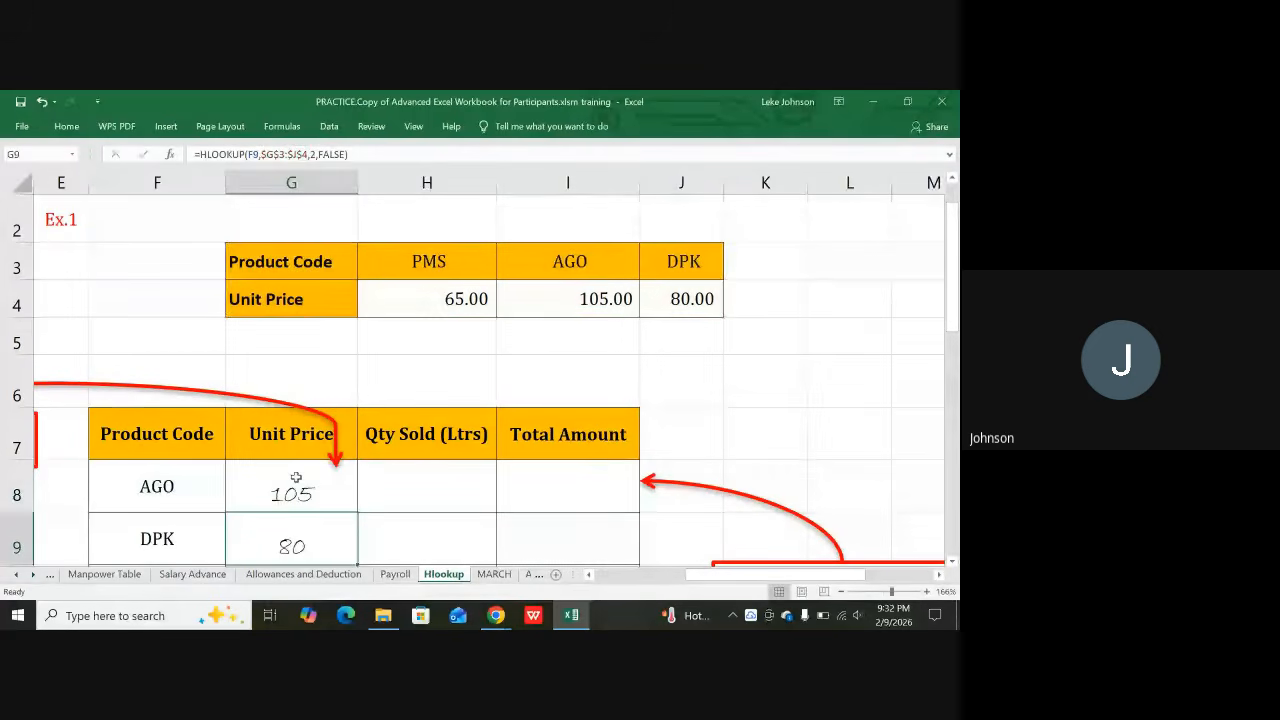
Fill the Unit Price formula from G8 down through the DPK and PMS rows to G10
{"action": "left_click", "coordinate": [295, 478]}
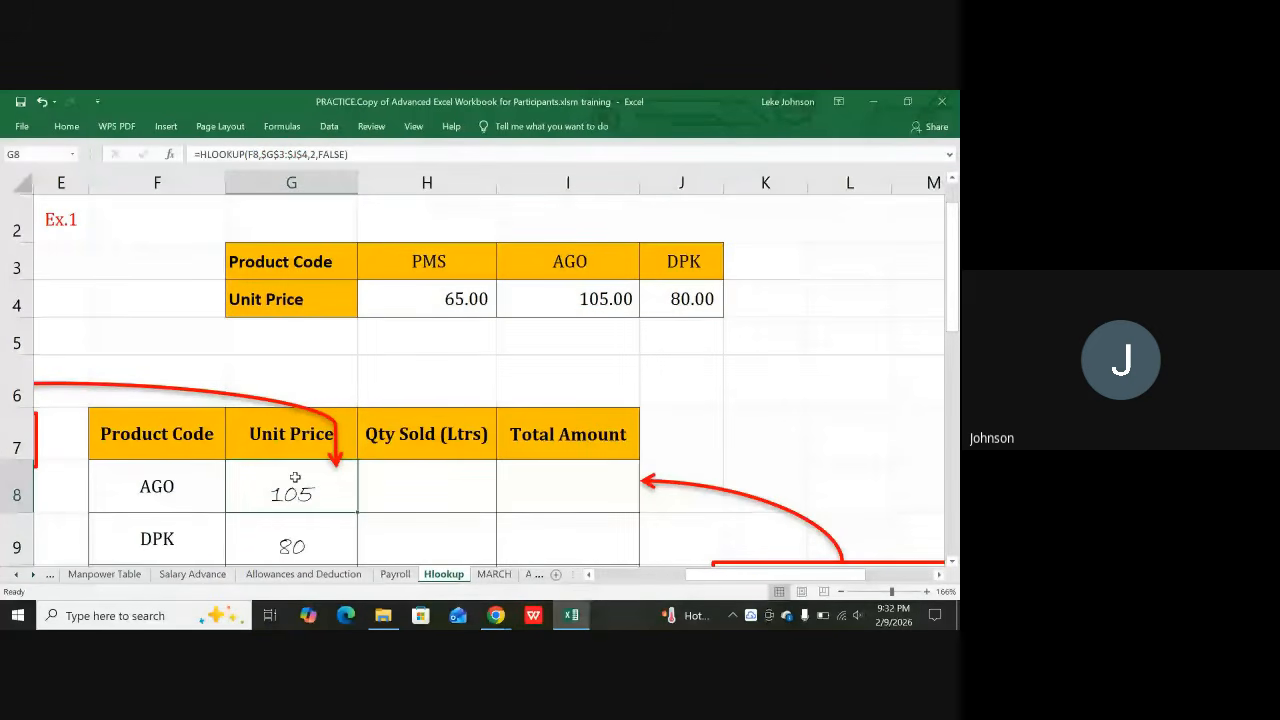
{"action": "double_click", "coordinate": [360, 512]}
{"action": "scroll", "coordinate": [438, 409], "scroll_direction": "down", "scroll_amount": 2}
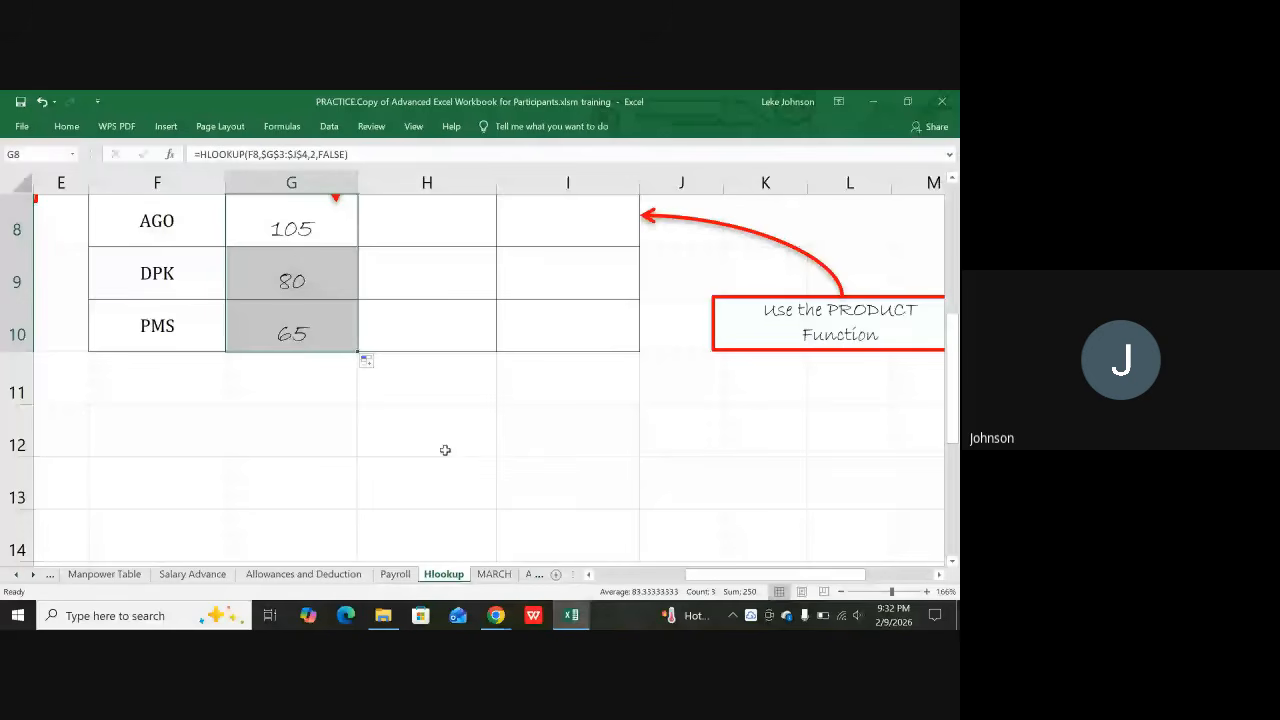
{"action": "left_click", "coordinate": [517, 429]}
Enter the quantities sold in H8:H10 as 29 for AGO, 13 for DPK and 25 for PMS
{"action": "scroll", "coordinate": [555, 415], "scroll_direction": "up", "scroll_amount": 1}
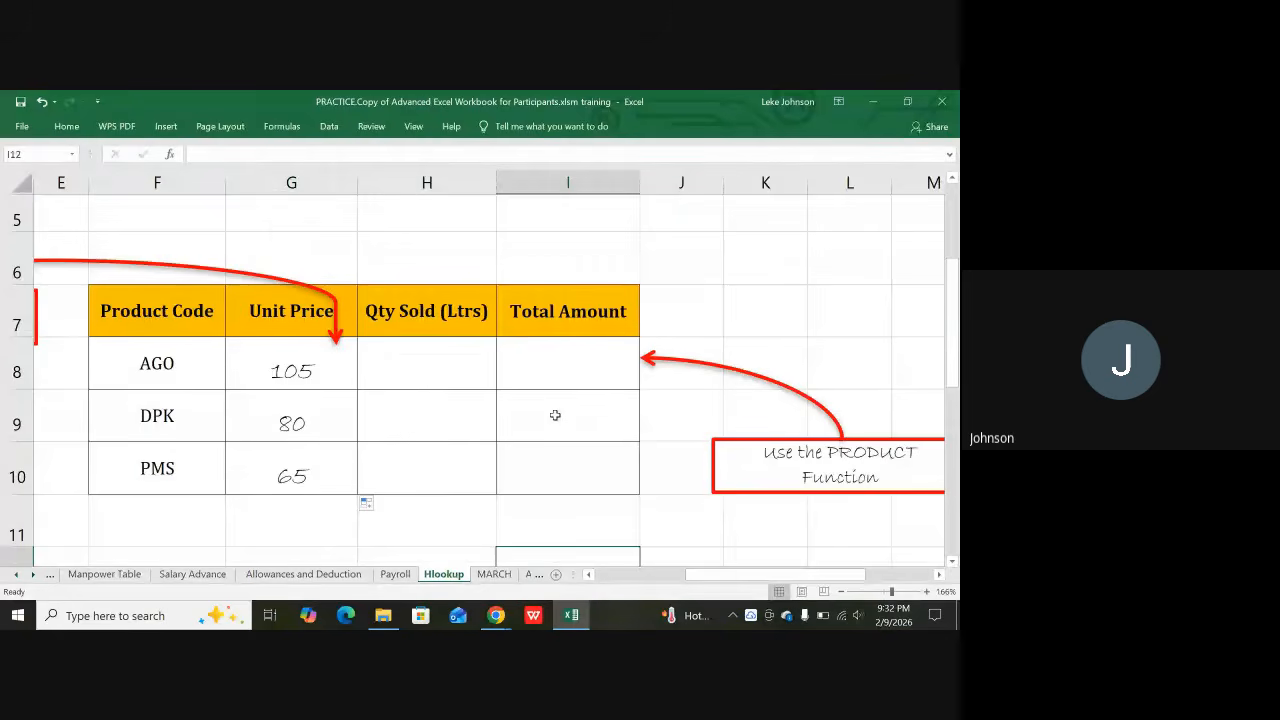
{"action": "left_click", "coordinate": [439, 372]}
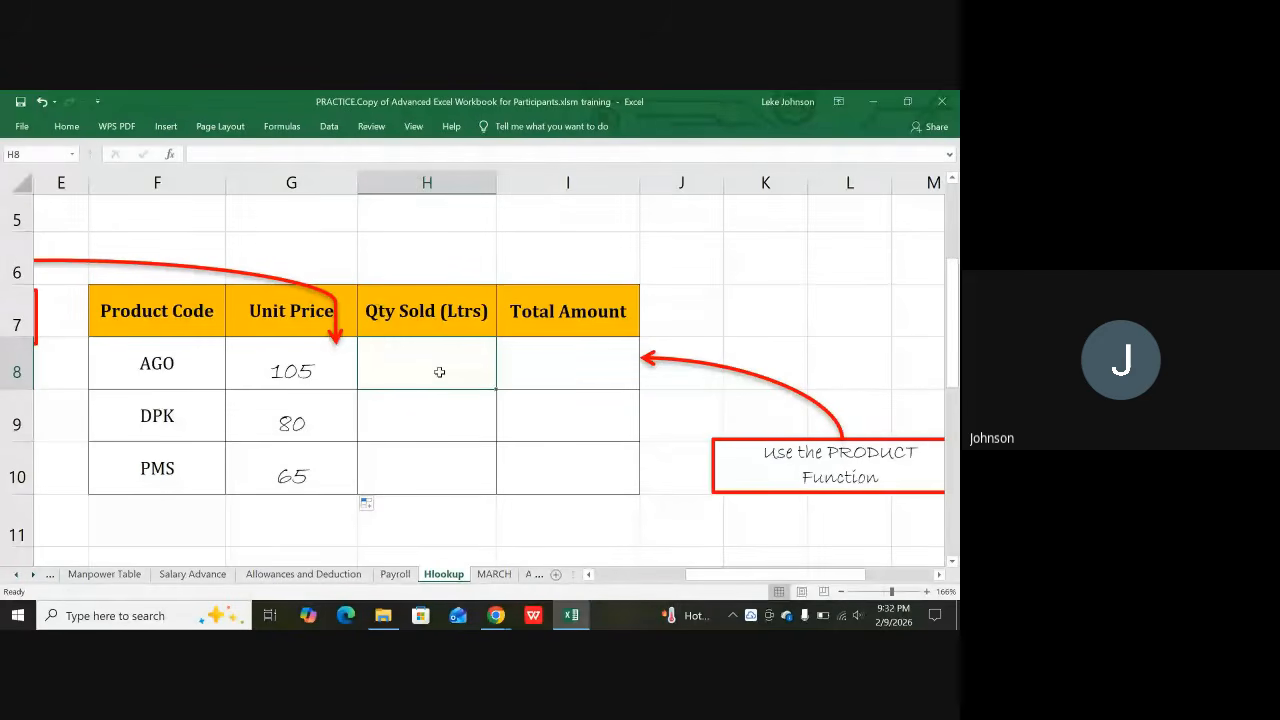
{"action": "type", "text": "2"}
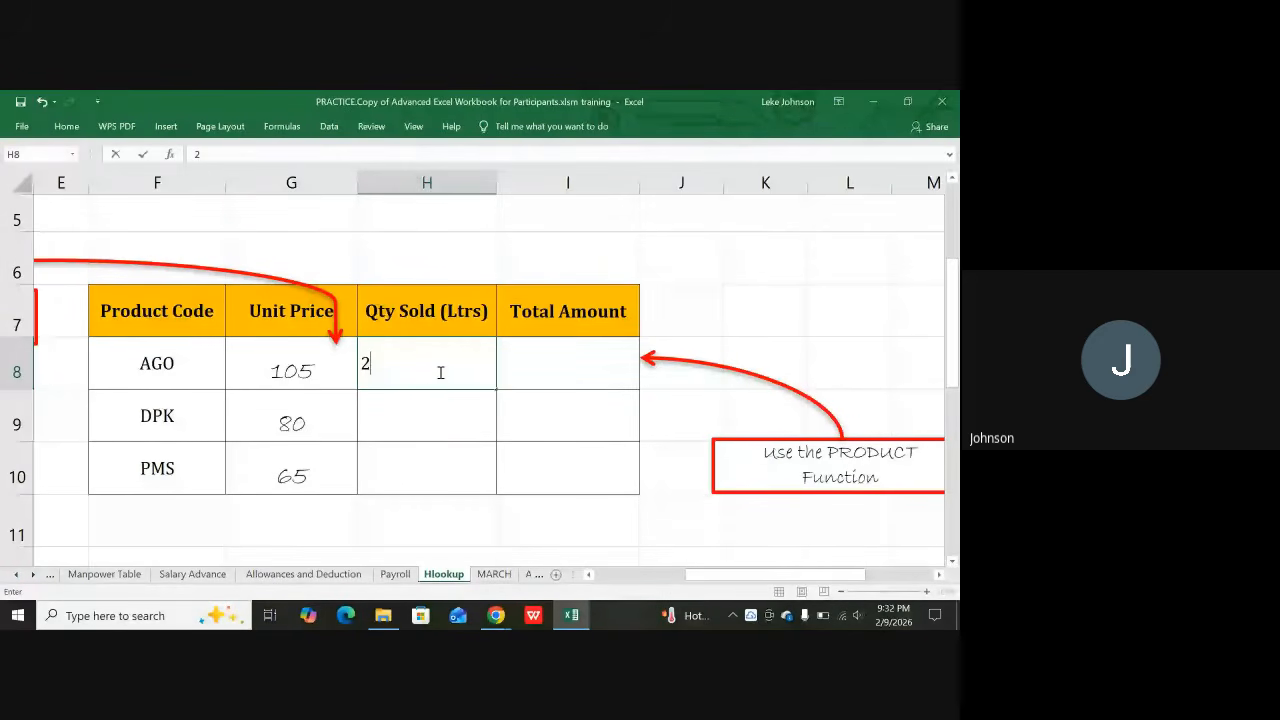
{"action": "type", "text": "9"}
{"action": "key", "text": "Return"}
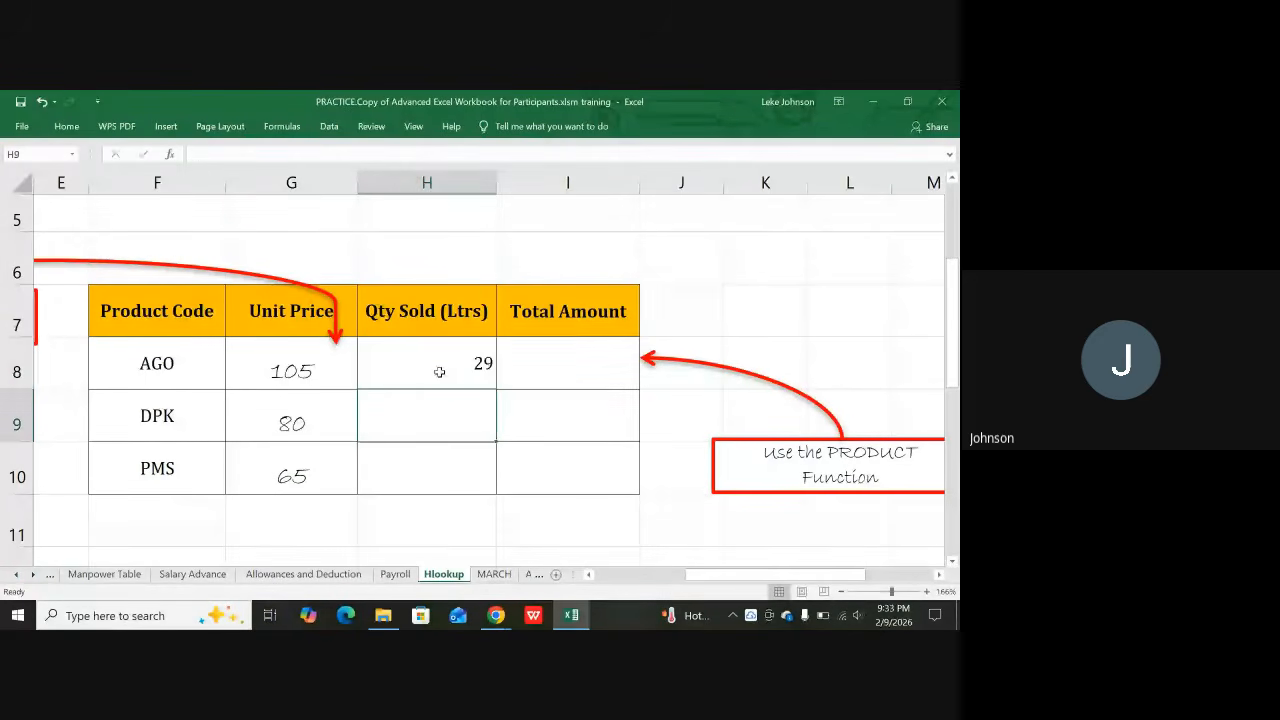
{"action": "type", "text": "13"}
{"action": "key", "text": "Return"}
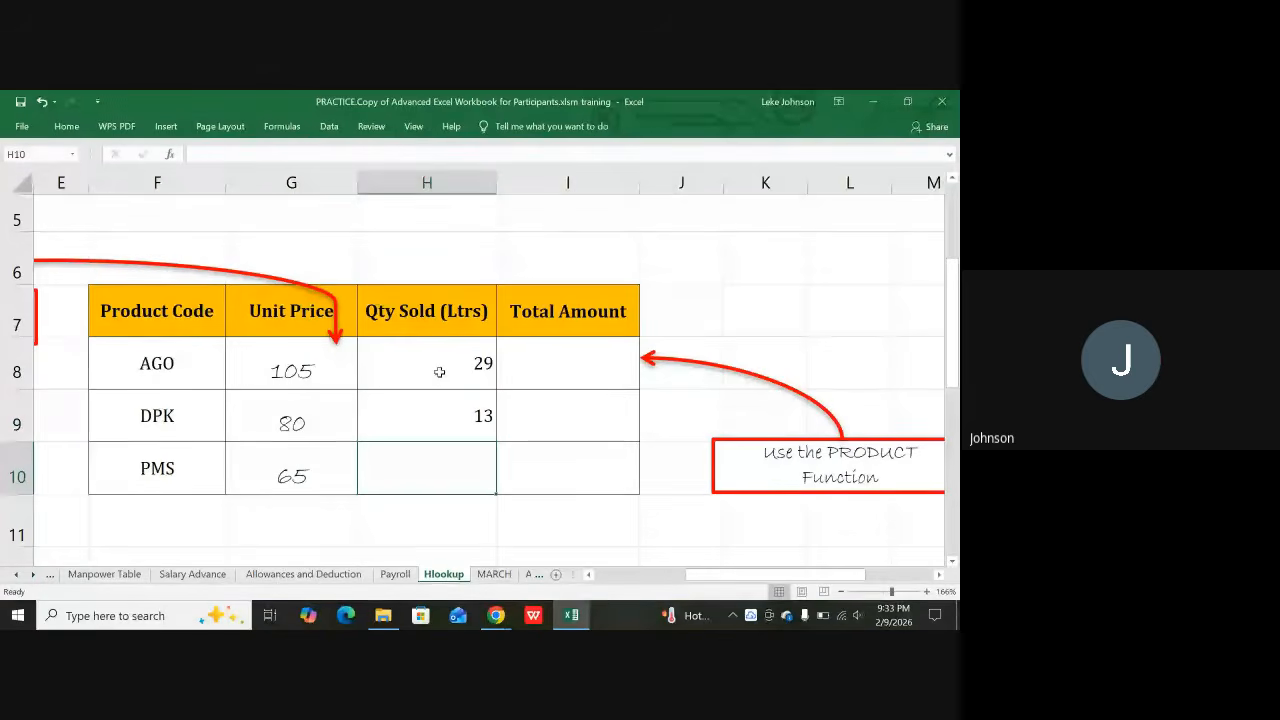
{"action": "type", "text": "2"}
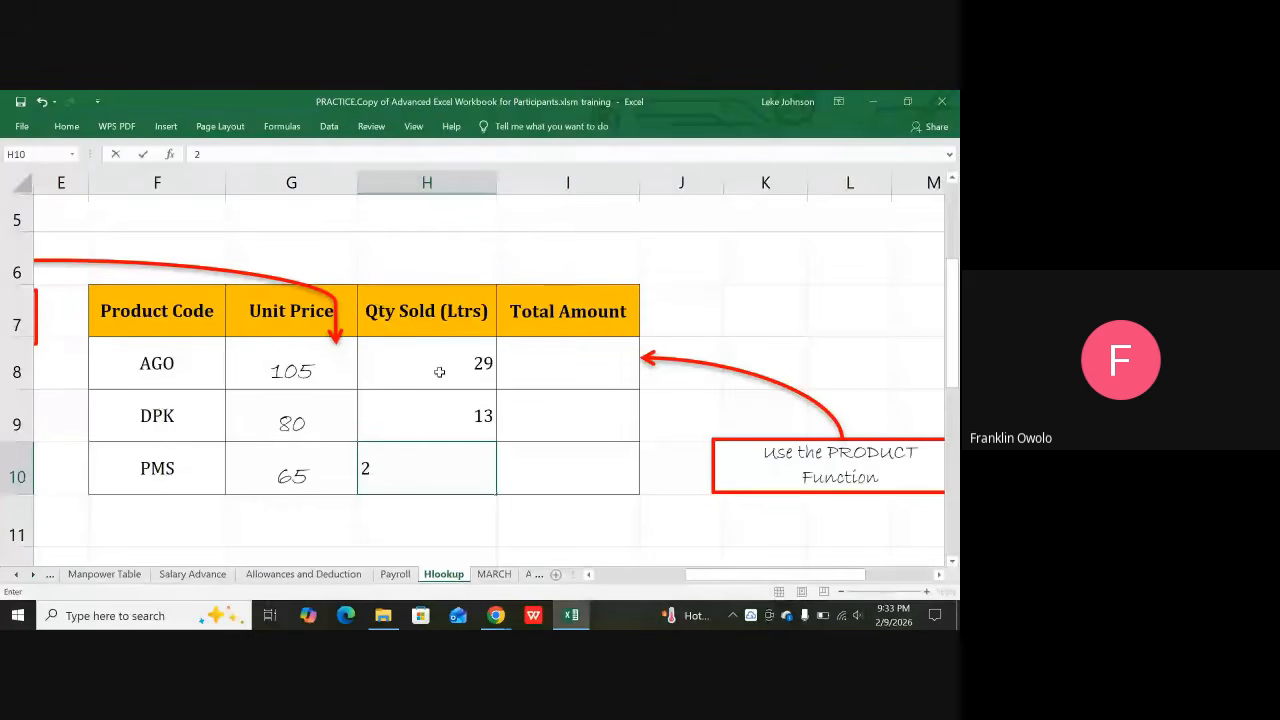
{"action": "type", "text": "5"}
{"action": "key", "text": "Tab"}
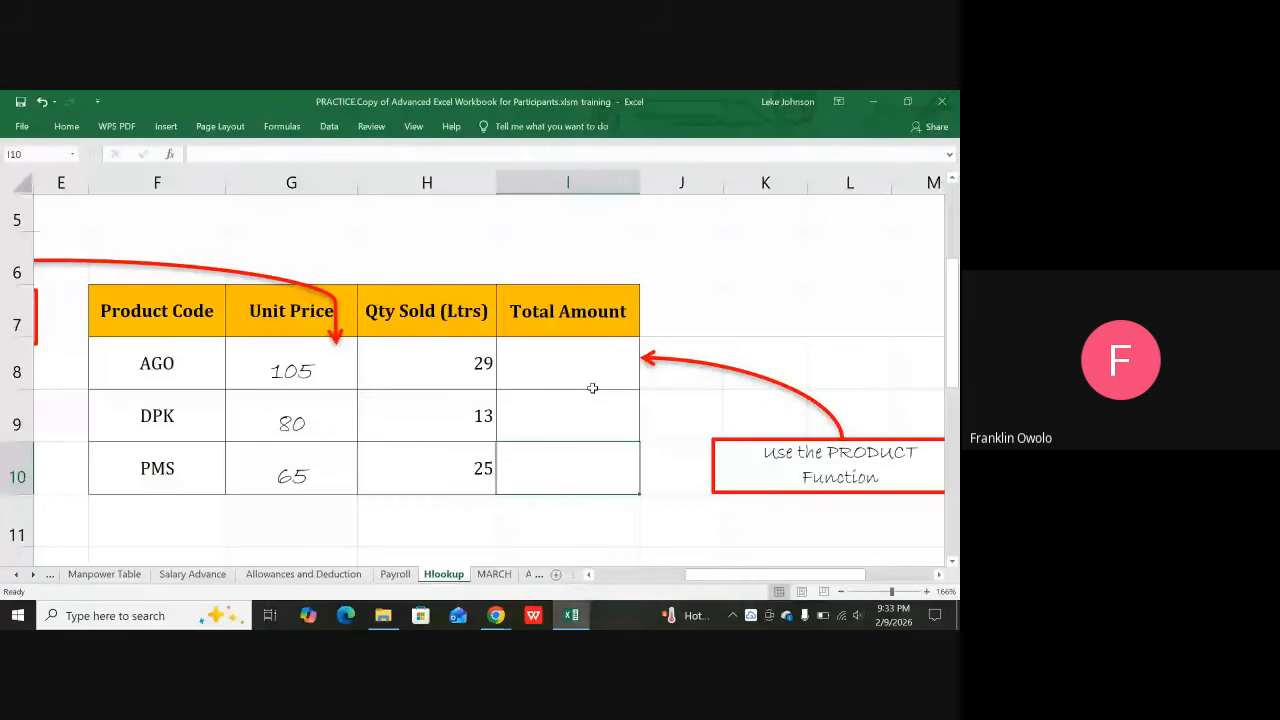
Examine columns G and H across the horizontal price table and the sales table below to see how the lookup data is laid out
{"action": "left_click", "coordinate": [603, 380]}
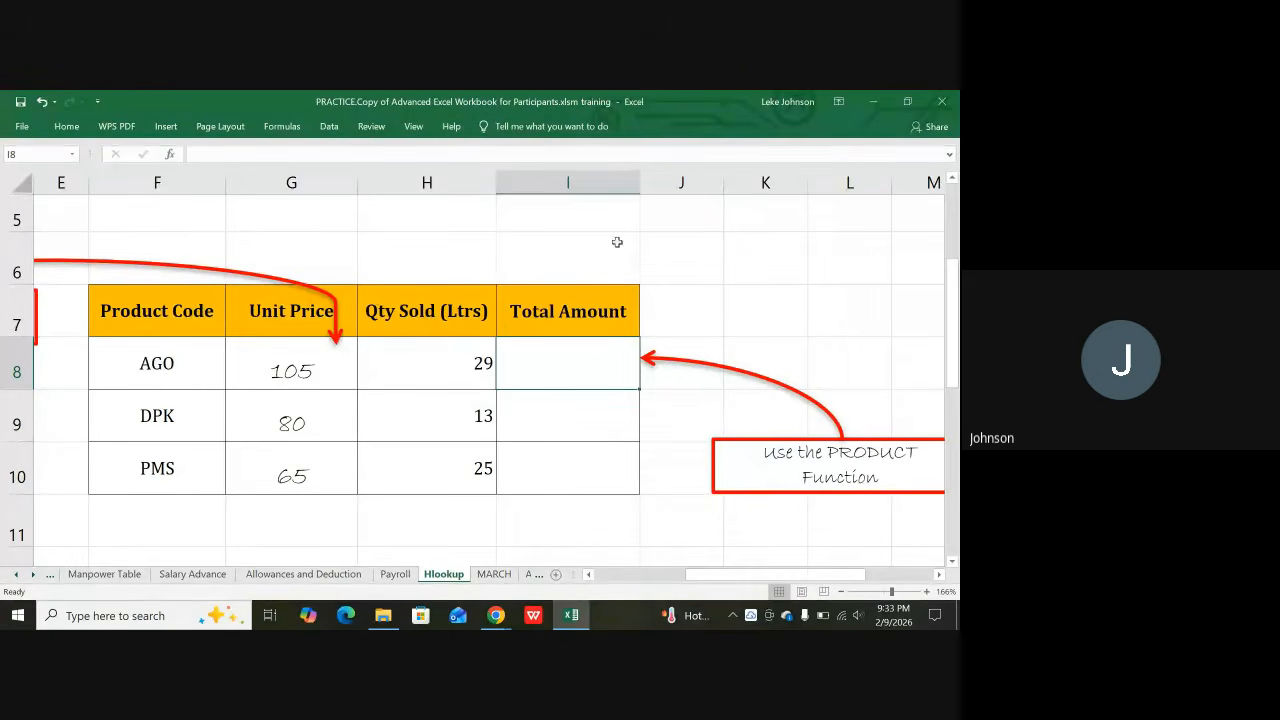
{"action": "scroll", "coordinate": [617, 242], "scroll_direction": "up", "scroll_amount": 2}
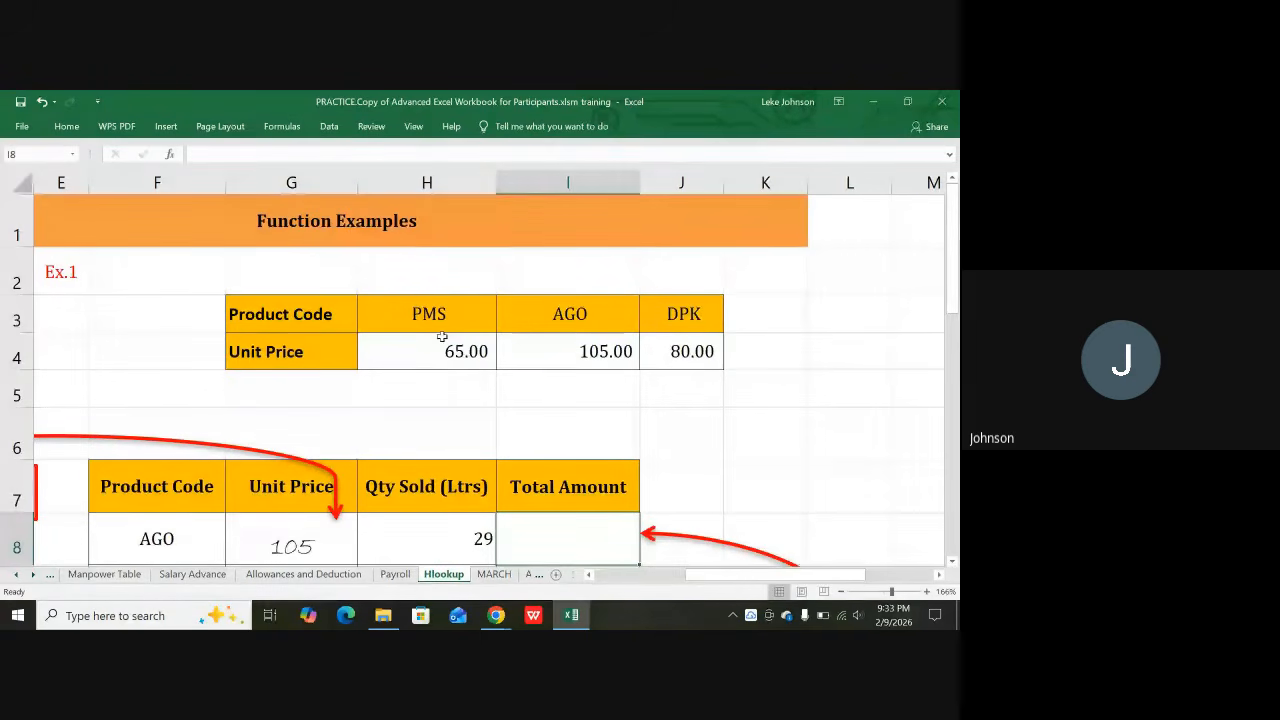
{"action": "left_click", "coordinate": [288, 183]}
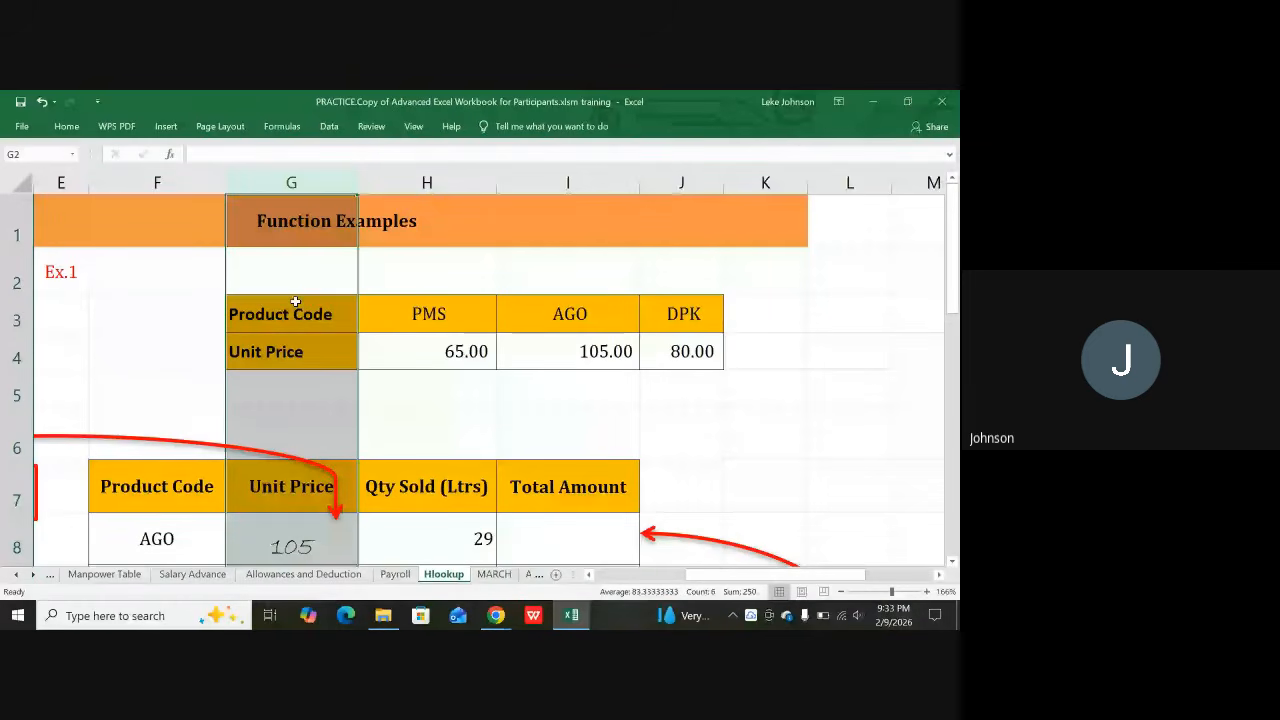
{"action": "left_click", "coordinate": [427, 183]}
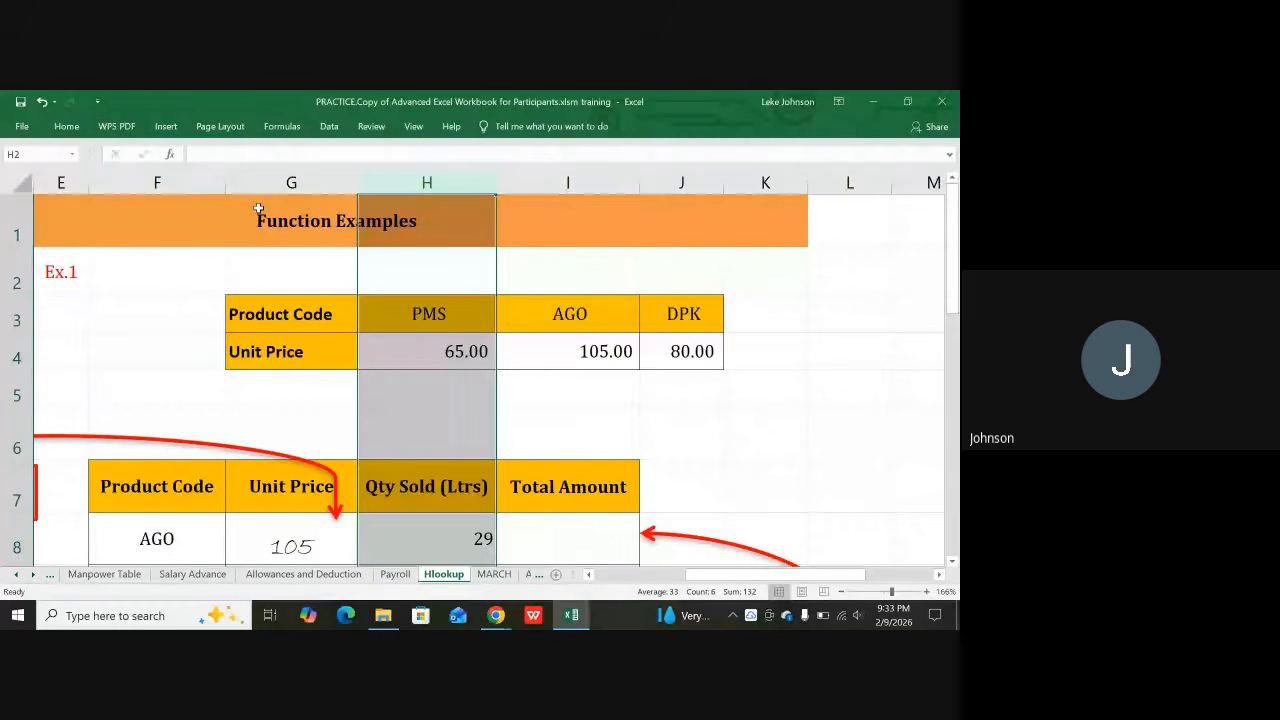
{"action": "left_click", "coordinate": [292, 183]}
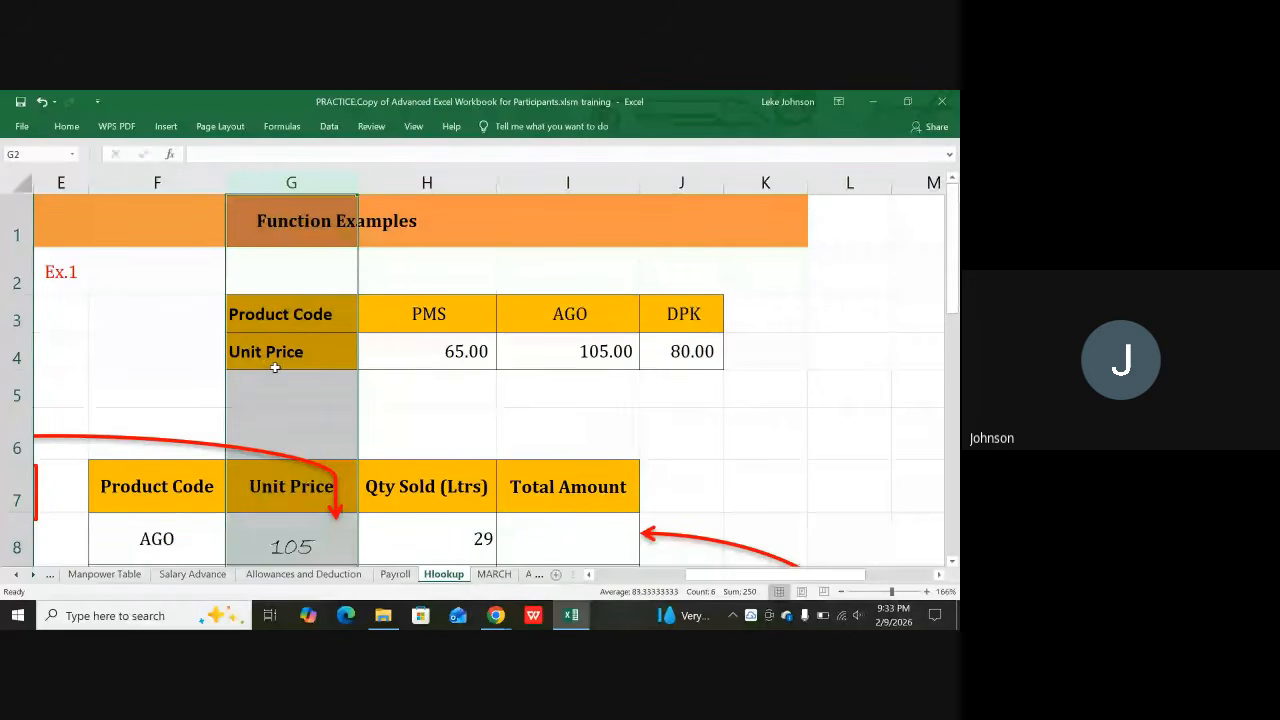
{"action": "scroll", "coordinate": [275, 368], "scroll_direction": "down", "scroll_amount": 1}
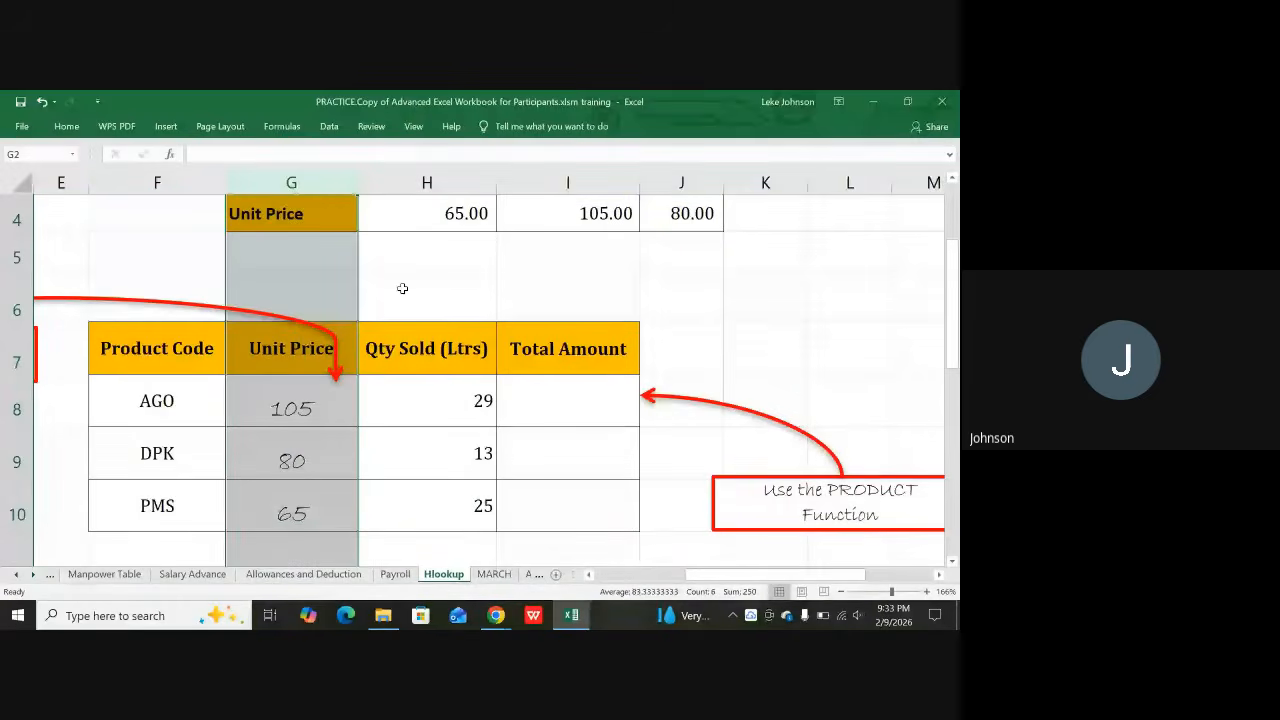
{"action": "scroll", "coordinate": [586, 293], "scroll_direction": "up", "scroll_amount": 1}
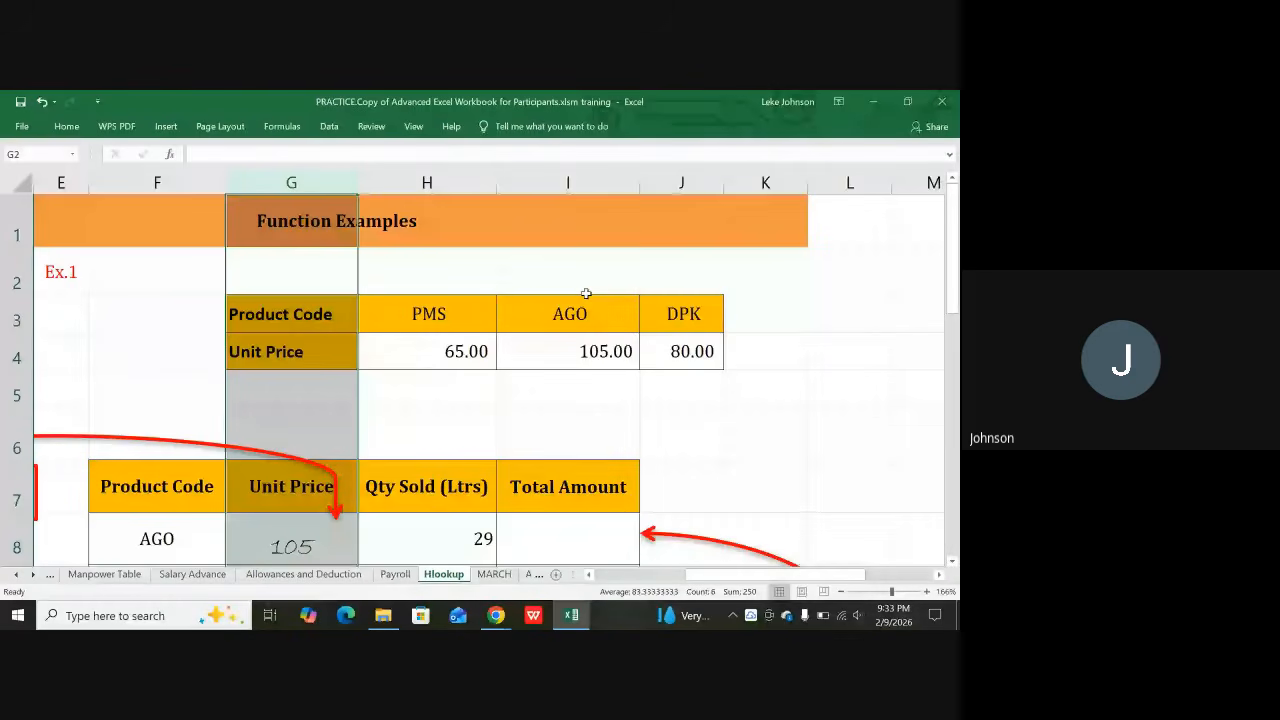
{"action": "scroll", "coordinate": [202, 400], "scroll_direction": "down", "scroll_amount": 1}
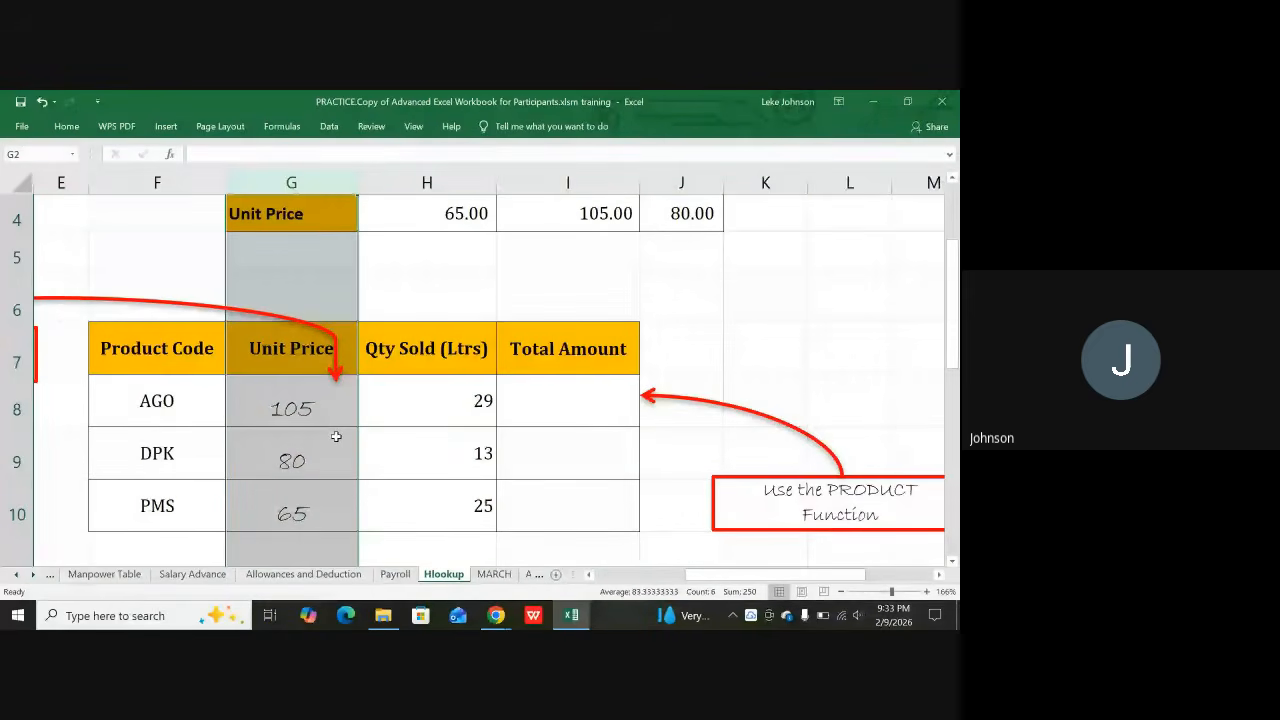
{"action": "scroll", "coordinate": [343, 414], "scroll_direction": "up", "scroll_amount": 1}
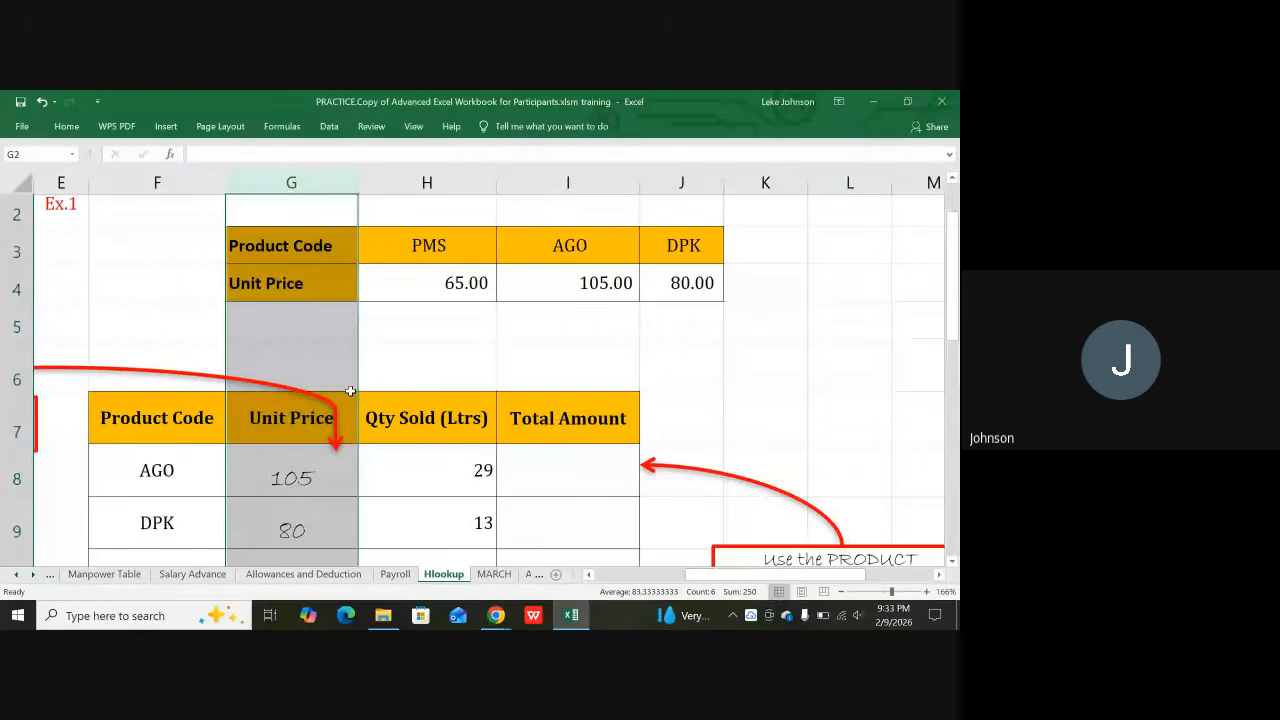
{"action": "scroll", "coordinate": [350, 391], "scroll_direction": "up", "scroll_amount": 1}
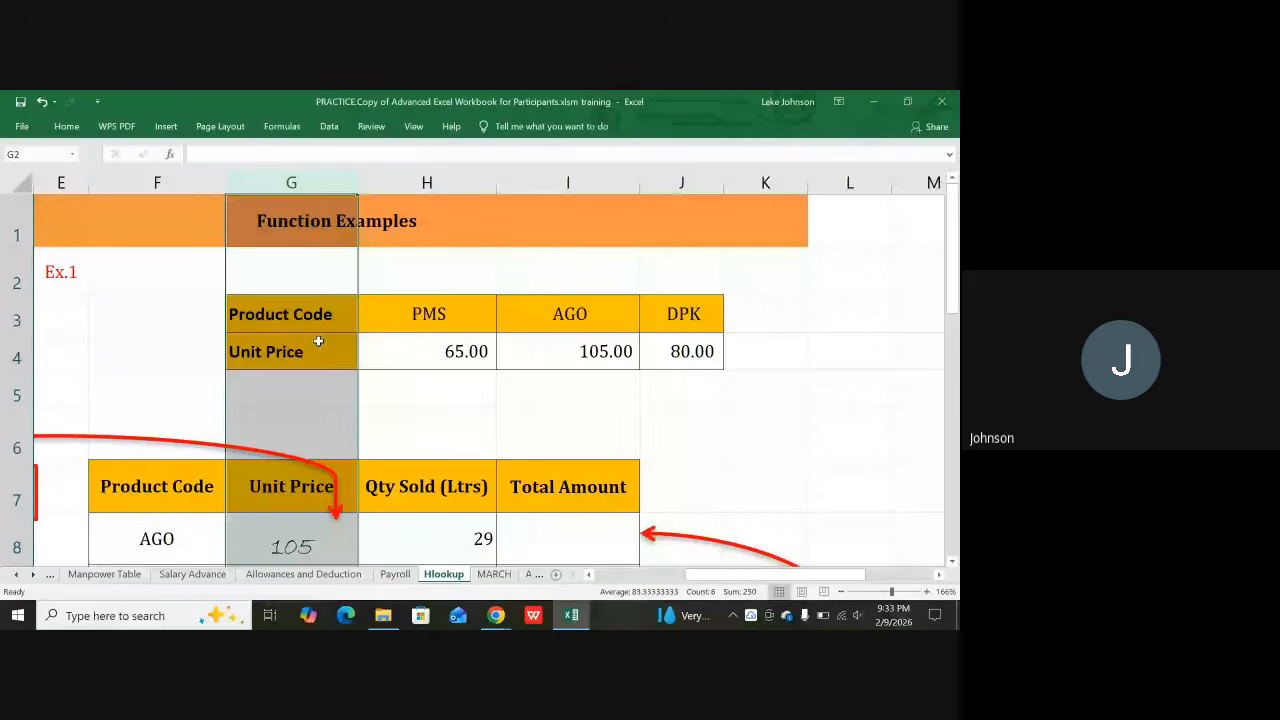
Compare the horizontal Product Code row 3 with the vertical column G to contrast row-based and column-based lookups
{"action": "left_click", "coordinate": [8, 316]}
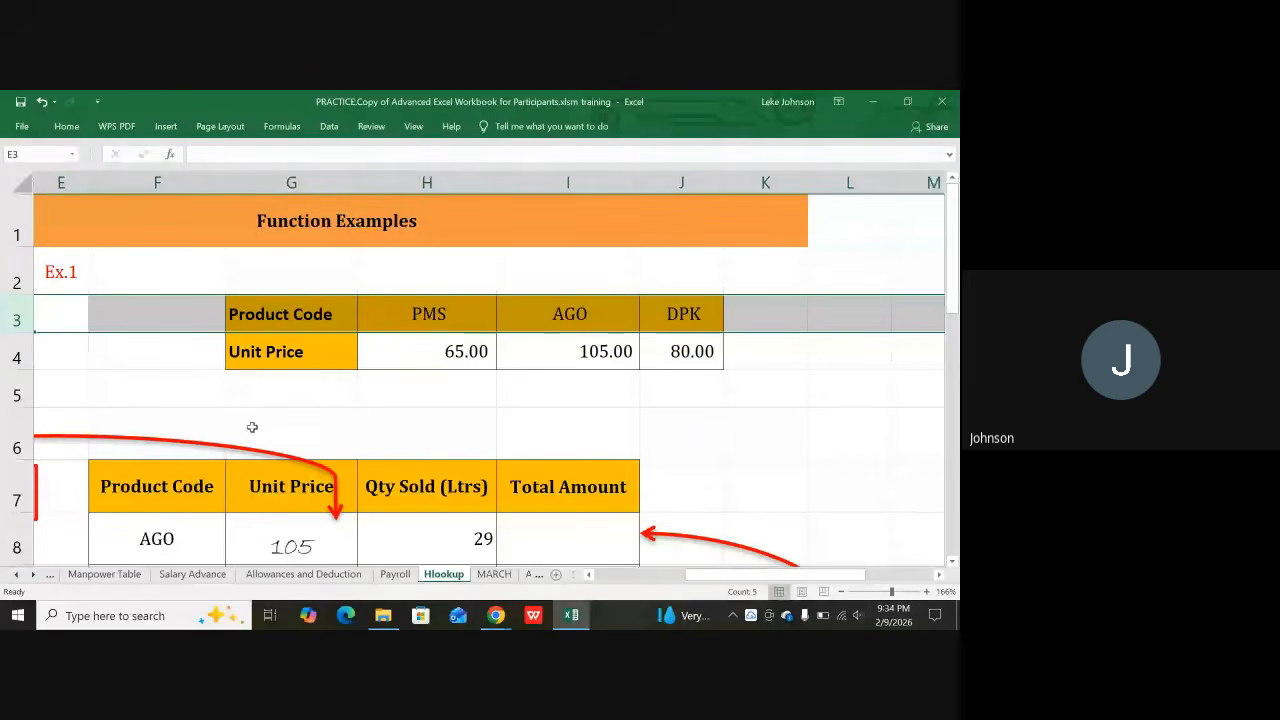
{"action": "left_click", "coordinate": [300, 183]}
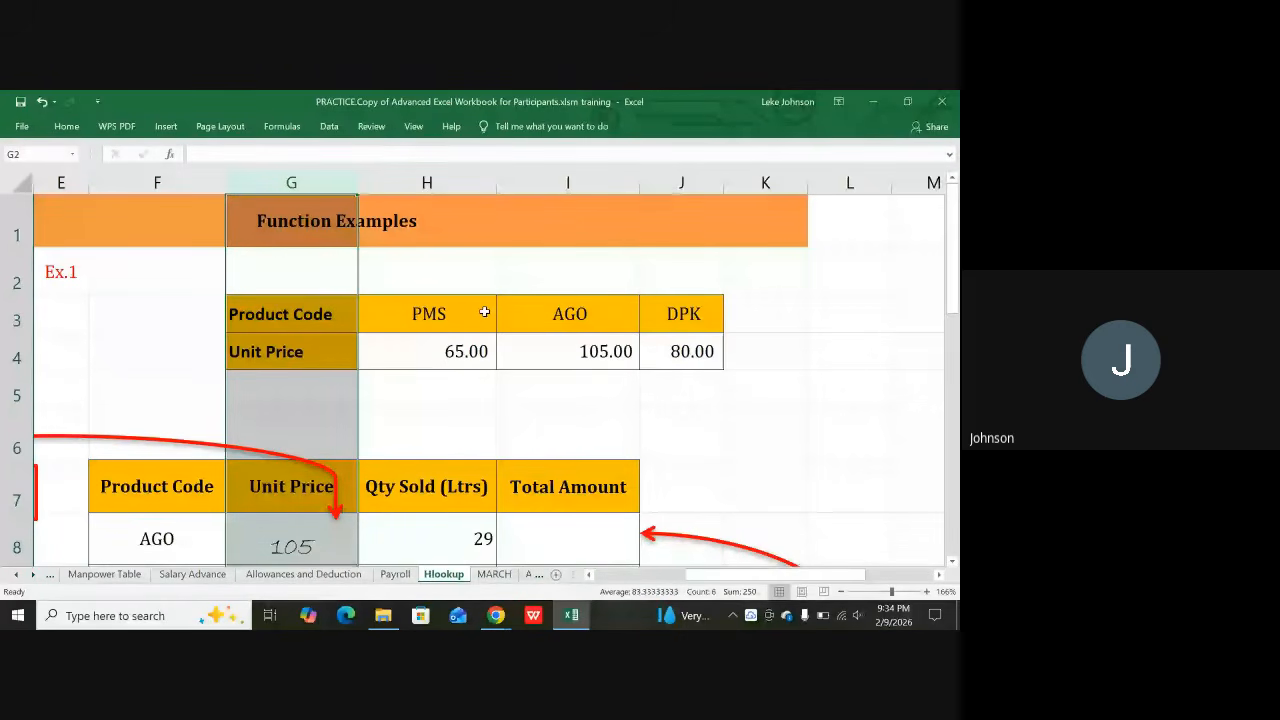
{"action": "left_click", "coordinate": [285, 187]}
{"action": "left_click", "coordinate": [31, 318]}
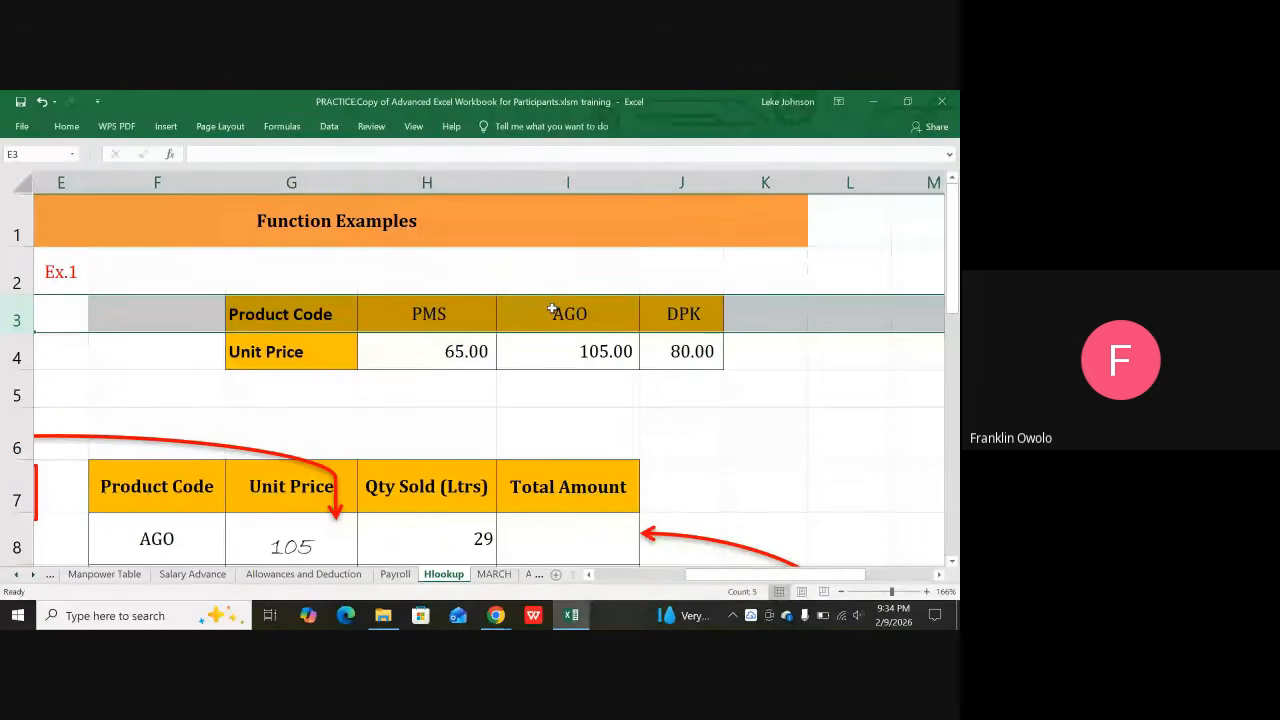
{"action": "scroll", "coordinate": [552, 309], "scroll_direction": "down", "scroll_amount": 1}
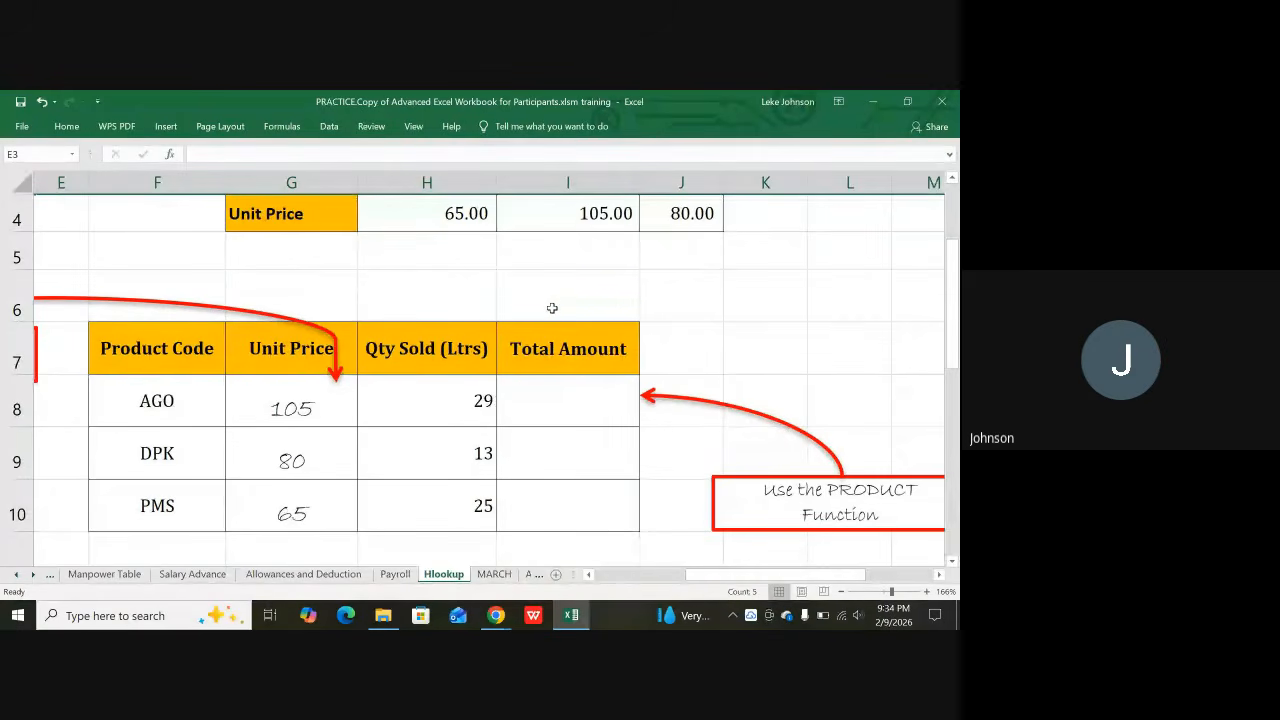
Try a VLOOKUP in place of the HLOOKUP in the AGO Unit Price formula in G8, keeping its existing arguments
{"action": "scroll", "coordinate": [552, 308], "scroll_direction": "up", "scroll_amount": 1}
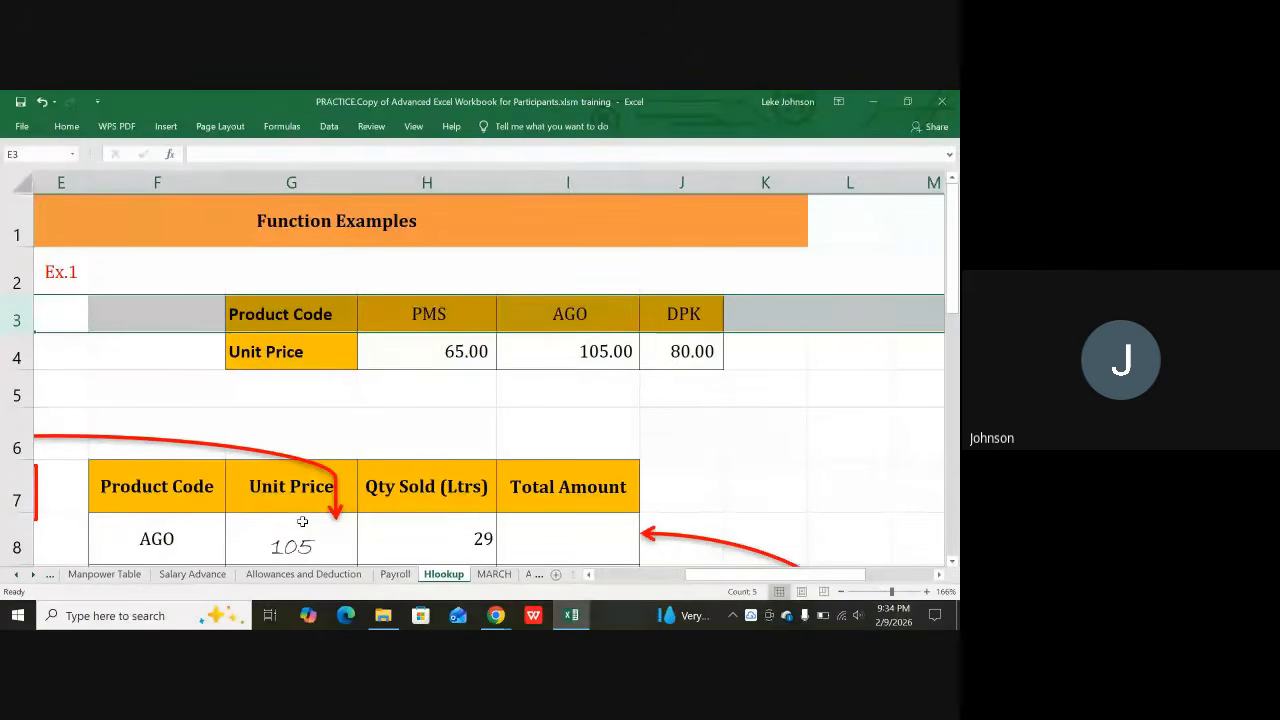
{"action": "scroll", "coordinate": [274, 409], "scroll_direction": "down", "scroll_amount": 1}
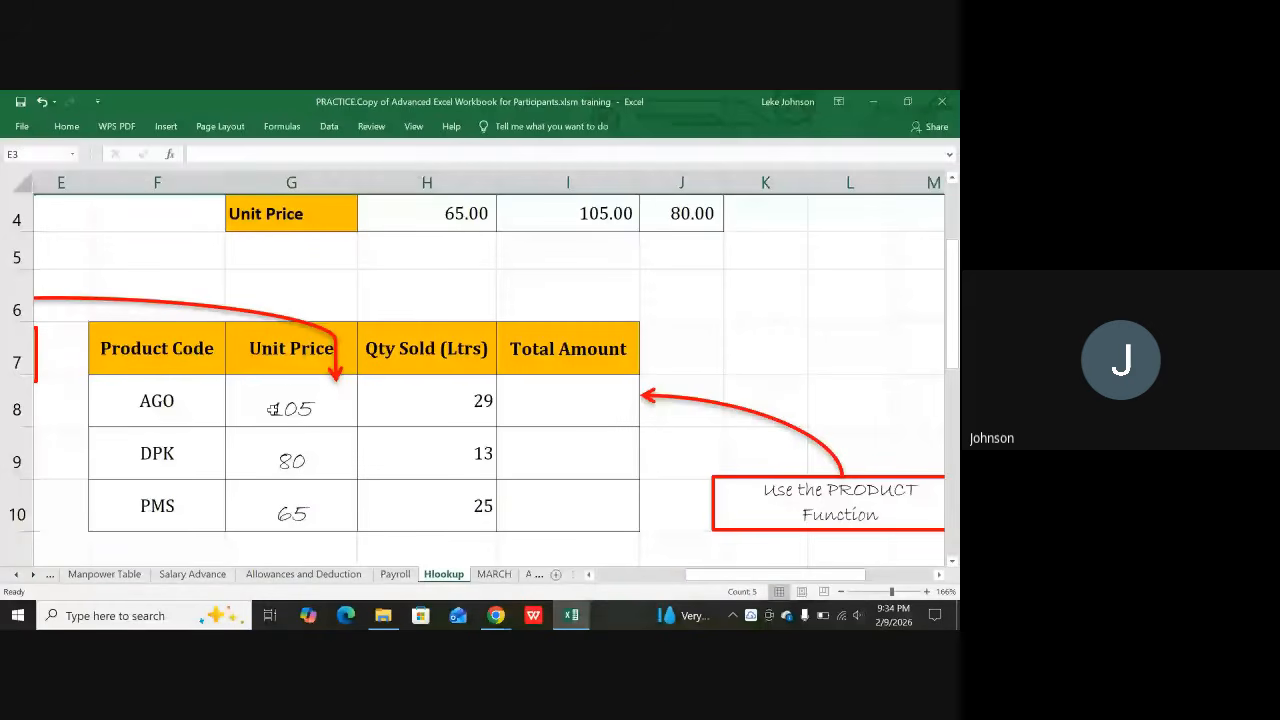
{"action": "left_click", "coordinate": [272, 409]}
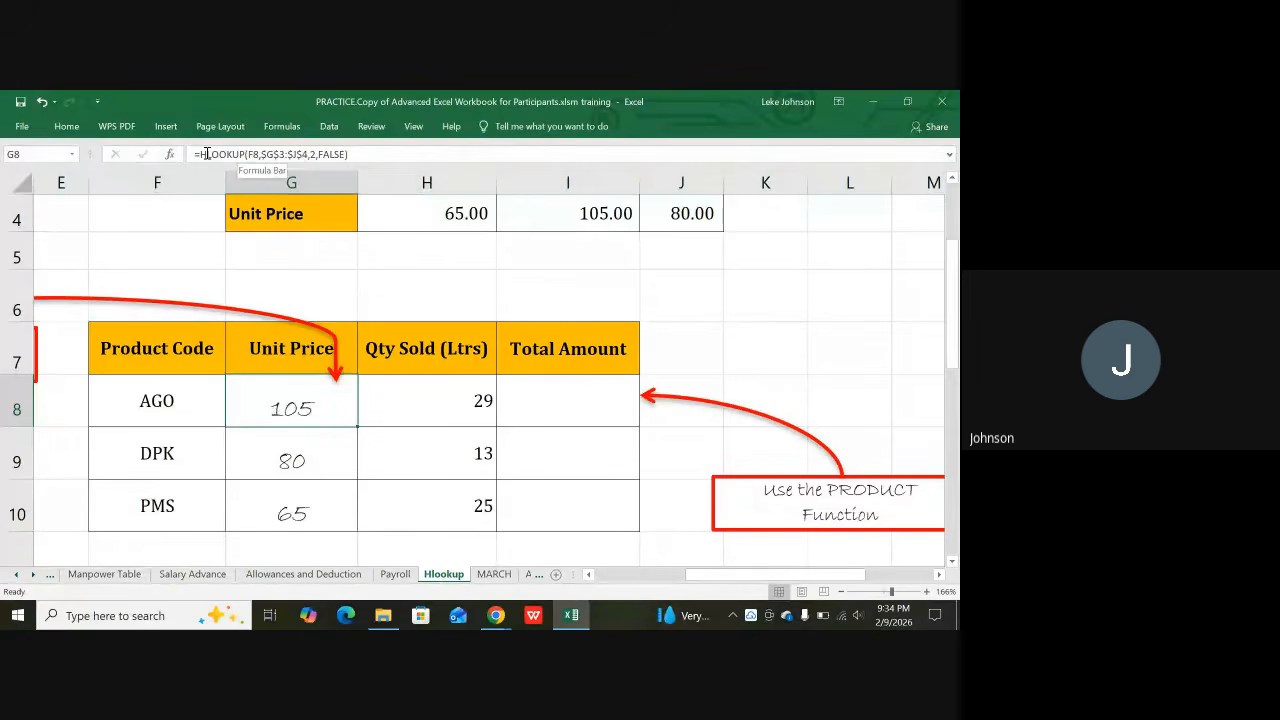
{"action": "left_click", "coordinate": [206, 154]}
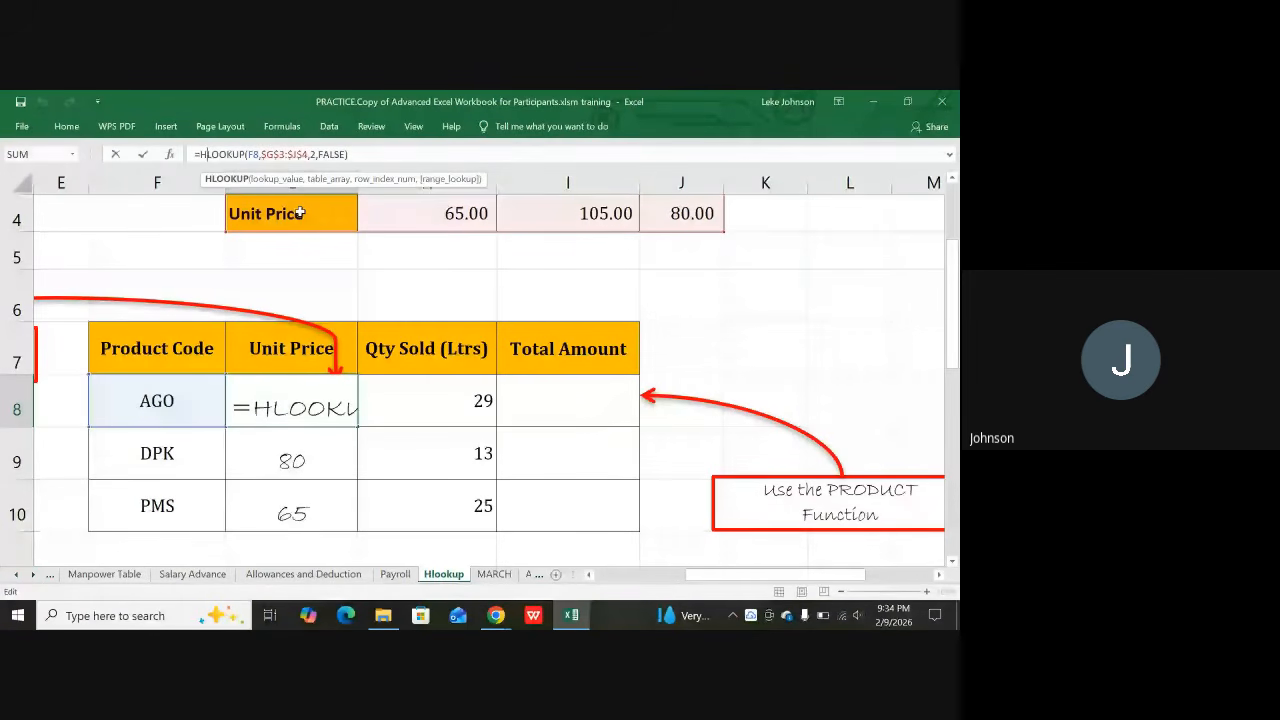
{"action": "key", "text": "BackSpace"}
{"action": "type", "text": "v"}
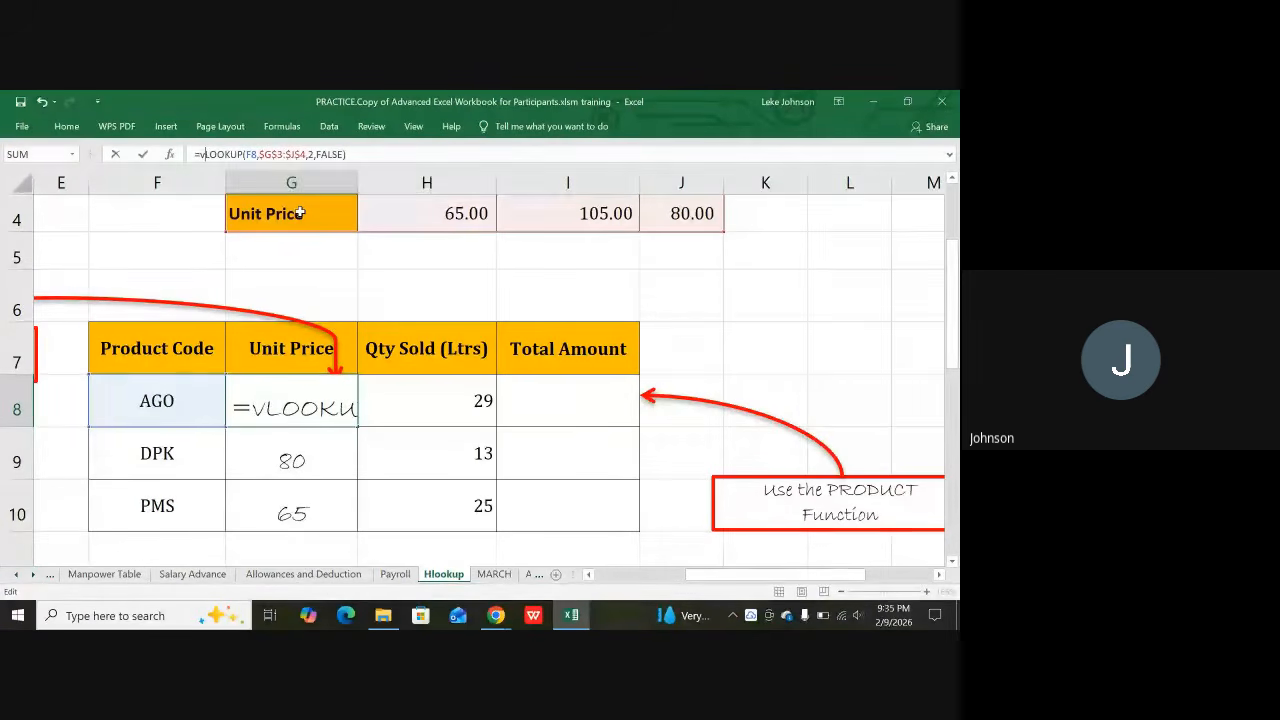
{"action": "key", "text": "Return"}
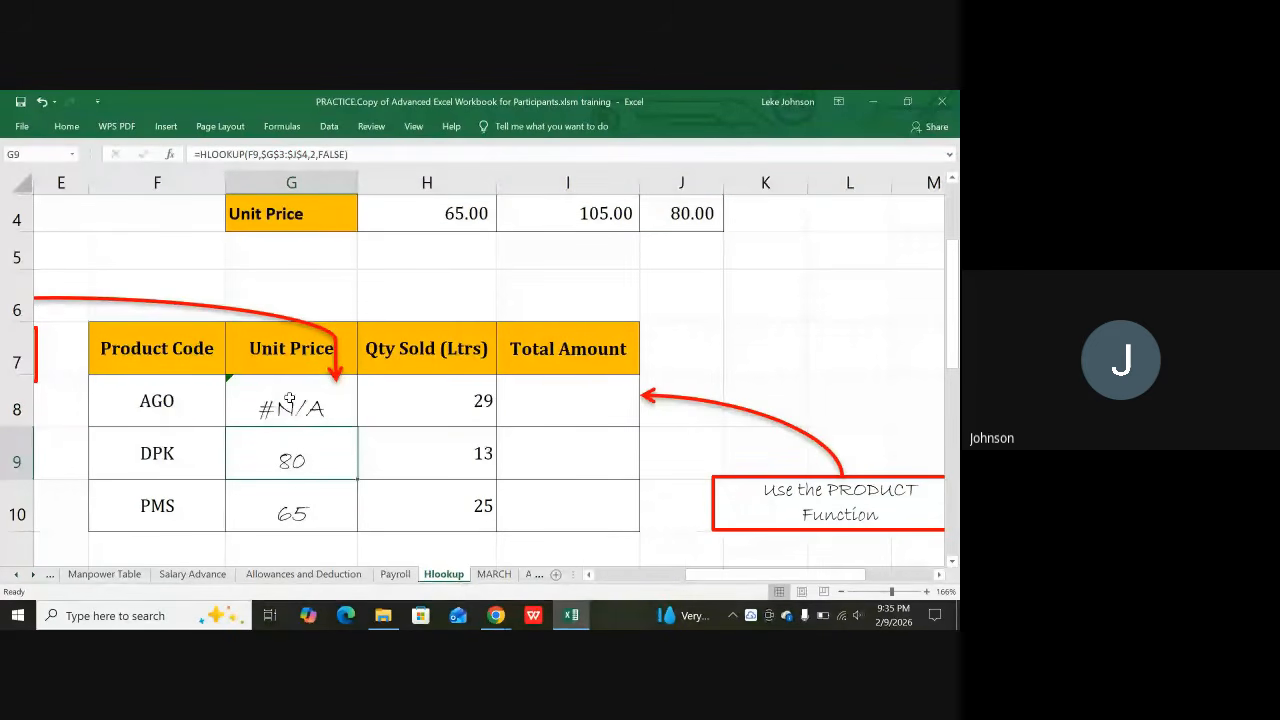
Compare column G with Product Code row 3 and its AGO entry to see which direction the G8 lookup searches
{"action": "scroll", "coordinate": [289, 400], "scroll_direction": "up", "scroll_amount": 1}
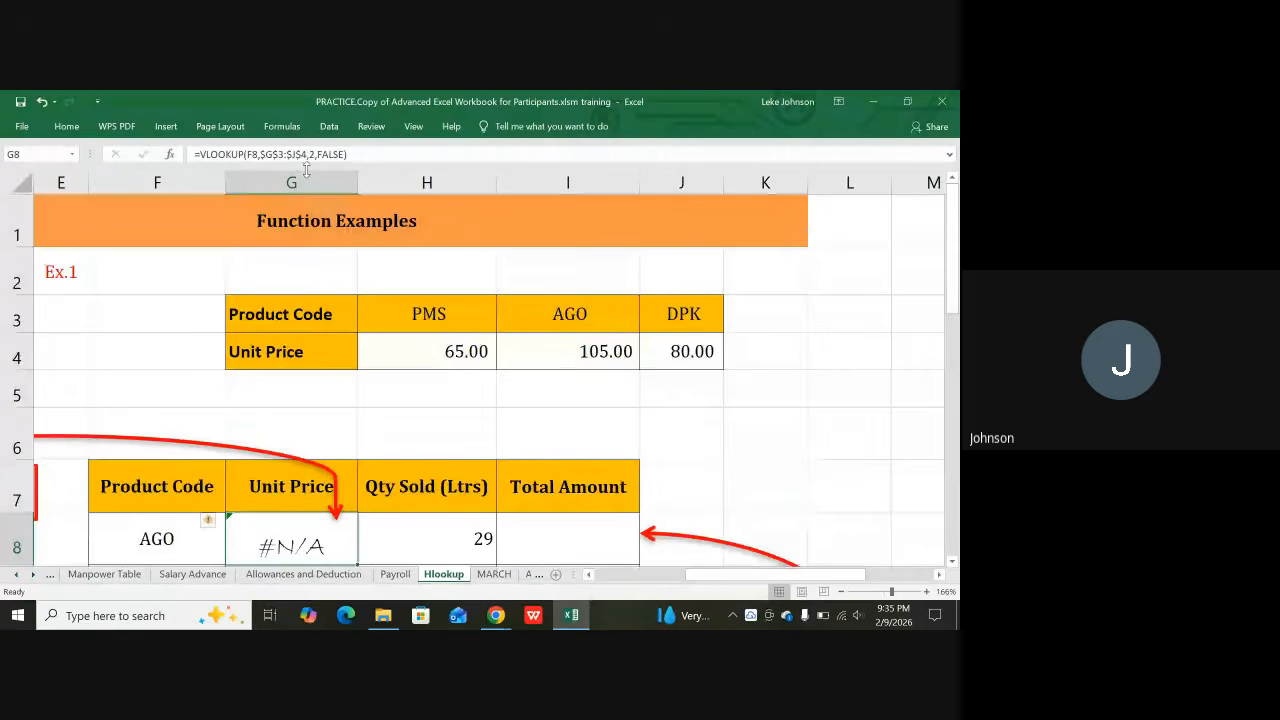
{"action": "left_click", "coordinate": [292, 182]}
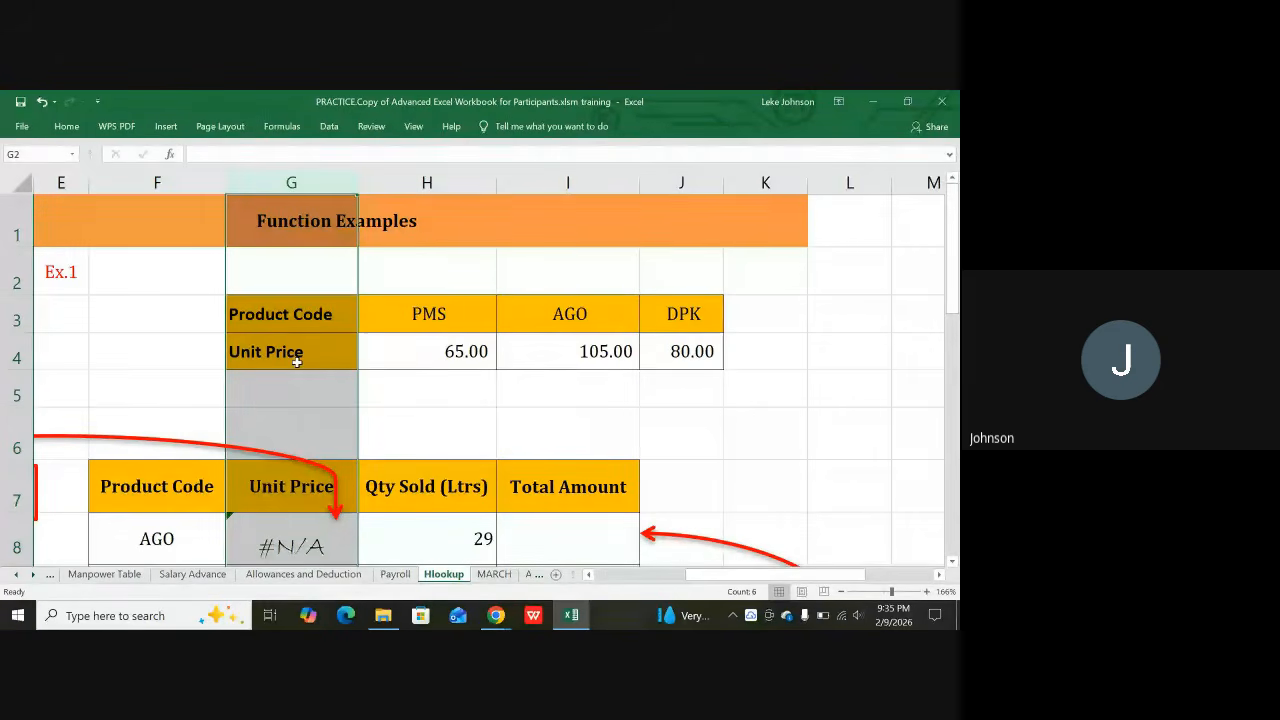
{"action": "left_click", "coordinate": [300, 183]}
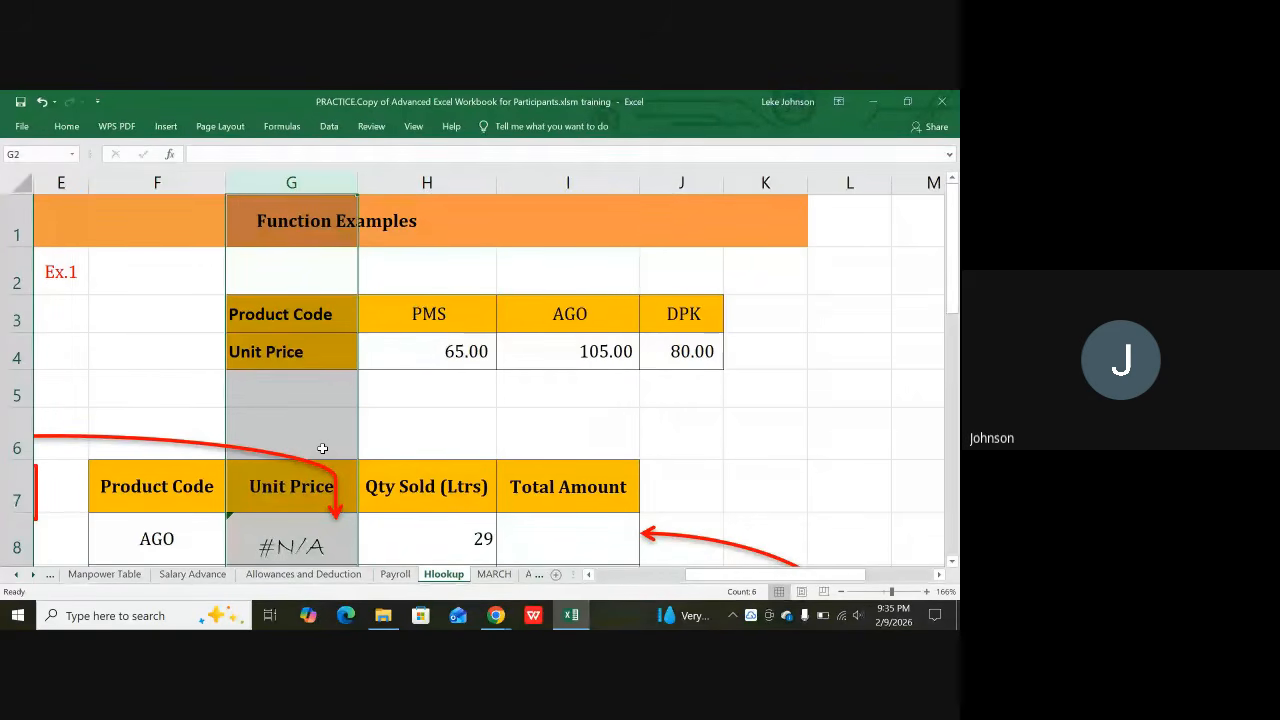
{"action": "scroll", "coordinate": [322, 448], "scroll_direction": "down", "scroll_amount": 1}
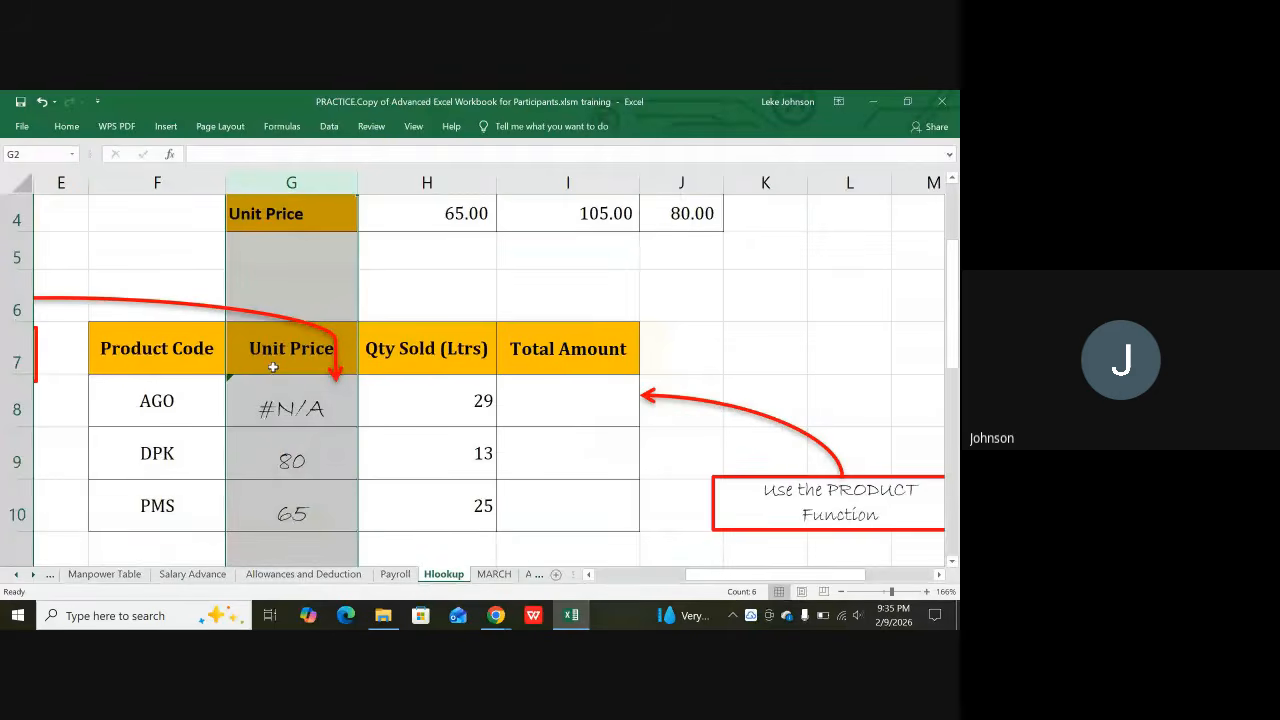
{"action": "left_click", "coordinate": [278, 405]}
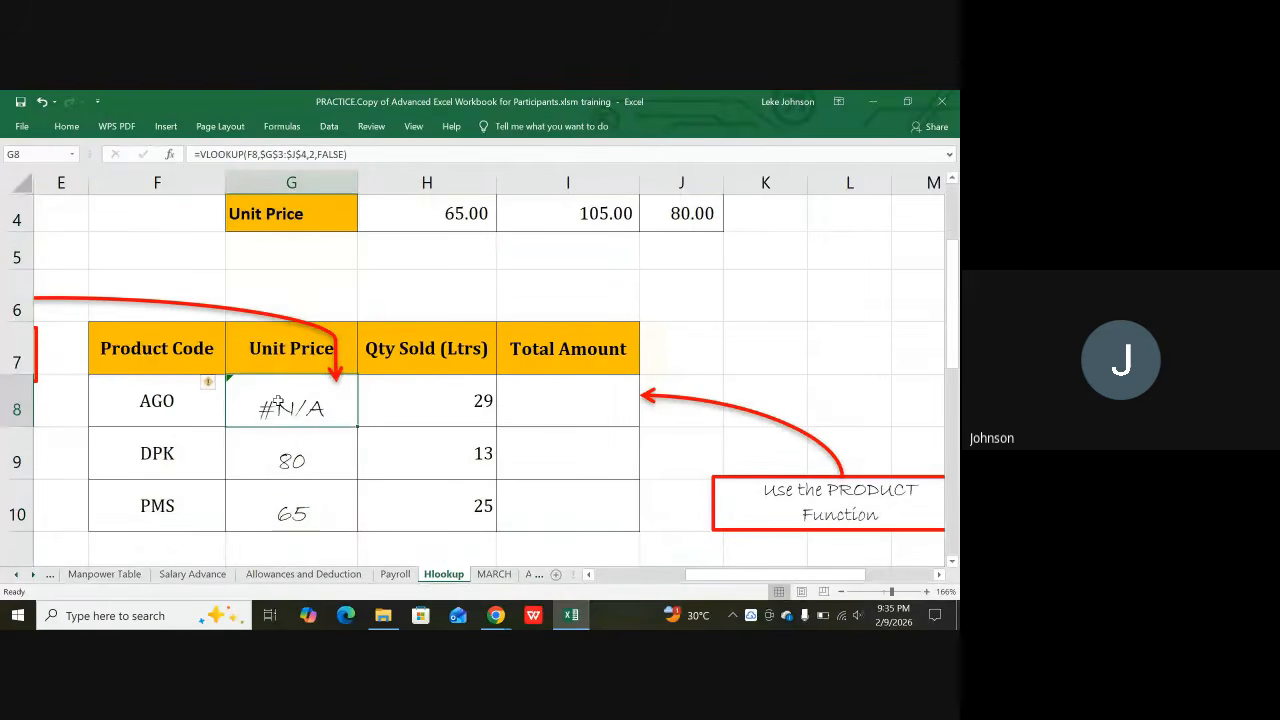
{"action": "scroll", "coordinate": [278, 405], "scroll_direction": "up", "scroll_amount": 1}
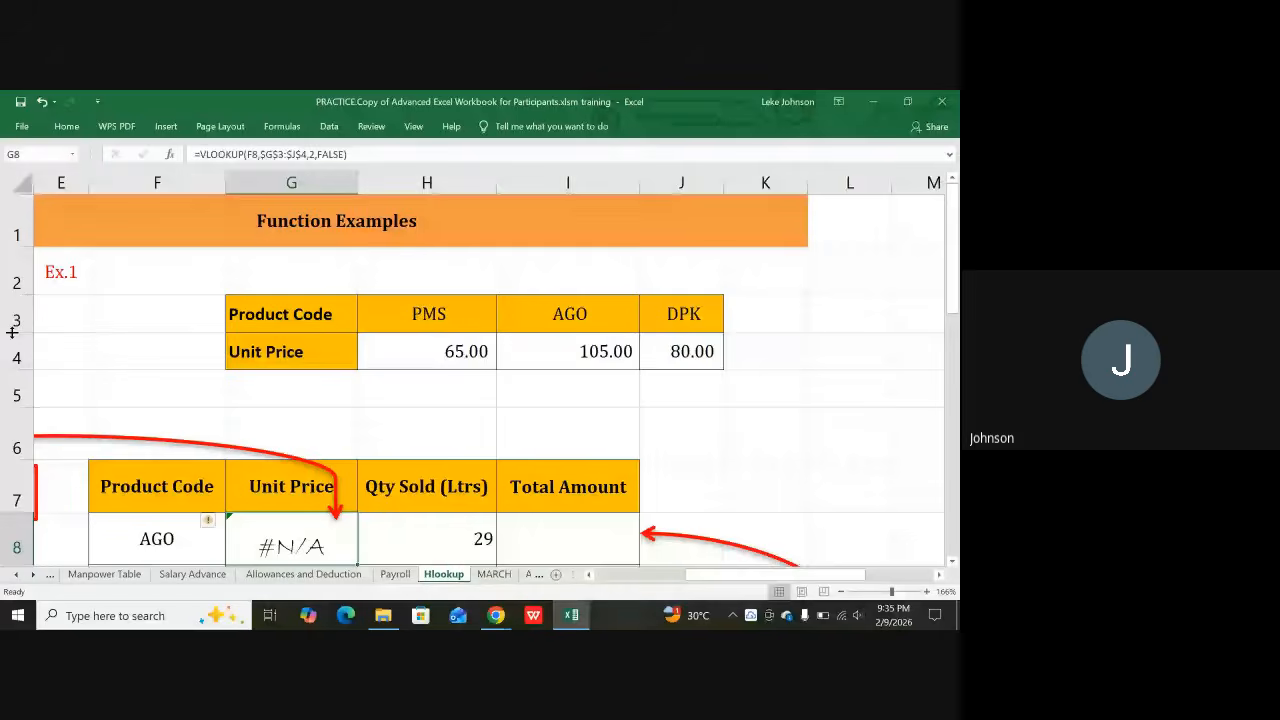
{"action": "left_click", "coordinate": [12, 322]}
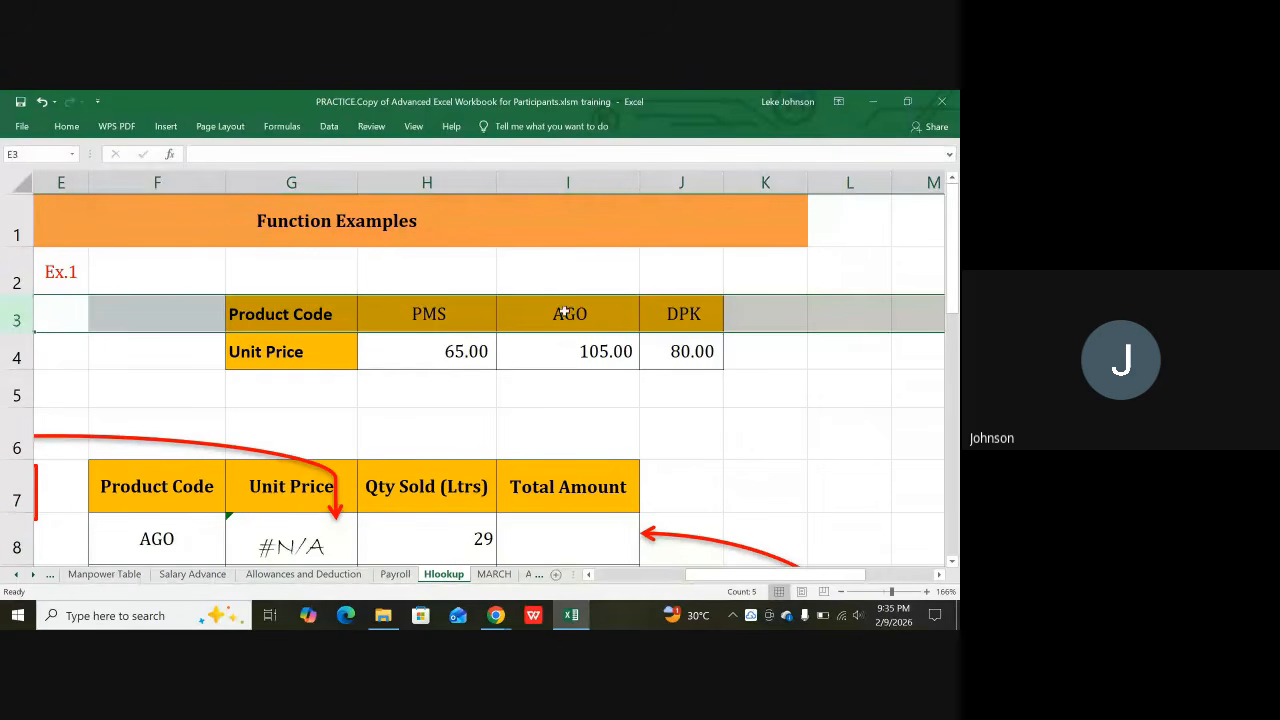
{"action": "left_click", "coordinate": [506, 314]}
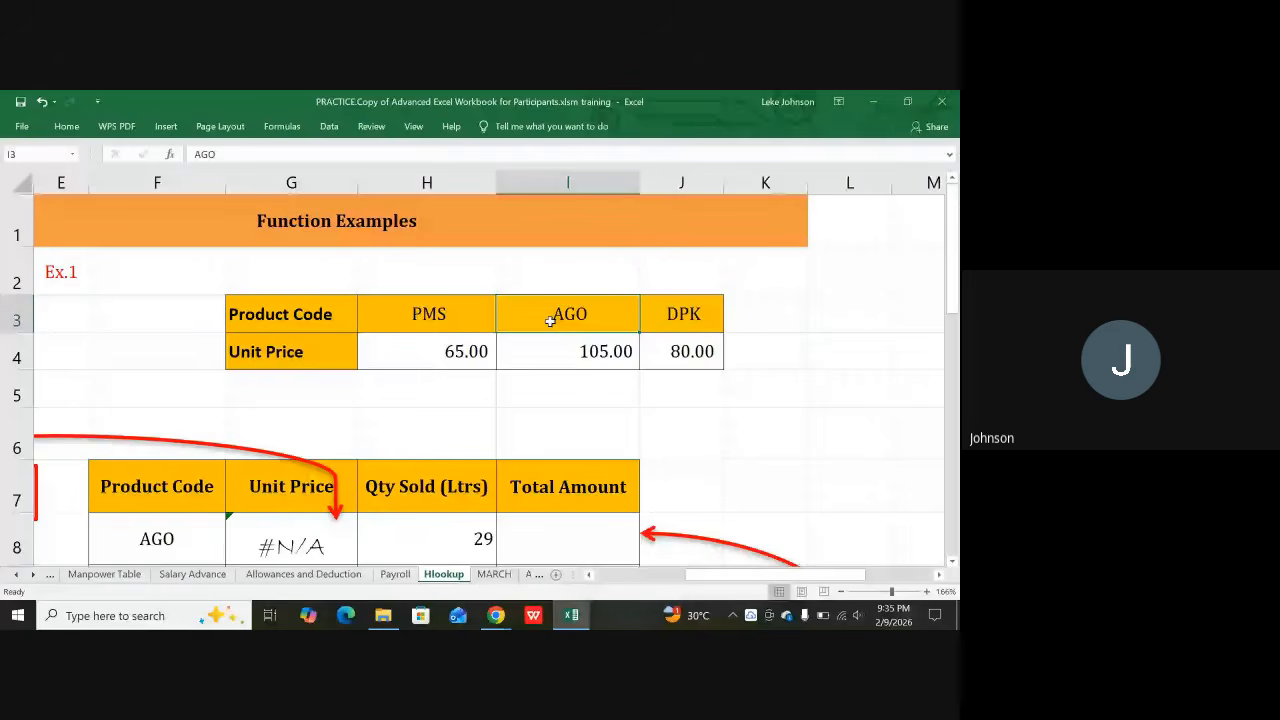
{"action": "key", "text": "Down"}
{"action": "left_click", "coordinate": [543, 398]}
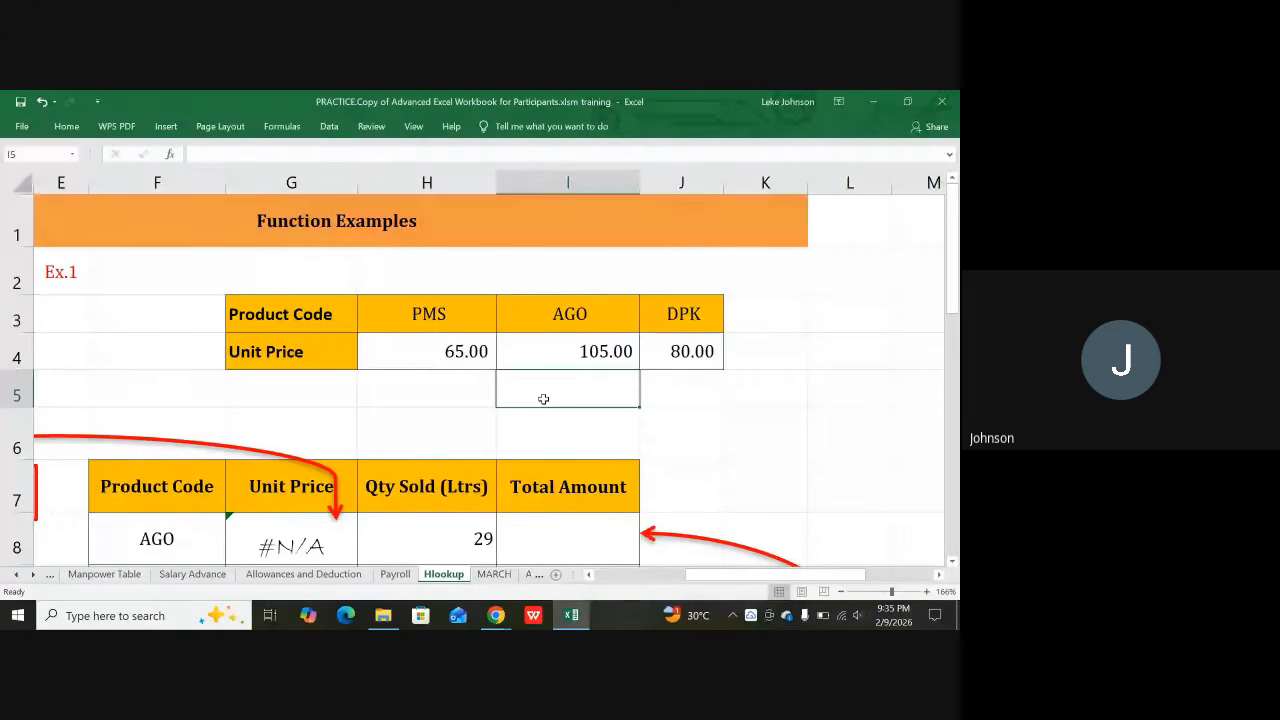
Change the function in G8's Unit Price formula back to HLOOKUP, keeping the arguments F8,$G$3:$J$4,2,FALSE
{"action": "scroll", "coordinate": [543, 398], "scroll_direction": "down", "scroll_amount": 2}
{"action": "left_click", "coordinate": [312, 281]}
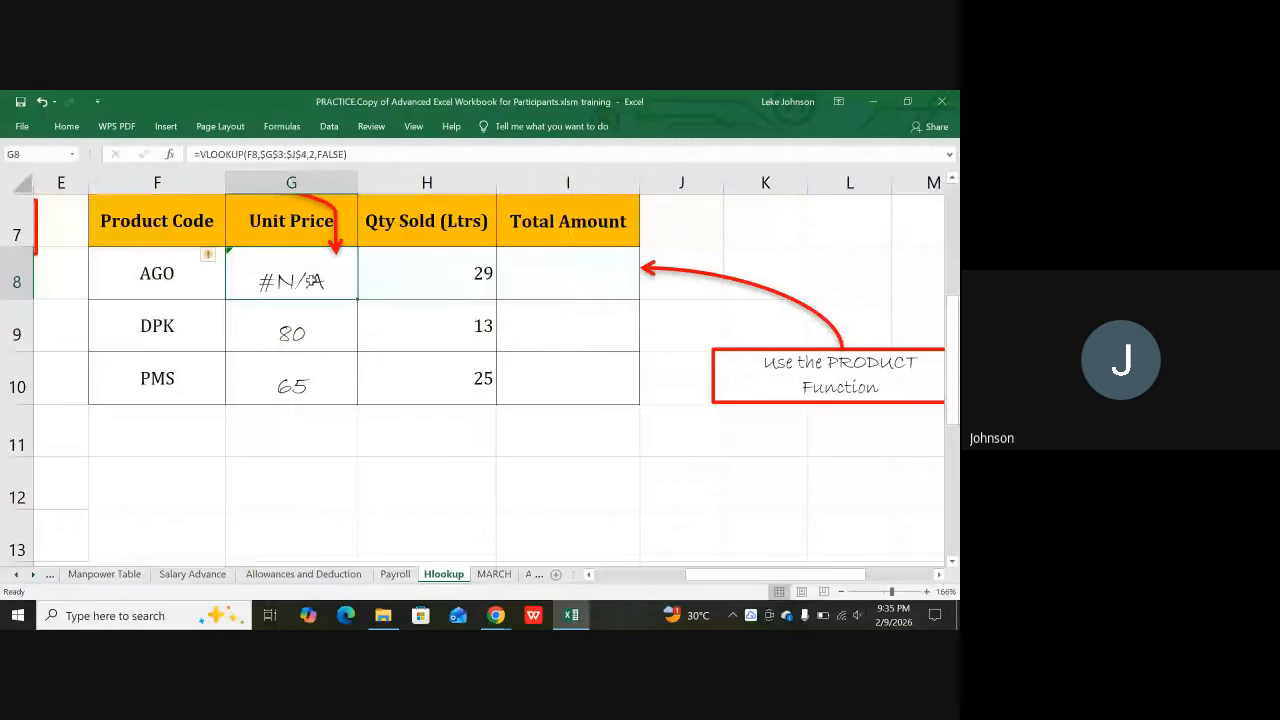
{"action": "double_click", "coordinate": [313, 281]}
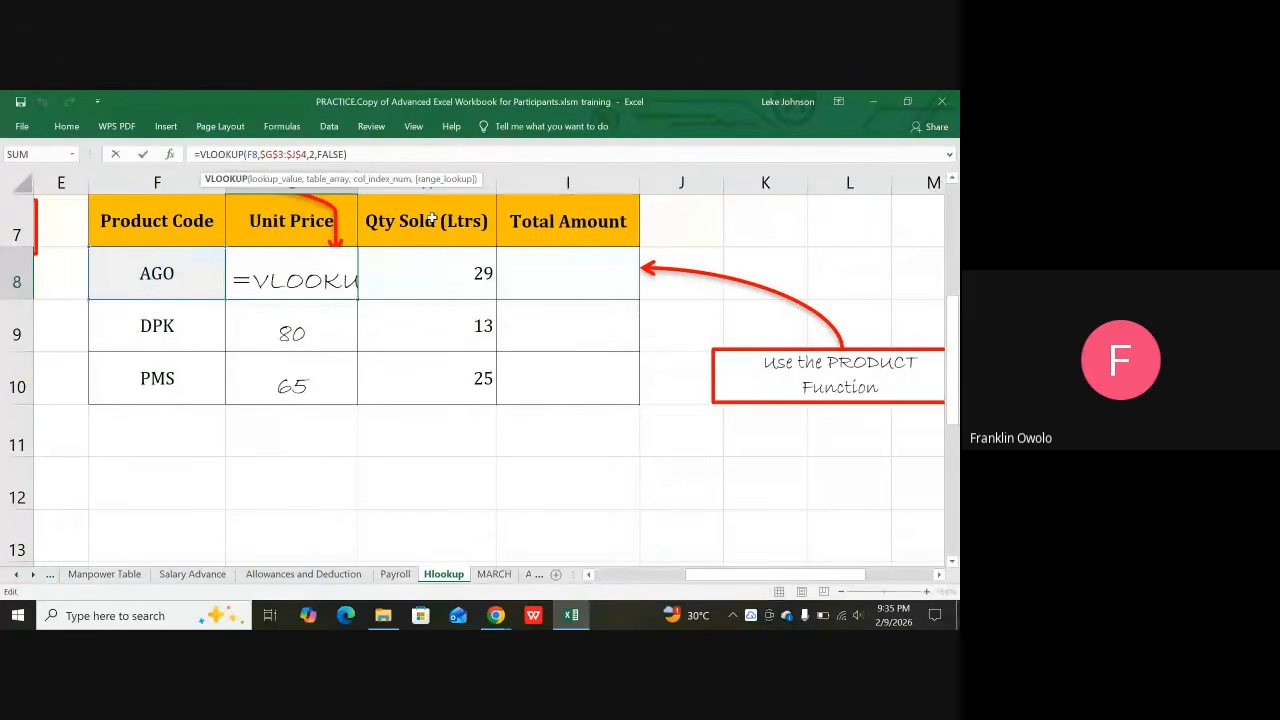
{"action": "key", "text": "BackSpace"}
{"action": "type", "text": "h"}
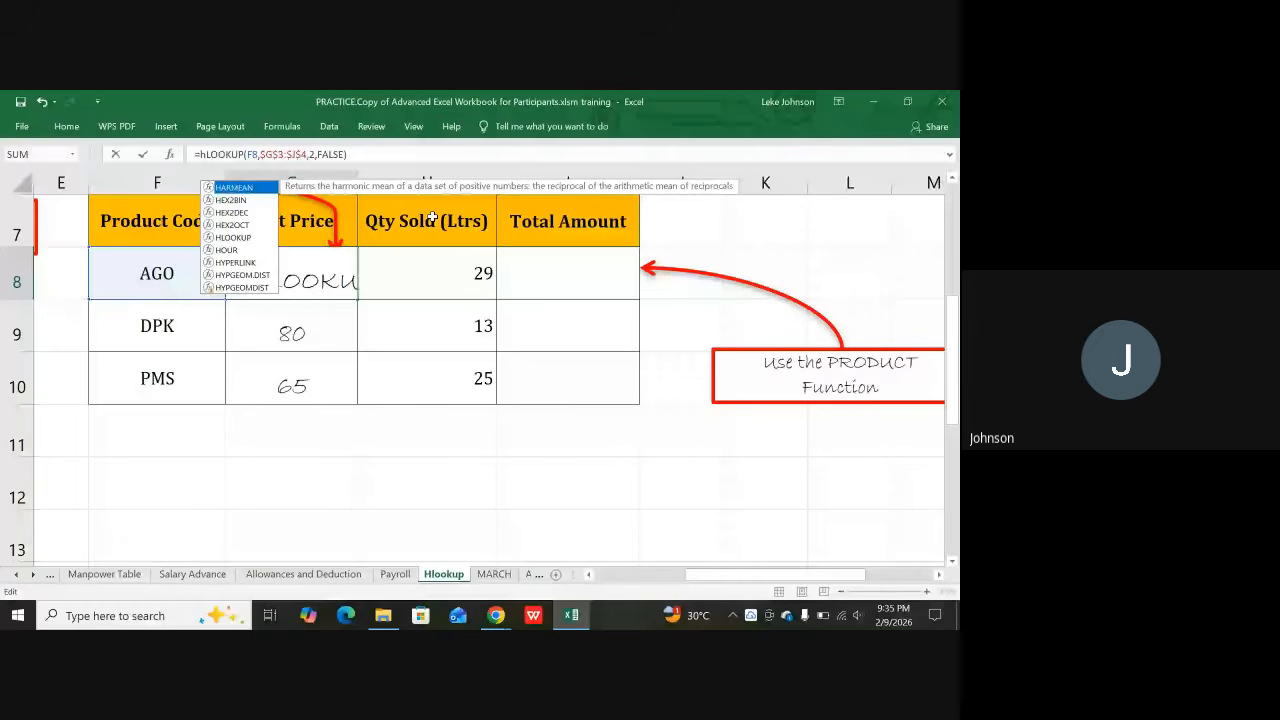
{"action": "key", "text": "Return"}
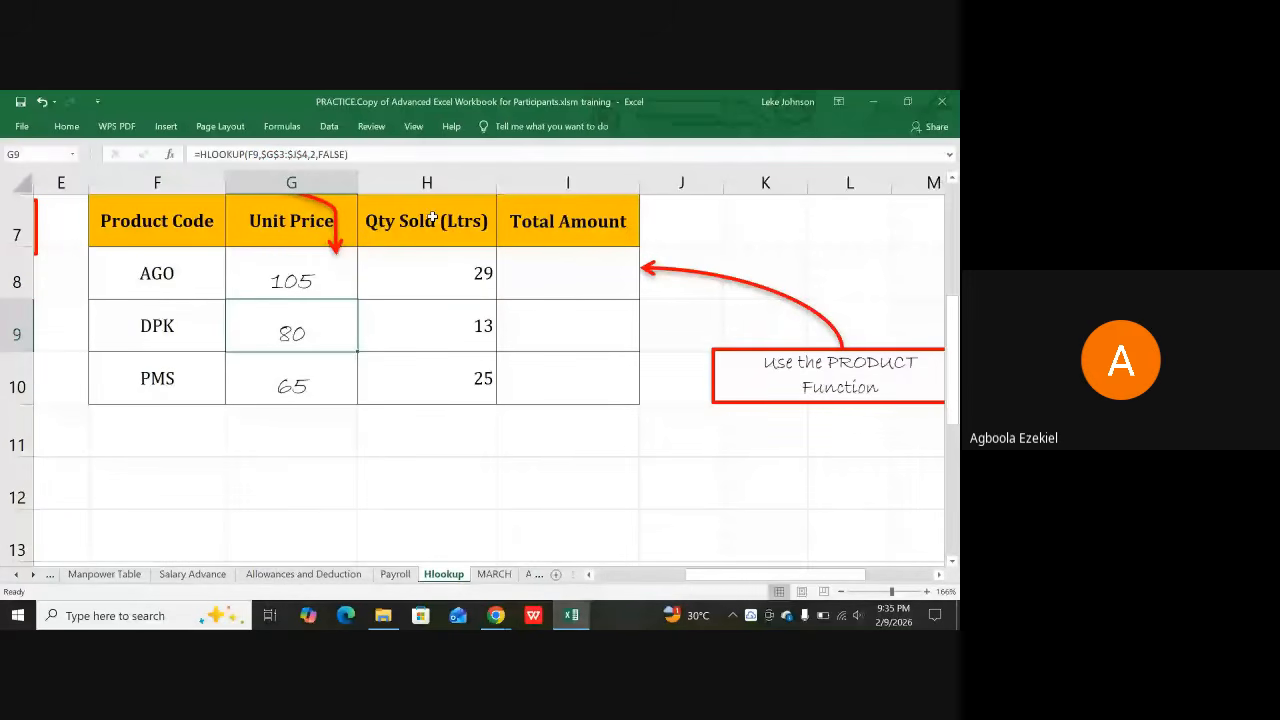
Calculate the AGO Total Amount in I8 by multiplying the unit price by the quantity sold, =G8*H8
{"action": "left_click", "coordinate": [627, 284]}
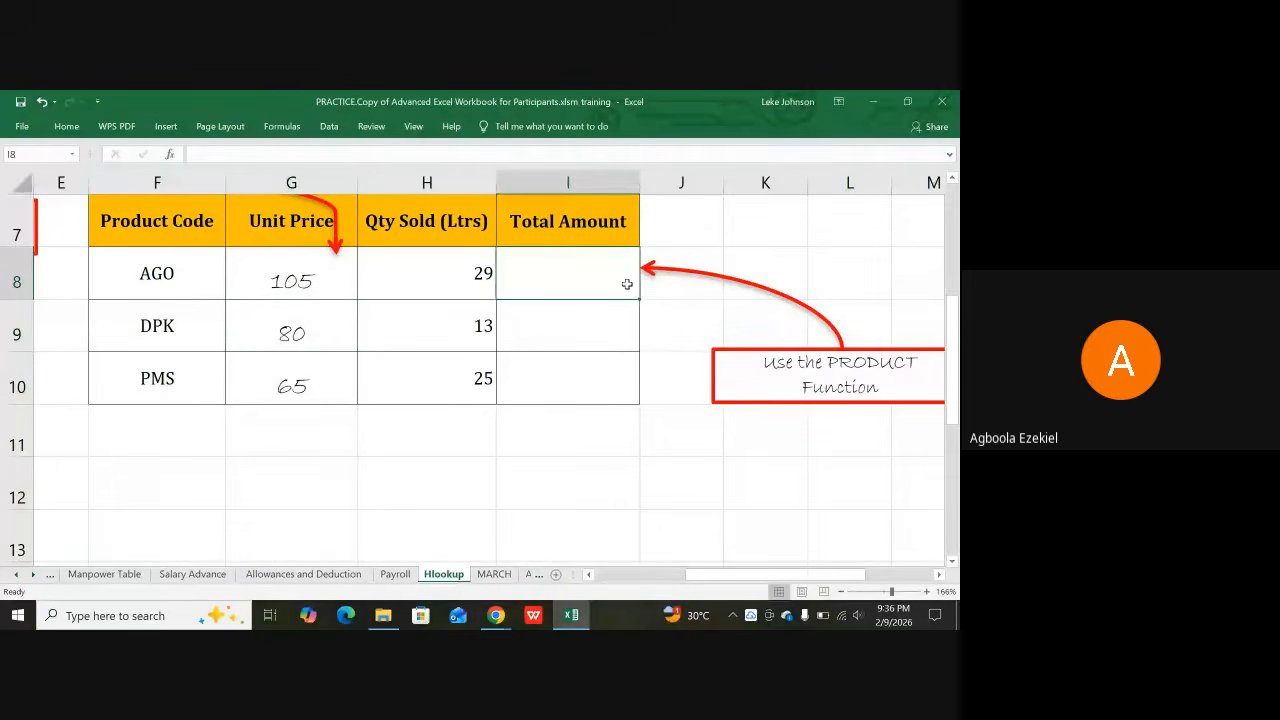
{"action": "type", "text": "="}
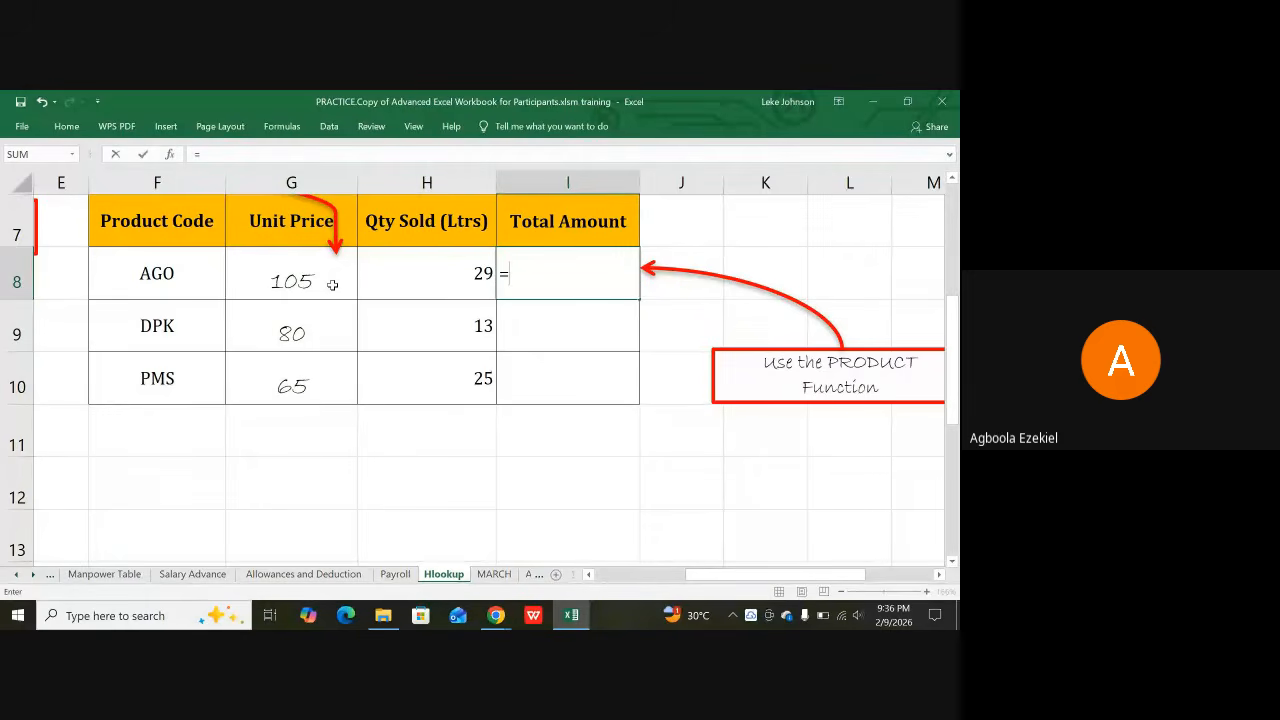
{"action": "left_click", "coordinate": [332, 285]}
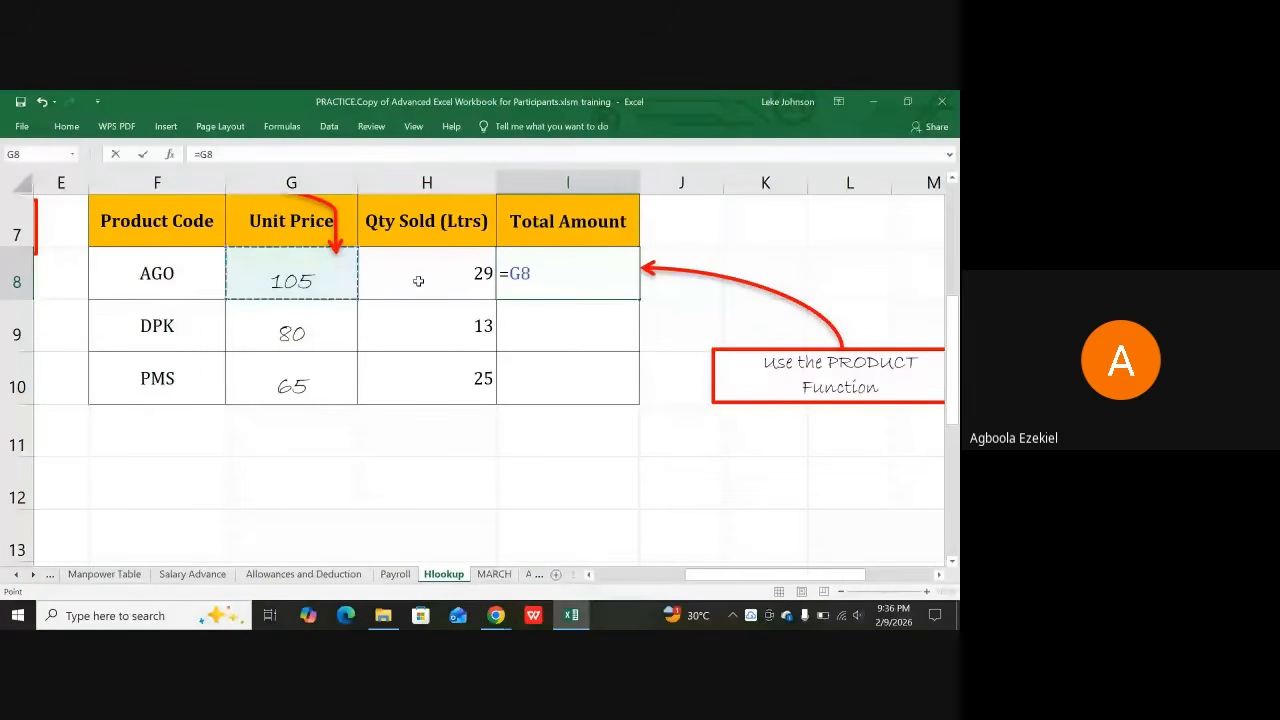
{"action": "type", "text": "*"}
{"action": "left_click", "coordinate": [418, 281]}
{"action": "key", "text": "Return"}
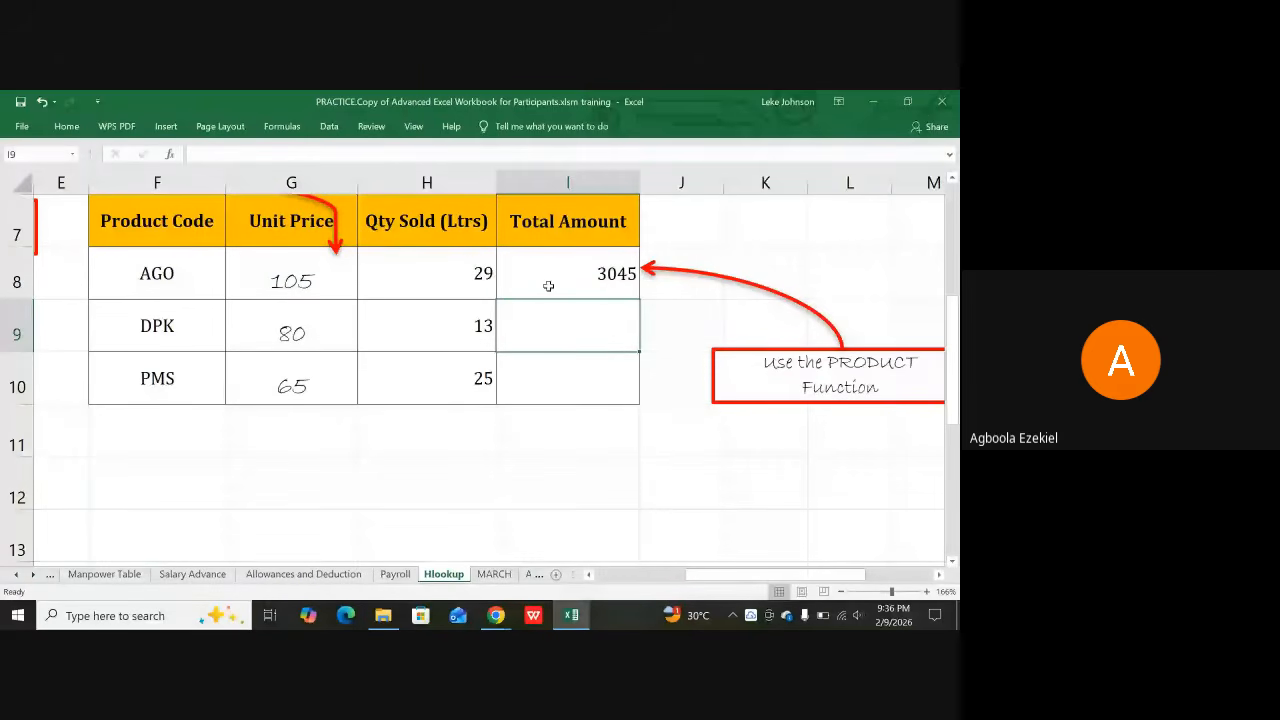
Fill the Total Amount formula down from I8 to the DPK and PMS rows, I9 and I10
{"action": "key", "text": "ctrl+d"}
{"action": "left_click", "coordinate": [561, 385]}
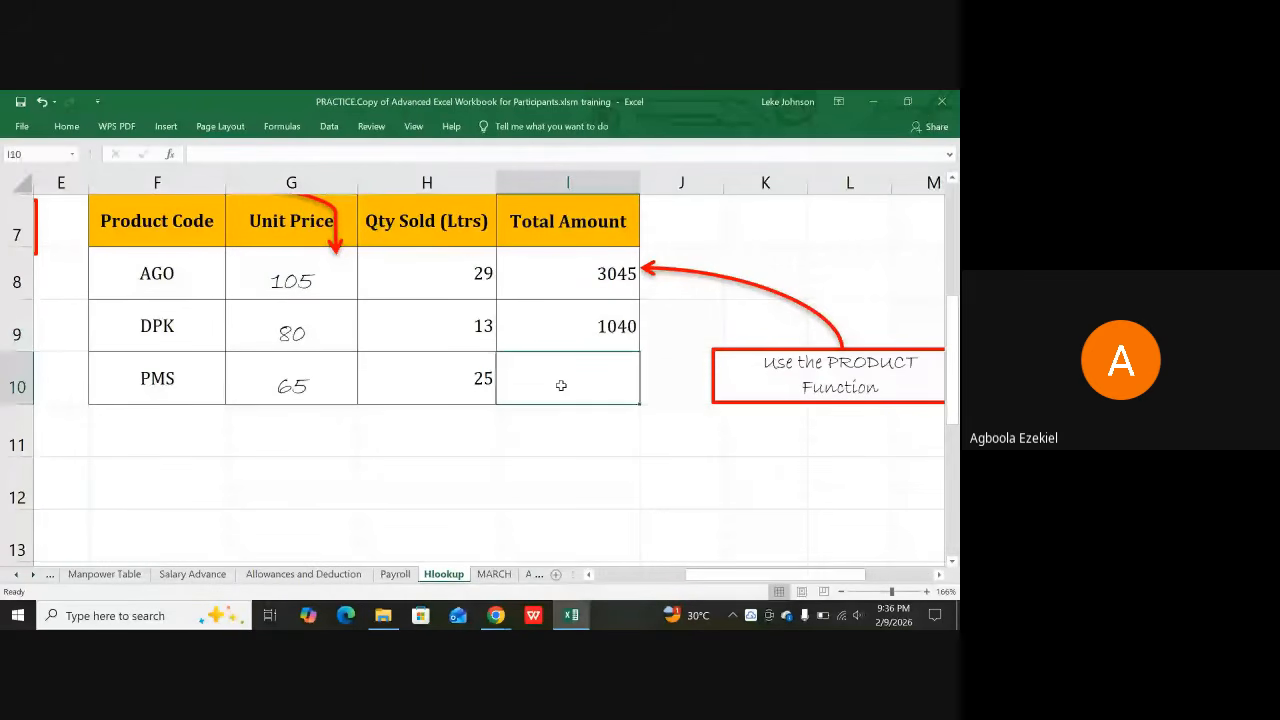
{"action": "key", "text": "ctrl+d"}
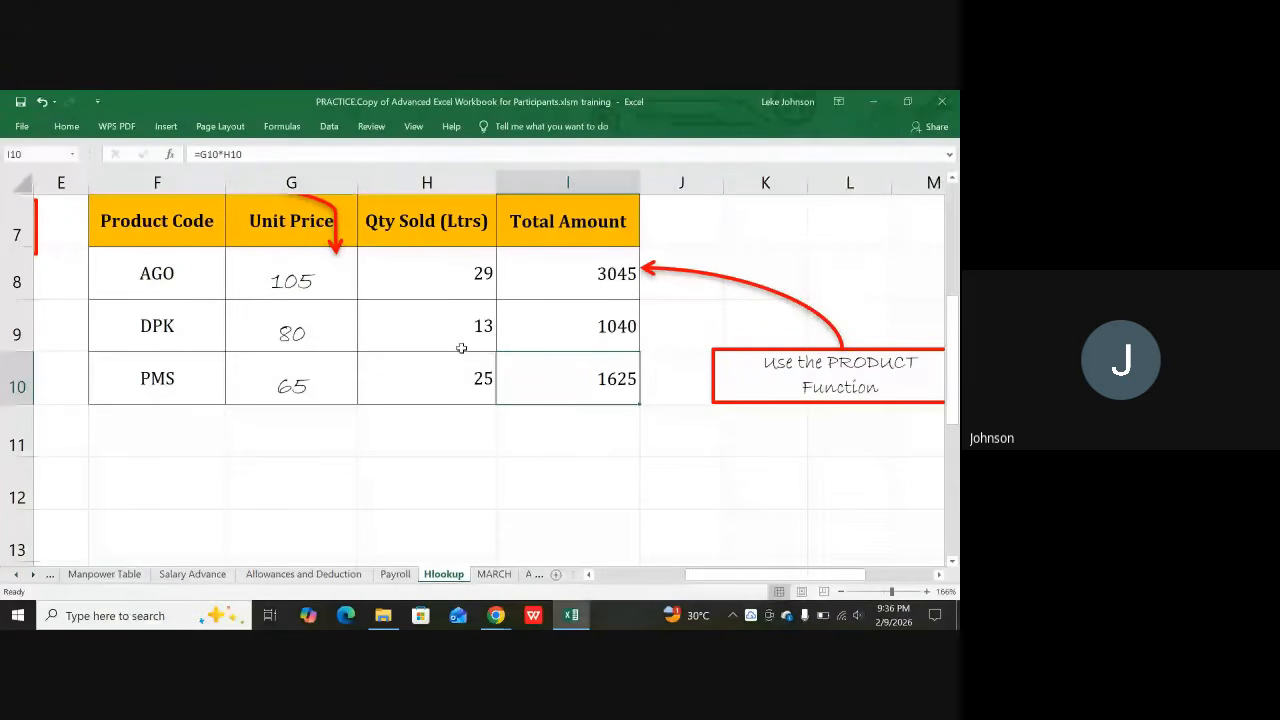
Review the Payroll sheet, checking the Basic Rate VLOOKUP formula in E10 and the ID it looks up in A10
{"action": "scroll", "coordinate": [461, 348], "scroll_direction": "up", "scroll_amount": 1}
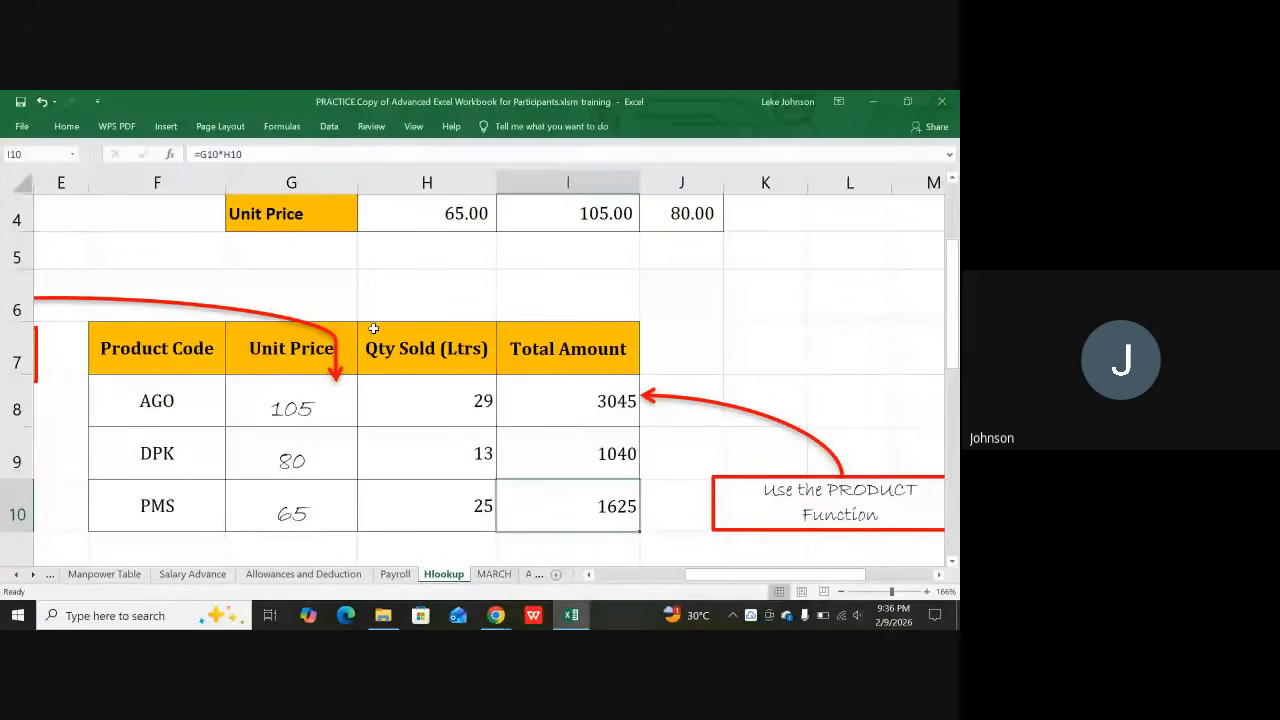
{"action": "scroll", "coordinate": [358, 330], "scroll_direction": "up", "scroll_amount": 1}
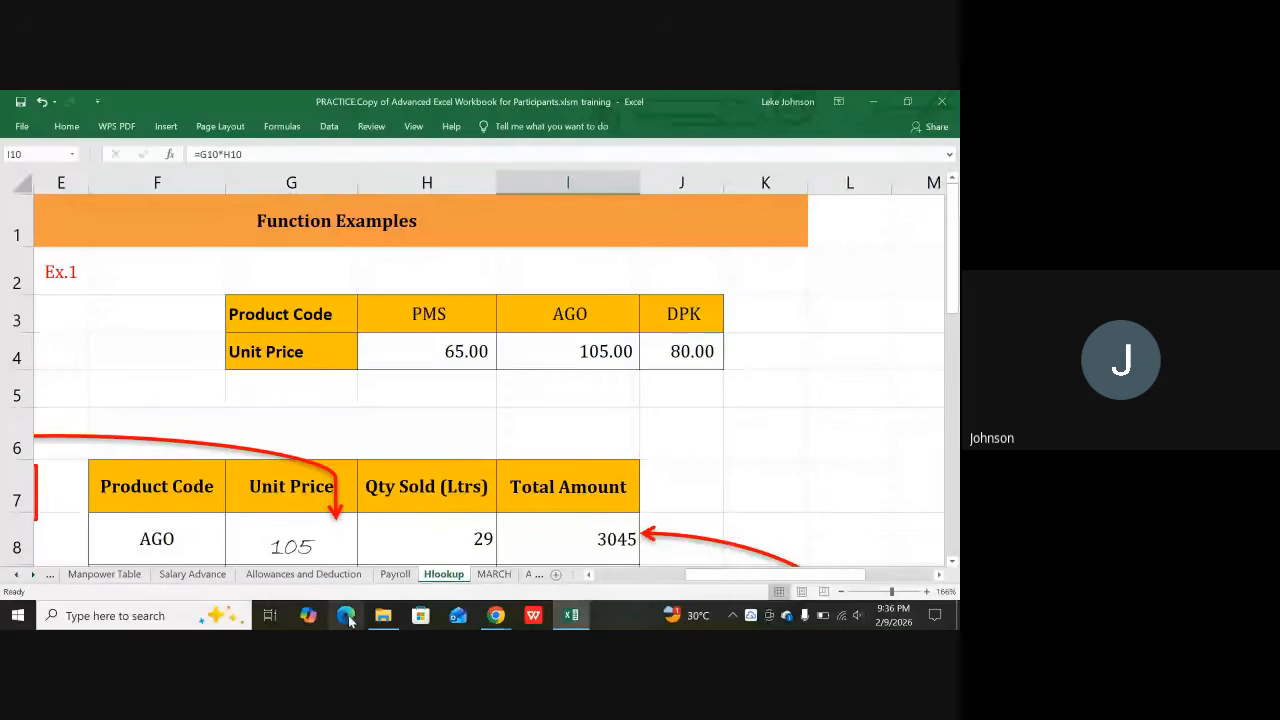
{"action": "left_click", "coordinate": [395, 574]}
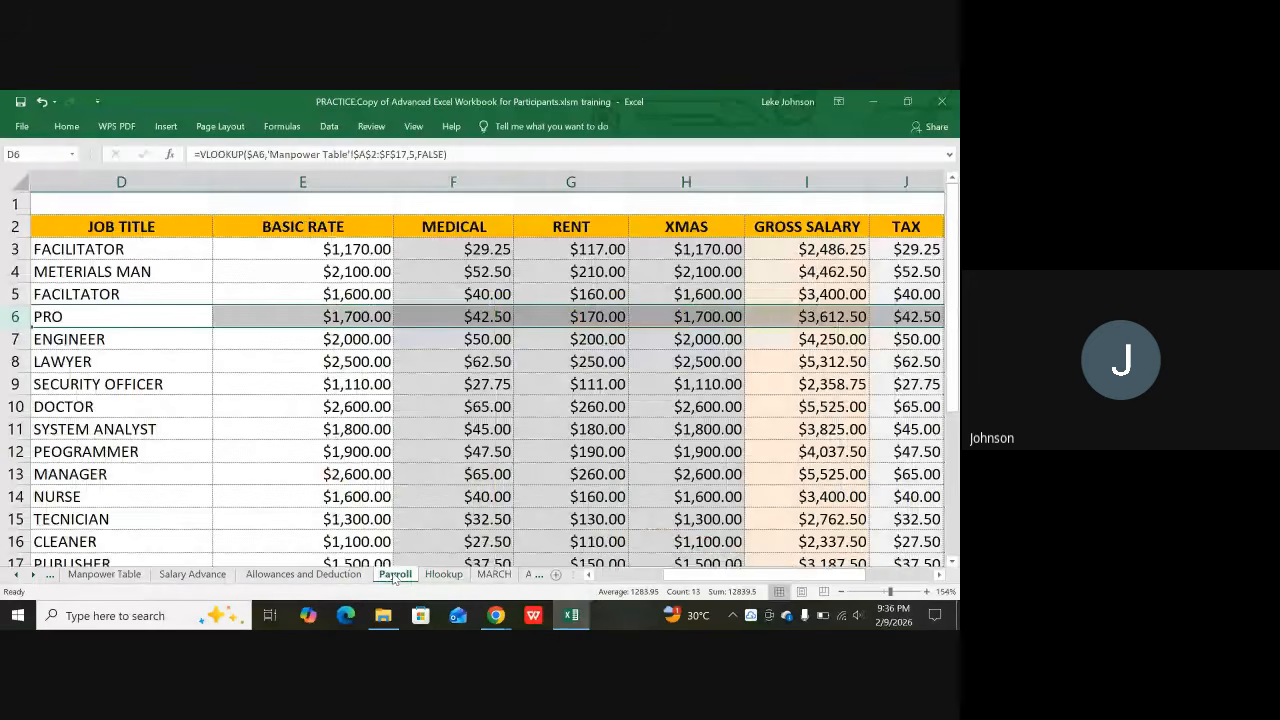
{"action": "left_click", "coordinate": [265, 411]}
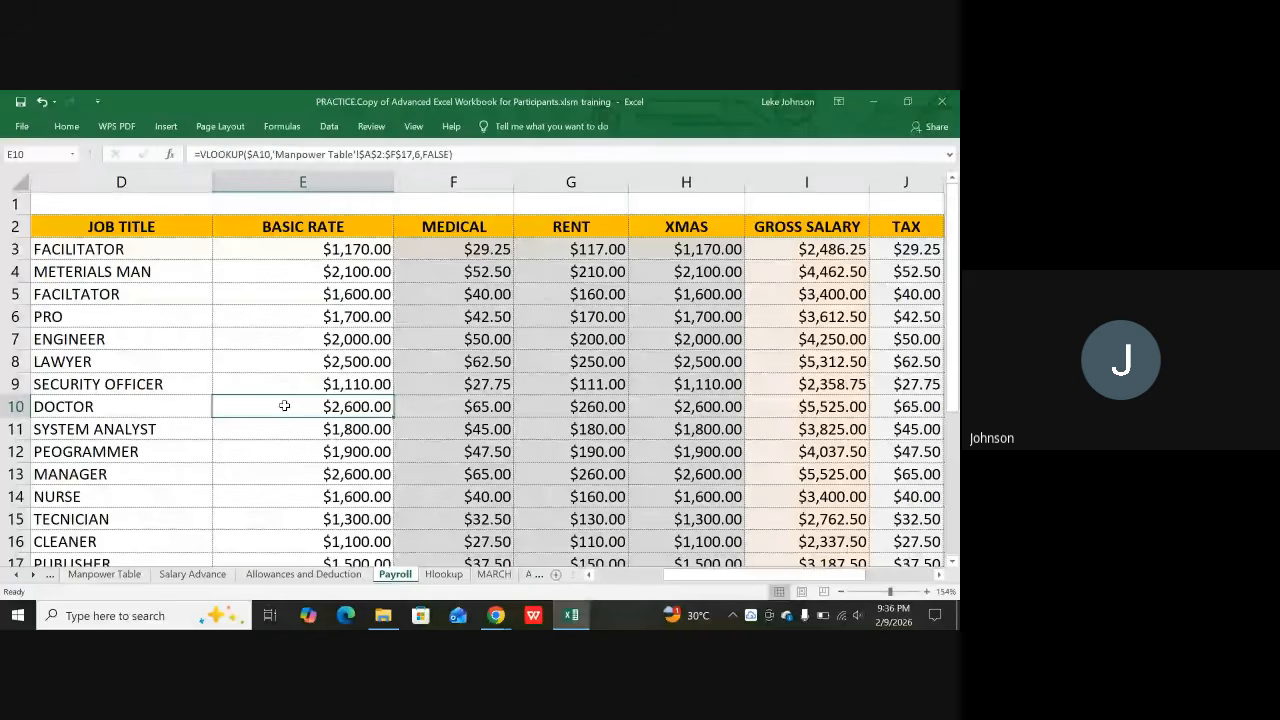
{"action": "key", "text": "Home"}
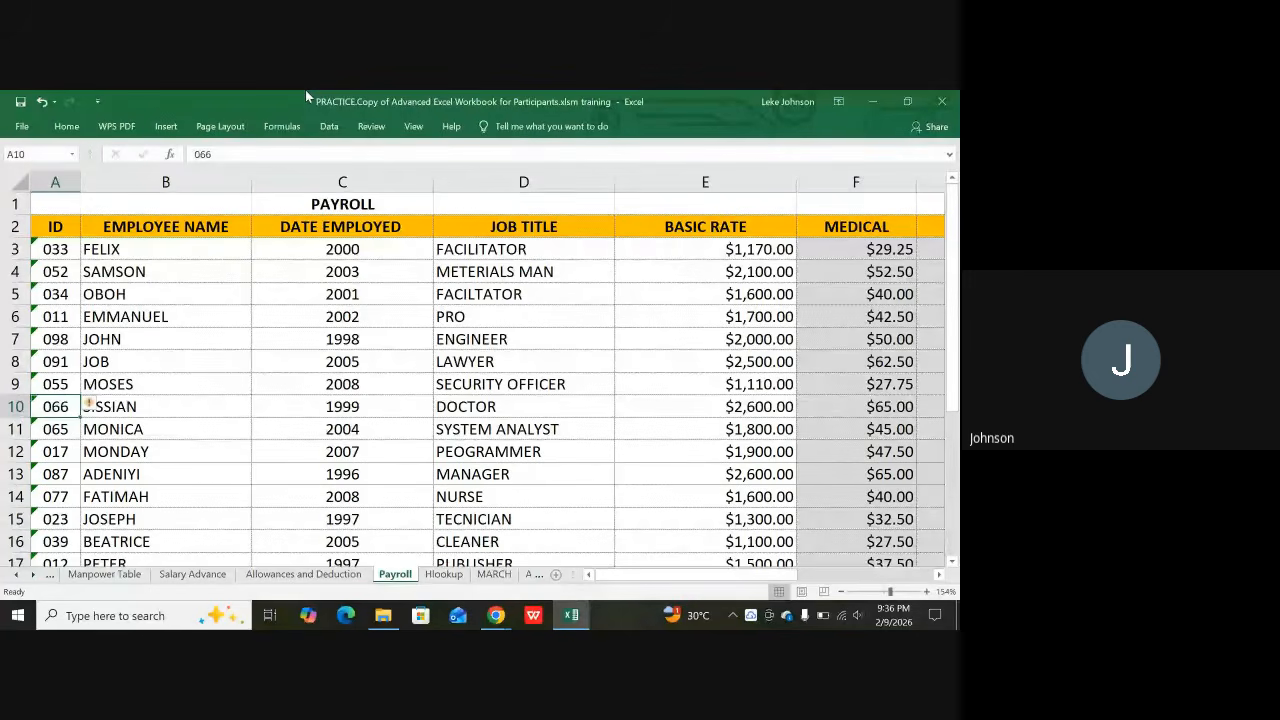
Return to the Hlookup sheet and compare the horizontal Product Code row 3 with the vertical sales table below
{"action": "key", "text": "ctrl+Page_Down"}
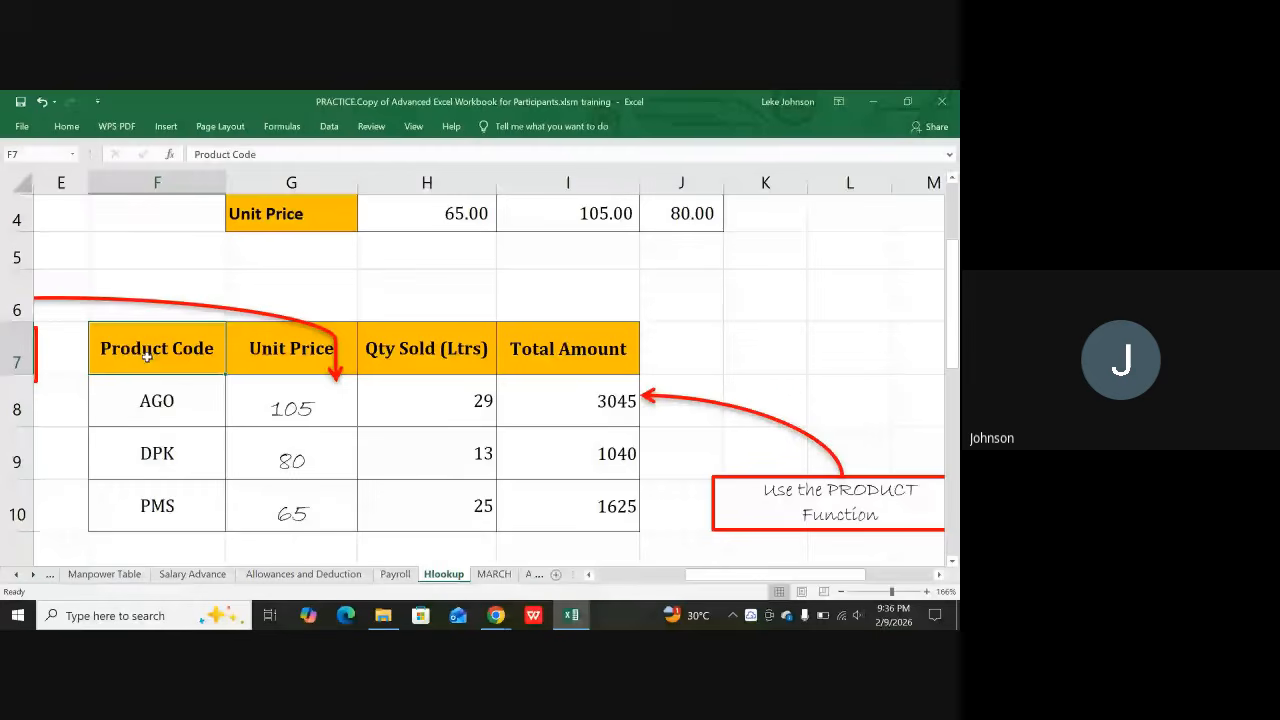
{"action": "scroll", "coordinate": [147, 355], "scroll_direction": "up", "scroll_amount": 1}
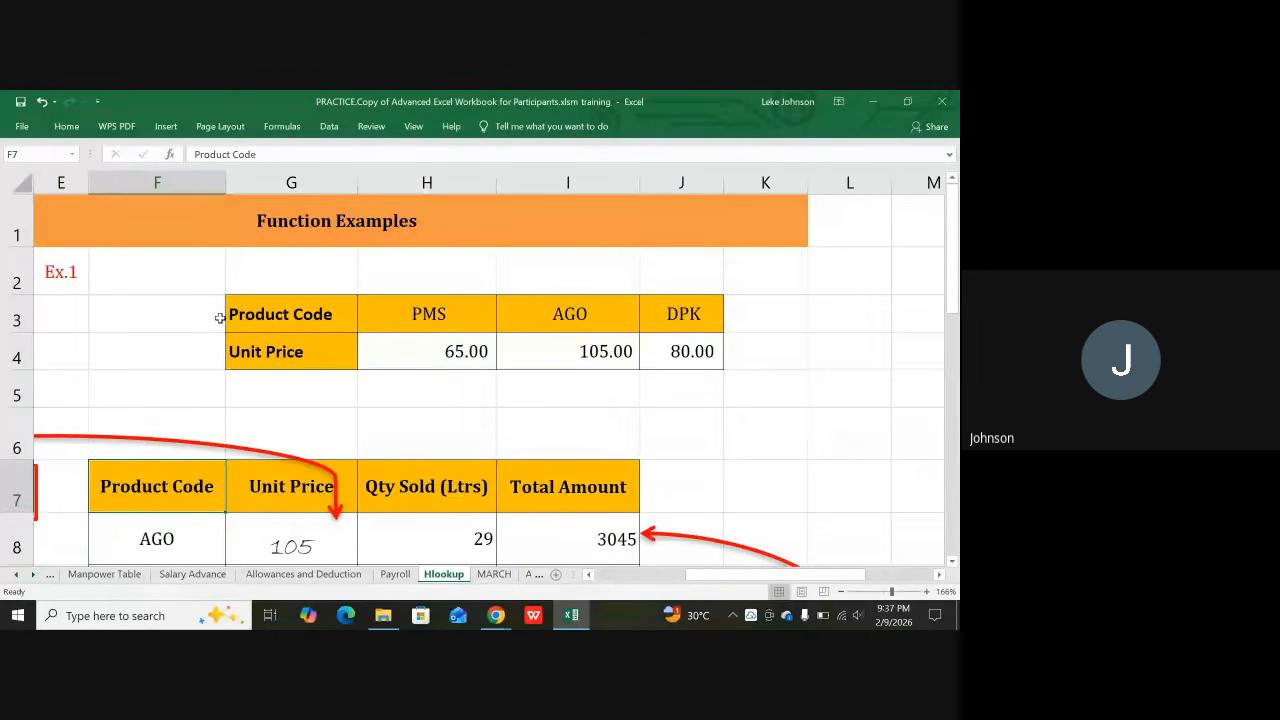
{"action": "left_click", "coordinate": [6, 322]}
{"action": "scroll", "coordinate": [293, 366], "scroll_direction": "down", "scroll_amount": 1}
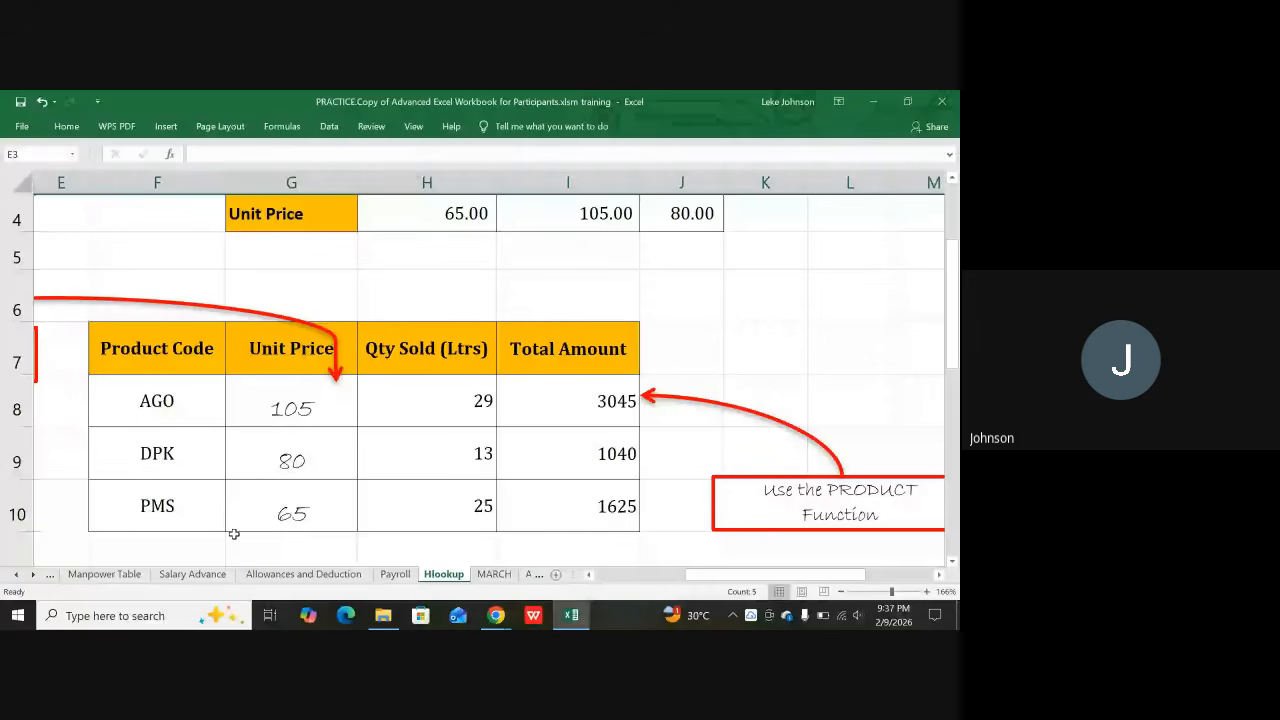
Return to the Payroll sheet and inspect the Rent HLOOKUP formula in G6, its header in G2 and the Xmas column
{"action": "key", "text": "ctrl+Page_Up"}
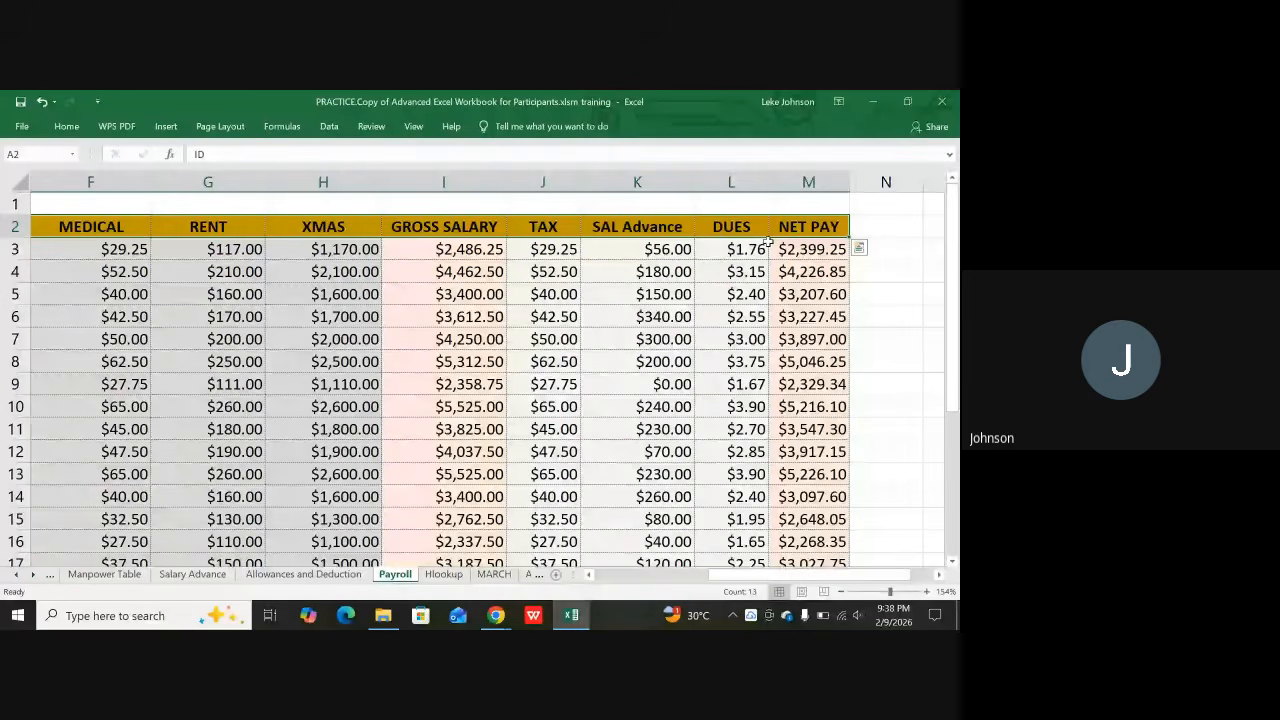
{"action": "left_click", "coordinate": [212, 317]}
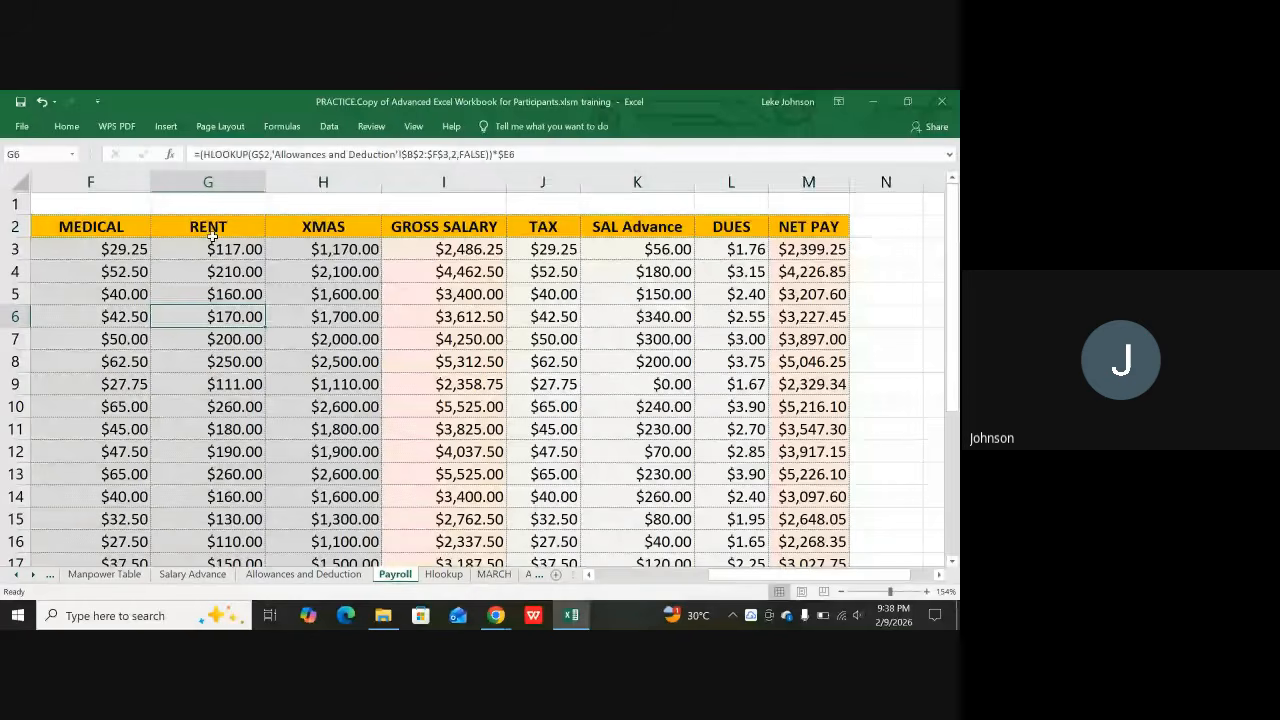
{"action": "left_click", "coordinate": [212, 235]}
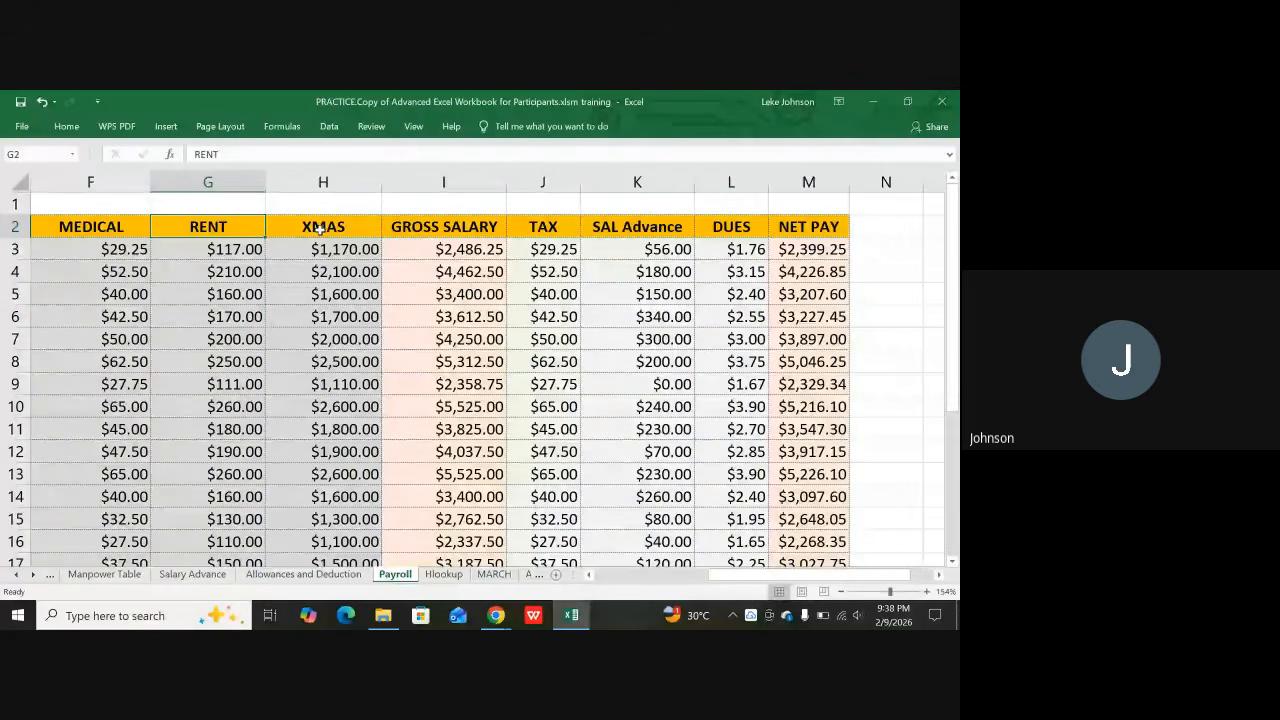
{"action": "left_click", "coordinate": [322, 184]}
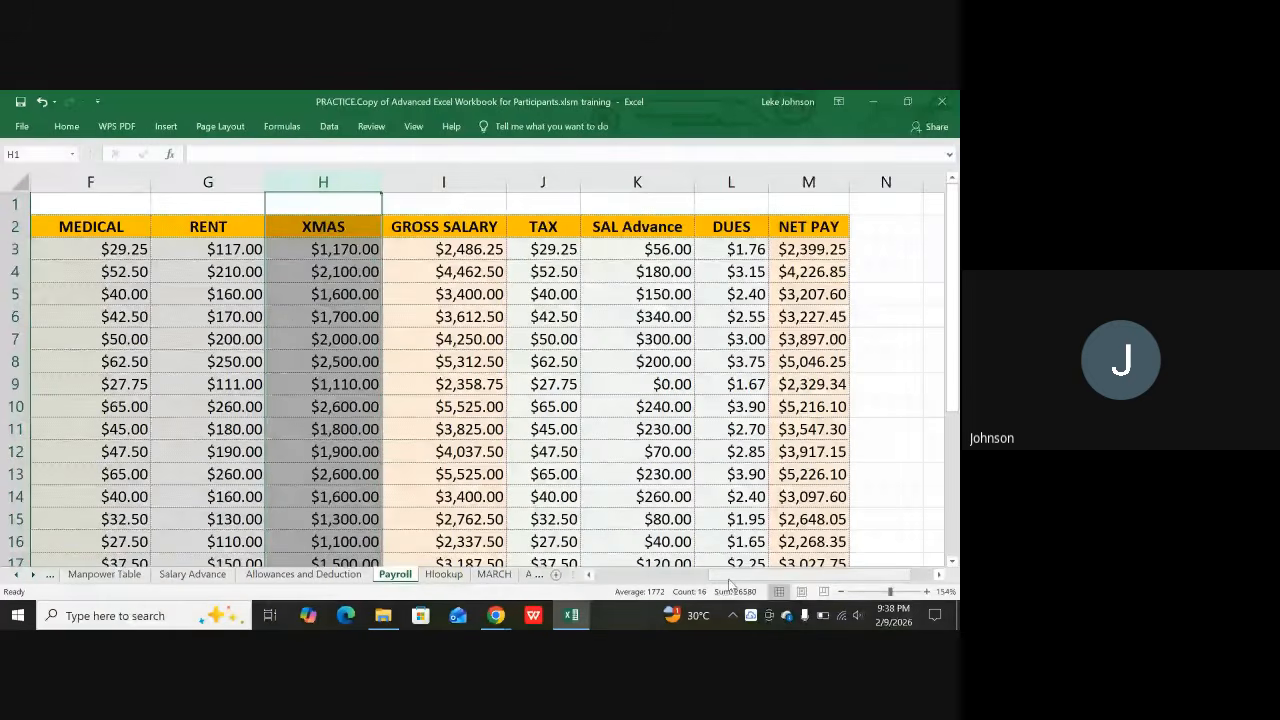
Examine the Payroll ID column A and the individual ID entries in A3 and A4
{"action": "left_click_drag", "start_coordinate": [730, 584], "coordinate": [615, 588]}
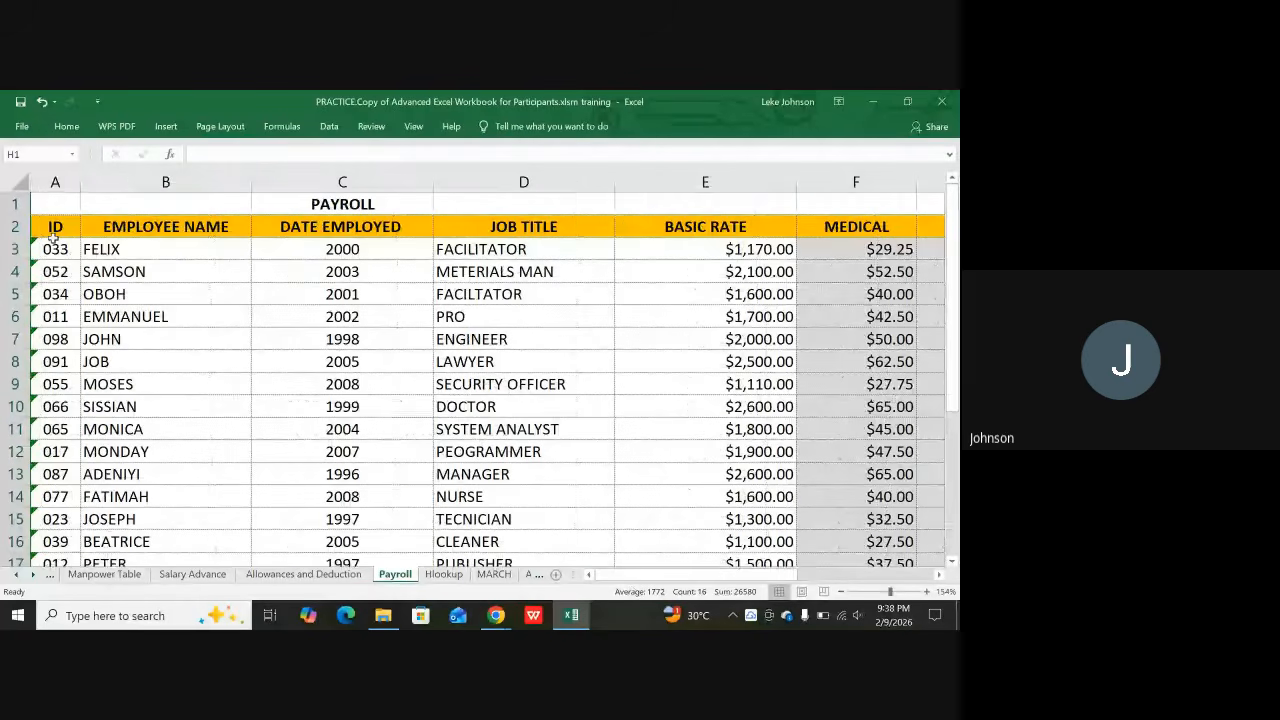
{"action": "left_click", "coordinate": [52, 182]}
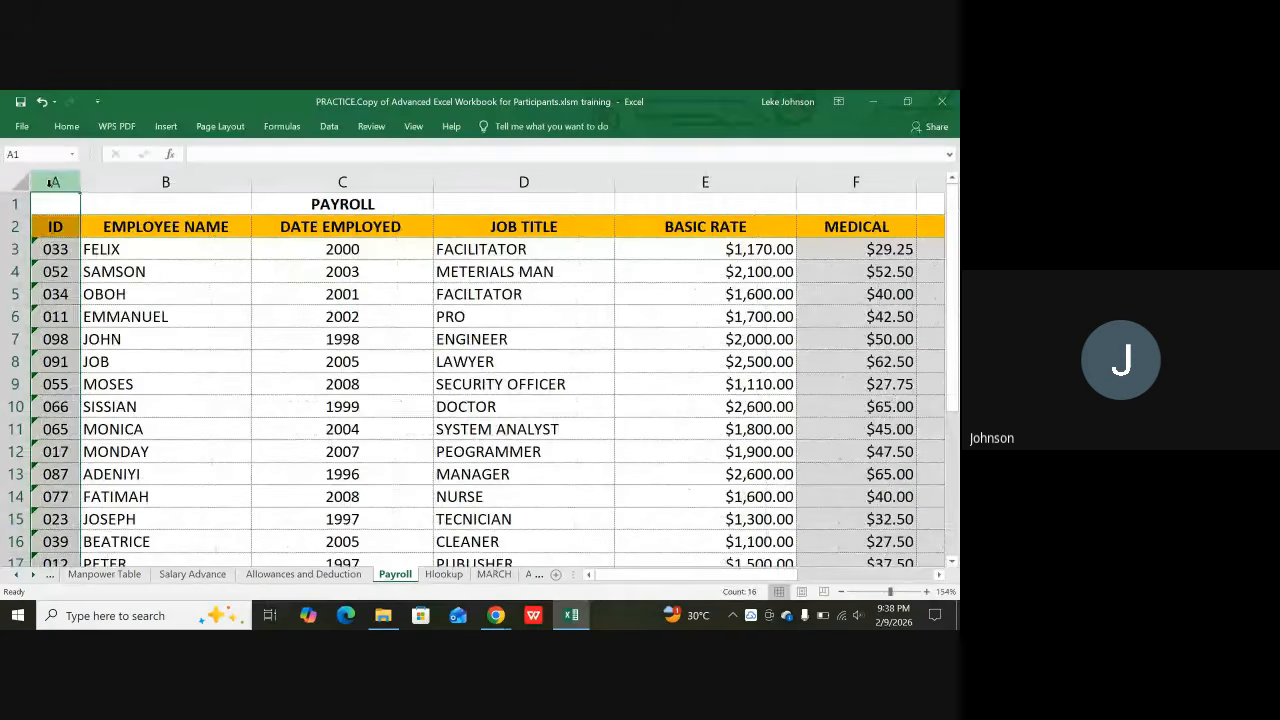
{"action": "left_click", "coordinate": [62, 252]}
{"action": "left_click", "coordinate": [90, 249]}
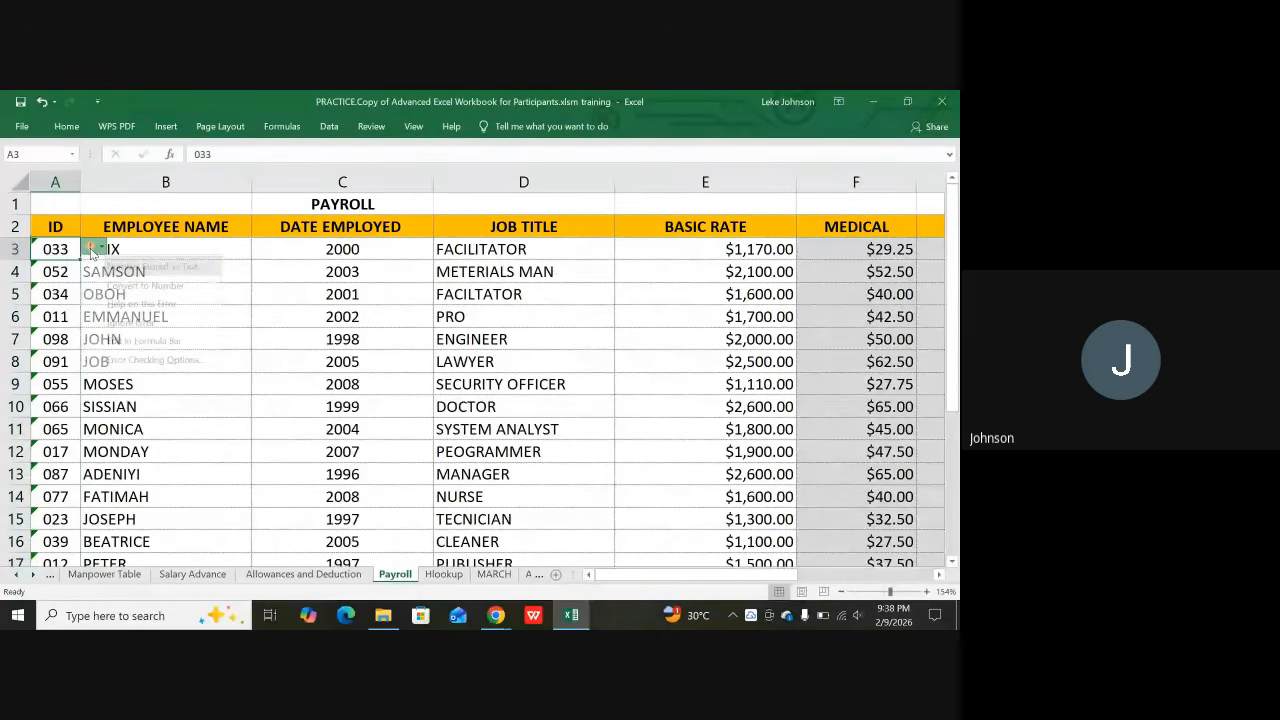
{"action": "left_click", "coordinate": [57, 265]}
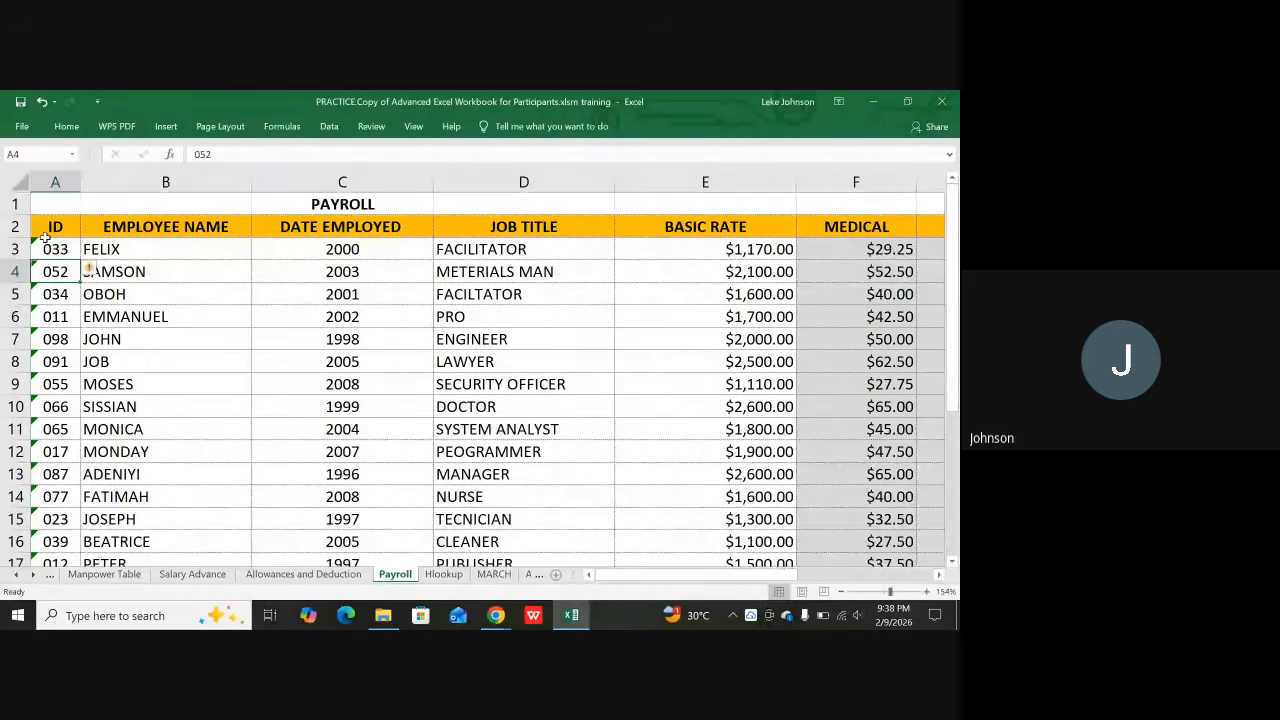
Trace the Payroll header row 2 from ID to Net Pay and check the Net Pay formula in M3
{"action": "left_click_drag", "start_coordinate": [45, 236], "coordinate": [340, 227]}
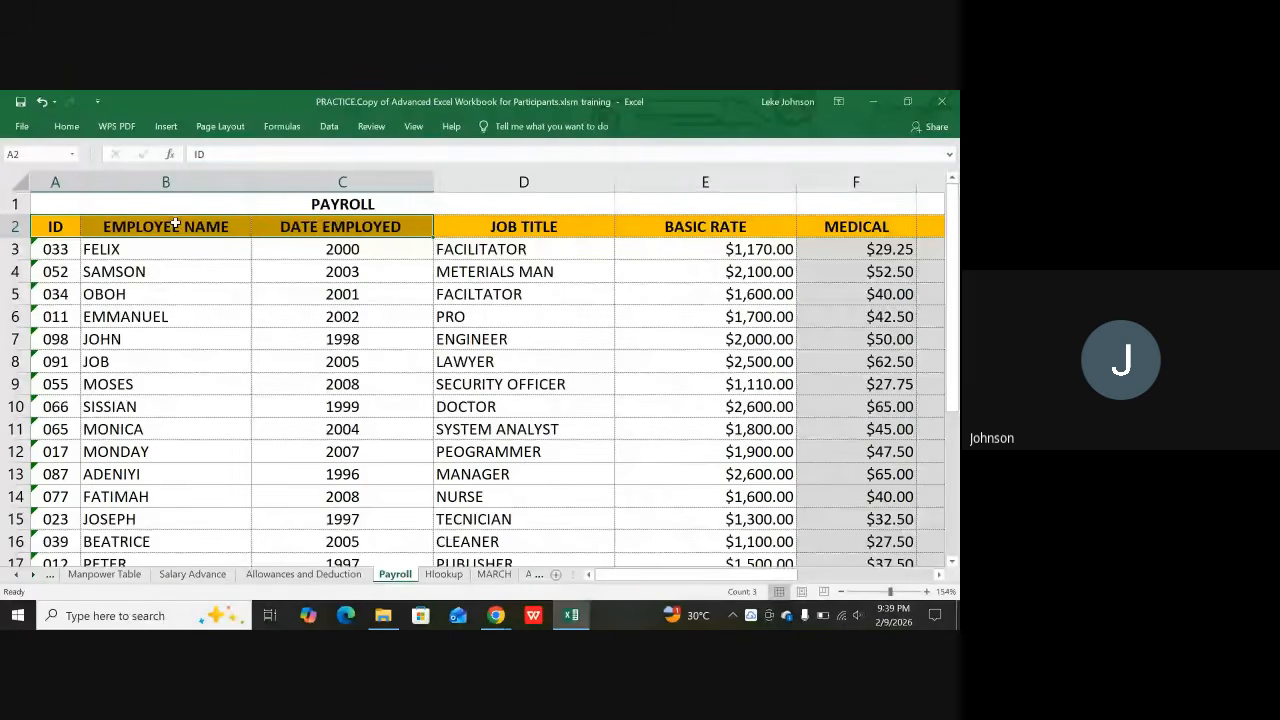
{"action": "left_click", "coordinate": [46, 229]}
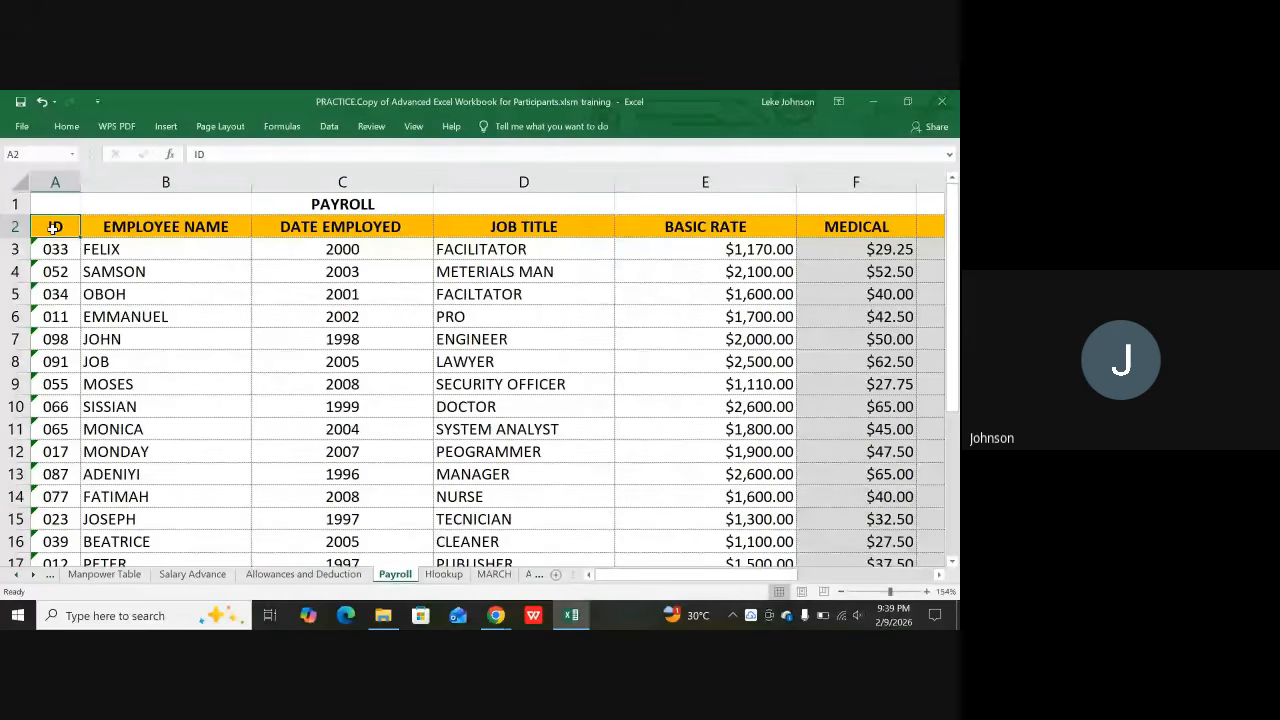
{"action": "left_click_drag", "start_coordinate": [55, 228], "coordinate": [881, 228]}
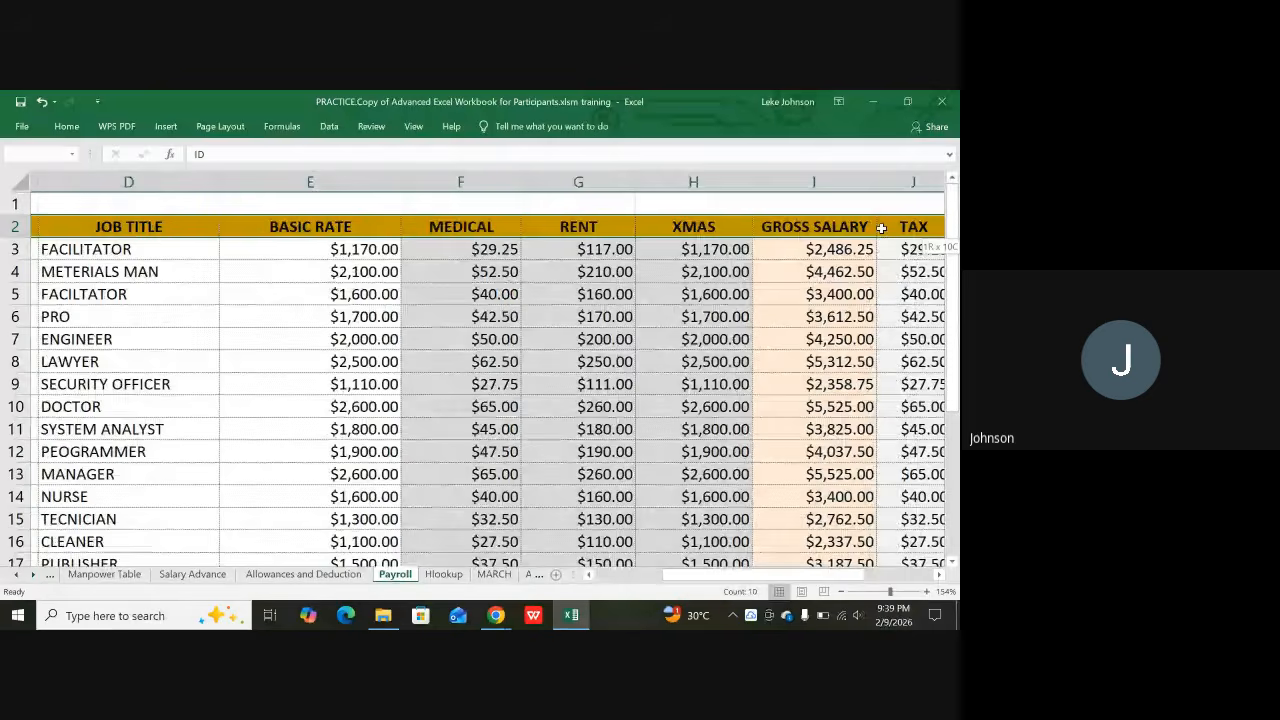
{"action": "left_click_drag", "start_coordinate": [881, 228], "coordinate": [797, 235]}
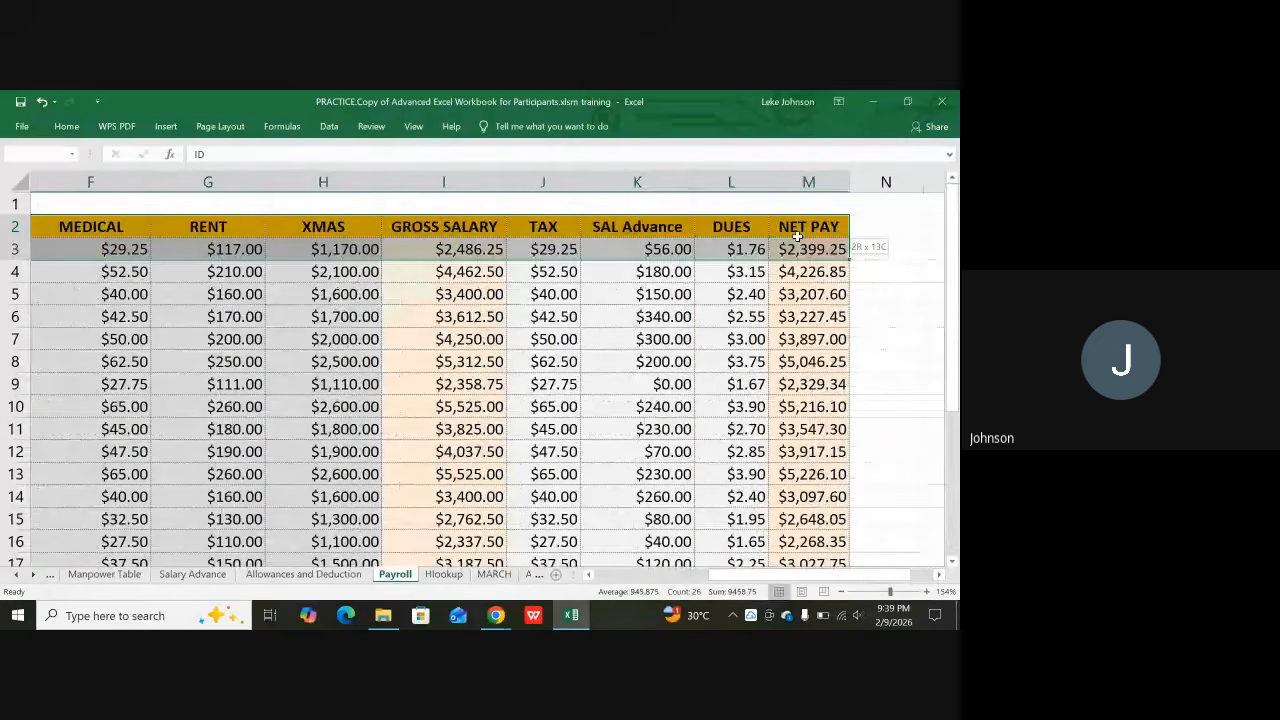
{"action": "left_click", "coordinate": [797, 237]}
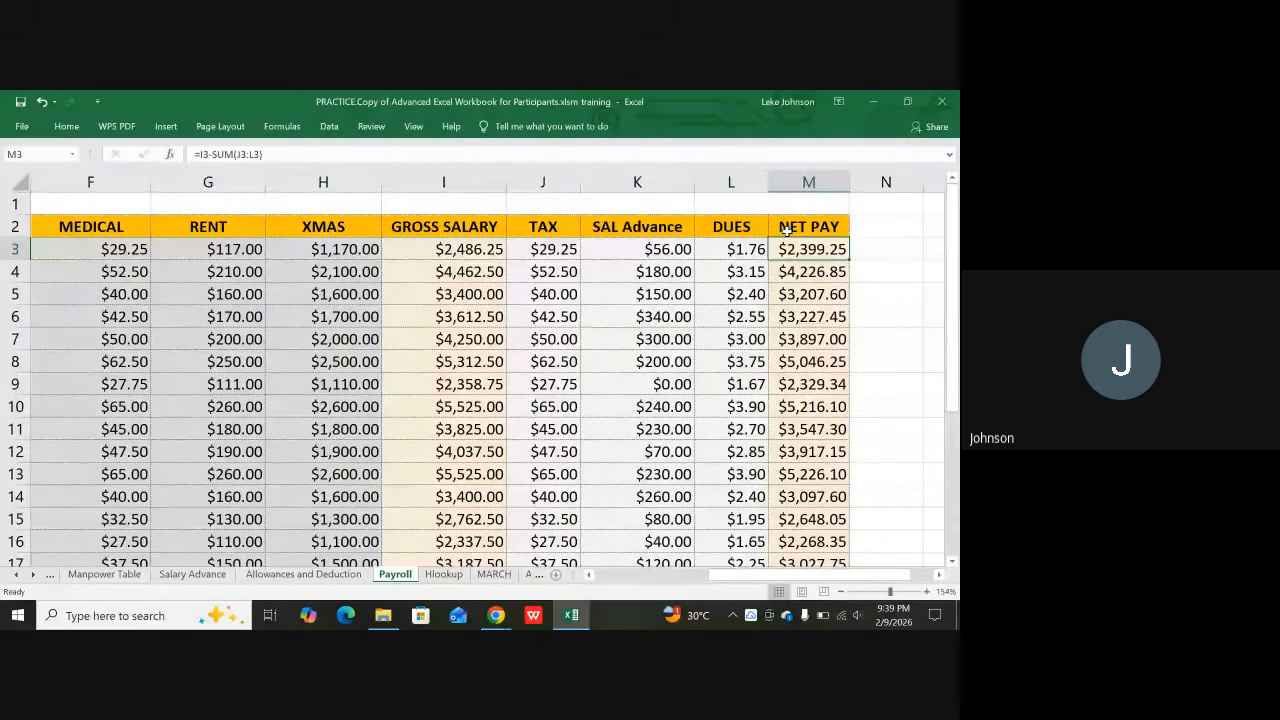
{"action": "left_click", "coordinate": [787, 230]}
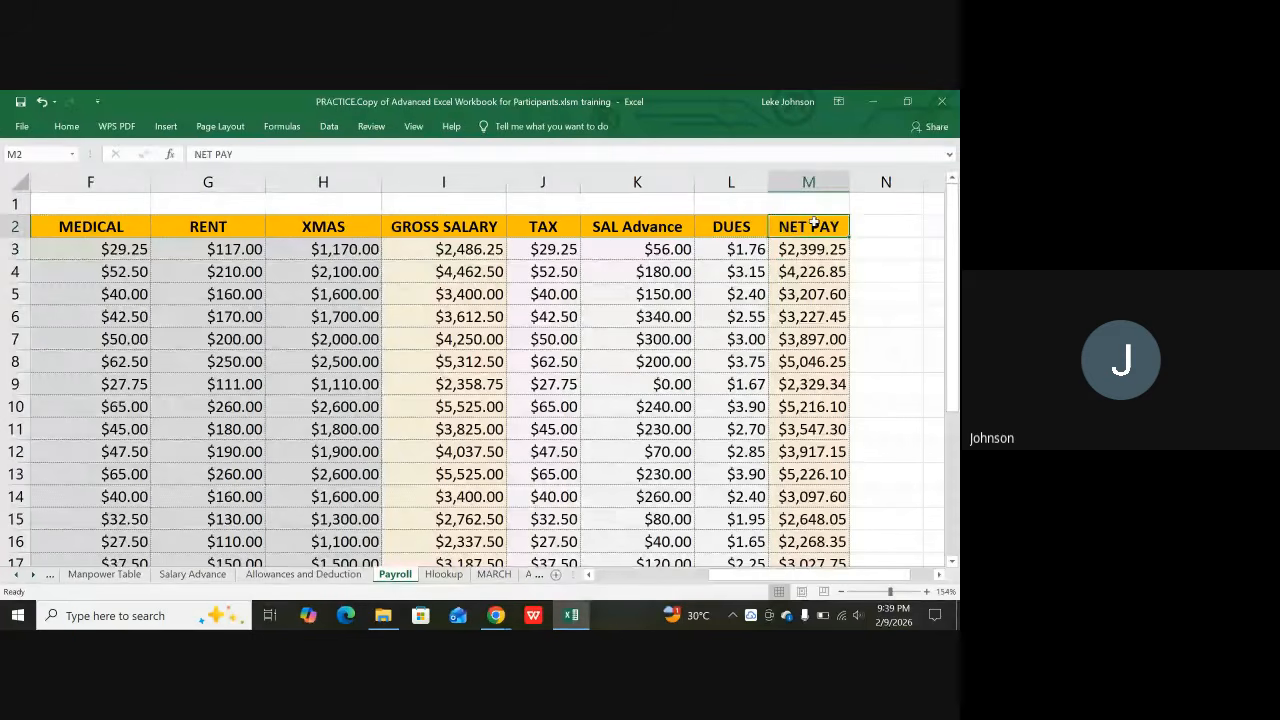
Review the notes below the Payroll table showing which columns use HLOOKUP and which use VLOOKUP
{"action": "scroll", "coordinate": [839, 344], "scroll_direction": "down", "scroll_amount": 1}
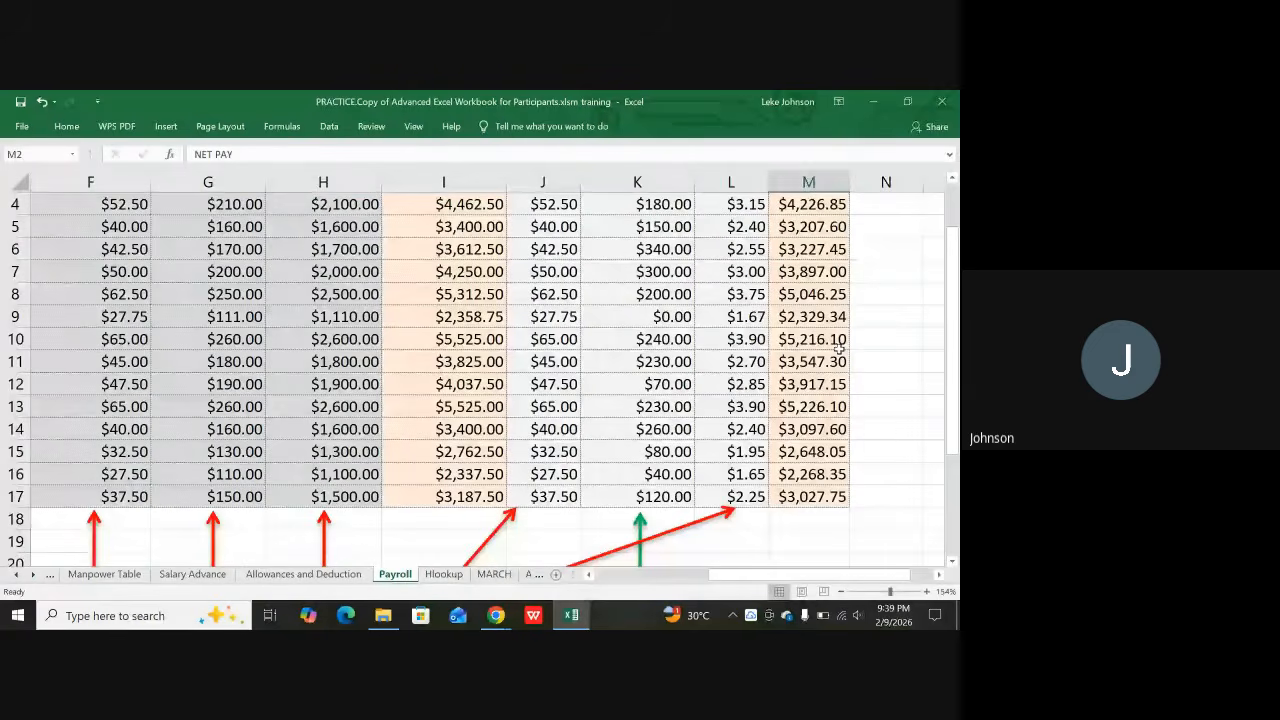
{"action": "scroll", "coordinate": [839, 344], "scroll_direction": "up", "scroll_amount": 1}
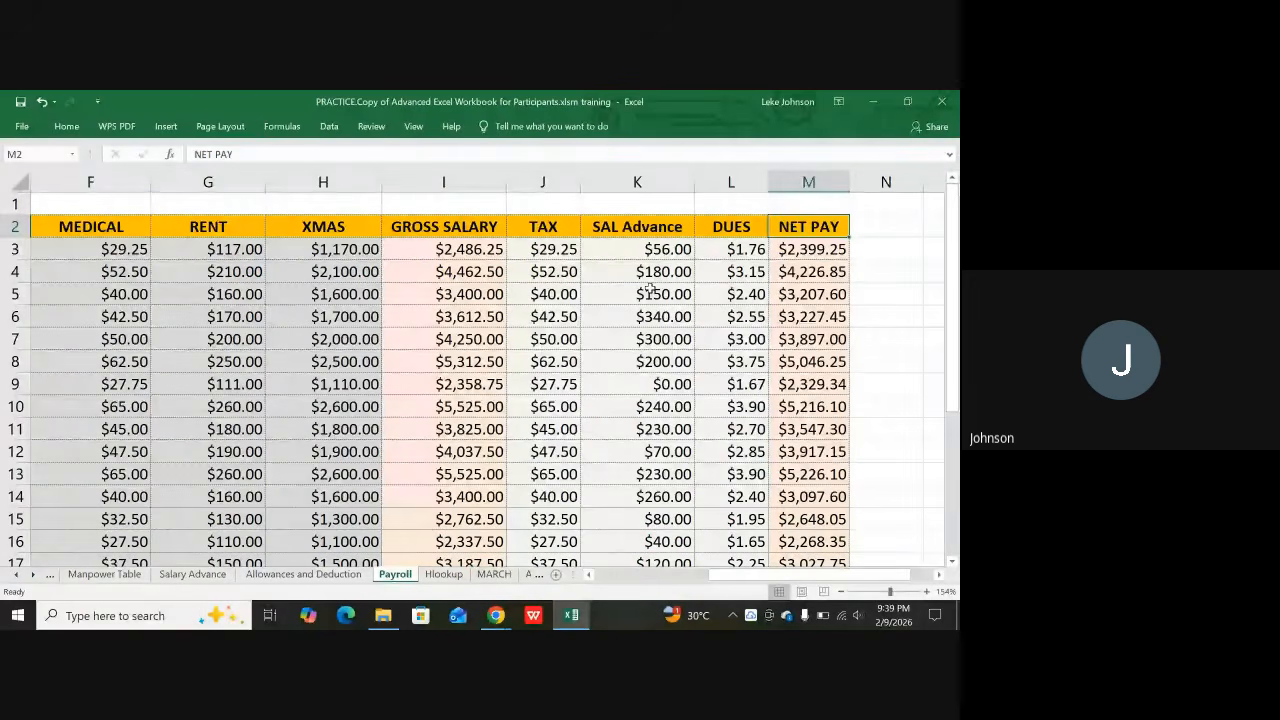
{"action": "scroll", "coordinate": [556, 318], "scroll_direction": "down", "scroll_amount": 3}
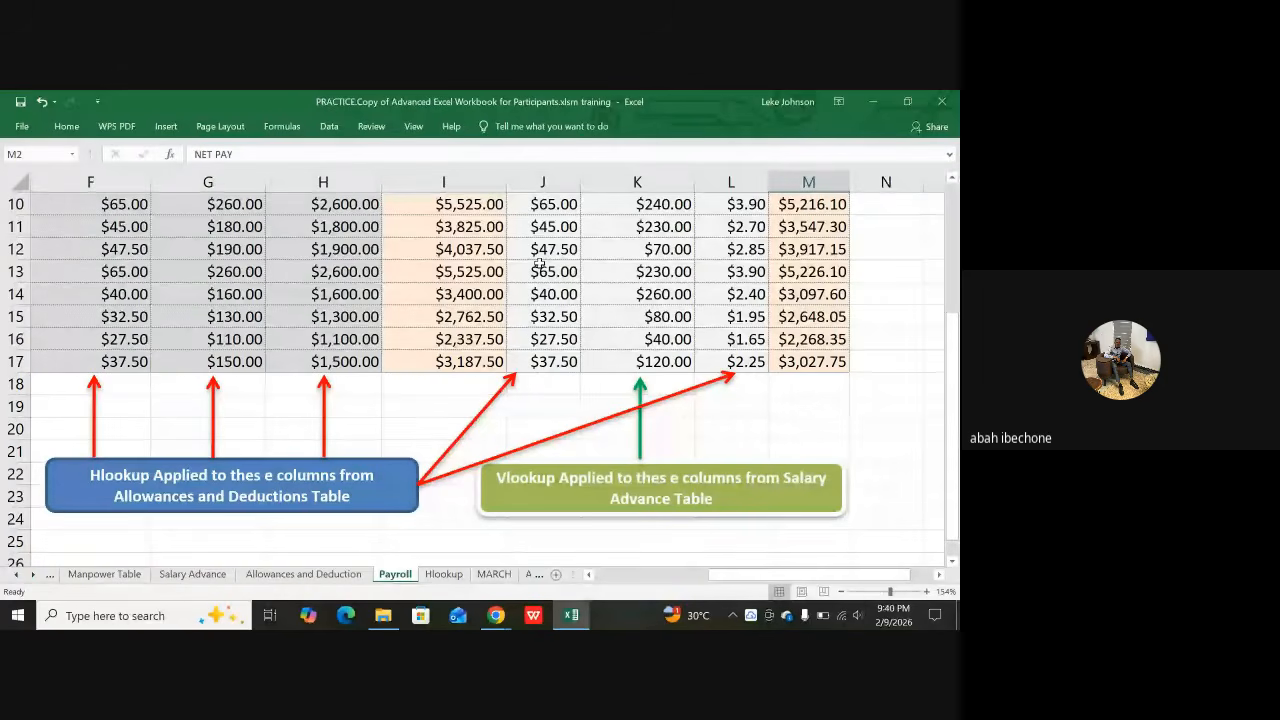
{"action": "scroll", "coordinate": [505, 309], "scroll_direction": "up", "scroll_amount": 1}
{"action": "scroll", "coordinate": [505, 309], "scroll_direction": "up", "scroll_amount": 1}
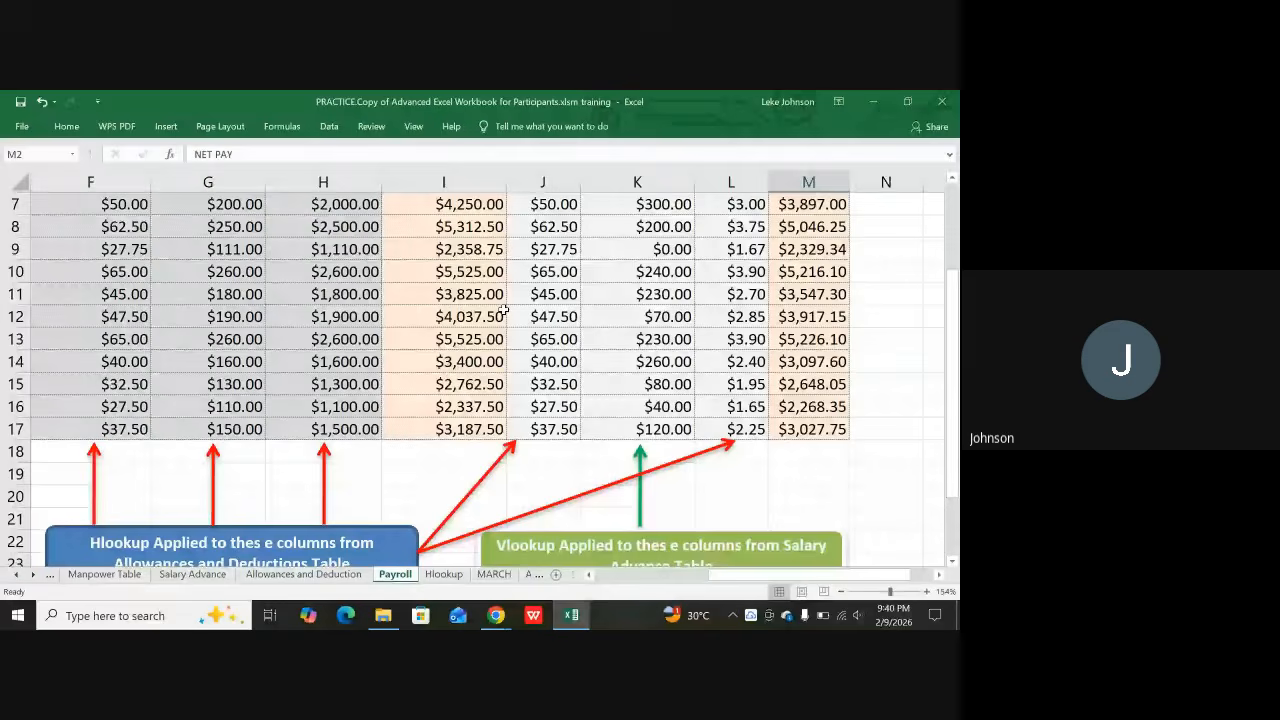
{"action": "scroll", "coordinate": [515, 350], "scroll_direction": "up", "scroll_amount": 2}
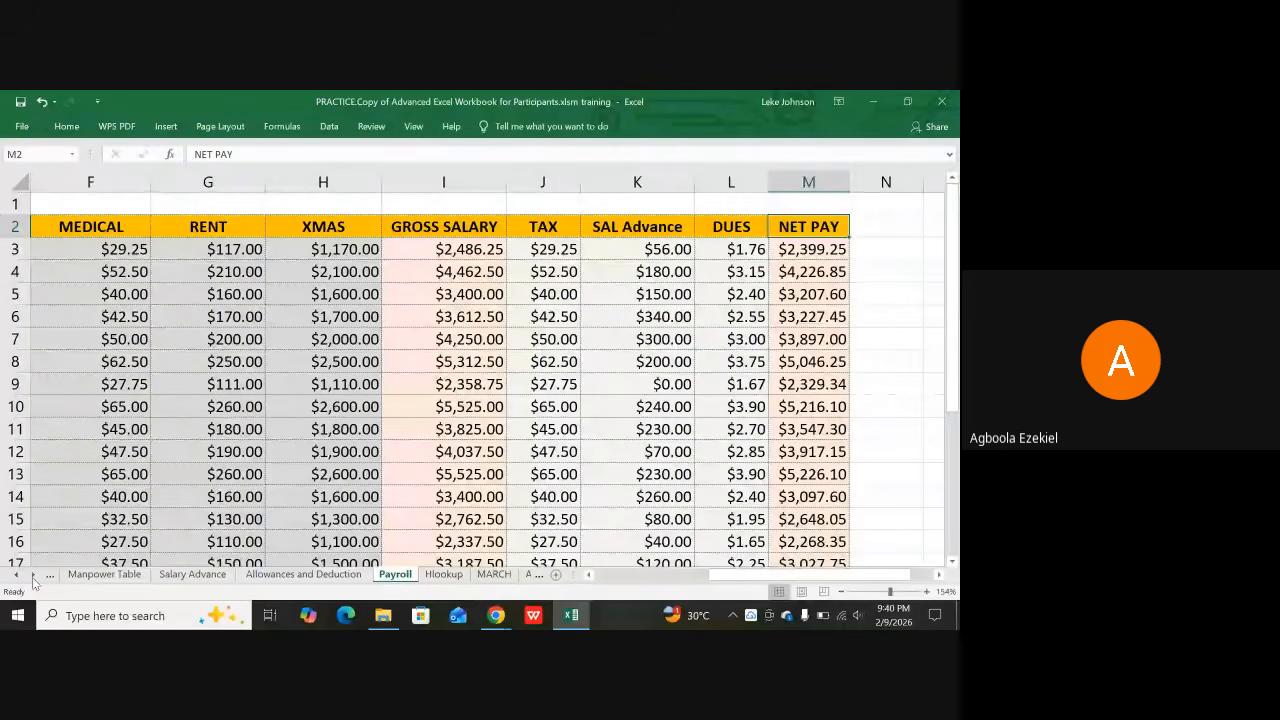
Check the Gross Salary formula in I6 and go back to the ID header in A2
{"action": "left_click", "coordinate": [33, 575]}
{"action": "left_click", "coordinate": [443, 316]}
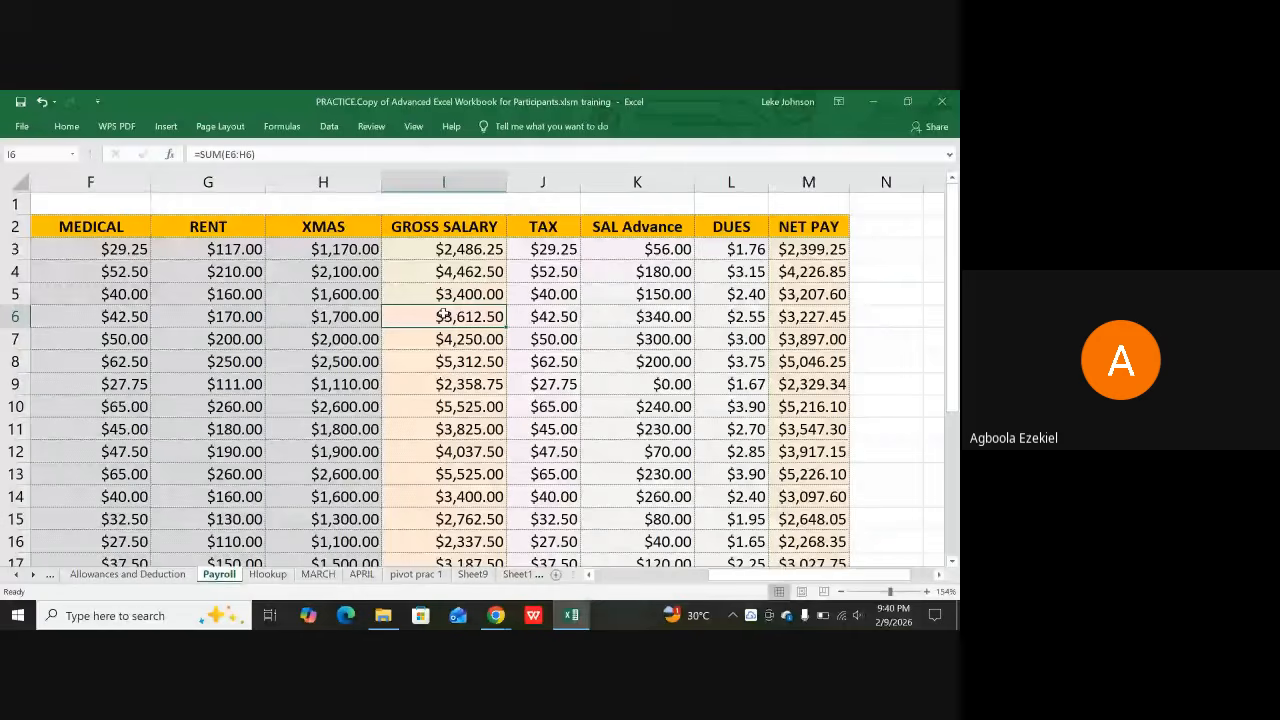
{"action": "key", "text": "Home"}
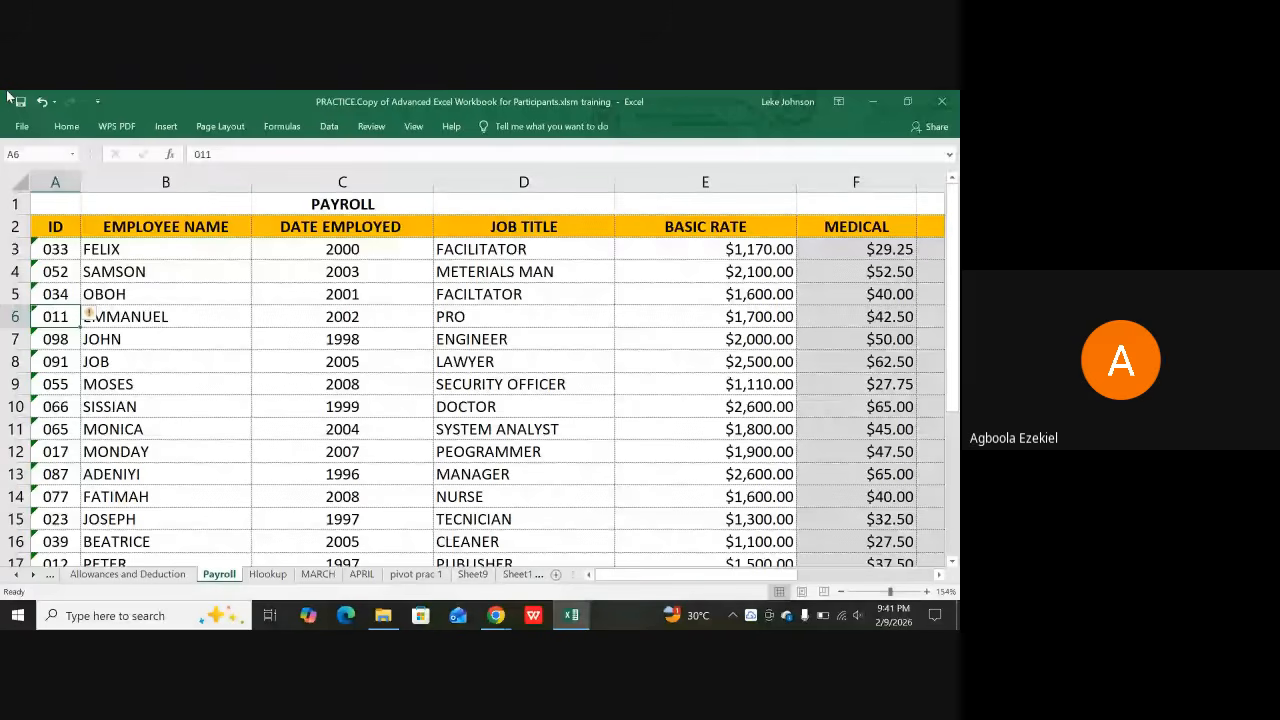
{"action": "key", "text": "ctrl+Up"}
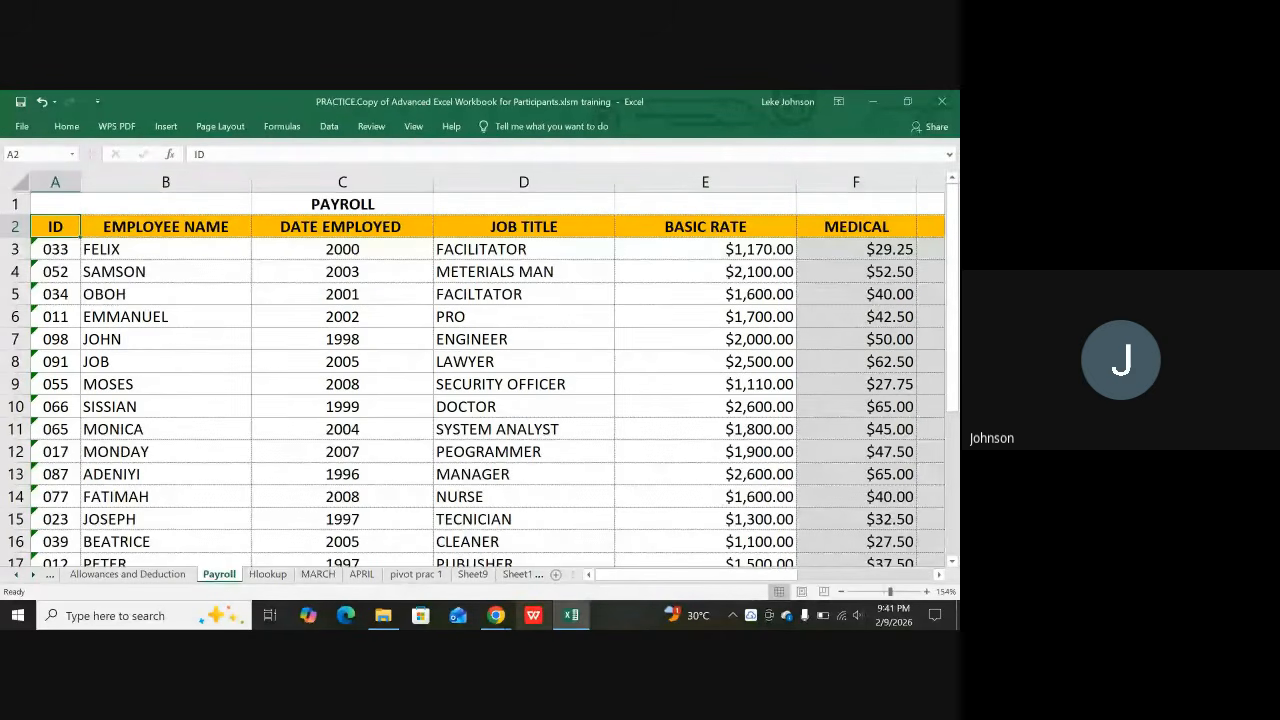
Switch to the Google Meet window to check the call, then return to the Excel workbook
{"action": "left_click", "coordinate": [497, 617]}
{"action": "mouse_move", "coordinate": [497, 617]}
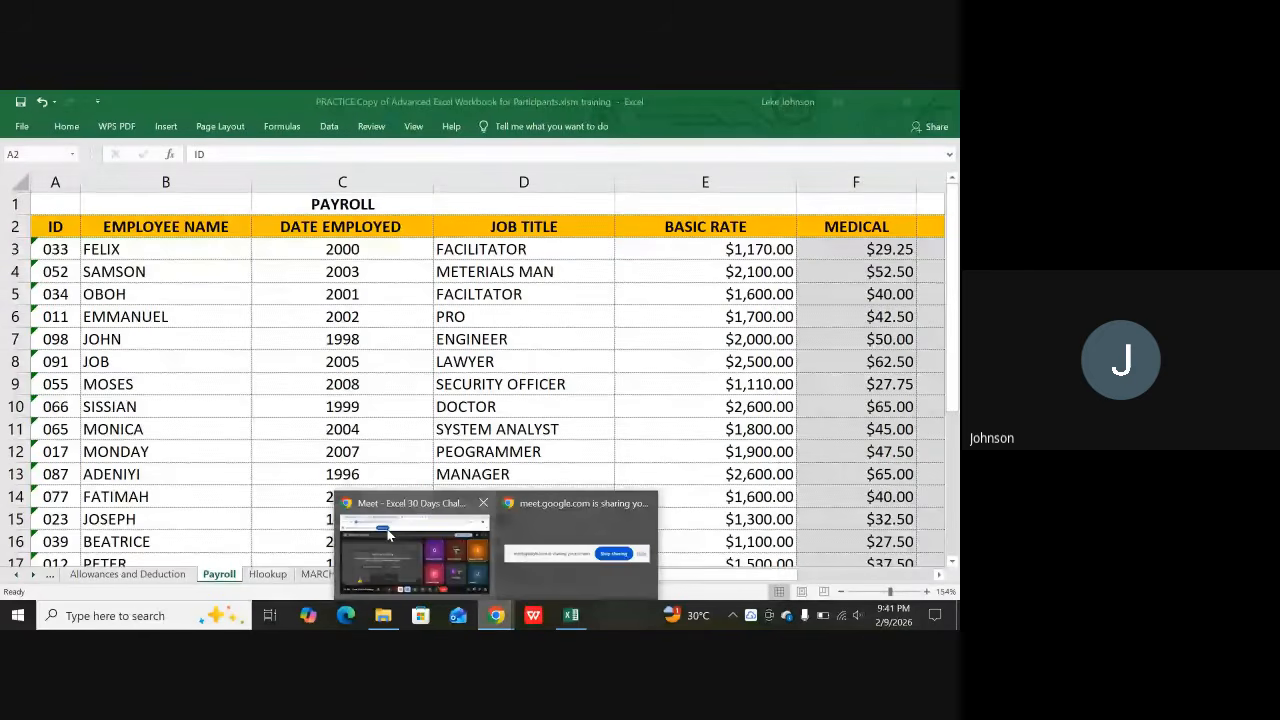
{"action": "left_click", "coordinate": [388, 536]}
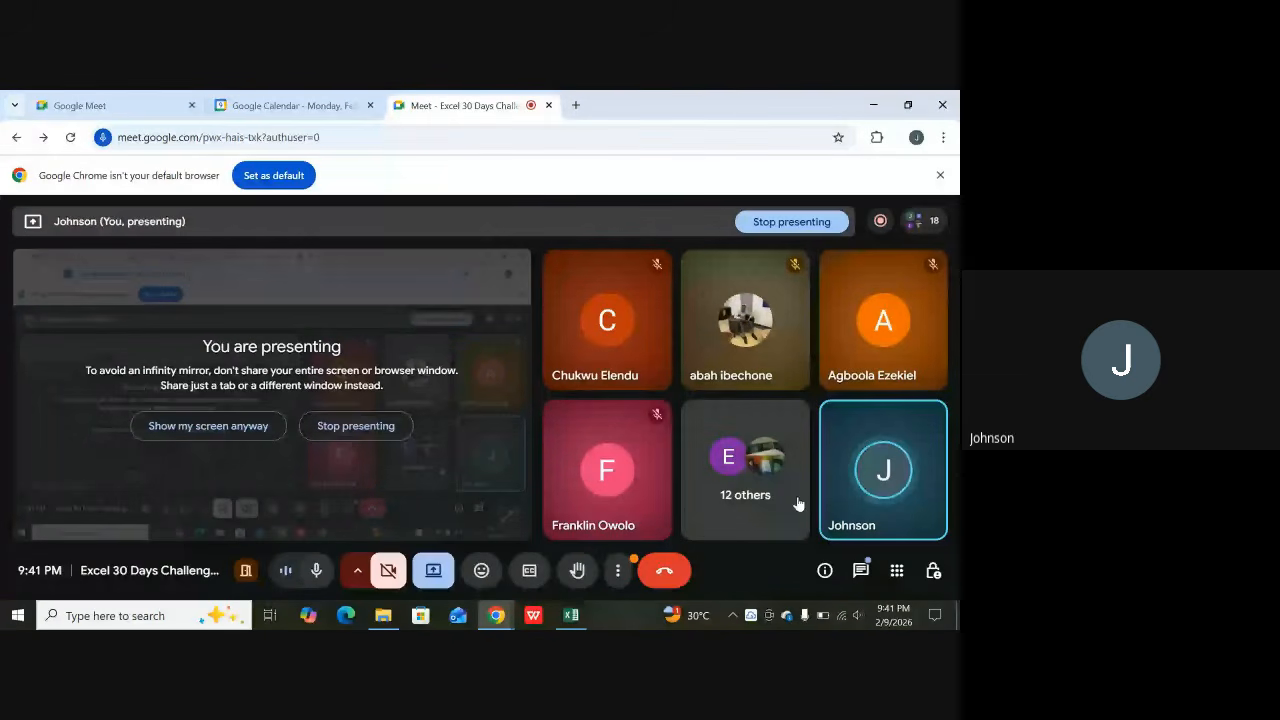
{"action": "left_click", "coordinate": [573, 619]}
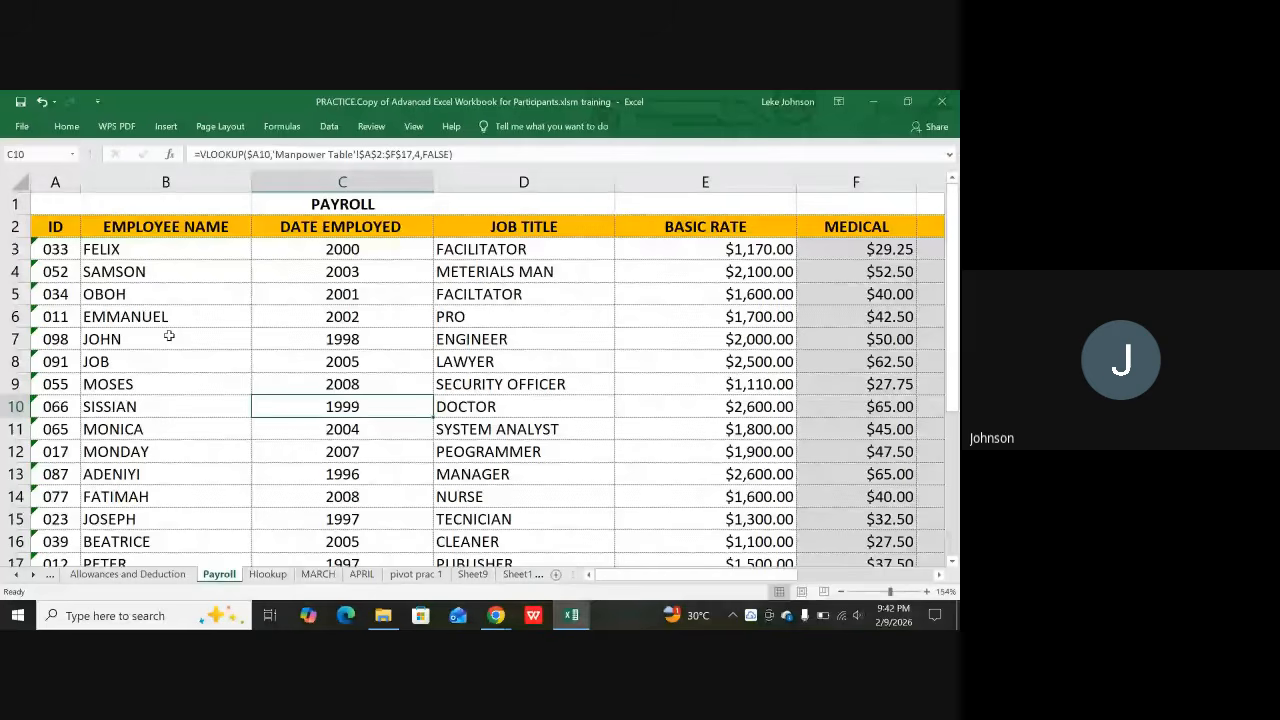
Select the whole Payroll table from the ID header in A2 to the last Net Pay cell, M17, and review it
{"action": "left_click", "coordinate": [56, 228]}
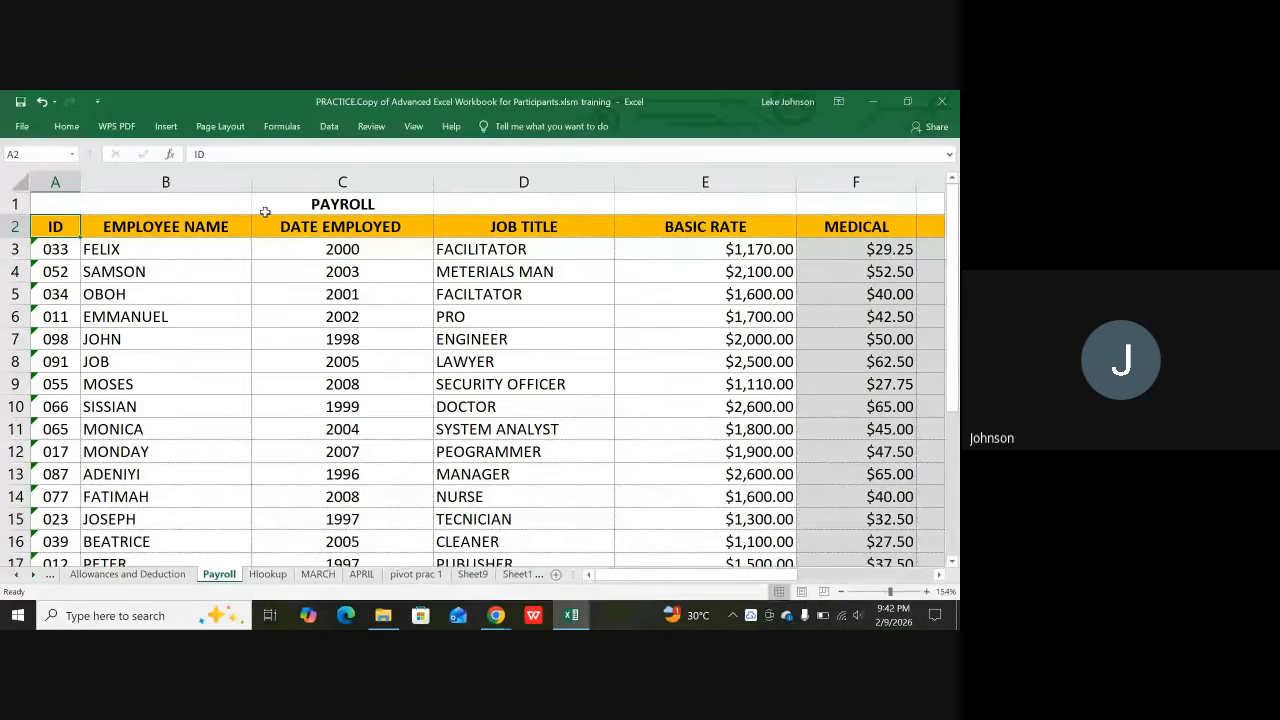
{"action": "key", "text": "ctrl+shift+Right"}
{"action": "key", "text": "ctrl+shift+Down"}
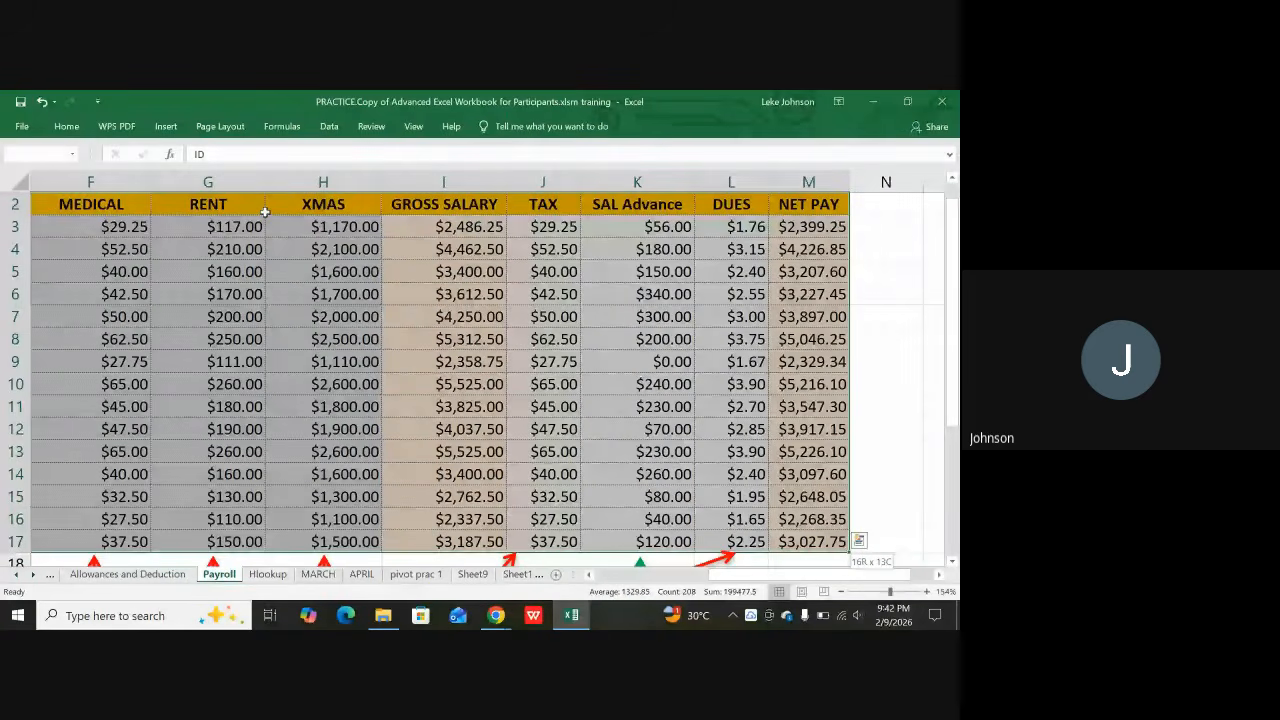
{"action": "scroll", "coordinate": [558, 260], "scroll_direction": "down", "scroll_amount": 2}
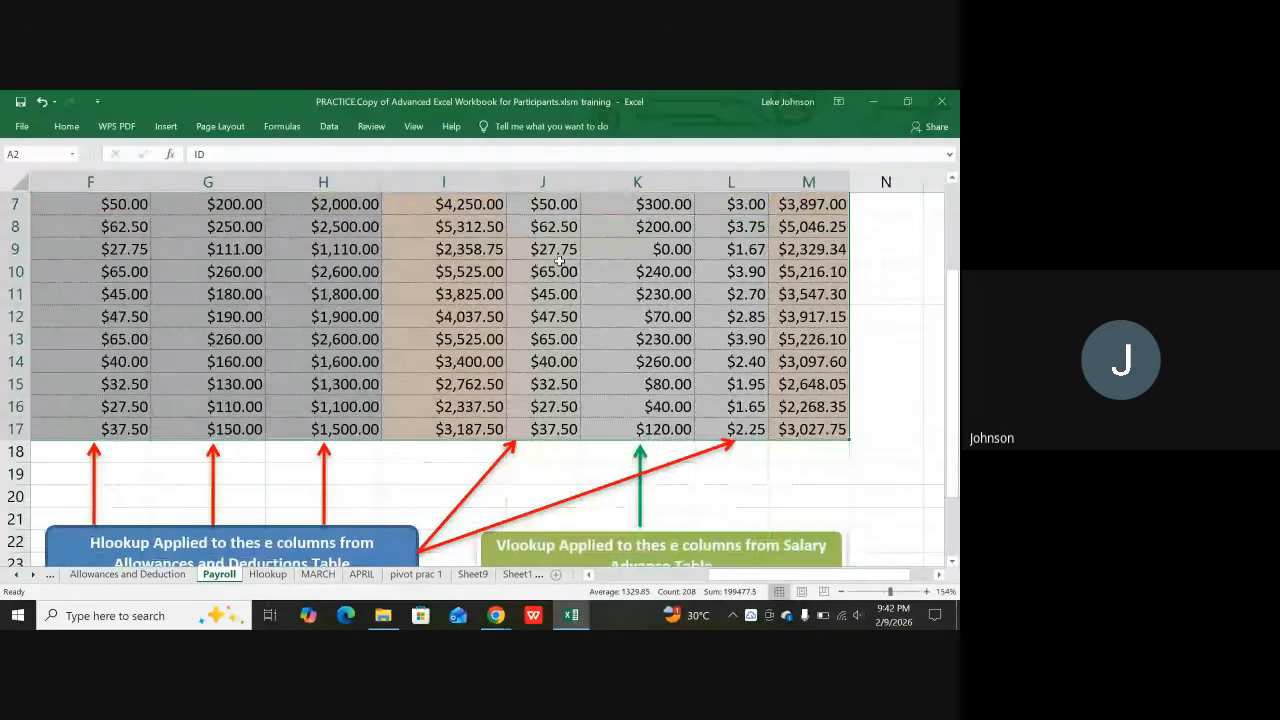
{"action": "scroll", "coordinate": [558, 260], "scroll_direction": "up", "scroll_amount": 2}
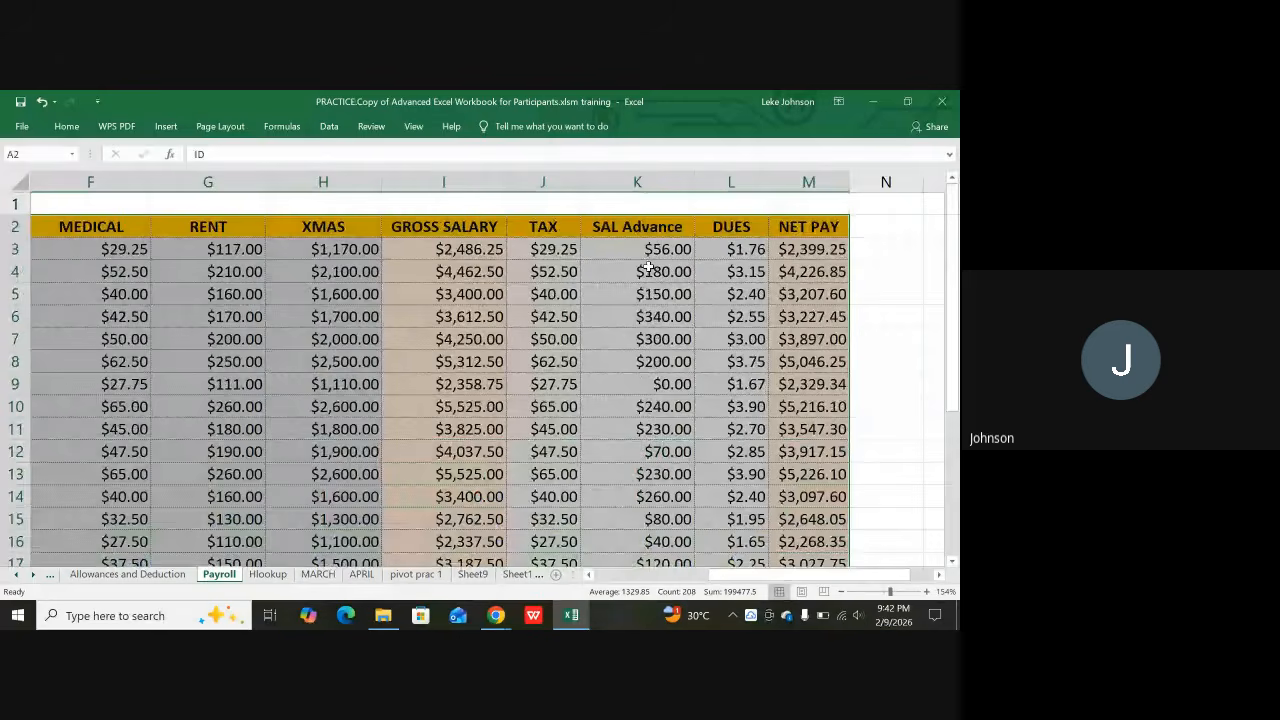
Compare the Tax HLOOKUP formula in J3, the SAL Advance VLOOKUP formulas in K3 and K4, and the Gross Salary sum in I4
{"action": "left_click", "coordinate": [560, 250]}
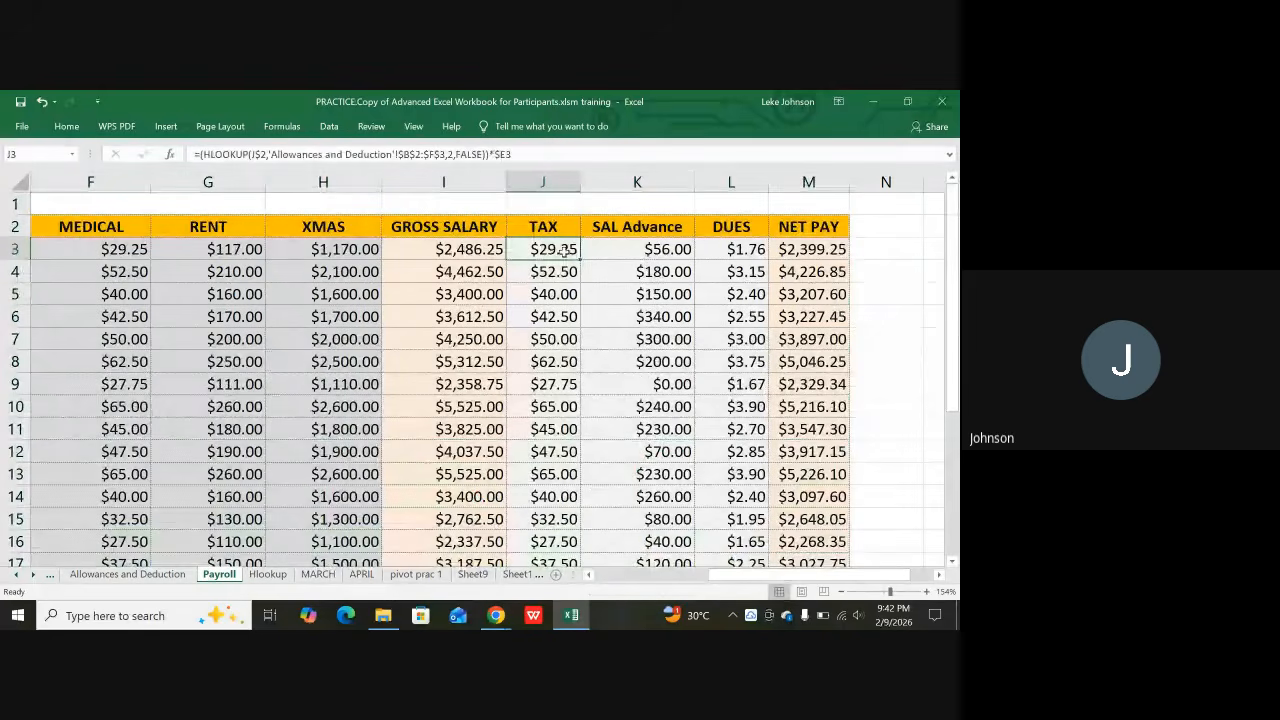
{"action": "key", "text": "Down"}
{"action": "left_click", "coordinate": [649, 257]}
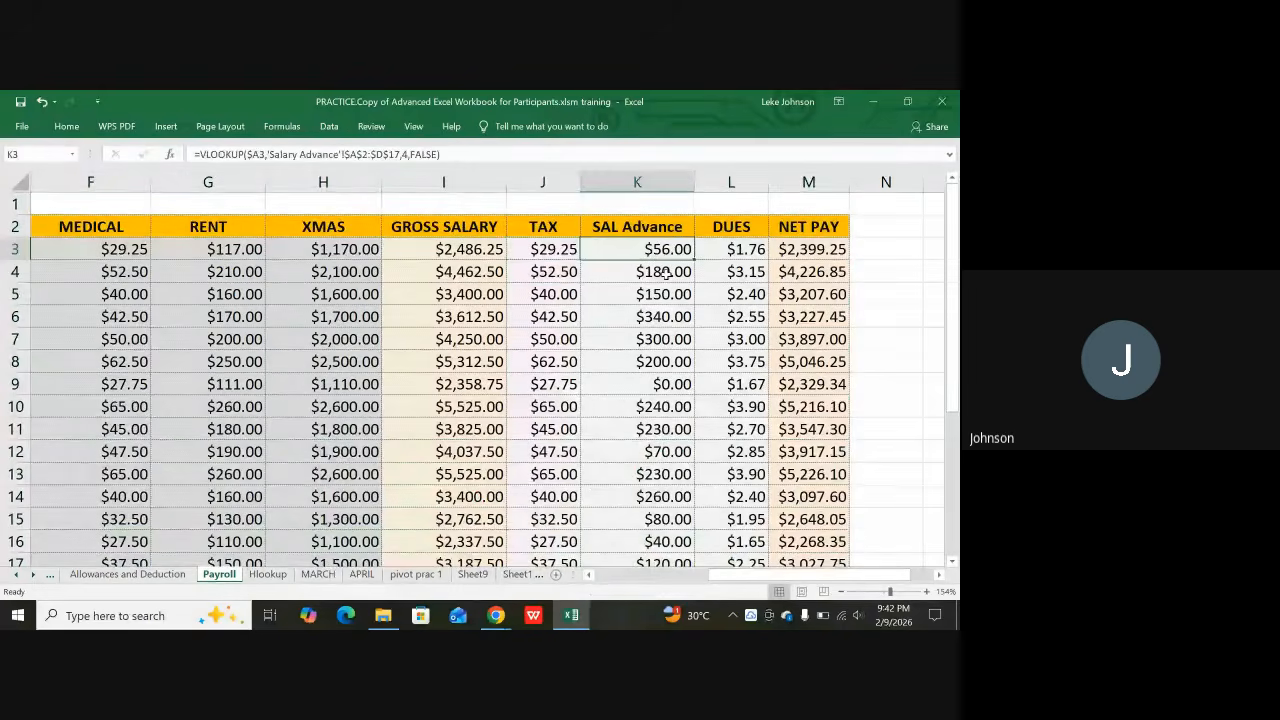
{"action": "left_click", "coordinate": [666, 272]}
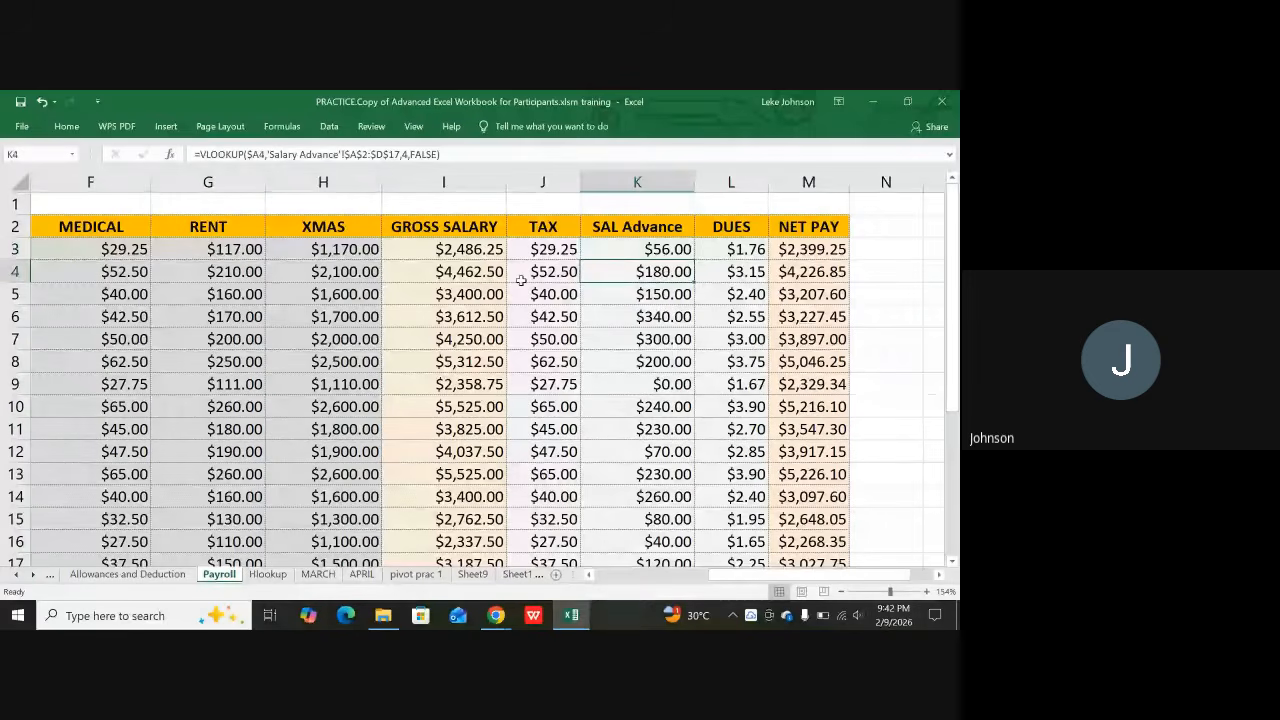
{"action": "left_click", "coordinate": [480, 274]}
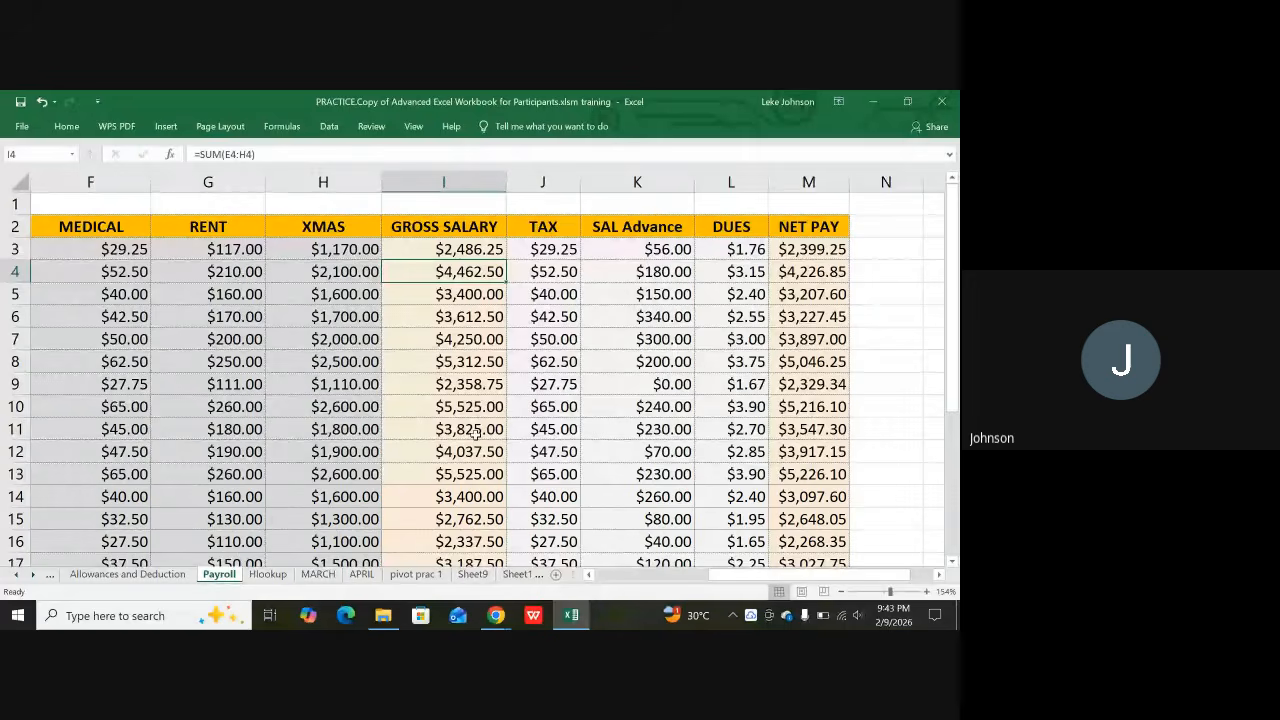
Review the lookup source notes under the Payroll table and open the Allowances and Deduction sheet they refer to
{"action": "scroll", "coordinate": [475, 432], "scroll_direction": "down", "scroll_amount": 3}
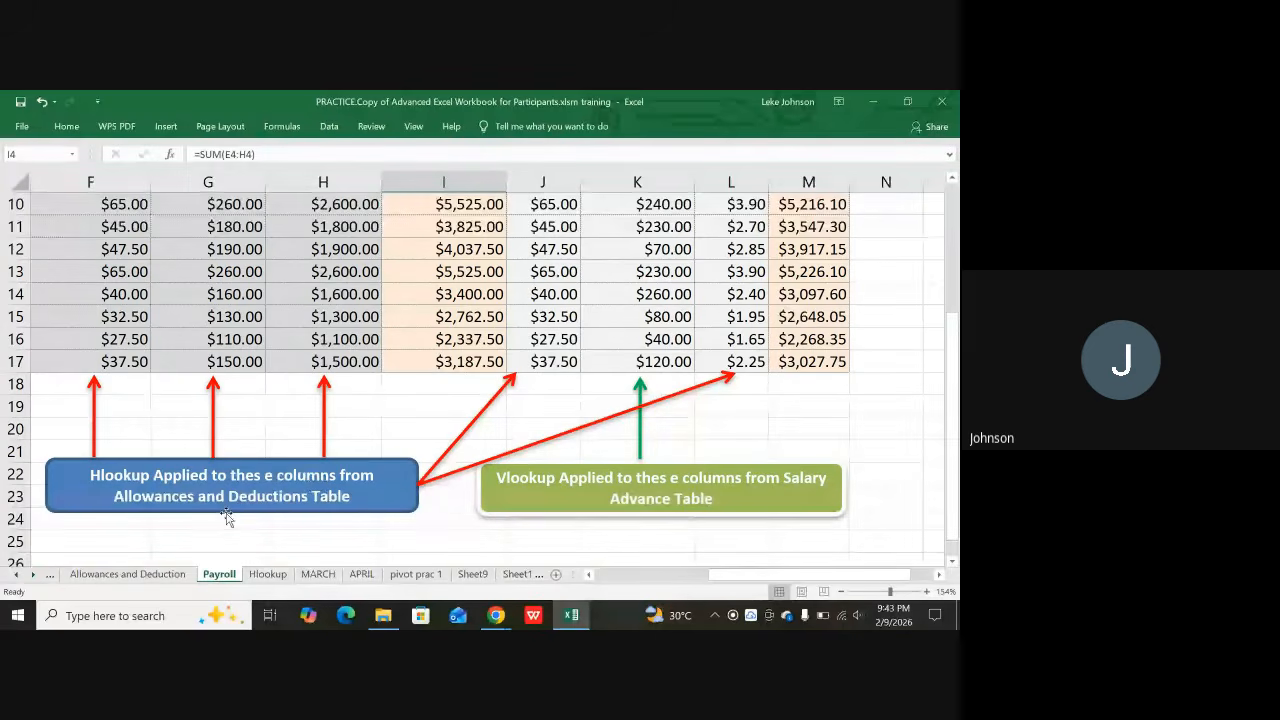
{"action": "left_click", "coordinate": [127, 574]}
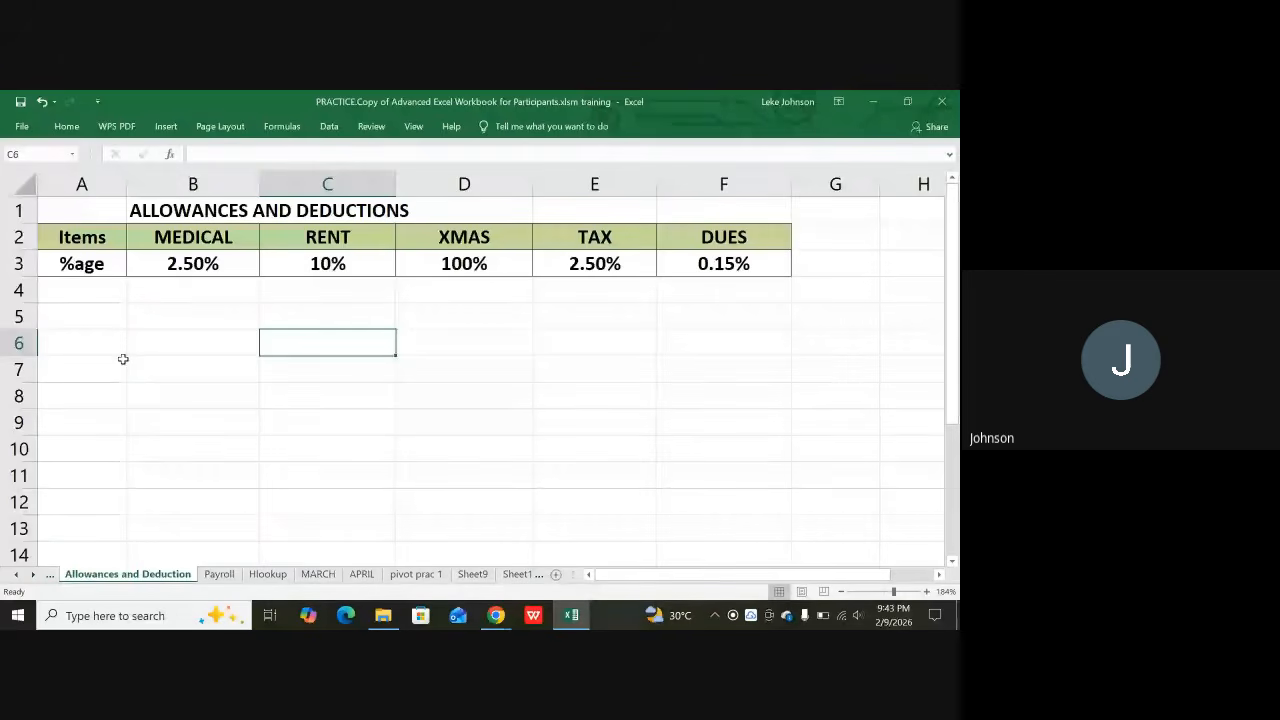
Examine the Items header row 2, the %age row 3 and the MEDICAL column B of the allowances table
{"action": "left_click", "coordinate": [16, 237]}
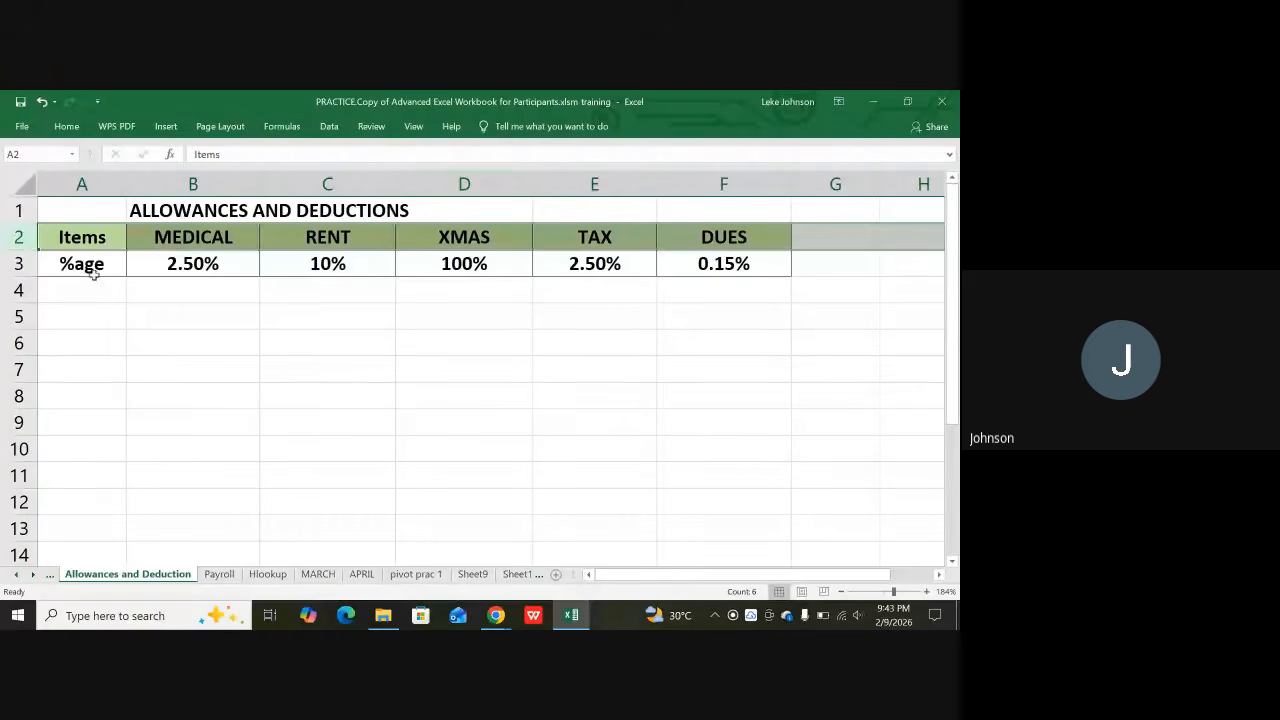
{"action": "left_click", "coordinate": [12, 263]}
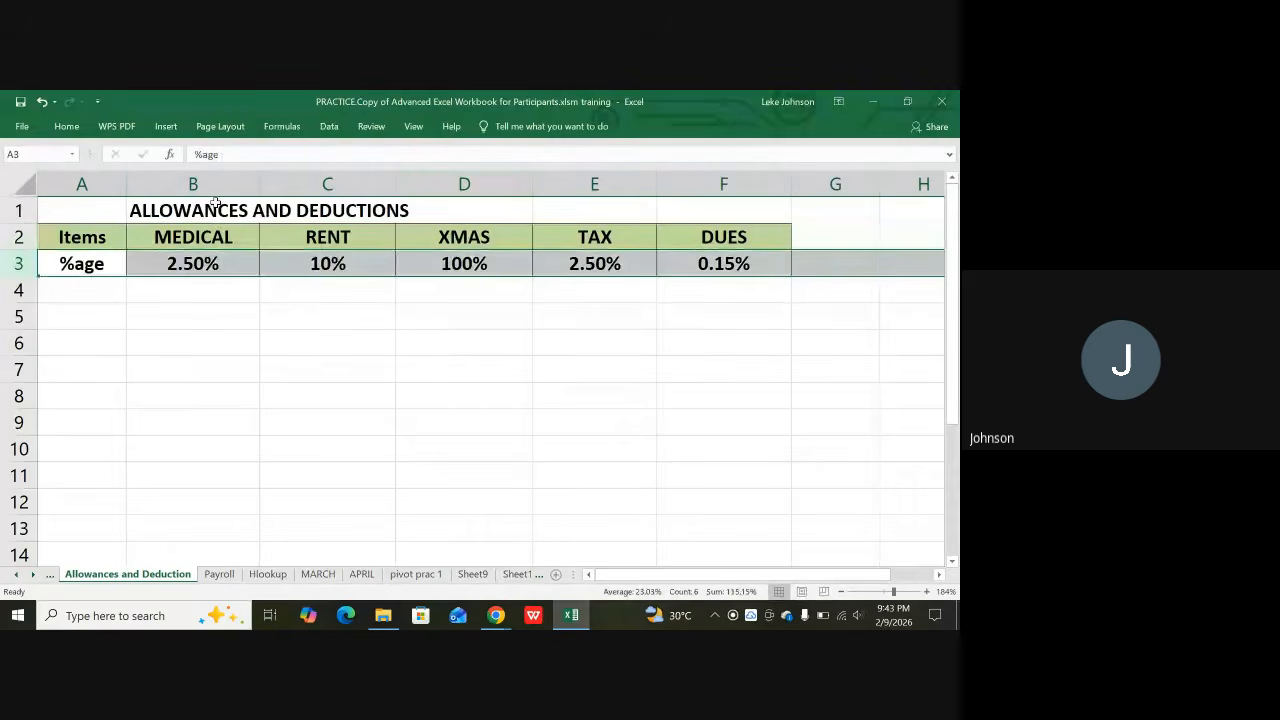
{"action": "left_click", "coordinate": [211, 185]}
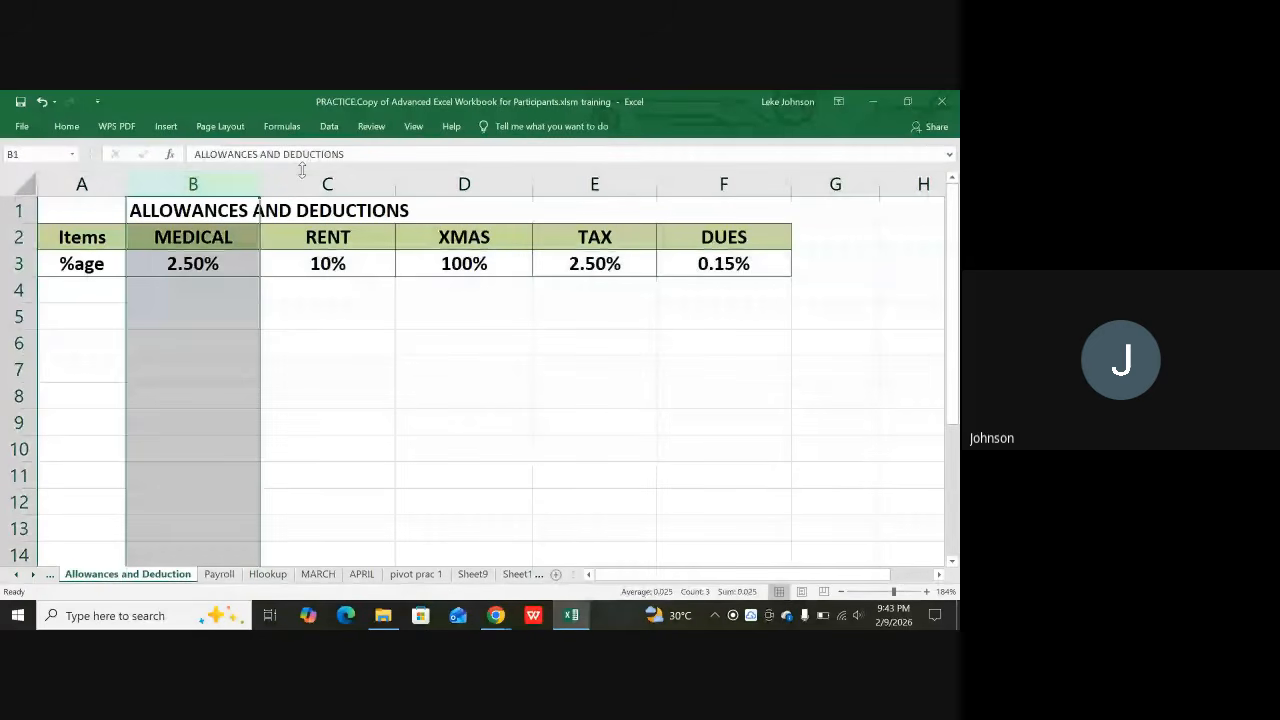
{"action": "left_click", "coordinate": [192, 289]}
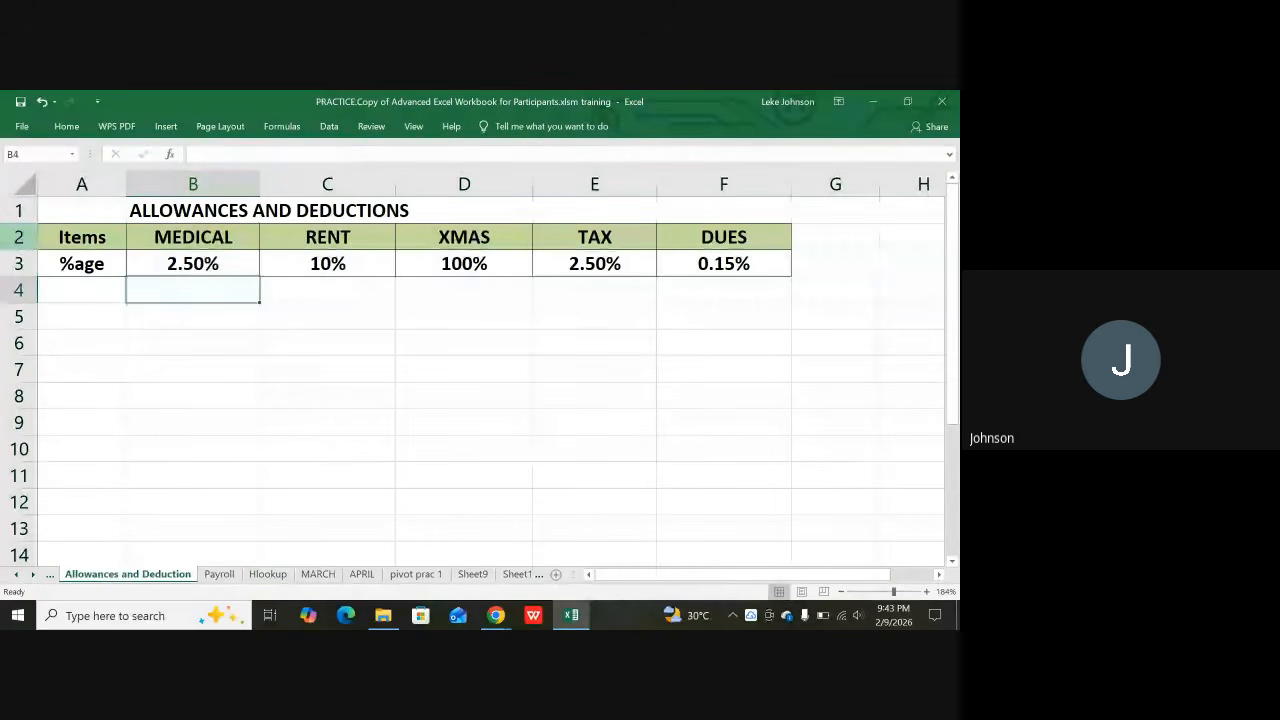
{"action": "left_click", "coordinate": [18, 263]}
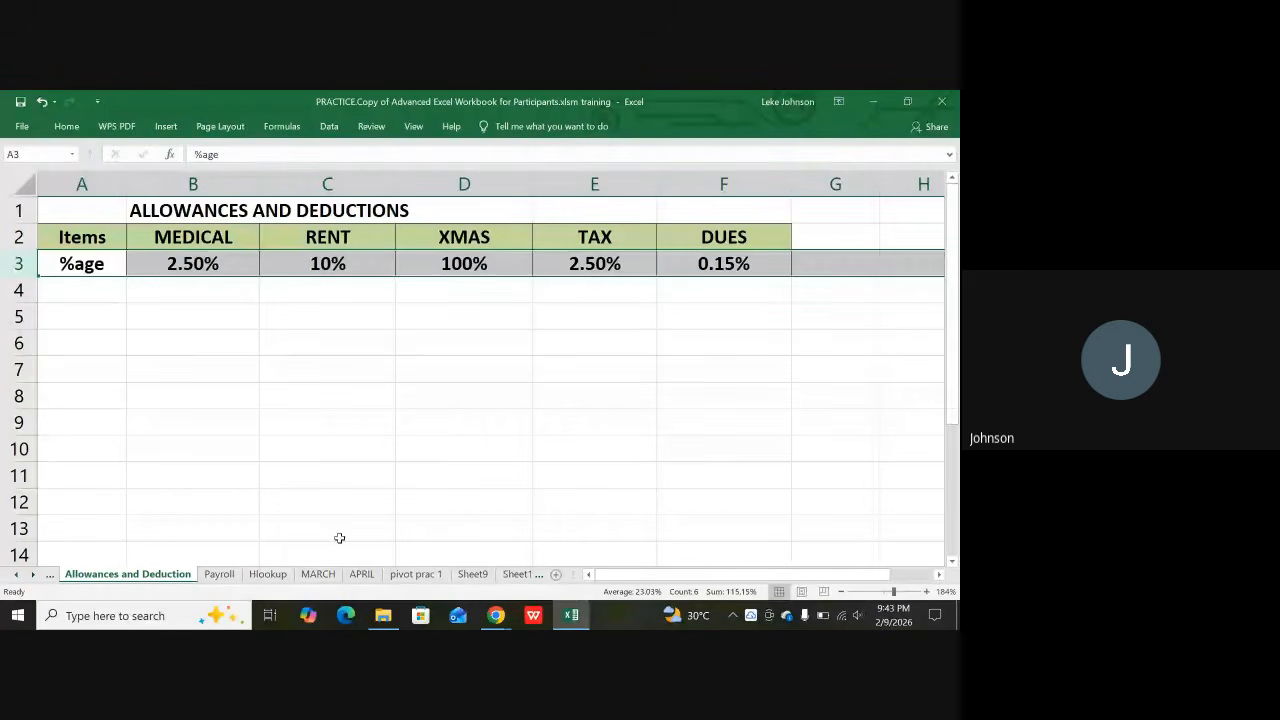
Check the XMAS and RENT headers on the Payroll sheet, and return to the Allowances and Deduction sheet
{"action": "left_click", "coordinate": [222, 574]}
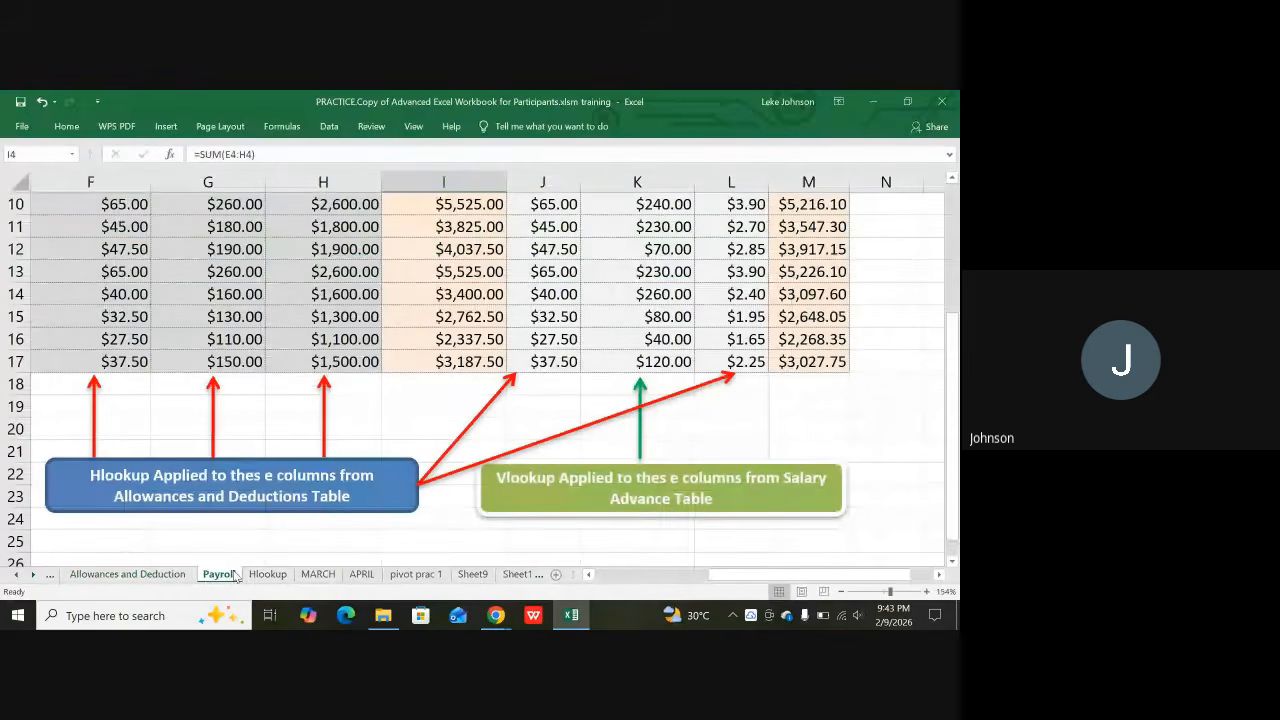
{"action": "scroll", "coordinate": [338, 528], "scroll_direction": "up", "scroll_amount": 1}
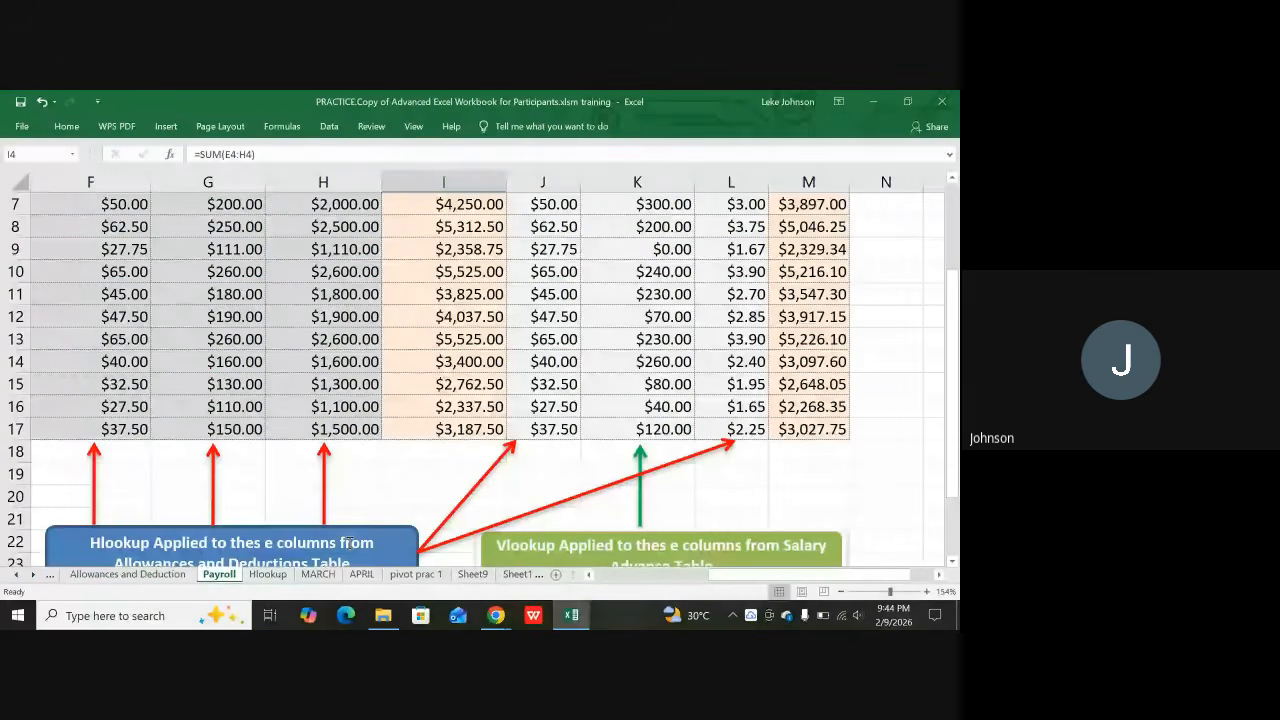
{"action": "scroll", "coordinate": [325, 297], "scroll_direction": "up", "scroll_amount": 2}
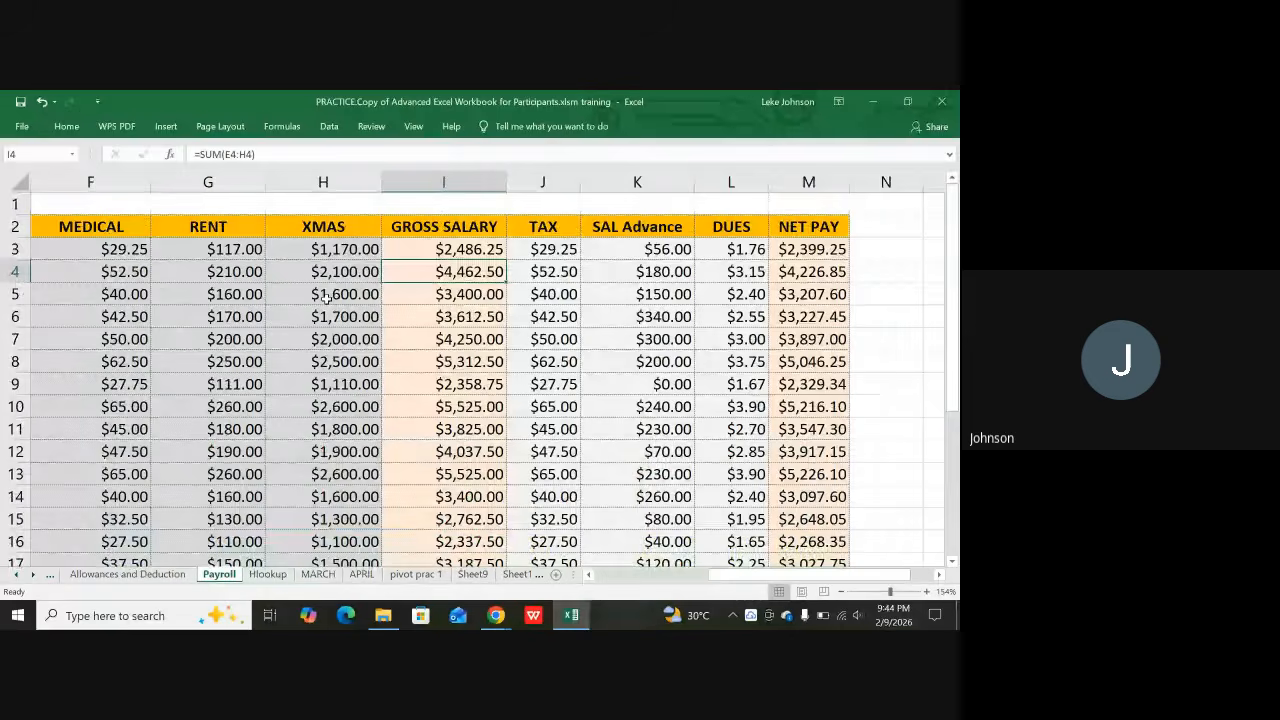
{"action": "left_click", "coordinate": [323, 226]}
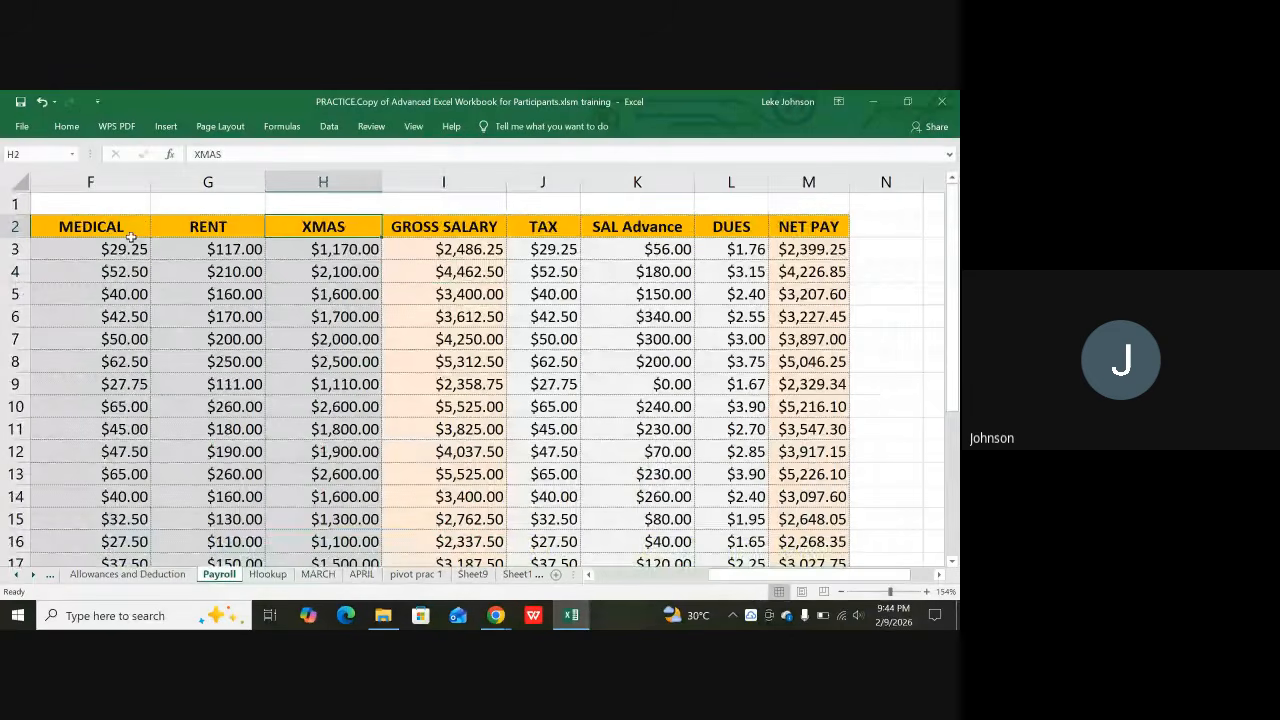
{"action": "left_click", "coordinate": [203, 228]}
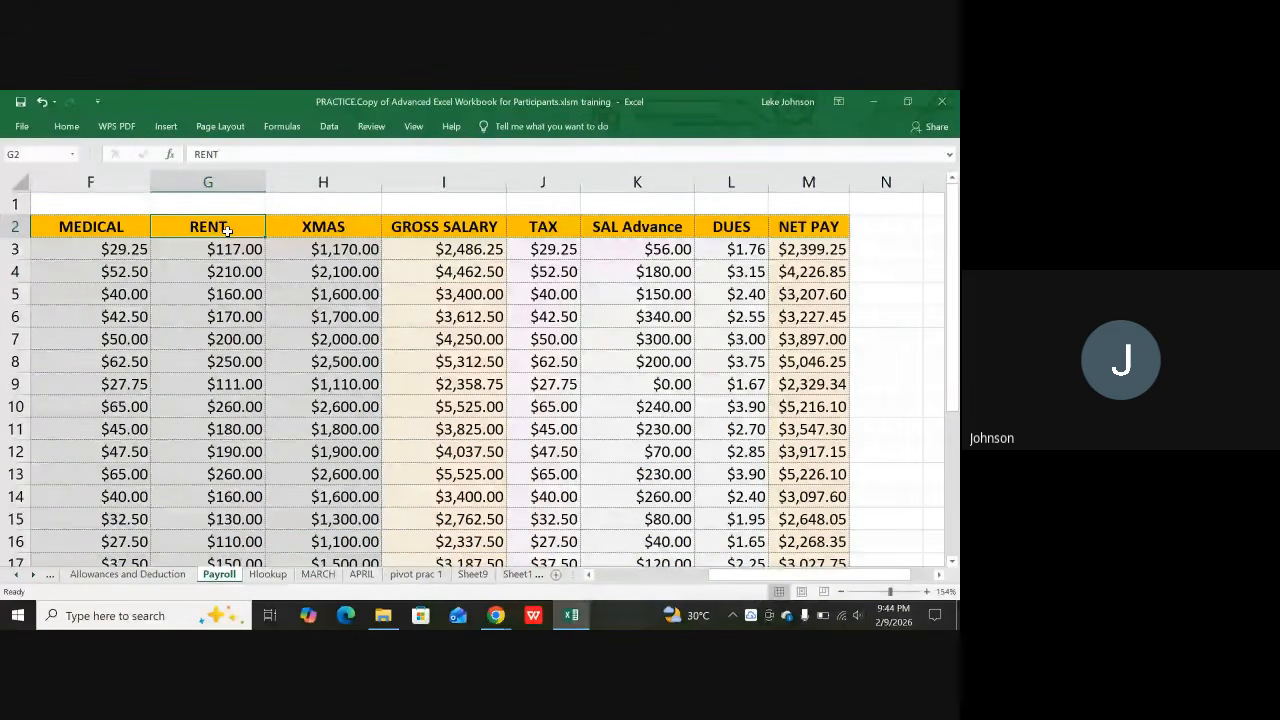
{"action": "left_click", "coordinate": [130, 574]}
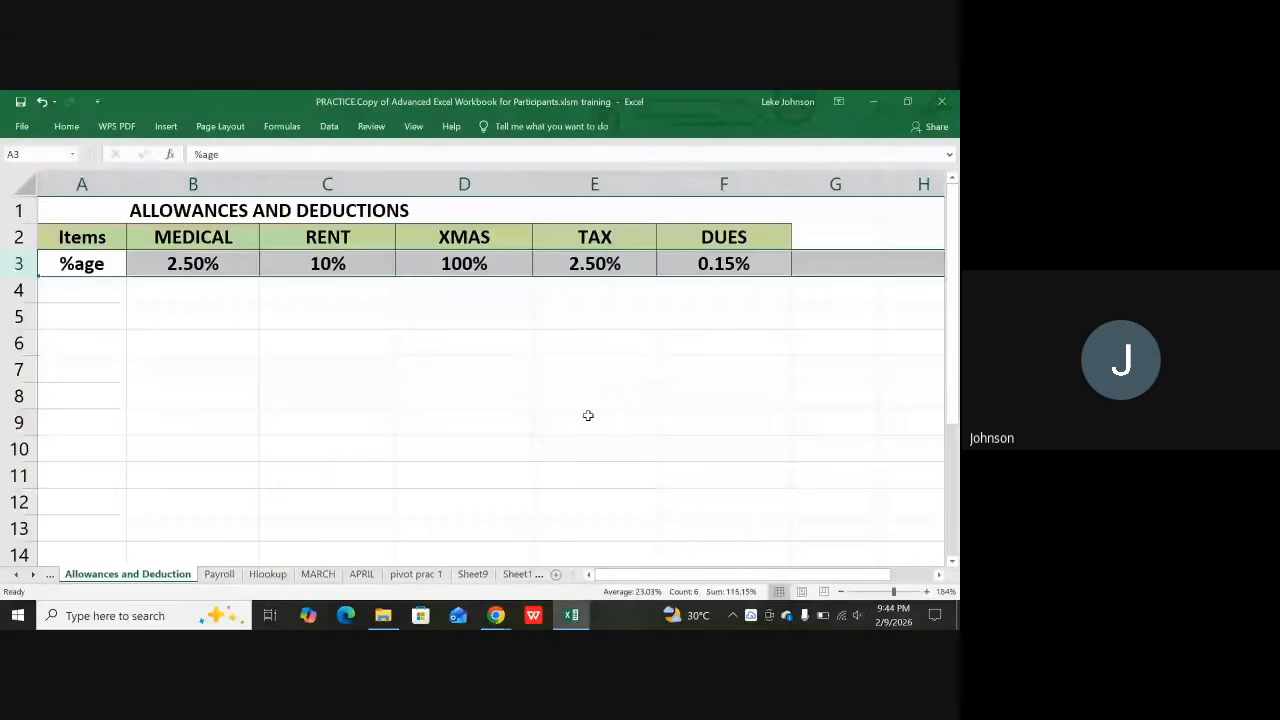
Compare the horizontal header row 2 with the vertical RENT column C in the allowances table
{"action": "left_click_drag", "start_coordinate": [588, 415], "coordinate": [590, 395]}
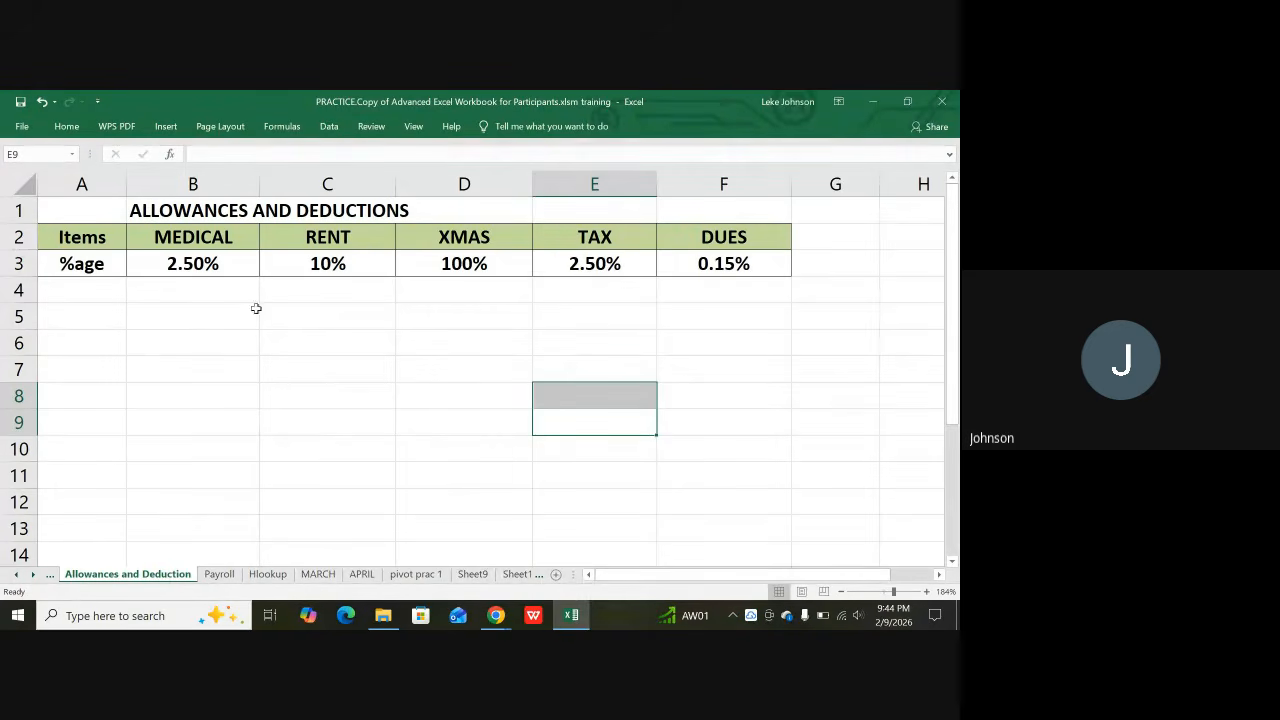
{"action": "left_click", "coordinate": [10, 240]}
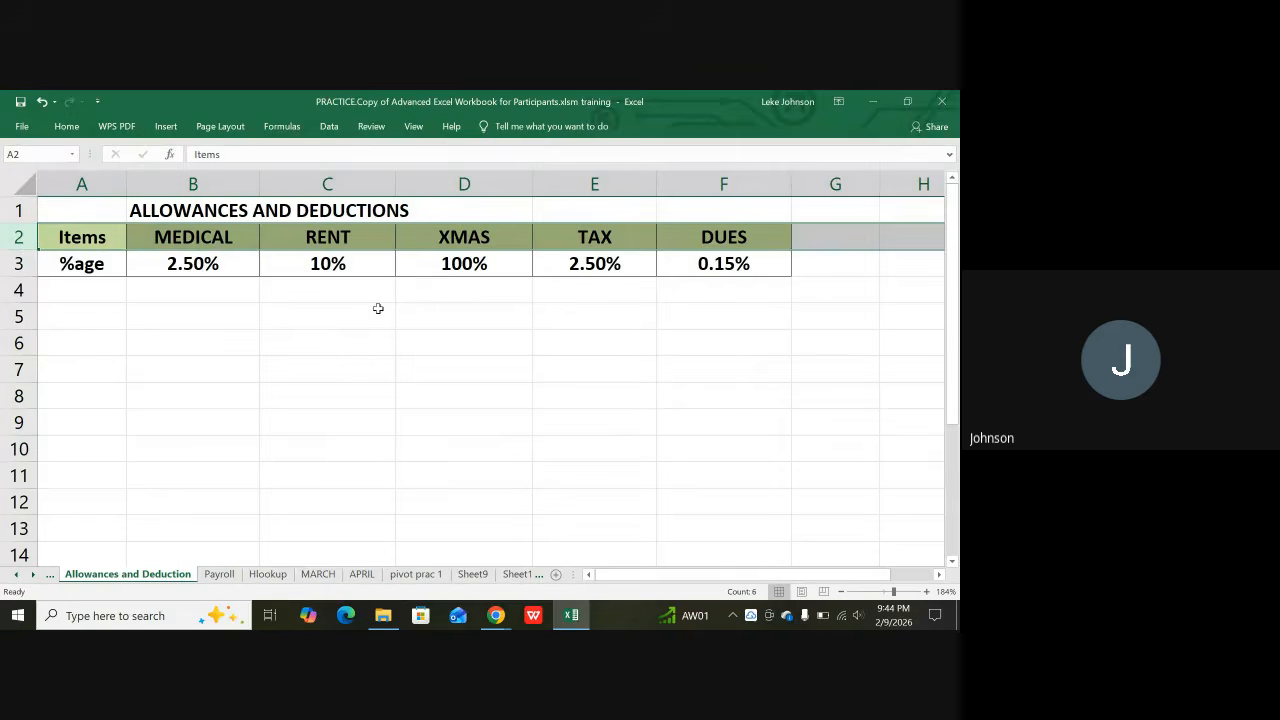
{"action": "left_click", "coordinate": [367, 184]}
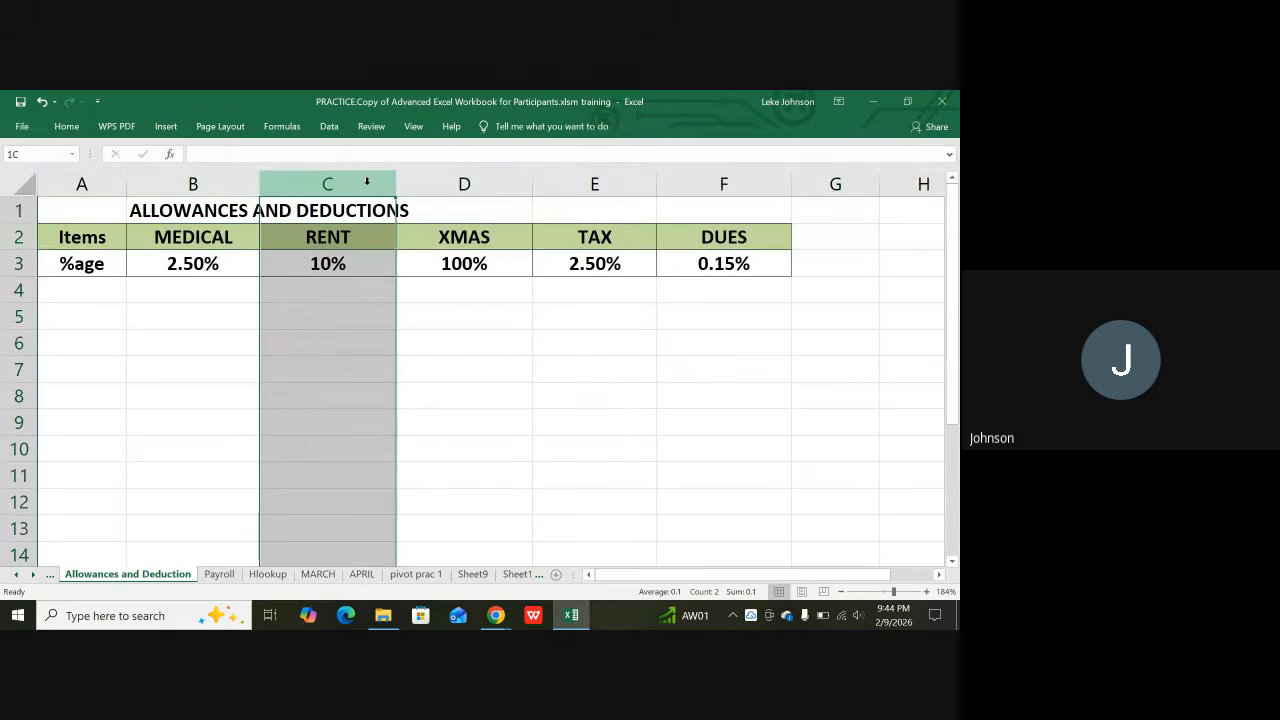
{"action": "left_click", "coordinate": [310, 292]}
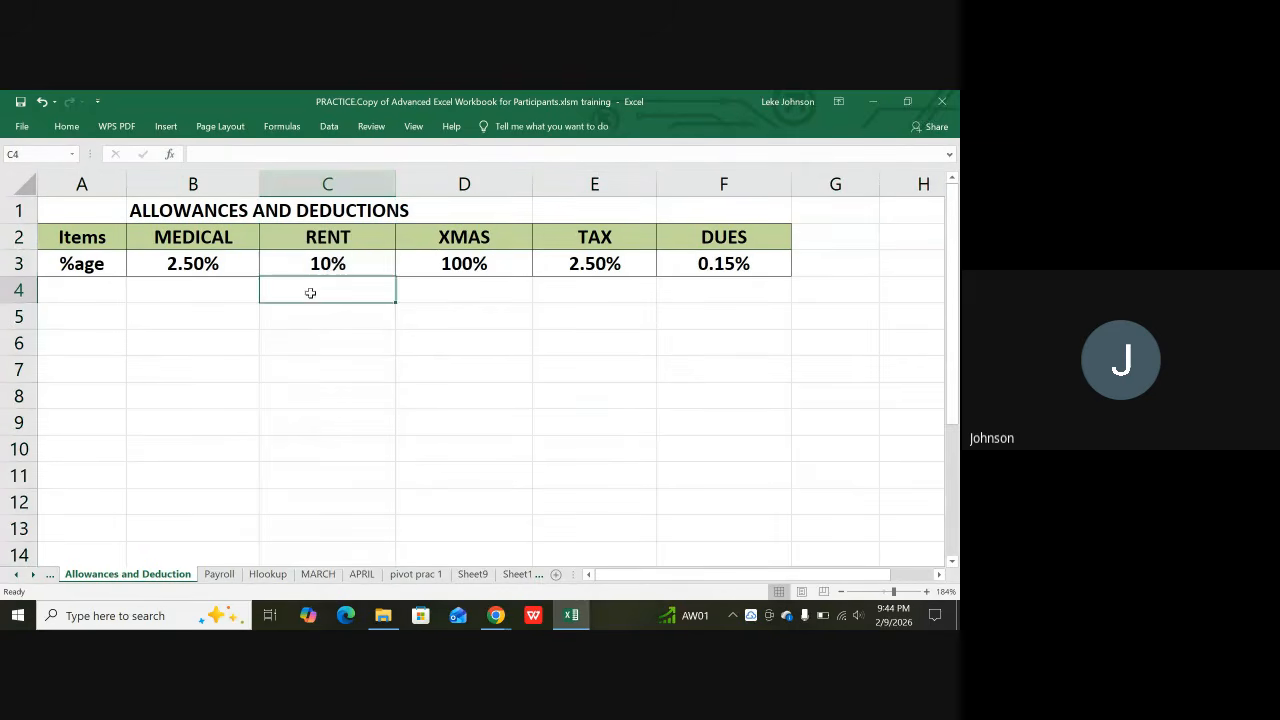
{"action": "left_click", "coordinate": [311, 311]}
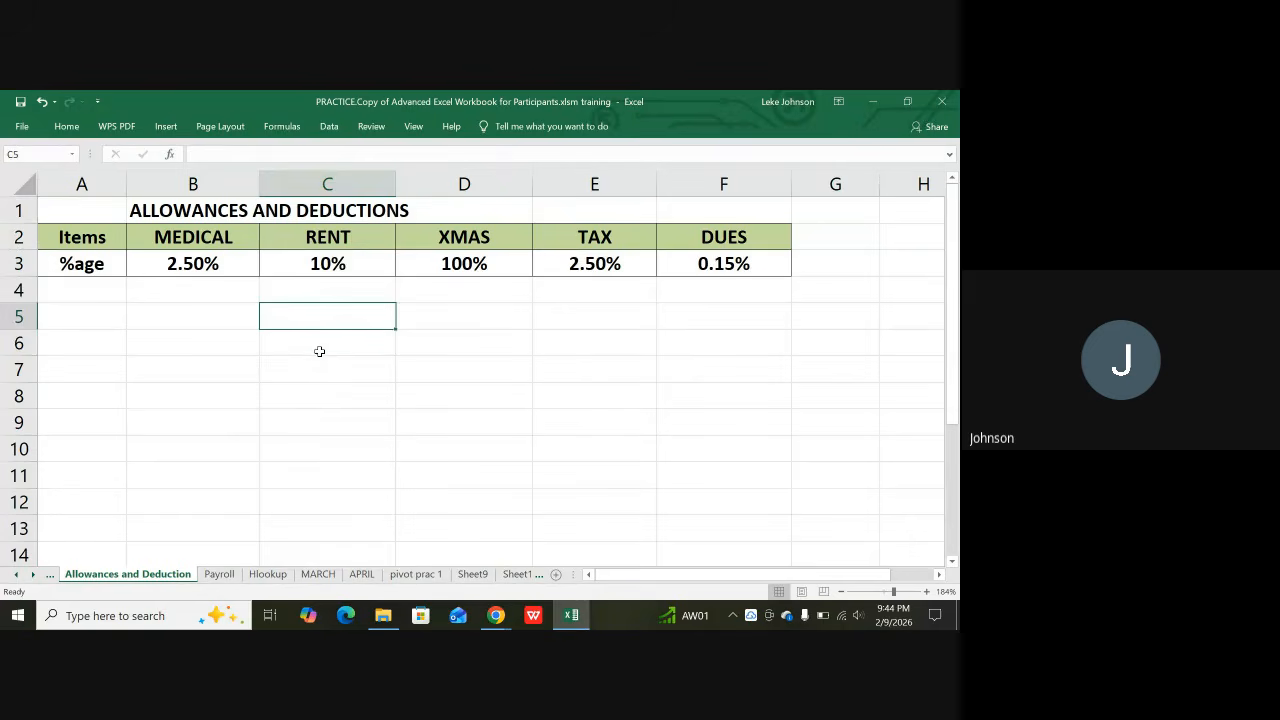
{"action": "left_click", "coordinate": [320, 350]}
{"action": "left_click", "coordinate": [320, 366]}
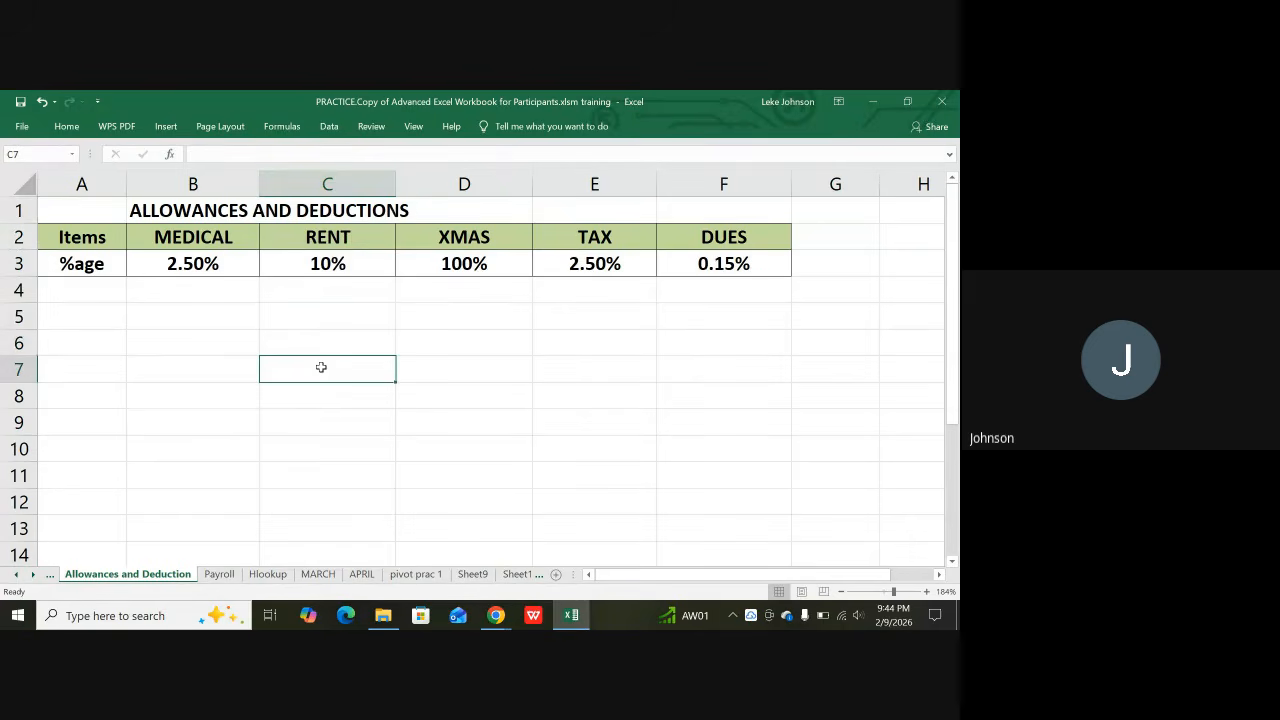
{"action": "left_click", "coordinate": [318, 184]}
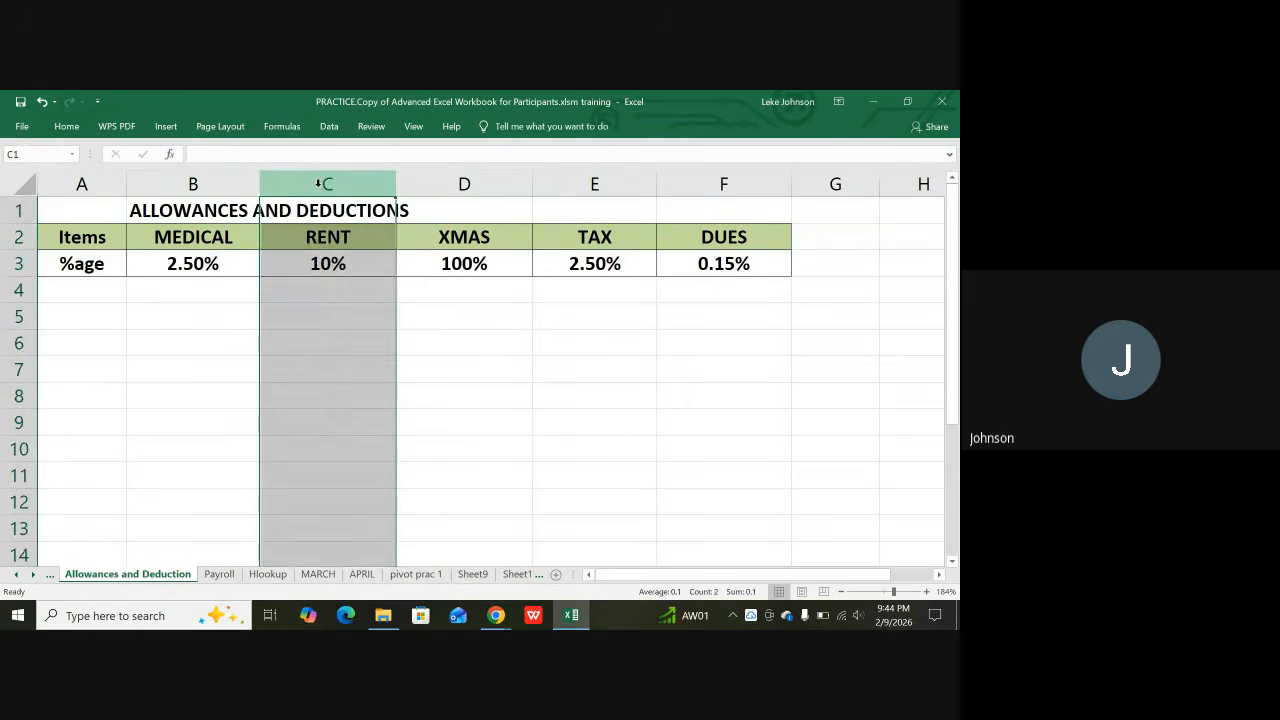
{"action": "left_click", "coordinate": [9, 236]}
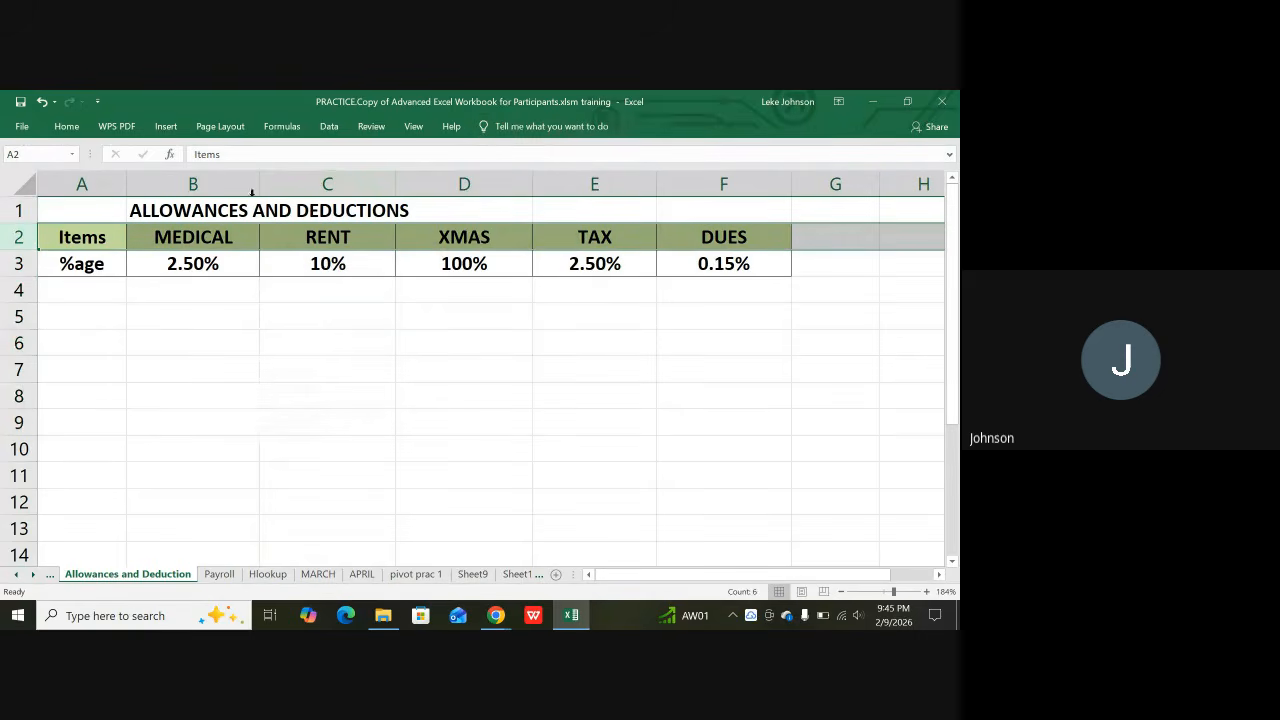
Copy the allowances and deductions table in A2:F3, from the Items header to the DUES percentage
{"action": "left_click", "coordinate": [88, 239]}
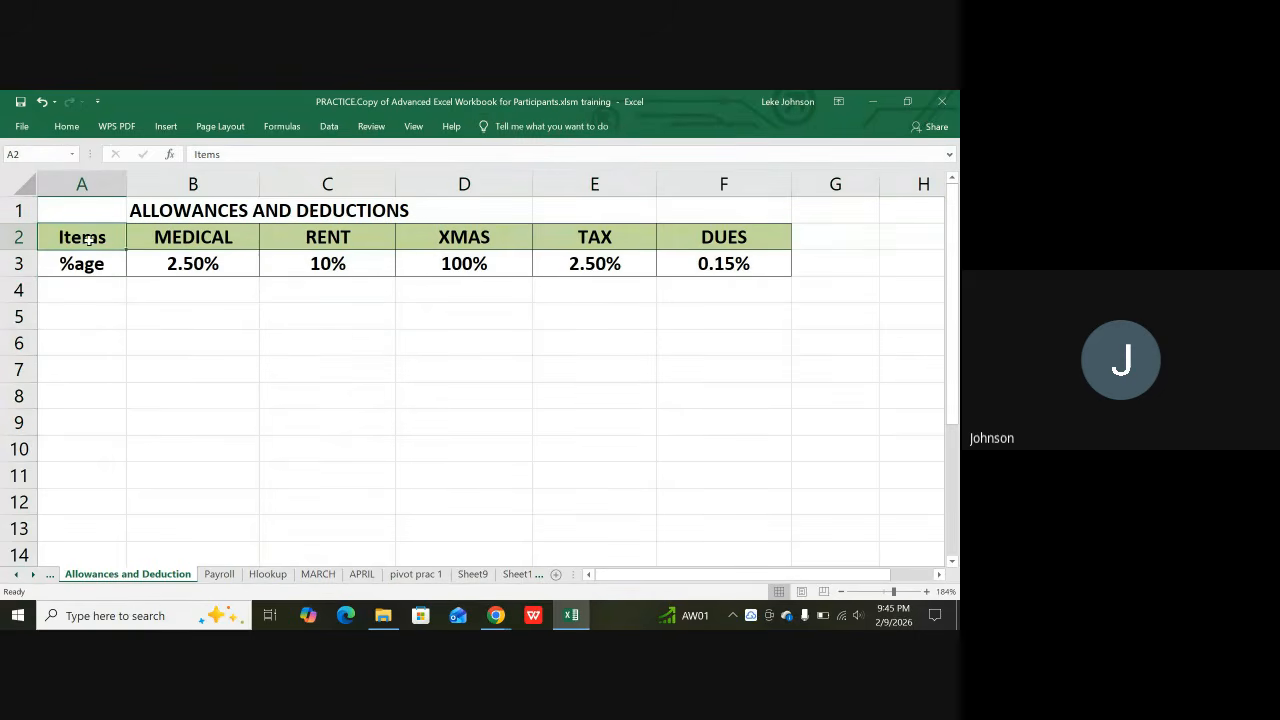
{"action": "left_click_drag", "start_coordinate": [88, 239], "coordinate": [704, 262]}
{"action": "key", "text": "ctrl+c"}
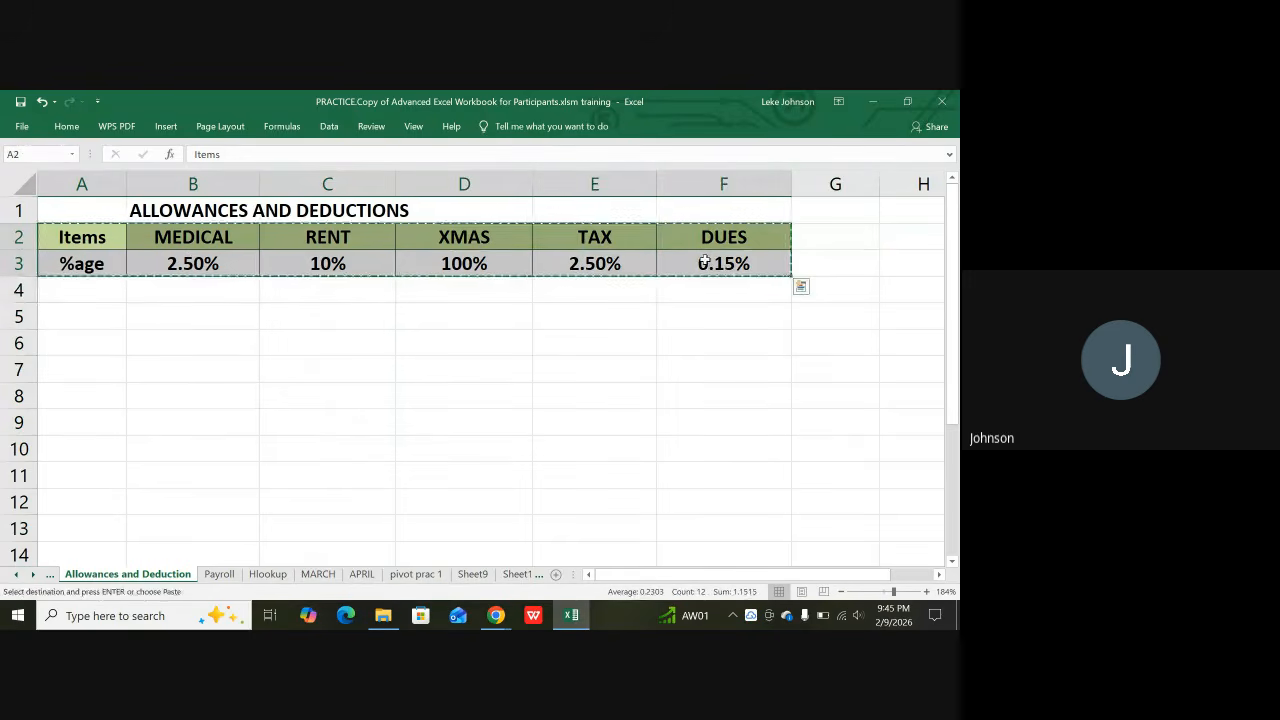
{"action": "scroll", "coordinate": [551, 343], "scroll_direction": "down", "scroll_amount": 1}
{"action": "scroll", "coordinate": [516, 341], "scroll_direction": "up", "scroll_amount": 1}
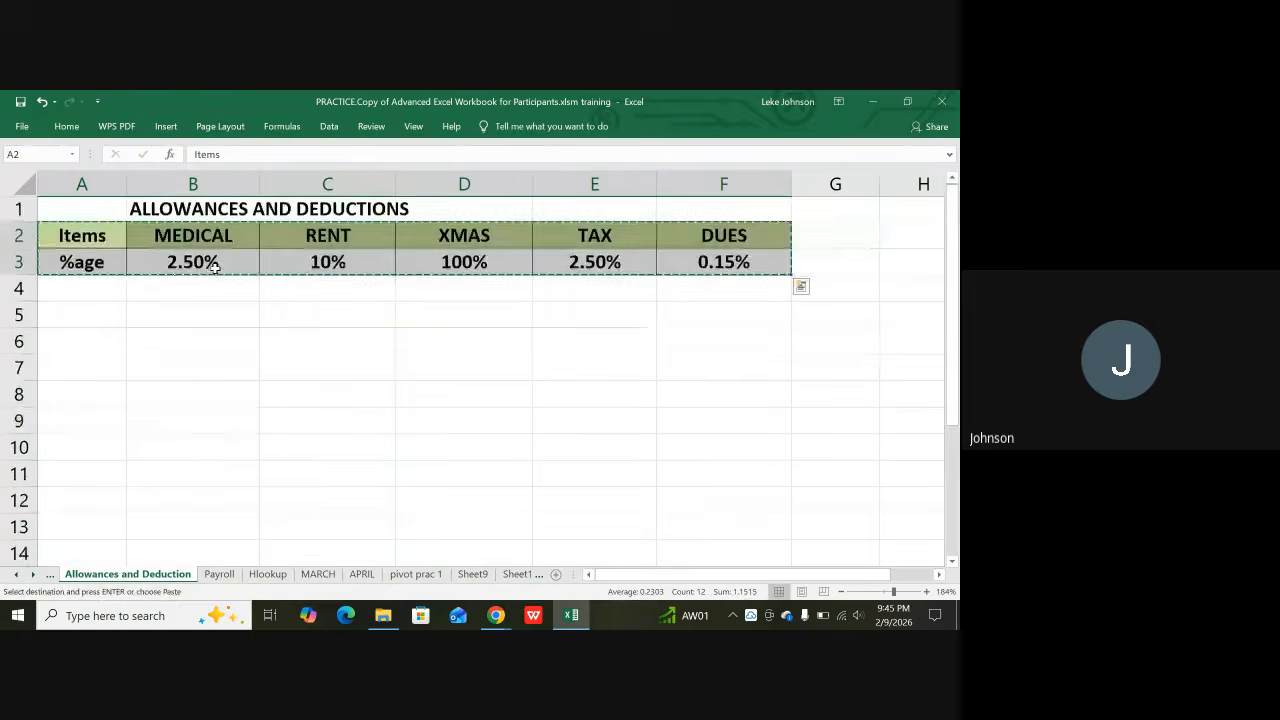
Try pasting the copied table as linked cells starting at A5, and undo the paste
{"action": "right_click", "coordinate": [103, 319]}
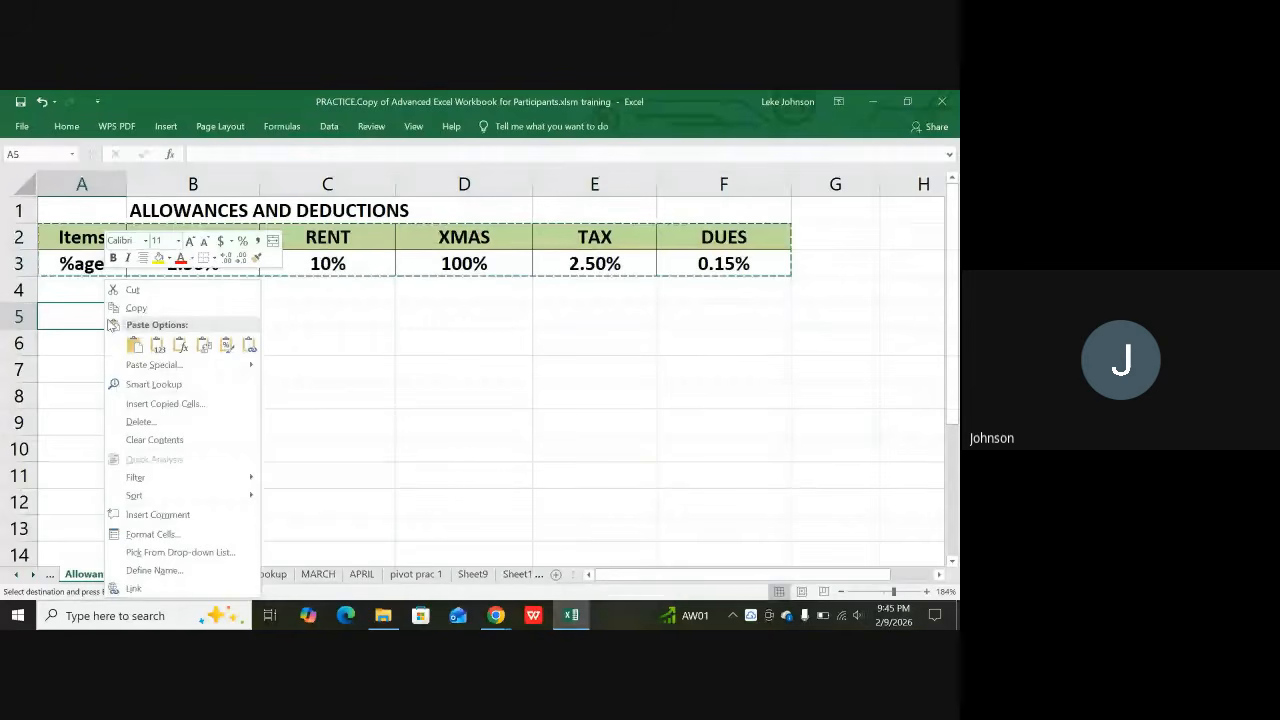
{"action": "mouse_move", "coordinate": [248, 367]}
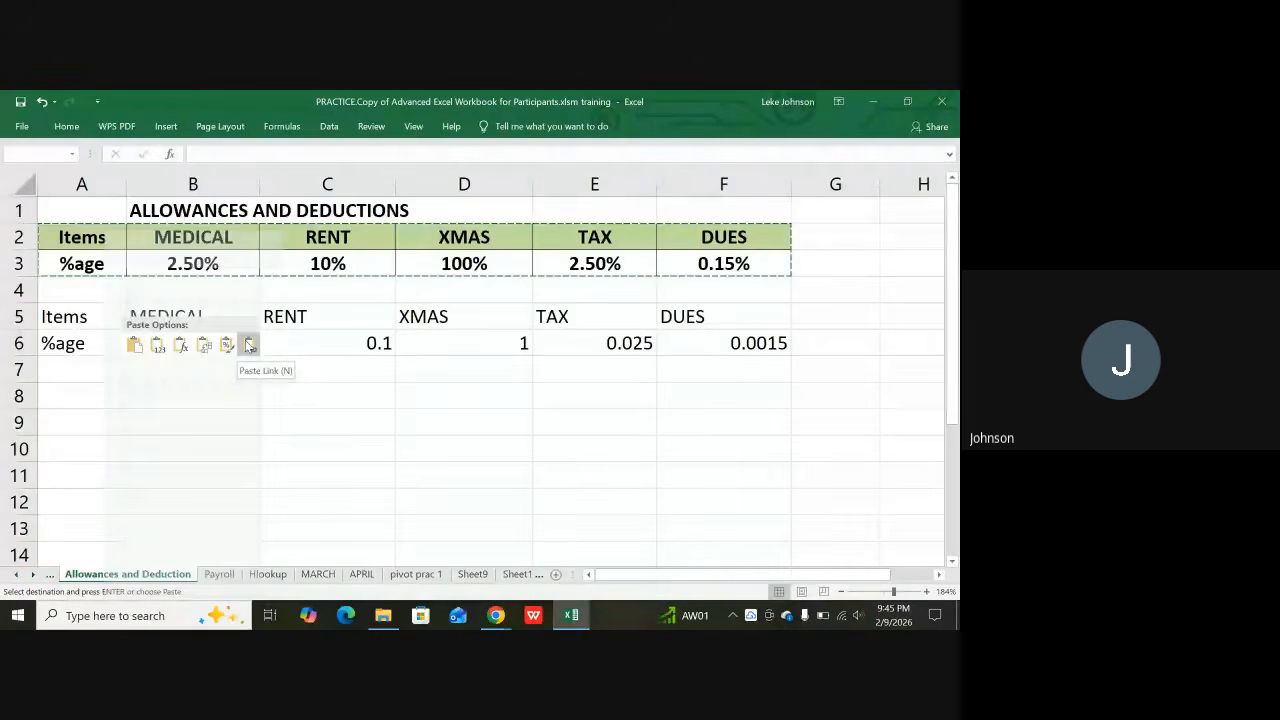
{"action": "left_click", "coordinate": [249, 345]}
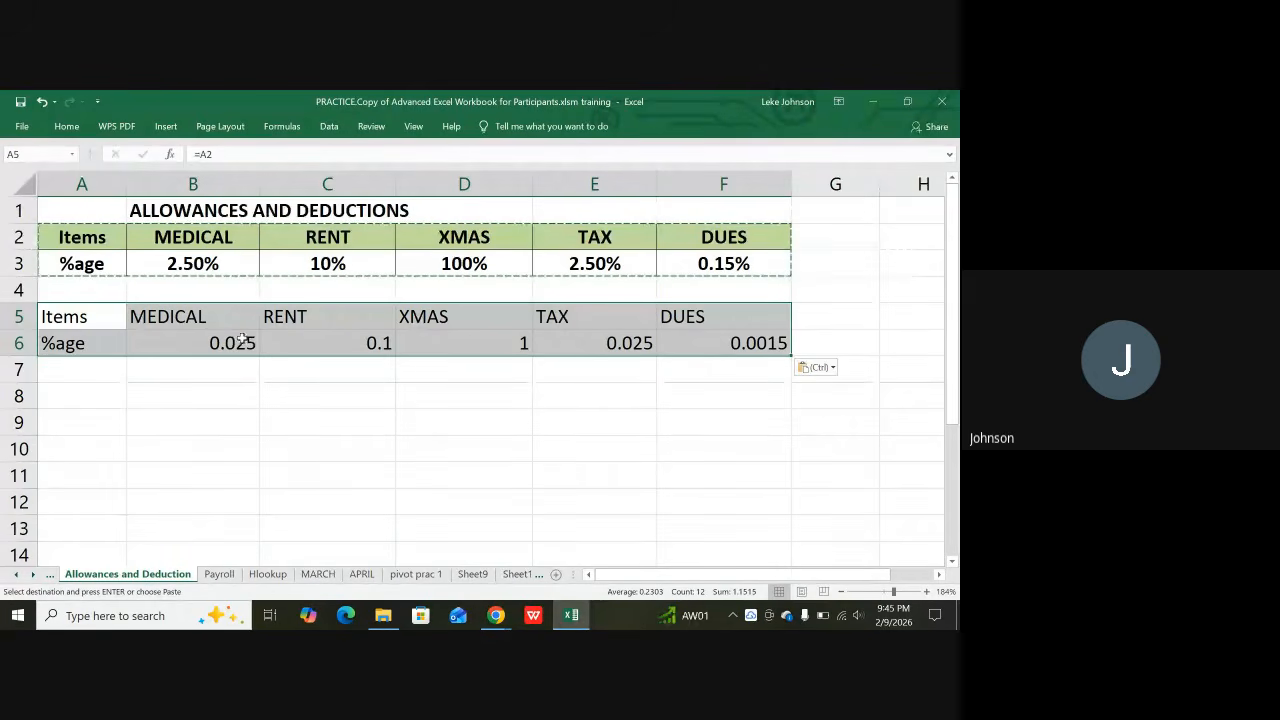
{"action": "key", "text": "ctrl+z"}
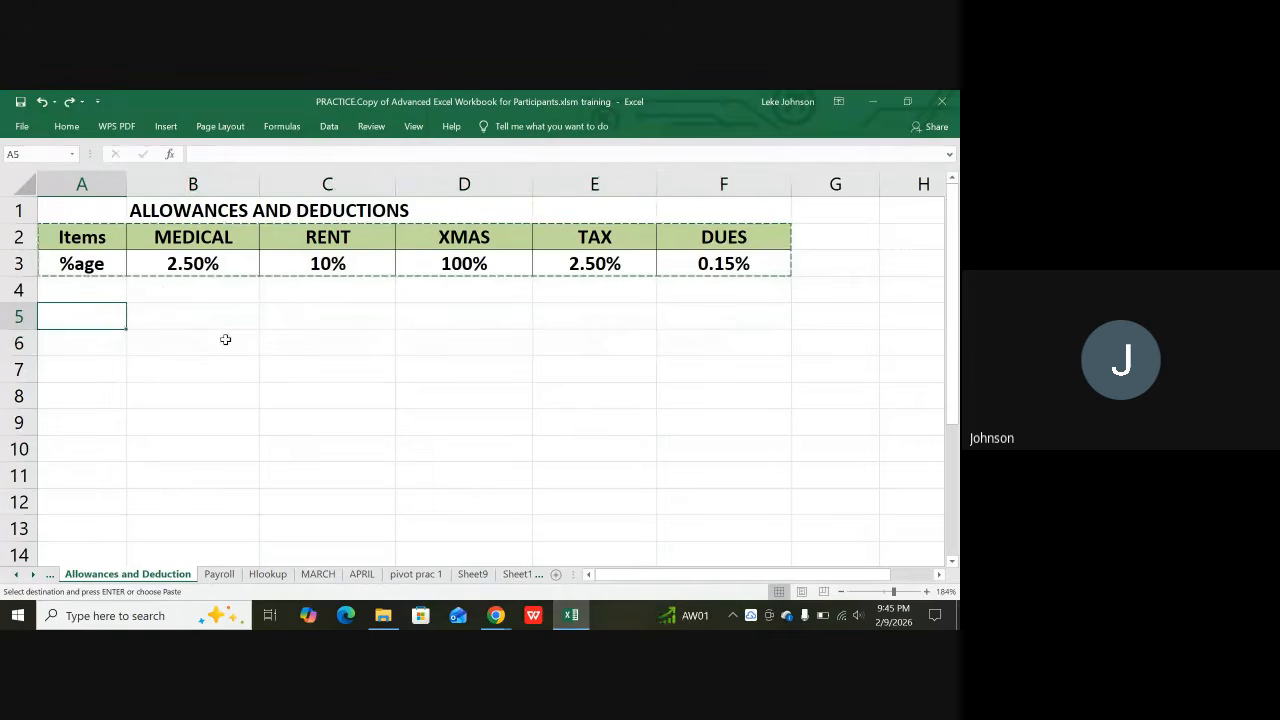
{"action": "left_click", "coordinate": [101, 346]}
{"action": "right_click", "coordinate": [102, 346]}
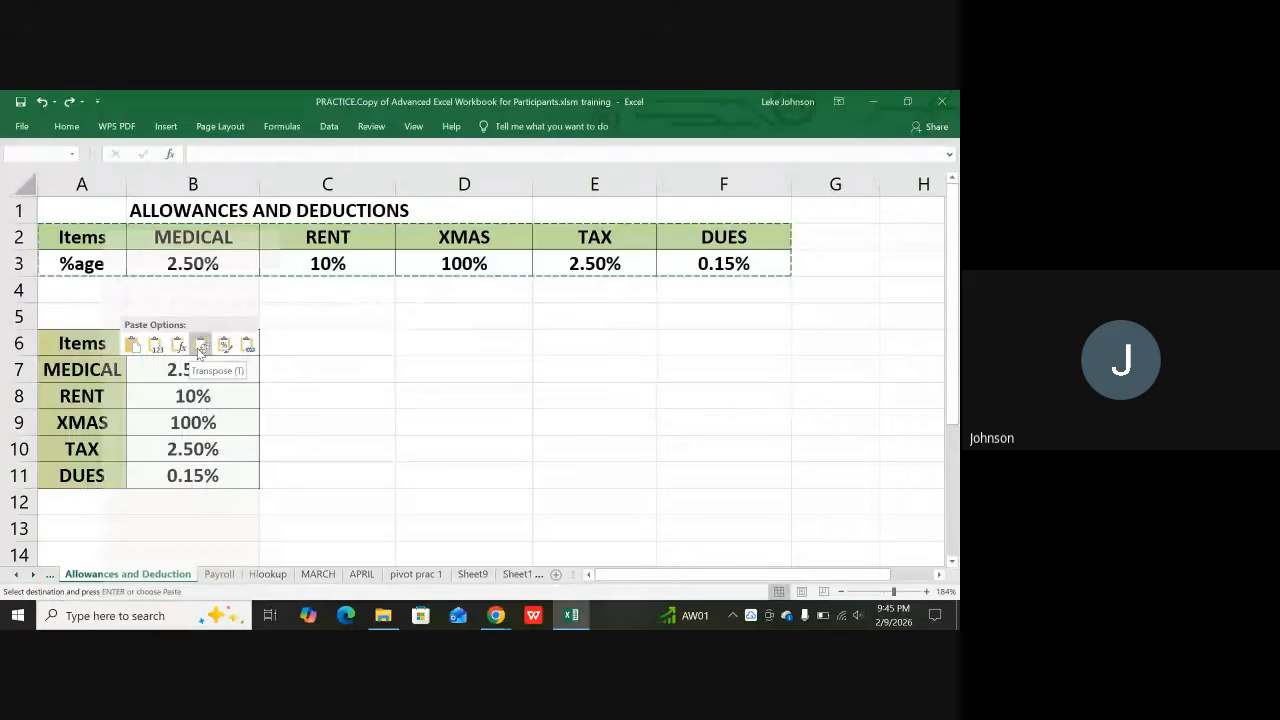
{"action": "right_click", "coordinate": [104, 343]}
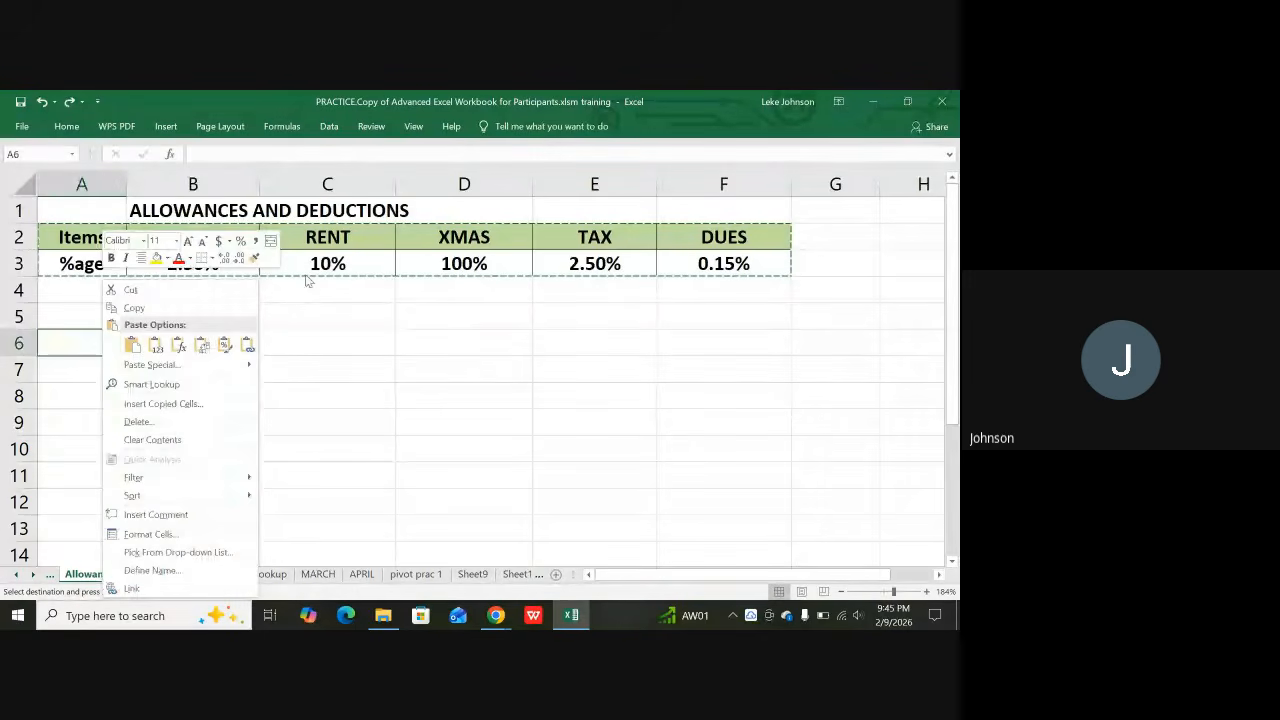
{"action": "left_click", "coordinate": [472, 307]}
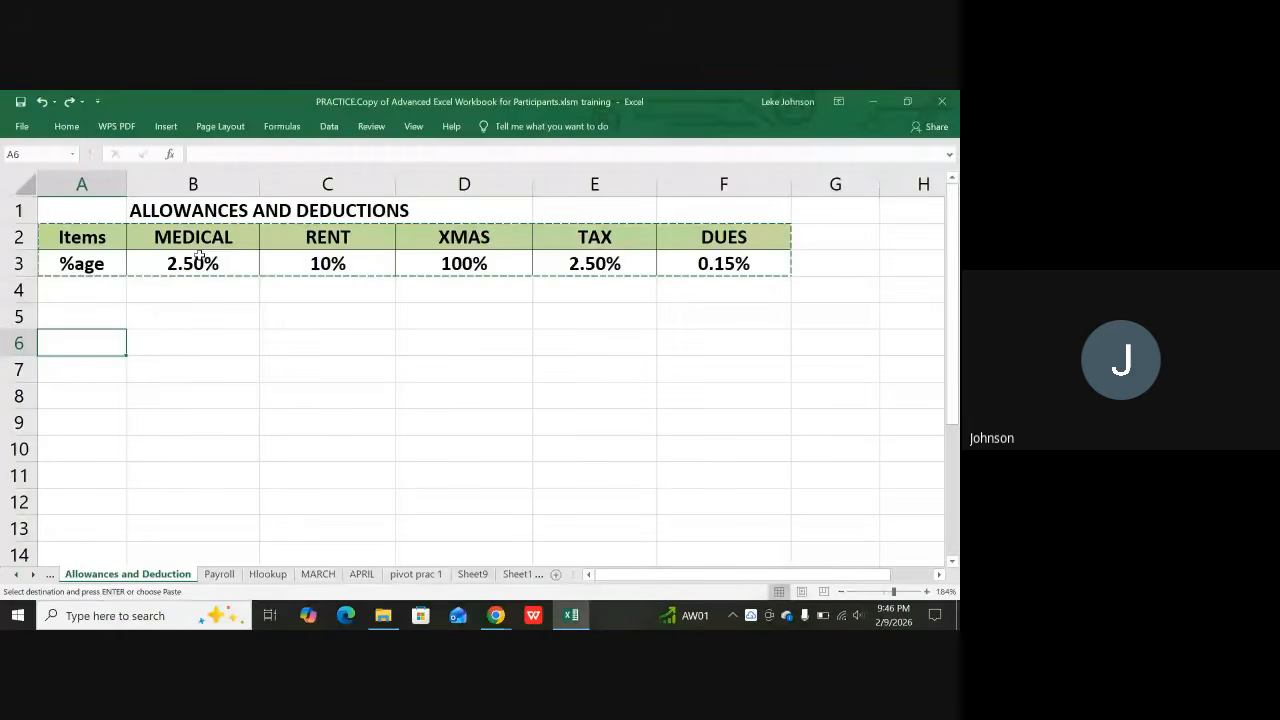
Paste the copied allowances table transposed at A6 and clear the copy selection
{"action": "right_click", "coordinate": [81, 336]}
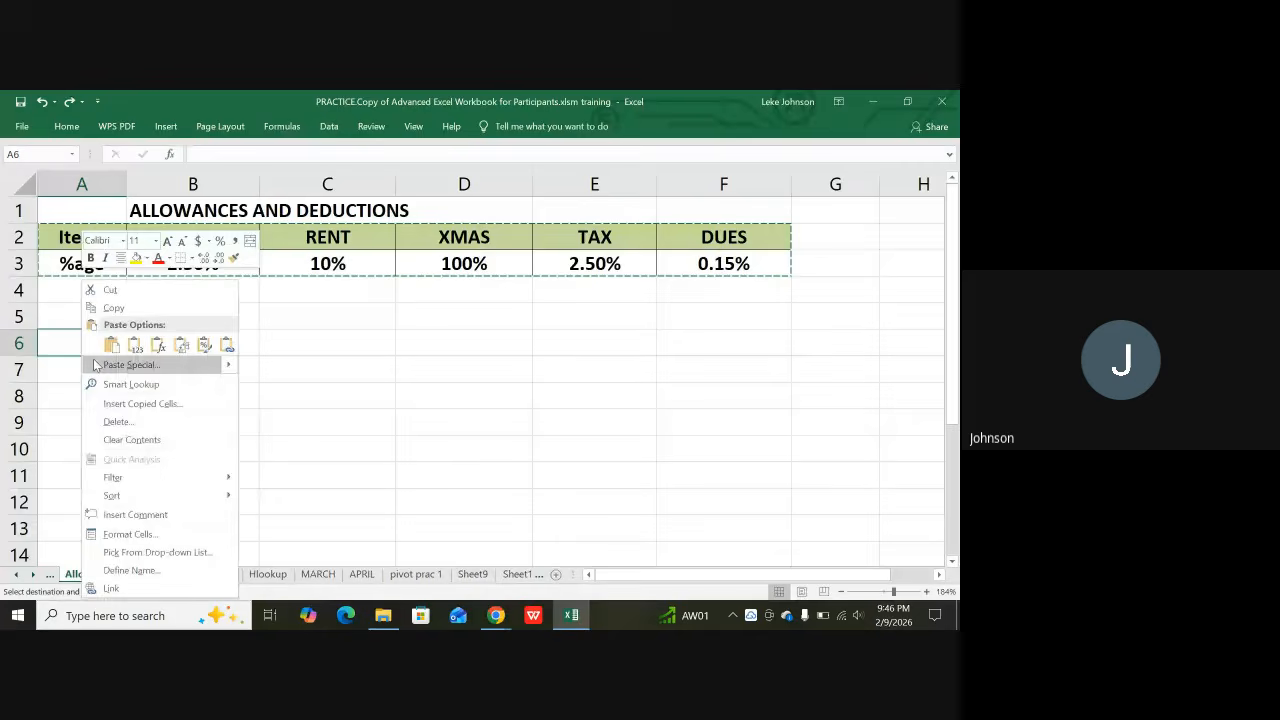
{"action": "left_click", "coordinate": [183, 345]}
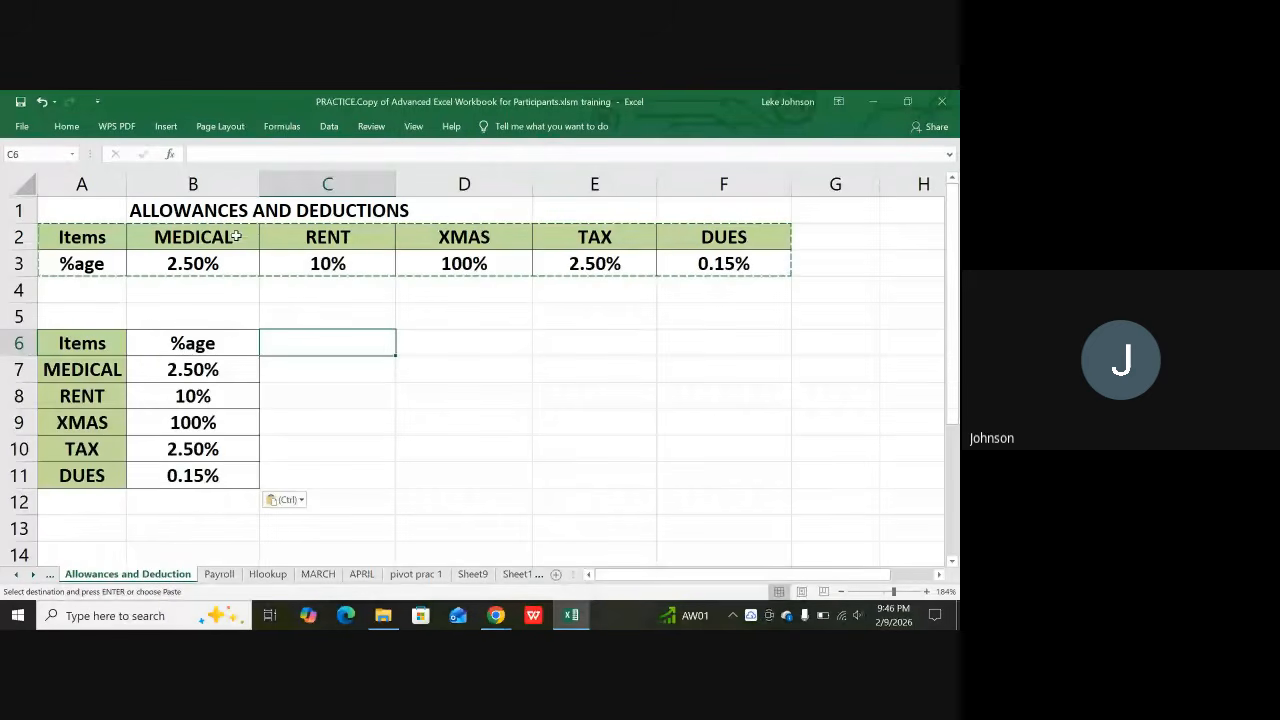
{"action": "key", "text": "Escape"}
{"action": "left_click", "coordinate": [332, 438]}
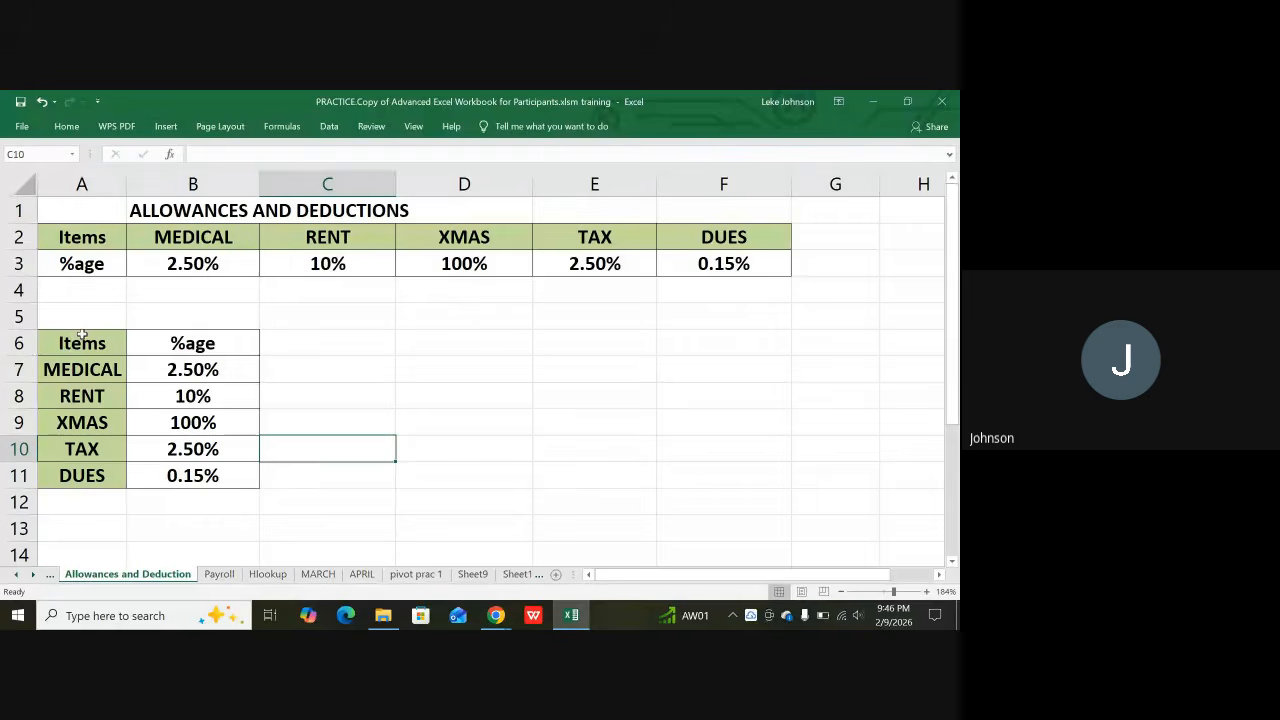
Compare the vertical Items list in A6:A11 with the horizontal Items header row 2
{"action": "left_click_drag", "start_coordinate": [82, 340], "coordinate": [98, 487]}
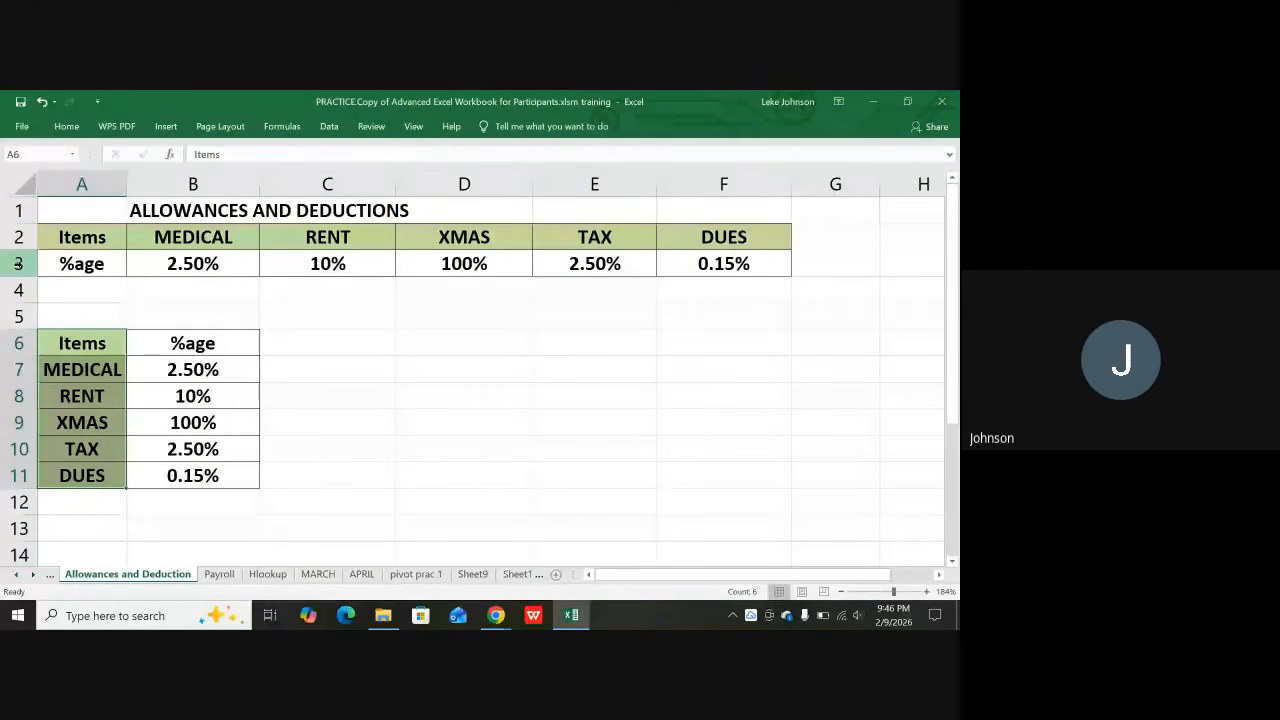
{"action": "left_click", "coordinate": [8, 237]}
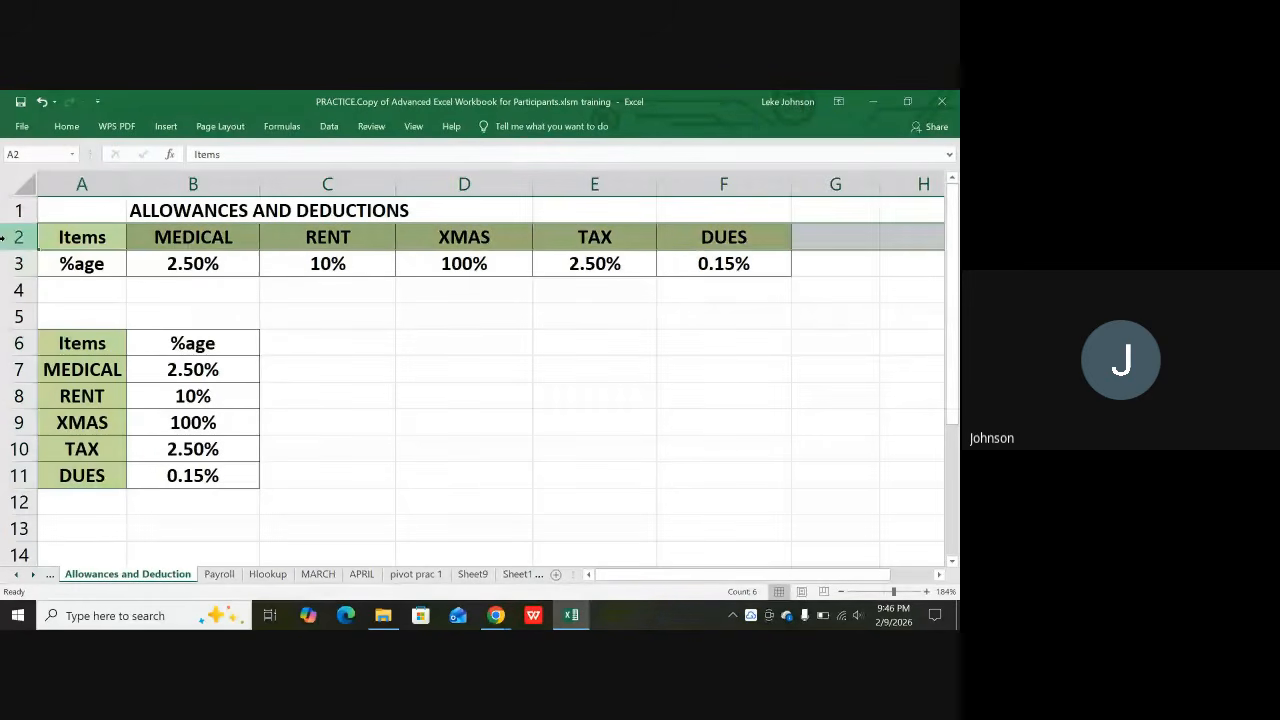
{"action": "left_click", "coordinate": [16, 237]}
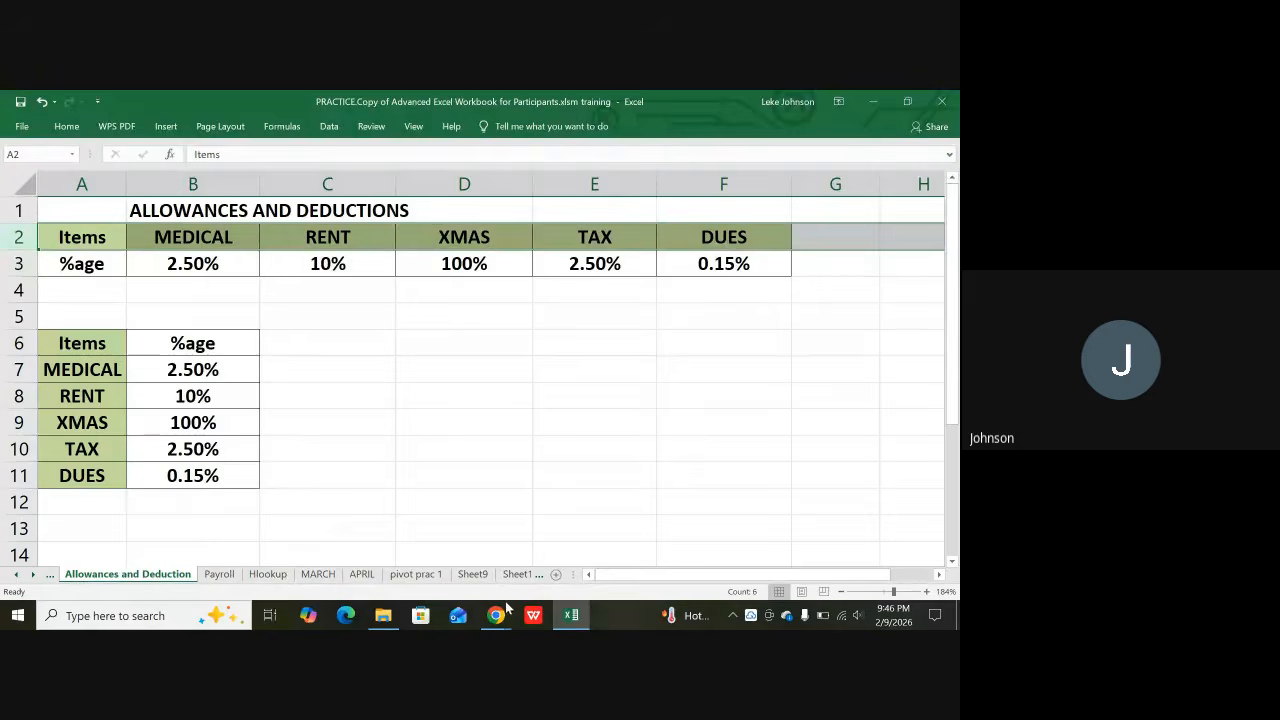
Switch to the Google Meet window in Chrome to check on the running call
{"action": "mouse_move", "coordinate": [492, 621]}
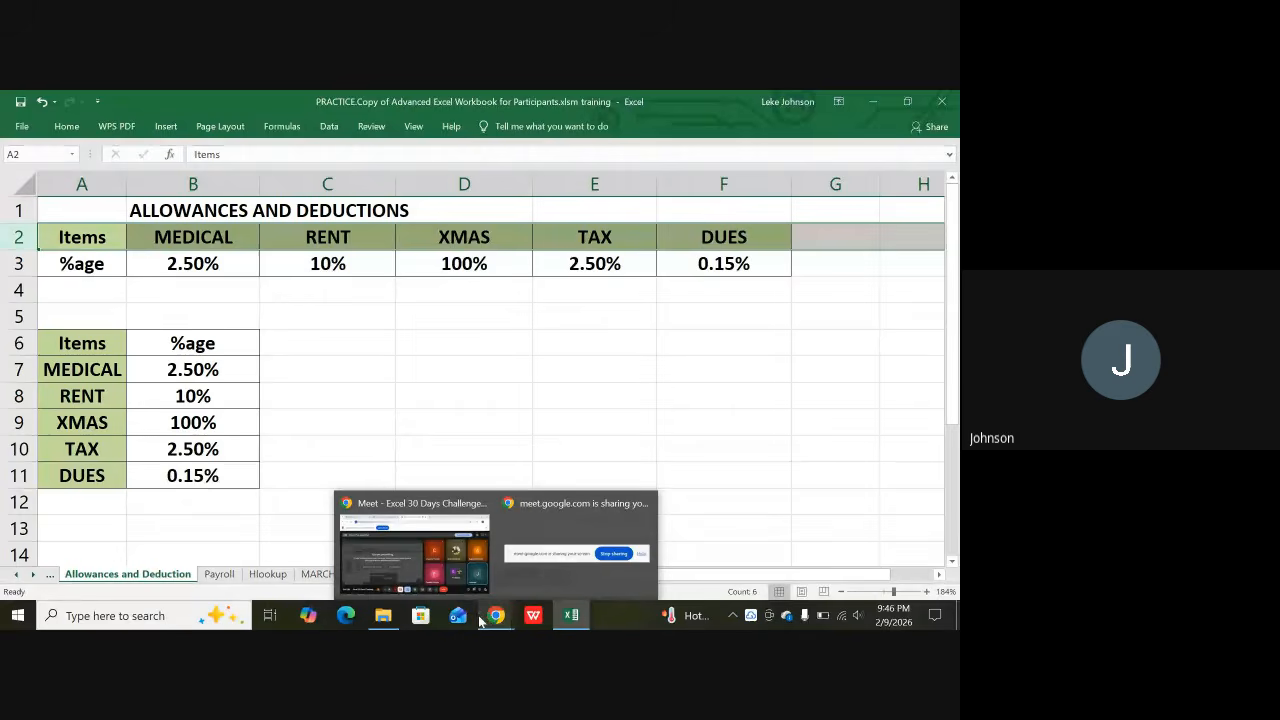
{"action": "left_click", "coordinate": [480, 621]}
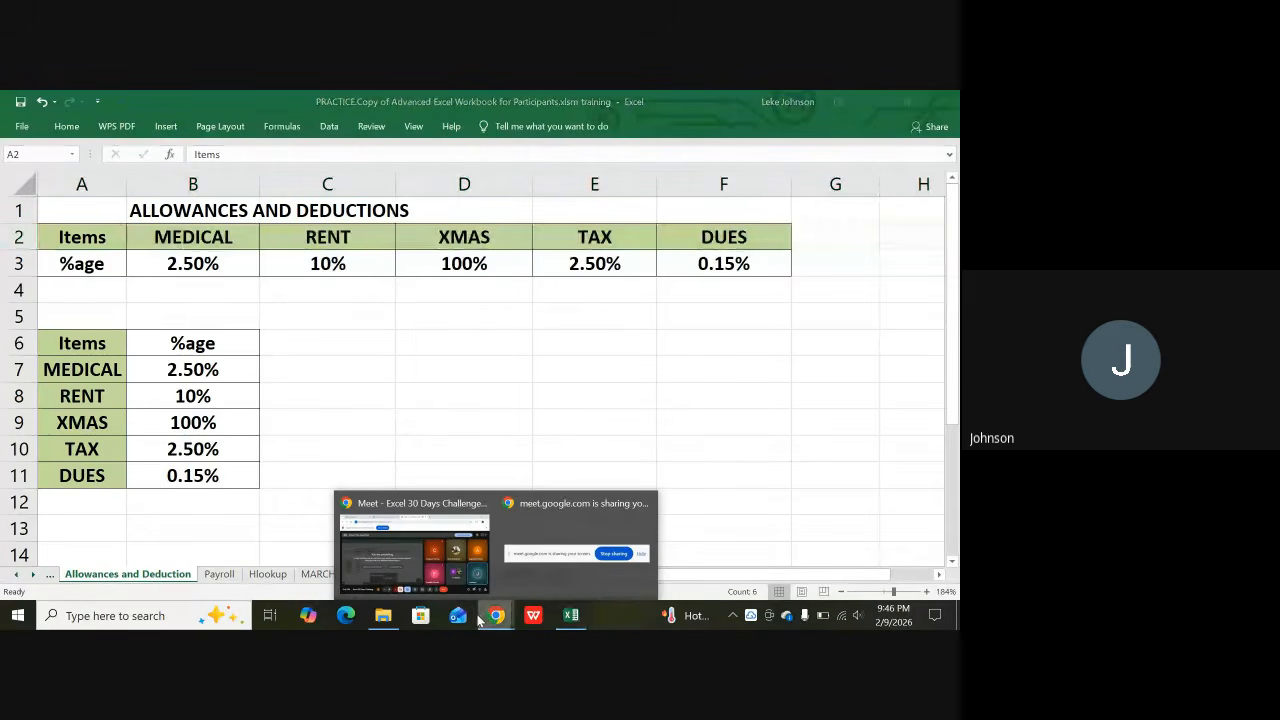
{"action": "left_click", "coordinate": [444, 553]}
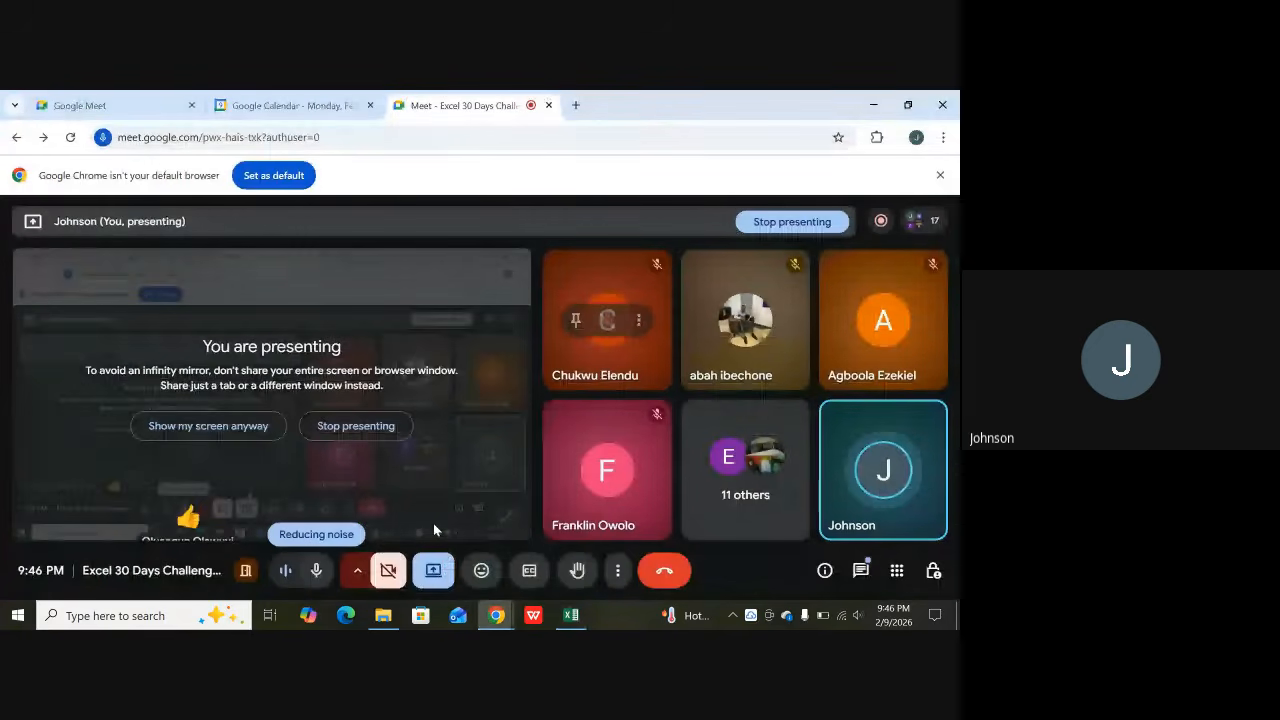
Return to the Excel workbook and clear the contents of the transposed allowances table in A6:B11
{"action": "left_click", "coordinate": [567, 615]}
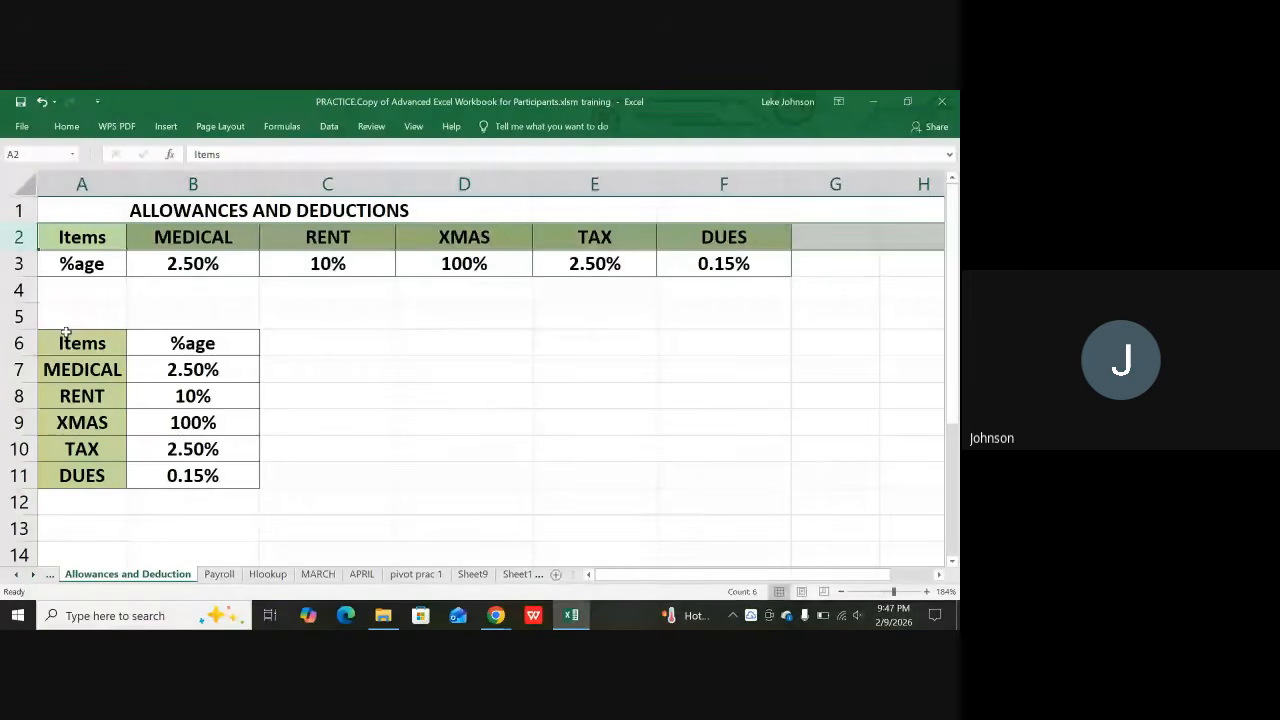
{"action": "left_click_drag", "start_coordinate": [65, 333], "coordinate": [205, 481]}
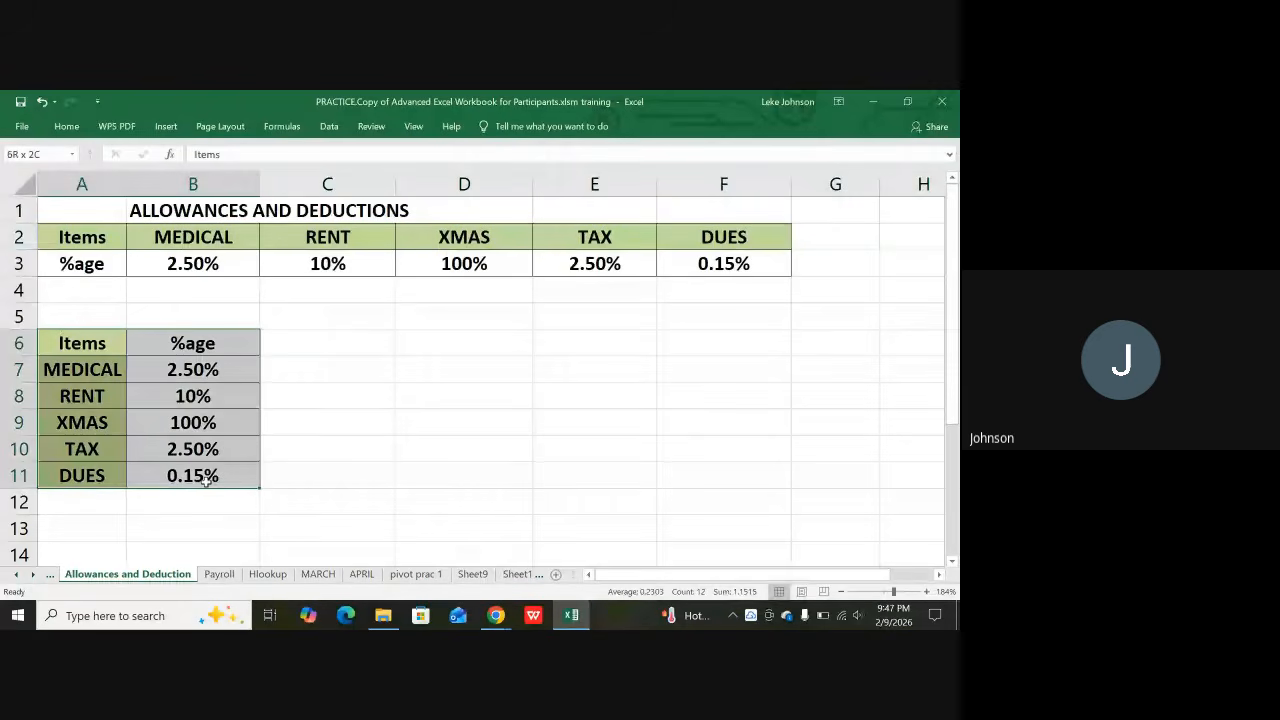
{"action": "key", "text": "Delete"}
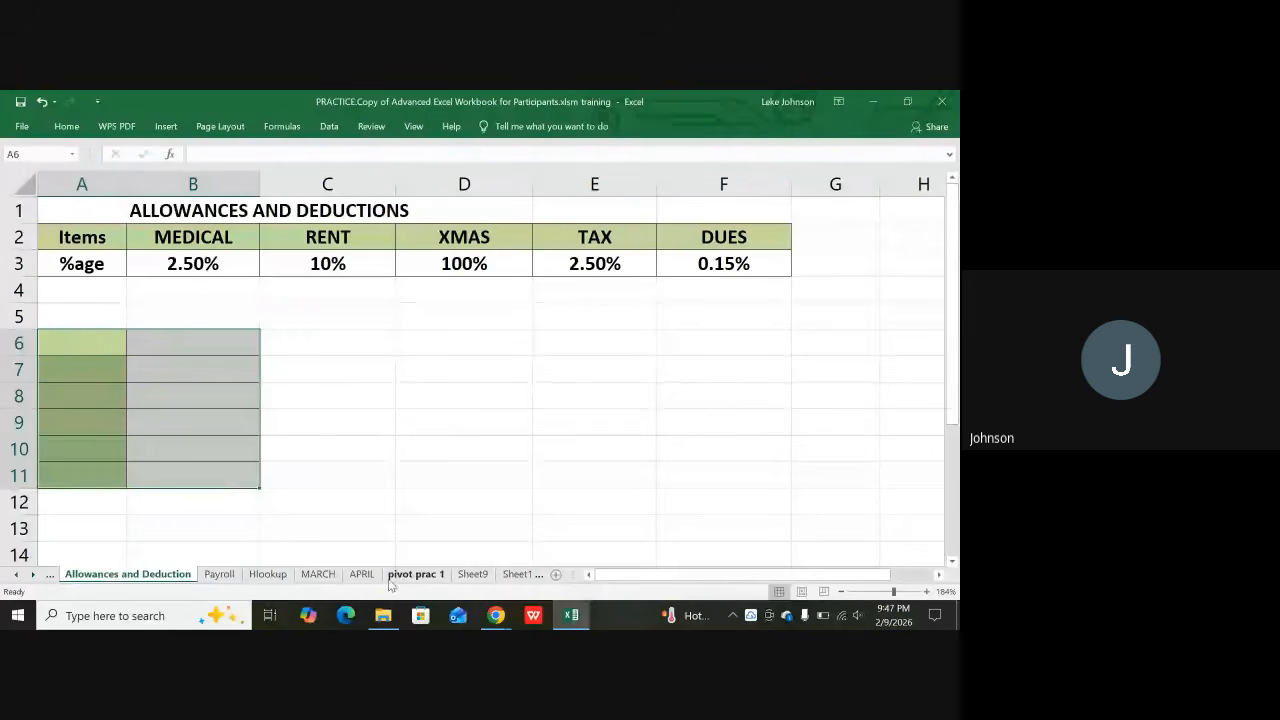
Clear the MEDICAL, RENT and XMAS amounts in F3:H17 on the Payroll sheet
{"action": "left_click", "coordinate": [221, 578]}
{"action": "scroll", "coordinate": [383, 432], "scroll_direction": "down", "scroll_amount": 1}
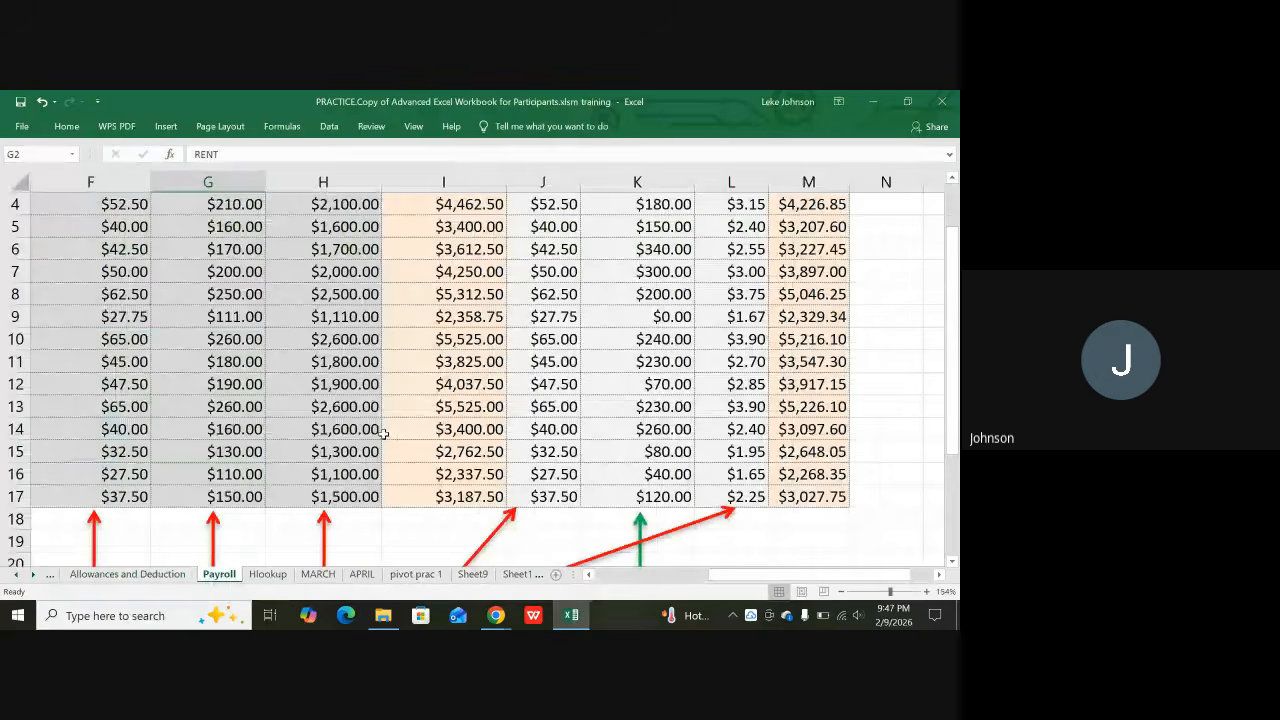
{"action": "scroll", "coordinate": [562, 540], "scroll_direction": "down", "scroll_amount": 2}
{"action": "scroll", "coordinate": [562, 540], "scroll_direction": "left", "scroll_amount": 1}
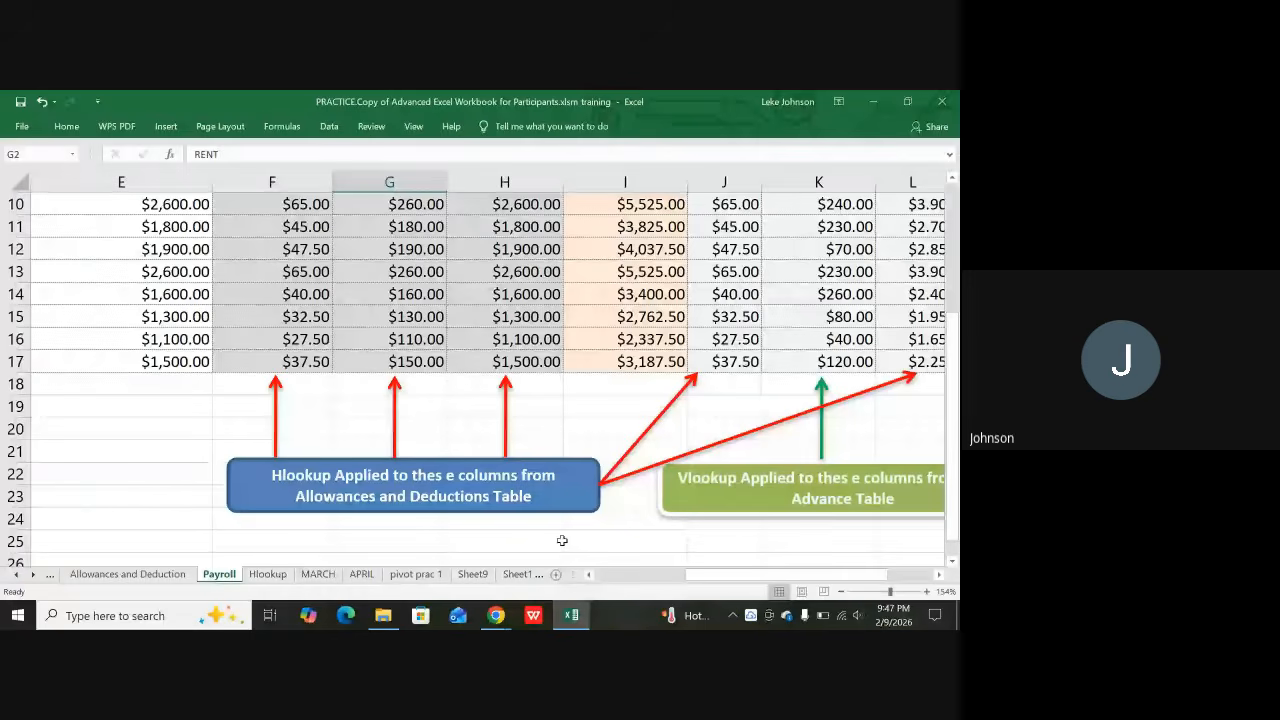
{"action": "scroll", "coordinate": [329, 368], "scroll_direction": "up", "scroll_amount": 2}
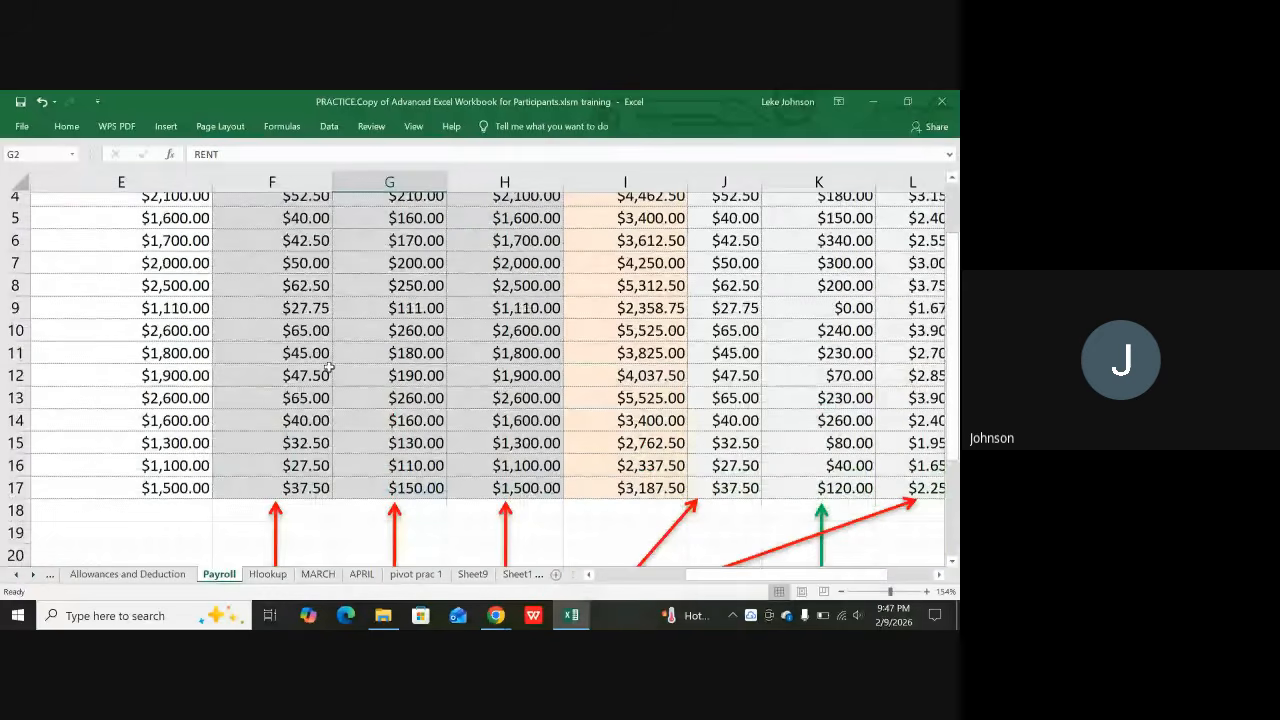
{"action": "scroll", "coordinate": [329, 368], "scroll_direction": "up", "scroll_amount": 1}
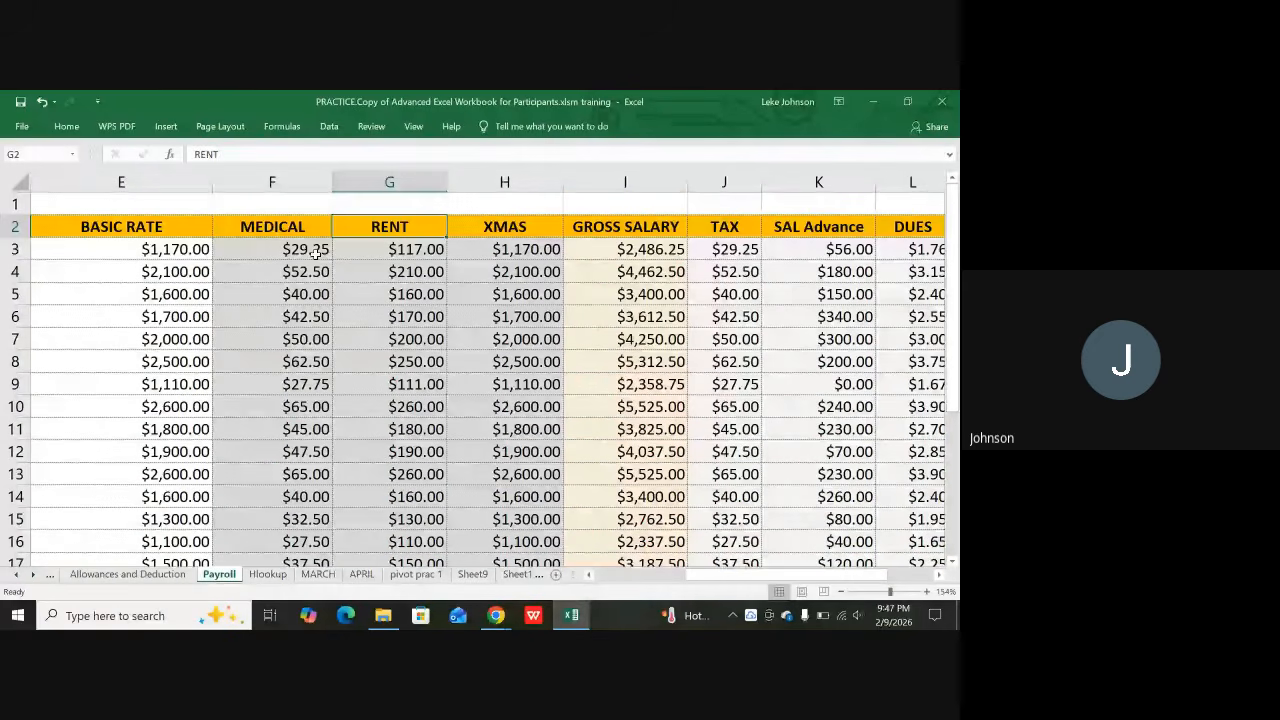
{"action": "left_click_drag", "start_coordinate": [315, 253], "coordinate": [495, 381]}
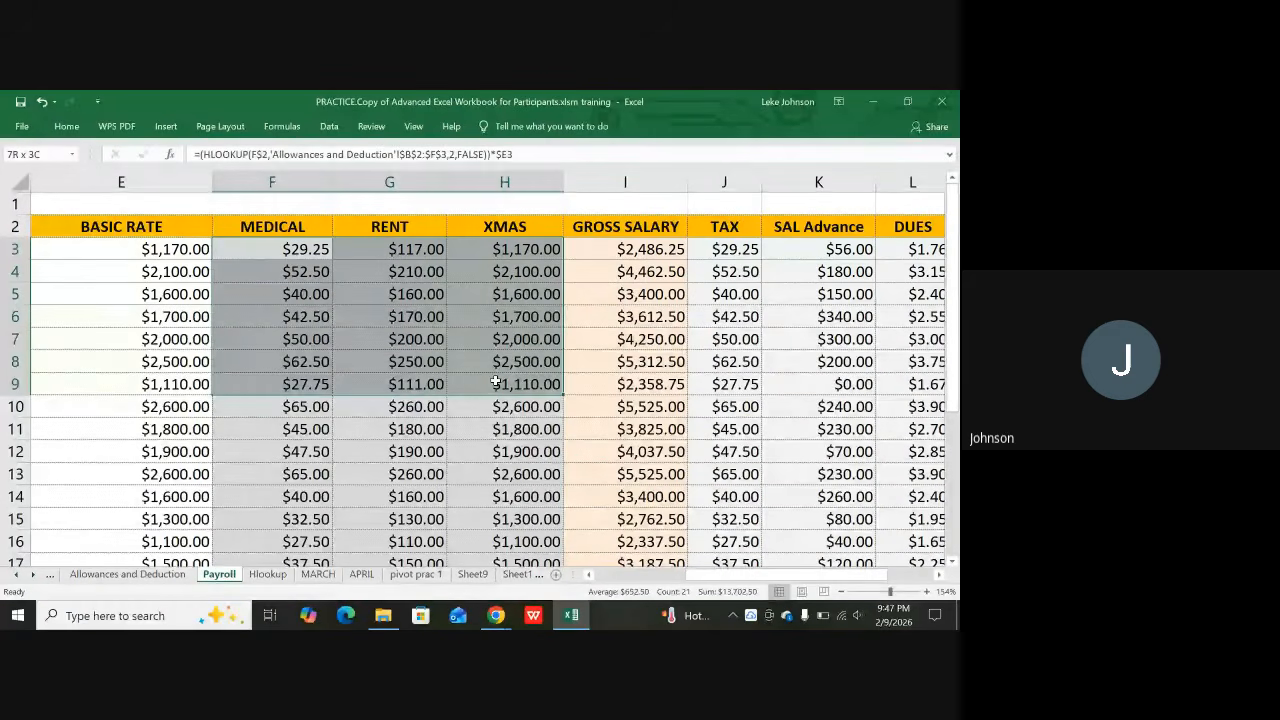
{"action": "left_click_drag", "start_coordinate": [495, 381], "coordinate": [499, 519]}
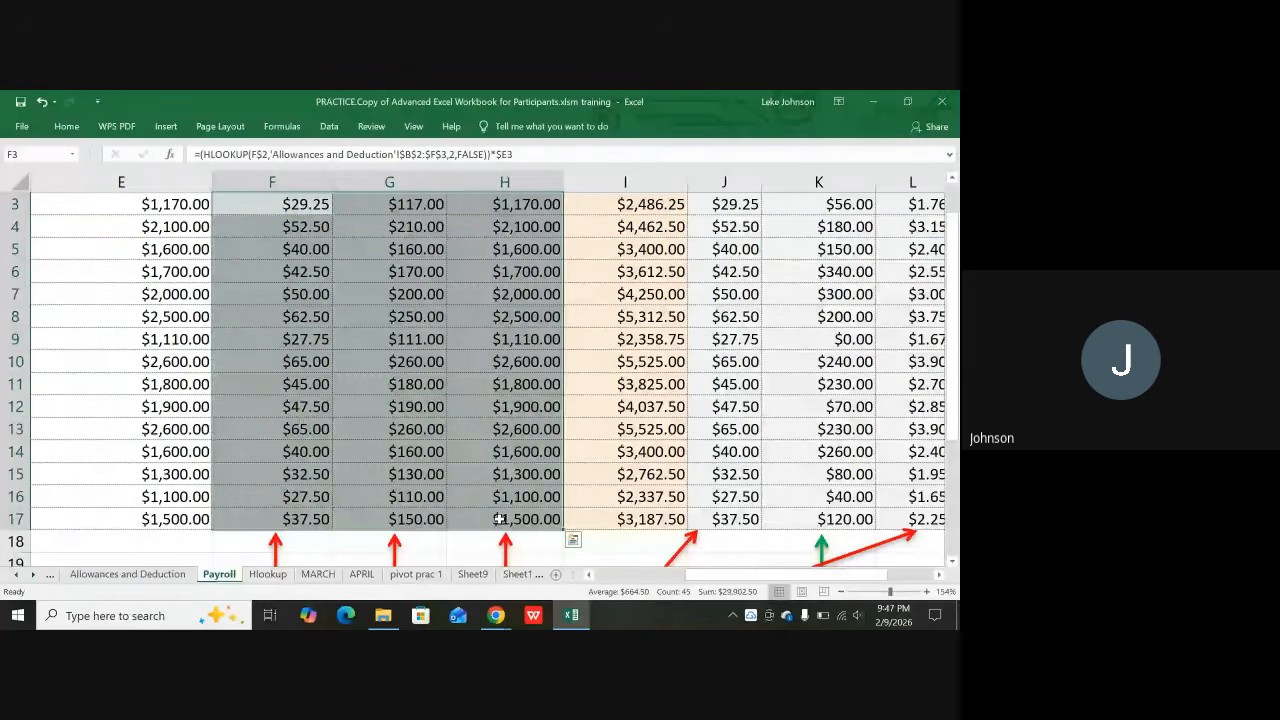
{"action": "key", "text": "Delete"}
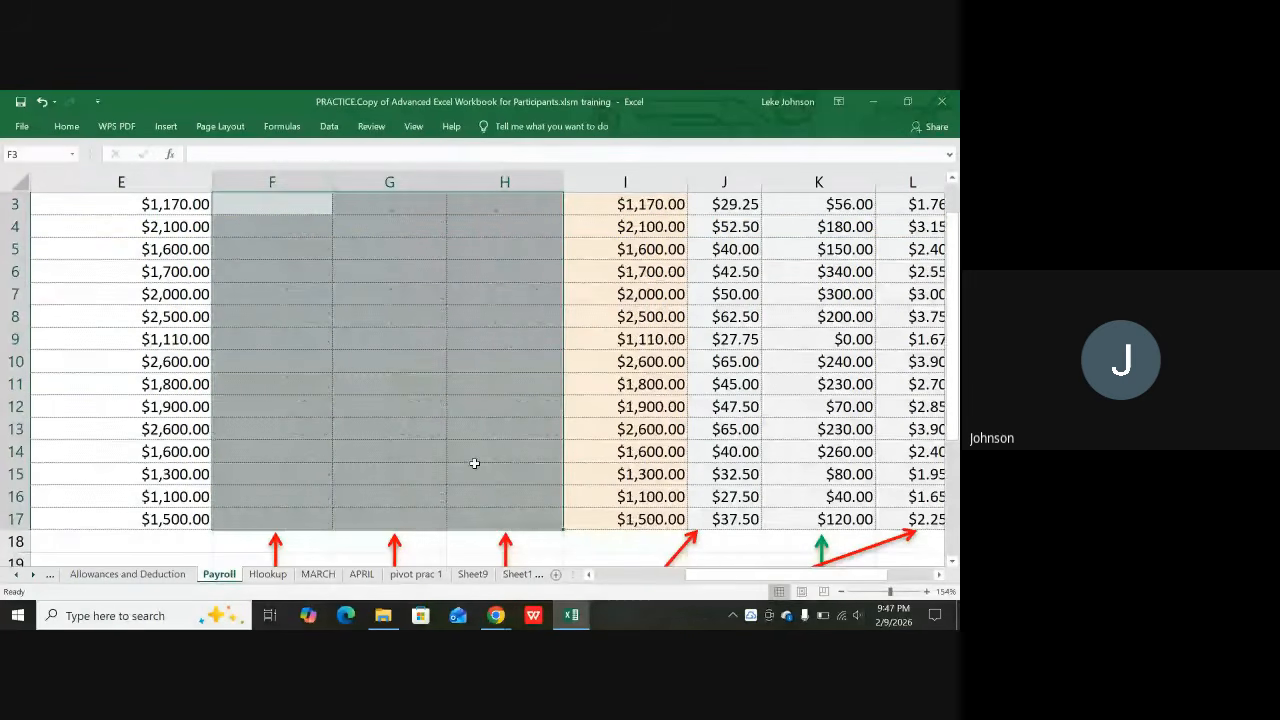
Remove the leftover fill and borders from A6:B11 on Allowances and Deduction by copying blank cells A5:B5 over them, and end the copy selection
{"action": "scroll", "coordinate": [473, 461], "scroll_direction": "down", "scroll_amount": 3}
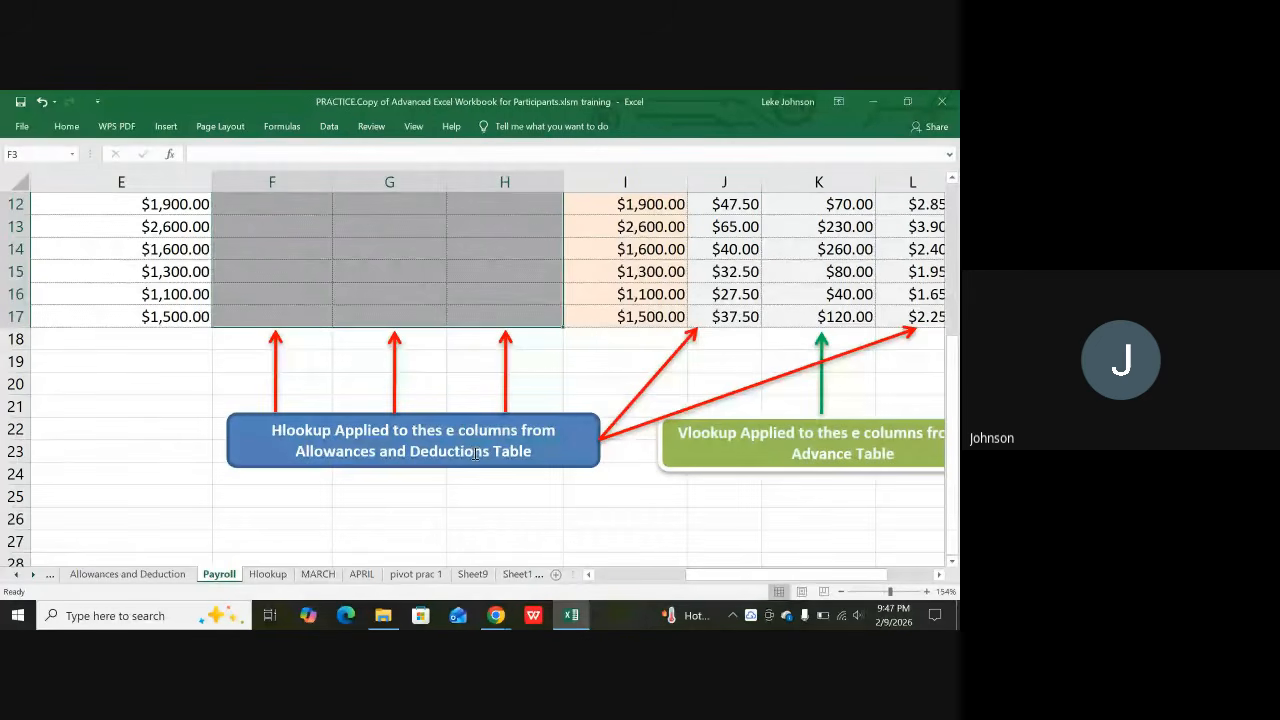
{"action": "left_click", "coordinate": [155, 576]}
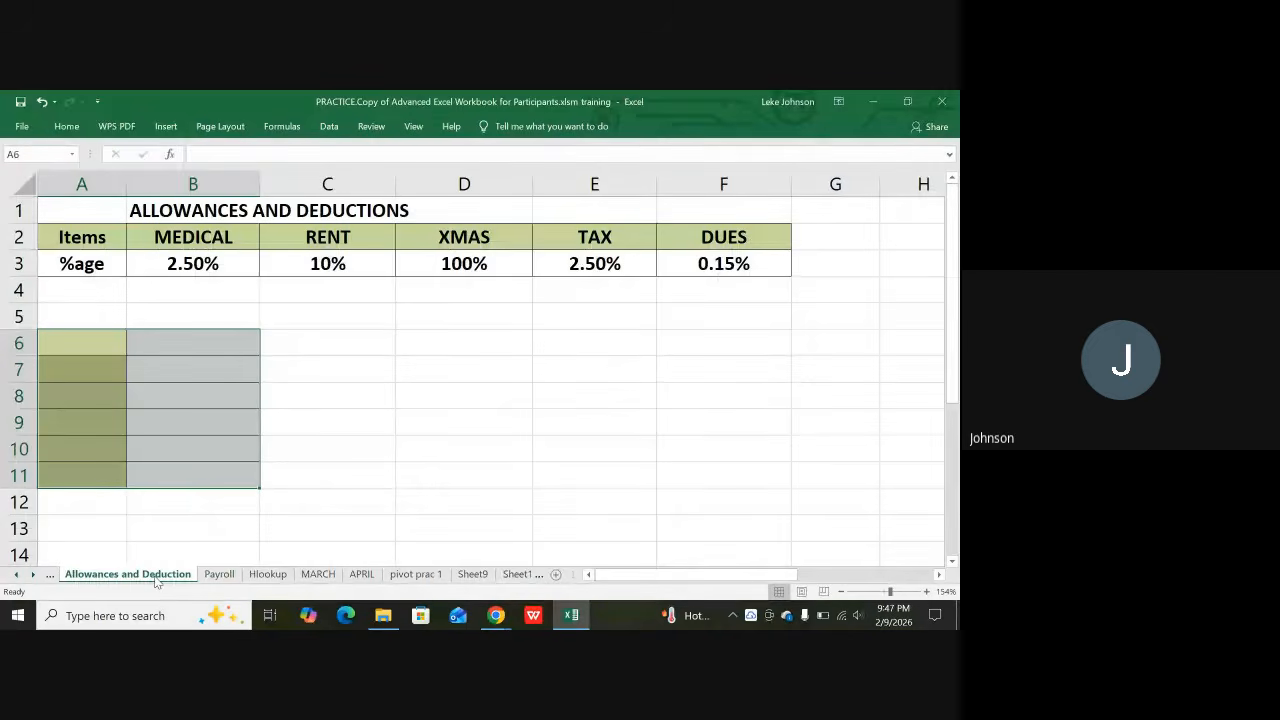
{"action": "left_click", "coordinate": [328, 449]}
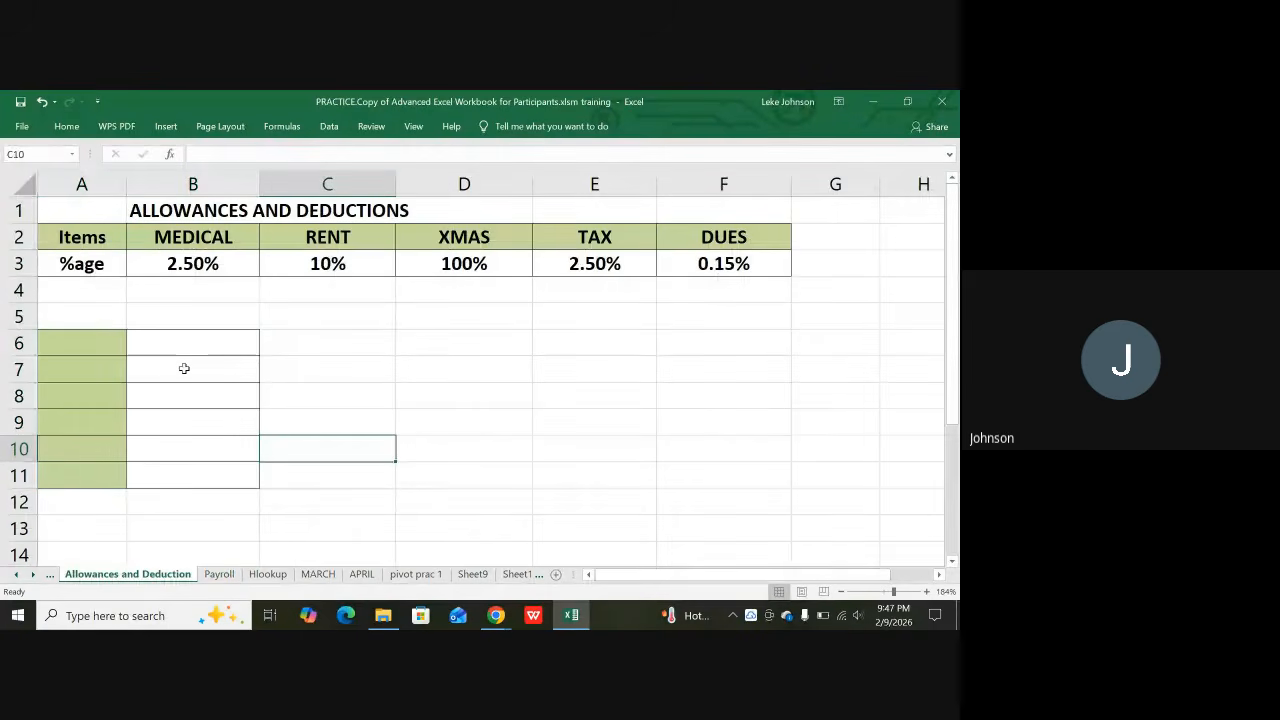
{"action": "left_click_drag", "start_coordinate": [82, 316], "coordinate": [189, 304]}
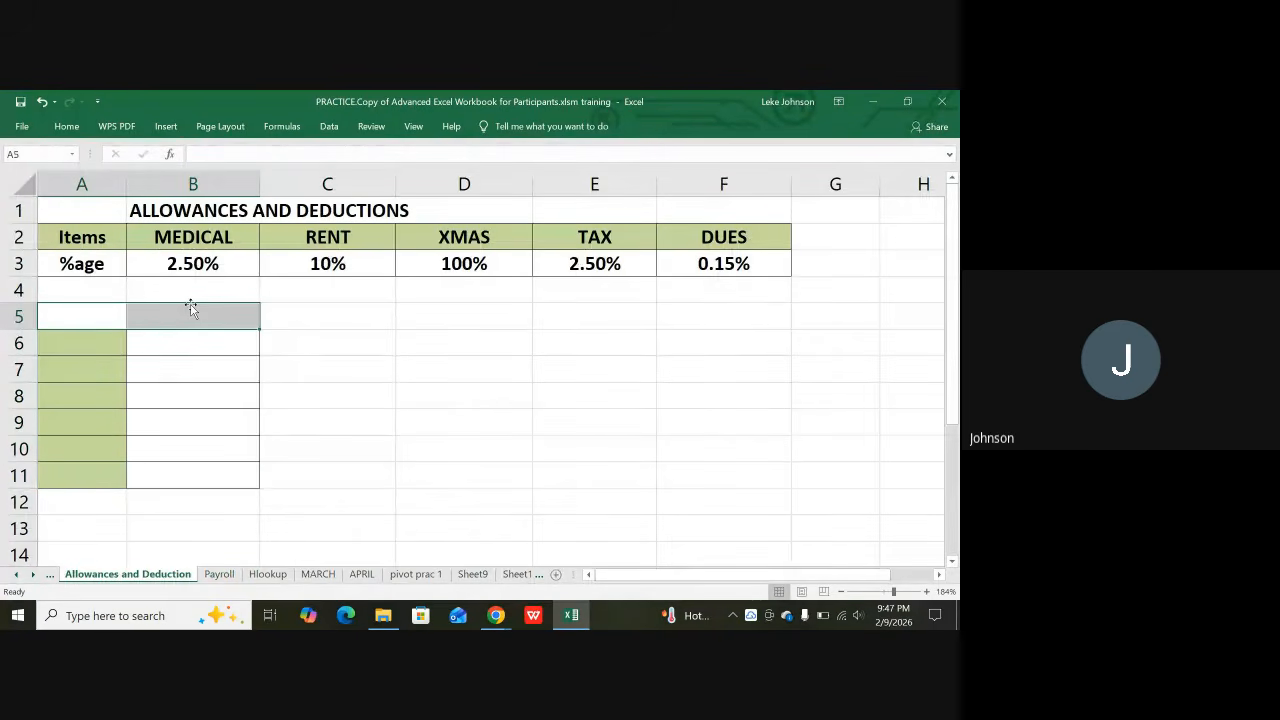
{"action": "key", "text": "ctrl+c"}
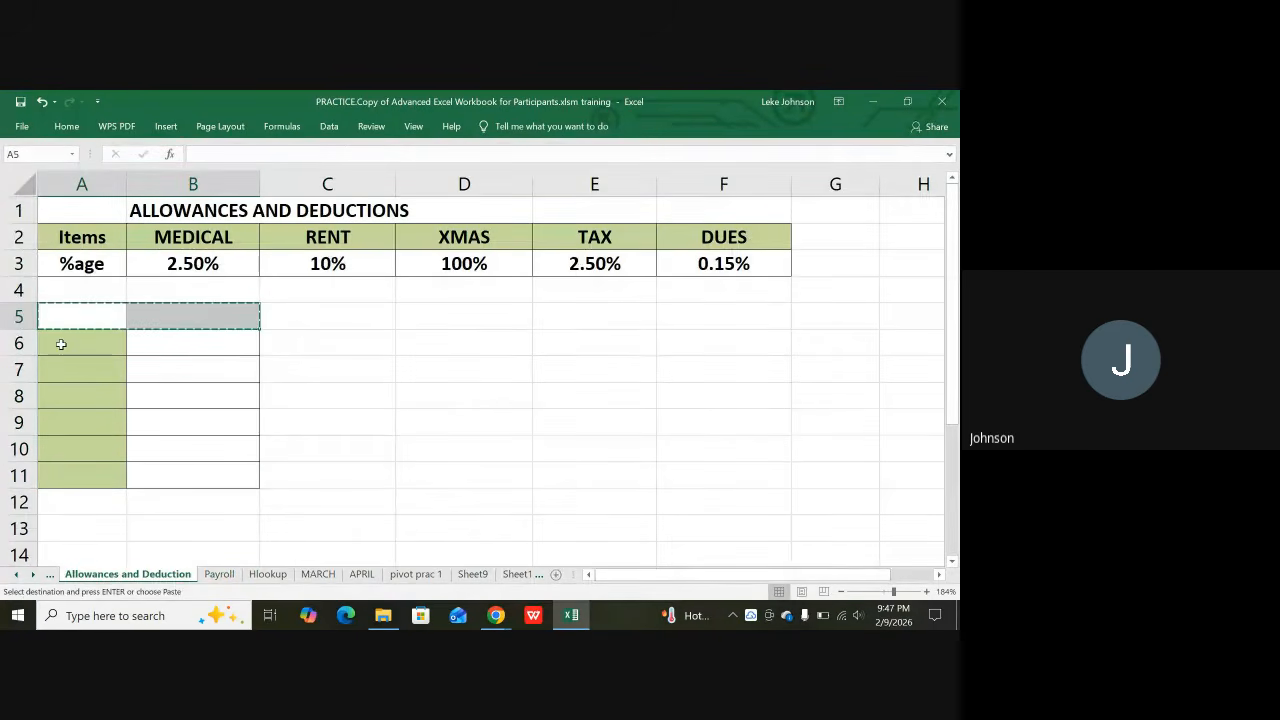
{"action": "left_click_drag", "start_coordinate": [61, 344], "coordinate": [177, 465]}
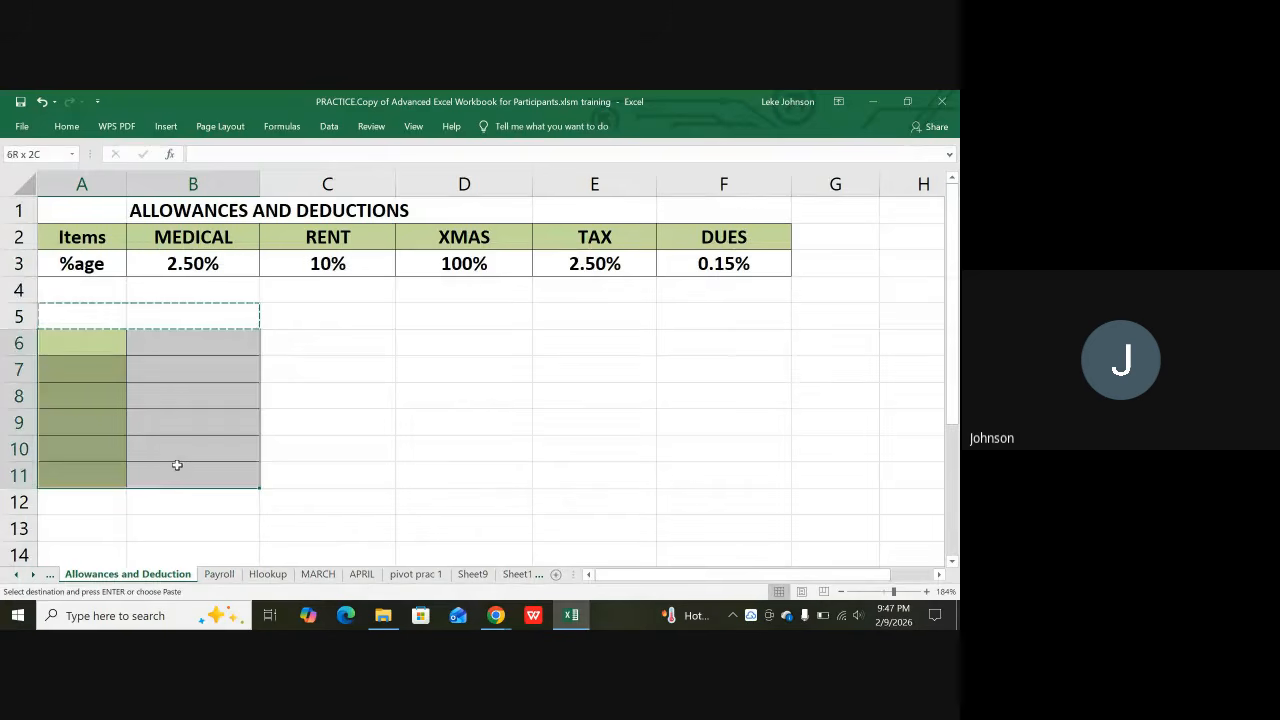
{"action": "key", "text": "ctrl+v"}
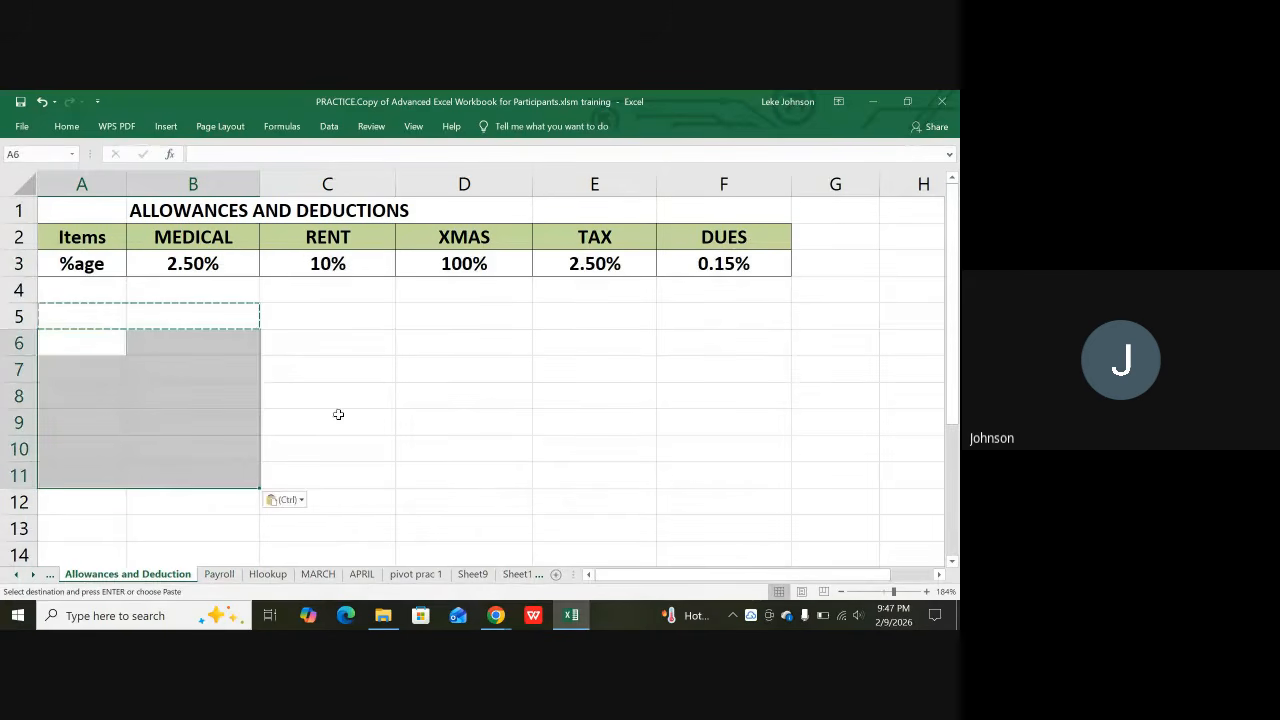
{"action": "key", "text": "Escape"}
{"action": "left_click", "coordinate": [338, 414]}
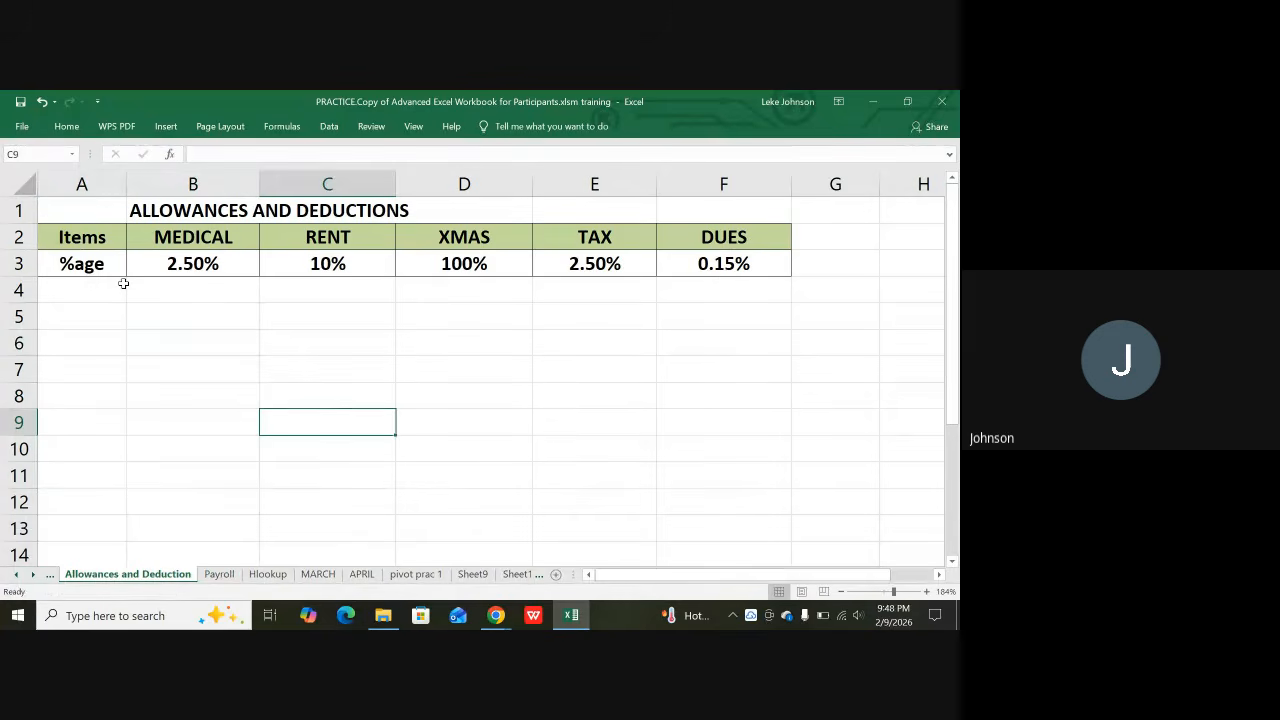
Compare the emptied allowance columns on Payroll with the horizontal table on the Allowances and Deduction sheet
{"action": "left_click", "coordinate": [218, 574]}
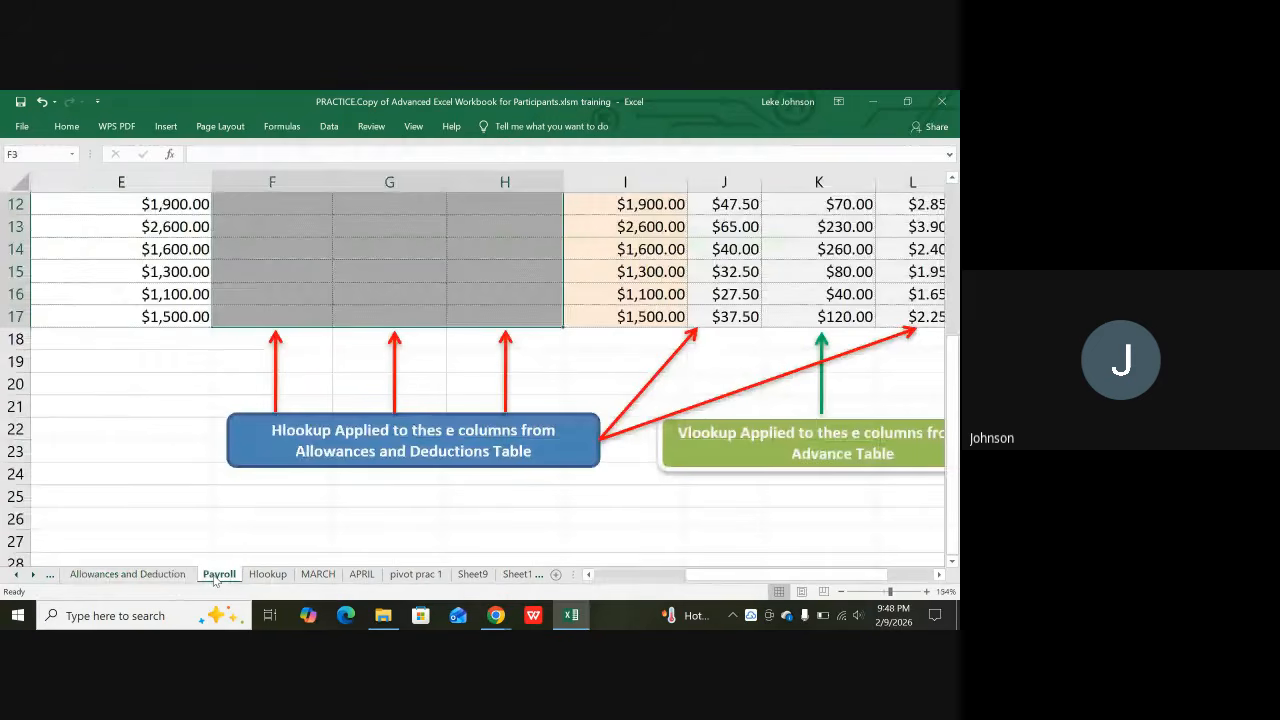
{"action": "scroll", "coordinate": [338, 257], "scroll_direction": "up", "scroll_amount": 3}
{"action": "left_click", "coordinate": [350, 305]}
{"action": "key", "text": "ctrl+Page_Up"}
{"action": "left_click", "coordinate": [332, 414]}
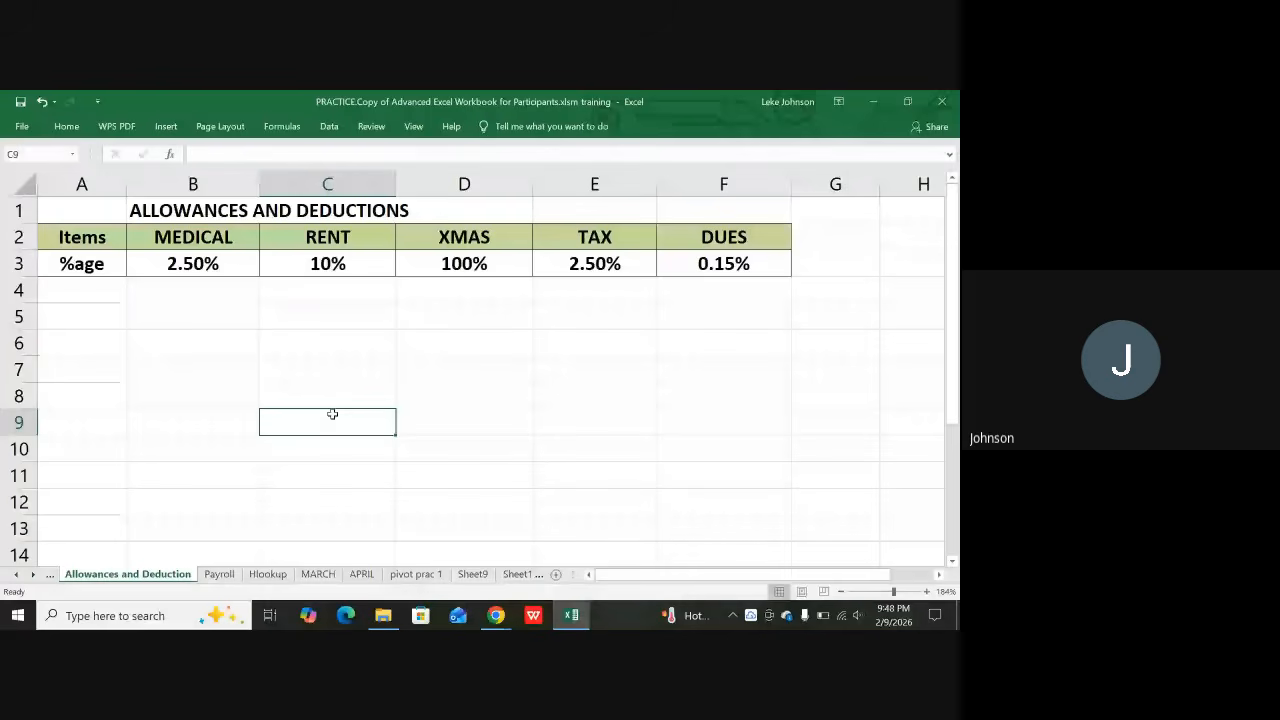
Clear the TAX amounts in J3:J17 on the Payroll sheet
{"action": "left_click", "coordinate": [219, 574]}
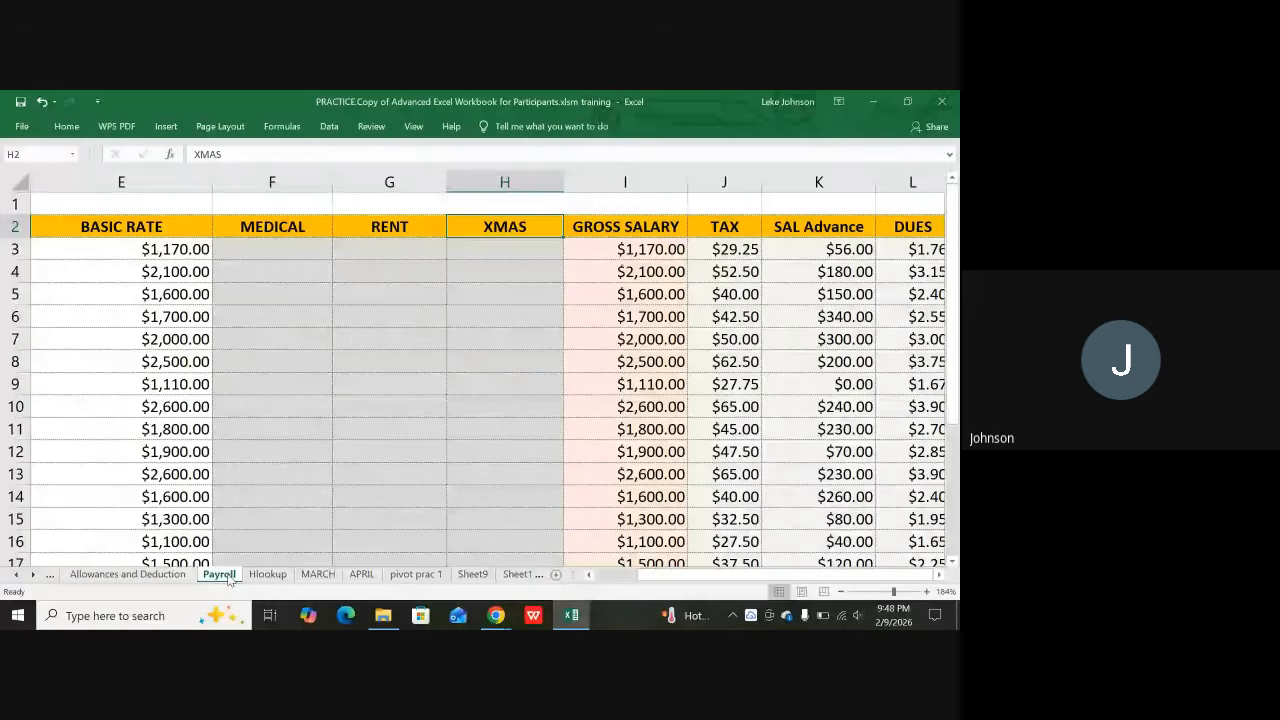
{"action": "left_click", "coordinate": [727, 255]}
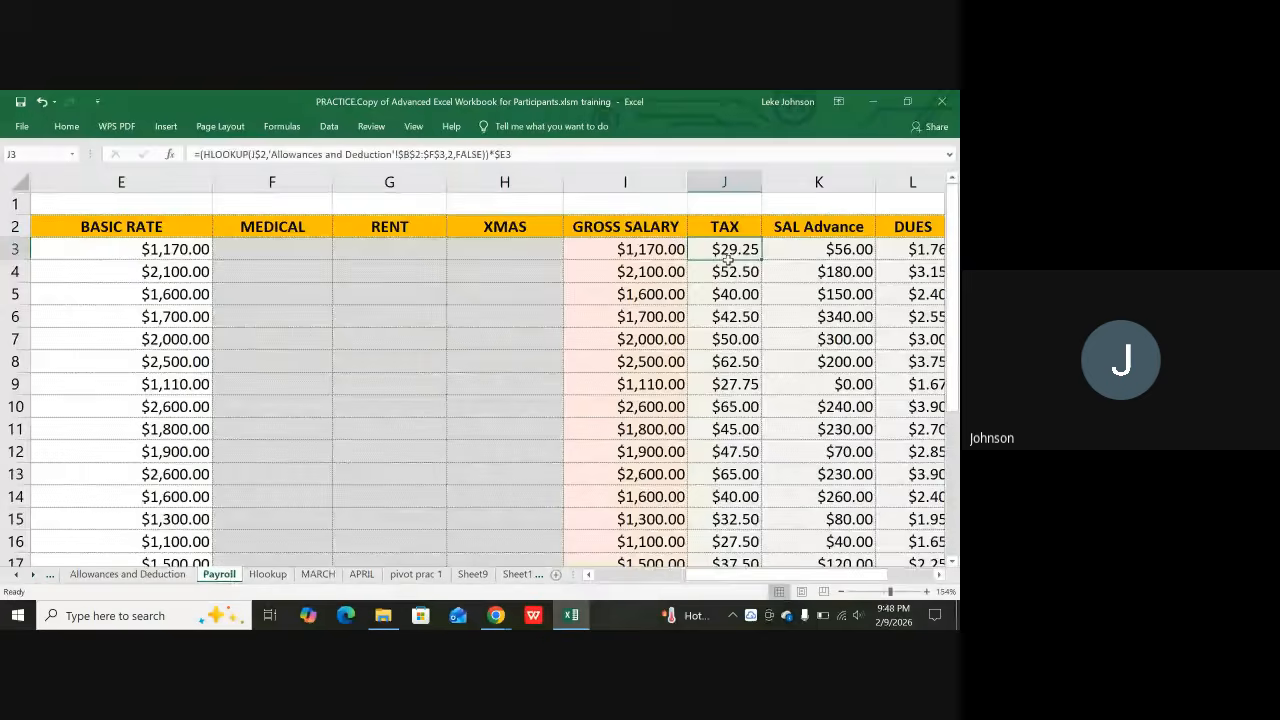
{"action": "left_click_drag", "start_coordinate": [727, 257], "coordinate": [752, 528]}
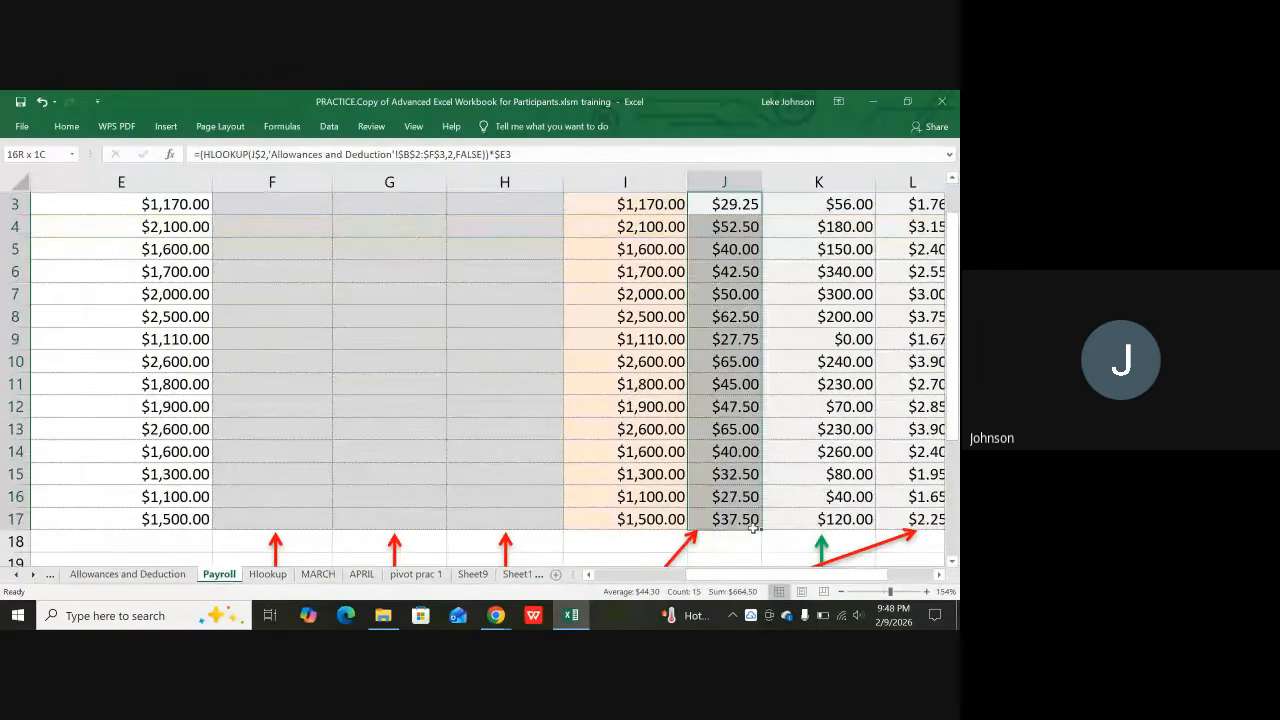
{"action": "key", "text": "Delete"}
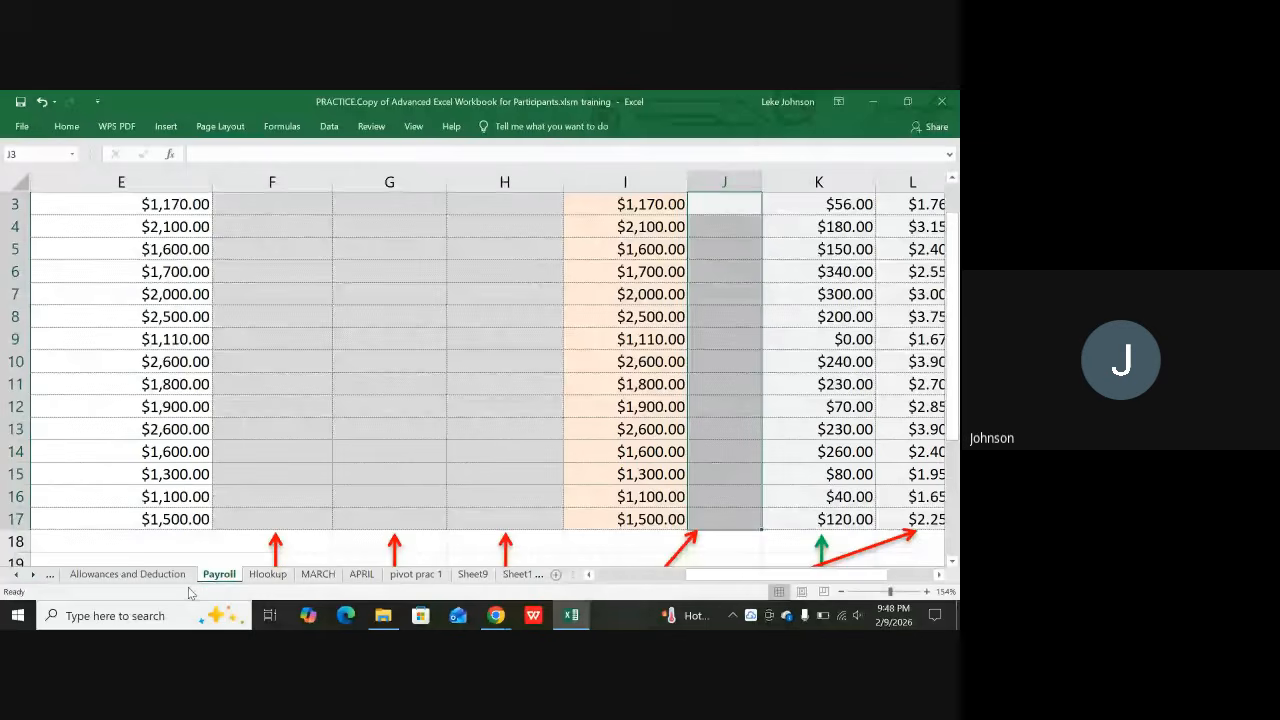
Examine the notes below the Payroll table on which columns use HLOOKUP and which use VLOOKUP
{"action": "scroll", "coordinate": [735, 505], "scroll_direction": "down", "scroll_amount": 3}
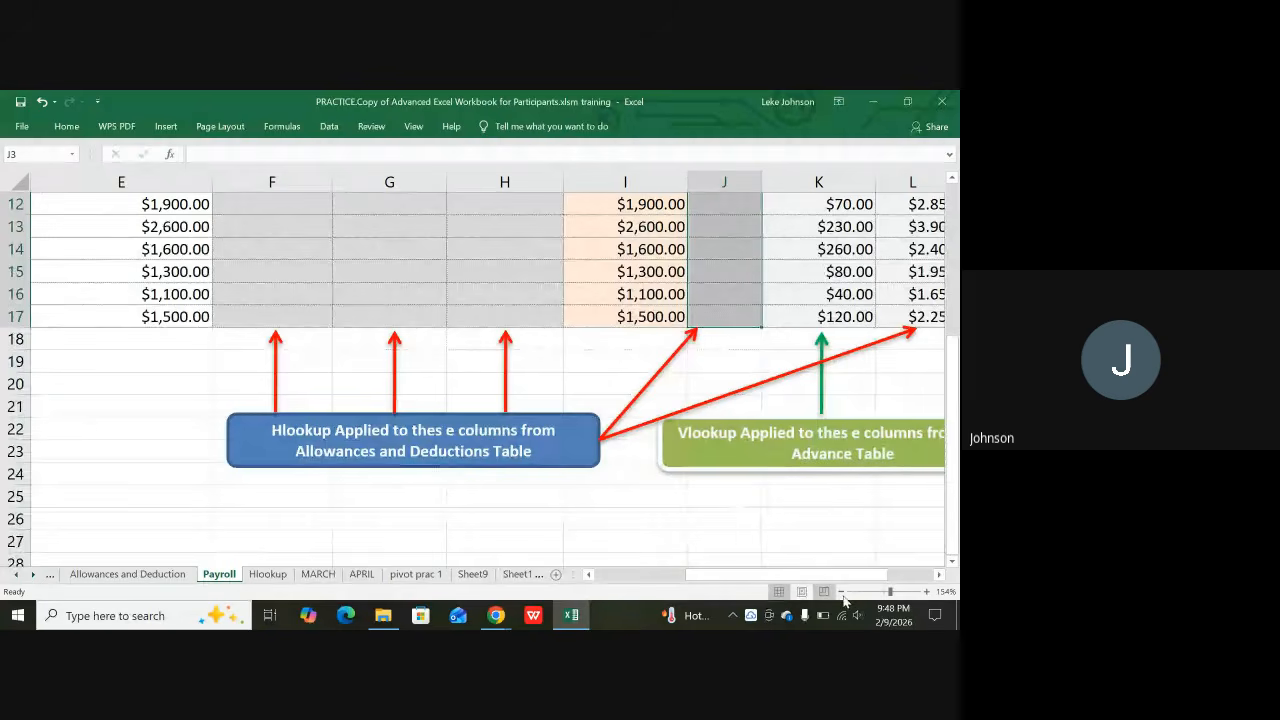
{"action": "left_click", "coordinate": [939, 575]}
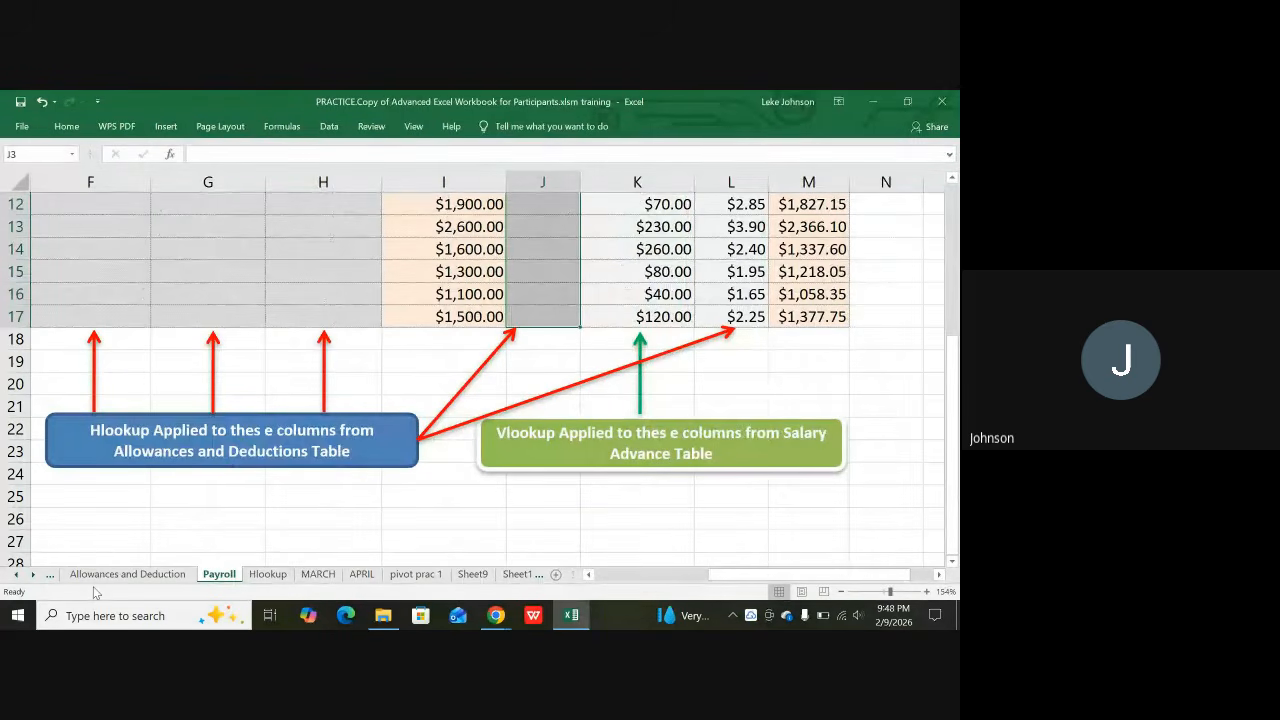
{"action": "scroll", "coordinate": [647, 322], "scroll_direction": "up", "scroll_amount": 2}
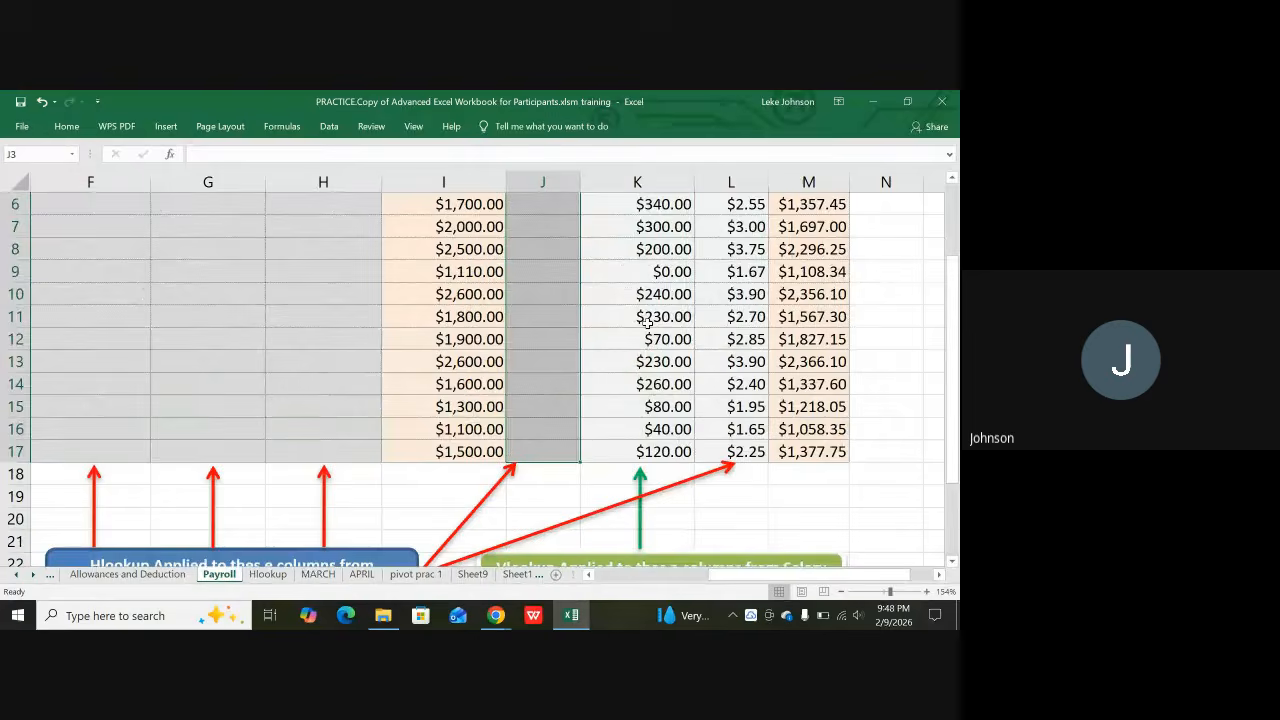
{"action": "scroll", "coordinate": [647, 322], "scroll_direction": "up", "scroll_amount": 2}
{"action": "scroll", "coordinate": [605, 218], "scroll_direction": "down", "scroll_amount": 3}
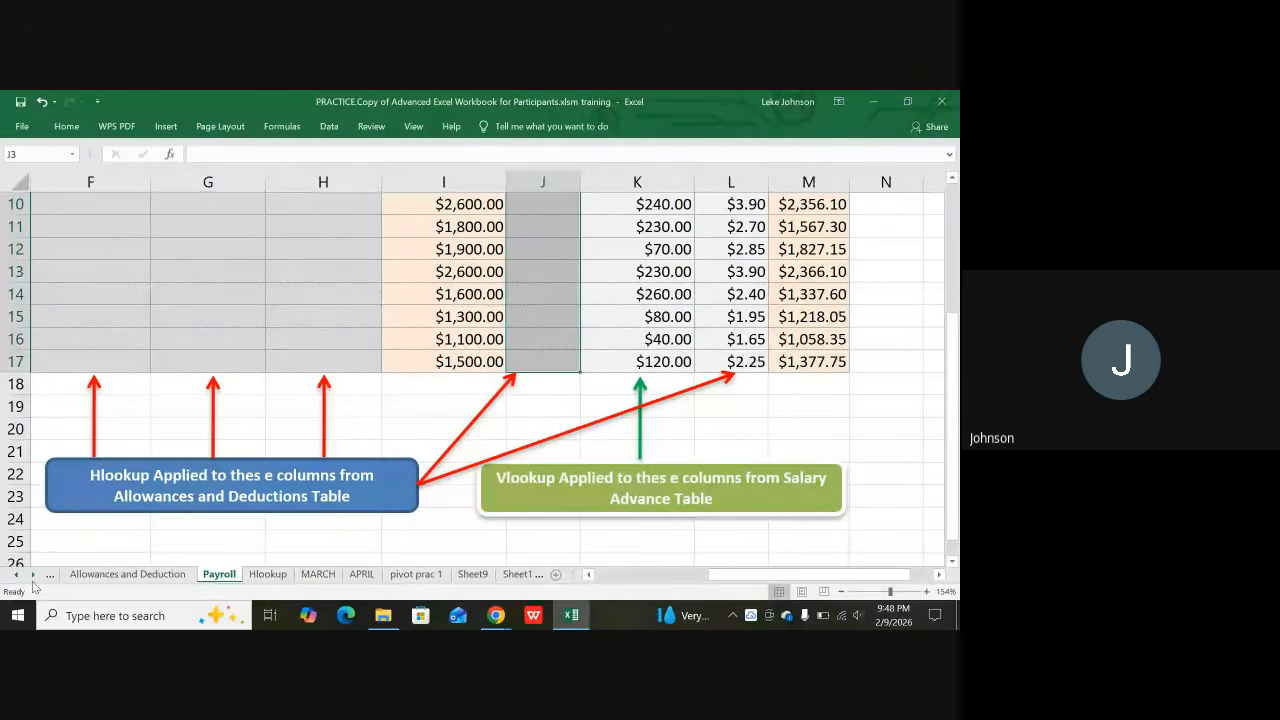
Review the Salary Advance sheet as the VLOOKUP source for the SAL Advance column, and return to Payroll
{"action": "left_click", "coordinate": [16, 576]}
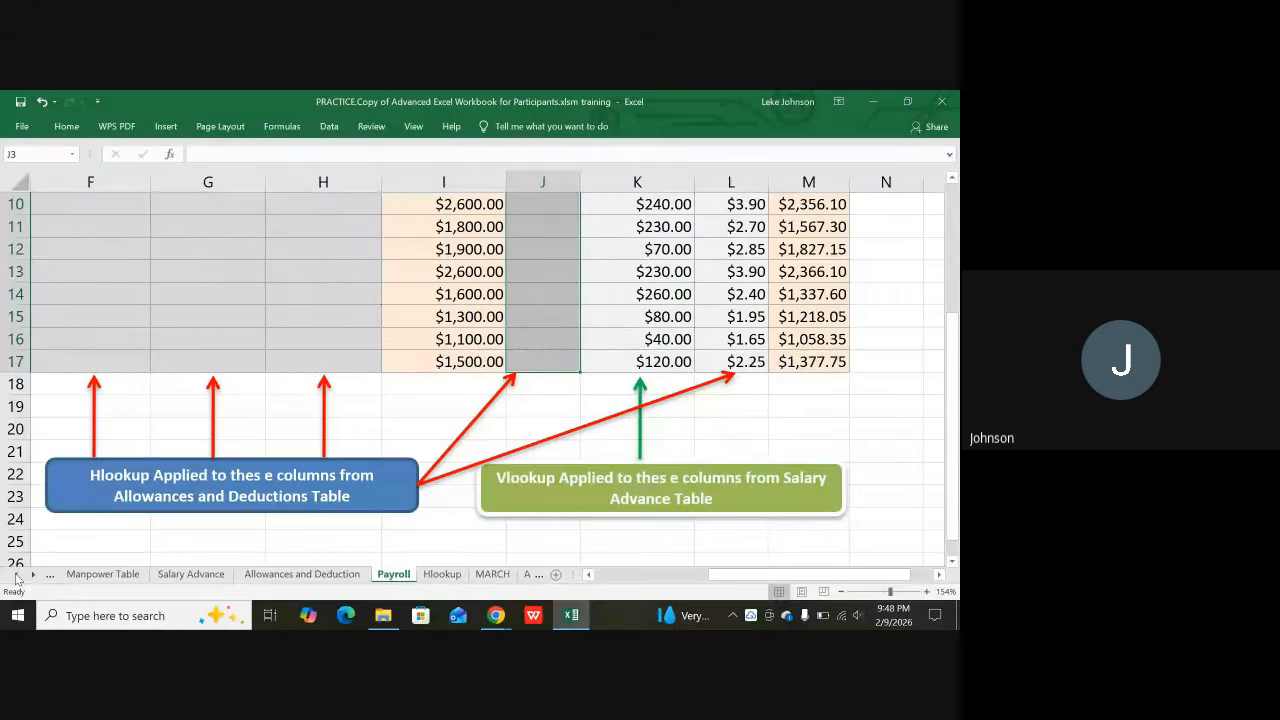
{"action": "left_click", "coordinate": [193, 575]}
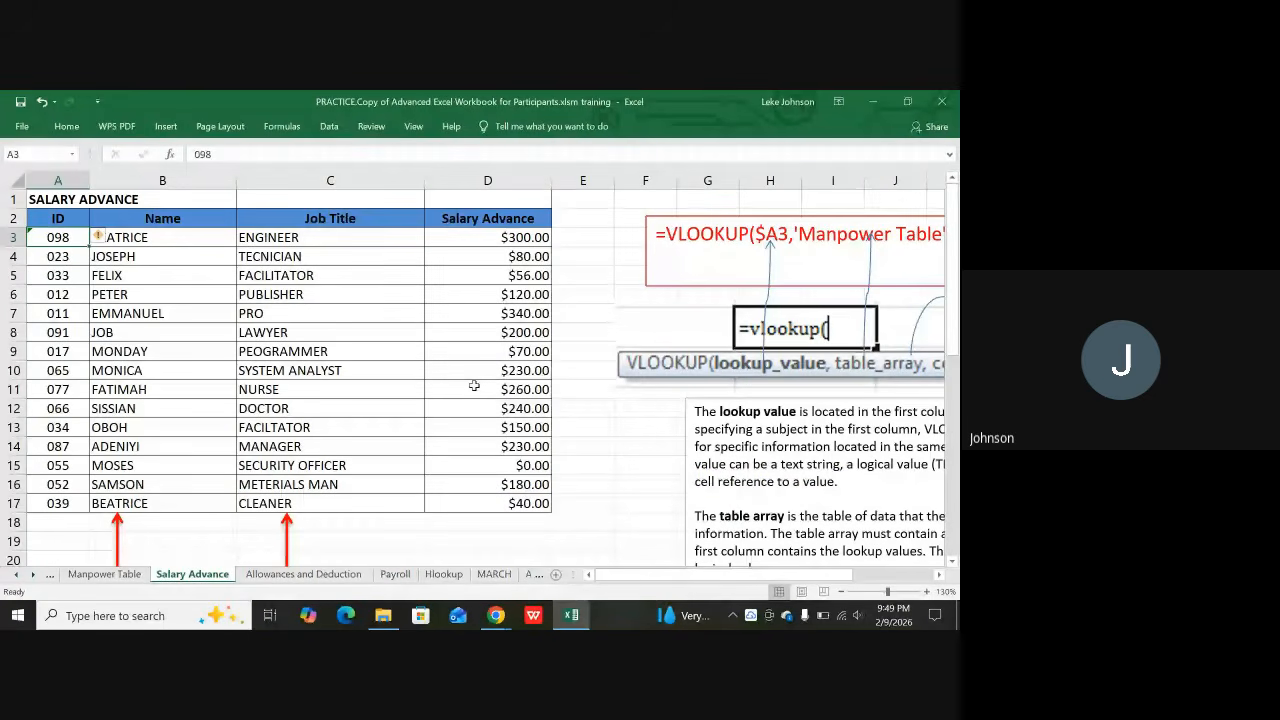
{"action": "left_click", "coordinate": [395, 574]}
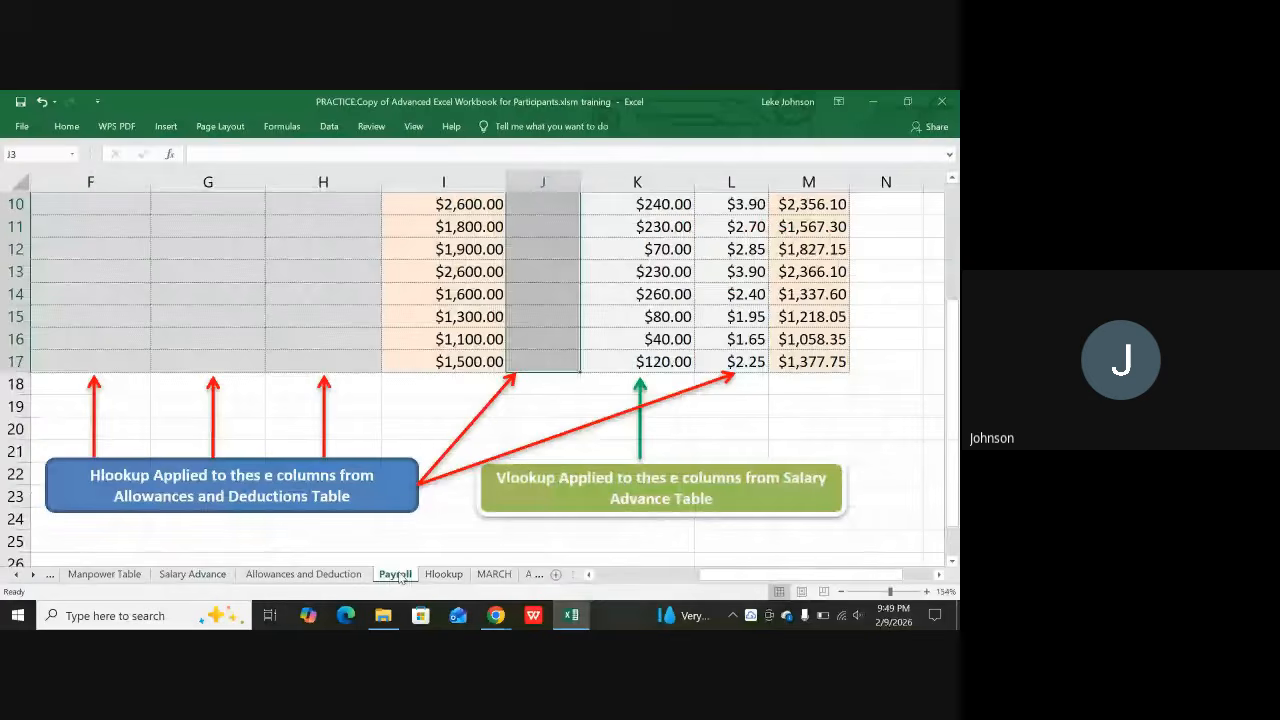
{"action": "scroll", "coordinate": [703, 297], "scroll_direction": "up", "scroll_amount": 1}
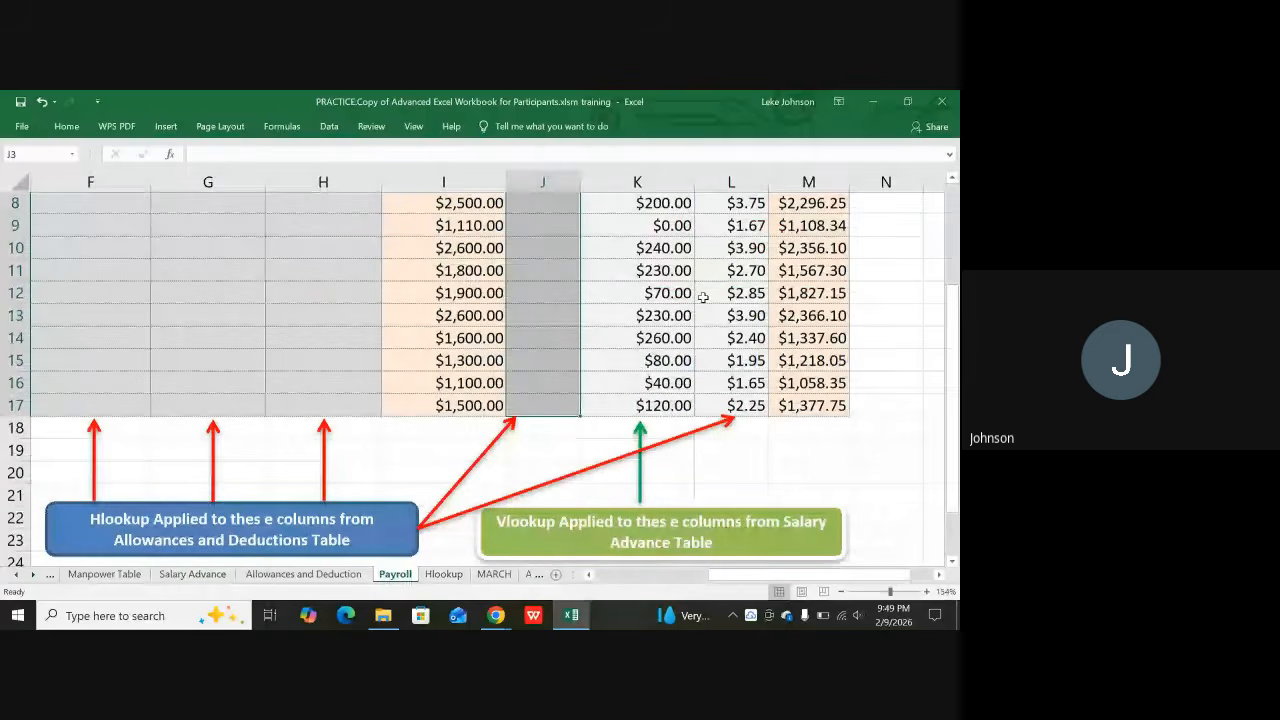
Clear the SAL Advance amounts in K3:K17 on the Payroll sheet
{"action": "scroll", "coordinate": [703, 297], "scroll_direction": "up", "scroll_amount": 3}
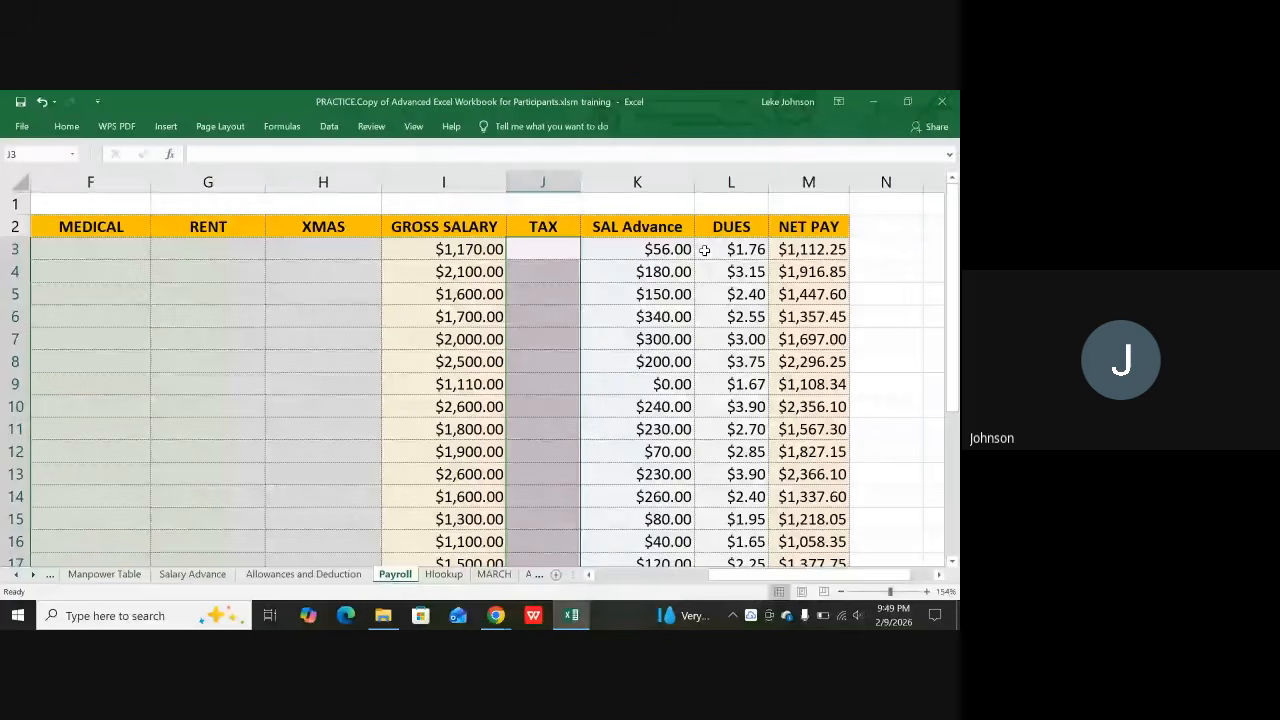
{"action": "left_click", "coordinate": [666, 253]}
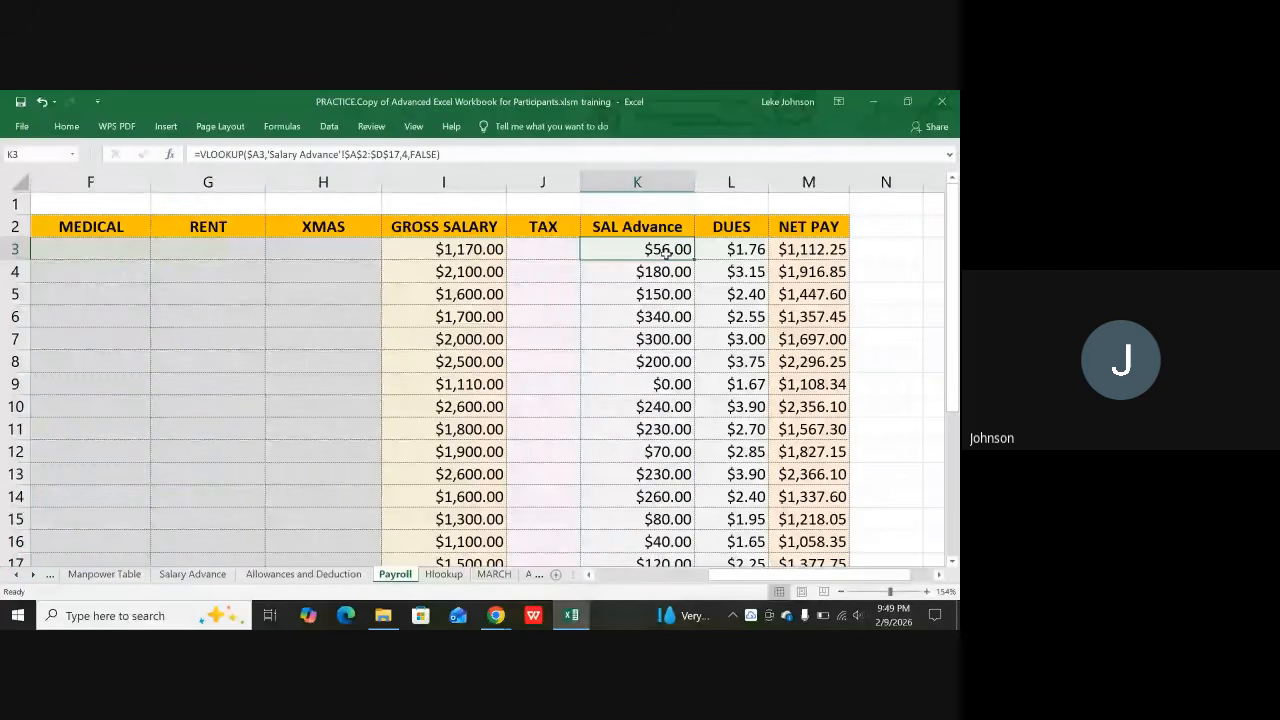
{"action": "key", "text": "shift+Down"}
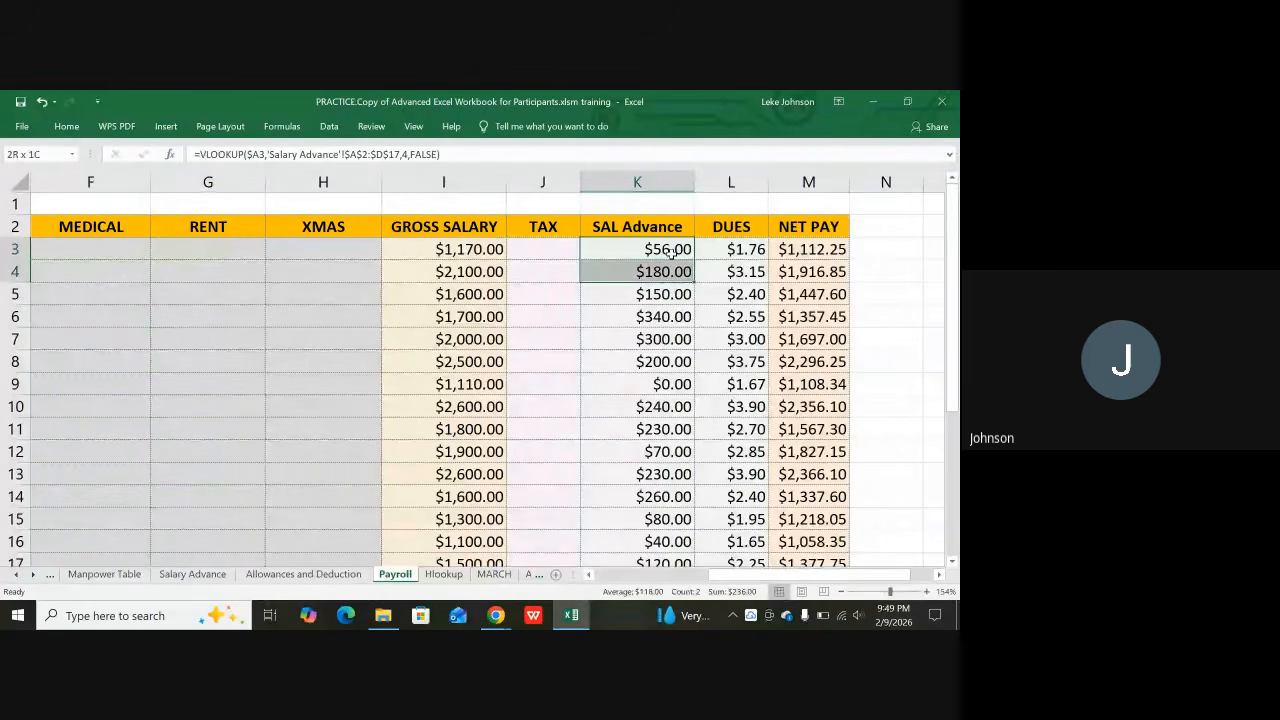
{"action": "key", "text": "shift+Down"}
{"action": "key", "text": "shift+Down"}
{"action": "key", "text": "shift+Down"}
{"action": "key", "text": "shift+Down"}
{"action": "key", "text": "shift+Down"}
{"action": "key", "text": "shift+Down"}
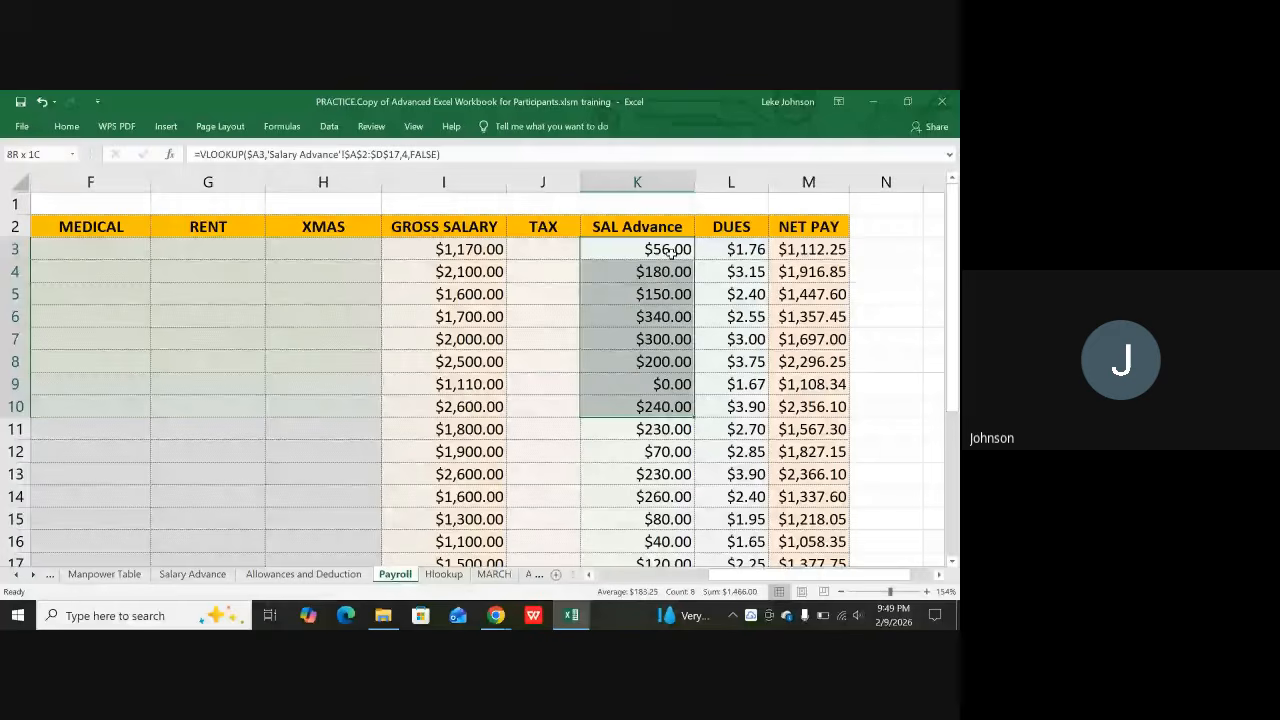
{"action": "key", "text": "shift+Down"}
{"action": "key", "text": "shift+Down"}
{"action": "key", "text": "shift+Down"}
{"action": "key", "text": "shift+Down"}
{"action": "key", "text": "shift+Down"}
{"action": "key", "text": "shift+Down"}
{"action": "key", "text": "shift+Down"}
{"action": "key", "text": "shift+Down"}
{"action": "key", "text": "shift+Down"}
{"action": "key", "text": "shift+Down"}
{"action": "key", "text": "shift+Down"}
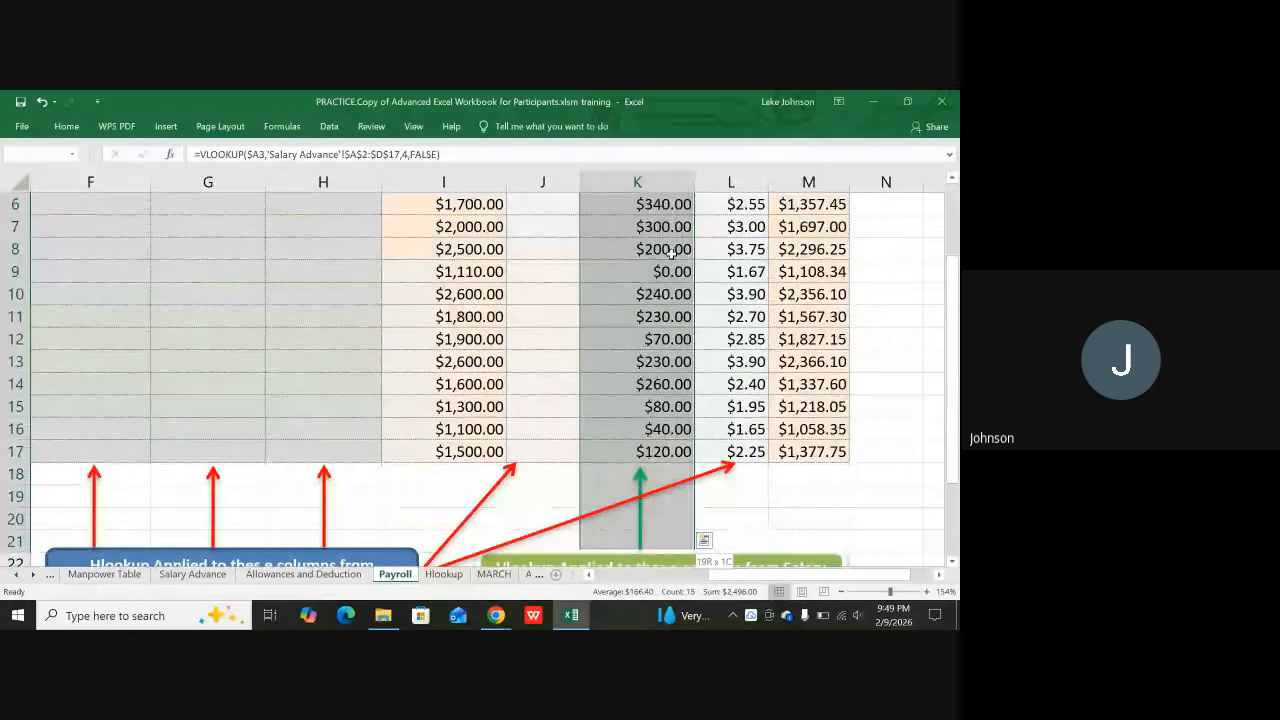
{"action": "key", "text": "shift+Up"}
{"action": "key", "text": "shift+Up"}
{"action": "key", "text": "shift+Up"}
{"action": "key", "text": "shift+Up"}
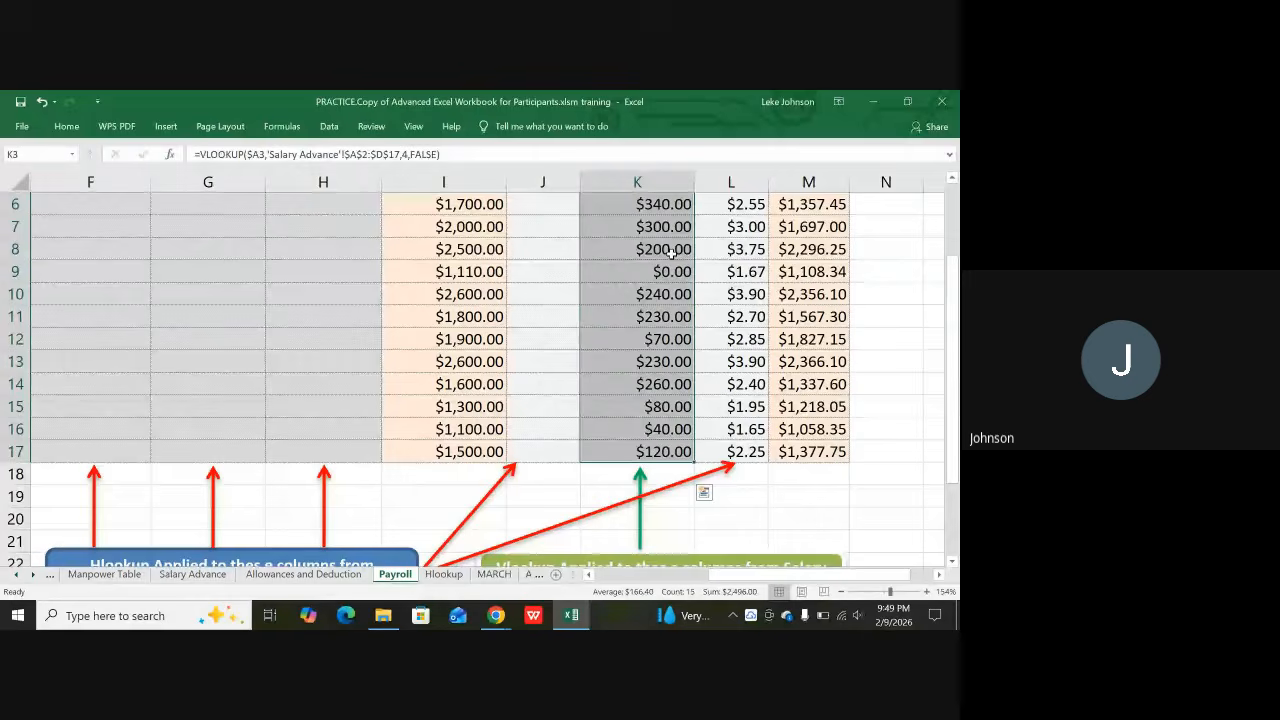
{"action": "key", "text": "Delete"}
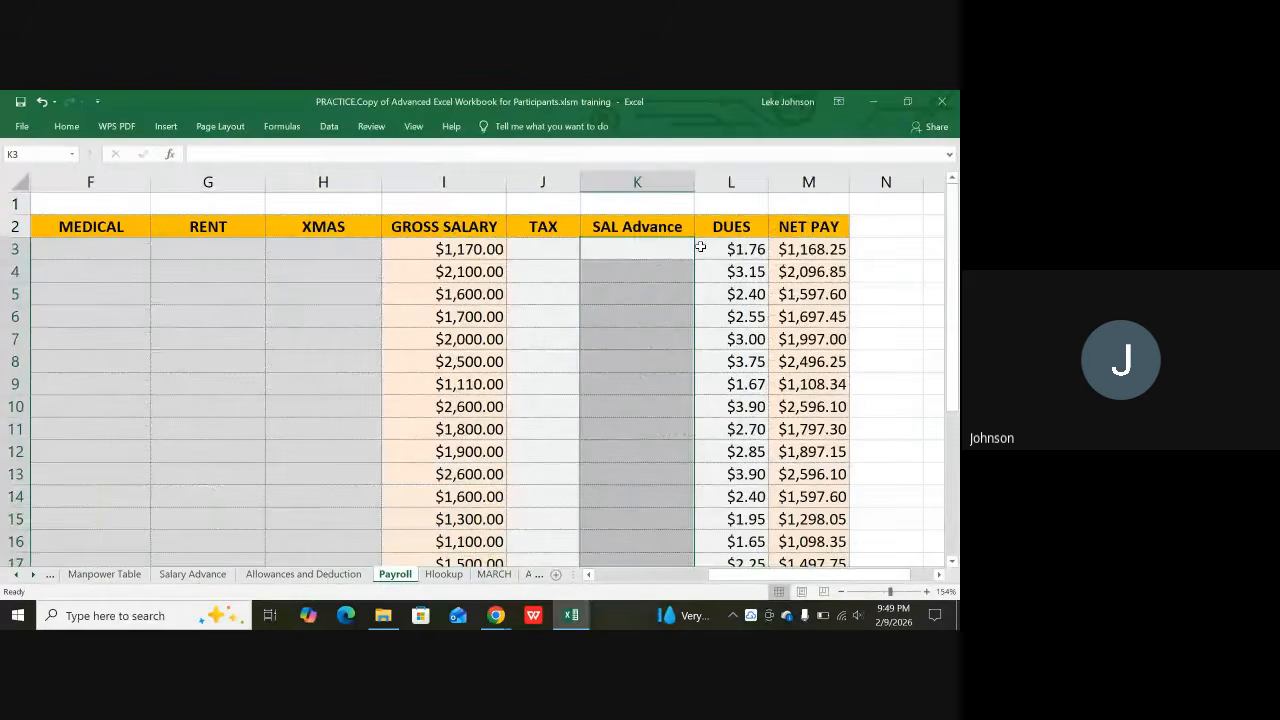
Clear the DUES amounts in L3:L17 on the Payroll sheet
{"action": "left_click", "coordinate": [701, 249]}
{"action": "scroll", "coordinate": [763, 393], "scroll_direction": "down", "scroll_amount": 3}
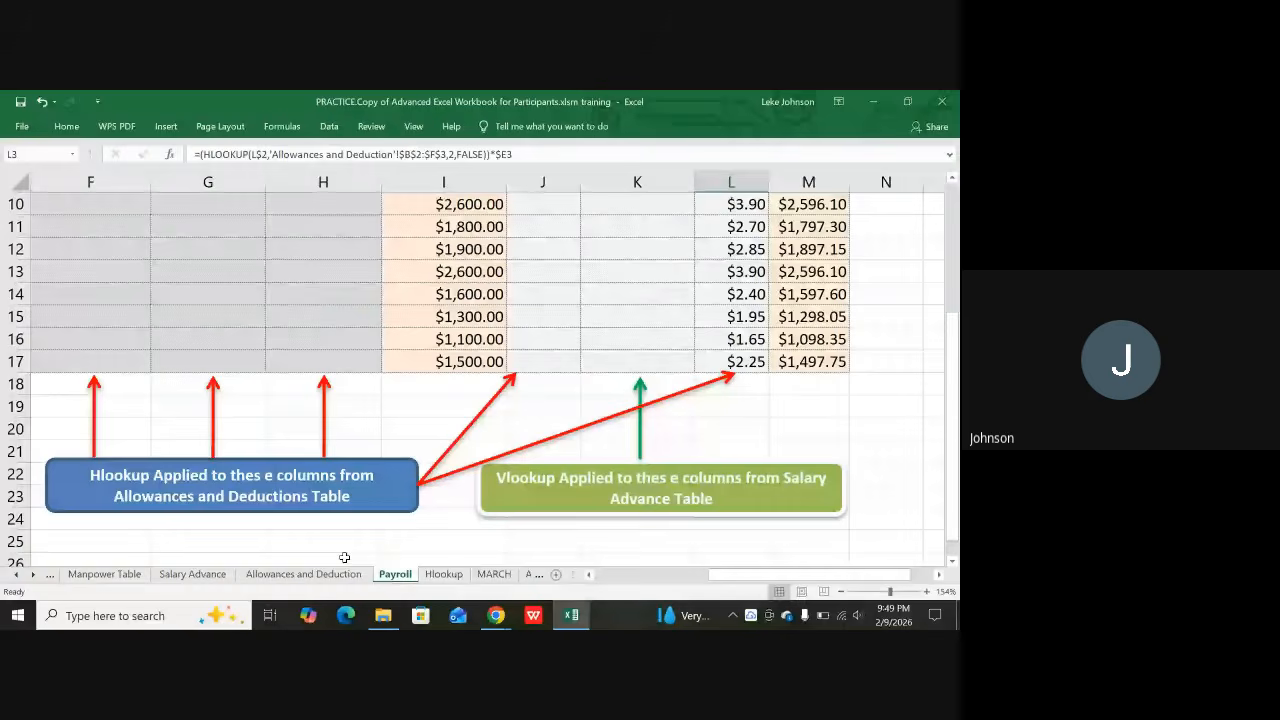
{"action": "scroll", "coordinate": [575, 440], "scroll_direction": "up", "scroll_amount": 3}
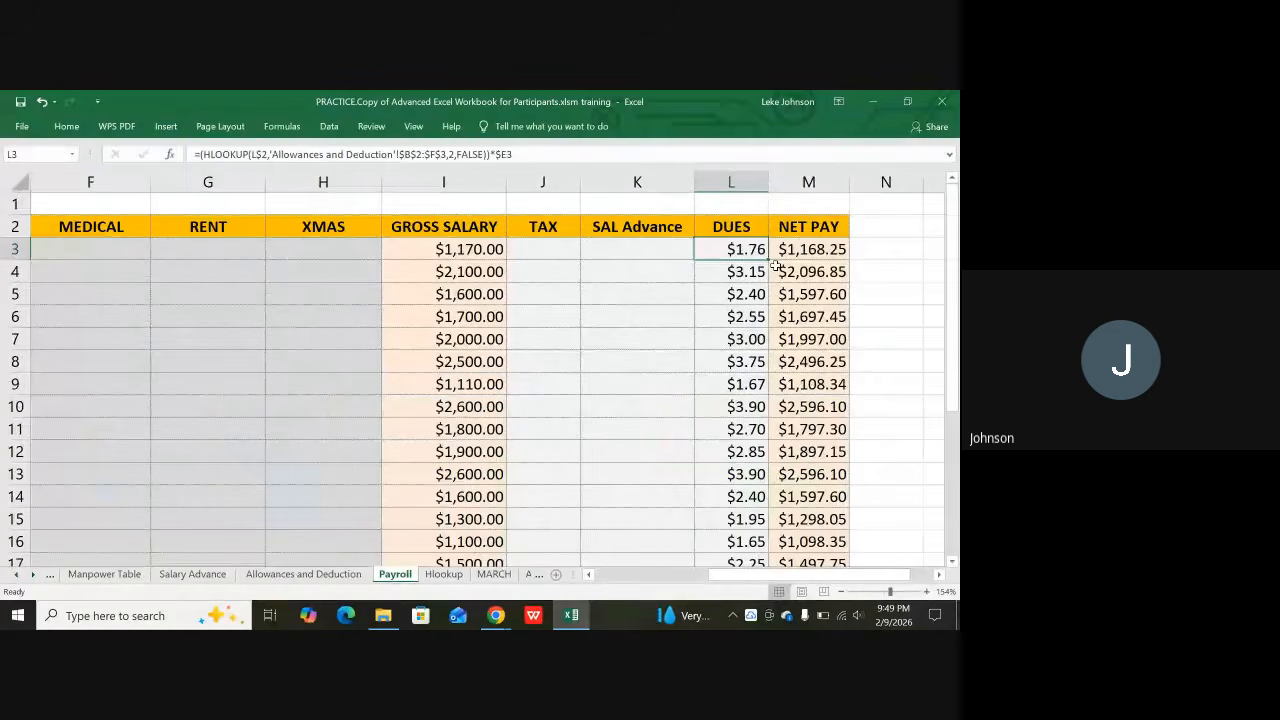
{"action": "left_click_drag", "start_coordinate": [750, 252], "coordinate": [766, 474]}
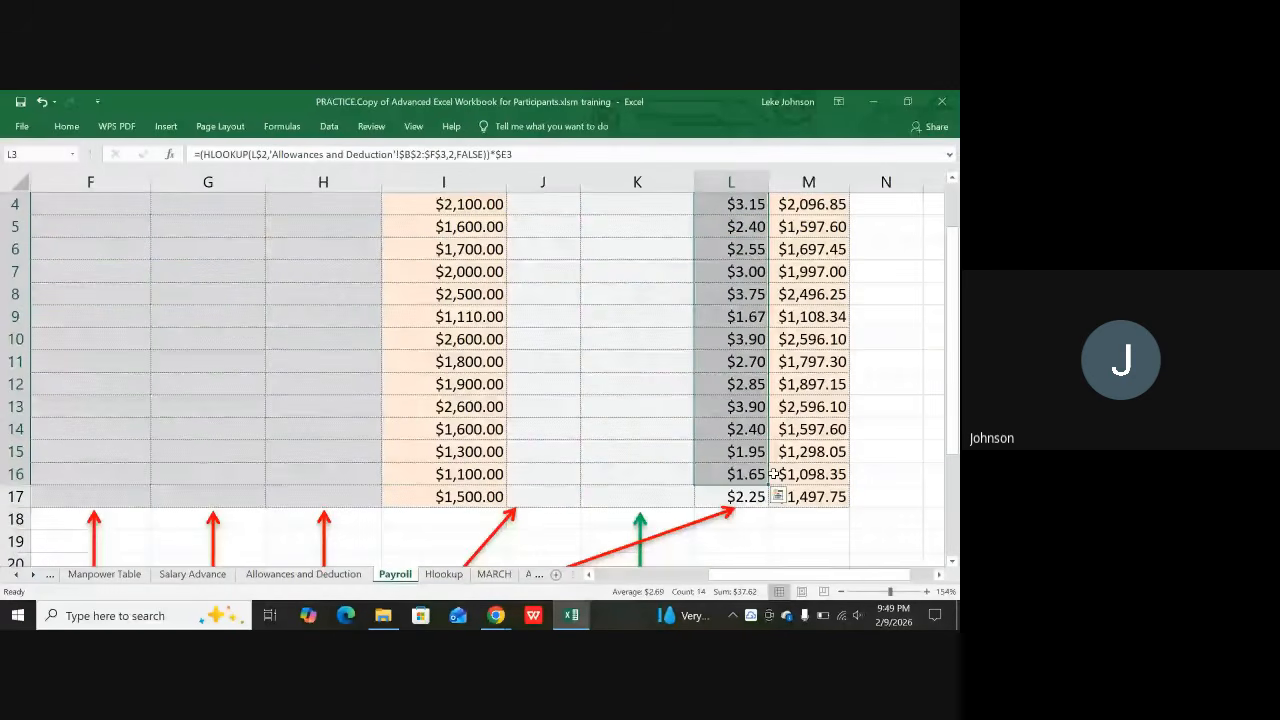
{"action": "key", "text": "Delete"}
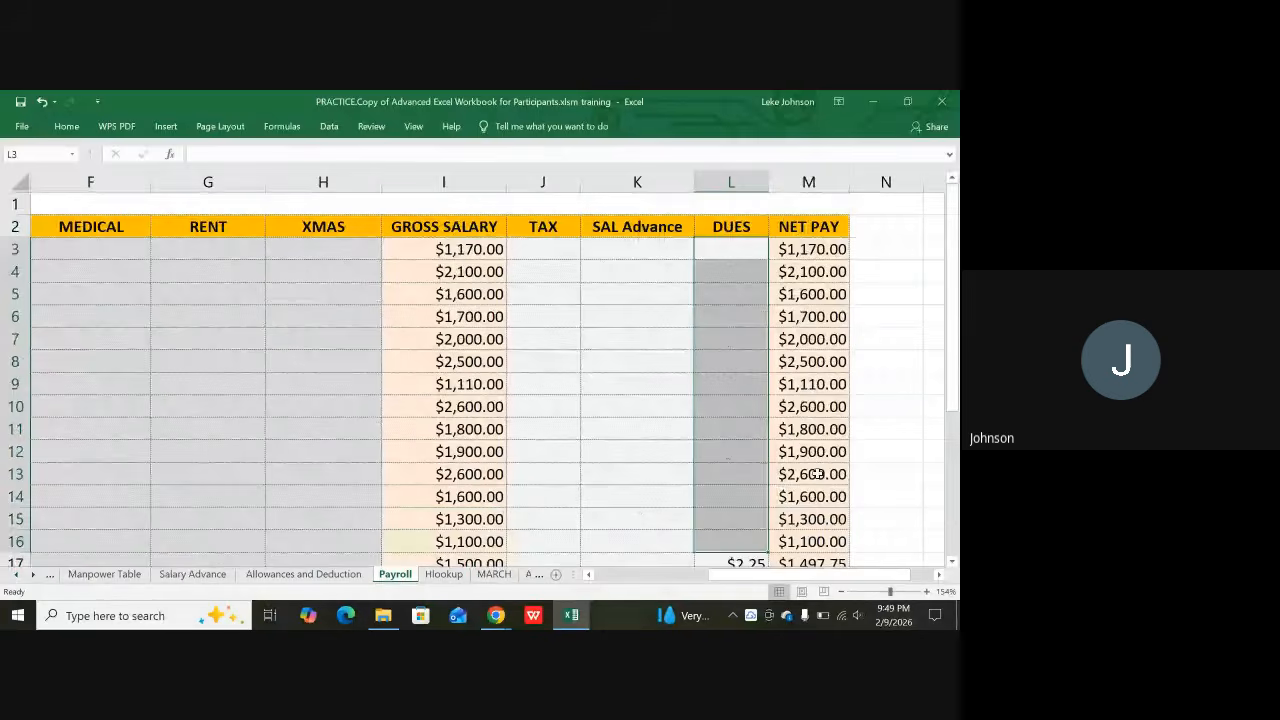
{"action": "key", "text": "Down"}
{"action": "key", "text": "Down"}
{"action": "key", "text": "Down"}
{"action": "key", "text": "Down"}
{"action": "key", "text": "Down"}
{"action": "key", "text": "Down"}
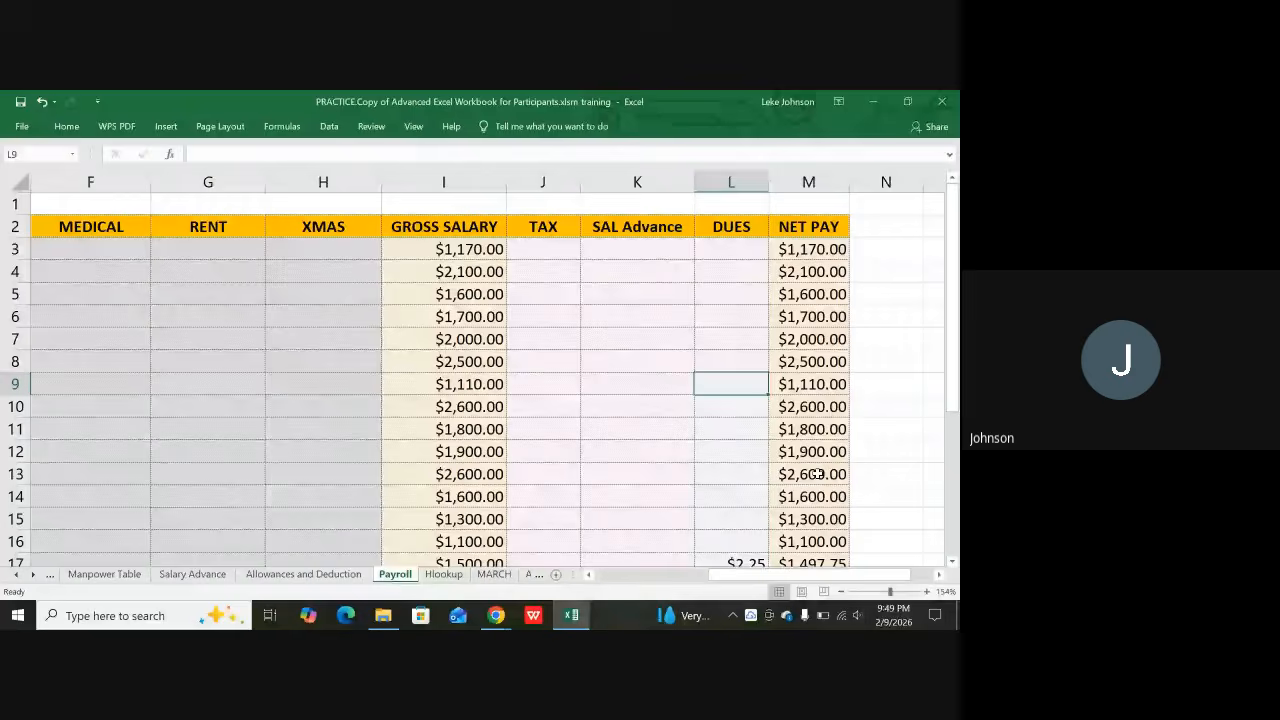
{"action": "key", "text": "Down"}
{"action": "key", "text": "Down"}
{"action": "key", "text": "Down"}
{"action": "key", "text": "Down"}
{"action": "key", "text": "Down"}
{"action": "key", "text": "Down"}
{"action": "key", "text": "Down"}
{"action": "key", "text": "Down"}
{"action": "key", "text": "Down"}
{"action": "key", "text": "Down"}
{"action": "key", "text": "Down"}
{"action": "key", "text": "Down"}
{"action": "key", "text": "Down"}
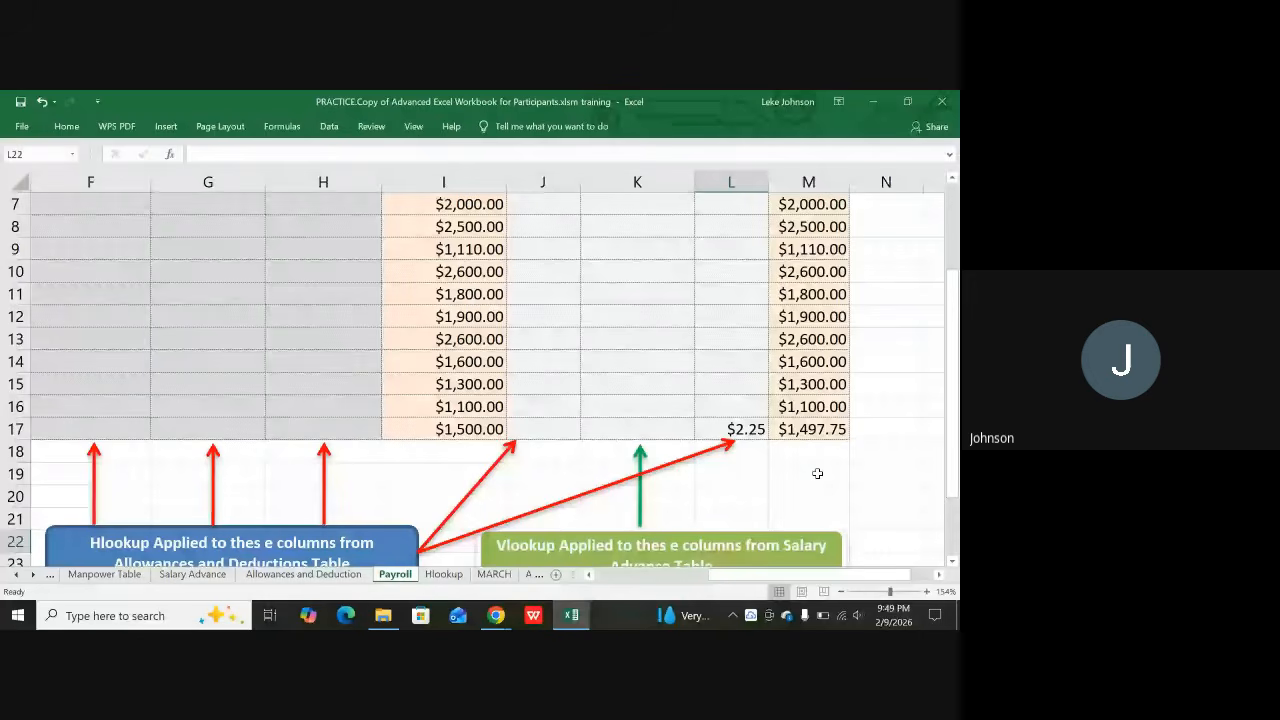
{"action": "key", "text": "Up"}
{"action": "key", "text": "Up"}
{"action": "key", "text": "Up"}
{"action": "key", "text": "Up"}
{"action": "key", "text": "Up"}
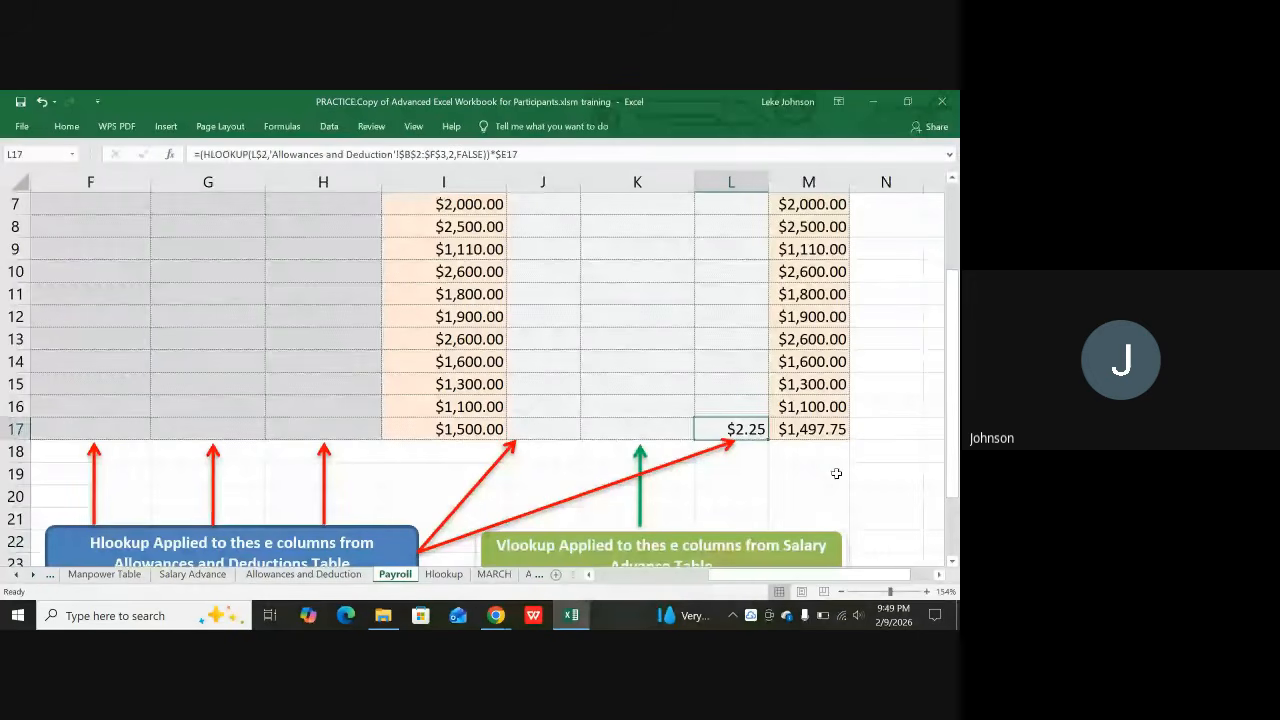
{"action": "key", "text": "Delete"}
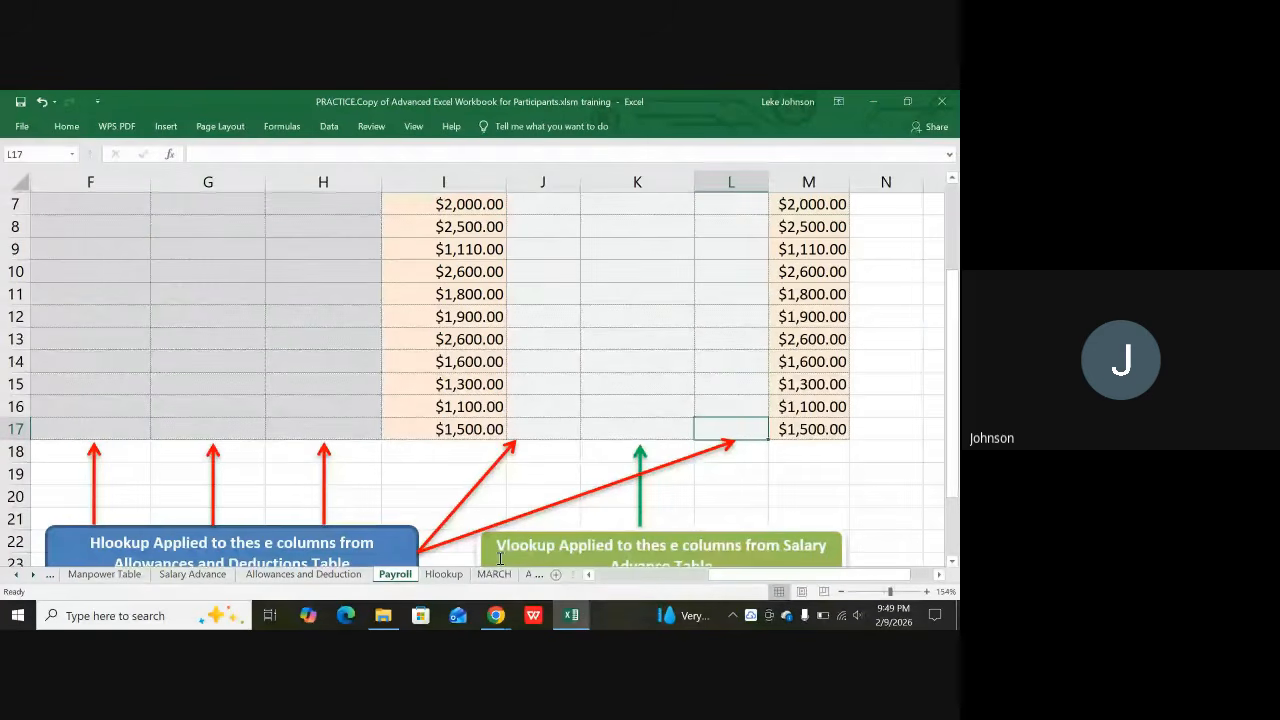
{"action": "left_click", "coordinate": [607, 481]}
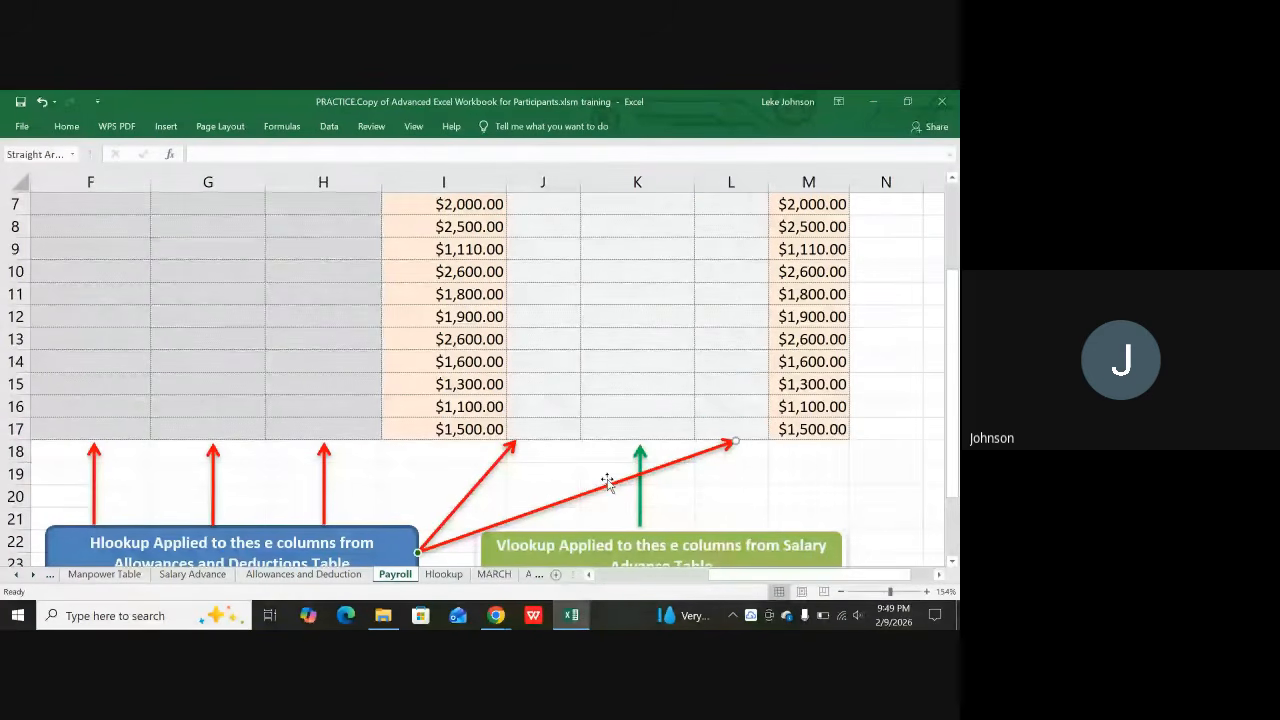
{"action": "left_click", "coordinate": [598, 473]}
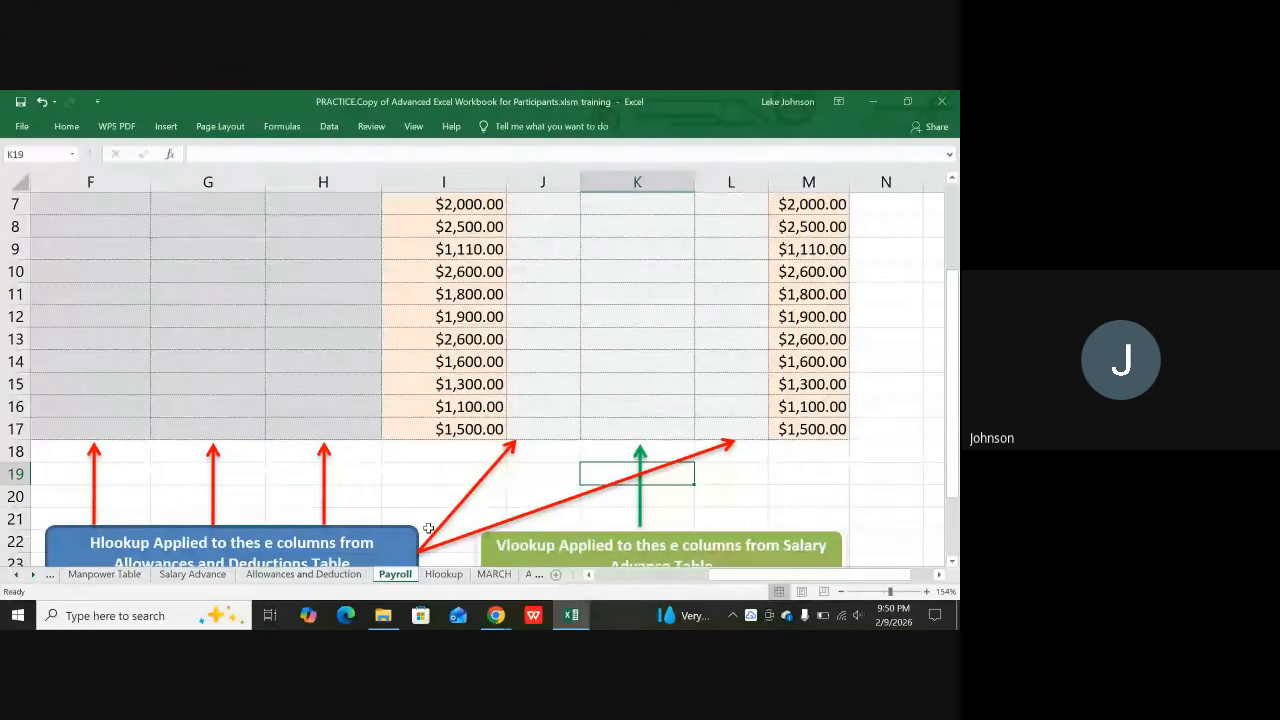
Compare the emptied lookup columns on Payroll with the MEDICAL heading in the Allowances and Deduction table
{"action": "scroll", "coordinate": [593, 421], "scroll_direction": "up", "scroll_amount": 2}
{"action": "left_click", "coordinate": [600, 316]}
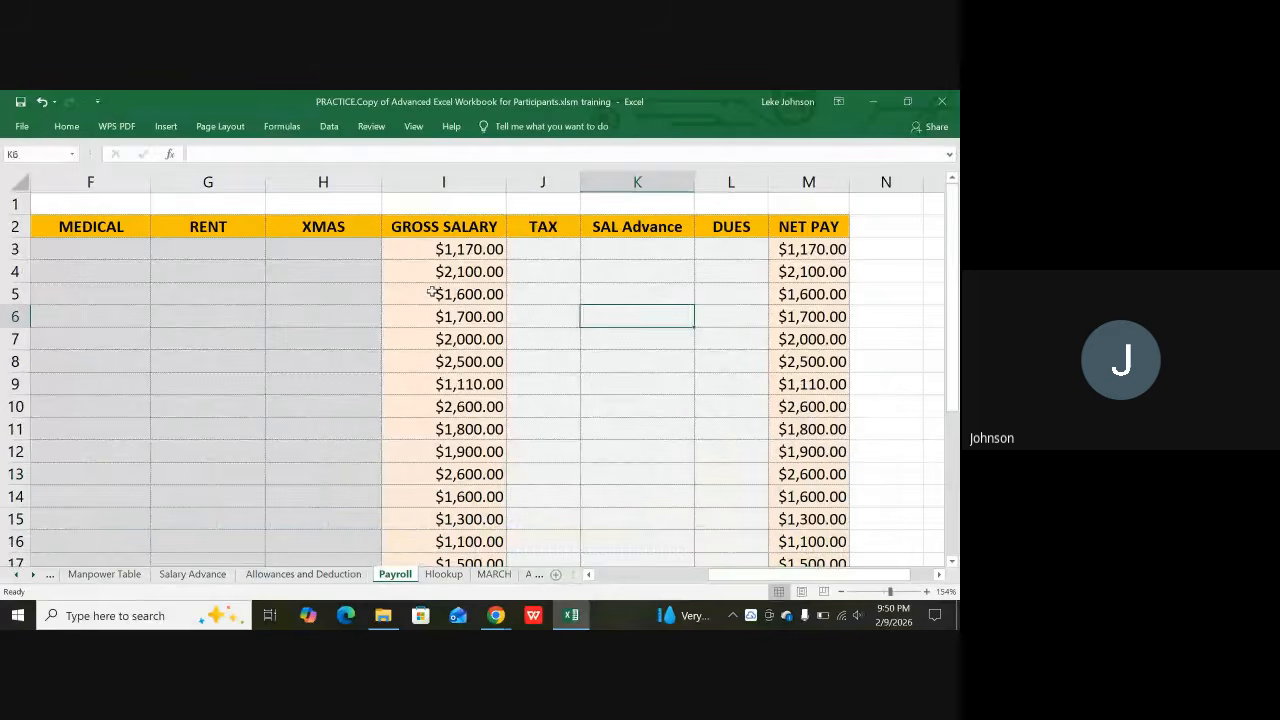
{"action": "left_click", "coordinate": [357, 312]}
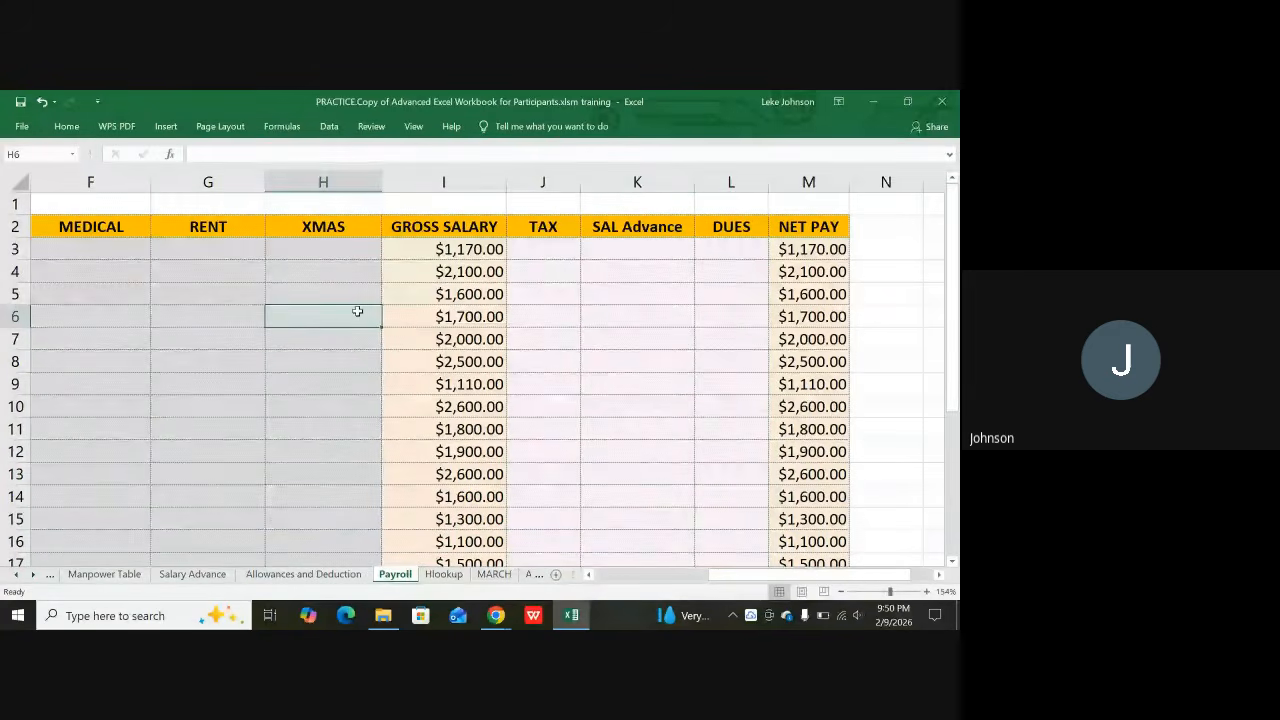
{"action": "left_click", "coordinate": [520, 272]}
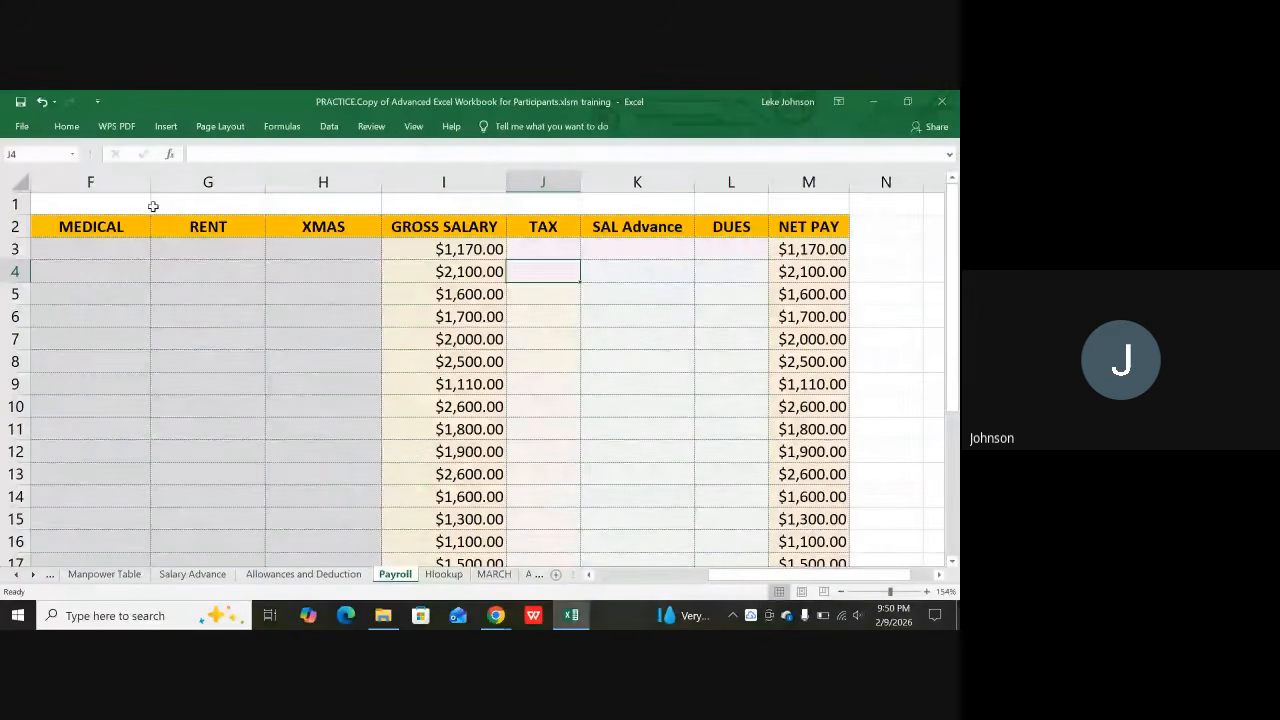
{"action": "left_click", "coordinate": [89, 229]}
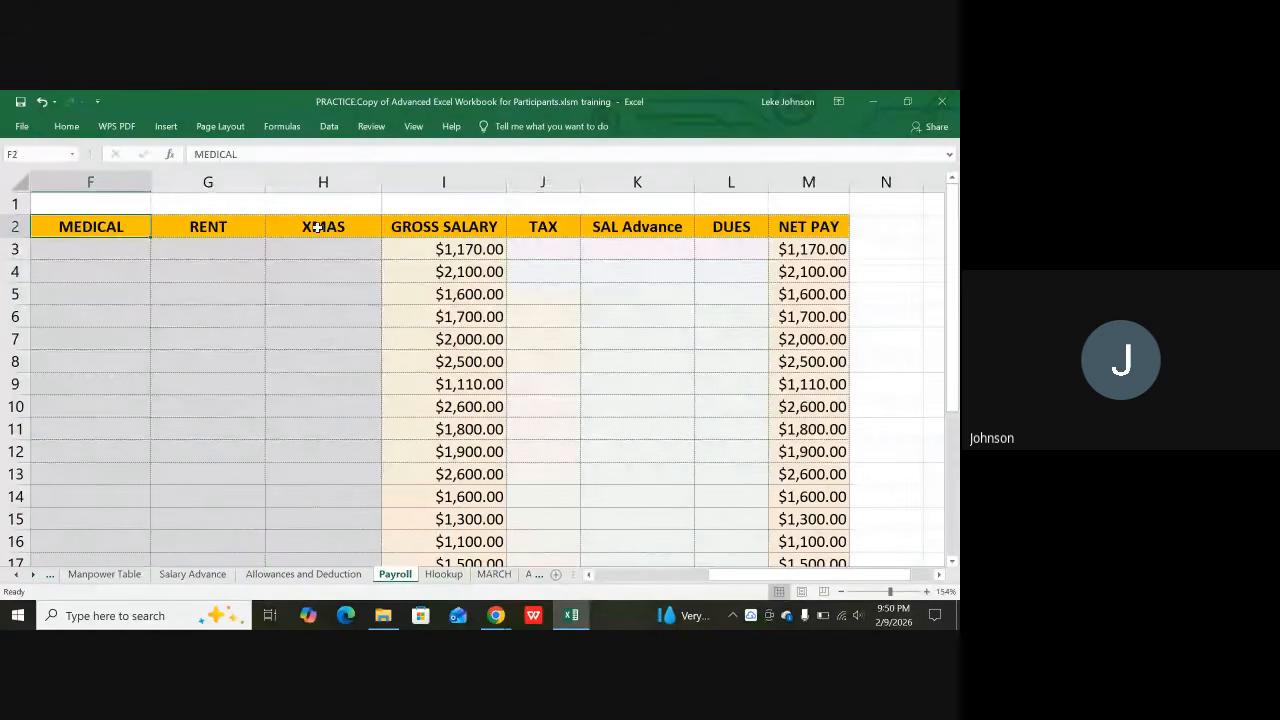
{"action": "left_click", "coordinate": [310, 577]}
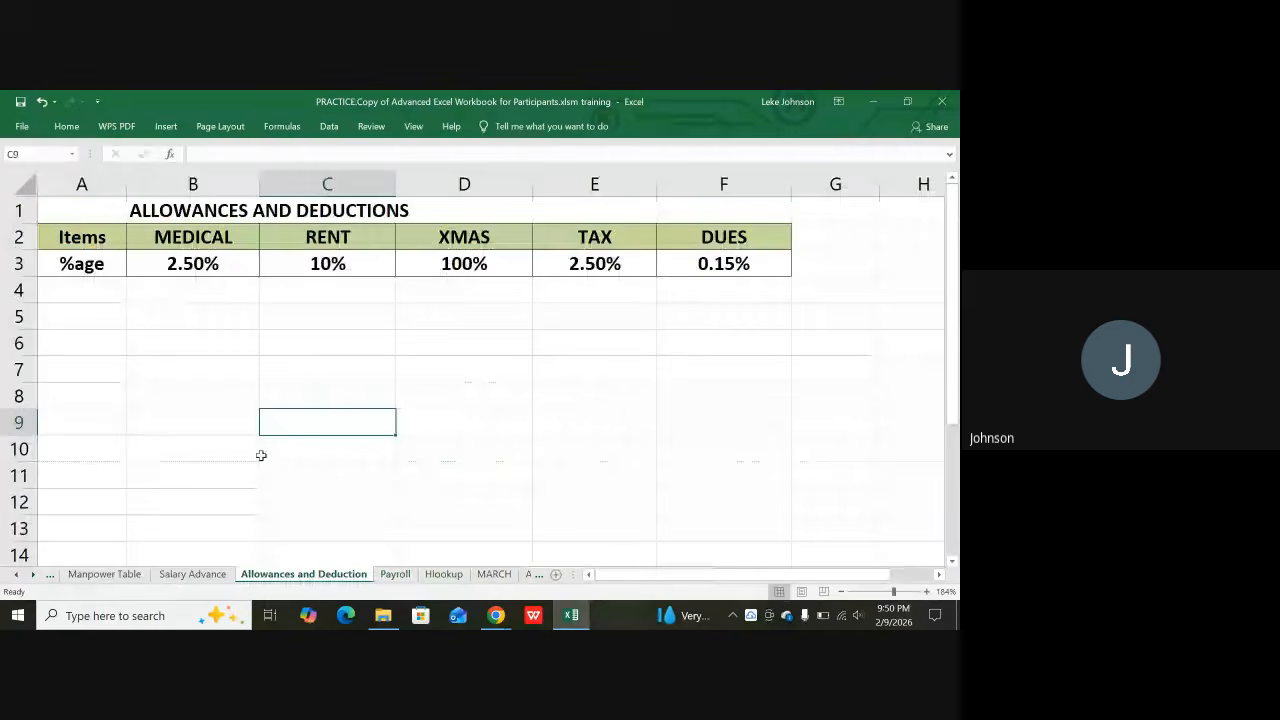
{"action": "left_click", "coordinate": [226, 252]}
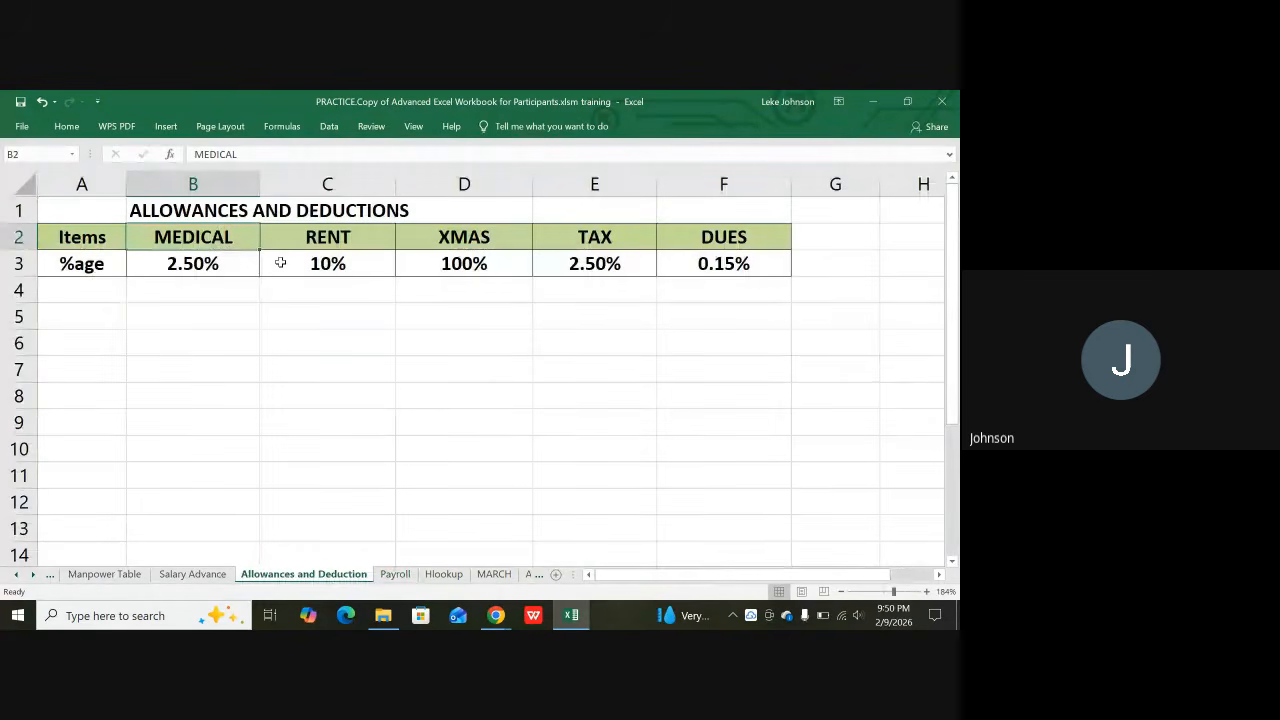
Compare the horizontal layout of the Allowances and Deduction table with the vertical layout of the Salary Advance table
{"action": "left_click", "coordinate": [395, 574]}
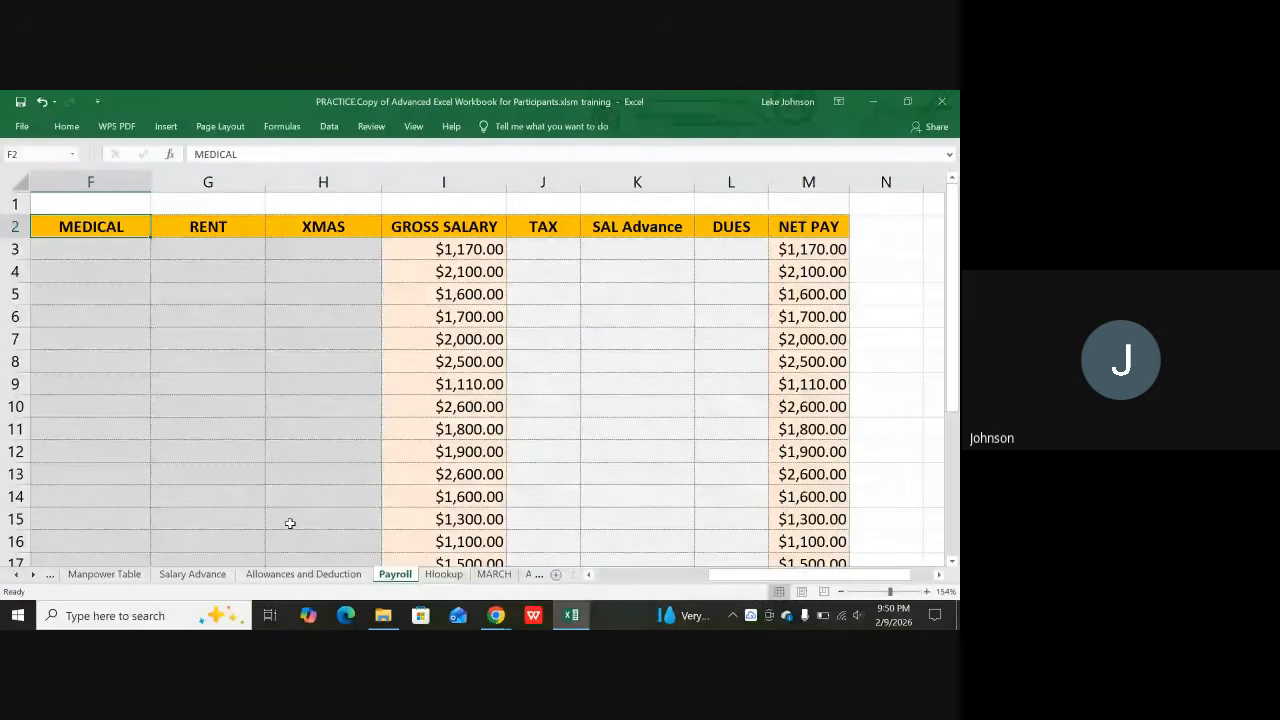
{"action": "left_click", "coordinate": [294, 573]}
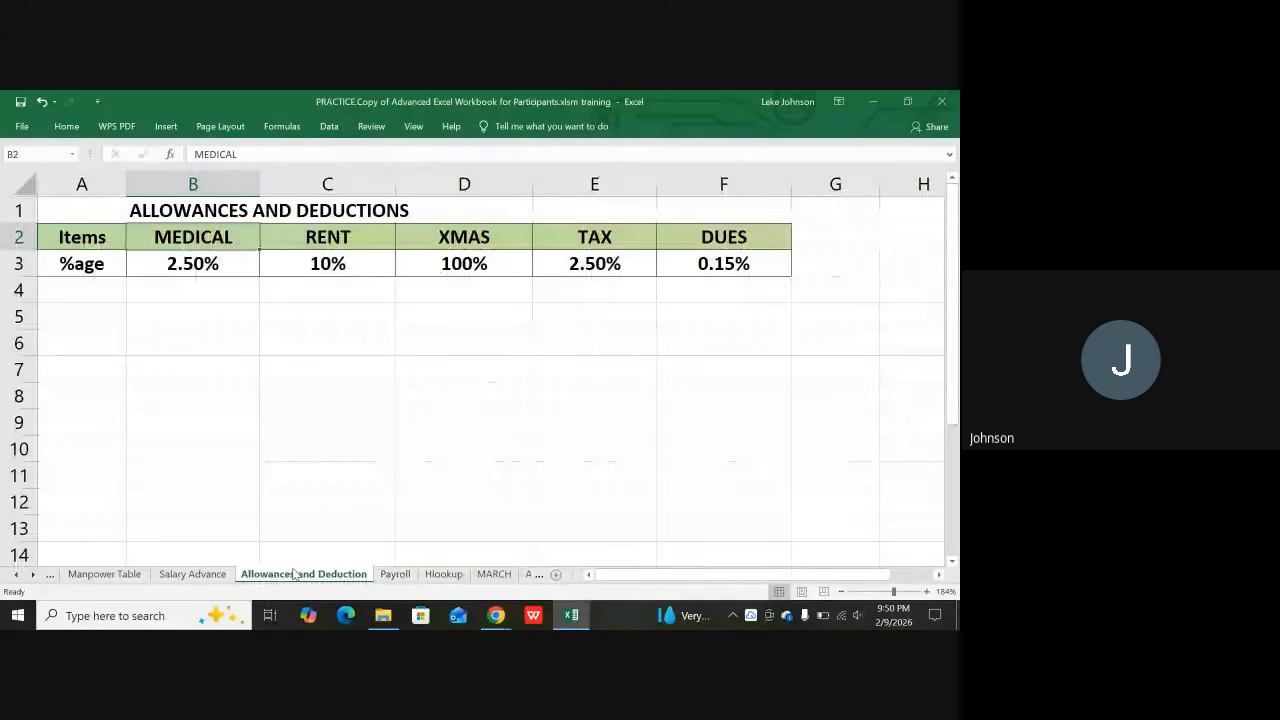
{"action": "left_click", "coordinate": [193, 574]}
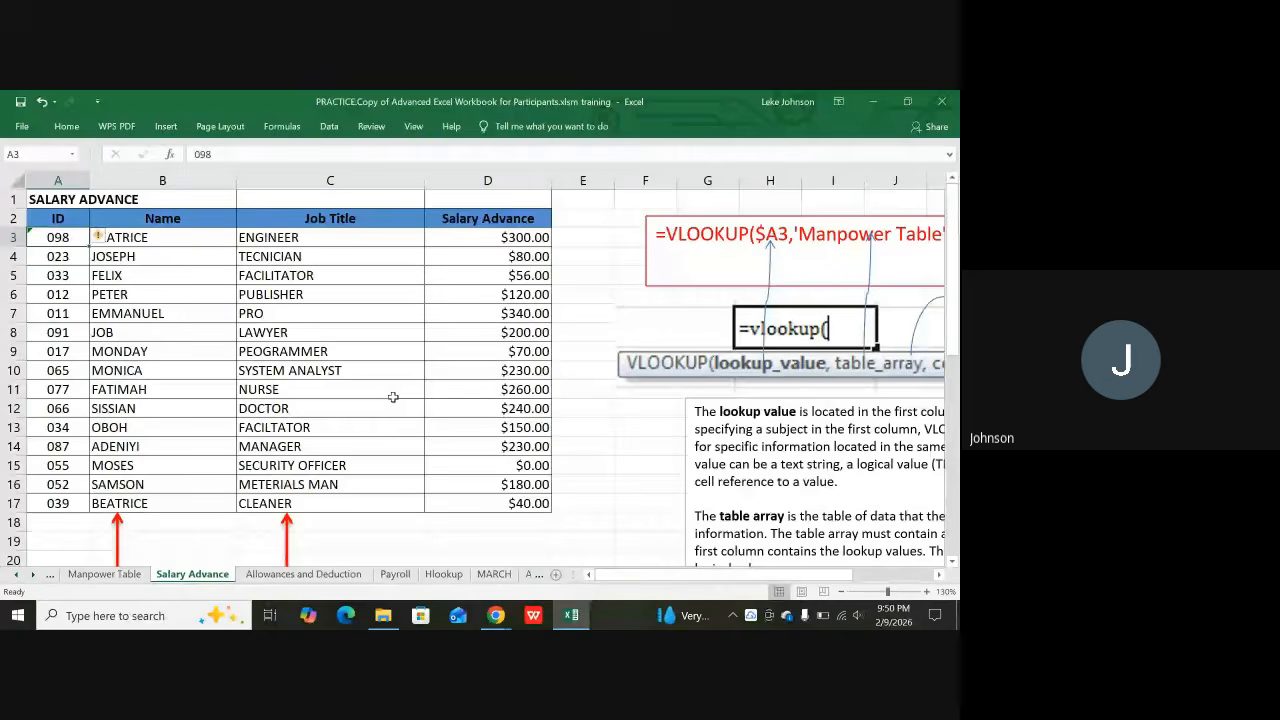
{"action": "key", "text": "ctrl+Page_Down"}
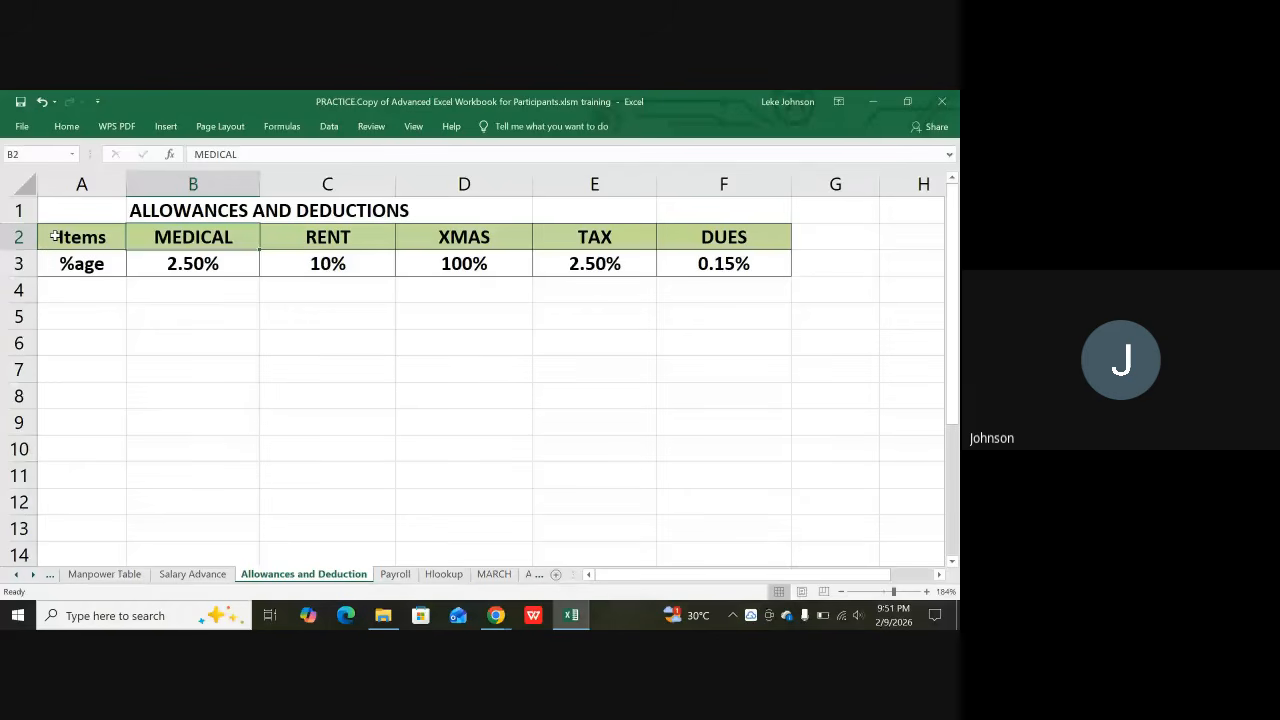
Return to the Payroll sheet and select F3, the first empty cell under the MEDICAL heading
{"action": "left_click", "coordinate": [398, 575]}
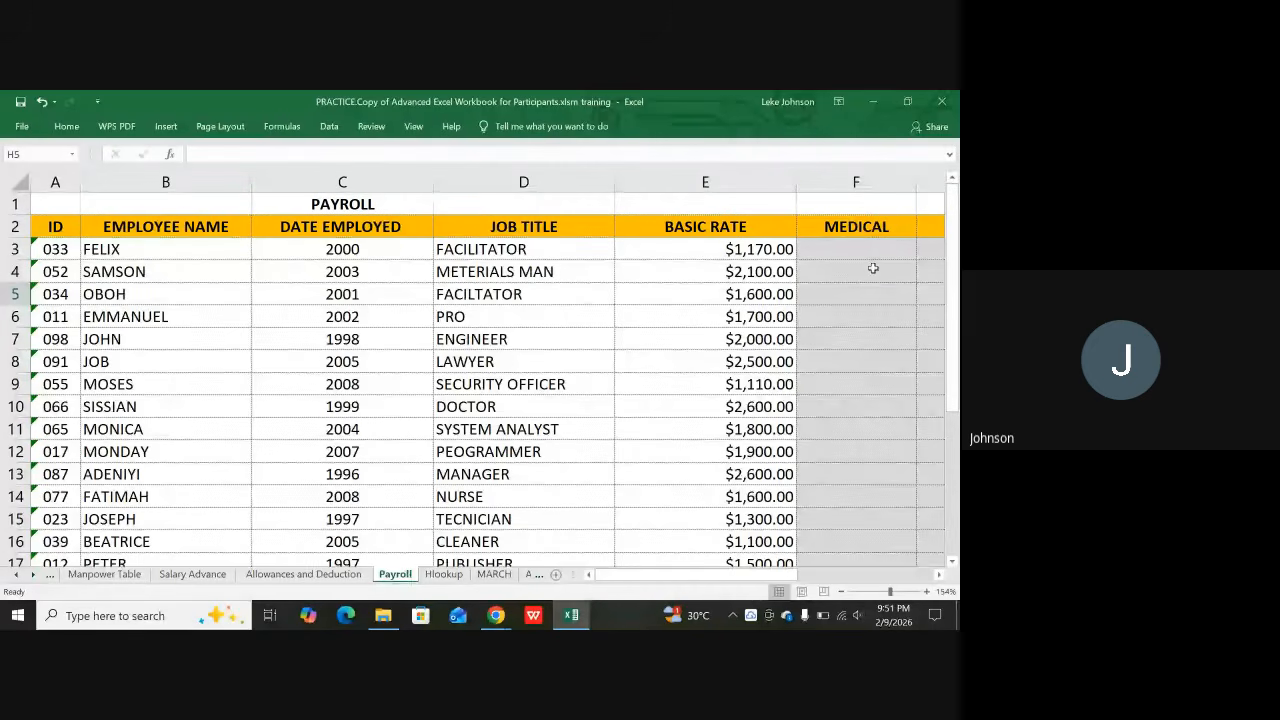
{"action": "left_click", "coordinate": [853, 224]}
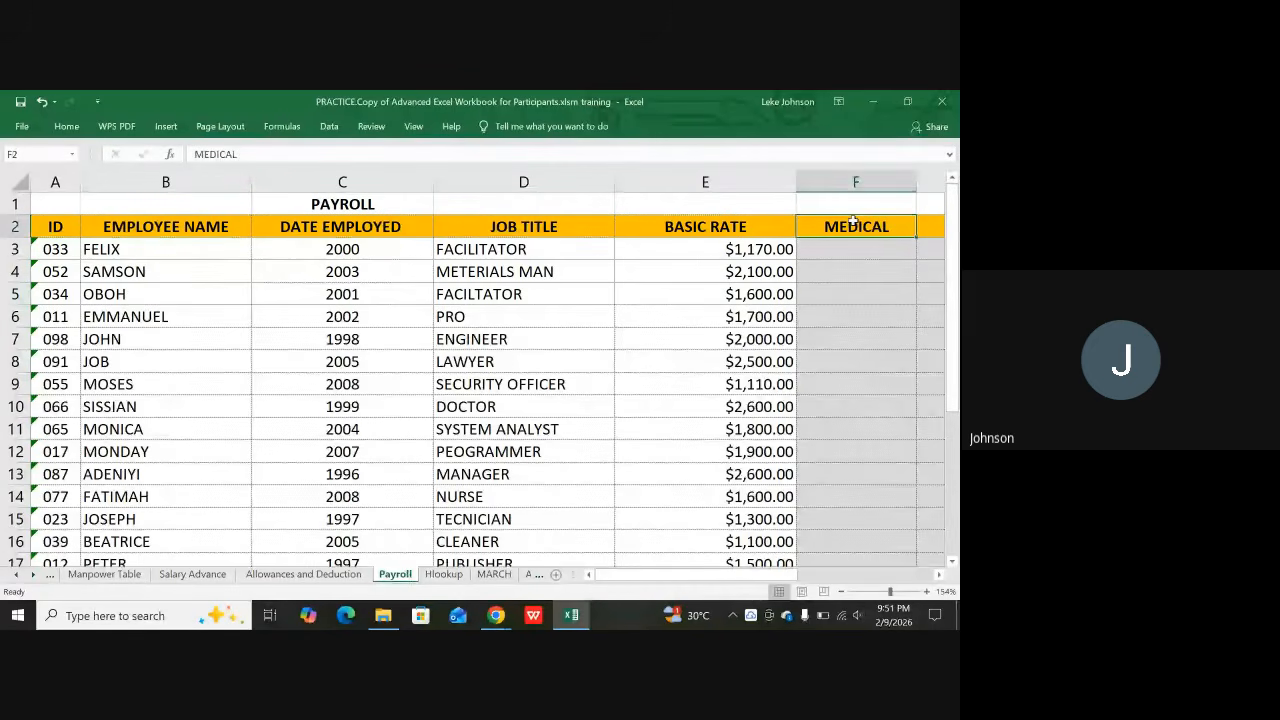
{"action": "scroll", "coordinate": [853, 222], "scroll_direction": "right", "scroll_amount": 2}
{"action": "left_click", "coordinate": [619, 252]}
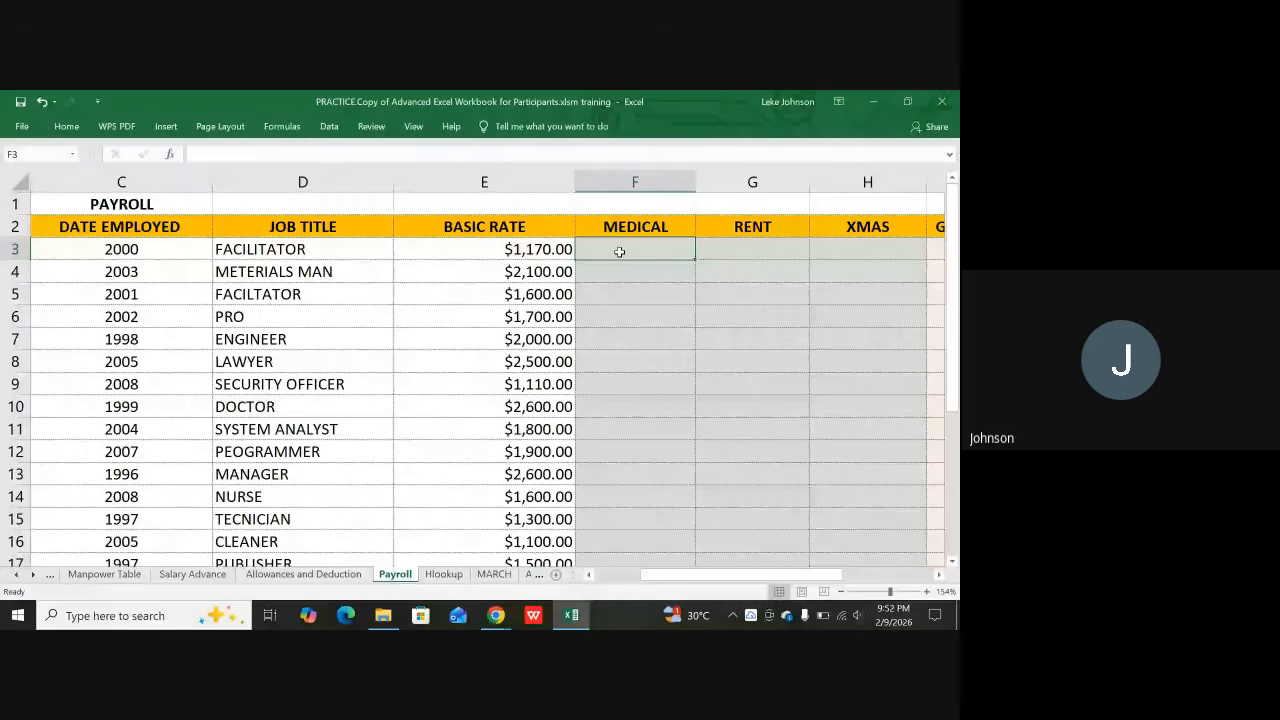
Examine heading row 2 of the Allowances and Deduction table as the row HLOOKUP searches, and return to Payroll
{"action": "key", "text": "ctrl+Page_Up"}
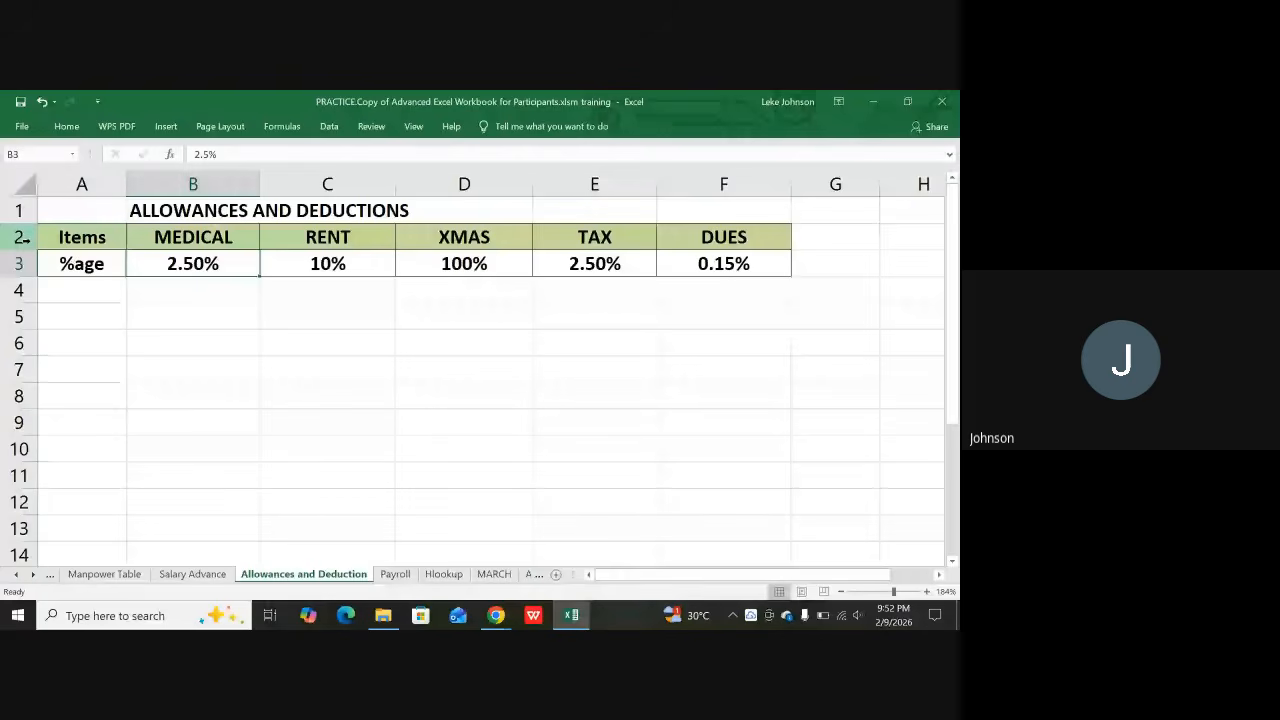
{"action": "left_click", "coordinate": [21, 237]}
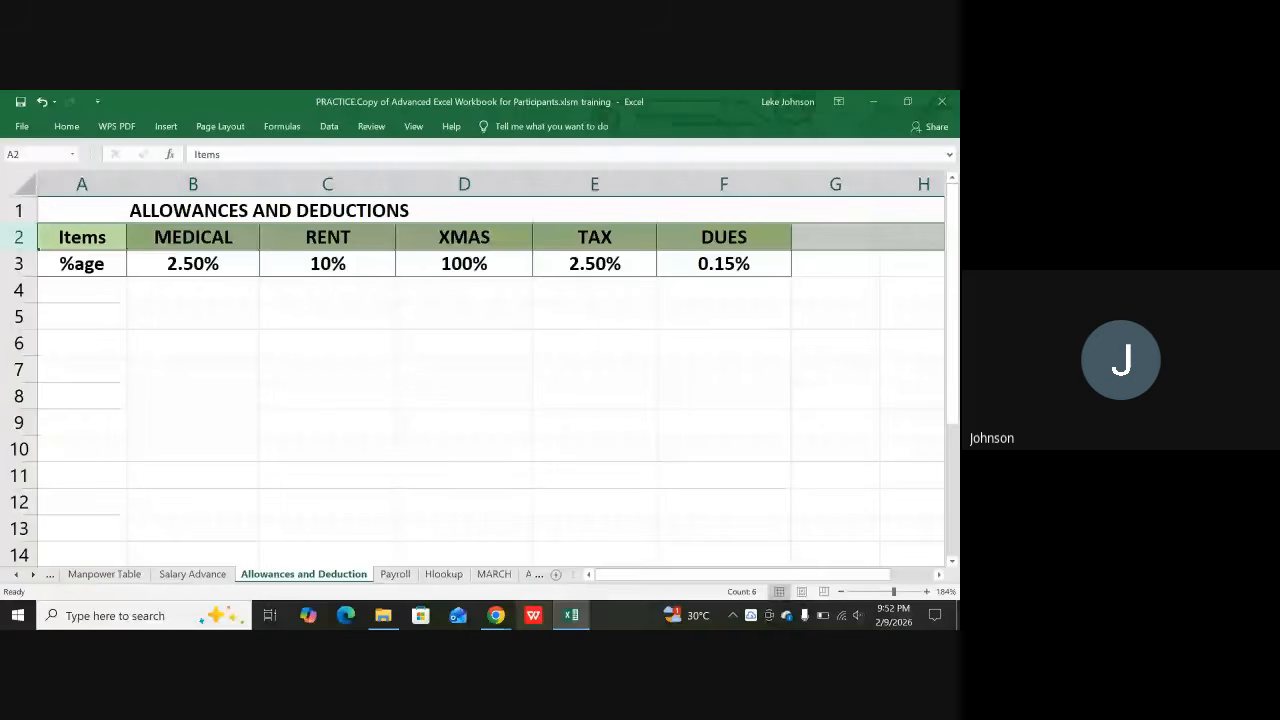
{"action": "mouse_move", "coordinate": [505, 621]}
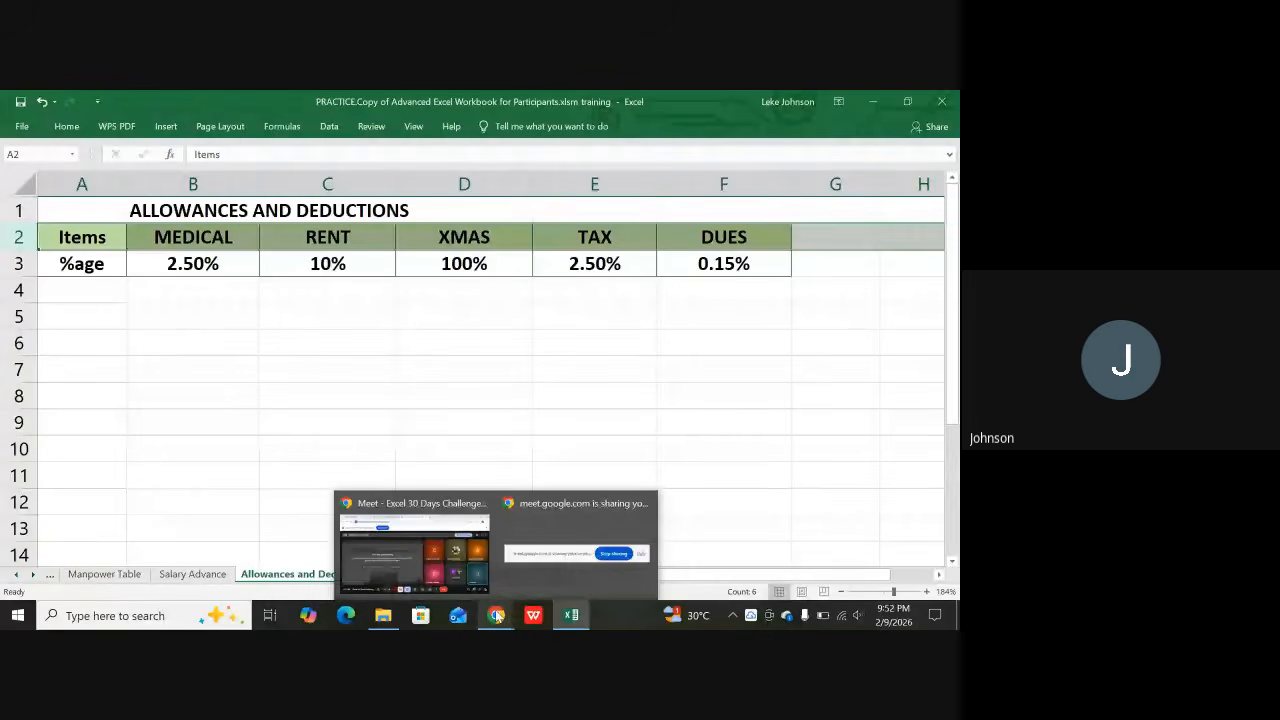
{"action": "mouse_move", "coordinate": [582, 622]}
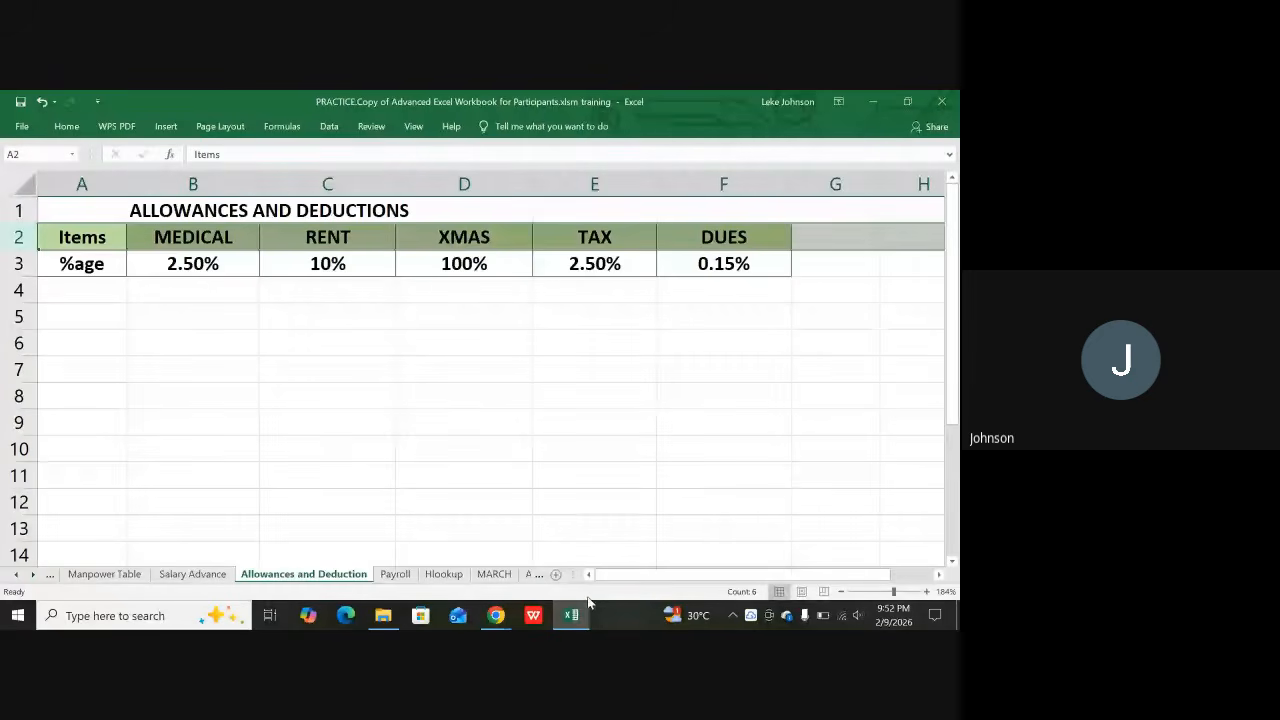
{"action": "left_click", "coordinate": [395, 574]}
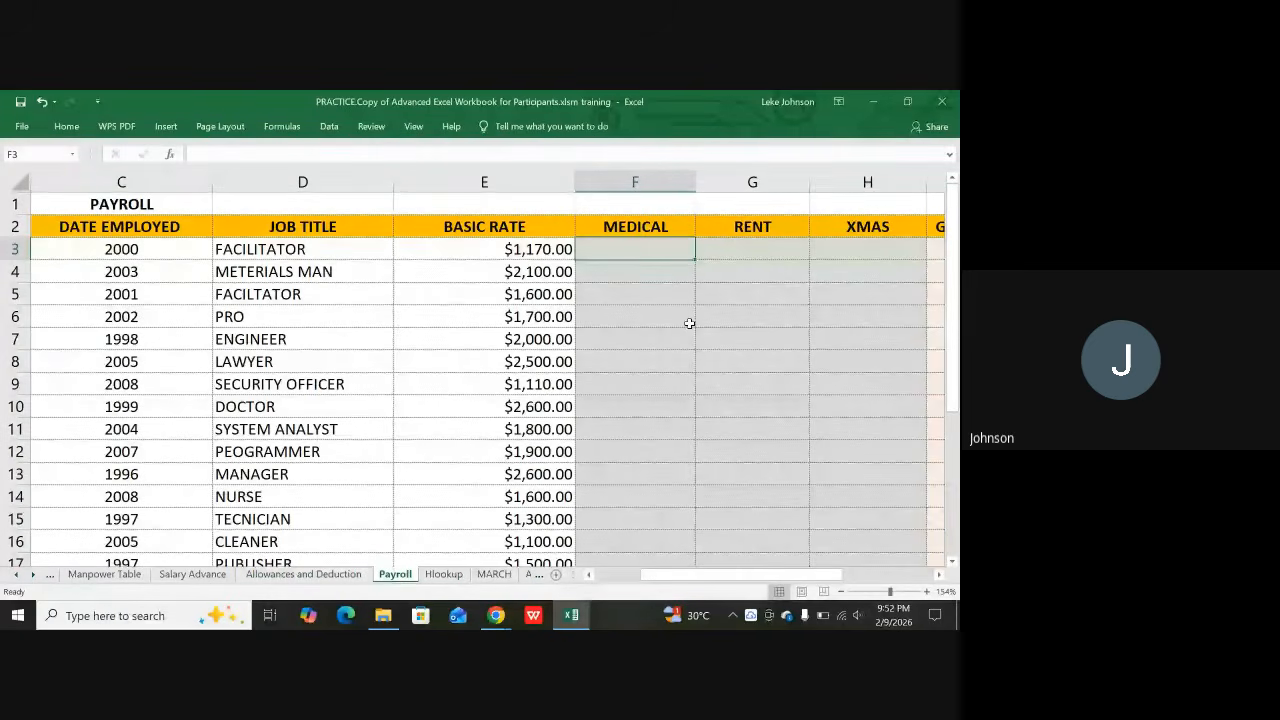
Start an HLOOKUP formula in F3 with the MEDICAL heading in F2 as the lookup value
{"action": "type", "text": "="}
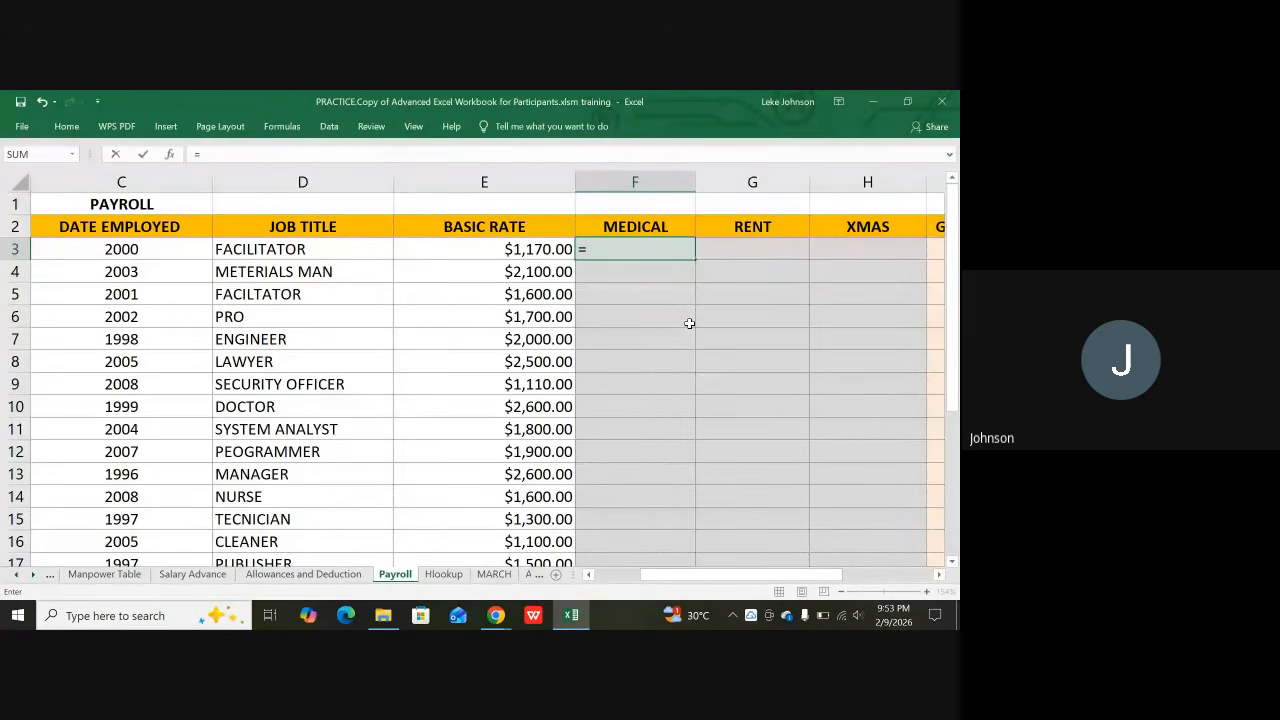
{"action": "type", "text": "hlooku"}
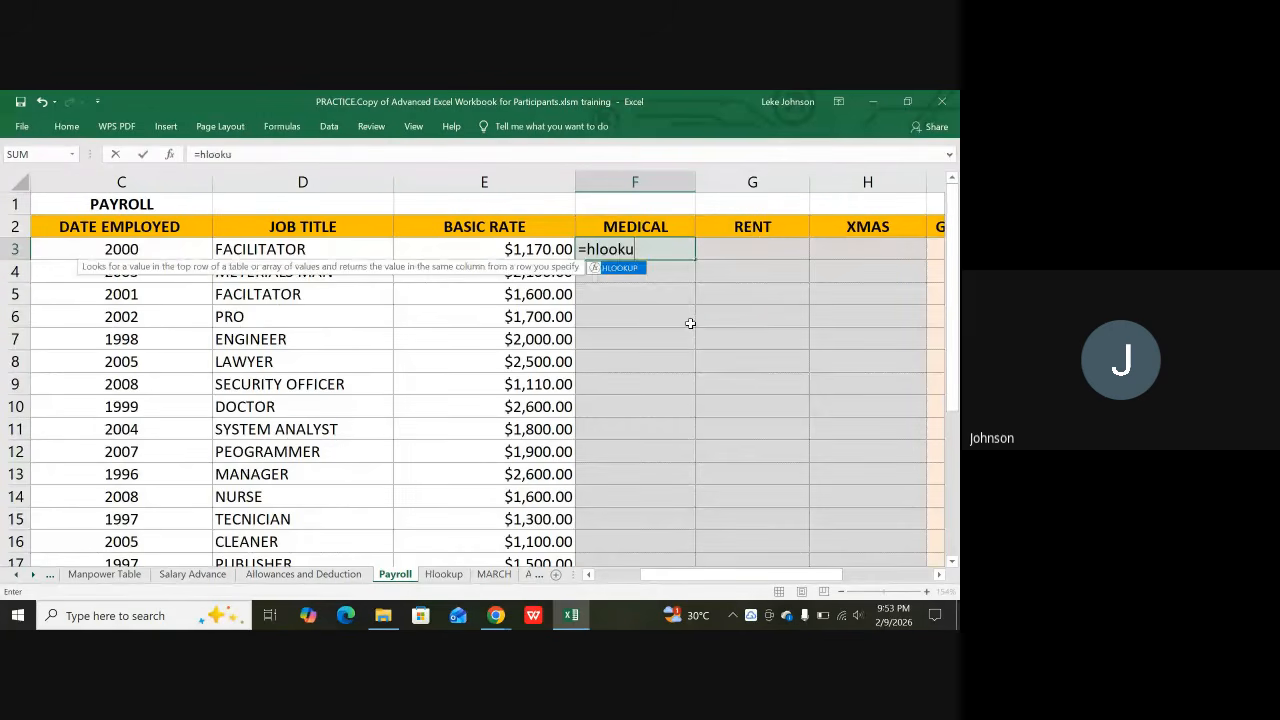
{"action": "type", "text": "p("}
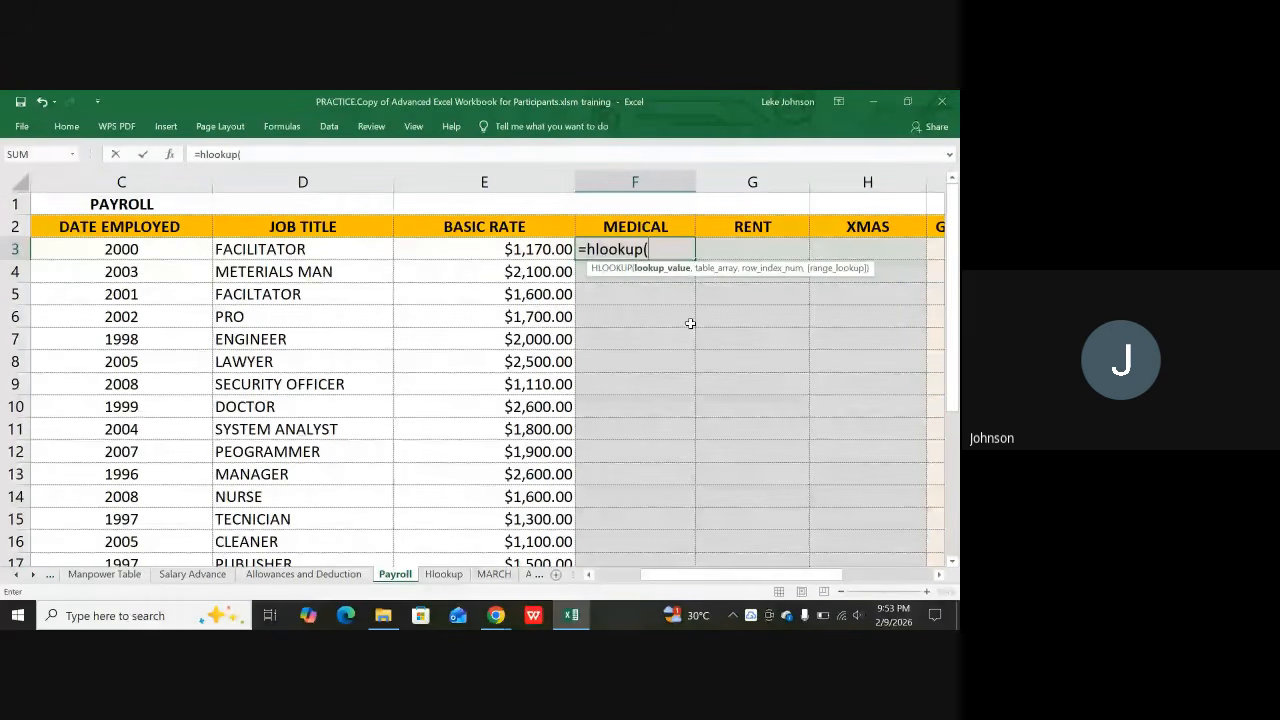
{"action": "left_click", "coordinate": [665, 228]}
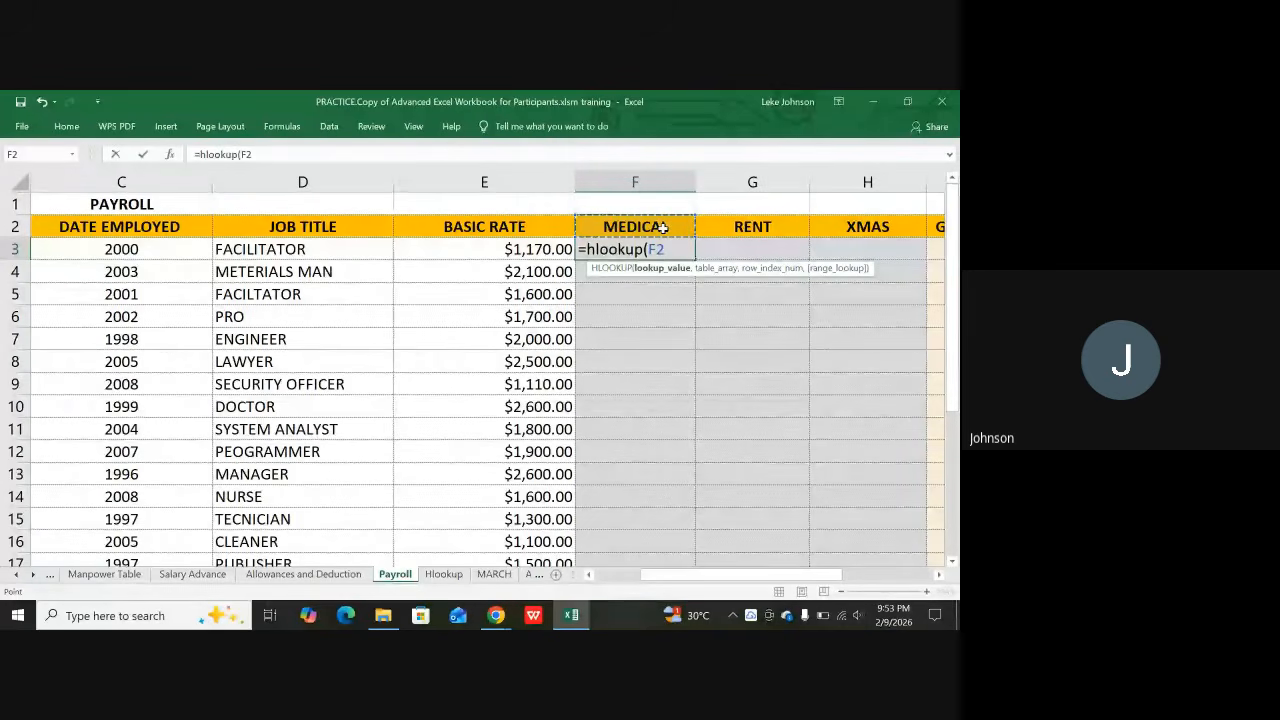
{"action": "type", "text": ","}
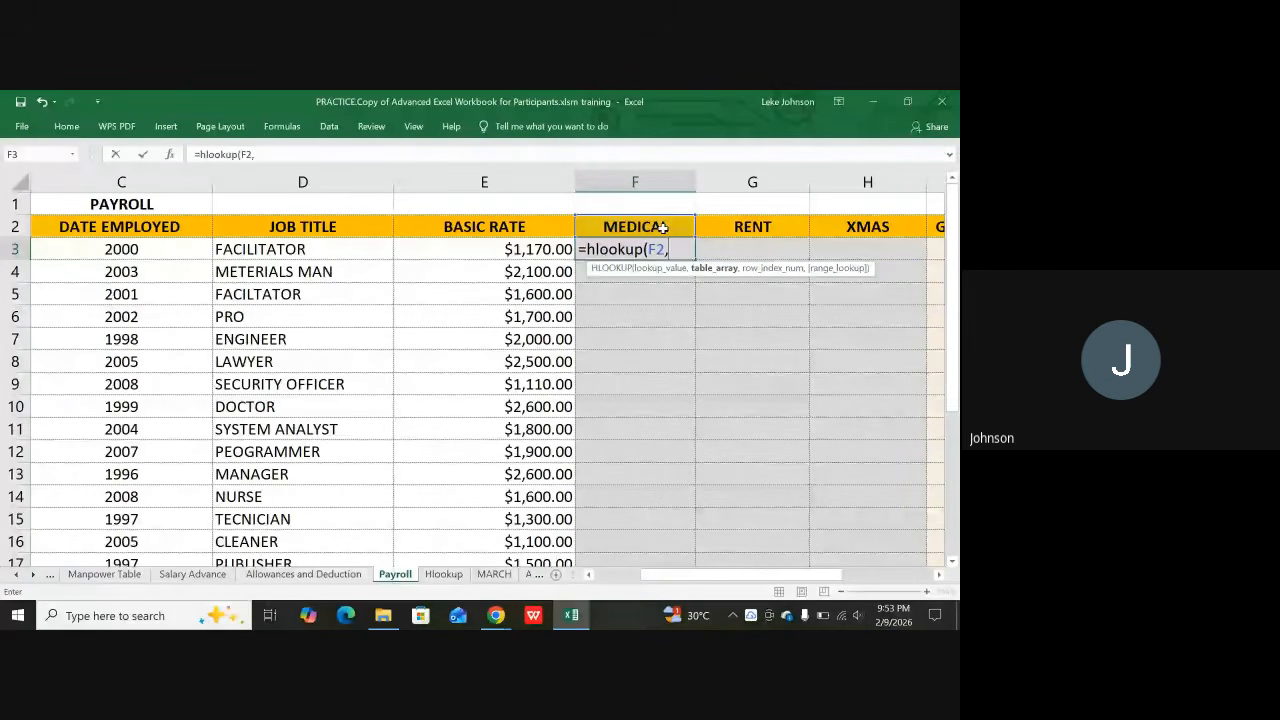
Complete the HLOOKUP arguments with range A2:F3 of the Allowances and Deduction sheet, row index 2 and FALSE for an exact match
{"action": "left_click", "coordinate": [305, 575]}
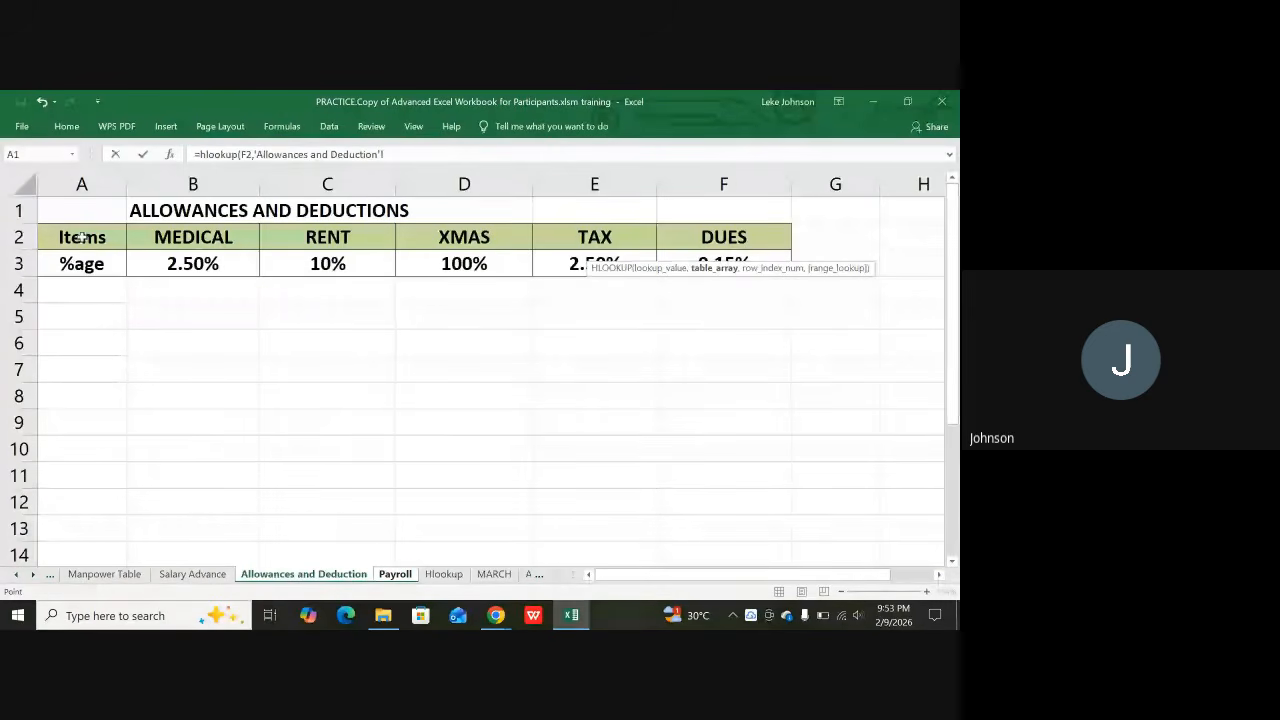
{"action": "left_click_drag", "start_coordinate": [82, 237], "coordinate": [670, 256]}
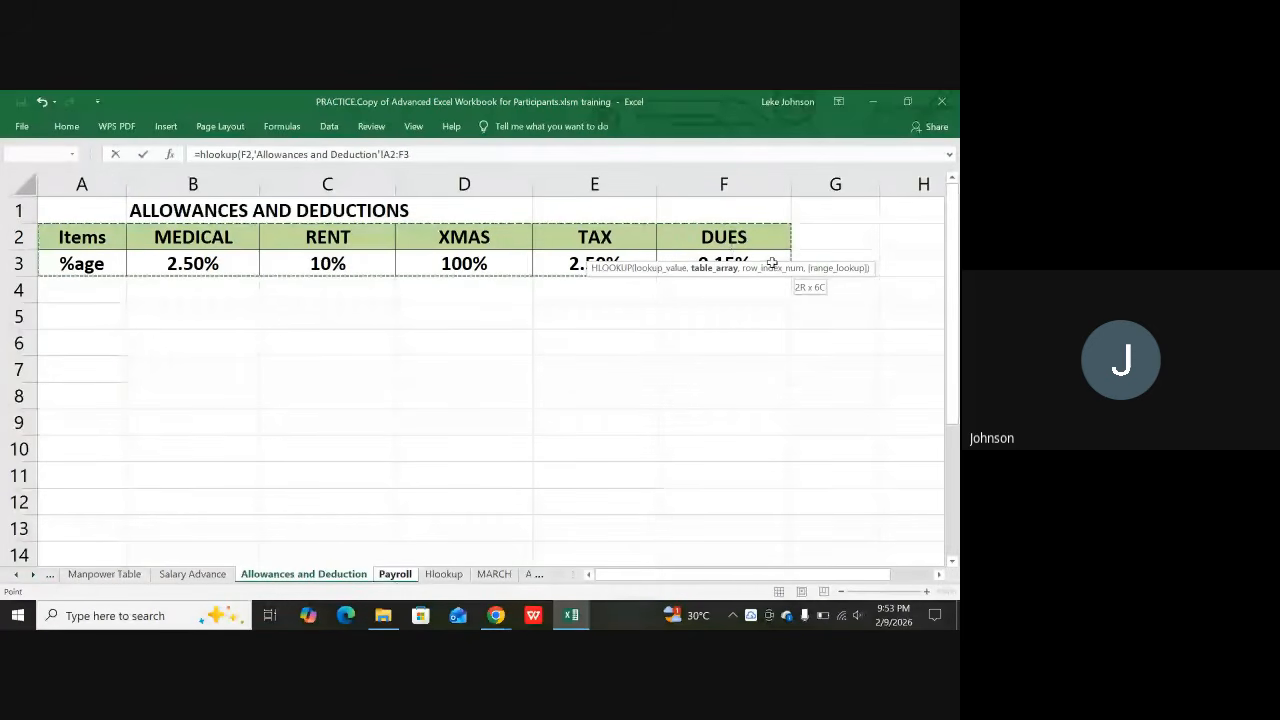
{"action": "left_click_drag", "start_coordinate": [772, 263], "coordinate": [774, 263]}
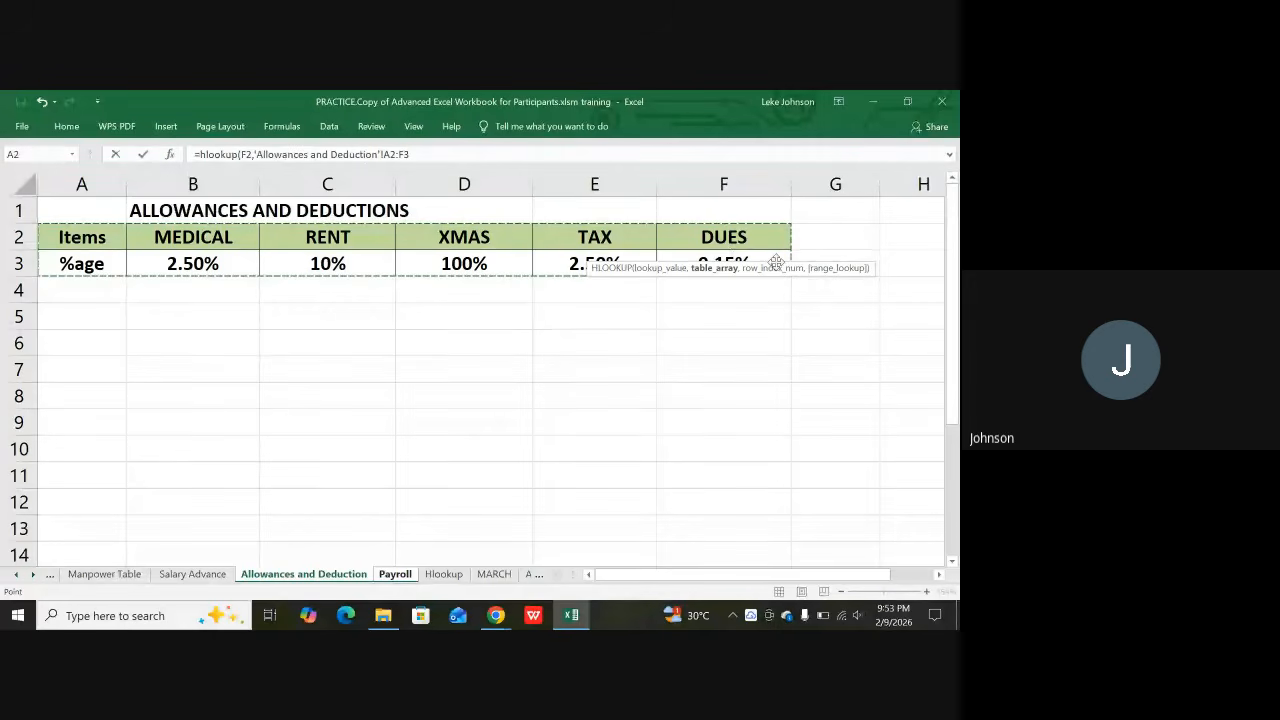
{"action": "type", "text": ","}
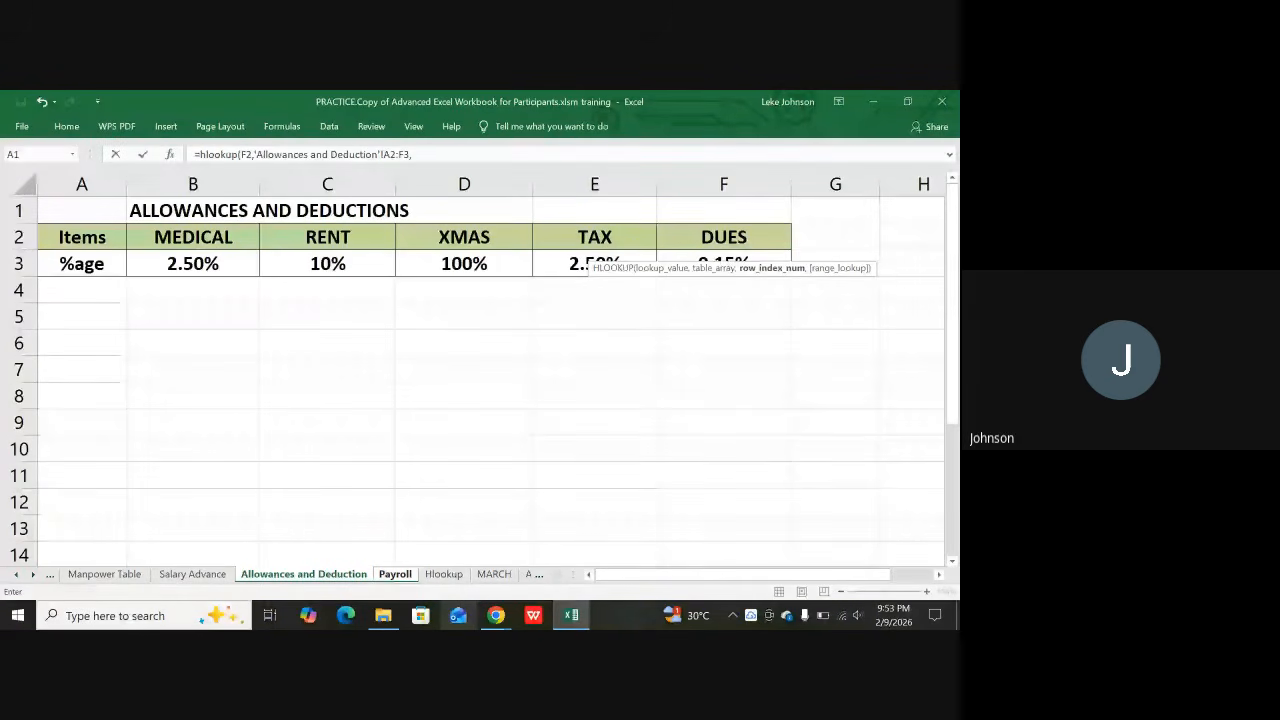
{"action": "type", "text": "2,"}
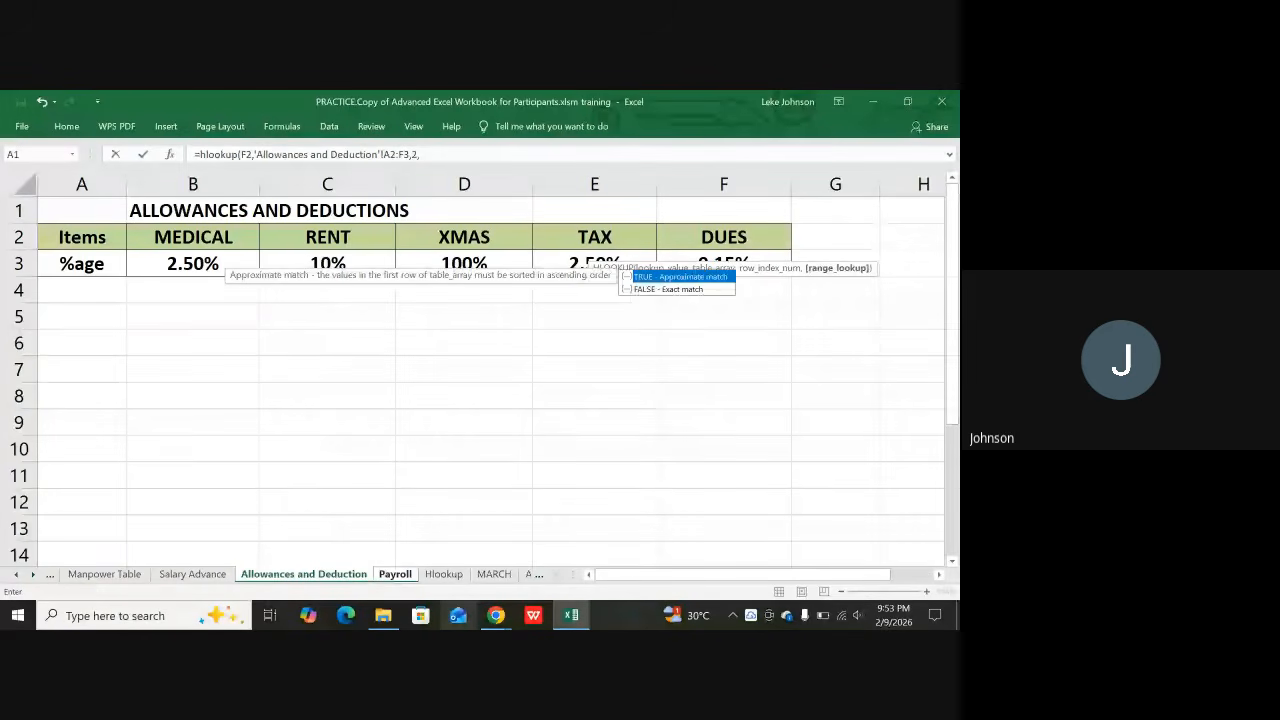
{"action": "type", "text": "false"}
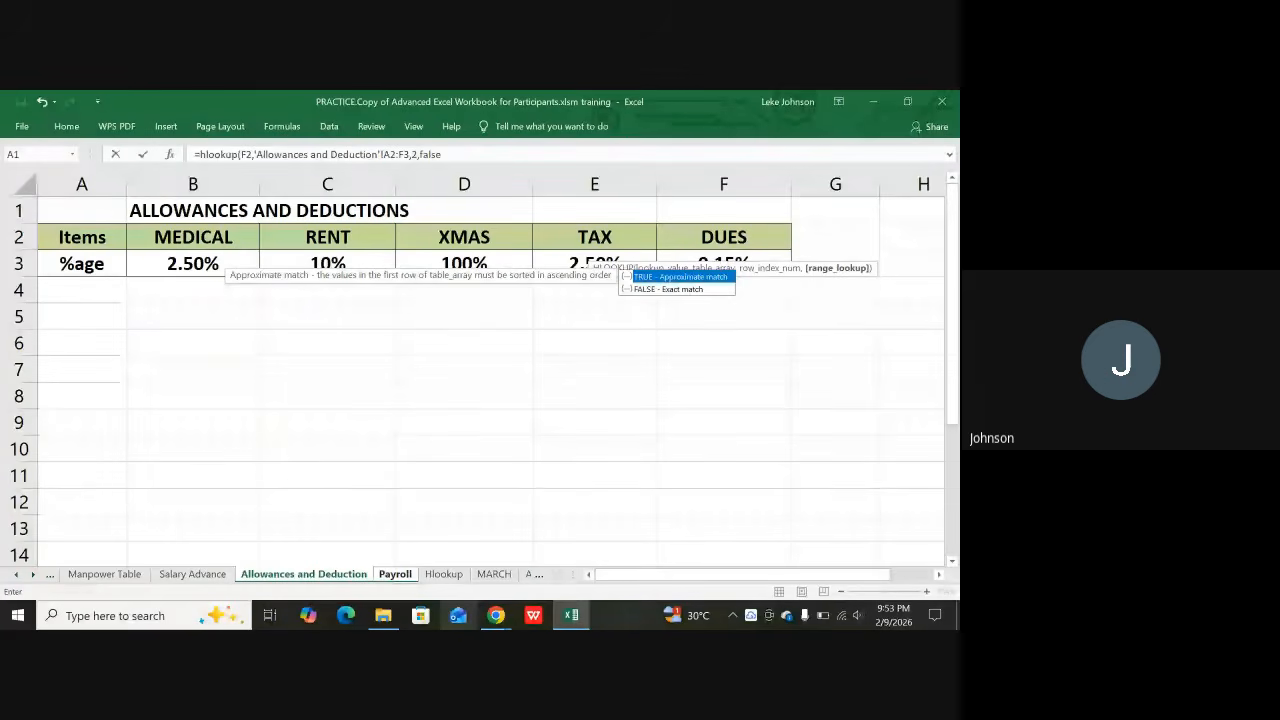
{"action": "type", "text": ")"}
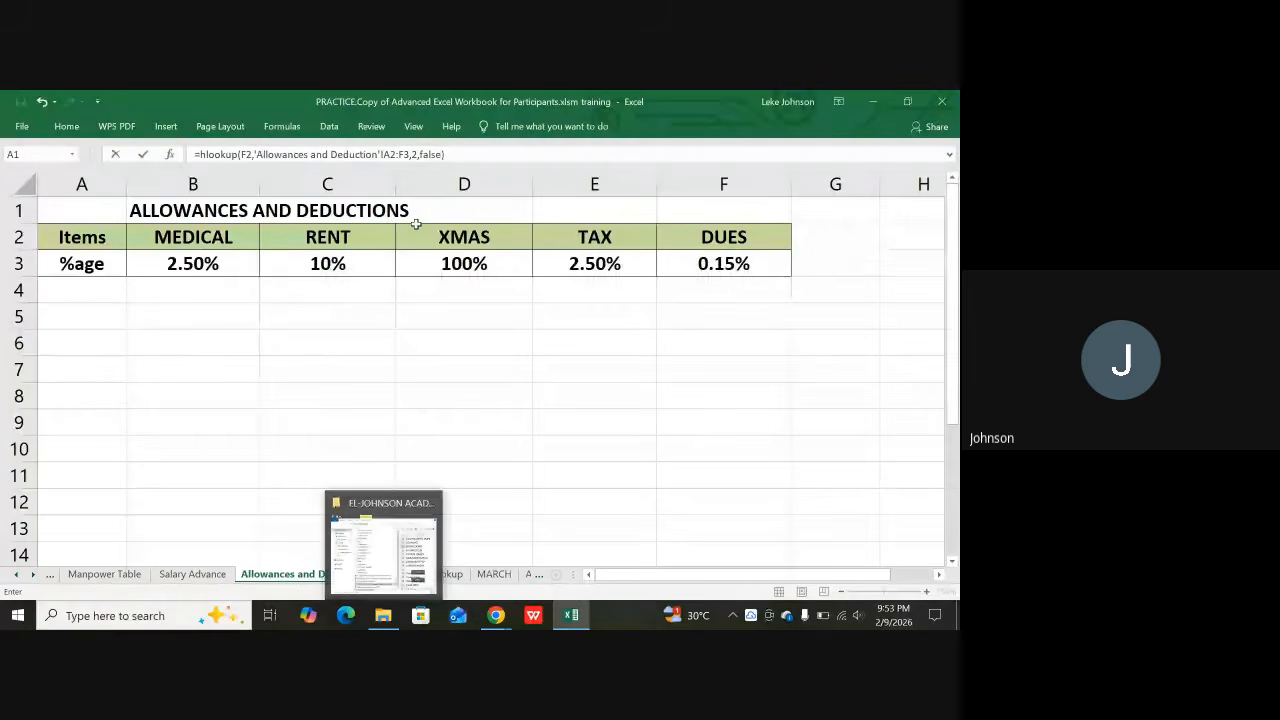
Make the formula's table range absolute as $A$2:$F$3 and enter the formula in F3
{"action": "left_click", "coordinate": [387, 156]}
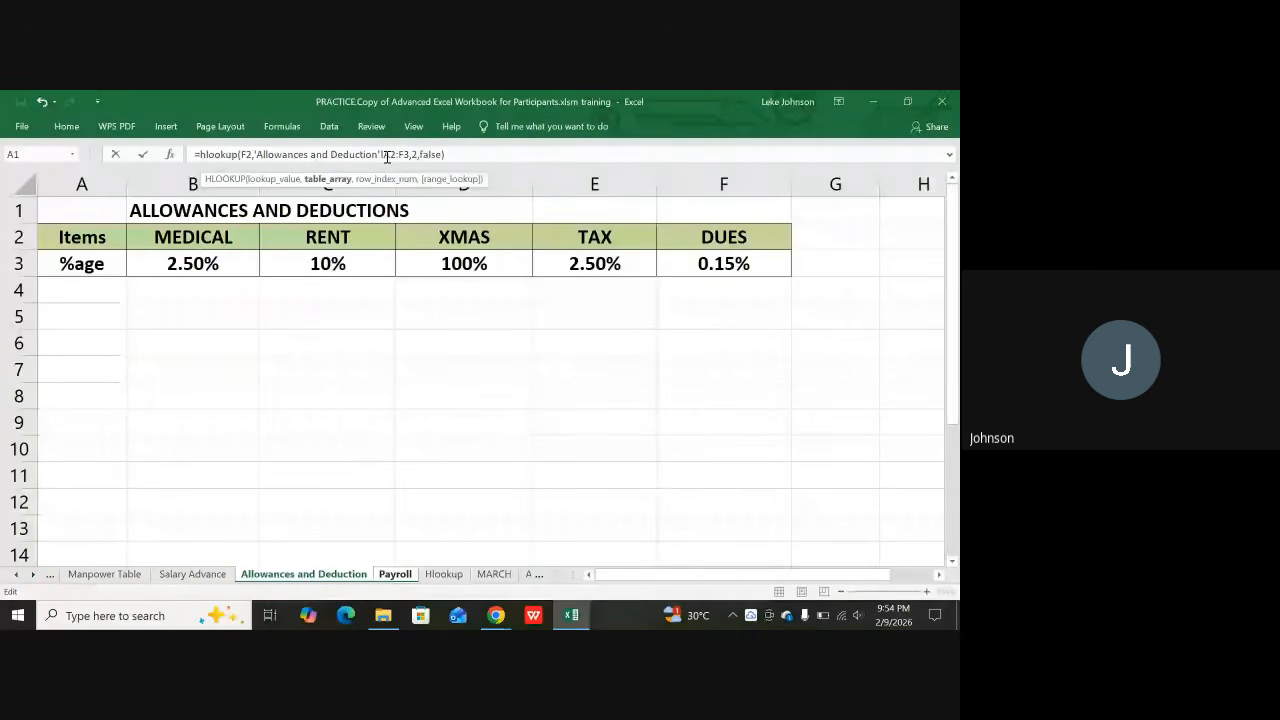
{"action": "key", "text": "F4"}
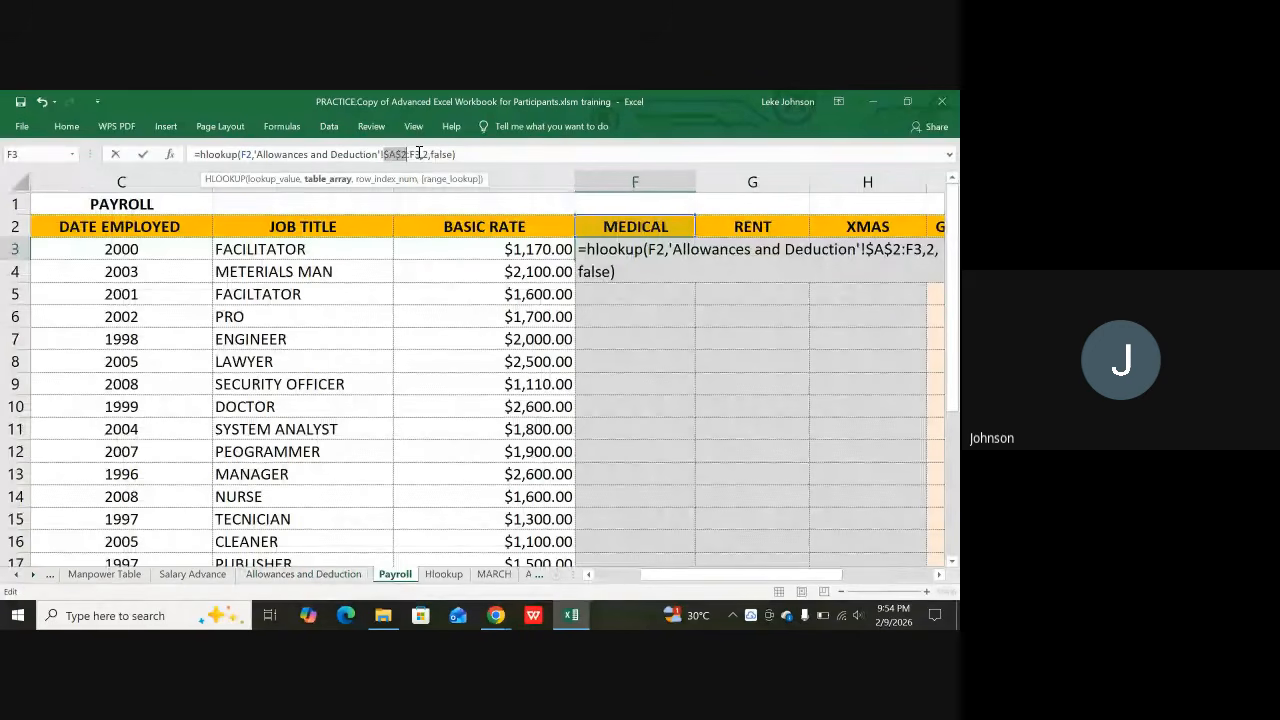
{"action": "left_click", "coordinate": [419, 153]}
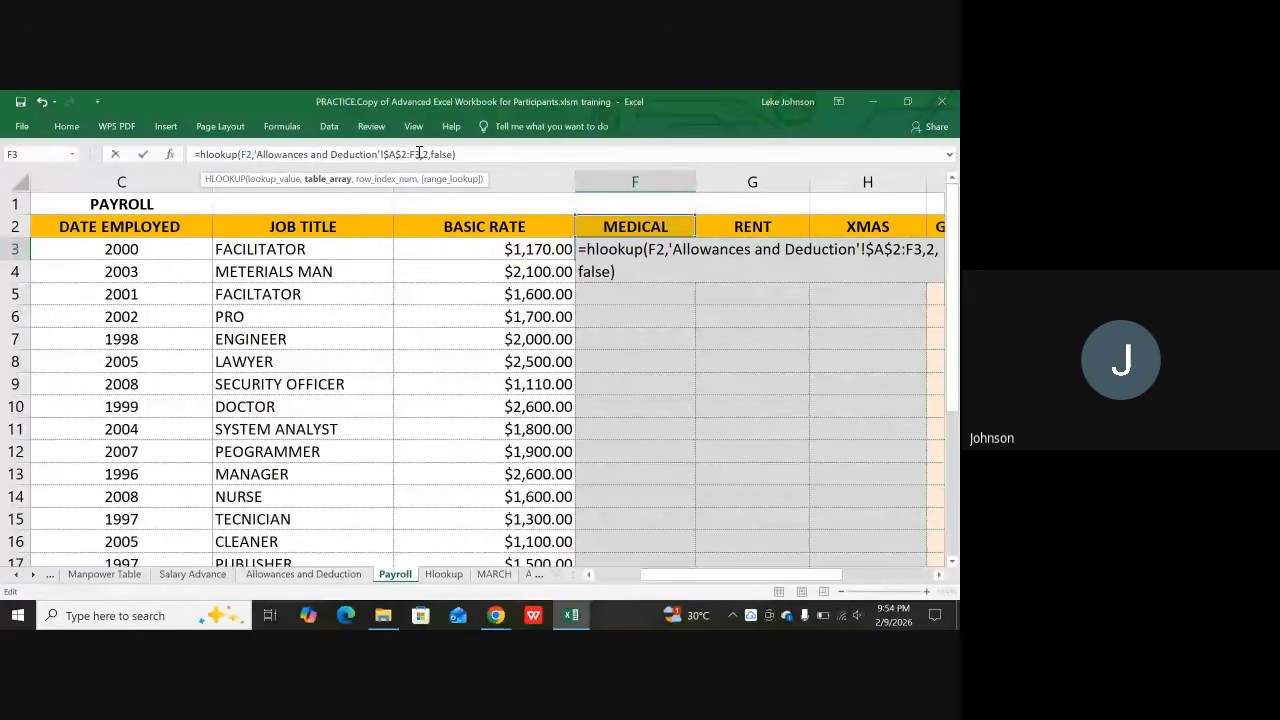
{"action": "key", "text": "F4"}
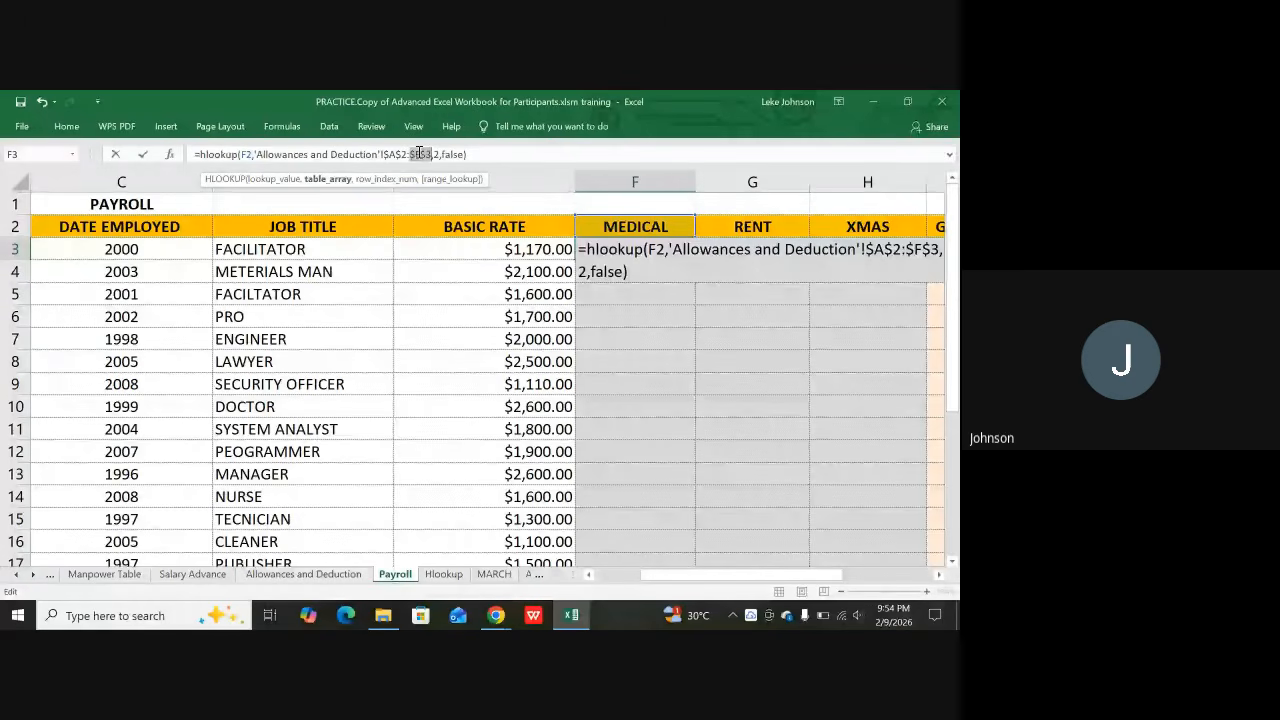
{"action": "key", "text": "Return"}
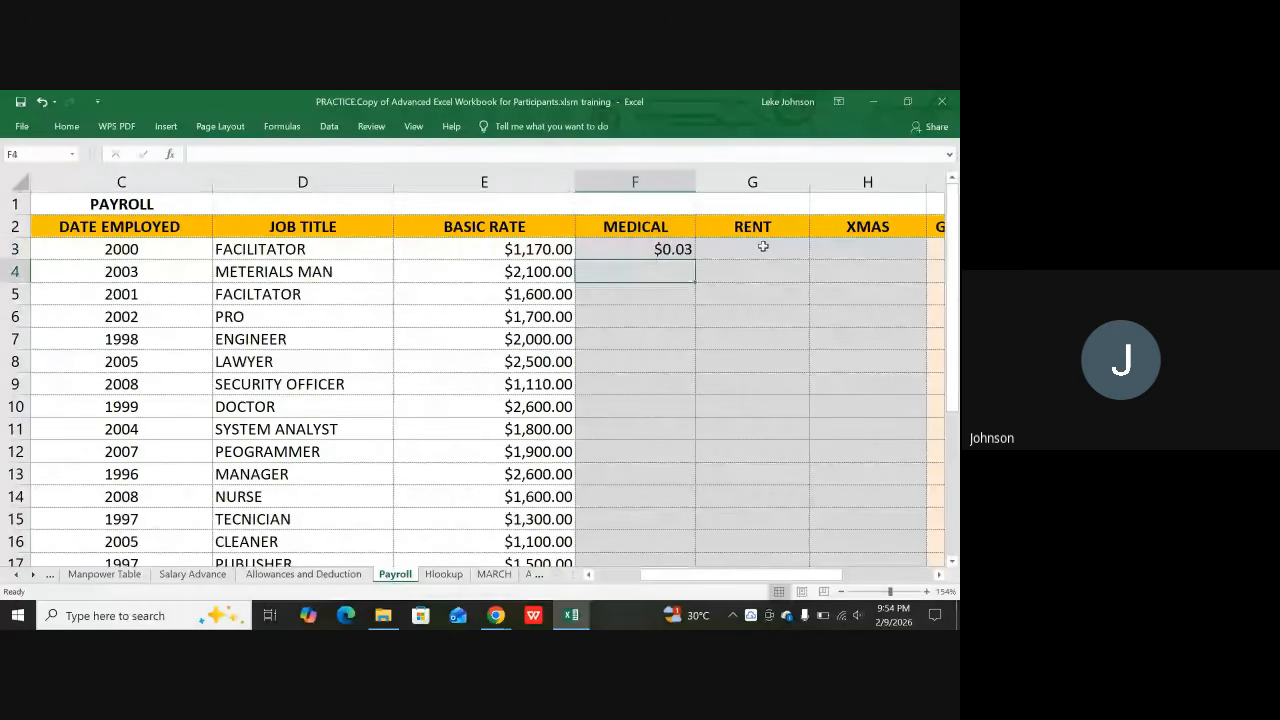
Try filling the HLOOKUP formula from F3 down the MEDICAL column, and clear the filled cells F4:F17
{"action": "left_click", "coordinate": [688, 255]}
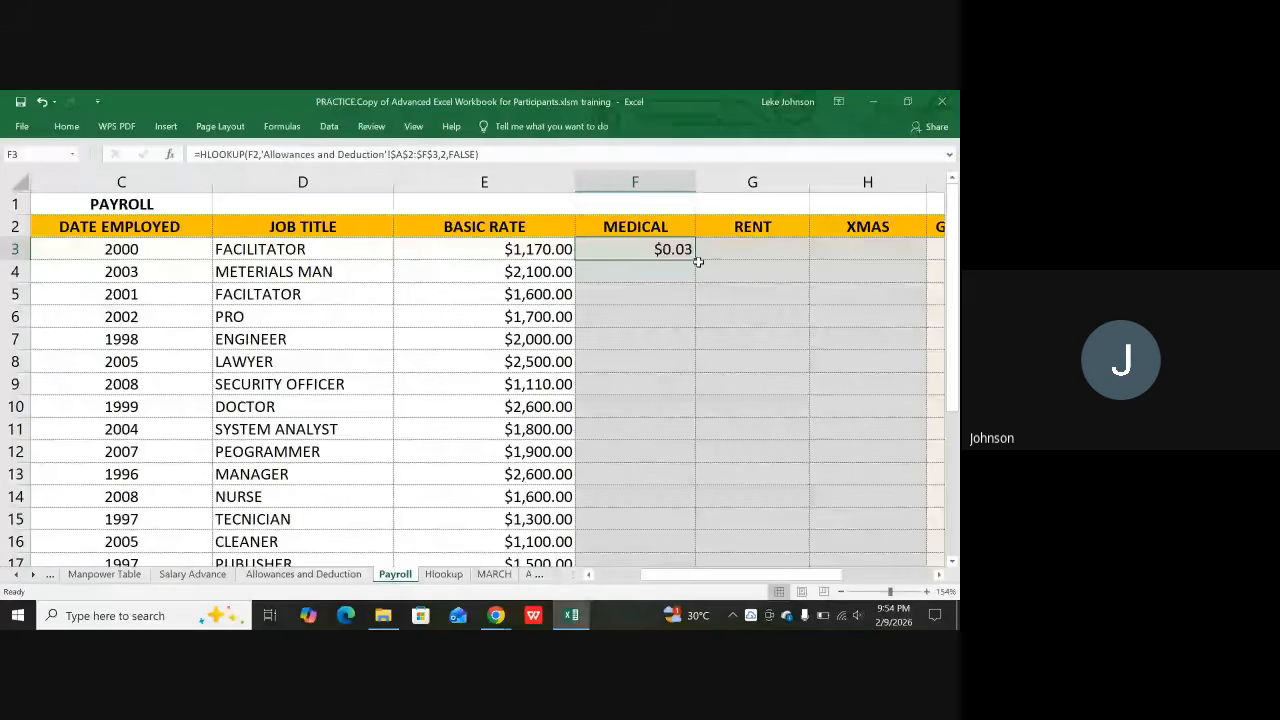
{"action": "double_click", "coordinate": [698, 262]}
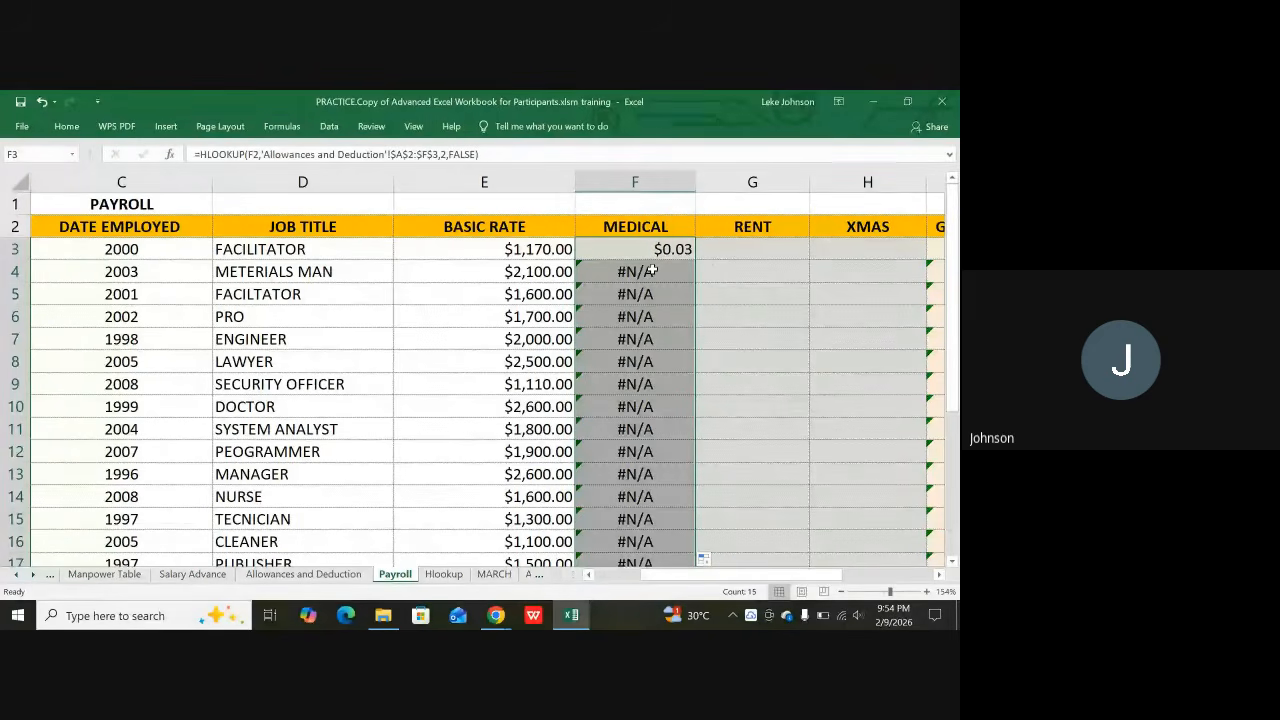
{"action": "mouse_move", "coordinate": [651, 270]}
{"action": "left_mouse_down"}
{"action": "mouse_move", "coordinate": [653, 548]}
{"action": "mouse_move", "coordinate": [654, 521]}
{"action": "left_mouse_up"}
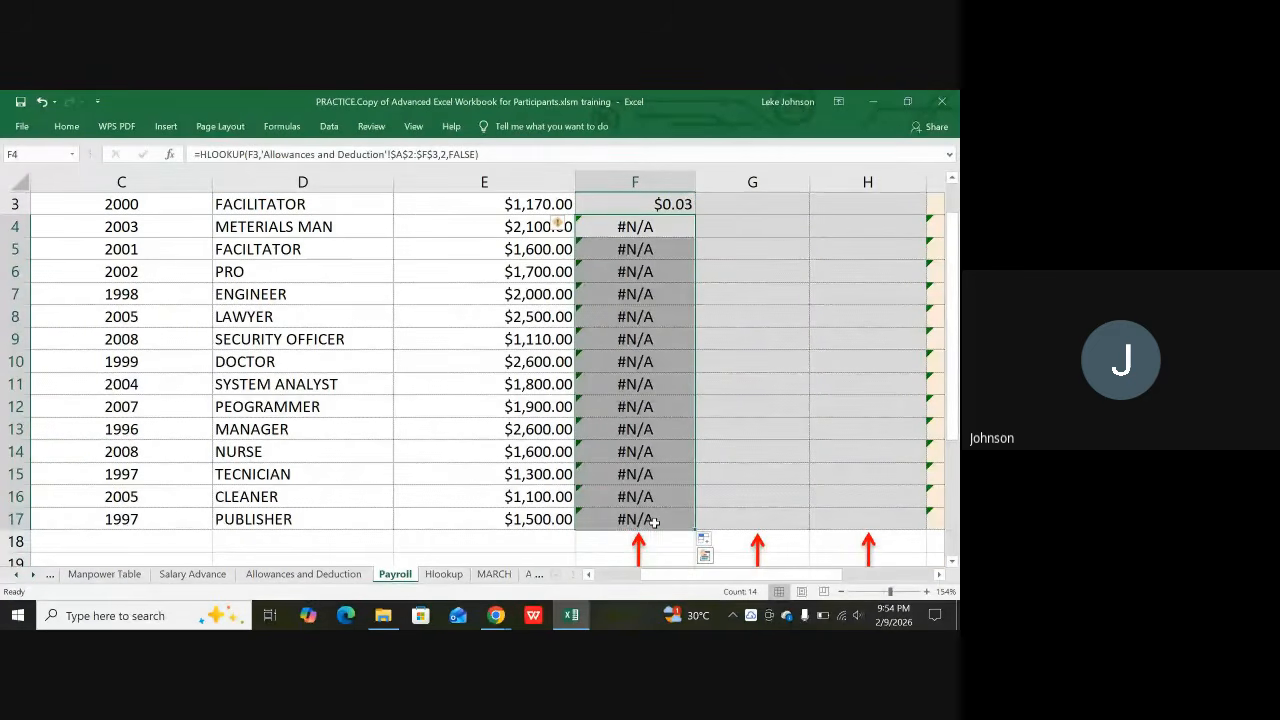
{"action": "key", "text": "Delete"}
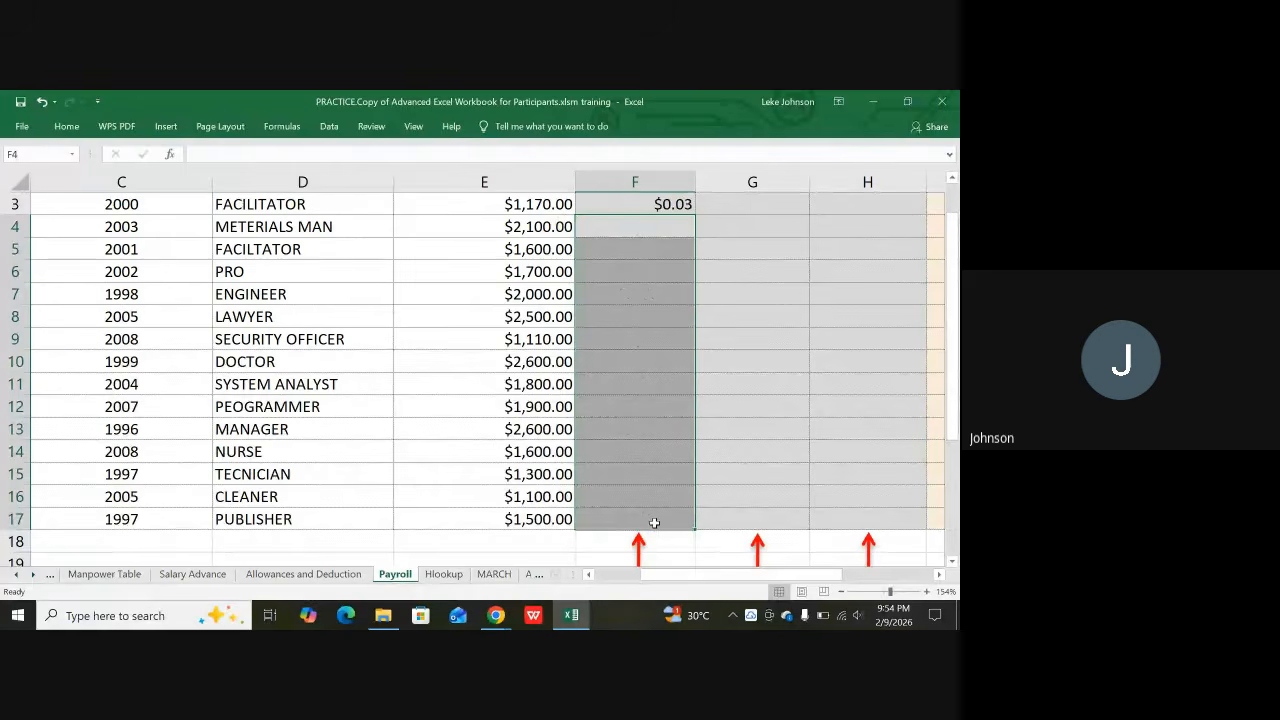
Copy the MEDICAL lookup formula from F3 across to RENT and XMAS in row 3, and switch to the Google Meet call in Chrome
{"action": "scroll", "coordinate": [677, 252], "scroll_direction": "up", "scroll_amount": 1}
{"action": "left_click", "coordinate": [677, 252]}
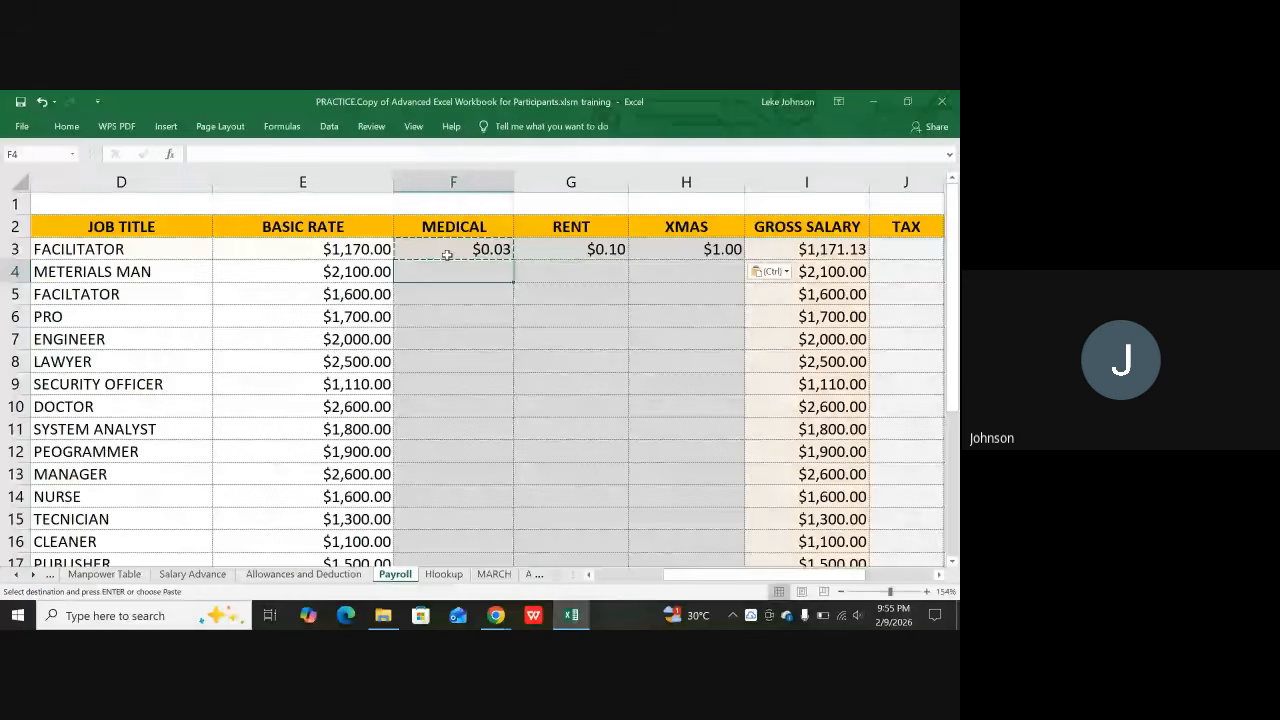
{"action": "left_click", "coordinate": [496, 615]}
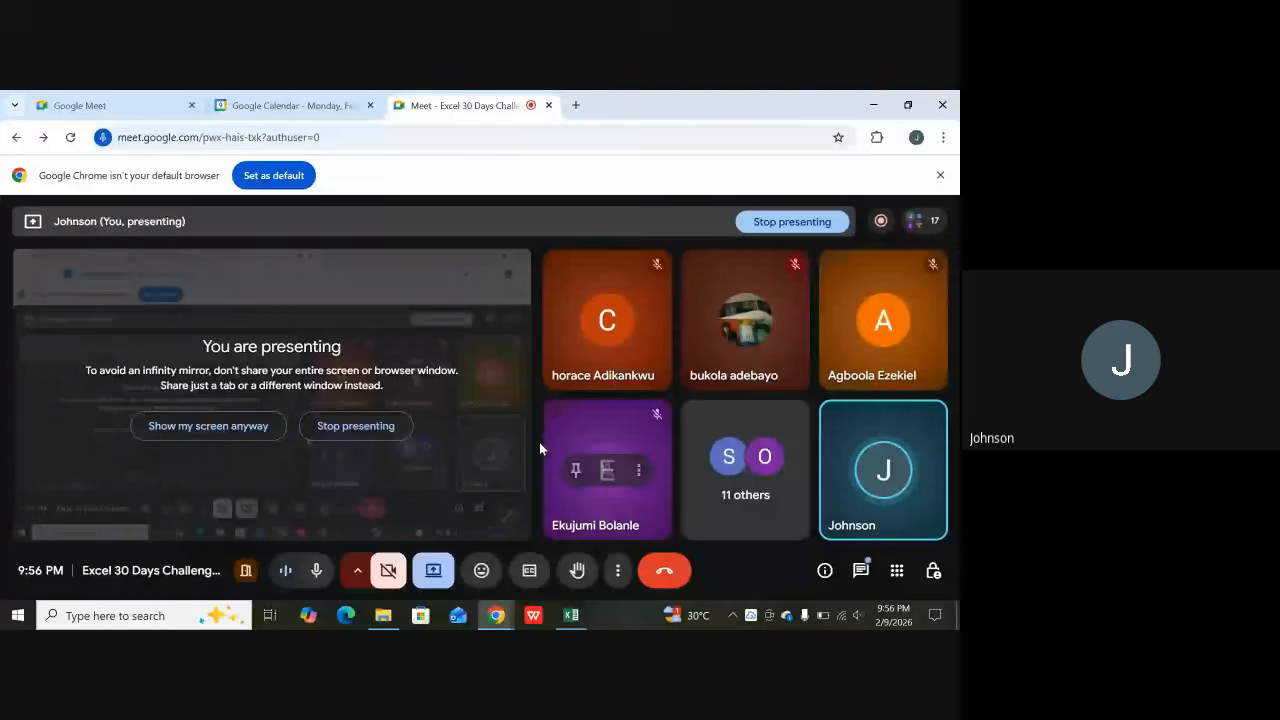